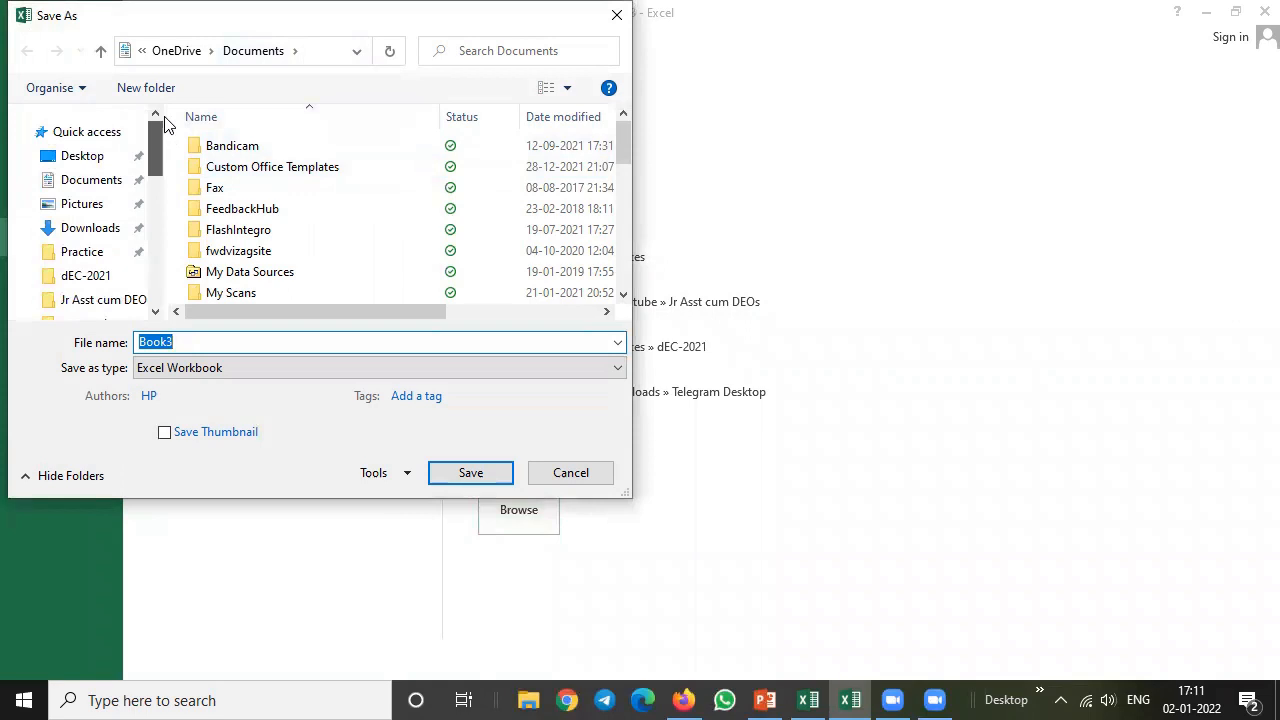
# Step: Save the new workbook to the Desktop as an Excel Workbook named test4
pyautogui.click(90, 160)
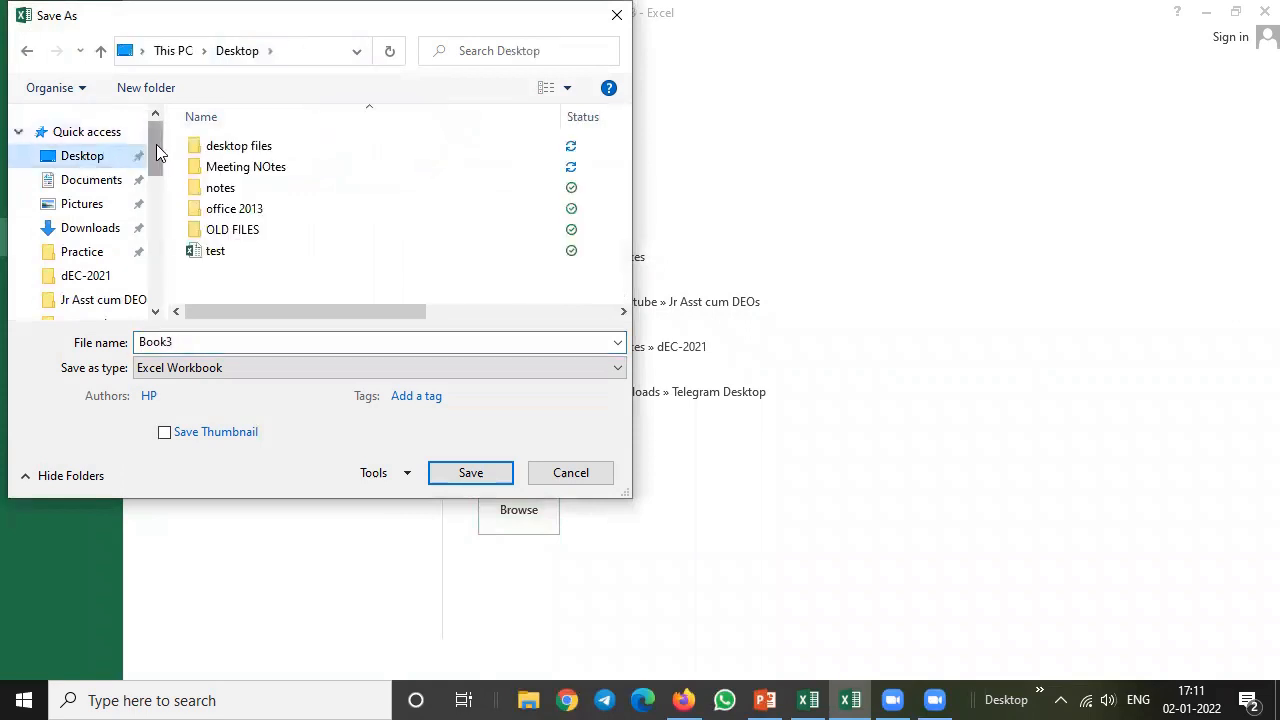
pyautogui.moveTo(154, 144)
pyautogui.mouseDown()
pyautogui.moveTo(156, 256)
pyautogui.moveTo(152, 142)
pyautogui.mouseUp()
pyautogui.doubleClick(200, 340)
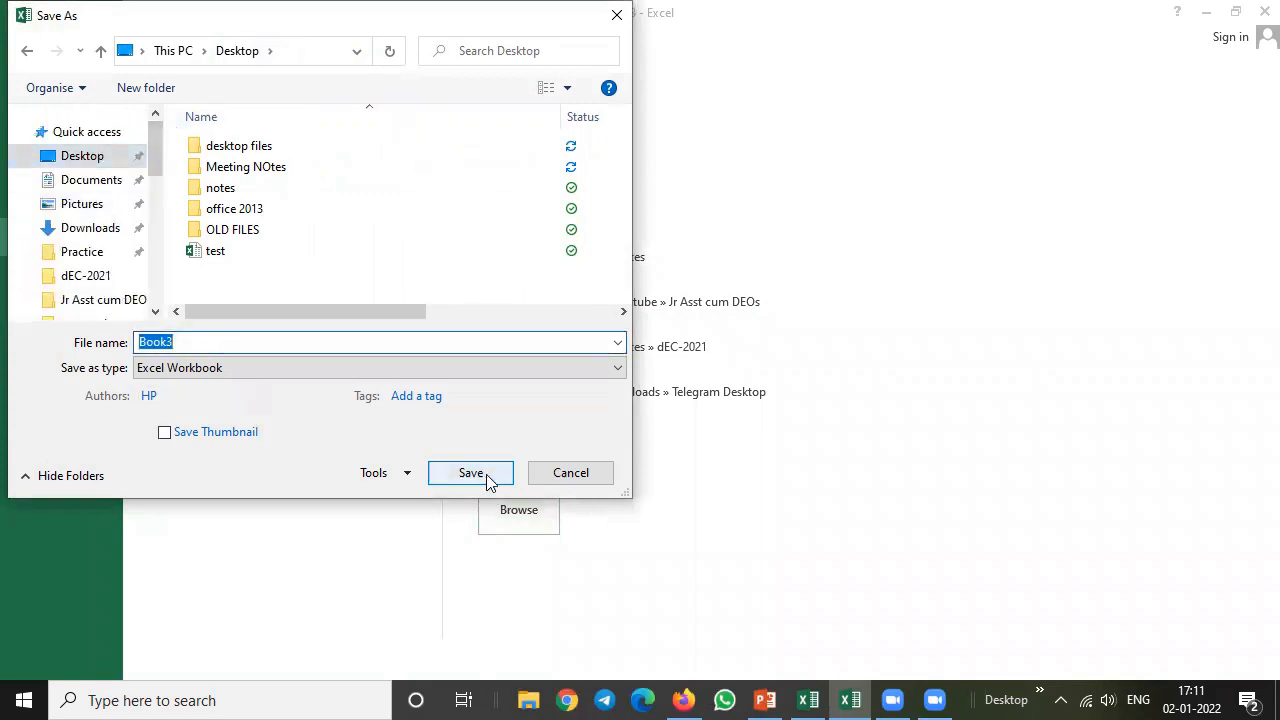
pyautogui.write('test')
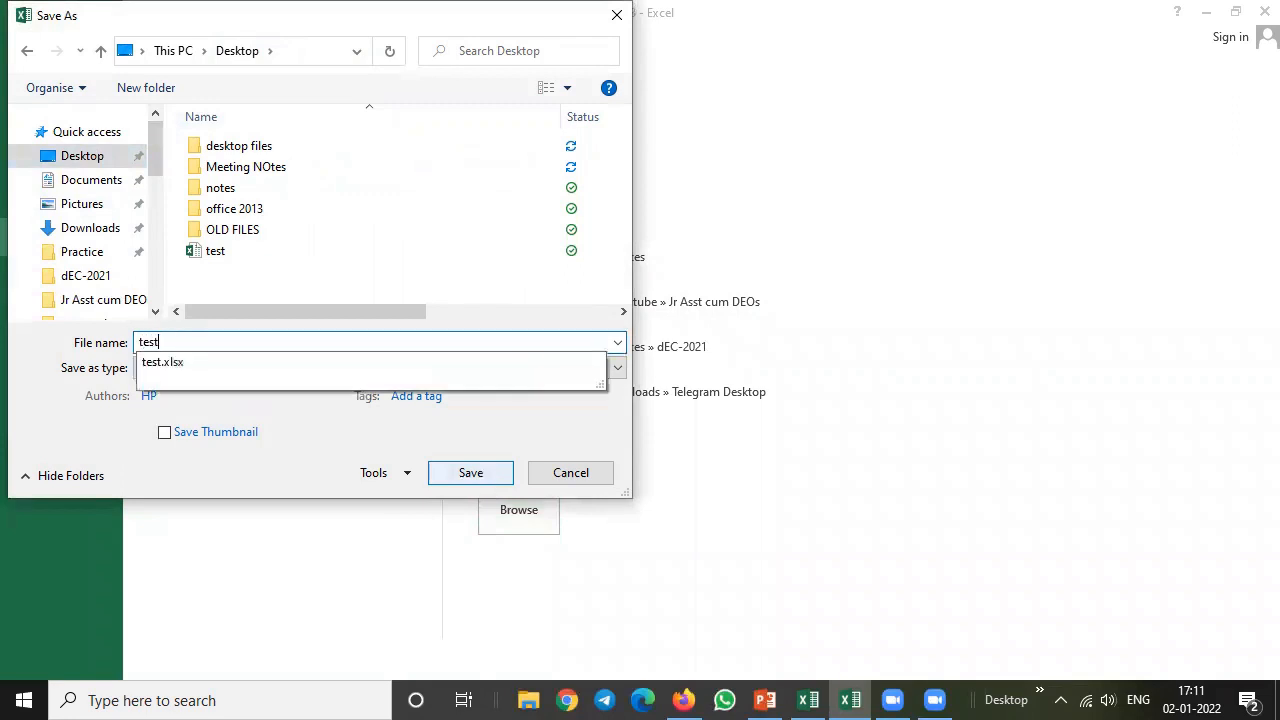
pyautogui.write('4')
pyautogui.click(489, 478)
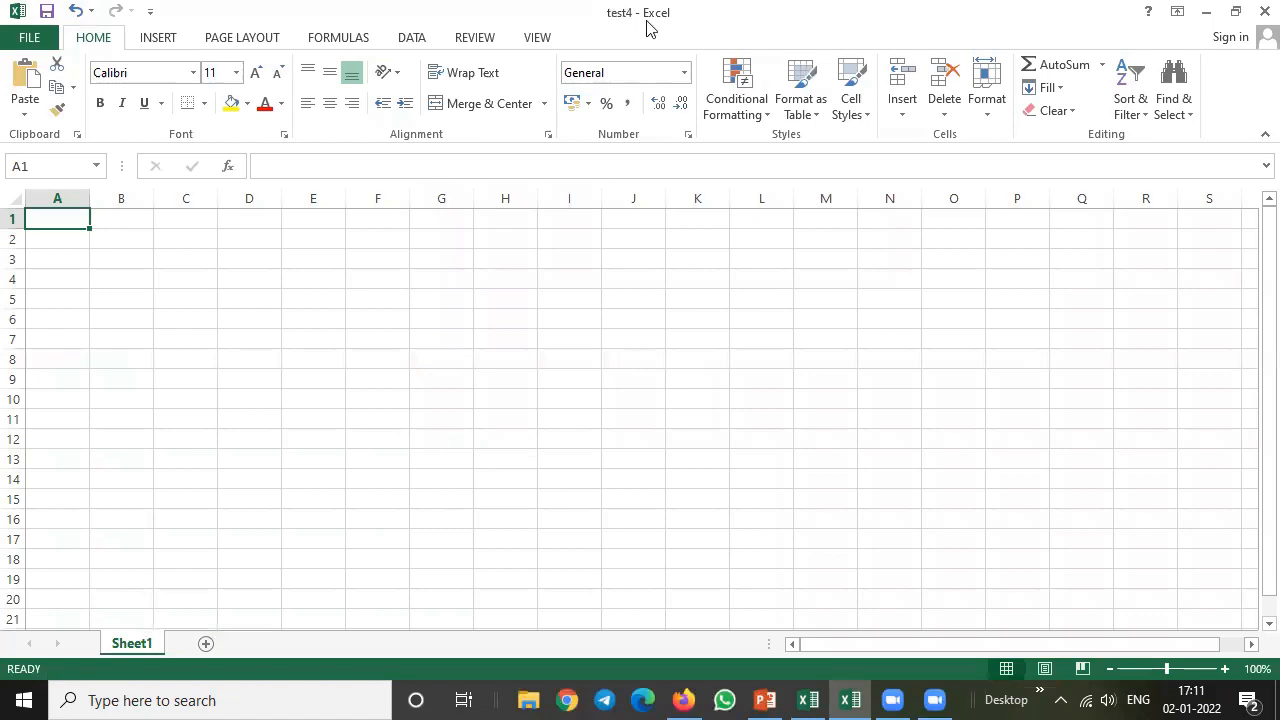
# Step: Close the test4 workbook and move its file icon on the desktop to an empty spot beside the icon column
pyautogui.click(1262, 12)
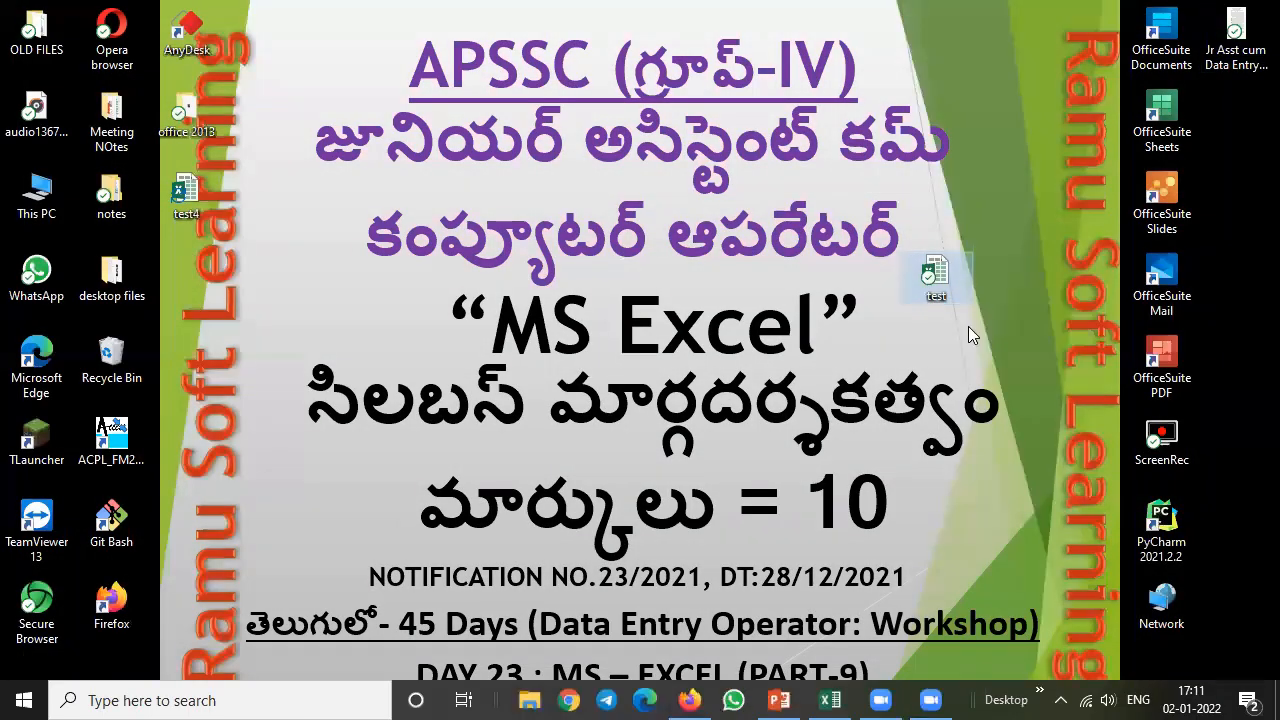
pyautogui.moveTo(185, 195); pyautogui.dragTo(288, 218)
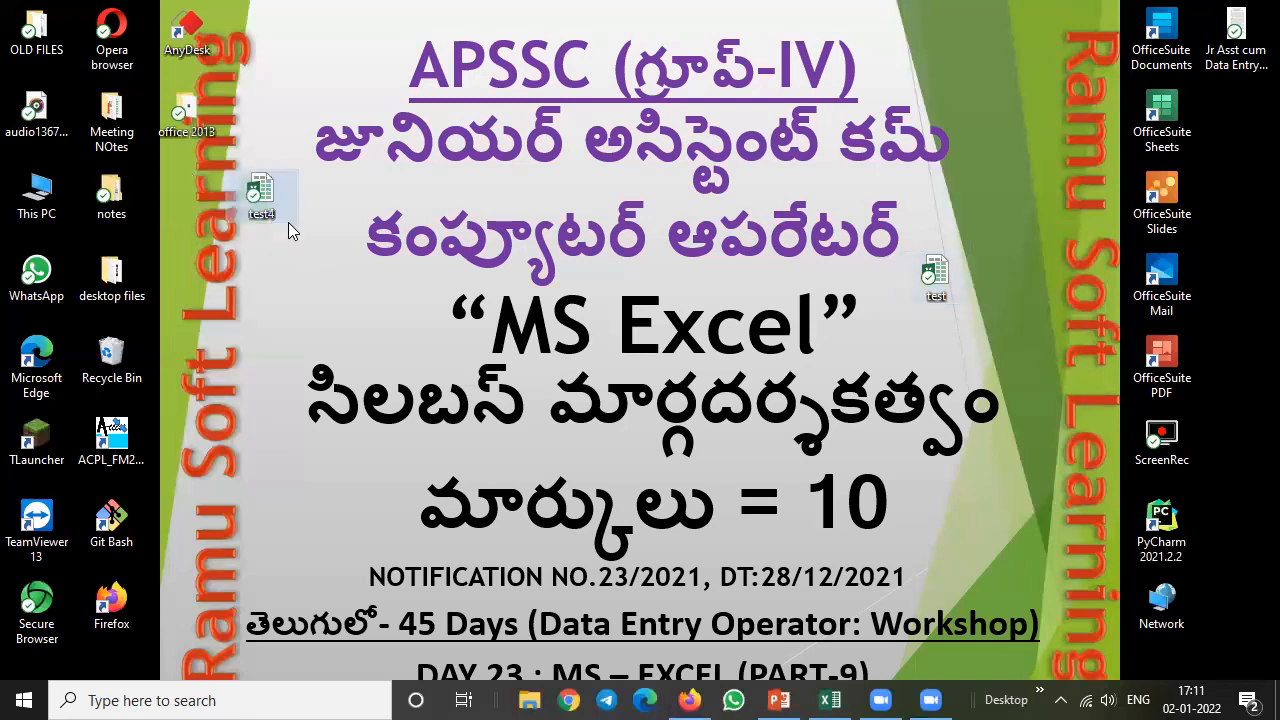
# Step: Switch to the 15 chapter notes workbook, go to the ch2 sheet and widen column B
pyautogui.click(830, 700)
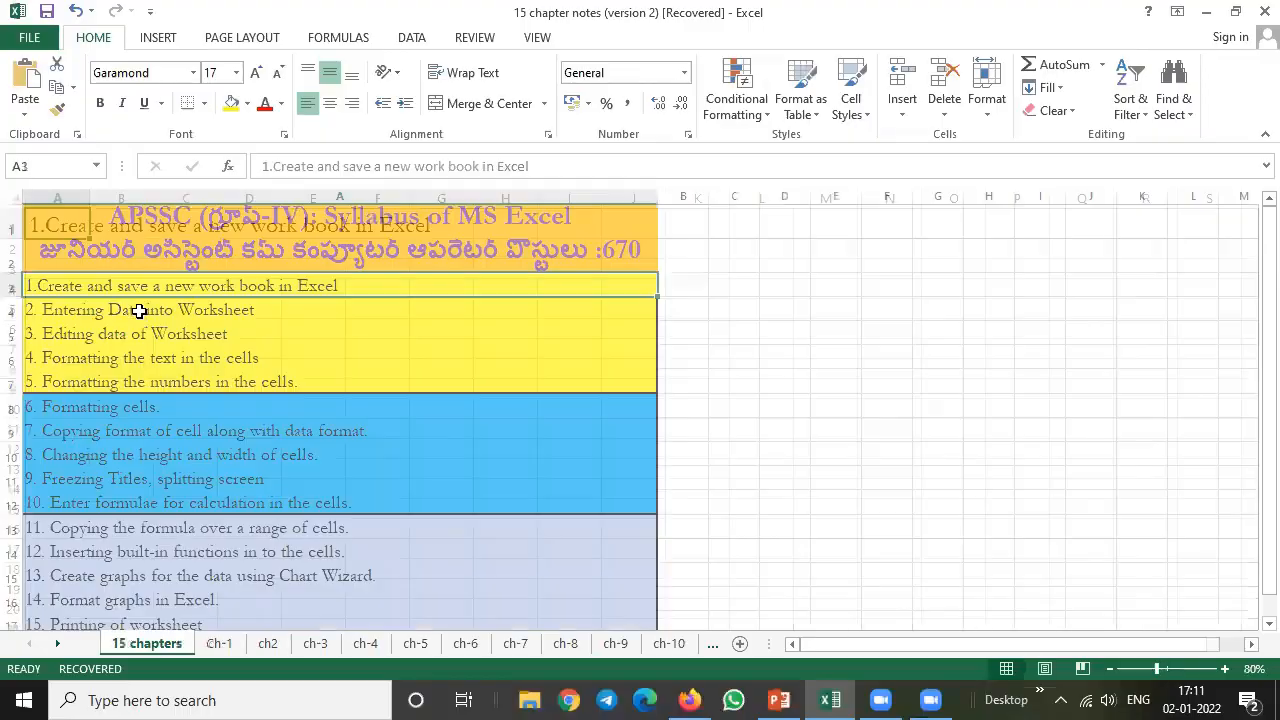
pyautogui.click(124, 312)
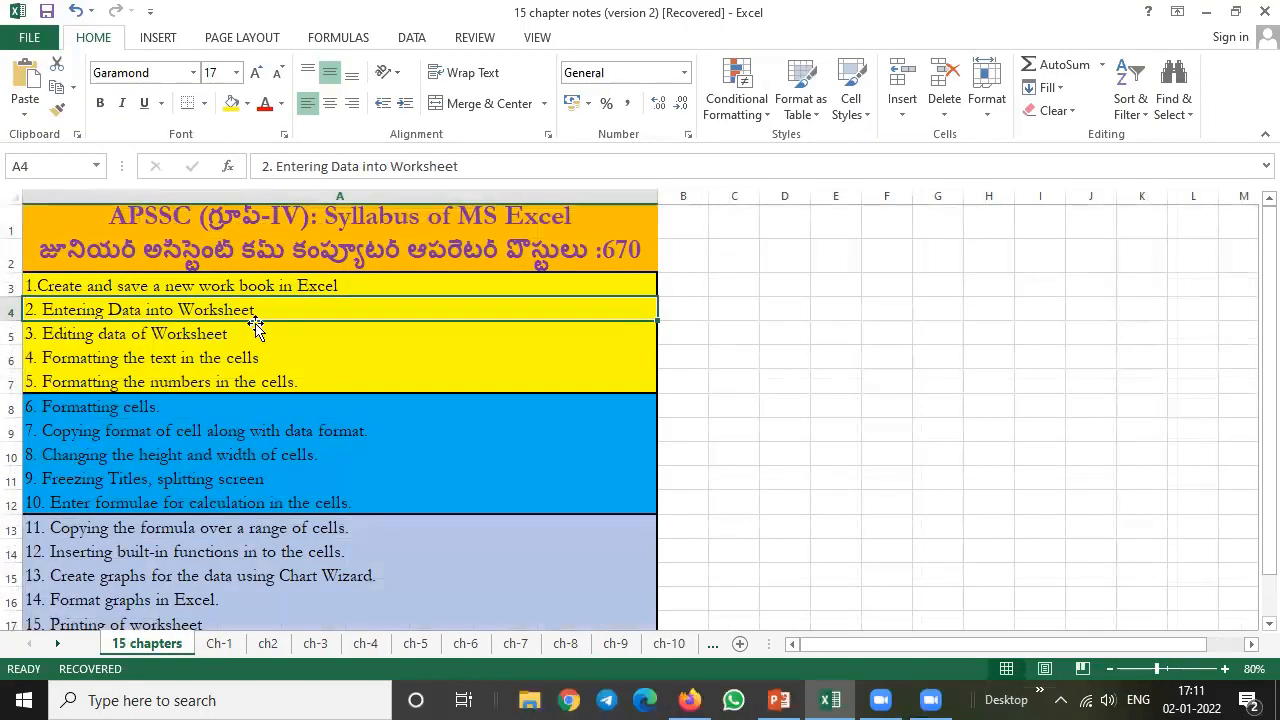
pyautogui.click(1229, 671)
pyautogui.click(1229, 671)
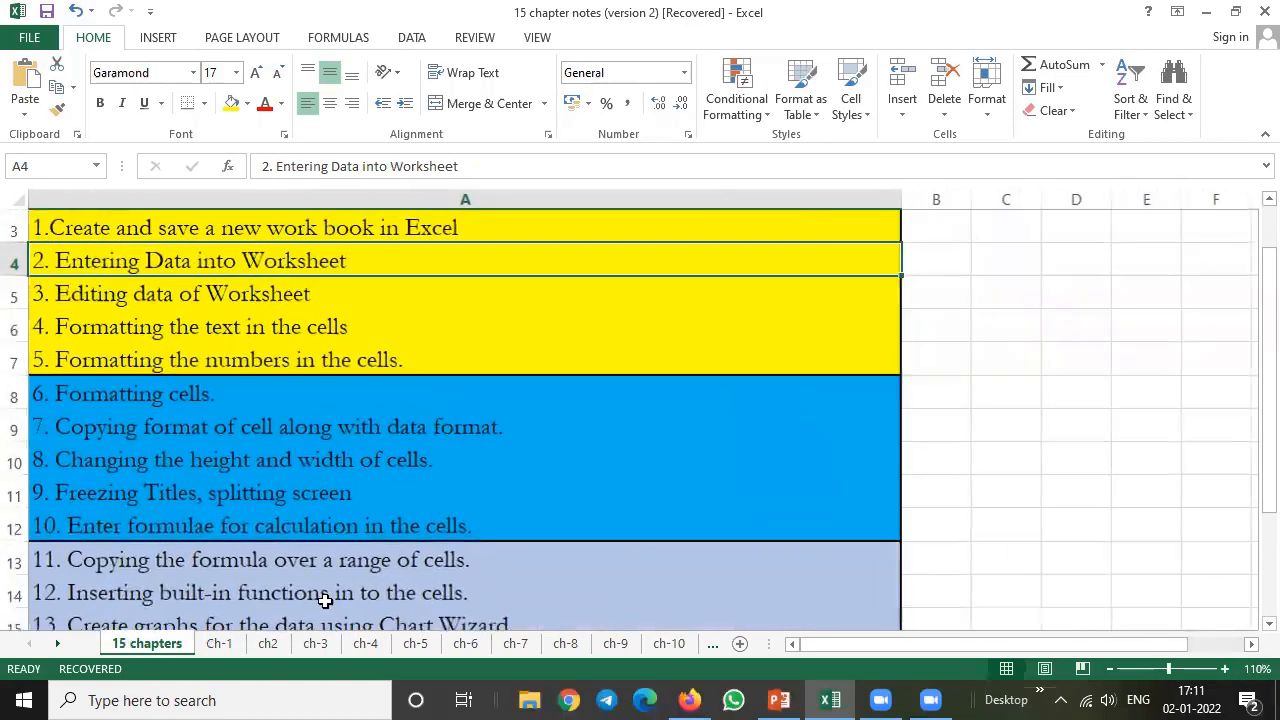
pyautogui.scroll(1, 334, 580)
pyautogui.click(267, 643)
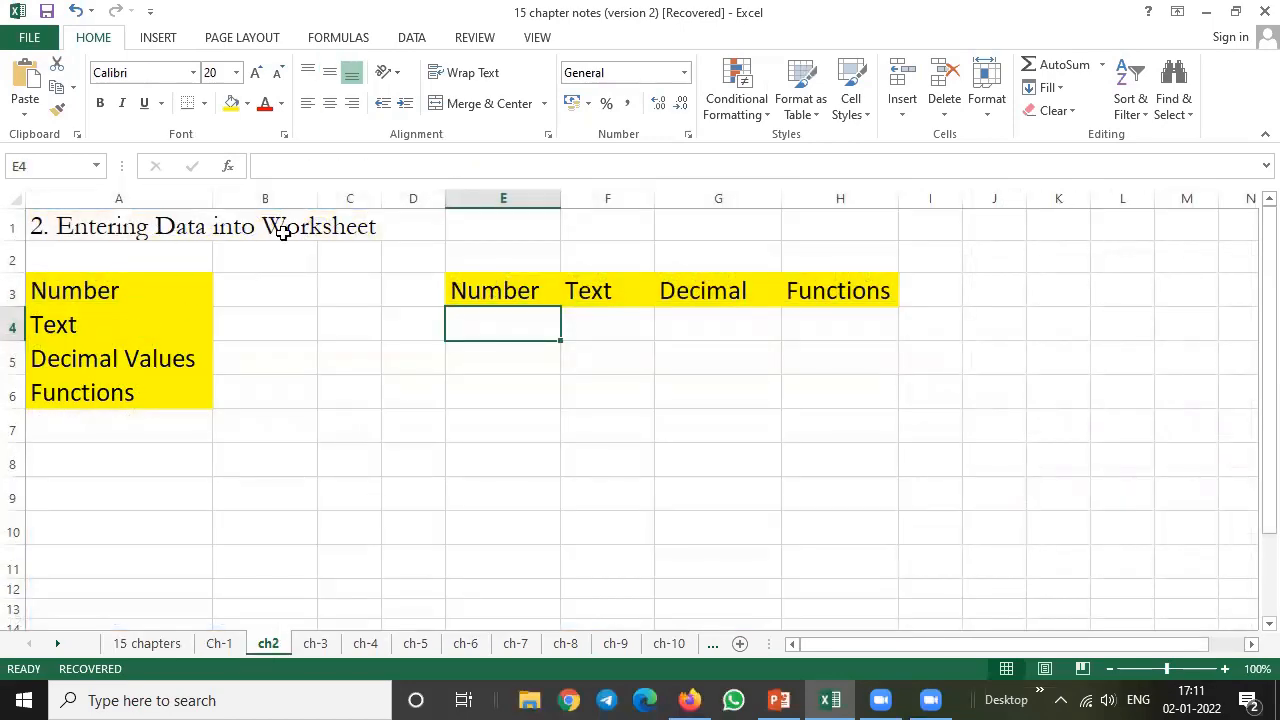
pyautogui.moveTo(318, 204); pyautogui.dragTo(348, 204)
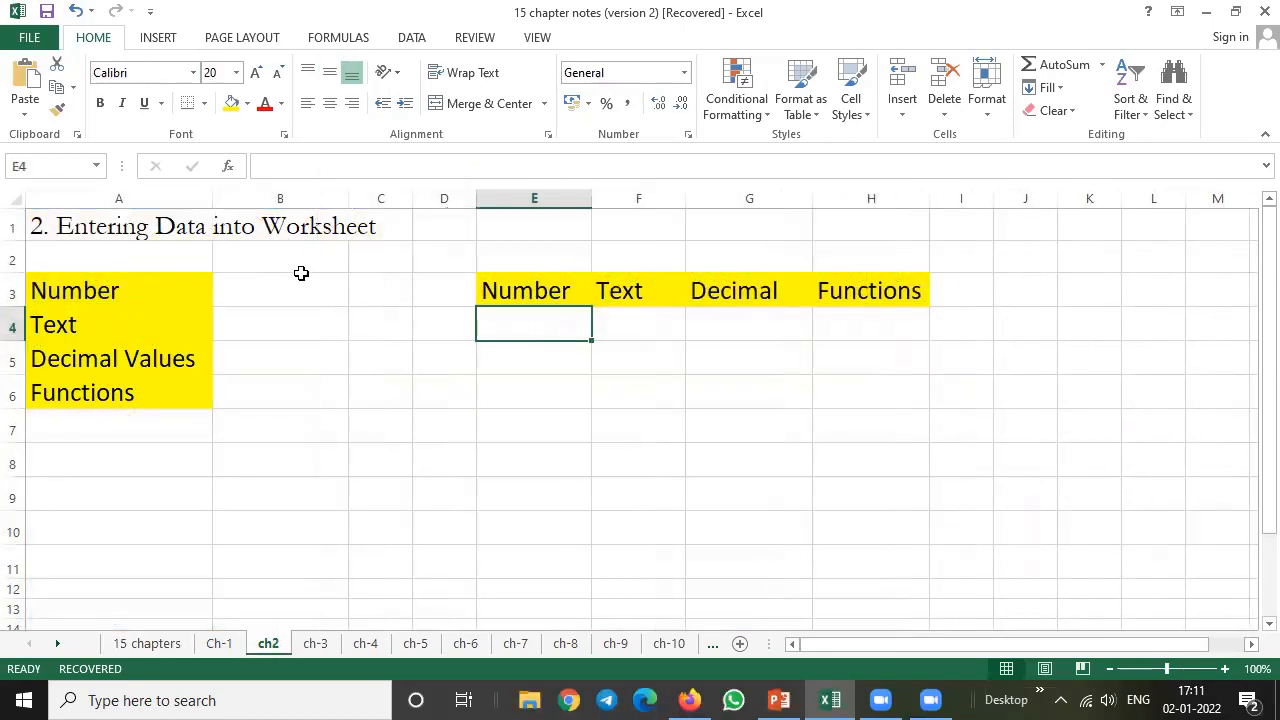
# Step: Examine how the cell reference and contents of the blank cell B3 beside the Number label are displayed above the grid
pyautogui.click(143, 289)
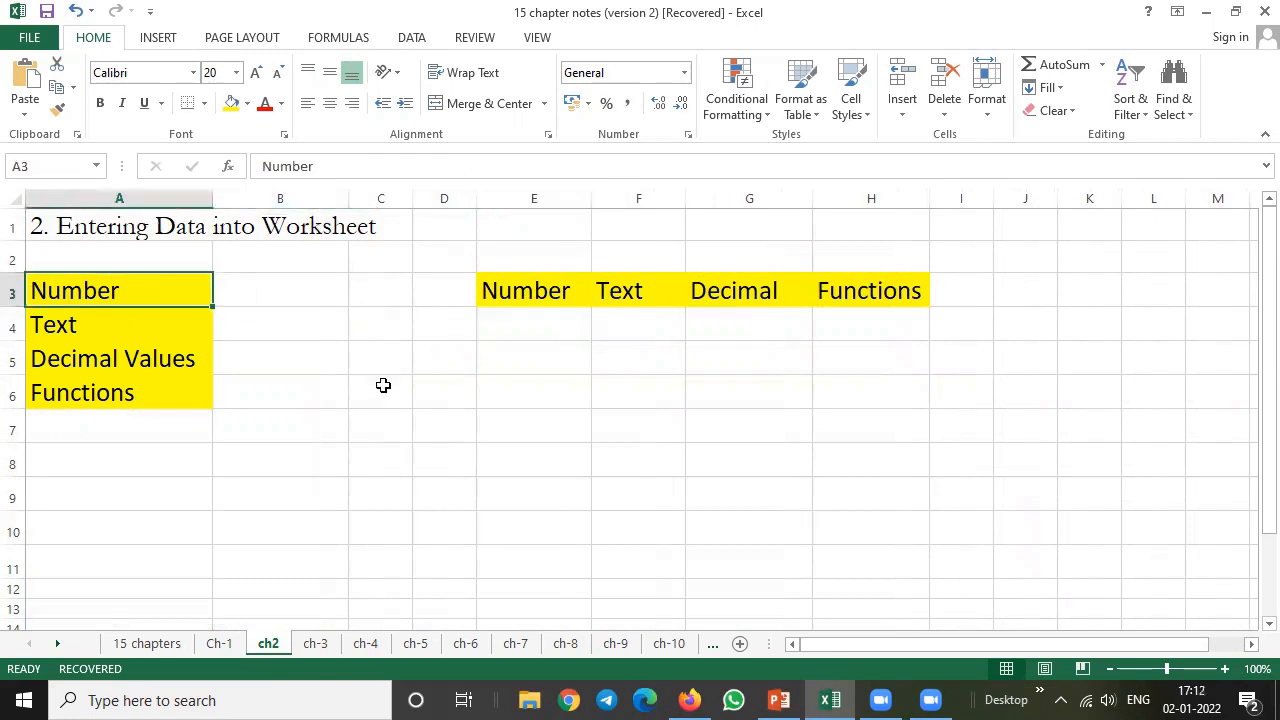
pyautogui.press('Right')
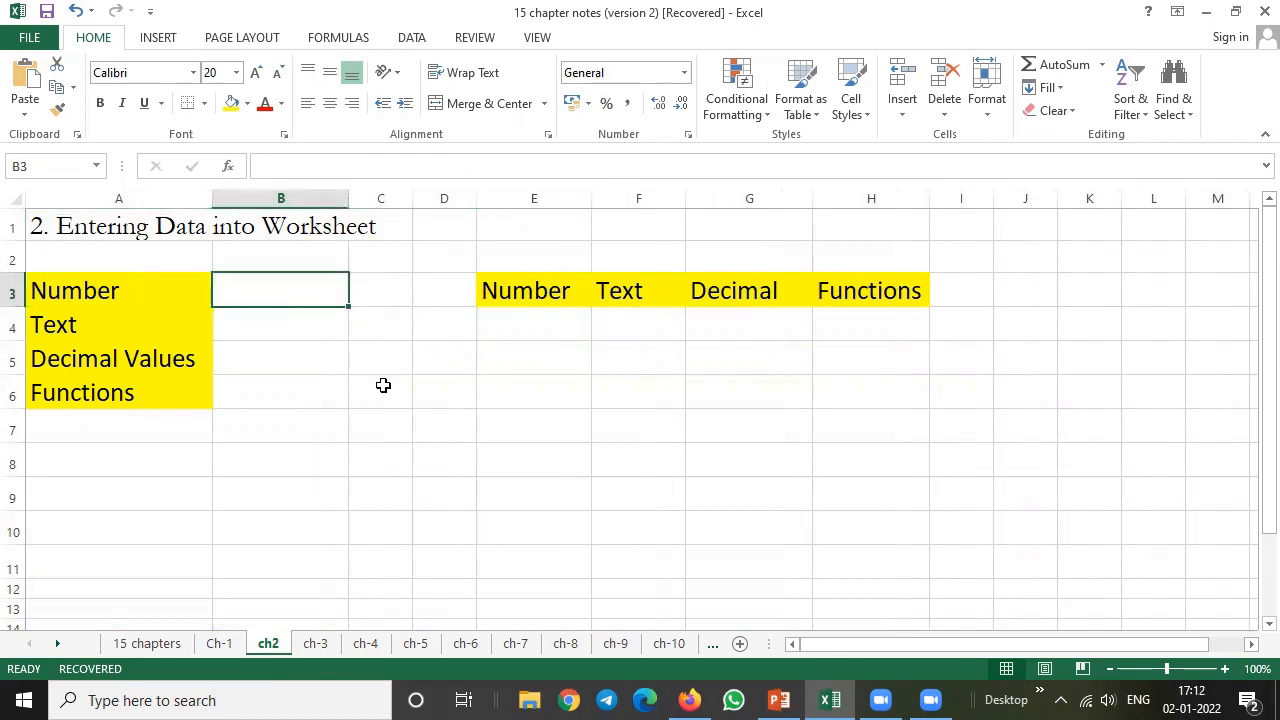
pyautogui.press('Left')
pyautogui.press('Right')
pyautogui.press('Up')
pyautogui.click(288, 294)
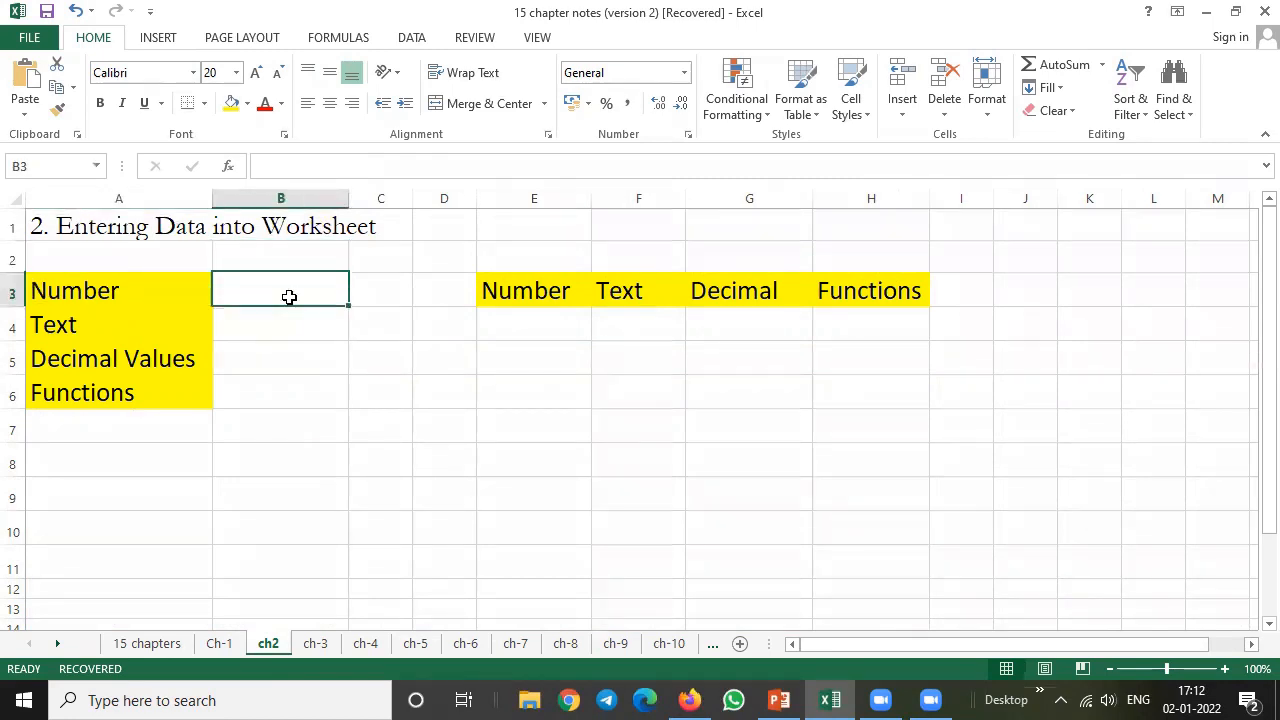
pyautogui.click(31, 164)
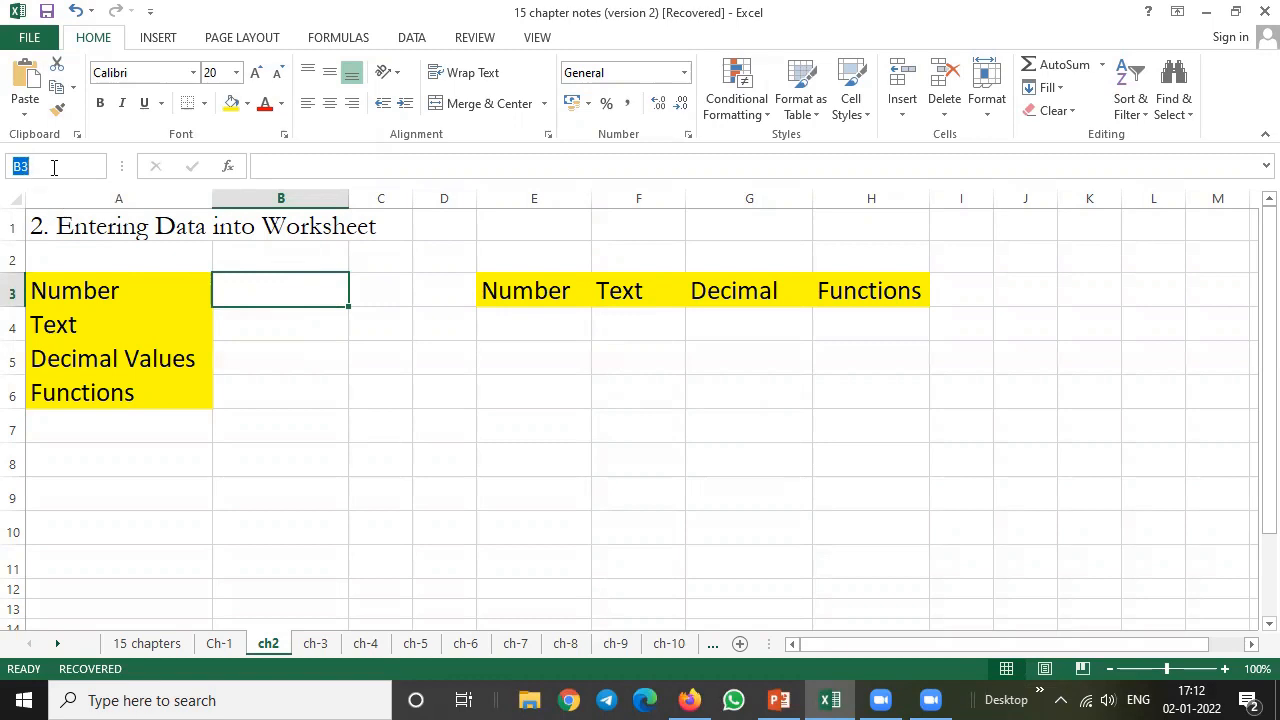
pyautogui.click(270, 166)
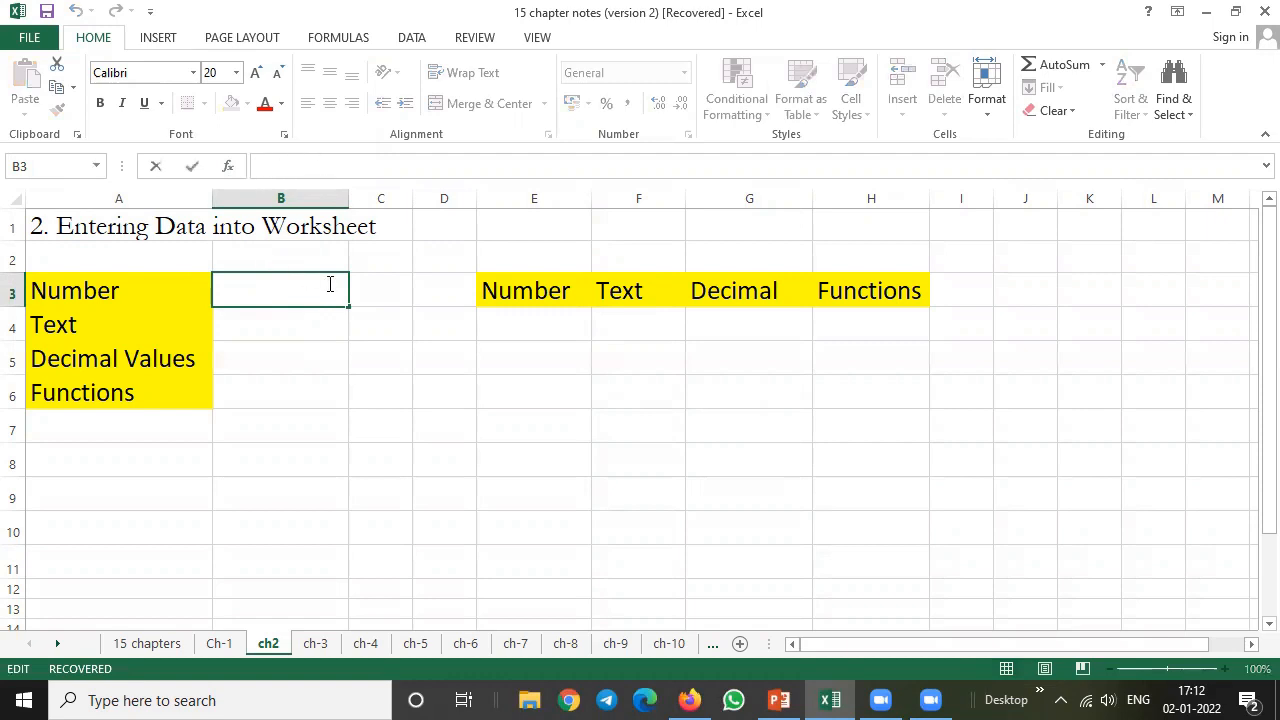
pyautogui.press('Return')
pyautogui.press('Return')
pyautogui.click(281, 313)
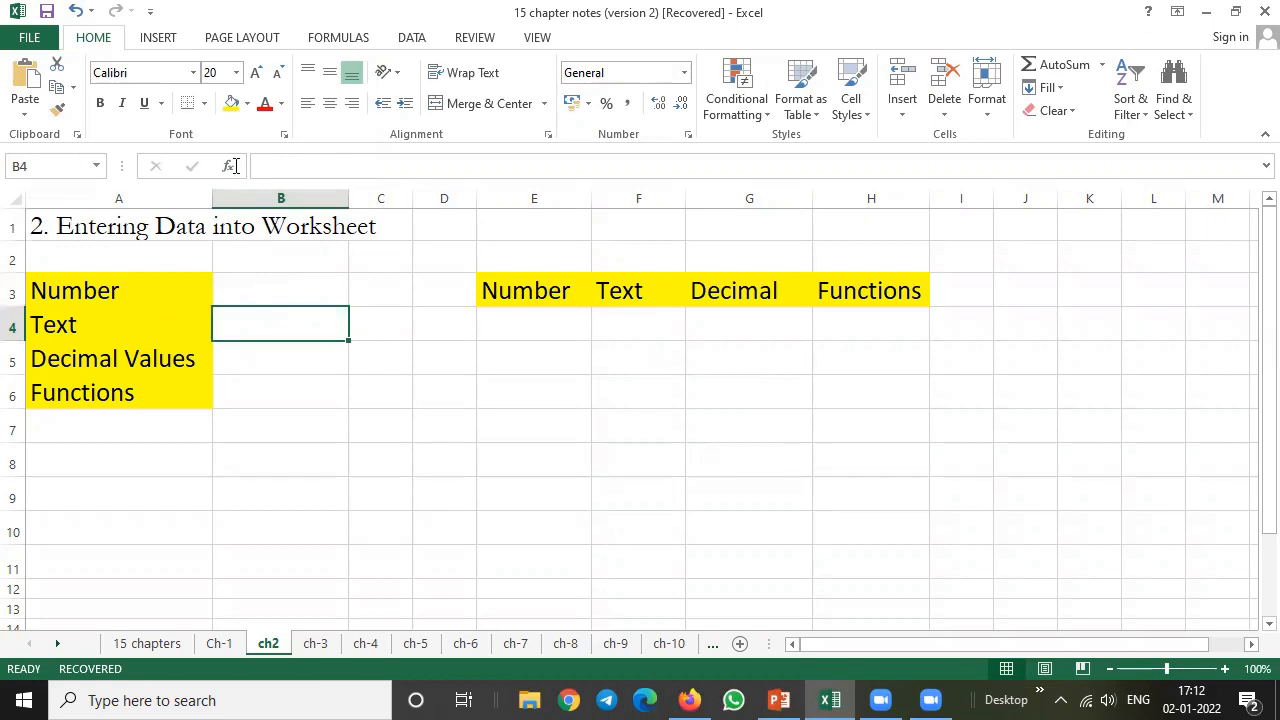
pyautogui.click(251, 292)
pyautogui.click(292, 164)
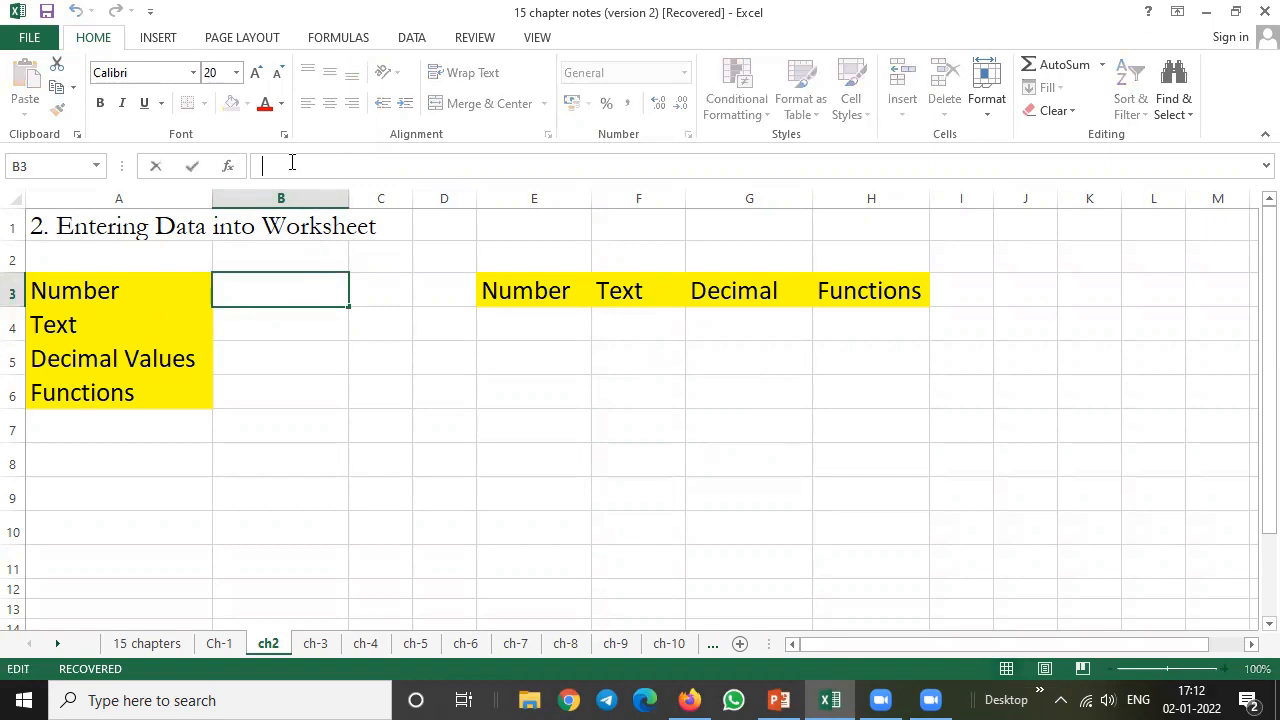
pyautogui.click(338, 393)
# Step: Enter 100 in cell B3 for Number and a person's first name in cell B4 for Text
pyautogui.click(257, 283)
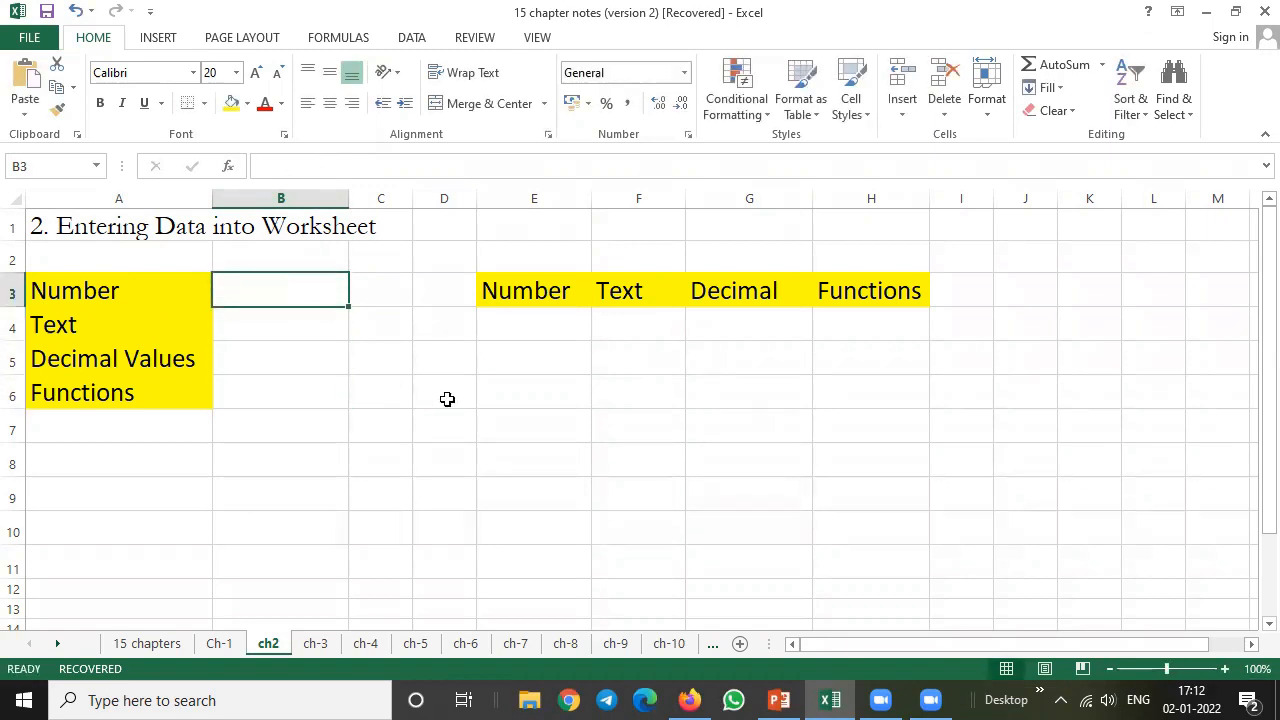
pyautogui.write('100')
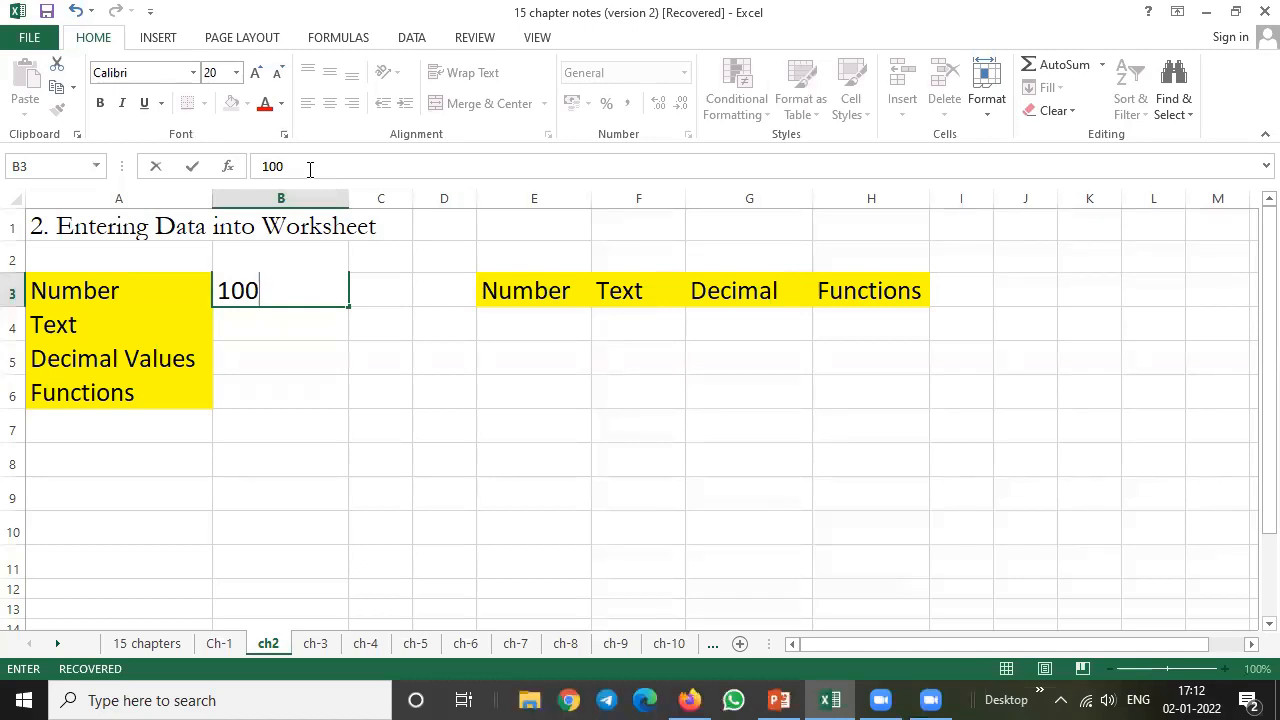
pyautogui.press('Return')
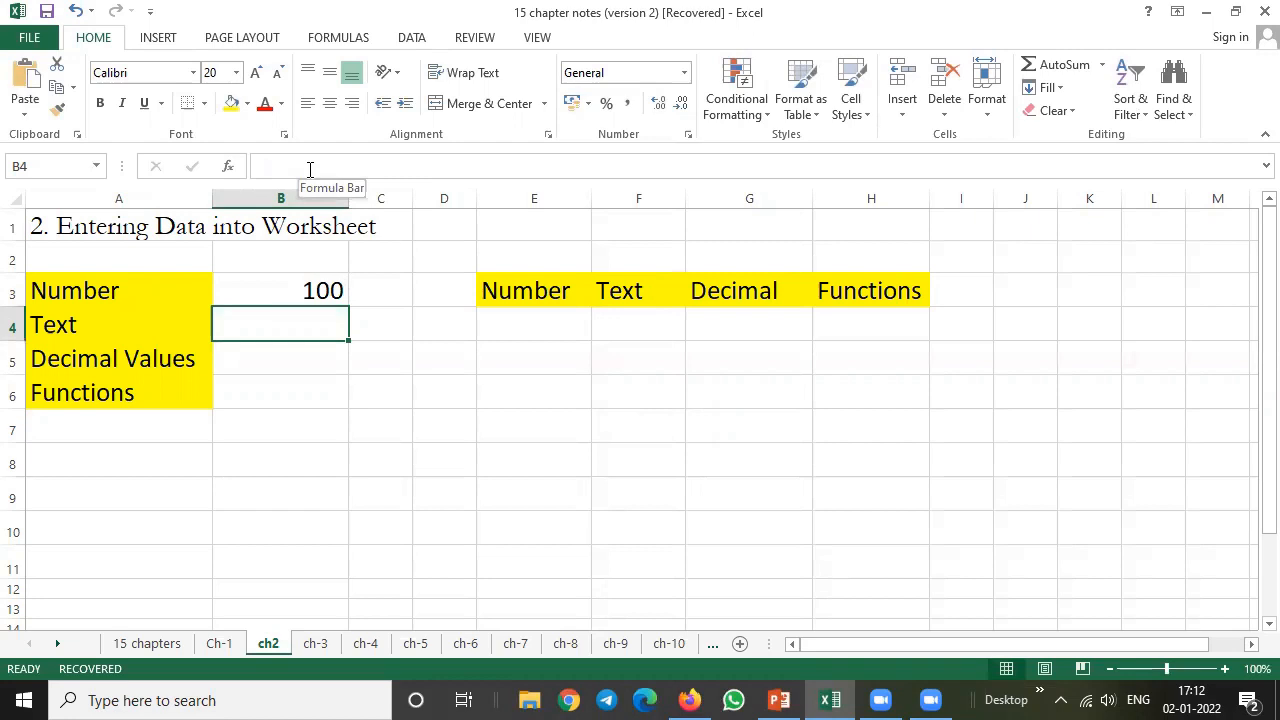
pyautogui.write('Ramu')
pyautogui.press('Return')
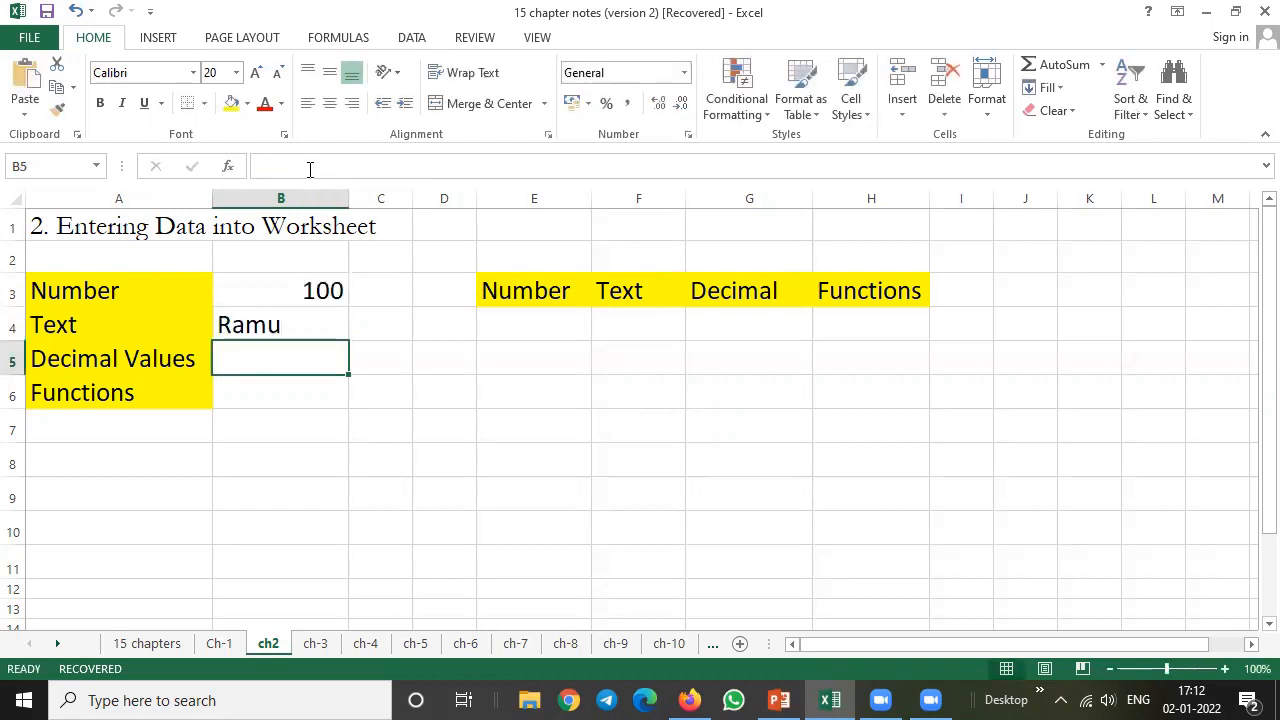
# Step: Compare how the number in B3 and the text in B4 are aligned within their cells
pyautogui.press('Up')
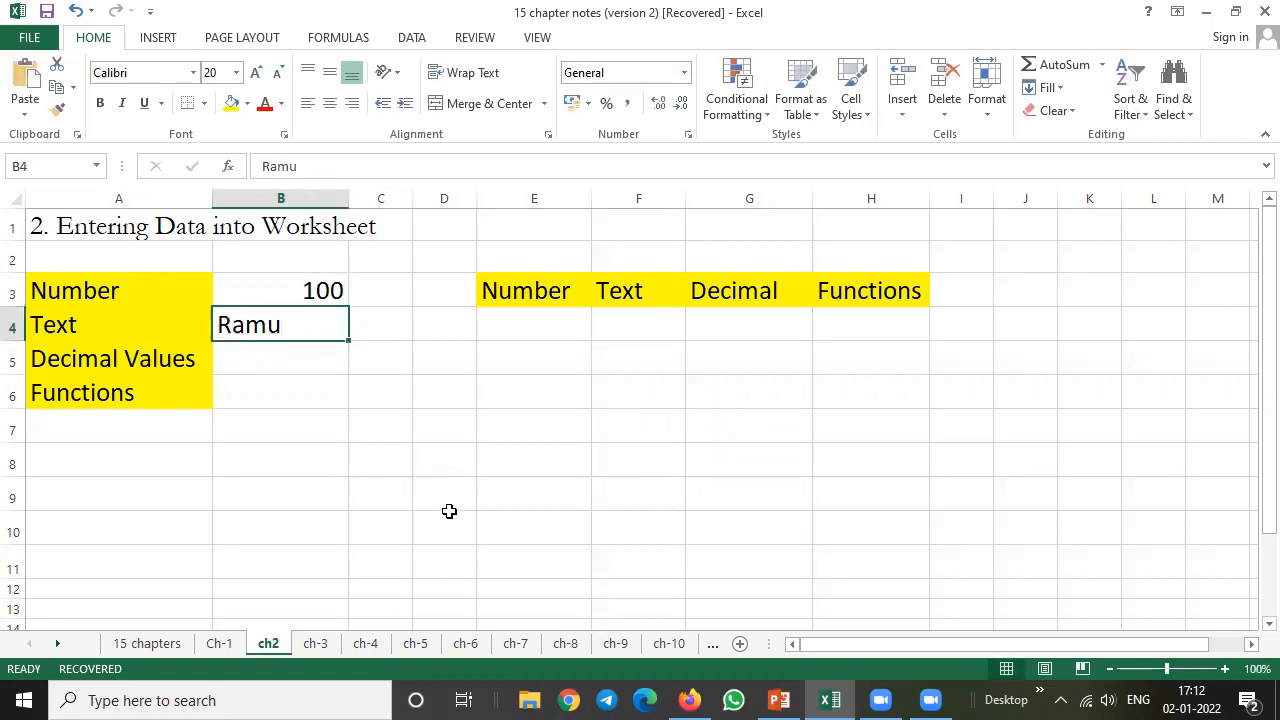
pyautogui.click(421, 436)
pyautogui.click(313, 325)
pyautogui.click(269, 359)
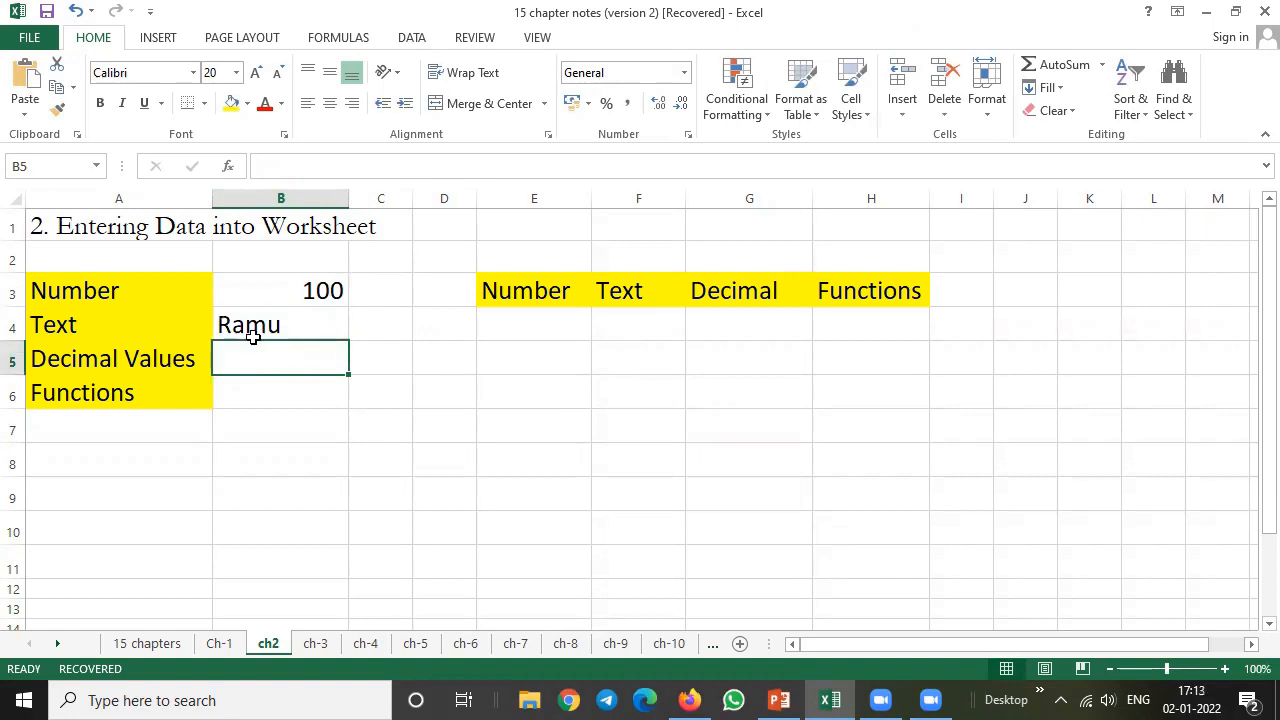
pyautogui.click(290, 289)
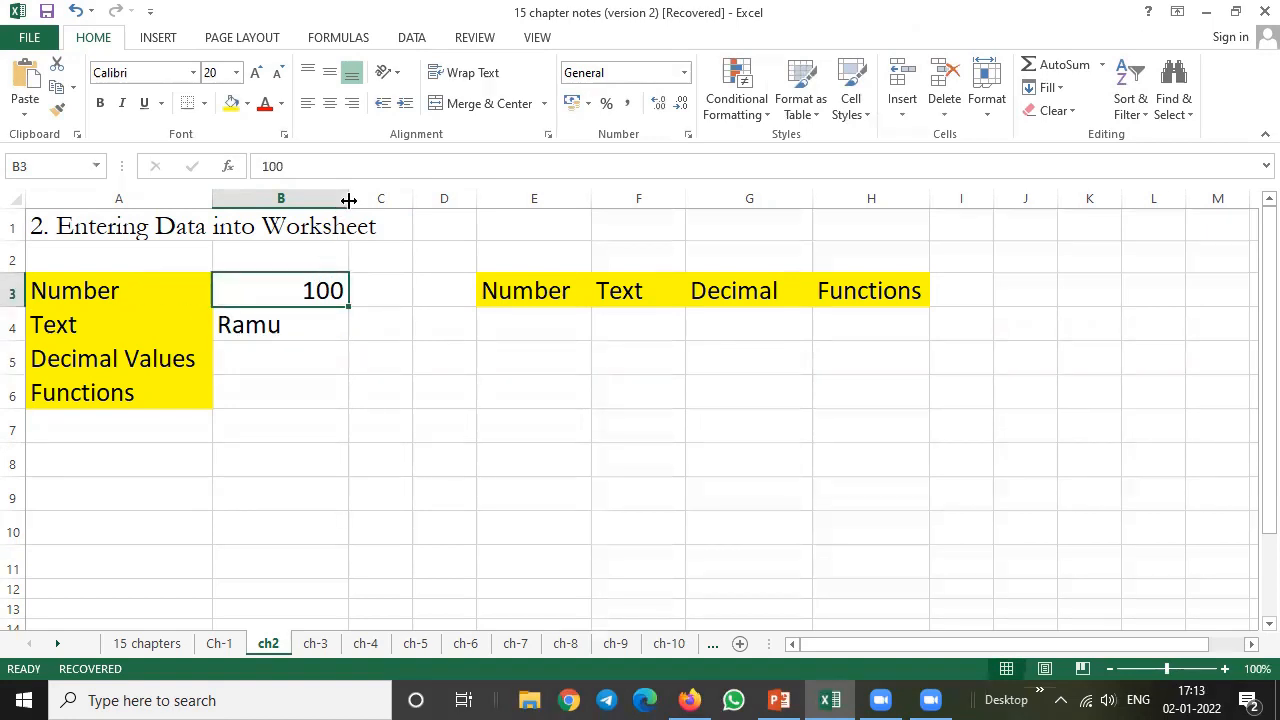
pyautogui.click(272, 325)
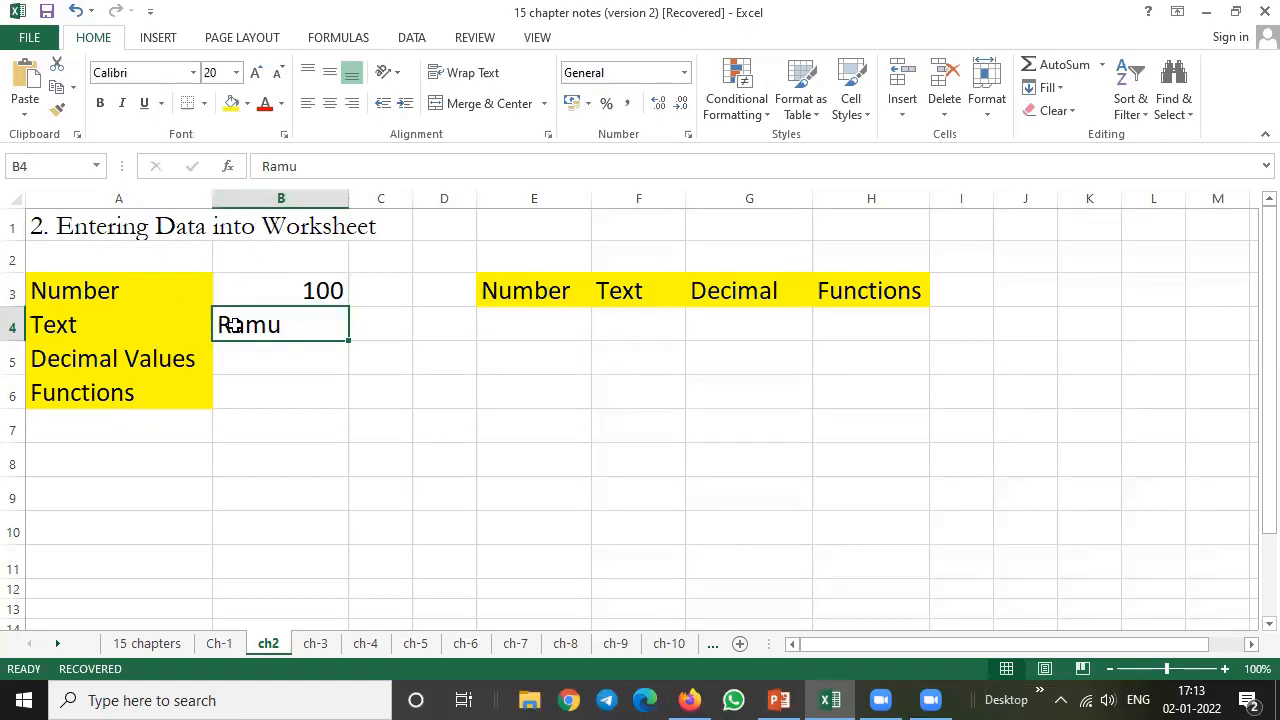
# Step: Enter 1.2 in cell B5 for Decimal Values and True in cell B6 for Functions
pyautogui.click(255, 357)
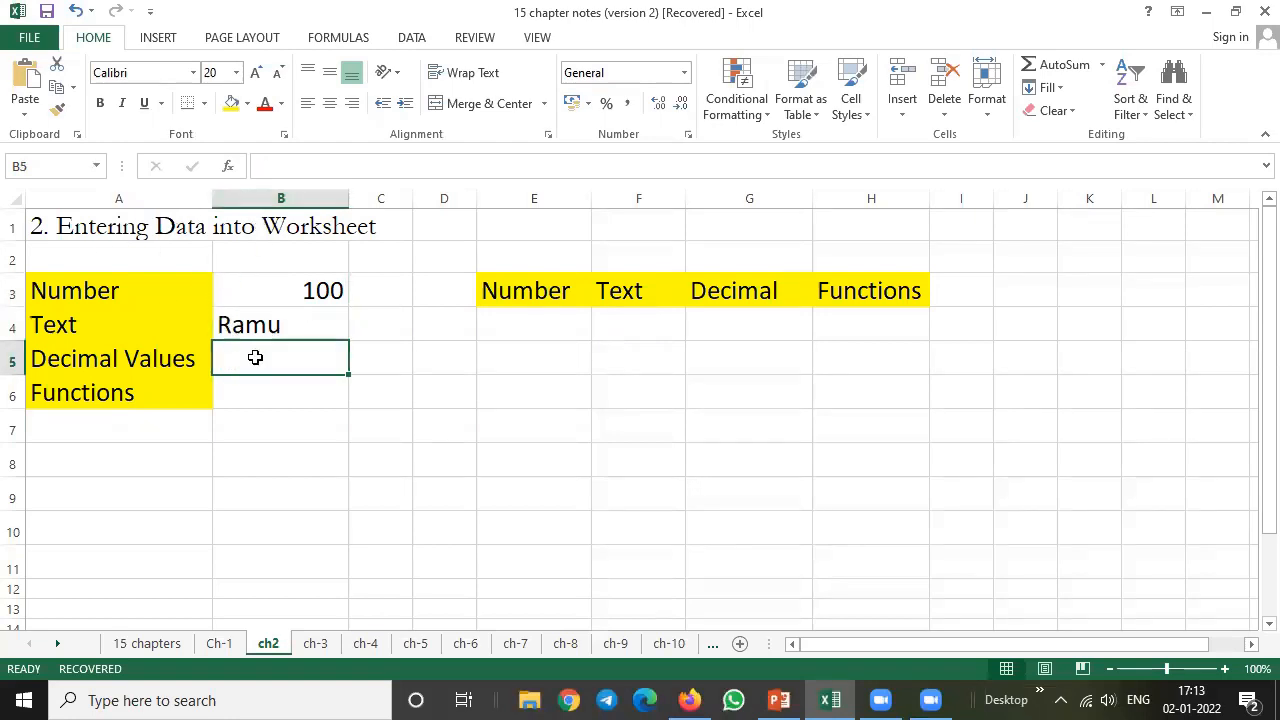
pyautogui.write('1.2')
pyautogui.press('Return')
pyautogui.click(255, 357)
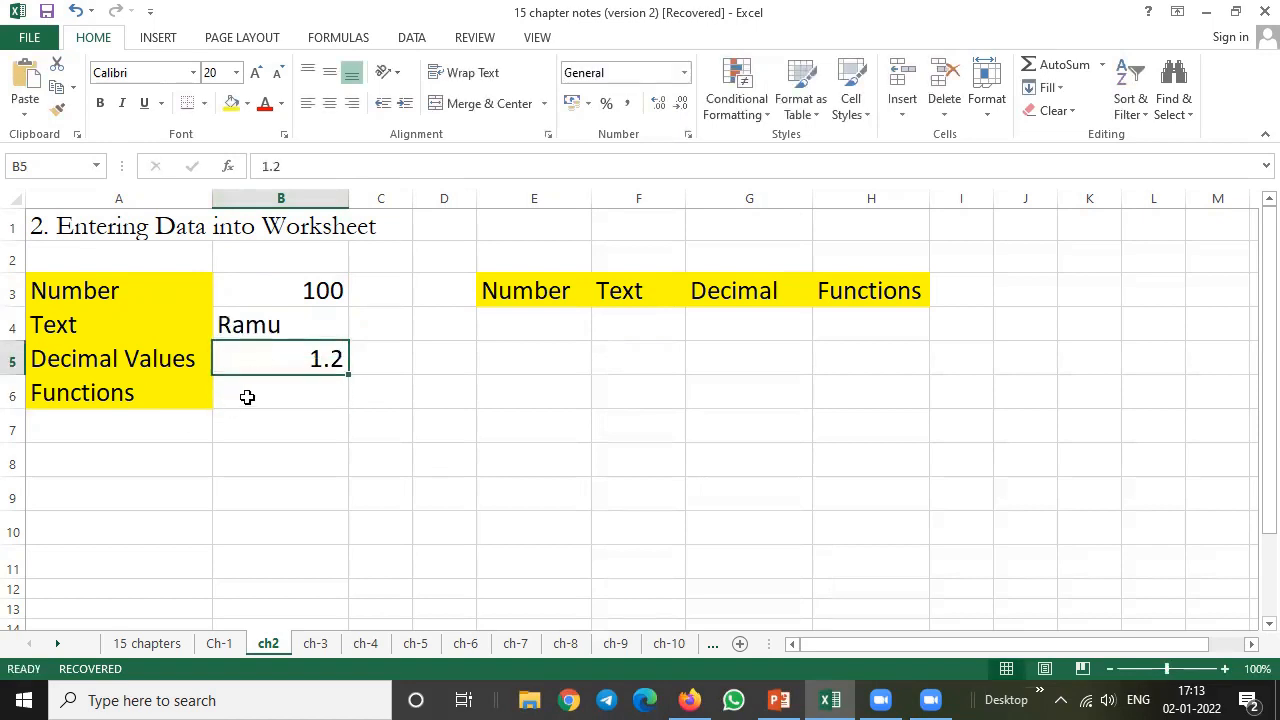
pyautogui.click(248, 396)
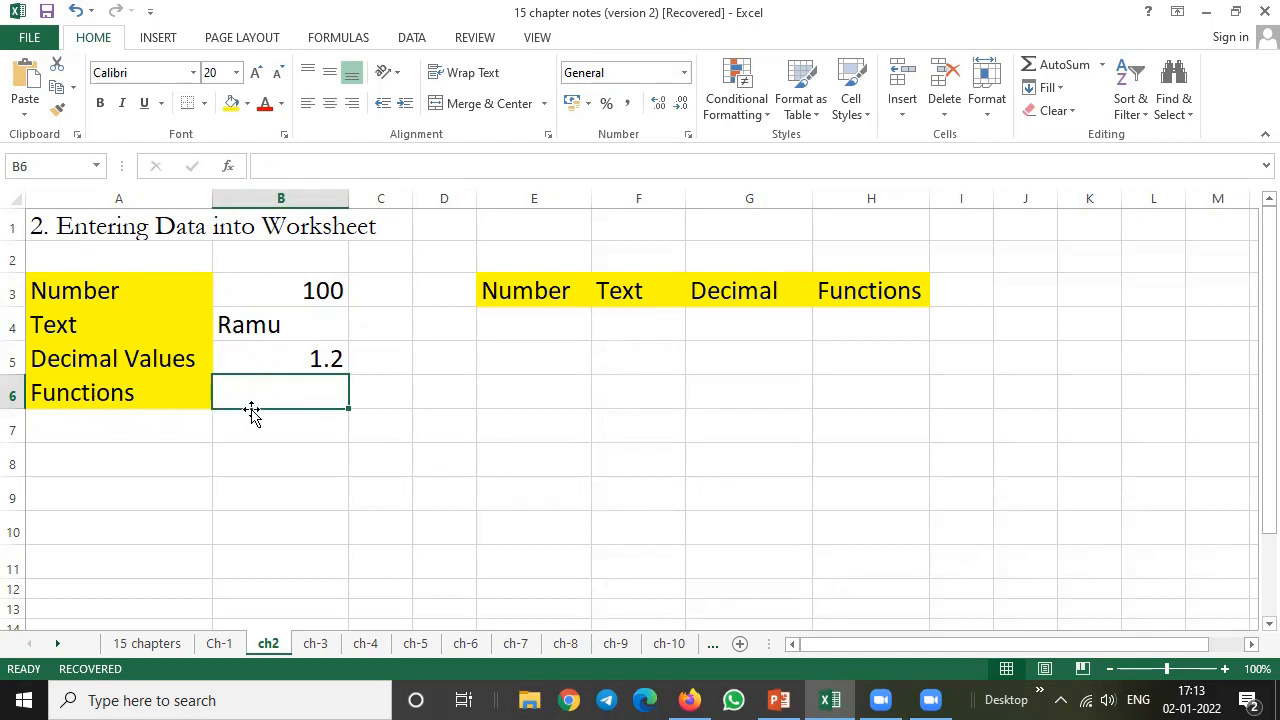
pyautogui.write('True')
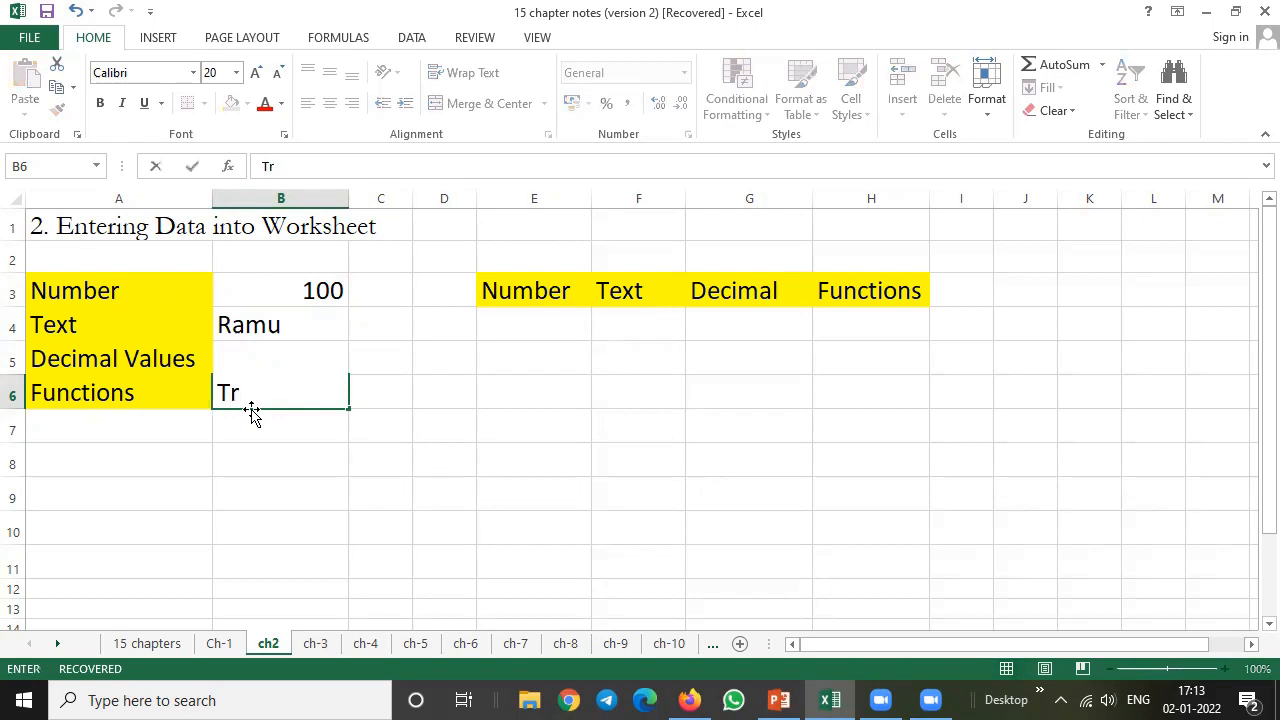
pyautogui.press('Return')
# Step: Review the alignment of each data type entered in cells B3 to B6, one cell at a time
pyautogui.press('Up')
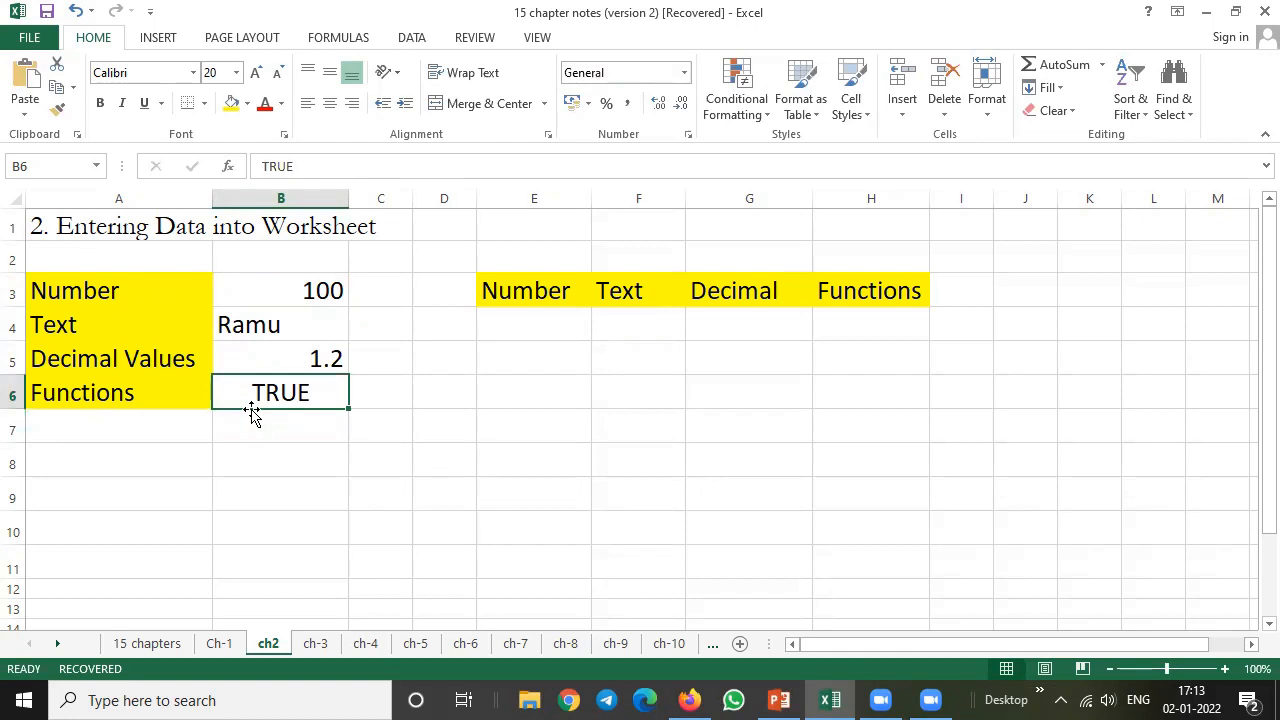
pyautogui.press('Up')
pyautogui.press('Up')
pyautogui.press('Up')
pyautogui.press('Up')
pyautogui.press('Down')
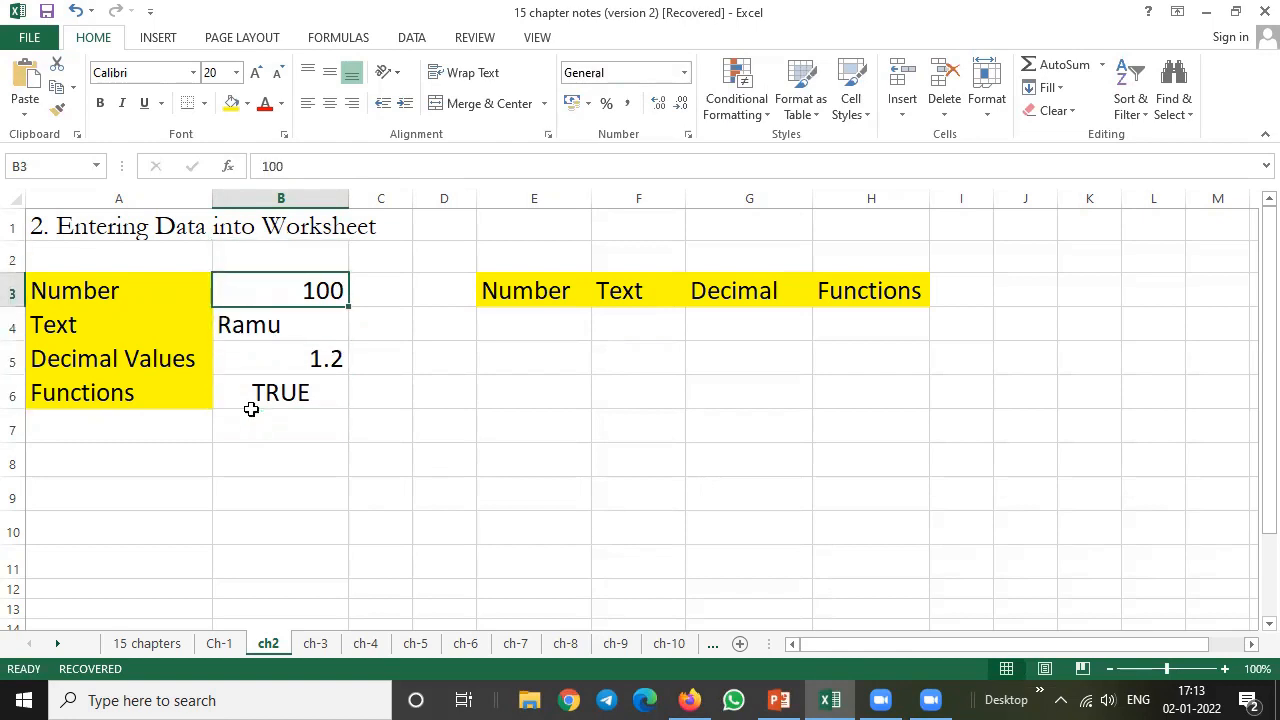
pyautogui.press('Down')
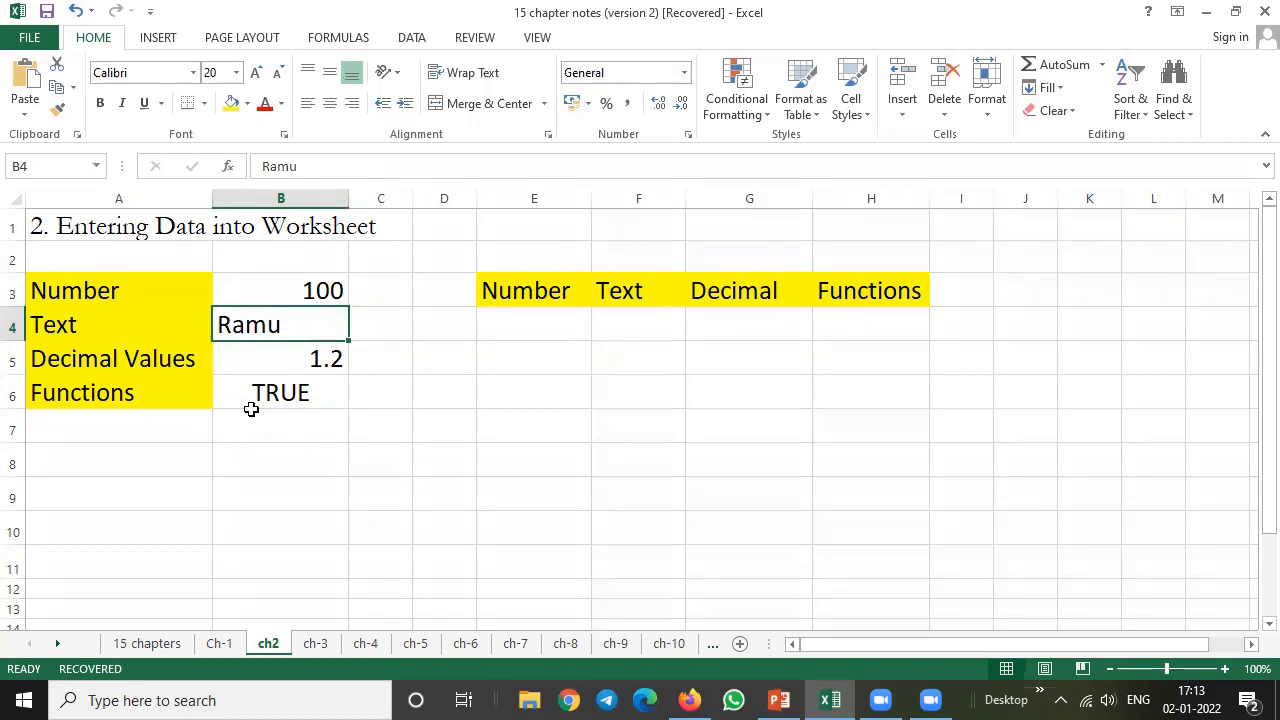
pyautogui.press('Down')
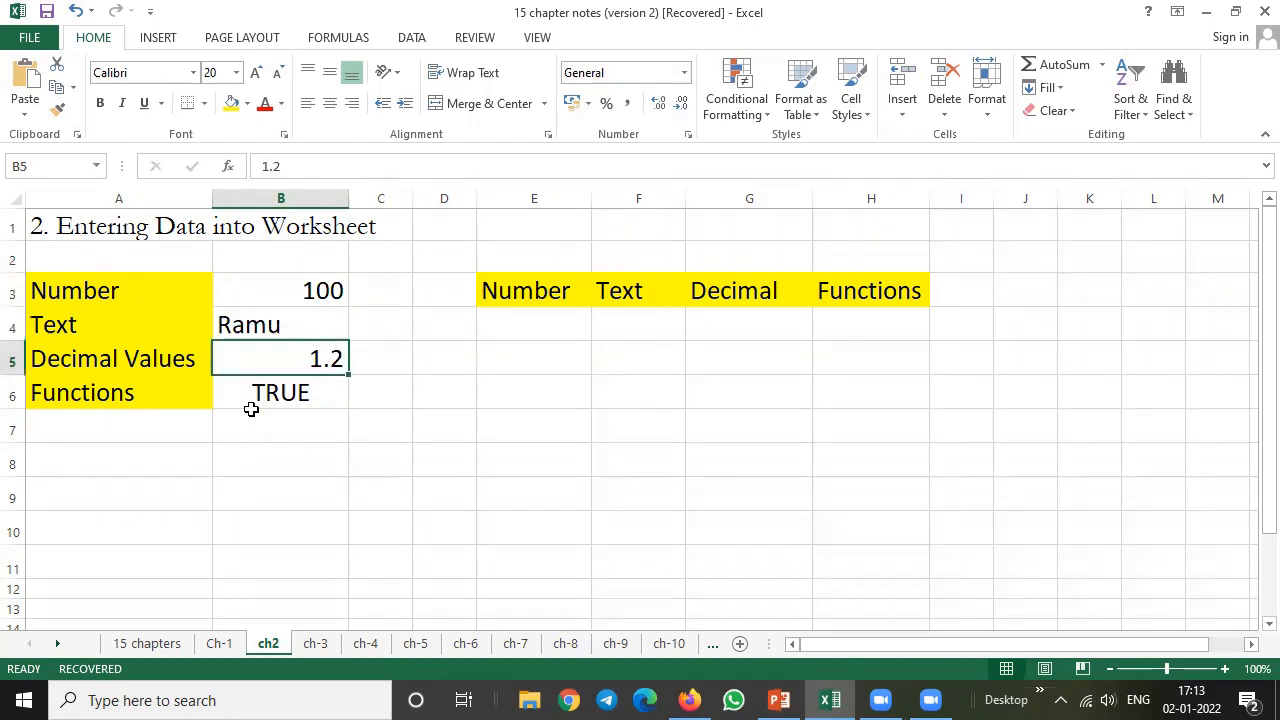
pyautogui.press('Down')
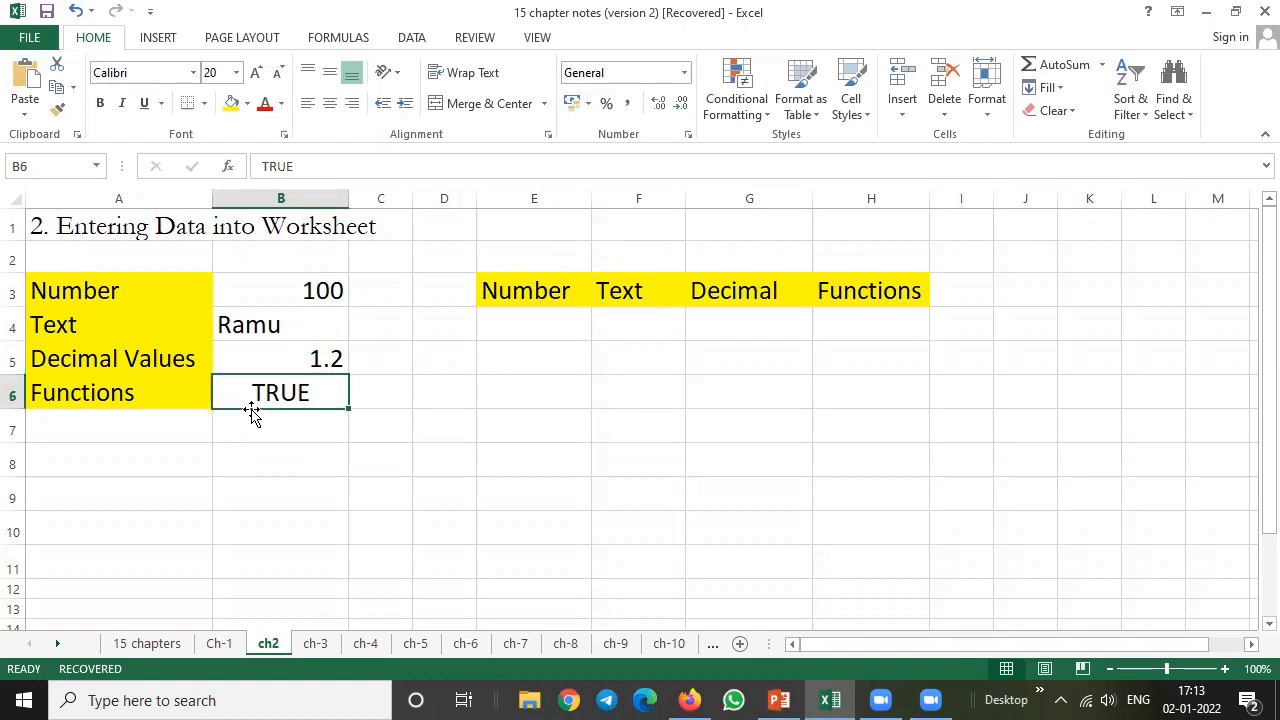
# Step: Enter 100 in cell B7, directly below the Functions value
pyautogui.press('Down')
pyautogui.press('Down')
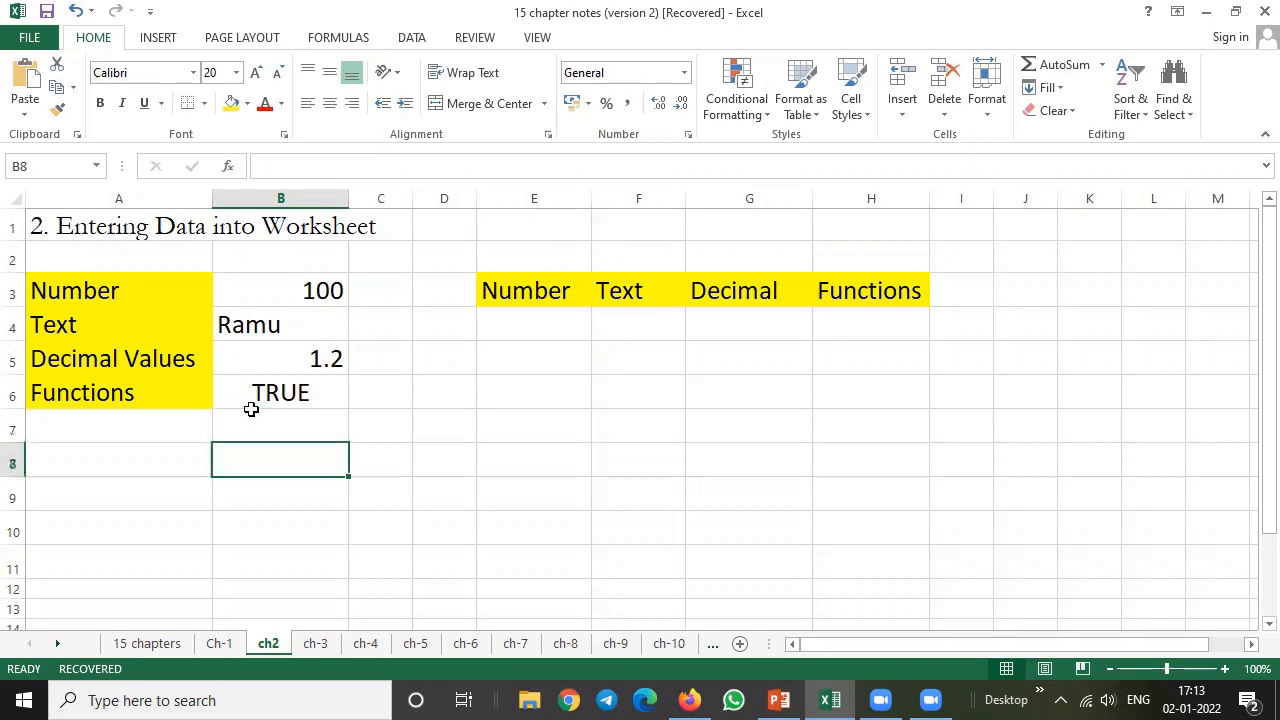
pyautogui.click(252, 414)
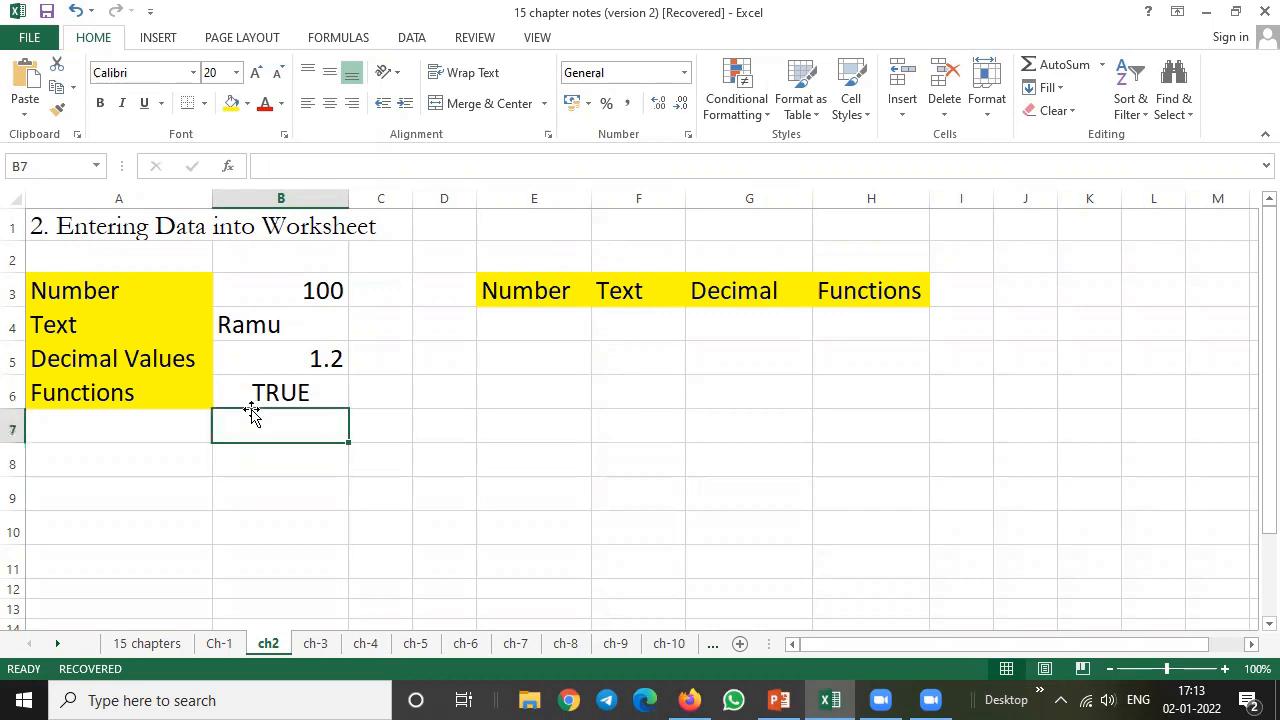
pyautogui.write('100')
pyautogui.press('Return')
# Step: Apply a yellow fill to cells B3 and B7, which both hold 100
pyautogui.press('Up')
pyautogui.press('Up')
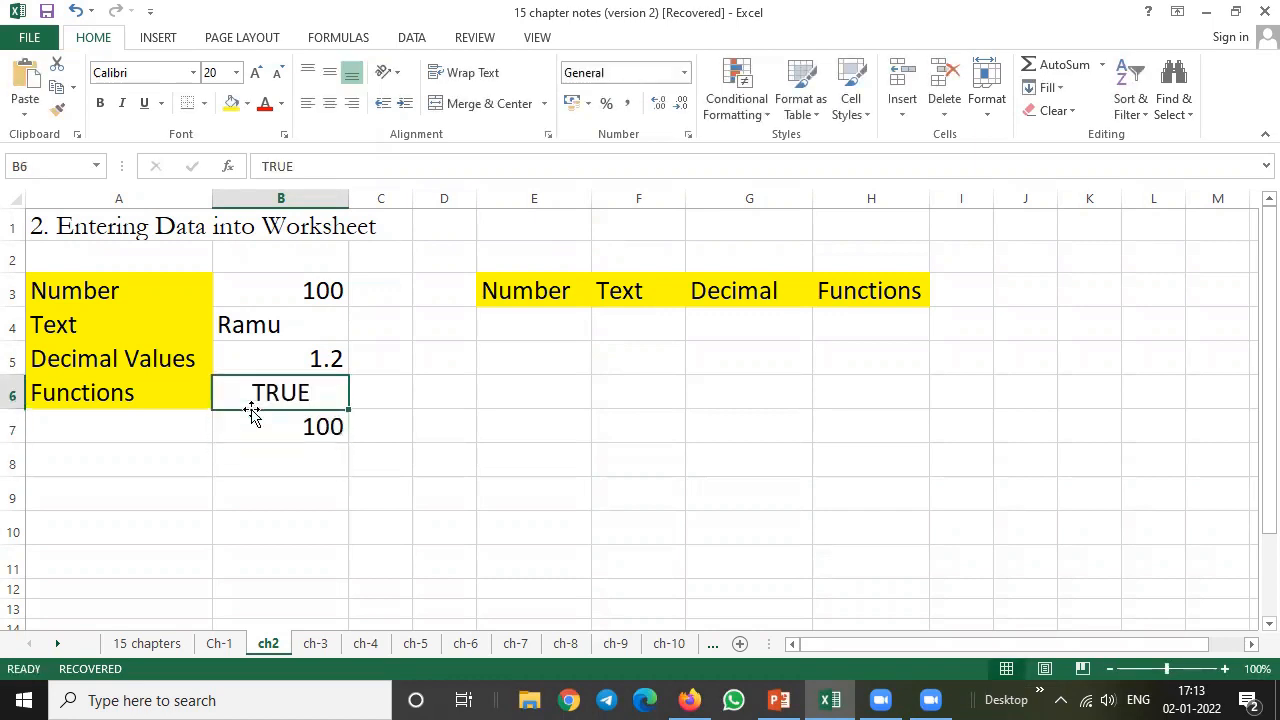
pyautogui.press('Up')
pyautogui.press('Up')
pyautogui.press('Up')
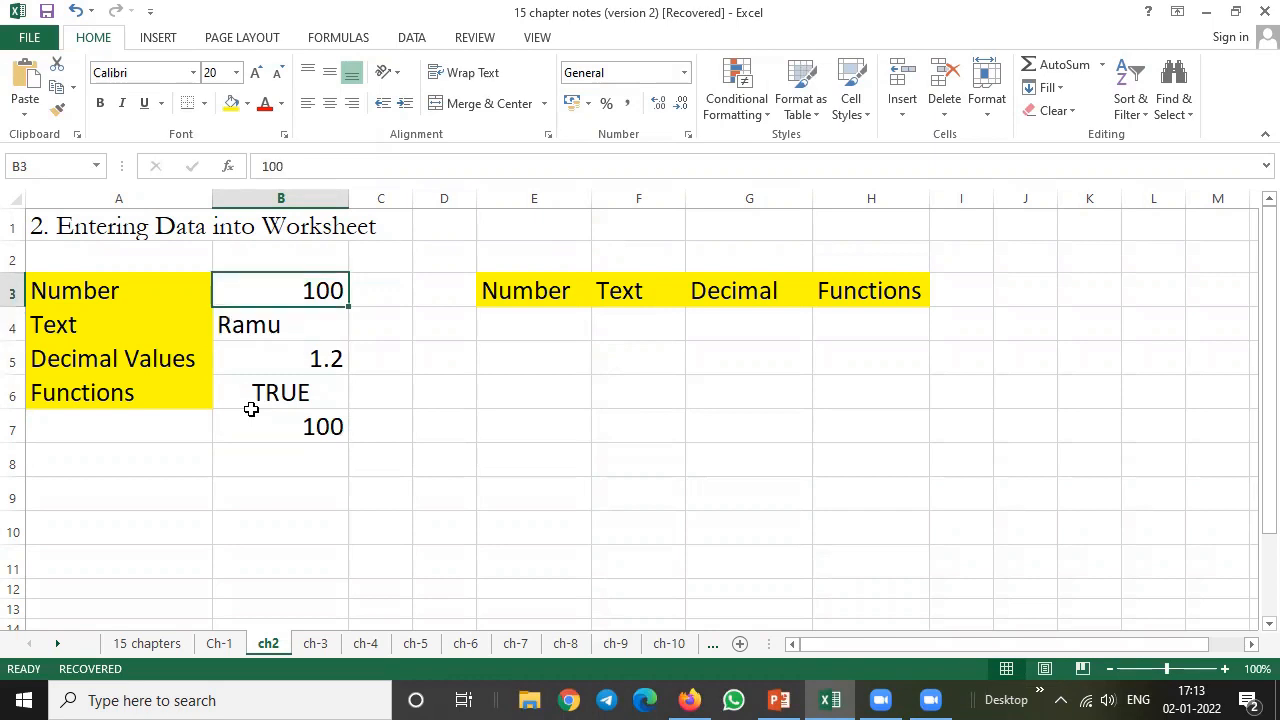
pyautogui.click(231, 103)
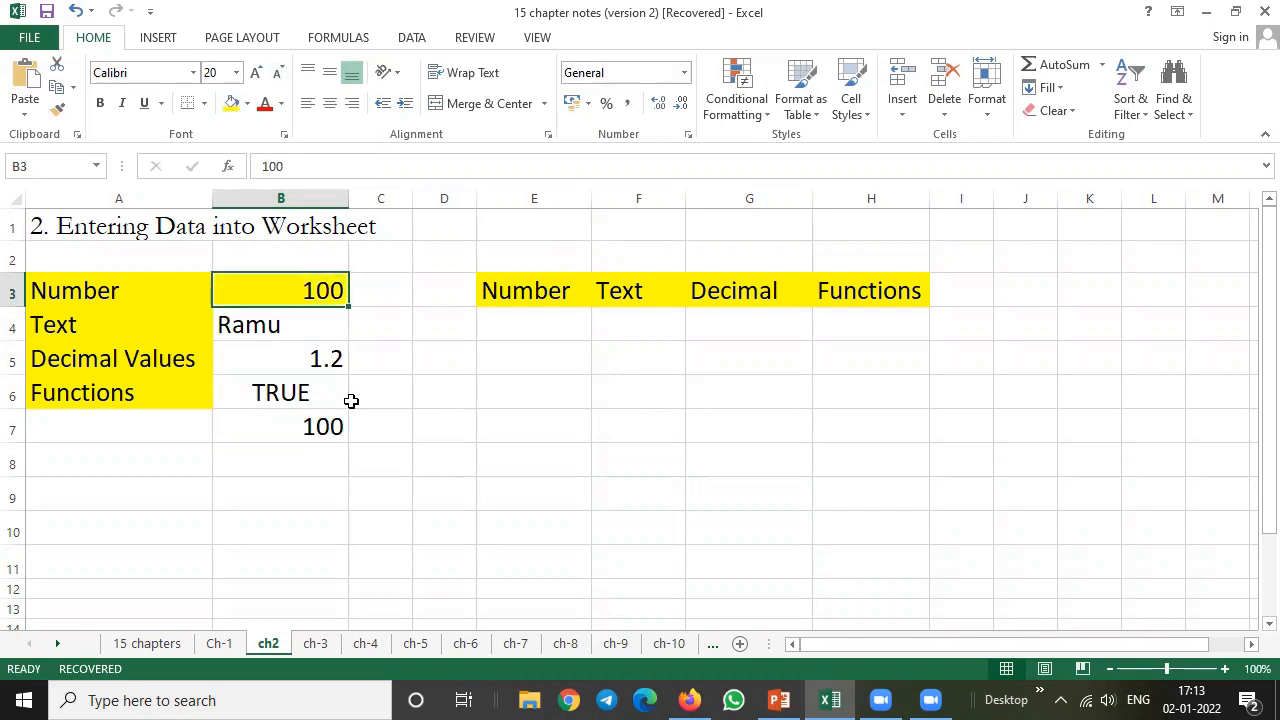
pyautogui.click(303, 436)
pyautogui.click(231, 103)
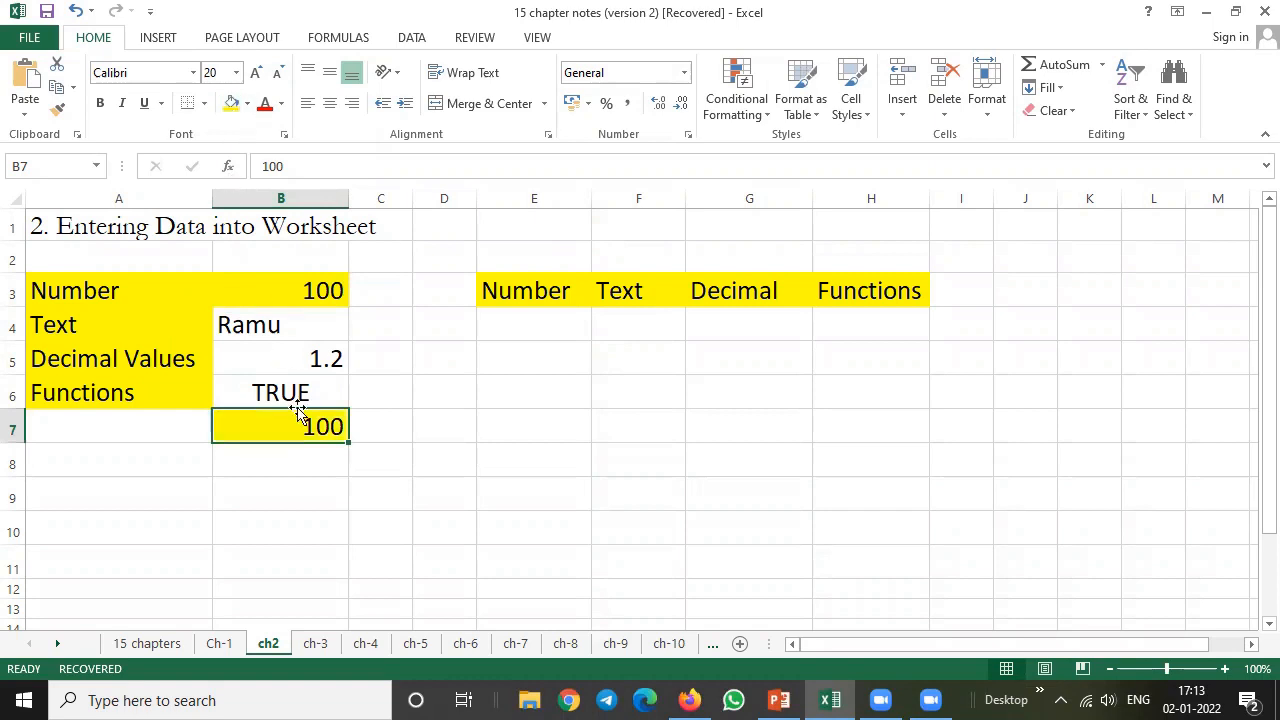
# Step: Enter the comparison formula =B3=B7 in cell B9 and reselect that cell
pyautogui.click(291, 503)
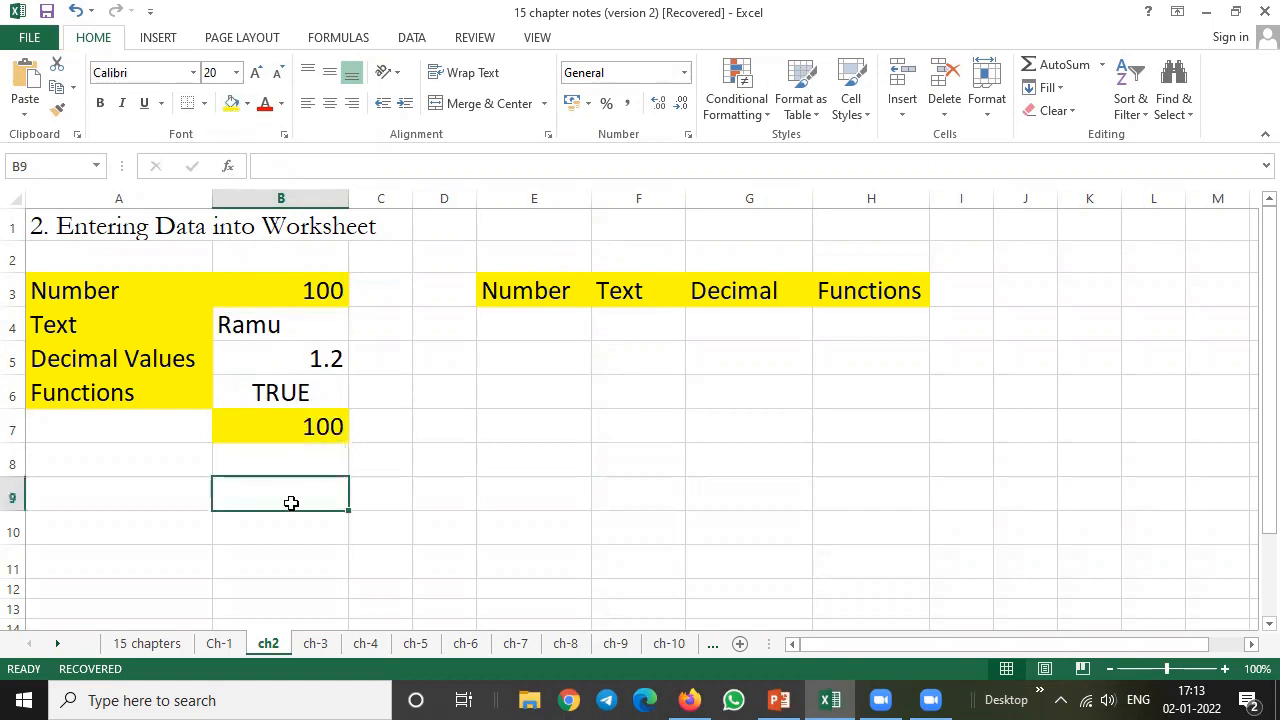
pyautogui.write('=')
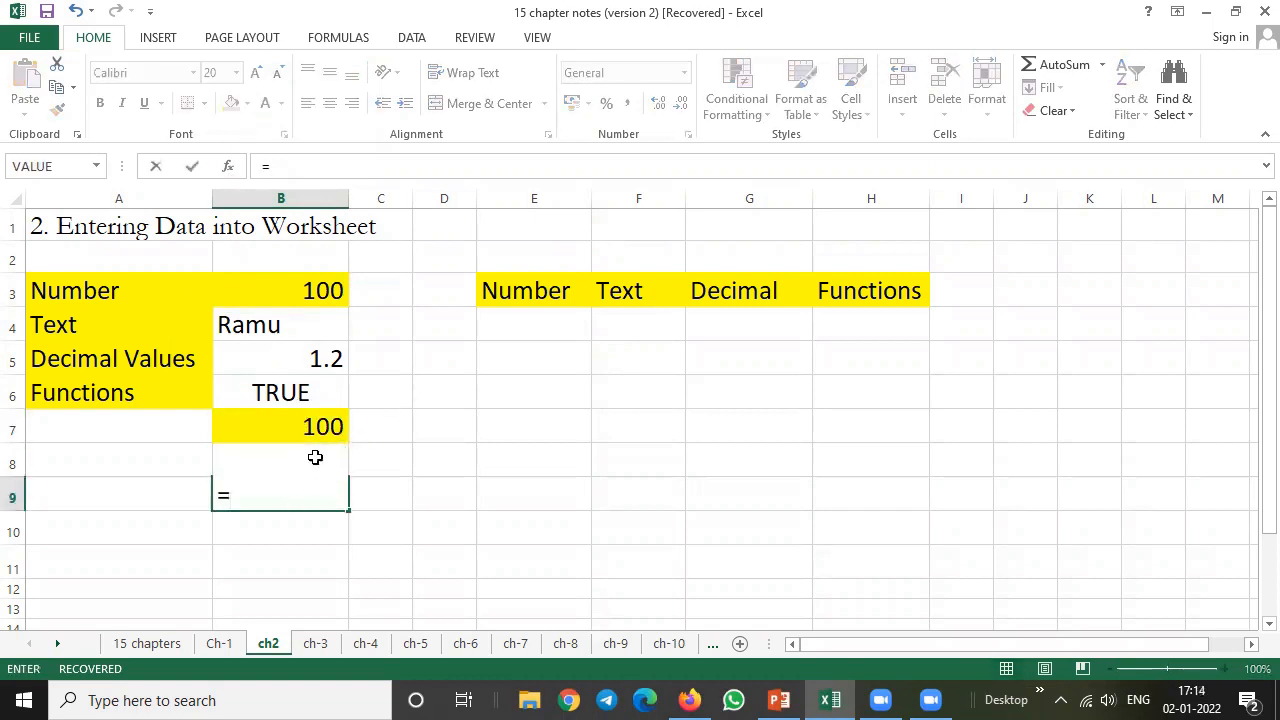
pyautogui.click(311, 291)
pyautogui.write('=')
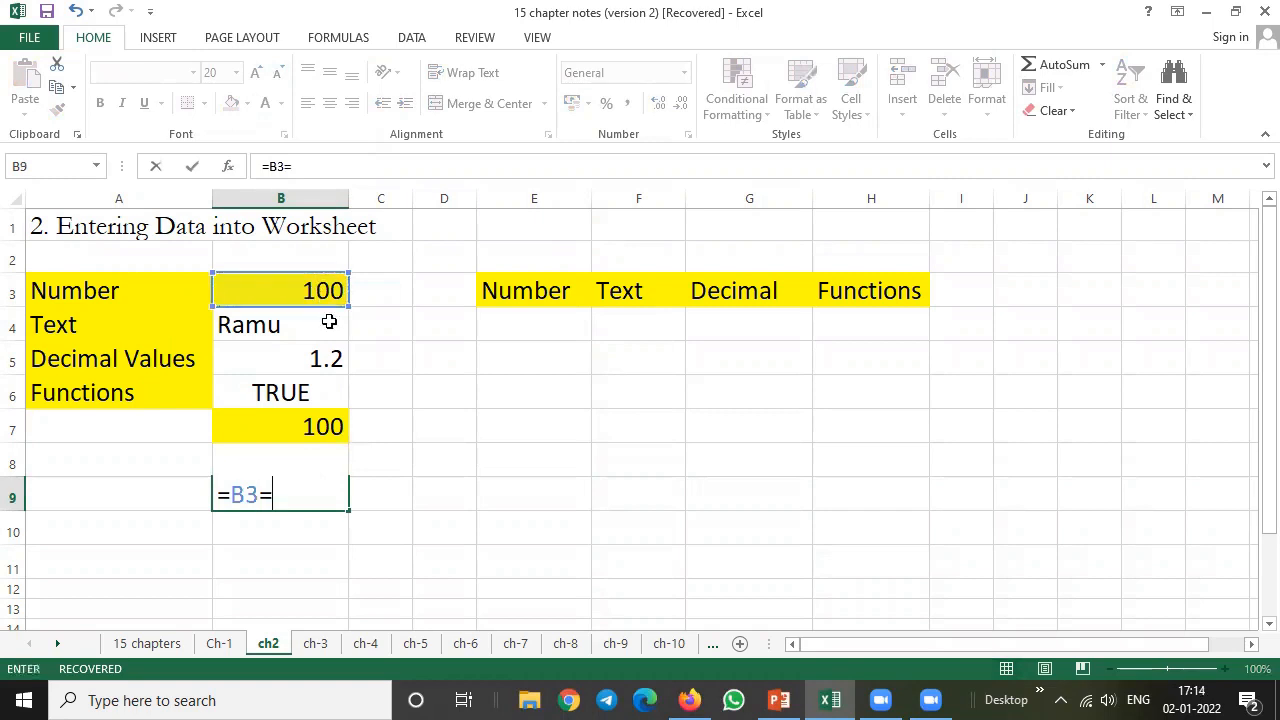
pyautogui.click(293, 423)
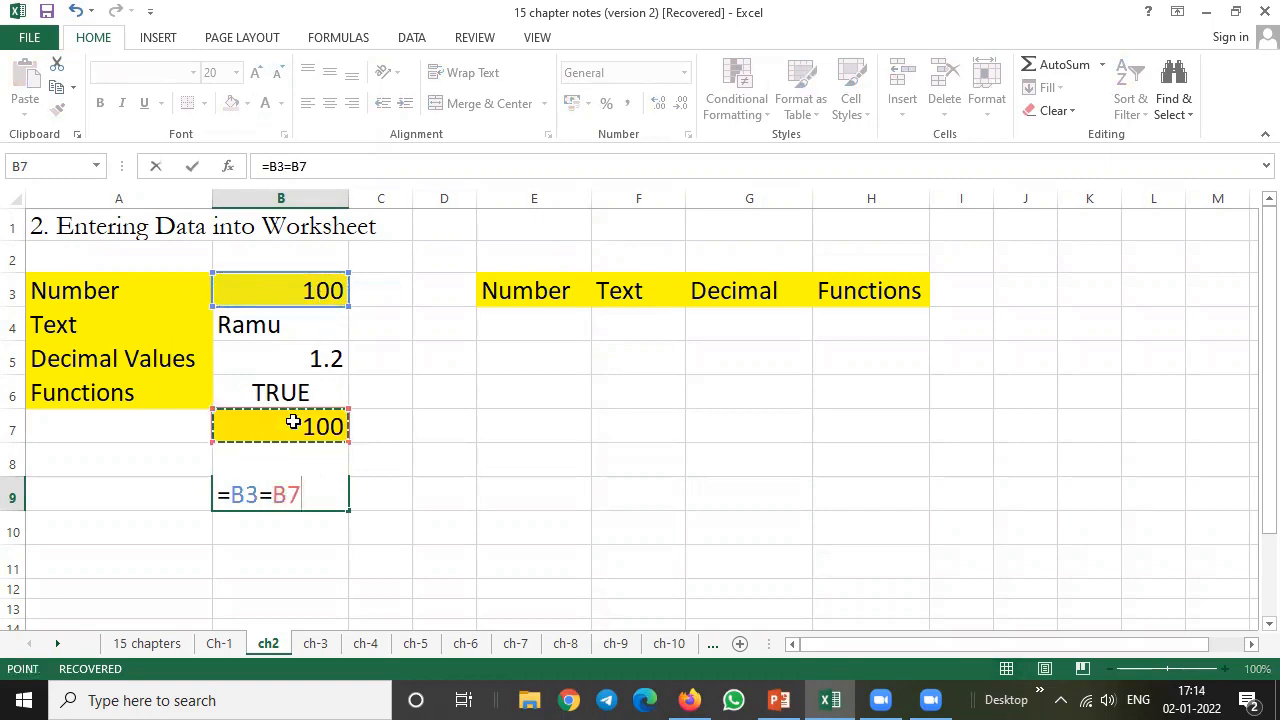
pyautogui.press('Return')
pyautogui.press('Up')
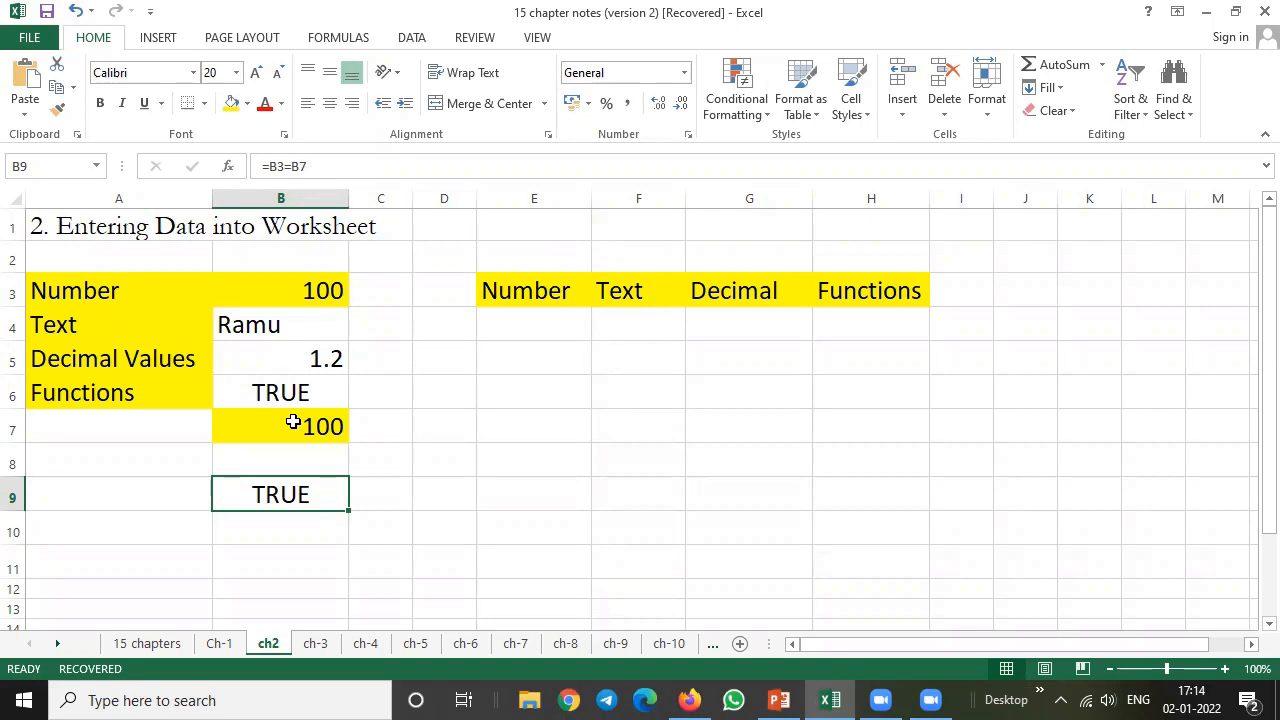
# Step: Enter 1 in cell E4 and 2 in cell E5 under the Number heading
pyautogui.click(512, 324)
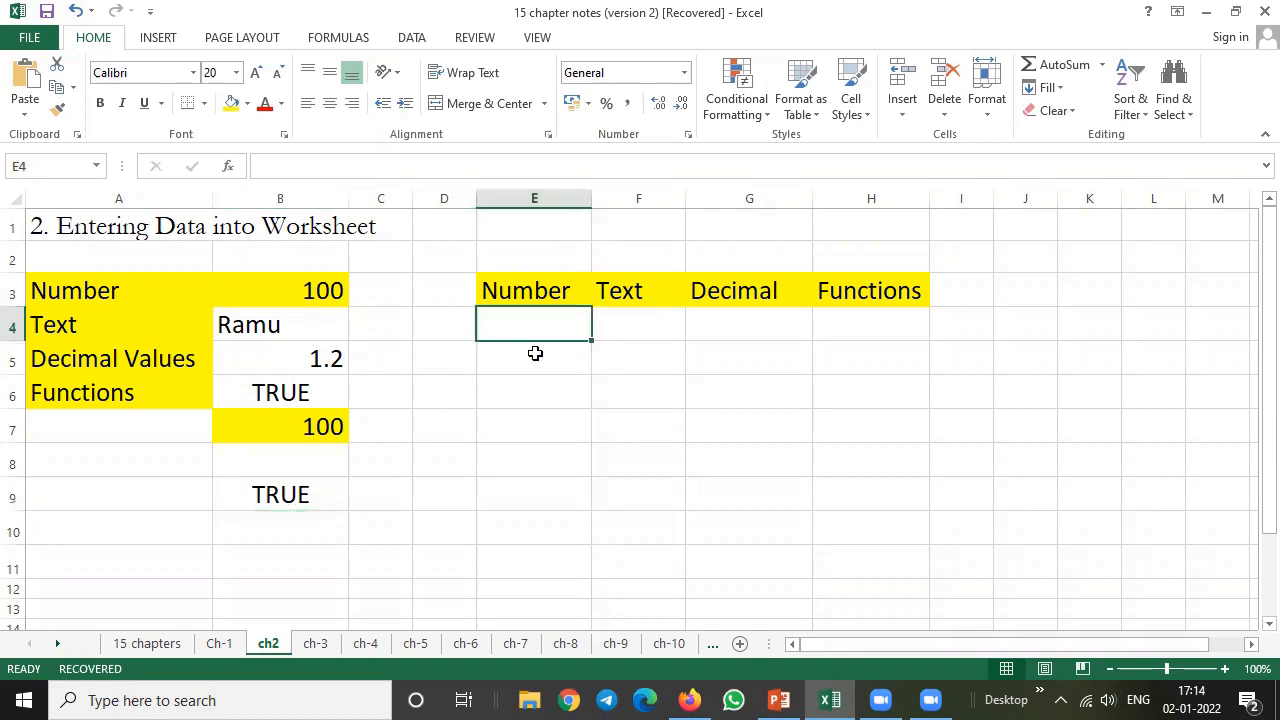
pyautogui.write('1')
pyautogui.press('Return')
pyautogui.press('Return')
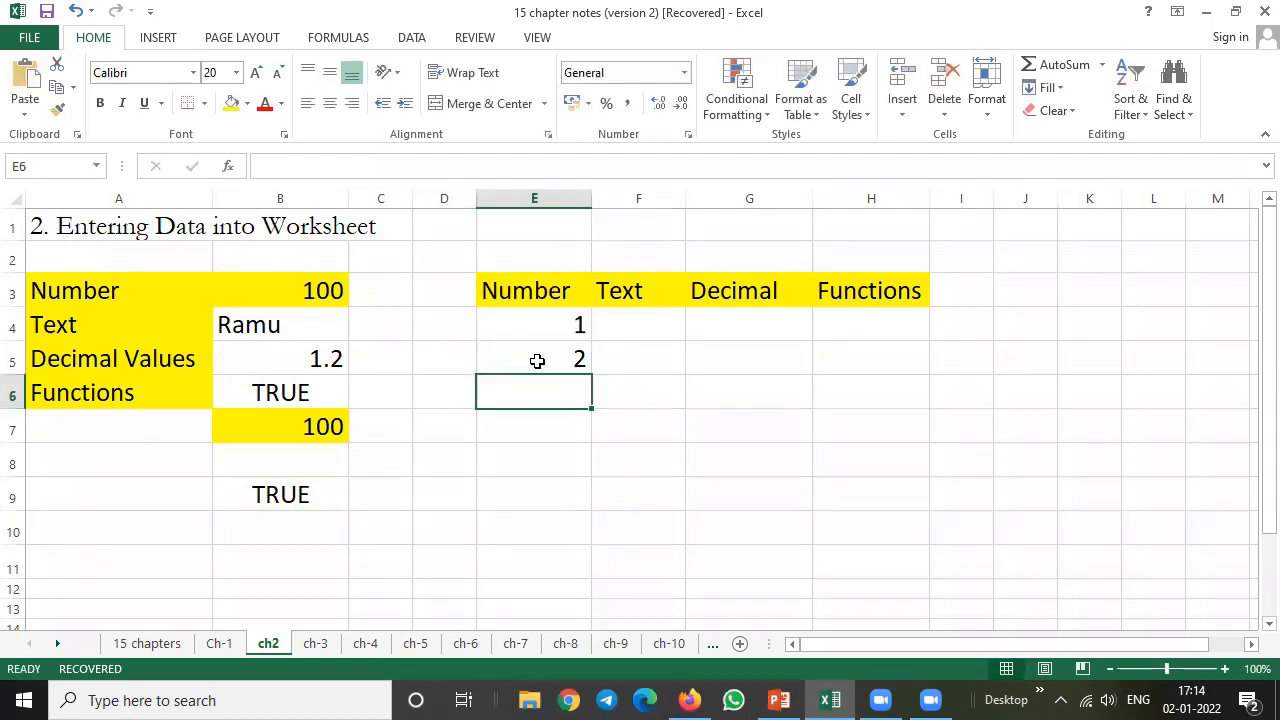
# Step: Extend the number series from cells E4:E5 down to E10 with AutoFill
pyautogui.click(547, 321)
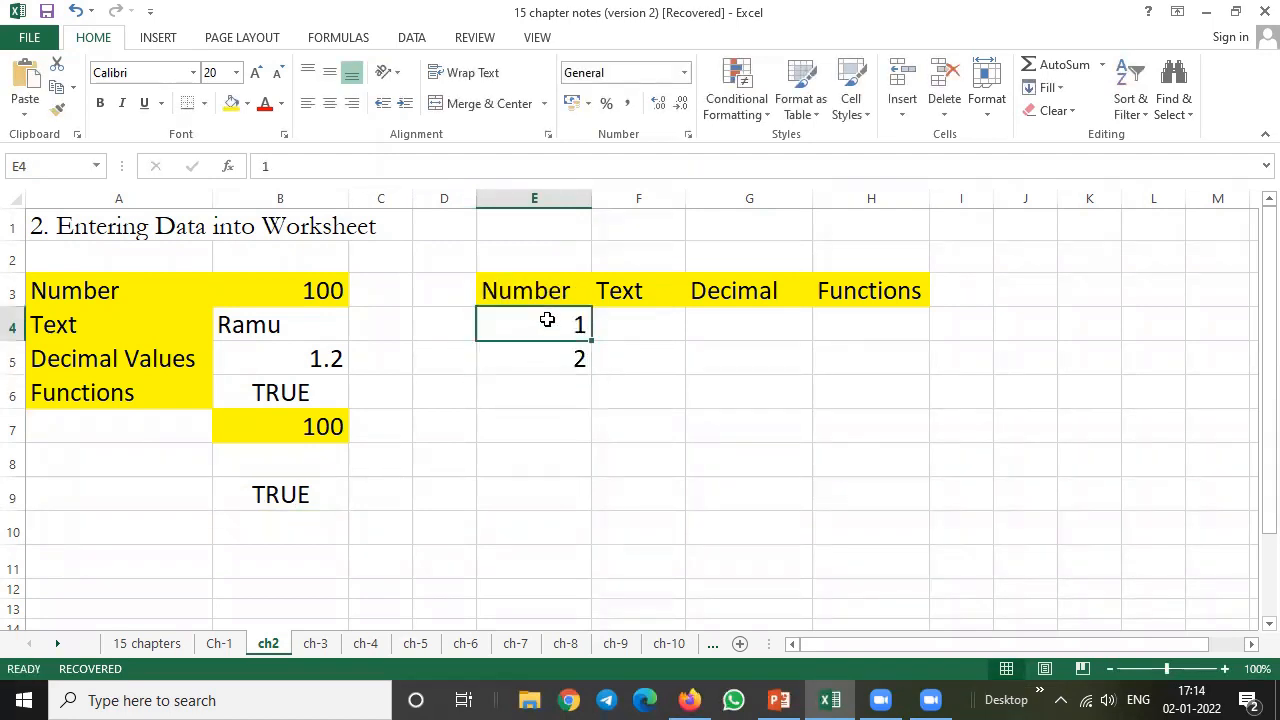
pyautogui.moveTo(549, 339); pyautogui.dragTo(543, 357)
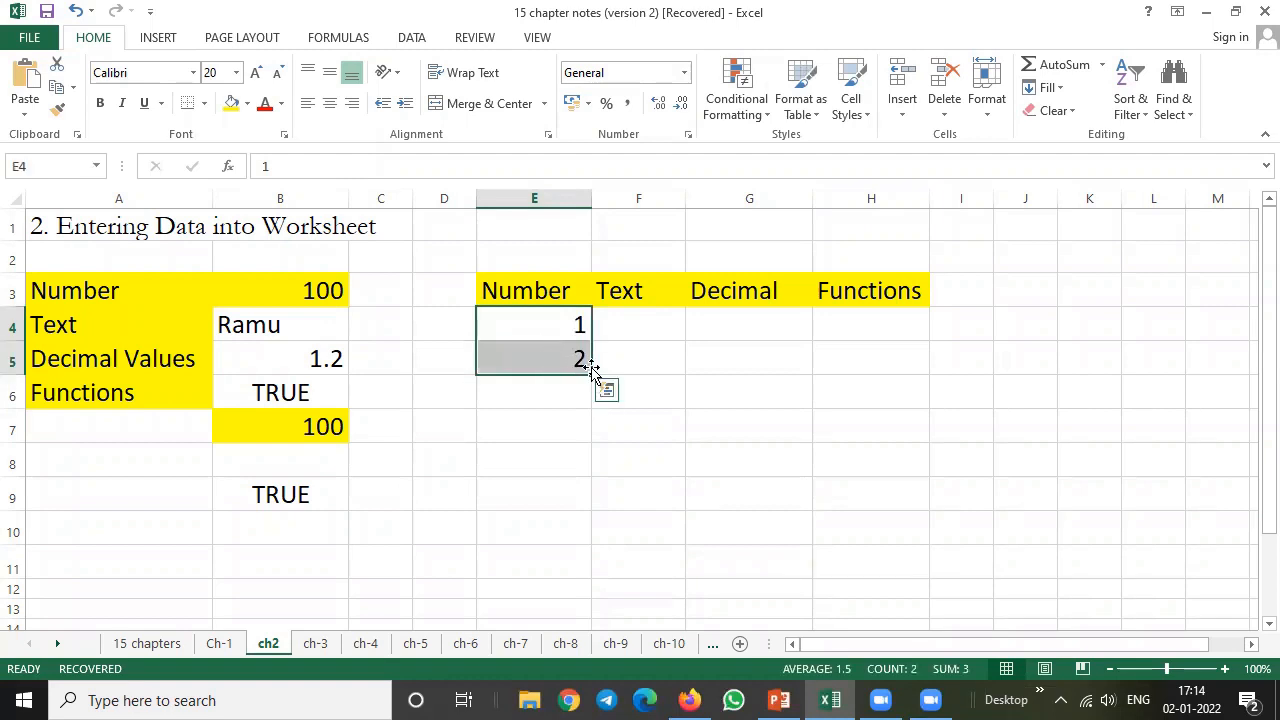
pyautogui.moveTo(594, 374); pyautogui.dragTo(594, 374)
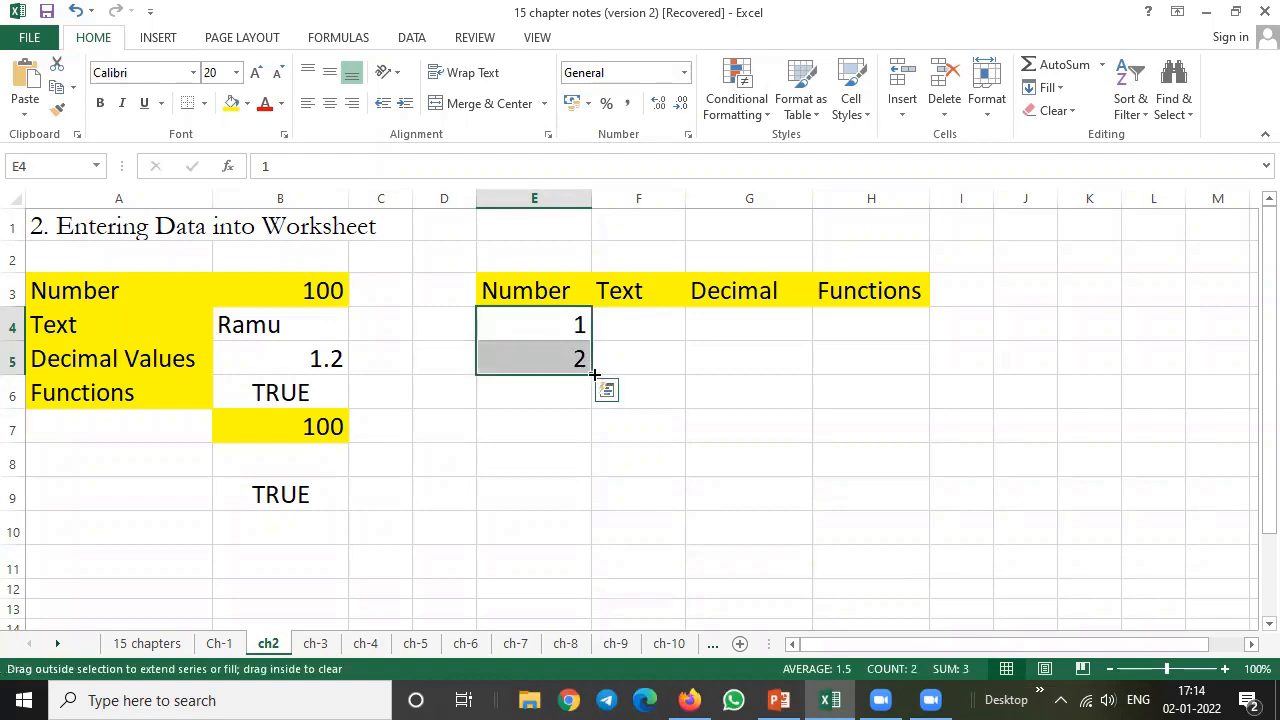
pyautogui.click(537, 314)
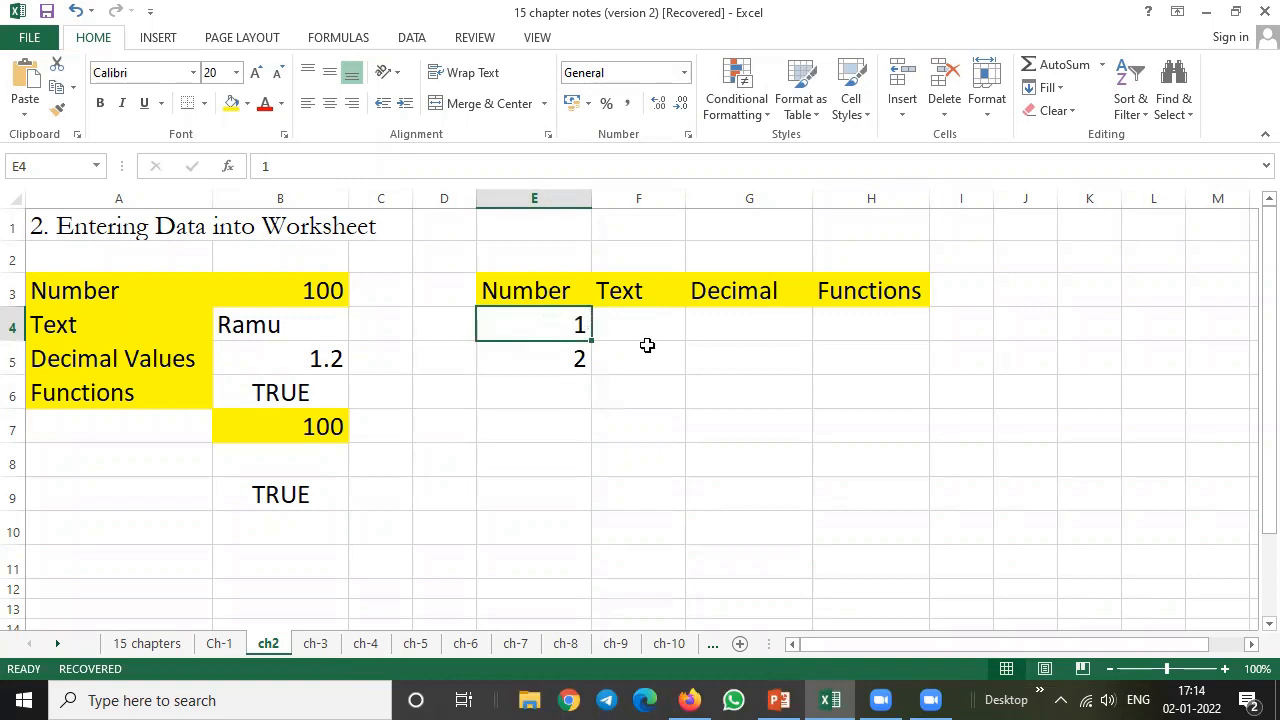
pyautogui.click(538, 360)
pyautogui.click(549, 323)
pyautogui.click(535, 356)
pyautogui.moveTo(540, 316); pyautogui.dragTo(603, 527)
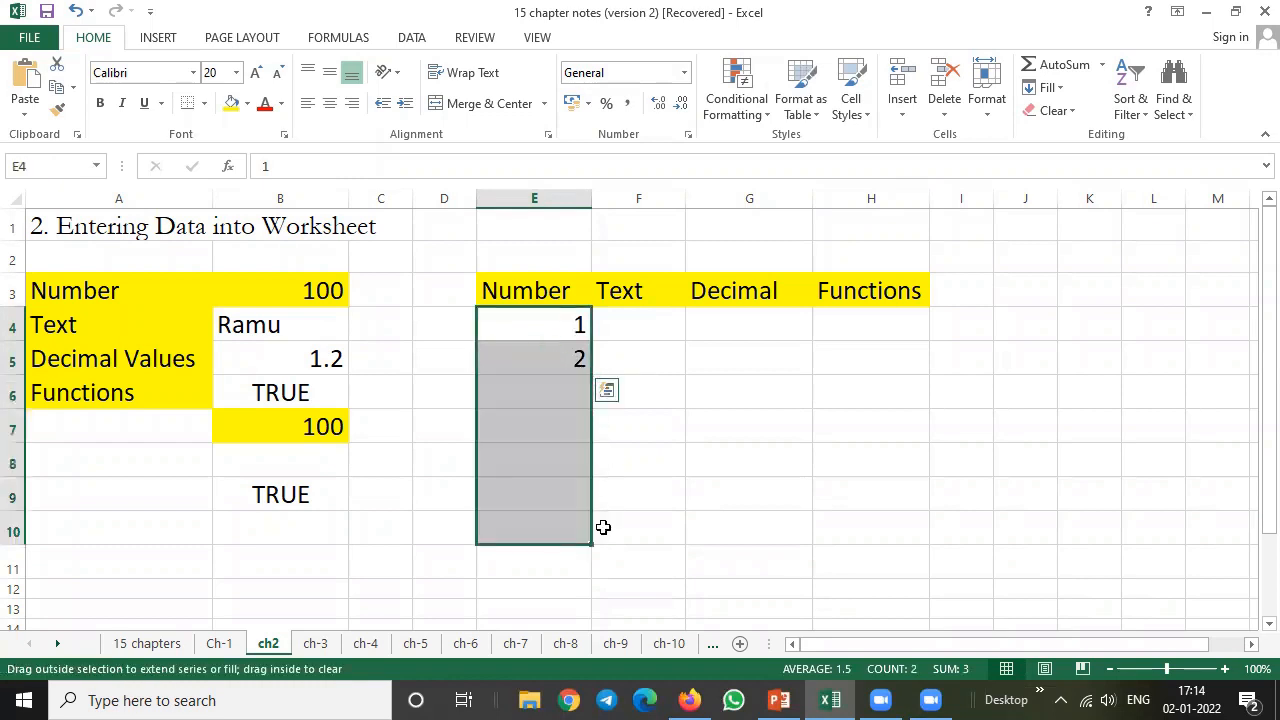
pyautogui.click(660, 437)
# Step: Replace E4 with 2 and E5 with 4, and AutoFill the series down to E10
pyautogui.click(553, 322)
pyautogui.write('2')
pyautogui.press('Return')
pyautogui.write('4')
pyautogui.press('Return')
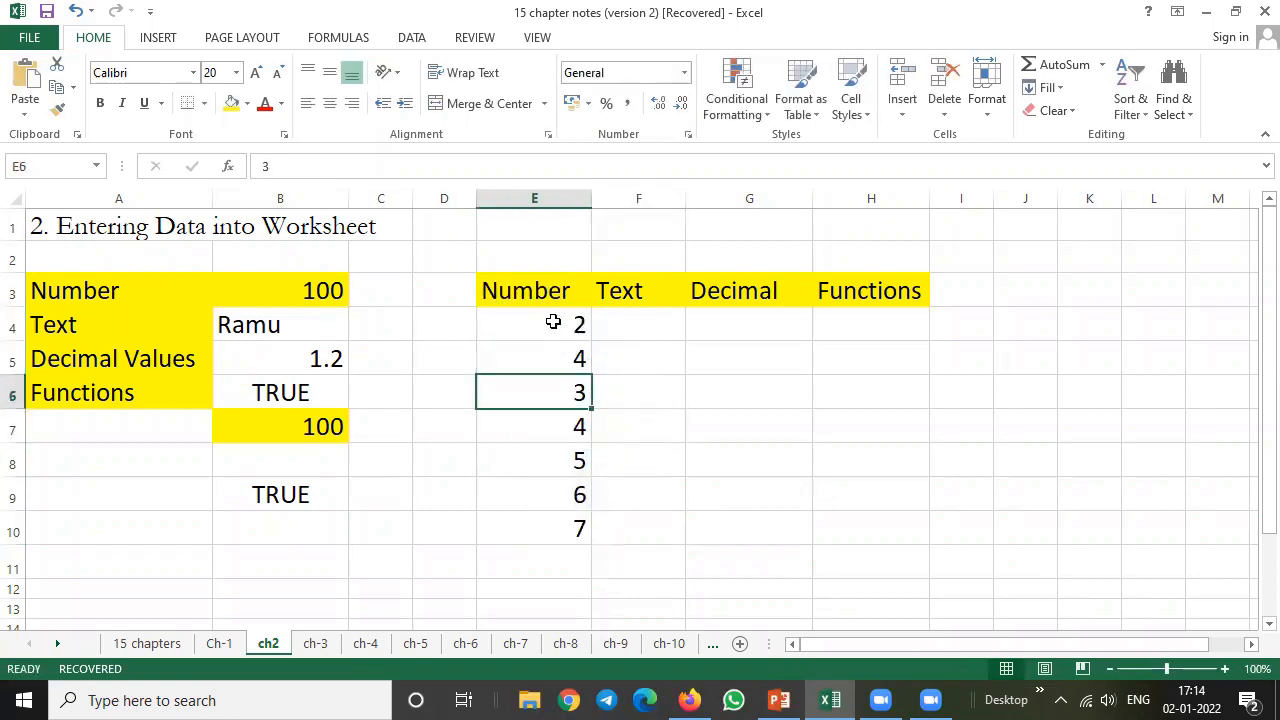
pyautogui.moveTo(553, 322); pyautogui.dragTo(594, 531)
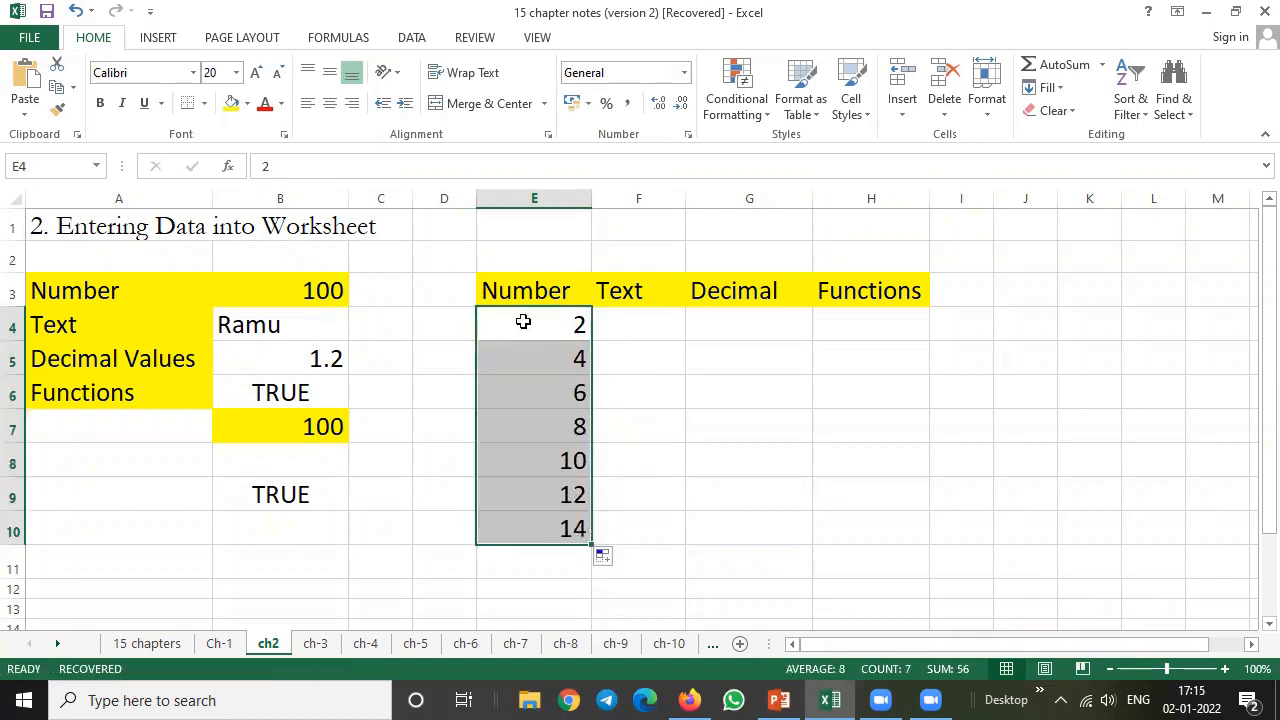
# Step: Enter a person's first name in F4 under Text and AutoFill it down to F10
pyautogui.click(634, 322)
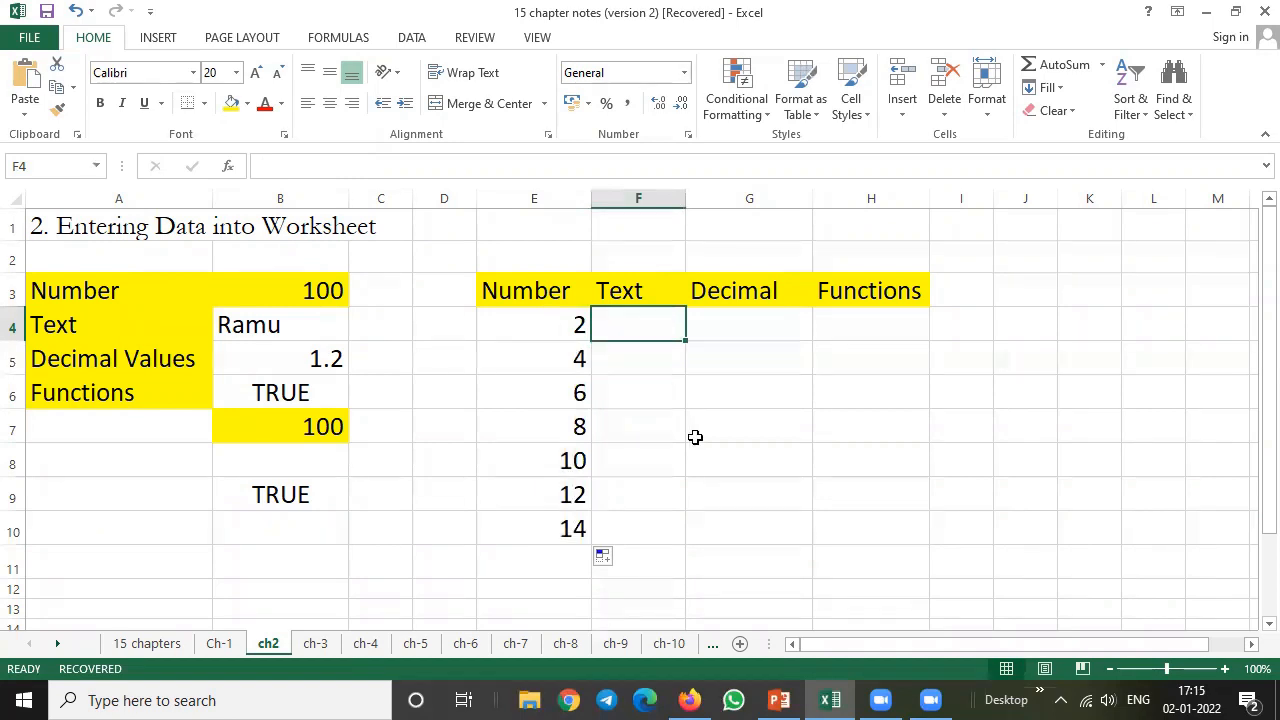
pyautogui.write('Ramu')
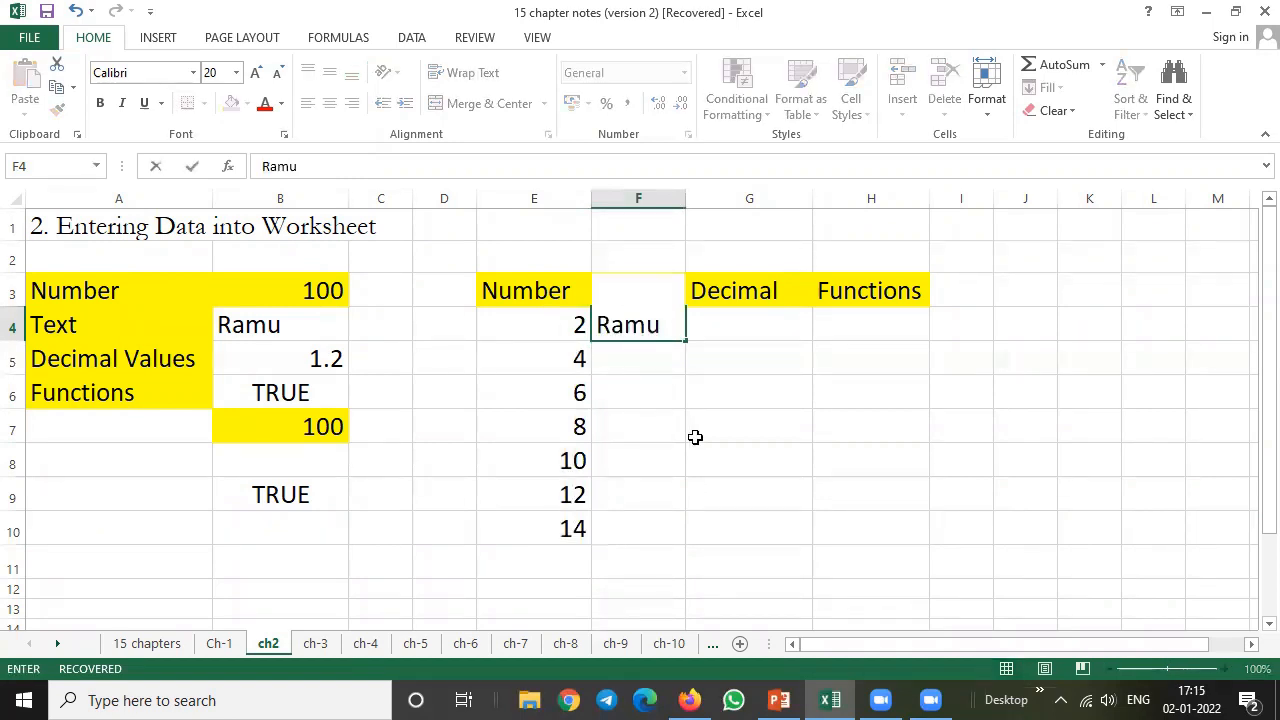
pyautogui.press('Return')
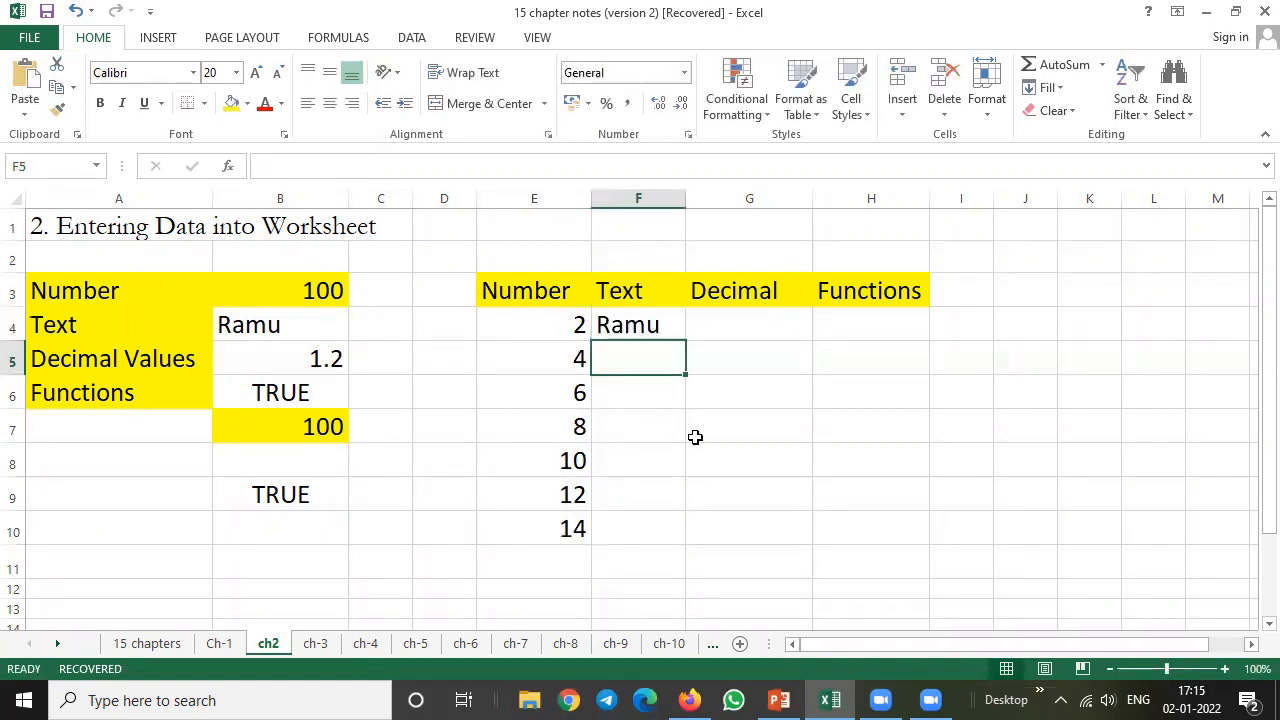
pyautogui.click(652, 324)
pyautogui.moveTo(686, 341); pyautogui.dragTo(687, 533)
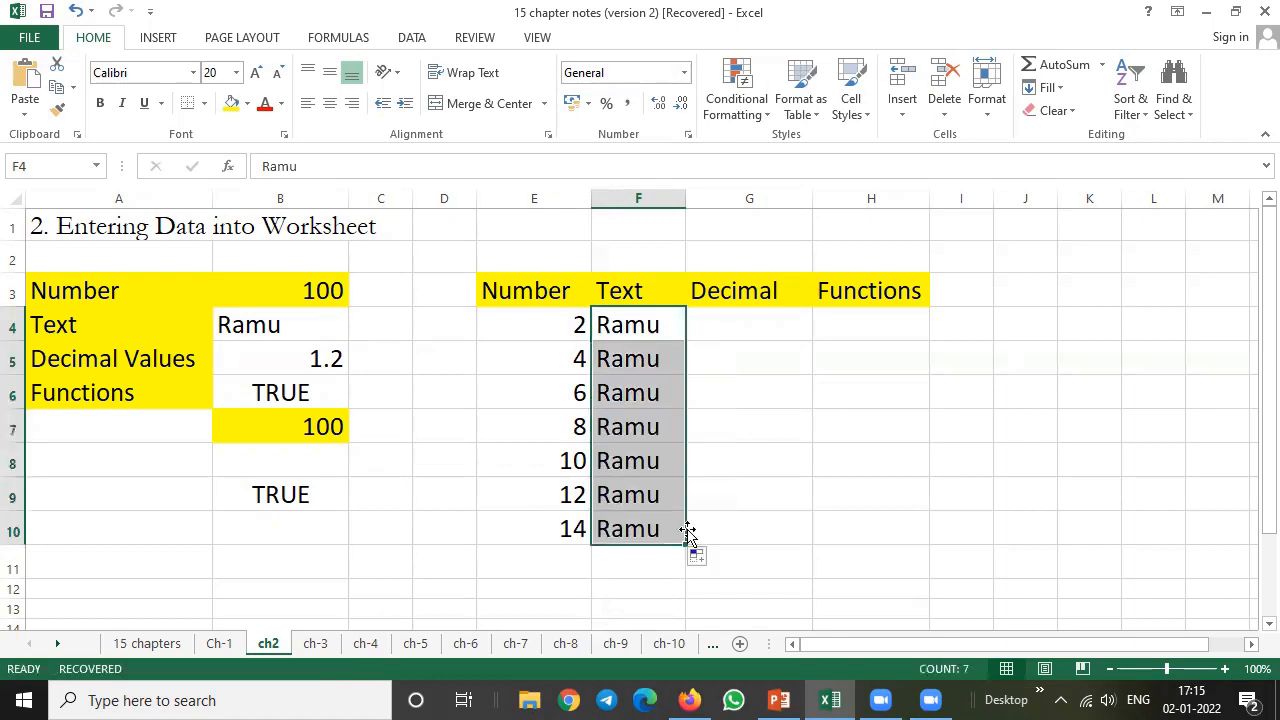
pyautogui.click(731, 380)
pyautogui.moveTo(646, 322); pyautogui.dragTo(643, 355)
# Step: Enter 1.2 in G4 and 1.3 in G5 under Decimal, and AutoFill the series down to G10
pyautogui.click(745, 323)
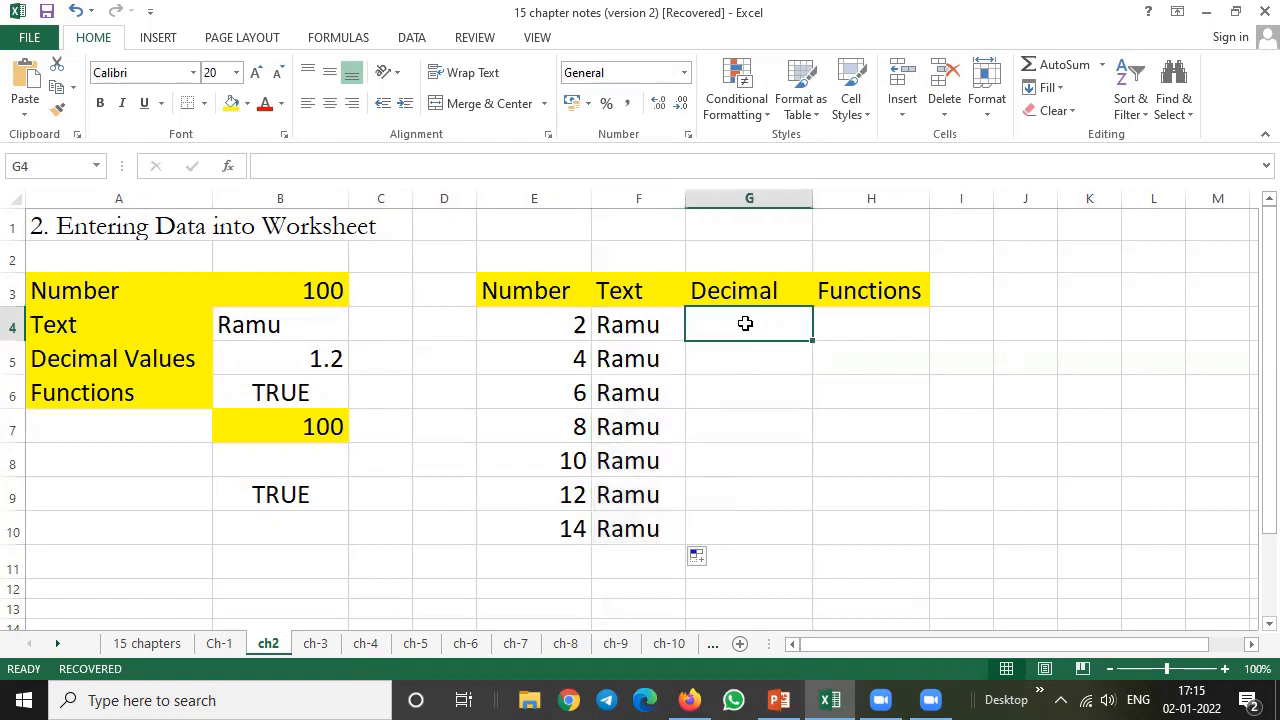
pyautogui.write('1.2')
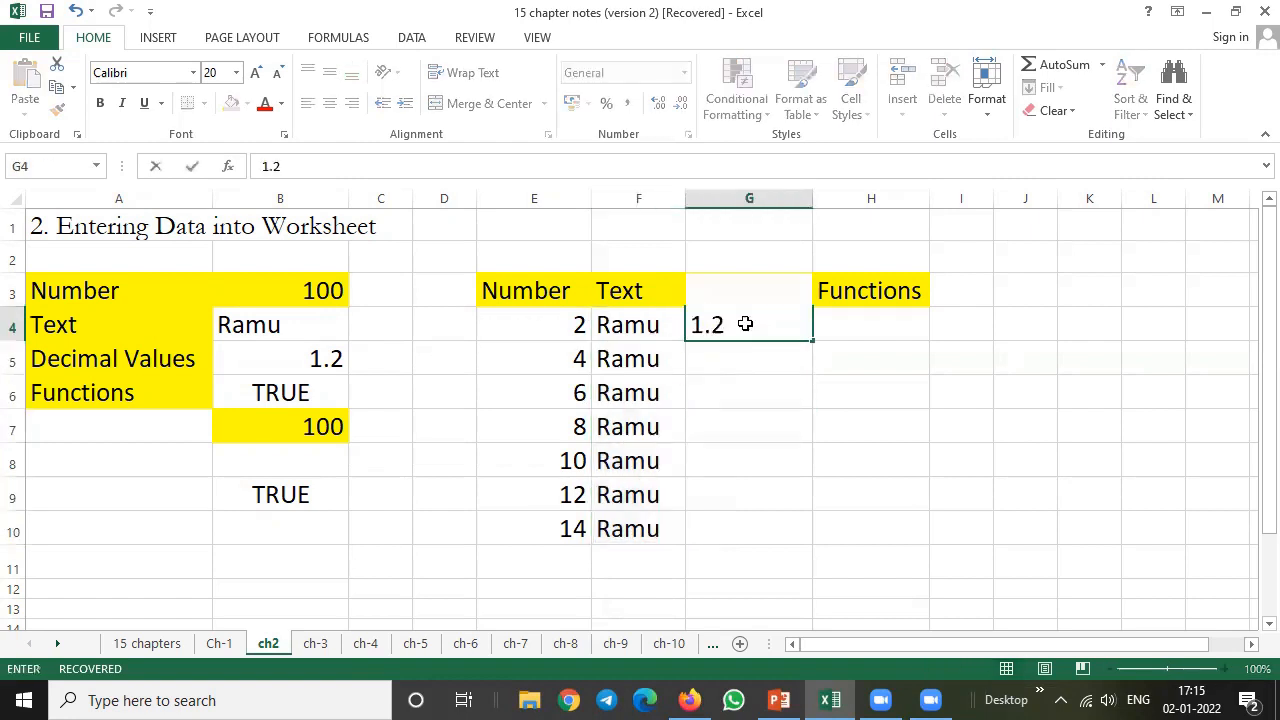
pyautogui.press('Return')
pyautogui.write('1.3')
pyautogui.press('Return')
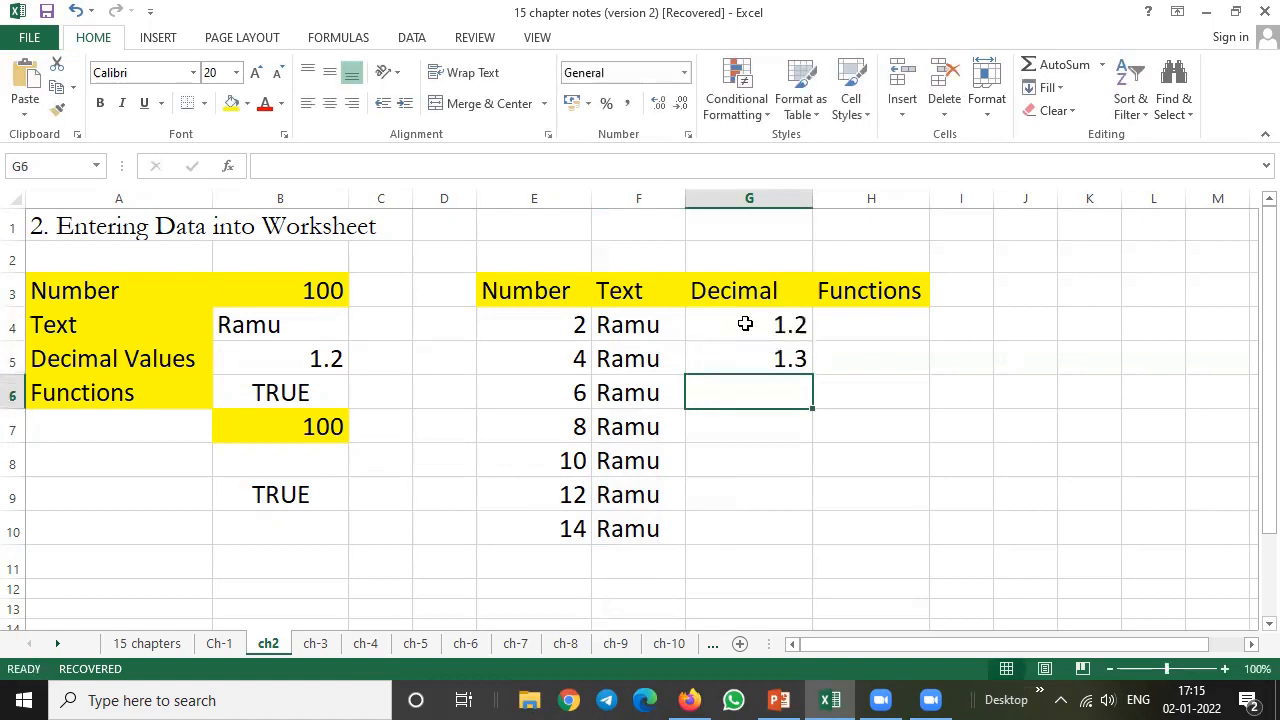
pyautogui.moveTo(746, 325); pyautogui.dragTo(818, 534)
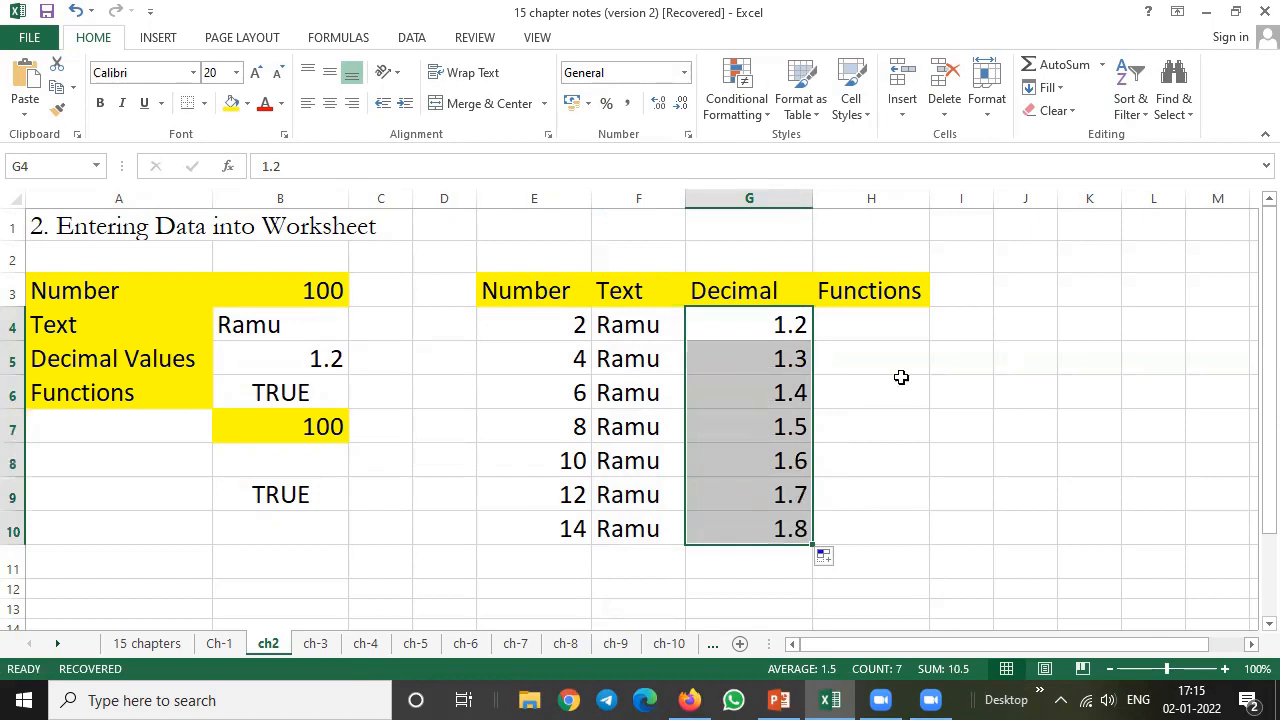
# Step: Enter True in H4 under Functions and AutoFill it down to H10
pyautogui.click(862, 324)
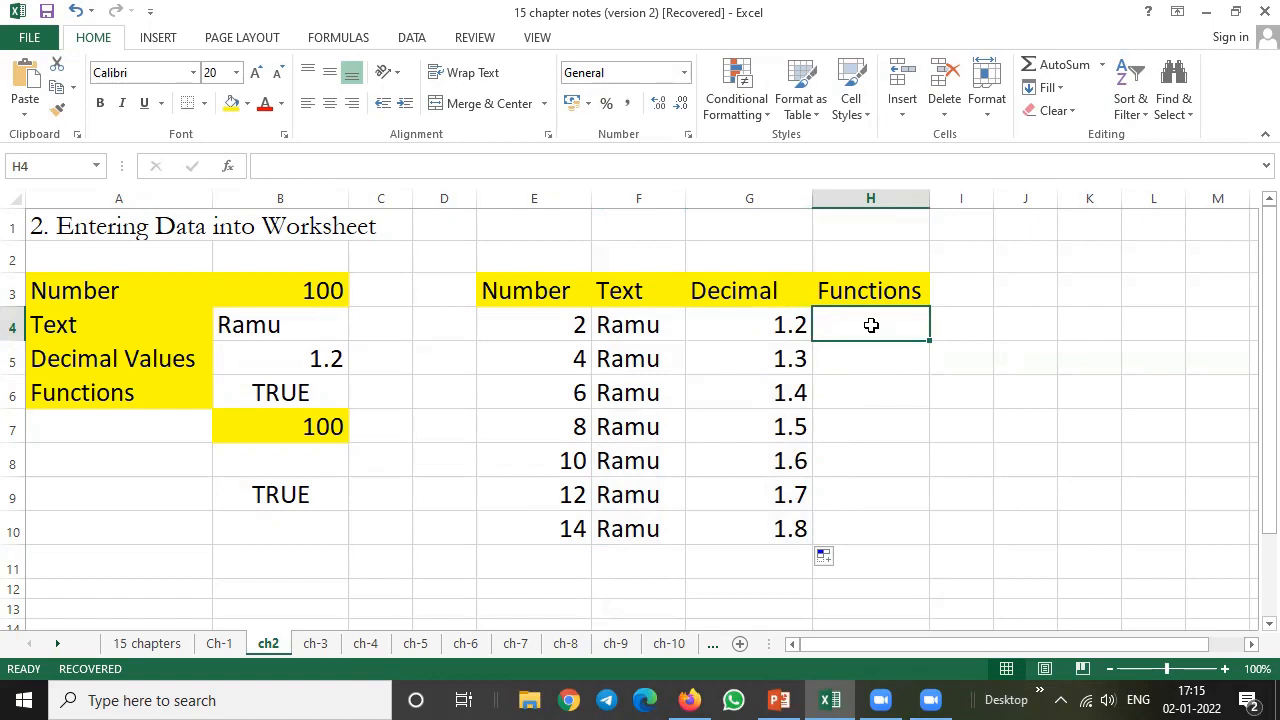
pyautogui.write('True')
pyautogui.press('Return')
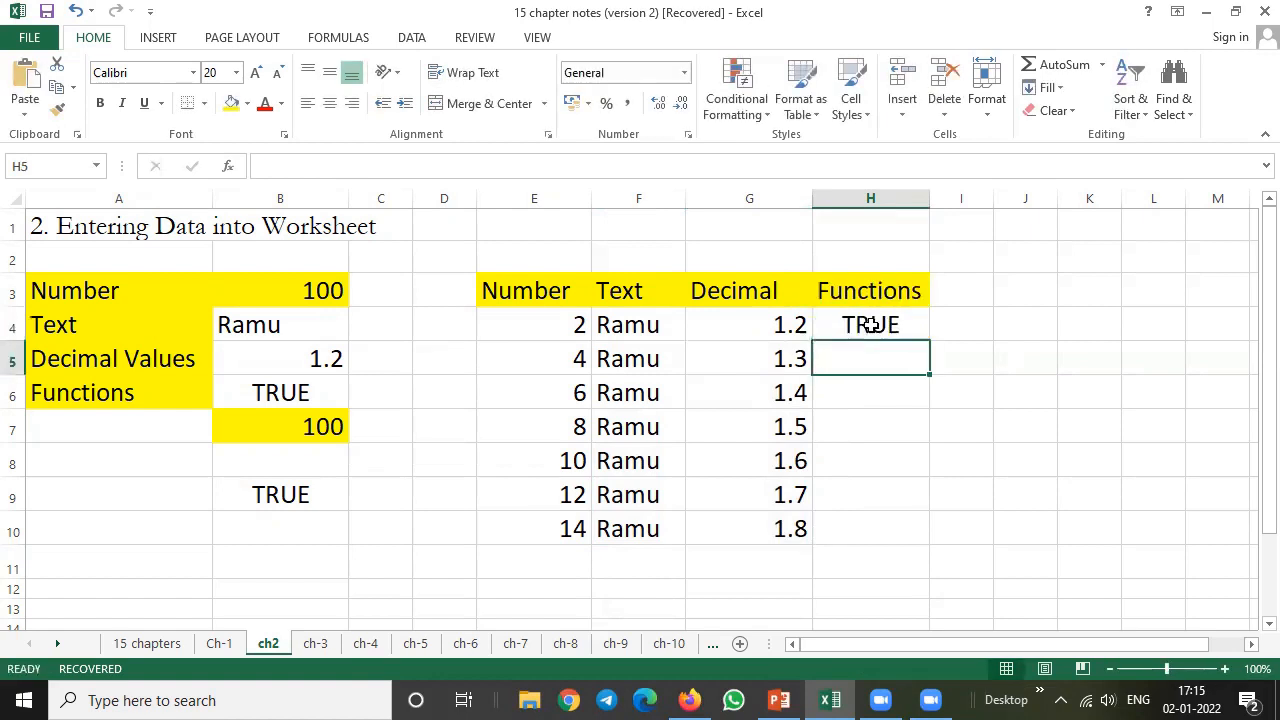
pyautogui.click(872, 324)
pyautogui.moveTo(929, 341); pyautogui.dragTo(931, 536)
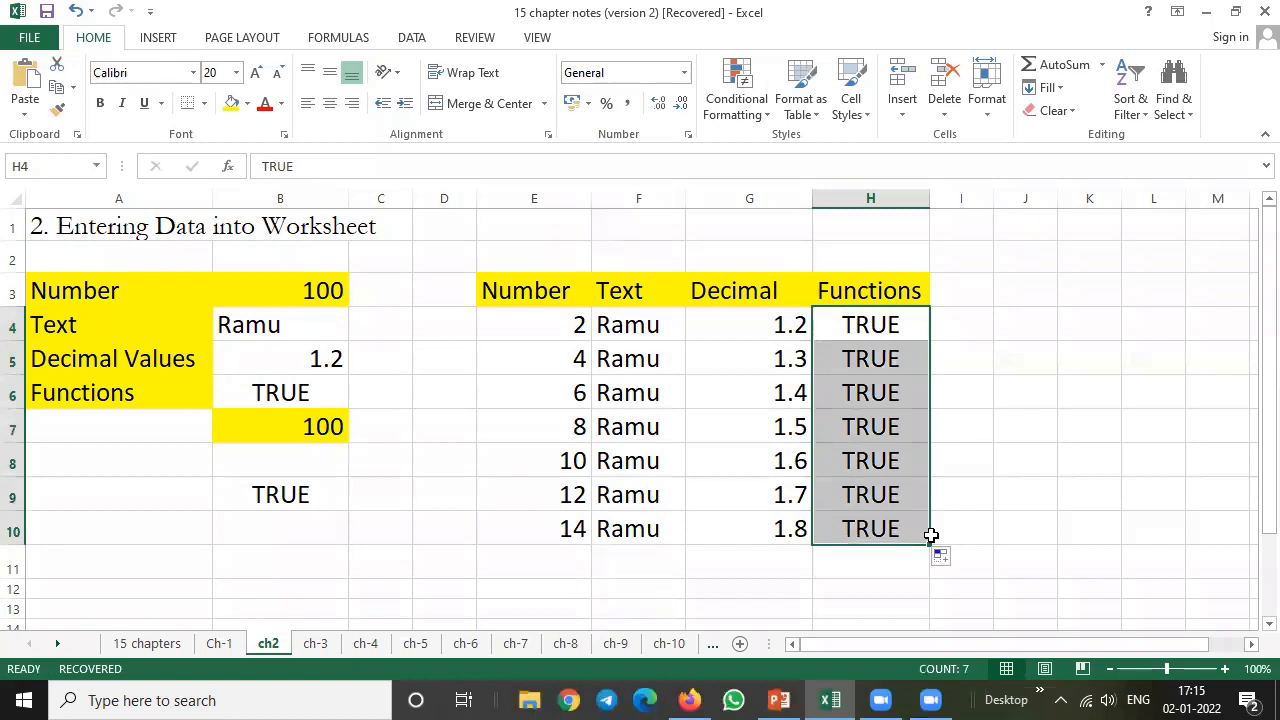
# Step: Replace F4 with Monday, AutoFill the weekdays down to F10, and widen column F slightly
pyautogui.scroll(-1, 635, 383)
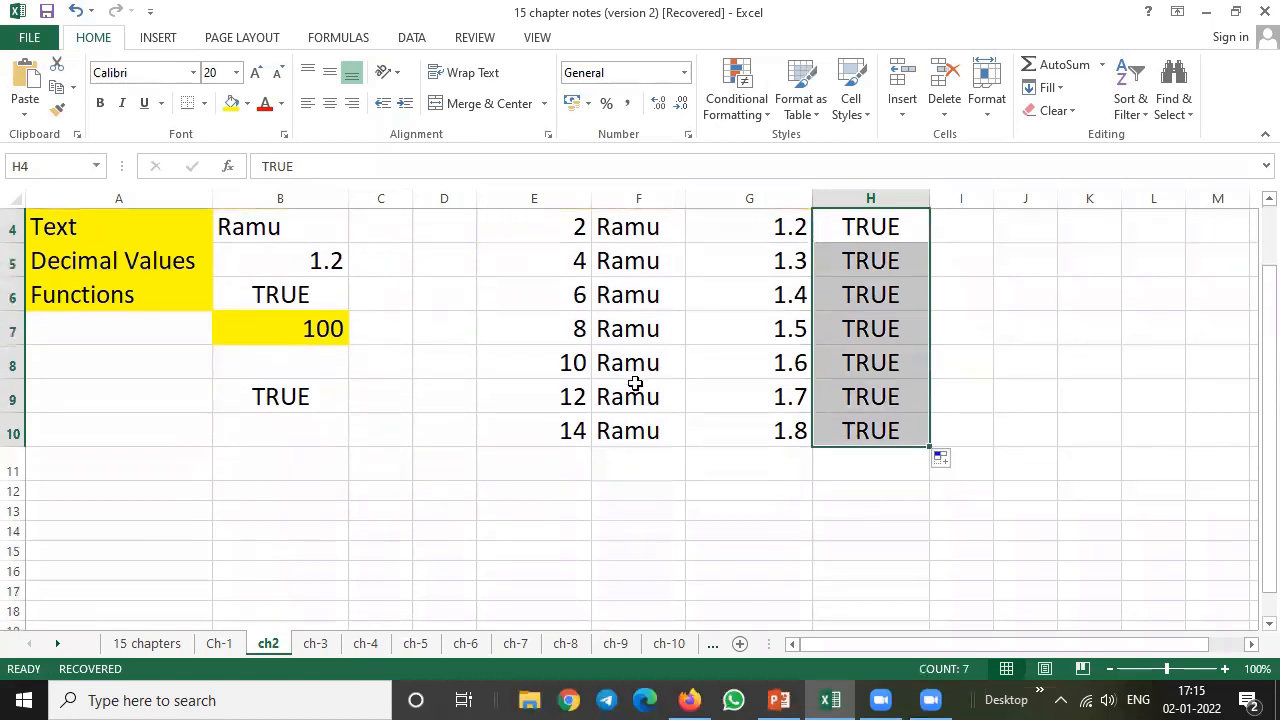
pyautogui.scroll(-2, 629, 273)
pyautogui.scroll(3, 630, 275)
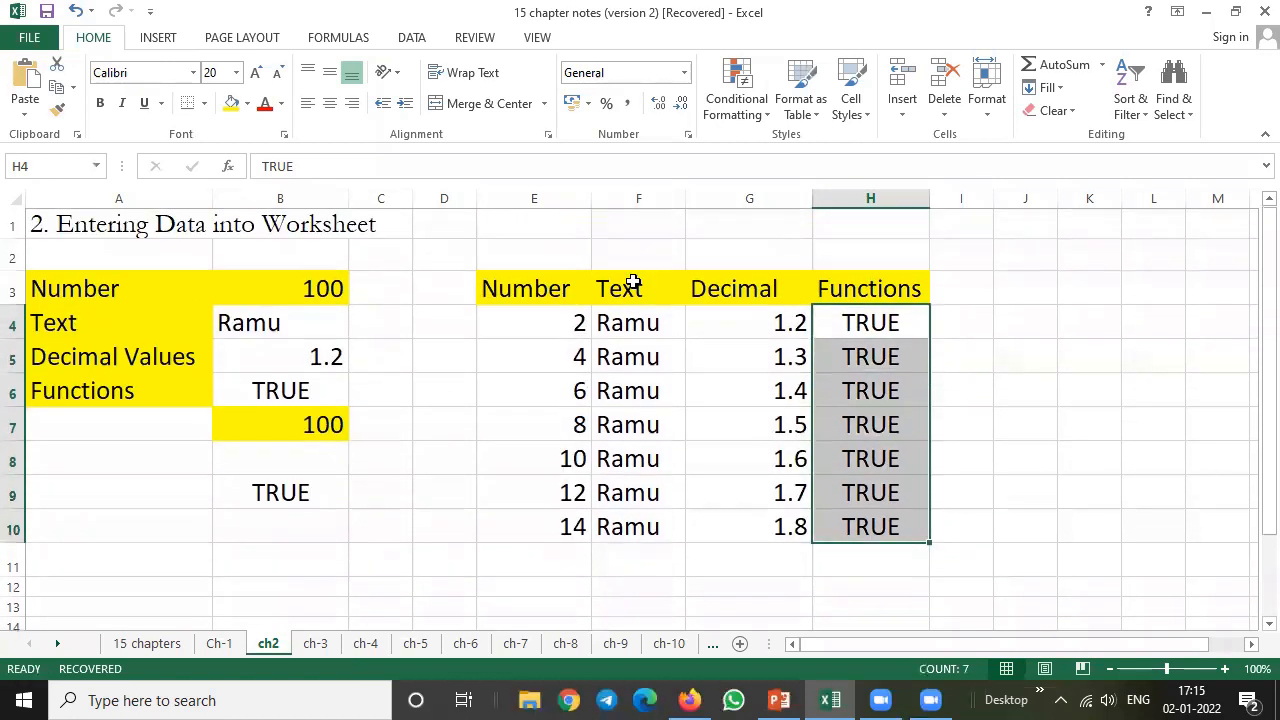
pyautogui.click(635, 325)
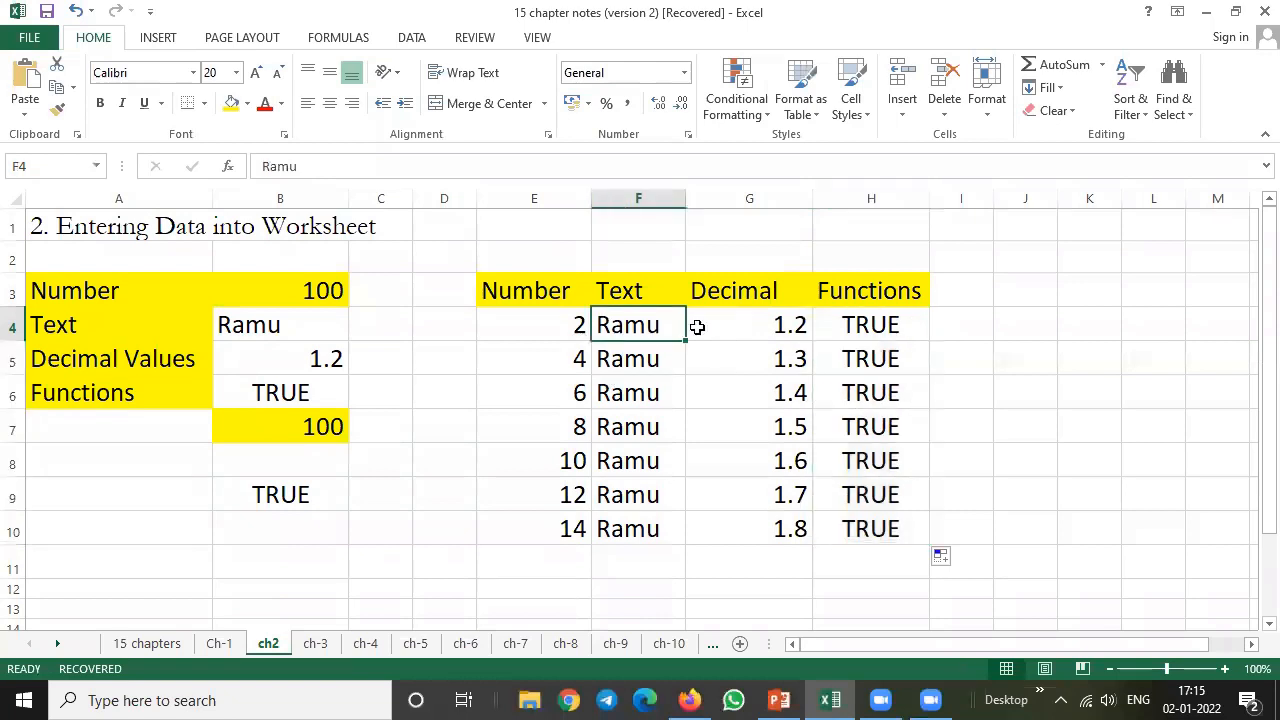
pyautogui.write('Monday')
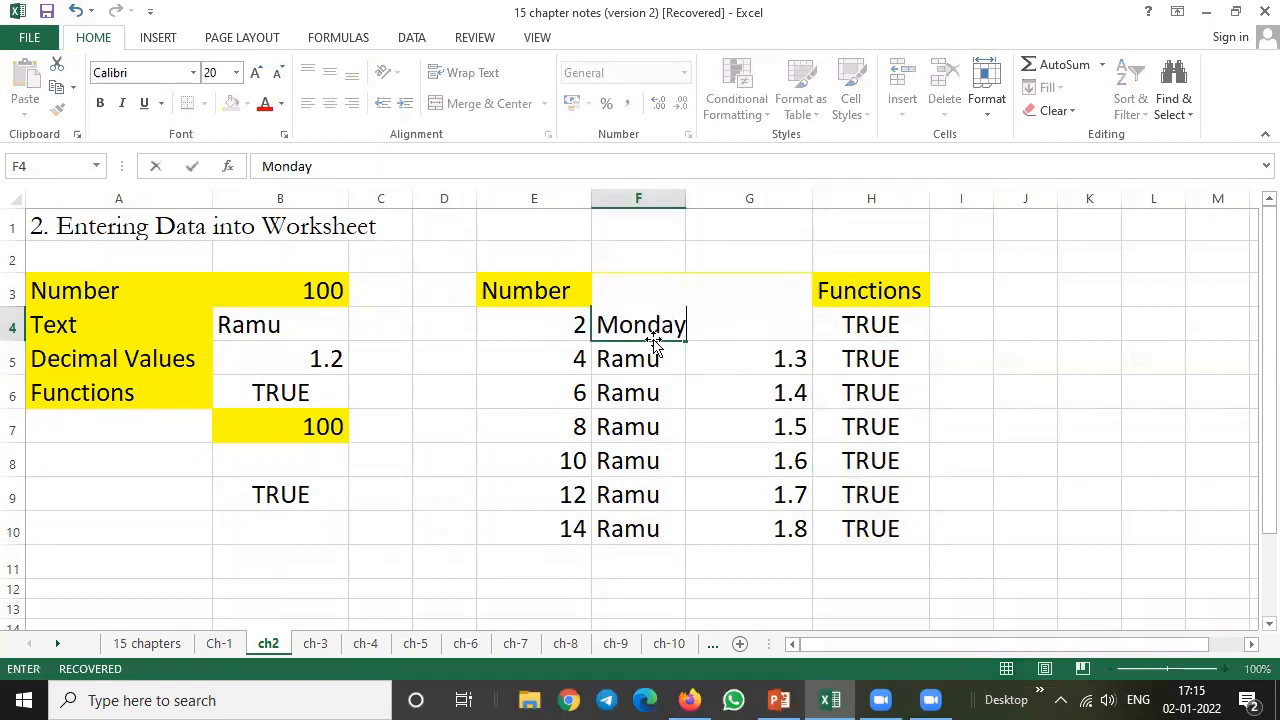
pyautogui.press('Return')
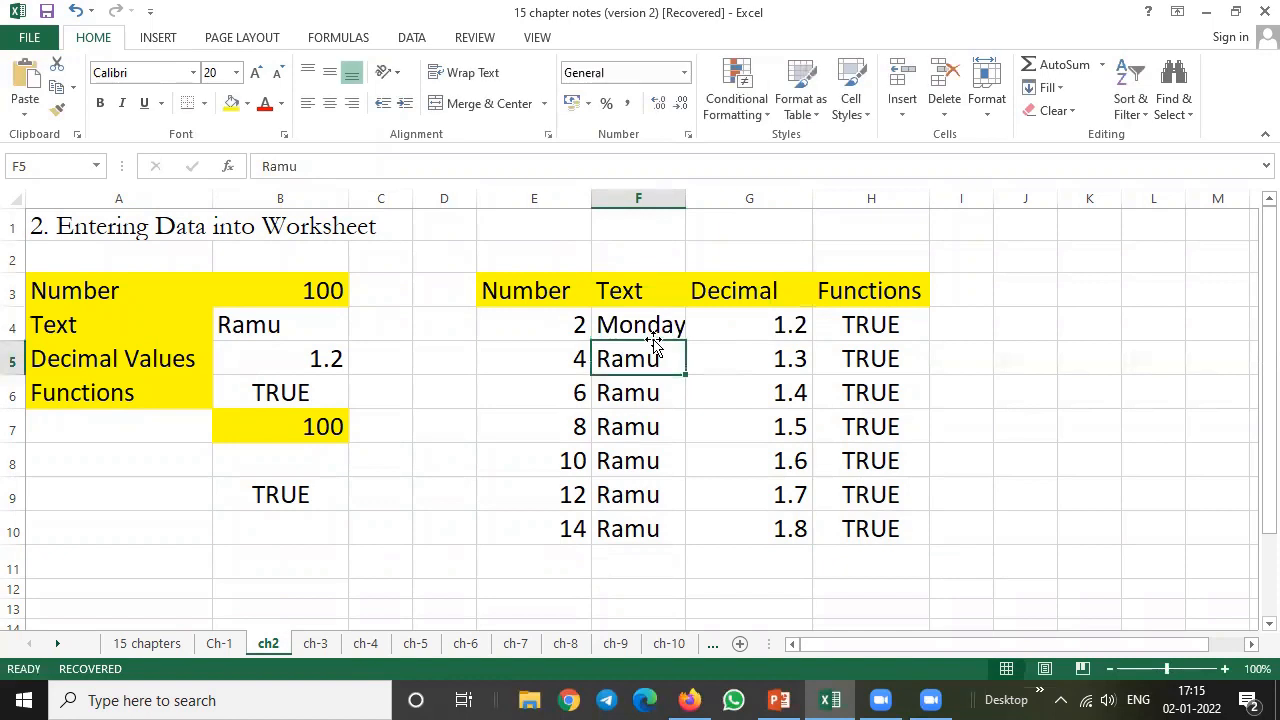
pyautogui.click(658, 326)
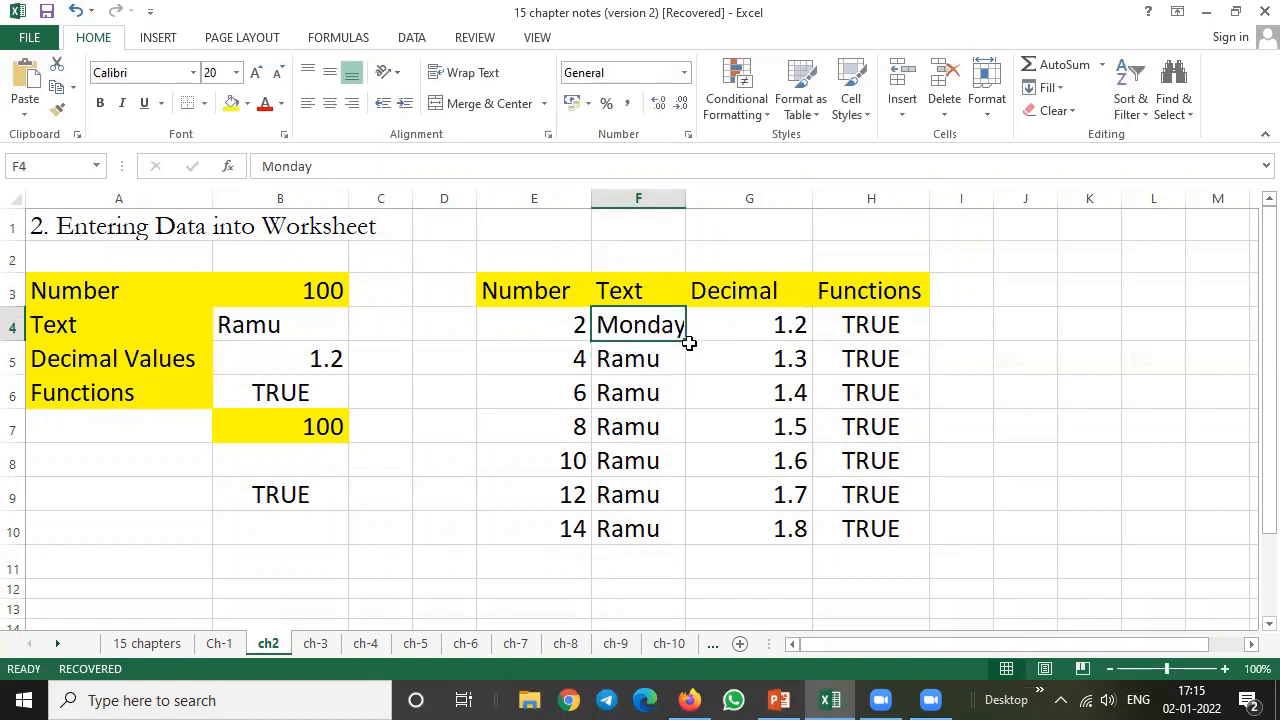
pyautogui.moveTo(684, 339); pyautogui.dragTo(666, 530)
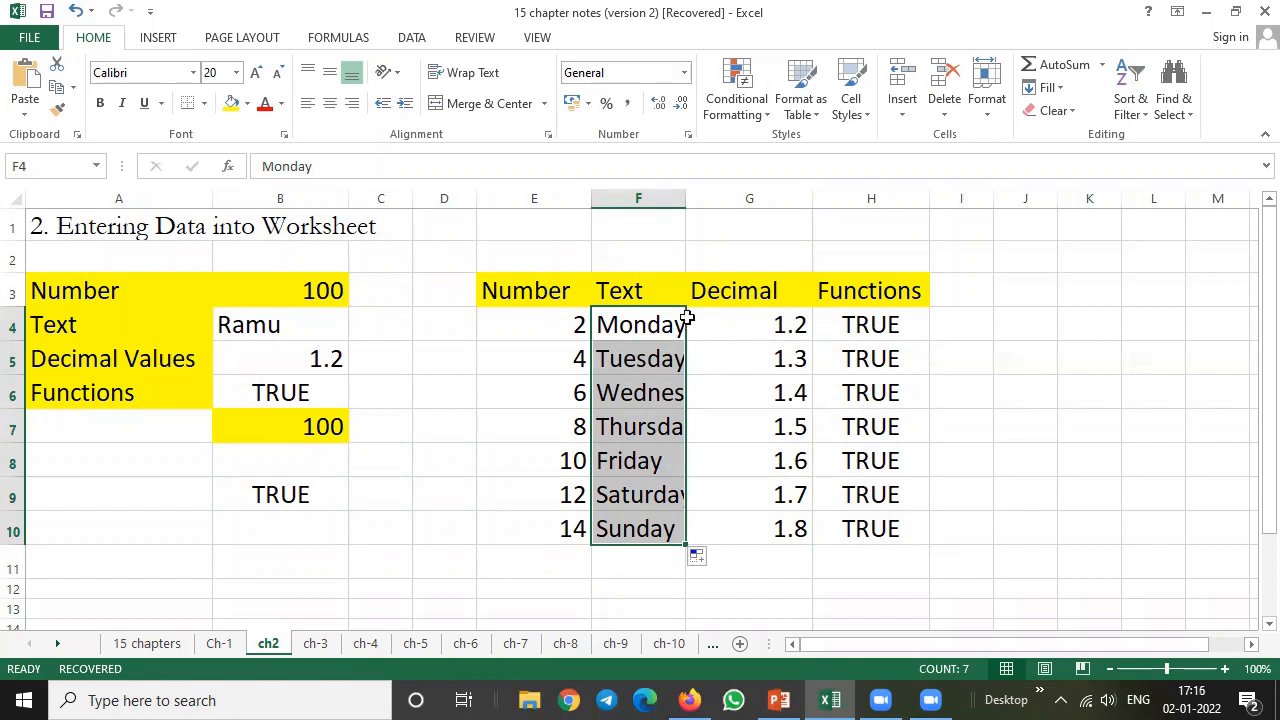
pyautogui.moveTo(686, 198); pyautogui.dragTo(703, 199)
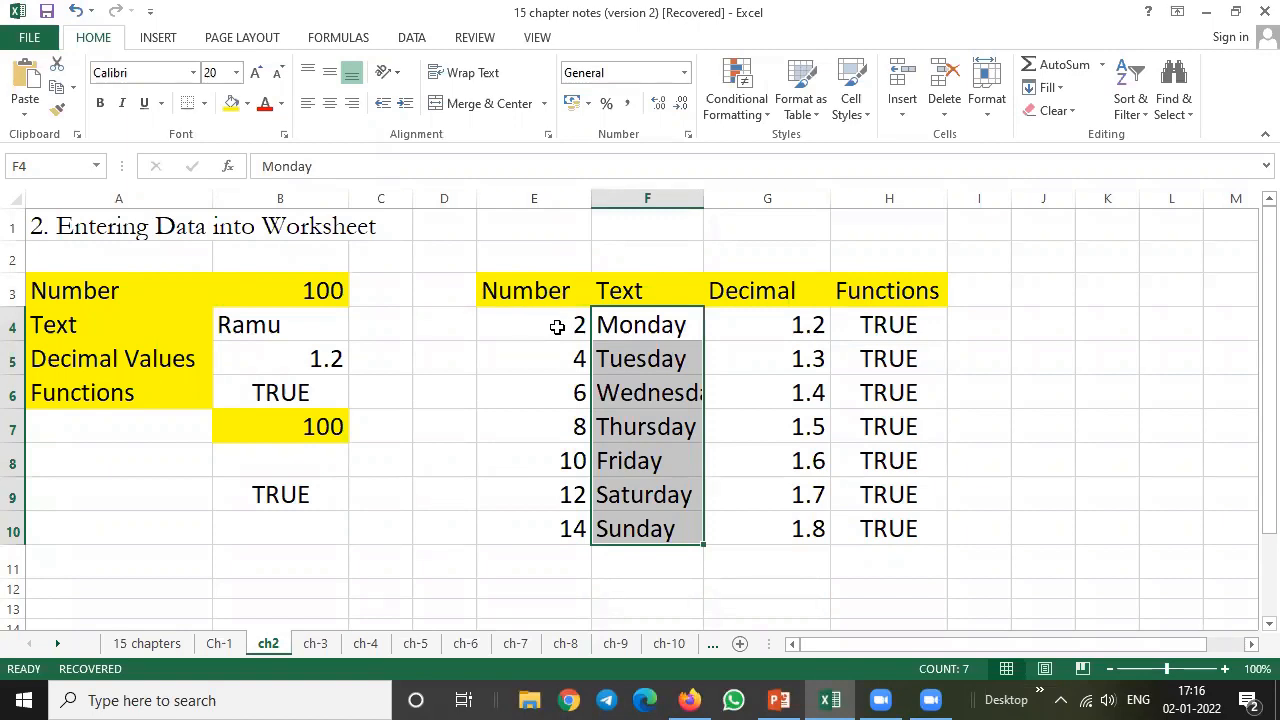
# Step: Open the ch-3 sheet for syllabus topic 3, Editing data of Worksheet, from the 15 chapters list and look over its contents
pyautogui.click(140, 643)
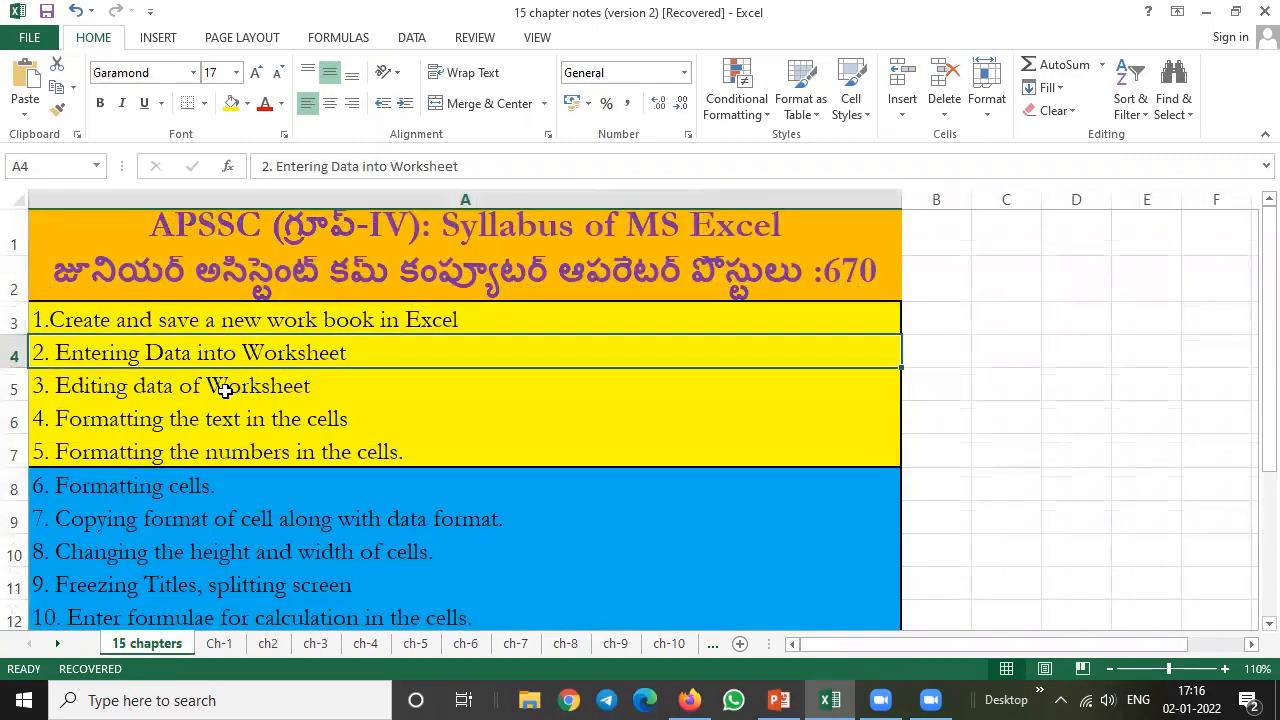
pyautogui.click(222, 390)
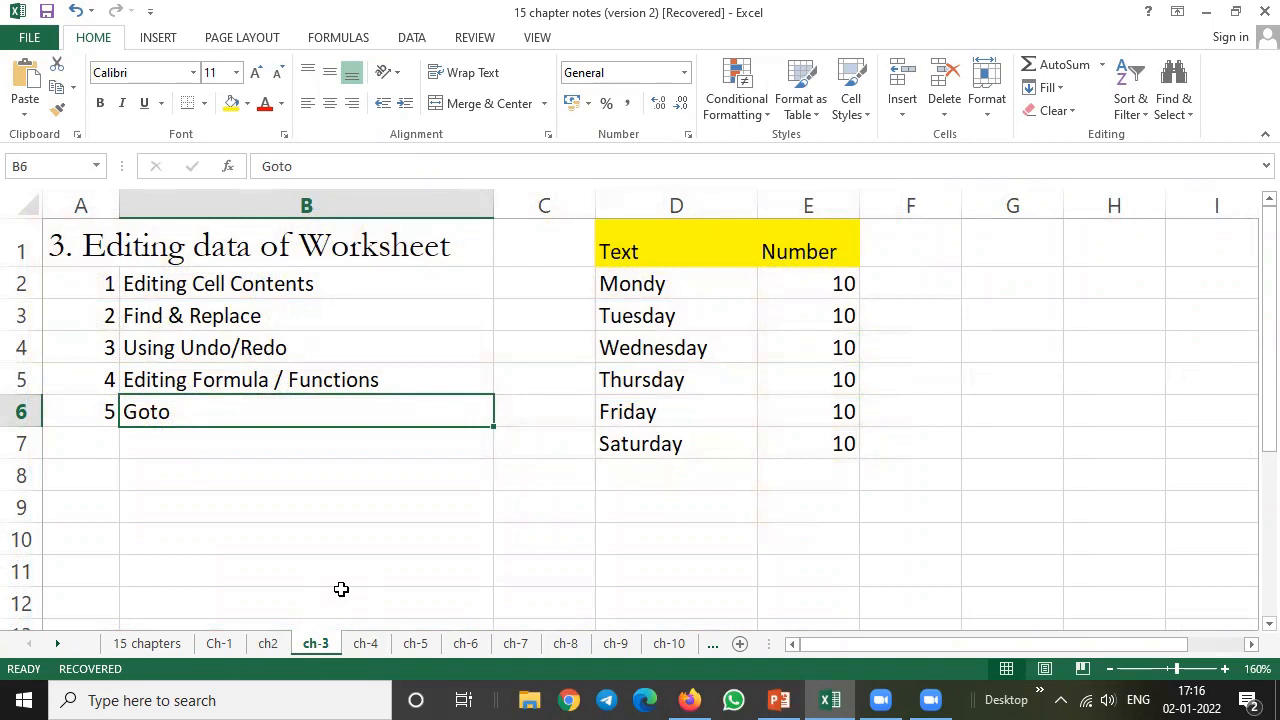
pyautogui.moveTo(110, 283); pyautogui.dragTo(271, 350)
pyautogui.click(221, 284)
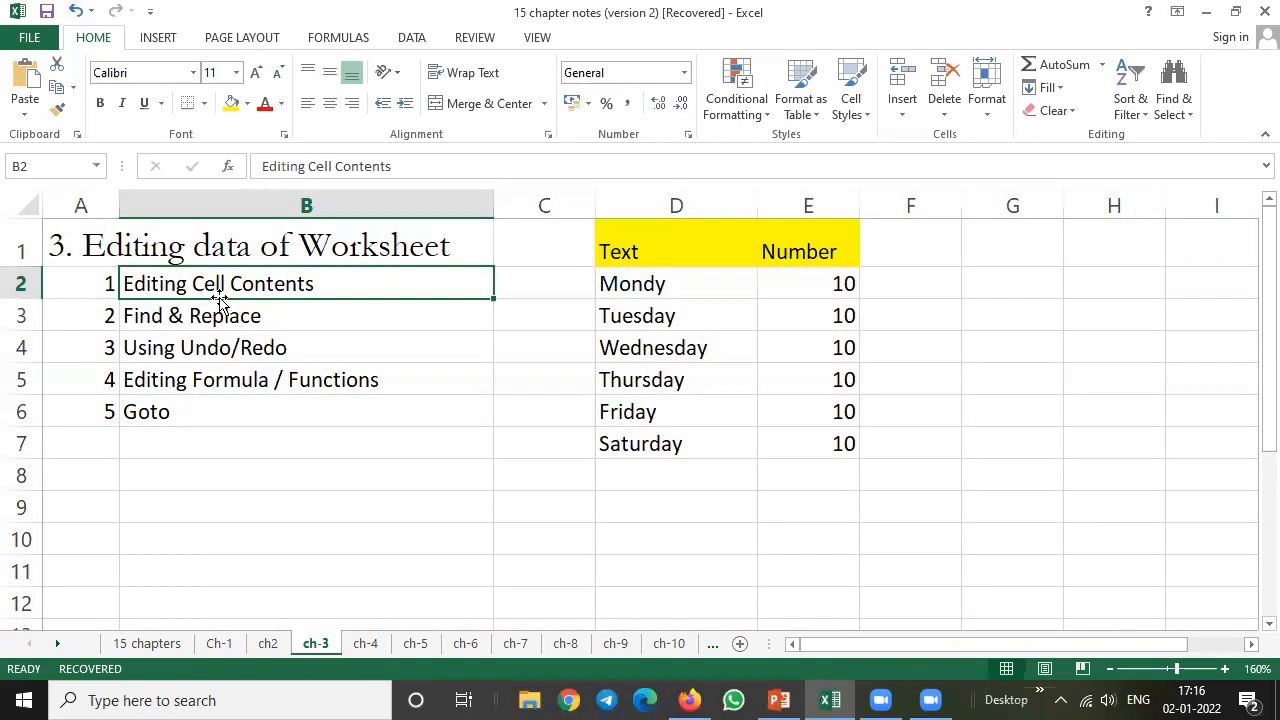
pyautogui.moveTo(623, 283); pyautogui.dragTo(641, 446)
pyautogui.click(649, 497)
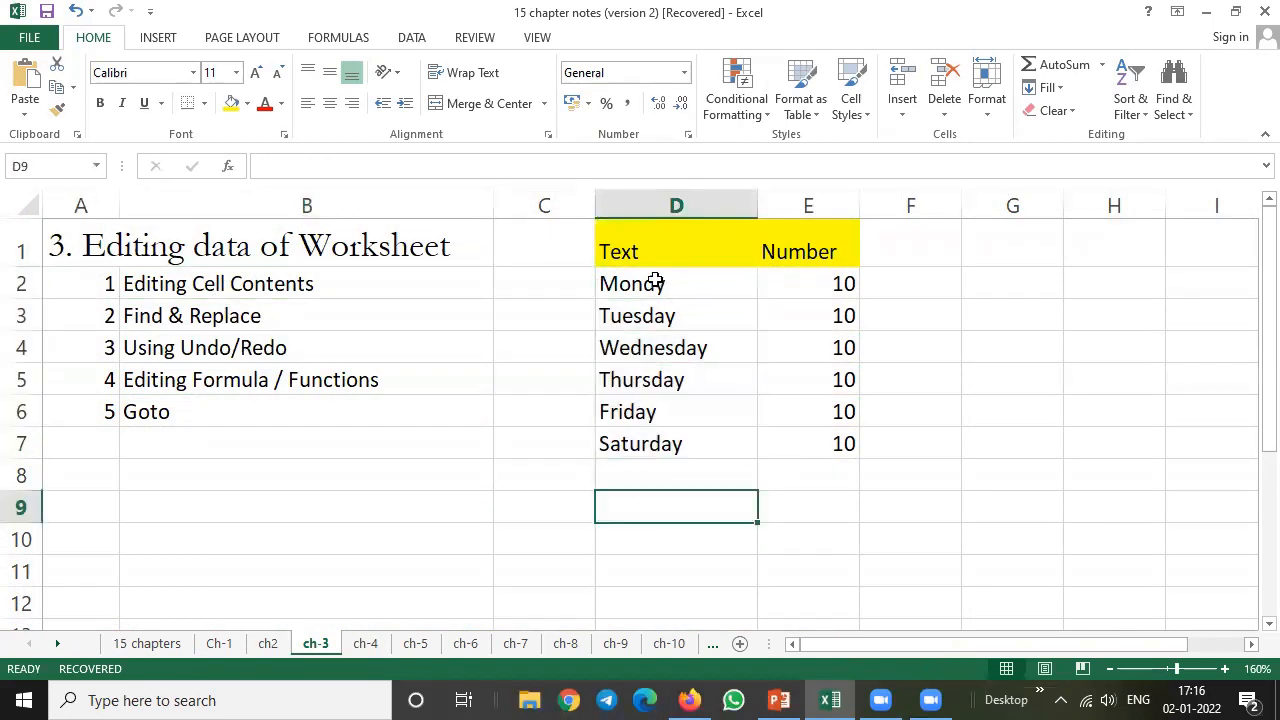
# Step: Correct the misspelled weekday in D2 to Monday by editing within the cell
pyautogui.click(651, 282)
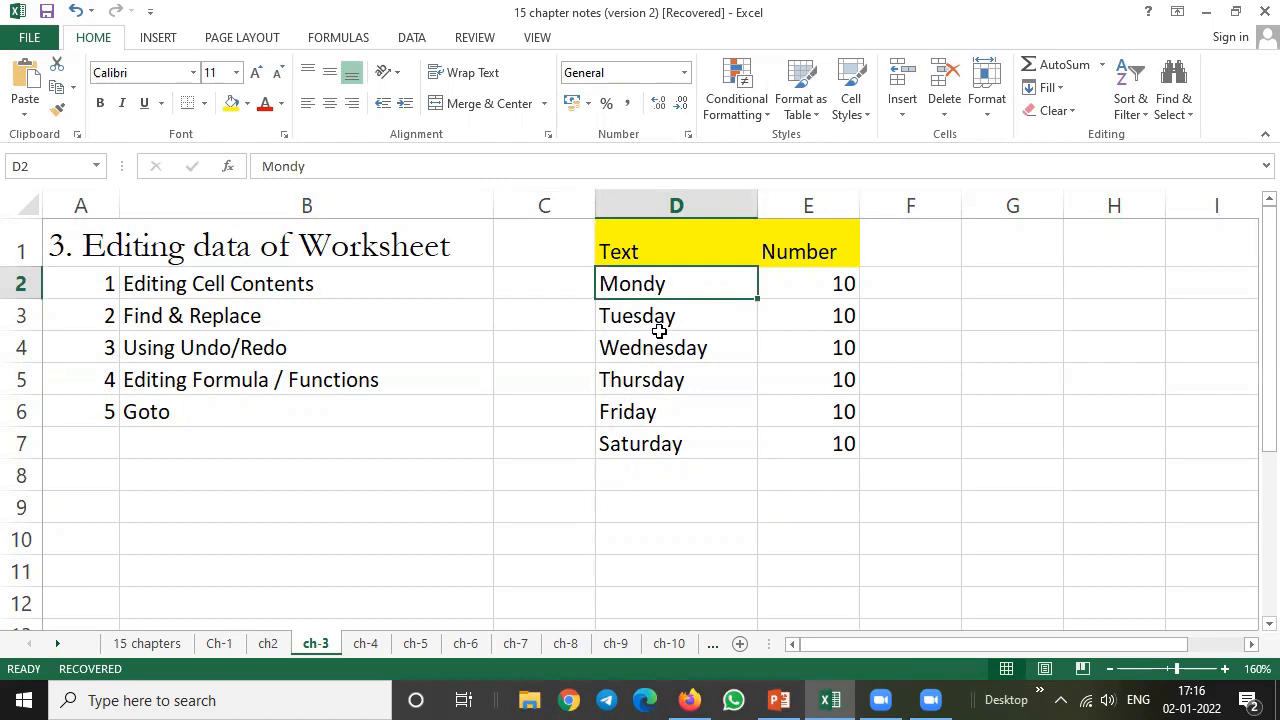
pyautogui.click(728, 414)
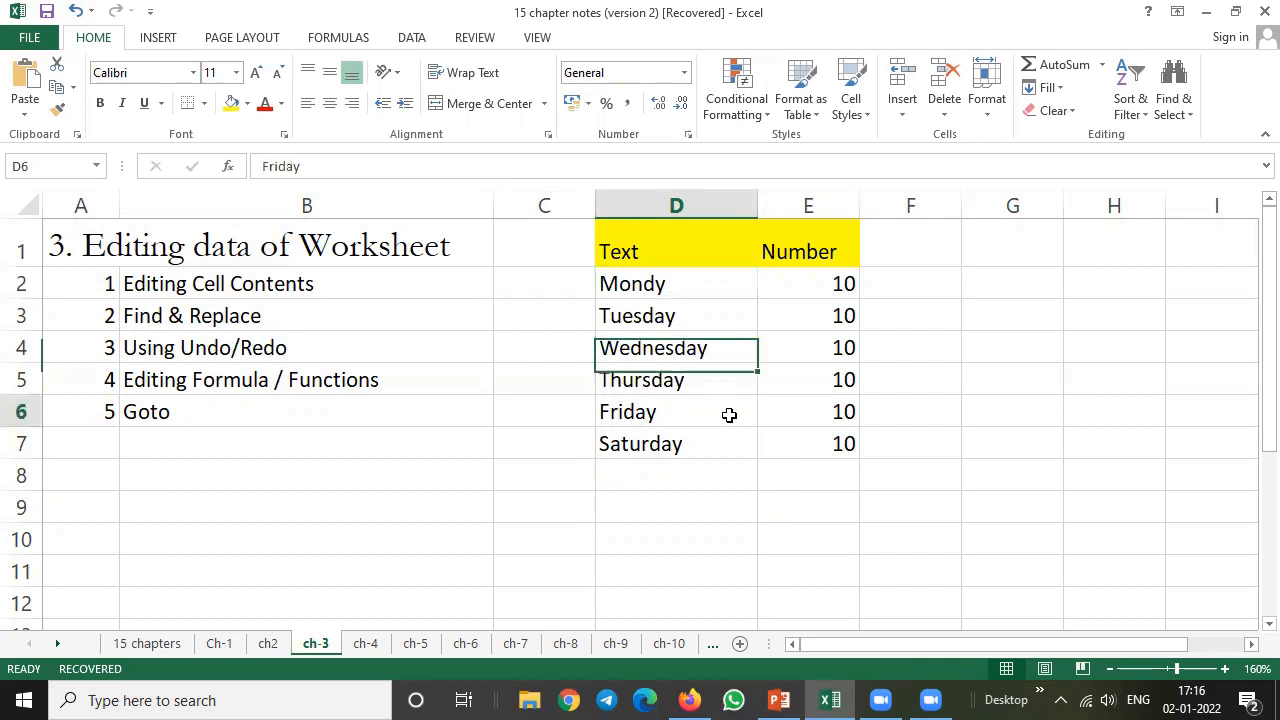
pyautogui.click(687, 284)
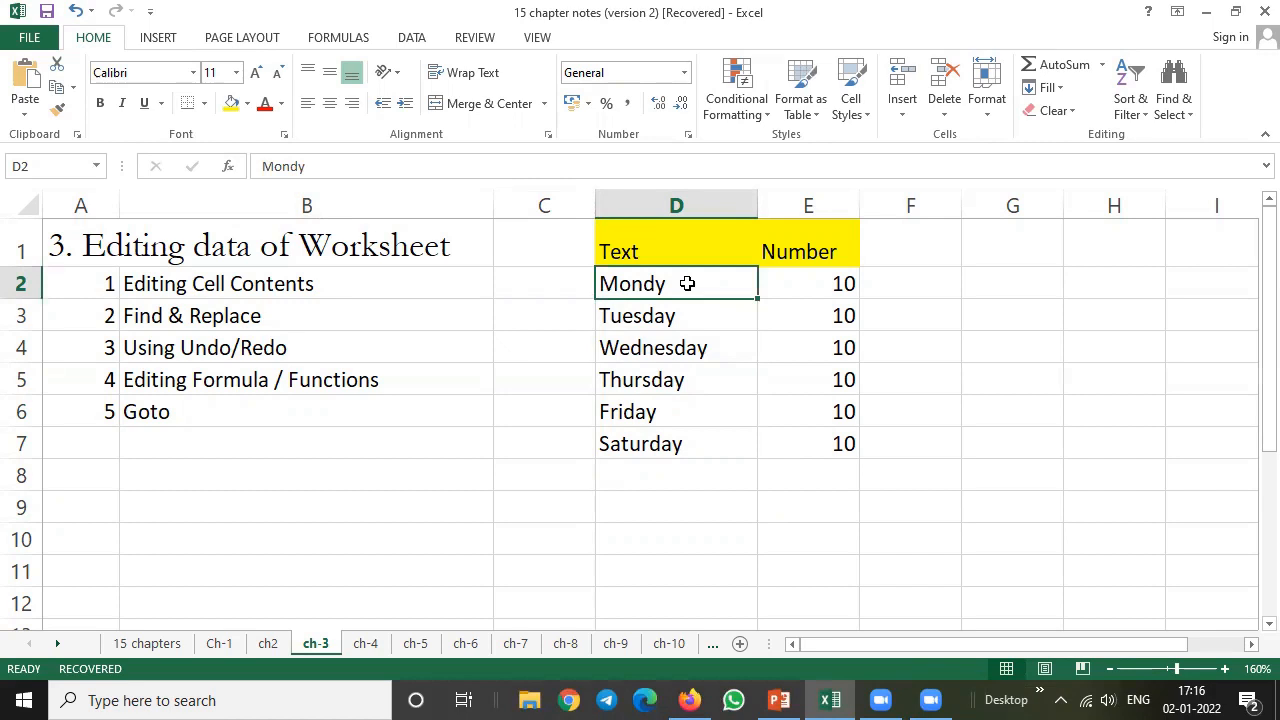
pyautogui.doubleClick(687, 284)
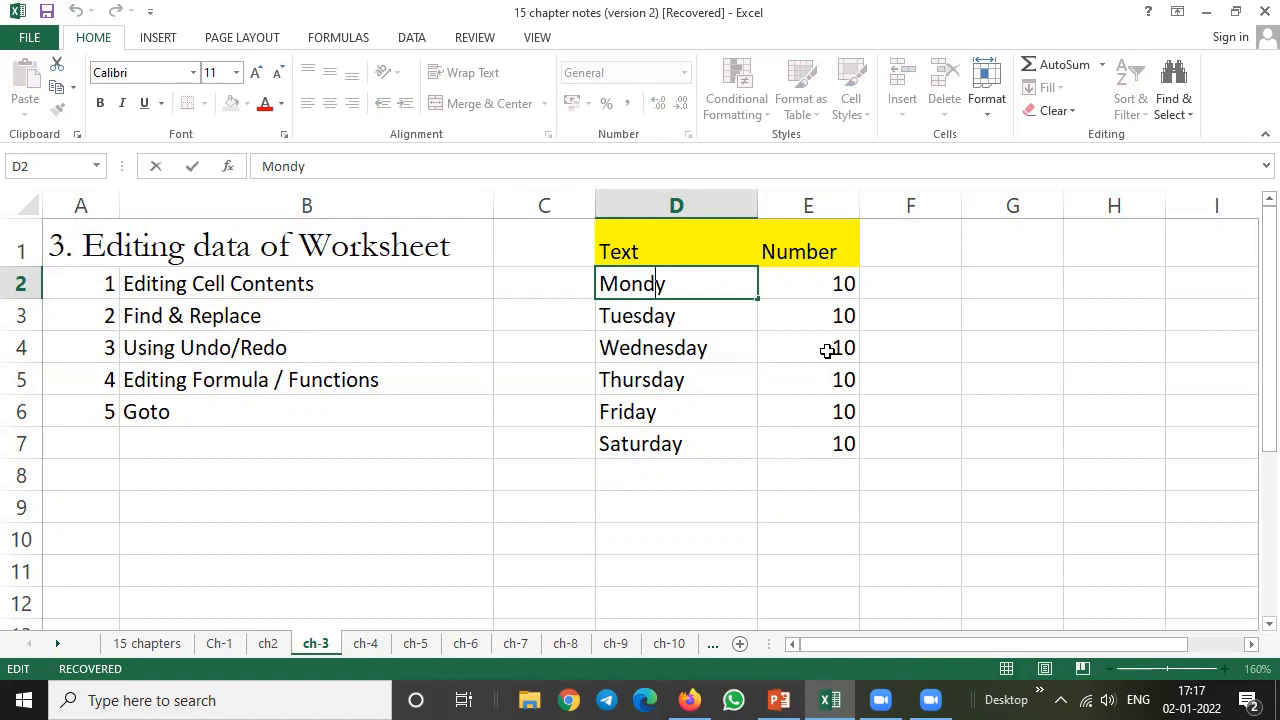
pyautogui.write('a')
pyautogui.press('Return')
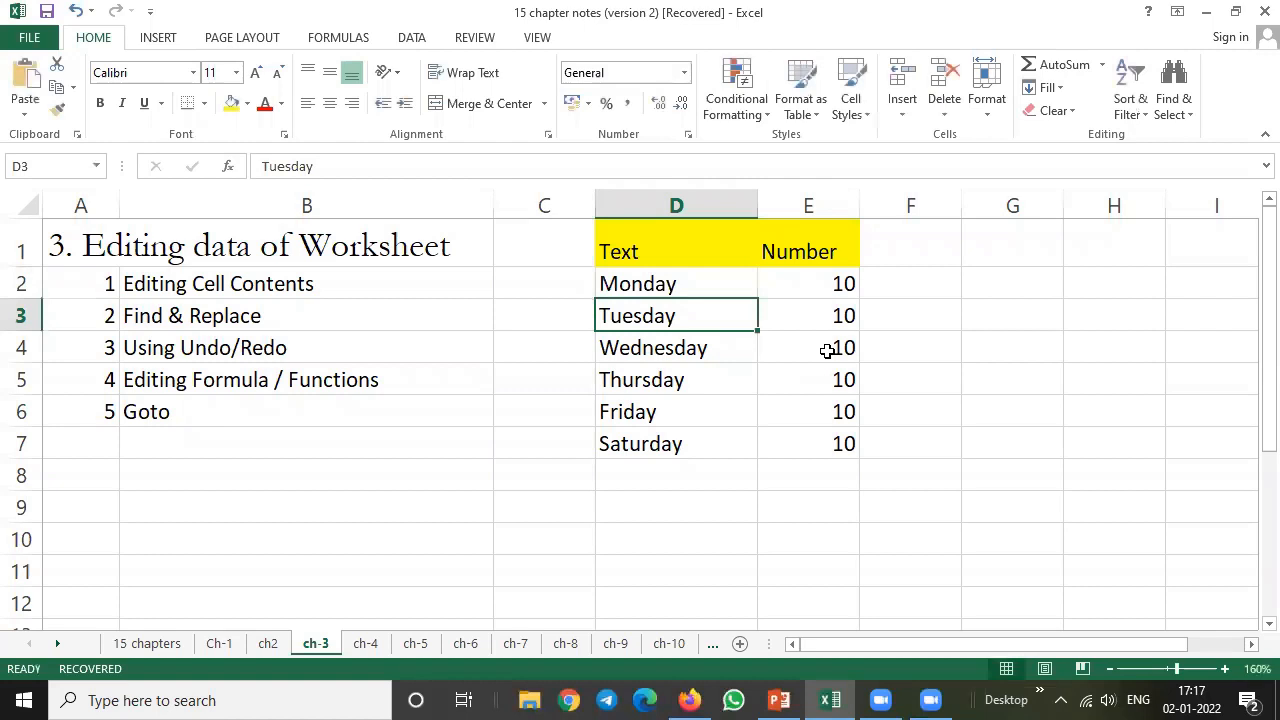
pyautogui.press('Up')
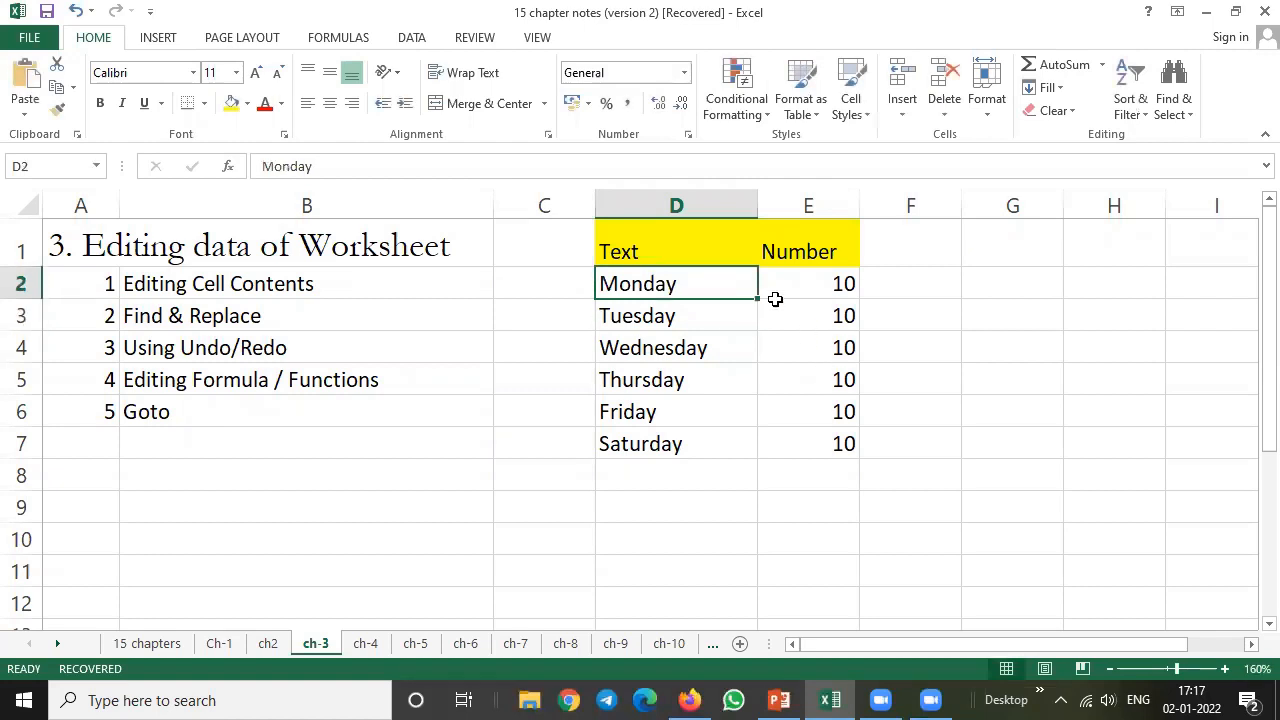
# Step: Change the weekday in D3 to Tuesdays by editing it in the formula bar
pyautogui.click(676, 315)
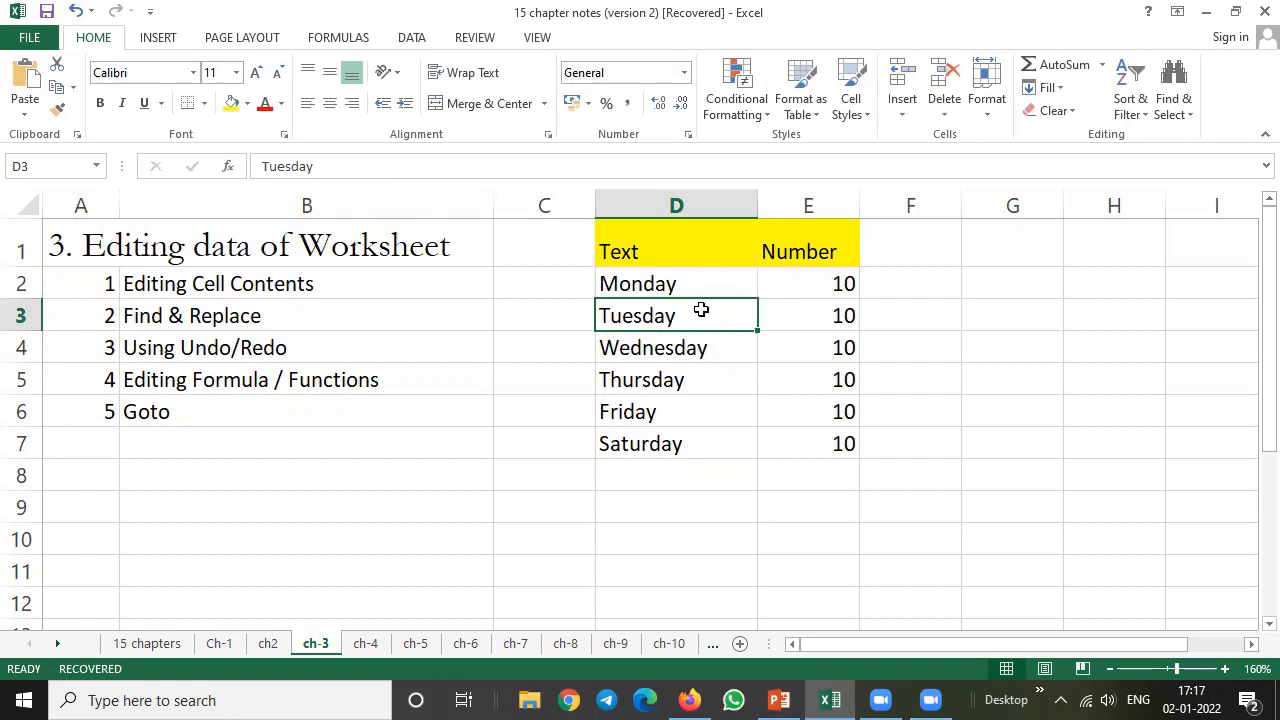
pyautogui.click(326, 166)
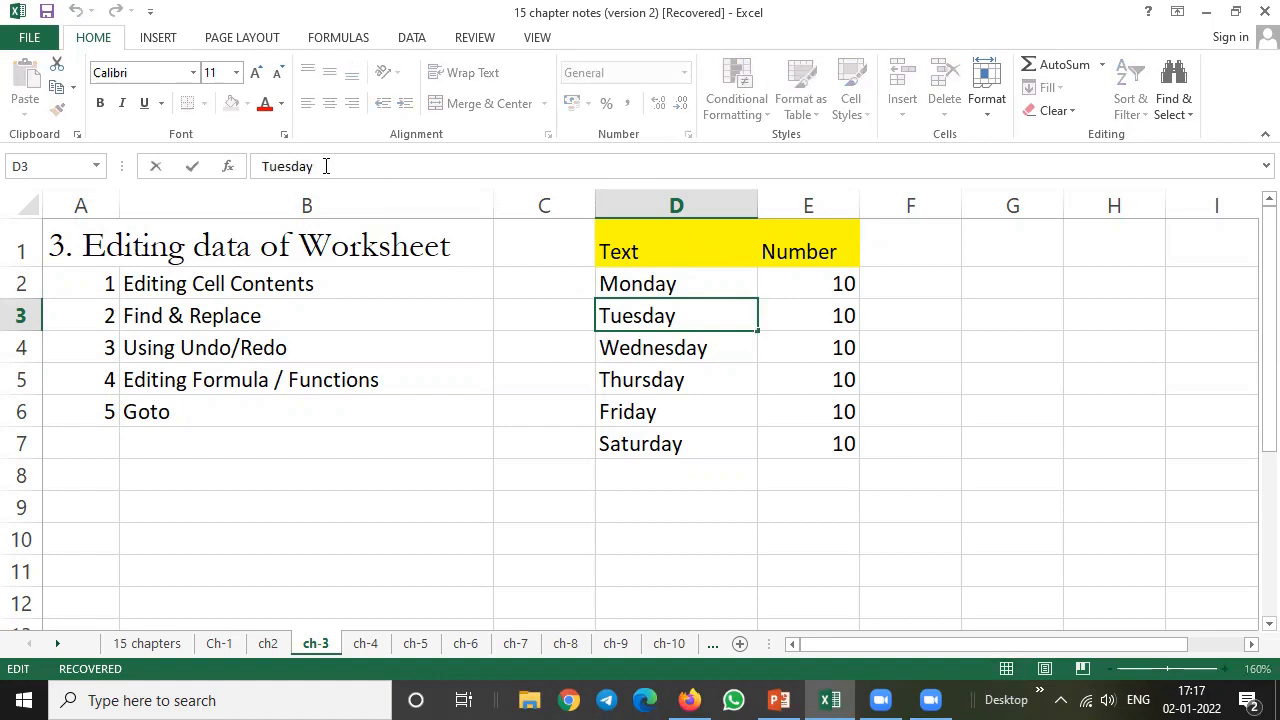
pyautogui.write('s')
pyautogui.press('Return')
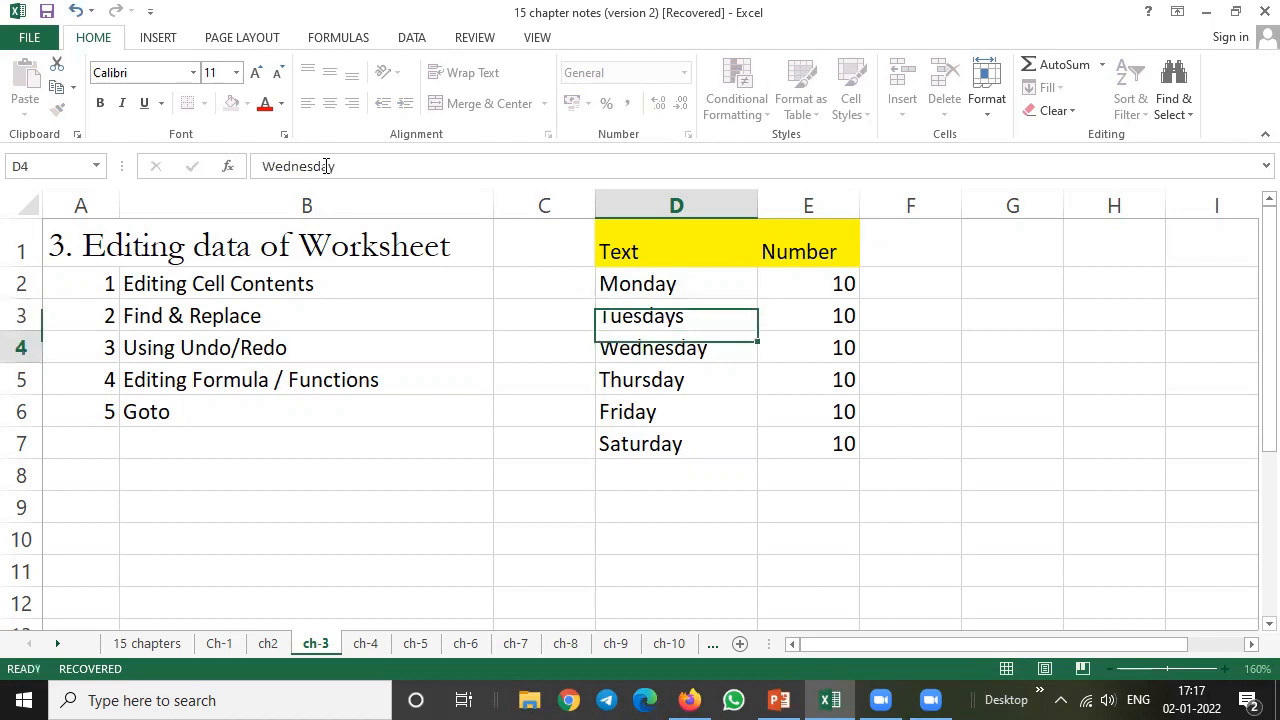
pyautogui.press('Up')
pyautogui.press('Up')
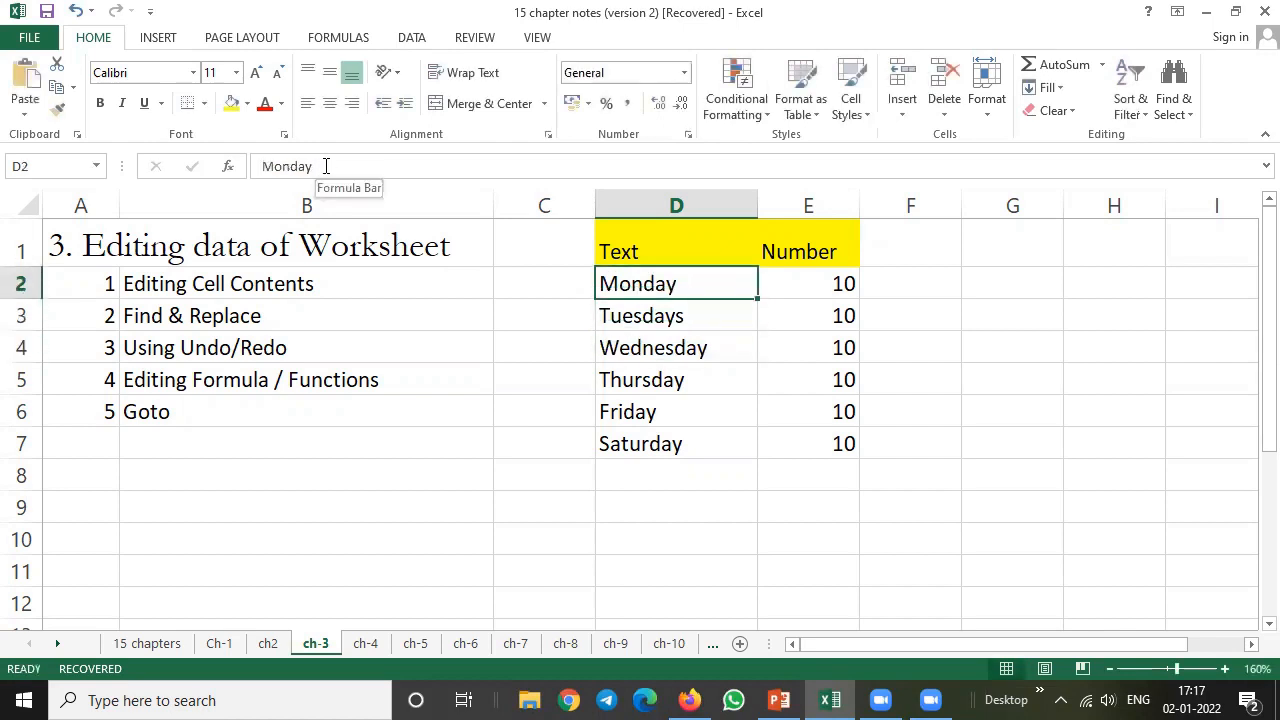
pyautogui.click(685, 319)
pyautogui.click(648, 284)
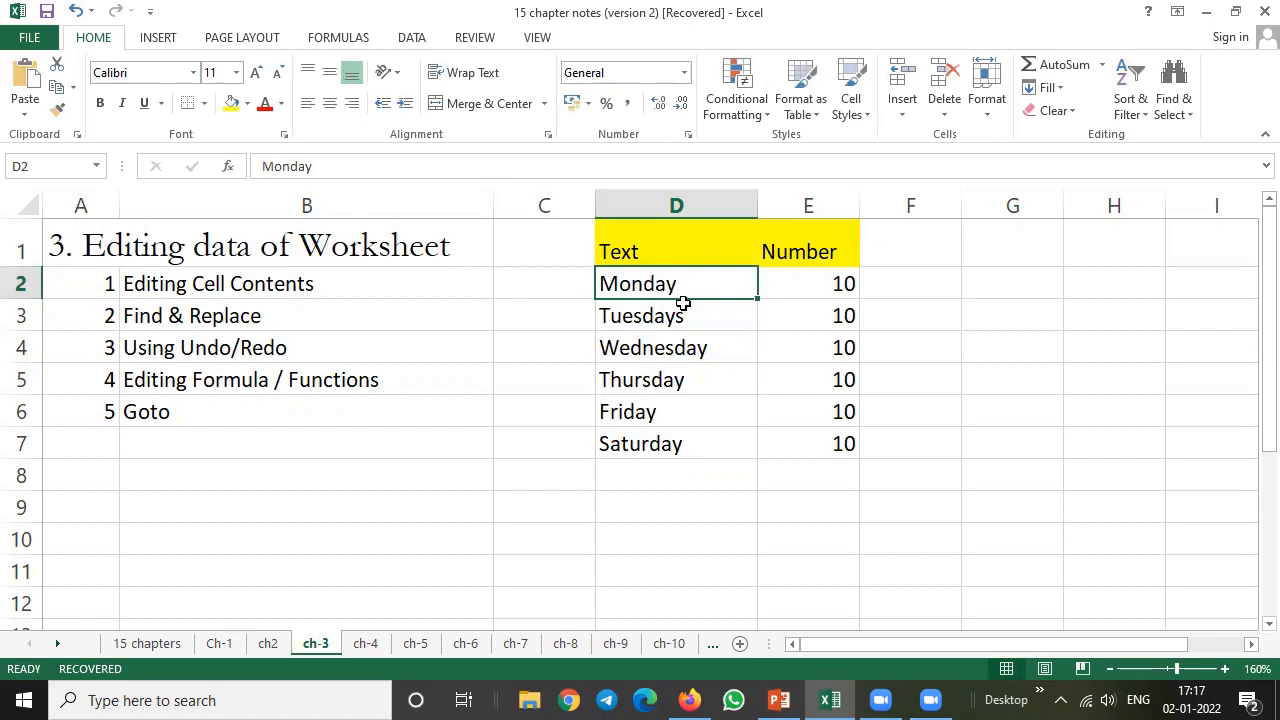
pyautogui.click(679, 315)
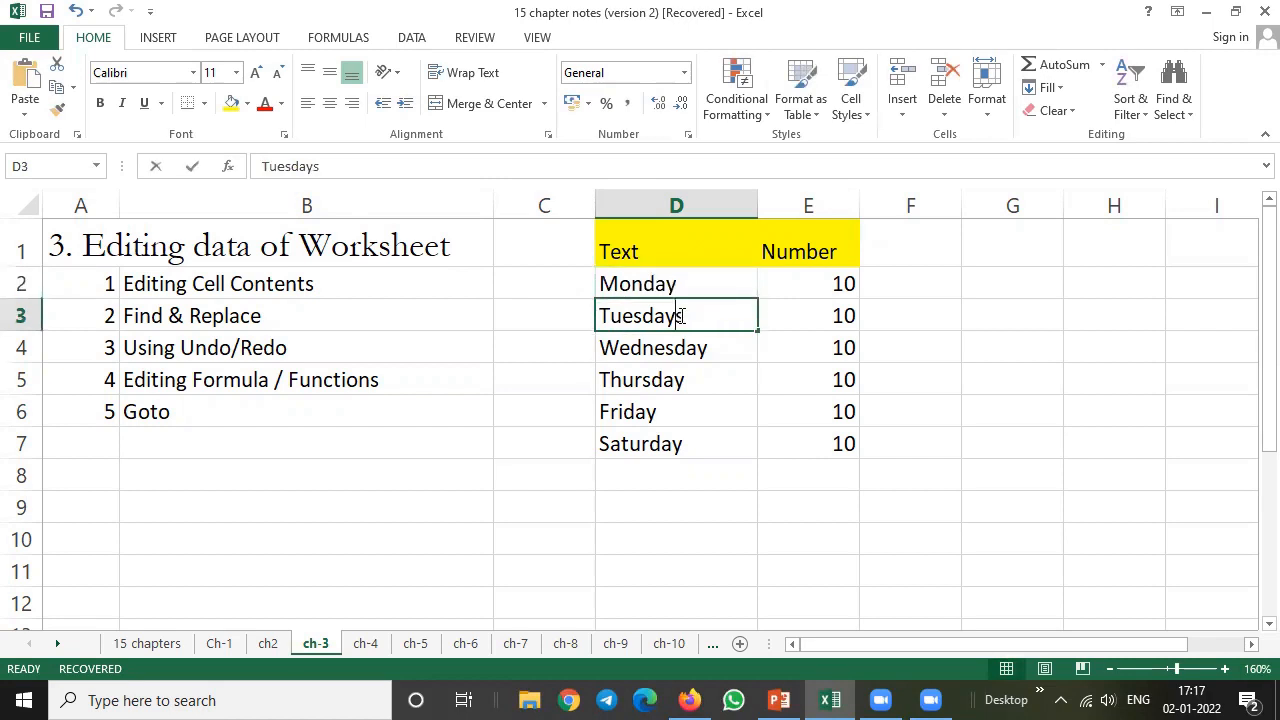
pyautogui.click(752, 389)
pyautogui.click(680, 284)
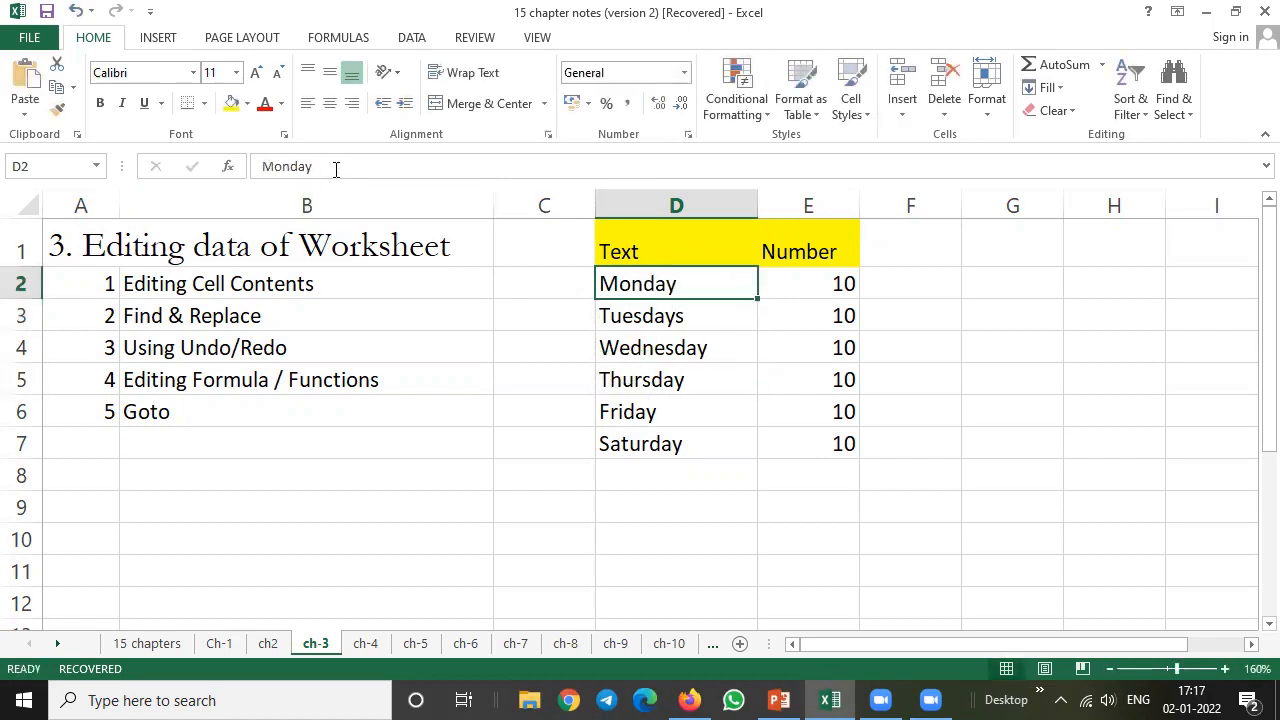
pyautogui.click(687, 313)
# Step: Fill the Editing Cell Contents topic in B2 with yellow
pyautogui.click(264, 283)
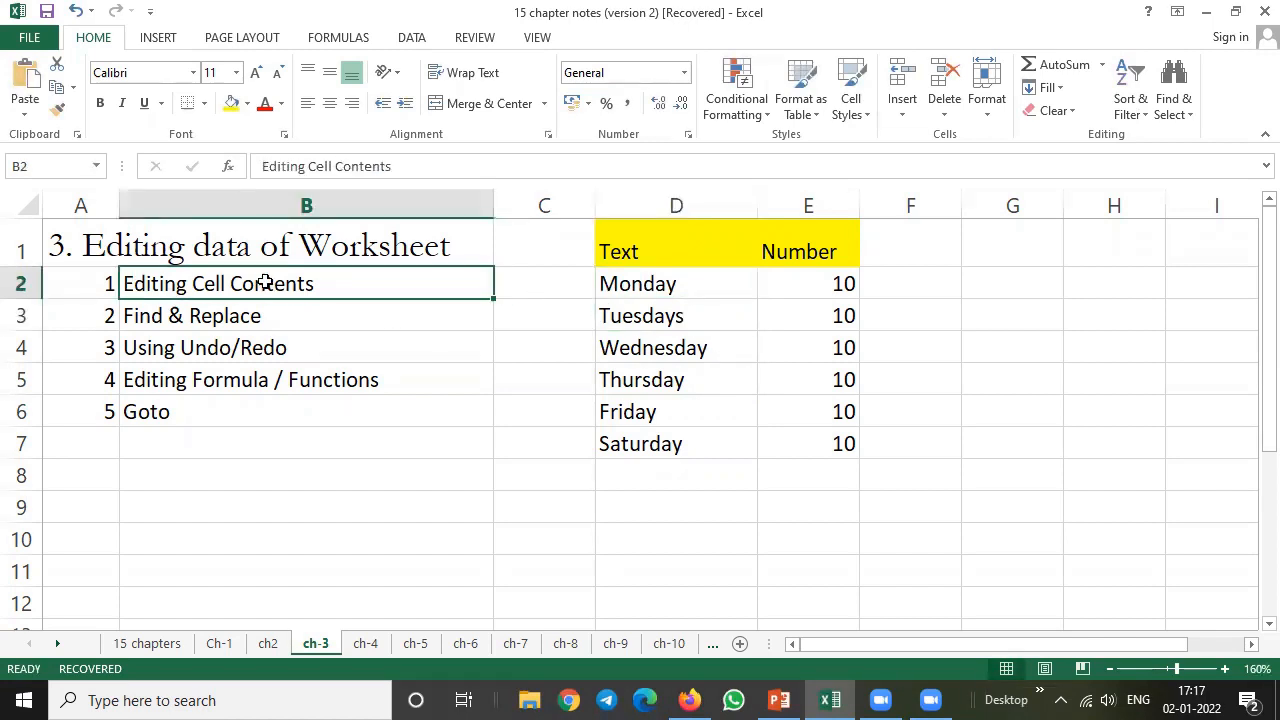
pyautogui.click(231, 103)
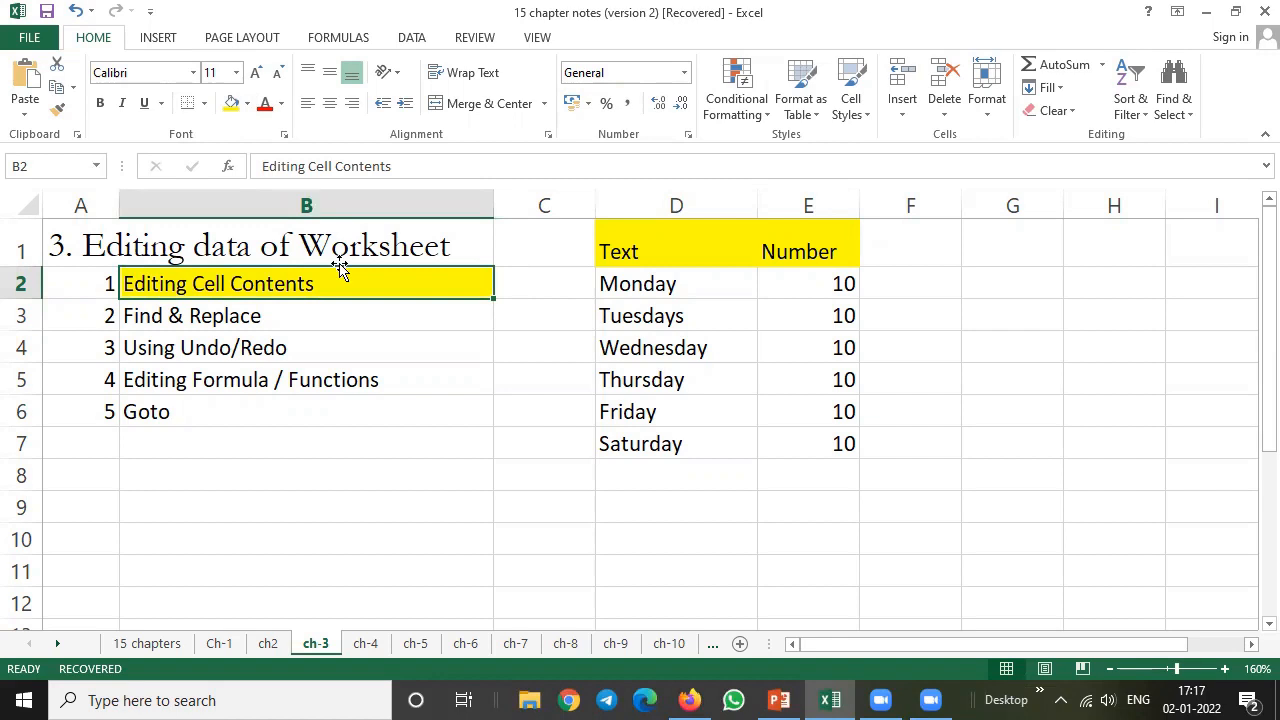
pyautogui.click(329, 316)
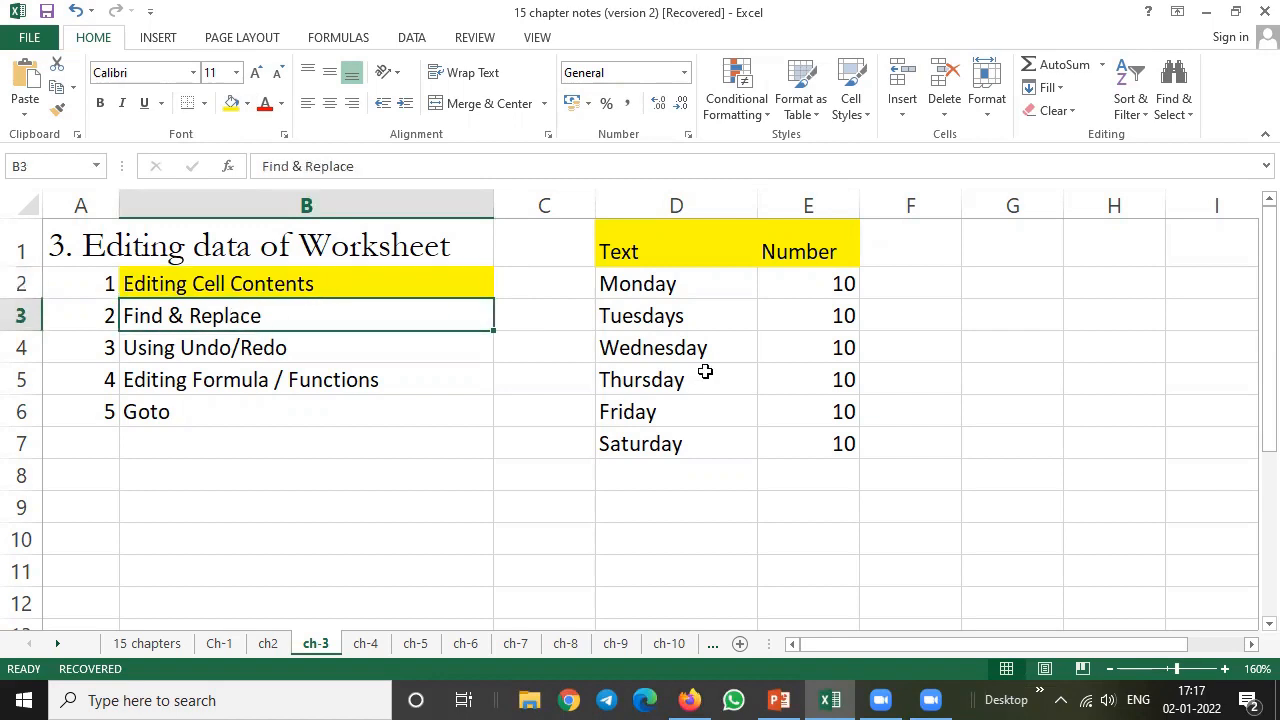
# Step: Replace every y with g in the weekday names in D2:D7 using Find and Replace
pyautogui.click(693, 290)
pyautogui.moveTo(693, 292); pyautogui.dragTo(685, 450)
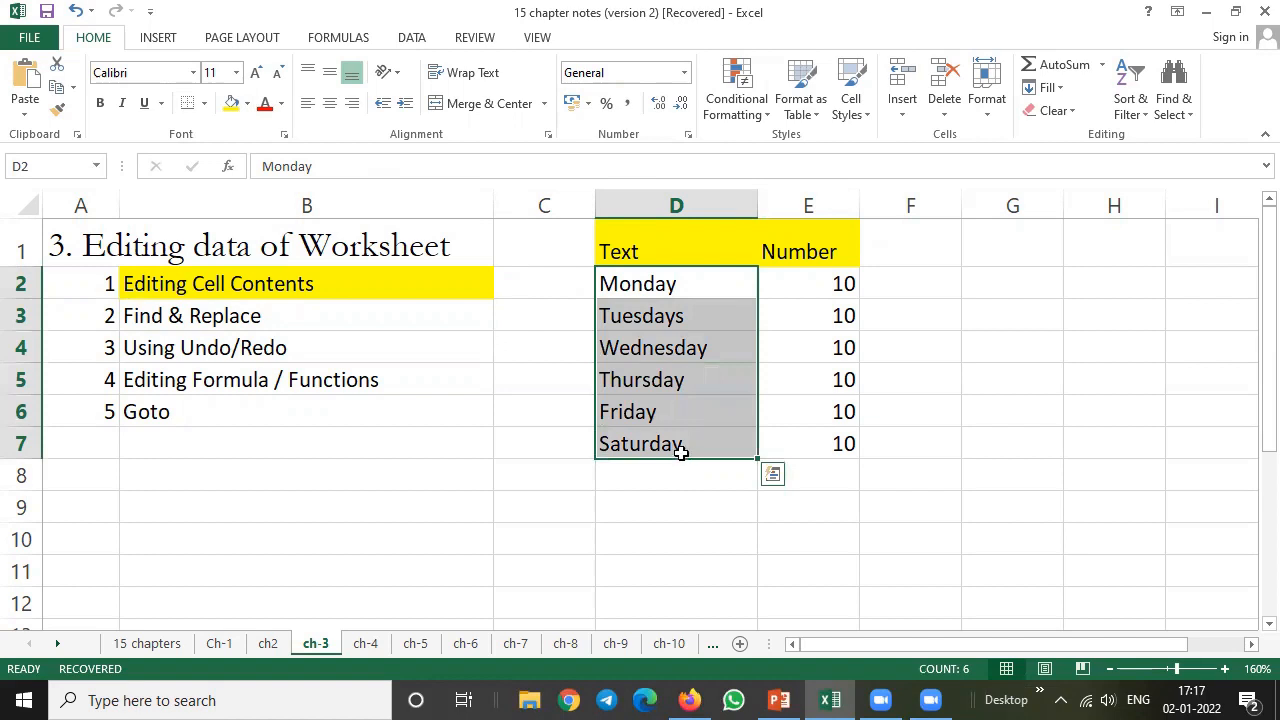
pyautogui.click(994, 352)
pyautogui.moveTo(675, 284); pyautogui.dragTo(677, 448)
pyautogui.click(1191, 118)
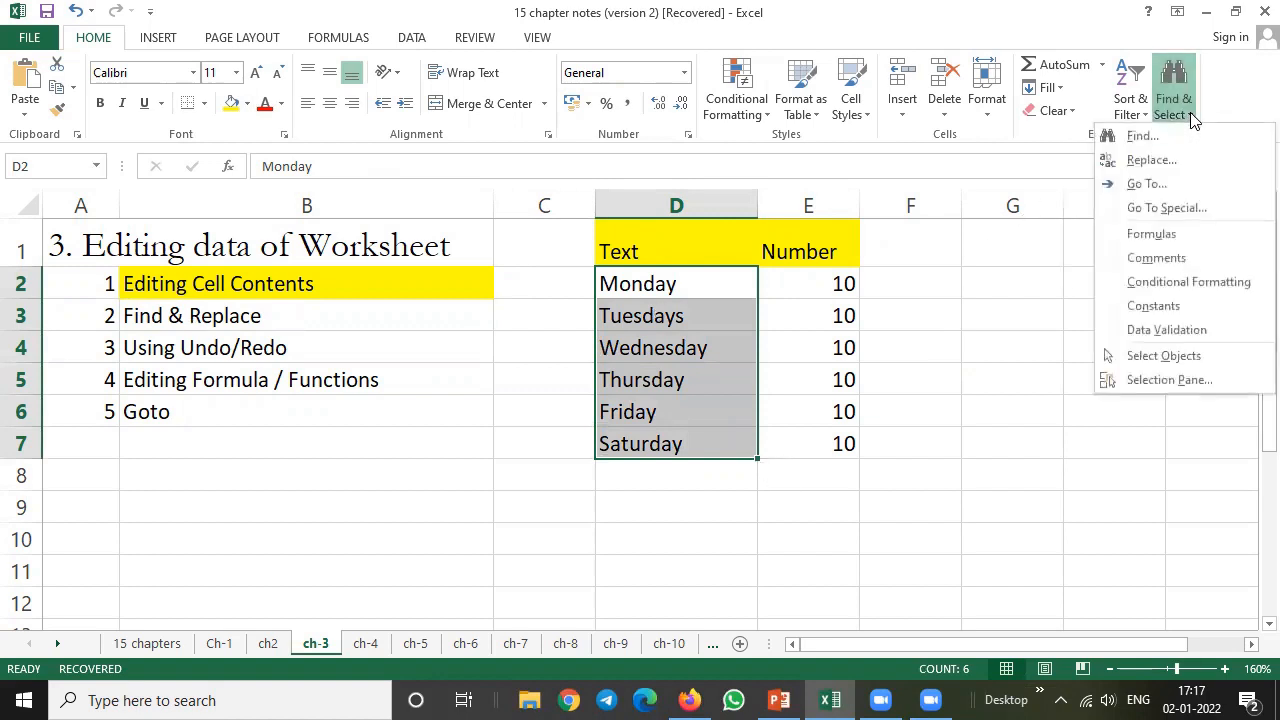
pyautogui.click(1164, 135)
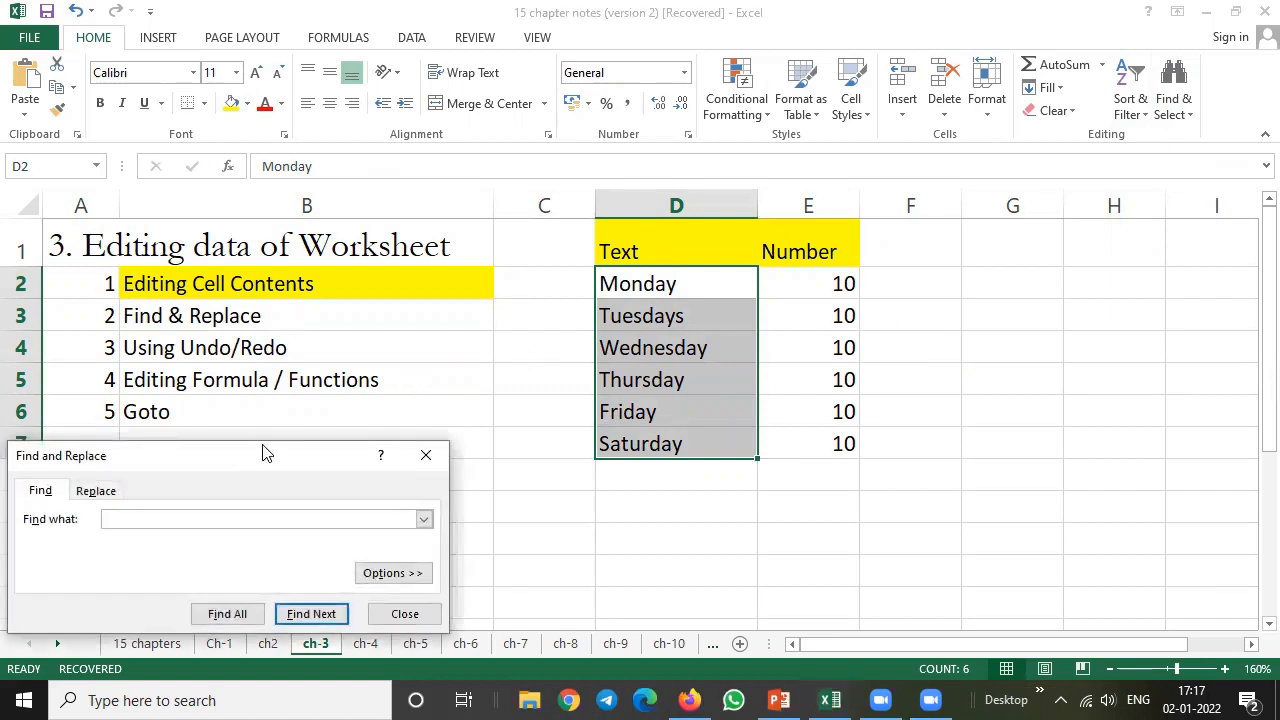
pyautogui.moveTo(263, 451); pyautogui.dragTo(360, 357)
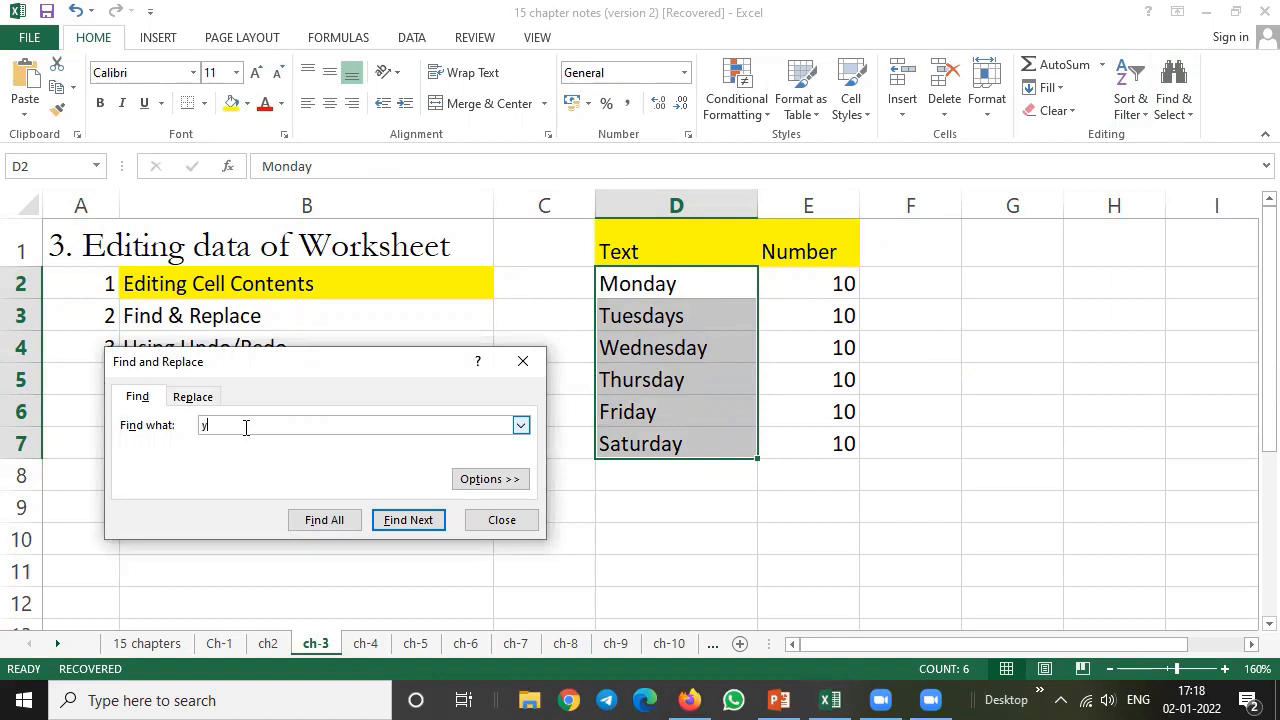
pyautogui.write('y')
pyautogui.click(192, 397)
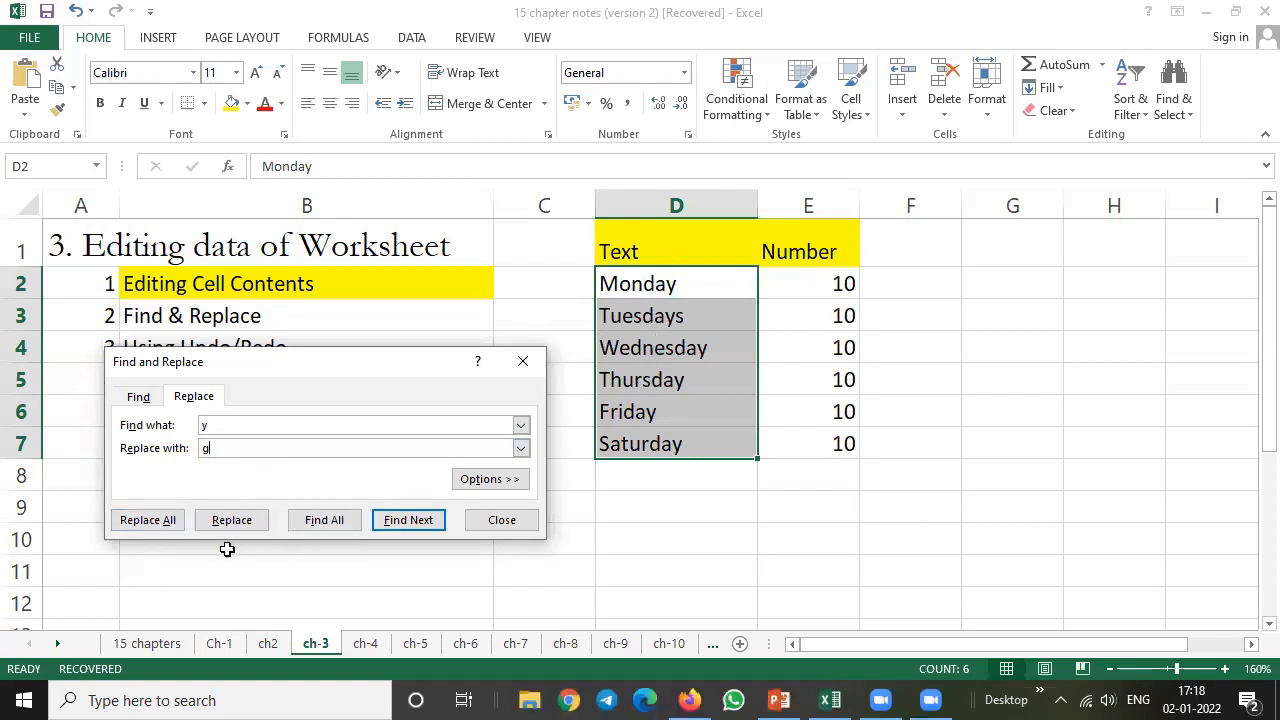
pyautogui.click(163, 522)
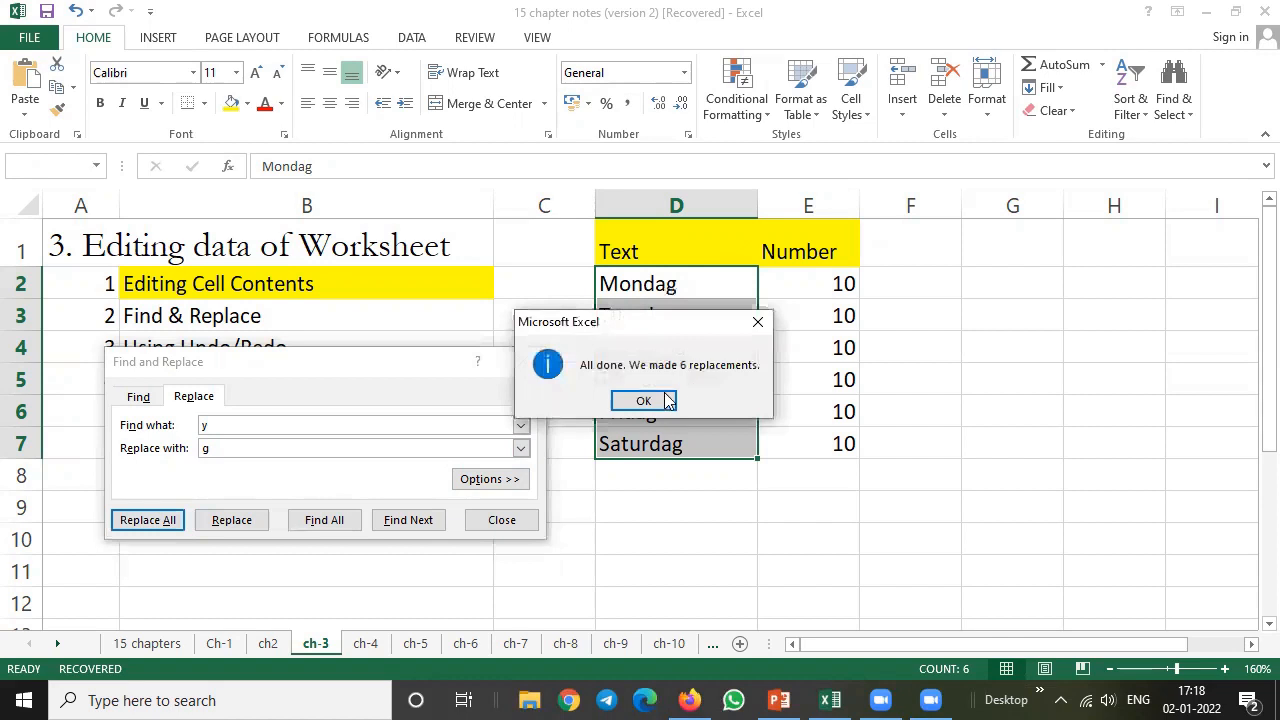
pyautogui.click(661, 400)
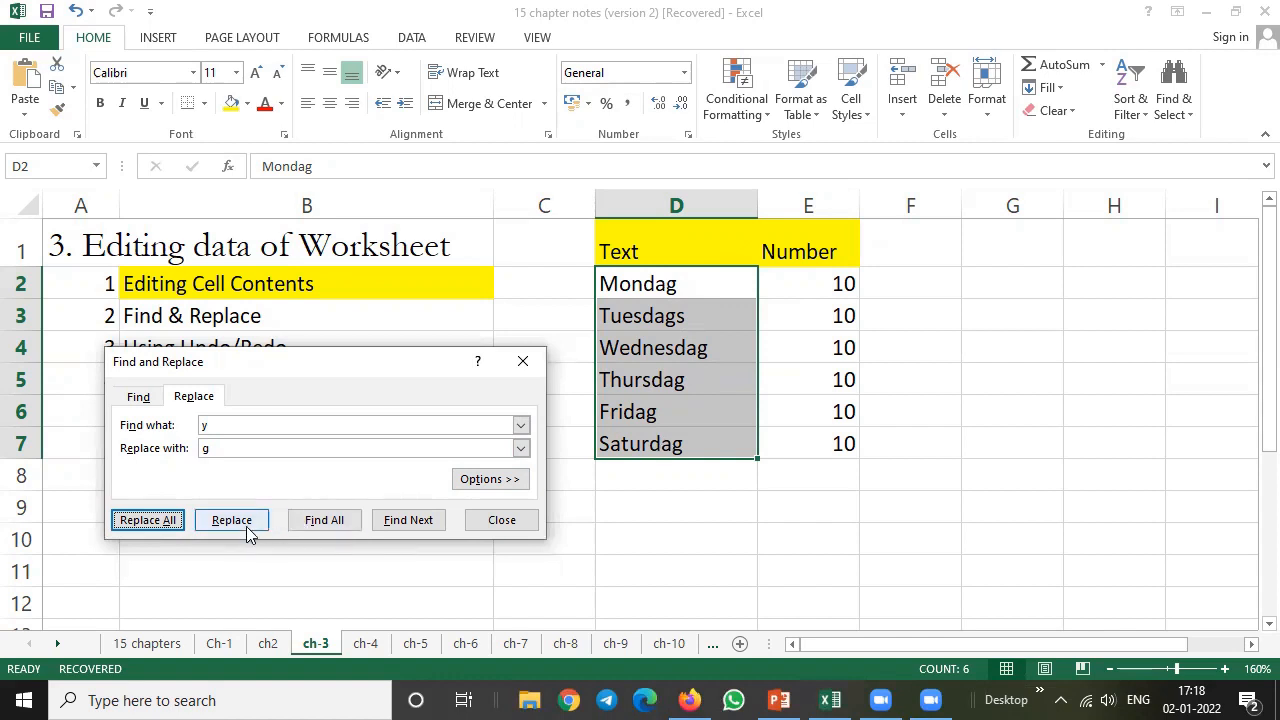
# Step: Close the Find and Replace dialog
pyautogui.click(512, 527)
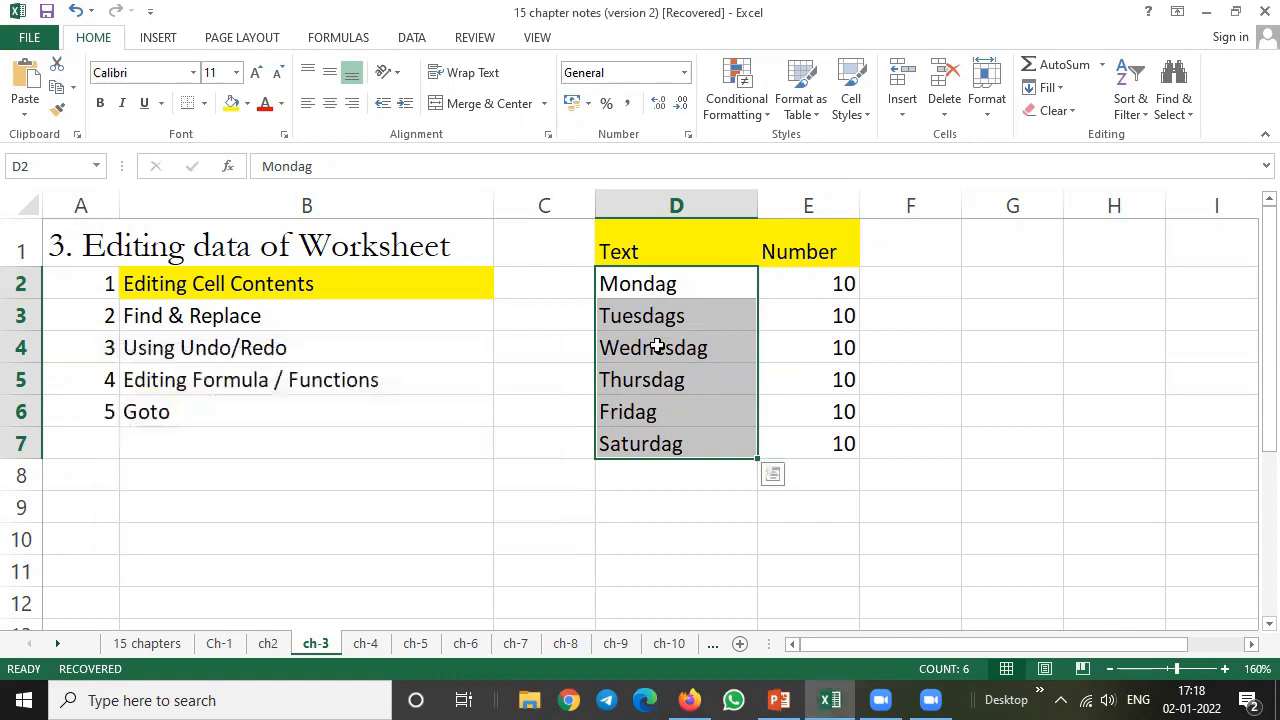
pyautogui.click(677, 283)
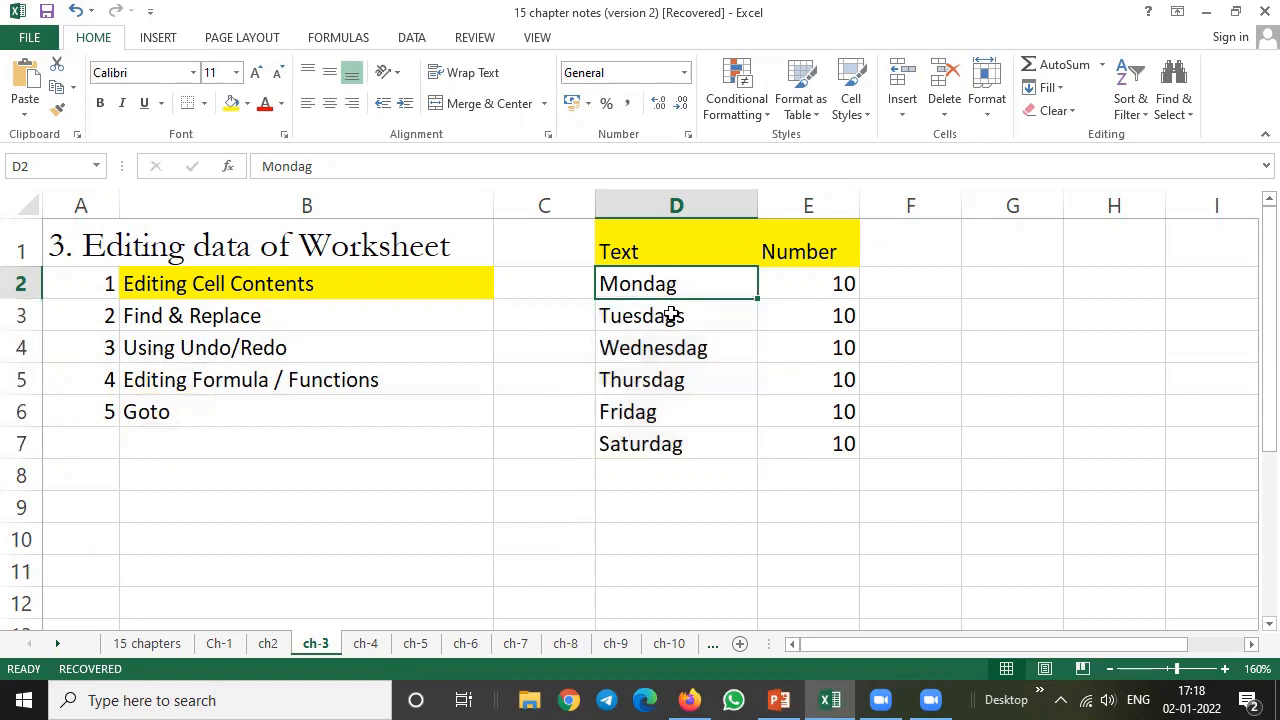
pyautogui.click(229, 318)
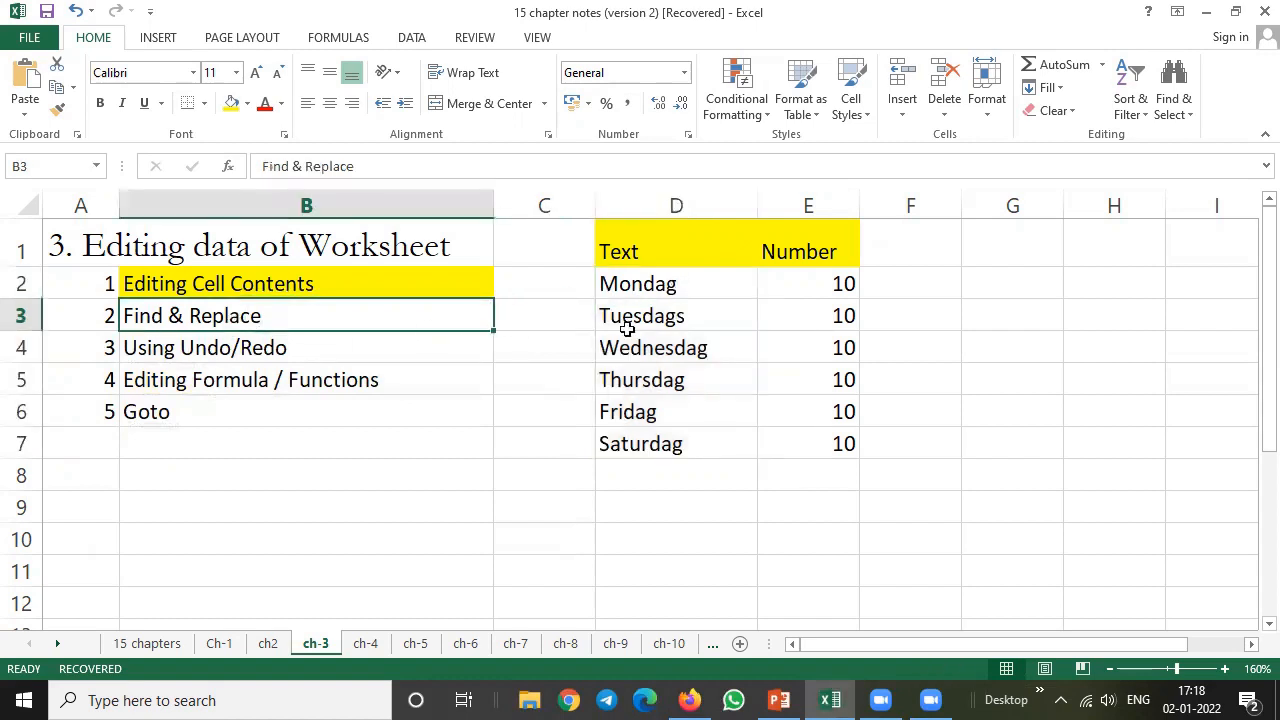
pyautogui.click(671, 283)
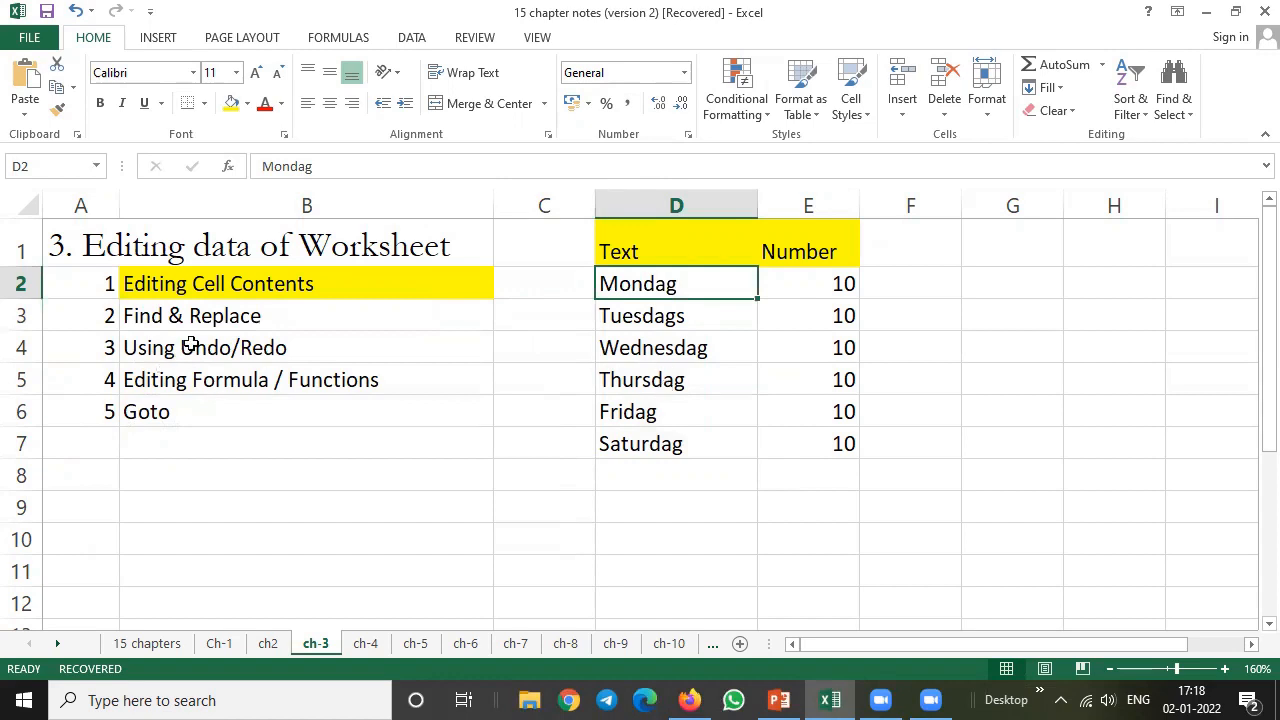
pyautogui.moveTo(685, 283); pyautogui.dragTo(683, 316)
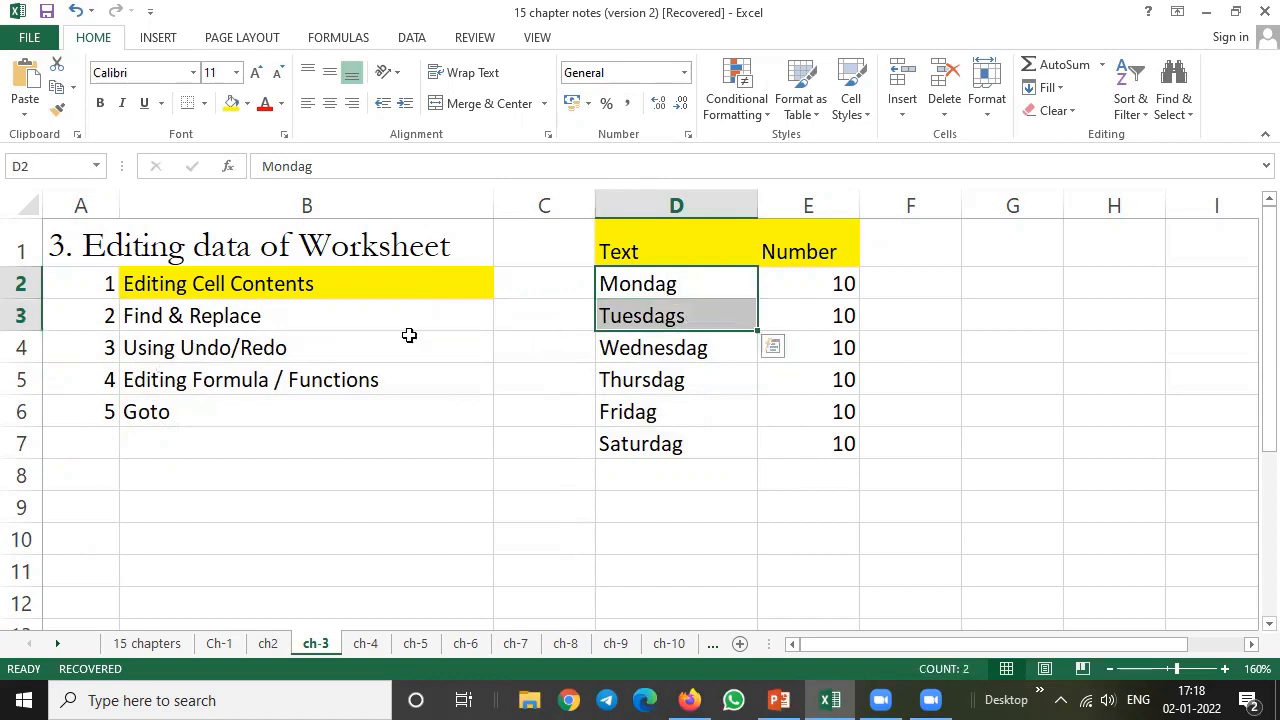
pyautogui.click(270, 316)
pyautogui.click(220, 348)
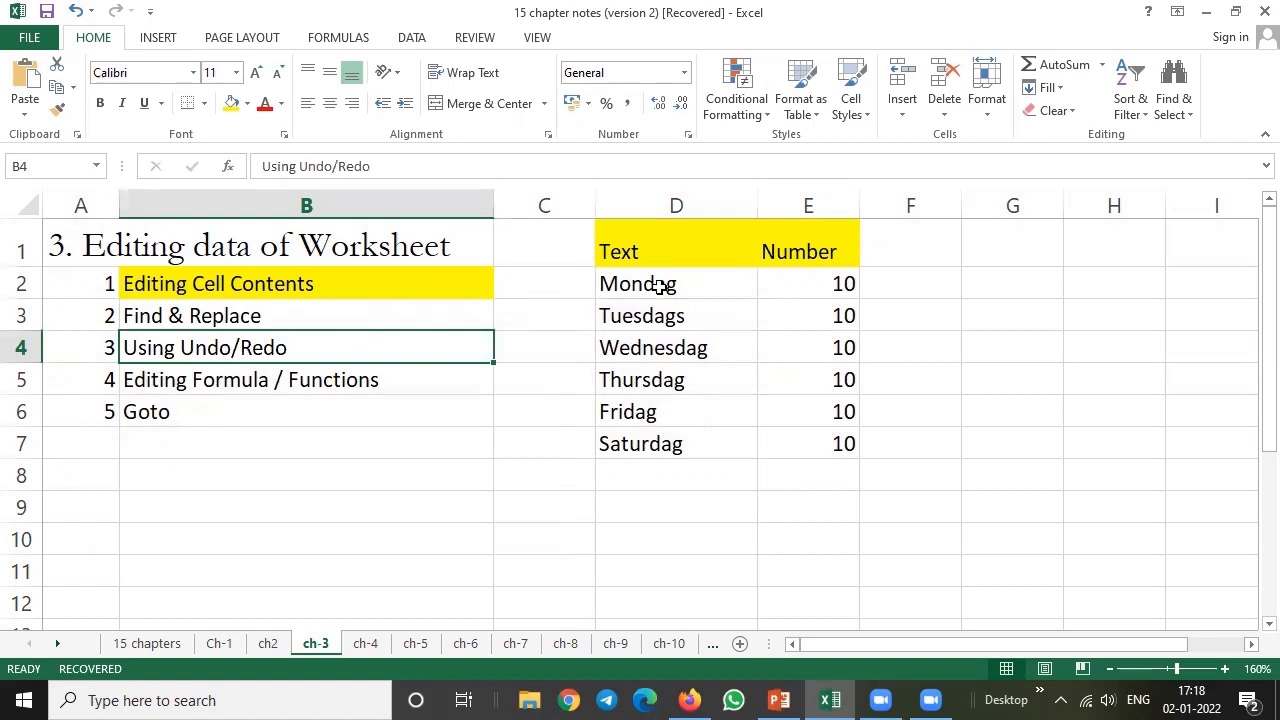
pyautogui.click(671, 283)
pyautogui.moveTo(671, 283); pyautogui.dragTo(673, 446)
pyautogui.click(277, 346)
pyautogui.click(662, 284)
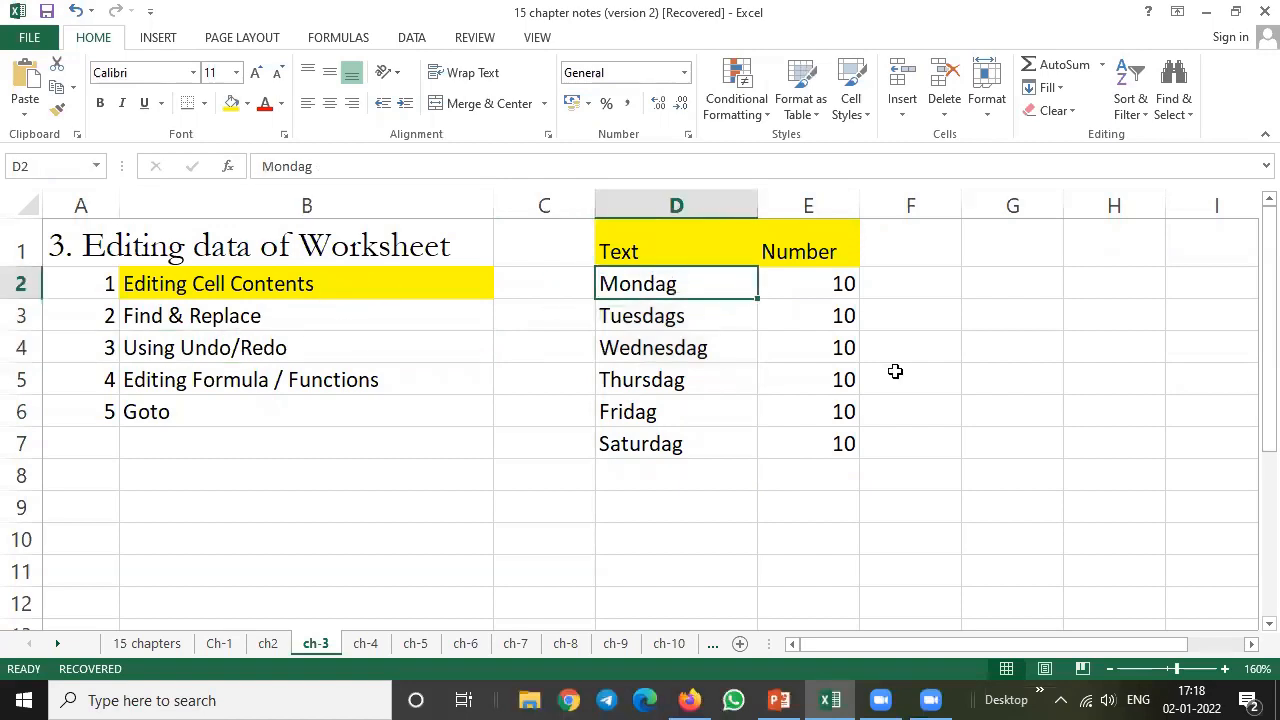
# Step: Undo the replacement of y with g in D2:D7, including one redo and a repeated undo of it
pyautogui.hotkey('ctrl', 'z')
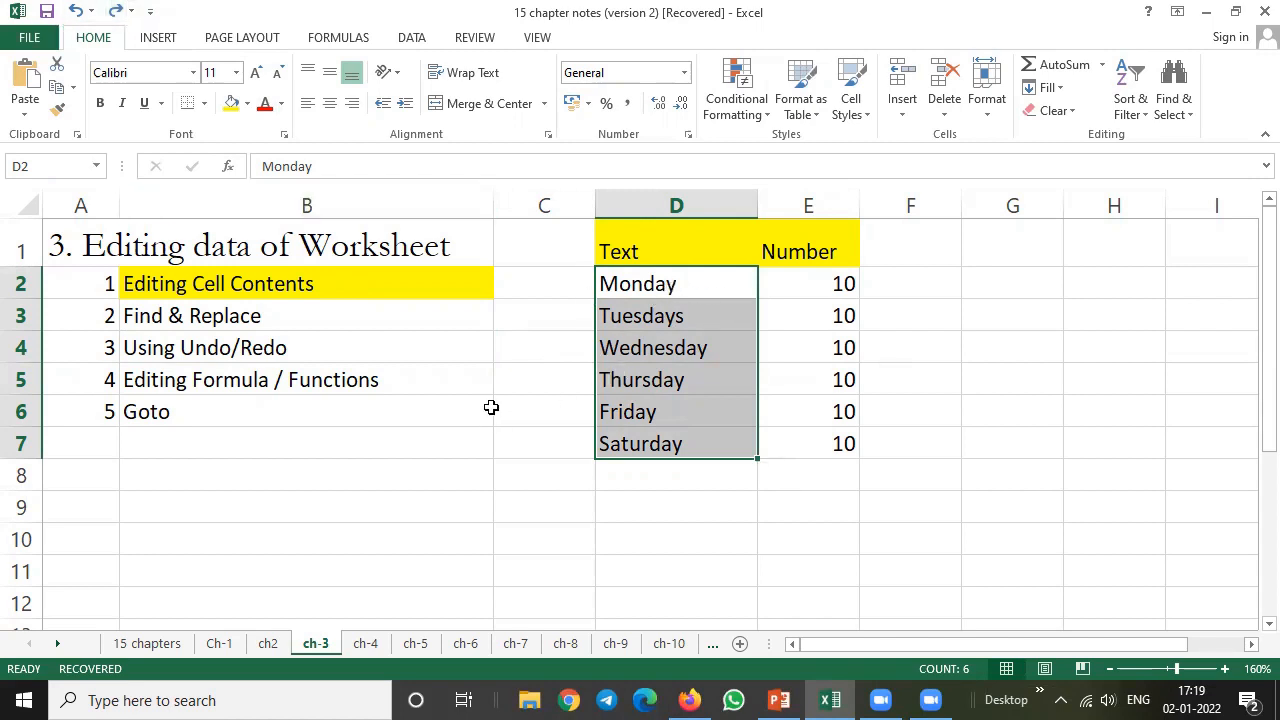
pyautogui.click(113, 11)
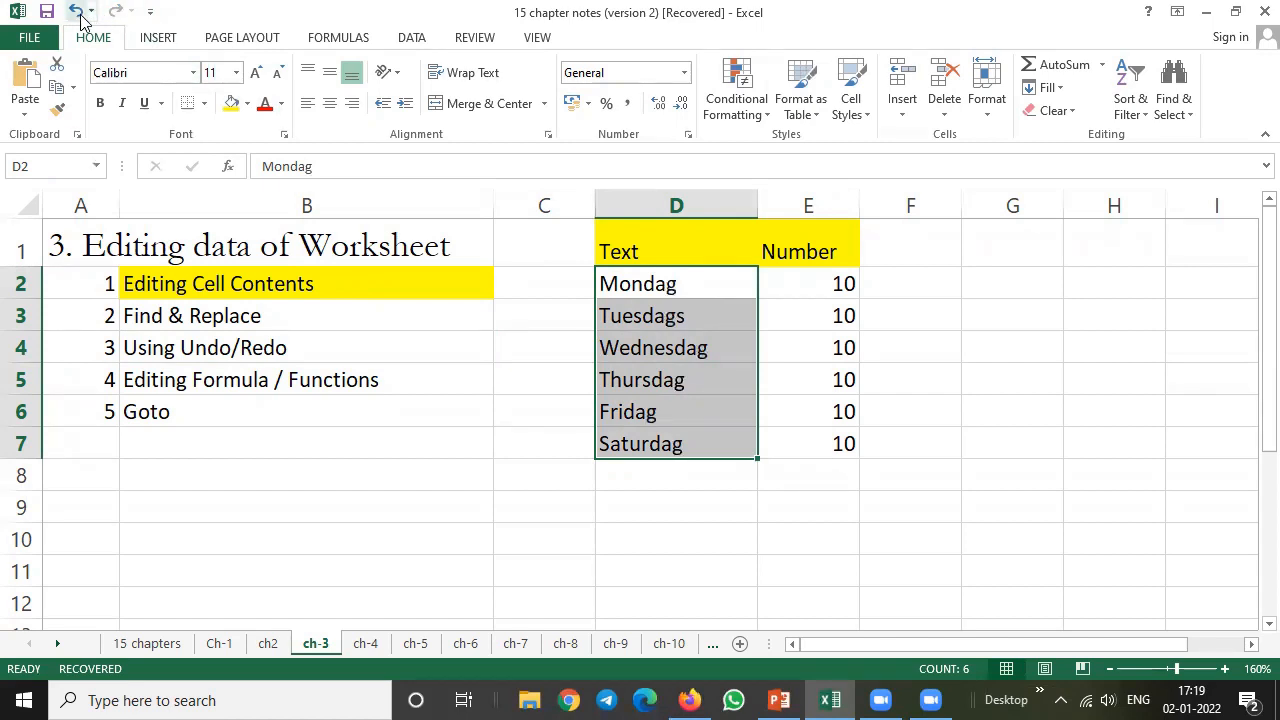
pyautogui.click(76, 11)
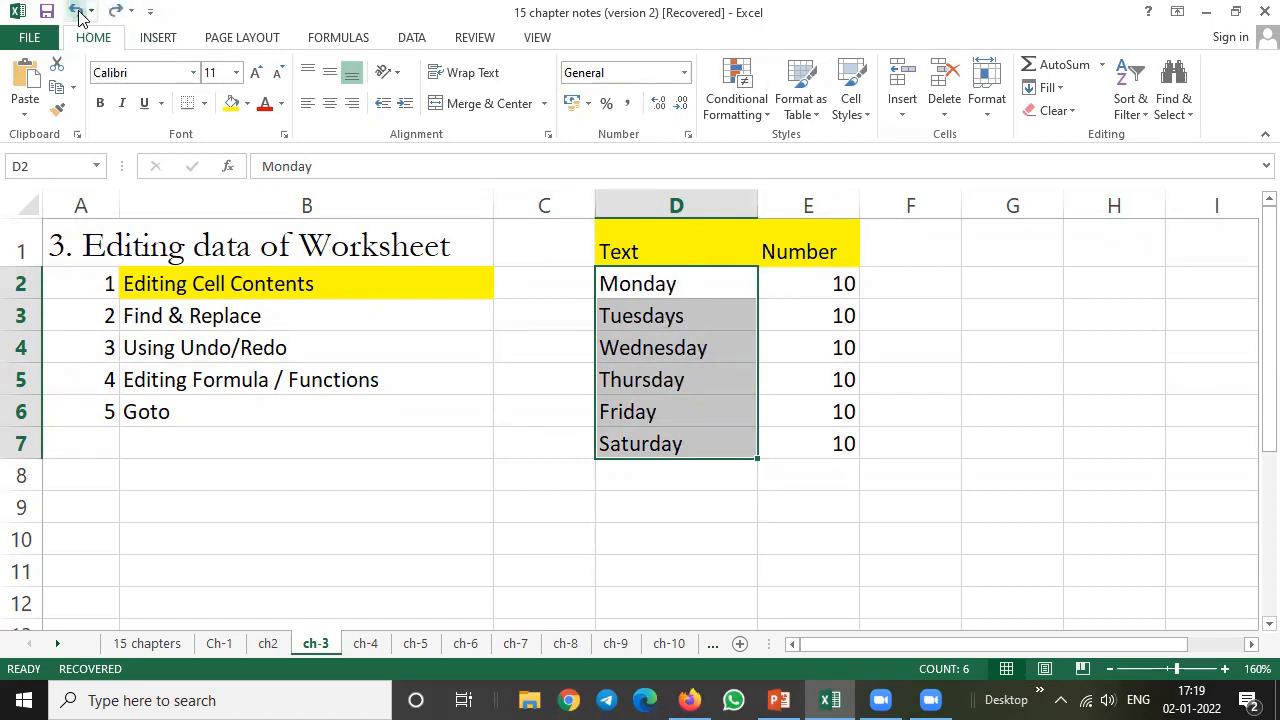
pyautogui.click(254, 346)
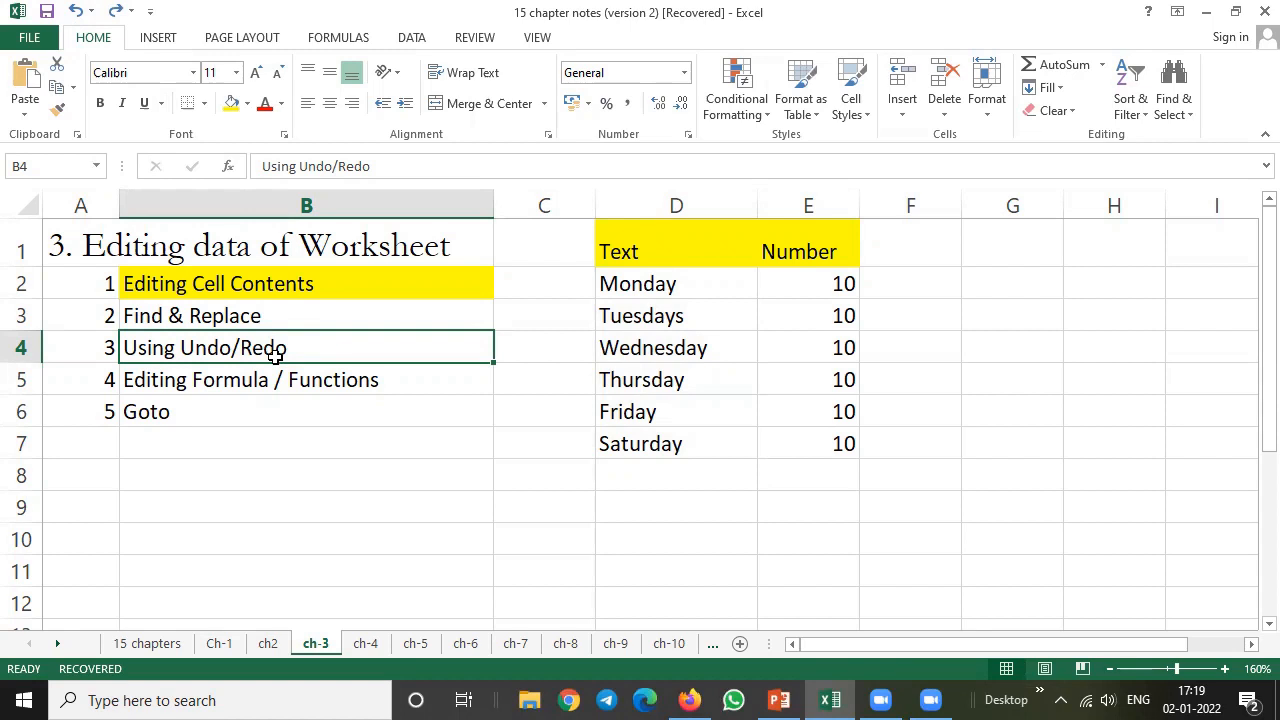
# Step: Search the weekday names in D2:D7 for Friday using Find, and close the dialog
pyautogui.moveTo(646, 282); pyautogui.dragTo(652, 437)
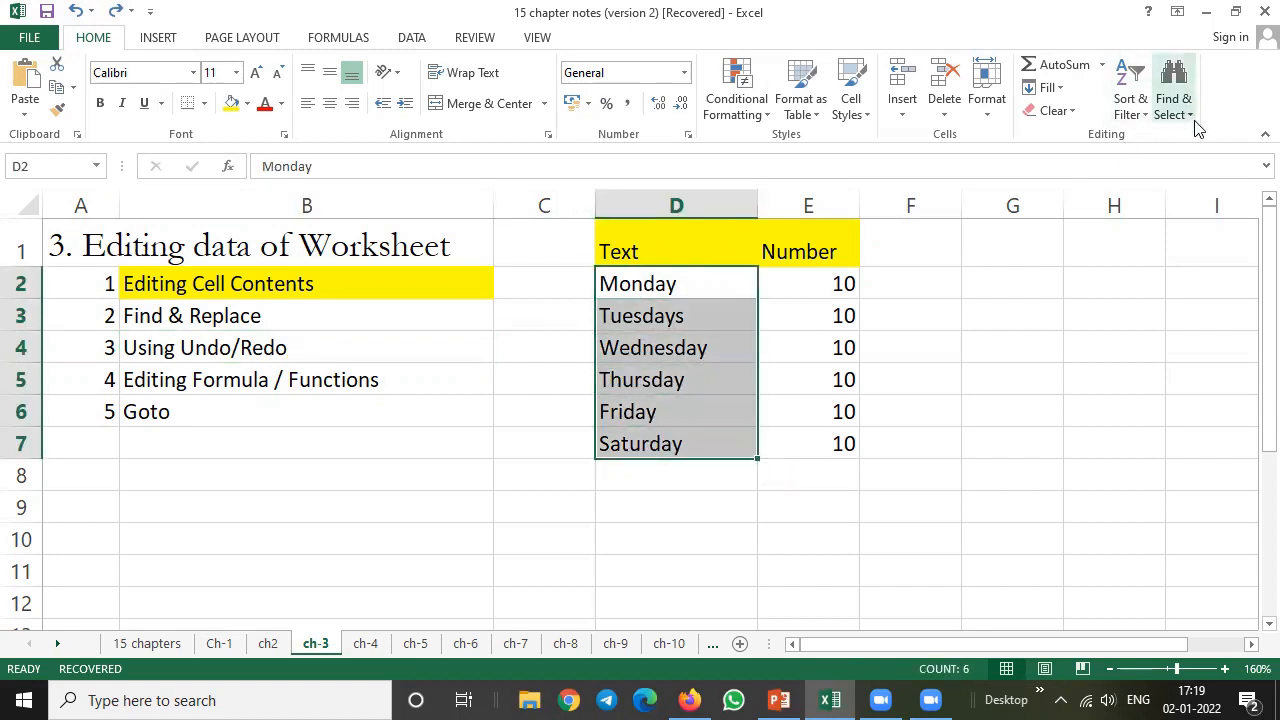
pyautogui.hotkey('ctrl', 'f')
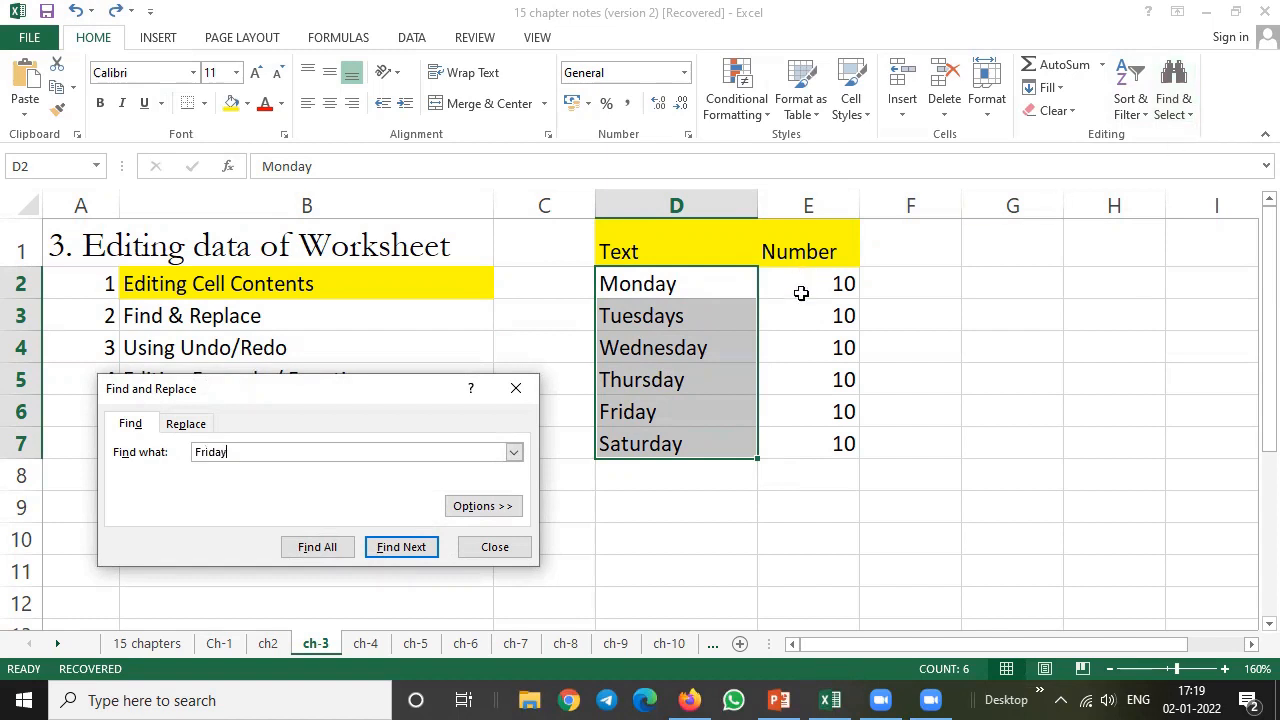
pyautogui.click(410, 550)
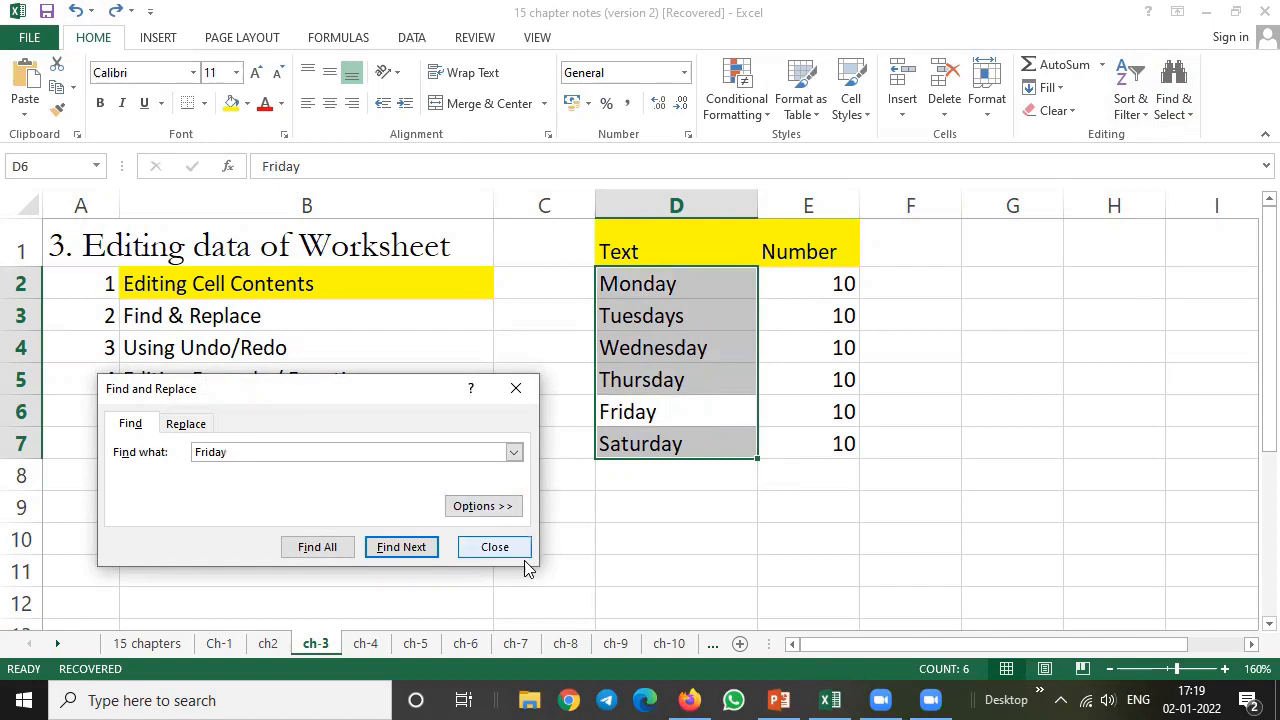
pyautogui.click(496, 547)
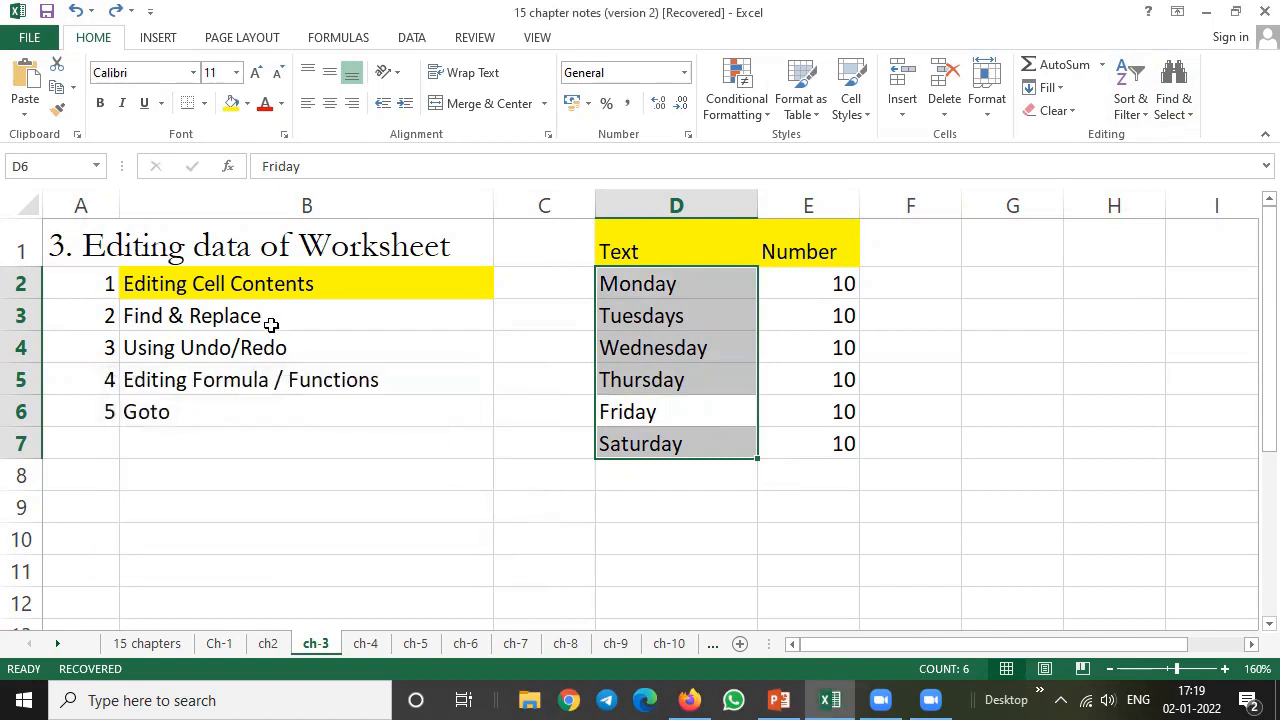
pyautogui.click(255, 289)
pyautogui.click(224, 317)
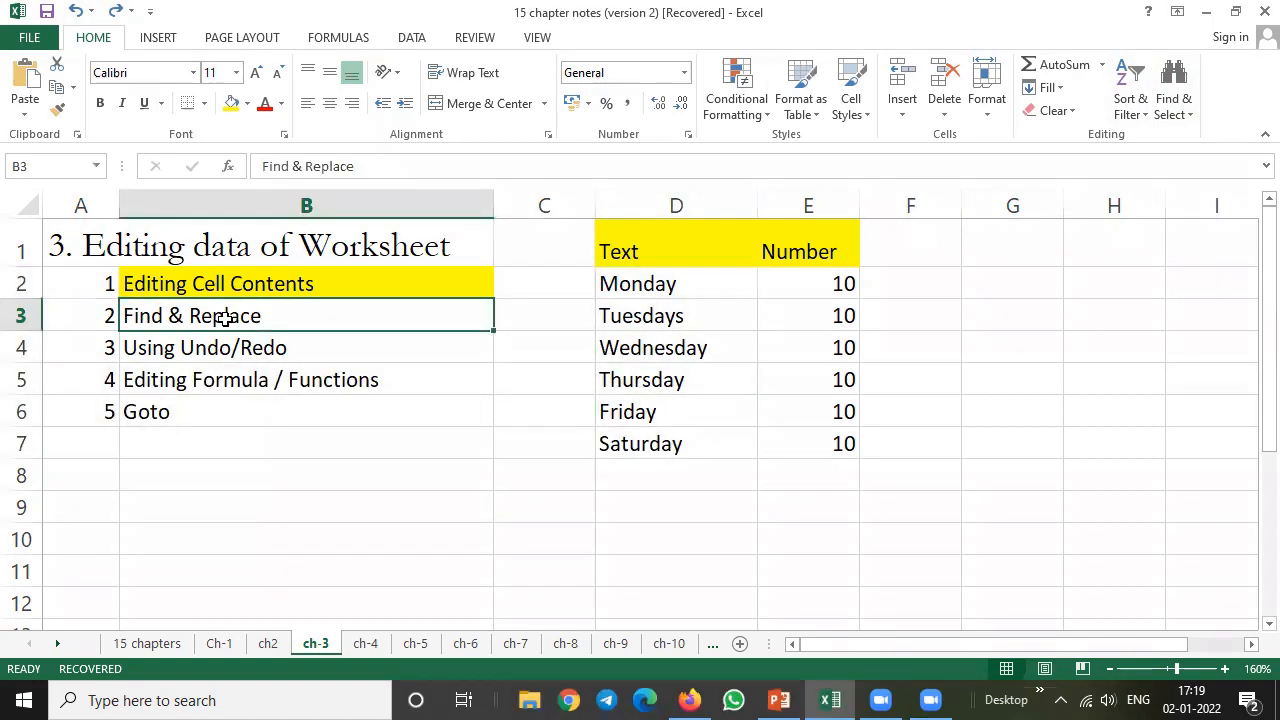
pyautogui.click(231, 352)
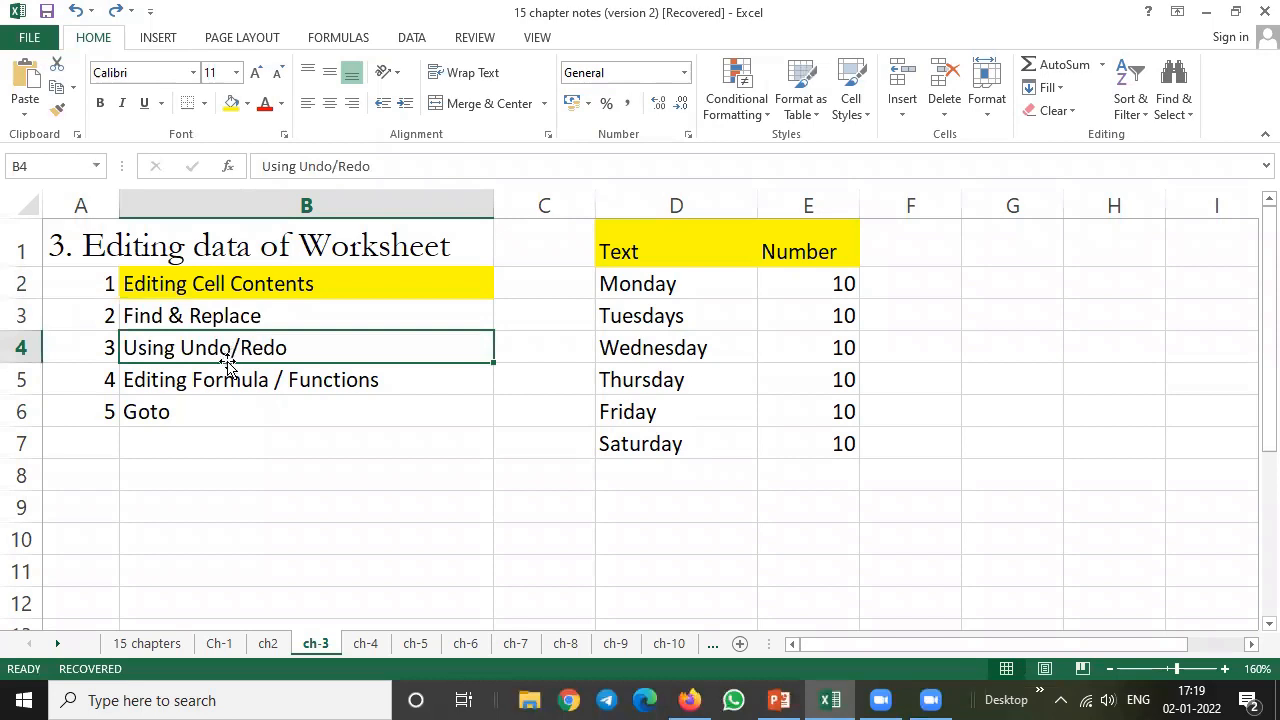
pyautogui.click(230, 382)
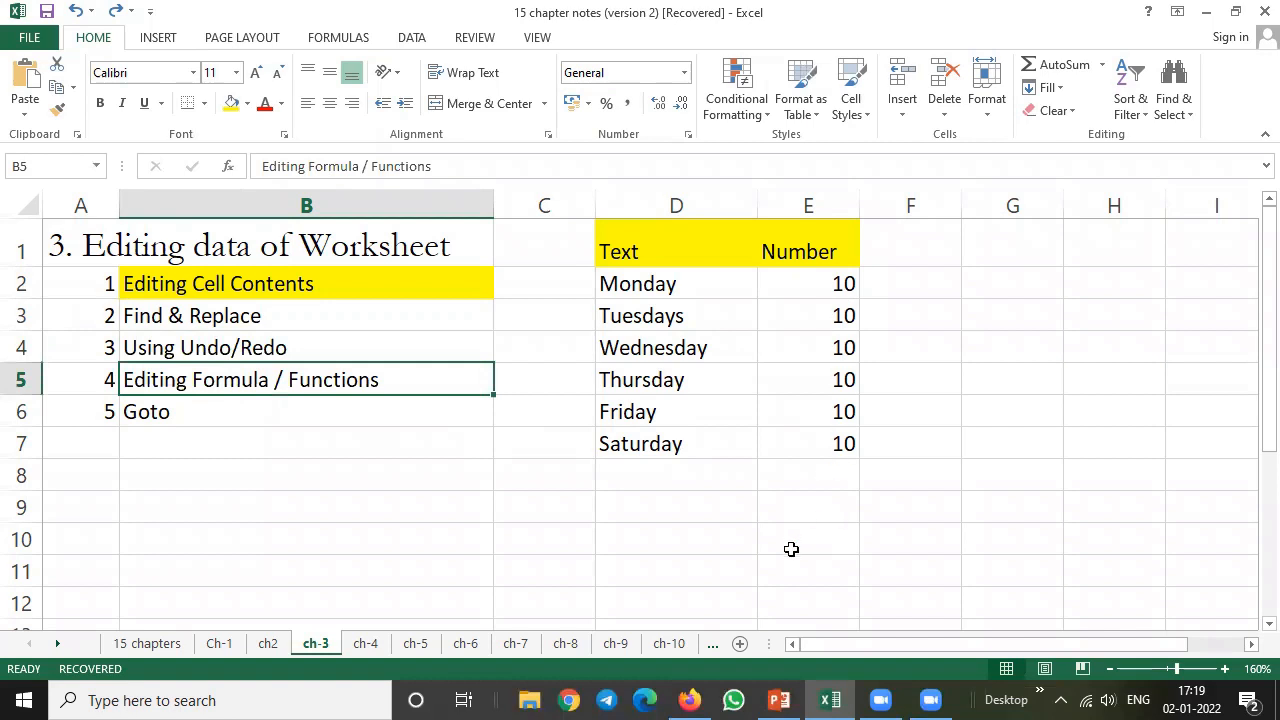
# Step: Enter the label sum in D10 and total the Number column in E10 with AutoSum over E2:E9
pyautogui.click(687, 545)
pyautogui.write('sum')
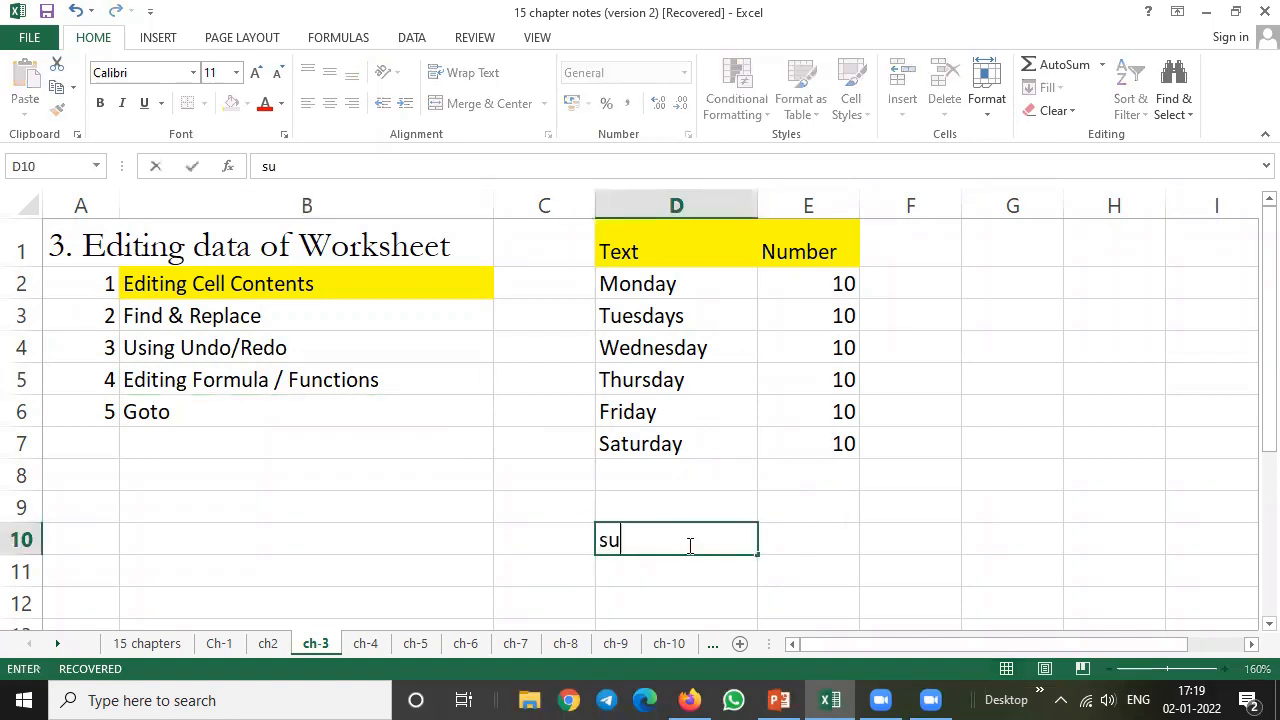
pyautogui.press('Tab')
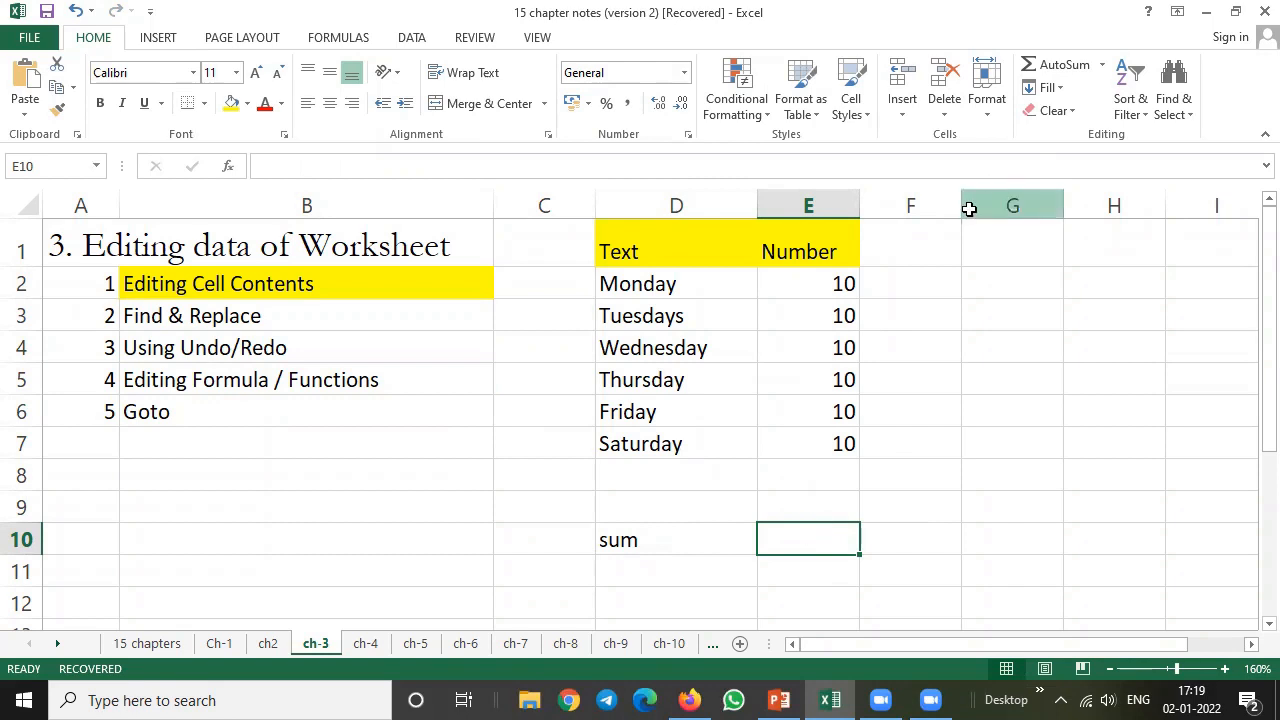
pyautogui.click(1066, 67)
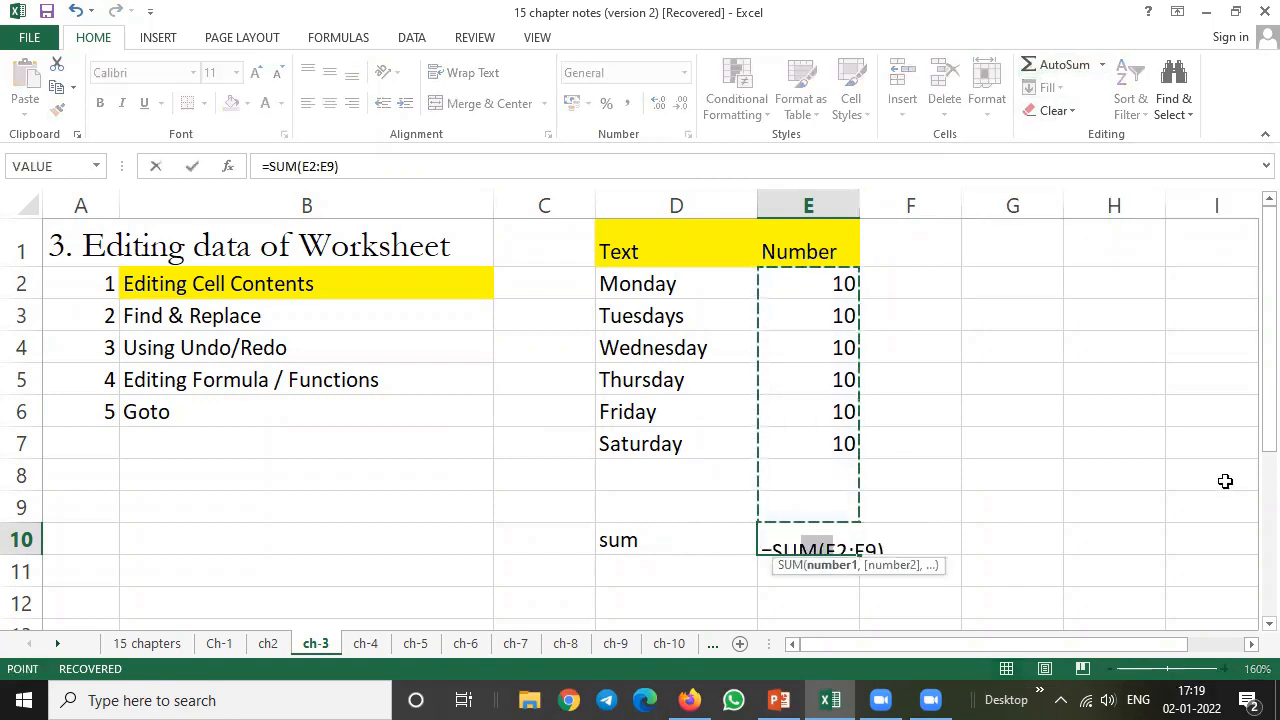
pyautogui.press('Return')
pyautogui.press('Up')
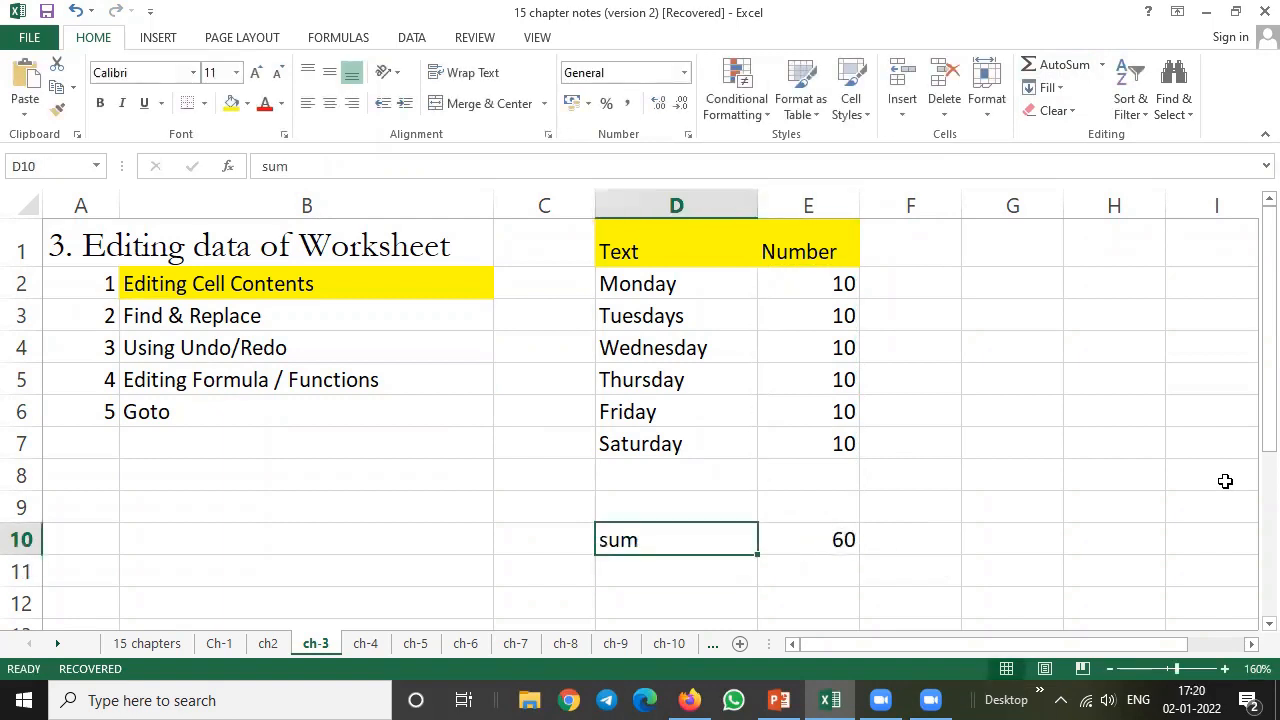
pyautogui.press('Right')
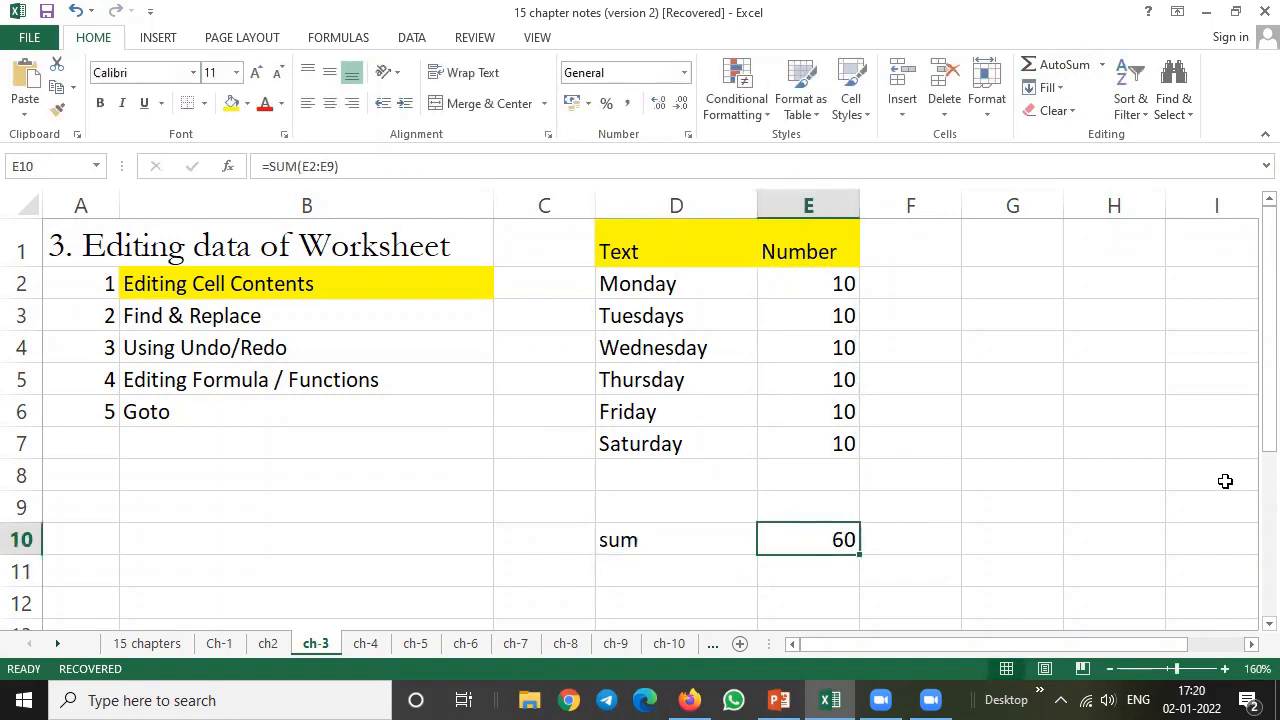
# Step: Enter the formula =E2+E3+E4+E5+E6+E7 in G5 to add the Number values cell by cell
pyautogui.press('Right')
pyautogui.press('Right')
pyautogui.press('Up')
pyautogui.press('Up')
pyautogui.press('Up')
pyautogui.press('Up')
pyautogui.press('Up')
pyautogui.write('=')
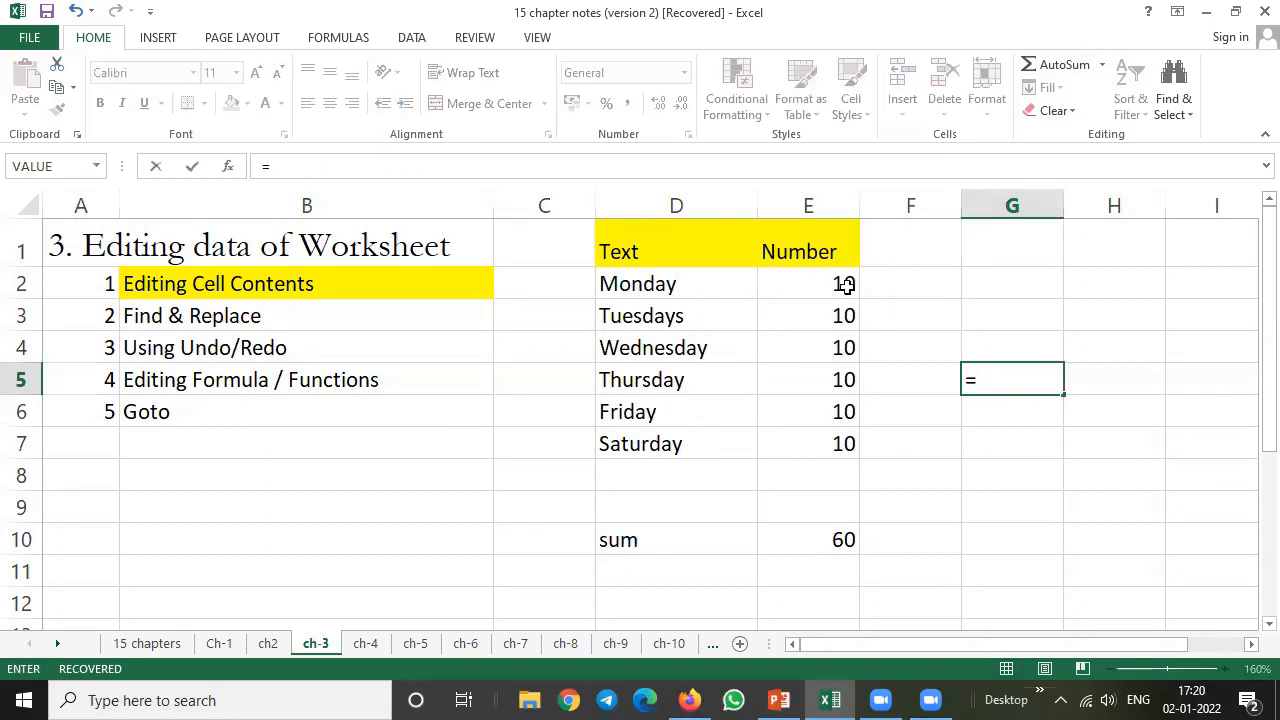
pyautogui.click(845, 285)
pyautogui.write('+')
pyautogui.click(840, 316)
pyautogui.write('+')
pyautogui.click(840, 348)
pyautogui.write('+')
pyautogui.click(840, 380)
pyautogui.write('+')
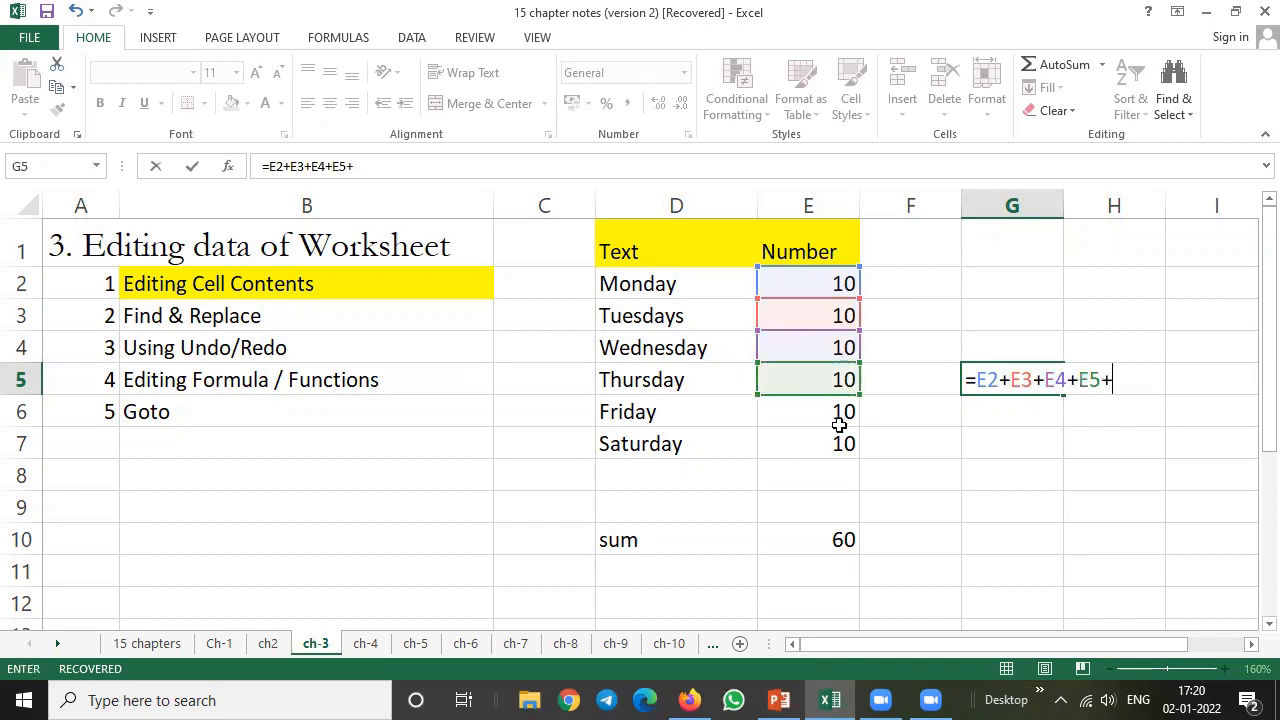
pyautogui.click(841, 418)
pyautogui.write('+')
pyautogui.click(835, 442)
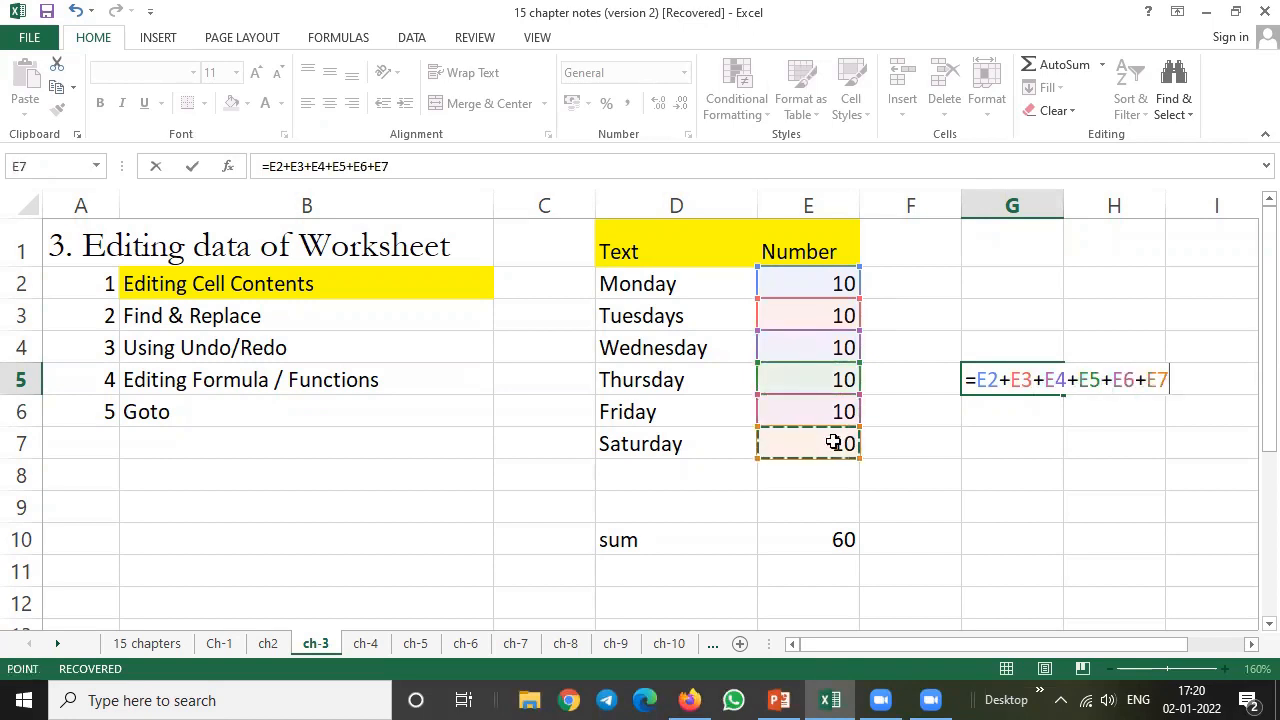
pyautogui.press('Return')
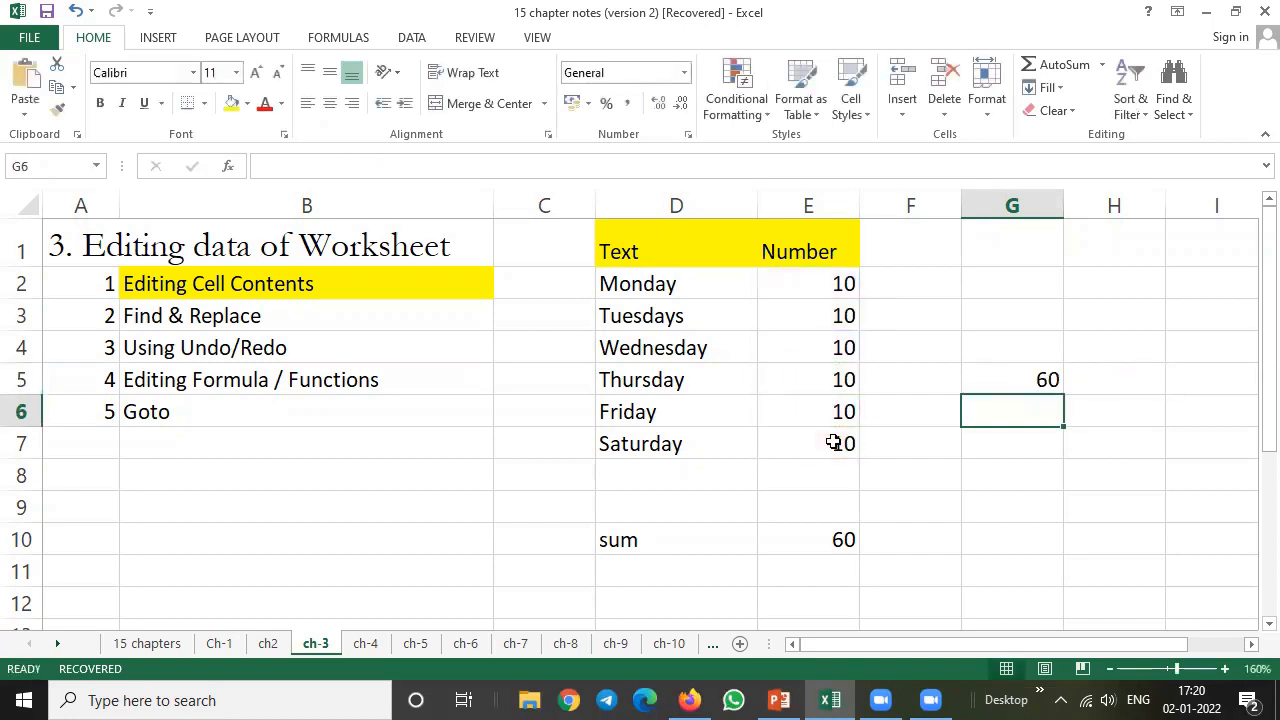
# Step: Compare the cell-by-cell addition formula in G5 with the SUM function in E10 and the range they add
pyautogui.moveTo(800, 285); pyautogui.dragTo(800, 443)
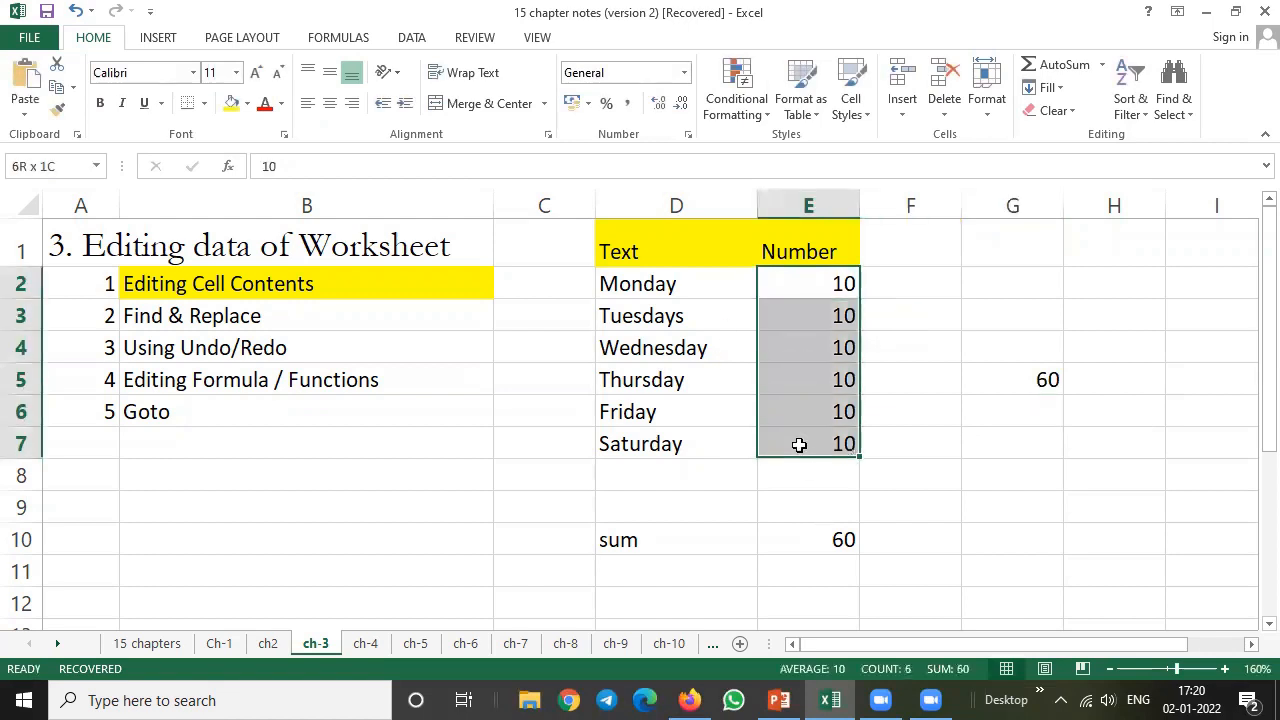
pyautogui.click(803, 543)
pyautogui.moveTo(832, 282); pyautogui.dragTo(831, 431)
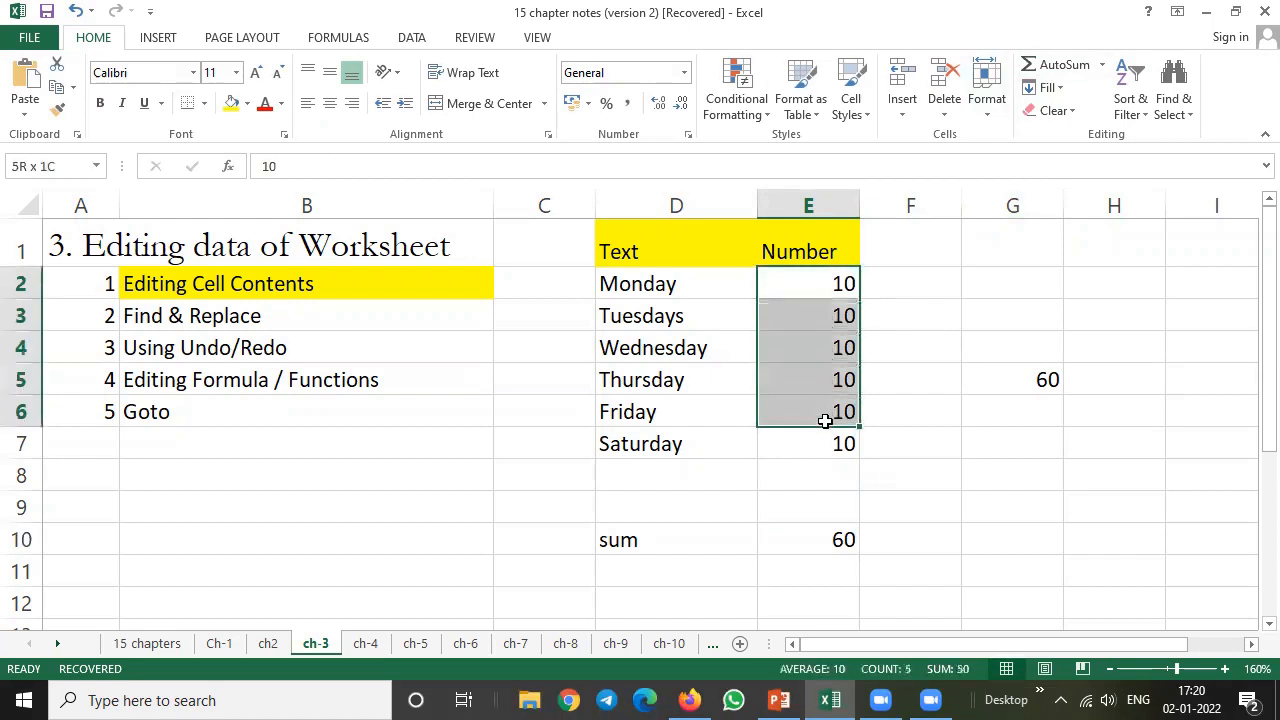
pyautogui.click(1025, 378)
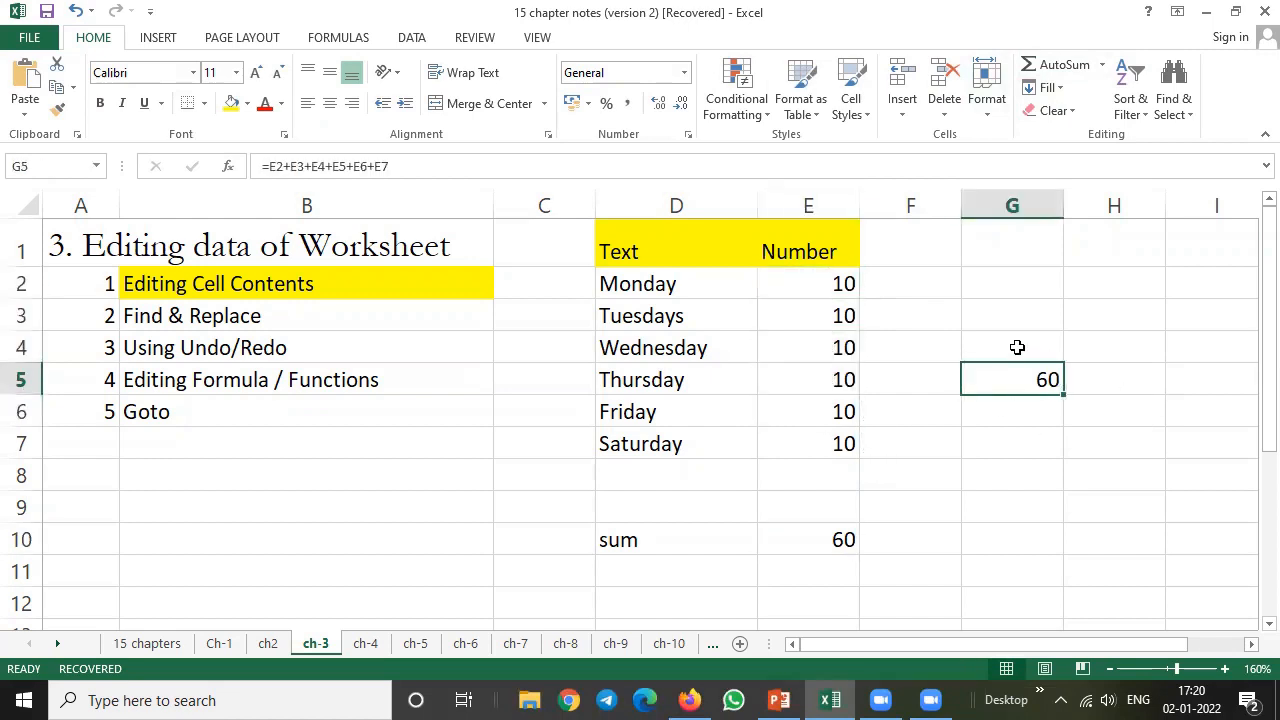
pyautogui.click(832, 539)
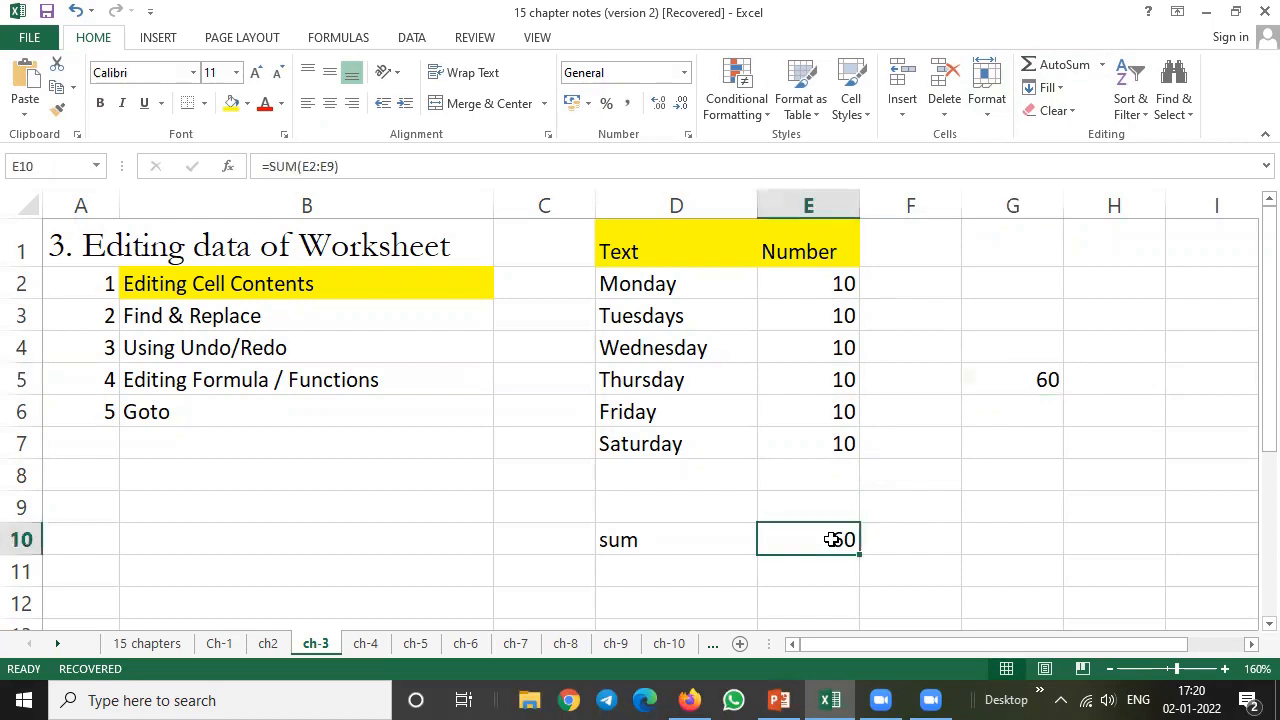
pyautogui.click(355, 165)
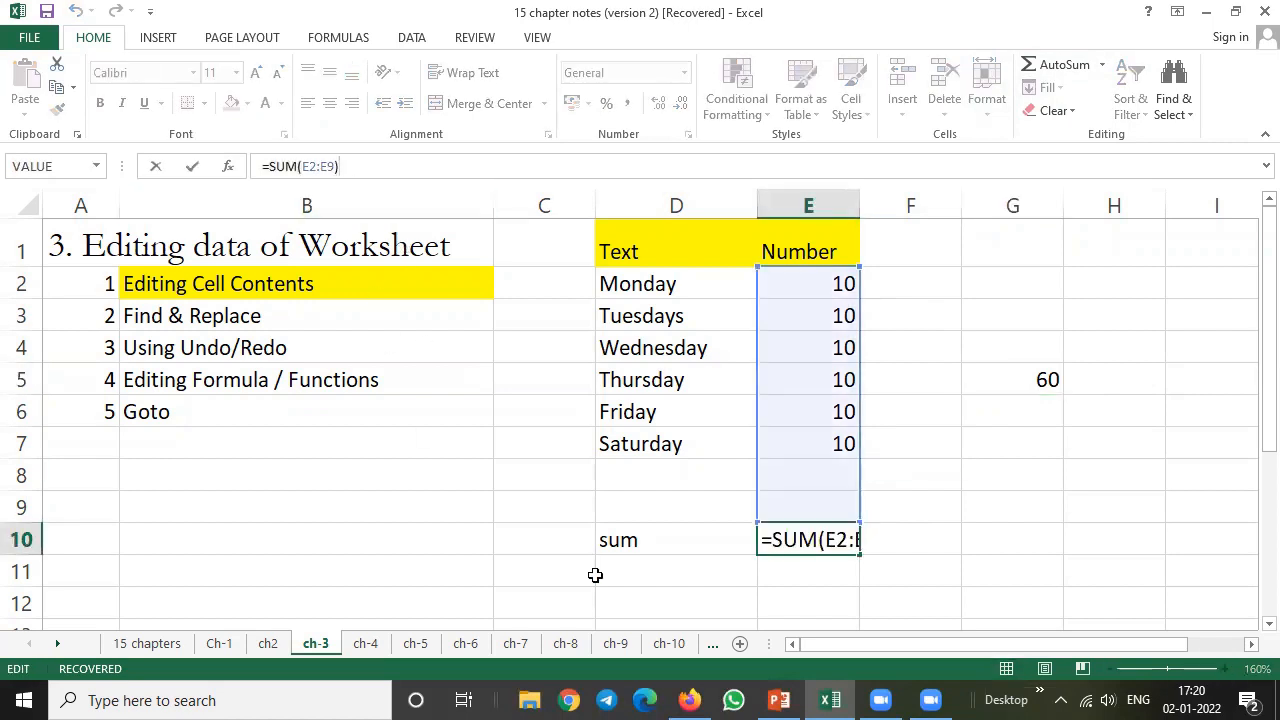
pyautogui.click(486, 466)
# Step: Edit the SUM formula in E10 within the cell, adding +25 at its end
pyautogui.click(799, 540)
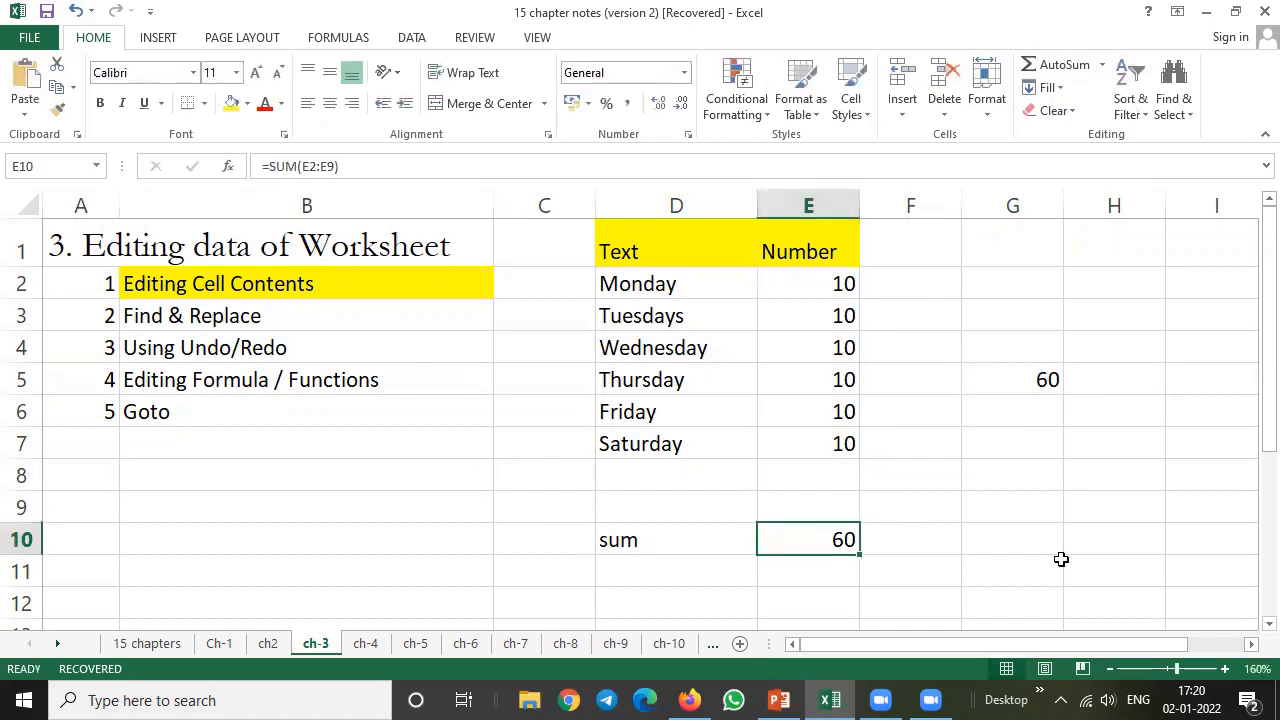
pyautogui.press('F2')
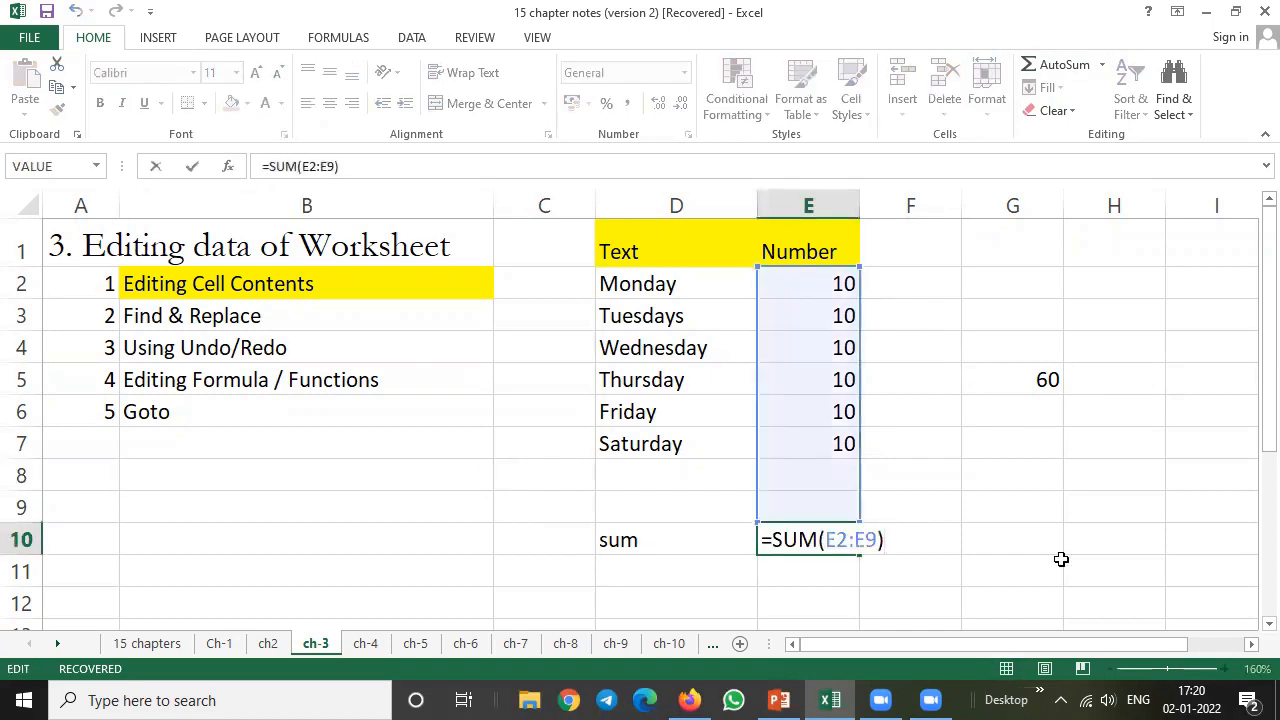
pyautogui.write('+25')
pyautogui.press('Return')
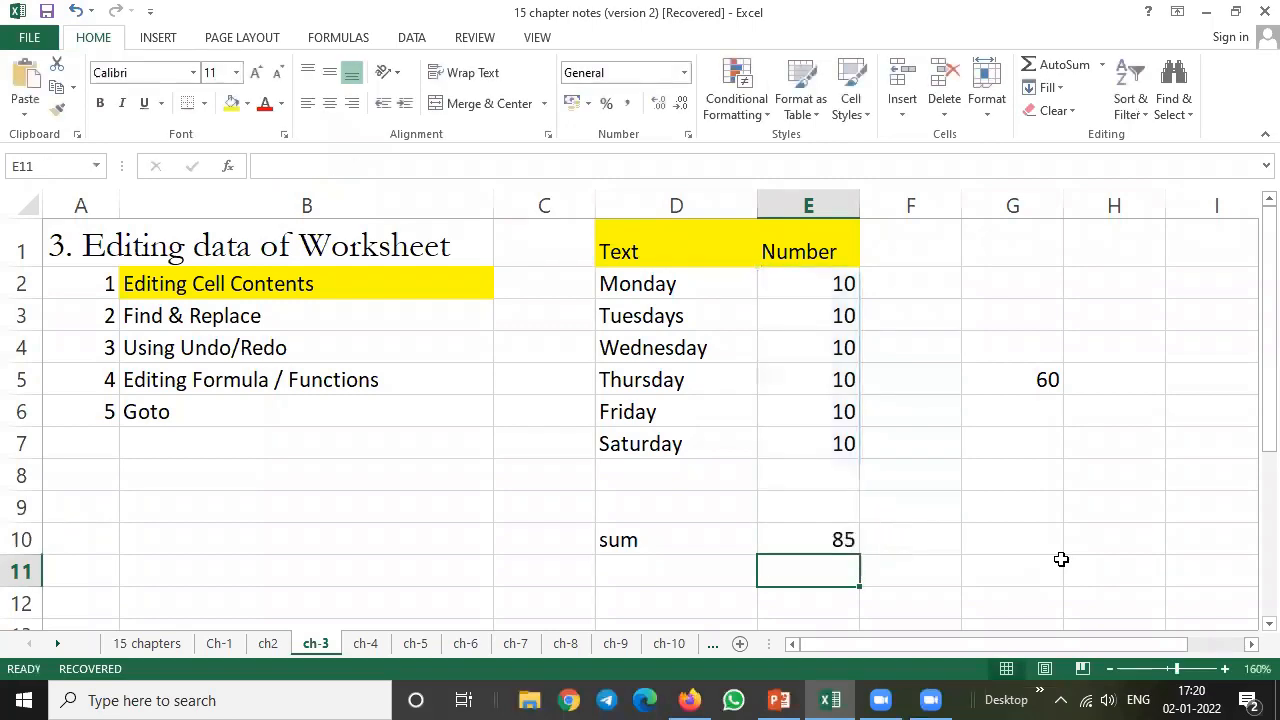
# Step: Add +25 to the end of the cell-by-cell addition formula in G5
pyautogui.press('Up')
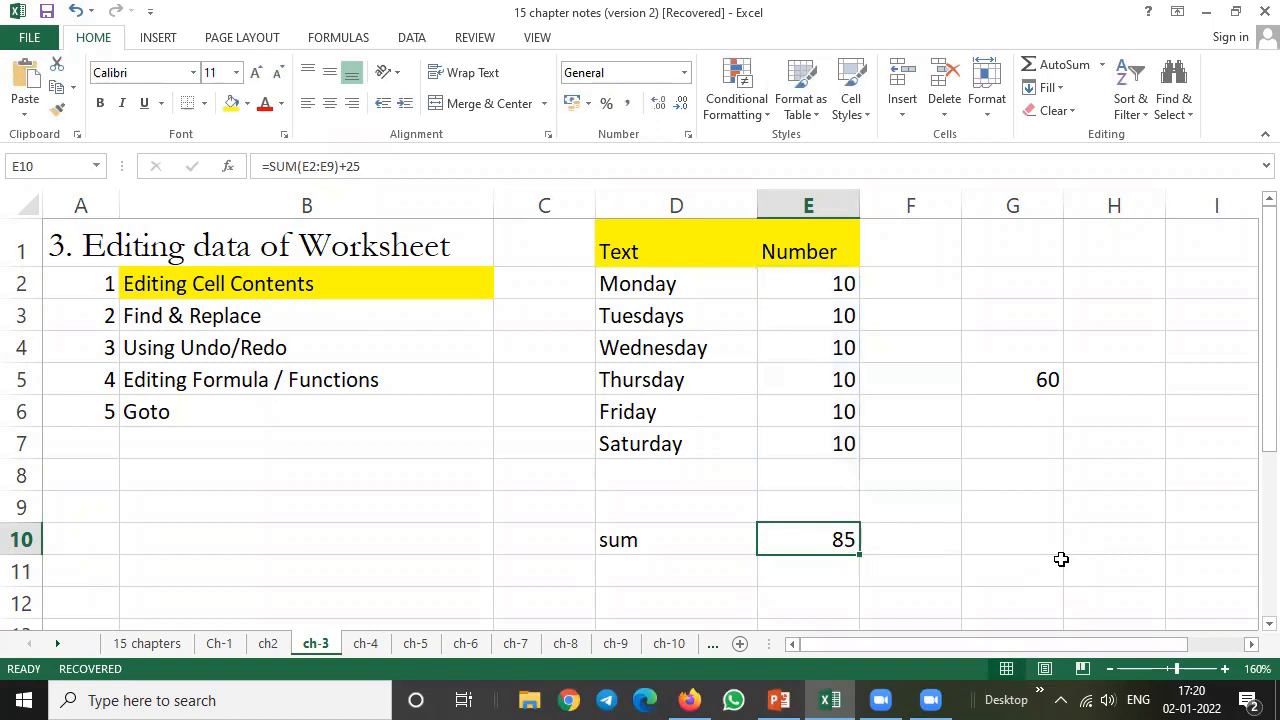
pyautogui.click(1031, 380)
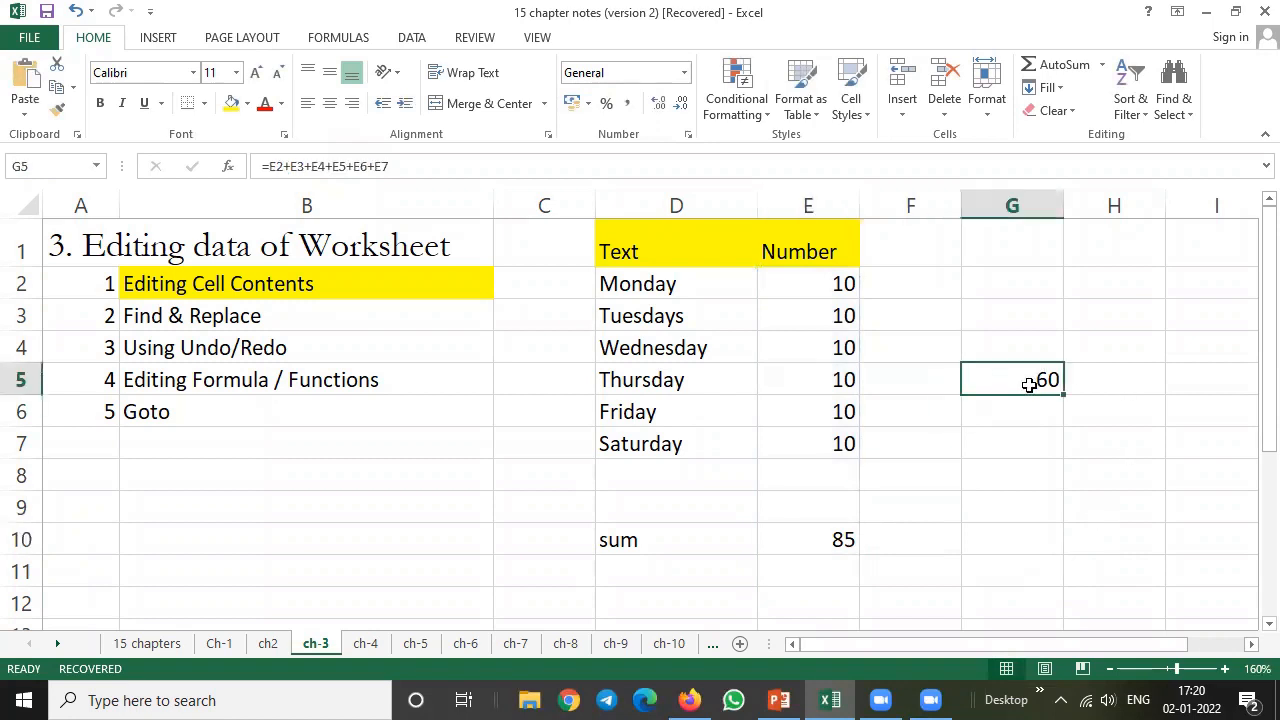
pyautogui.click(416, 165)
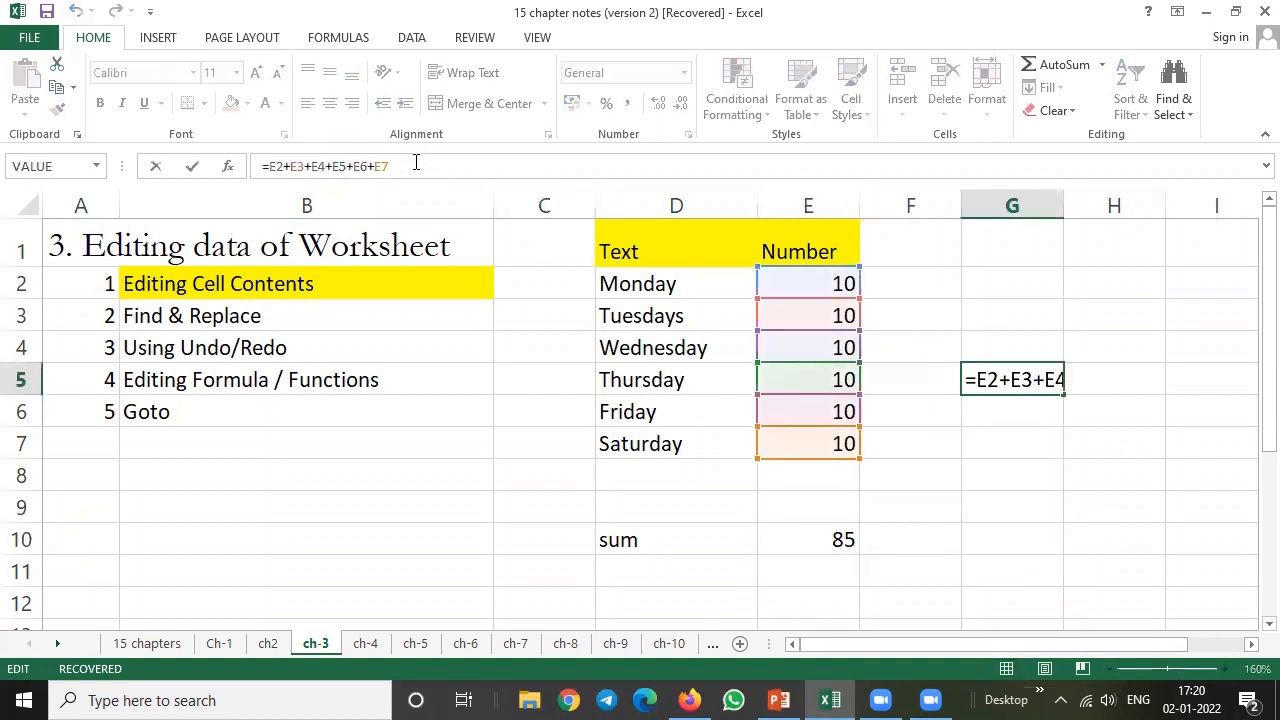
pyautogui.write('+25')
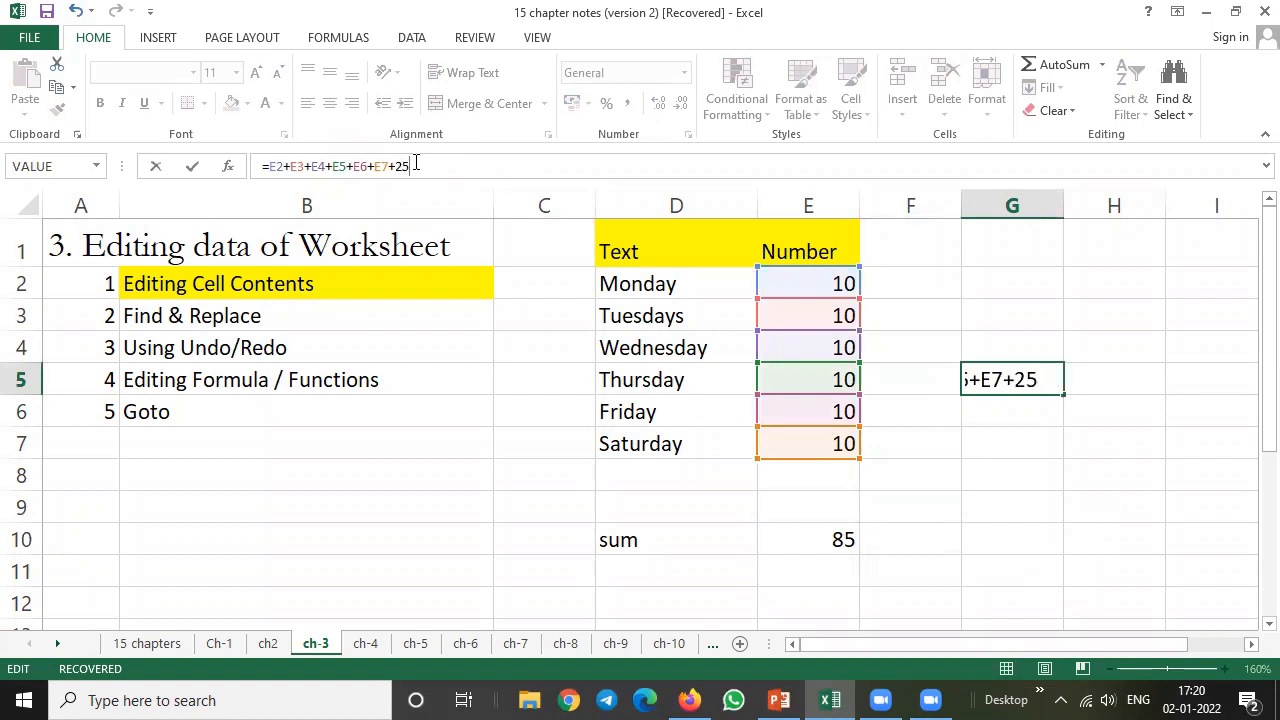
pyautogui.press('Return')
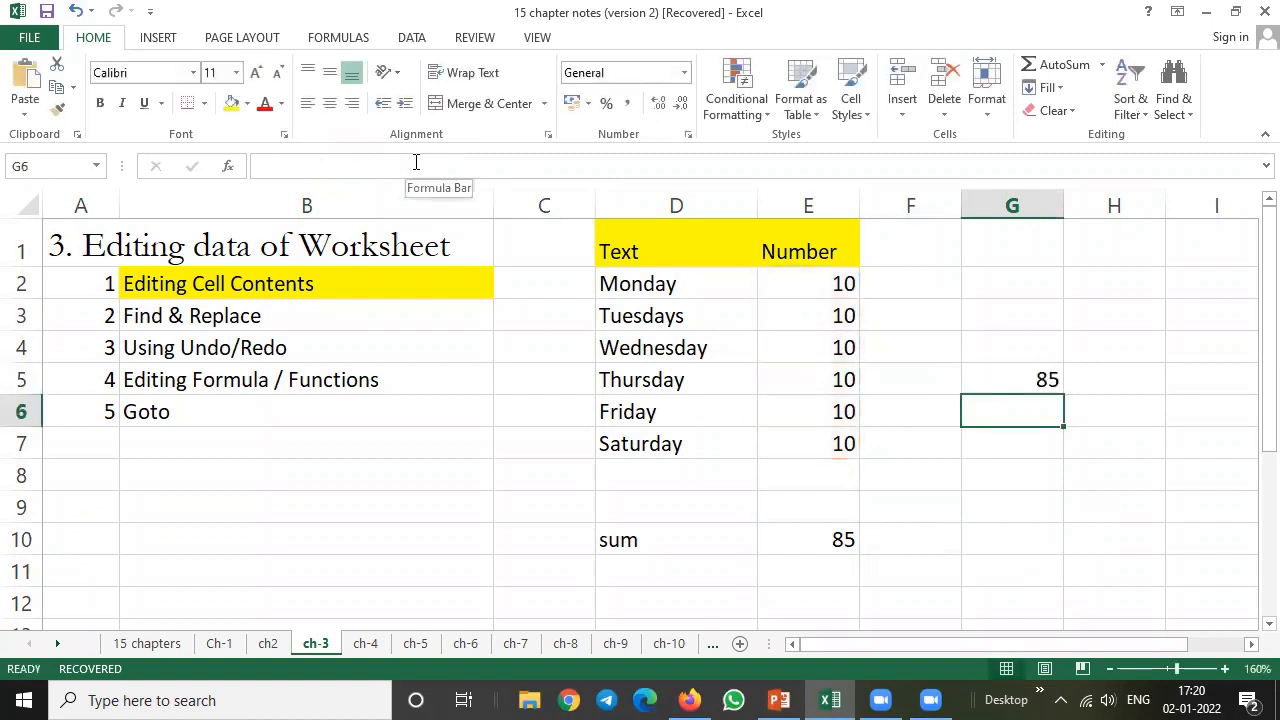
# Step: Jump to cell D10 with Go To and replace its label with Grand total
pyautogui.click(250, 386)
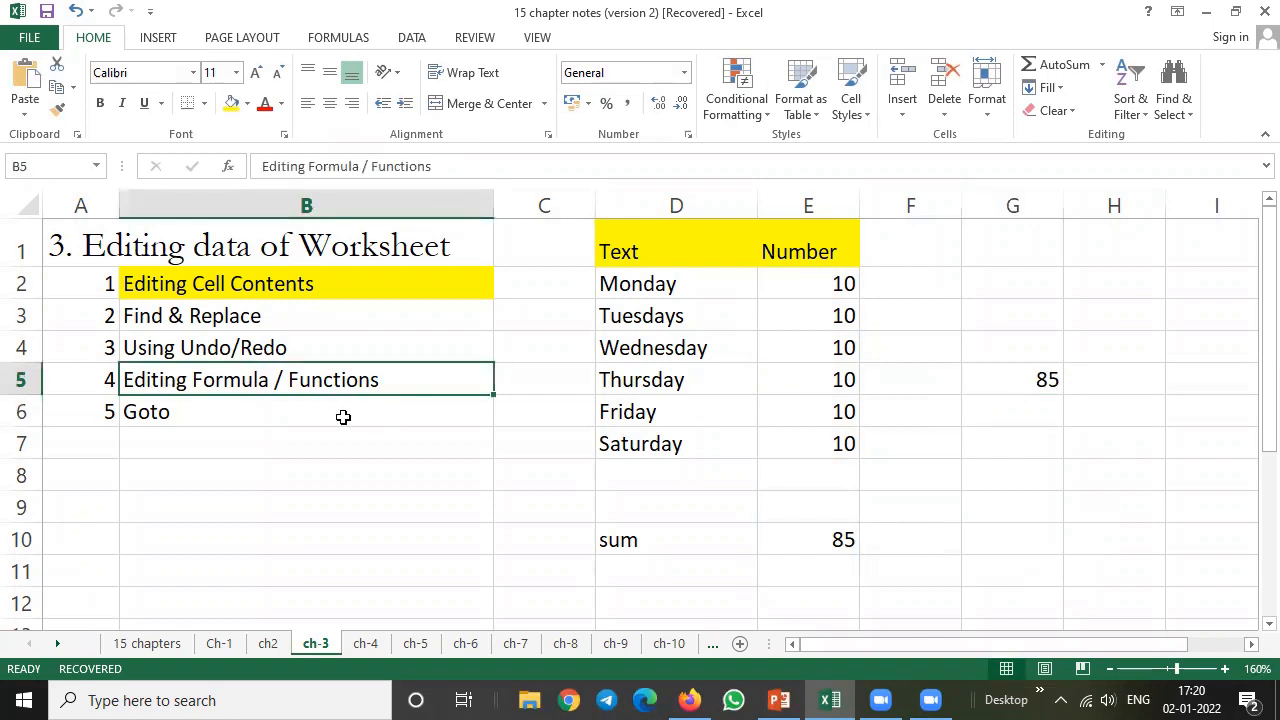
pyautogui.click(148, 417)
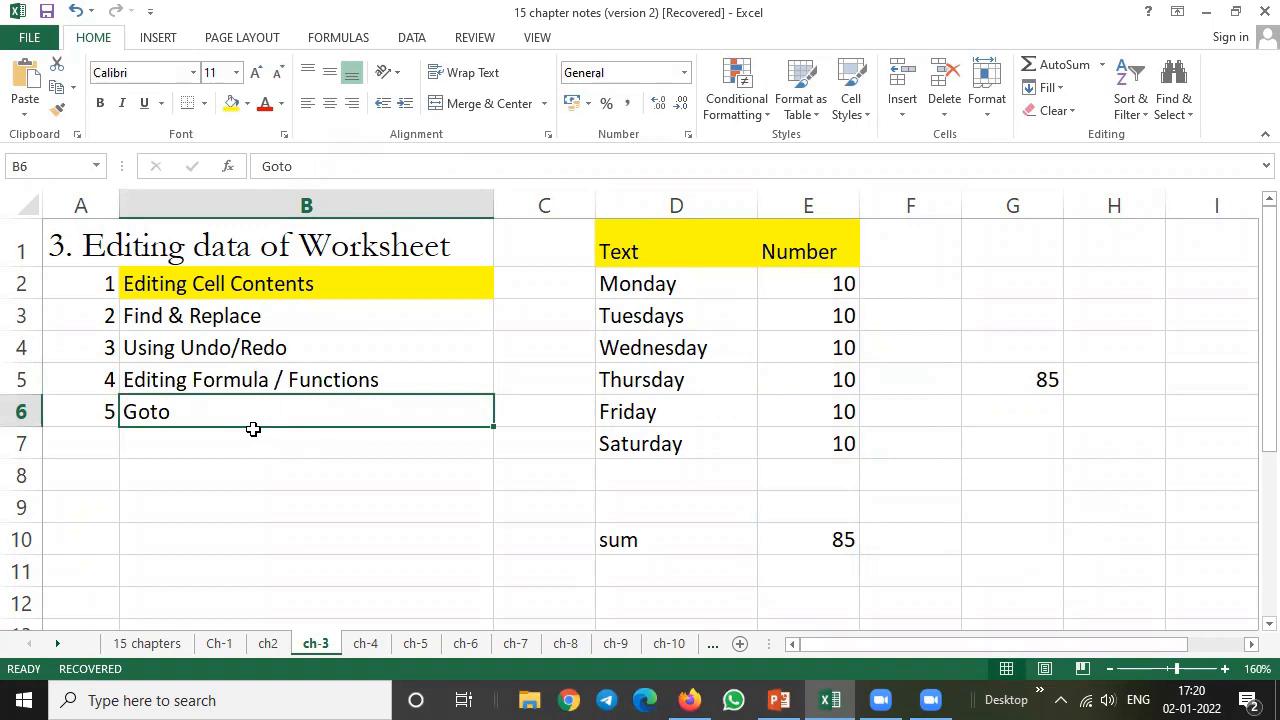
pyautogui.click(1174, 106)
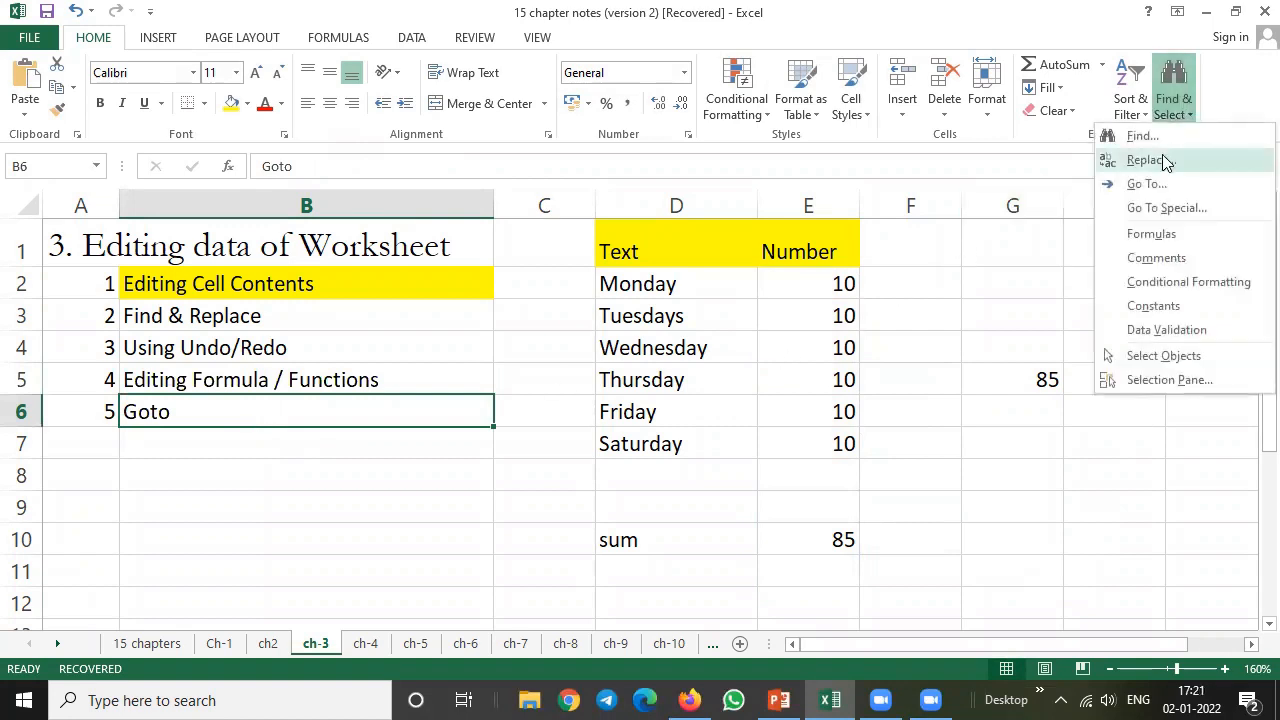
pyautogui.click(1140, 183)
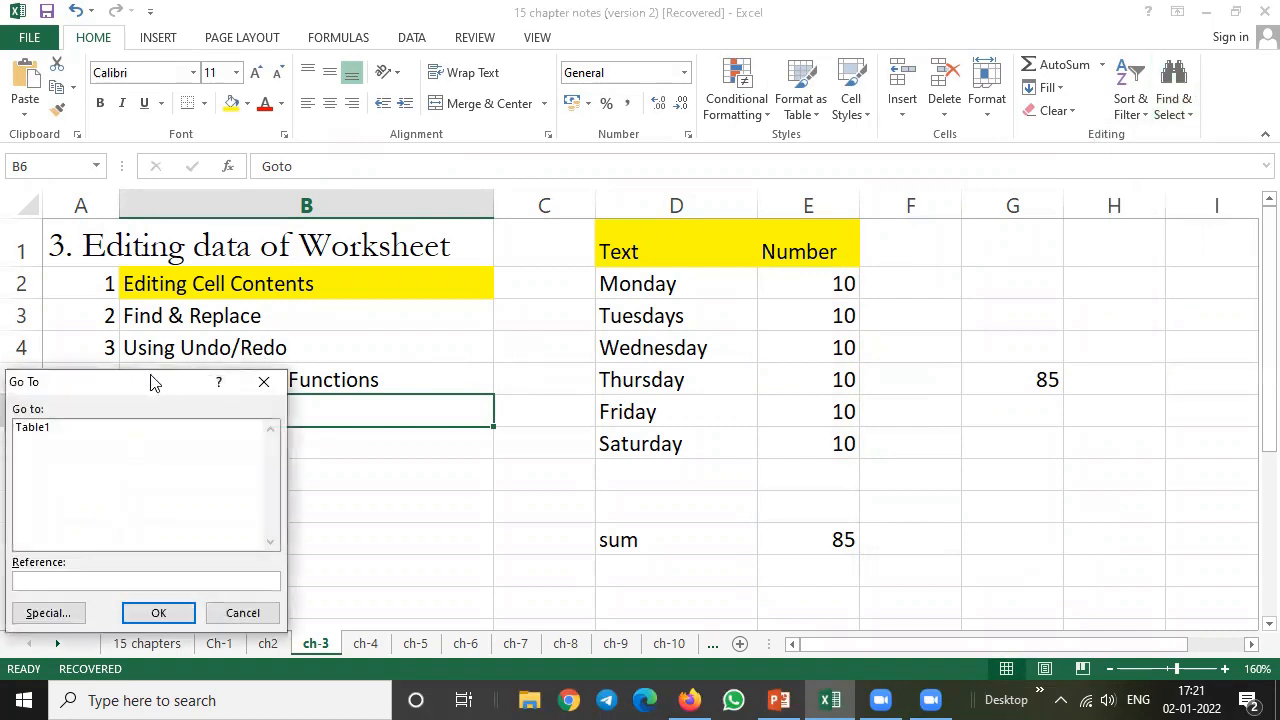
pyautogui.moveTo(140, 386); pyautogui.dragTo(286, 306)
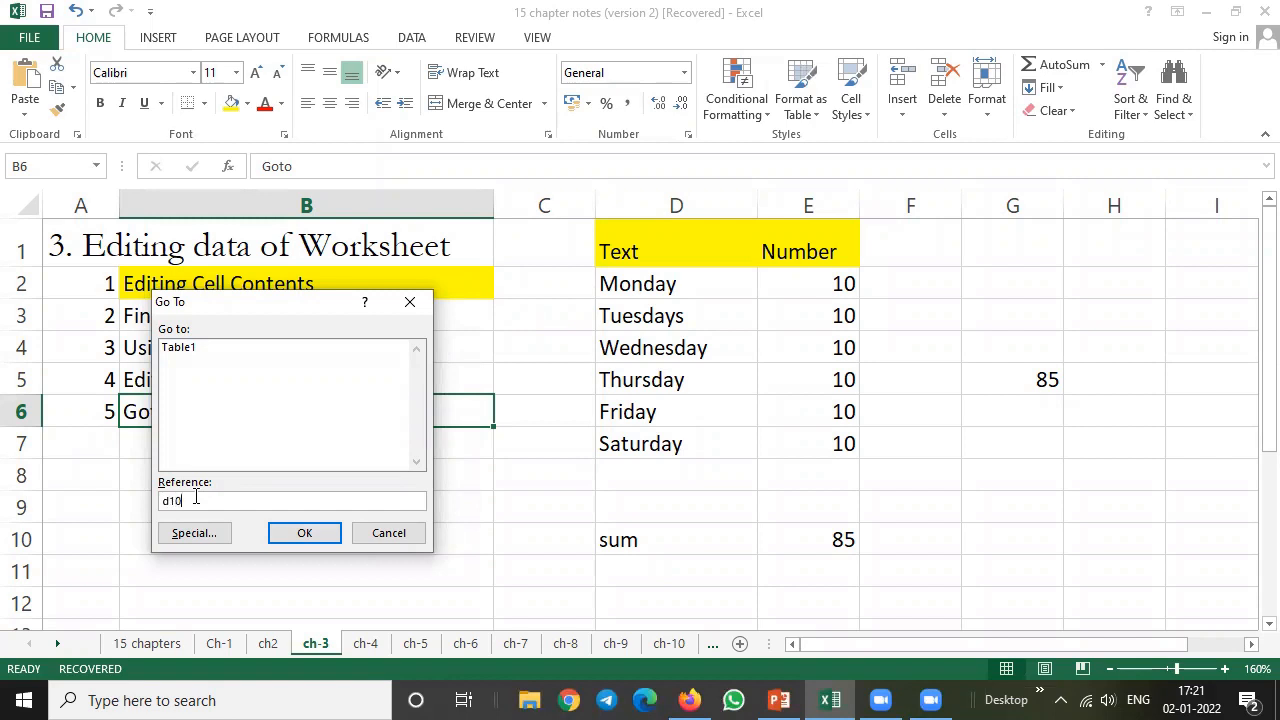
pyautogui.click(302, 532)
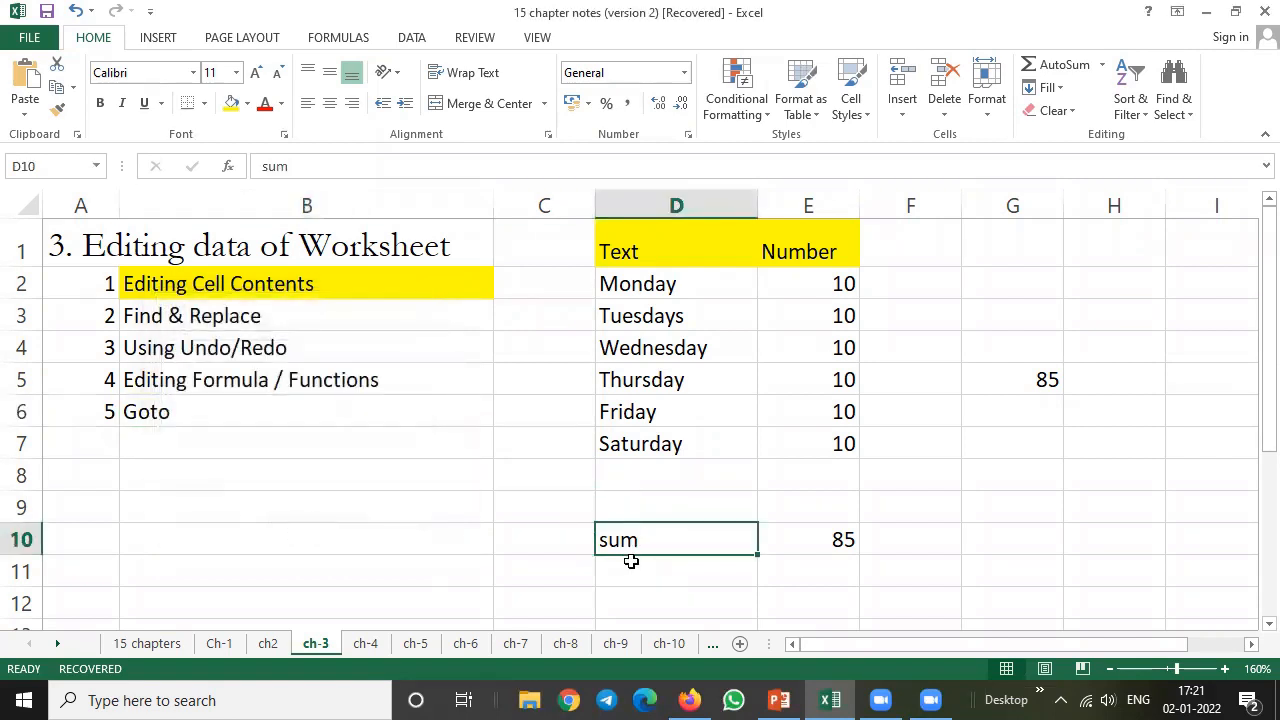
pyautogui.write('Grand total')
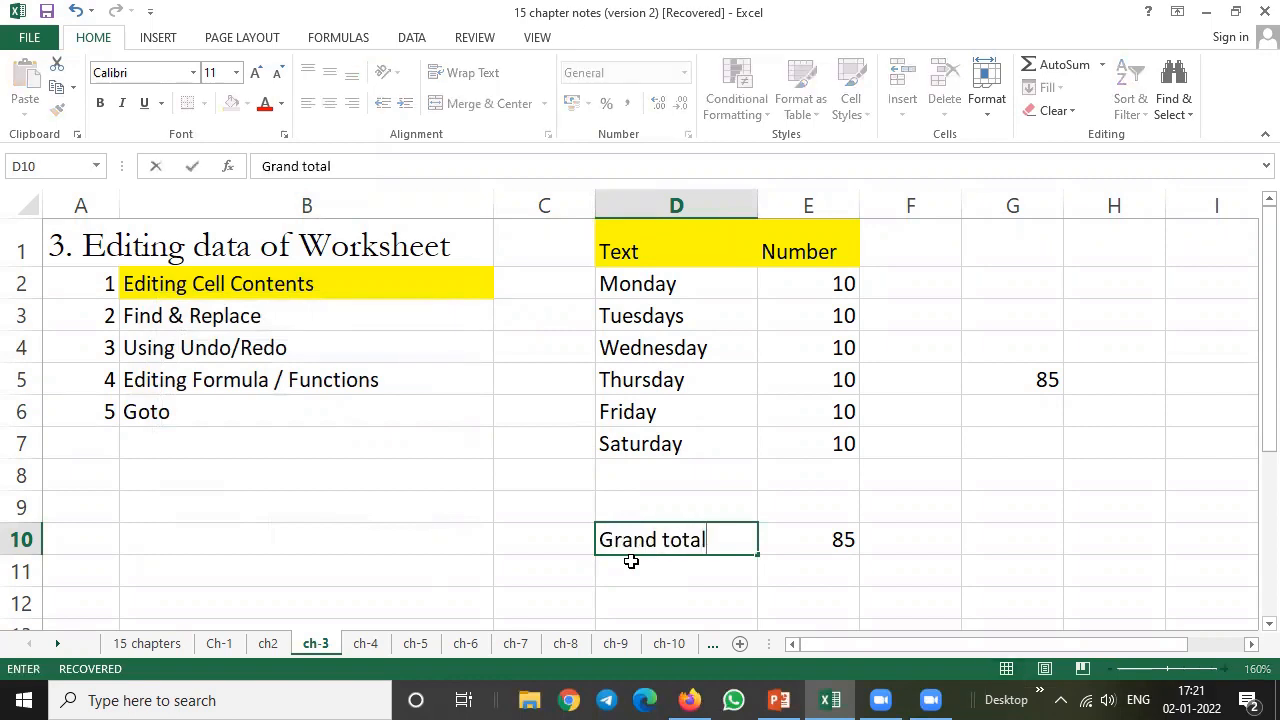
pyautogui.press('Return')
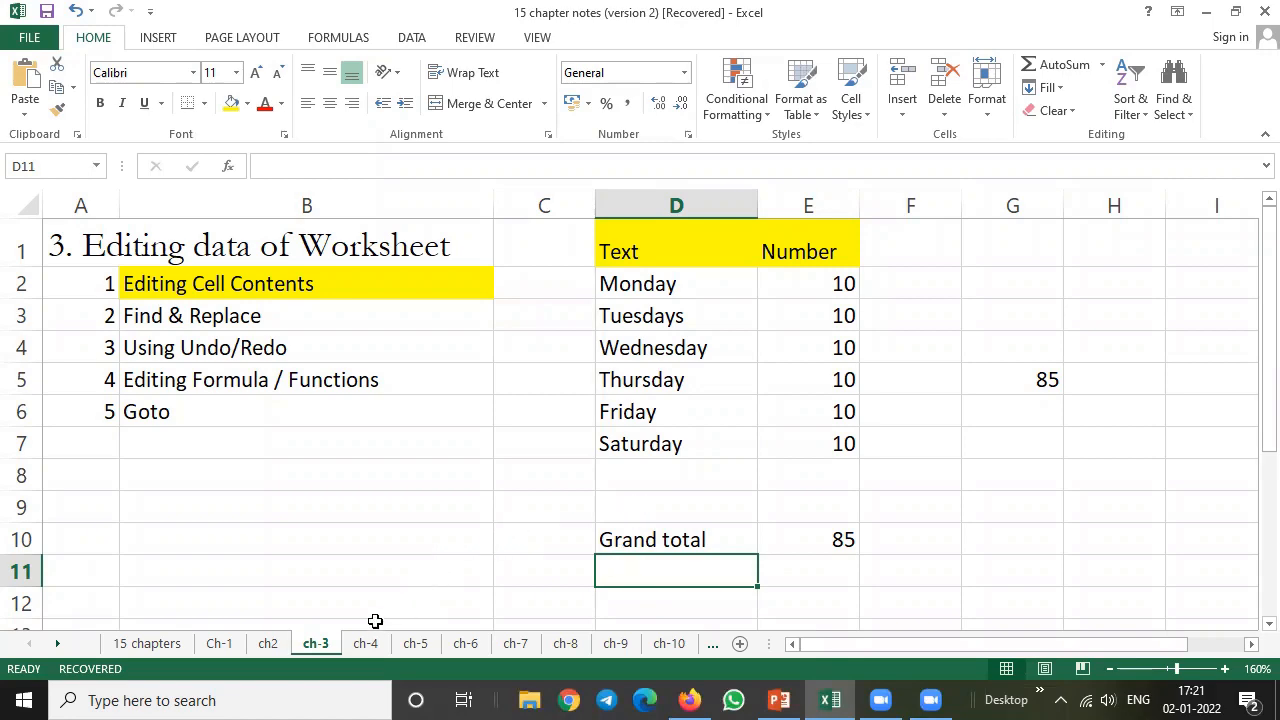
# Step: Check topic 4 in the 15 chapters list, go to the ch-4 sheet and widen column A slightly
pyautogui.click(176, 640)
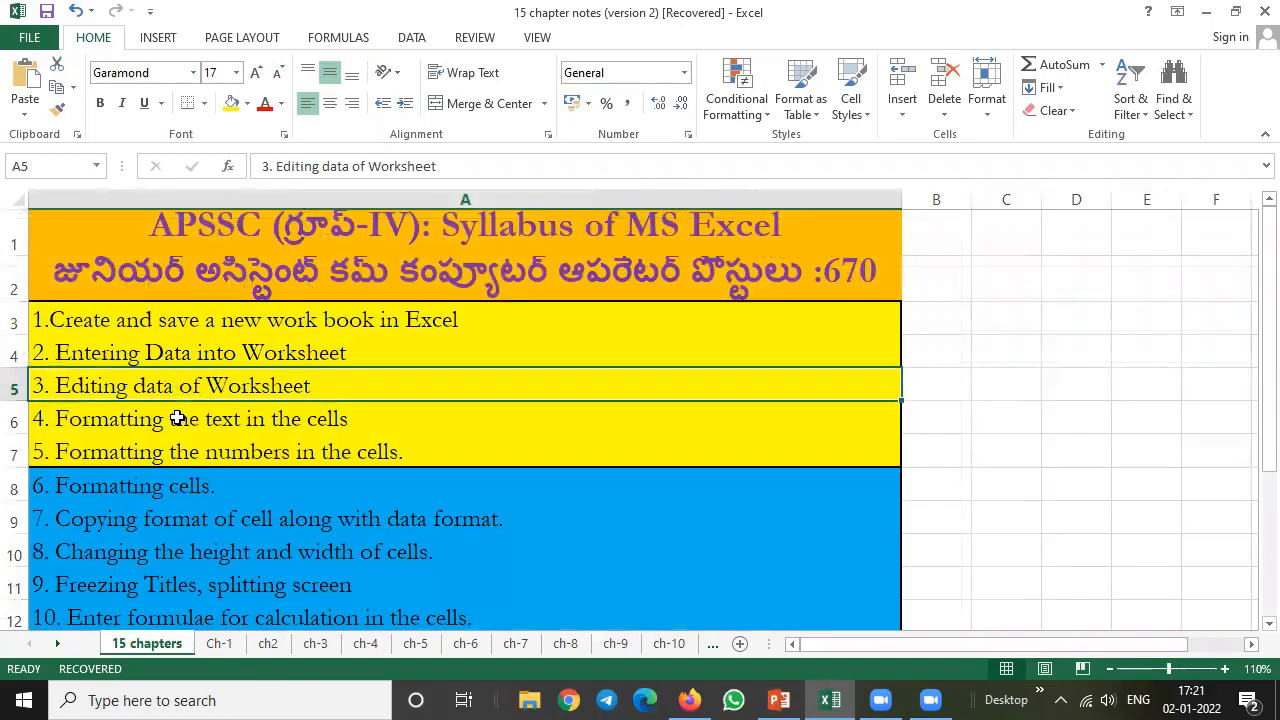
pyautogui.click(177, 418)
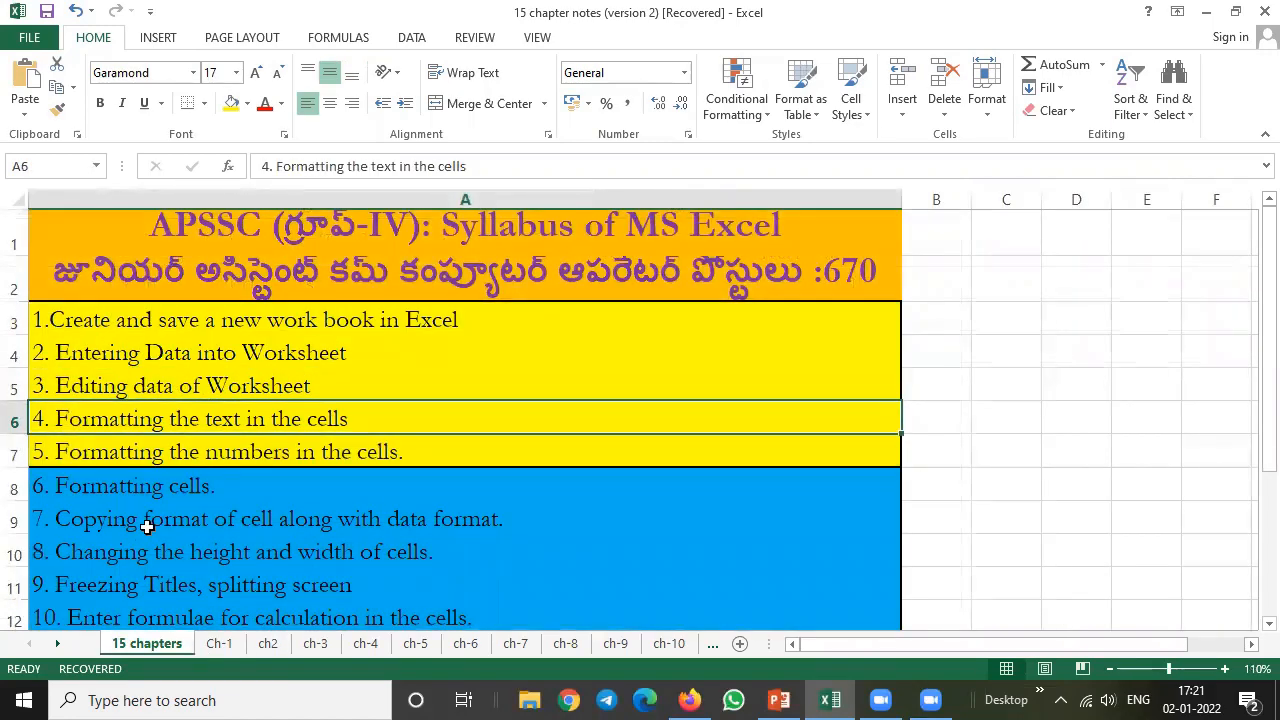
pyautogui.click(366, 643)
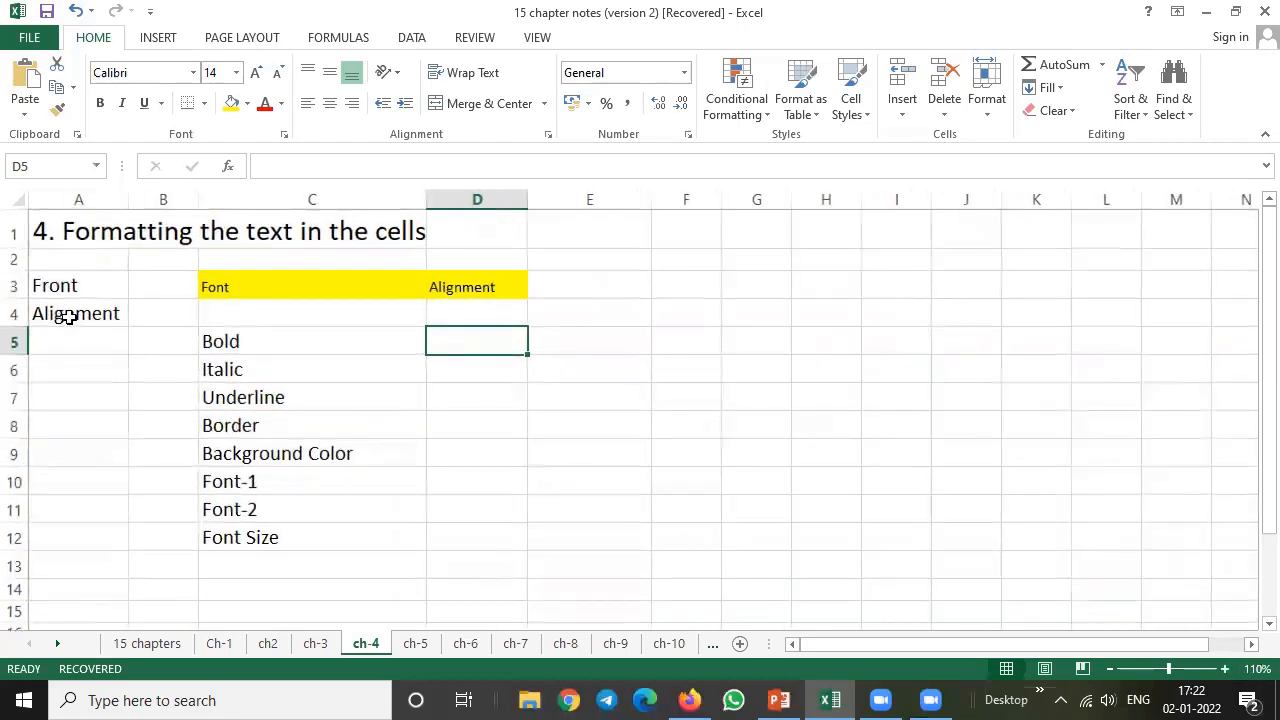
pyautogui.click(72, 284)
pyautogui.moveTo(131, 203); pyautogui.dragTo(151, 206)
# Step: Apply bold to the text in C5, toggling it off and on again to demonstrate the effect
pyautogui.click(254, 342)
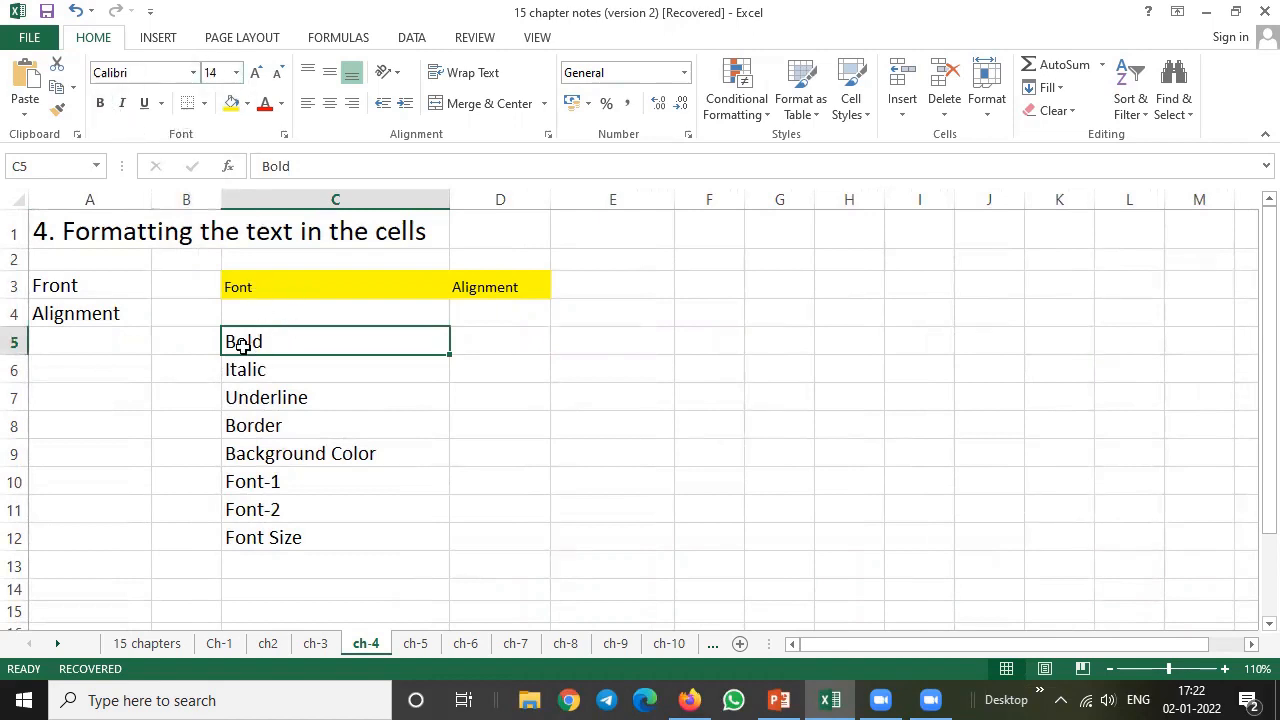
pyautogui.click(98, 103)
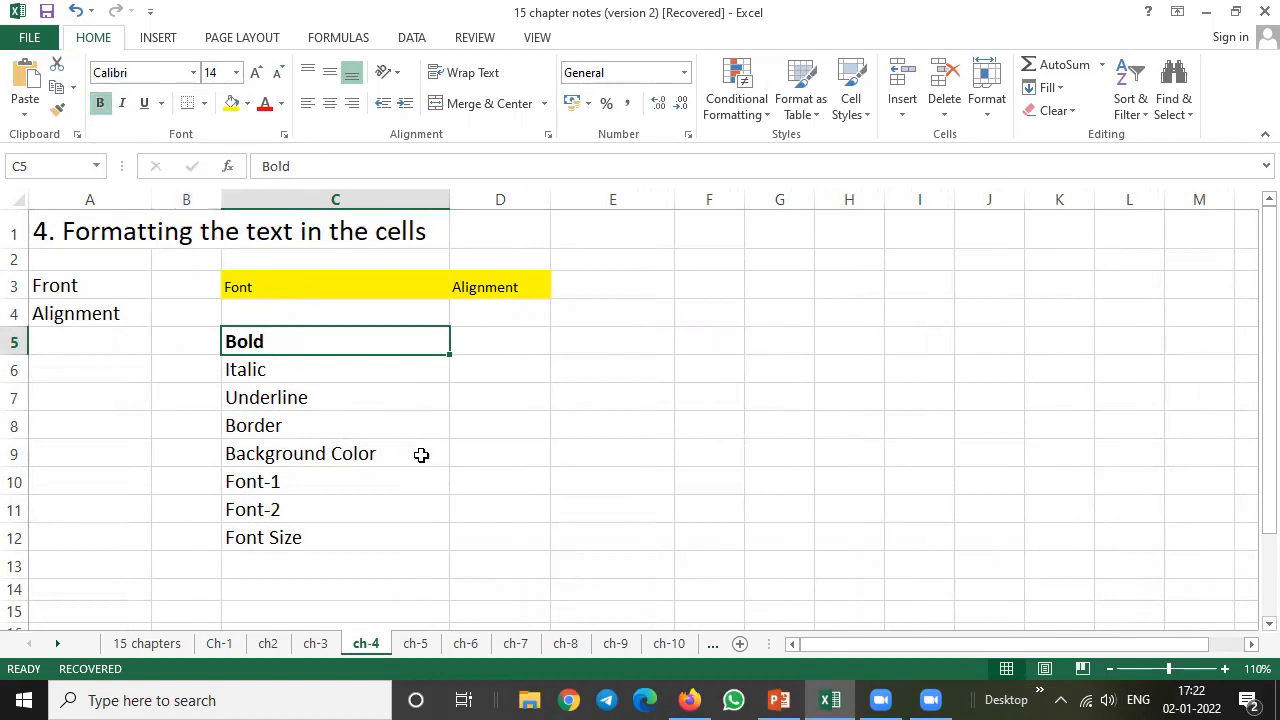
pyautogui.click(97, 104)
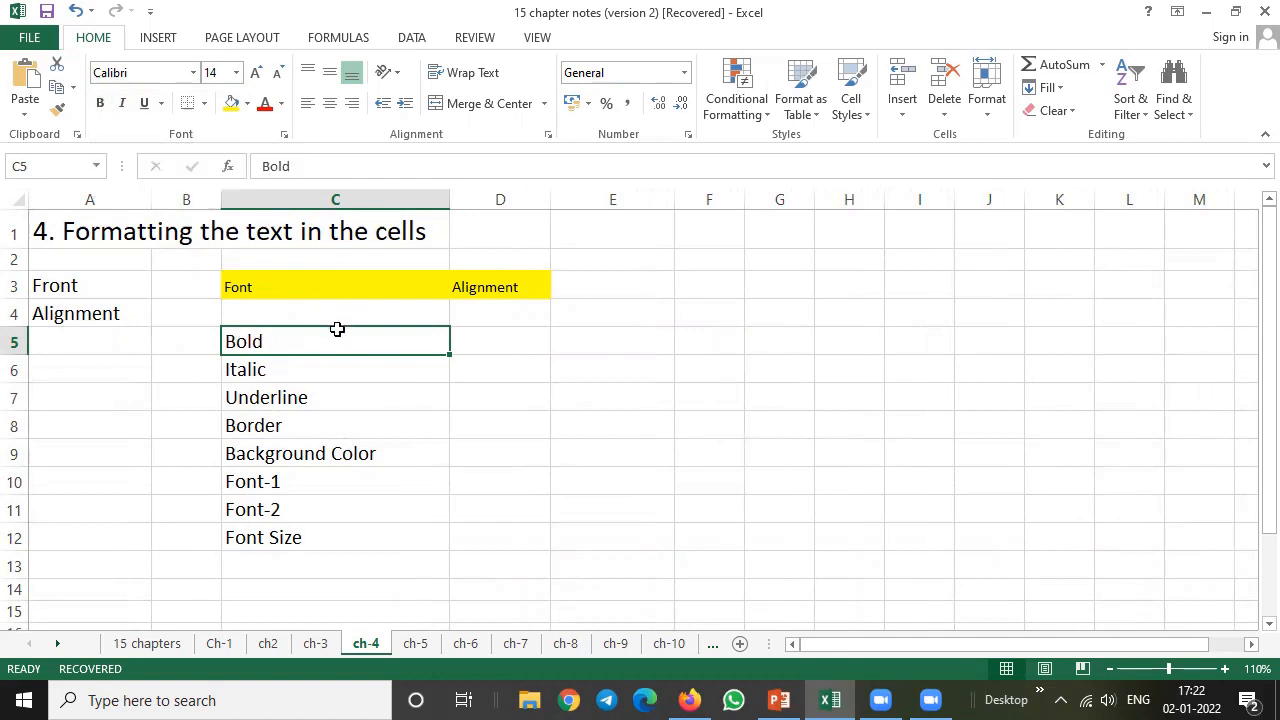
pyautogui.click(101, 104)
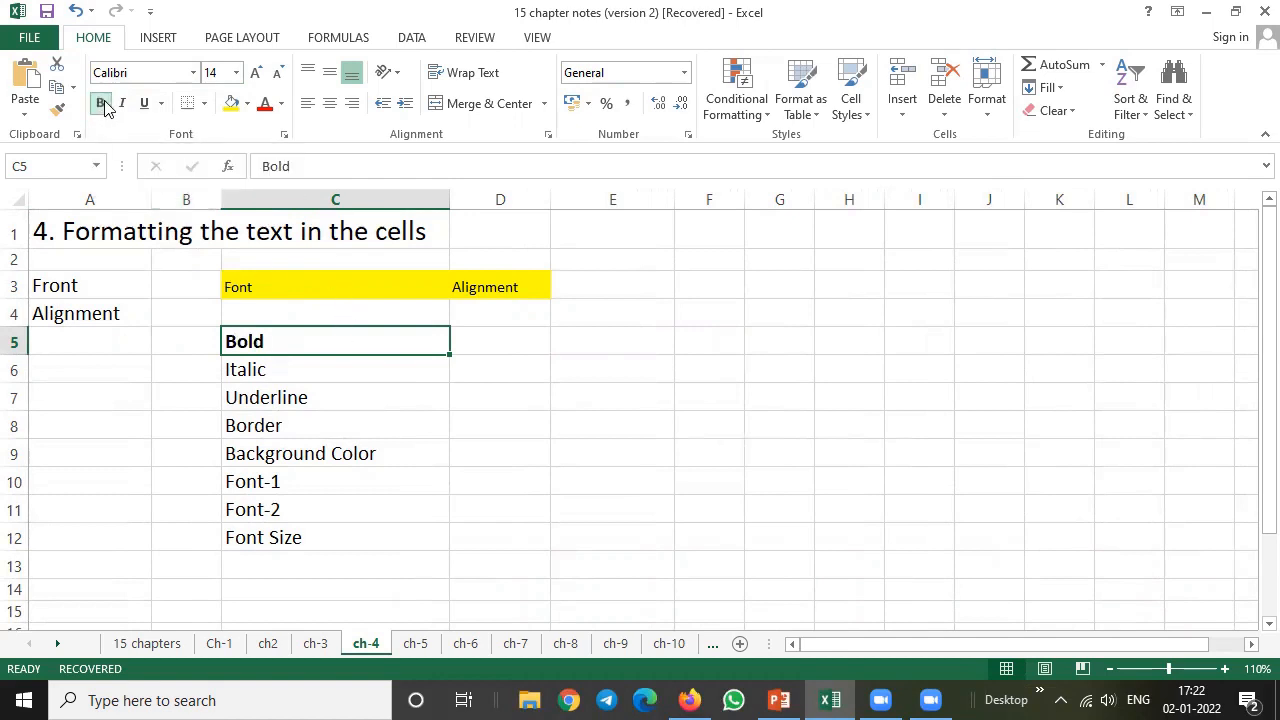
# Step: Italicize the Italic text in C6 and underline the Underline text in C7
pyautogui.click(281, 369)
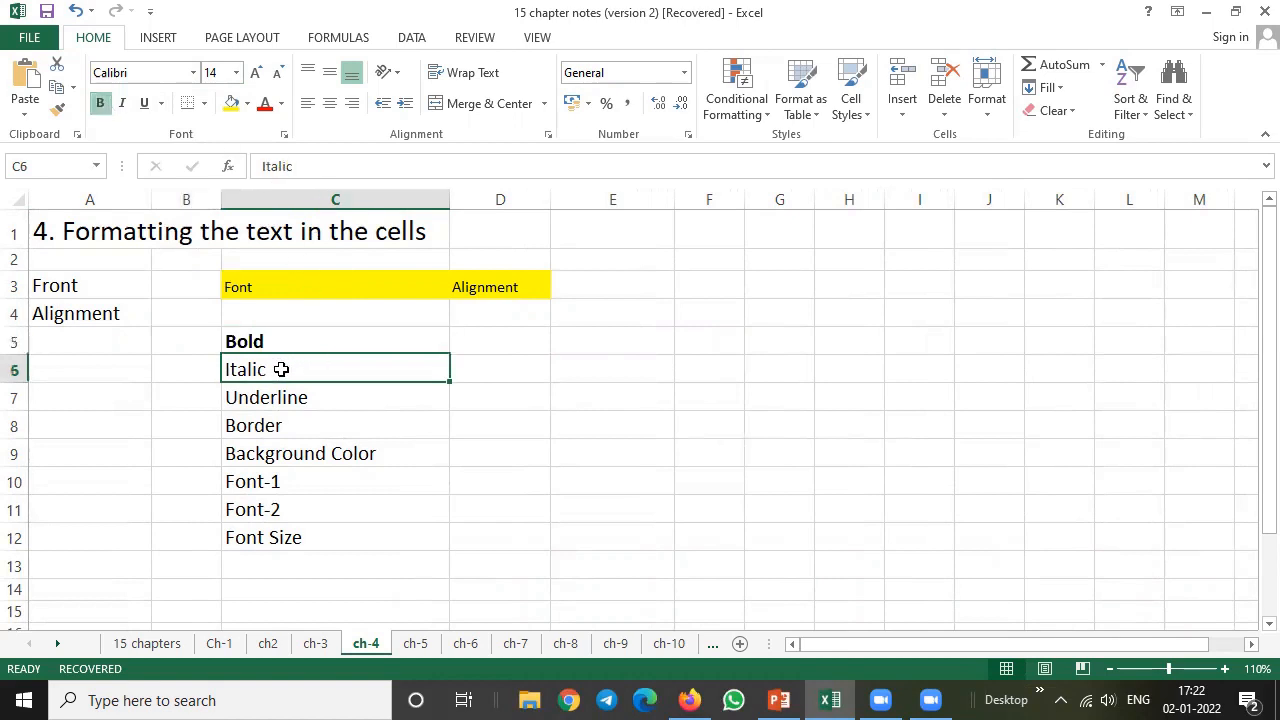
pyautogui.click(123, 105)
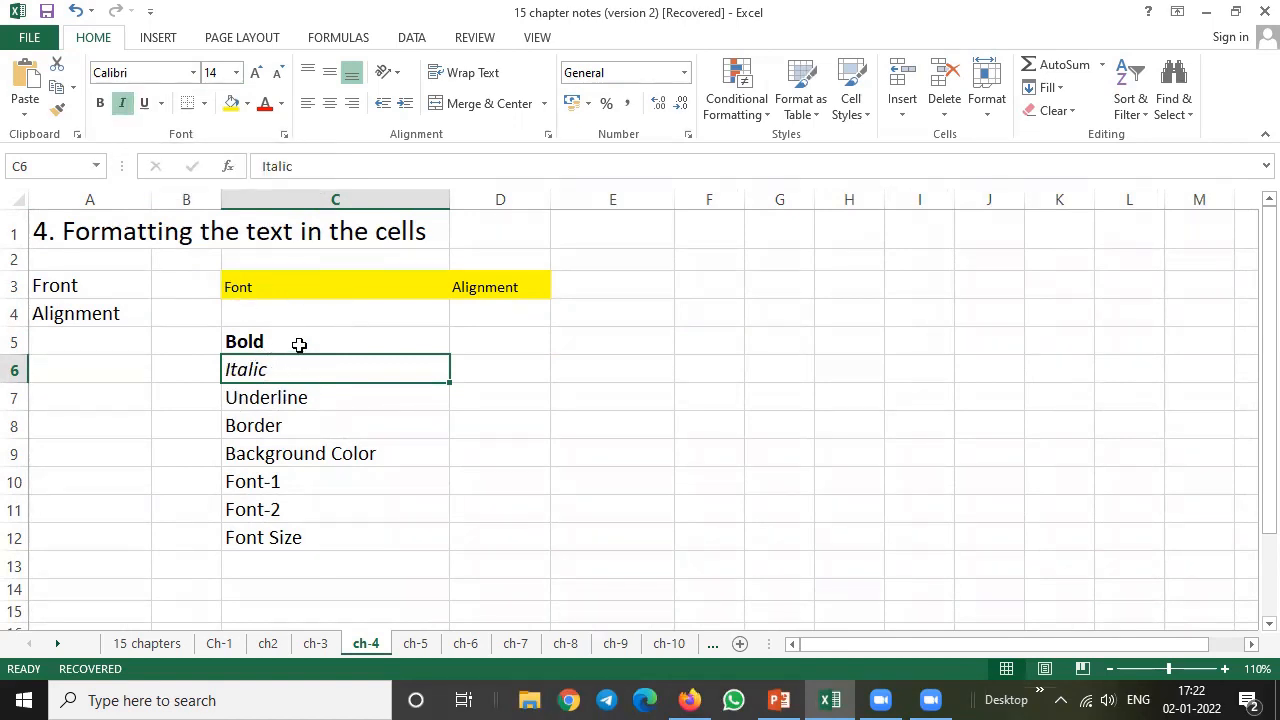
pyautogui.click(303, 398)
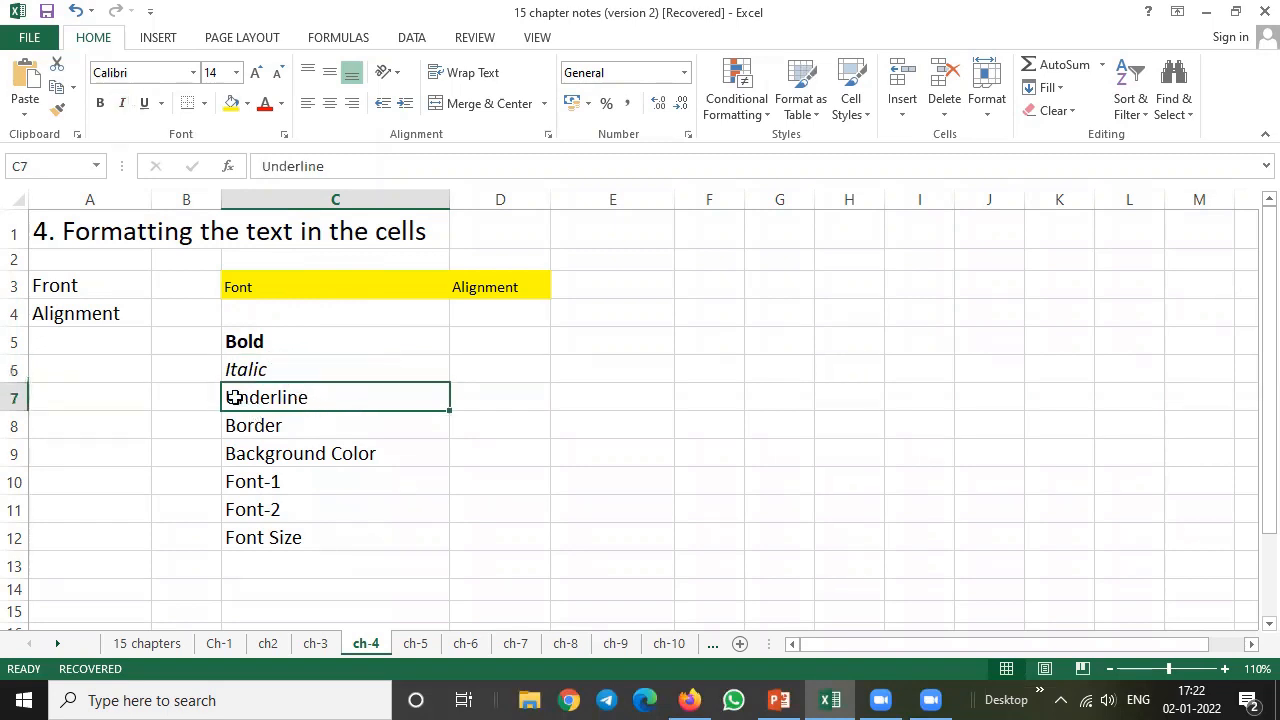
pyautogui.click(143, 104)
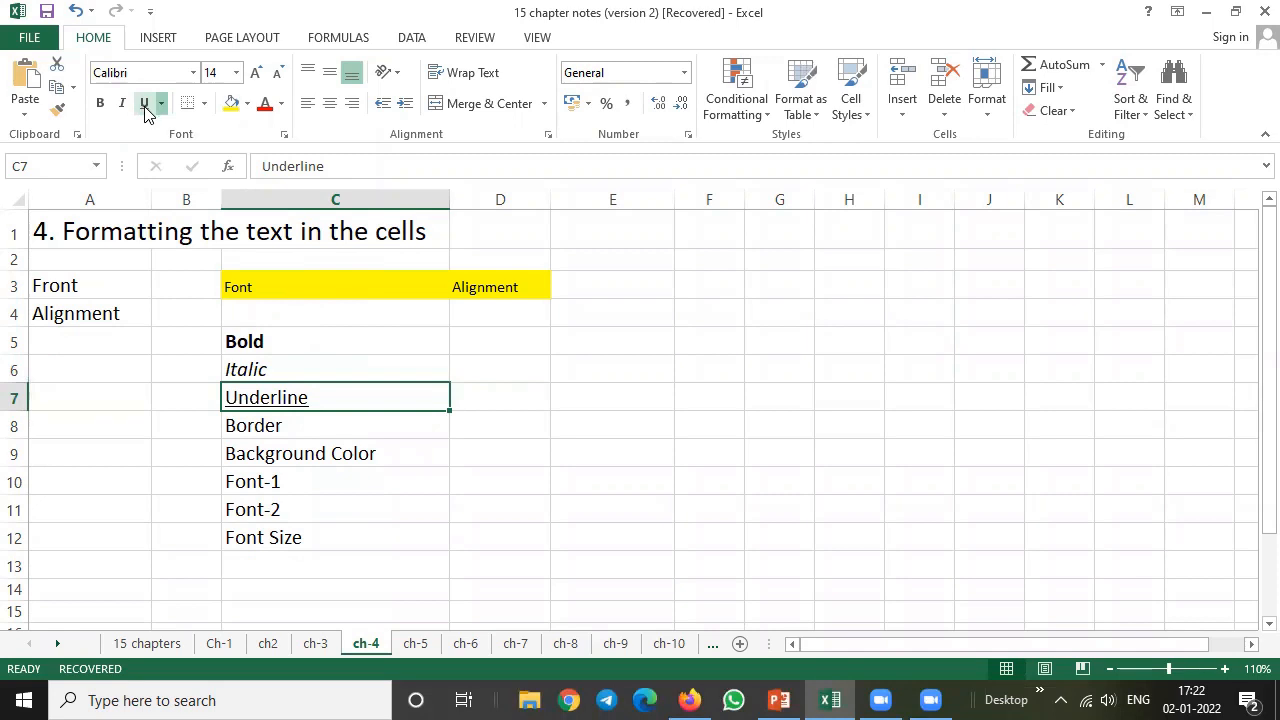
pyautogui.click(261, 338)
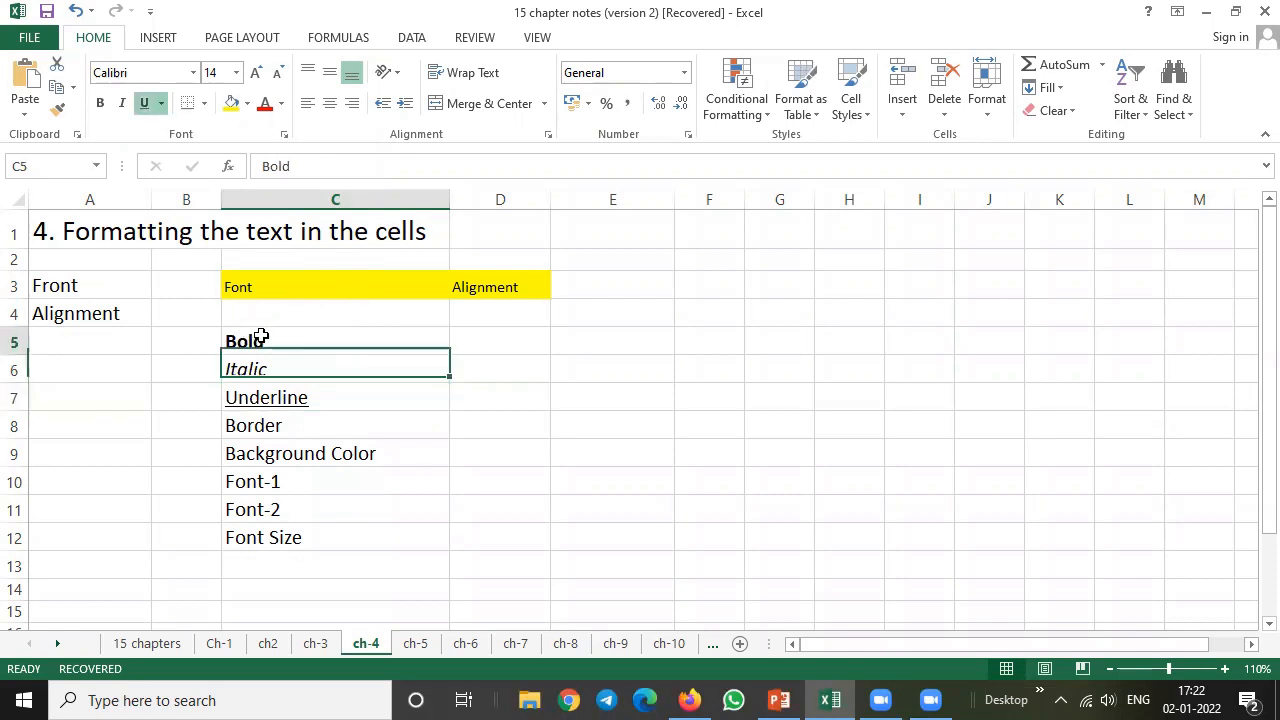
# Step: Apply a Thick Box Border around the Border cell C8
pyautogui.click(259, 424)
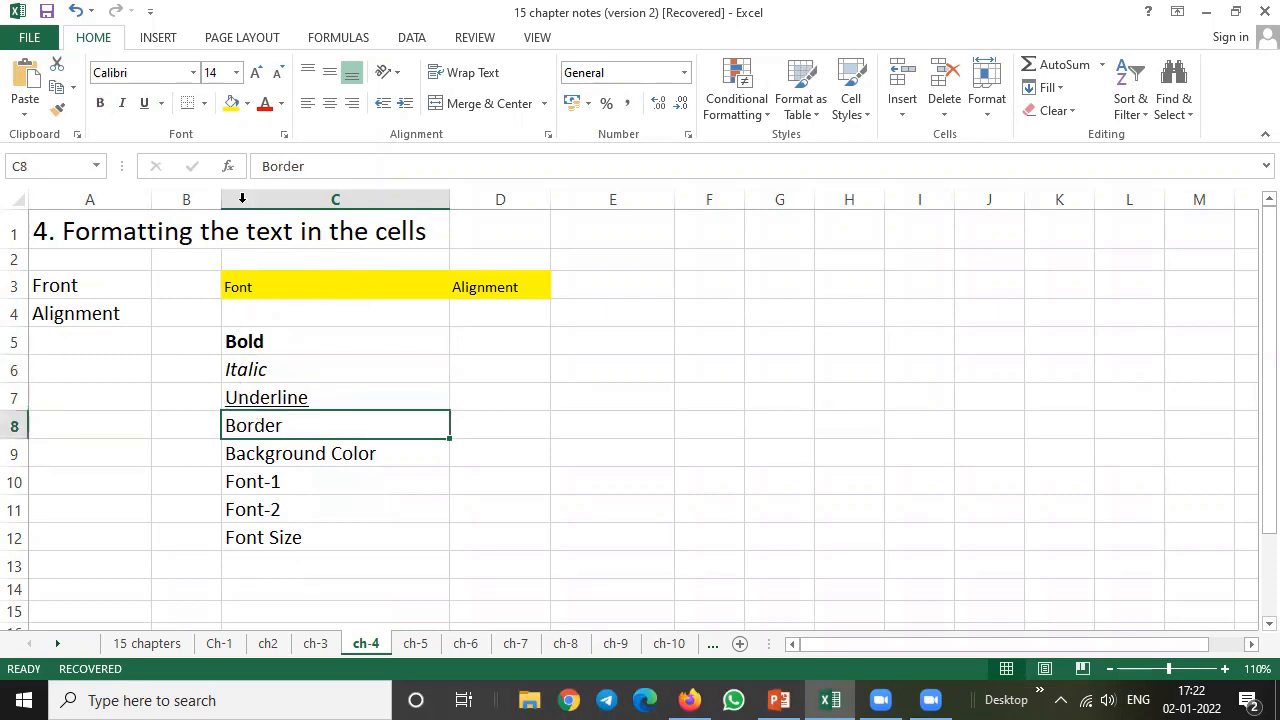
pyautogui.click(204, 103)
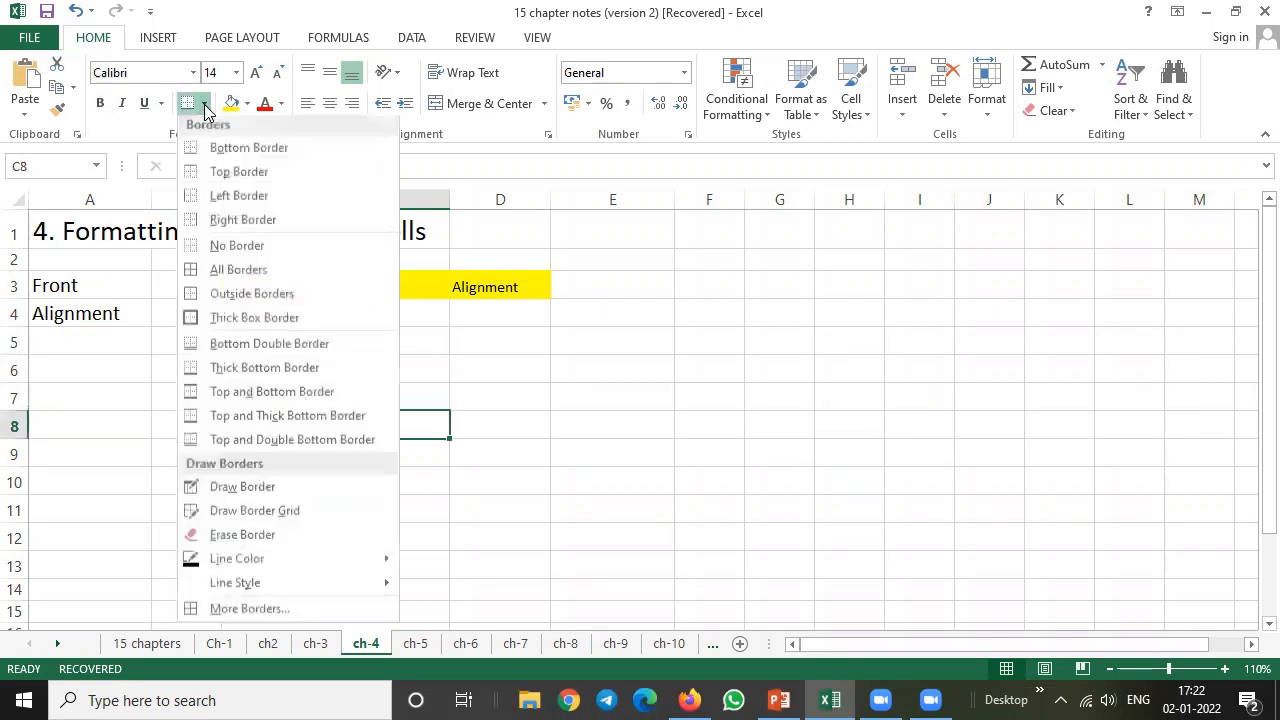
pyautogui.click(216, 322)
pyautogui.click(476, 404)
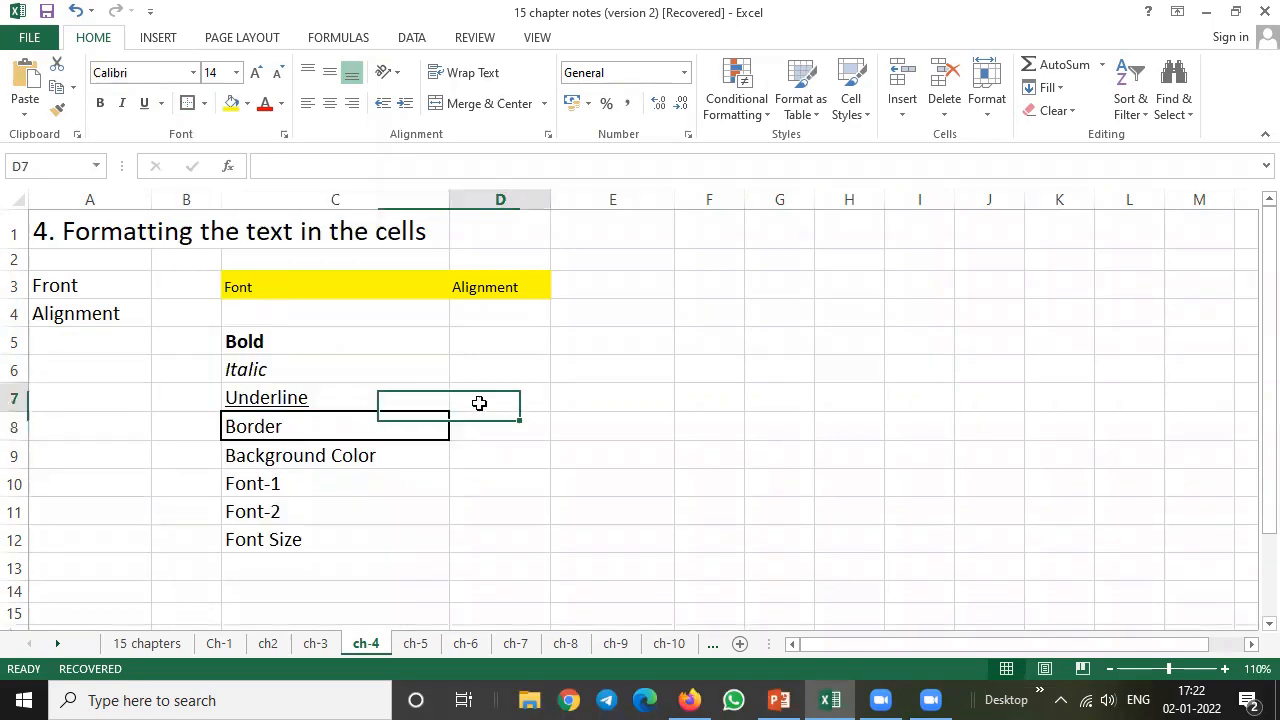
# Step: Try All Borders on the range B5:D12 and undo it
pyautogui.moveTo(193, 333); pyautogui.dragTo(483, 531)
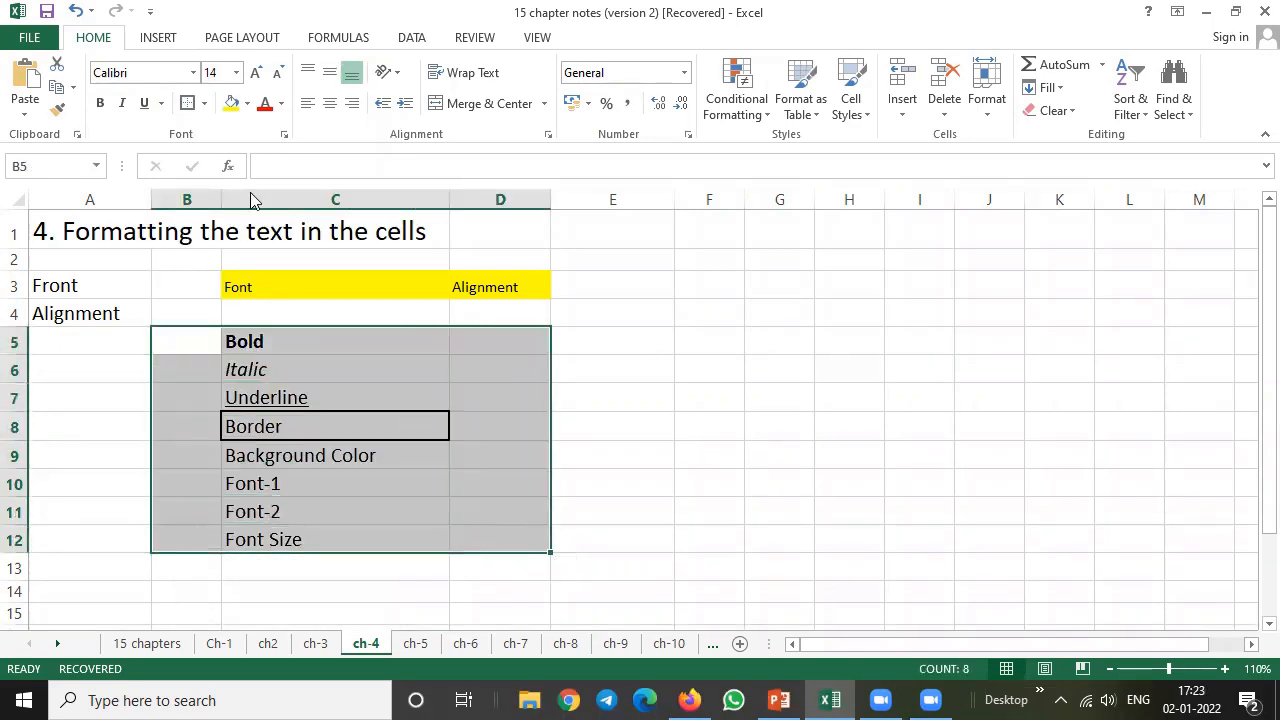
pyautogui.click(204, 103)
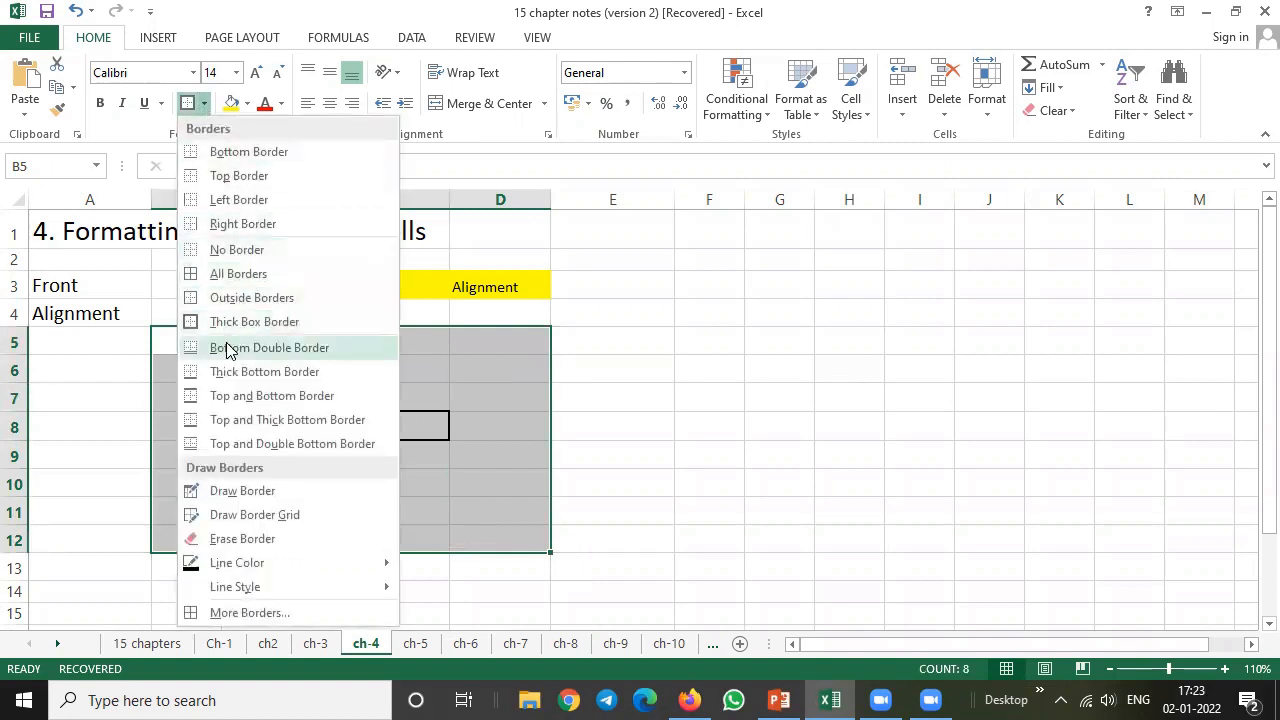
pyautogui.click(226, 274)
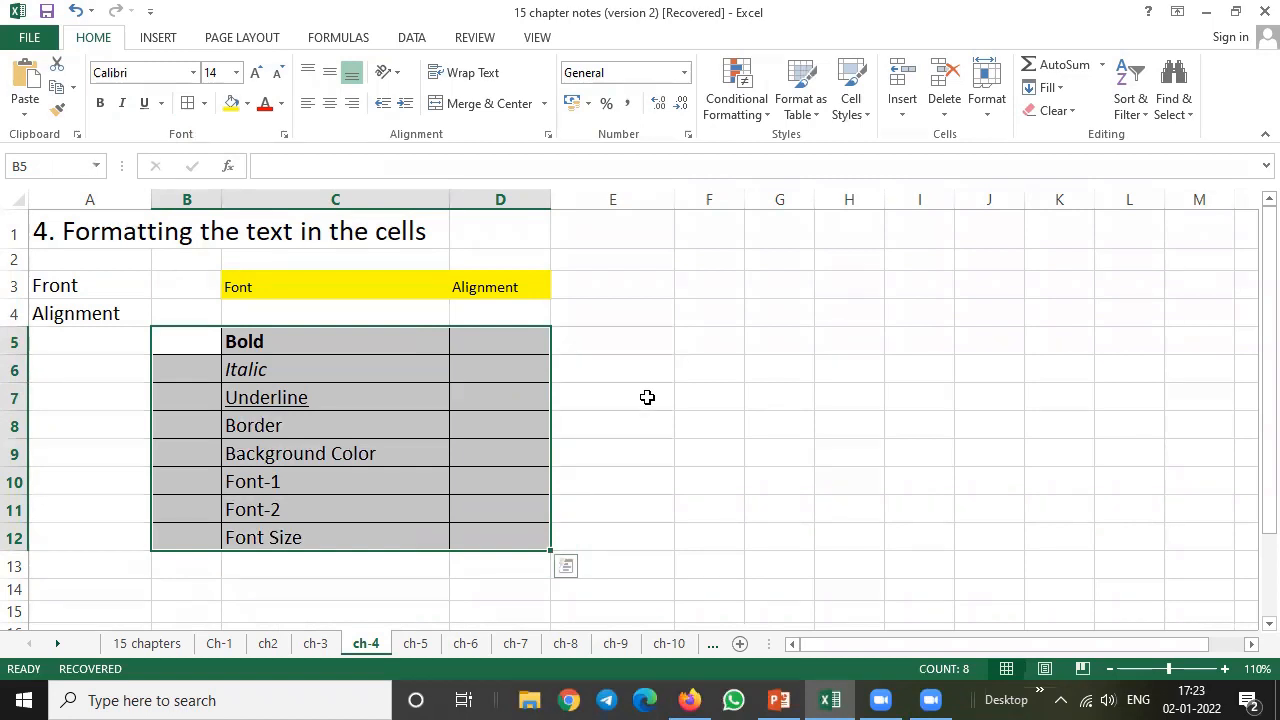
pyautogui.hotkey('ctrl', 'z')
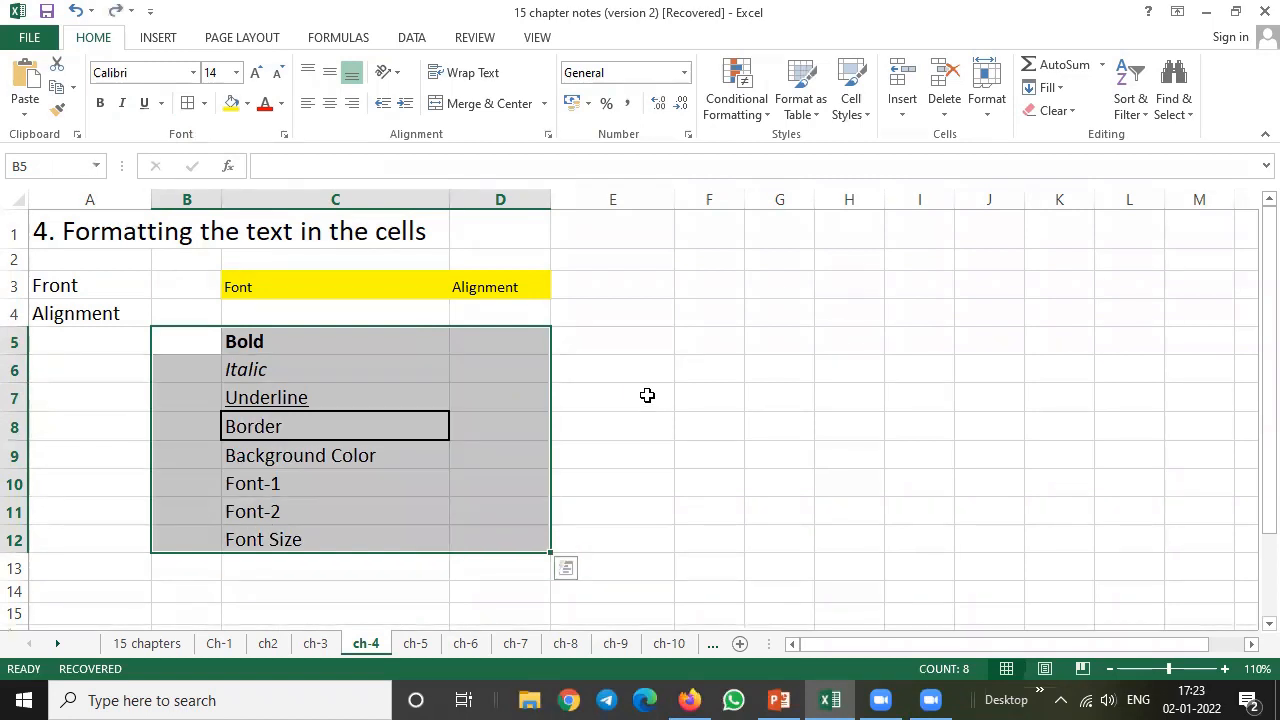
pyautogui.click(630, 398)
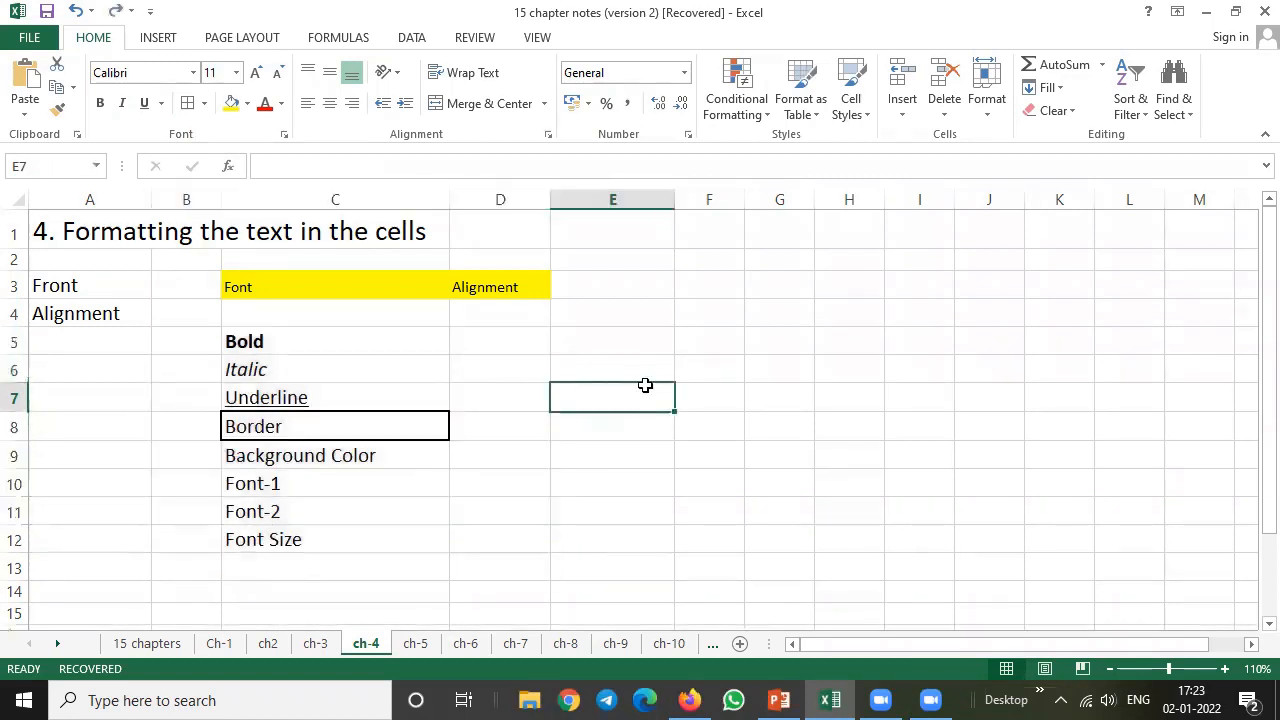
# Step: Fill the Background Color cell C9 with light blue and set its font color to yellow
pyautogui.click(312, 455)
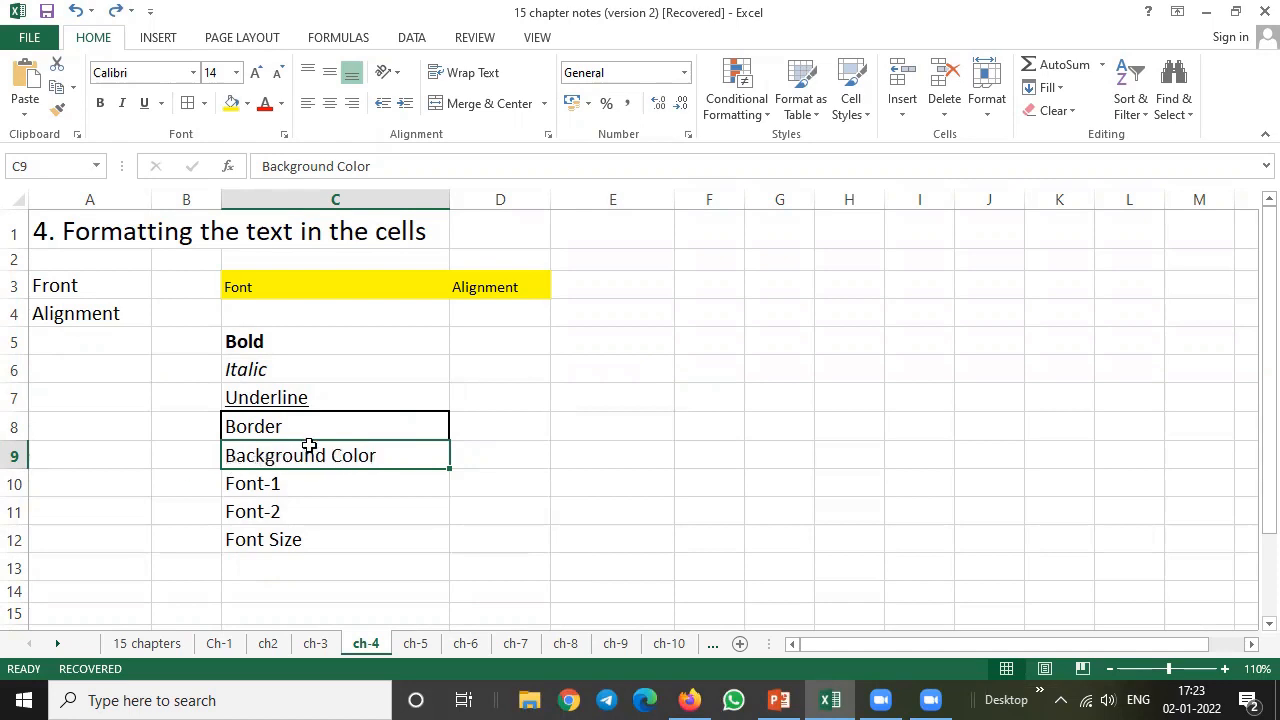
pyautogui.click(248, 104)
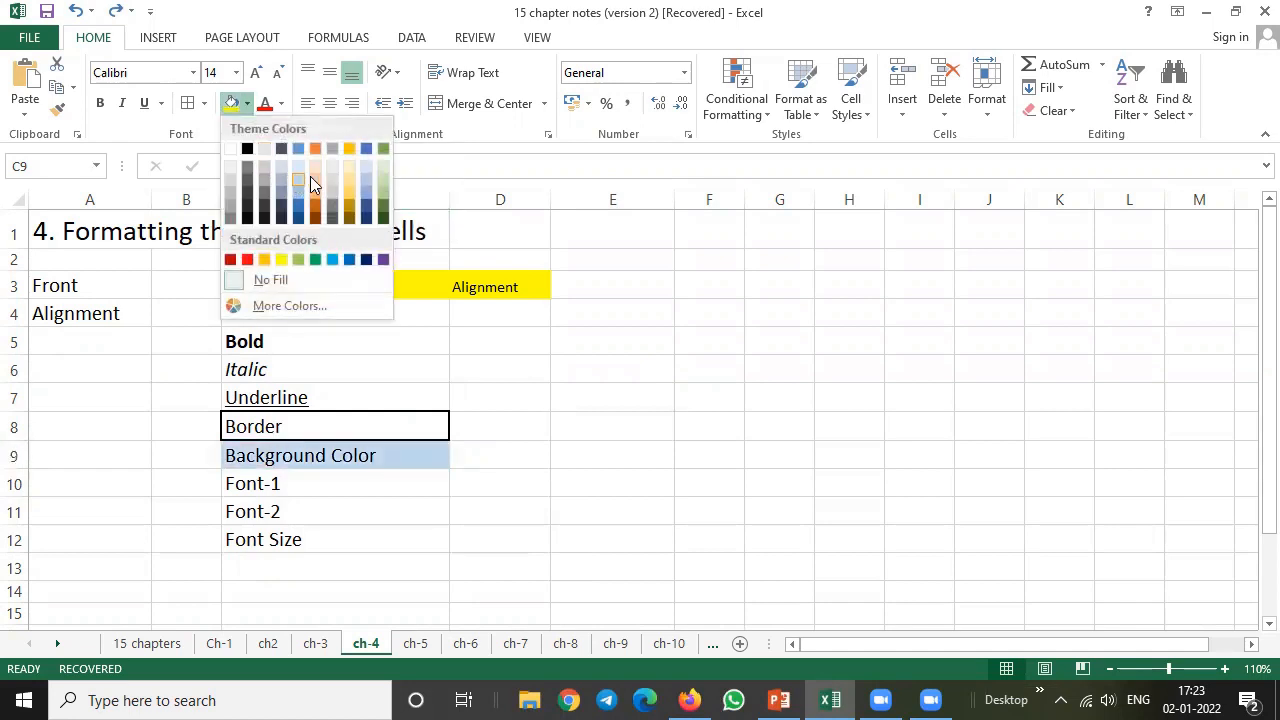
pyautogui.click(368, 180)
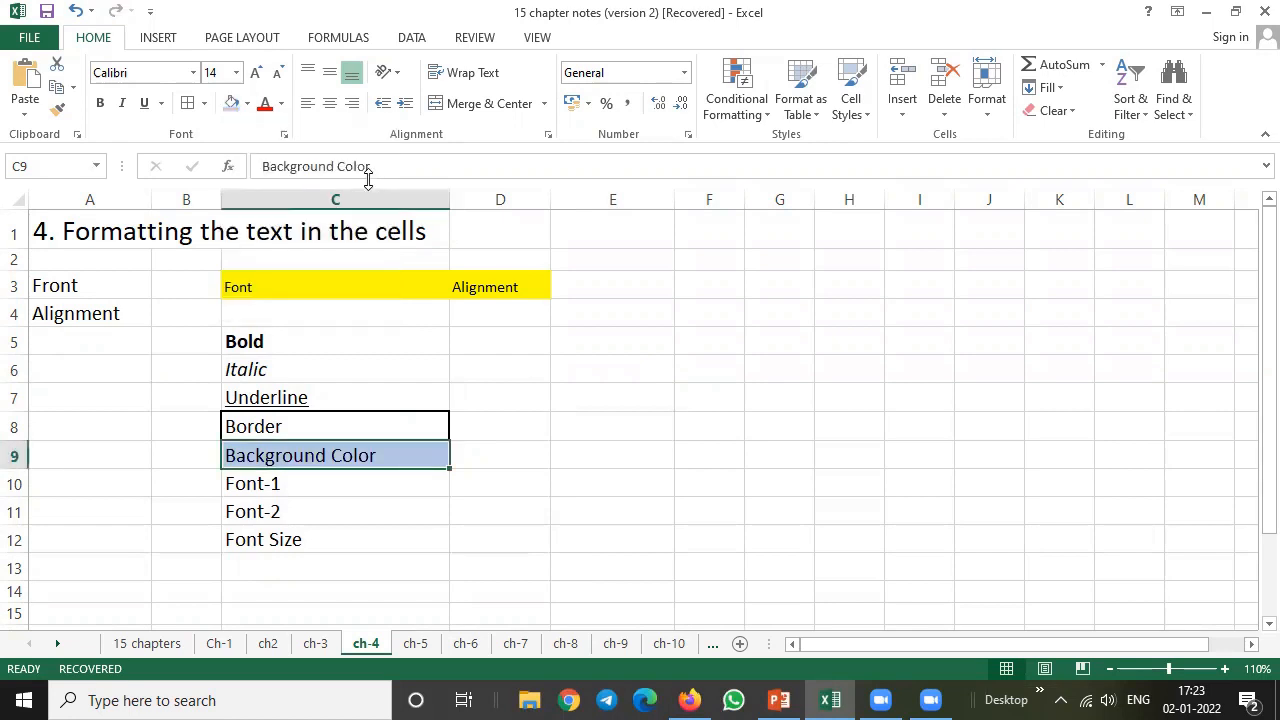
pyautogui.click(281, 104)
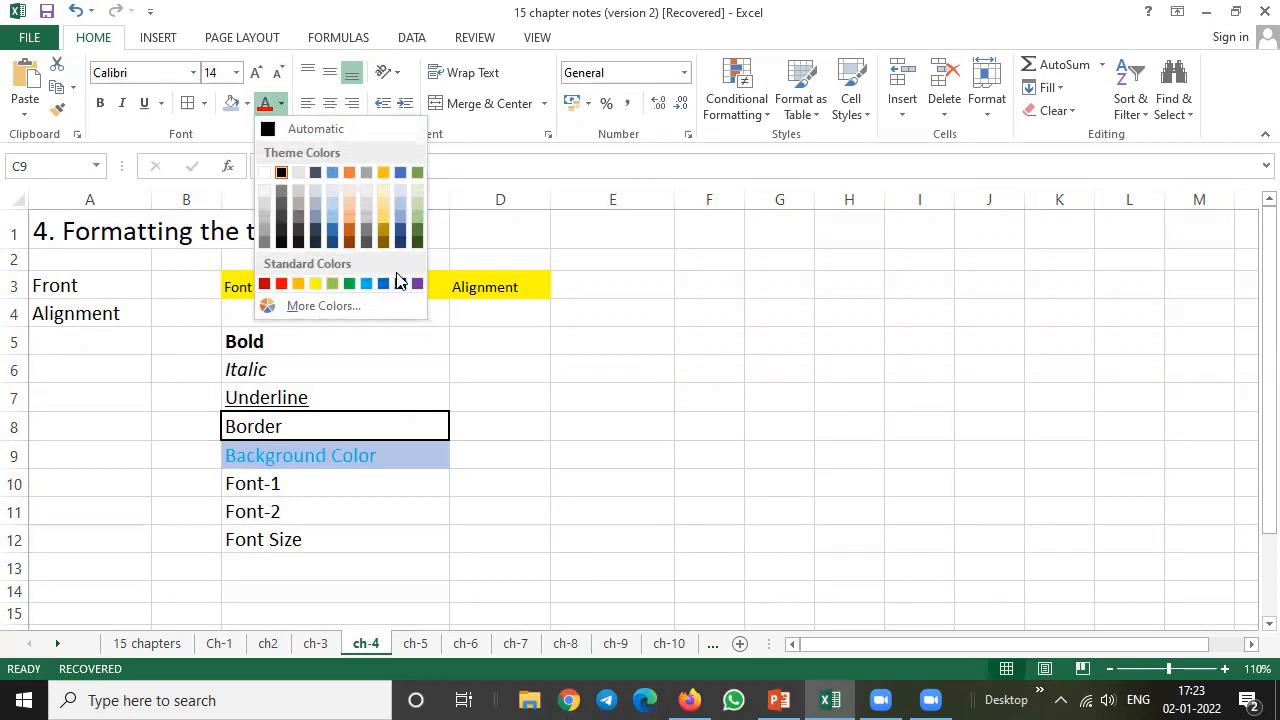
pyautogui.click(316, 284)
pyautogui.click(634, 488)
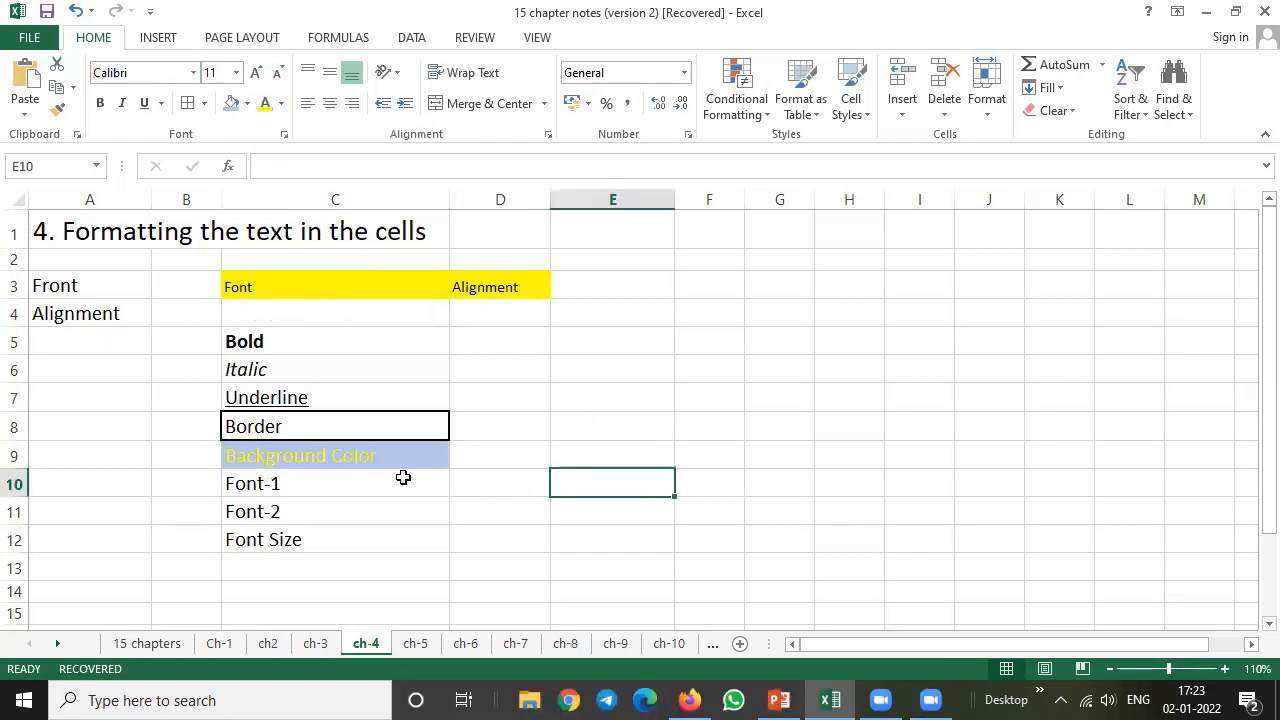
pyautogui.click(391, 452)
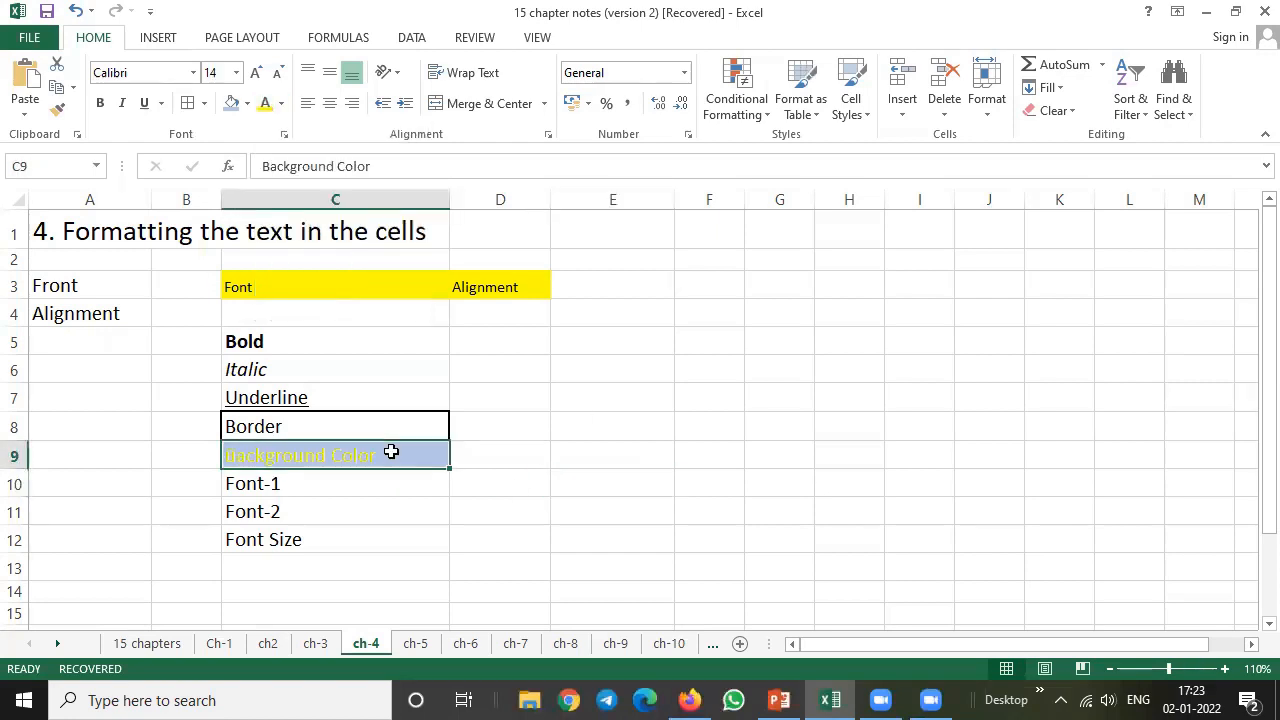
# Step: Change the font of the Font-1 cell C10 to Bahnschrift and then to Arial Black
pyautogui.click(329, 489)
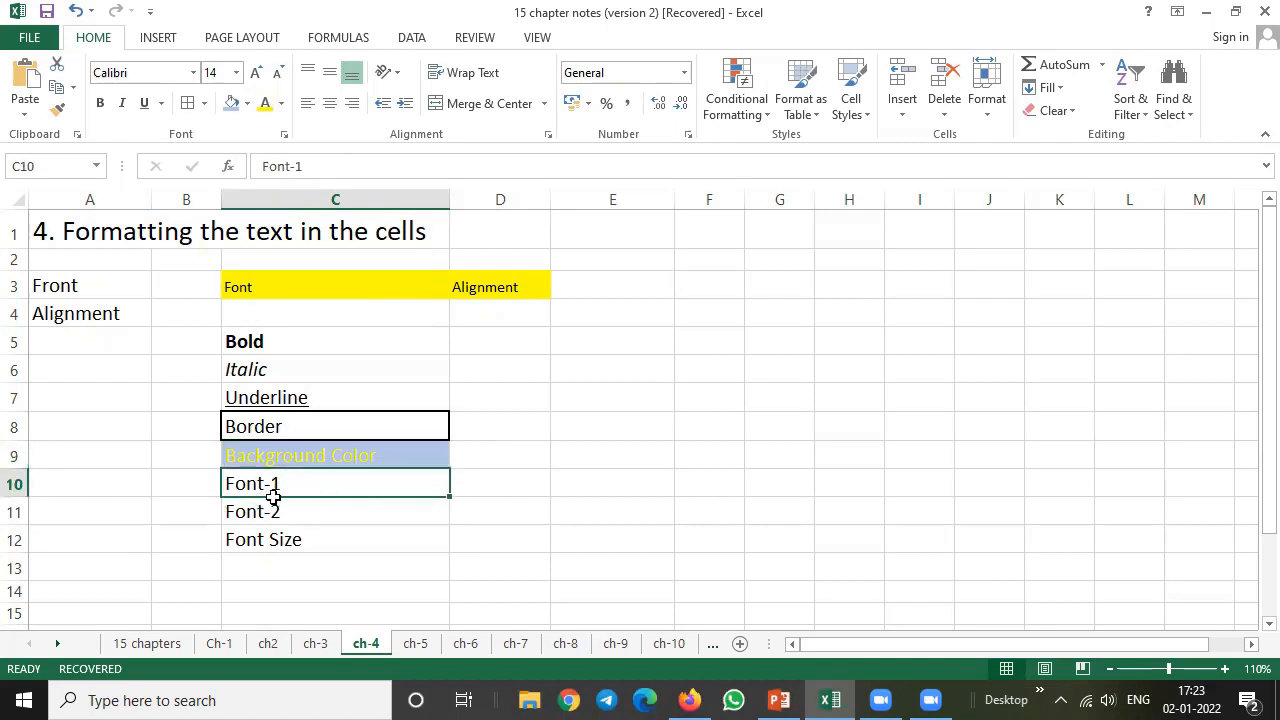
pyautogui.click(194, 74)
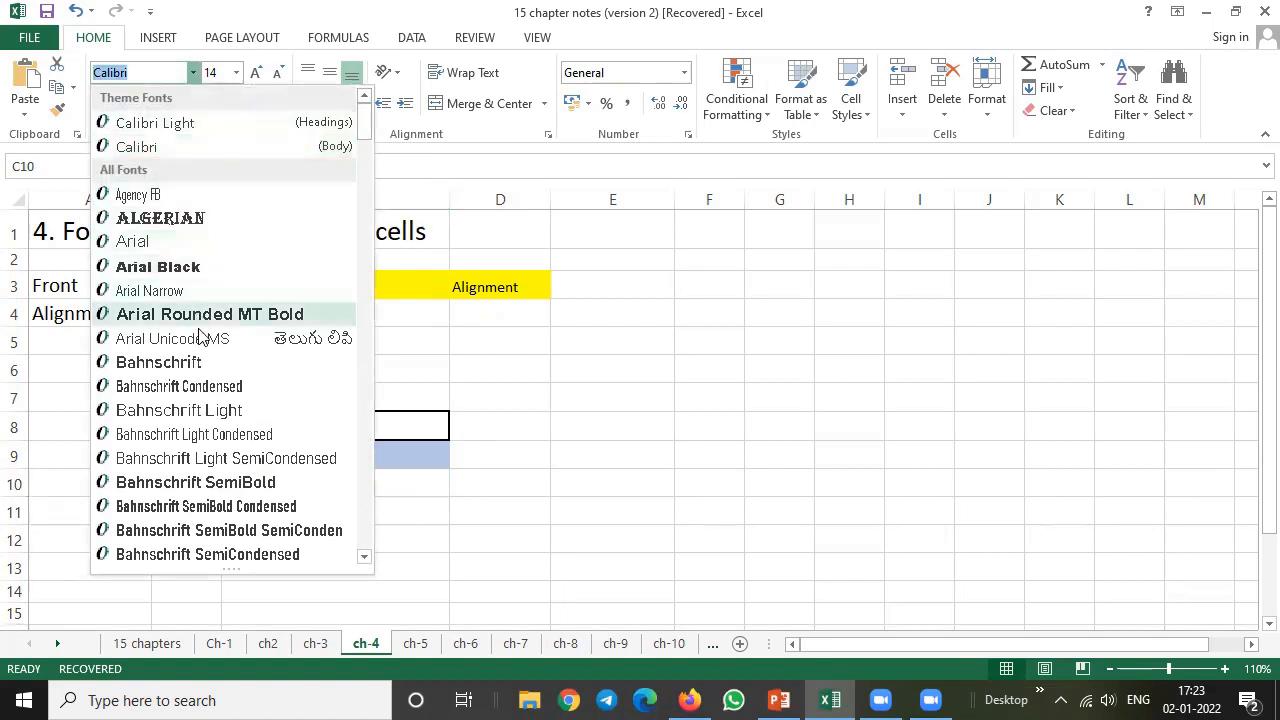
pyautogui.click(178, 361)
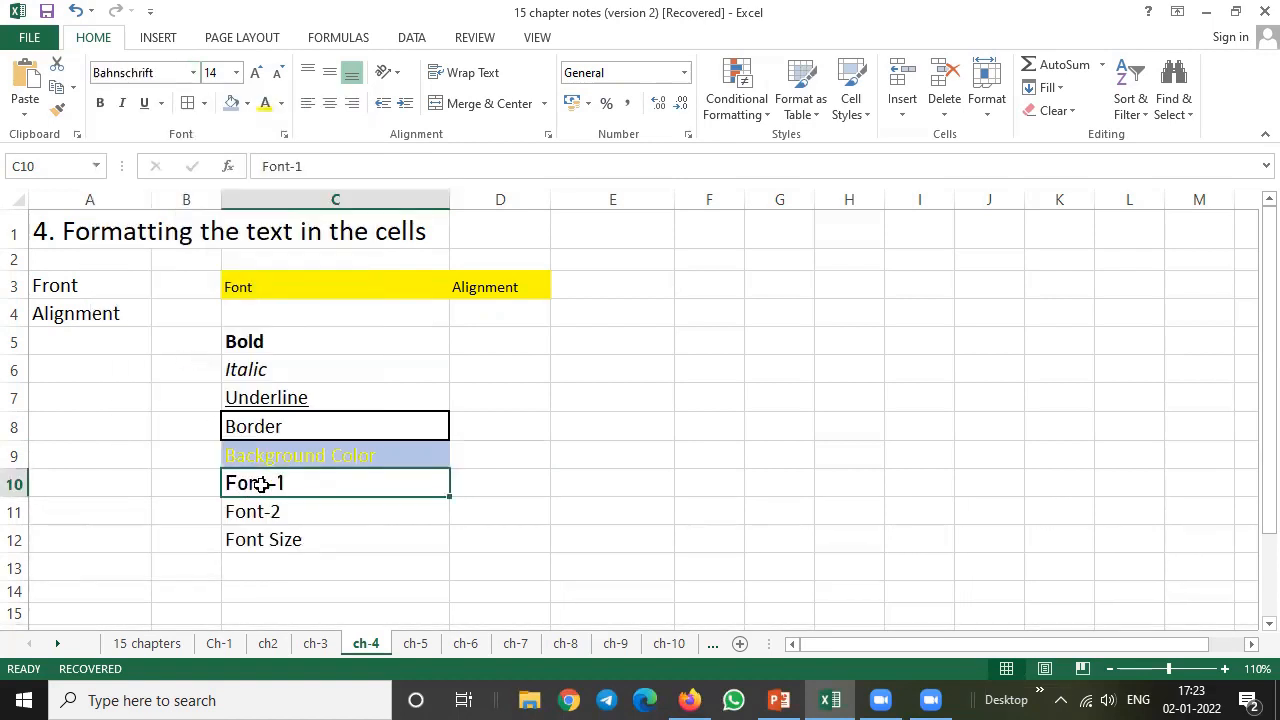
pyautogui.click(193, 74)
pyautogui.click(155, 268)
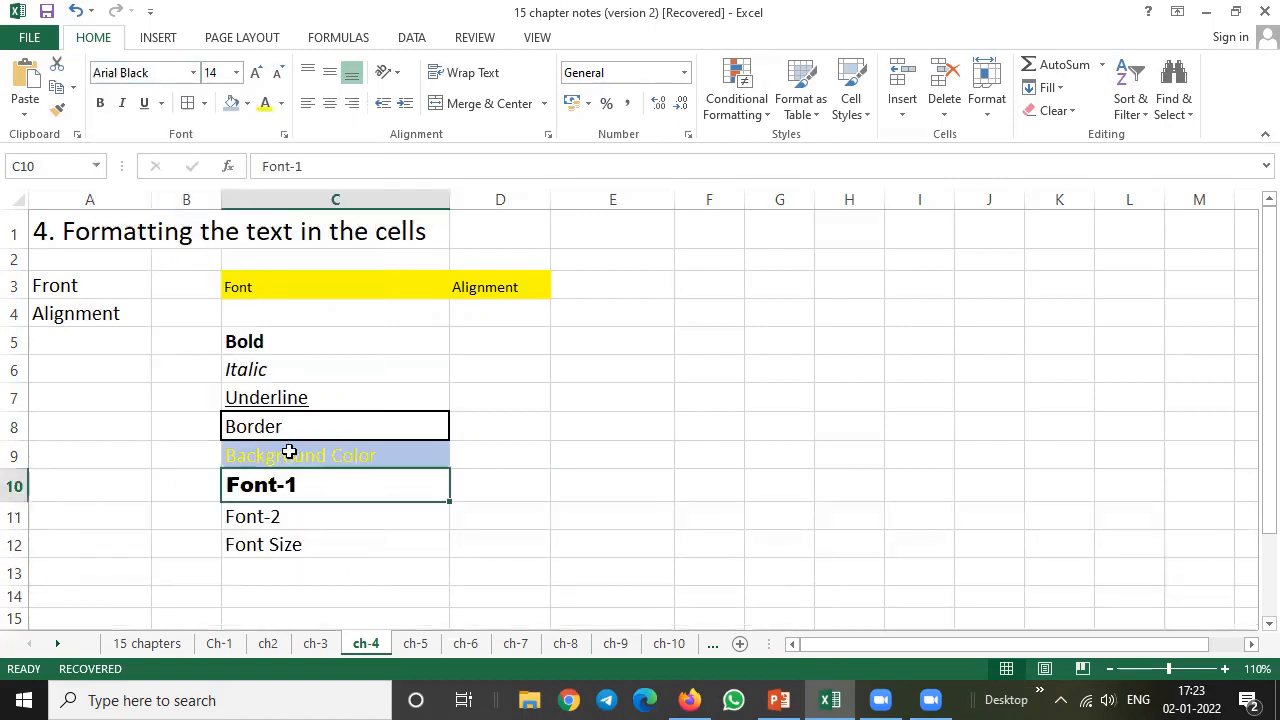
# Step: Change the font of the Font-2 cell C11 to Bahnschrift
pyautogui.click(277, 517)
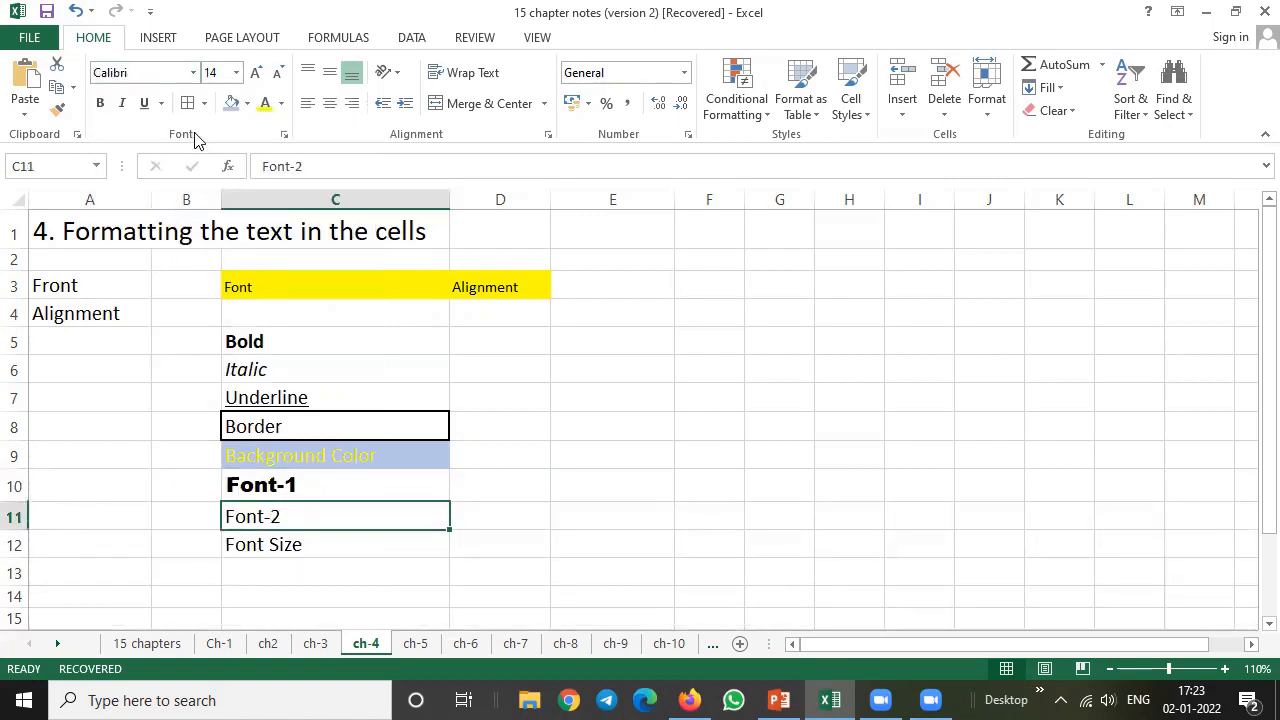
pyautogui.click(193, 73)
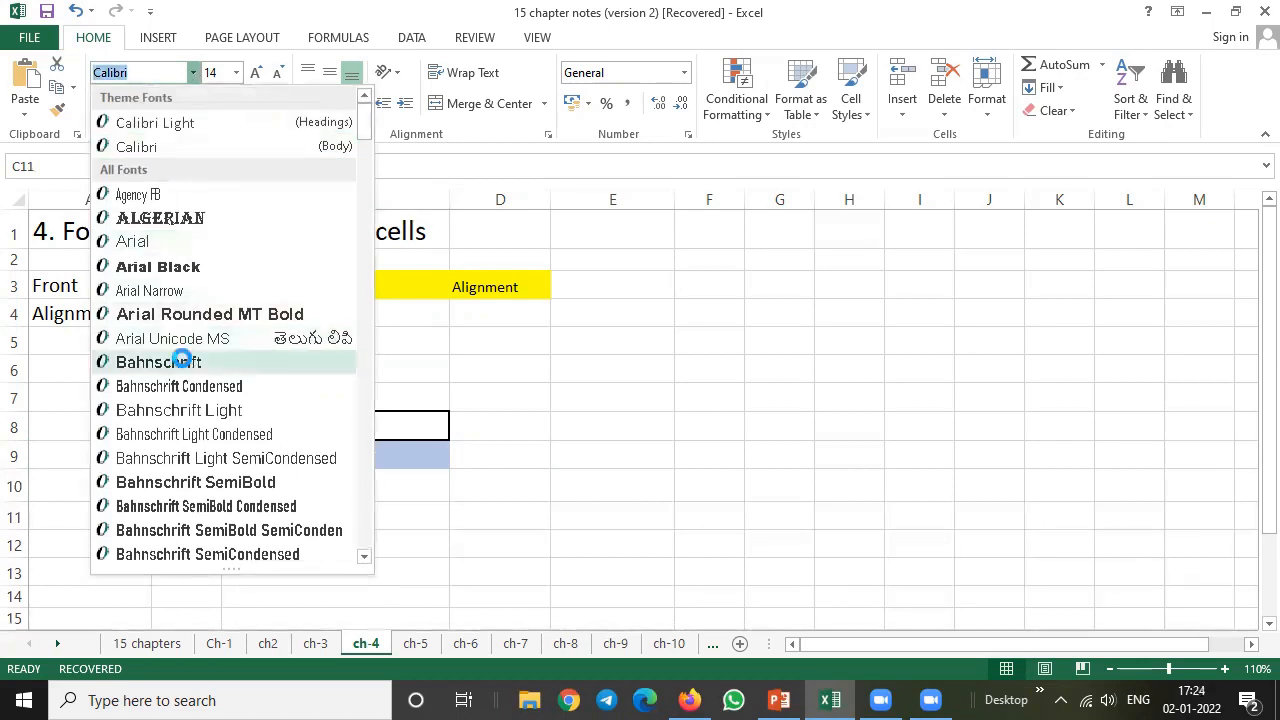
pyautogui.click(188, 362)
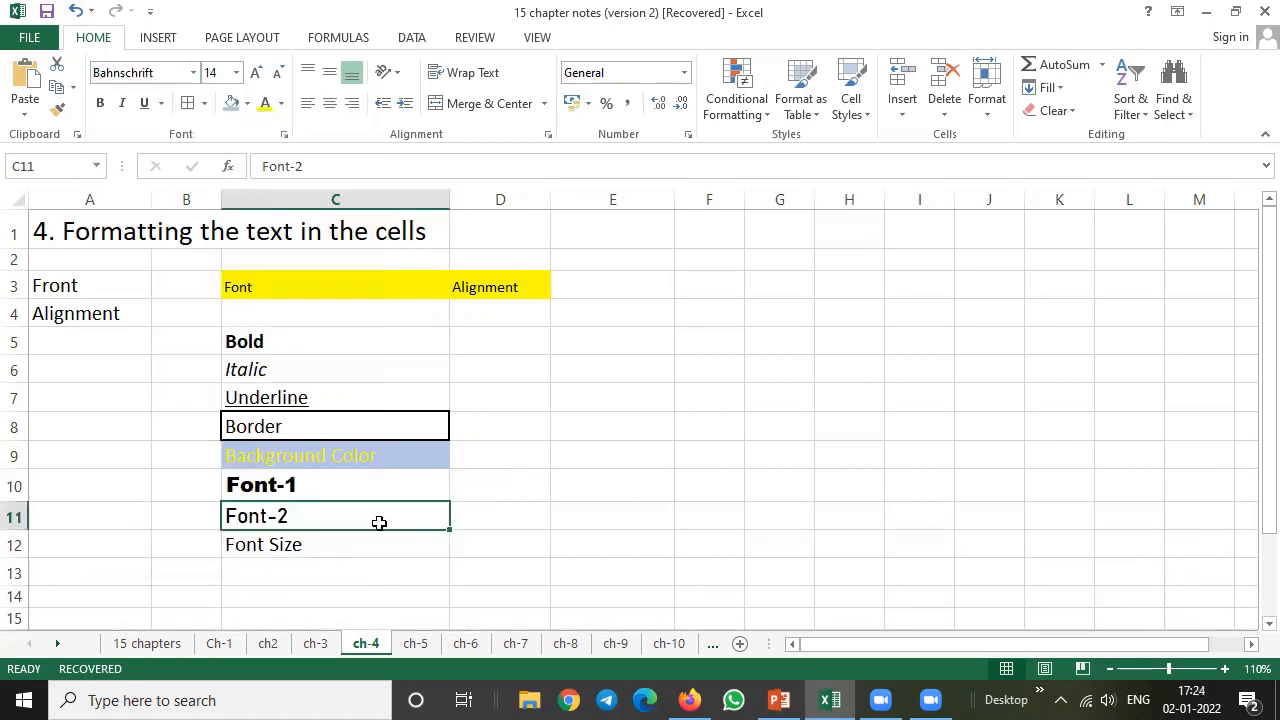
# Step: Demonstrate increasing and decreasing the font size of the Font Size cell C12 step by step, ending at 18
pyautogui.click(296, 543)
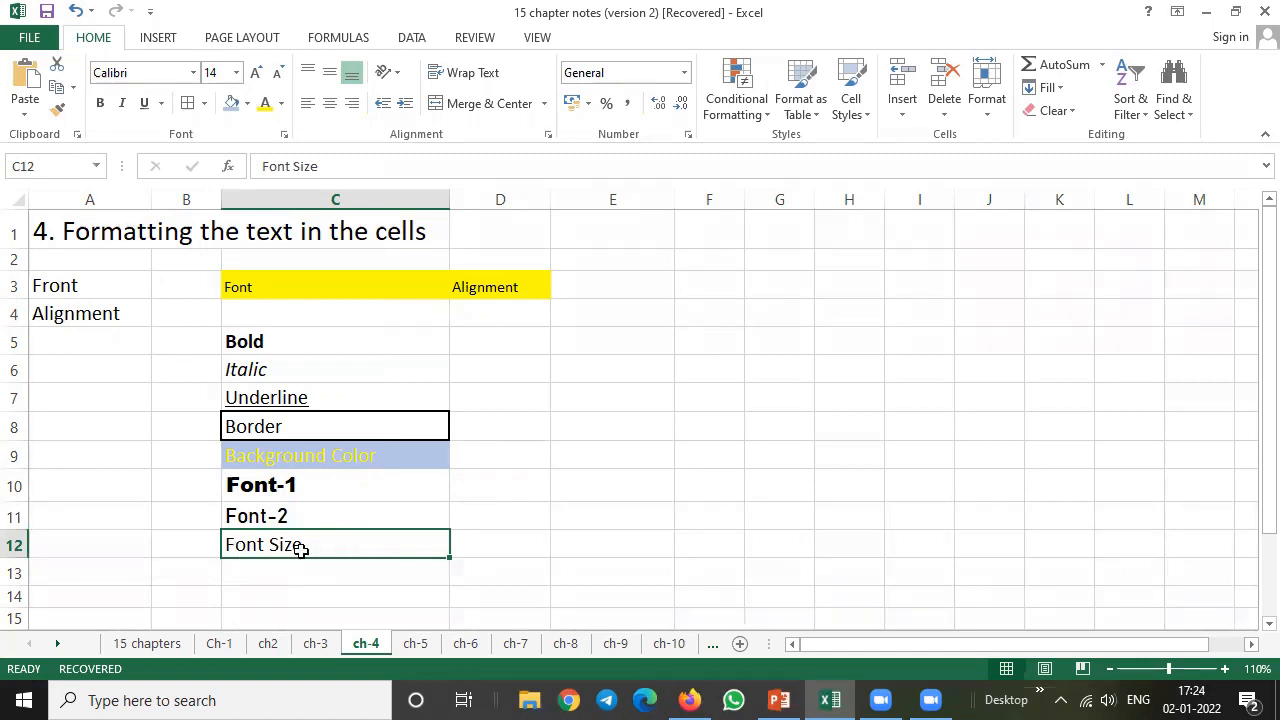
pyautogui.click(256, 76)
pyautogui.click(256, 76)
pyautogui.click(256, 76)
pyautogui.click(256, 76)
pyautogui.click(277, 74)
pyautogui.click(277, 74)
pyautogui.click(277, 74)
pyautogui.click(277, 74)
pyautogui.click(277, 74)
pyautogui.click(256, 75)
pyautogui.click(256, 75)
pyautogui.click(256, 75)
pyautogui.click(256, 75)
pyautogui.click(256, 75)
pyautogui.click(256, 75)
pyautogui.click(256, 75)
pyautogui.click(277, 74)
pyautogui.click(277, 74)
pyautogui.click(277, 74)
pyautogui.click(277, 74)
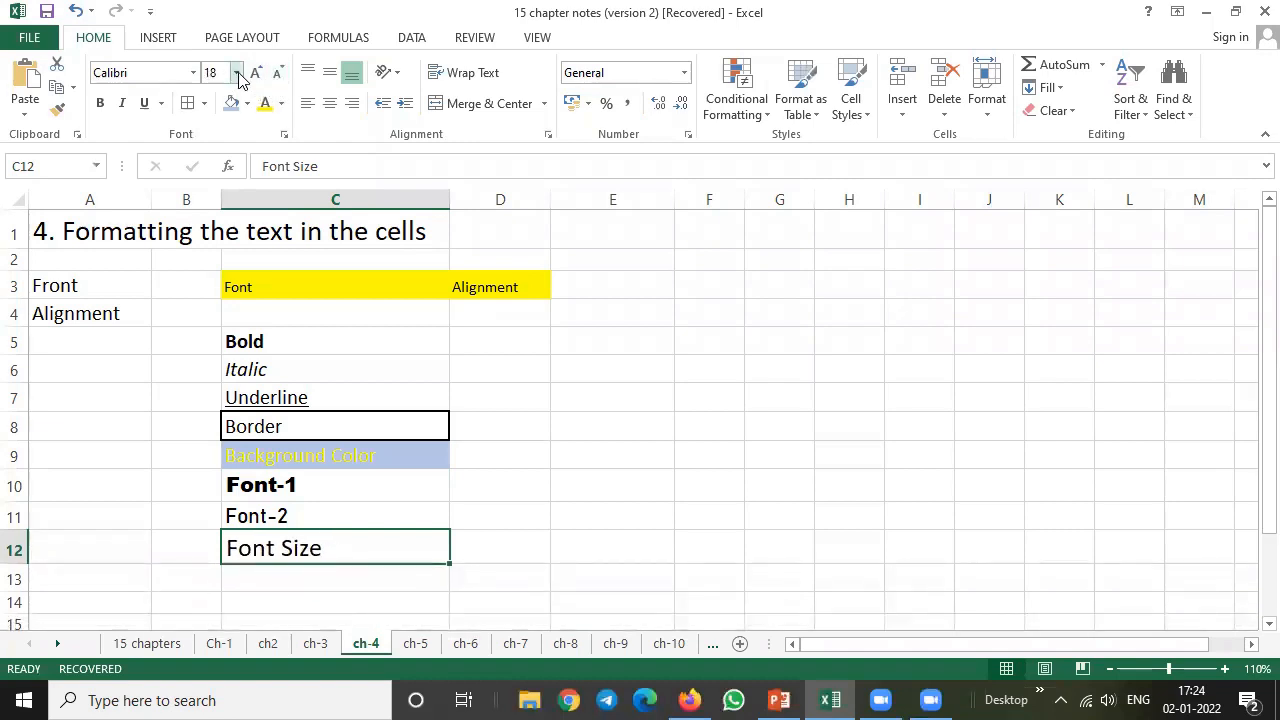
# Step: Set the font size of C12 to 36 and then to 12 from the preset sizes
pyautogui.click(236, 72)
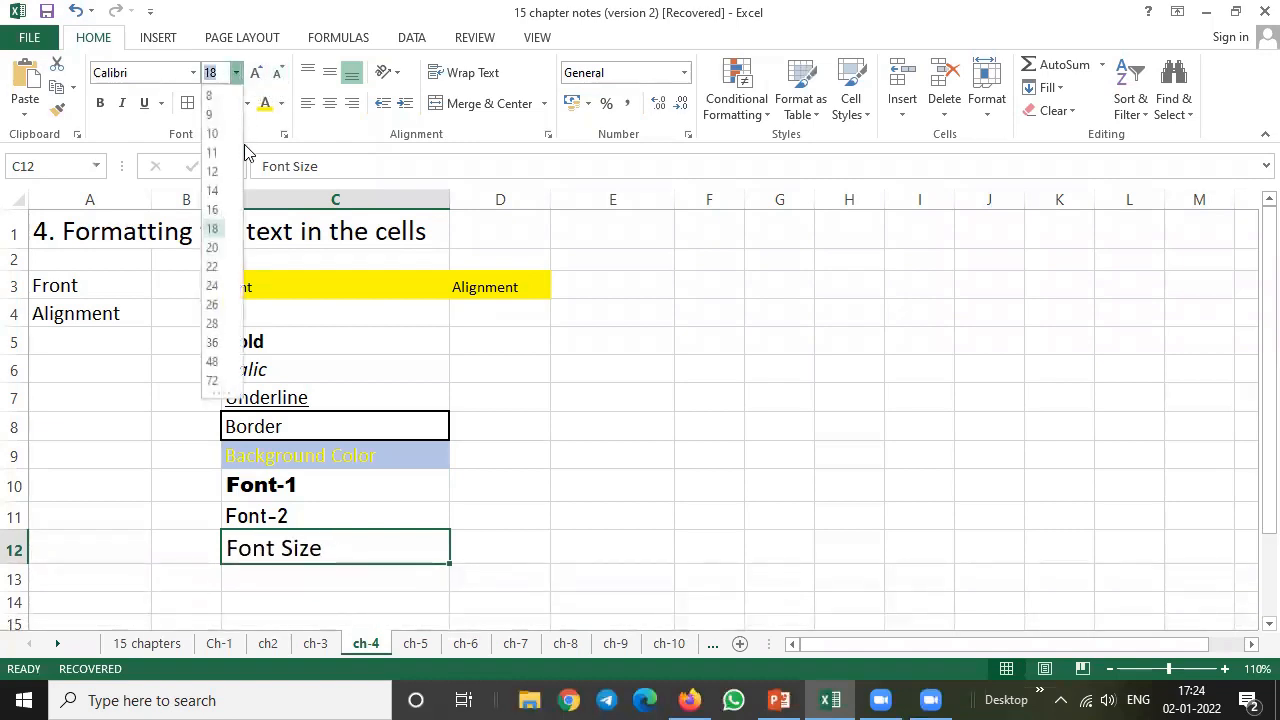
pyautogui.click(211, 342)
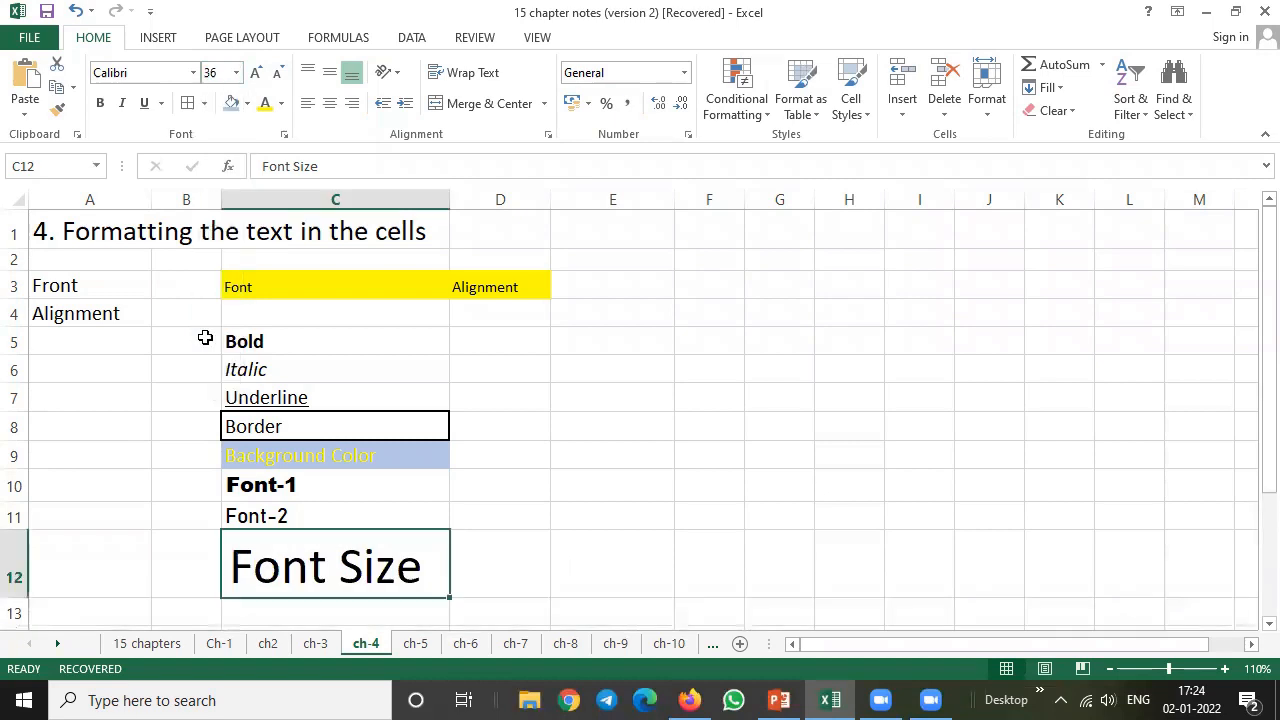
pyautogui.click(236, 72)
pyautogui.click(211, 166)
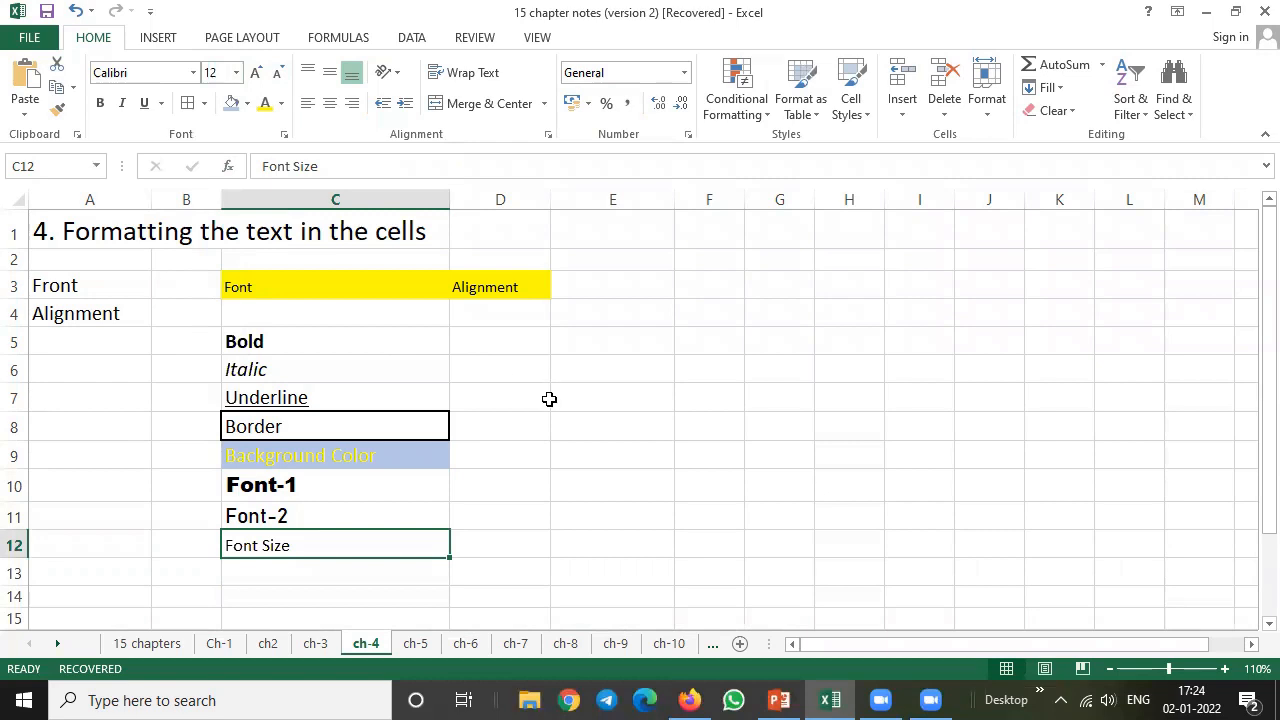
# Step: Widen column D slightly, then merge and center the range D4:D8
pyautogui.click(550, 400)
pyautogui.moveTo(552, 192); pyautogui.dragTo(572, 213)
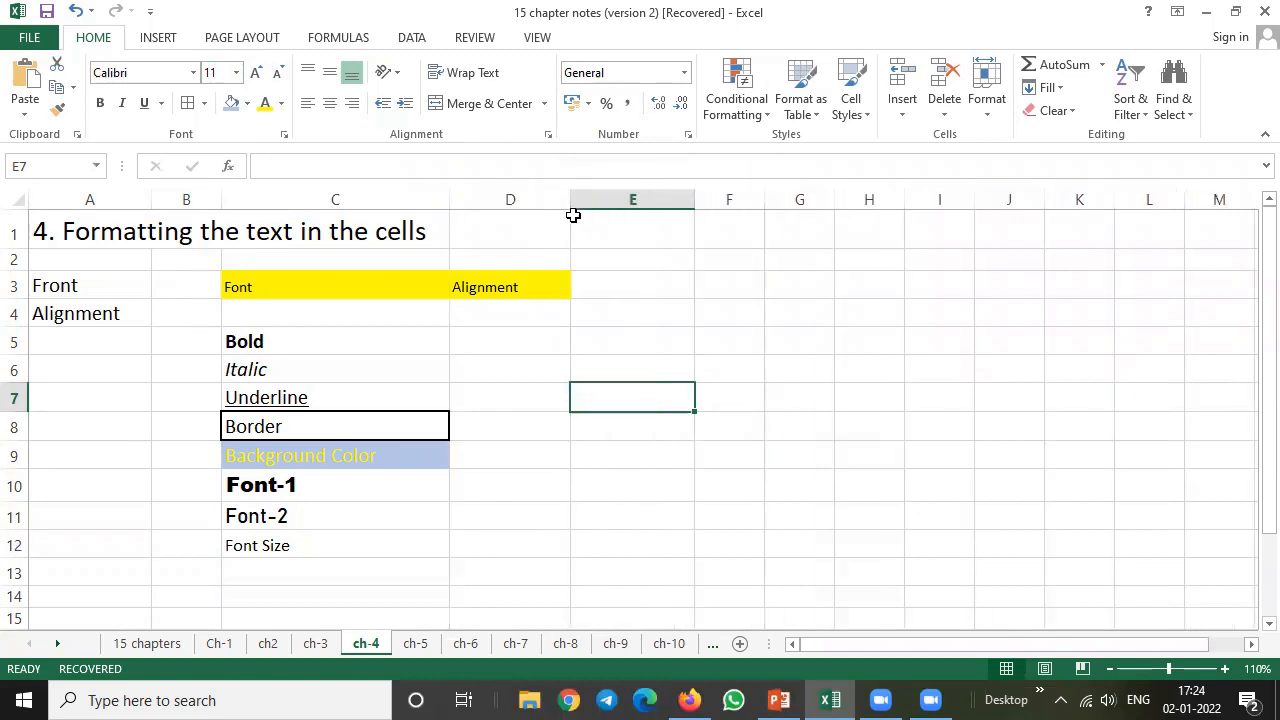
pyautogui.click(503, 310)
pyautogui.moveTo(503, 310); pyautogui.dragTo(512, 432)
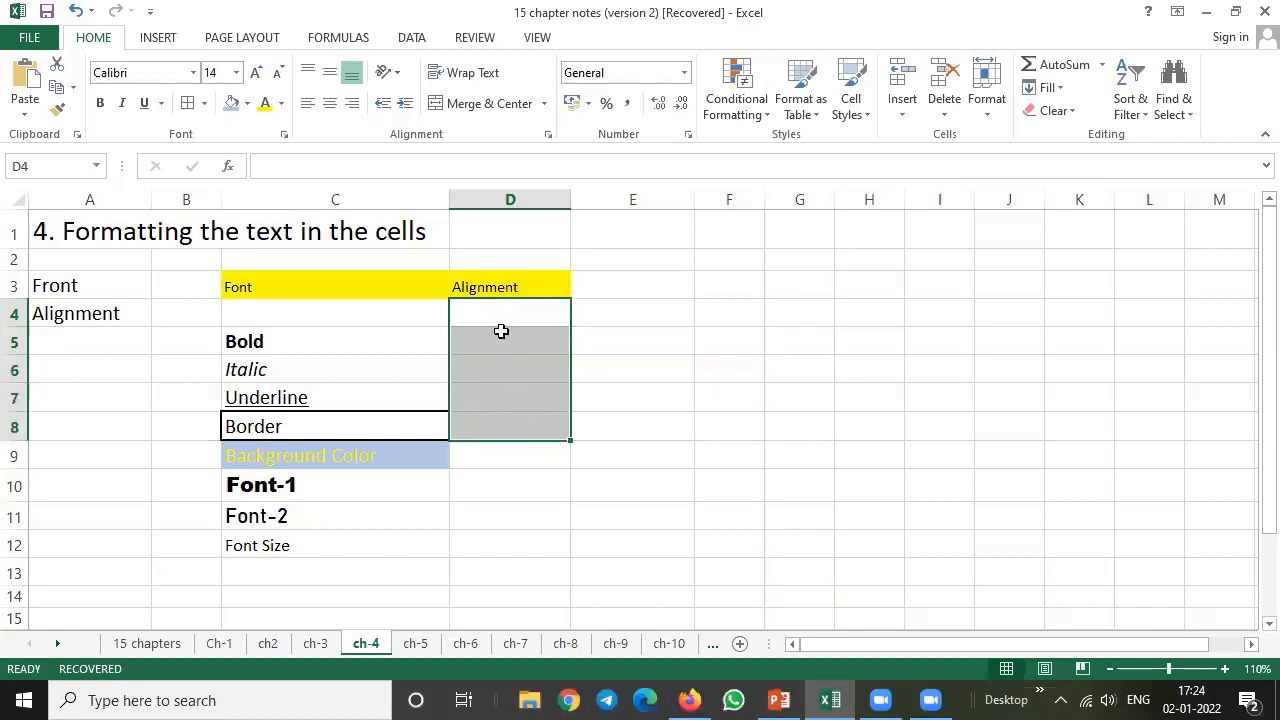
pyautogui.click(669, 322)
pyautogui.moveTo(517, 305); pyautogui.dragTo(517, 431)
pyautogui.click(466, 104)
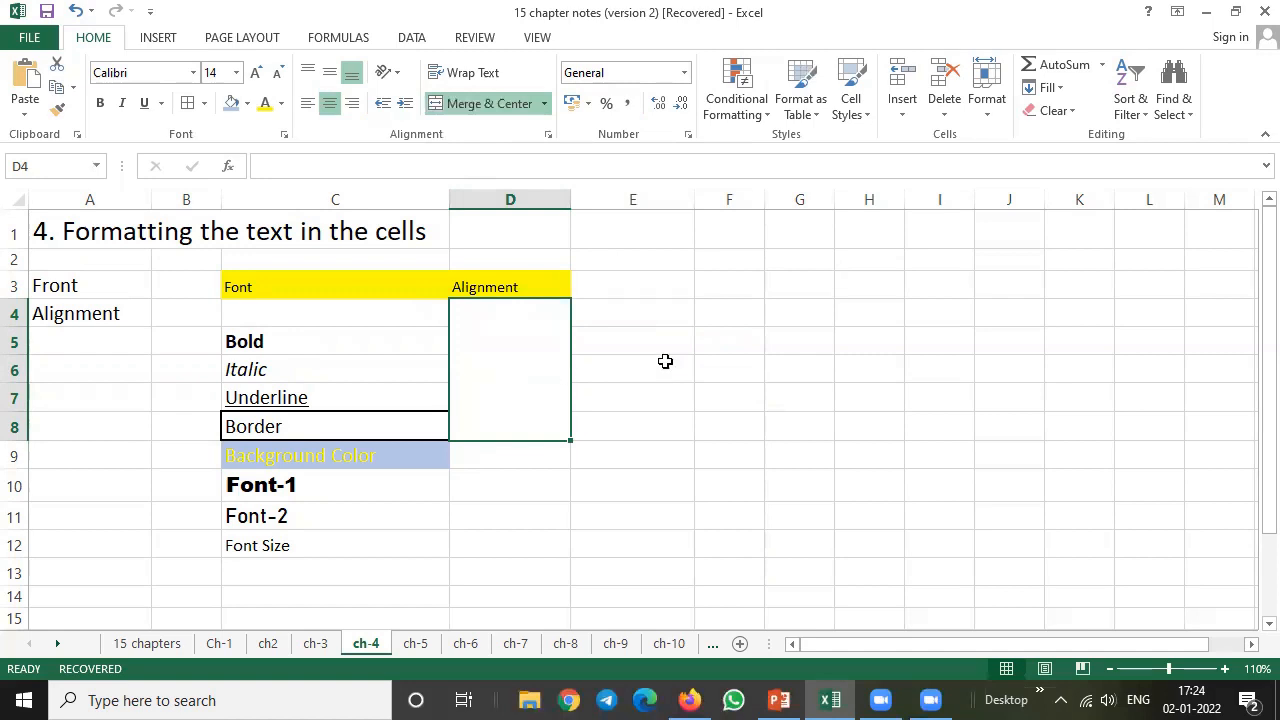
# Step: Enter a sample first name in the merged cell D4:D8 and reselect the cell
pyautogui.write('Ramu')
pyautogui.press('Return')
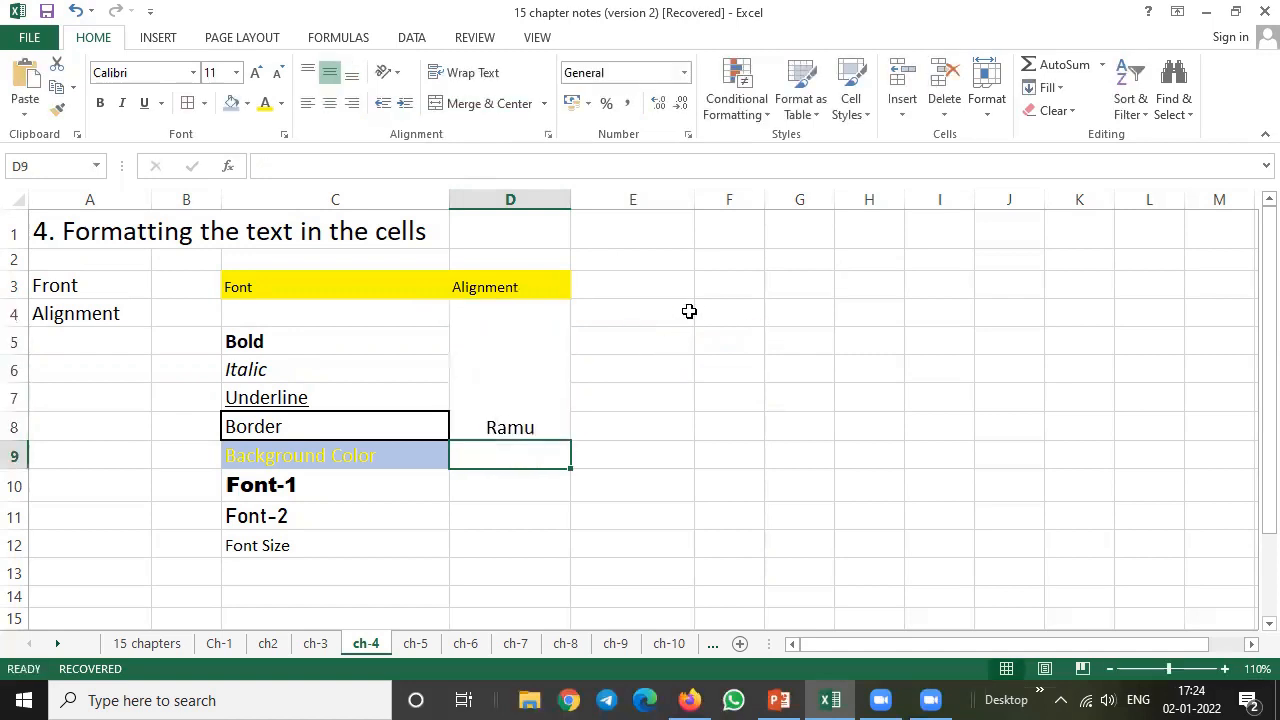
pyautogui.press('Up')
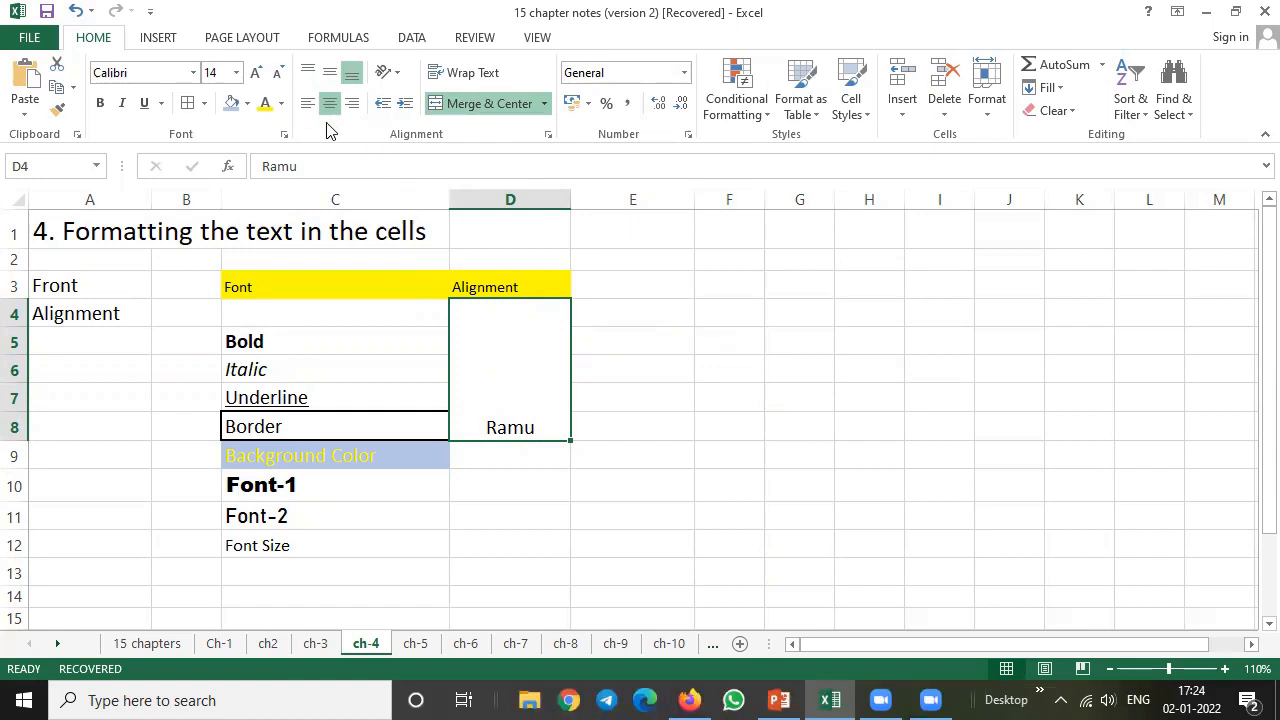
# Step: Demonstrate top, middle and bottom vertical alignment on the name in the merged cell, finishing with middle align
pyautogui.click(309, 72)
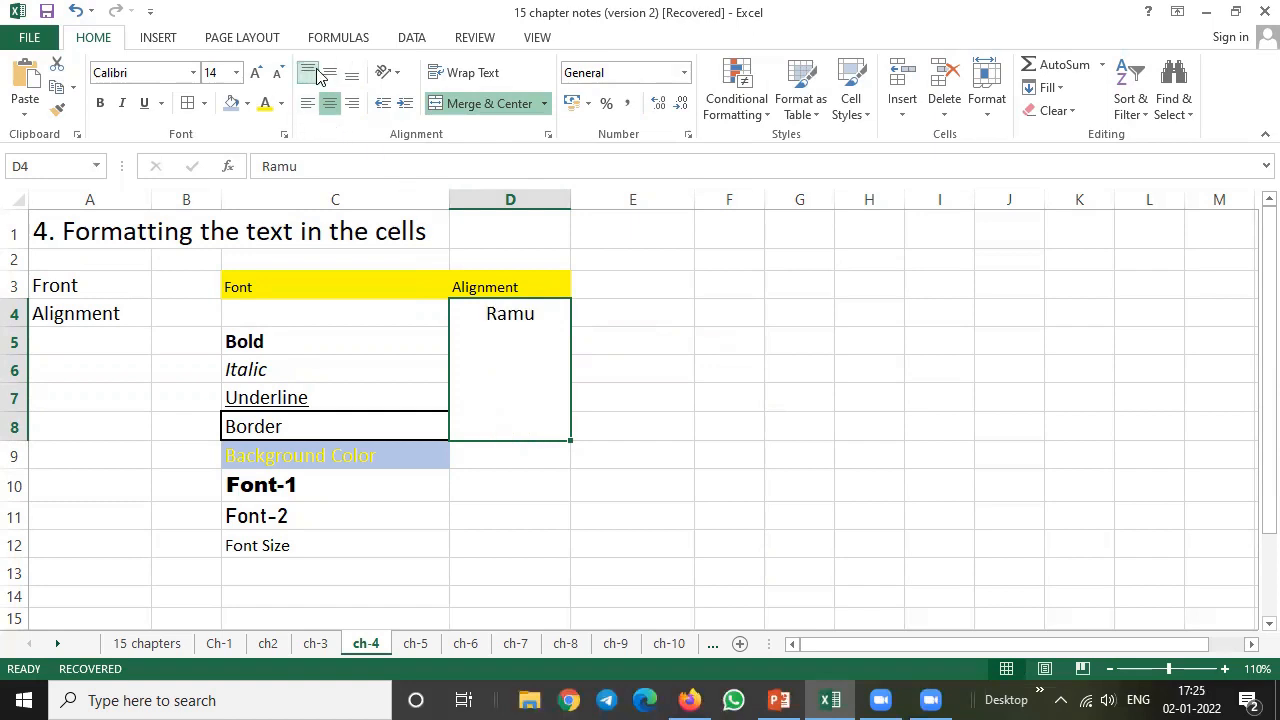
pyautogui.click(327, 74)
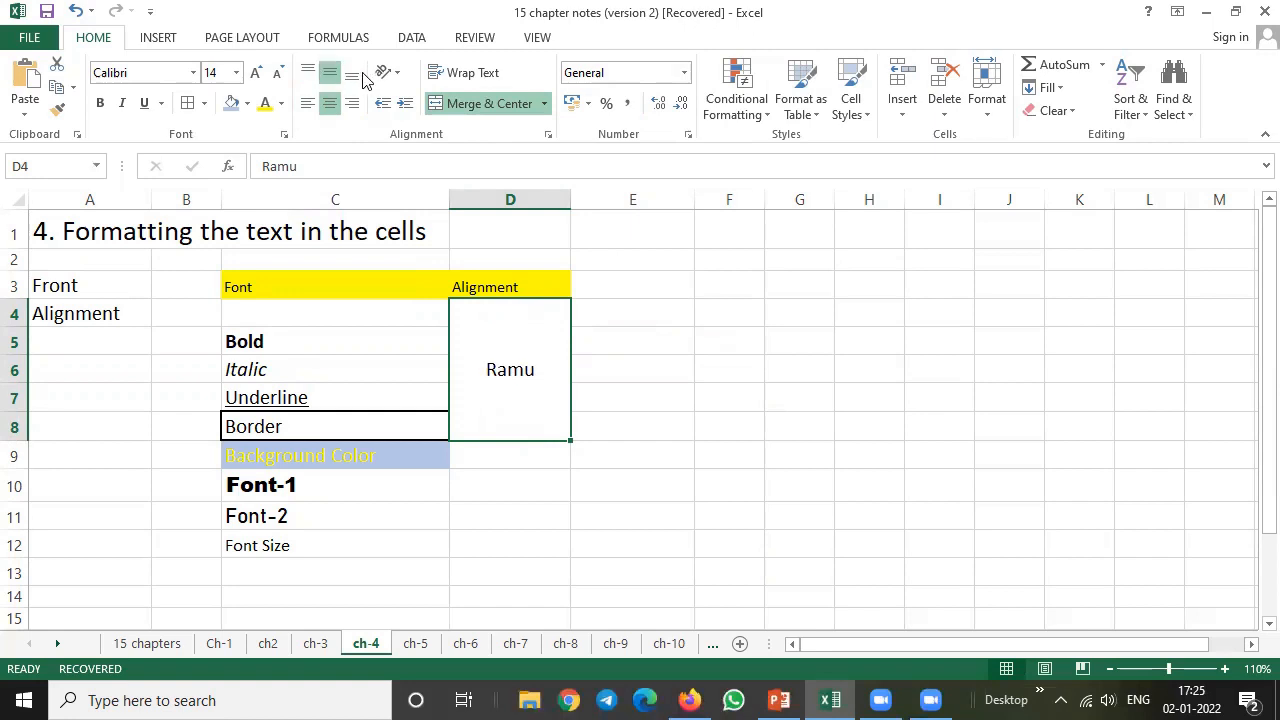
pyautogui.click(355, 80)
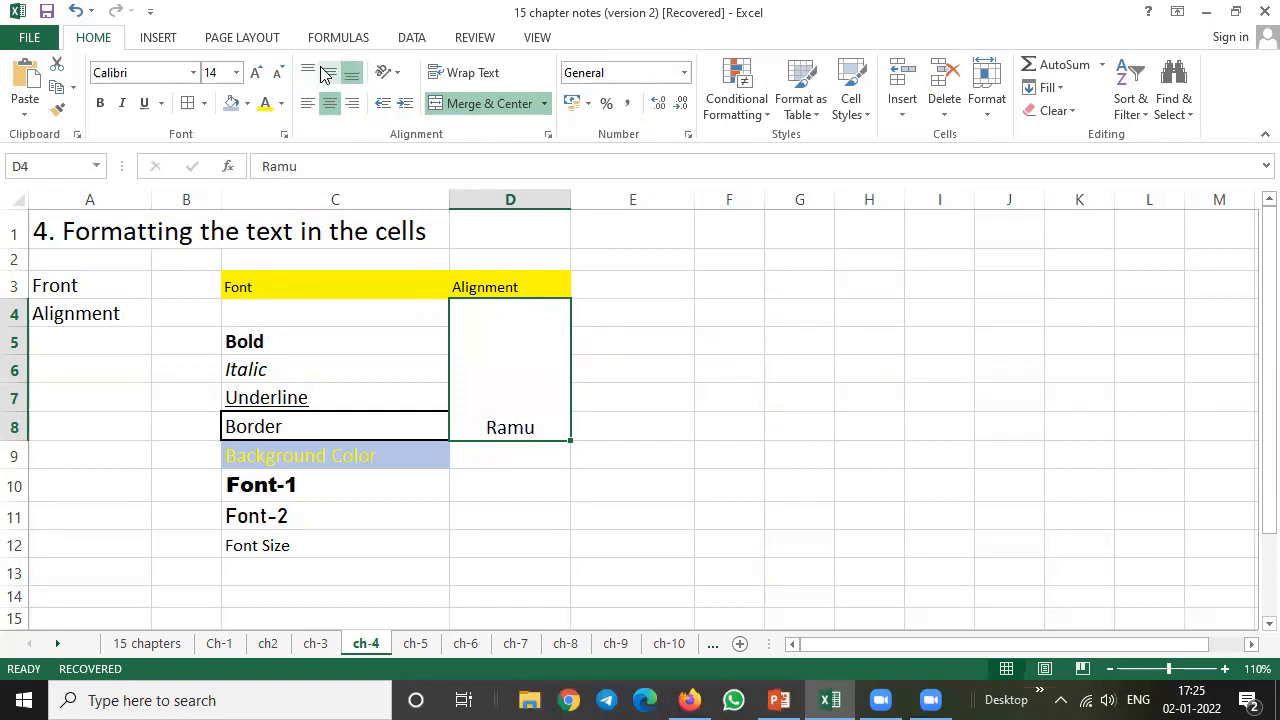
pyautogui.click(328, 76)
pyautogui.click(309, 72)
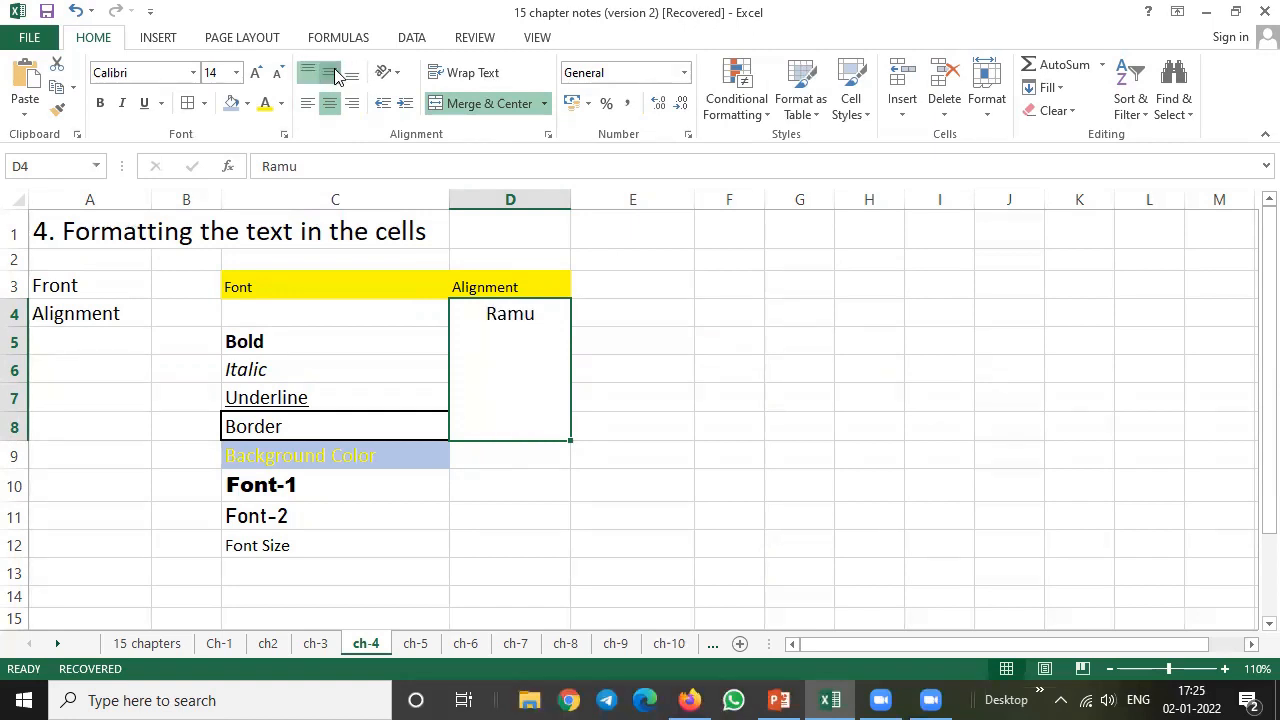
pyautogui.click(329, 74)
pyautogui.click(352, 76)
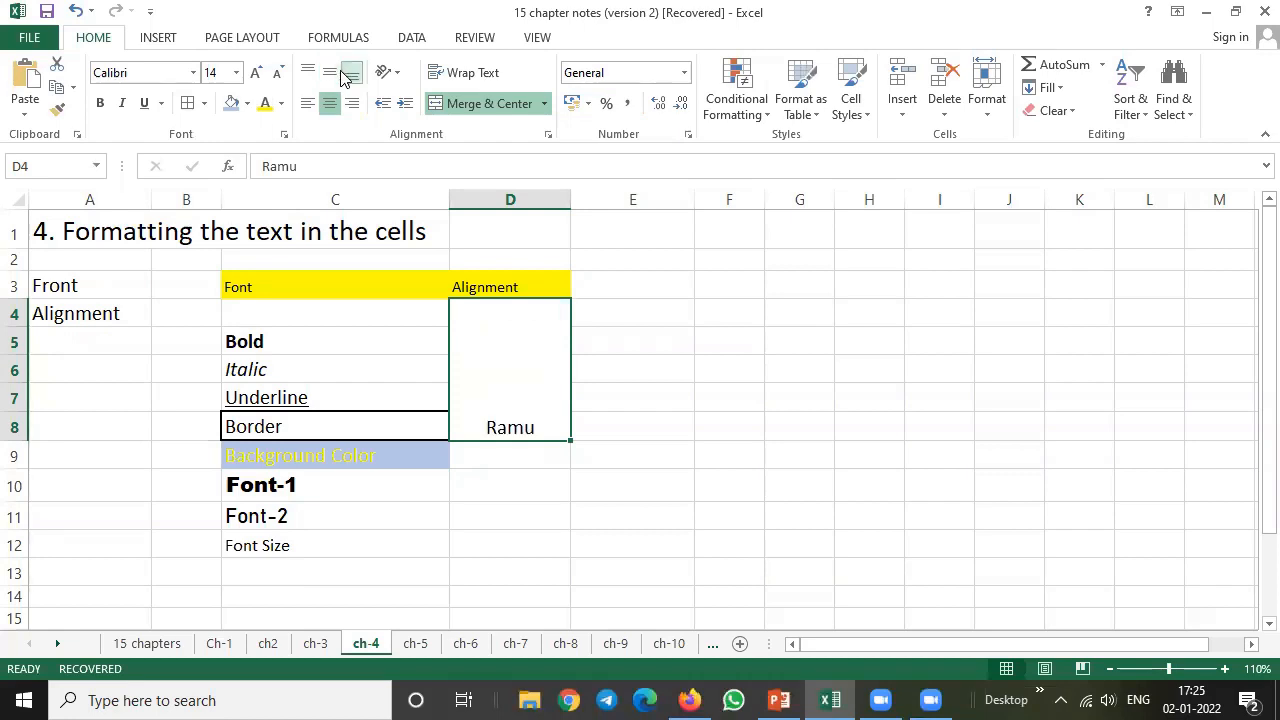
pyautogui.click(329, 74)
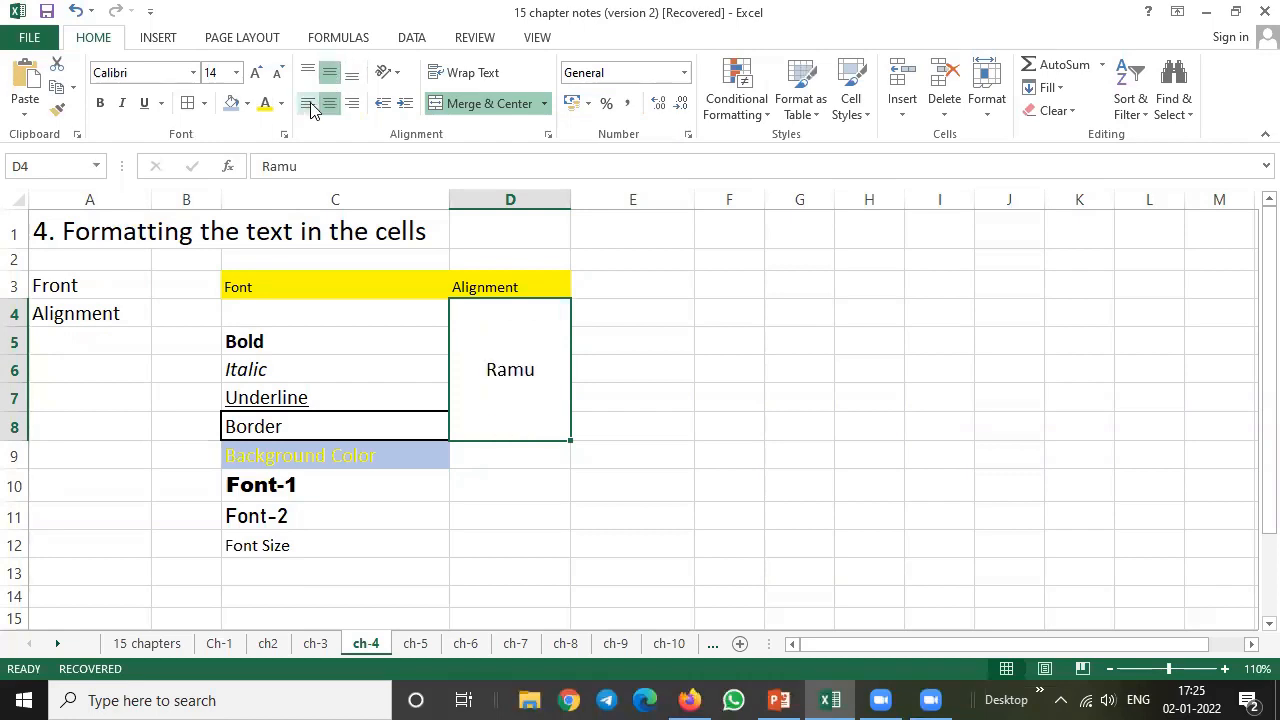
# Step: Demonstrate left, center and right horizontal alignment on the name in the merged cell, finishing with center
pyautogui.click(307, 104)
pyautogui.click(327, 105)
pyautogui.click(352, 105)
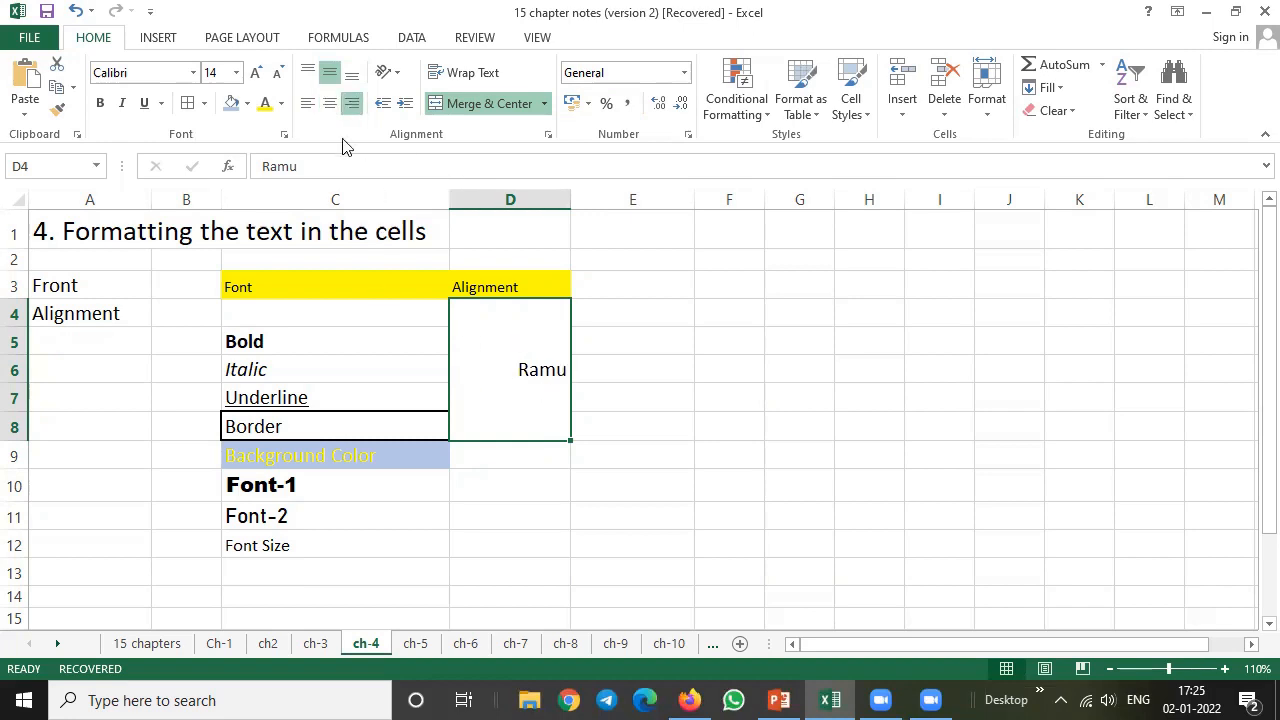
pyautogui.click(329, 104)
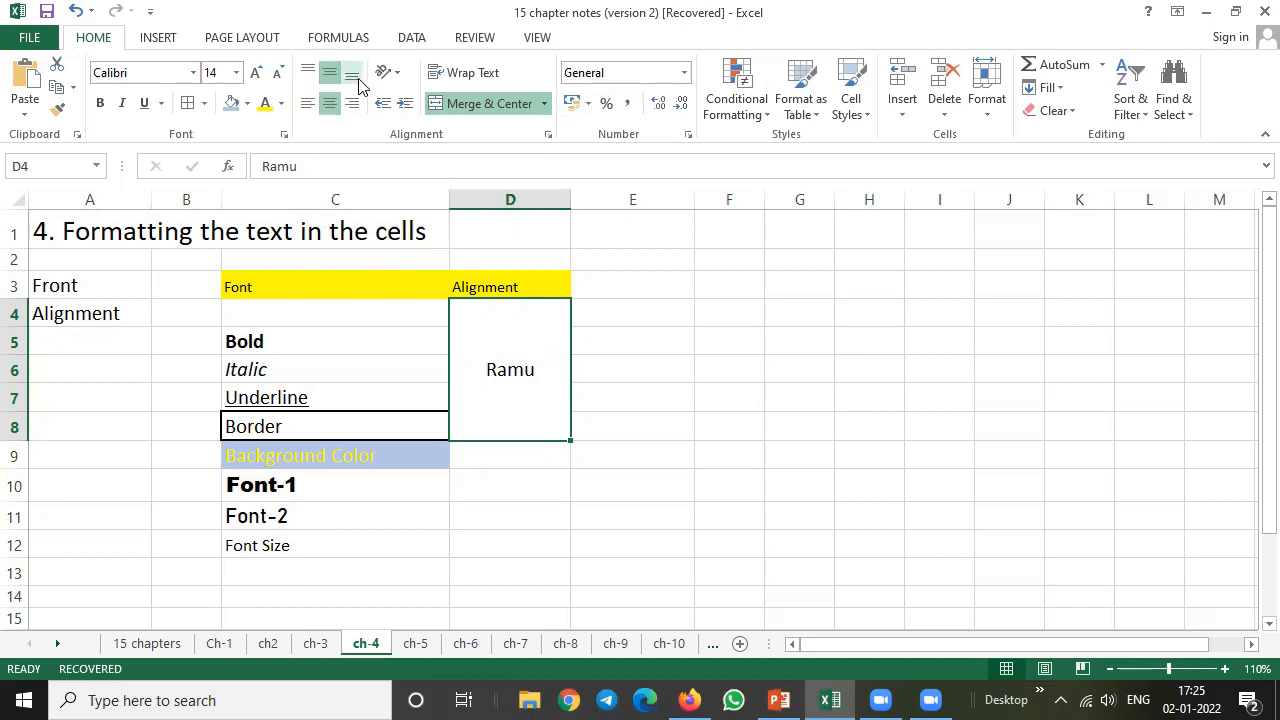
# Step: Place the name at the bottom right of the merged cell, then return it to center and middle alignment
pyautogui.click(355, 79)
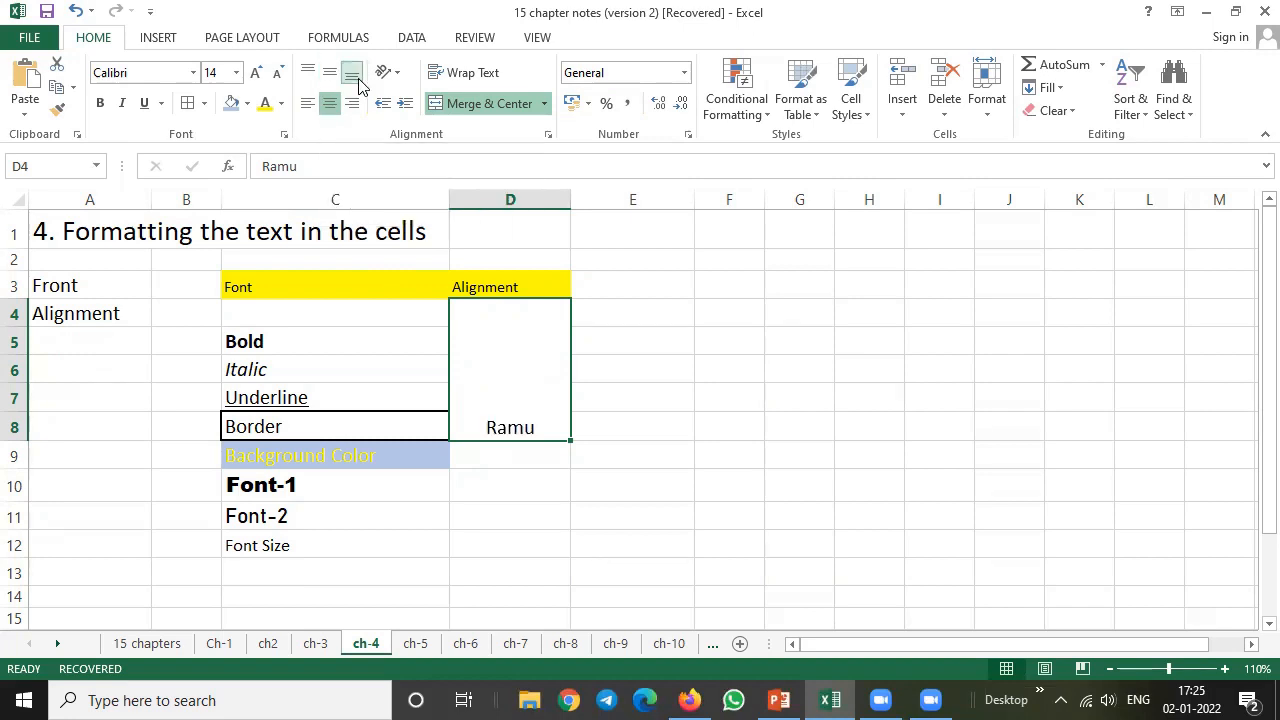
pyautogui.click(352, 104)
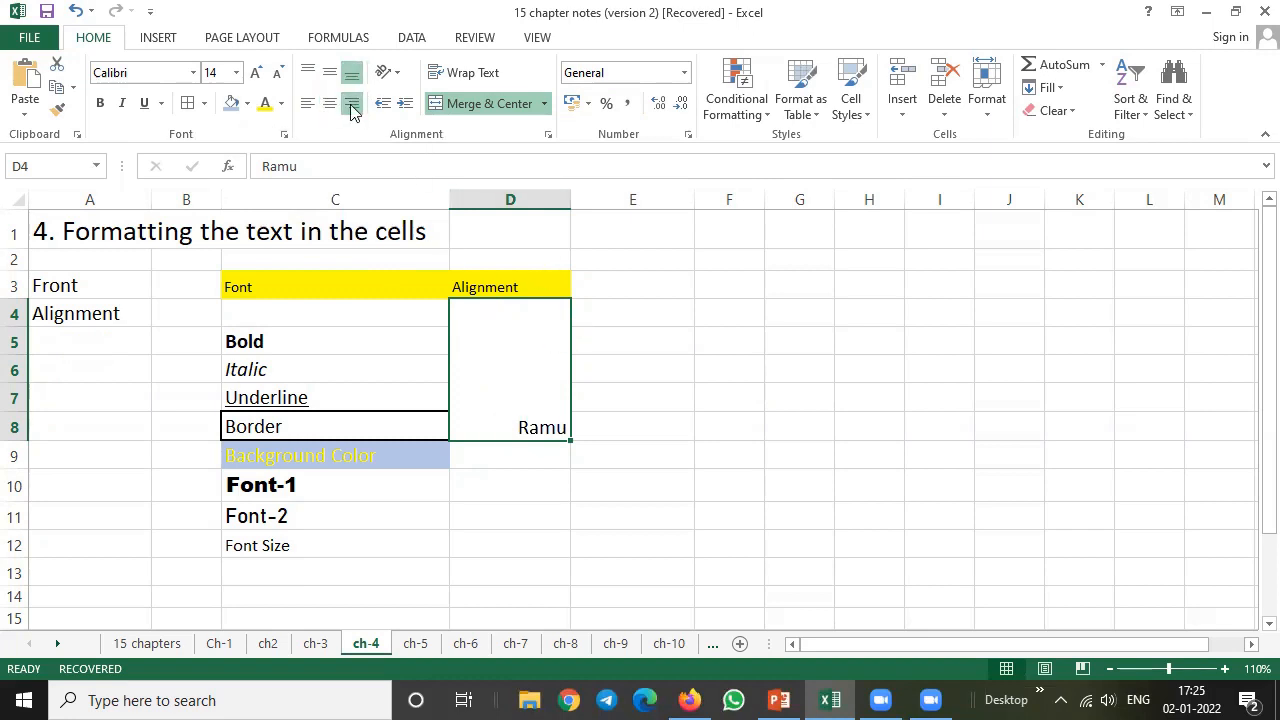
pyautogui.click(329, 103)
pyautogui.click(329, 72)
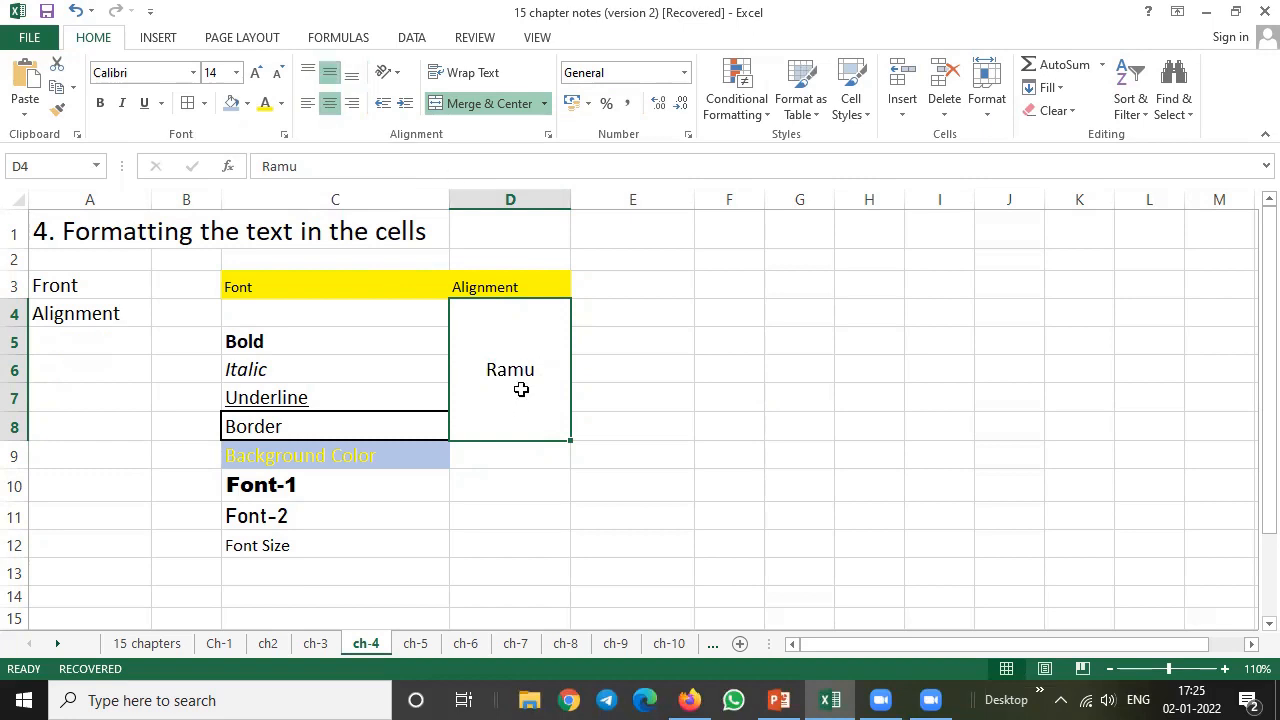
# Step: Demonstrate counterclockwise, clockwise and vertical text orientation on the name in merged cell D4:D8, finishing with the counterclockwise angle
pyautogui.click(398, 78)
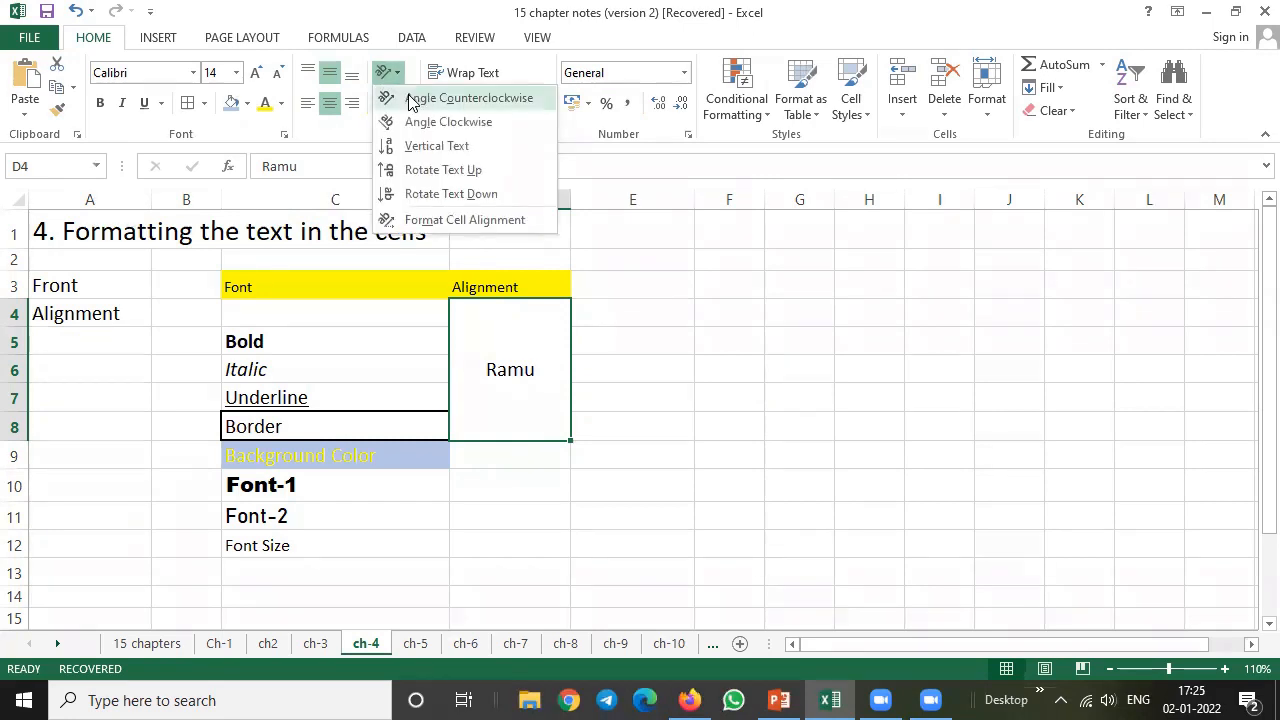
pyautogui.click(409, 100)
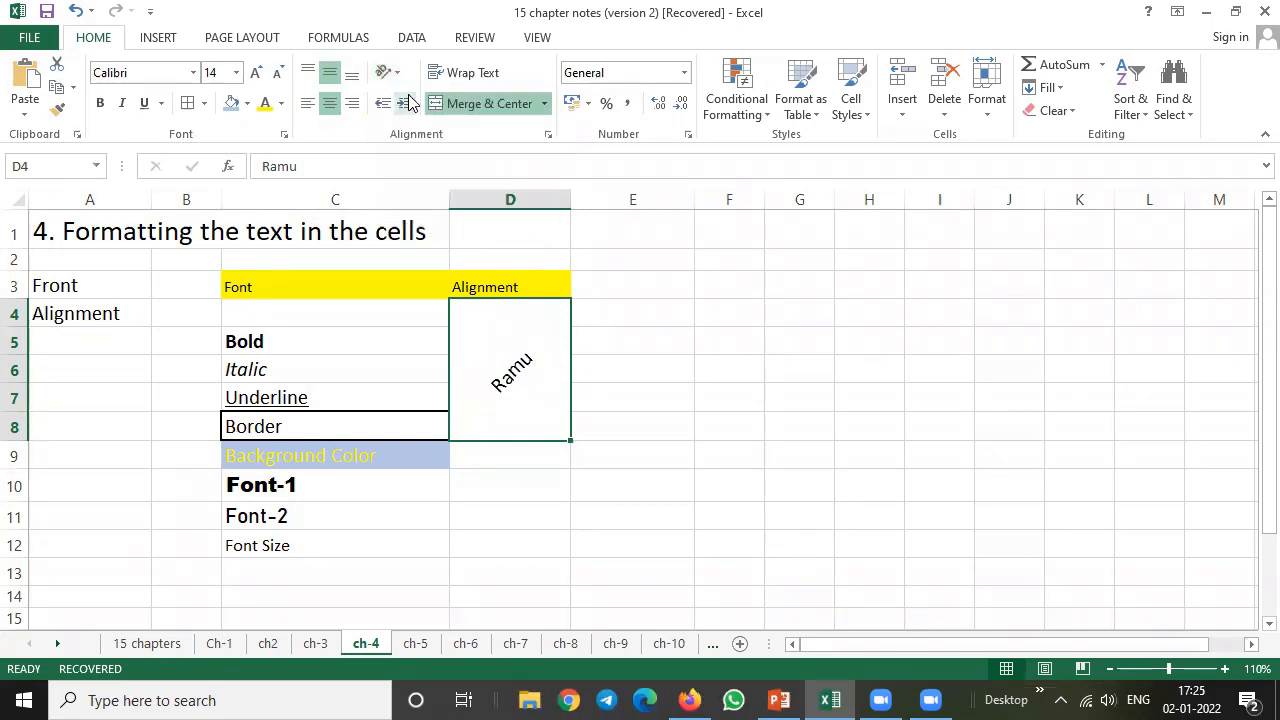
pyautogui.click(398, 78)
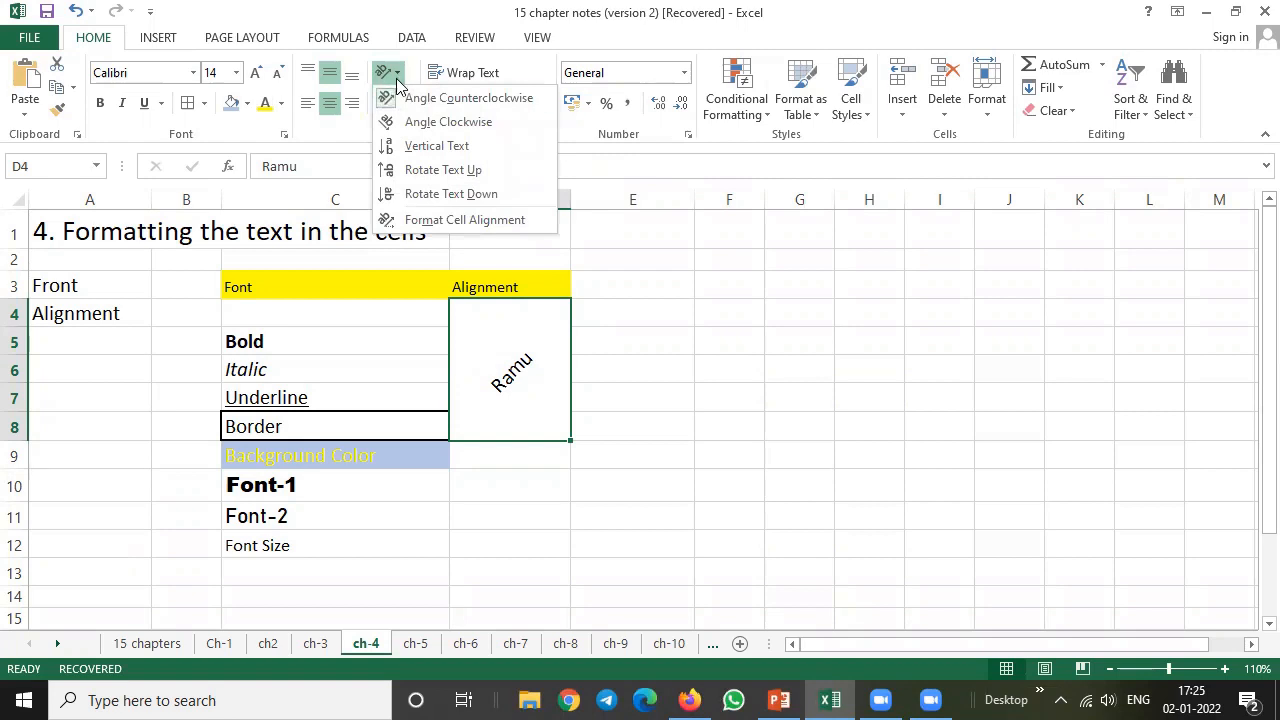
pyautogui.click(410, 121)
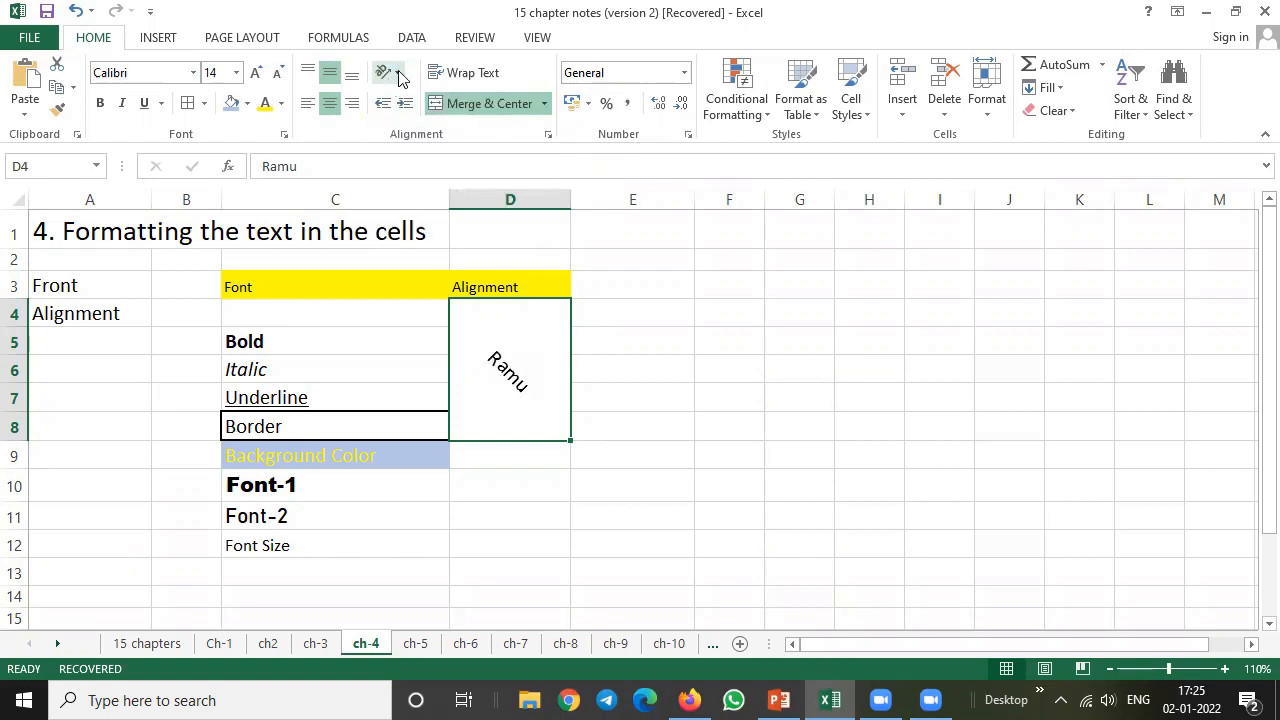
pyautogui.click(390, 74)
pyautogui.click(432, 146)
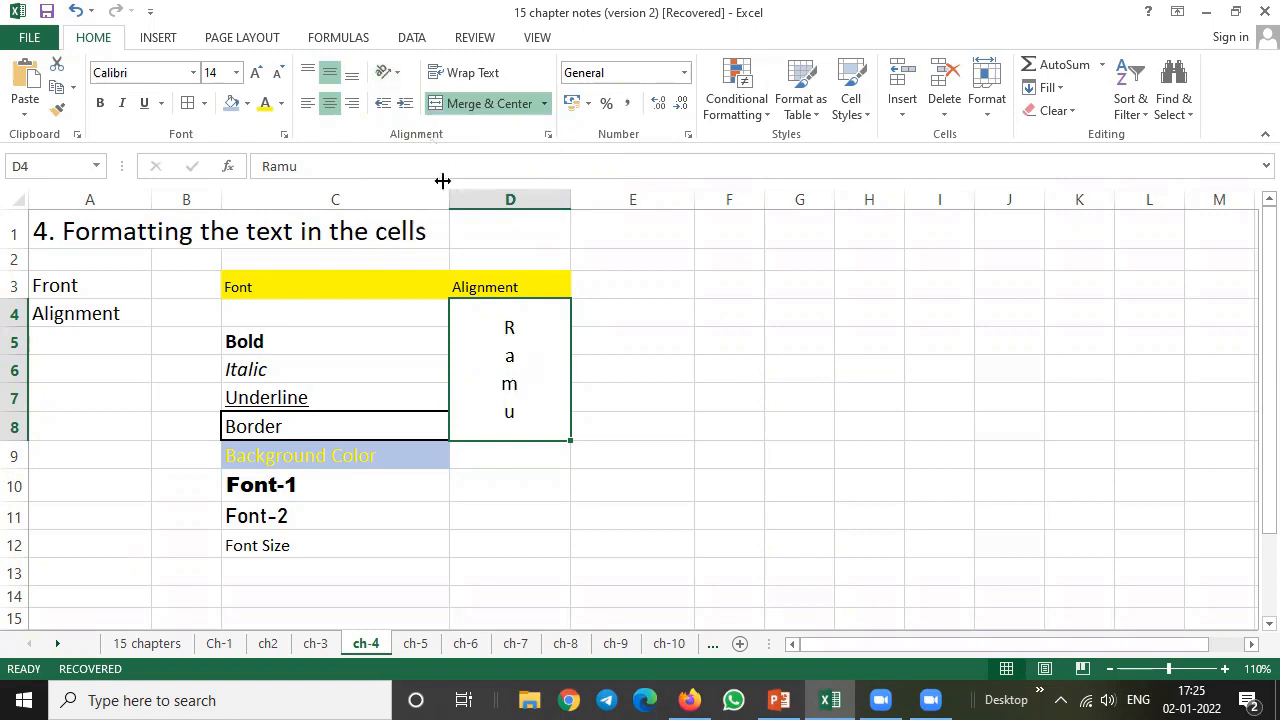
pyautogui.click(398, 74)
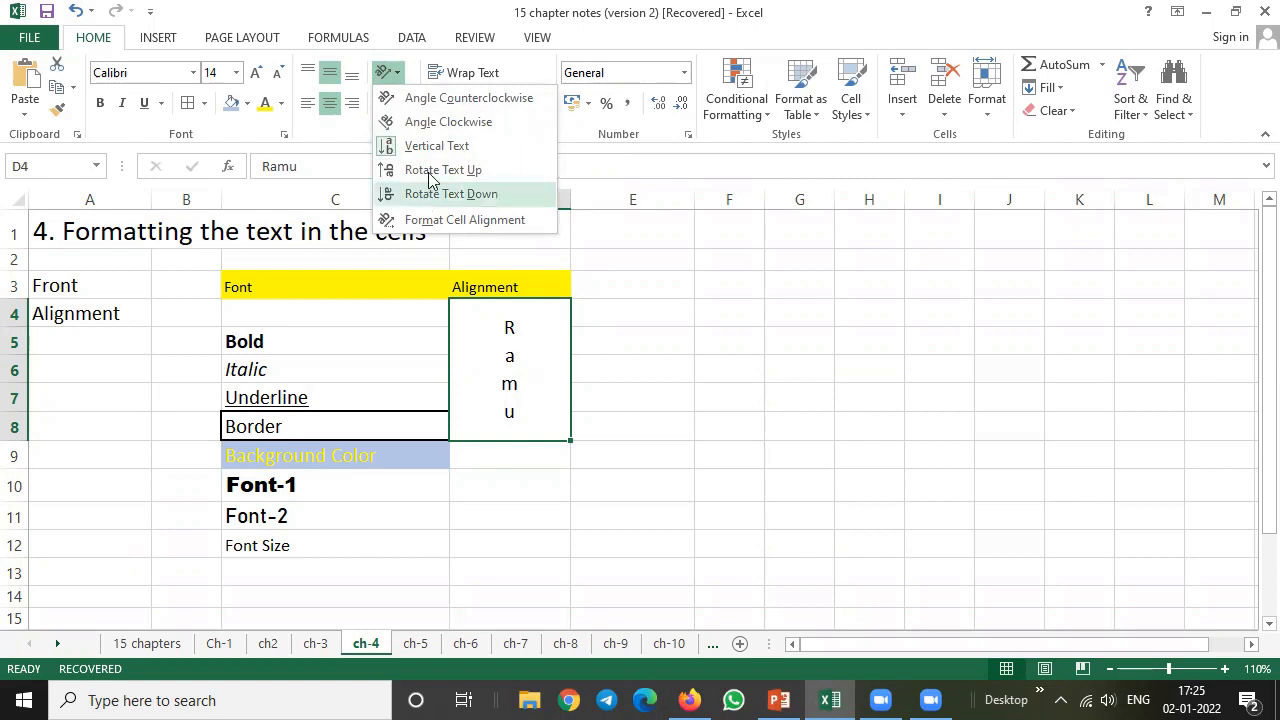
pyautogui.click(445, 98)
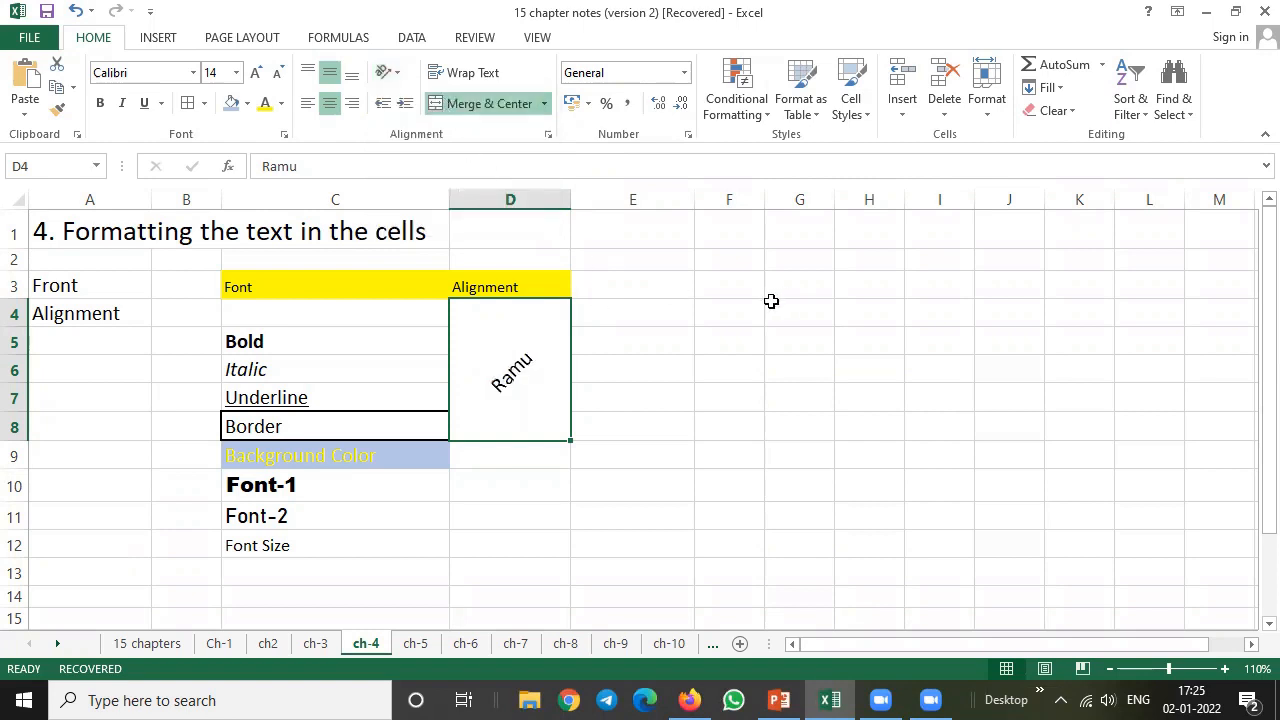
pyautogui.click(747, 313)
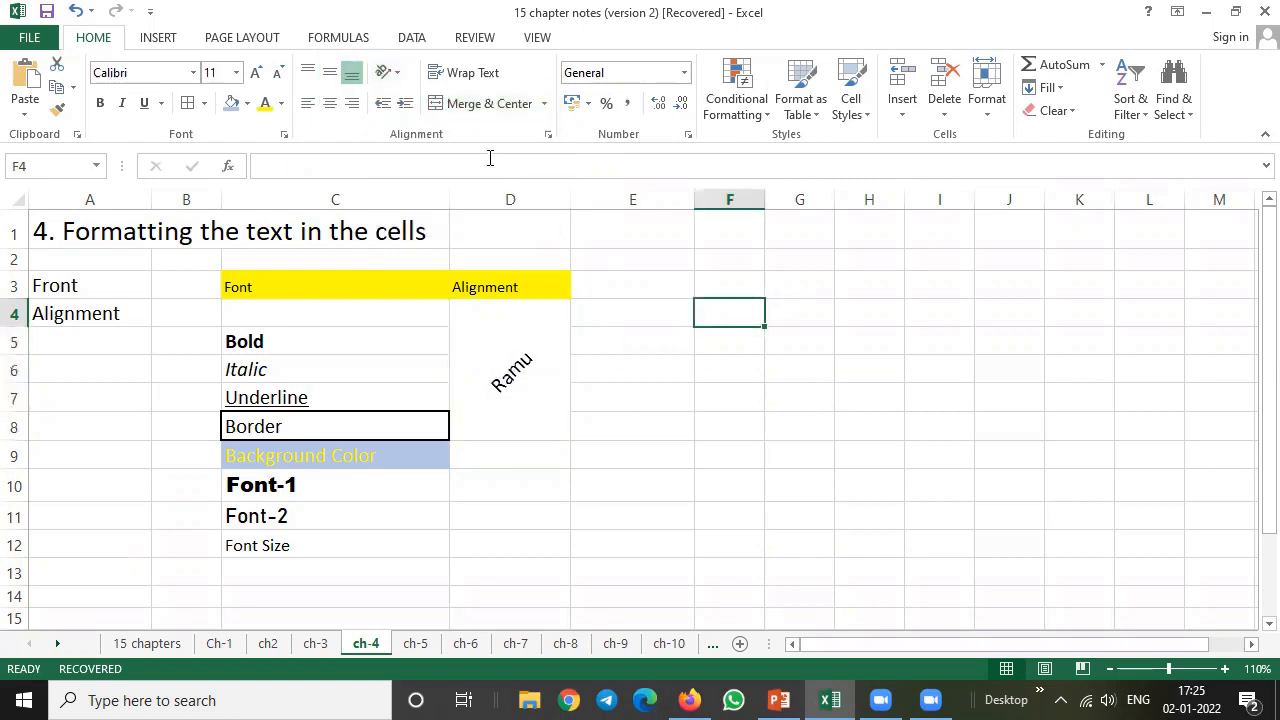
# Step: Reselect the merged cell and set its text orientation to 0 degrees through the cell alignment settings
pyautogui.click(404, 75)
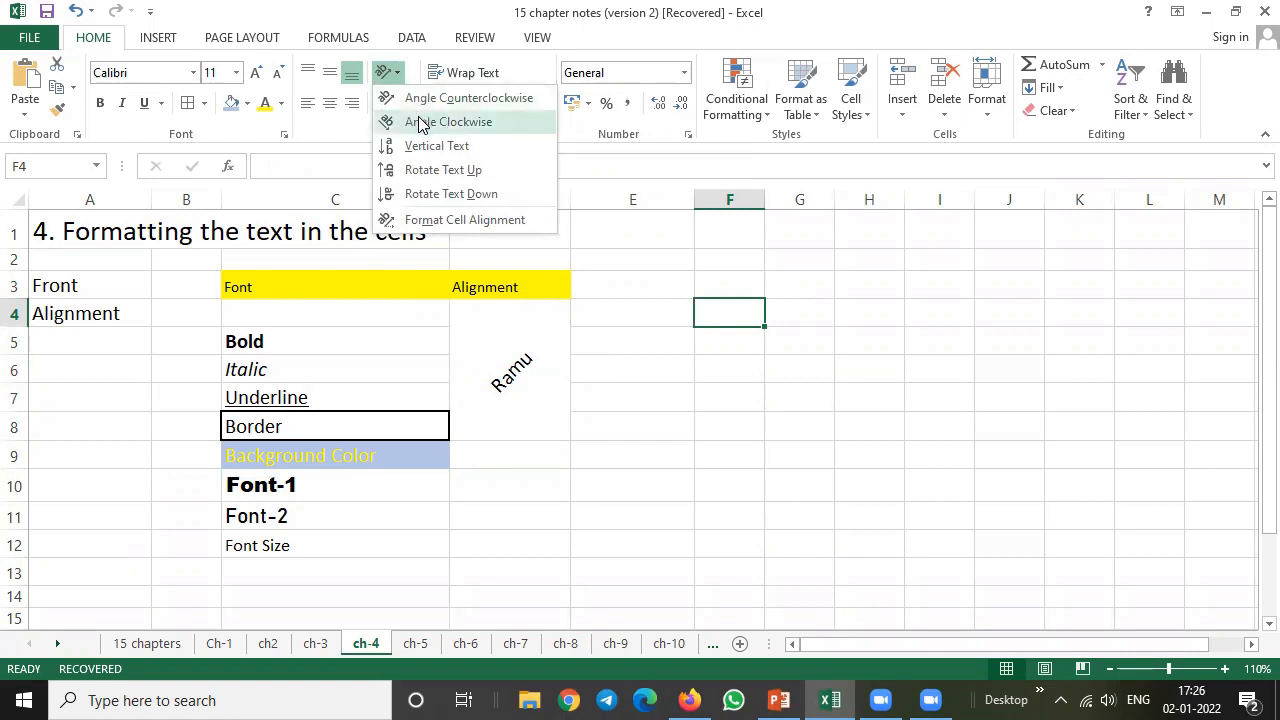
pyautogui.click(497, 362)
pyautogui.click(497, 362)
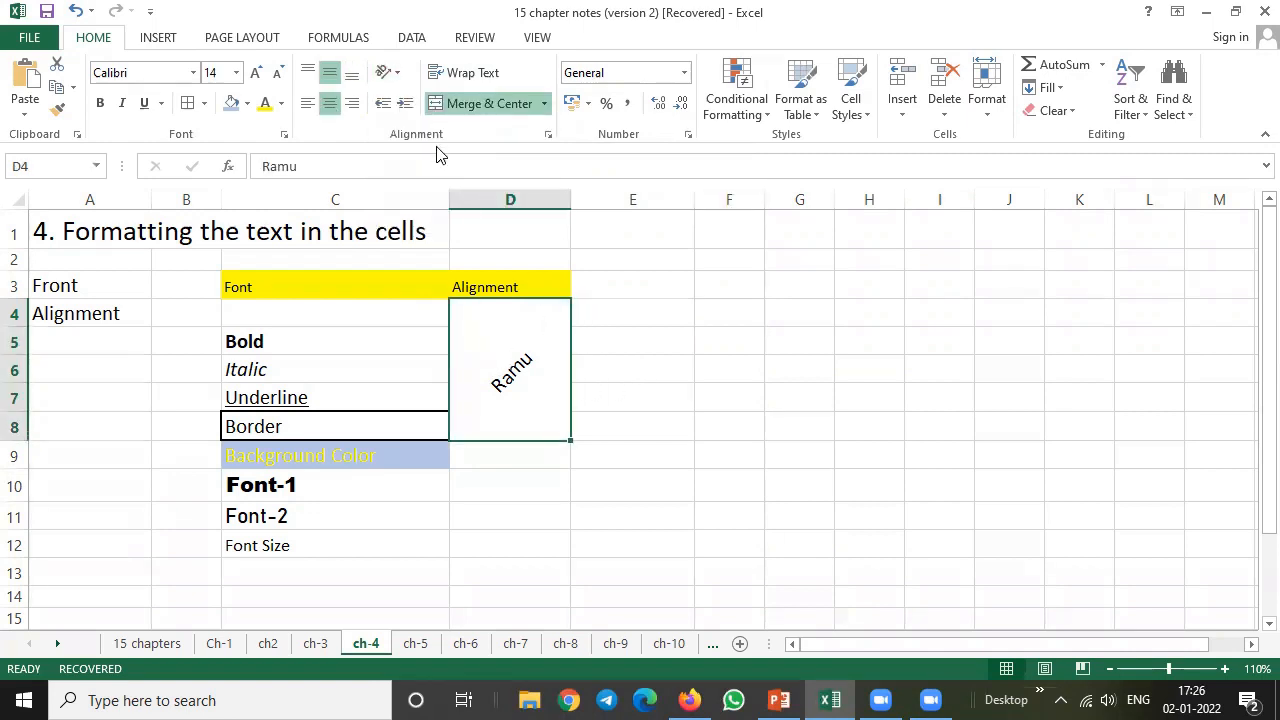
pyautogui.click(390, 73)
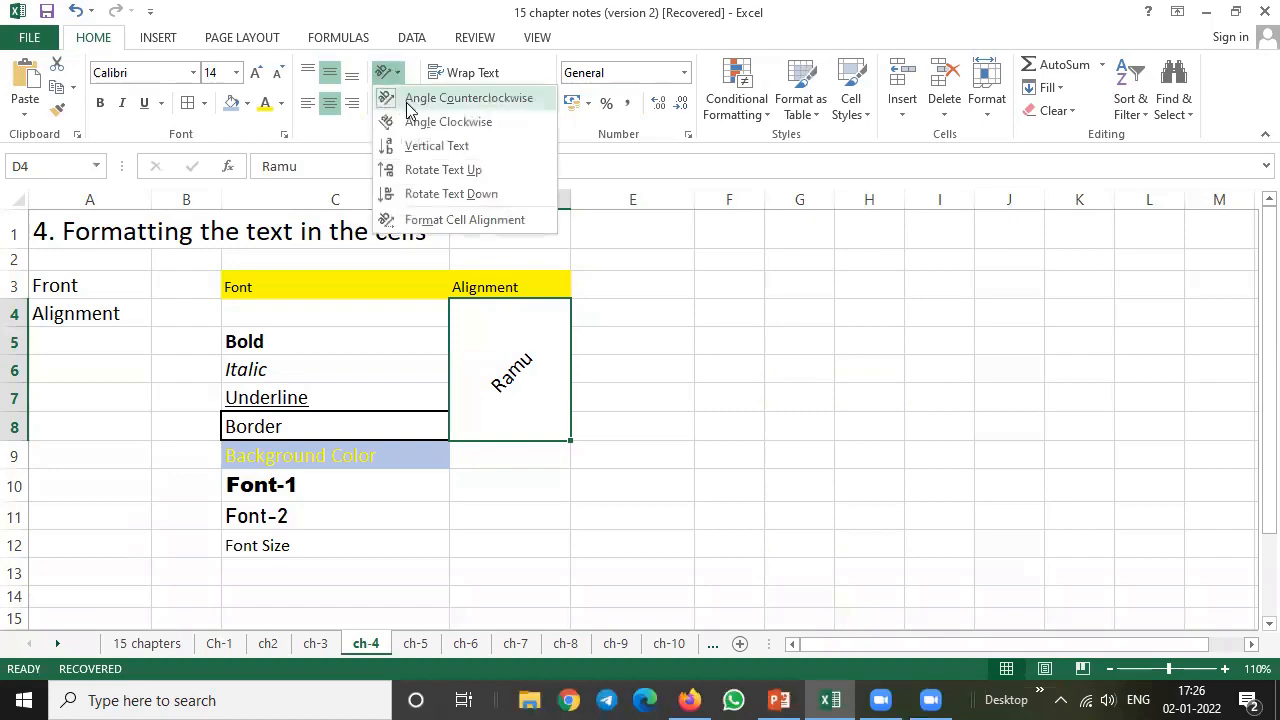
pyautogui.click(447, 220)
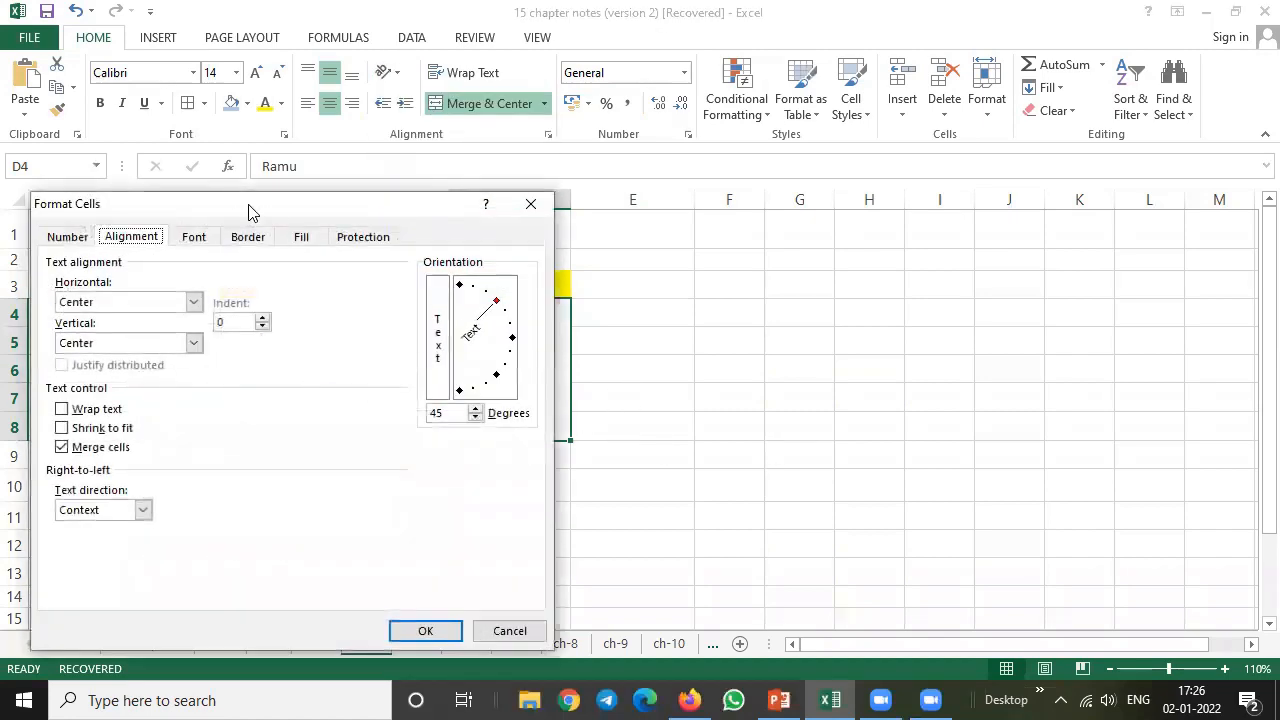
pyautogui.moveTo(268, 218); pyautogui.dragTo(853, 190)
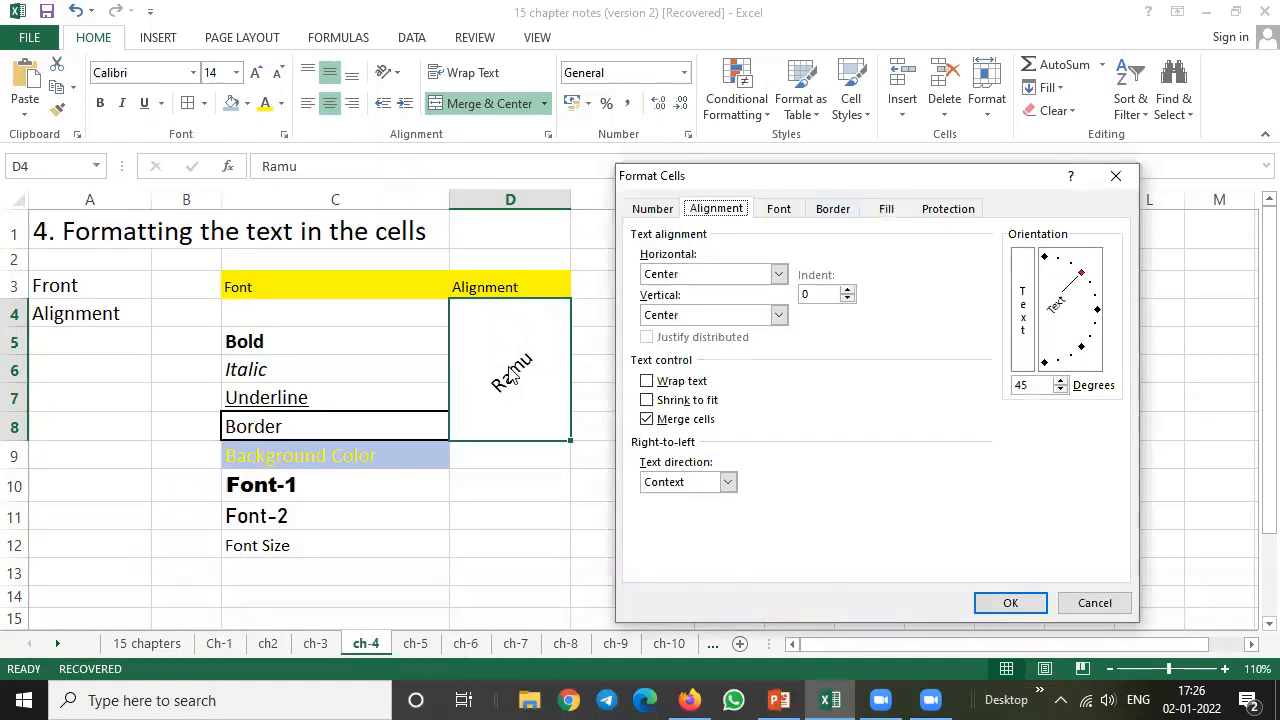
pyautogui.moveTo(1080, 276); pyautogui.dragTo(1103, 317)
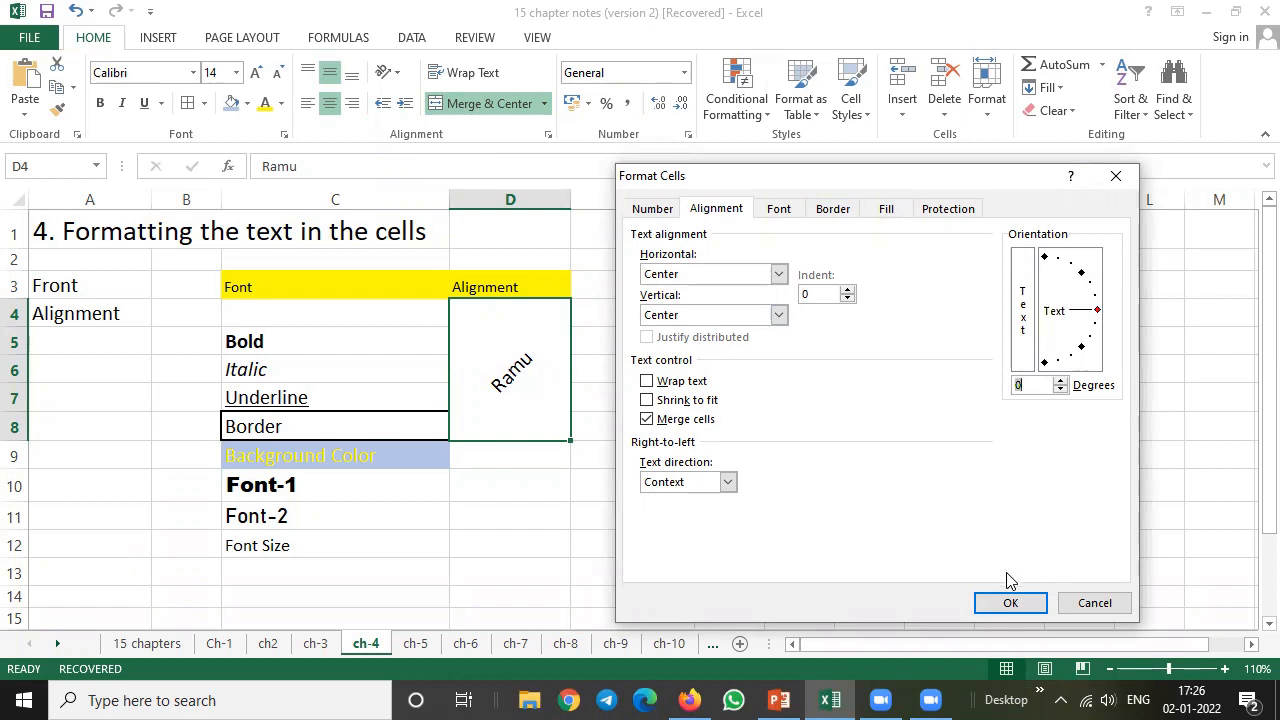
pyautogui.click(1008, 604)
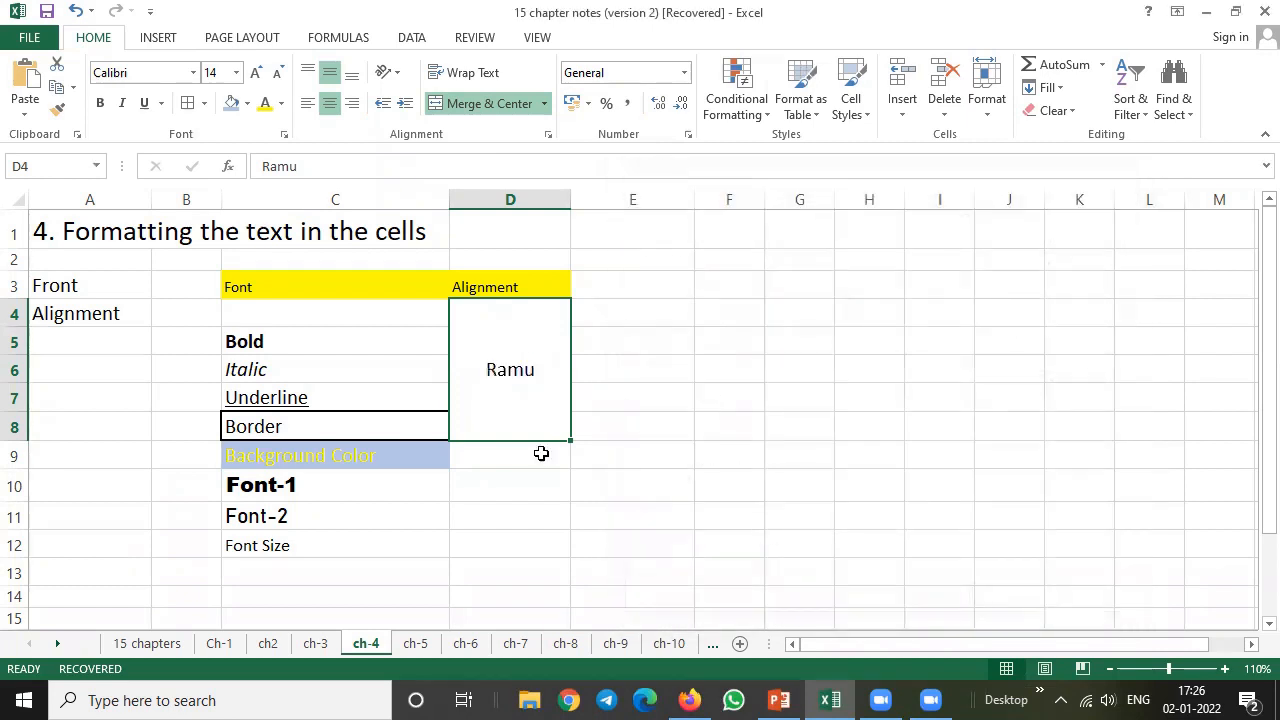
# Step: Append "Soft Learning" to the name in the merged cell and wrap its text
pyautogui.doubleClick(540, 371)
pyautogui.write('Soft Learning')
pyautogui.press('Return')
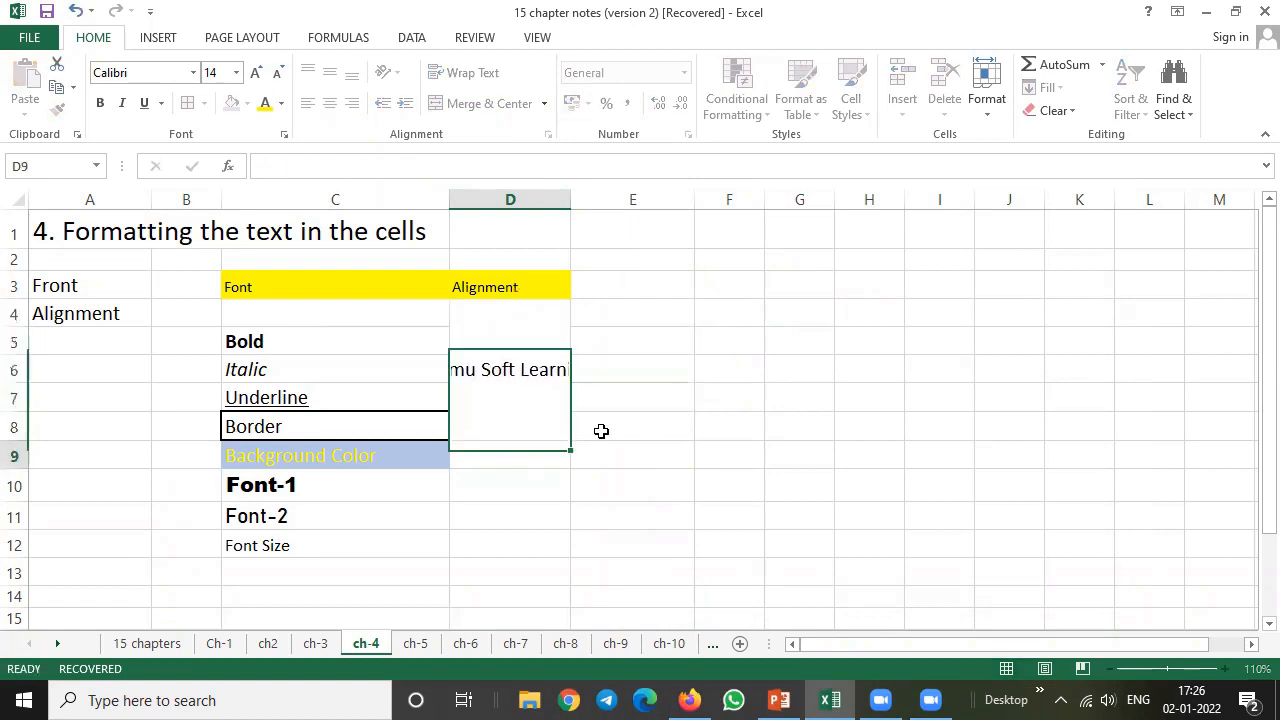
pyautogui.press('Up')
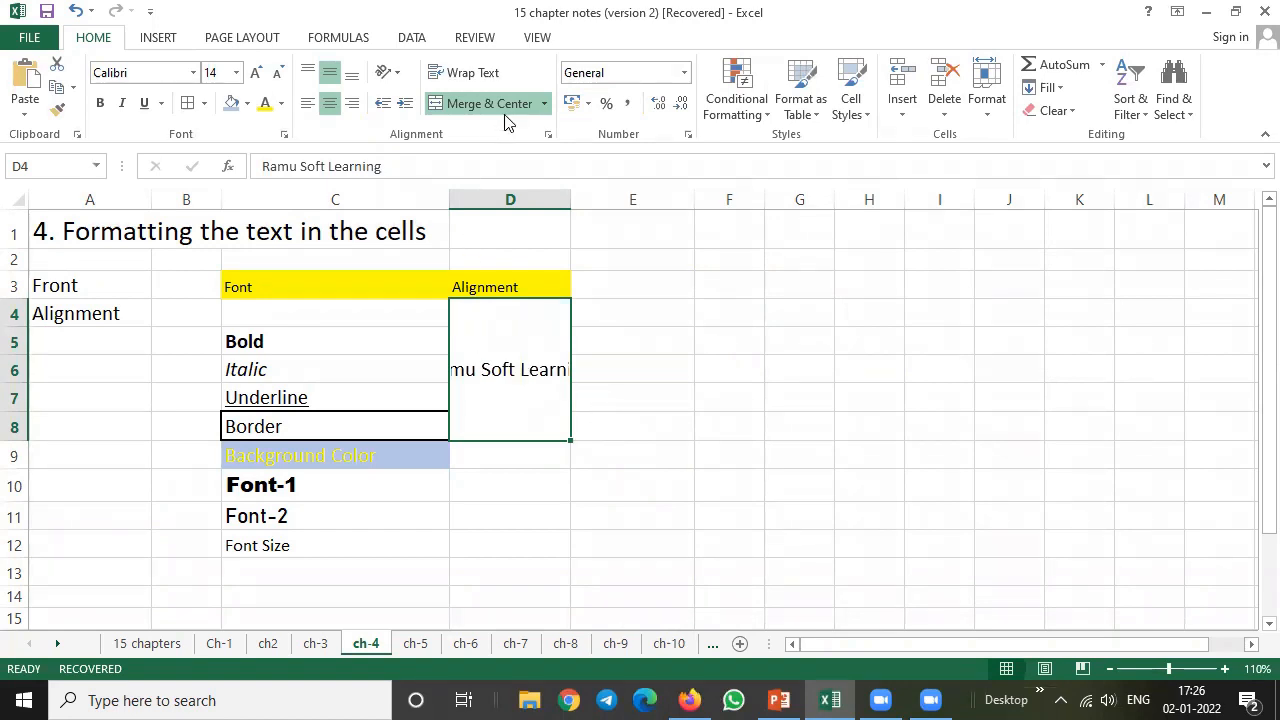
pyautogui.click(462, 78)
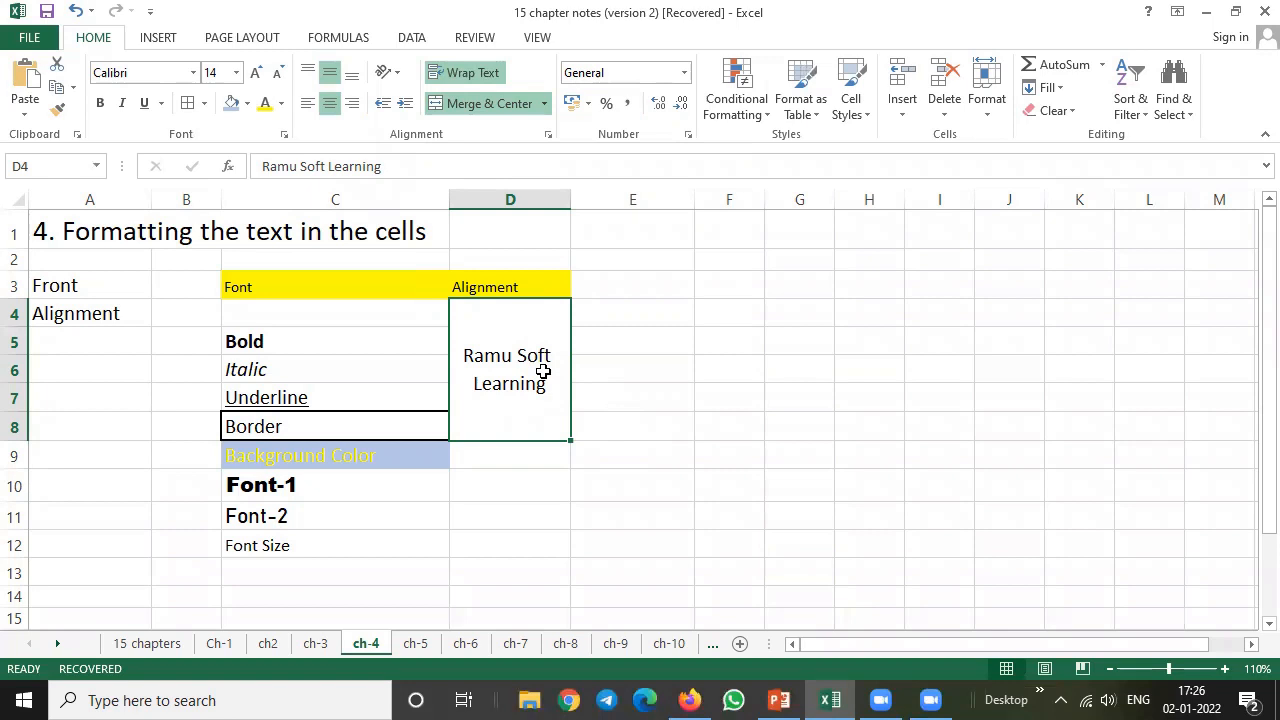
# Step: Examine the horizontal and vertical text alignment options in the merged cell's format settings without changing them
pyautogui.rightClick(504, 320)
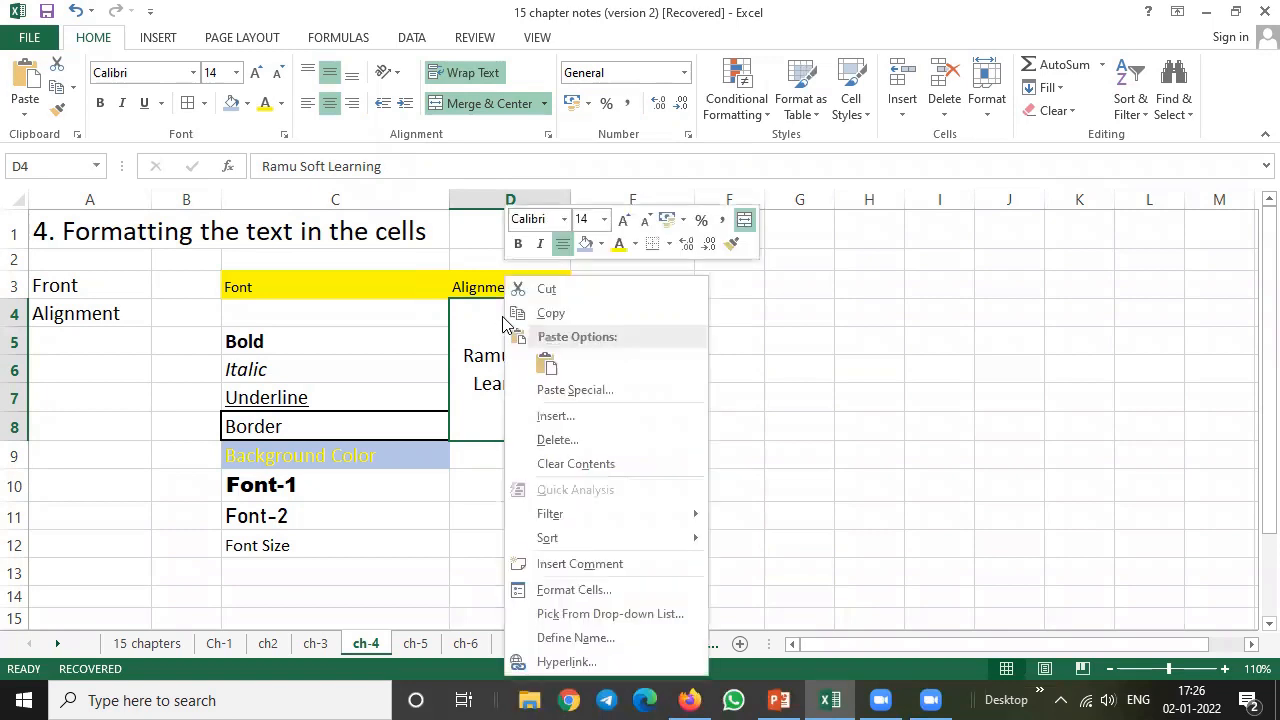
pyautogui.click(590, 593)
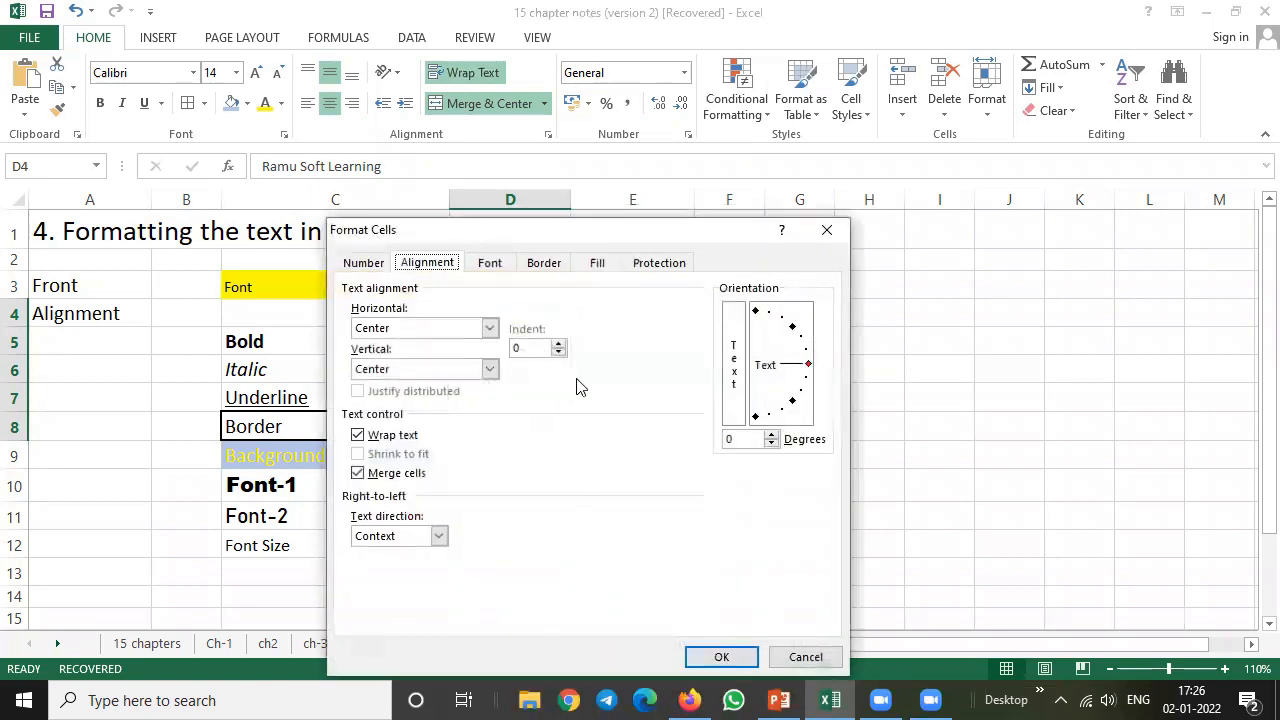
pyautogui.moveTo(594, 234); pyautogui.dragTo(871, 155)
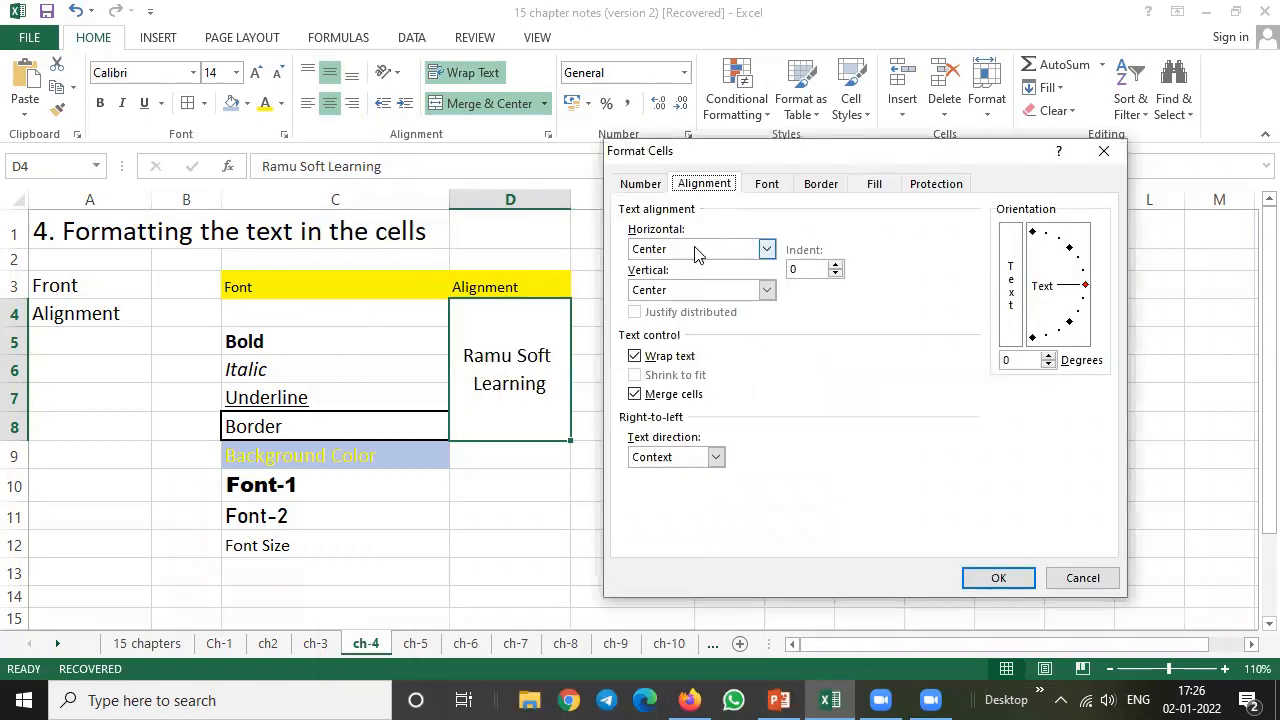
pyautogui.click(697, 253)
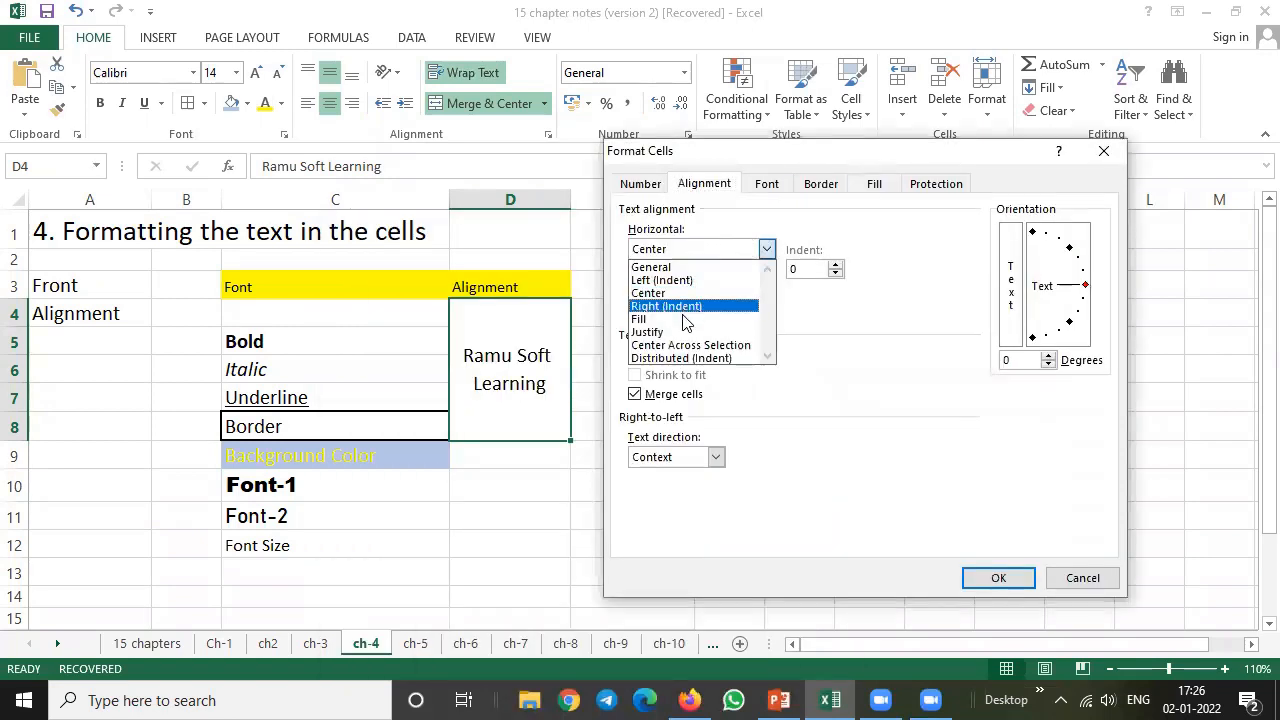
pyautogui.click(700, 293)
pyautogui.click(699, 292)
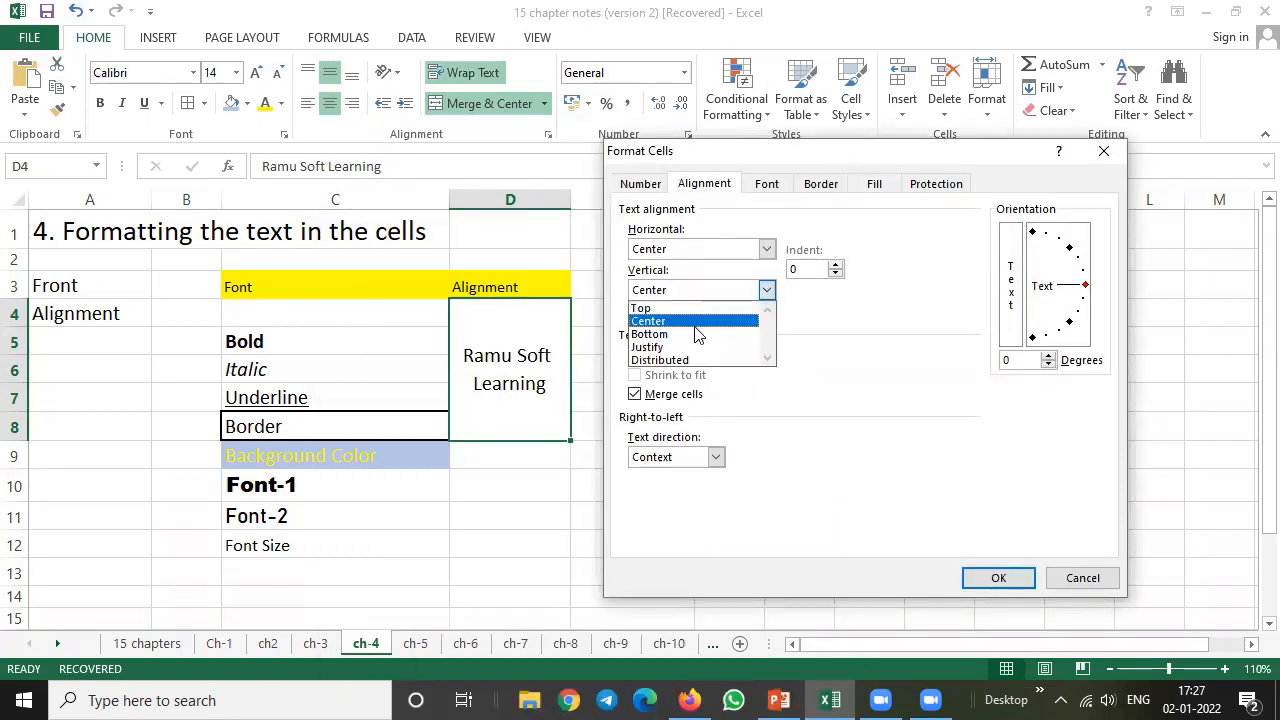
pyautogui.click(908, 346)
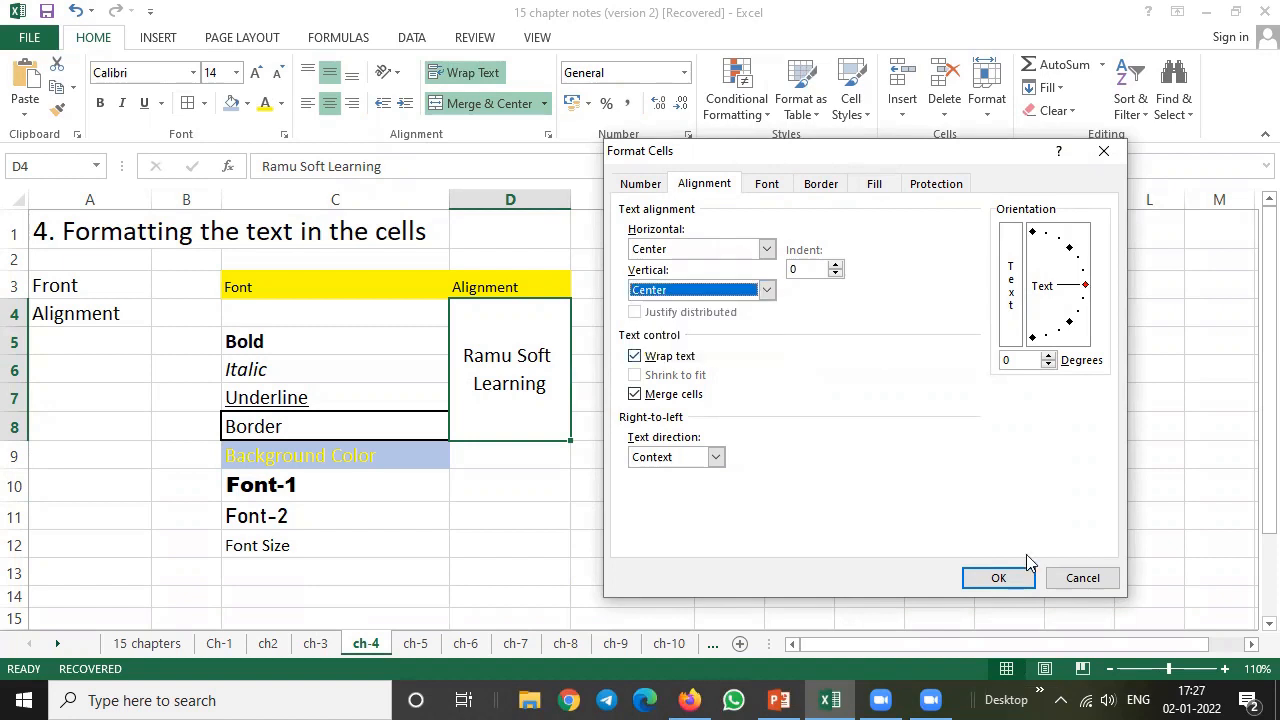
pyautogui.click(1082, 580)
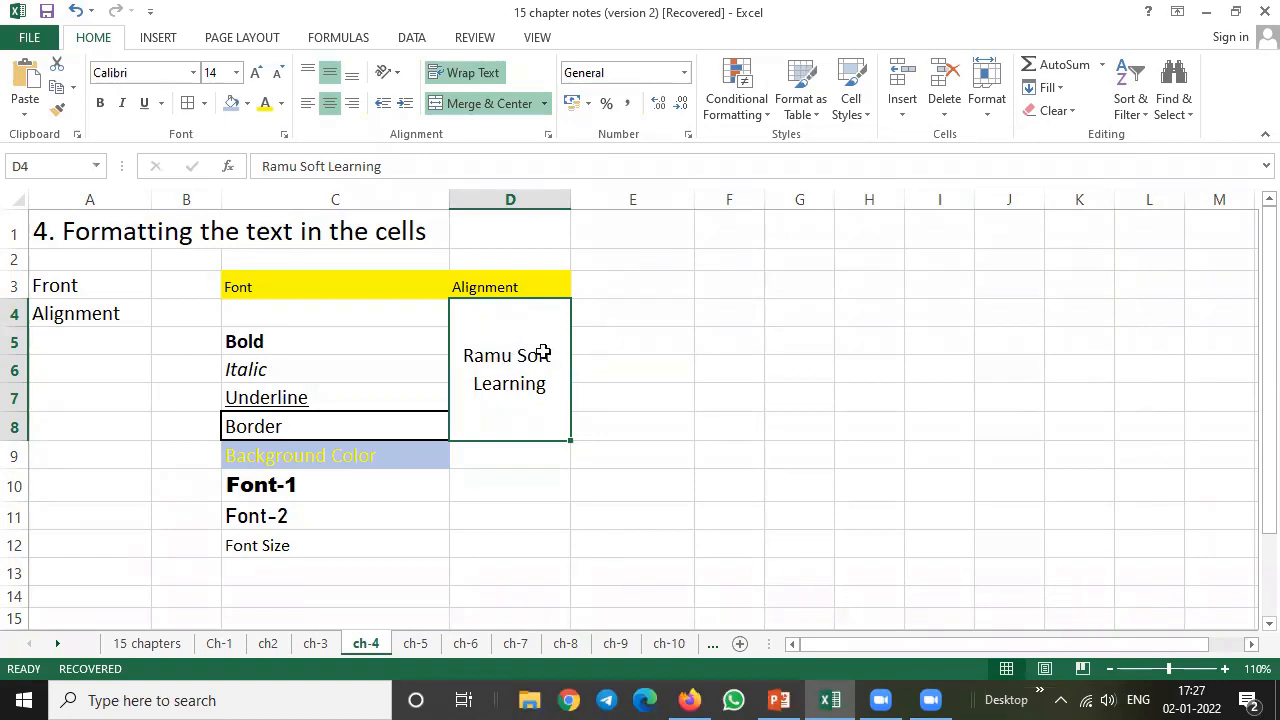
# Step: Replace text wrapping with Shrink to fit on the merged cell, and widen column D to fit the full text
pyautogui.click(472, 72)
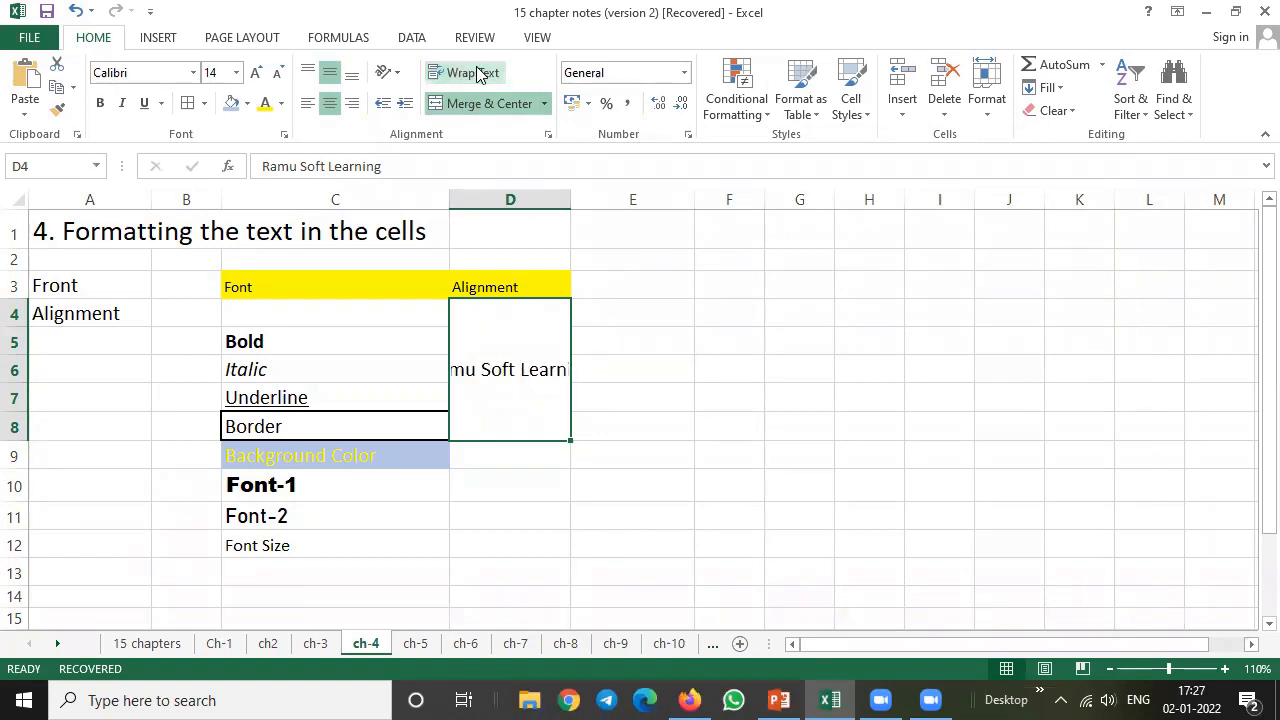
pyautogui.rightClick(534, 331)
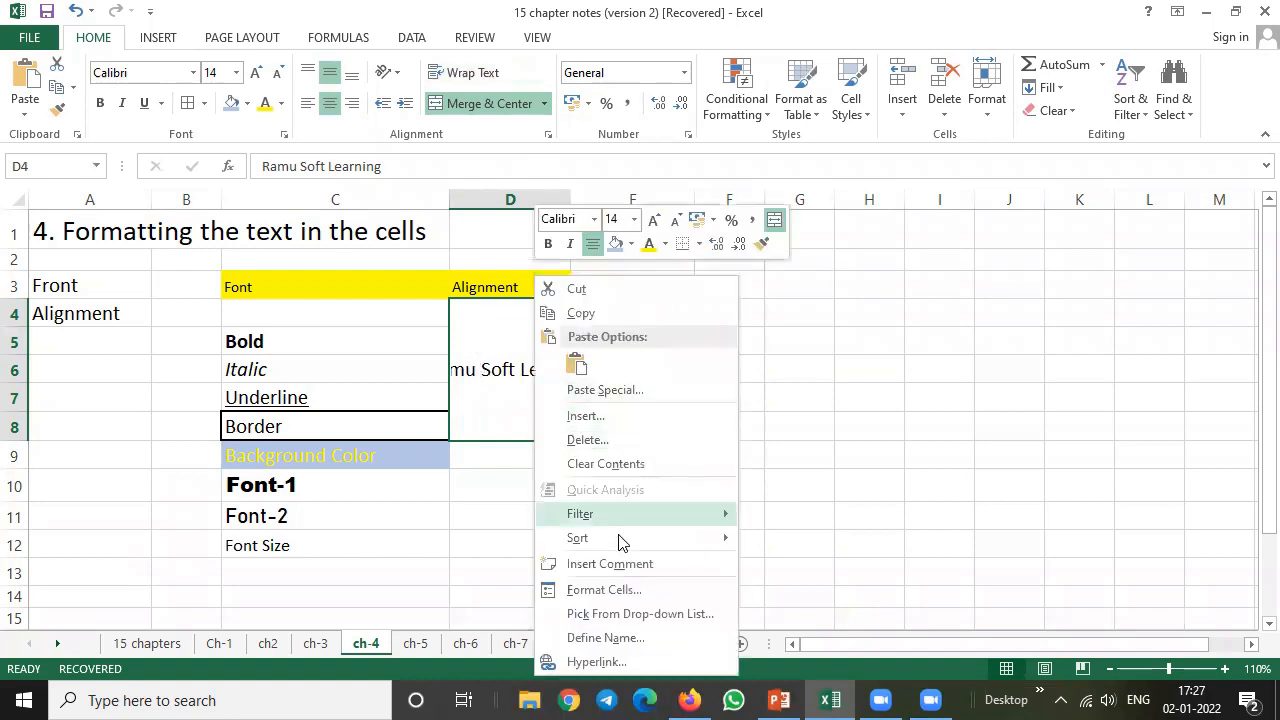
pyautogui.click(602, 590)
pyautogui.moveTo(588, 240); pyautogui.dragTo(868, 181)
pyautogui.click(655, 396)
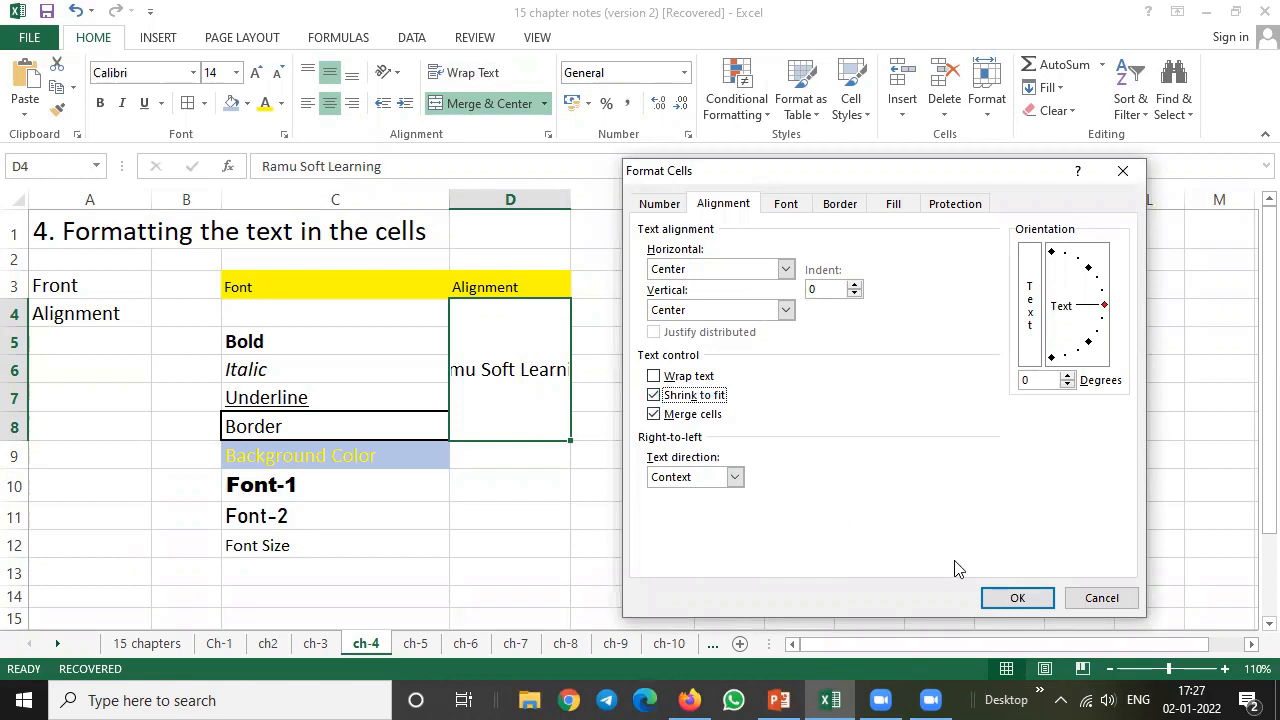
pyautogui.click(1014, 600)
pyautogui.moveTo(571, 198); pyautogui.dragTo(680, 198)
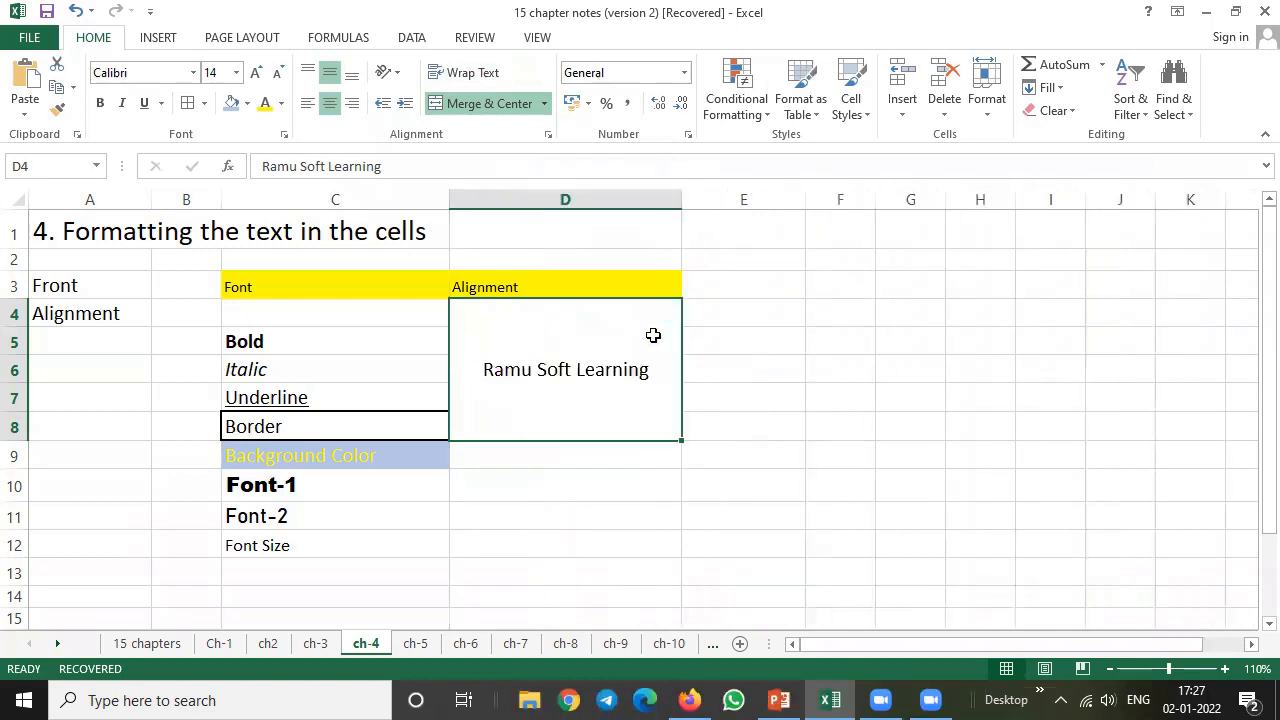
pyautogui.moveTo(680, 200); pyautogui.dragTo(661, 200)
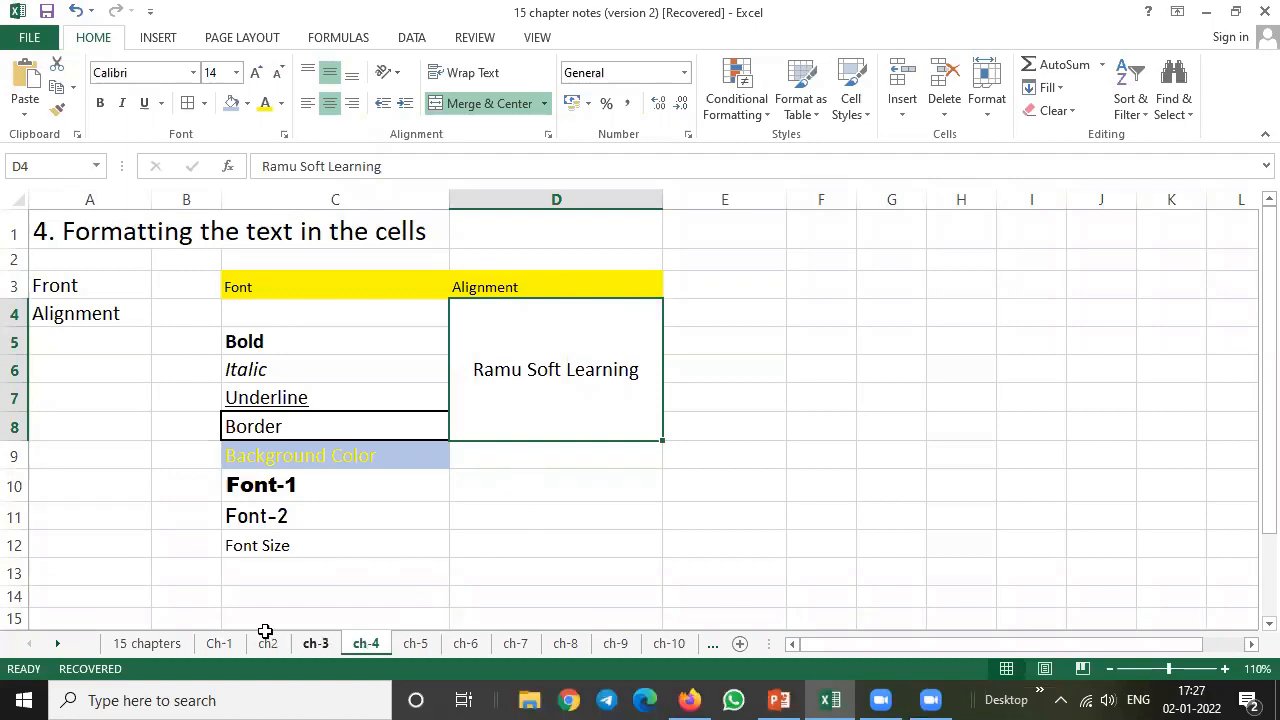
# Step: Select topic 5, formatting the numbers in the cells, in the 15 chapters syllabus list and open the ch-5 sheet
pyautogui.click(160, 638)
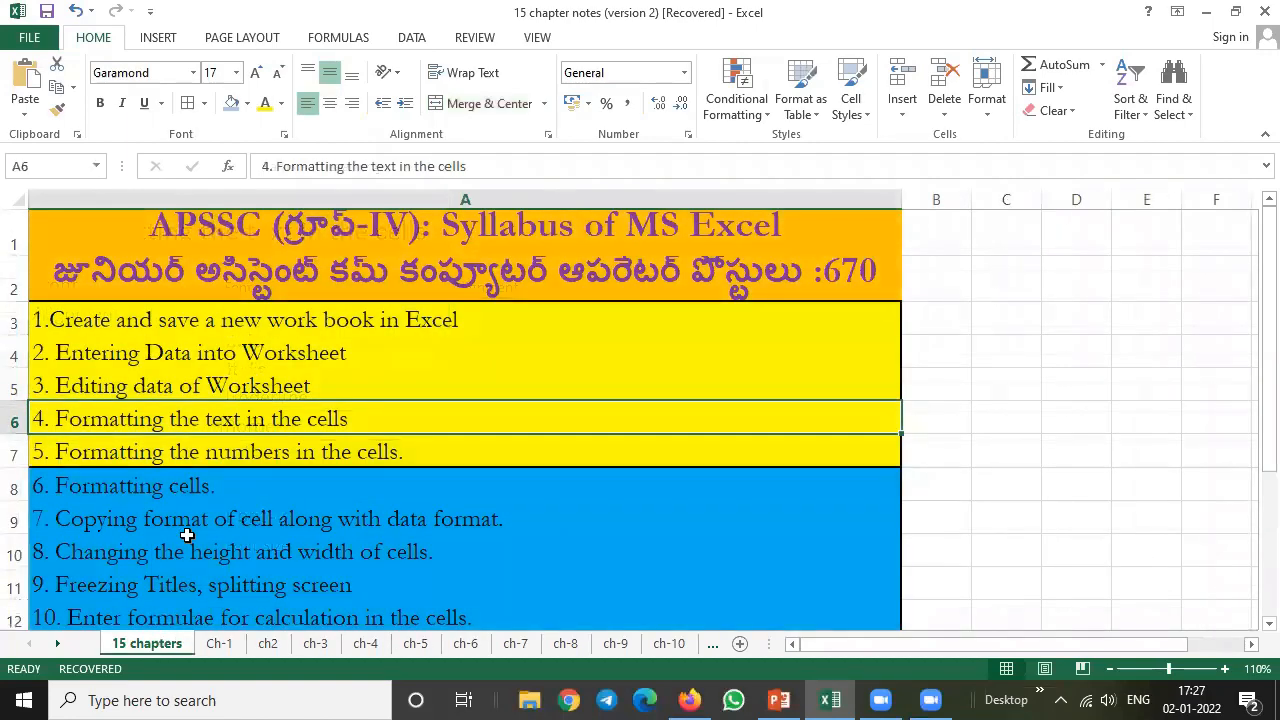
pyautogui.click(182, 451)
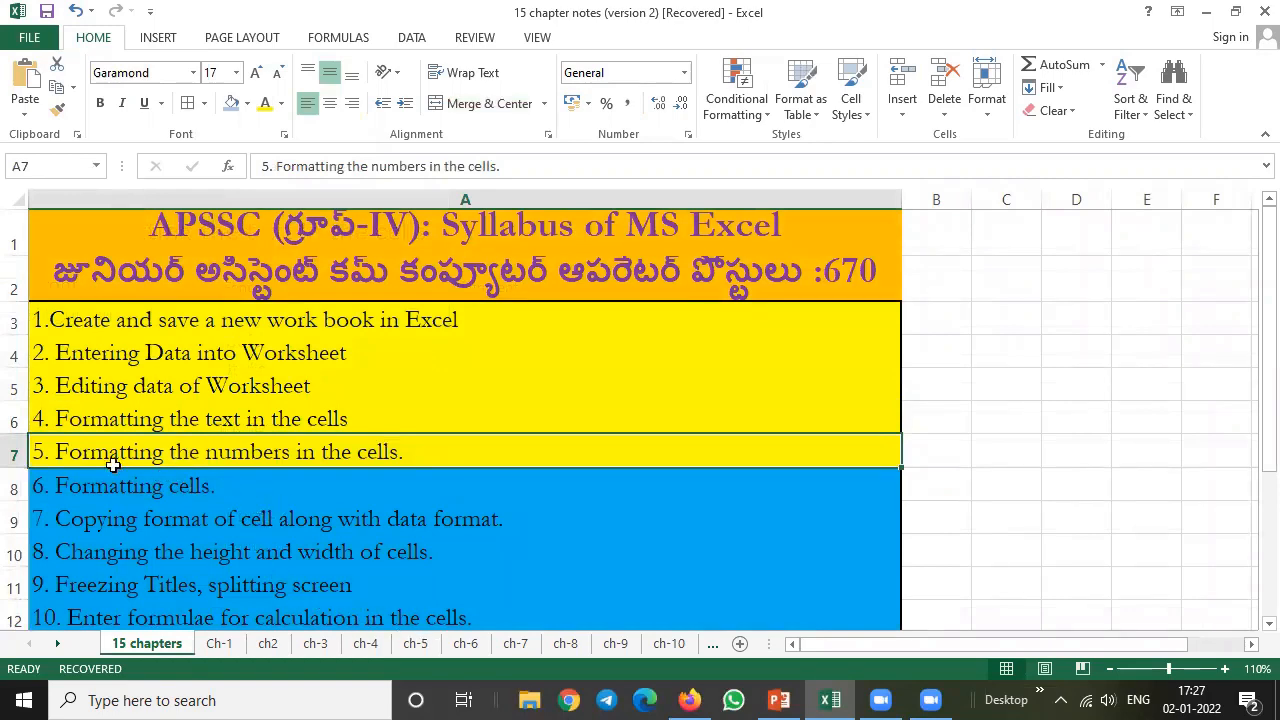
pyautogui.click(415, 643)
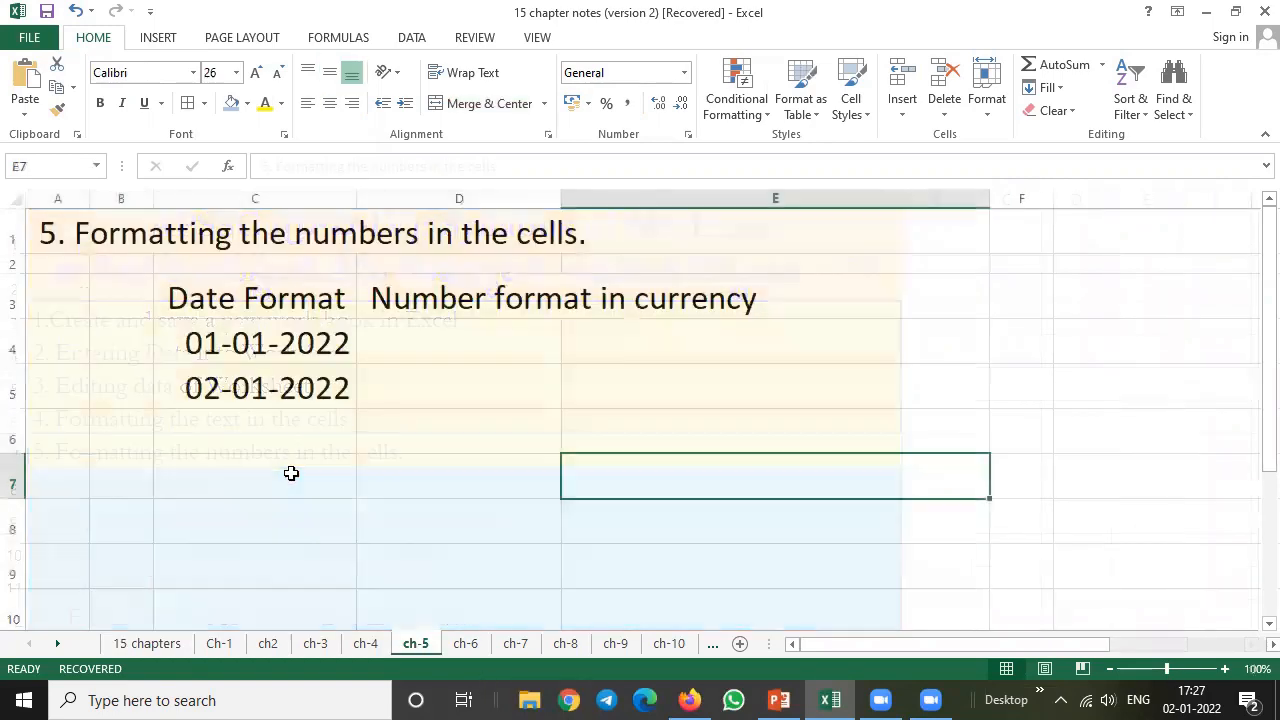
# Step: Extend the date series from C4:C5 down to C9, ending at 06-01-2022
pyautogui.click(252, 342)
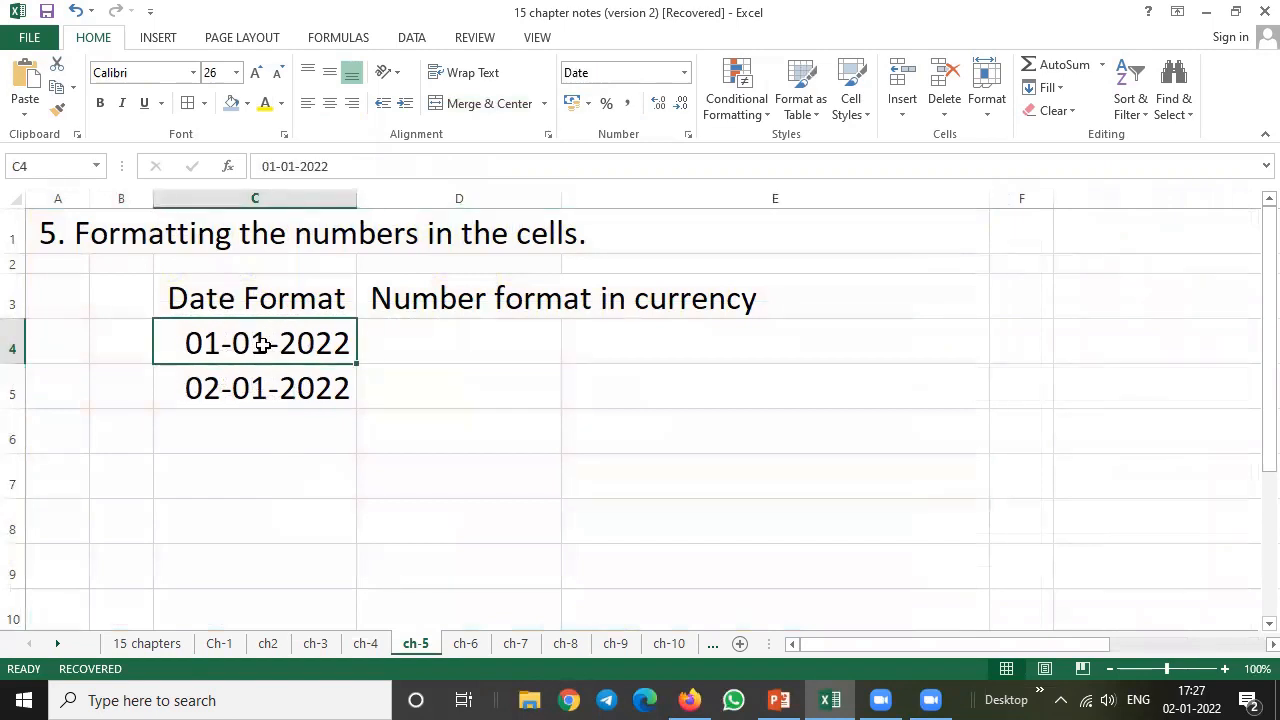
pyautogui.moveTo(305, 340); pyautogui.dragTo(335, 398)
pyautogui.moveTo(358, 406); pyautogui.dragTo(368, 572)
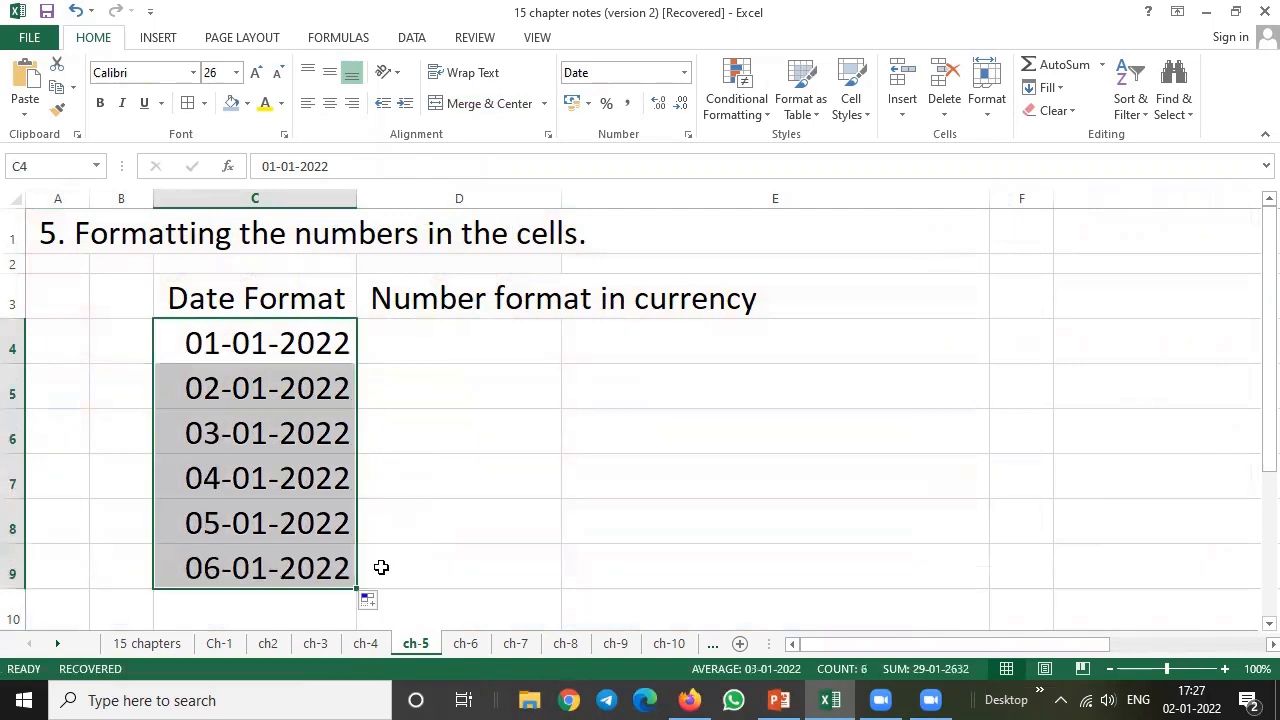
# Step: Apply the Short Date number format to the dates in C4:C9
pyautogui.click(426, 405)
pyautogui.click(268, 340)
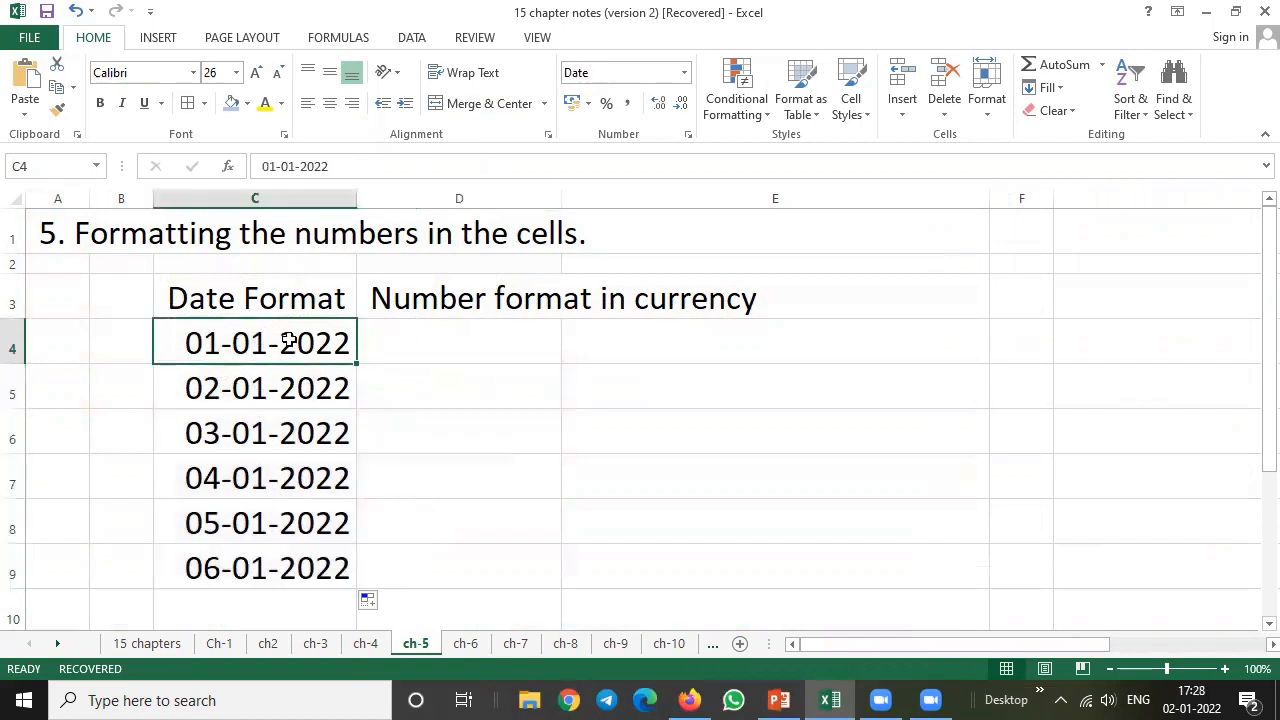
pyautogui.moveTo(283, 346); pyautogui.dragTo(297, 566)
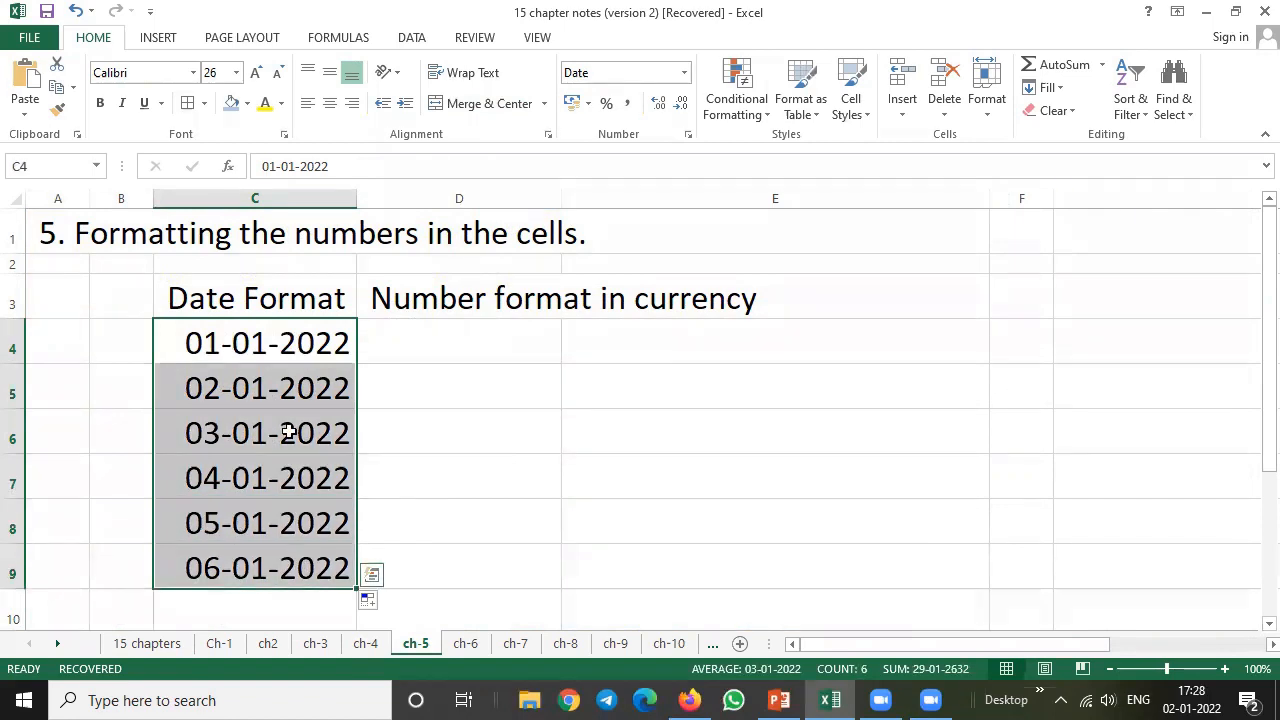
pyautogui.click(685, 73)
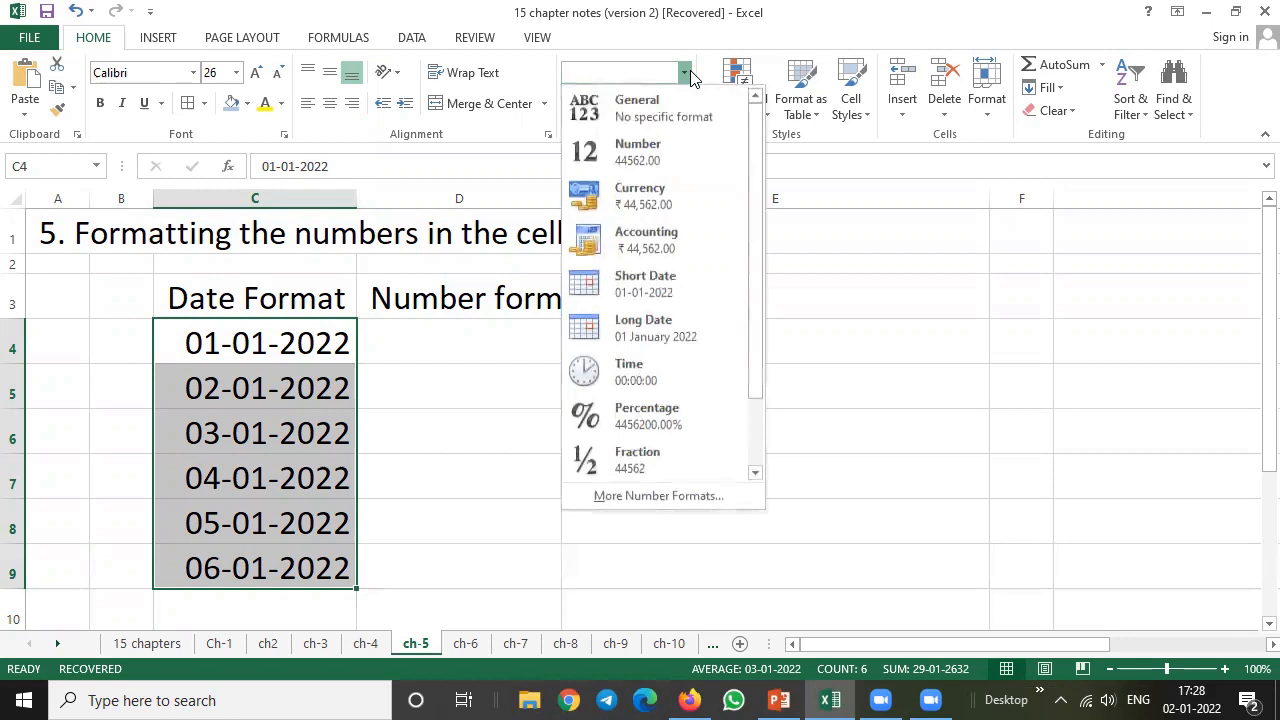
pyautogui.click(643, 288)
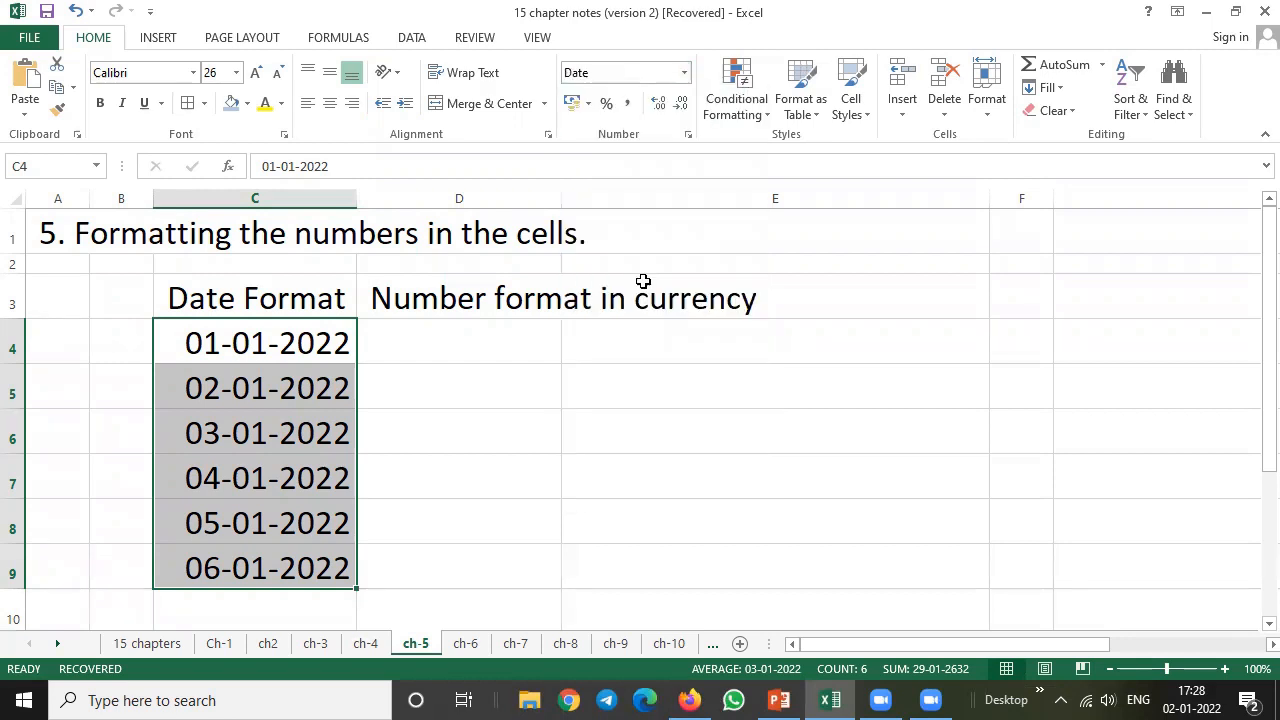
# Step: Apply the Long Date format to C4:C9 and widen column C until the full dates fit
pyautogui.click(685, 73)
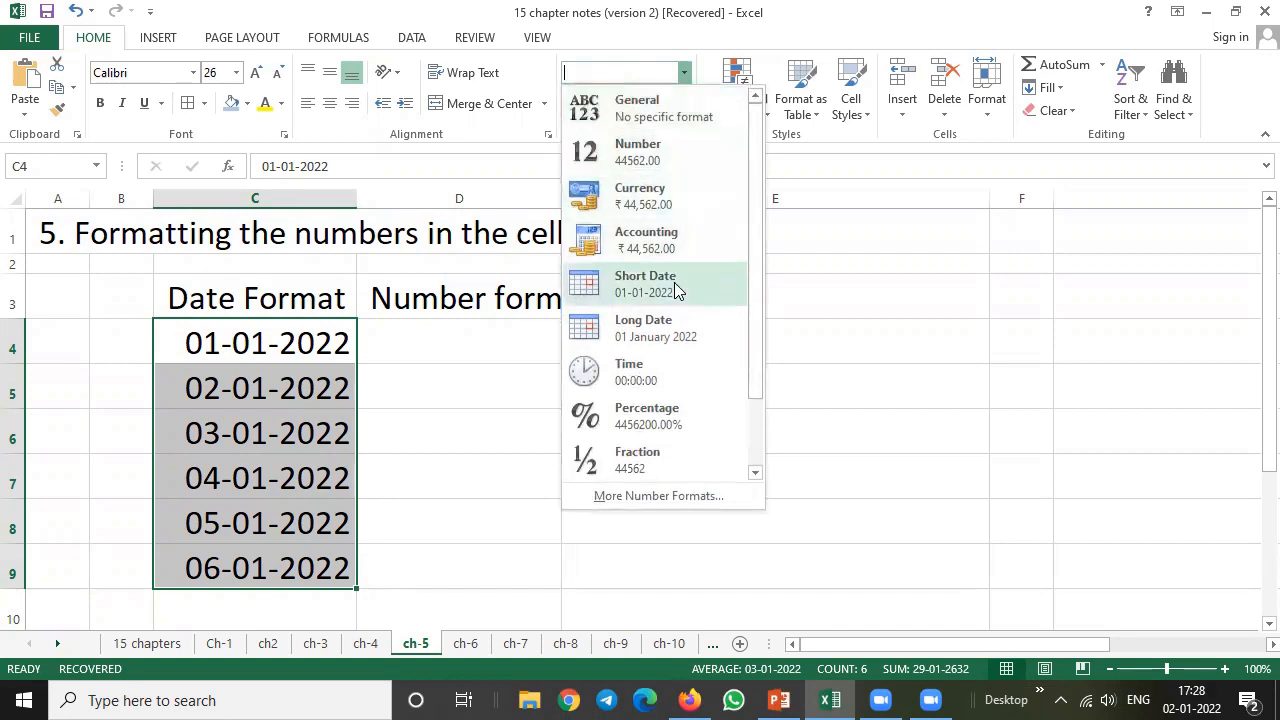
pyautogui.click(660, 330)
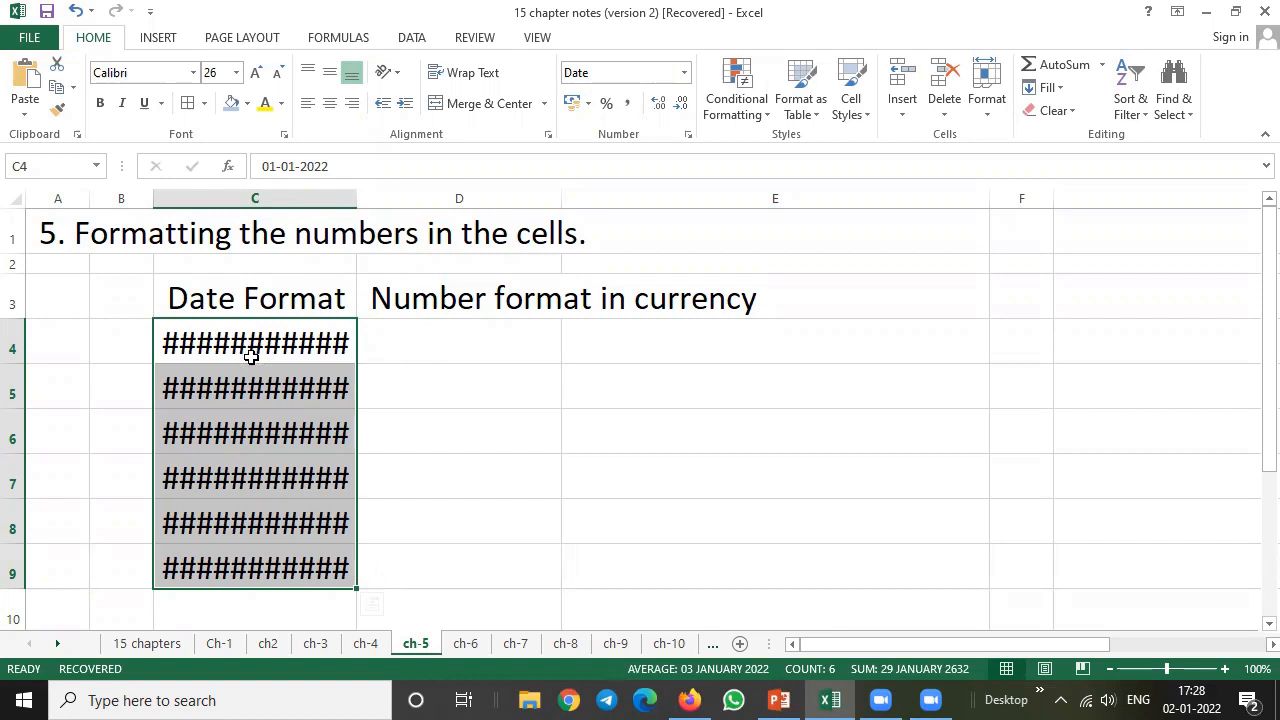
pyautogui.moveTo(357, 200); pyautogui.dragTo(422, 205)
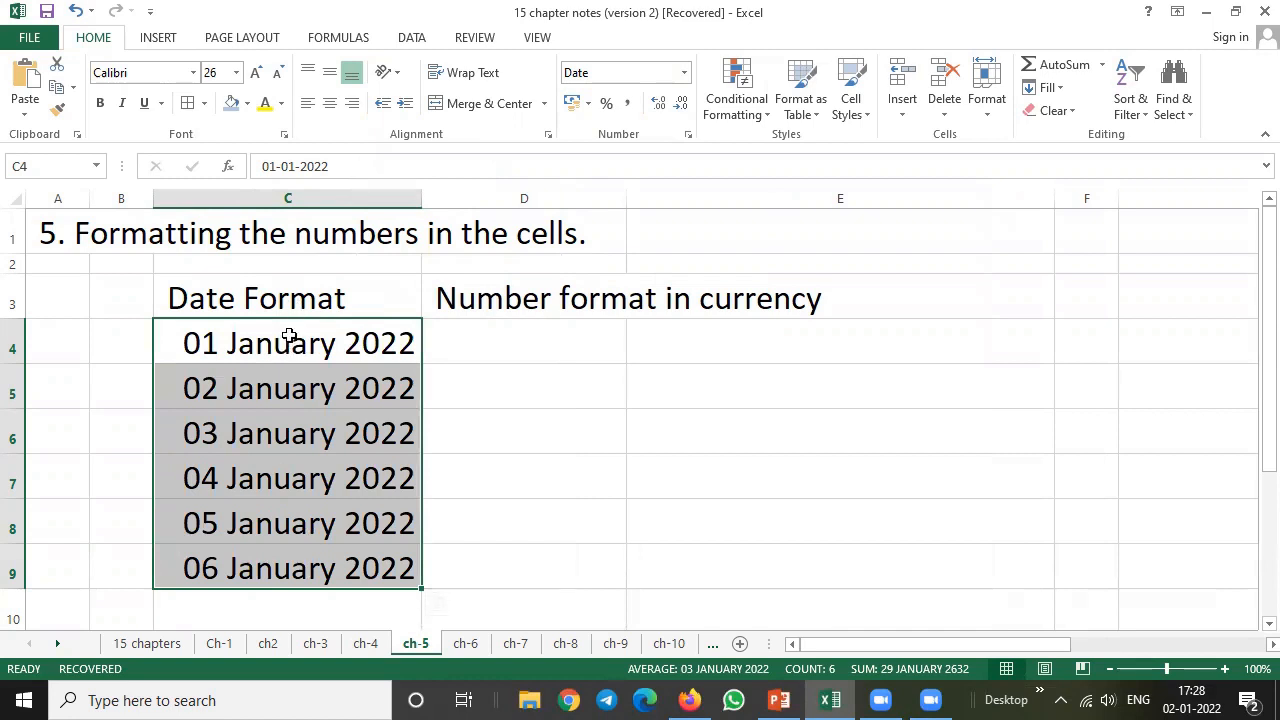
pyautogui.moveTo(288, 332); pyautogui.dragTo(296, 571)
pyautogui.click(684, 73)
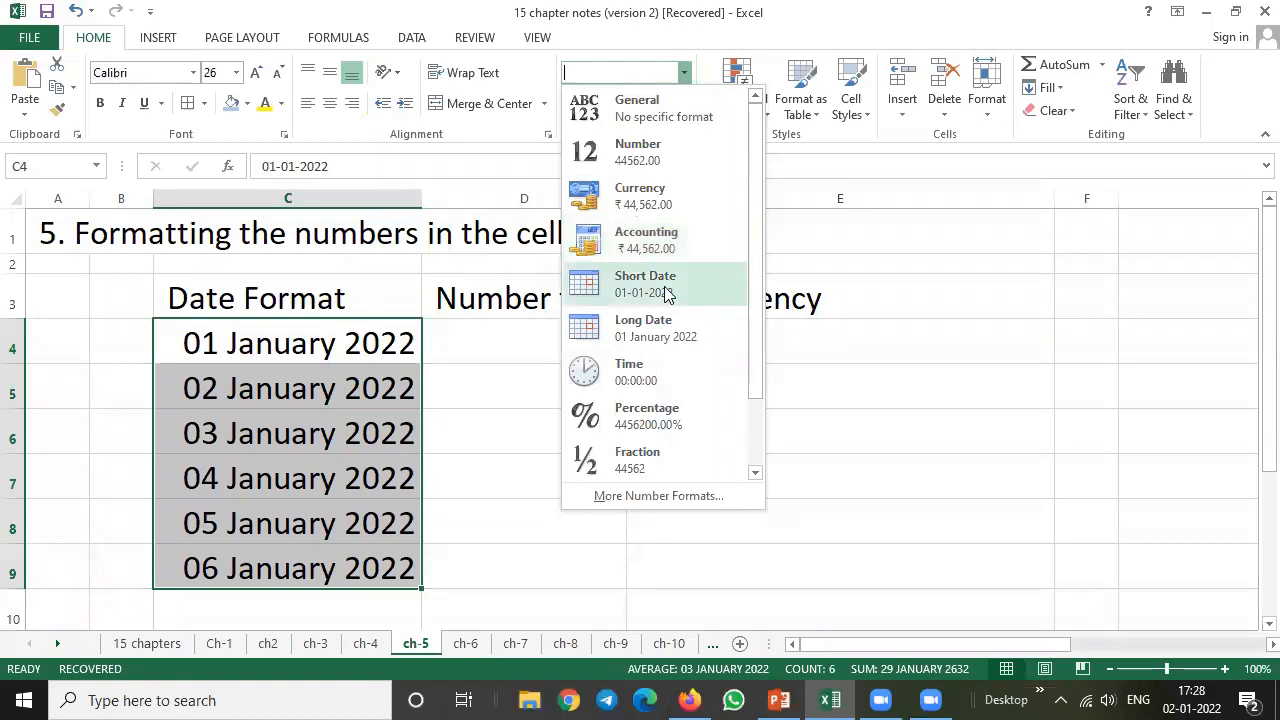
pyautogui.click(884, 274)
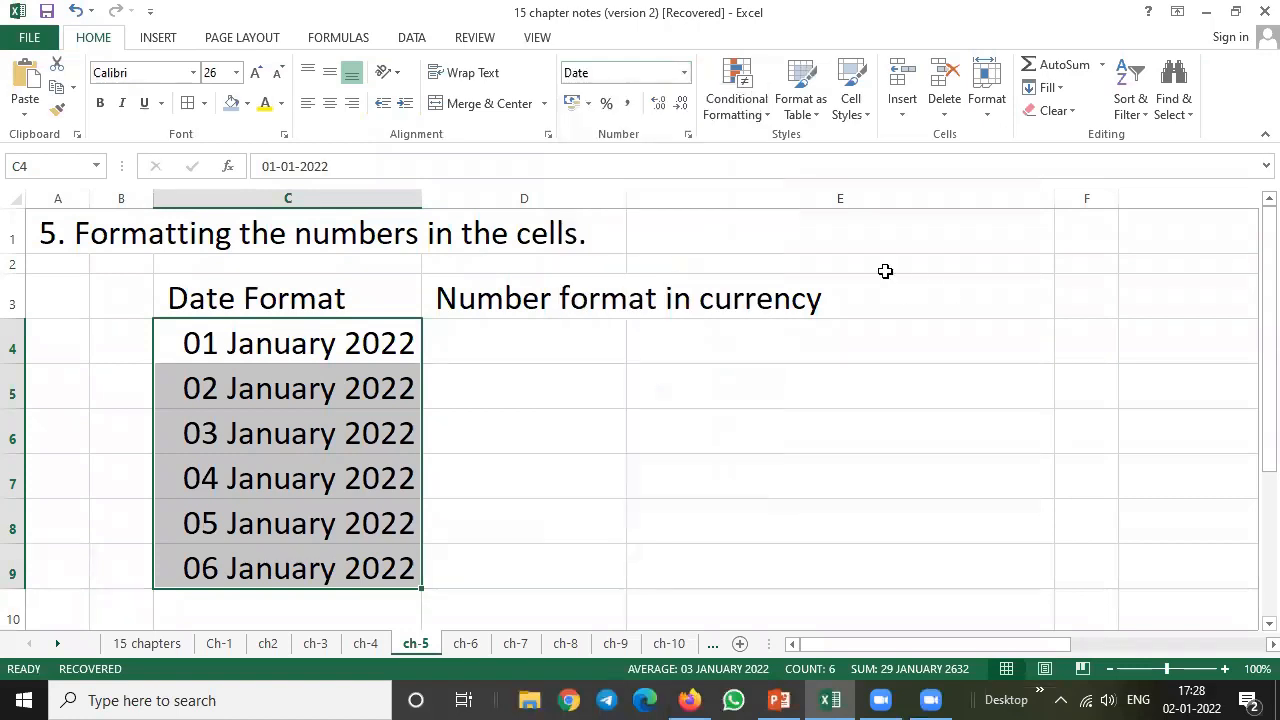
# Step: Enter 123456 in cell D4 under the number format heading
pyautogui.click(526, 340)
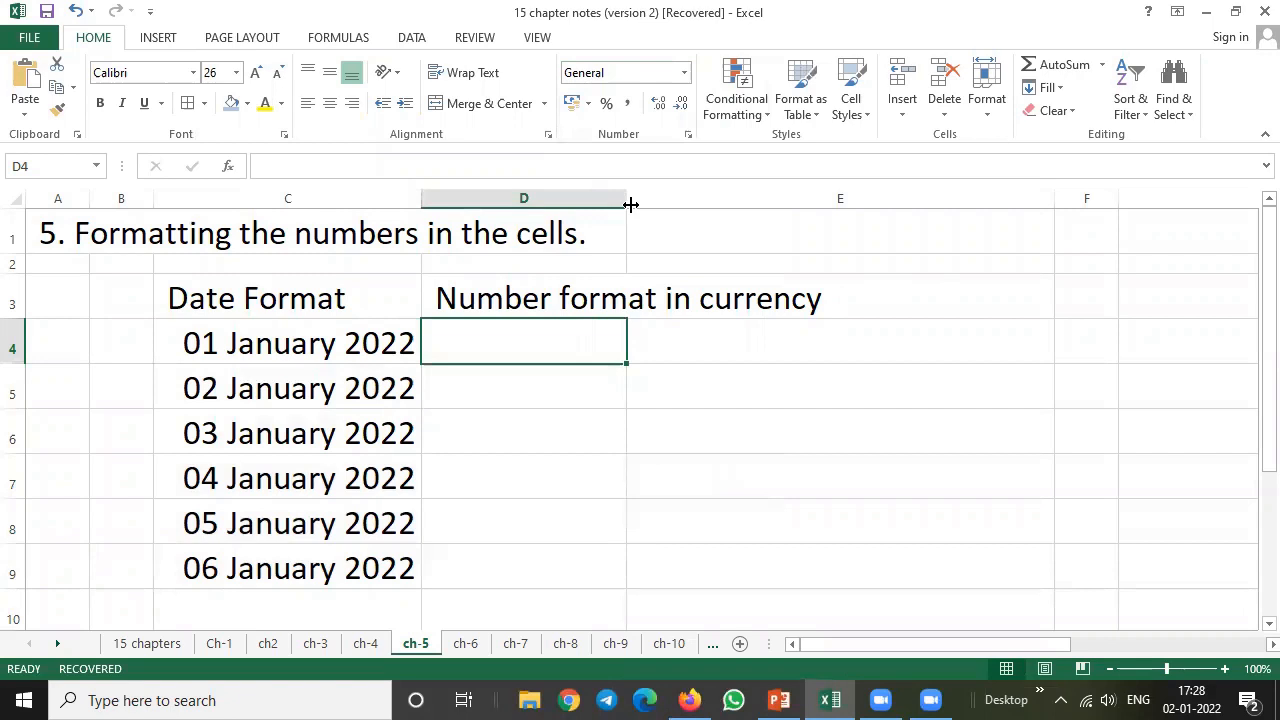
pyautogui.write('123456')
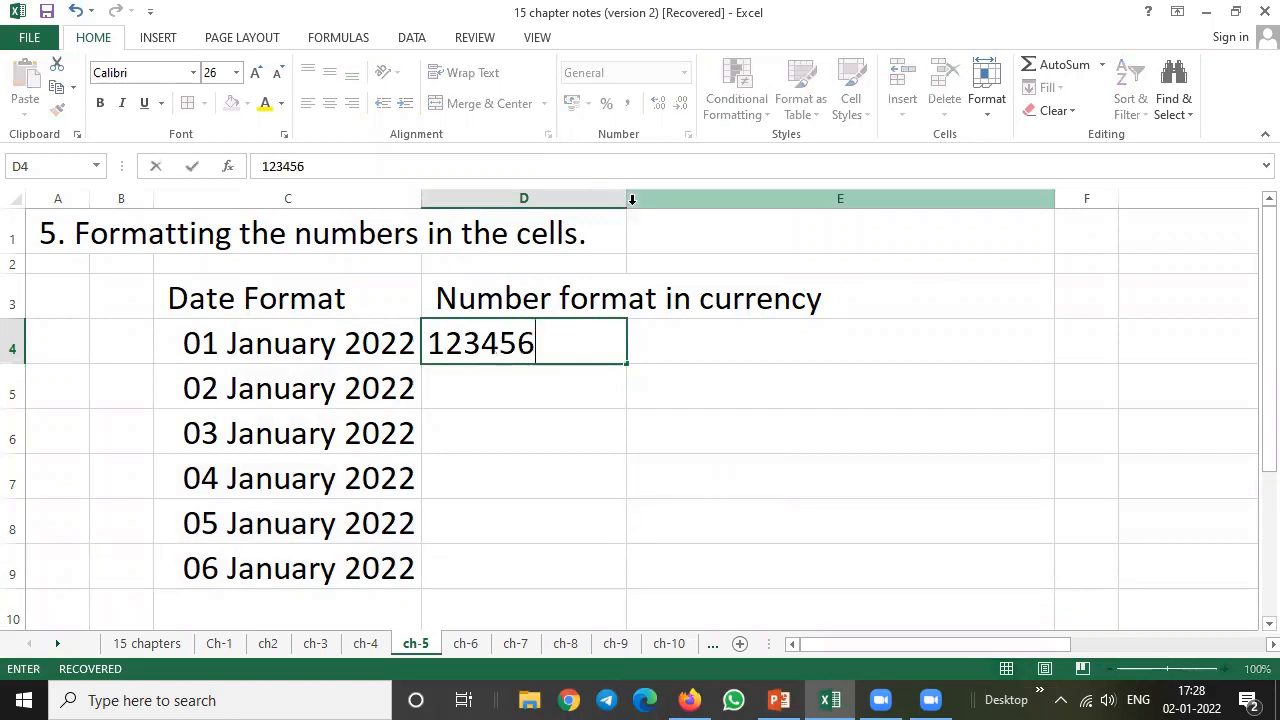
pyautogui.press('Return')
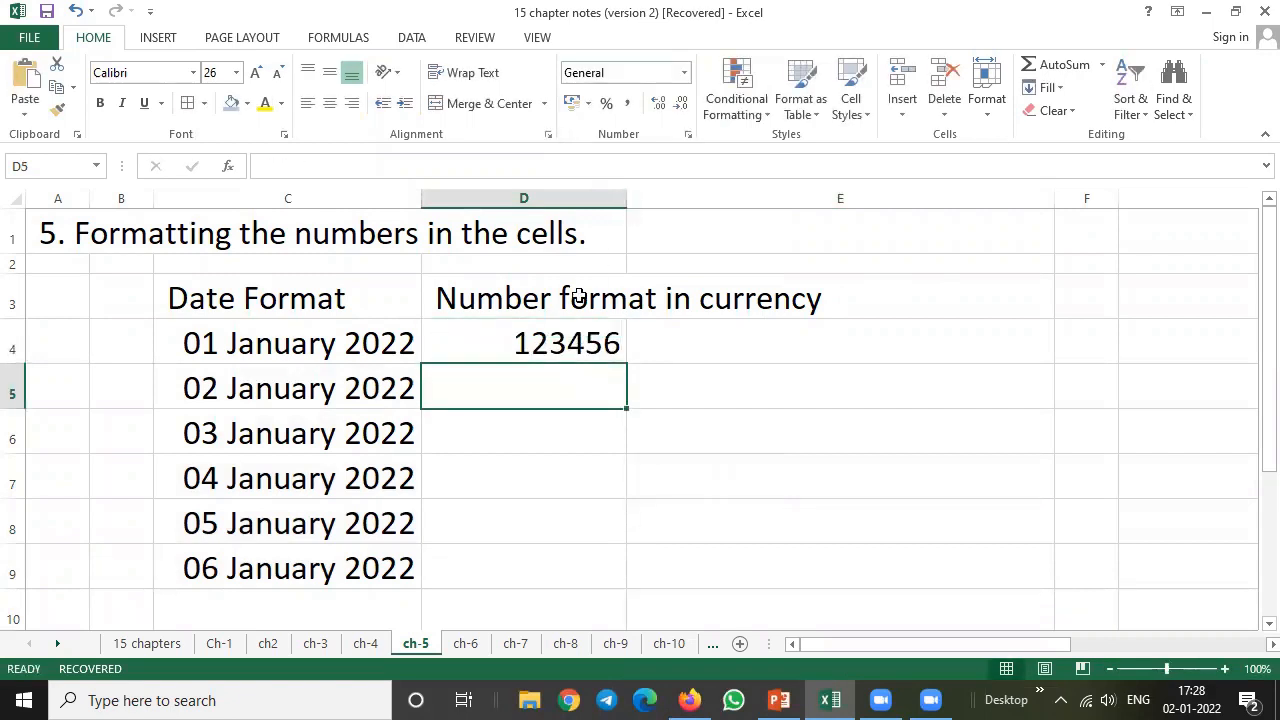
# Step: Increase the number in D4 to two decimal places and widen column D
pyautogui.click(512, 340)
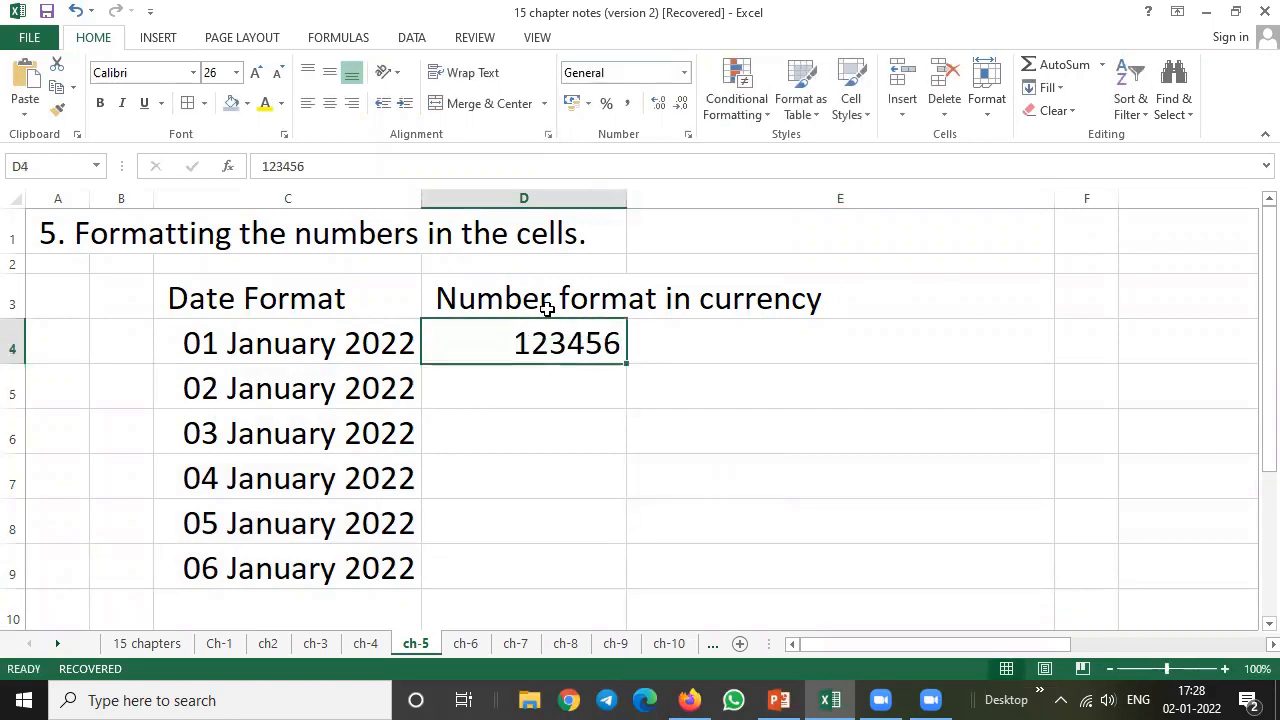
pyautogui.click(659, 108)
pyautogui.click(668, 107)
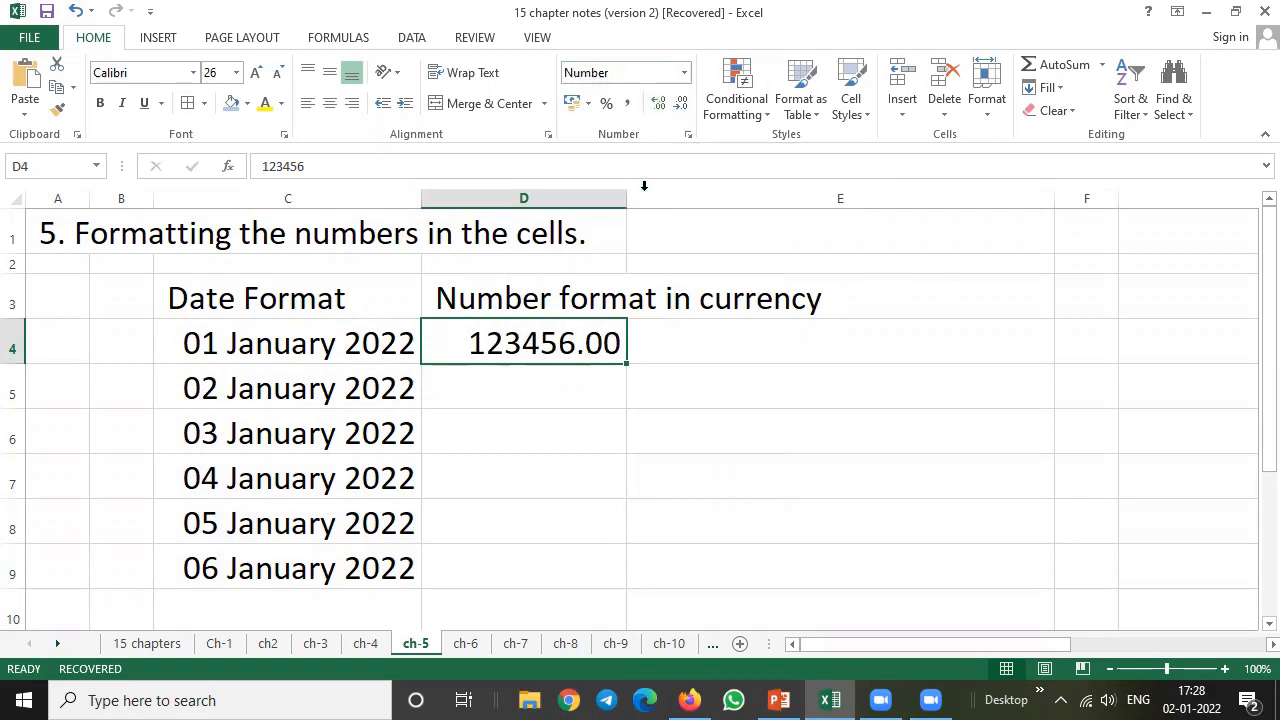
pyautogui.moveTo(641, 199); pyautogui.dragTo(718, 200)
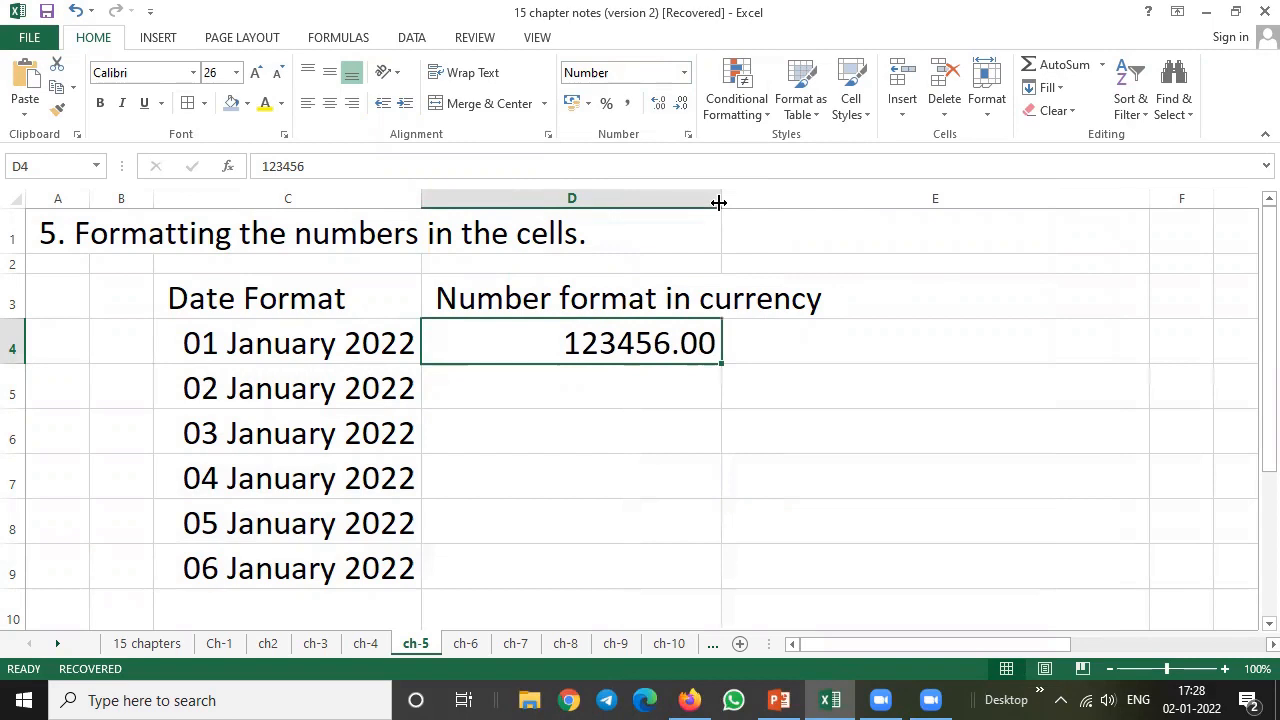
# Step: Add a third decimal place to the number in D4 and remove all its decimals again
pyautogui.click(653, 106)
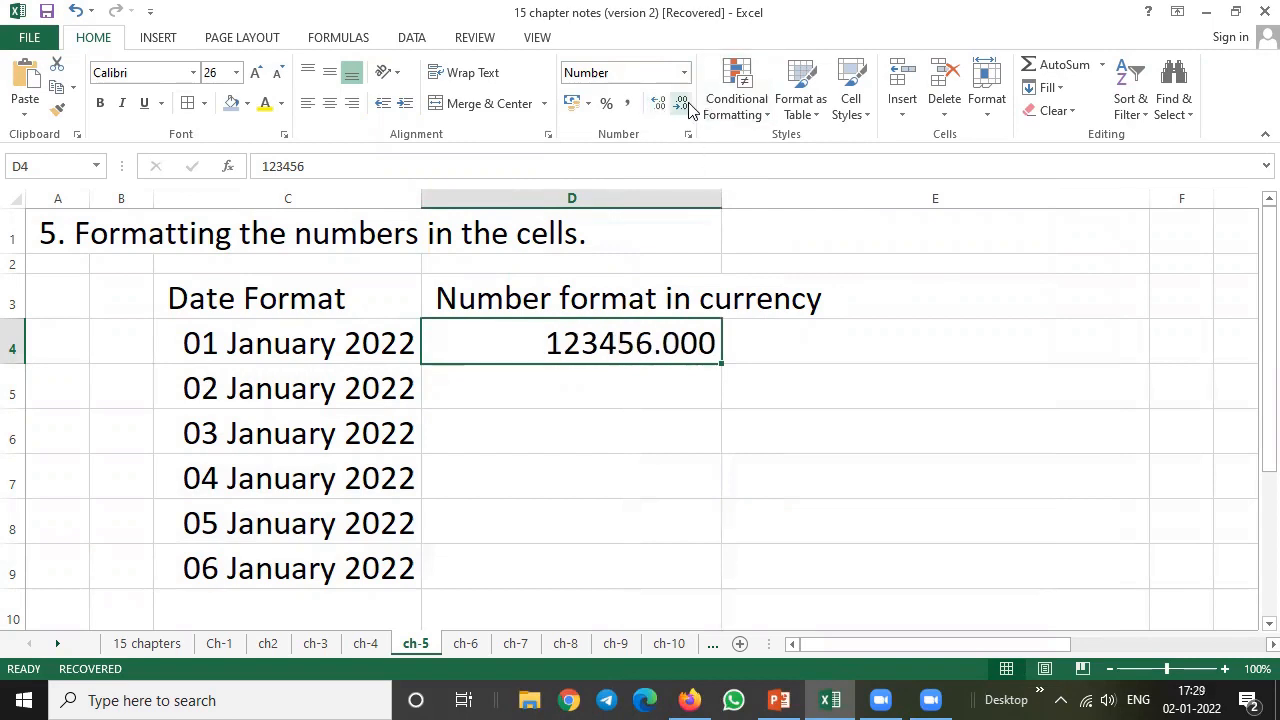
pyautogui.click(684, 106)
pyautogui.click(684, 106)
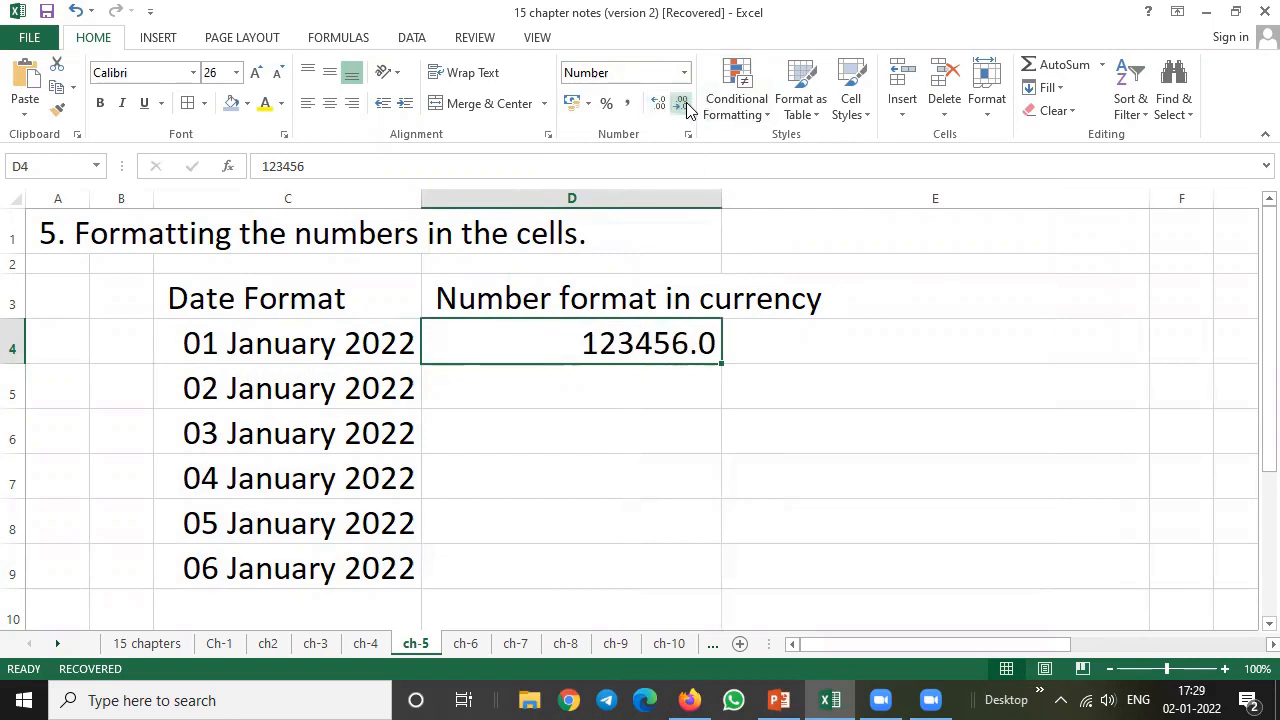
pyautogui.click(686, 106)
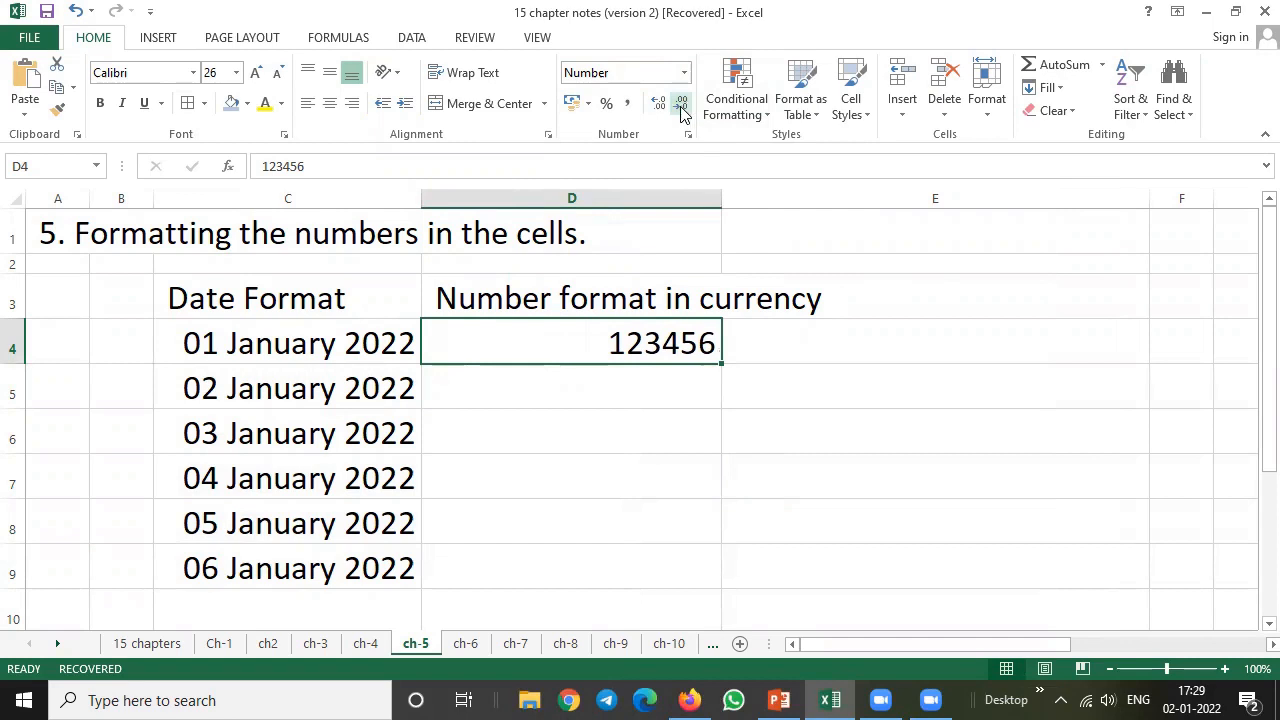
# Step: Apply Comma Style to D4 and reduce it to zero decimal places
pyautogui.click(629, 106)
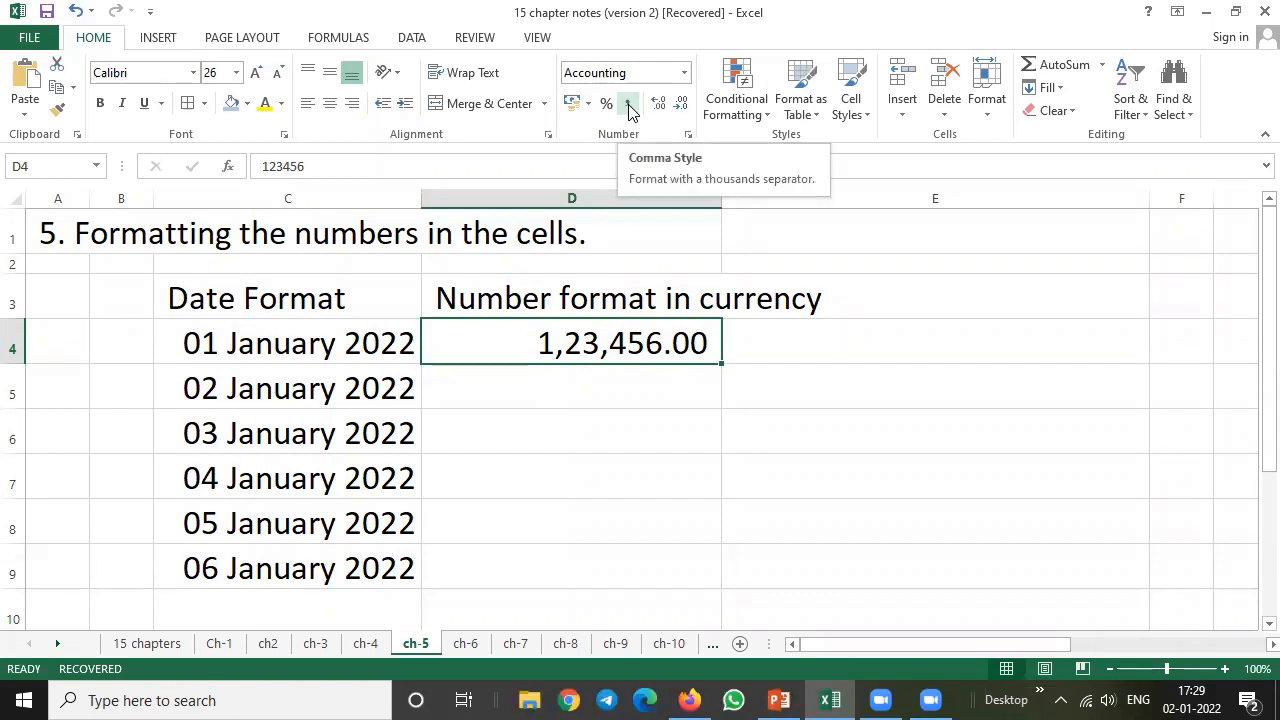
pyautogui.click(682, 104)
pyautogui.click(682, 104)
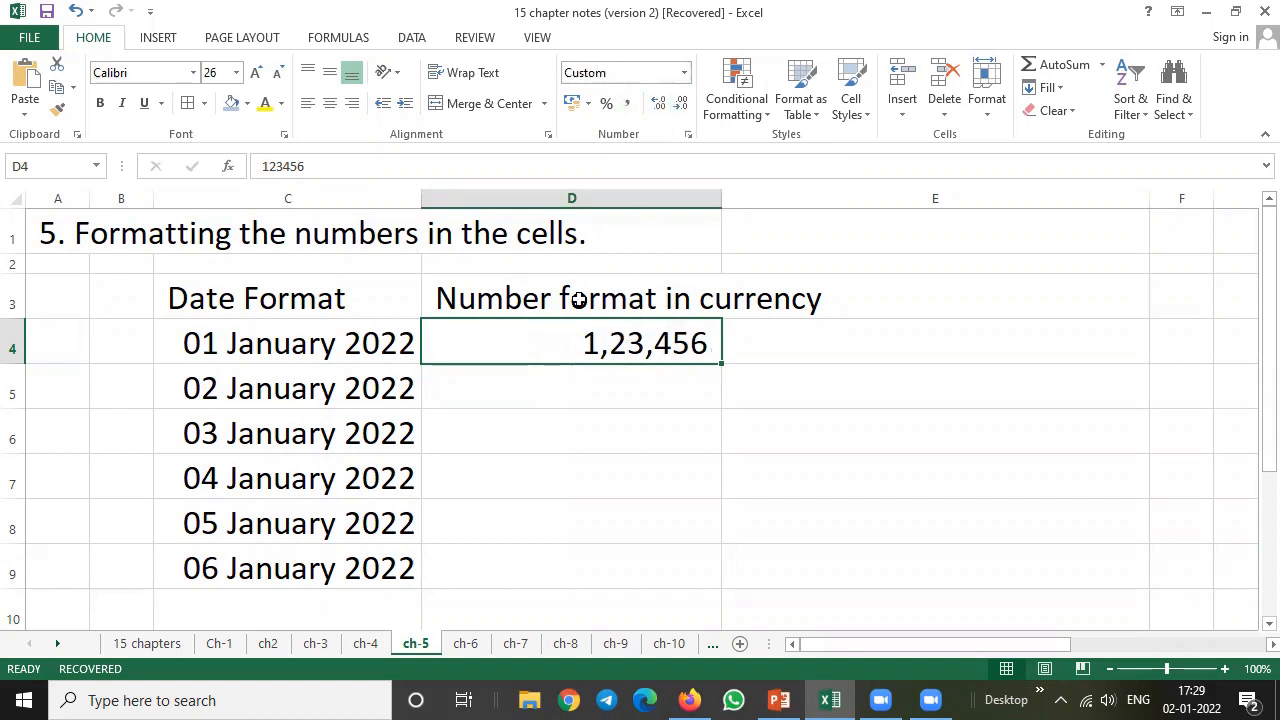
# Step: Reset D4 to the General number format and view the available accounting currency symbols without choosing one
pyautogui.click(684, 73)
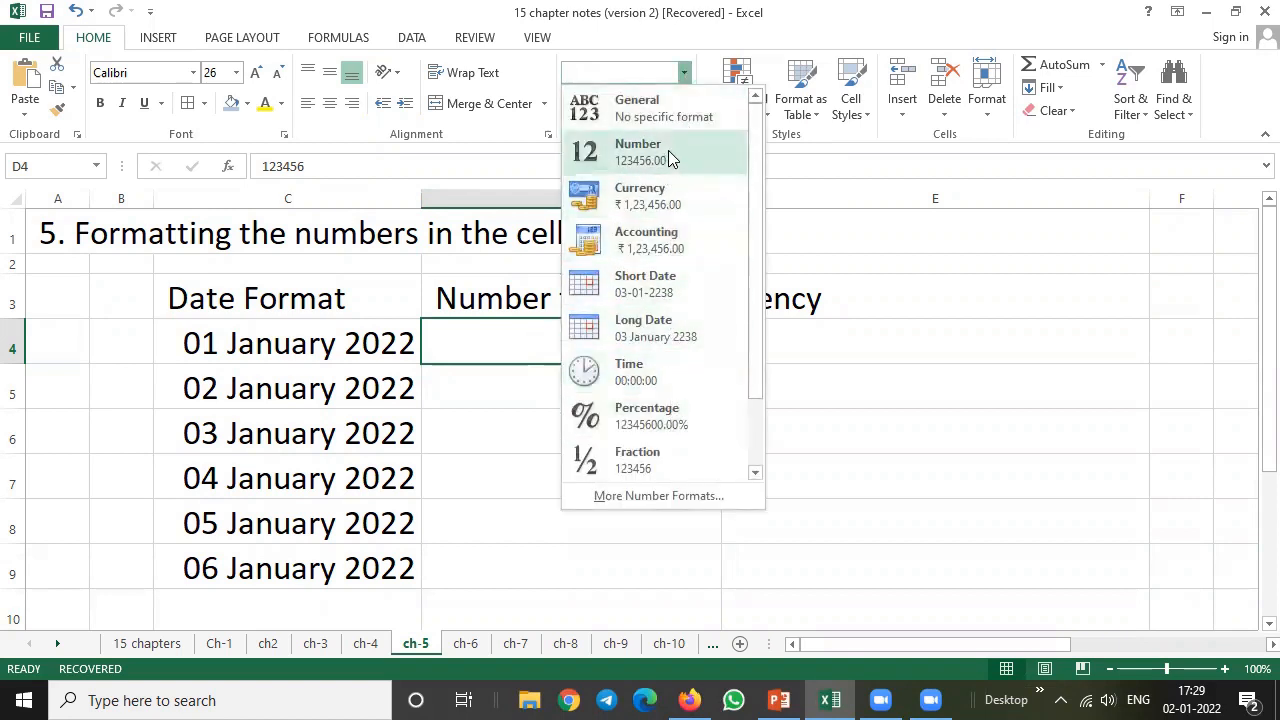
pyautogui.click(682, 108)
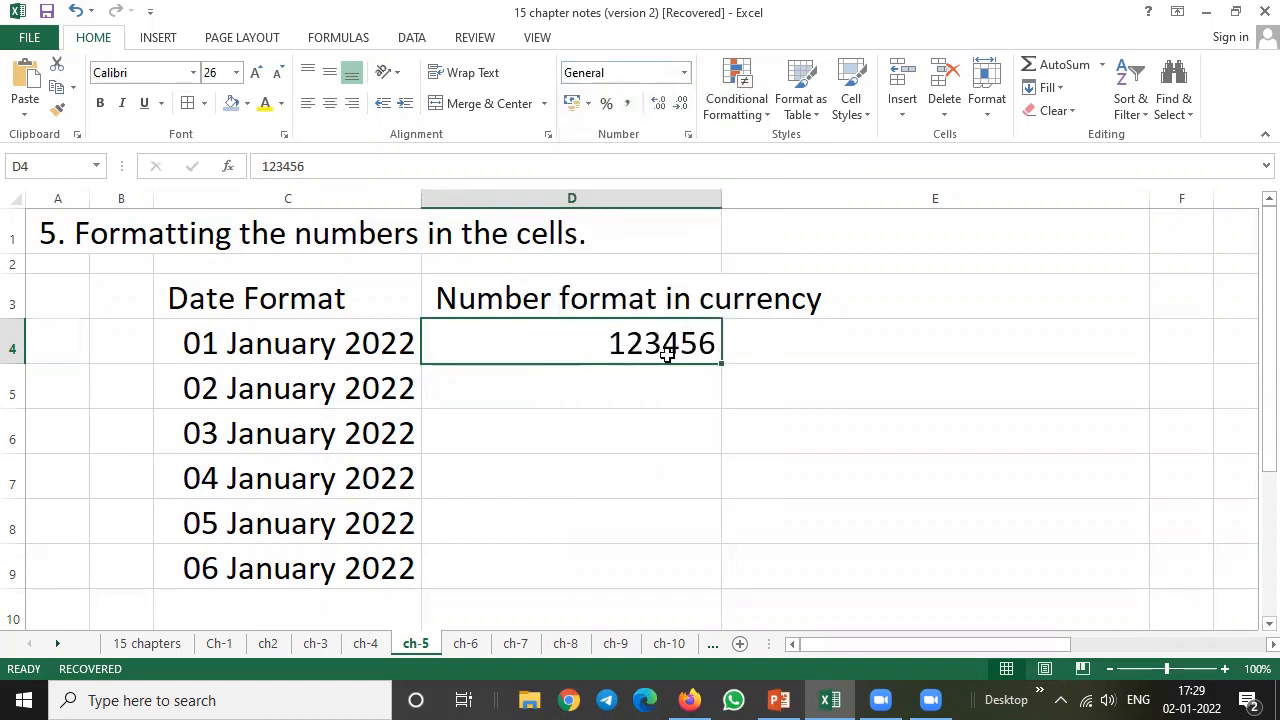
pyautogui.click(594, 108)
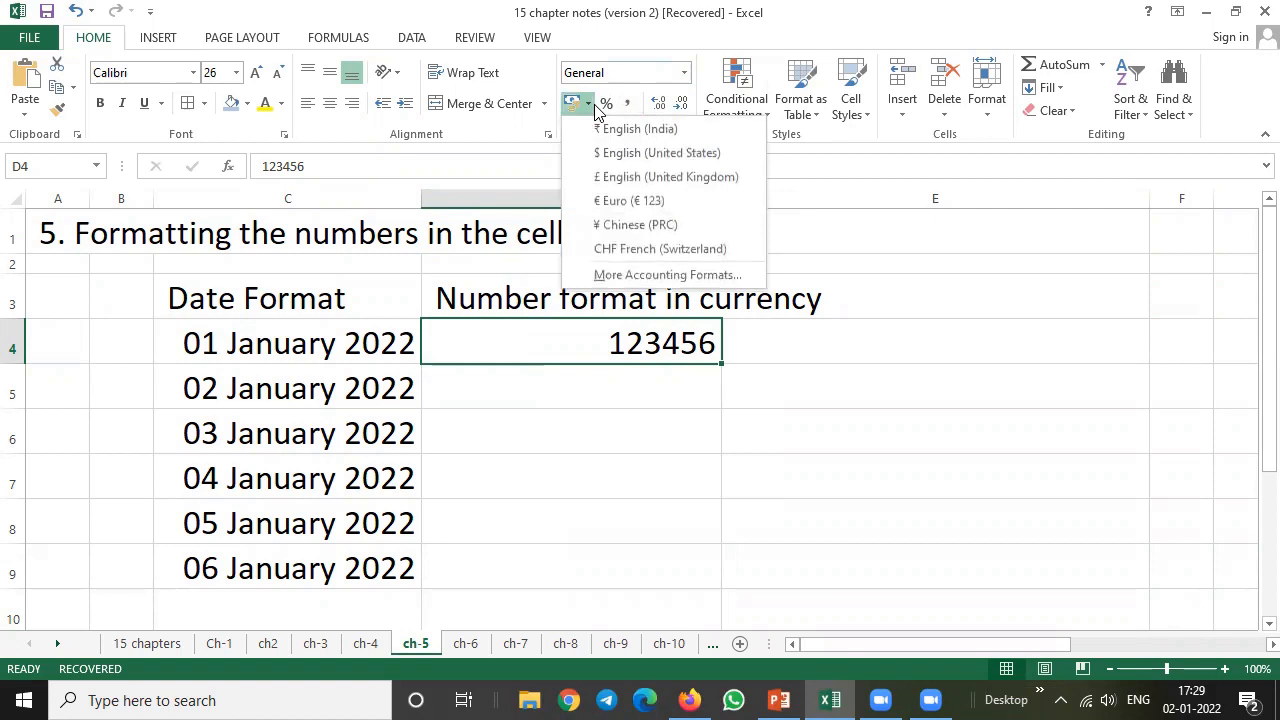
pyautogui.click(956, 275)
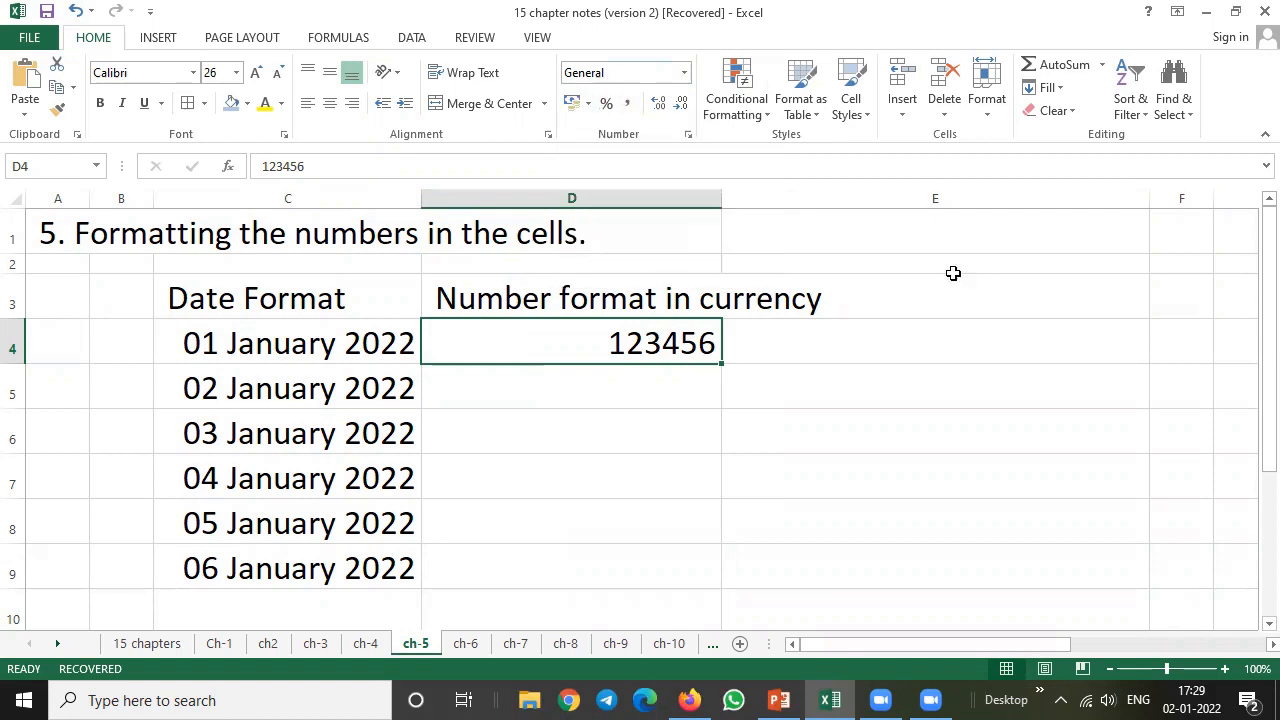
# Step: Format D4 with the Number category and 5 decimal places in the Format Cells settings
pyautogui.rightClick(577, 340)
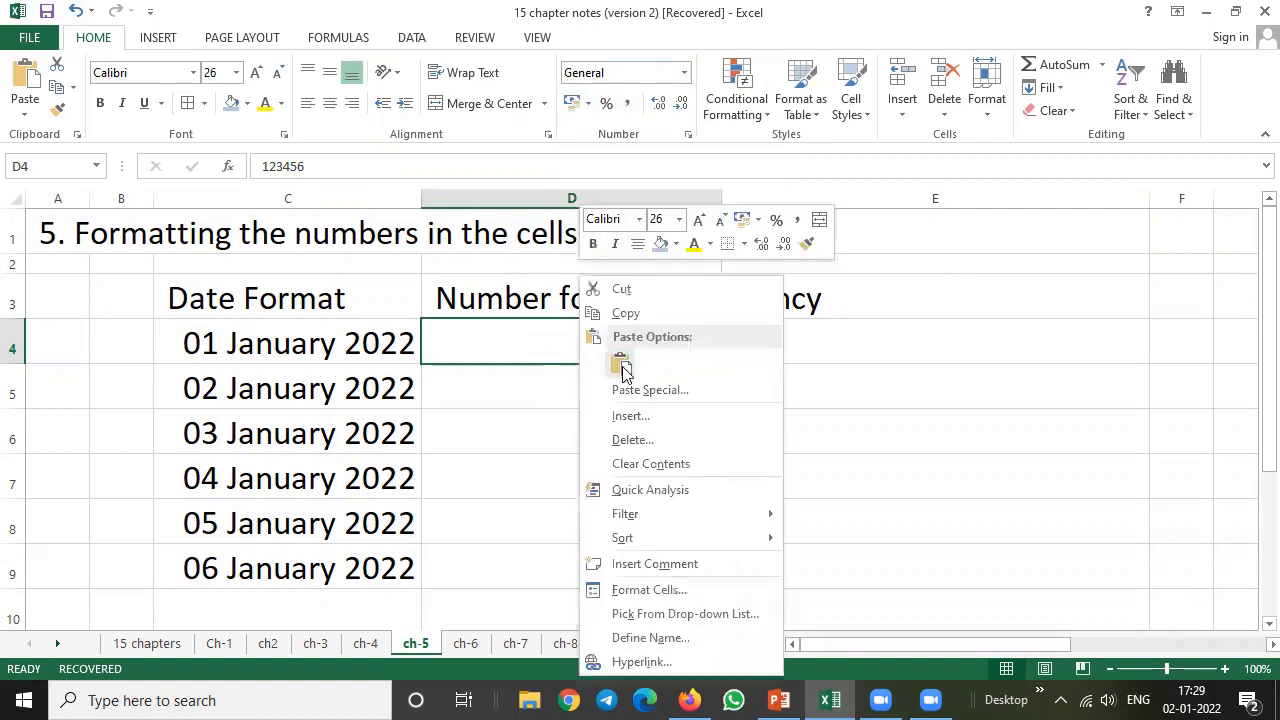
pyautogui.click(644, 572)
pyautogui.click(420, 262)
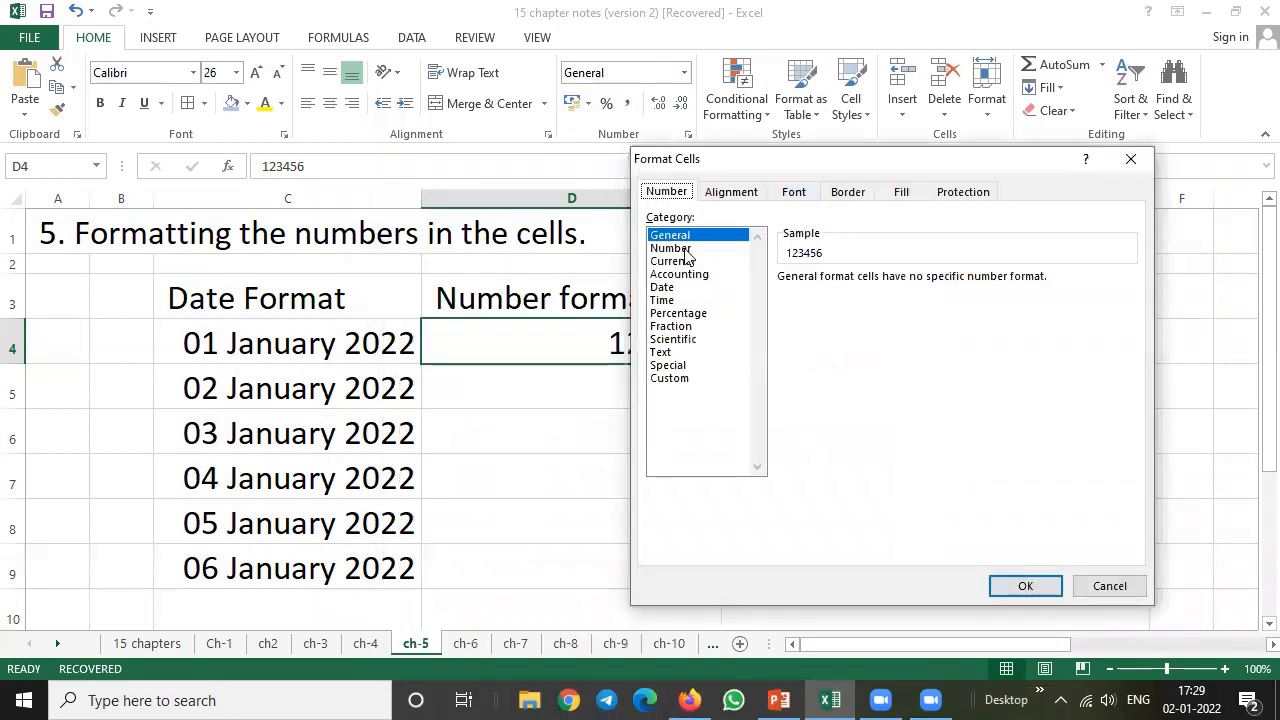
pyautogui.click(685, 250)
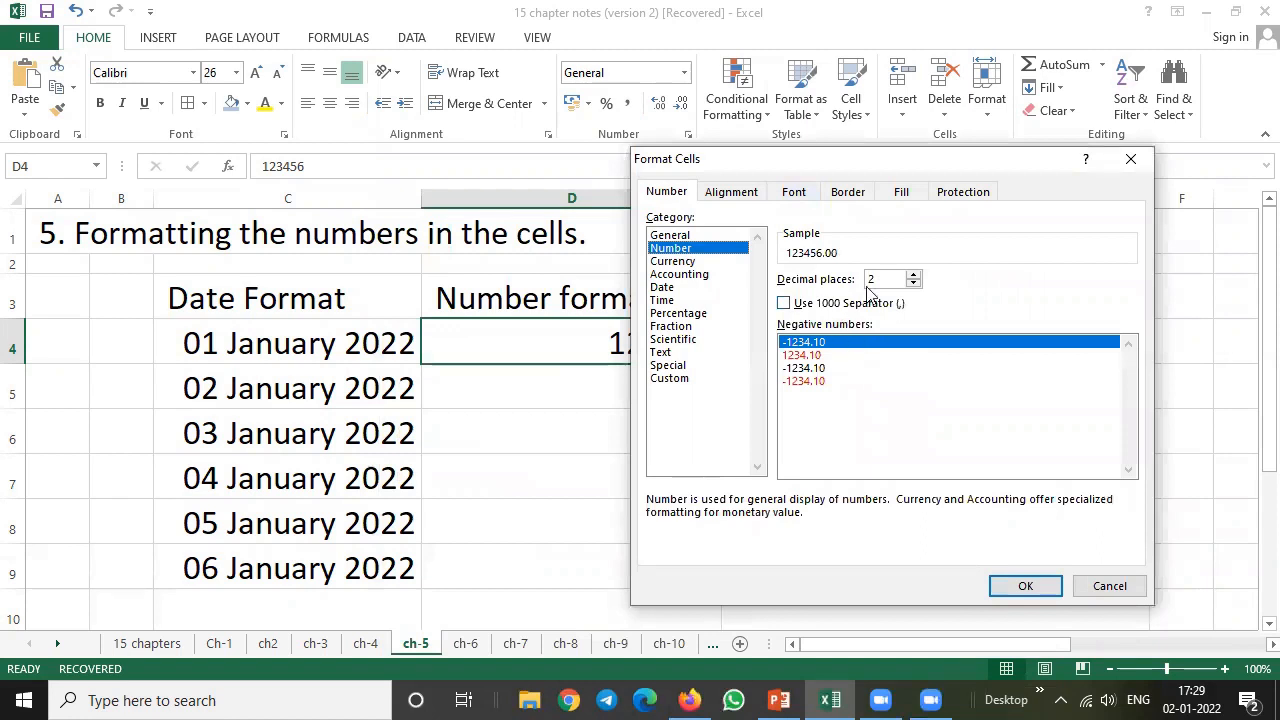
pyautogui.click(912, 276)
pyautogui.click(912, 276)
pyautogui.click(912, 276)
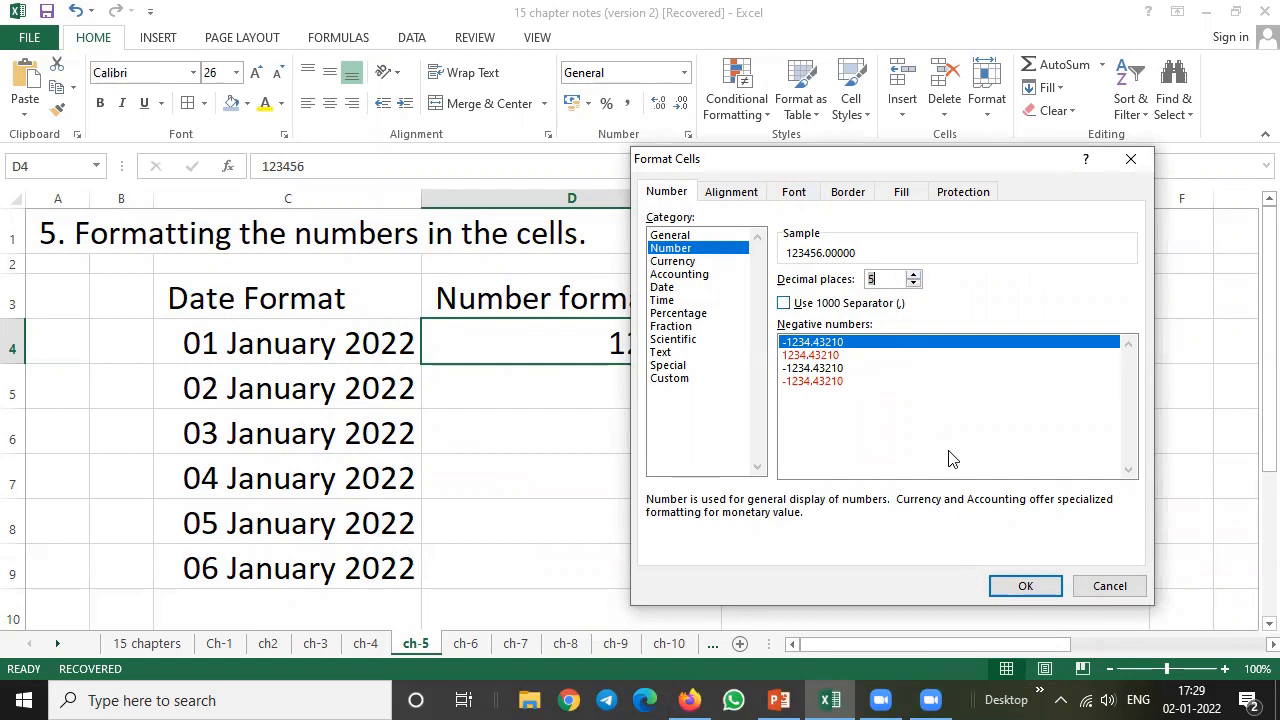
pyautogui.click(1026, 586)
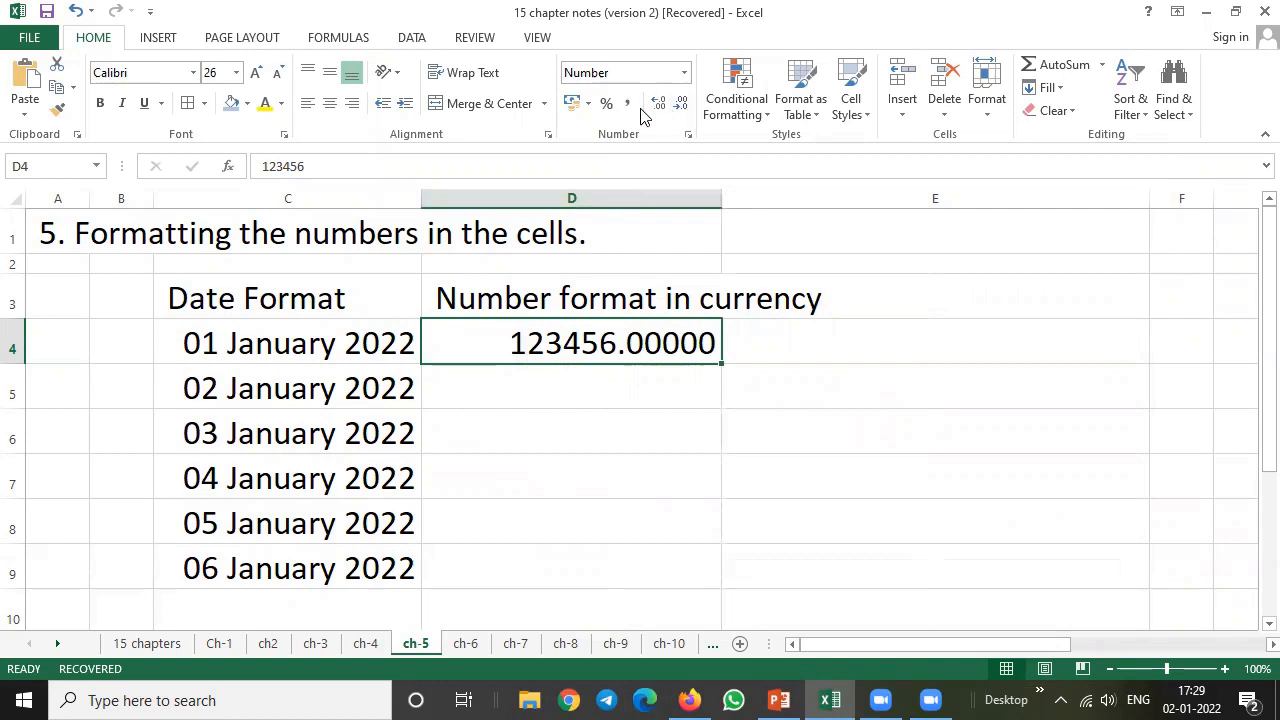
# Step: Decrease the decimals of the number in D4 from five places to none
pyautogui.click(684, 73)
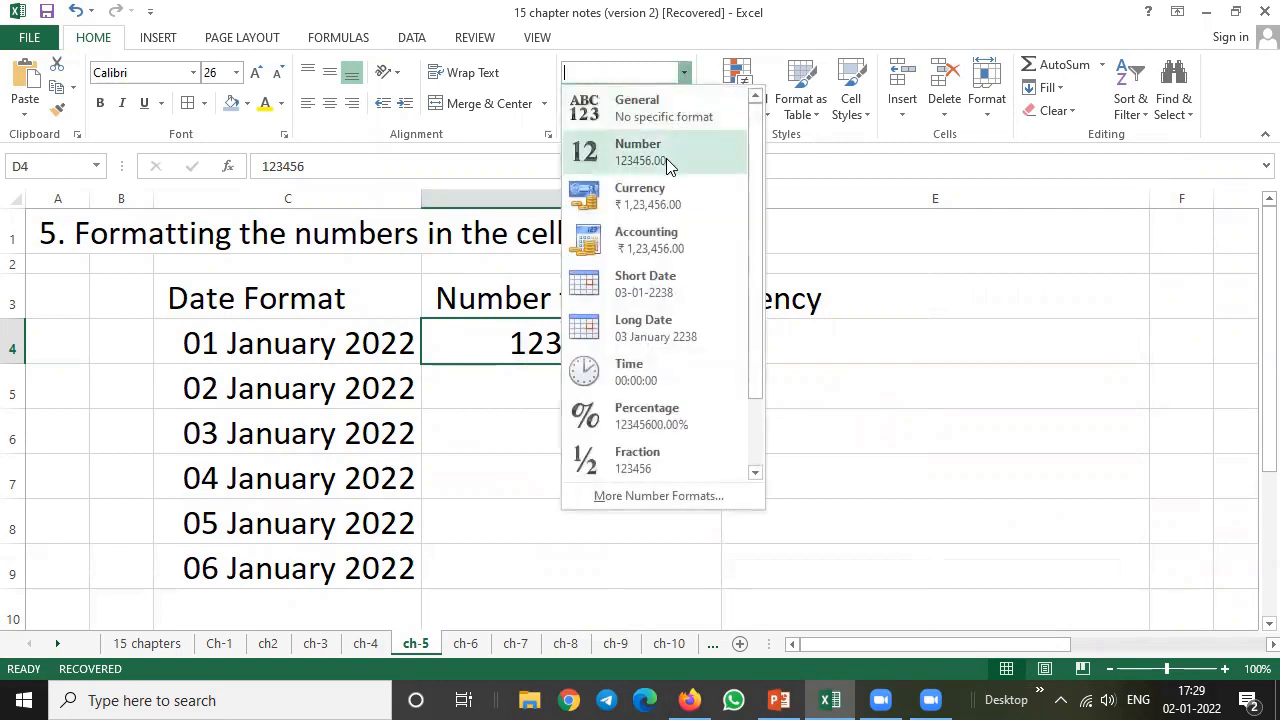
pyautogui.click(889, 374)
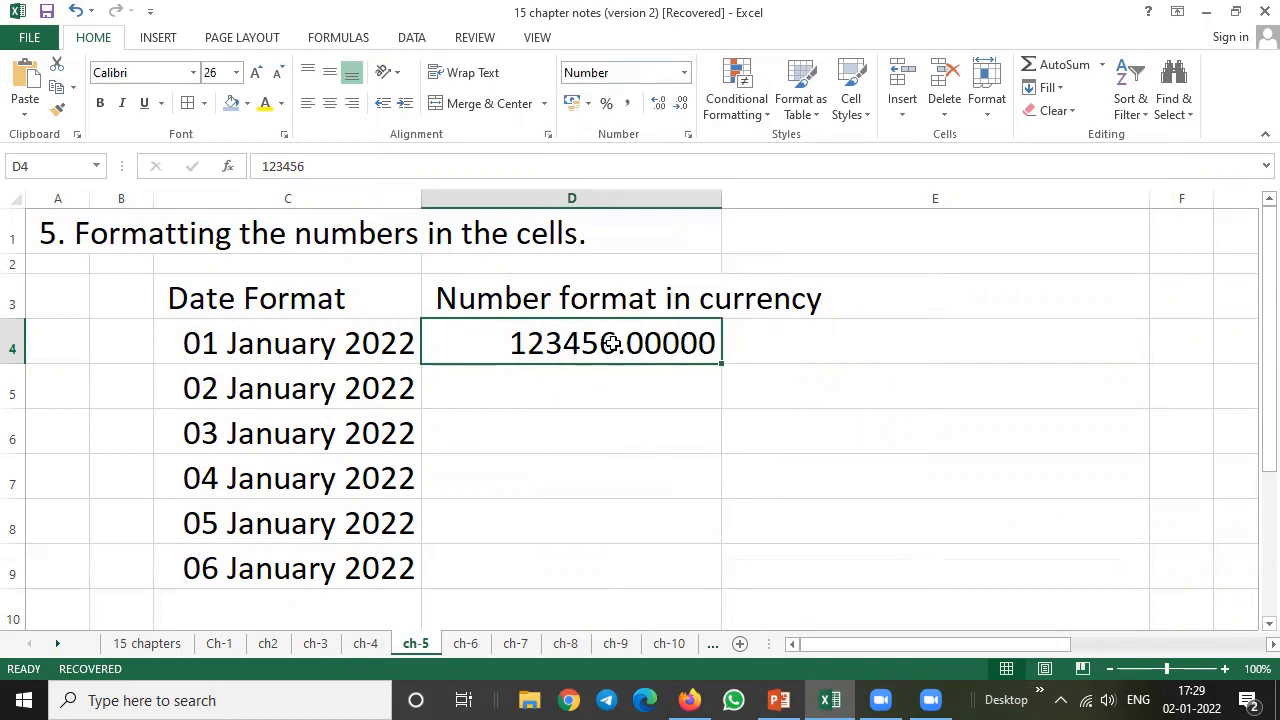
pyautogui.click(680, 103)
pyautogui.click(680, 103)
pyautogui.click(680, 103)
pyautogui.click(680, 103)
pyautogui.click(680, 103)
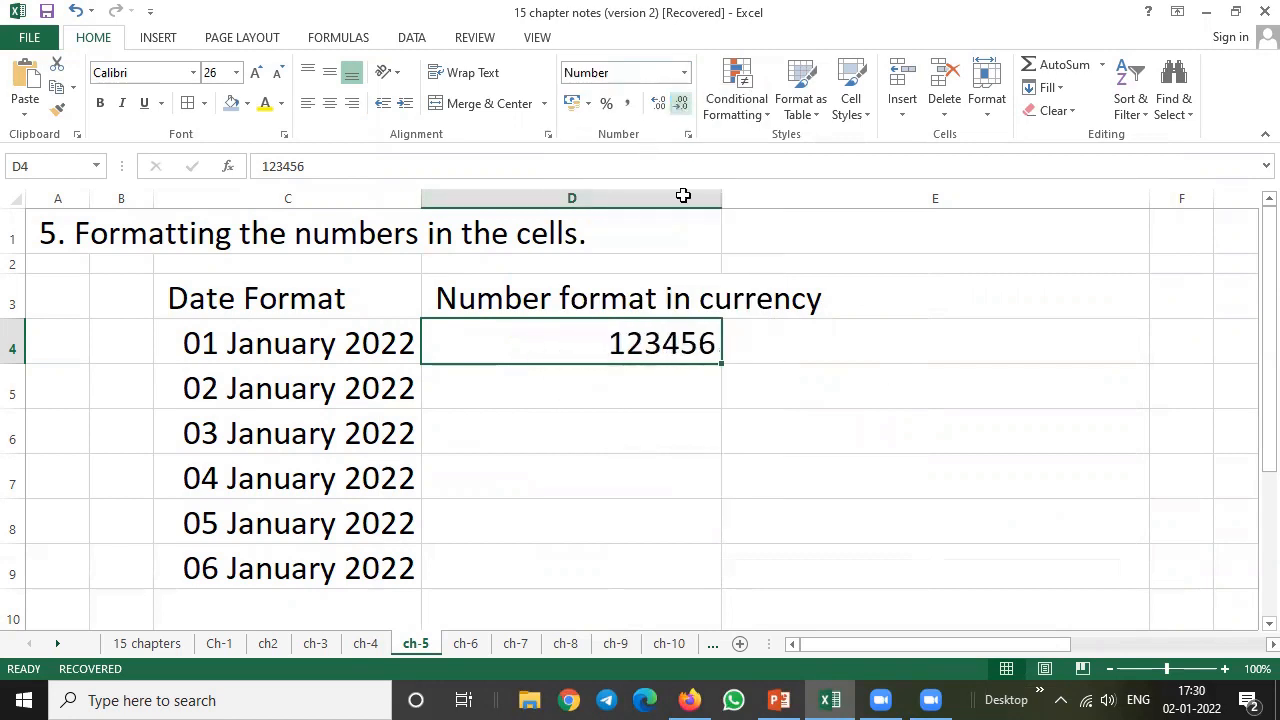
# Step: Apply the Currency number format with the rupee symbol to D4
pyautogui.click(688, 71)
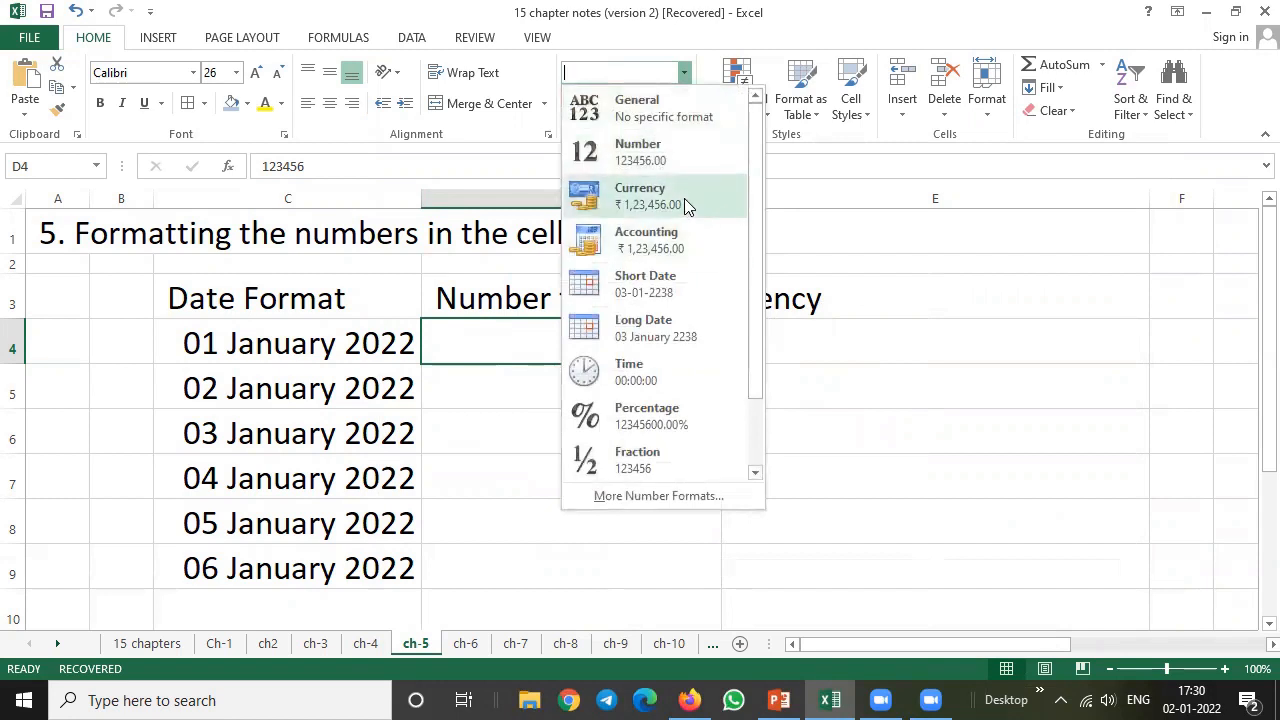
pyautogui.click(684, 199)
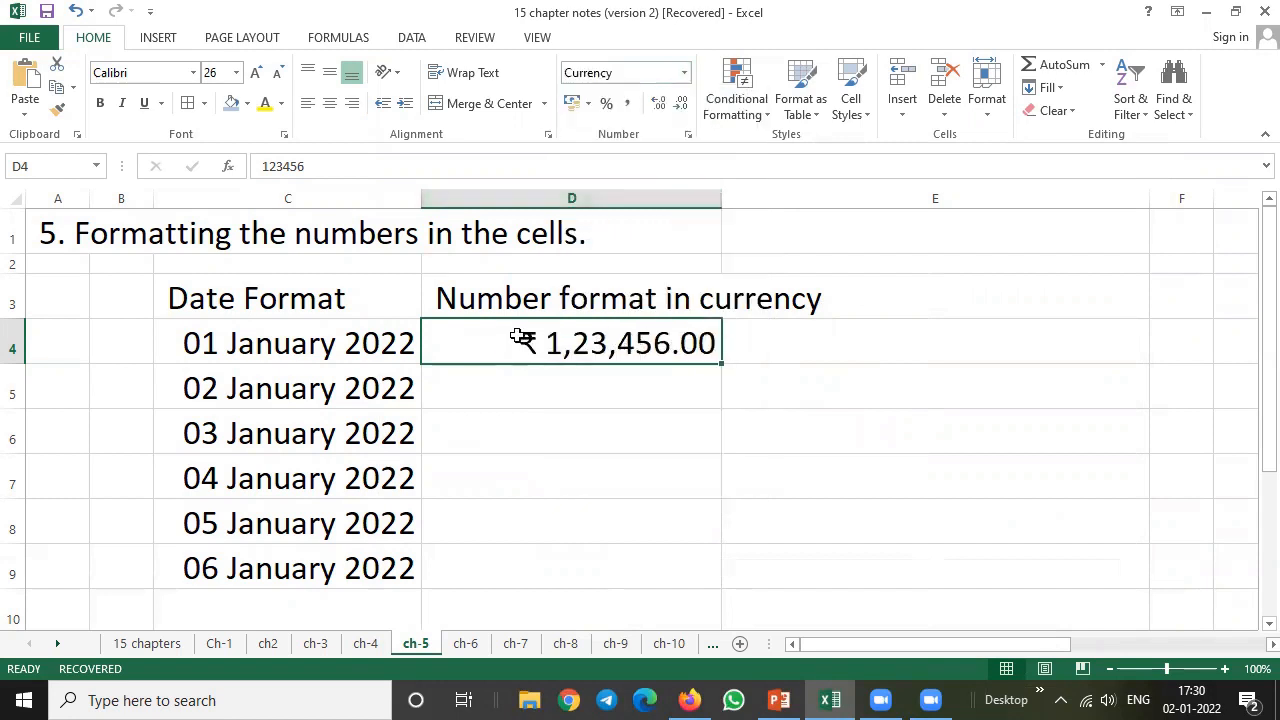
# Step: View the Currency options for D4 in the Format Cells settings without changing them
pyautogui.click(686, 72)
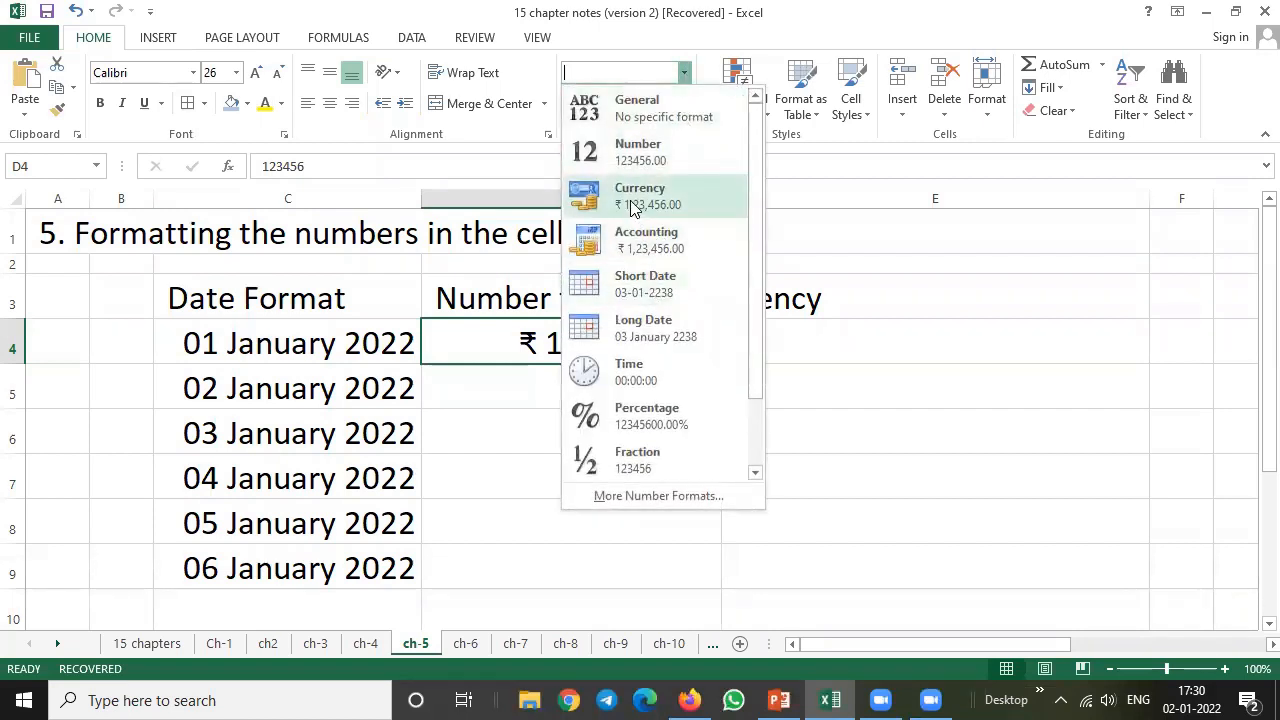
pyautogui.click(666, 492)
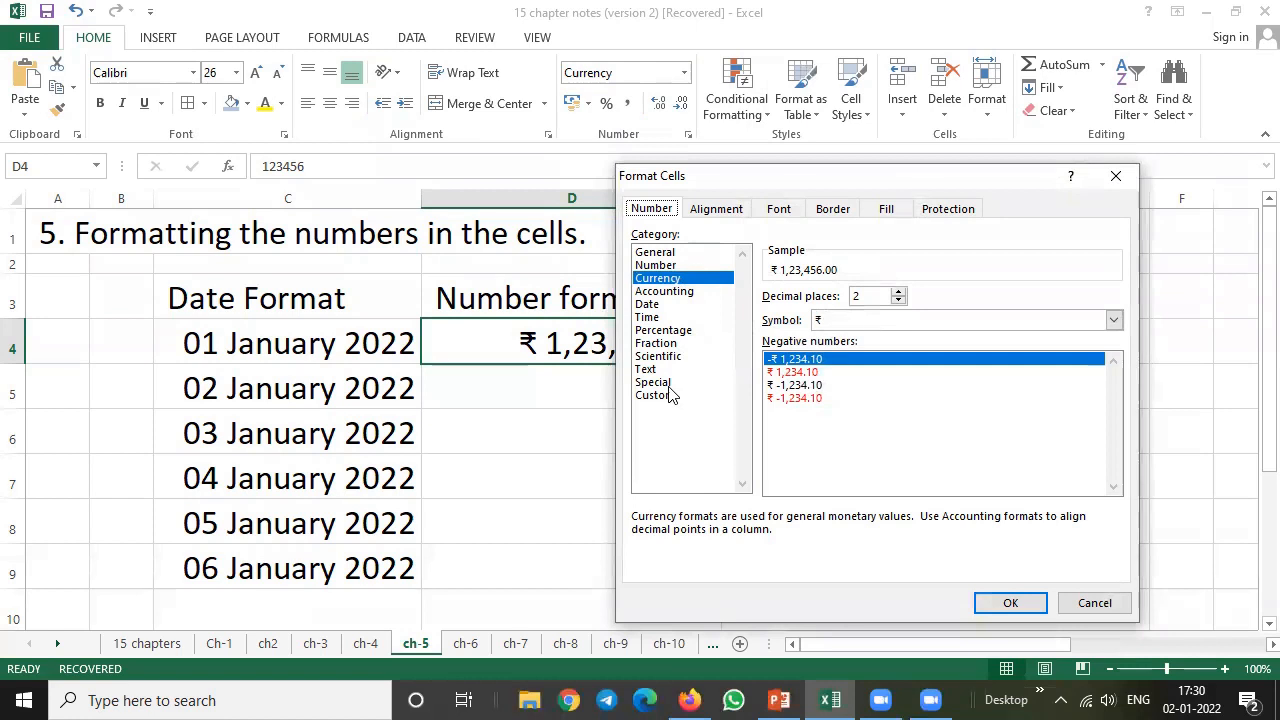
pyautogui.click(1120, 180)
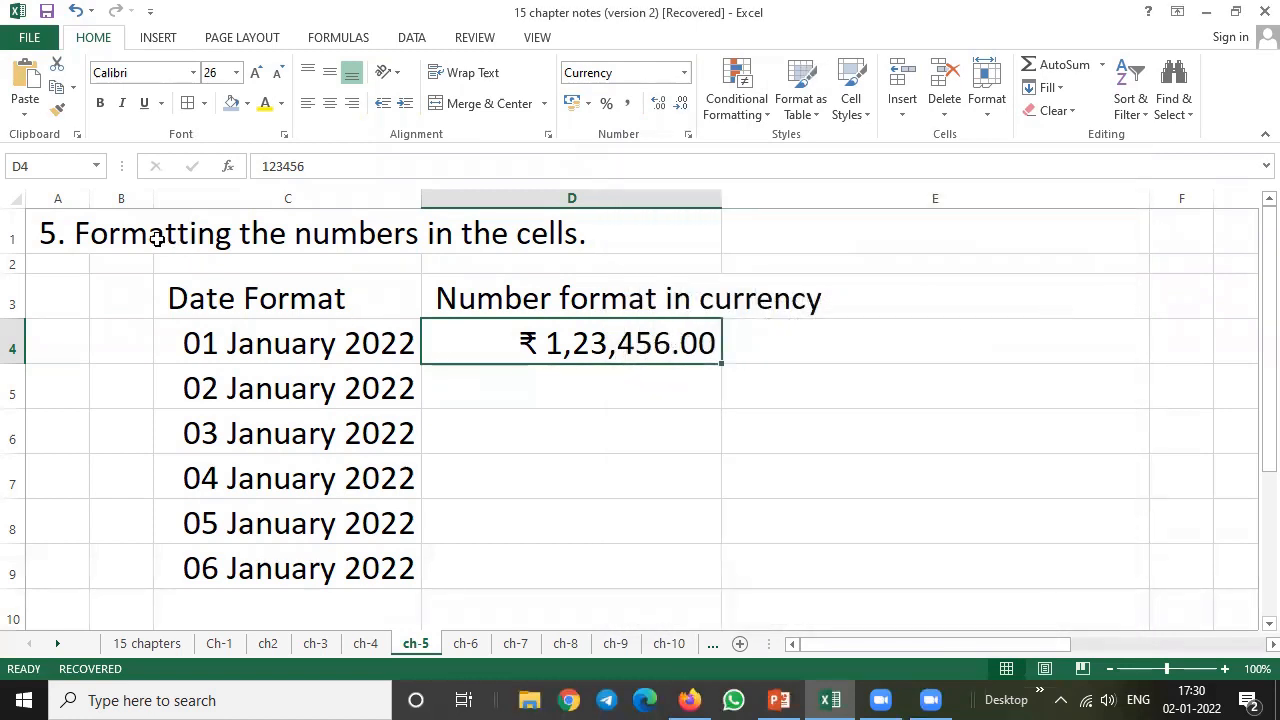
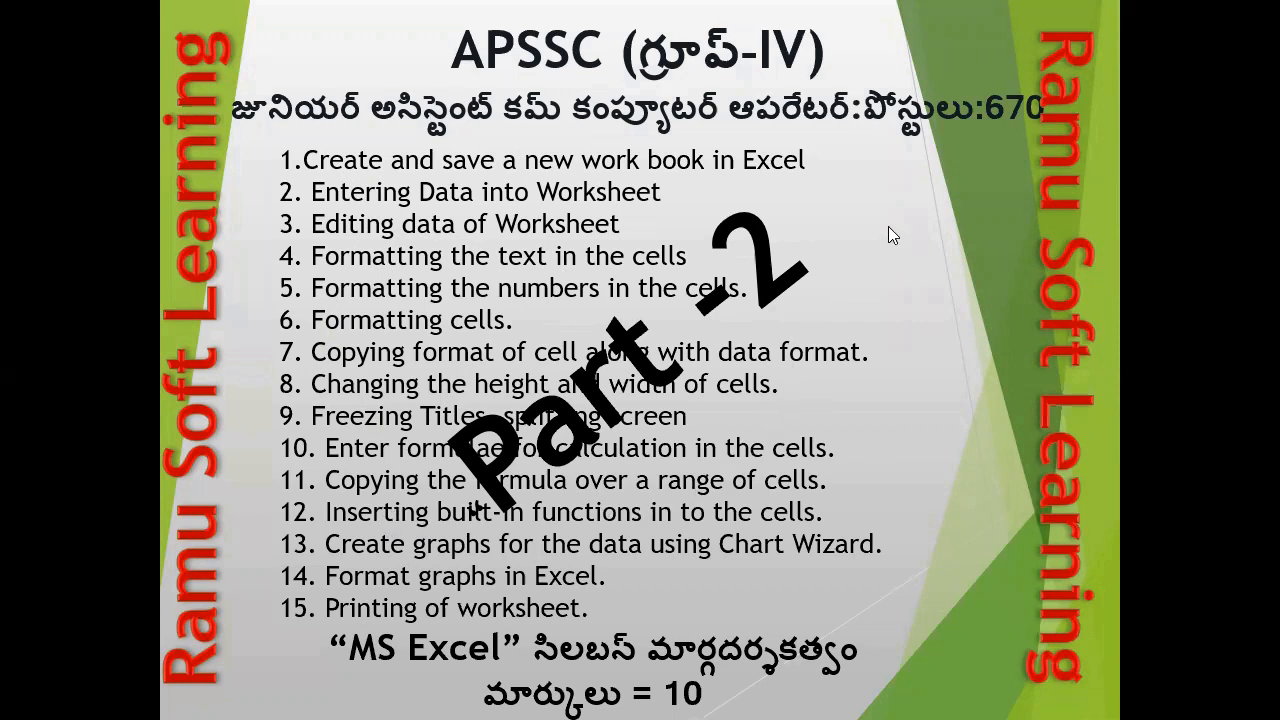
# Step: End the slide show, minimize PowerPoint and switch to the 15 chapter notes workbook in Excel
pyautogui.rightClick(932, 161)
pyautogui.click(1000, 170)
pyautogui.press('Escape')
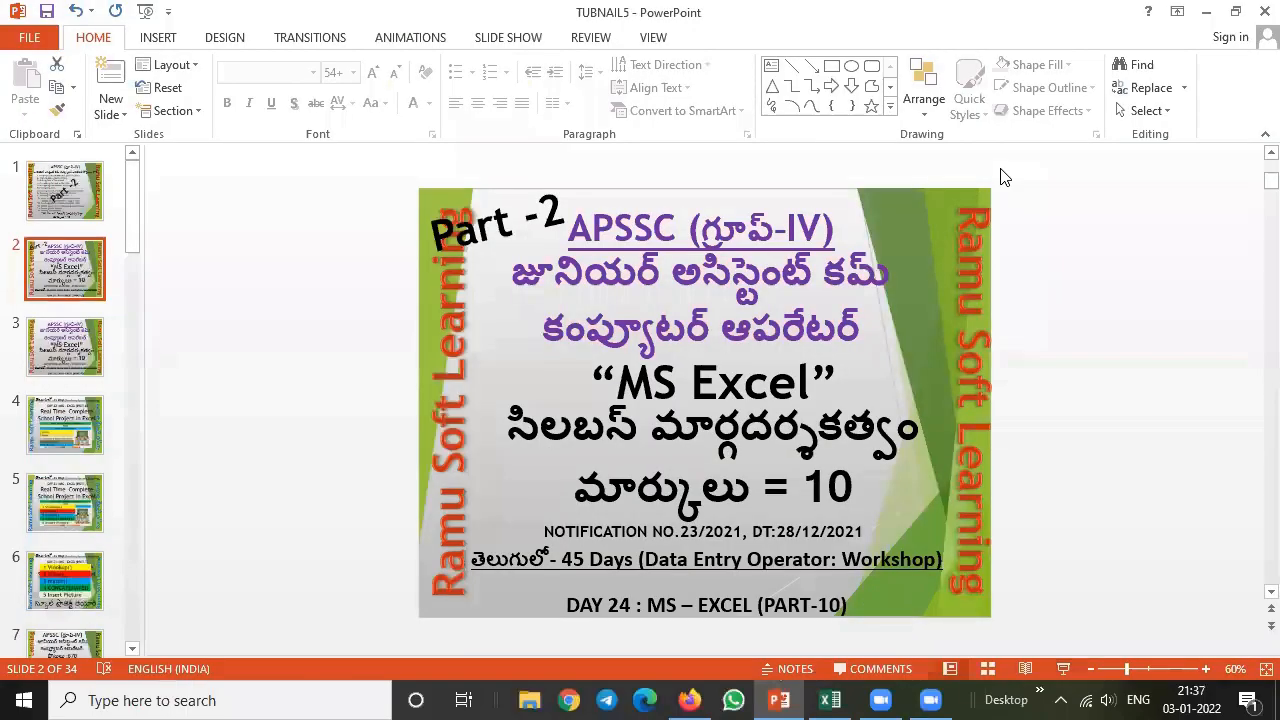
pyautogui.click(1207, 11)
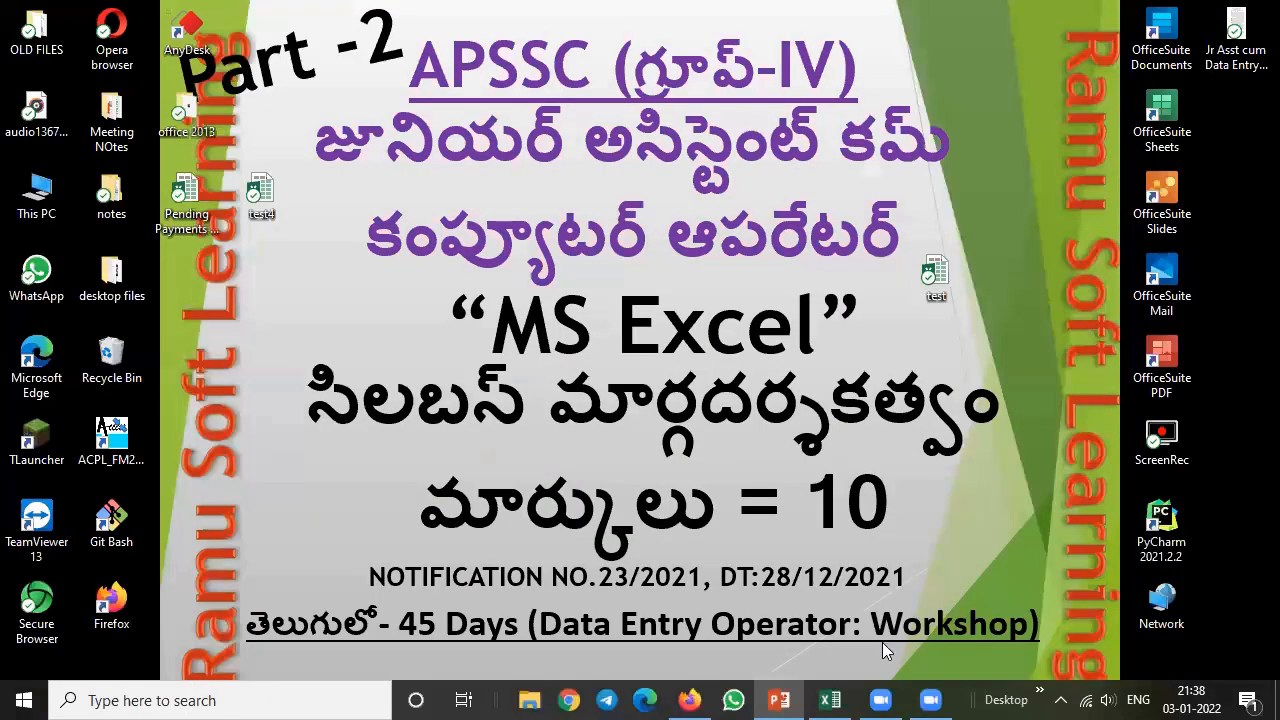
pyautogui.click(829, 699)
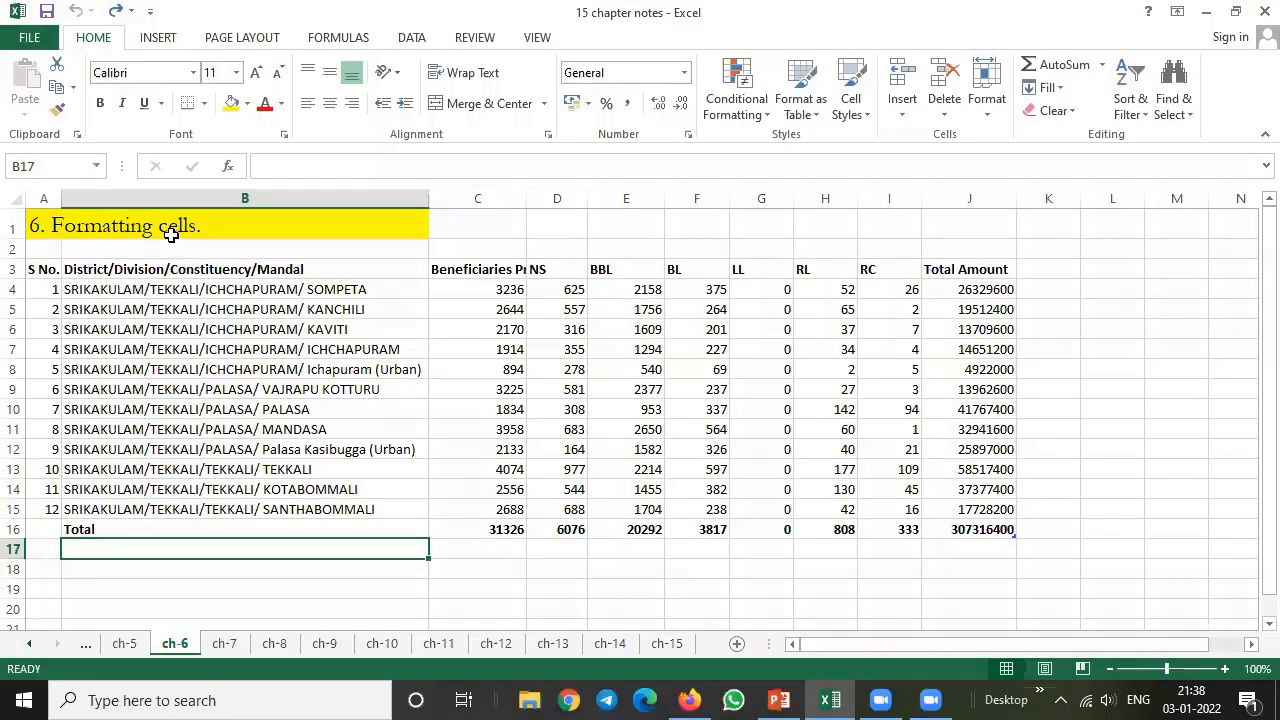
# Step: Examine the combined District/Division/Constituency/Mandal entries in column B and the data columns beside them
pyautogui.click(52, 217)
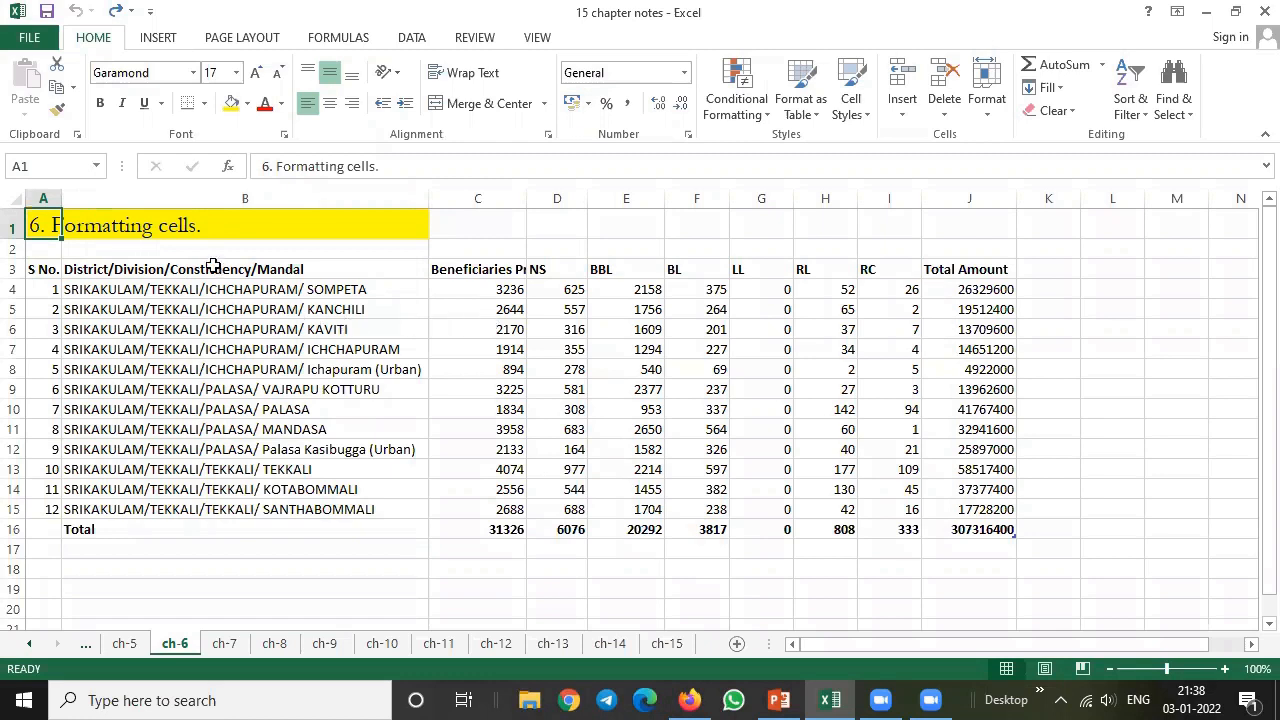
pyautogui.moveTo(204, 272); pyautogui.dragTo(201, 509)
pyautogui.click(219, 567)
pyautogui.click(215, 289)
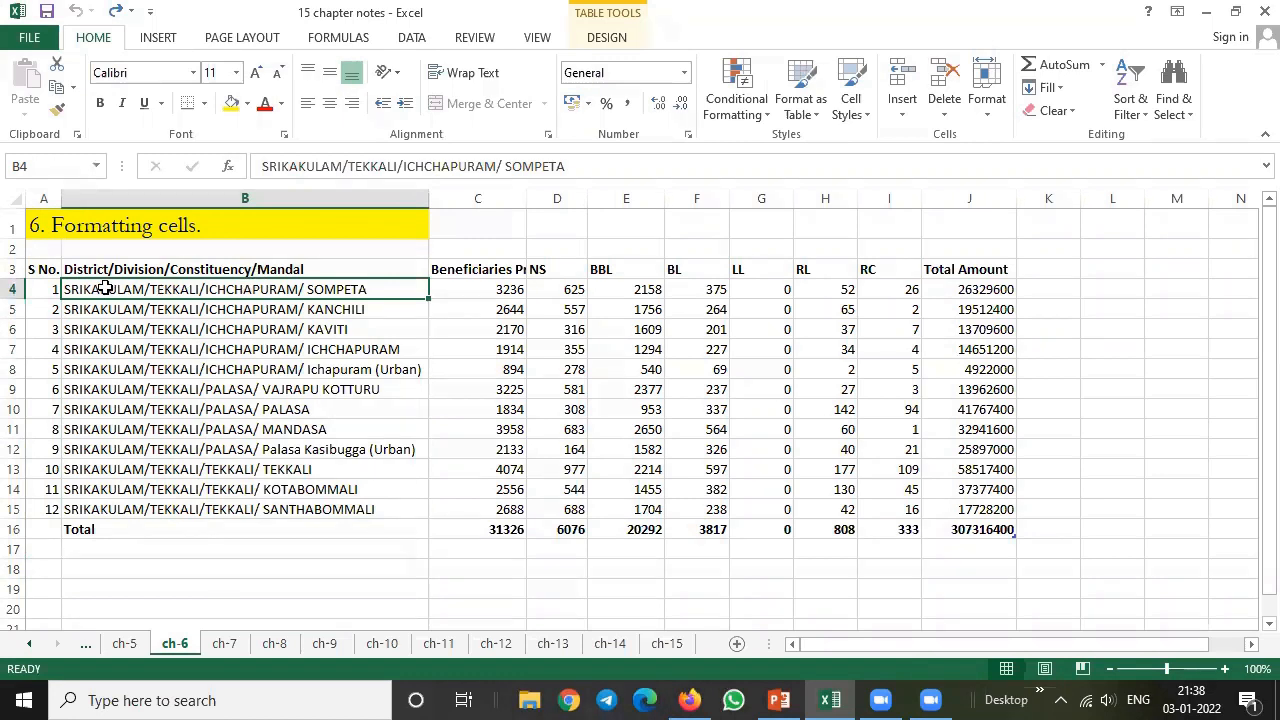
pyautogui.click(244, 199)
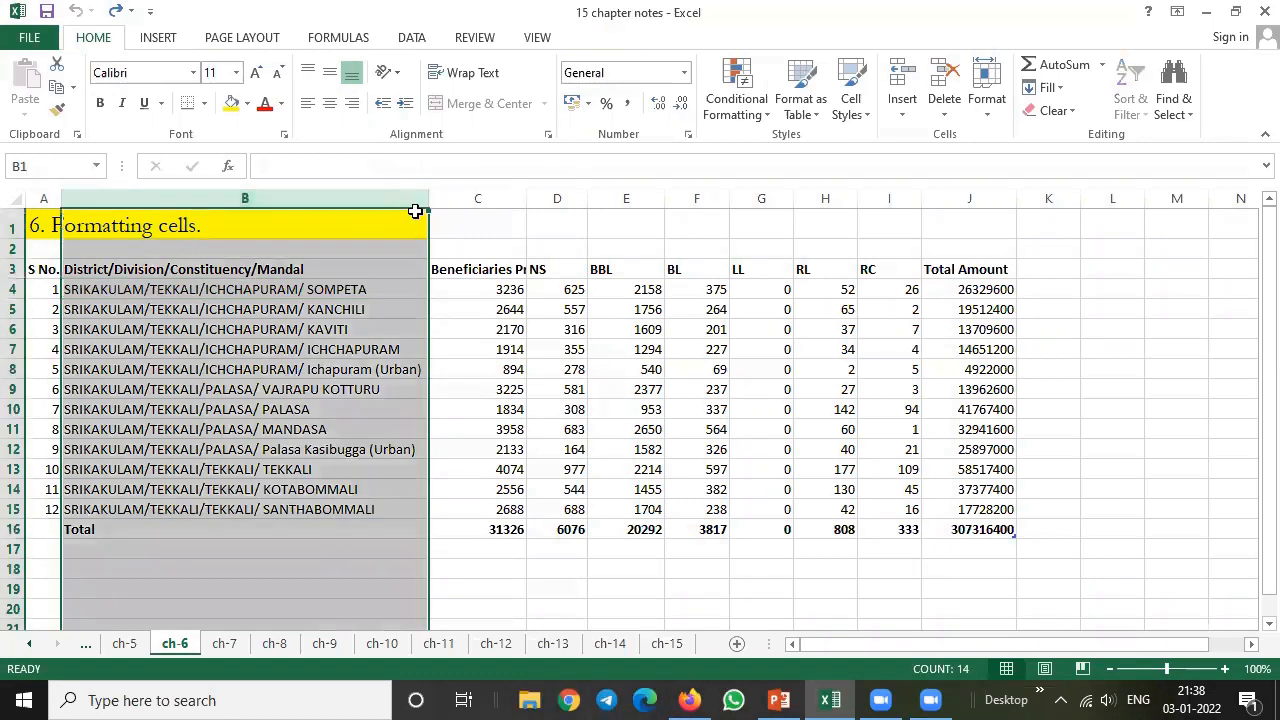
pyautogui.click(470, 192)
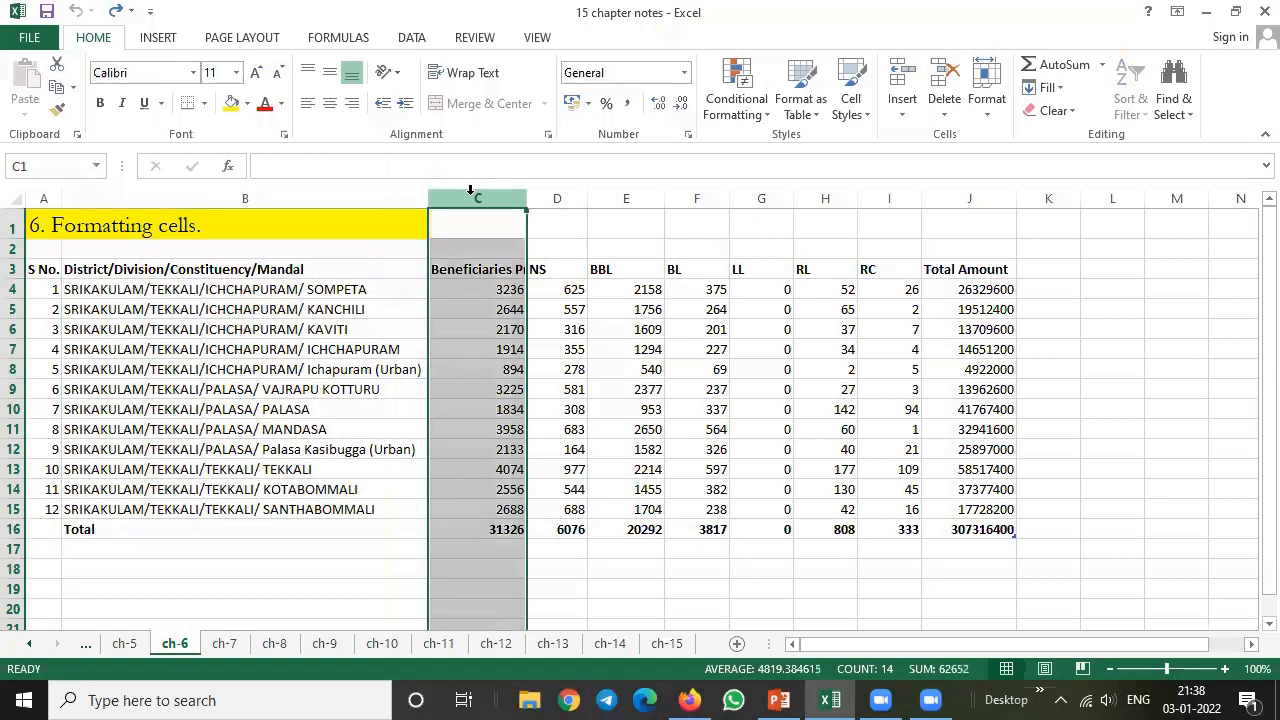
pyautogui.click(561, 201)
pyautogui.click(626, 199)
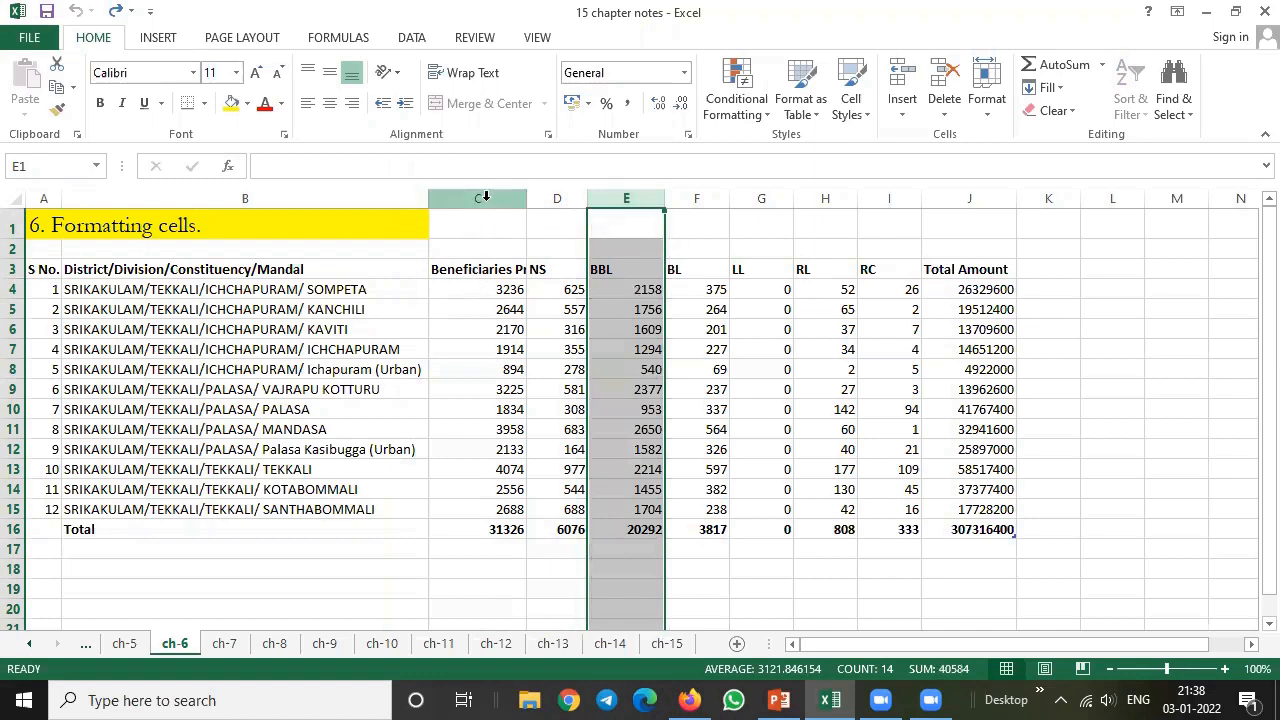
# Step: Insert three blank columns before the Beneficiaries column and narrow them to about a third of their width
pyautogui.moveTo(482, 198); pyautogui.dragTo(608, 199)
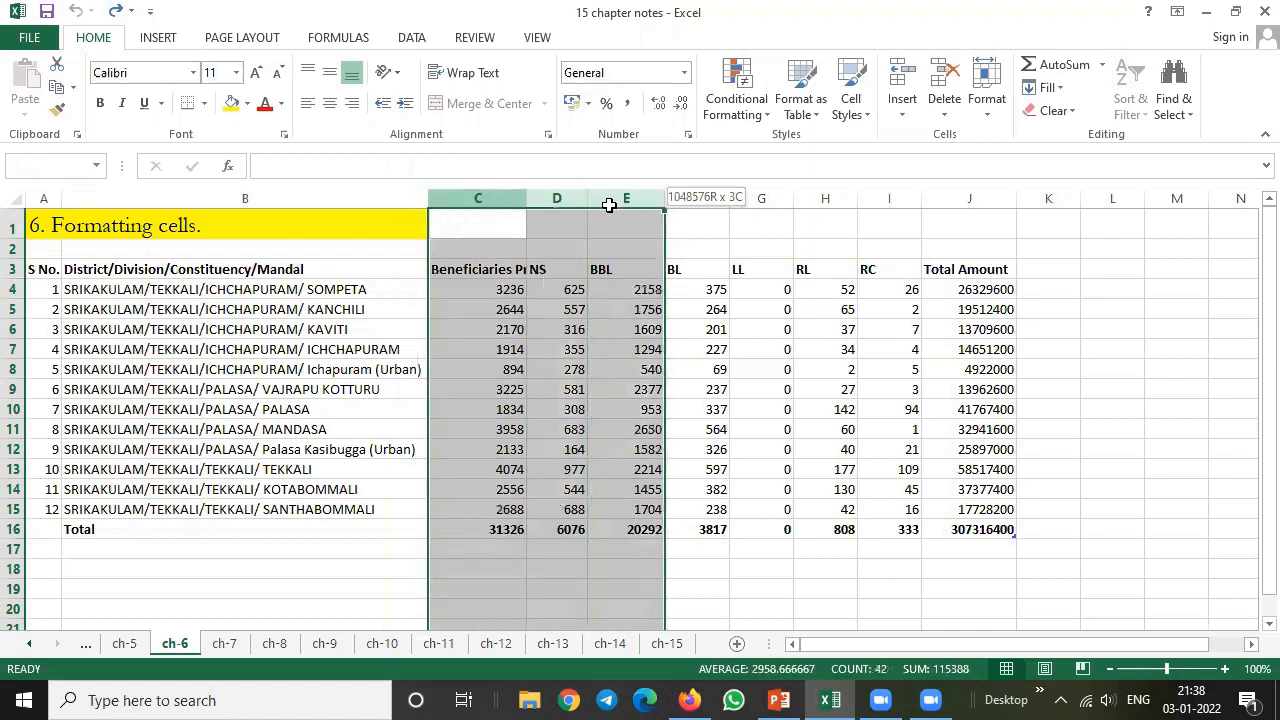
pyautogui.rightClick(617, 198)
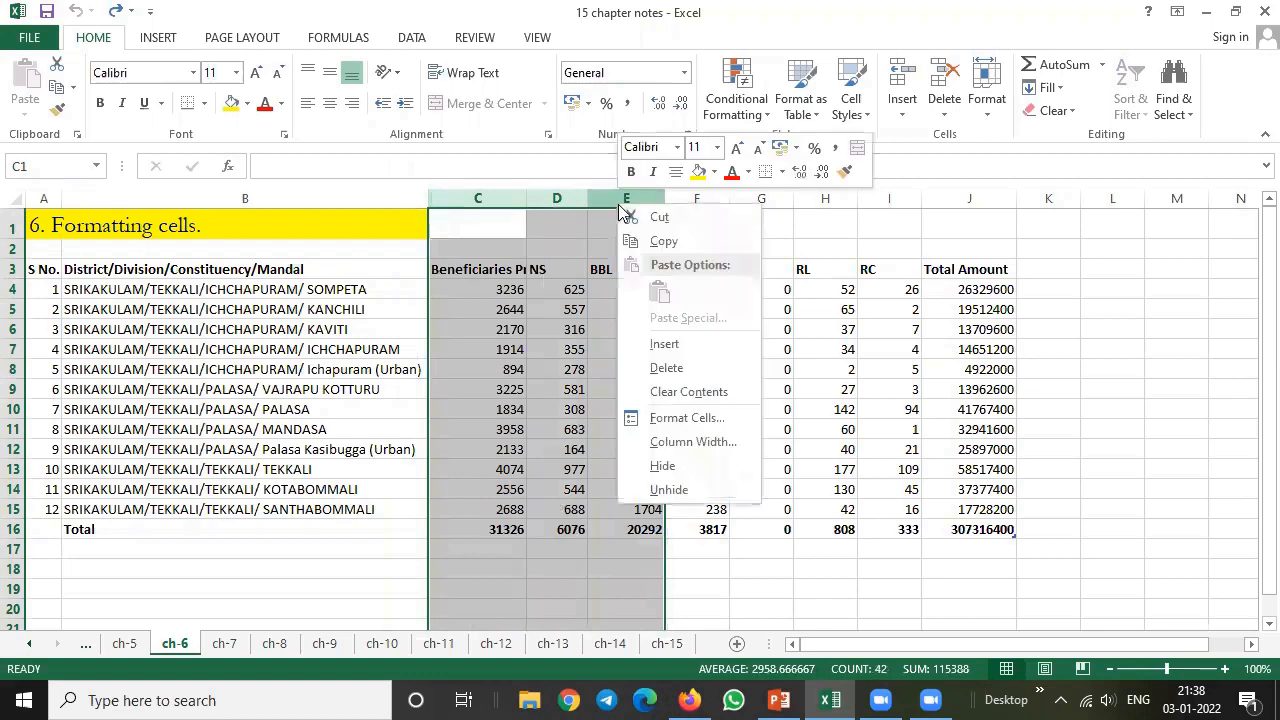
pyautogui.click(664, 343)
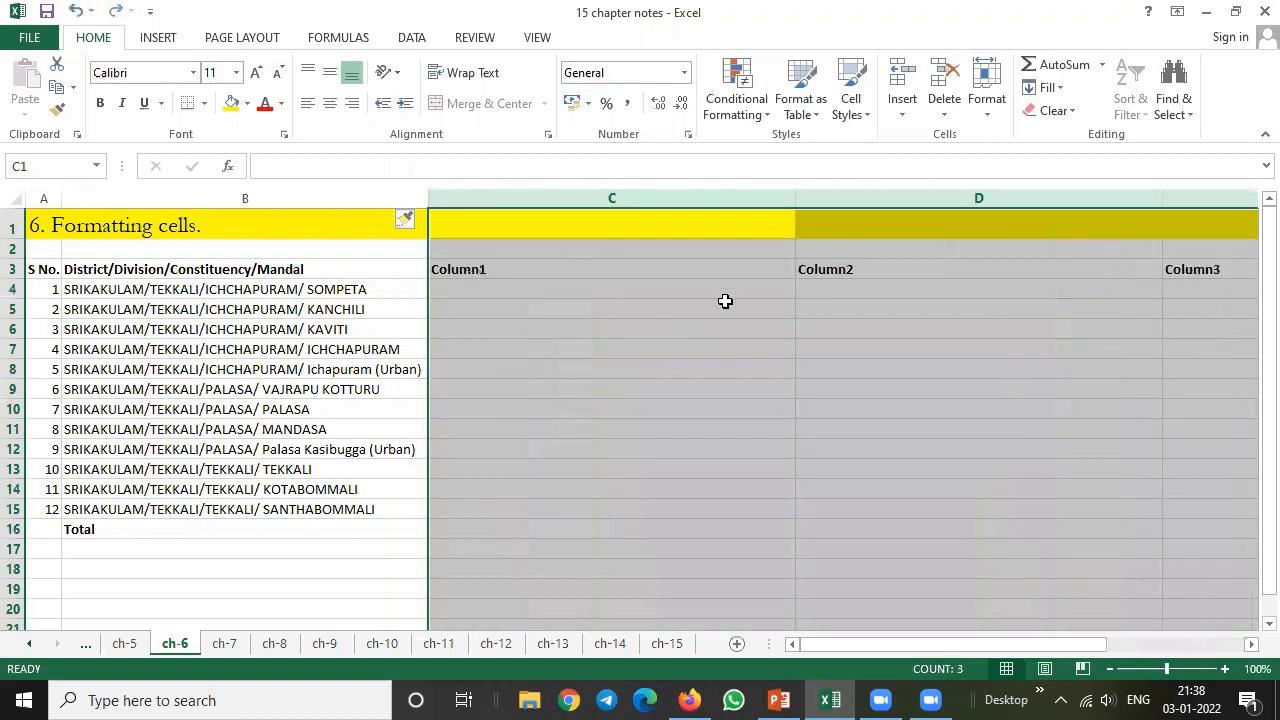
pyautogui.moveTo(795, 199); pyautogui.dragTo(565, 204)
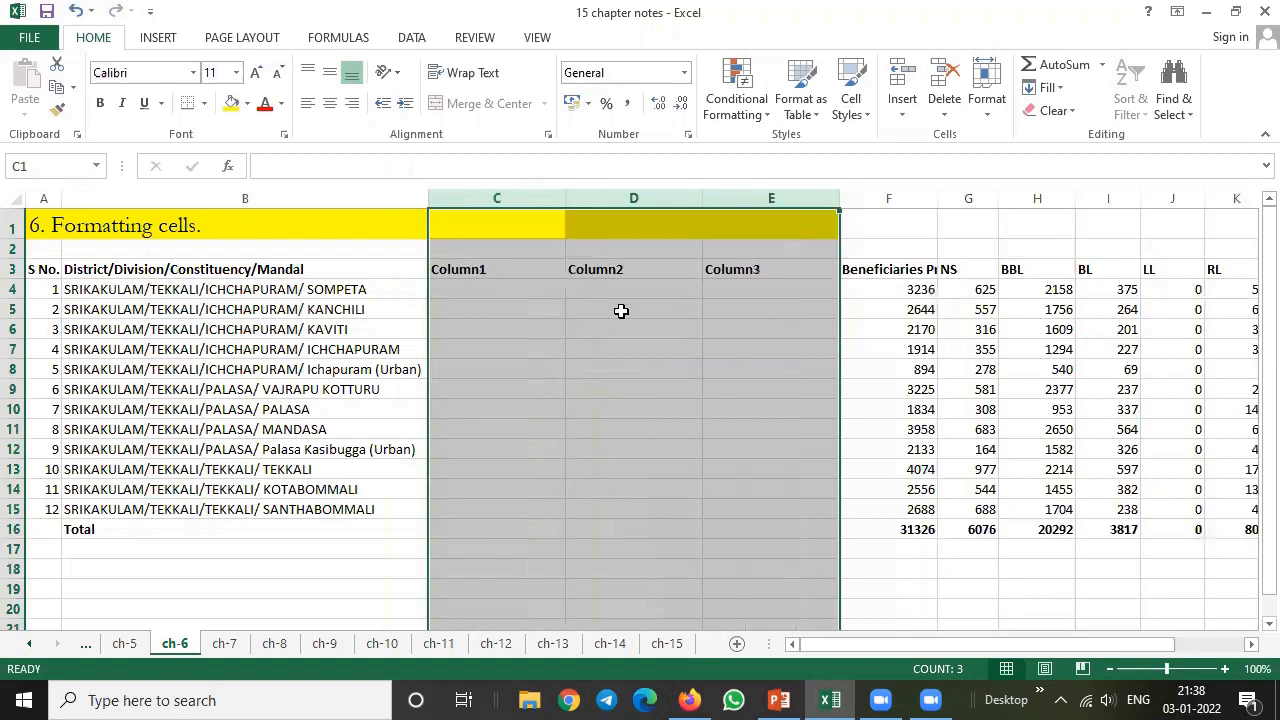
pyautogui.click(571, 324)
# Step: Set up Text to Columns on B3:B15 as delimited data, with "/" as the Other delimiter
pyautogui.moveTo(296, 269); pyautogui.dragTo(289, 508)
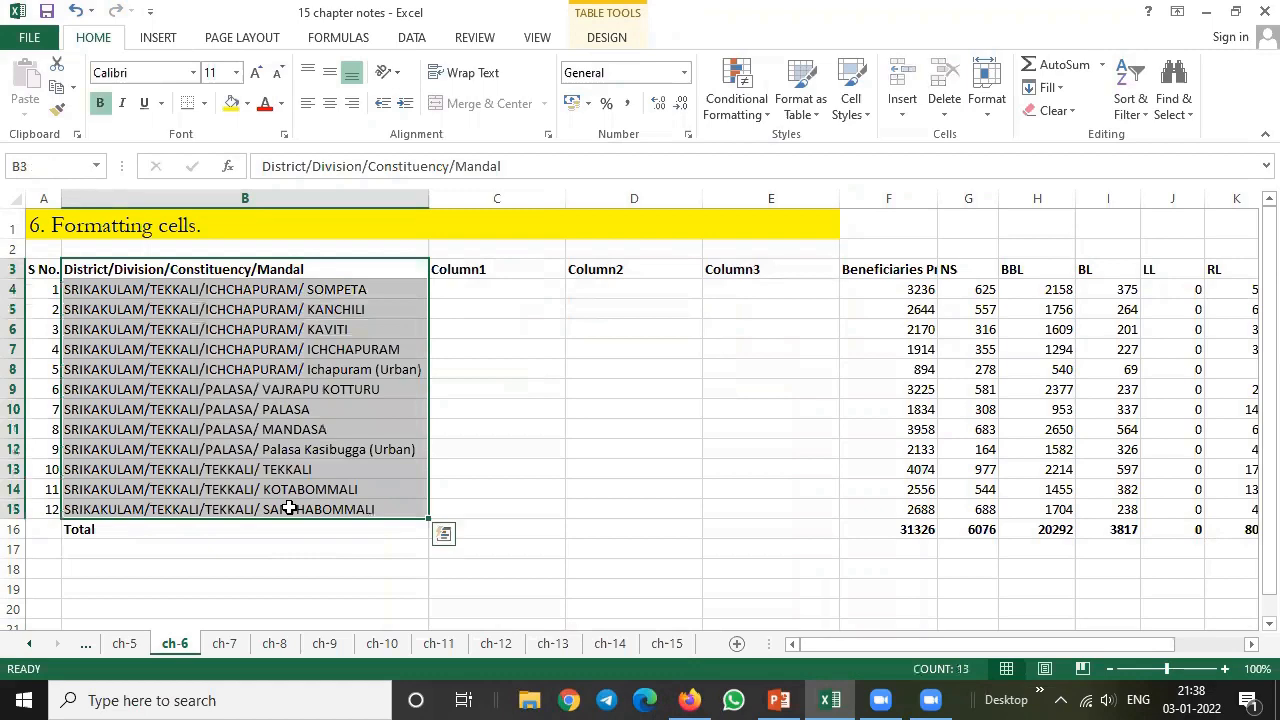
pyautogui.click(413, 39)
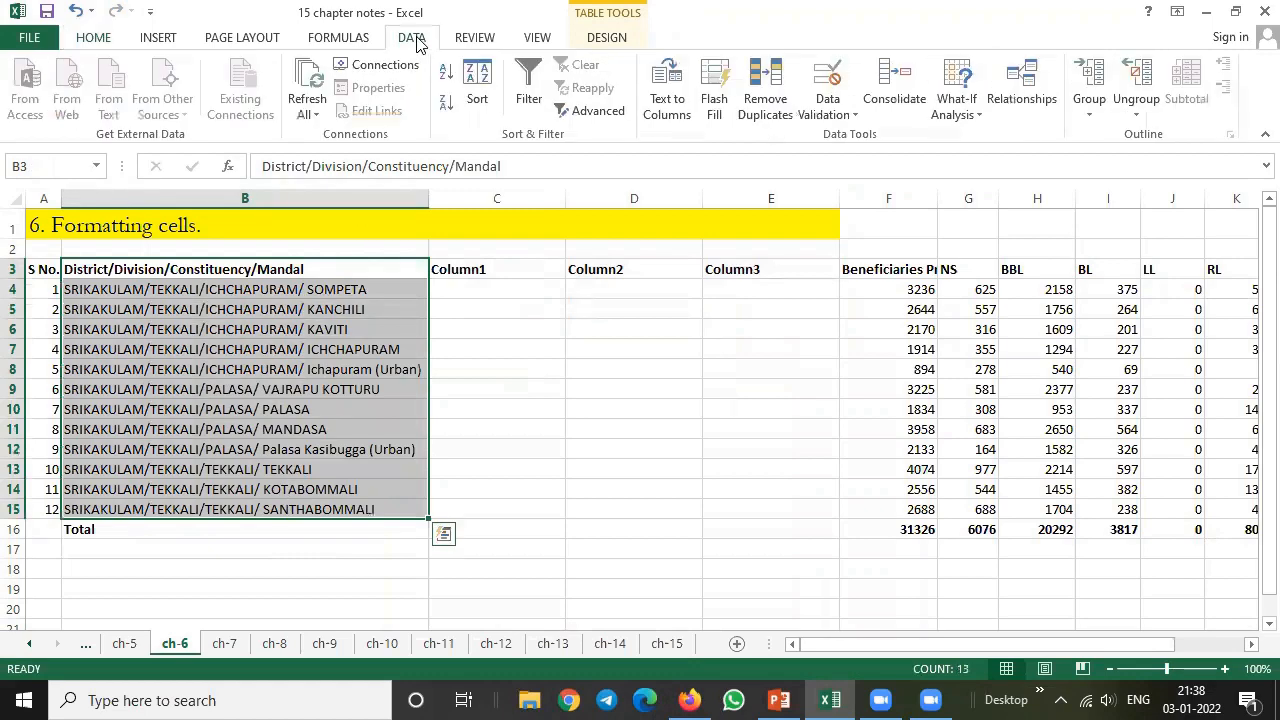
pyautogui.click(680, 108)
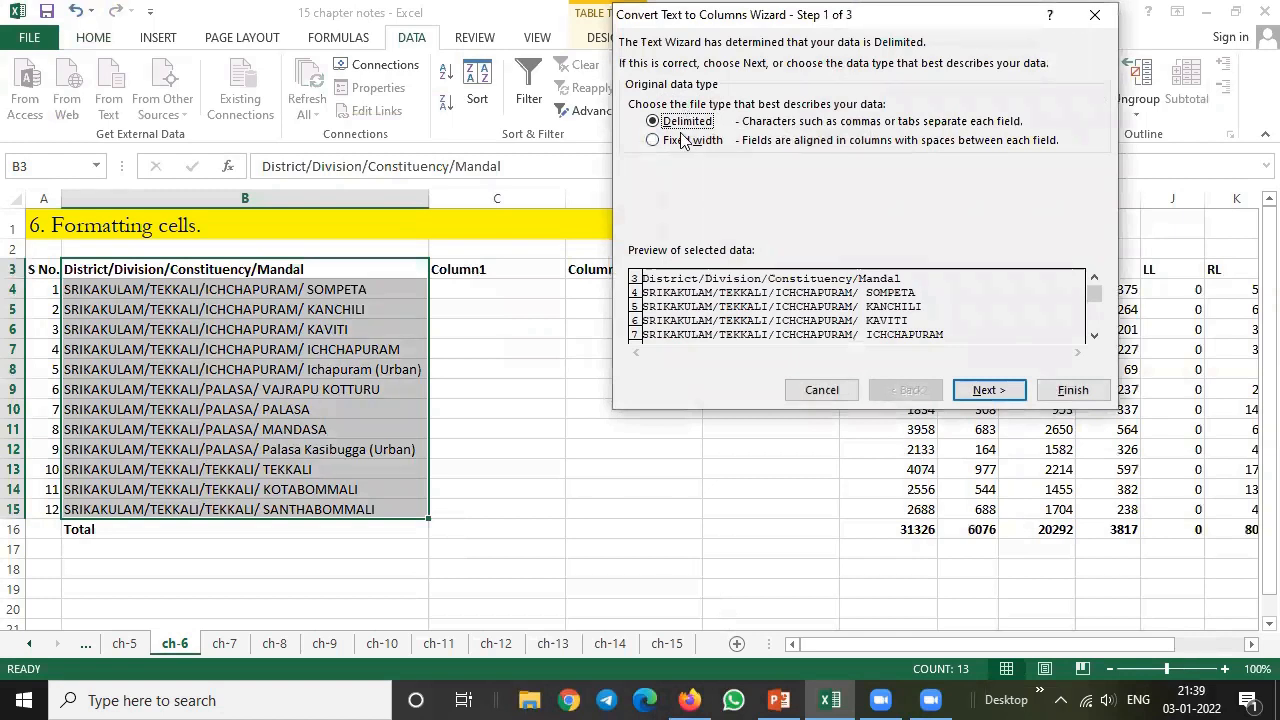
pyautogui.click(985, 390)
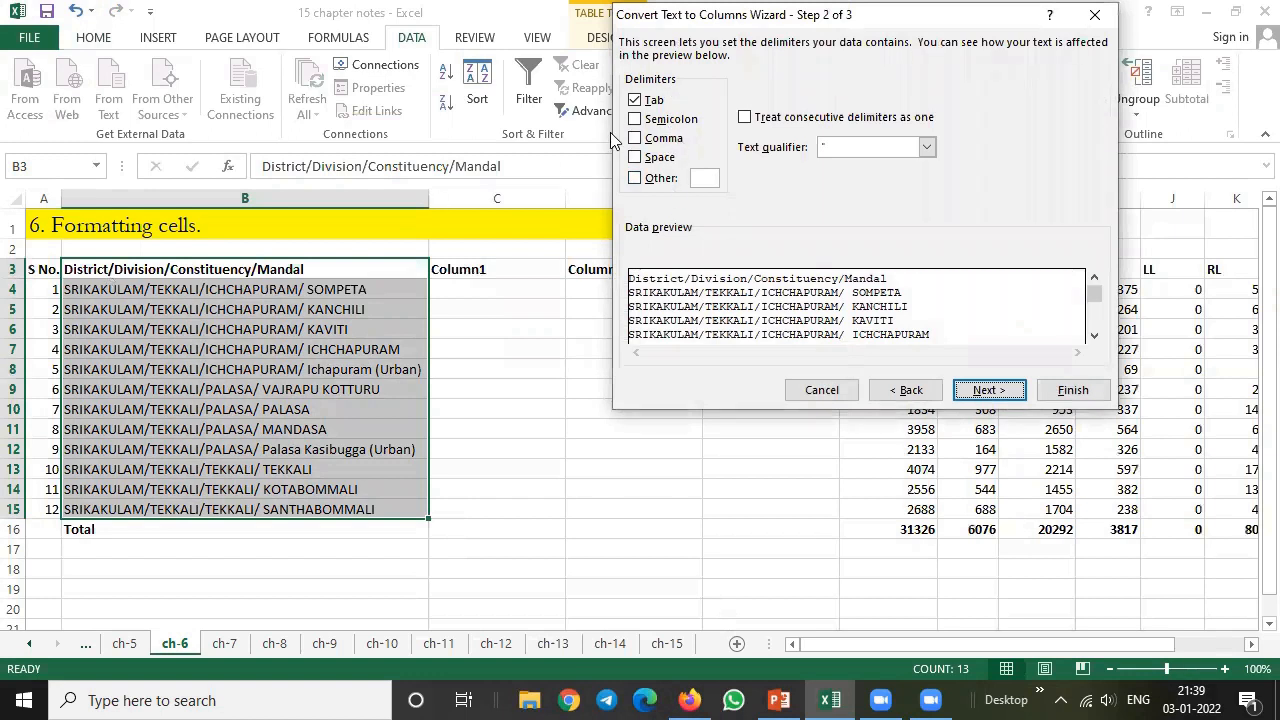
pyautogui.click(658, 118)
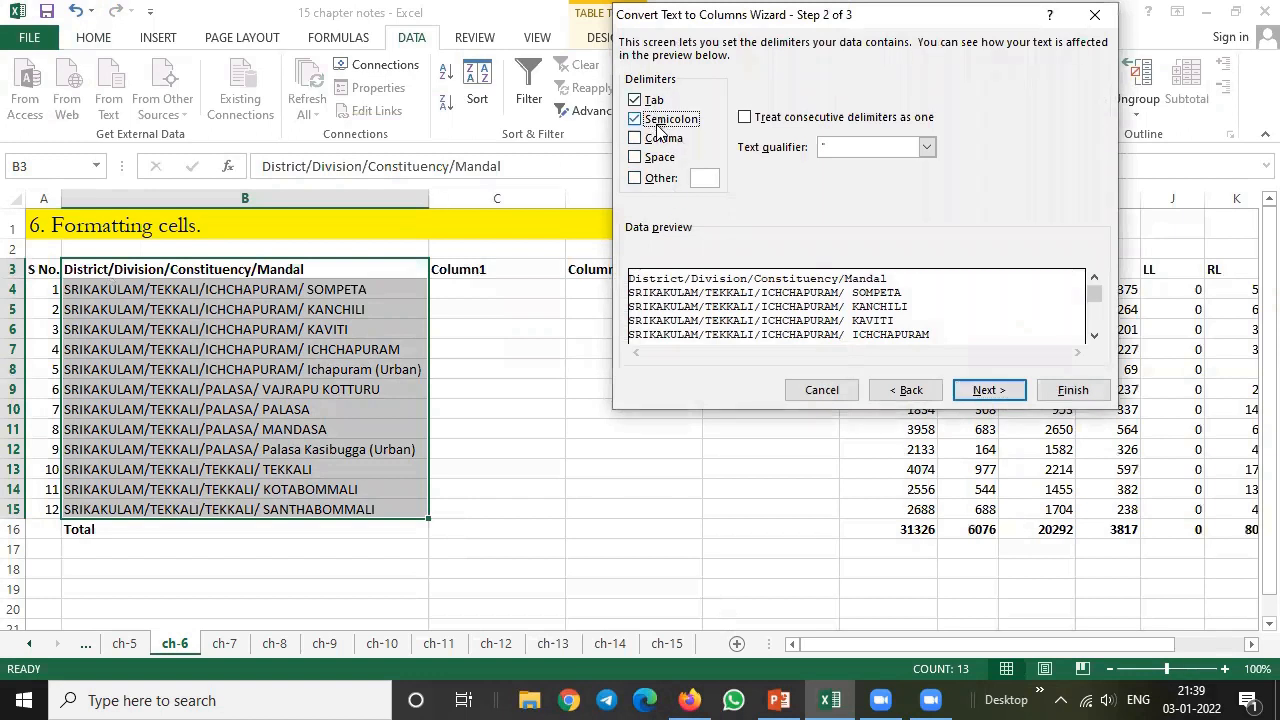
pyautogui.click(657, 139)
pyautogui.click(658, 119)
pyautogui.click(657, 139)
pyautogui.write('/')
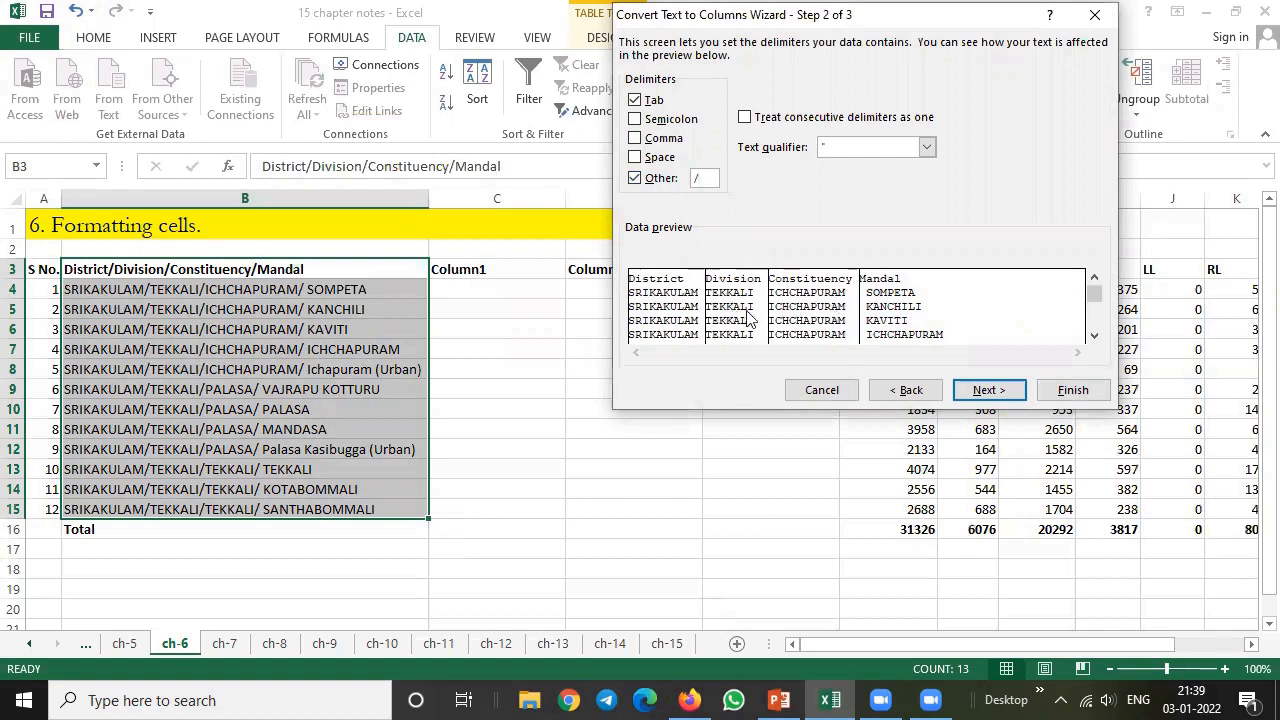
# Step: Finish the text split, replacing the contents of the inserted columns, and narrow column B to fit the district names
pyautogui.click(984, 389)
pyautogui.click(1070, 390)
pyautogui.click(605, 402)
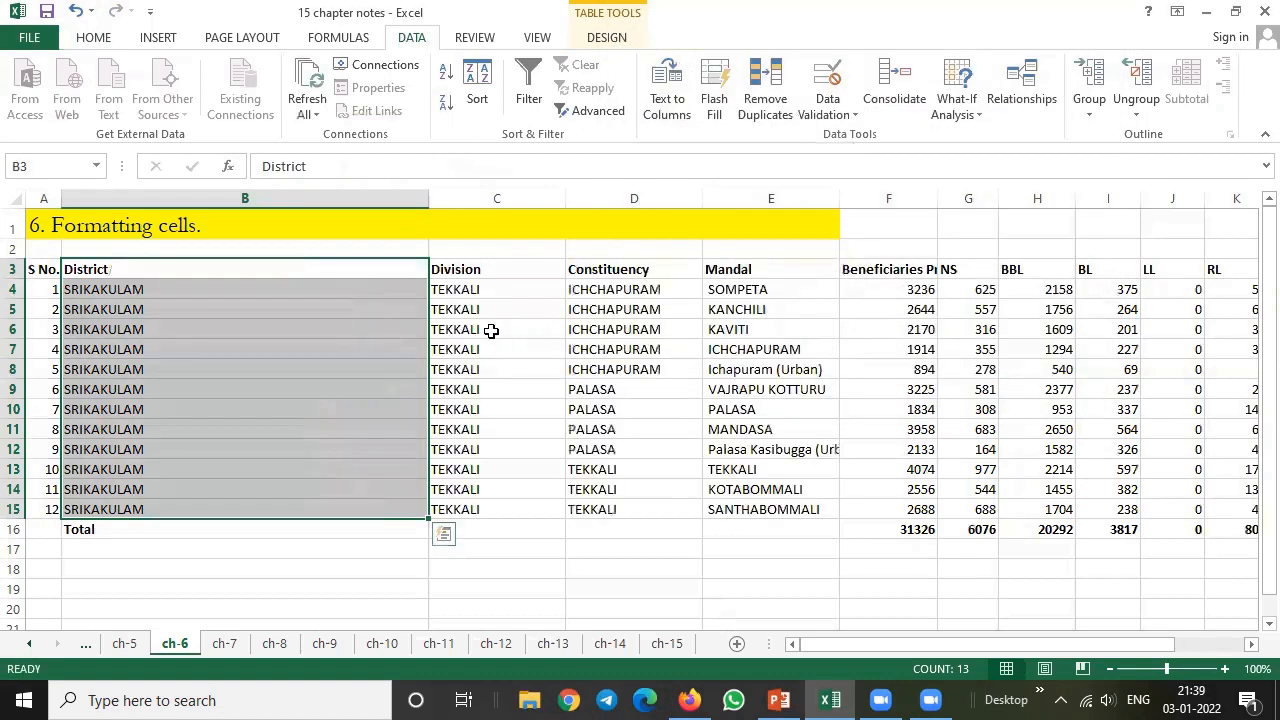
pyautogui.moveTo(428, 200); pyautogui.dragTo(163, 230)
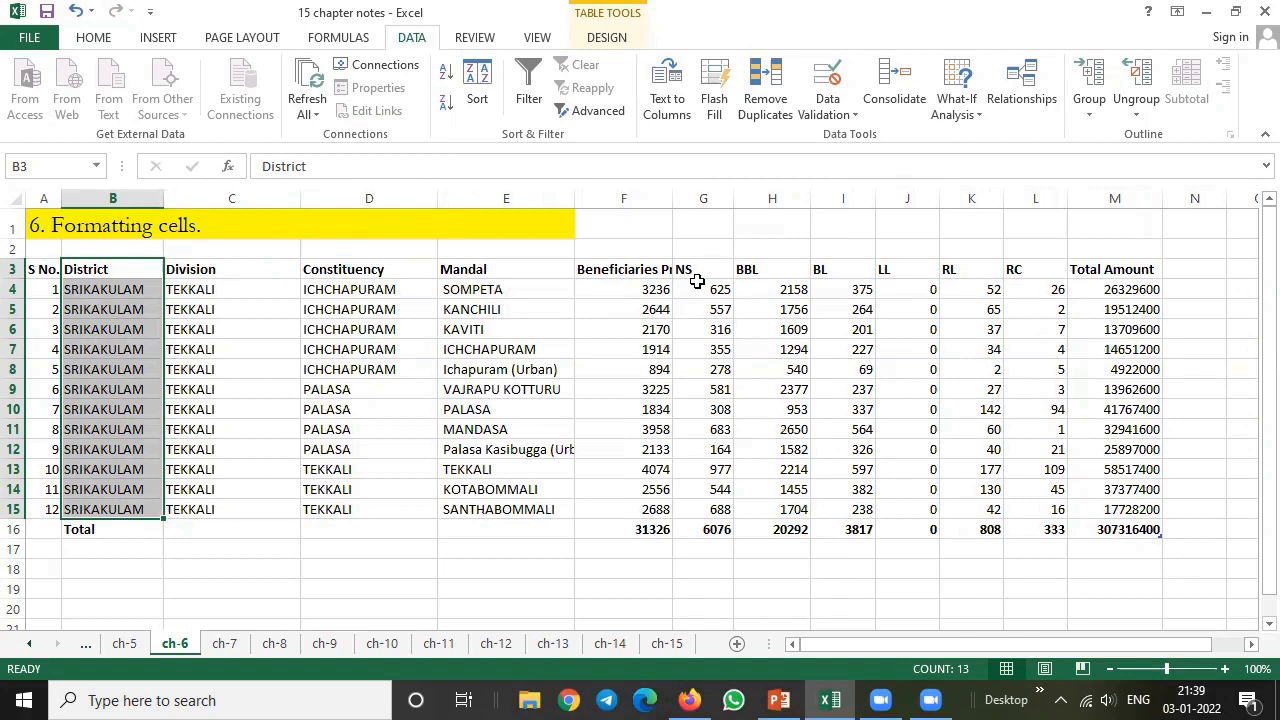
# Step: Check the full text of the cut-off Beneficiaries header in F3
pyautogui.moveTo(40, 270); pyautogui.dragTo(657, 266)
pyautogui.click(626, 266)
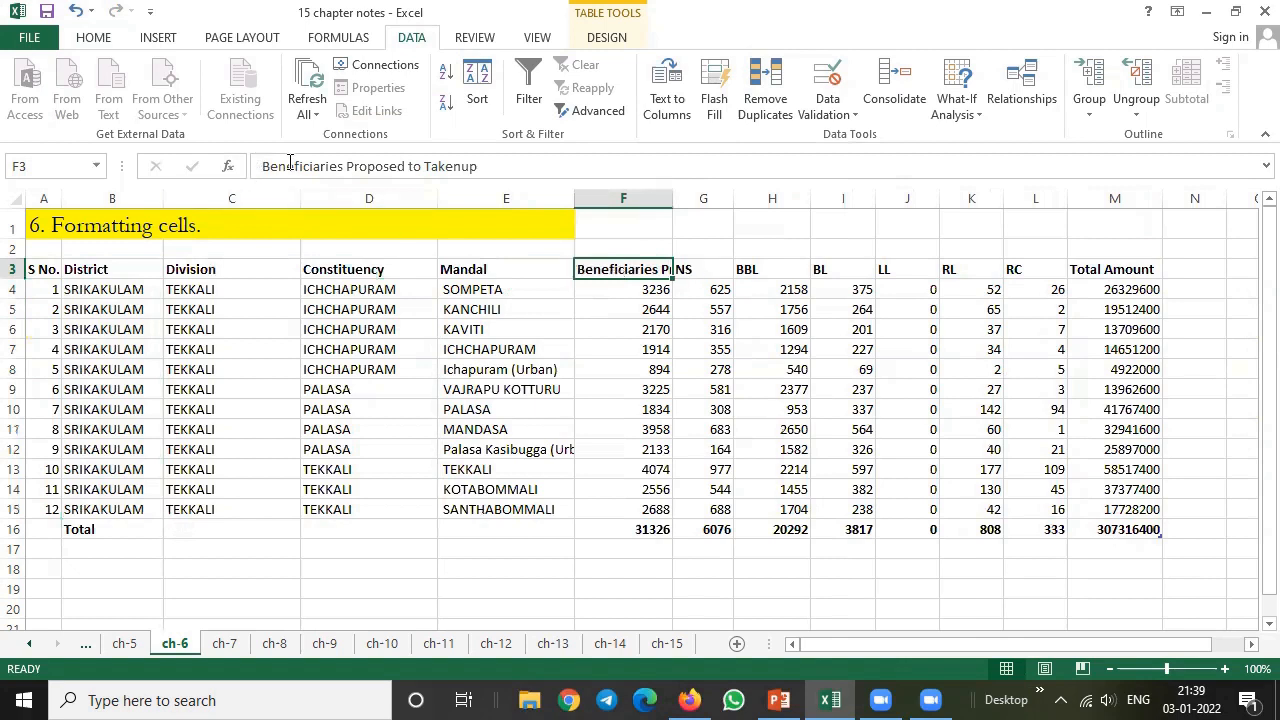
pyautogui.click(604, 312)
pyautogui.click(631, 268)
# Step: Center the header cells A3:M3 horizontally and vertically and wrap their text
pyautogui.moveTo(38, 268); pyautogui.dragTo(1126, 266)
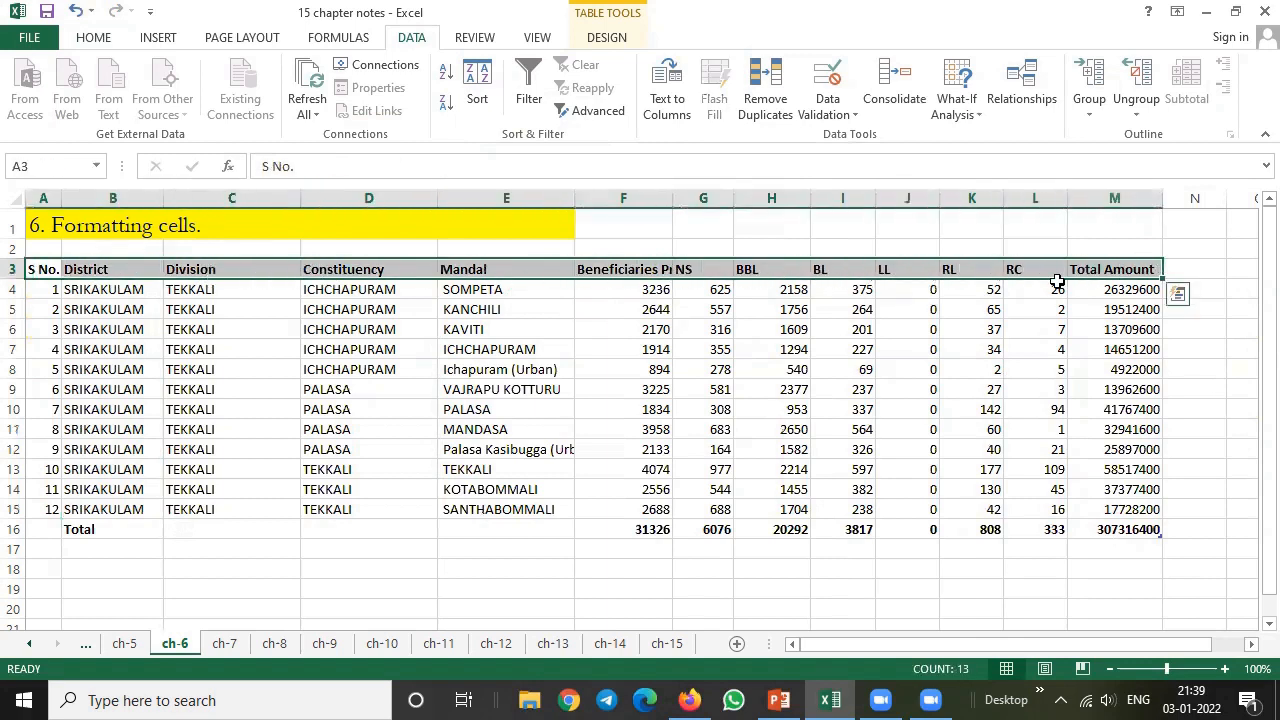
pyautogui.rightClick(697, 270)
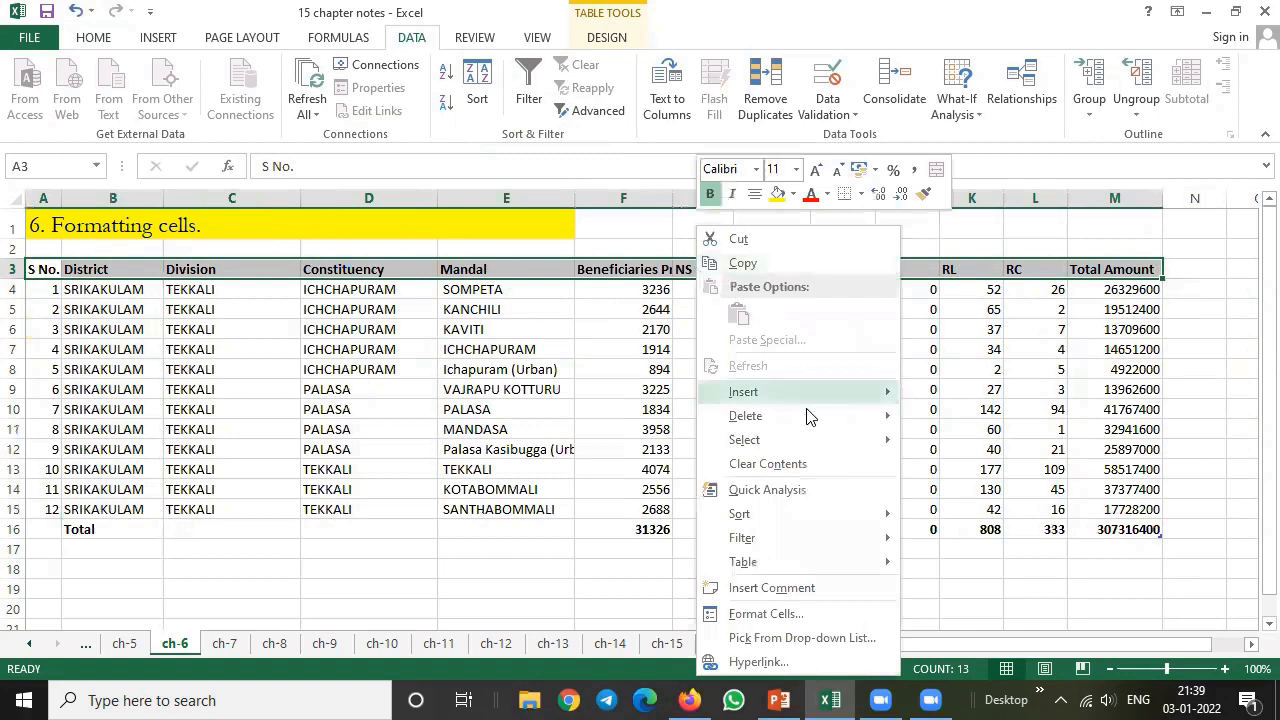
pyautogui.press('Escape')
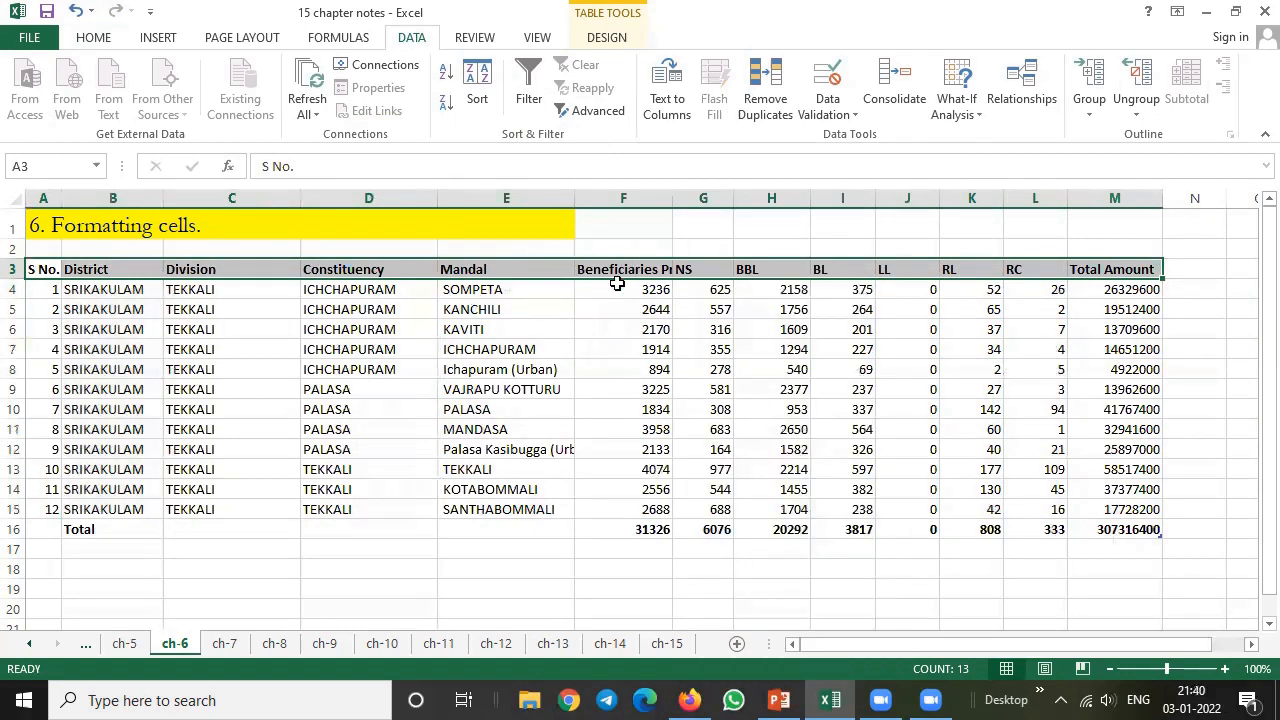
pyautogui.hotkey('ctrl', '1')
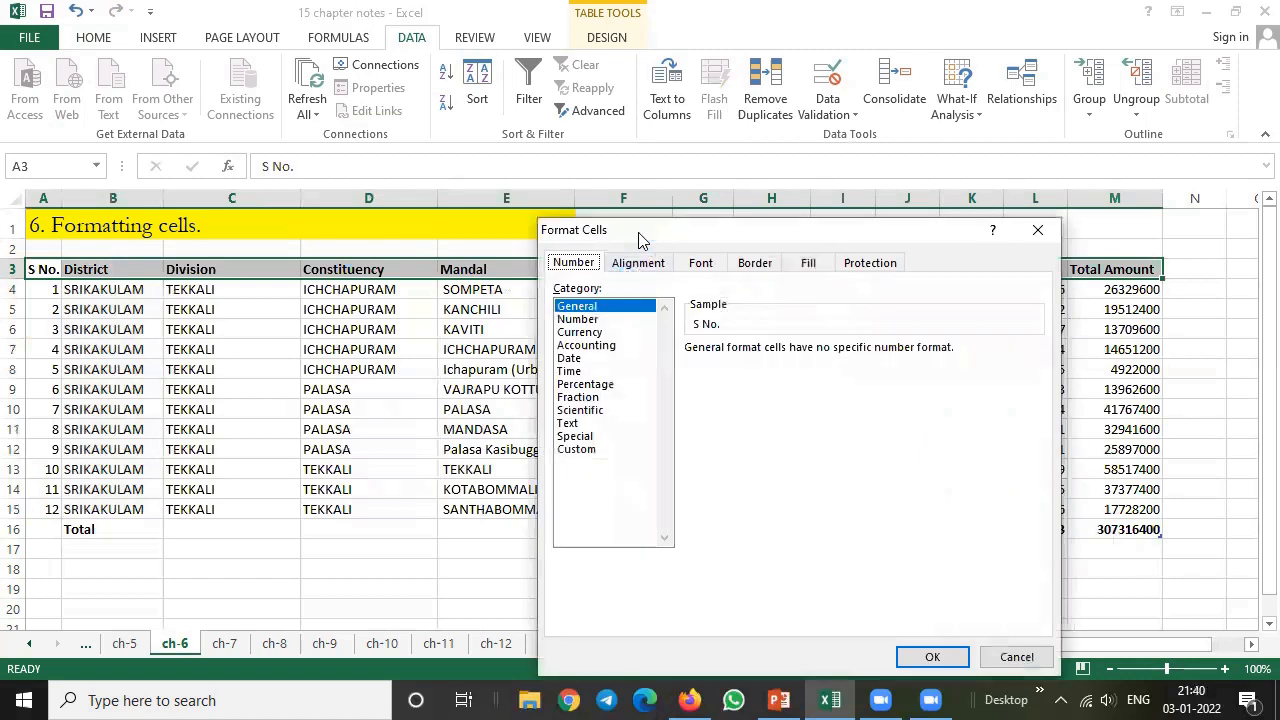
pyautogui.moveTo(638, 232); pyautogui.dragTo(746, 174)
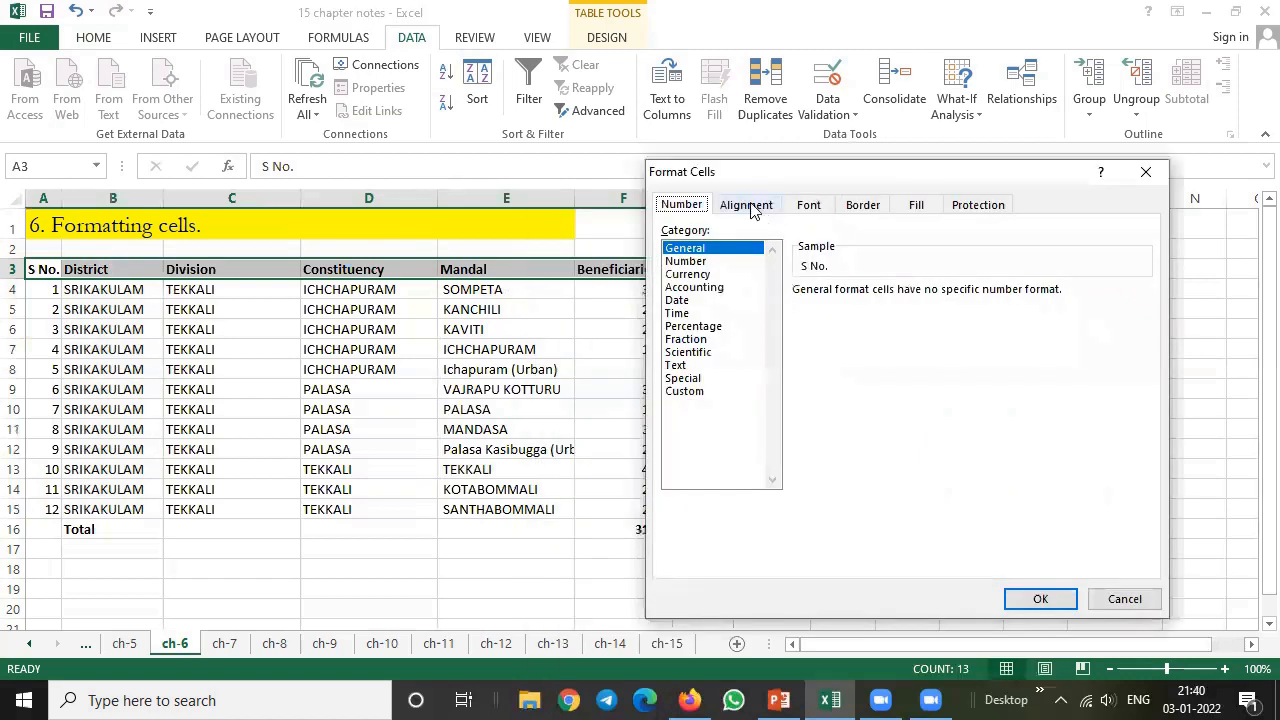
pyautogui.click(748, 205)
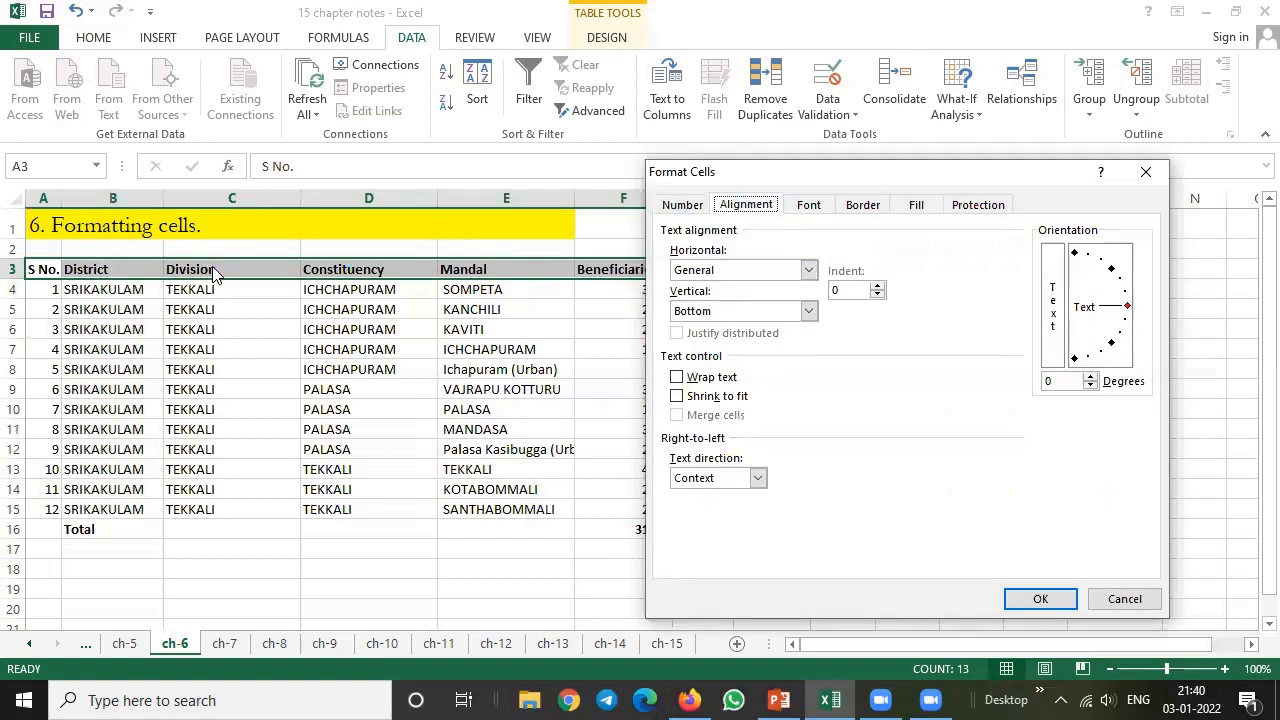
pyautogui.click(742, 272)
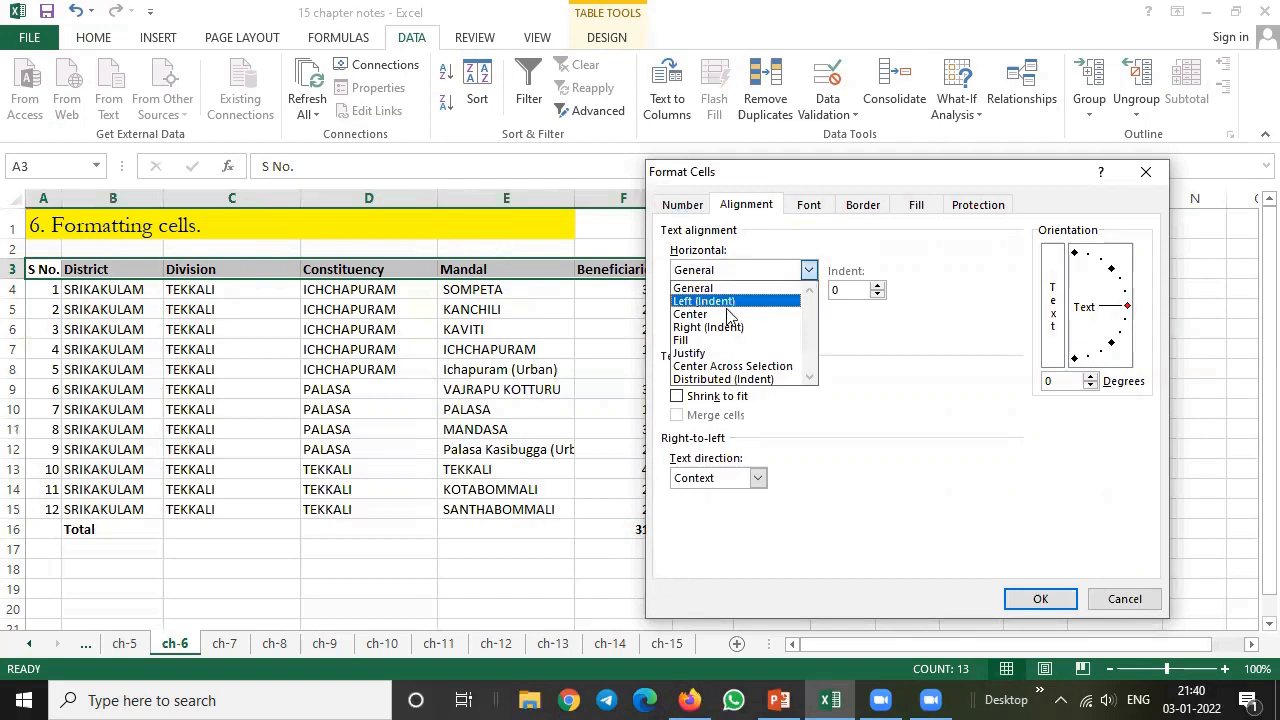
pyautogui.click(722, 314)
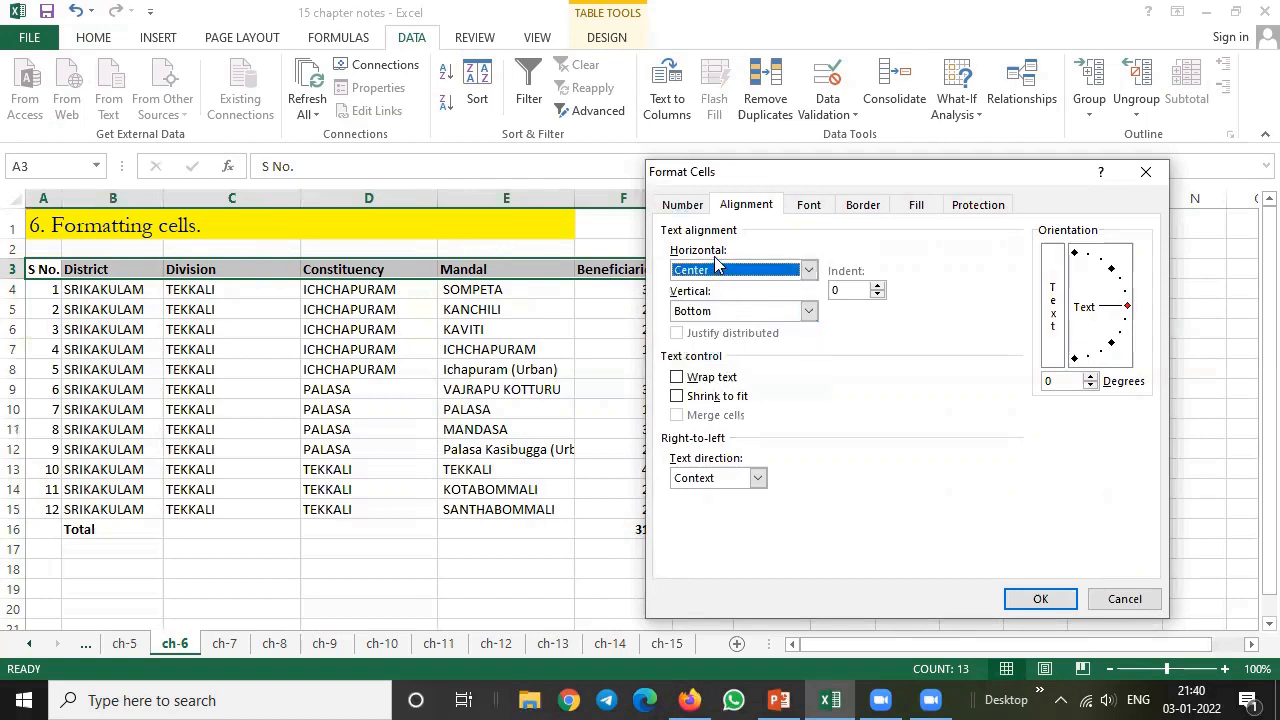
pyautogui.click(732, 311)
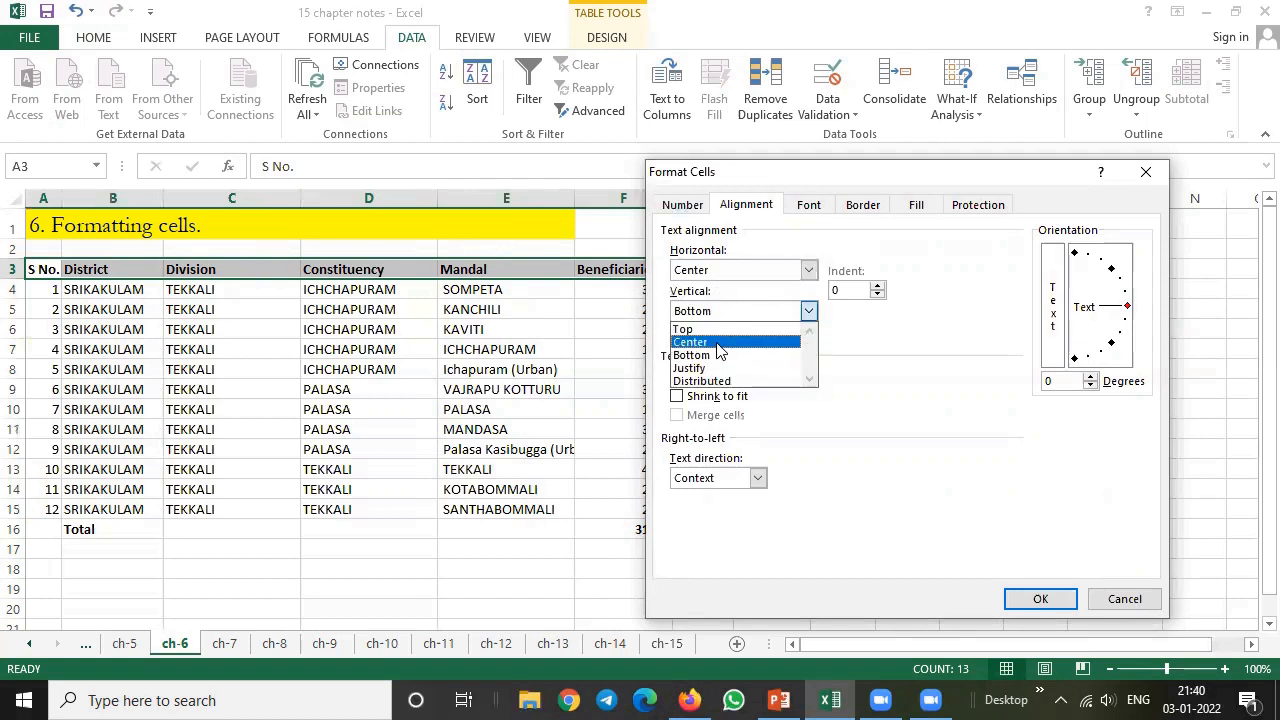
pyautogui.click(718, 344)
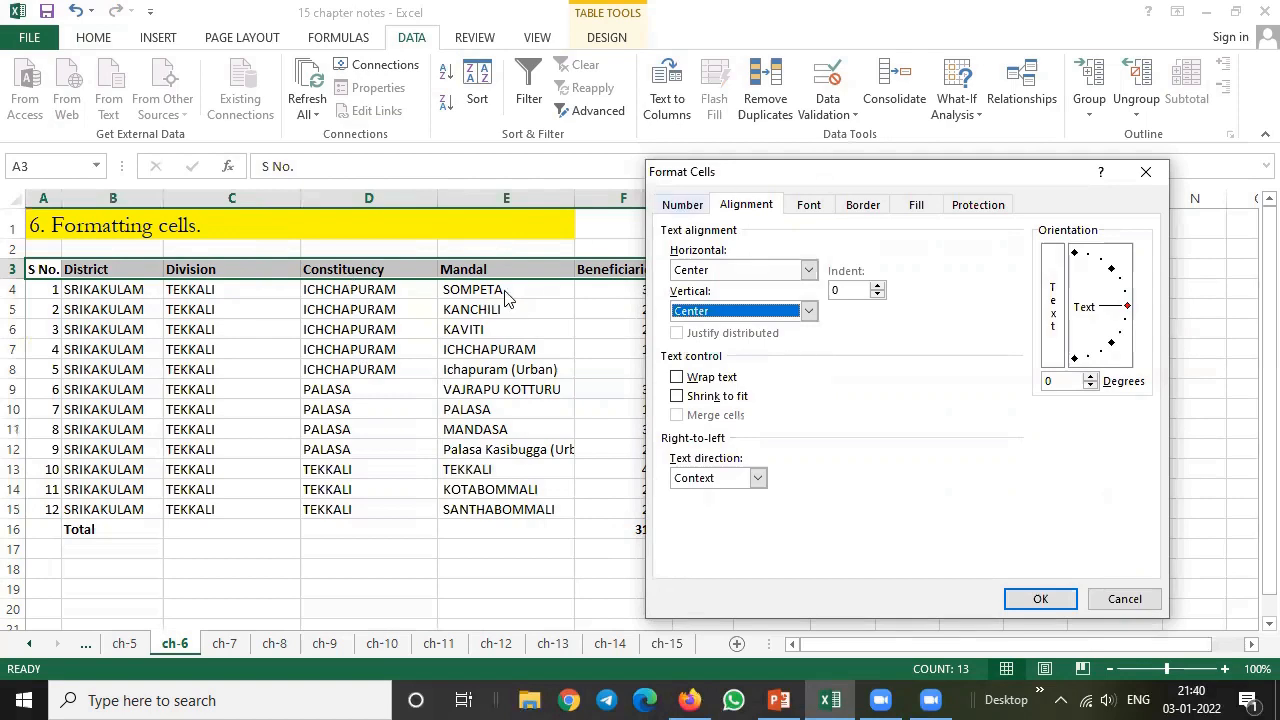
pyautogui.click(703, 377)
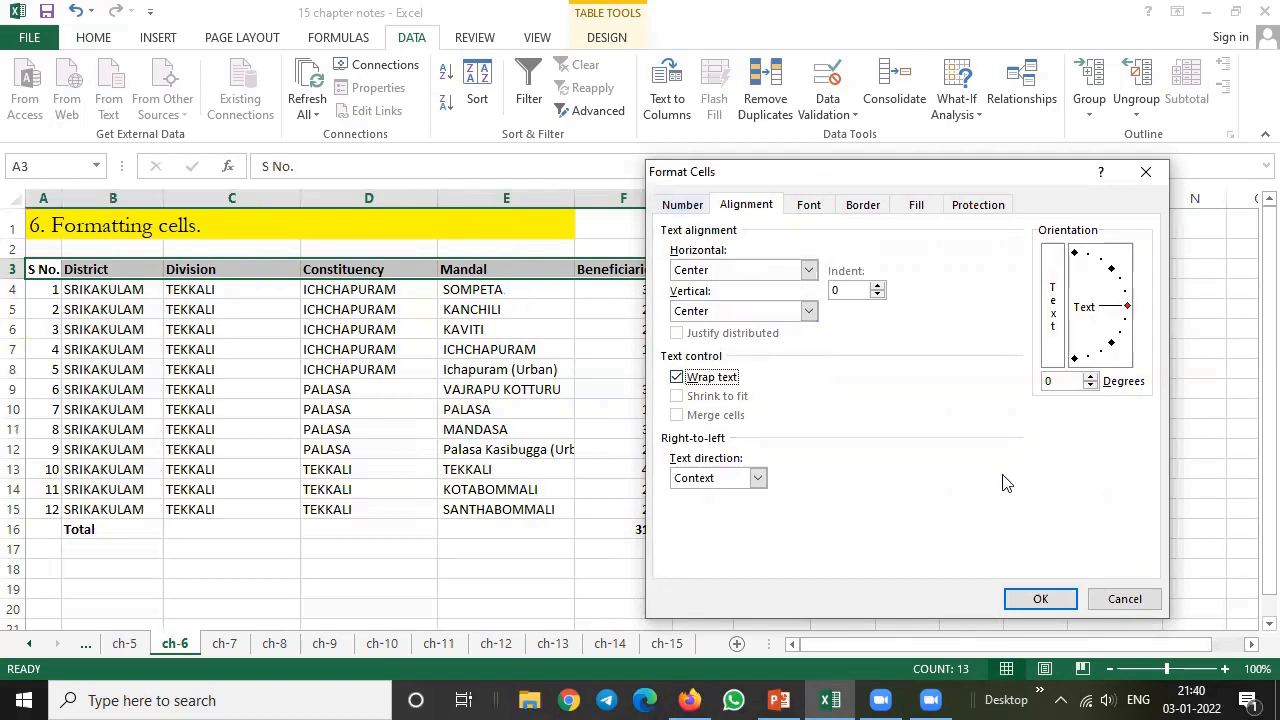
pyautogui.click(1037, 612)
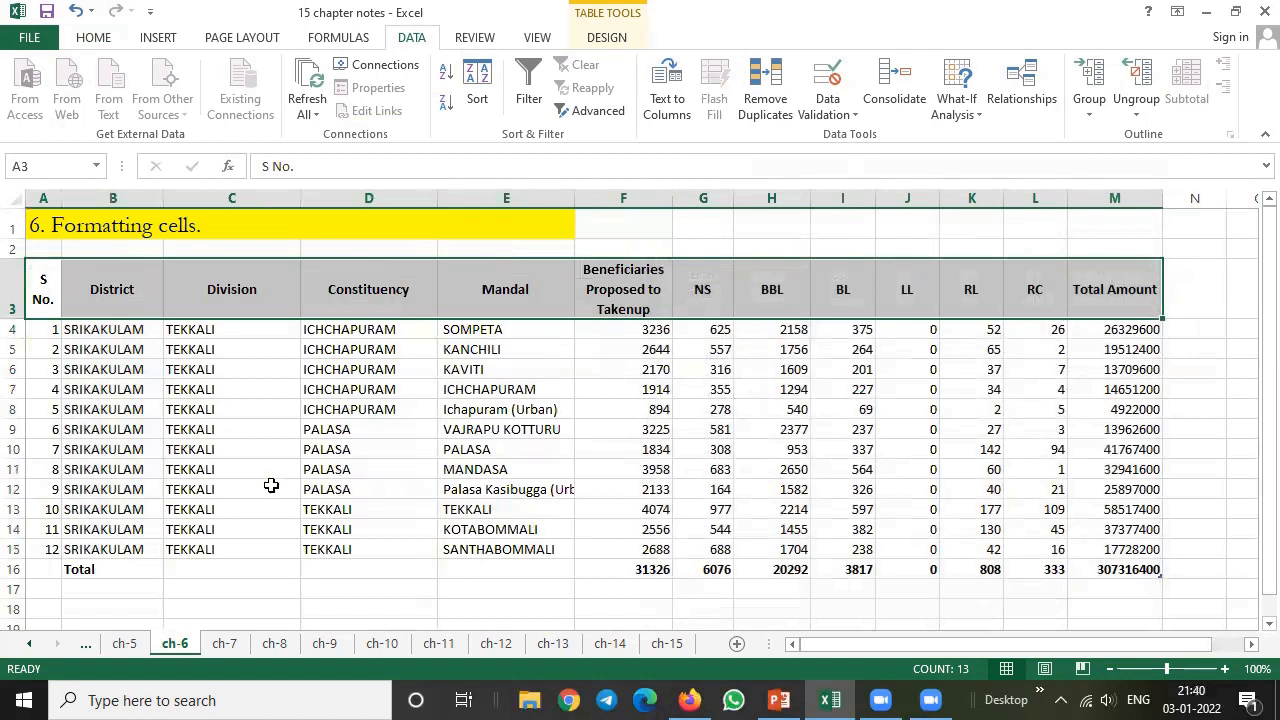
# Step: Narrow the Division and Constituency columns to fit their contents and autofit the Mandal column to its longest name
pyautogui.click(220, 487)
pyautogui.moveTo(298, 200); pyautogui.dragTo(244, 200)
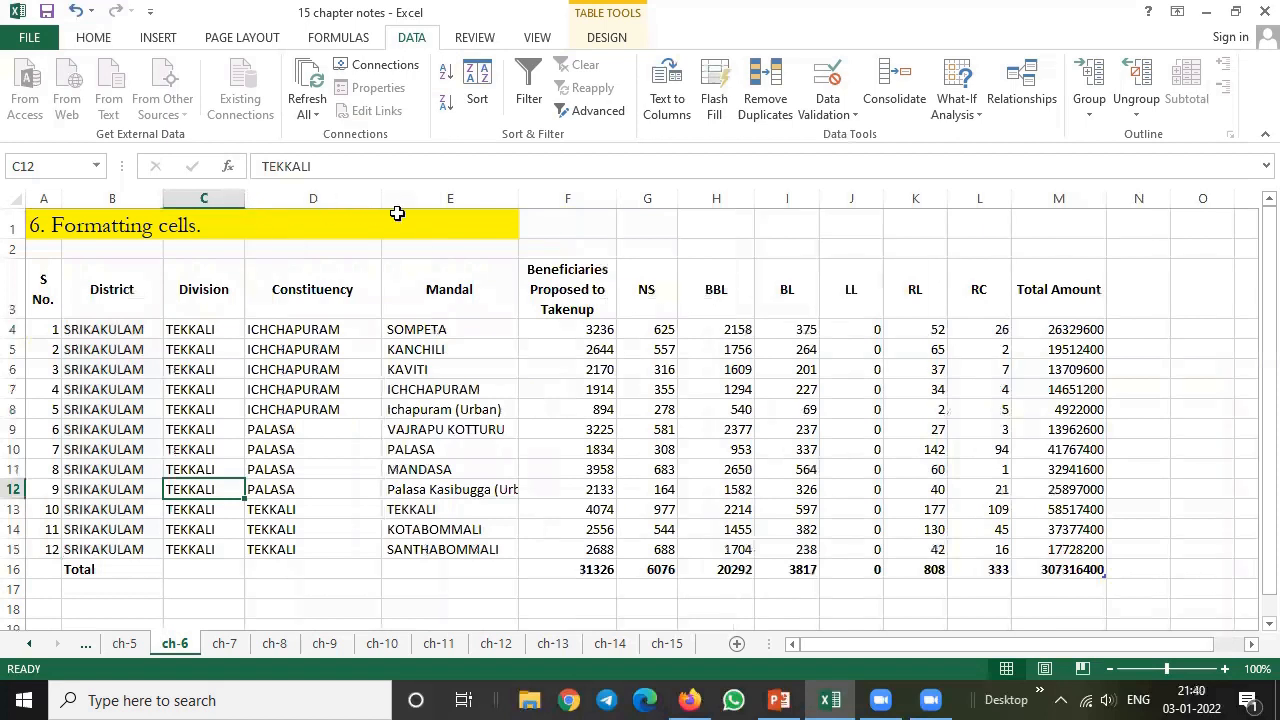
pyautogui.moveTo(383, 199); pyautogui.dragTo(356, 199)
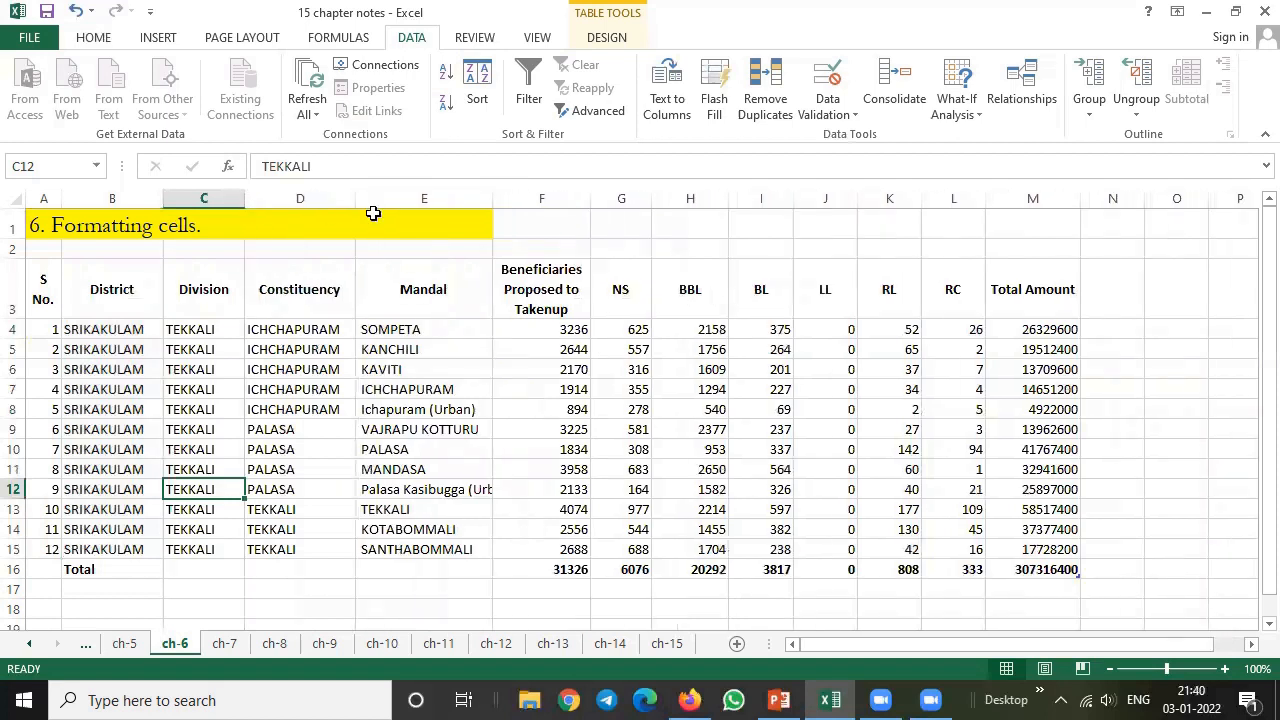
pyautogui.click(432, 490)
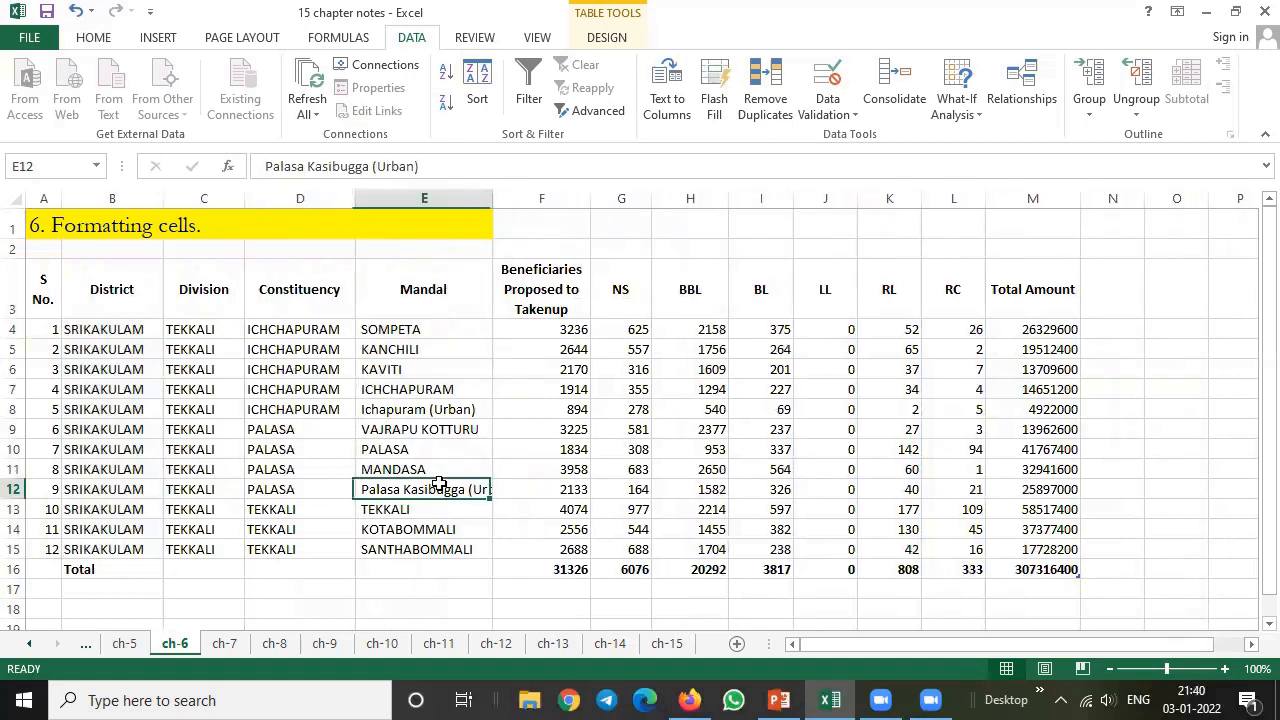
pyautogui.doubleClick(491, 200)
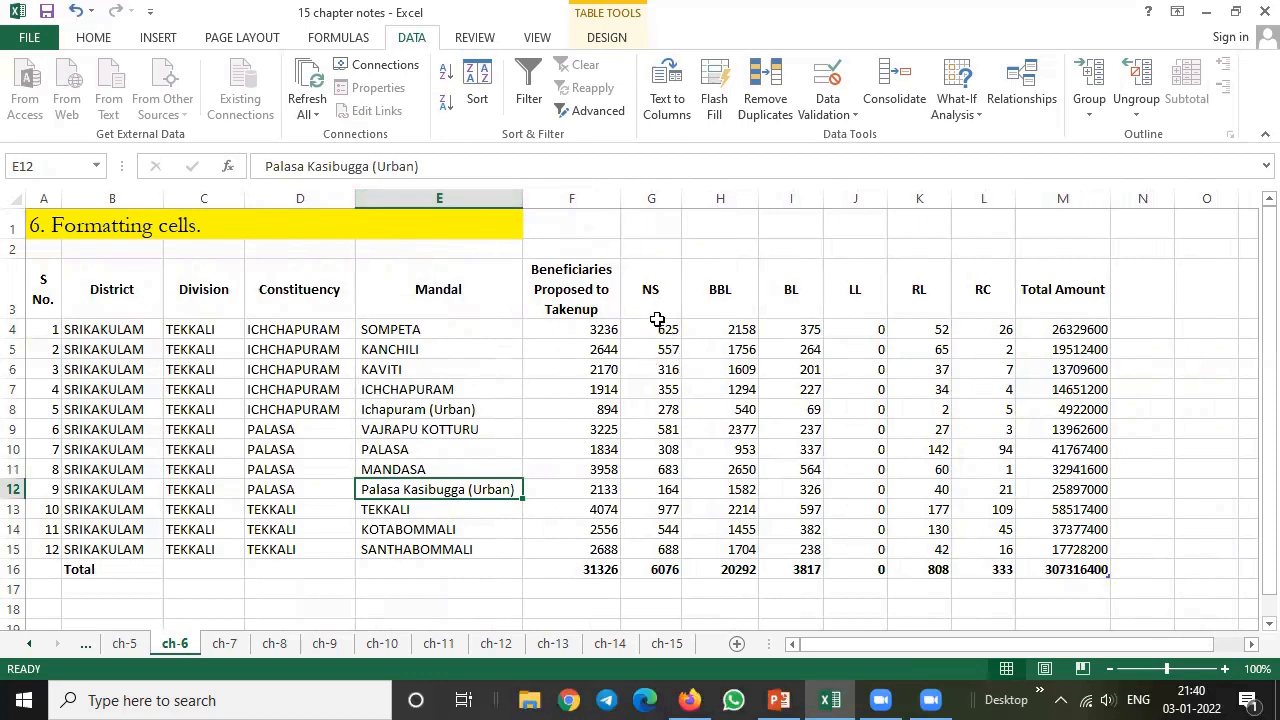
pyautogui.click(652, 289)
pyautogui.moveTo(656, 282); pyautogui.dragTo(664, 530)
pyautogui.click(705, 499)
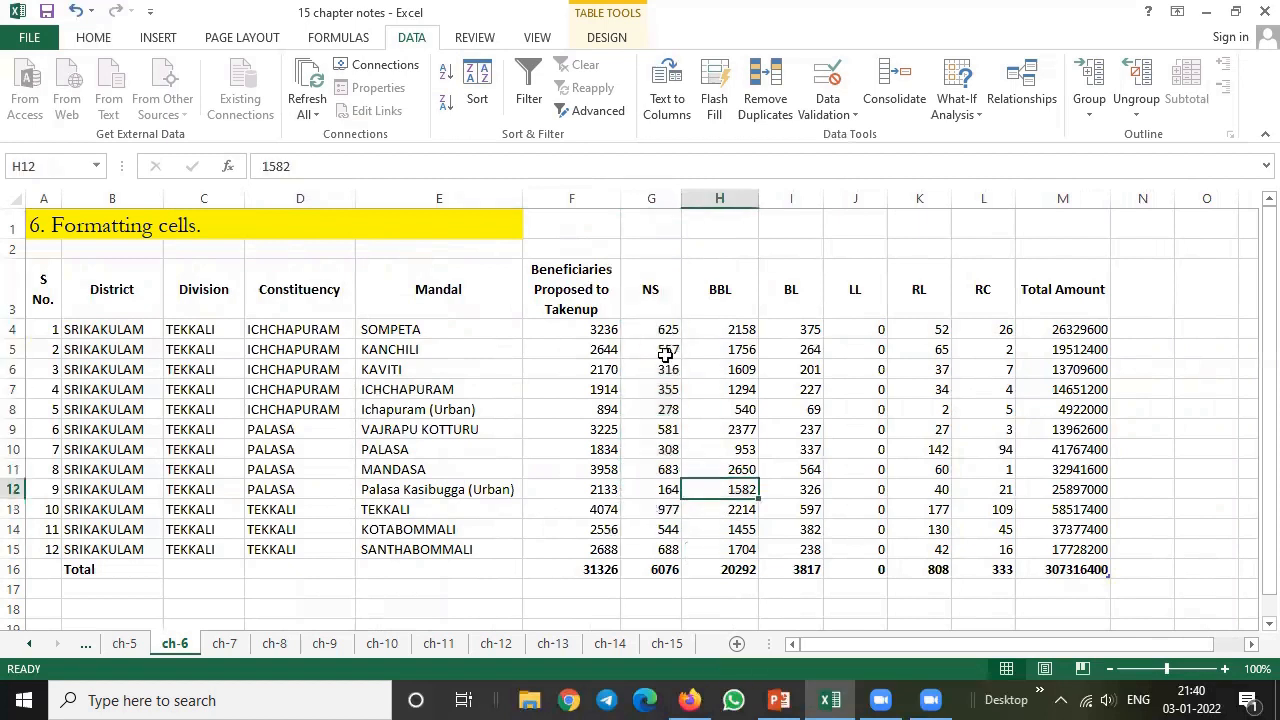
pyautogui.moveTo(663, 331); pyautogui.dragTo(658, 566)
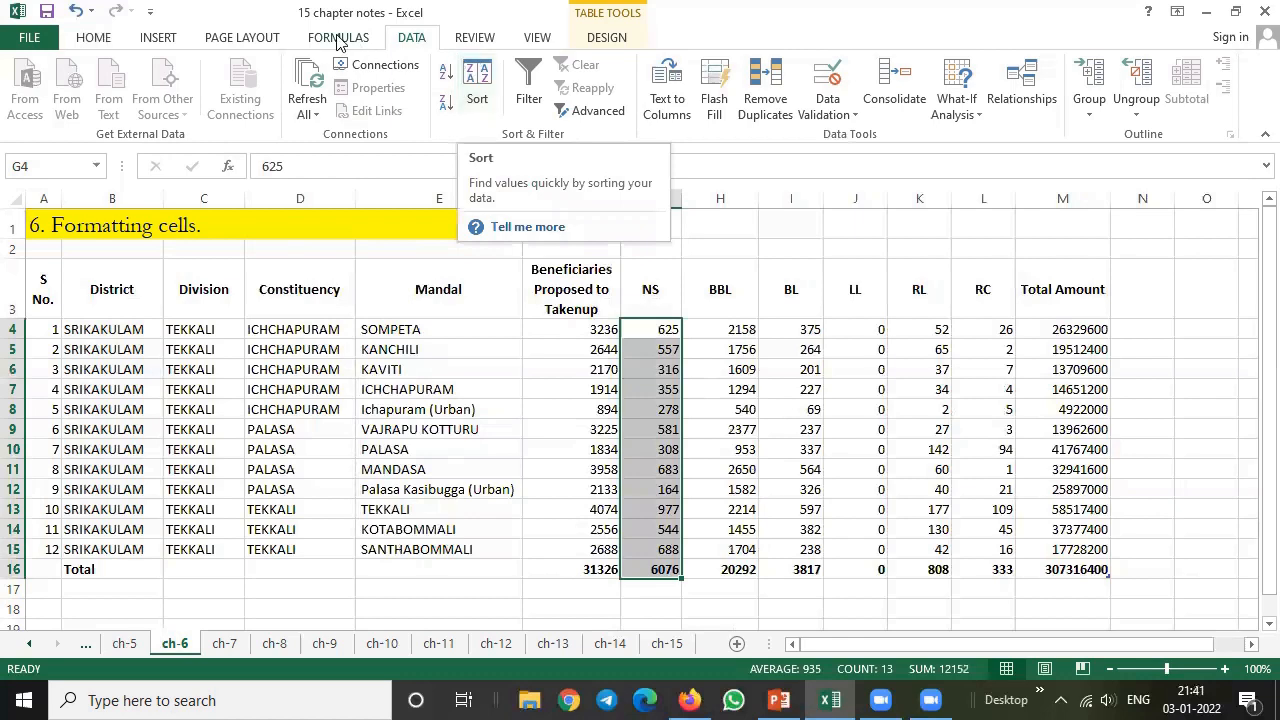
pyautogui.click(156, 38)
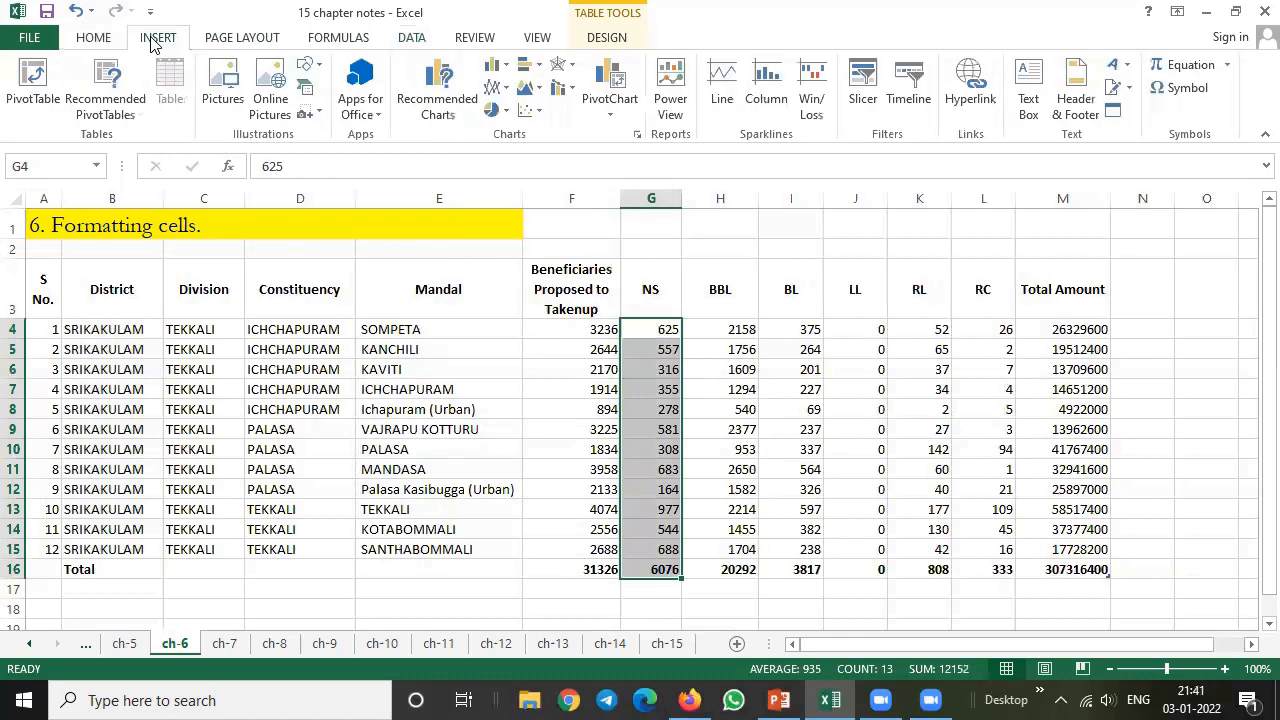
pyautogui.click(237, 40)
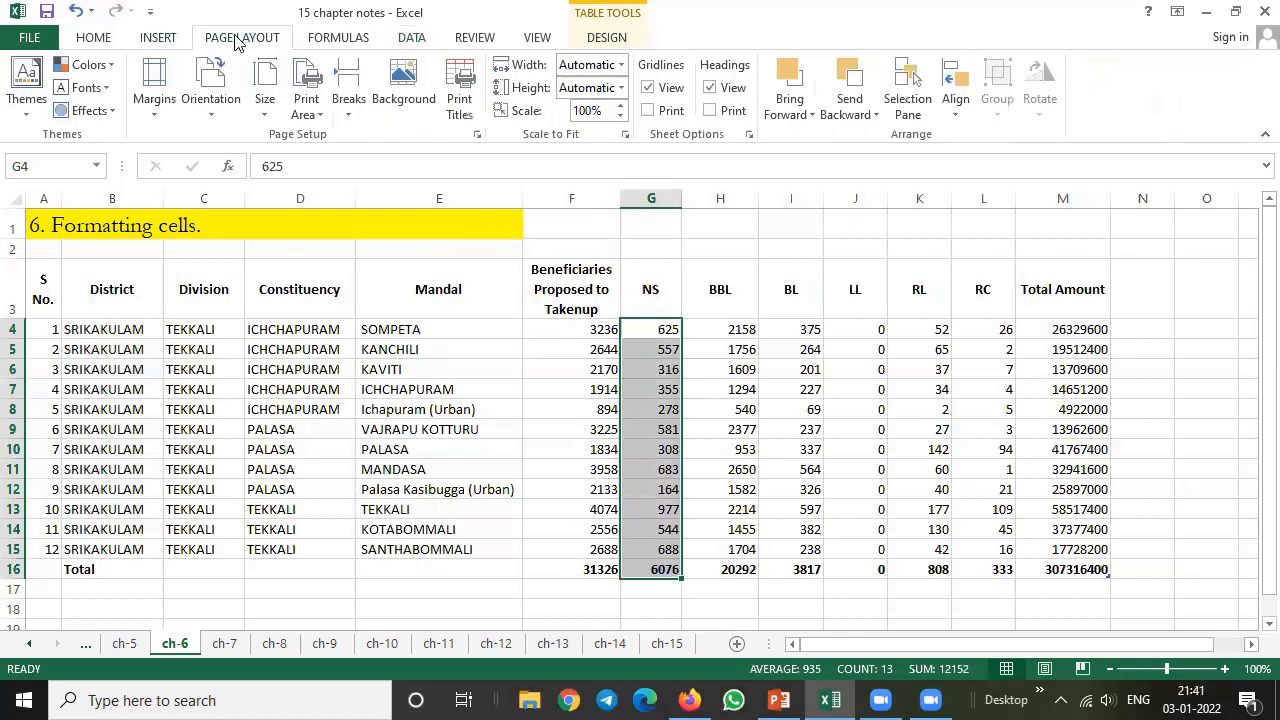
pyautogui.click(352, 40)
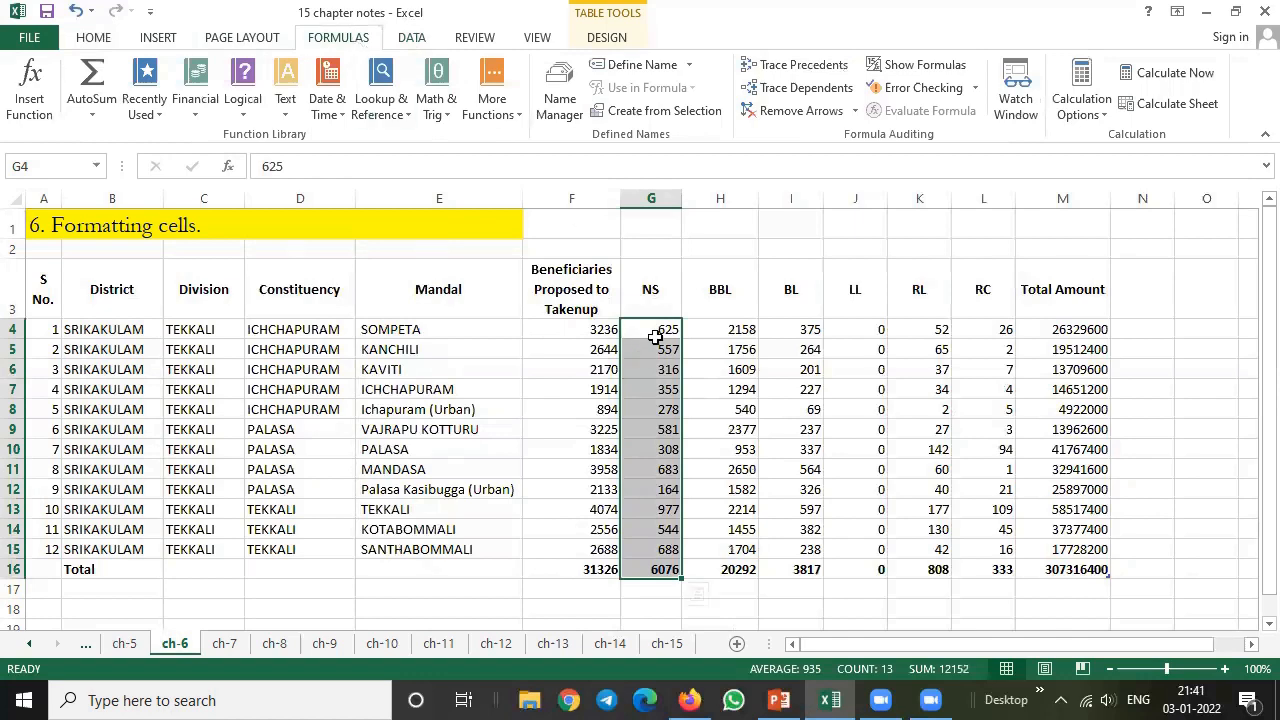
pyautogui.click(420, 40)
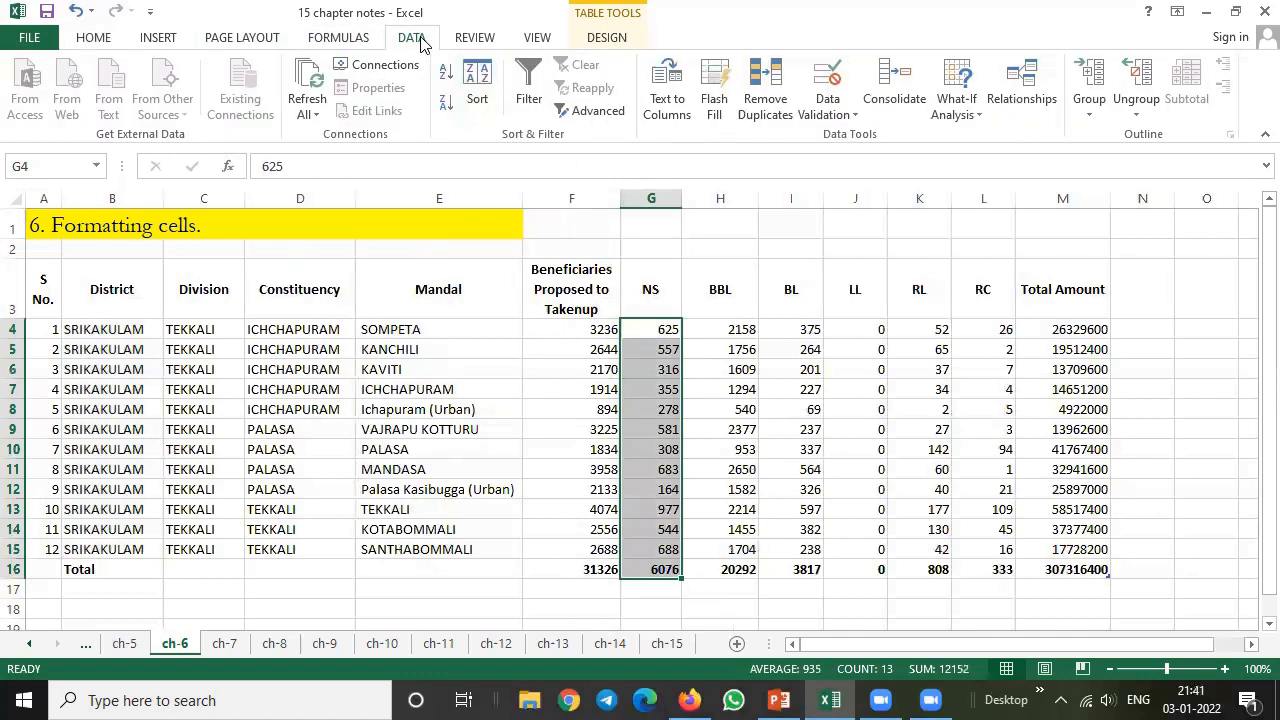
pyautogui.click(474, 42)
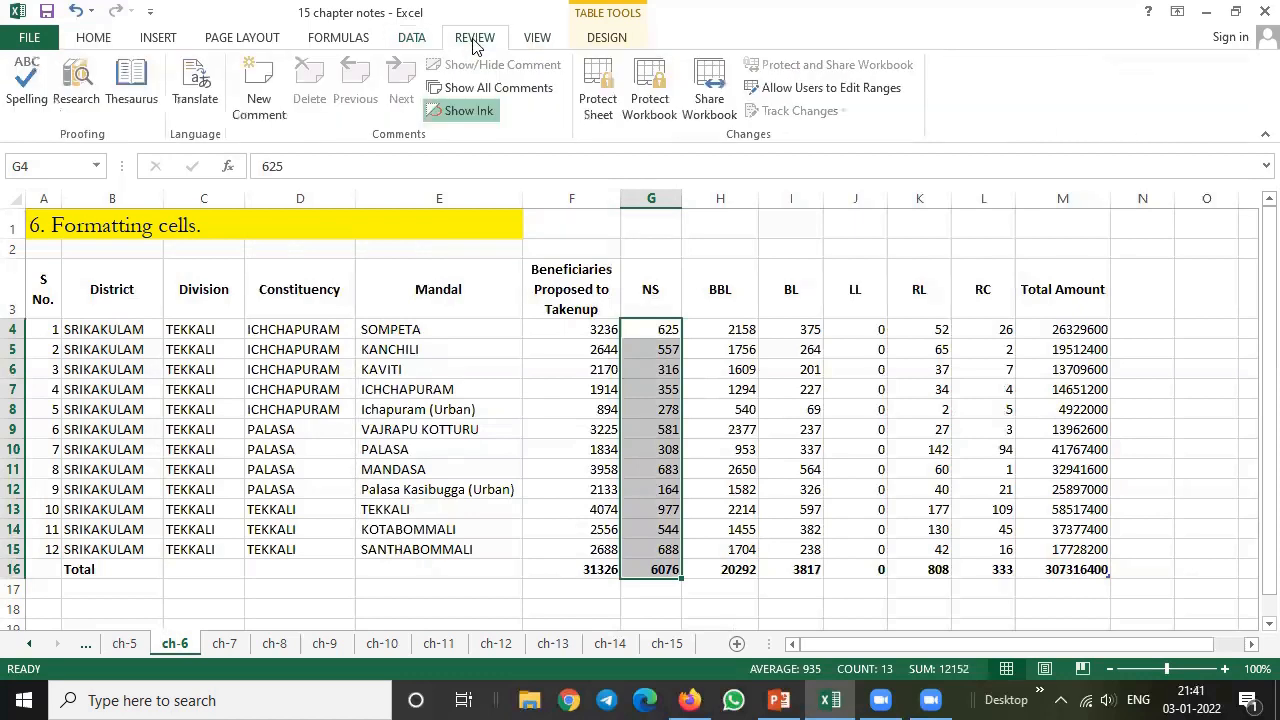
pyautogui.click(161, 40)
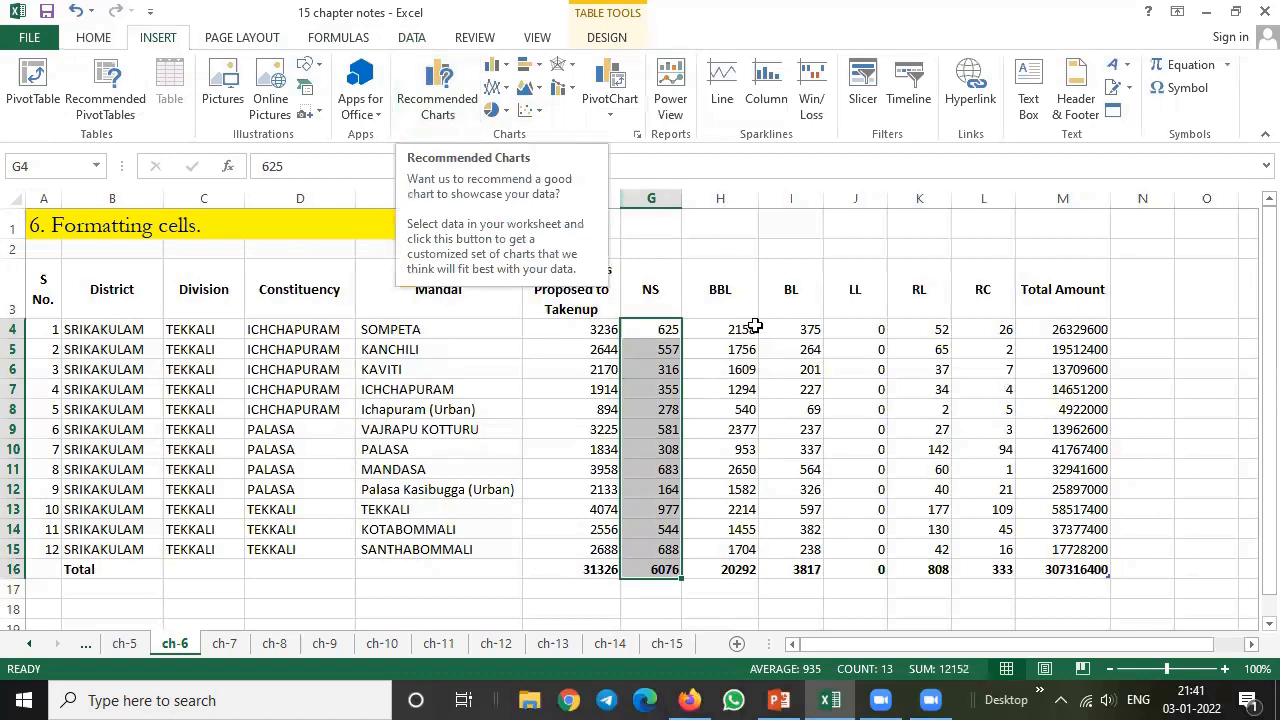
# Step: Select the BBL values in H4:H14 and open the Data Validation options
pyautogui.moveTo(718, 329); pyautogui.dragTo(714, 530)
pyautogui.click(413, 38)
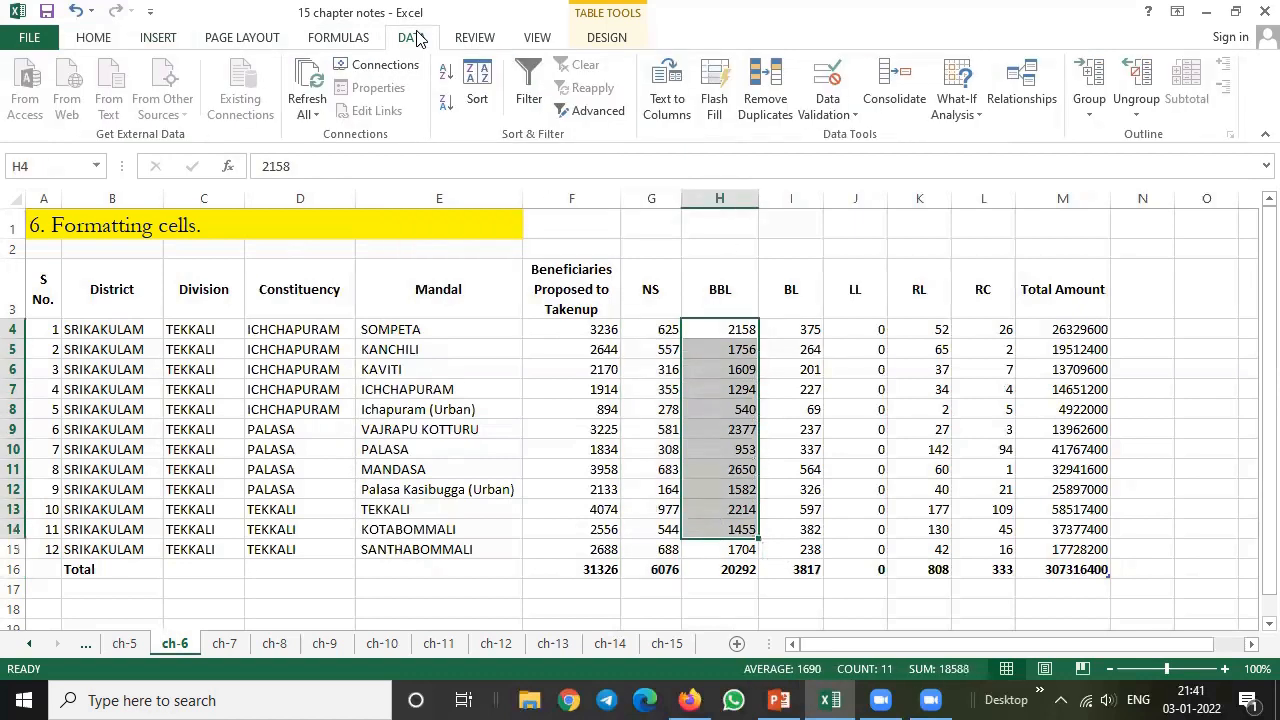
pyautogui.click(848, 114)
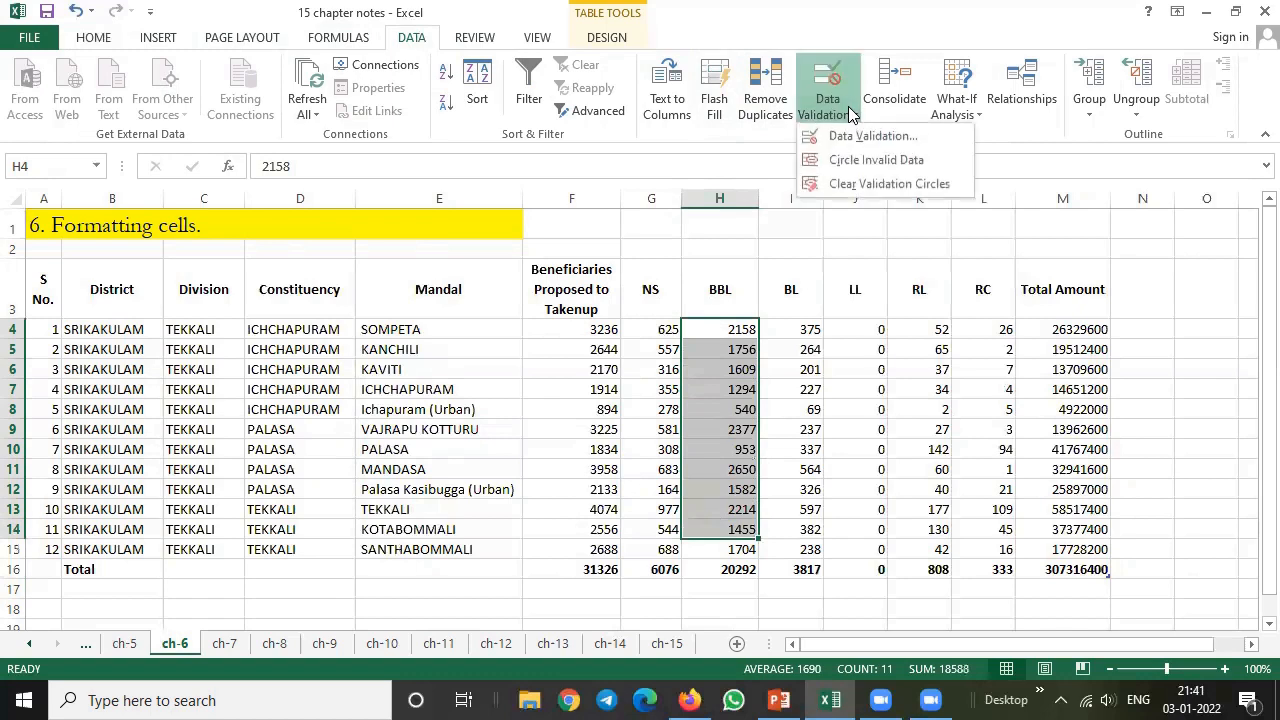
pyautogui.click(476, 40)
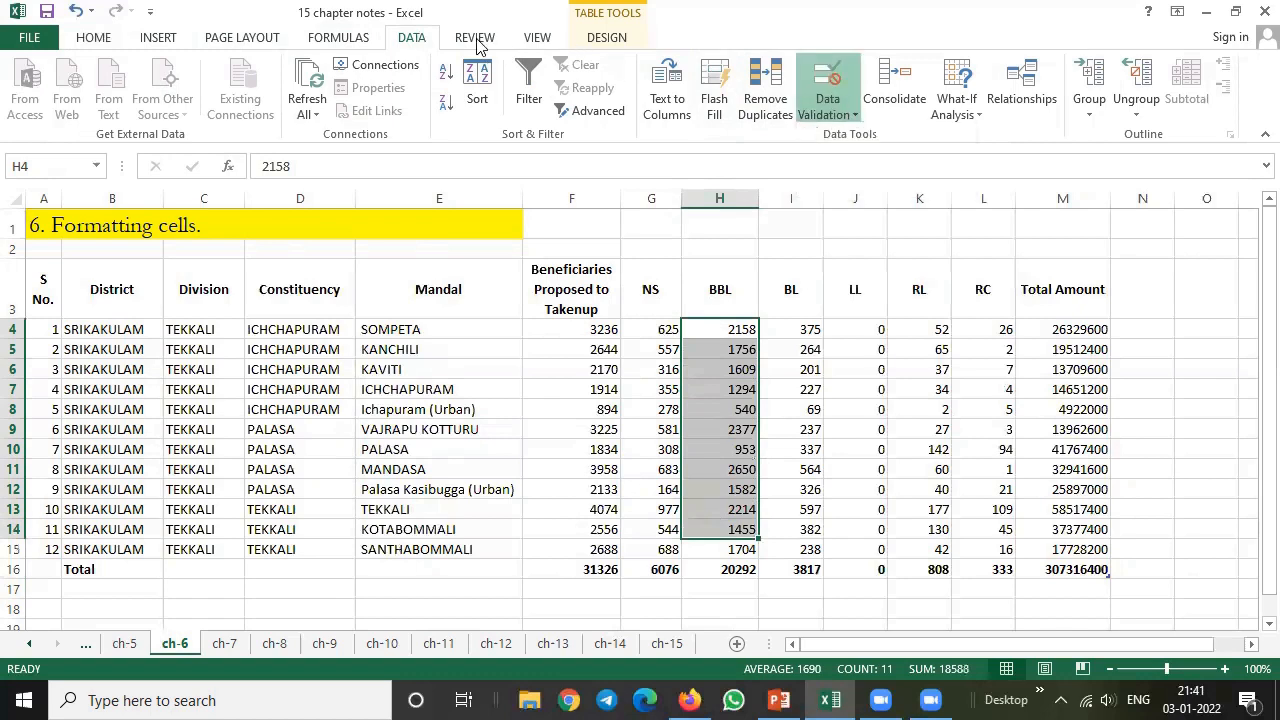
pyautogui.click(548, 38)
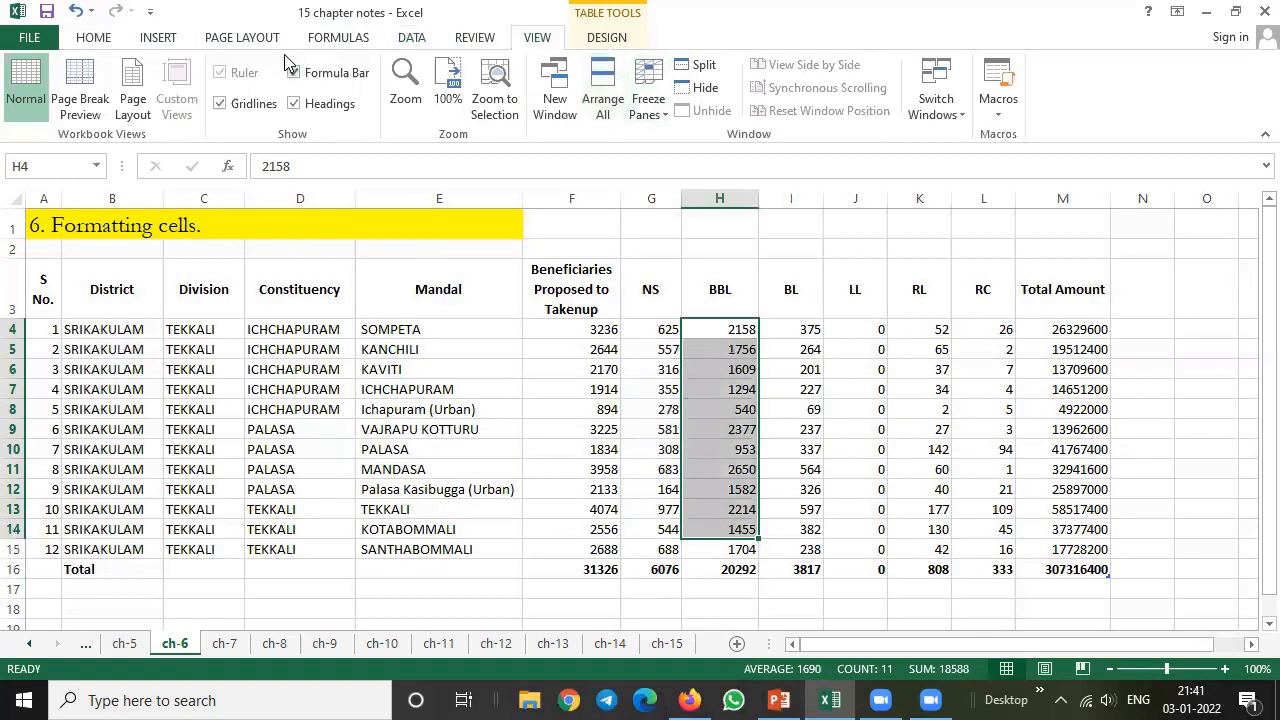
pyautogui.click(161, 44)
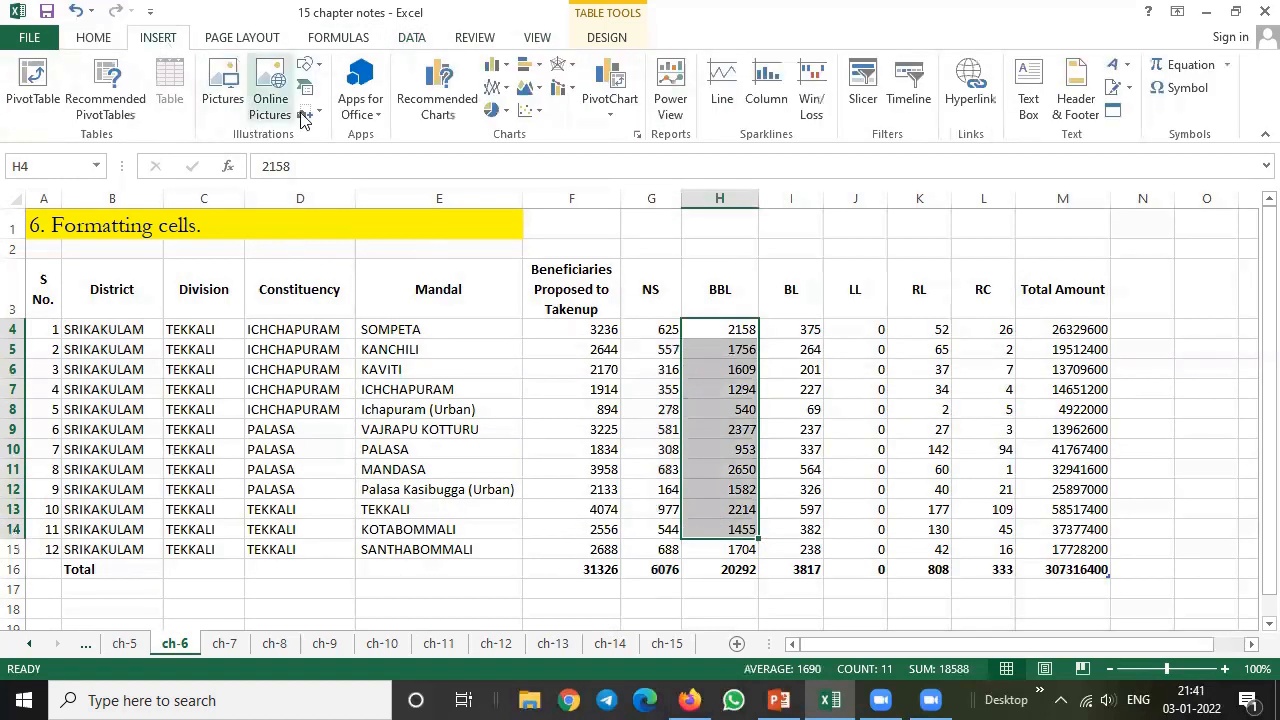
# Step: Start a Greater Than conditional formatting rule on the NS values in G4:G16 with a threshold of 600
pyautogui.click(92, 38)
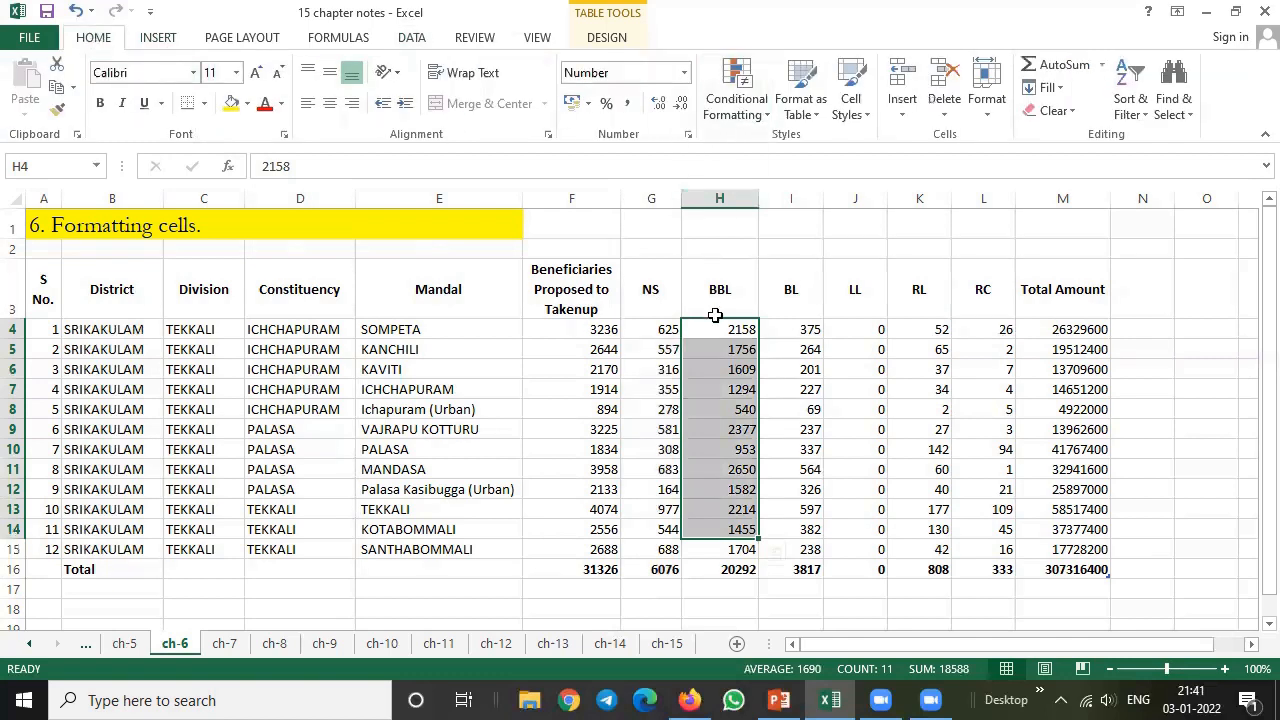
pyautogui.moveTo(660, 331); pyautogui.dragTo(655, 567)
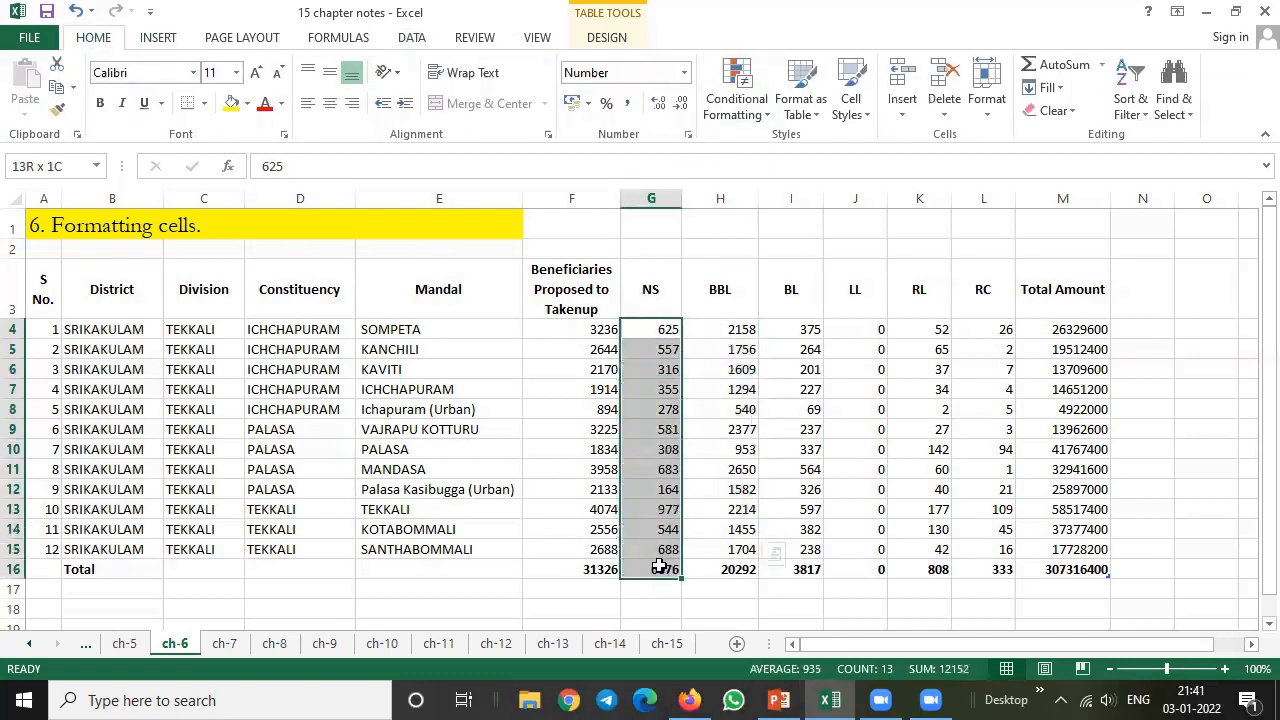
pyautogui.click(771, 118)
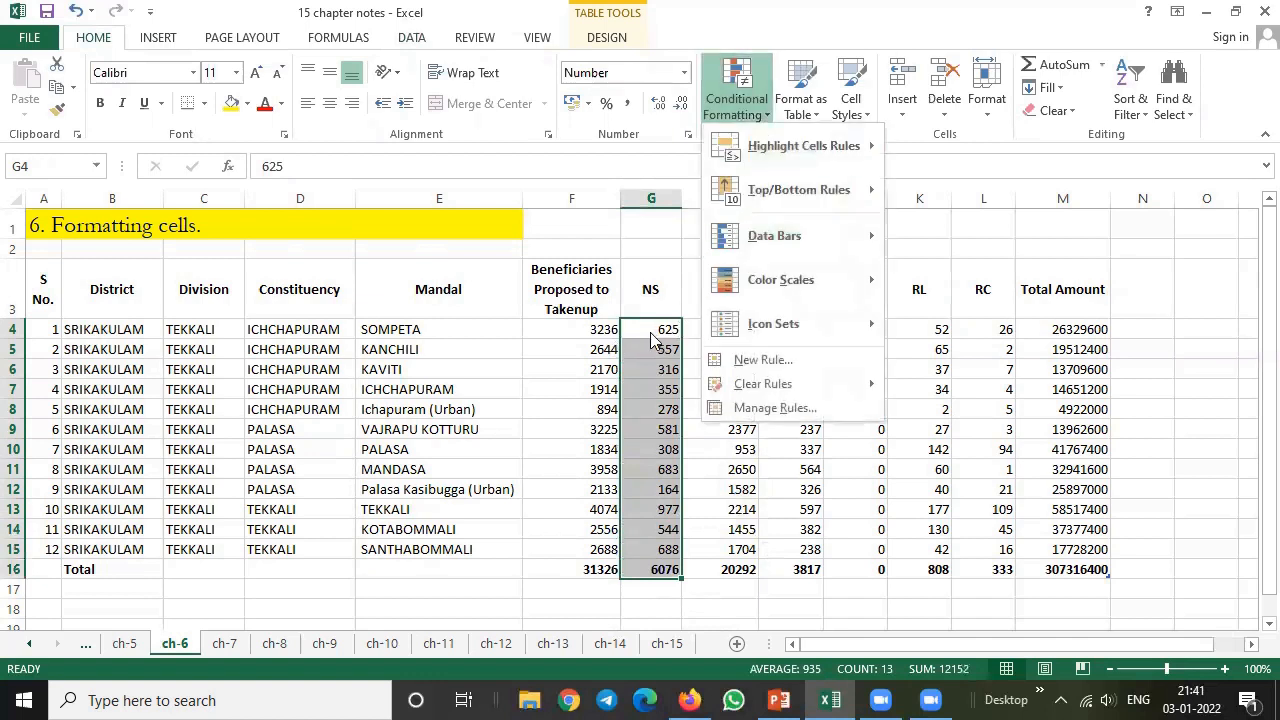
pyautogui.moveTo(836, 150)
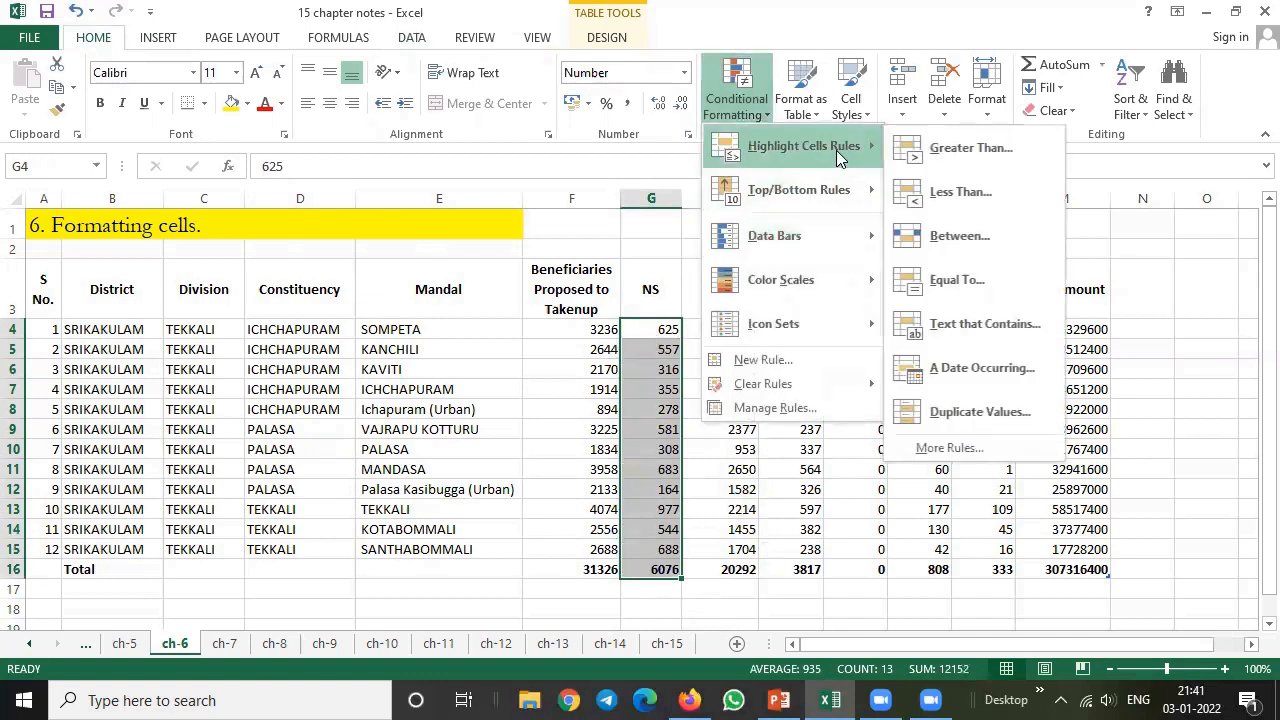
pyautogui.click(950, 148)
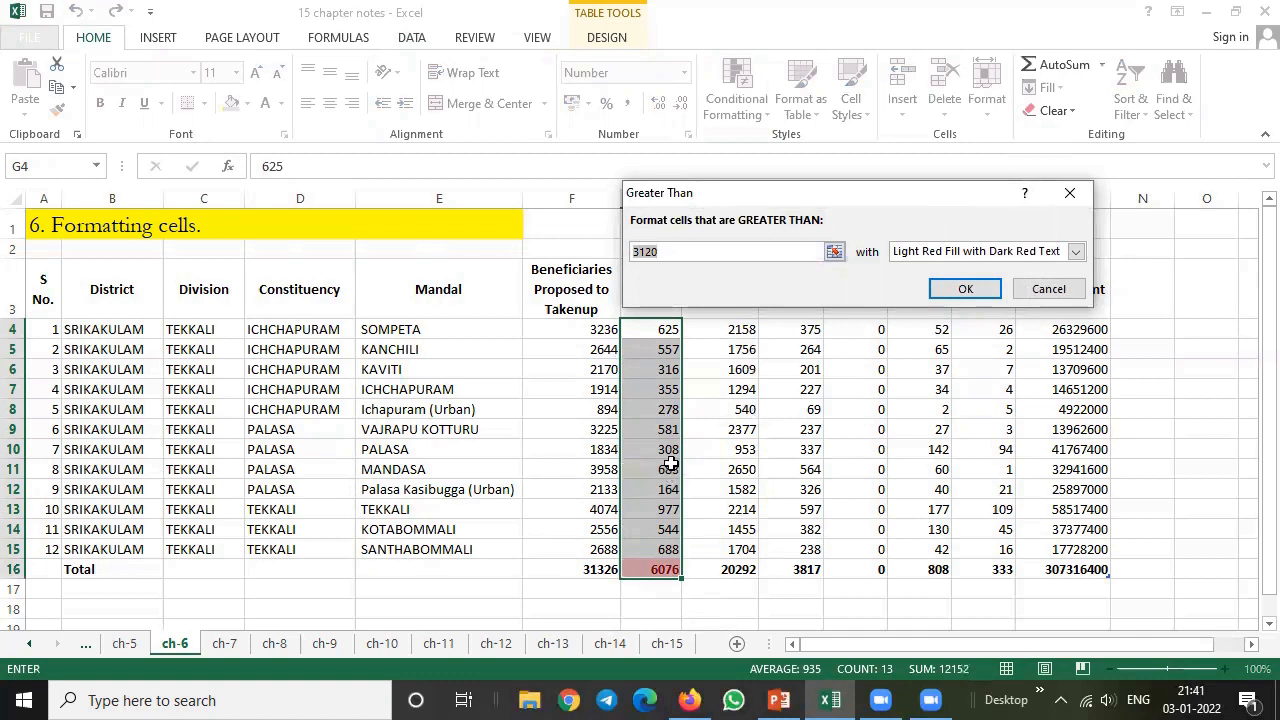
pyautogui.write('500')
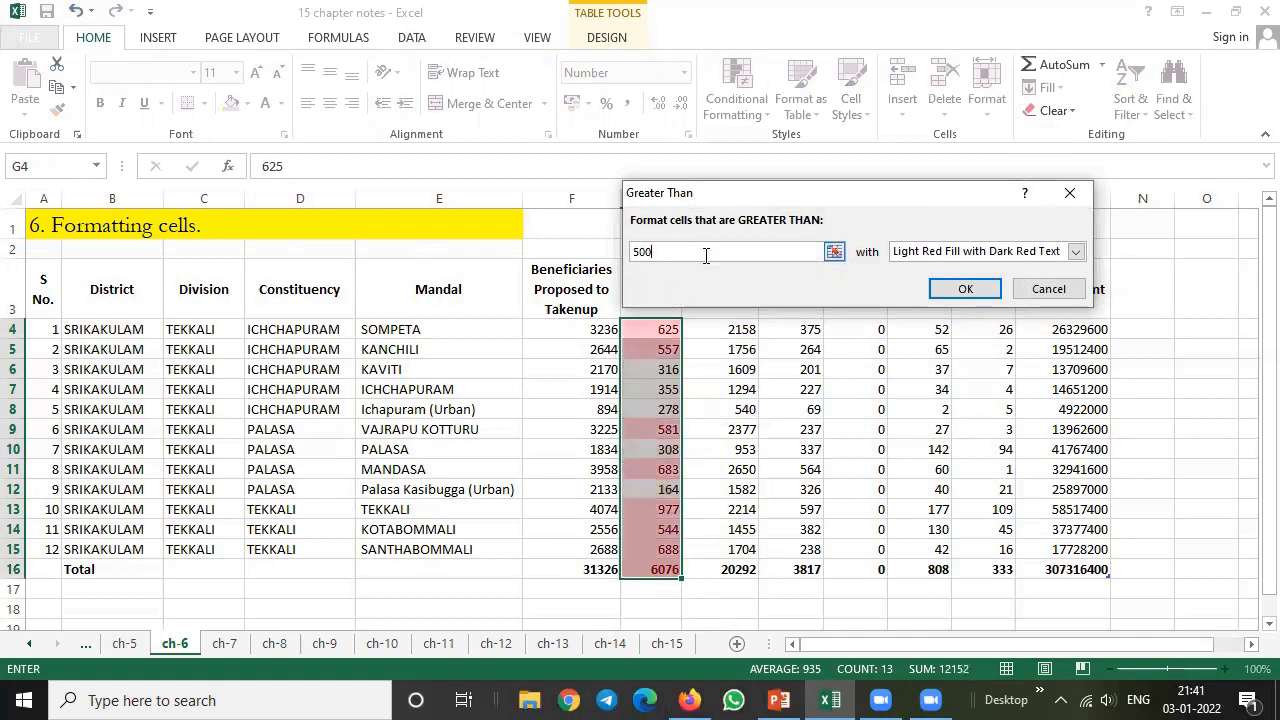
pyautogui.press('BackSpace')
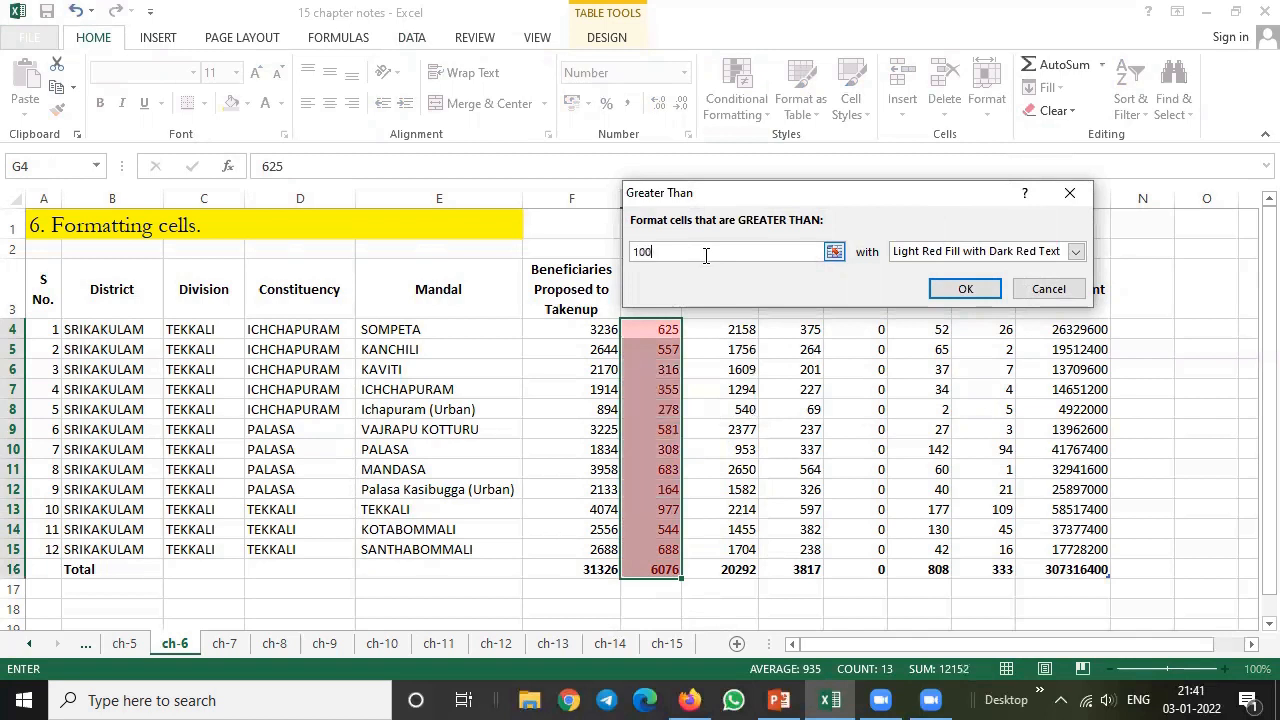
pyautogui.write('0')
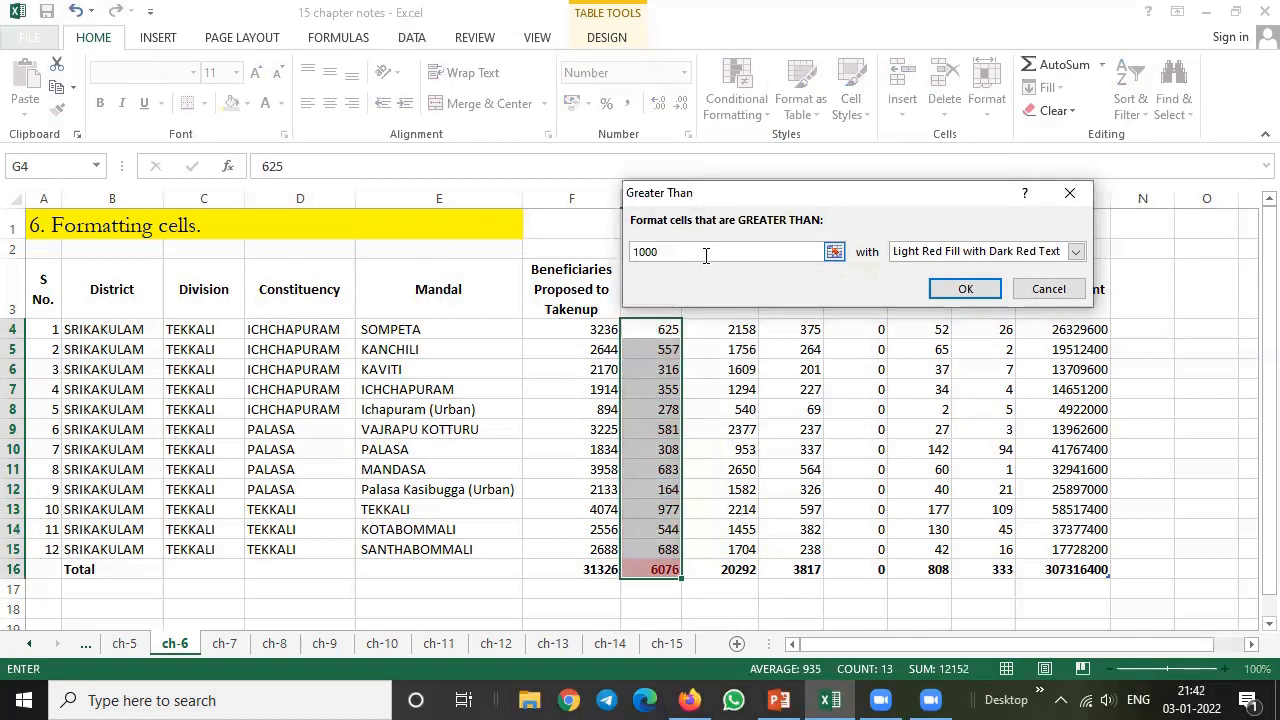
pyautogui.press('BackSpace')
pyautogui.press('BackSpace')
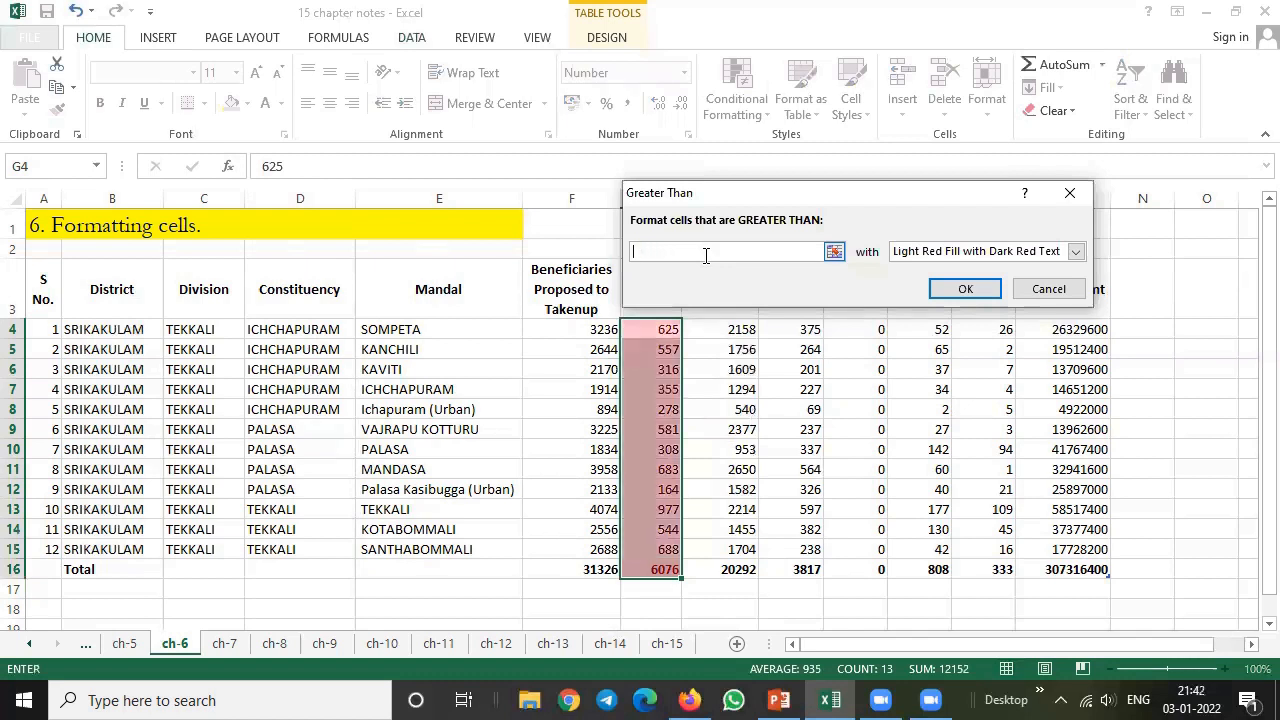
pyautogui.write('00')
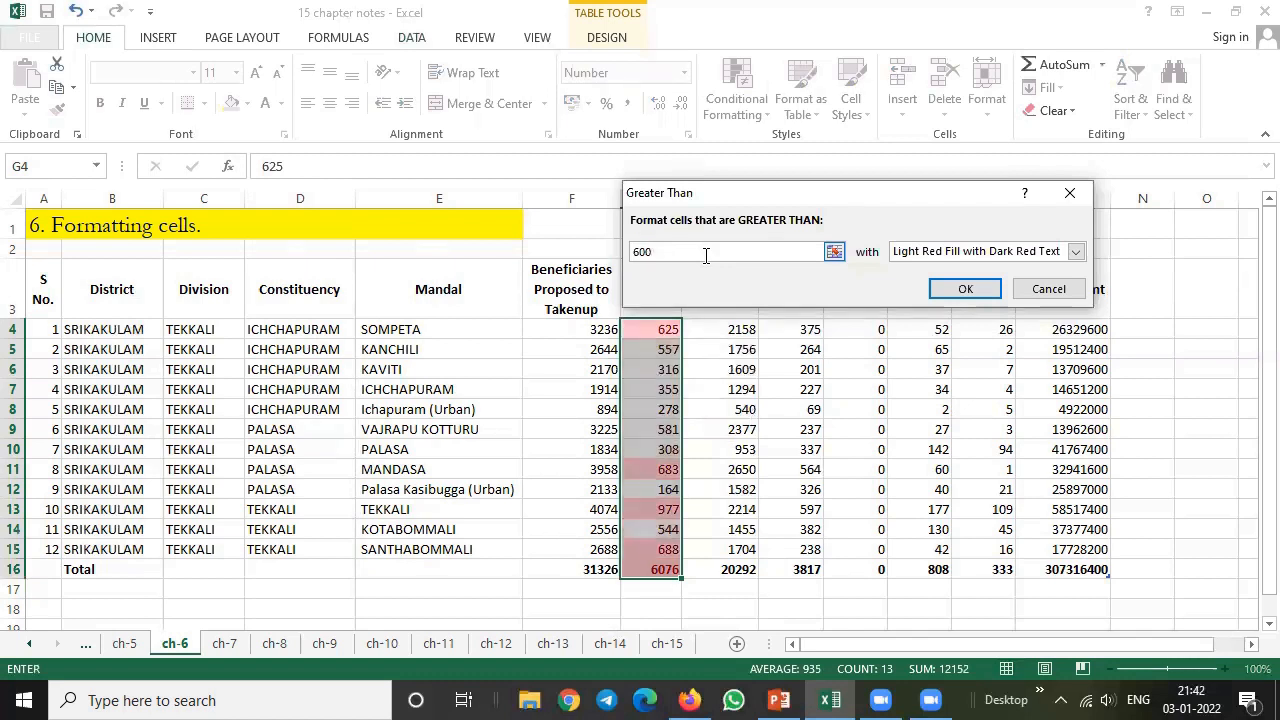
# Step: Apply the Greater Than rule with the format Light Red Fill with Dark Red Text and deselect the column
pyautogui.click(964, 254)
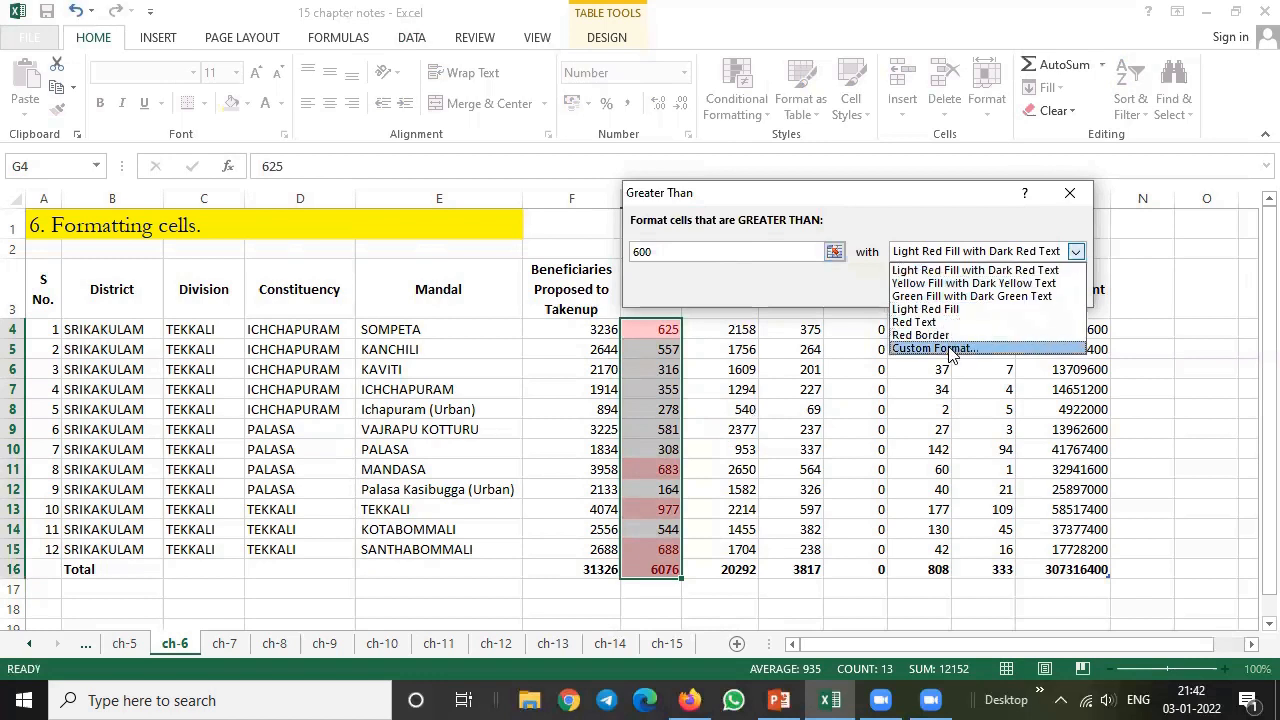
pyautogui.click(953, 272)
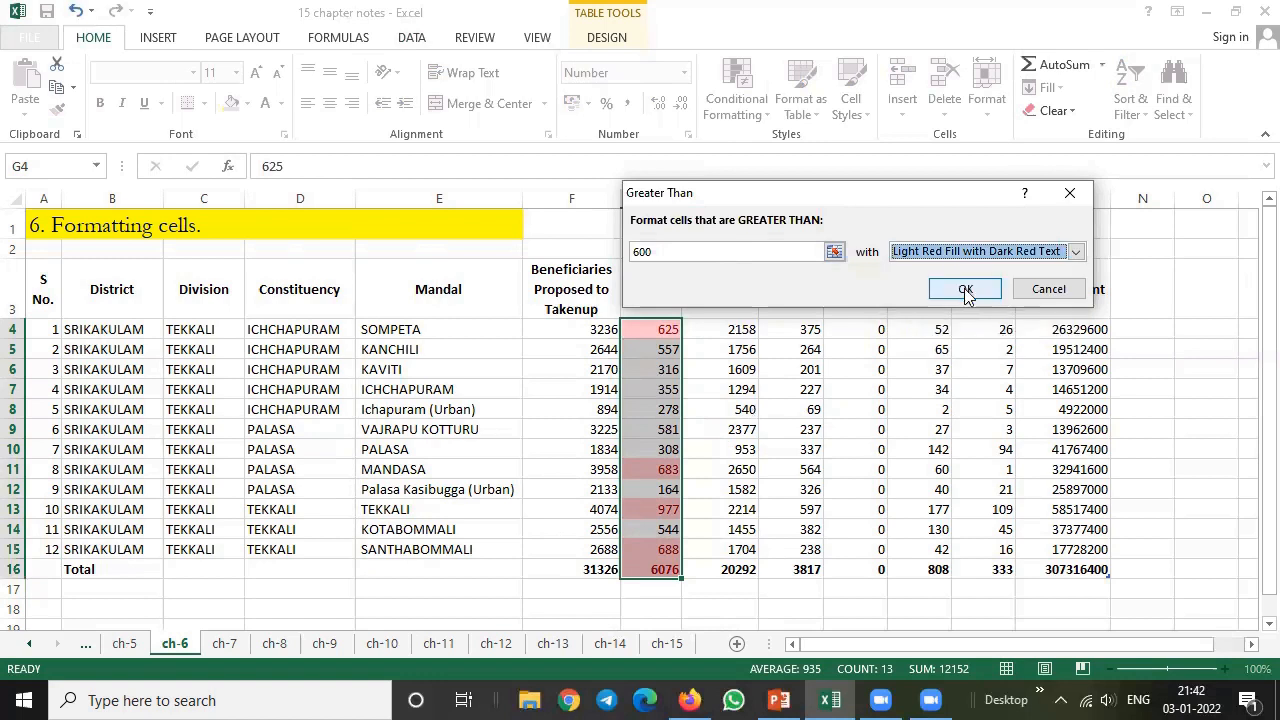
pyautogui.click(967, 290)
pyautogui.click(513, 583)
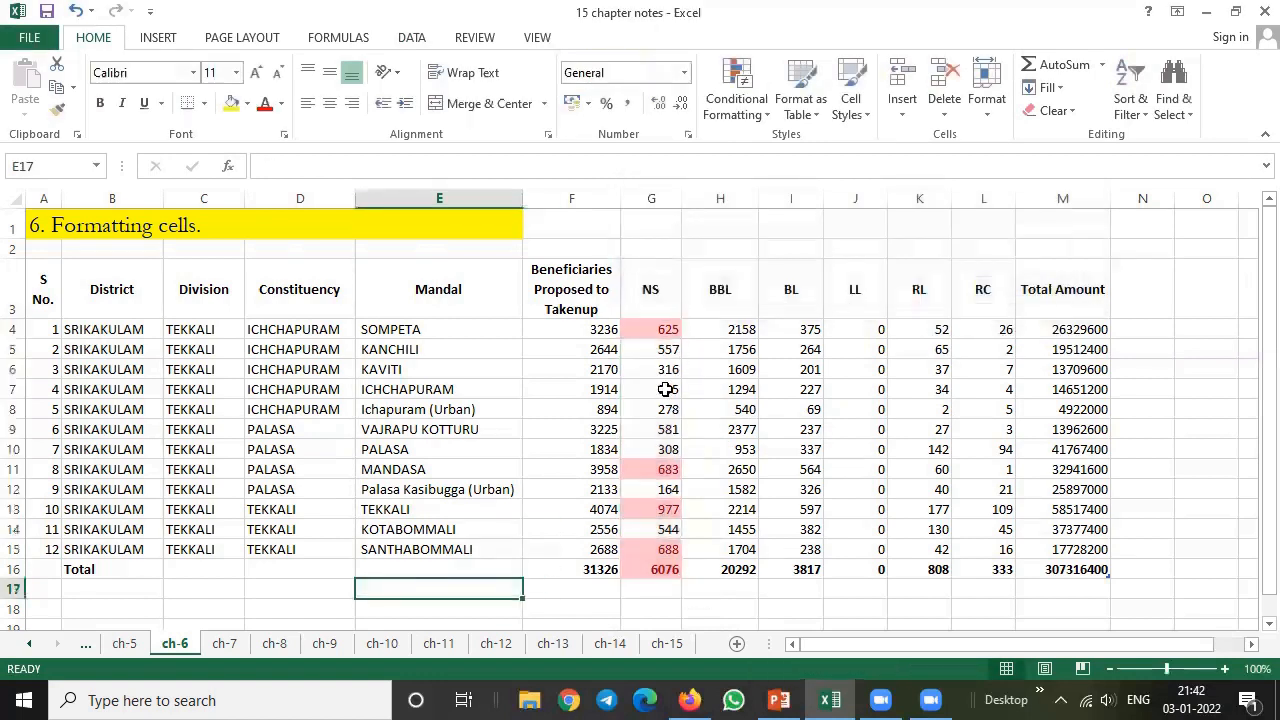
# Step: Highlight the BBL values in H4:H16 that are less than 600 with Yellow Fill with Dark Yellow Text
pyautogui.moveTo(748, 329); pyautogui.dragTo(737, 563)
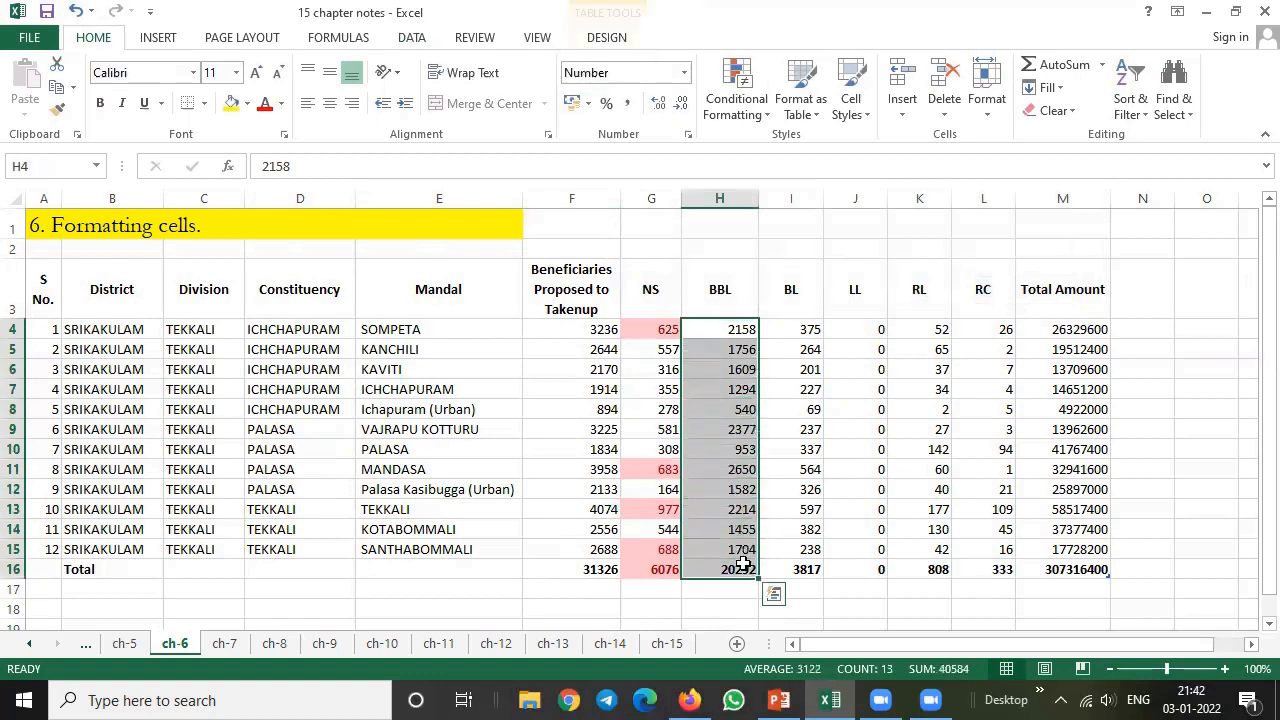
pyautogui.click(745, 105)
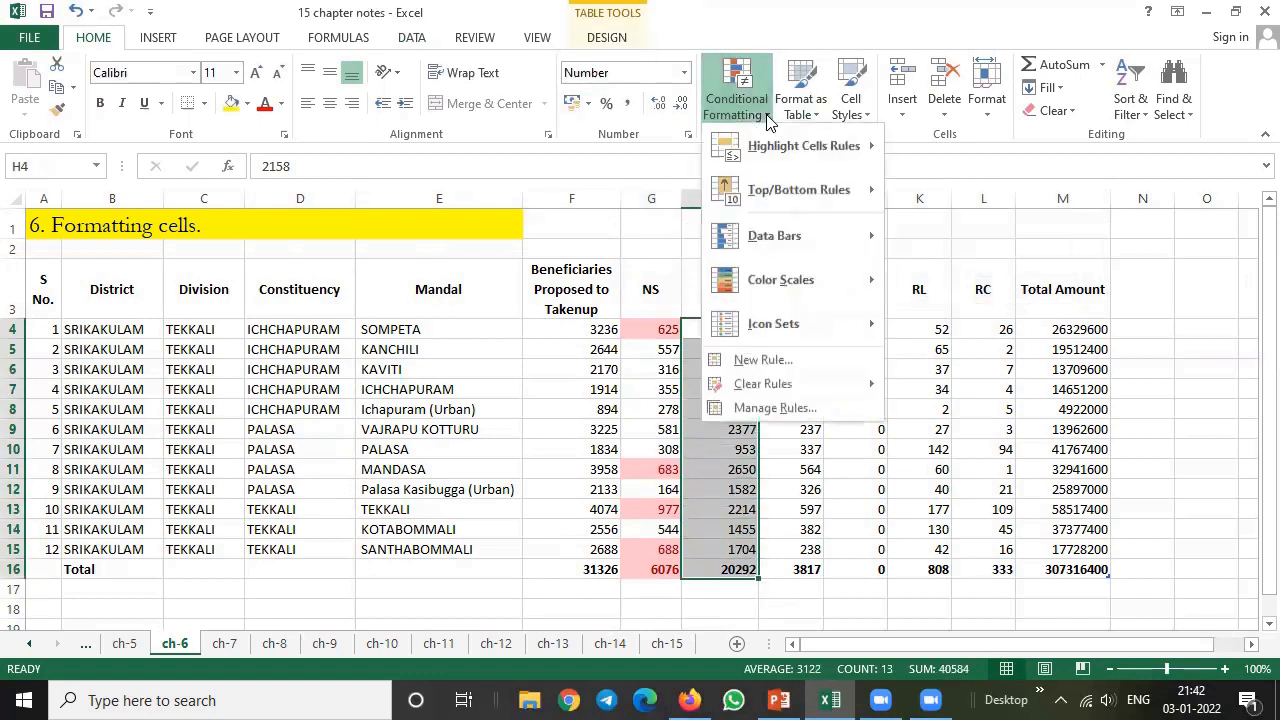
pyautogui.moveTo(810, 150)
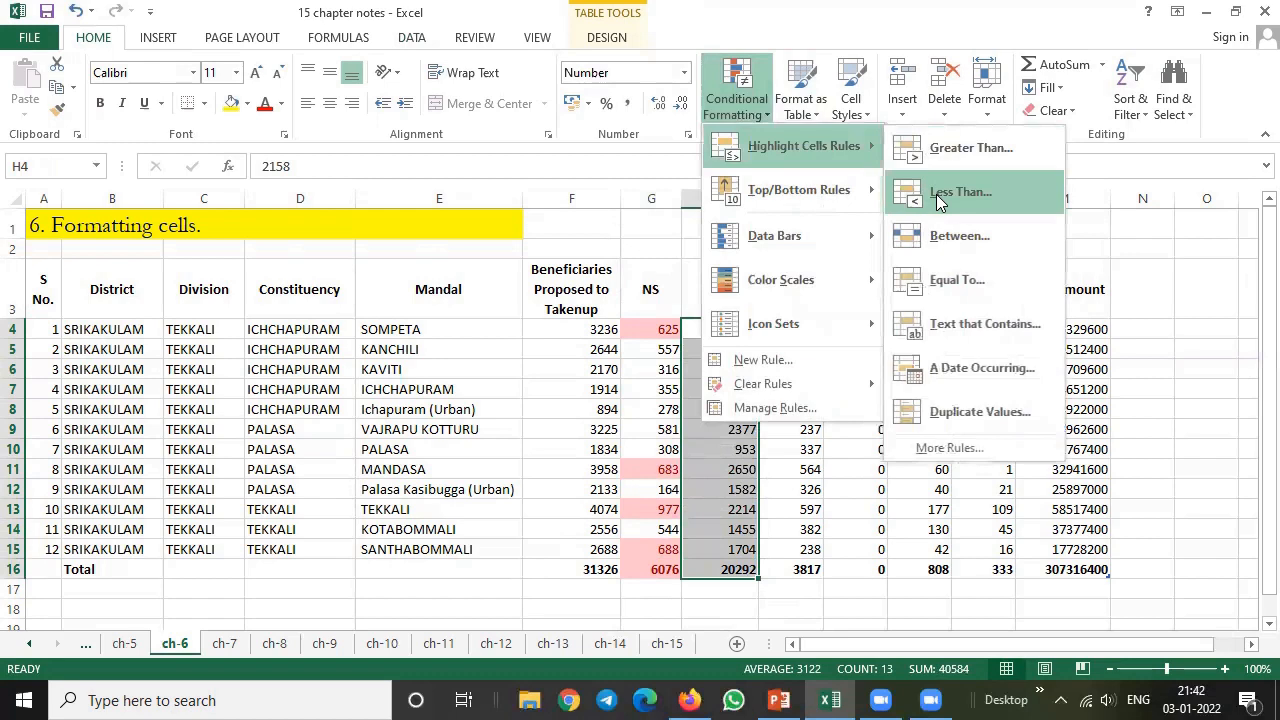
pyautogui.click(936, 194)
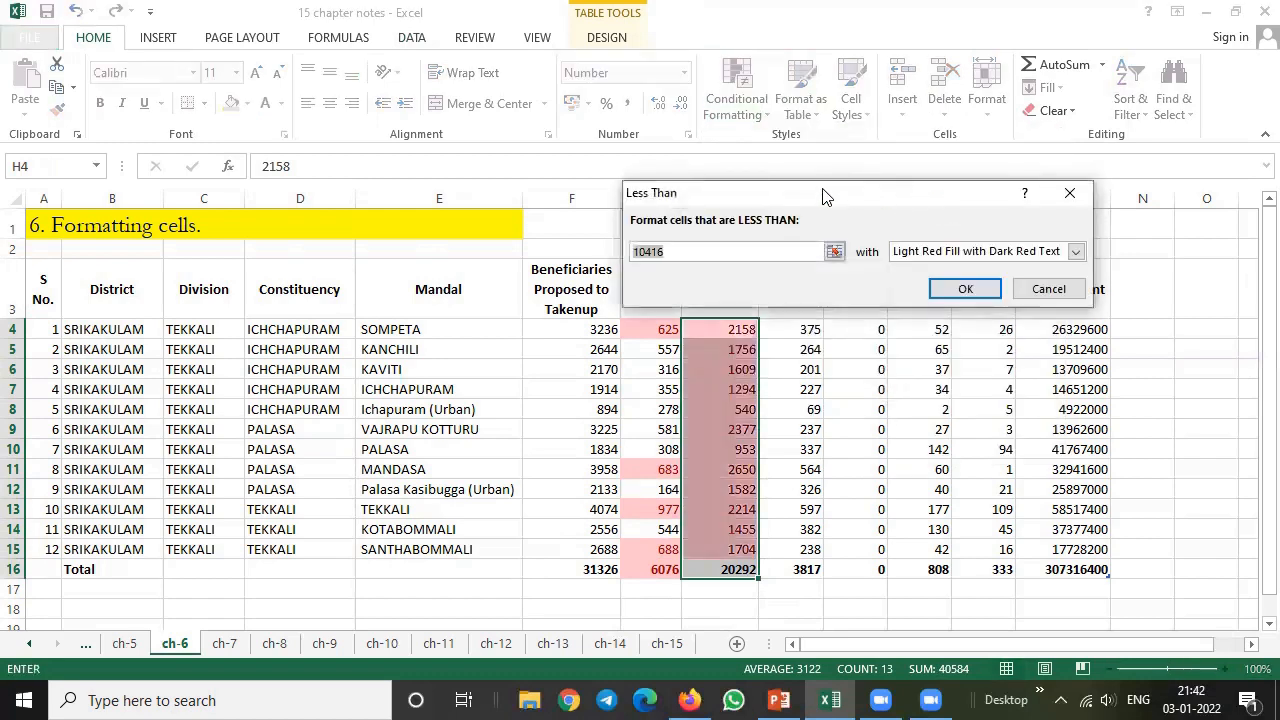
pyautogui.moveTo(828, 207); pyautogui.dragTo(939, 232)
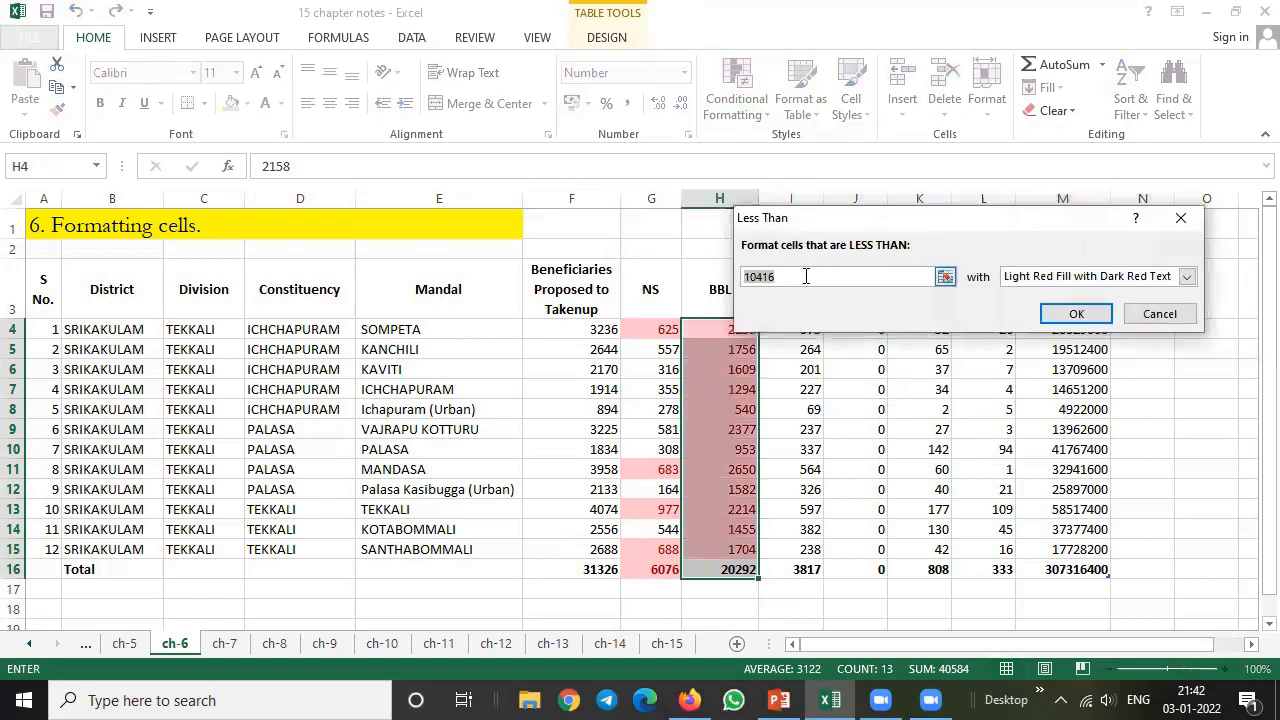
pyautogui.write('600')
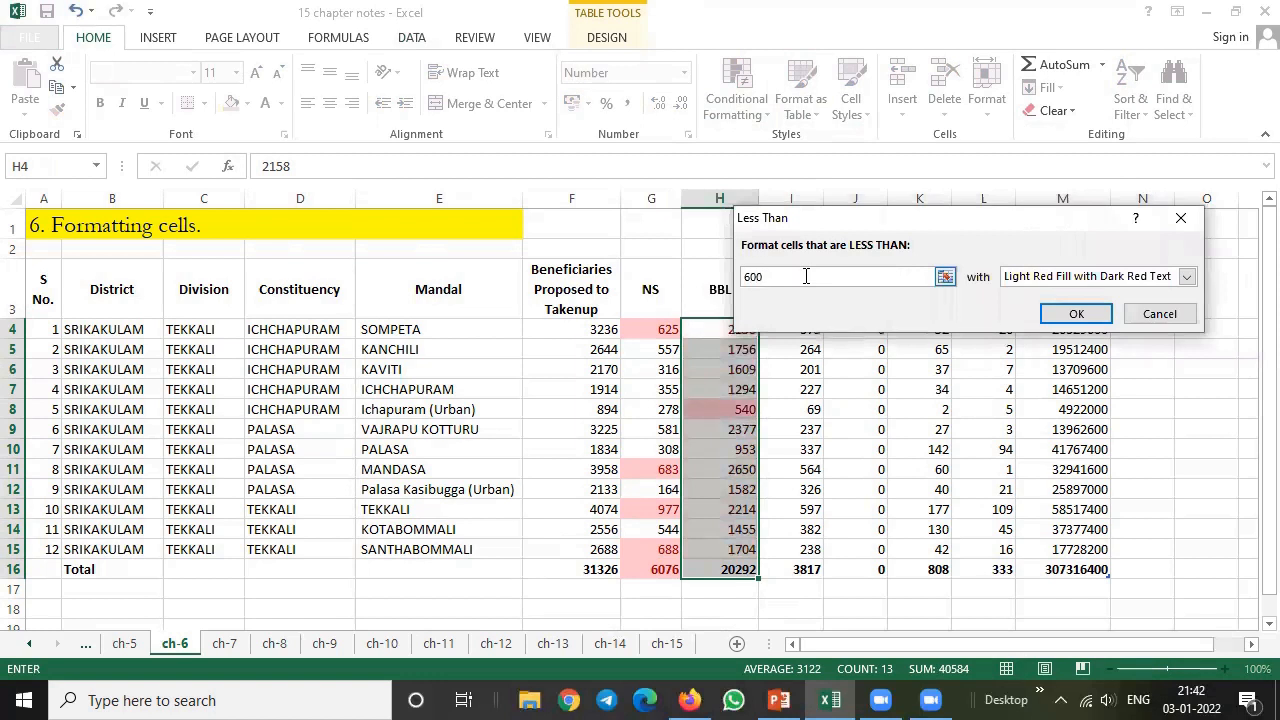
pyautogui.click(1187, 276)
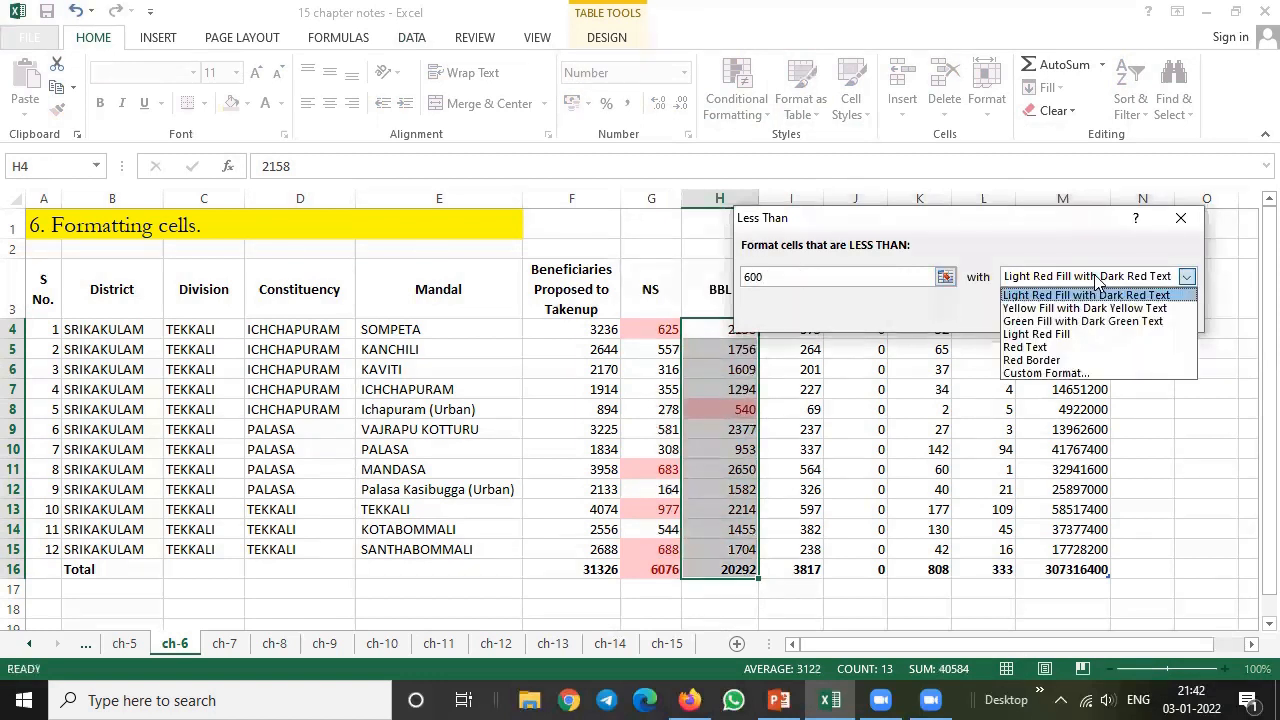
pyautogui.click(1075, 308)
pyautogui.click(1074, 314)
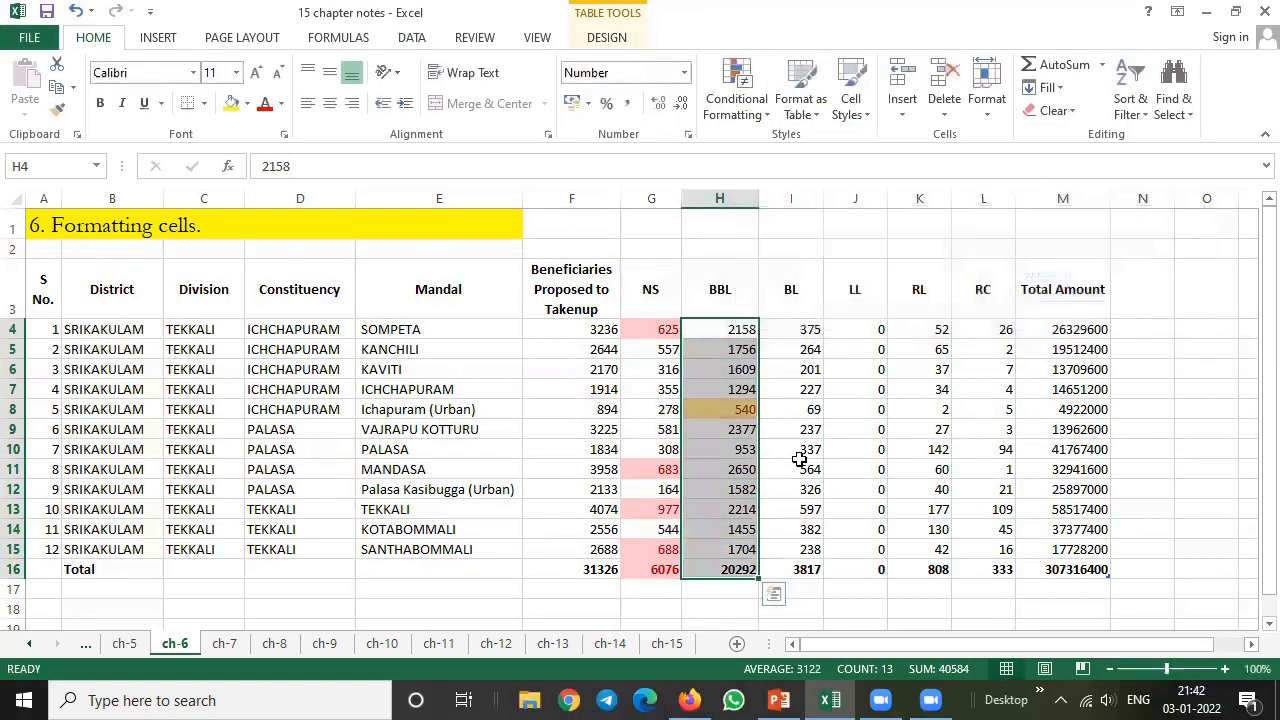
pyautogui.click(1181, 447)
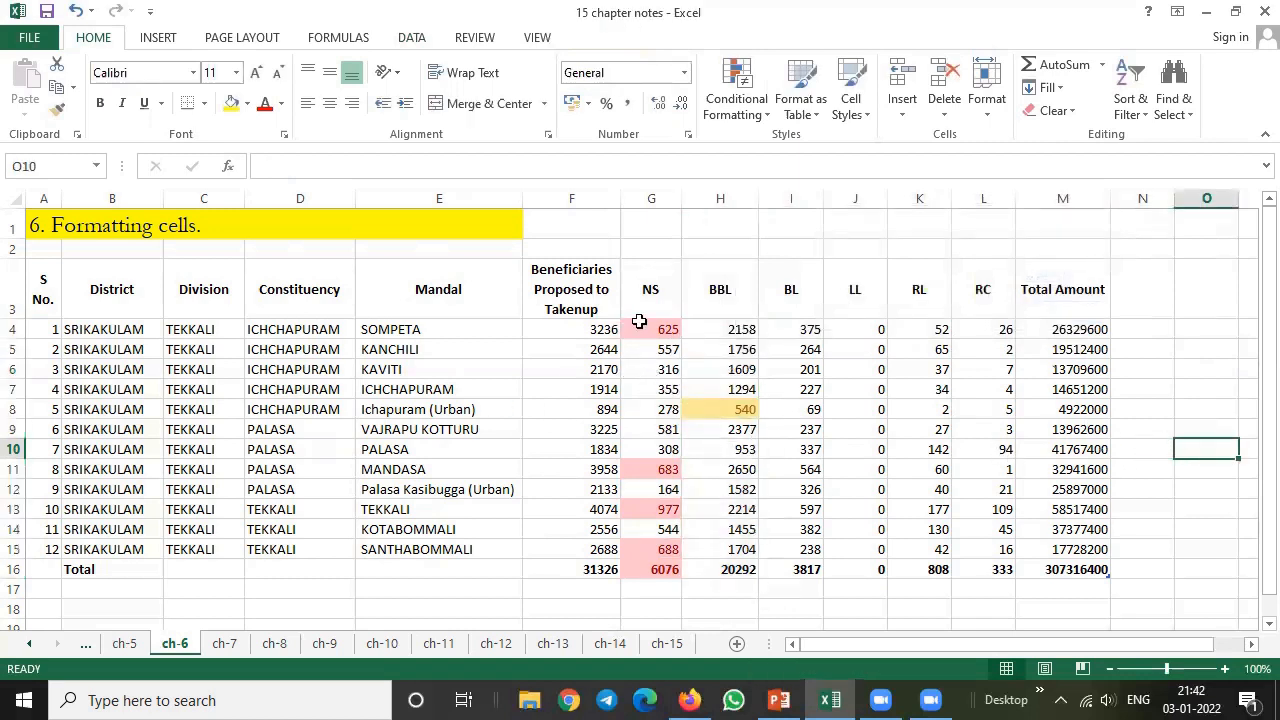
# Step: Try clearing the conditional formatting rules from the NS and BBL values in G4:H16, and undo the clearing
pyautogui.moveTo(654, 330); pyautogui.dragTo(738, 566)
pyautogui.click(773, 113)
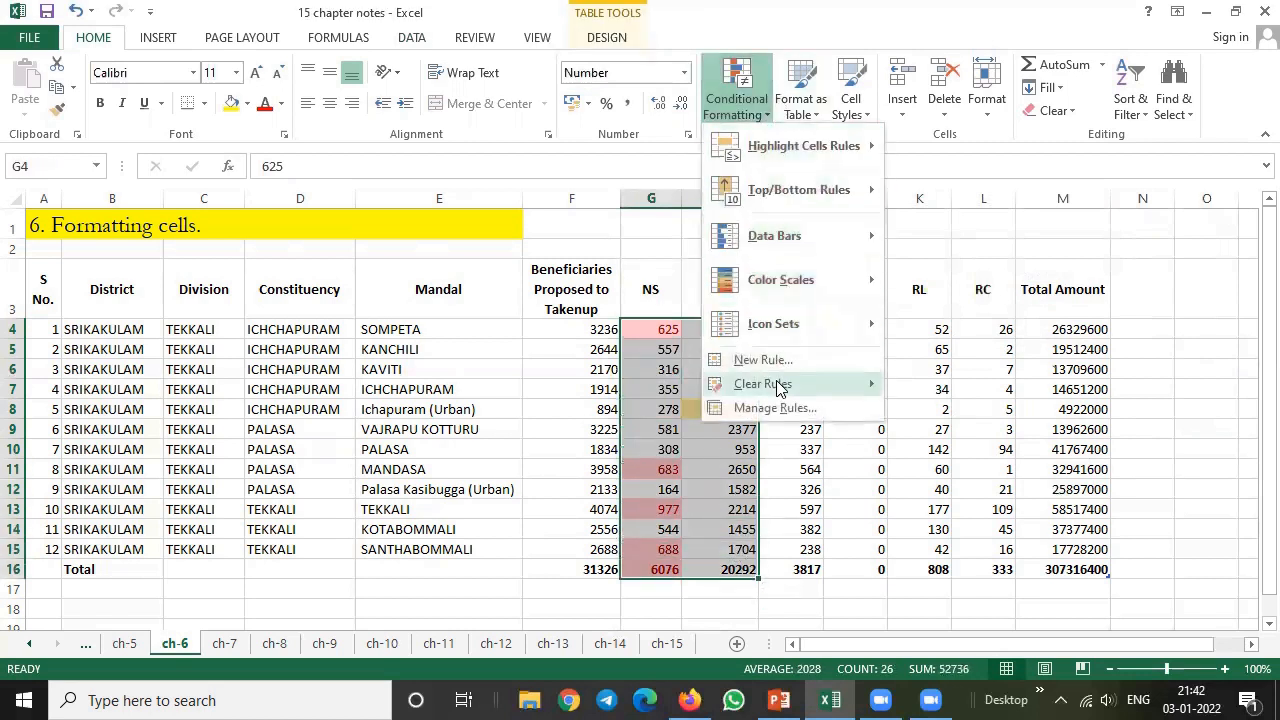
pyautogui.moveTo(777, 383)
pyautogui.click(981, 383)
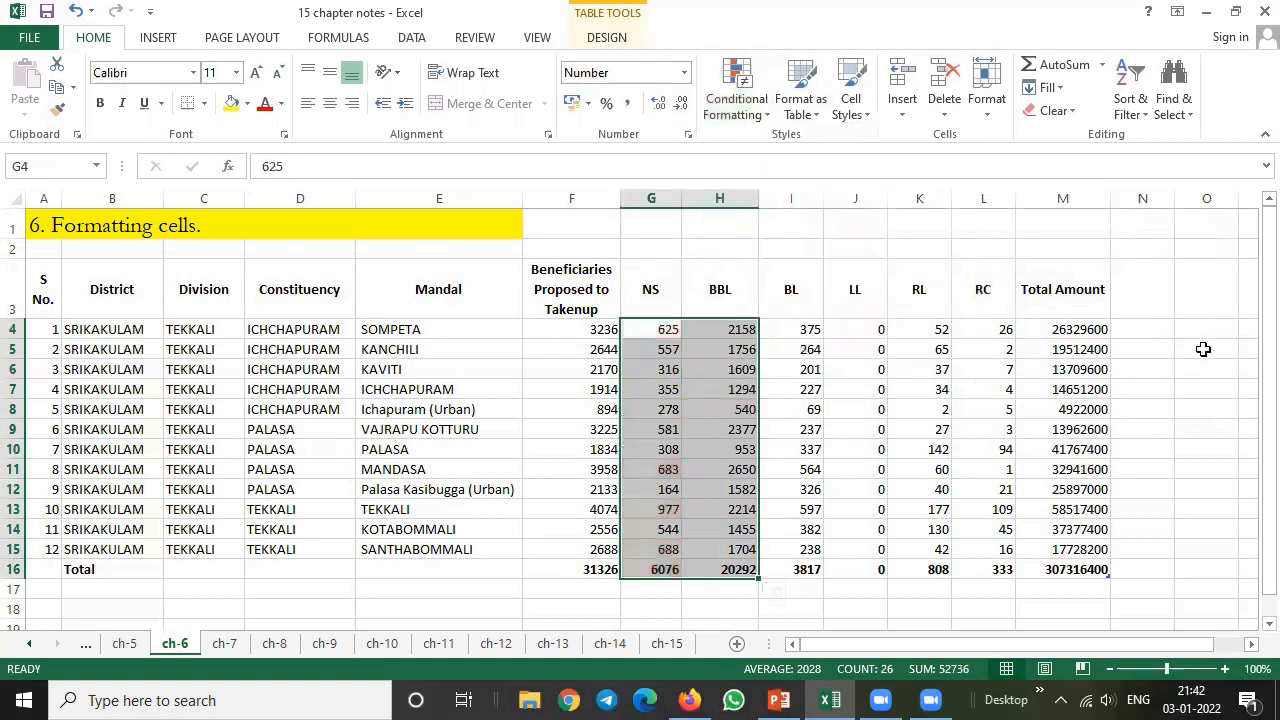
pyautogui.click(1151, 350)
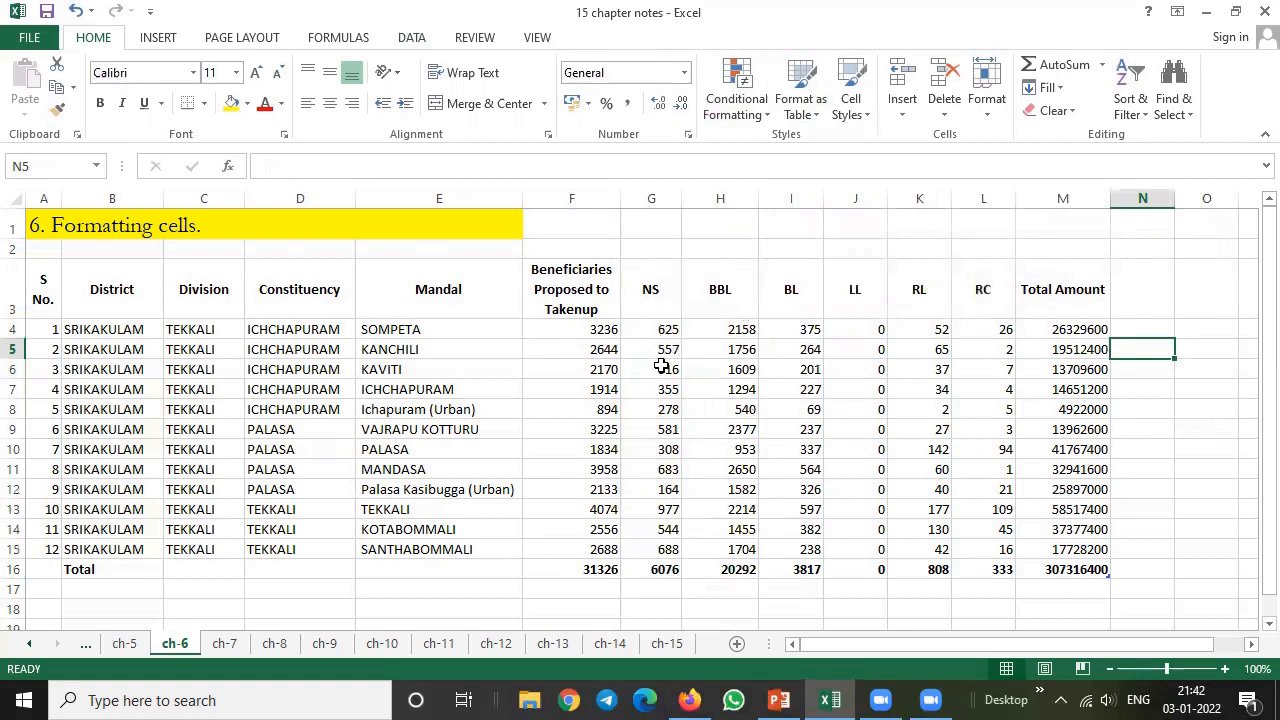
pyautogui.click(664, 464)
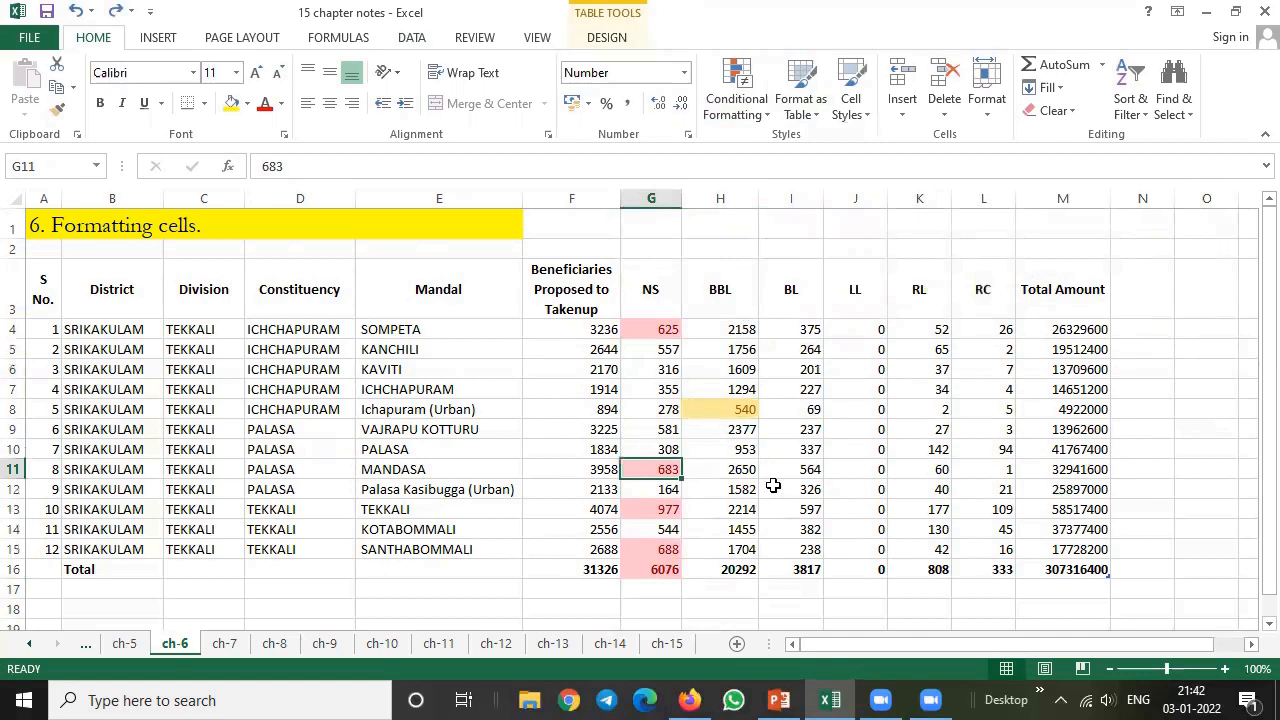
# Step: Change the PALASA mandal's NS value in G10 to 700 and its BBL value in H10 to 500
pyautogui.click(666, 449)
pyautogui.write('70')
pyautogui.press('Return')
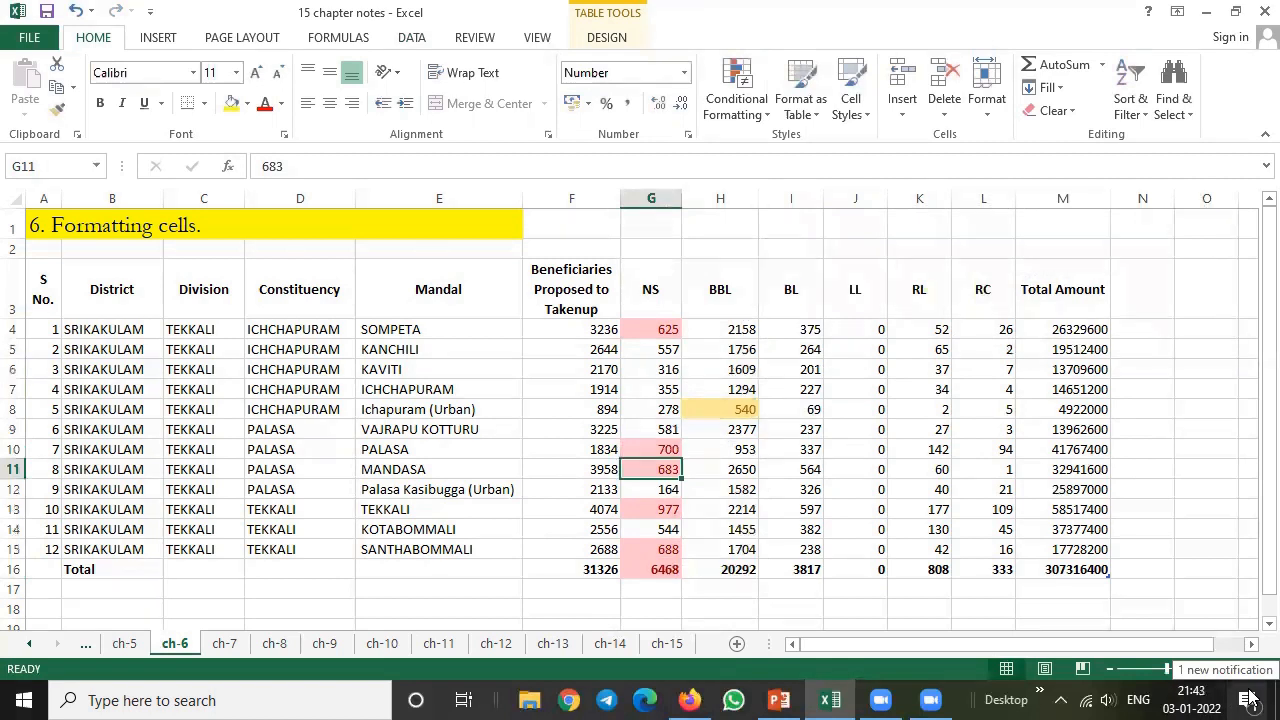
pyautogui.press('Right')
pyautogui.press('Up')
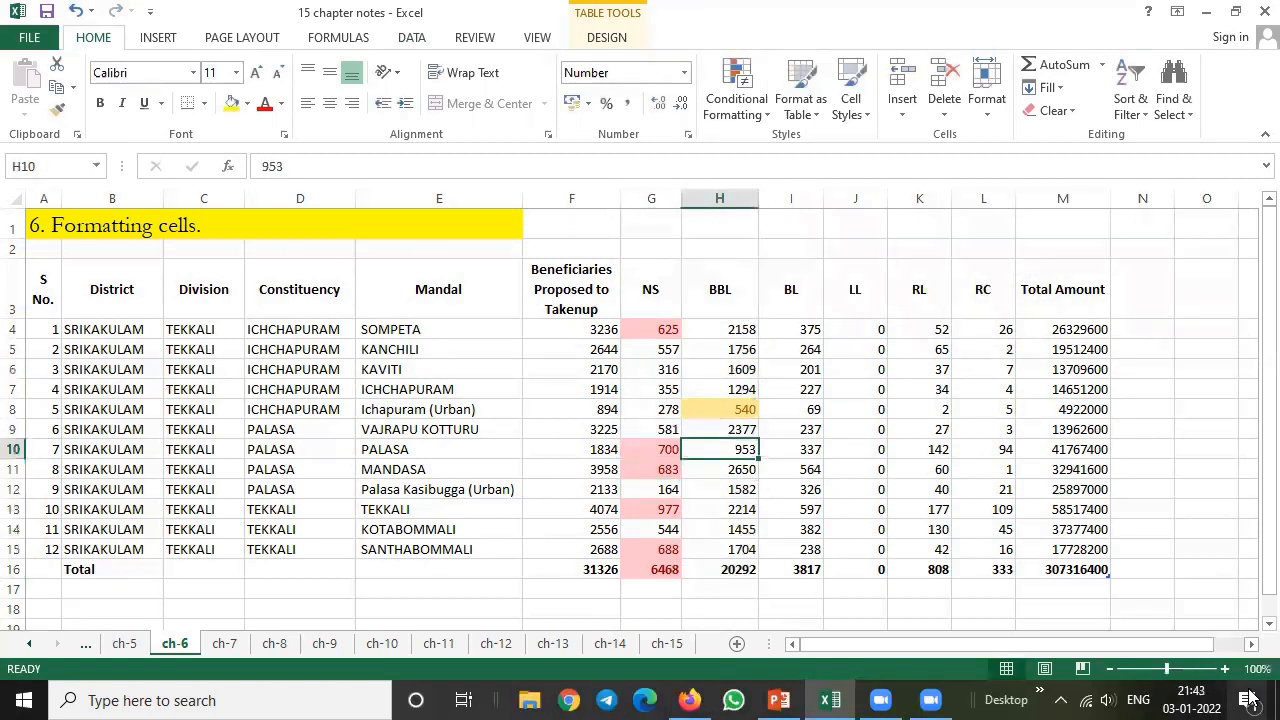
pyautogui.write('500')
pyautogui.press('Return')
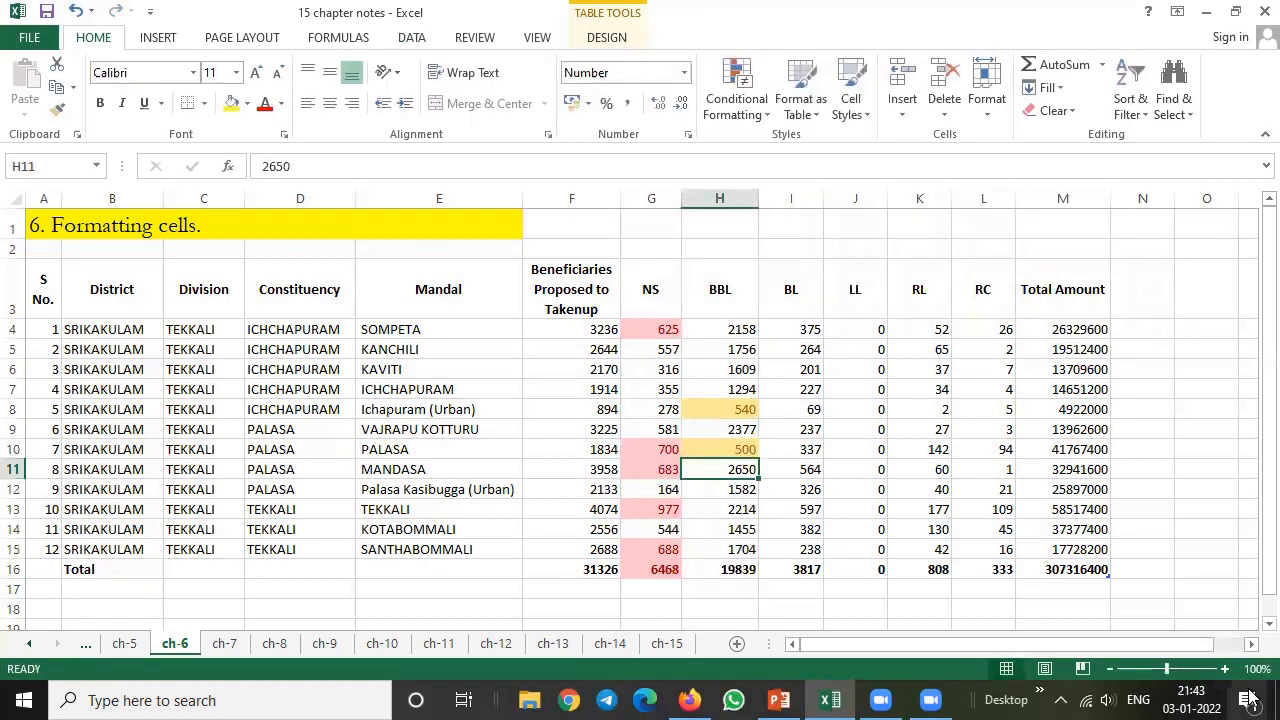
# Step: Go through the BBL and NS columns cell by cell to examine which values the rules highlight
pyautogui.press('Up')
pyautogui.press('Up')
pyautogui.press('Up')
pyautogui.press('Up')
pyautogui.press('Up')
pyautogui.press('Up')
pyautogui.press('Up')
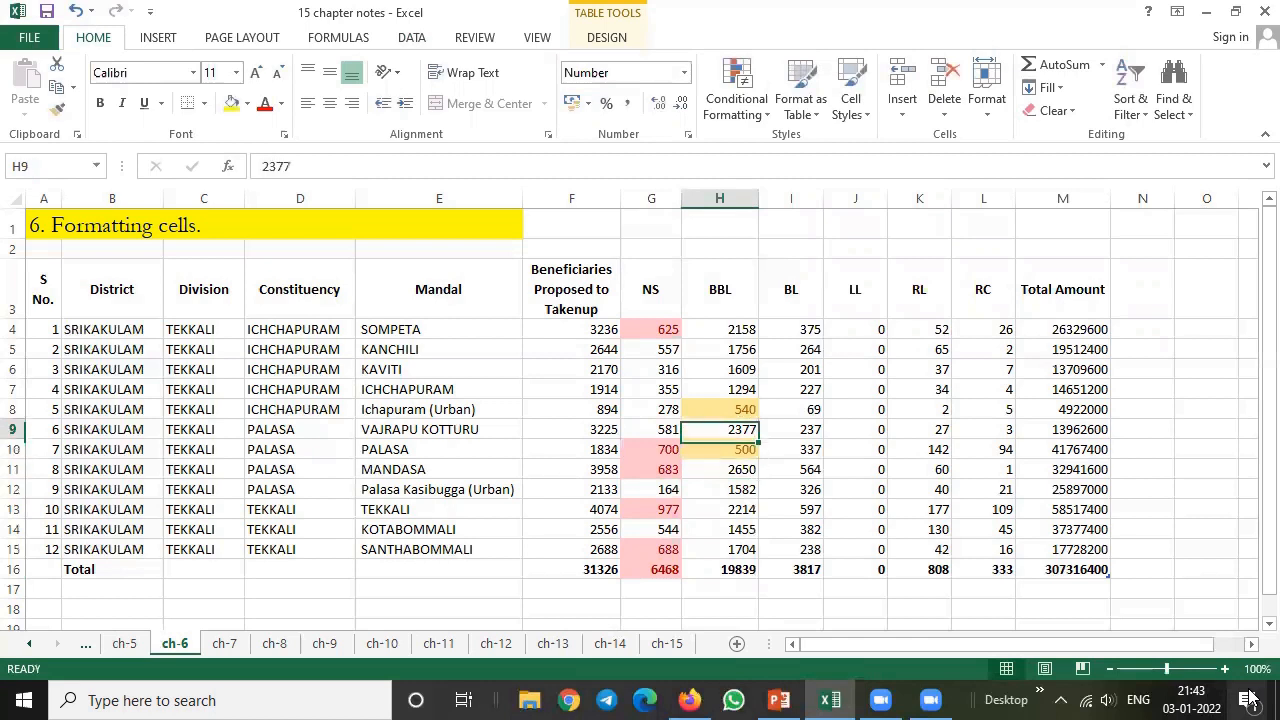
pyautogui.press('Left')
pyautogui.press('Down')
pyautogui.press('Down')
pyautogui.press('Down')
pyautogui.press('Down')
pyautogui.press('Down')
pyautogui.press('Down')
pyautogui.press('Down')
pyautogui.press('Down')
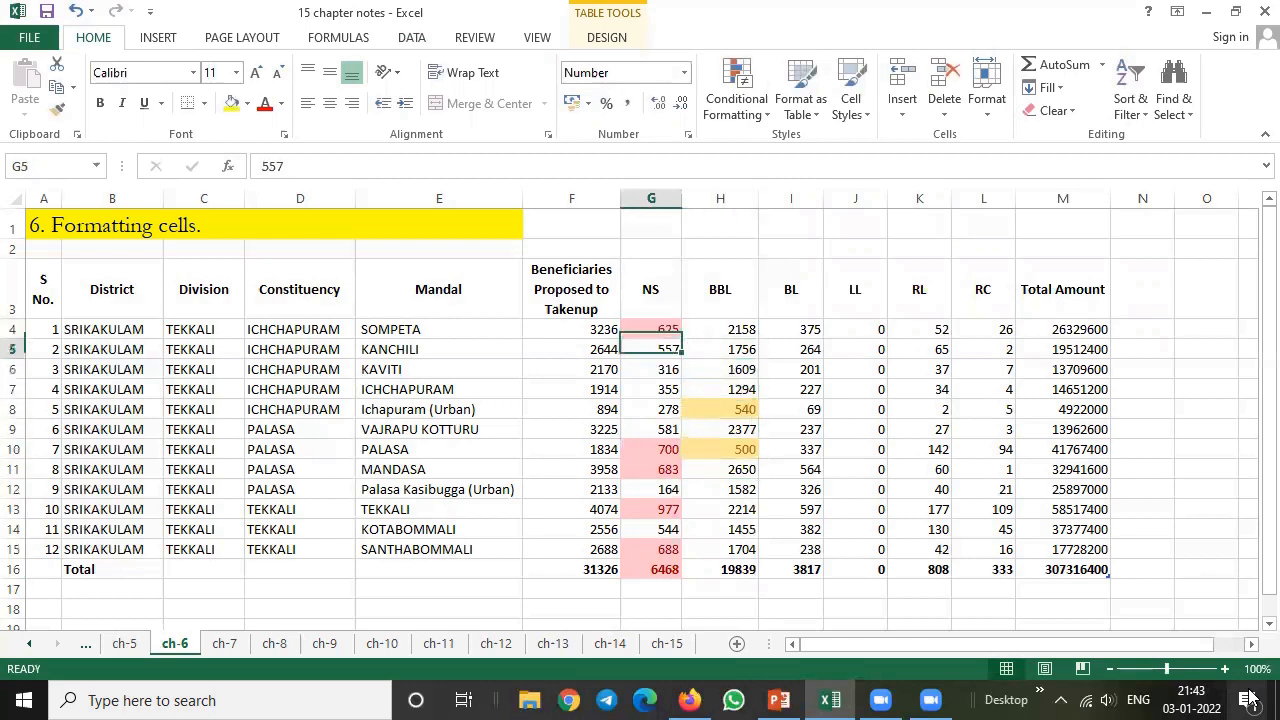
pyautogui.press('Down')
pyautogui.press('Down')
pyautogui.press('Up')
pyautogui.press('Up')
pyautogui.press('Up')
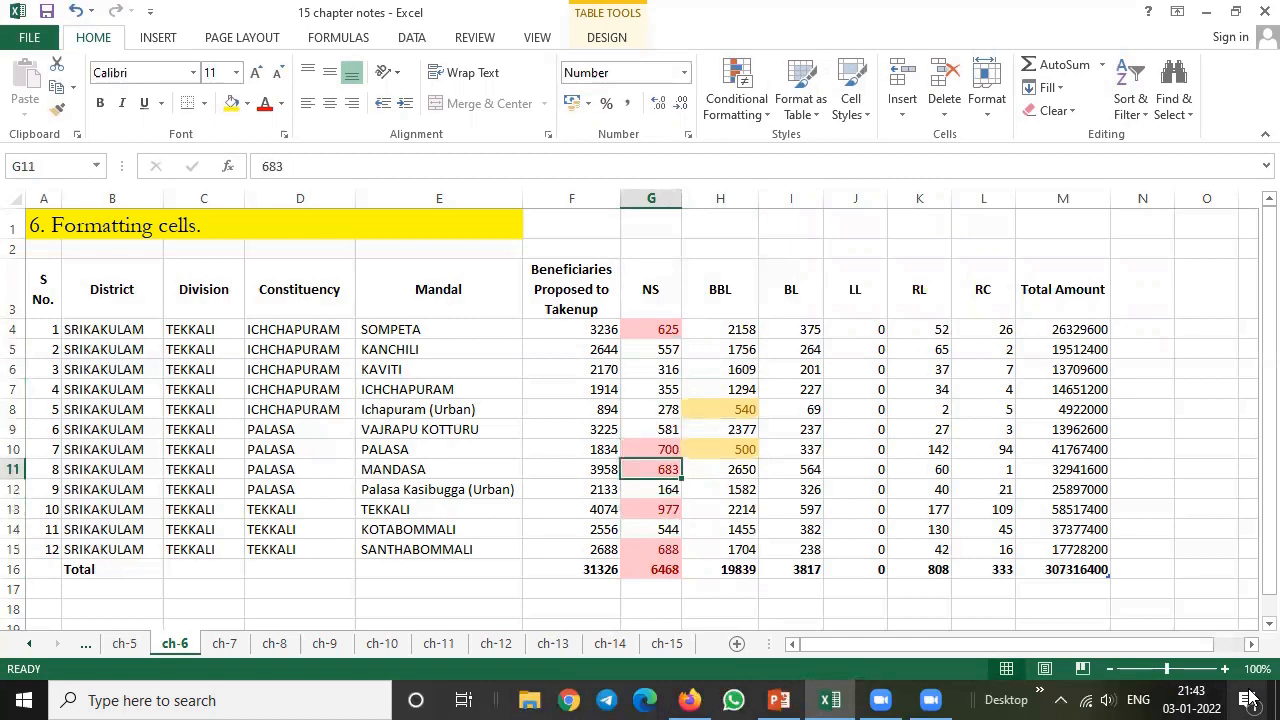
# Step: Try a light table style with a solid blue header row on the table in A3:M16
pyautogui.moveTo(48, 276); pyautogui.dragTo(1065, 575)
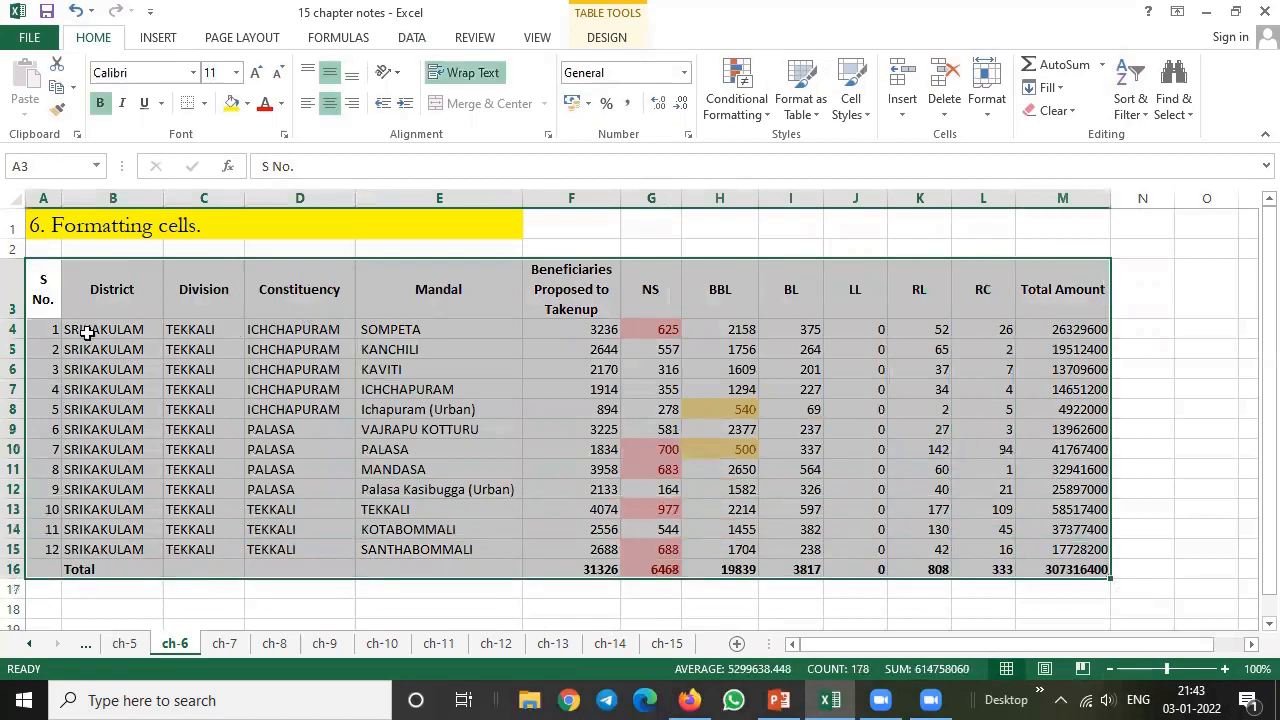
pyautogui.click(604, 38)
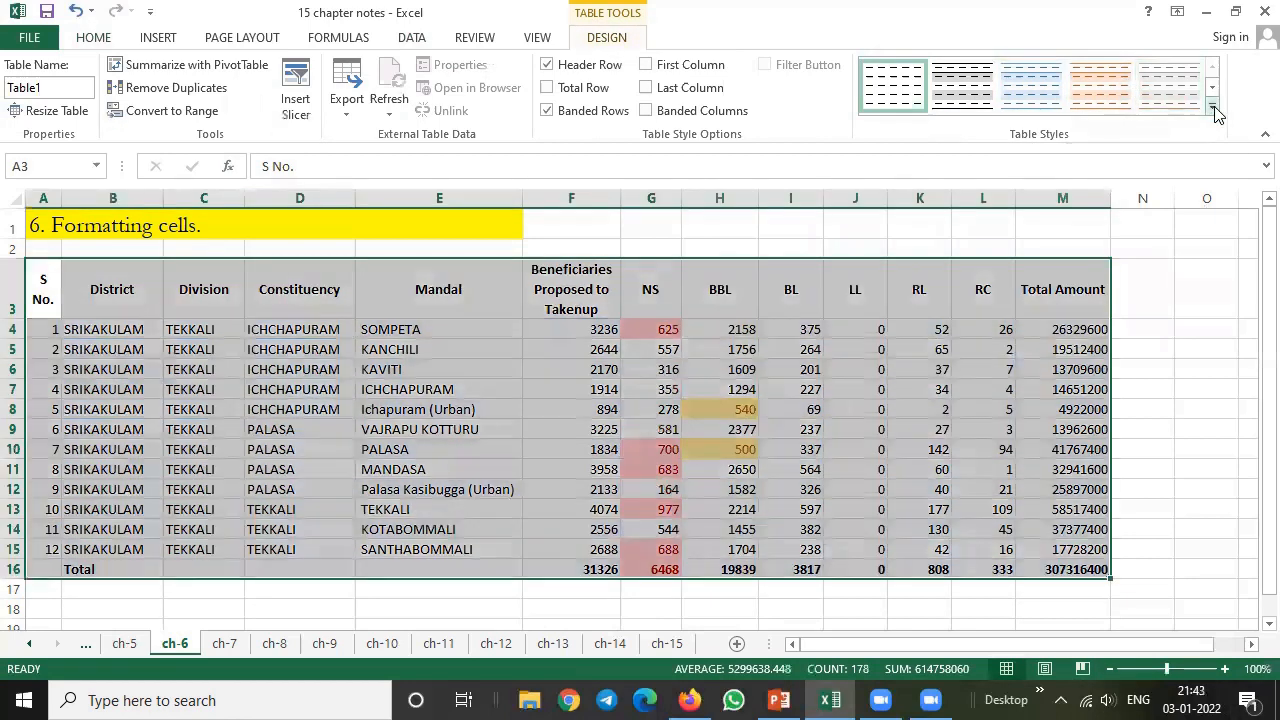
pyautogui.click(1213, 106)
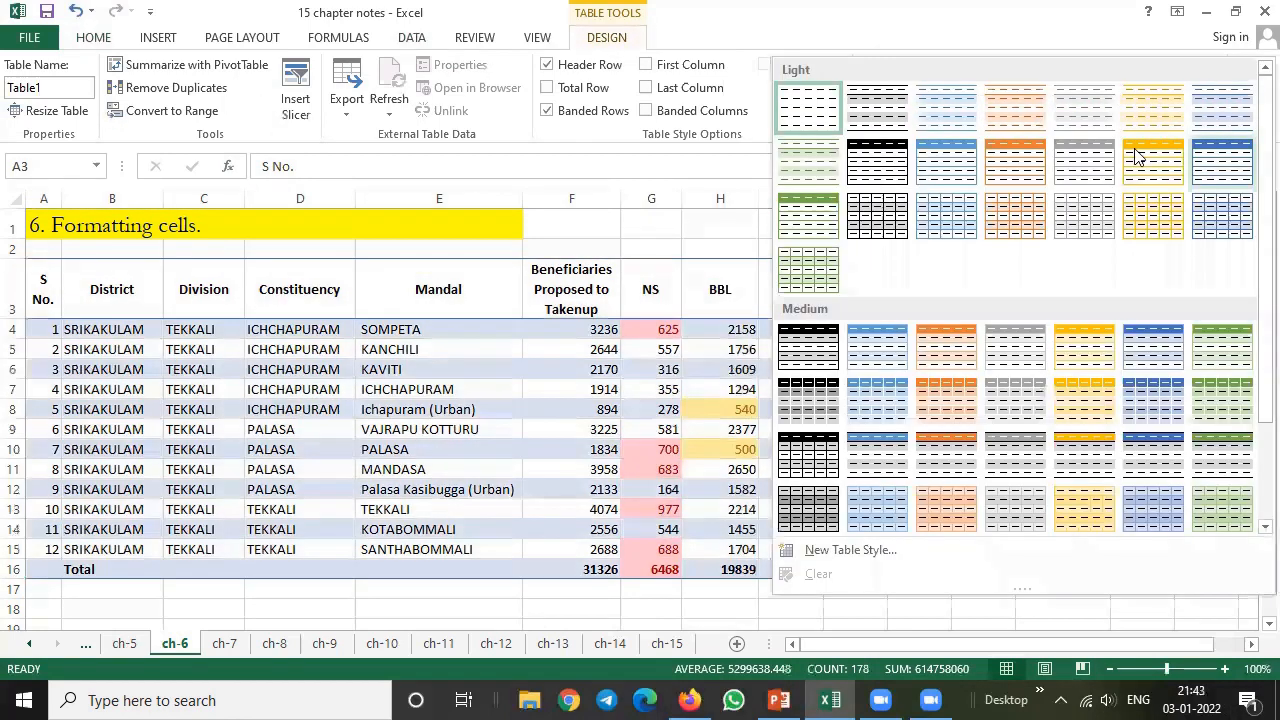
pyautogui.click(962, 146)
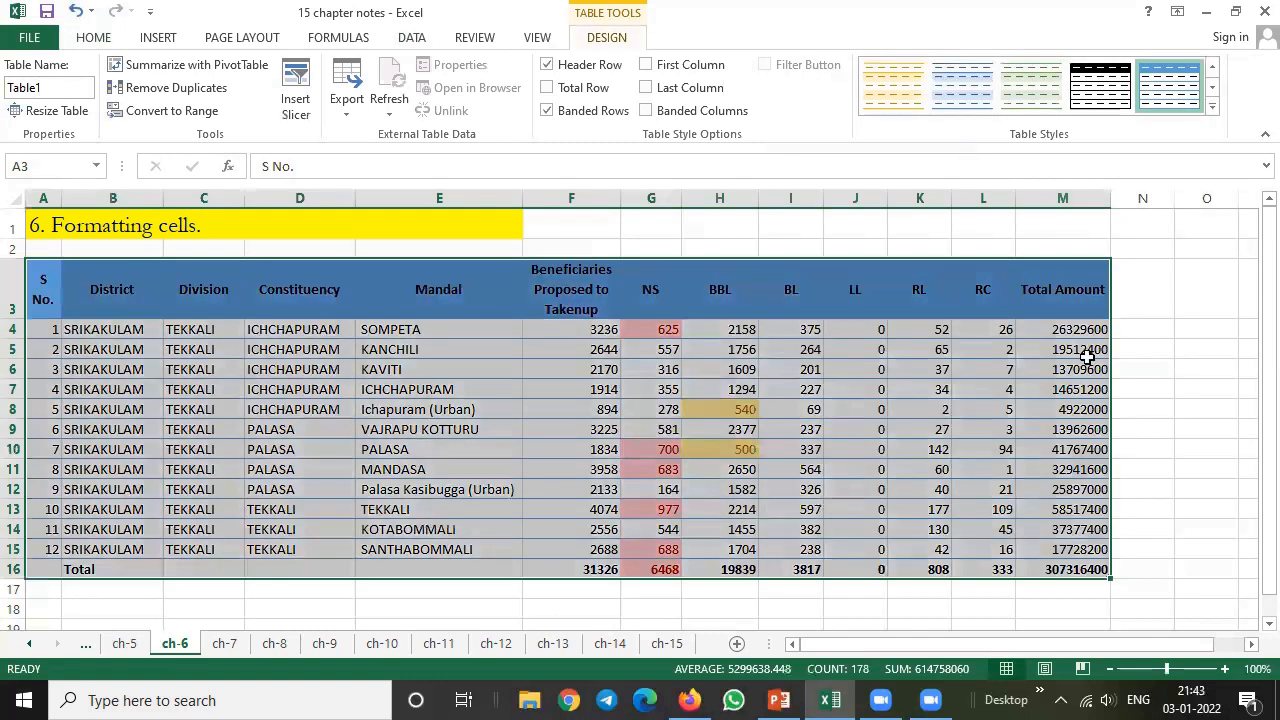
pyautogui.click(1179, 395)
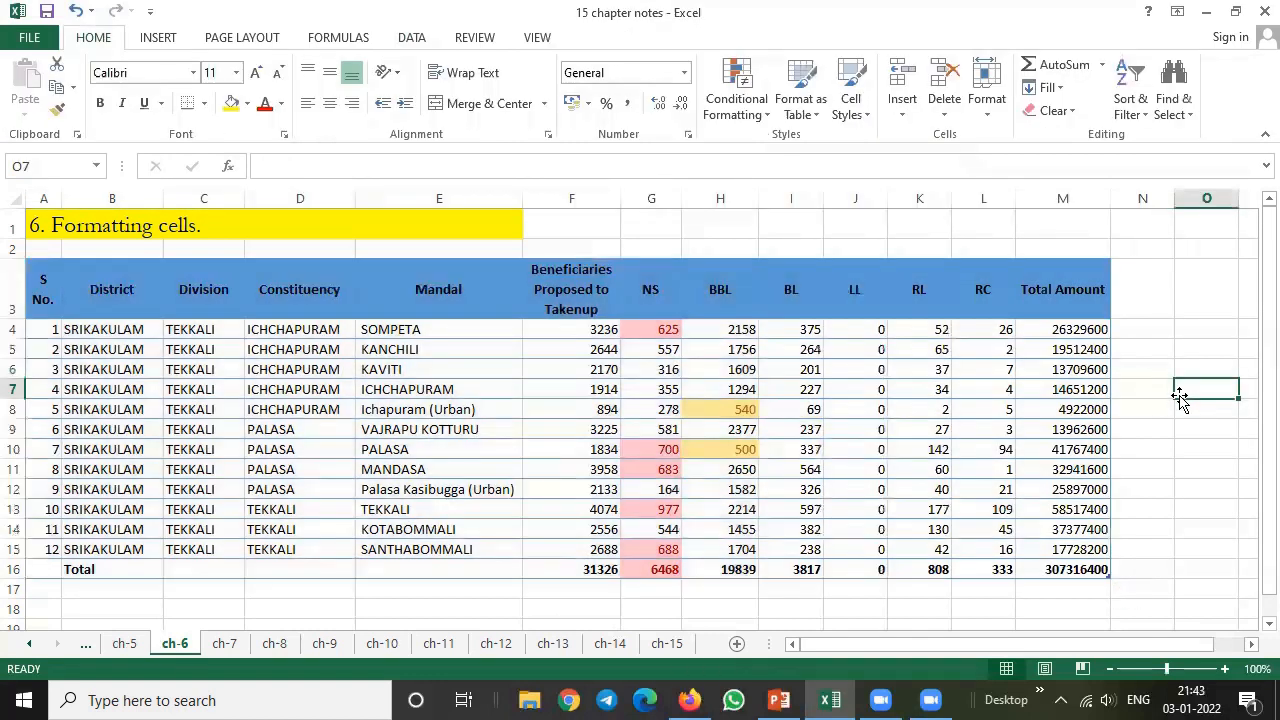
# Step: Apply the medium orange table style with banded rows to the whole table in A3:M16
pyautogui.moveTo(41, 287); pyautogui.dragTo(1105, 572)
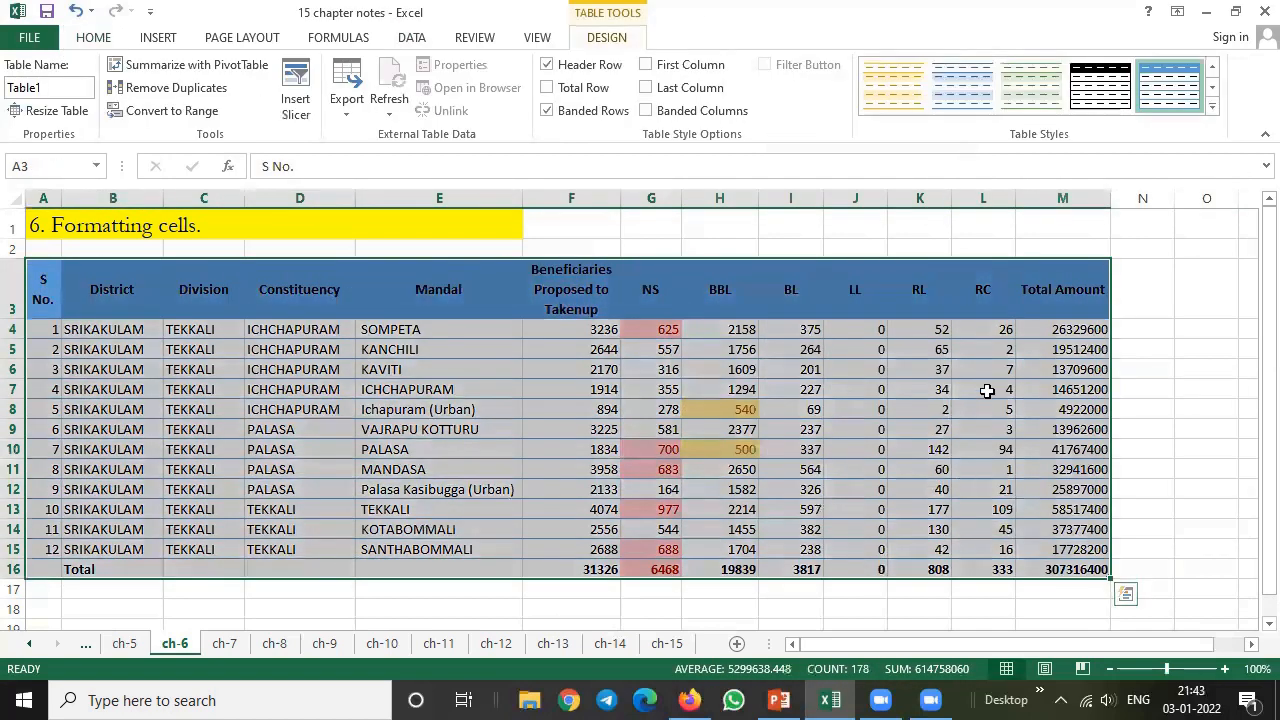
pyautogui.click(1213, 107)
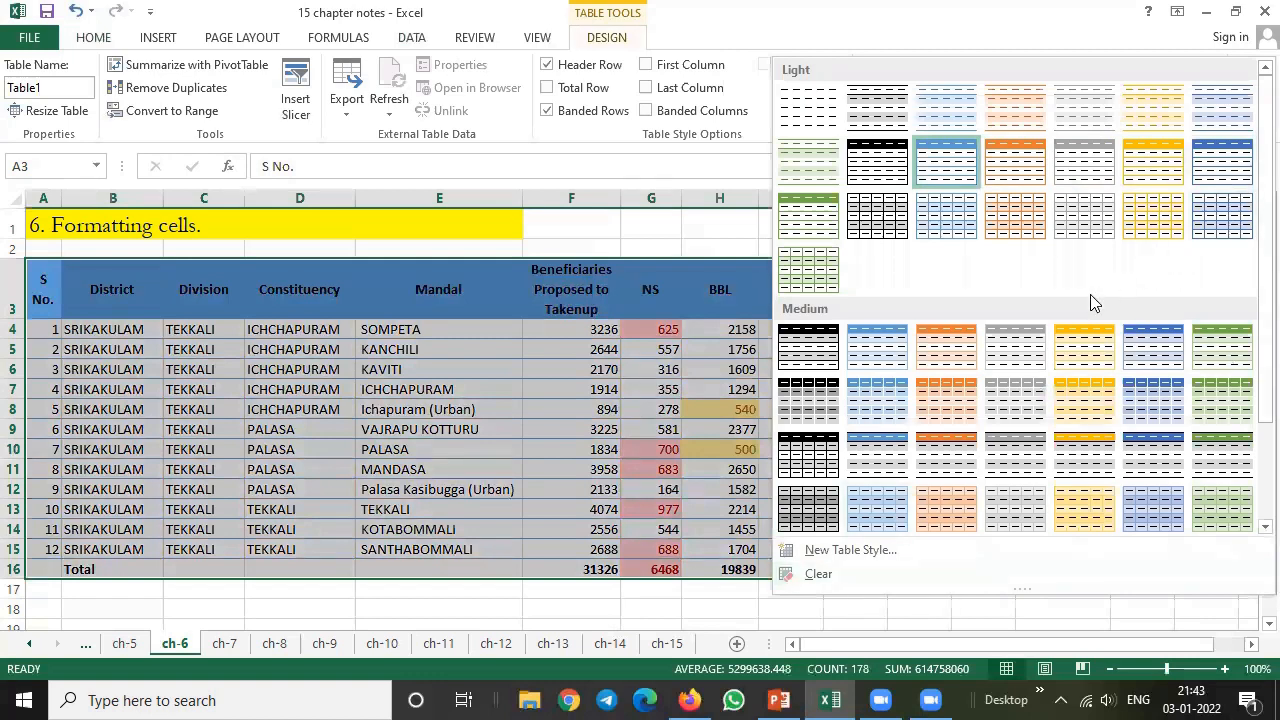
pyautogui.click(946, 396)
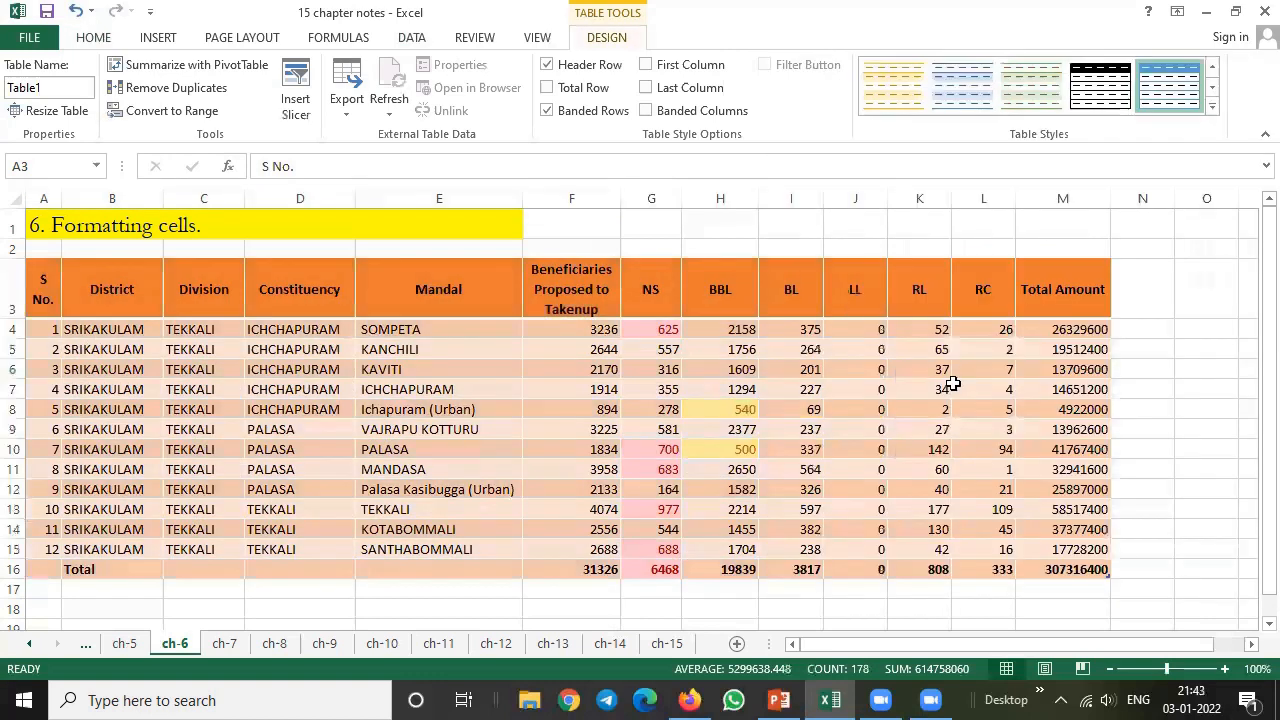
pyautogui.click(1155, 408)
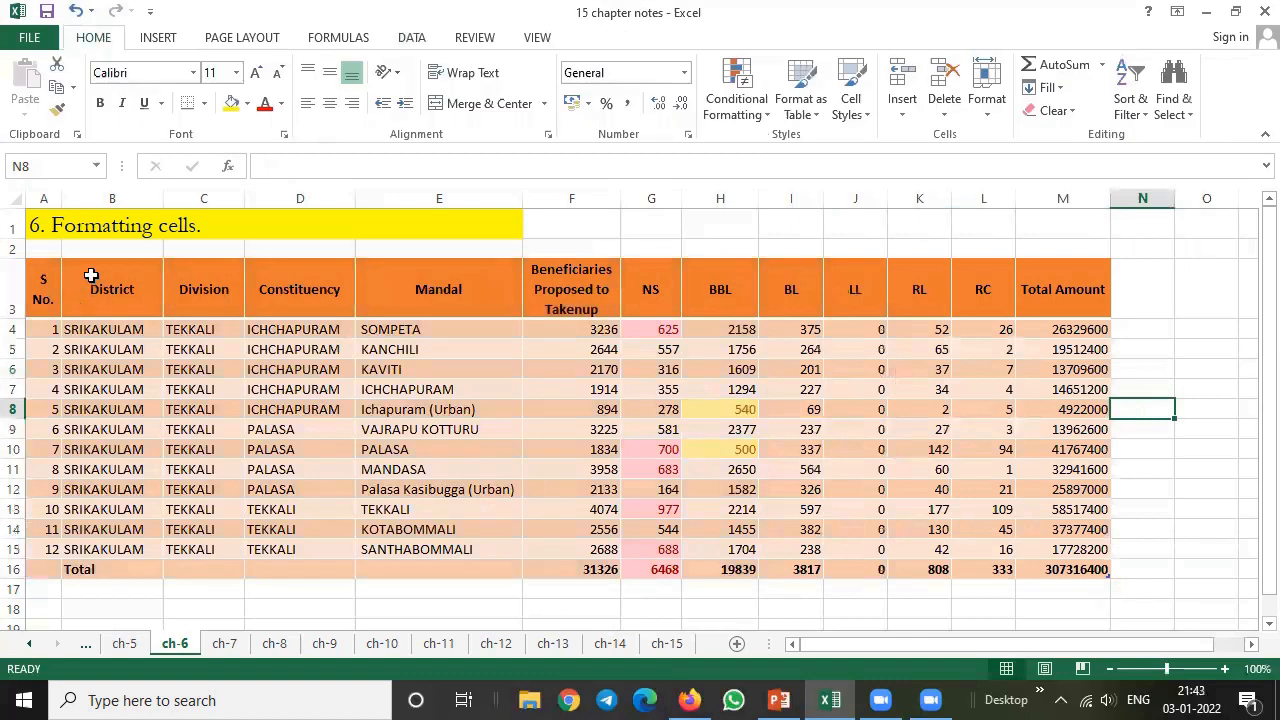
pyautogui.click(41, 225)
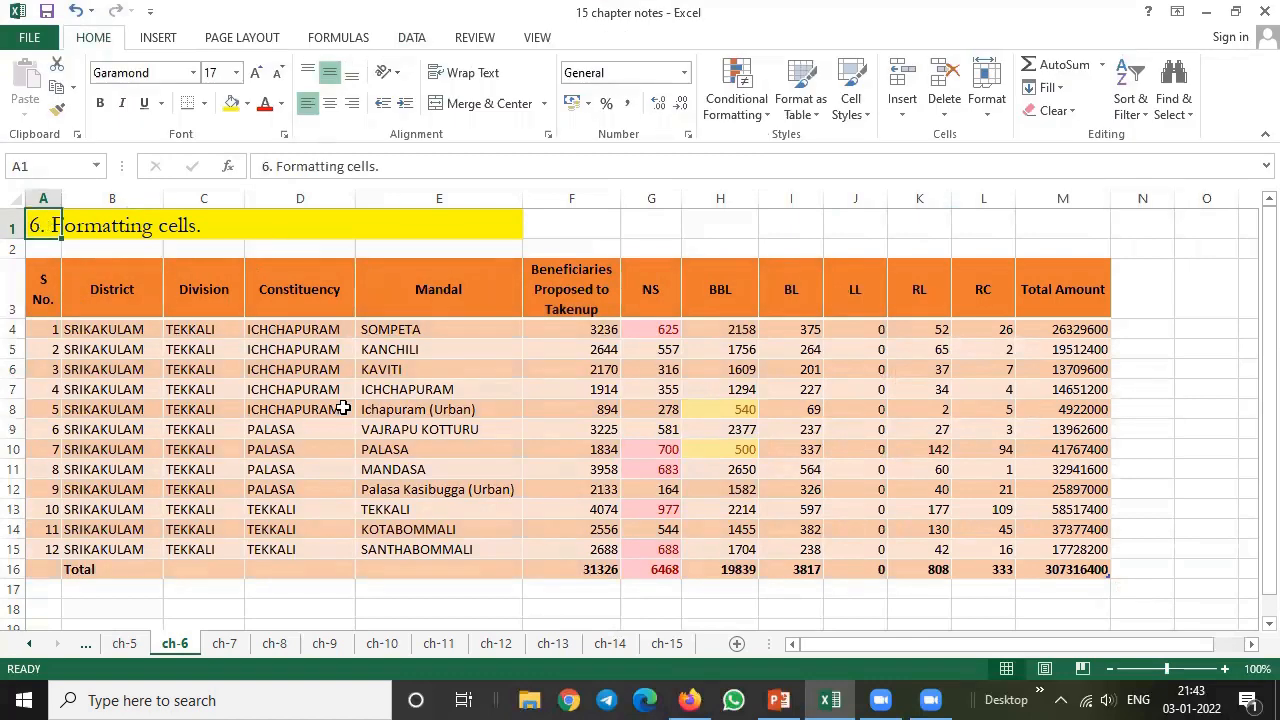
# Step: Open the ch-7 sheet and add all borders to the employee salary table in A3:F8
pyautogui.click(226, 646)
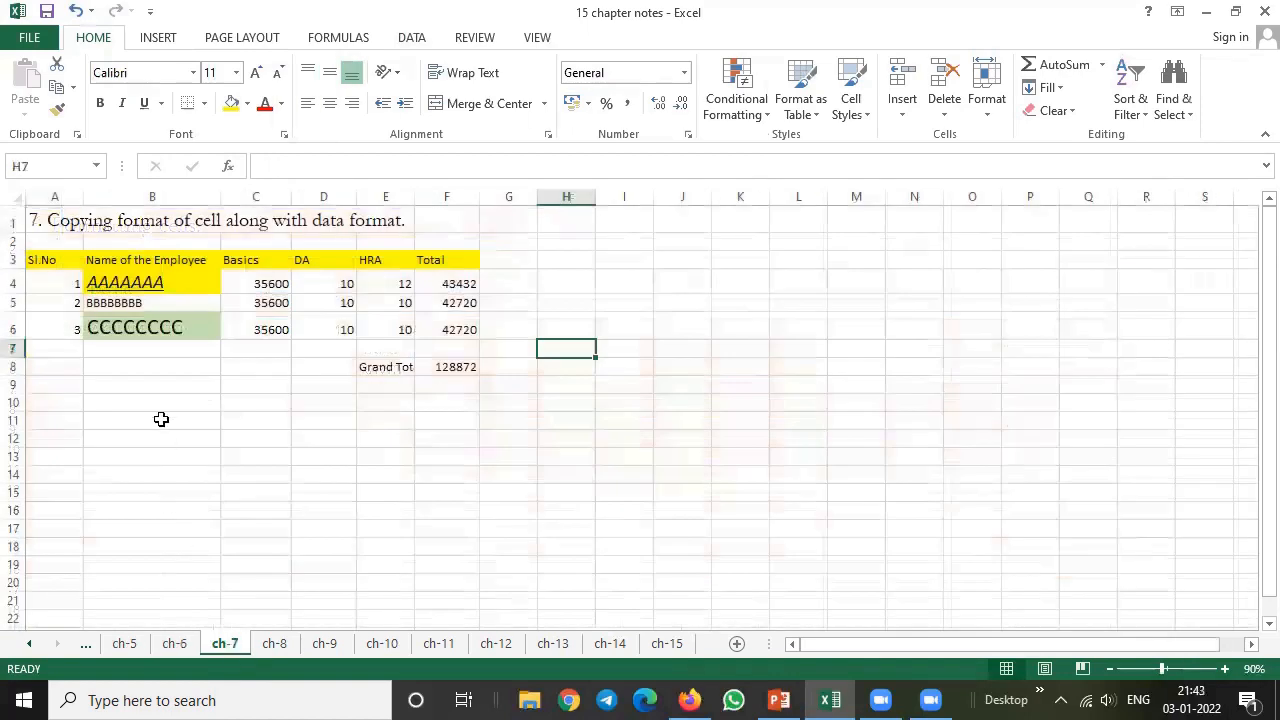
pyautogui.click(66, 222)
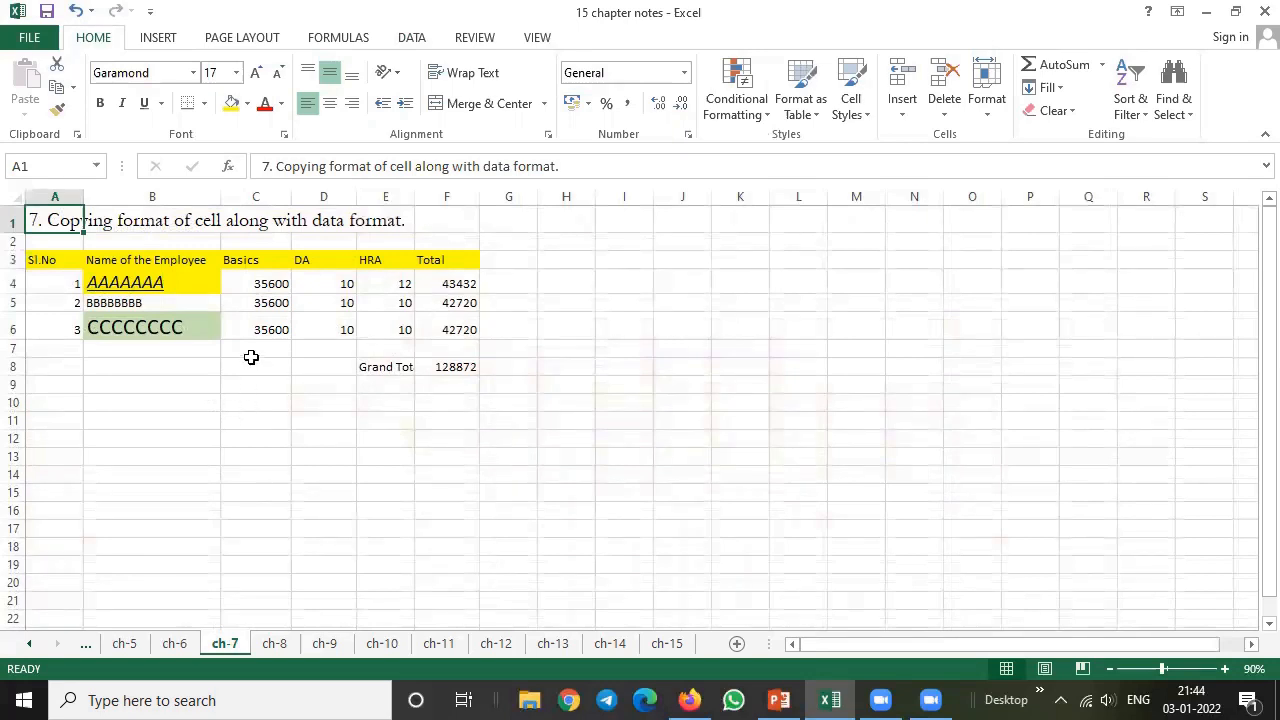
pyautogui.moveTo(32, 262); pyautogui.dragTo(457, 366)
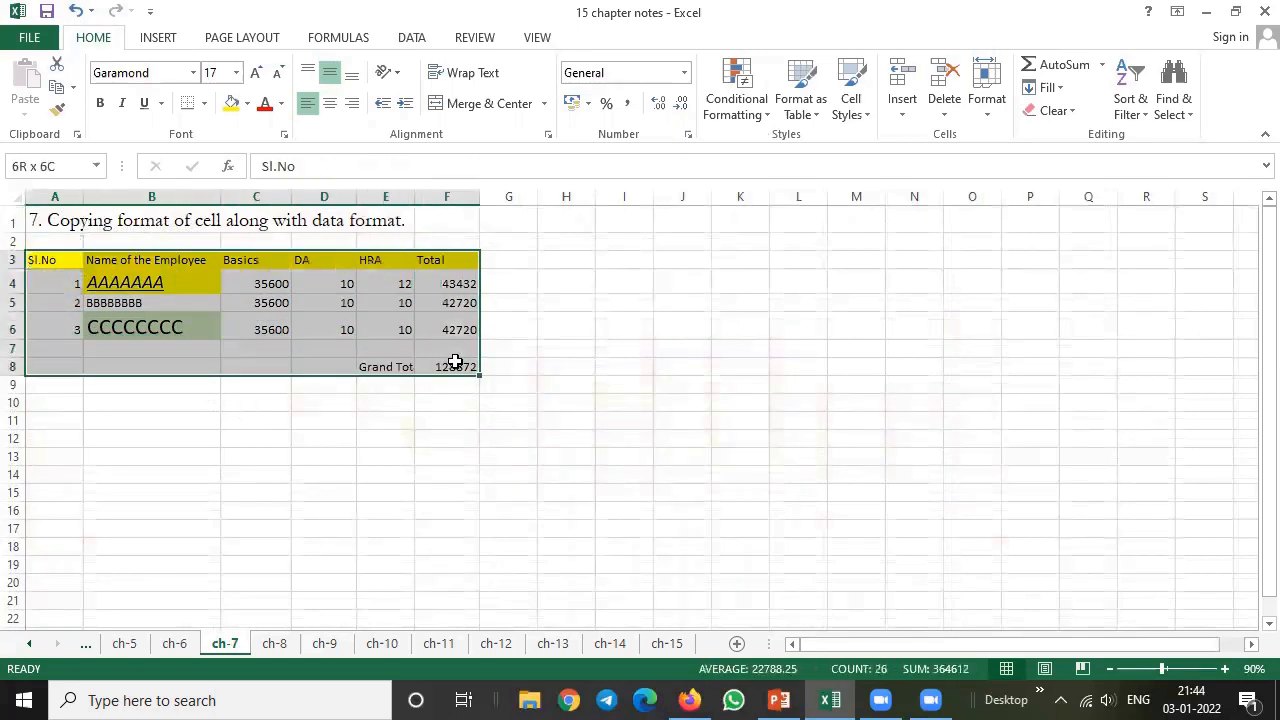
pyautogui.click(460, 404)
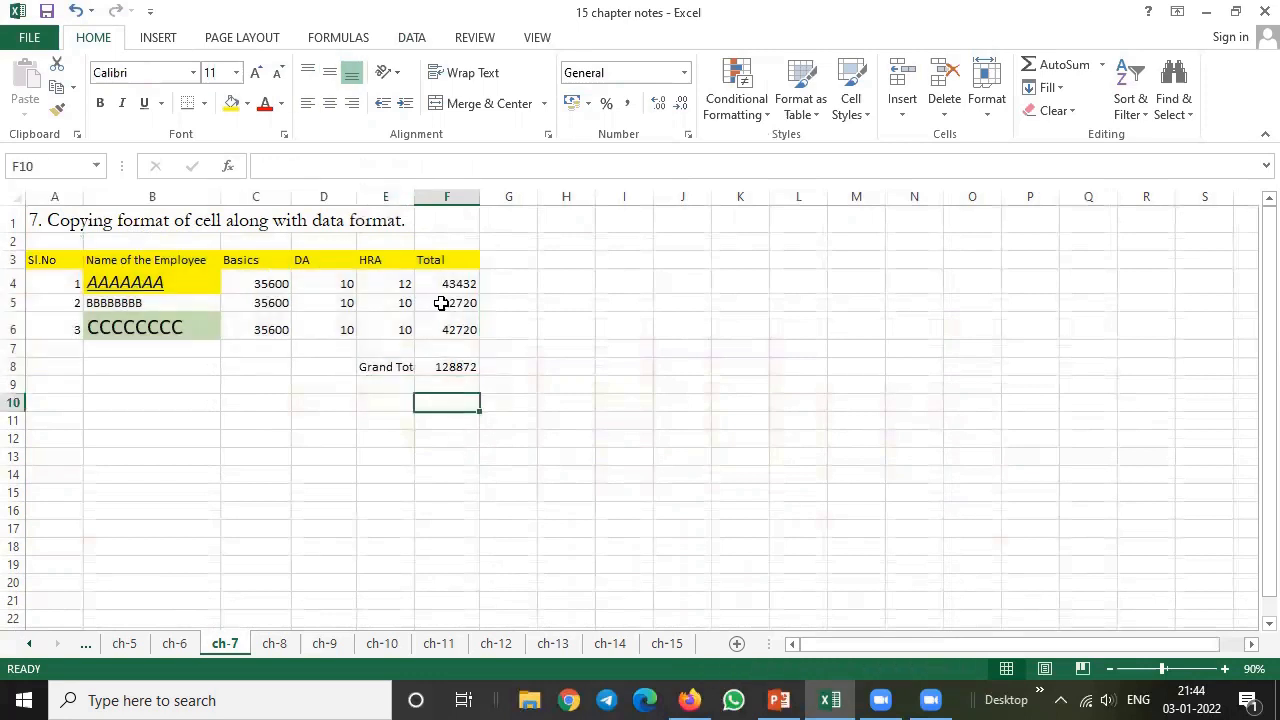
pyautogui.click(452, 364)
pyautogui.moveTo(38, 260); pyautogui.dragTo(447, 366)
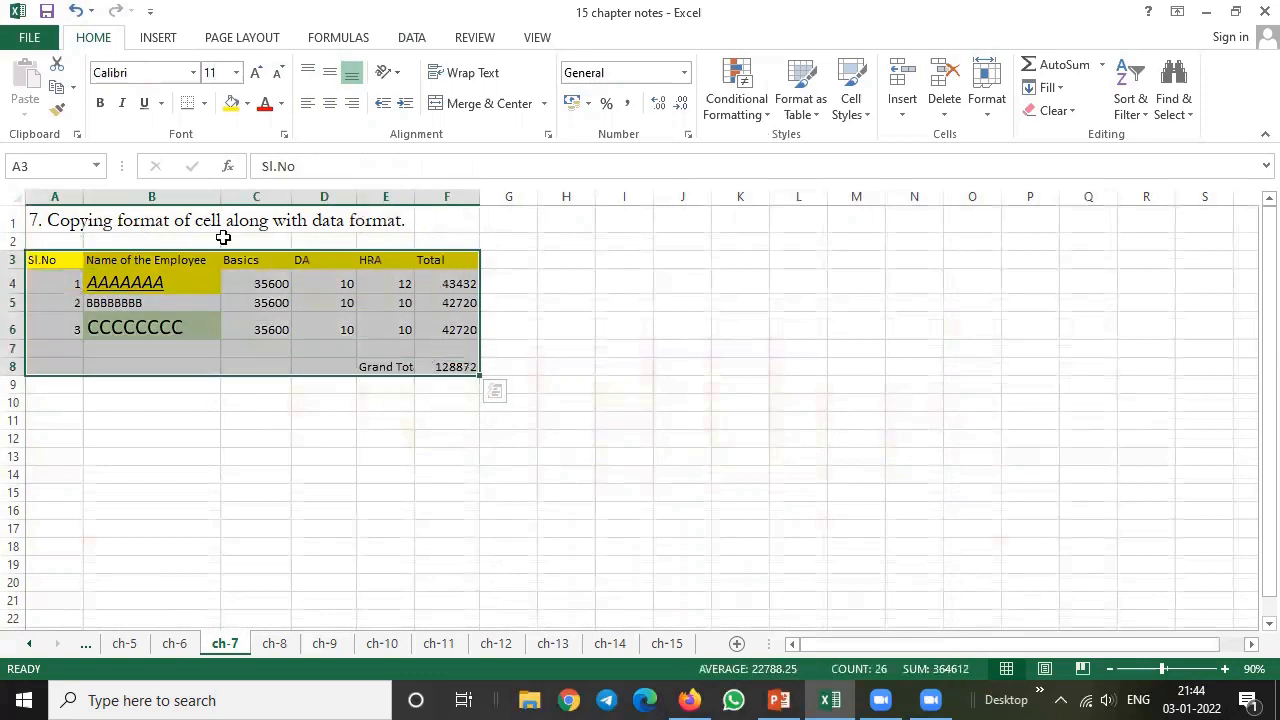
pyautogui.click(204, 103)
pyautogui.click(228, 271)
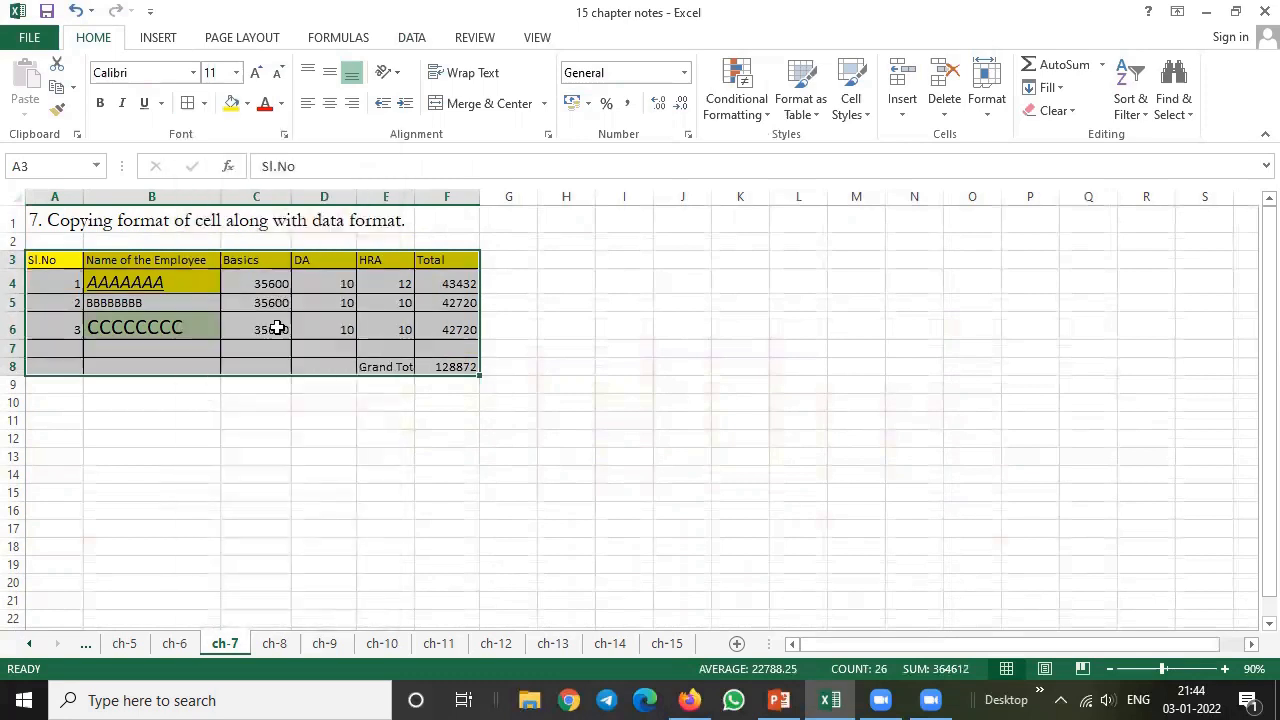
pyautogui.click(464, 422)
# Step: Examine the Grand Total formula in F8 and the cells it refers to
pyautogui.click(450, 368)
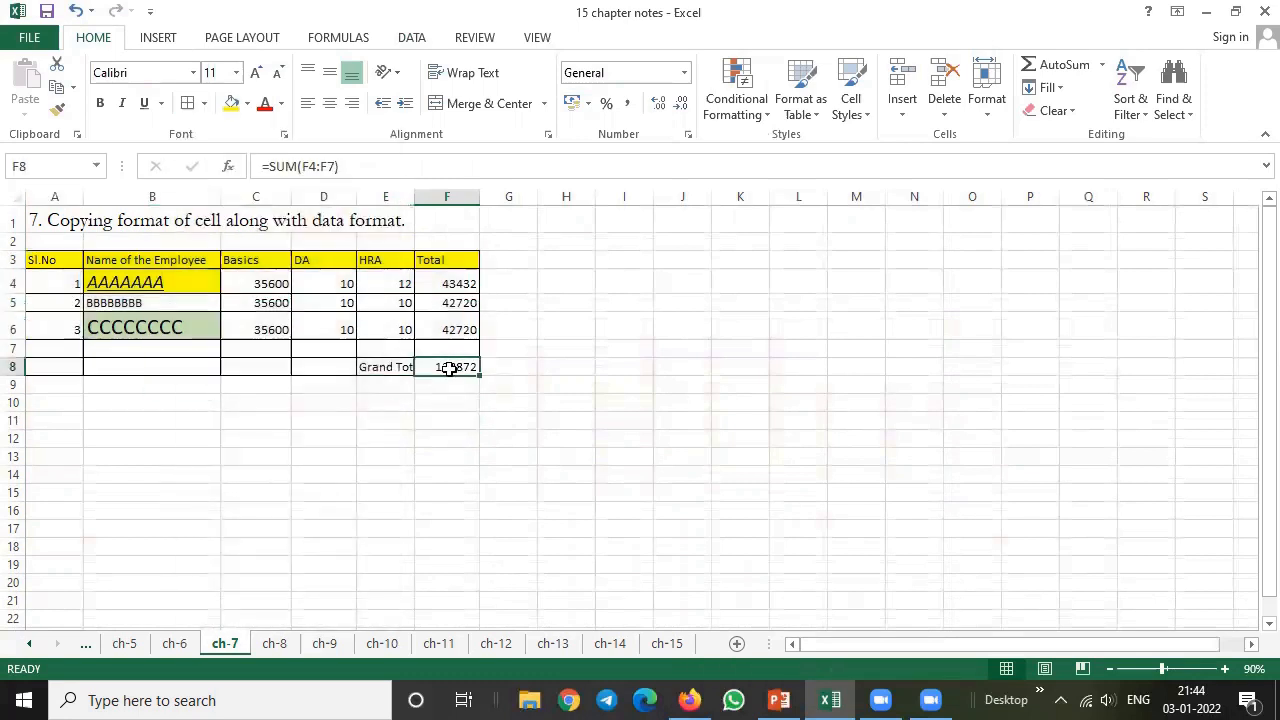
pyautogui.doubleClick(450, 368)
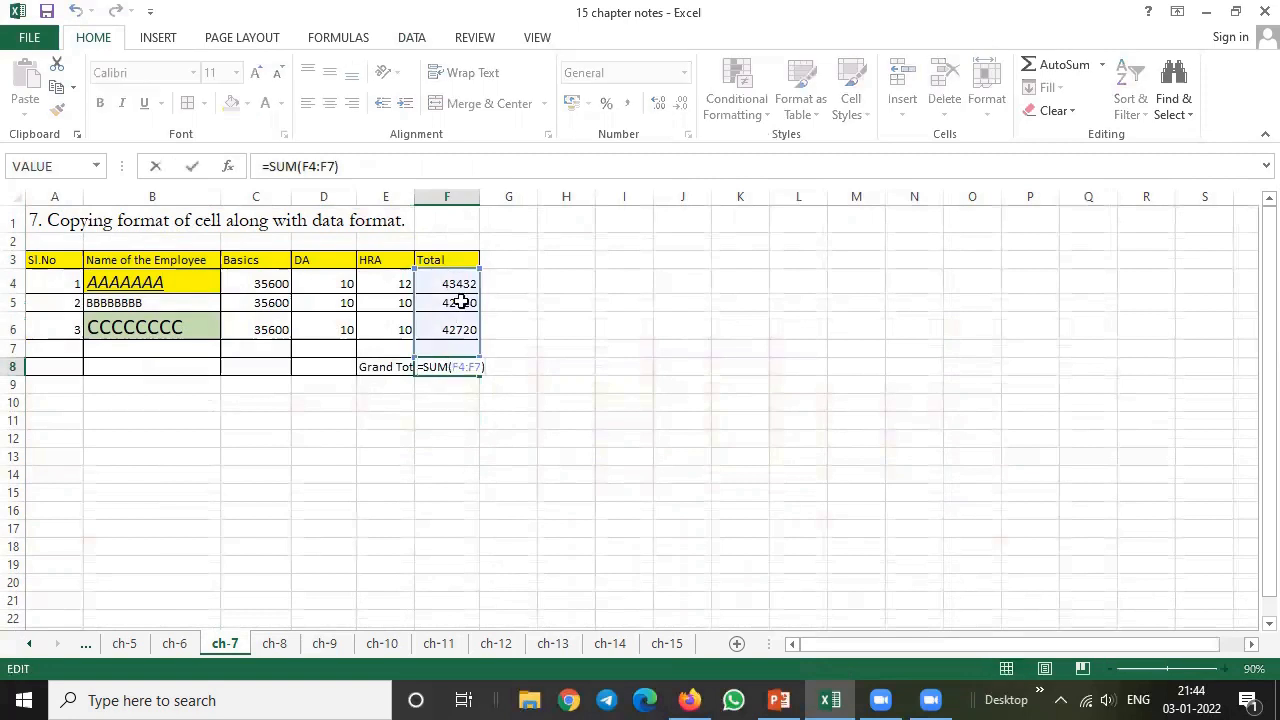
pyautogui.click(610, 353)
# Step: Fit column E to its Grand Total label, and narrow the column again until the label is partly cut off
pyautogui.doubleClick(413, 195)
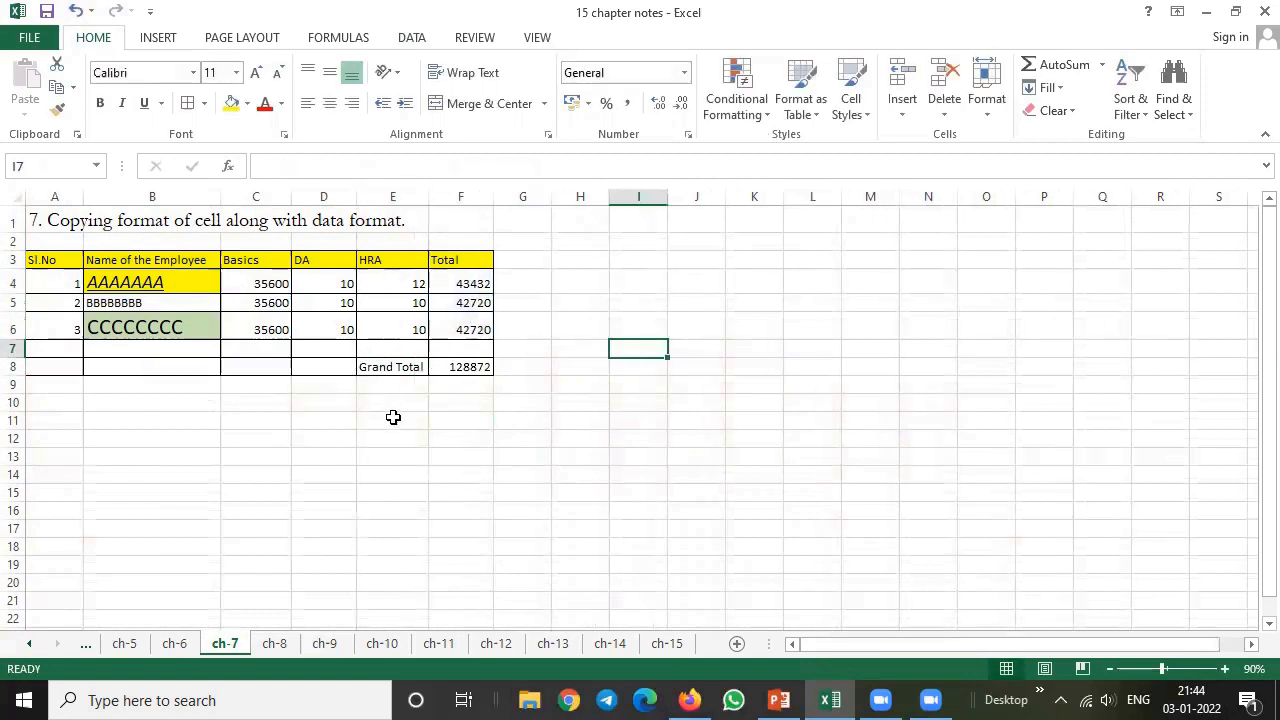
pyautogui.moveTo(427, 196); pyautogui.dragTo(401, 196)
pyautogui.click(437, 423)
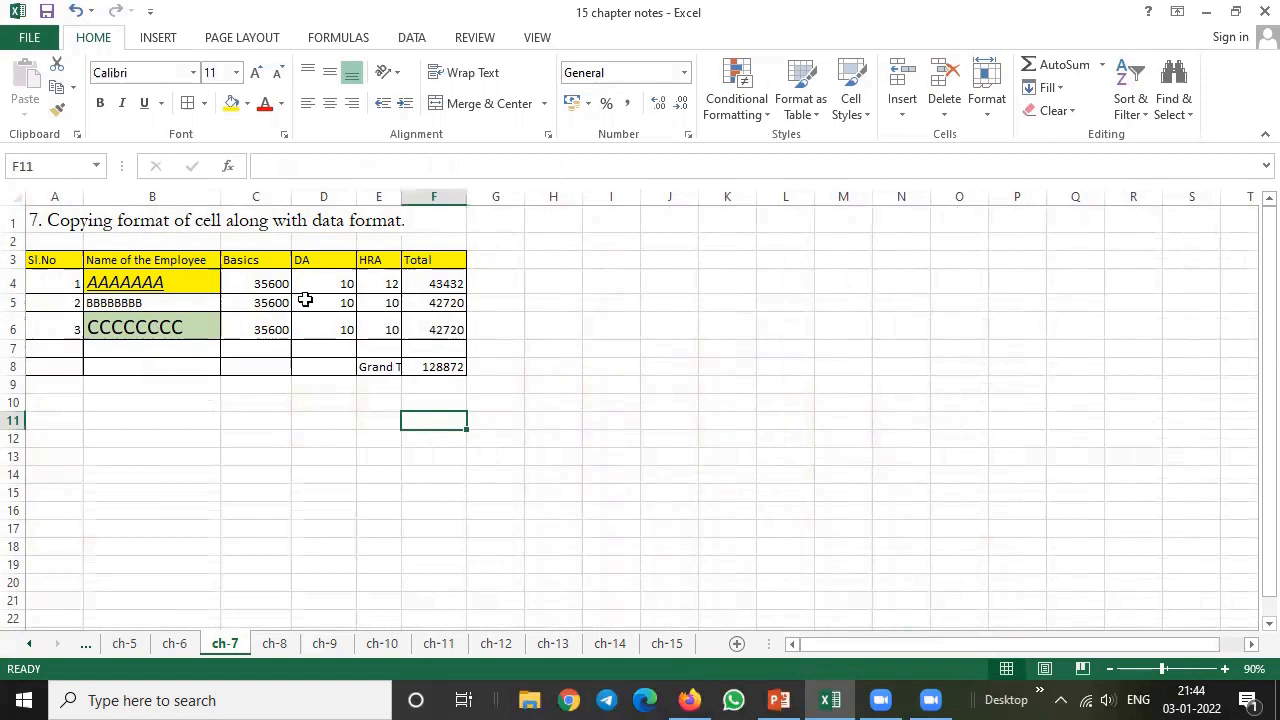
# Step: Copy the employee table A3:F8 and paste it at A10 with the Keep Source Formatting option
pyautogui.moveTo(54, 259); pyautogui.dragTo(435, 367)
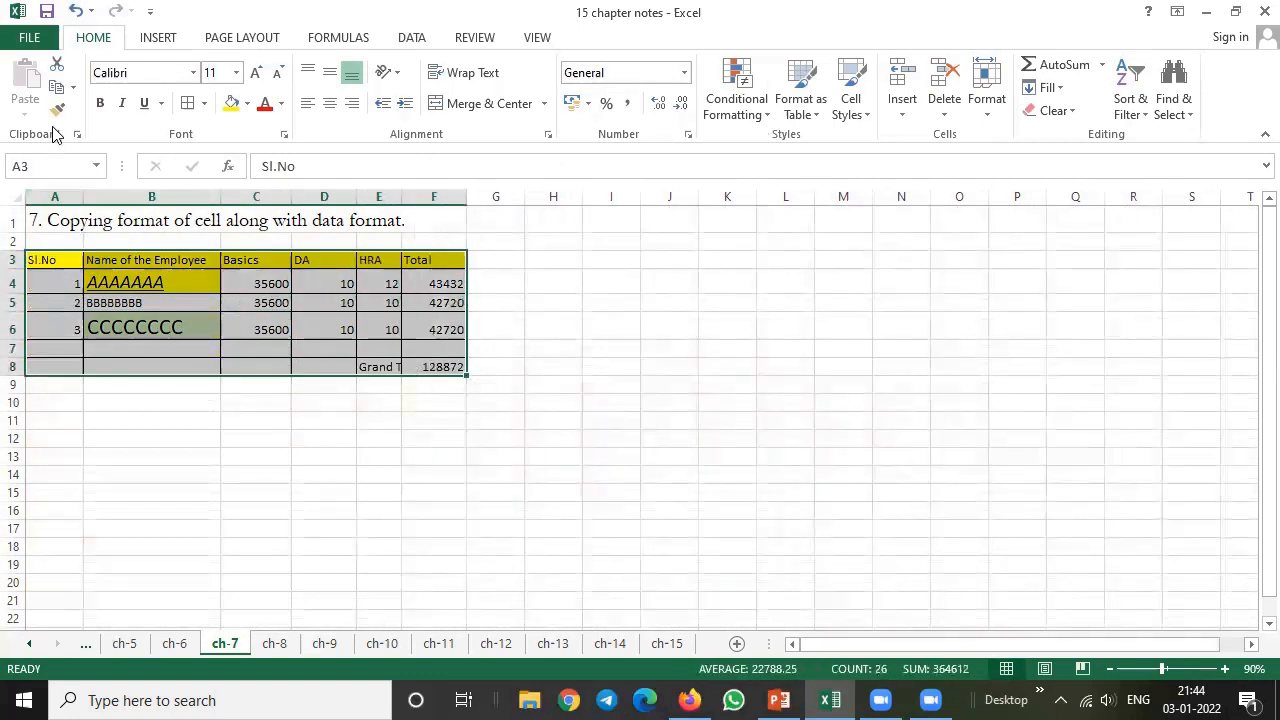
pyautogui.click(72, 88)
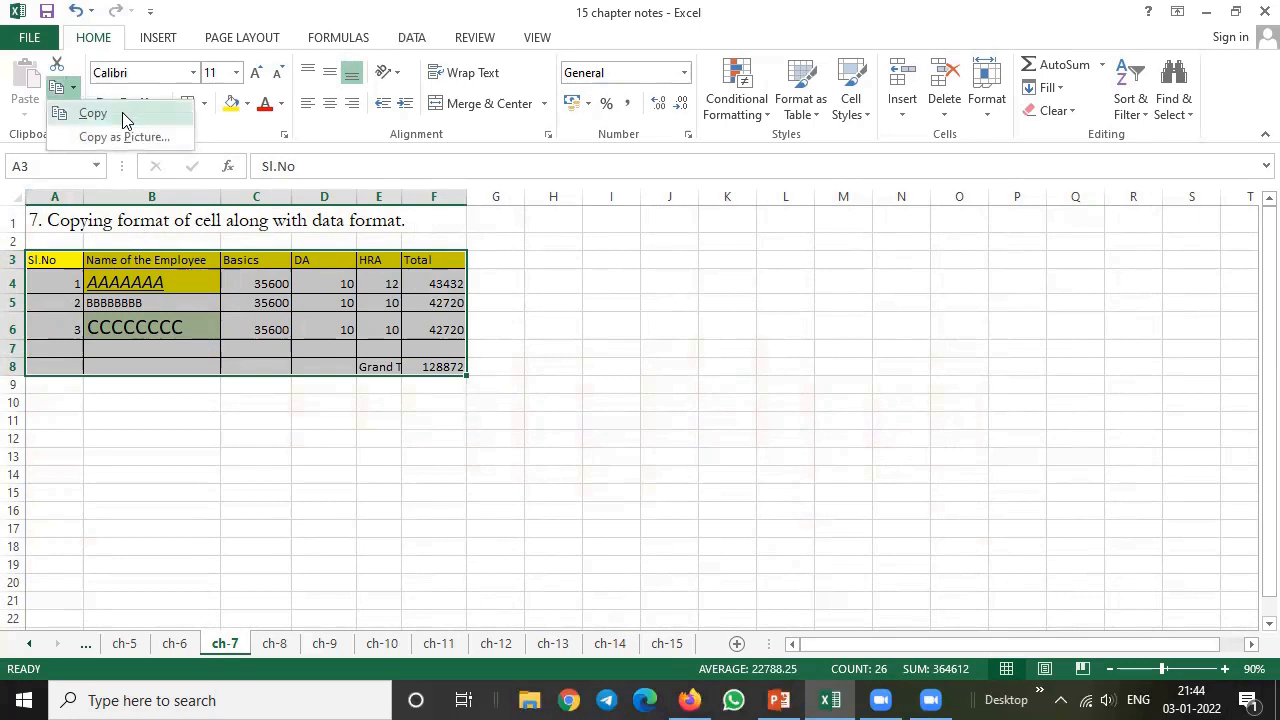
pyautogui.click(122, 116)
pyautogui.click(77, 97)
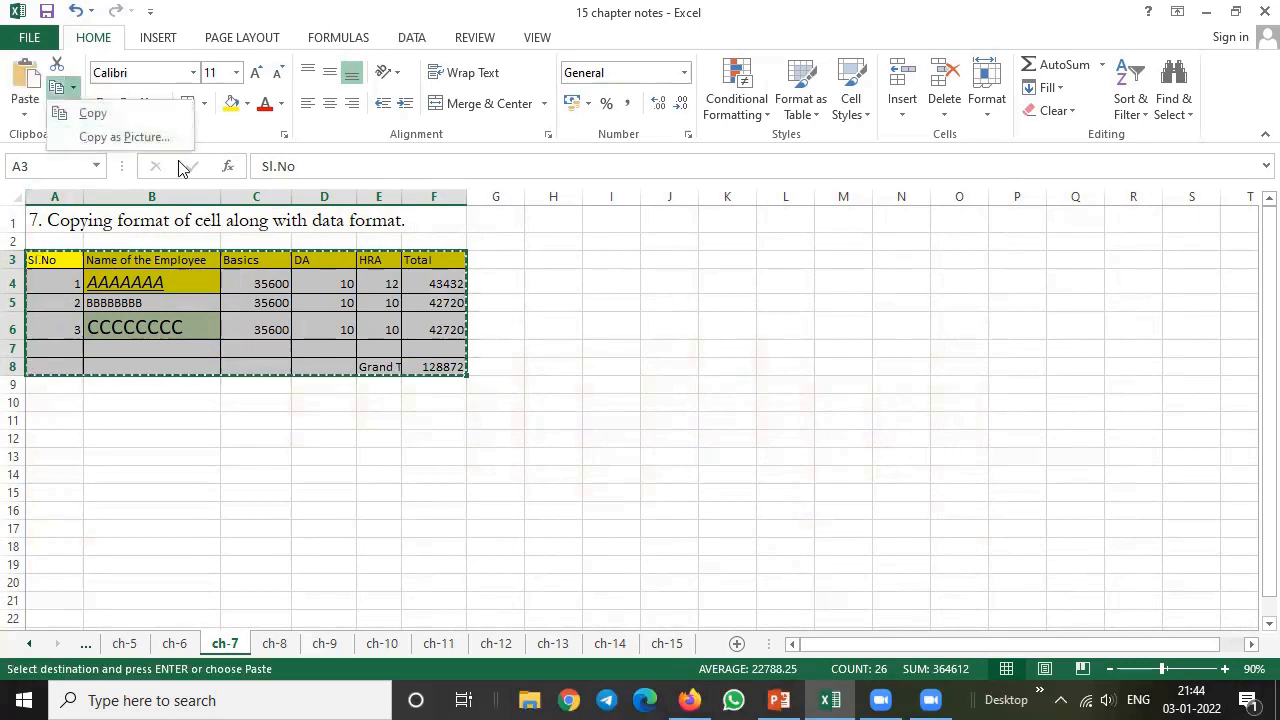
pyautogui.hotkey('ctrl', 'v')
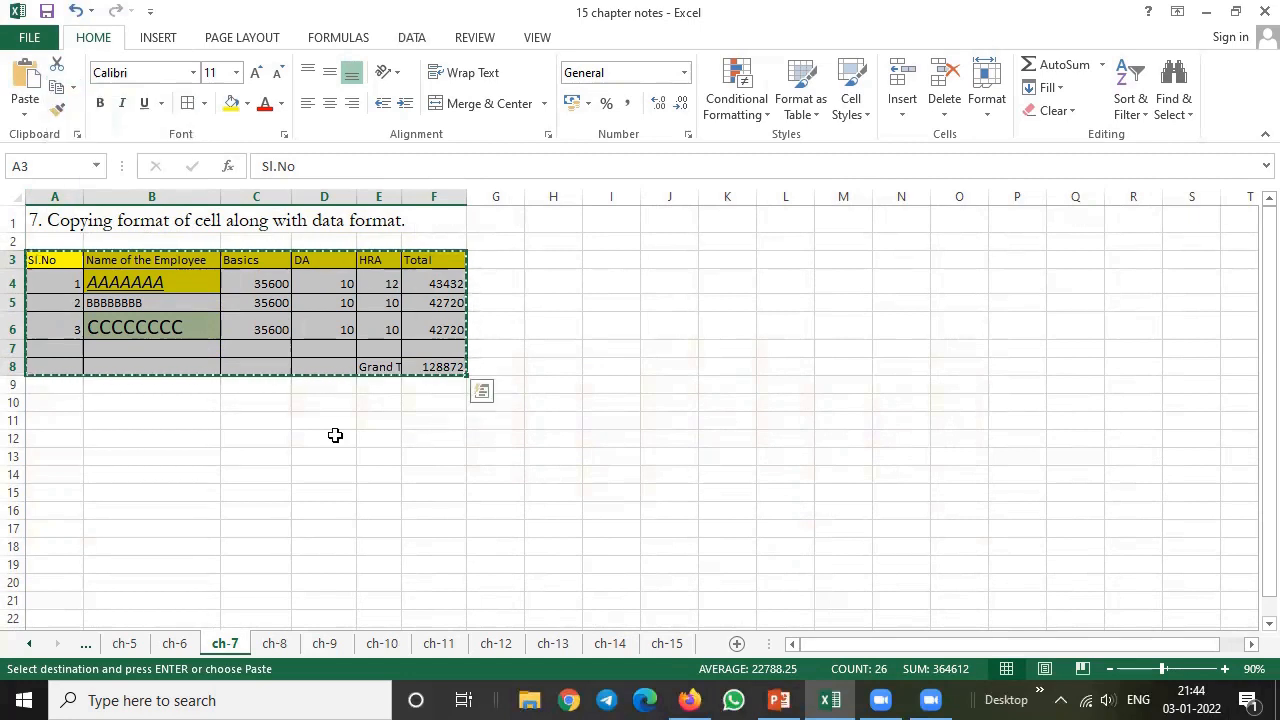
pyautogui.click(49, 402)
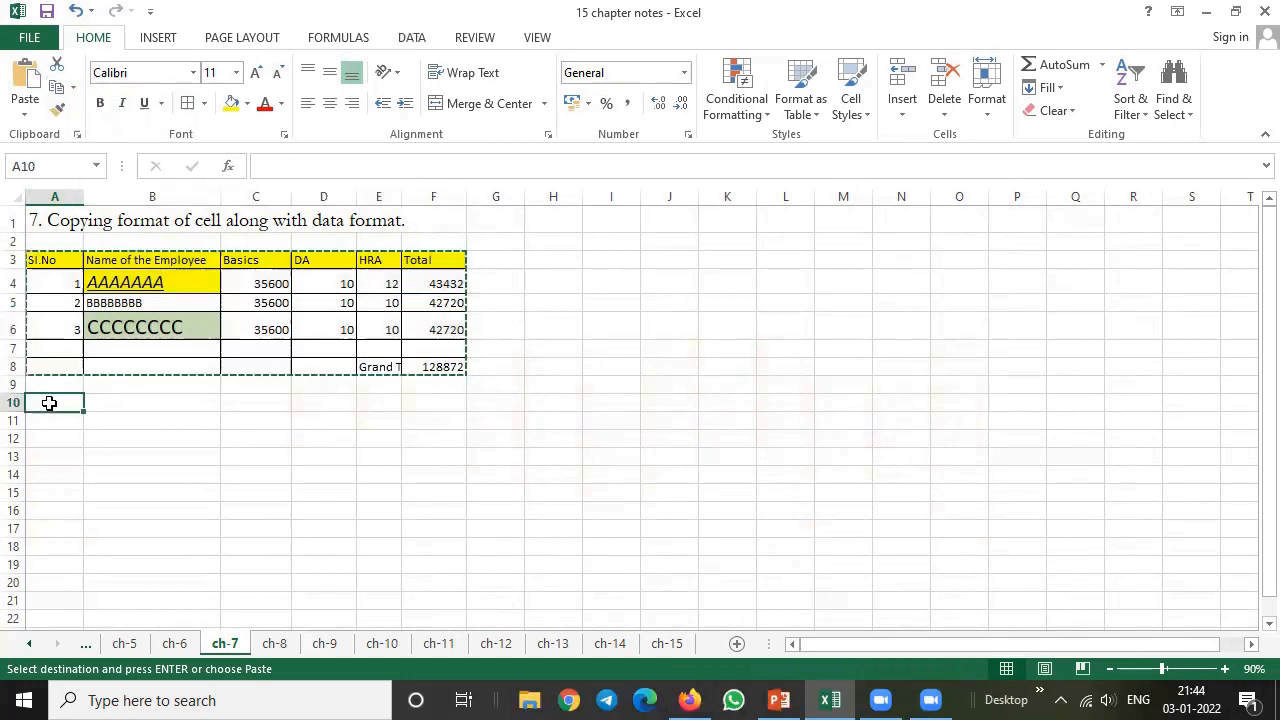
pyautogui.click(25, 105)
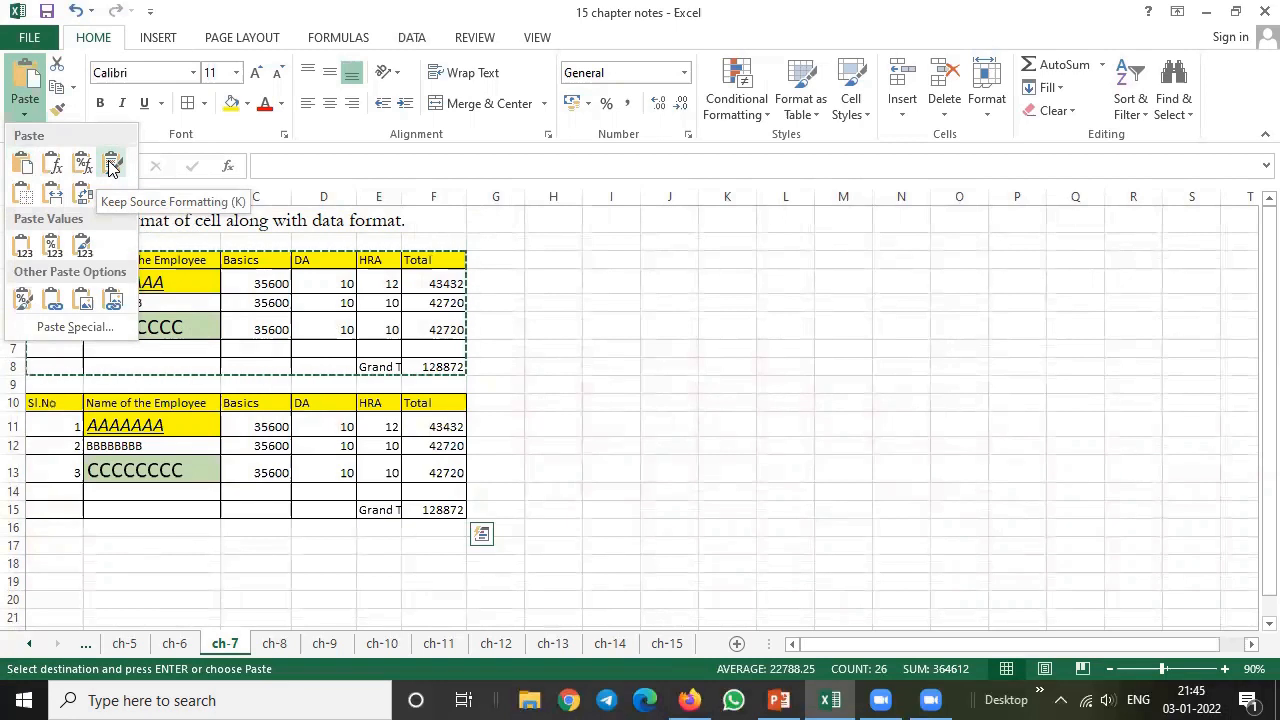
pyautogui.click(110, 167)
pyautogui.click(525, 490)
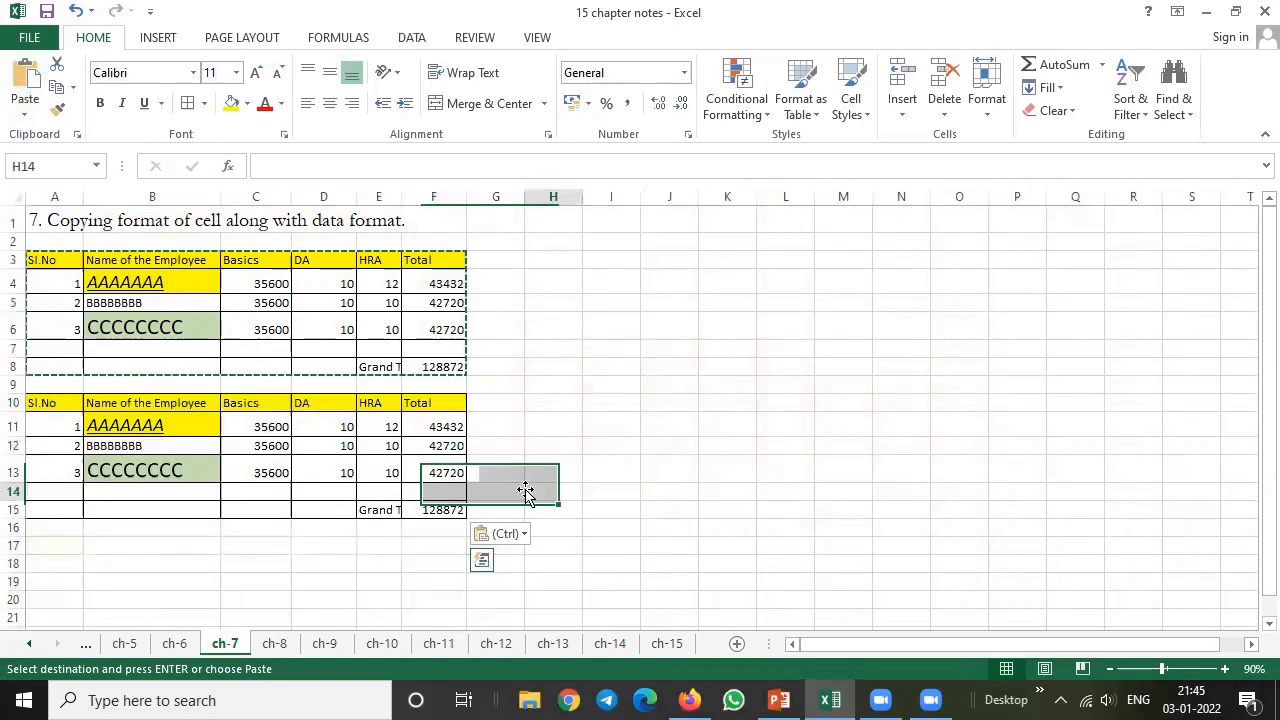
pyautogui.click(440, 510)
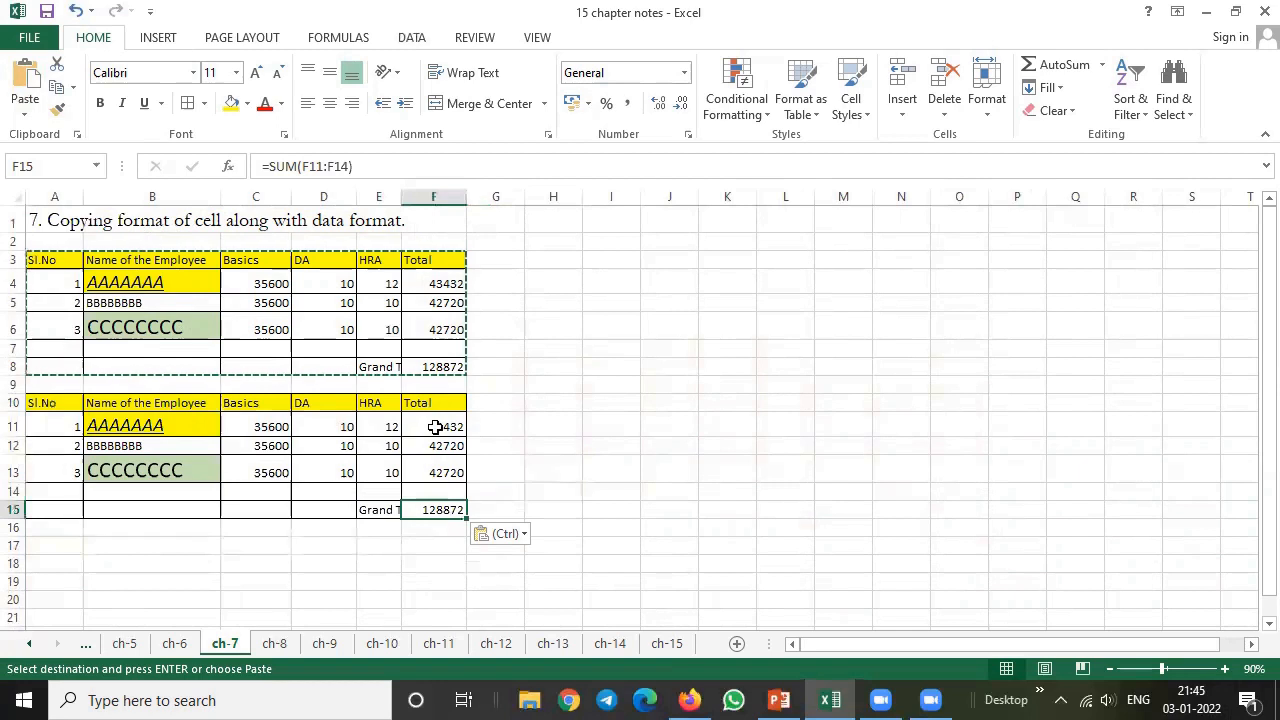
pyautogui.click(372, 509)
# Step: Copy the employee table A3:F8 again and paste it at H3 with the Keep Source Column Widths option
pyautogui.moveTo(59, 261); pyautogui.dragTo(445, 366)
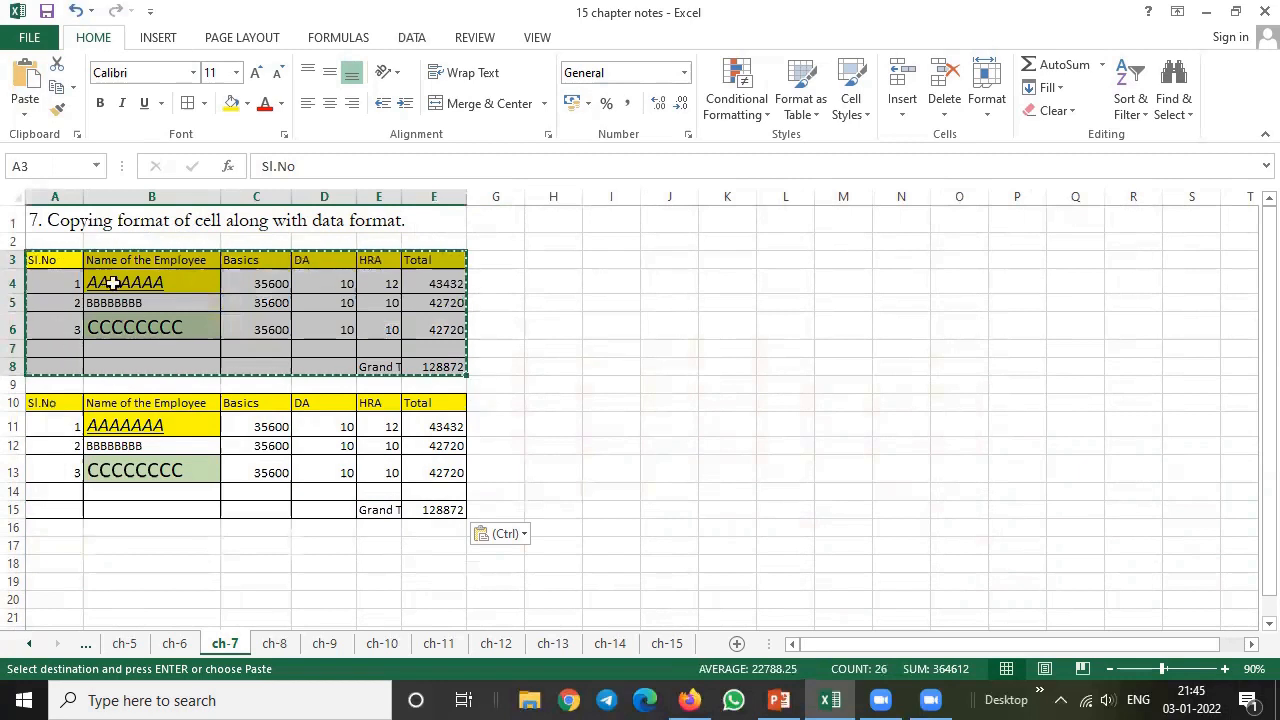
pyautogui.click(59, 92)
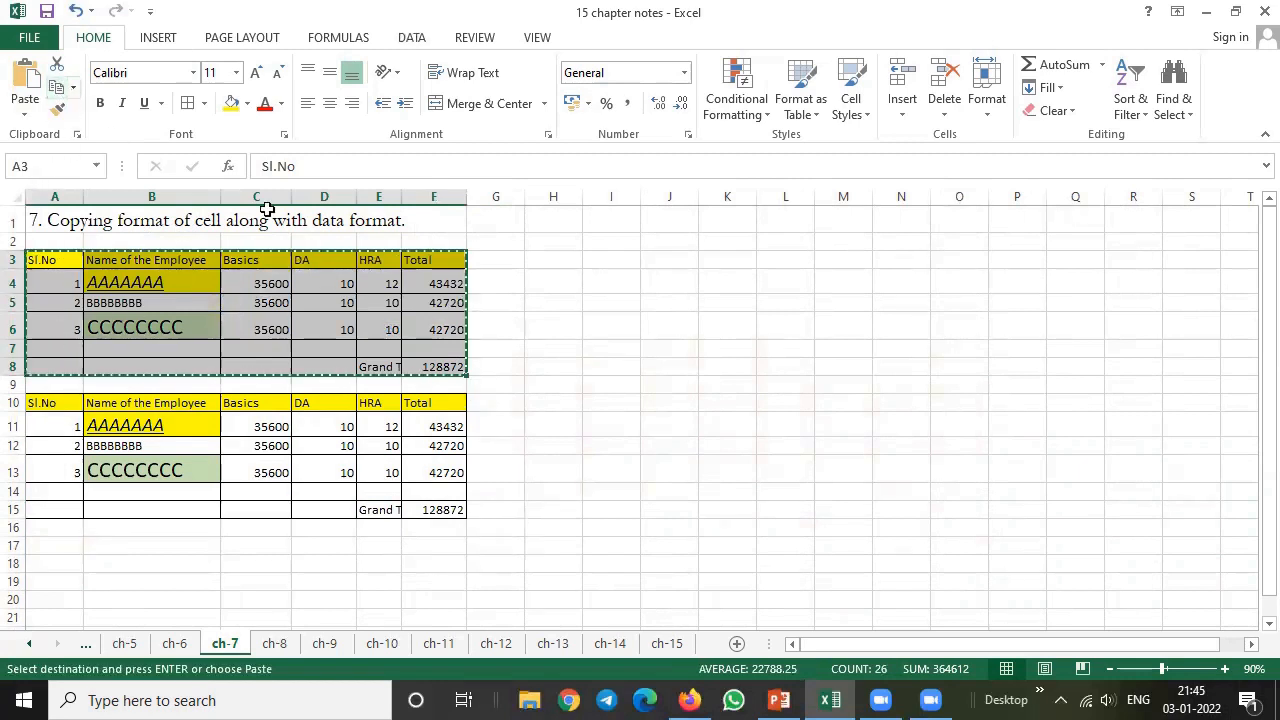
pyautogui.click(553, 259)
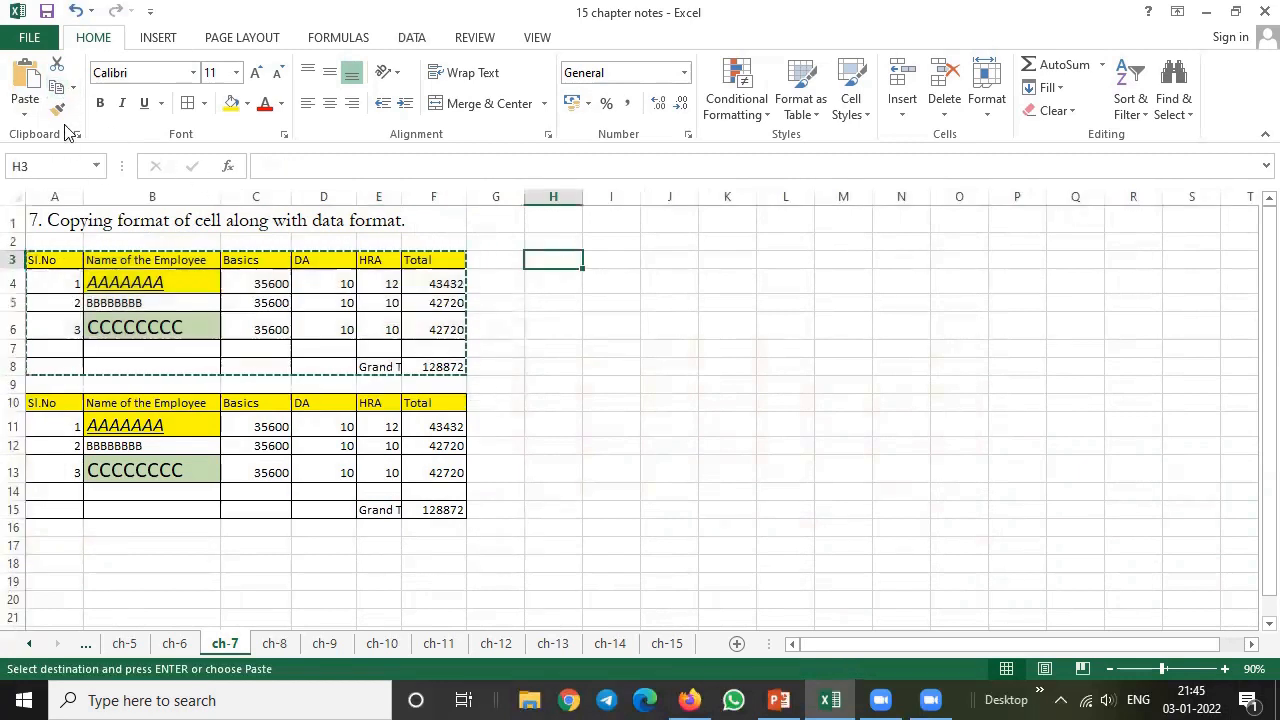
pyautogui.click(25, 112)
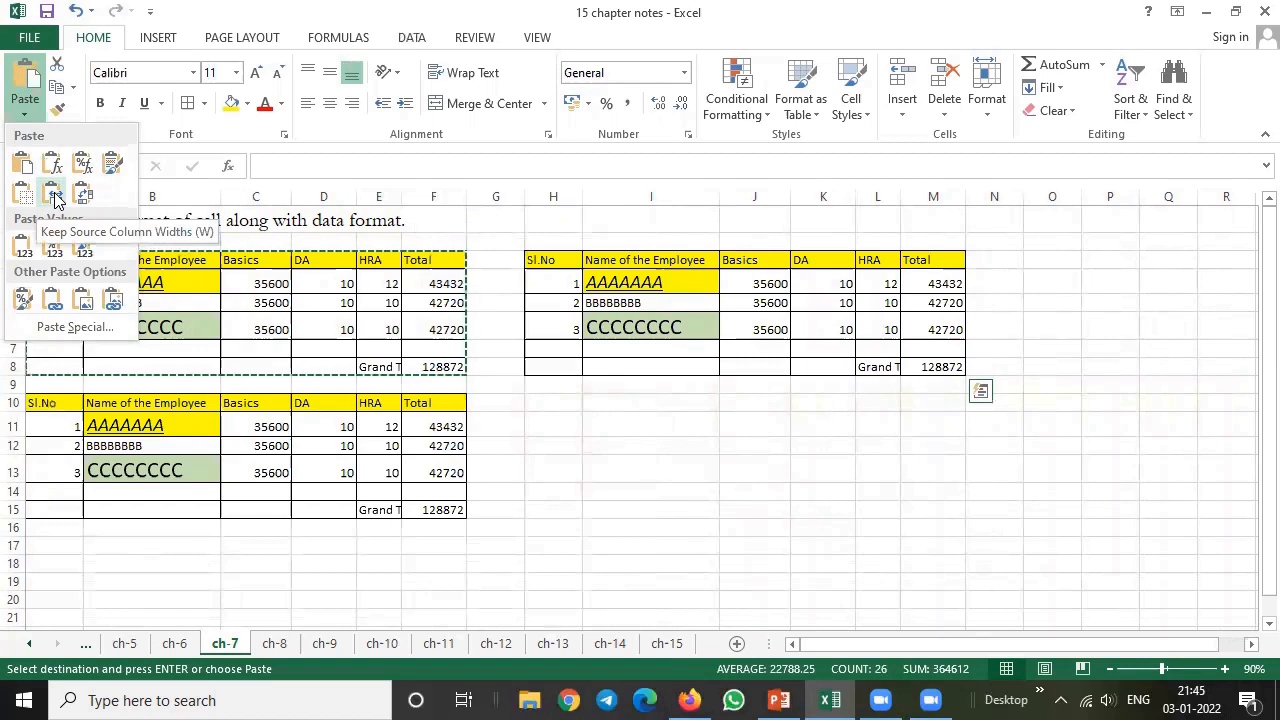
pyautogui.click(54, 199)
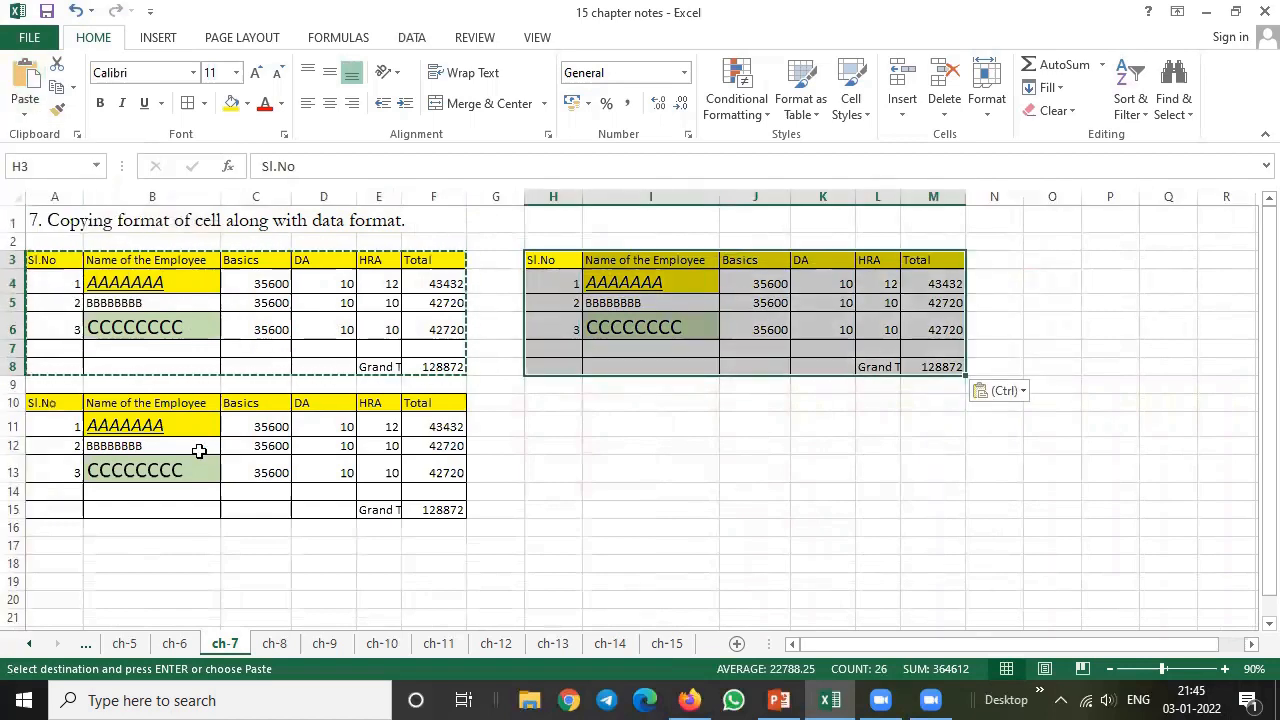
# Step: Narrow column I, the employee name column of the table copy at H3, to a little over half its width
pyautogui.click(575, 468)
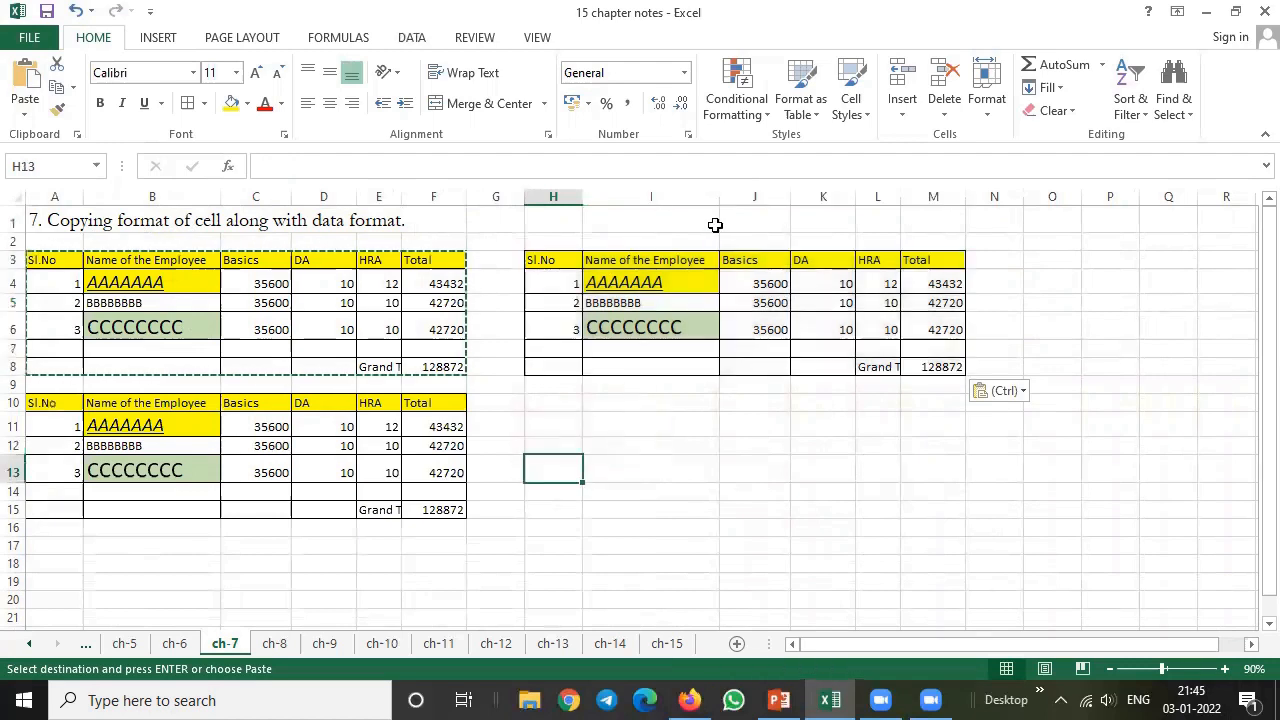
pyautogui.moveTo(724, 203); pyautogui.dragTo(666, 208)
pyautogui.click(750, 442)
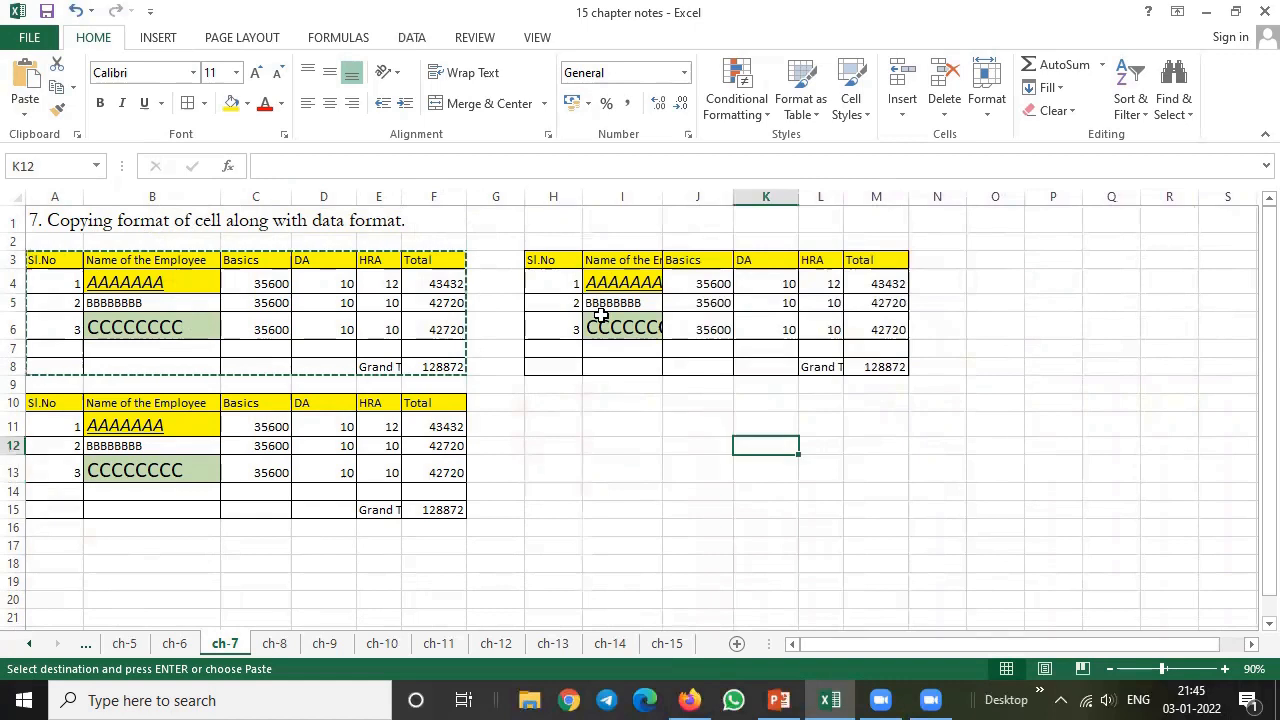
# Step: Paste the copied employee table at H3 with the Transpose option
pyautogui.click(549, 259)
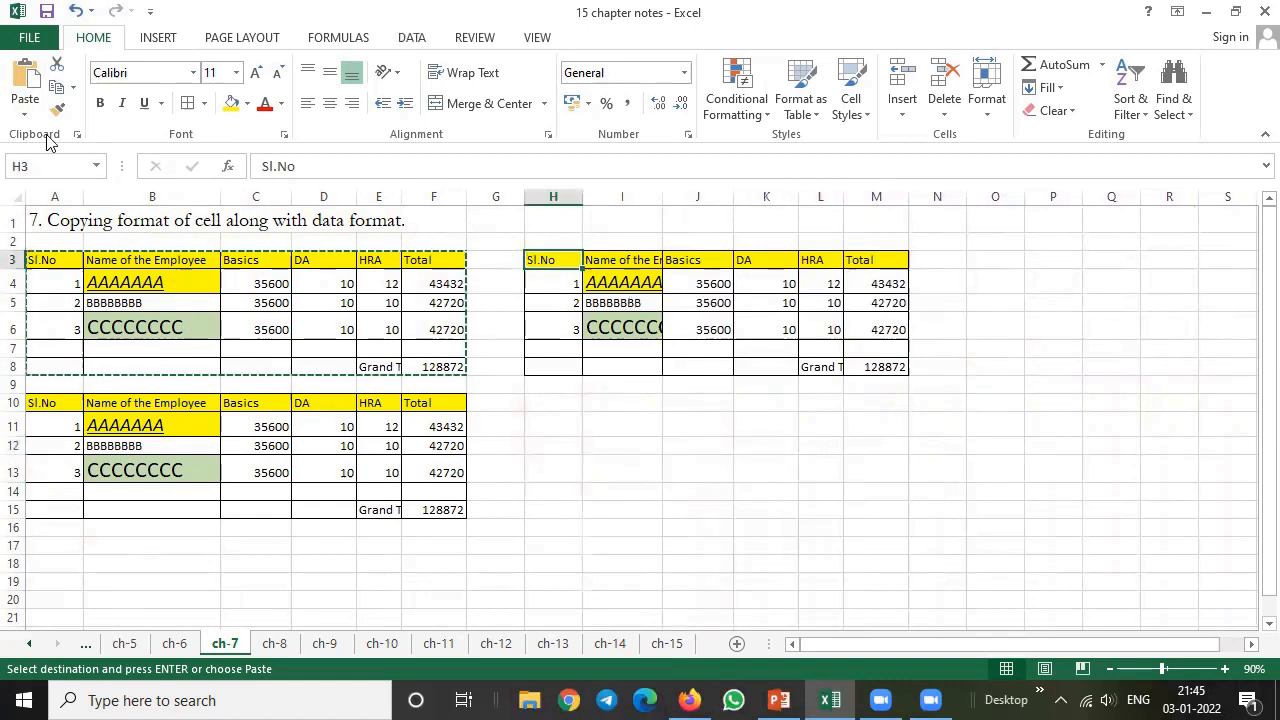
pyautogui.click(25, 112)
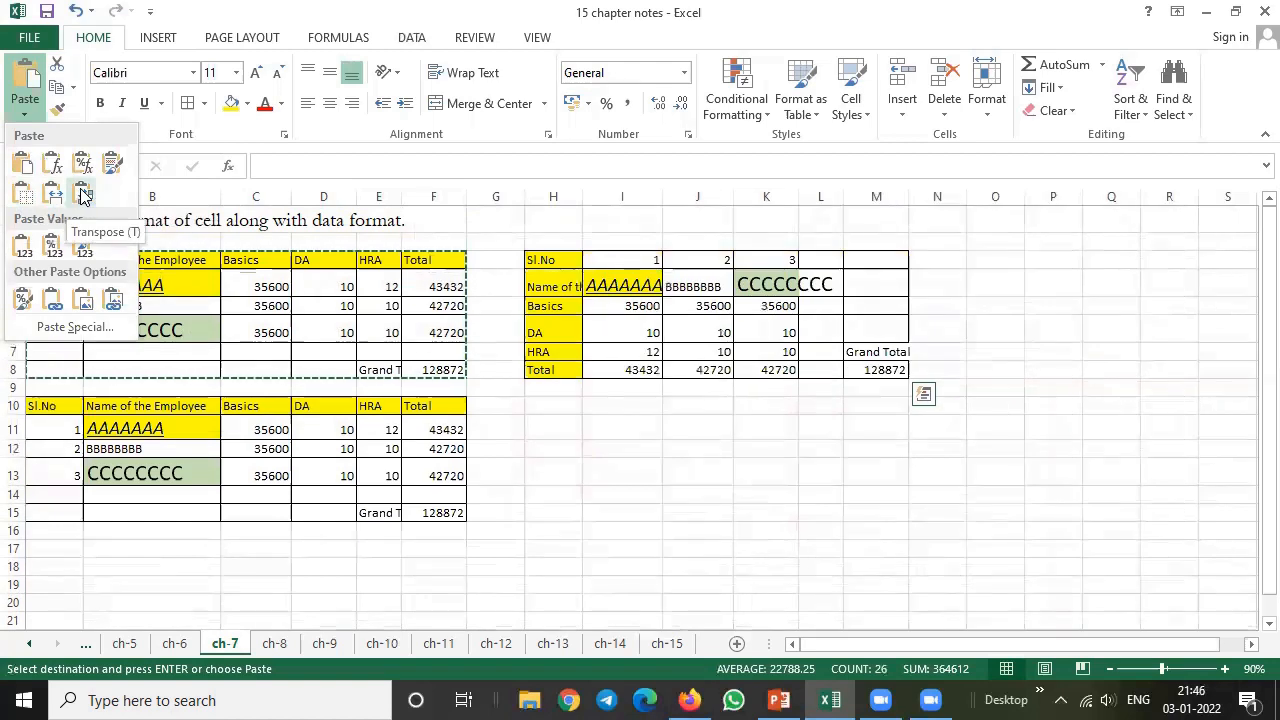
pyautogui.click(82, 195)
pyautogui.click(636, 428)
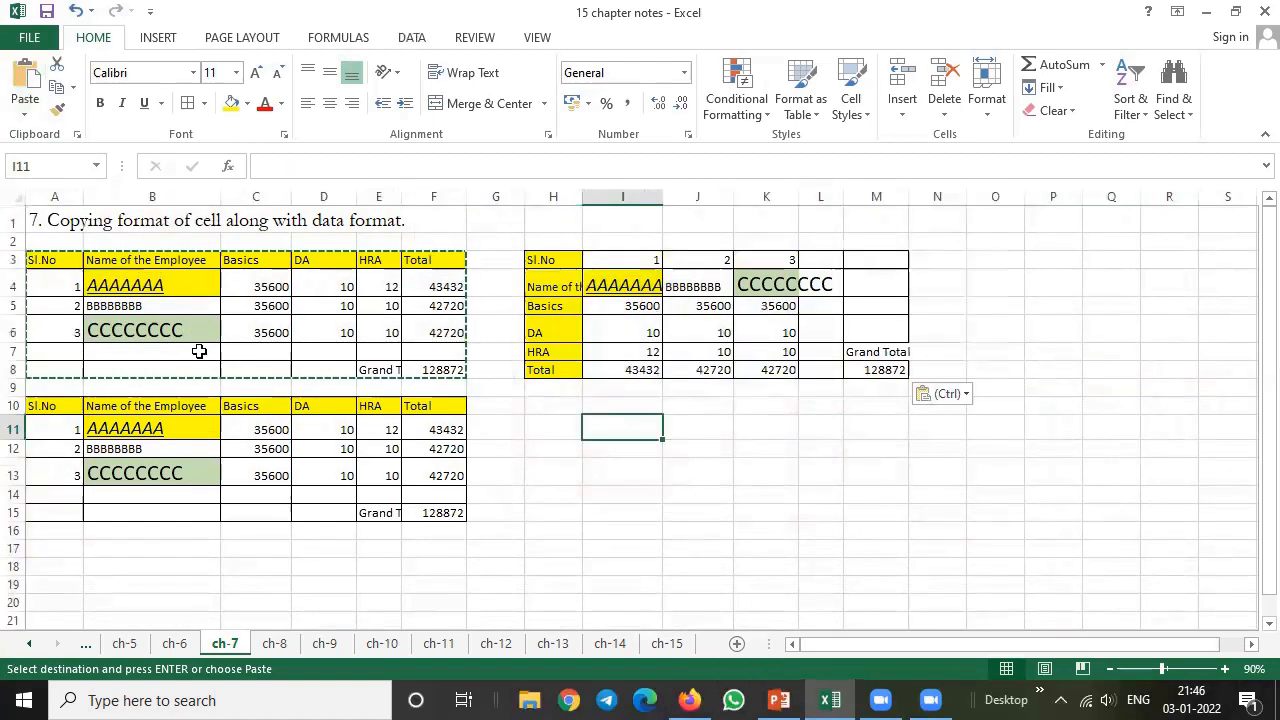
# Step: Compare the original headers C3:F3 with the transposed headers in column H, and inspect the grand total formula in M8
pyautogui.moveTo(240, 260); pyautogui.dragTo(440, 260)
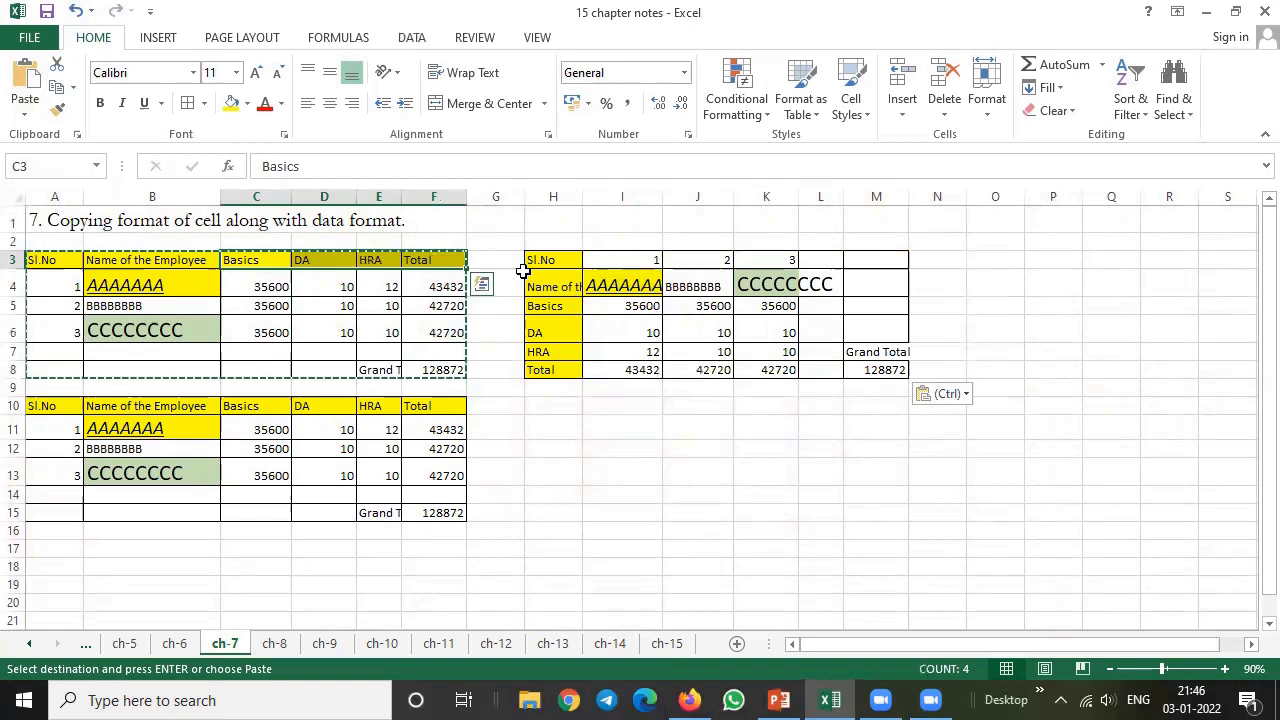
pyautogui.moveTo(540, 286); pyautogui.dragTo(545, 388)
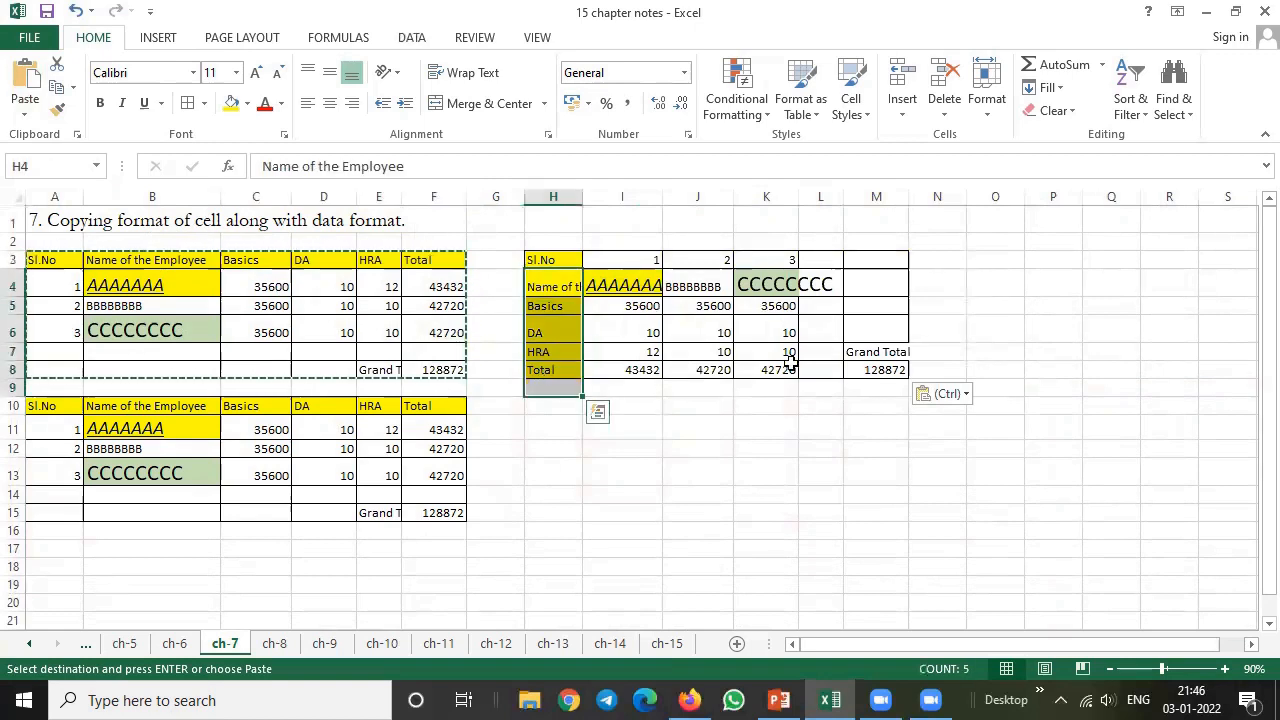
pyautogui.click(875, 368)
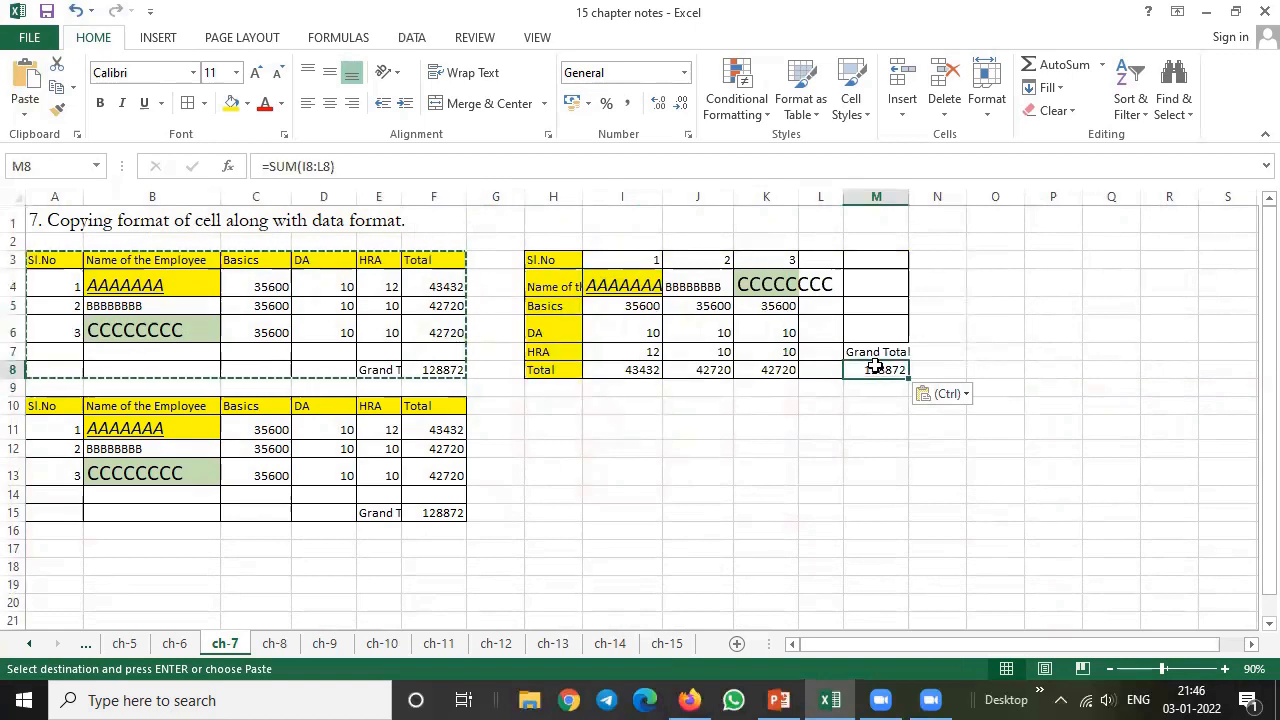
pyautogui.doubleClick(875, 368)
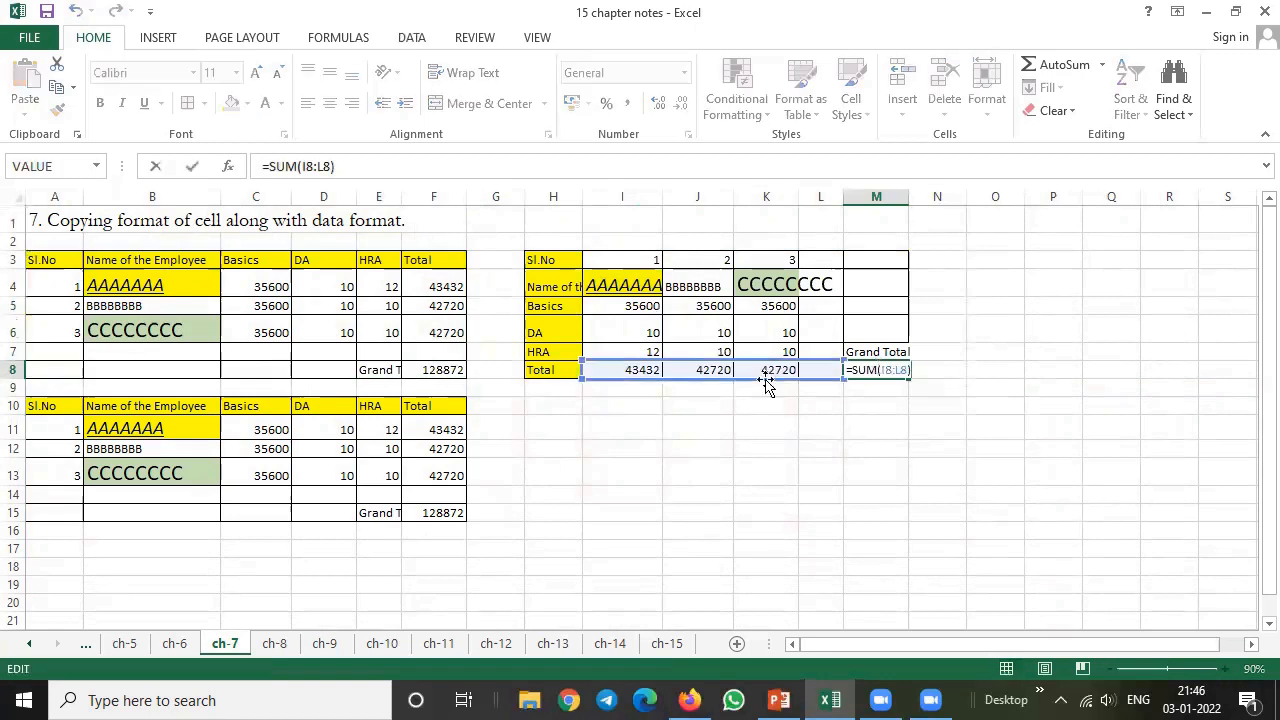
pyautogui.press('Return')
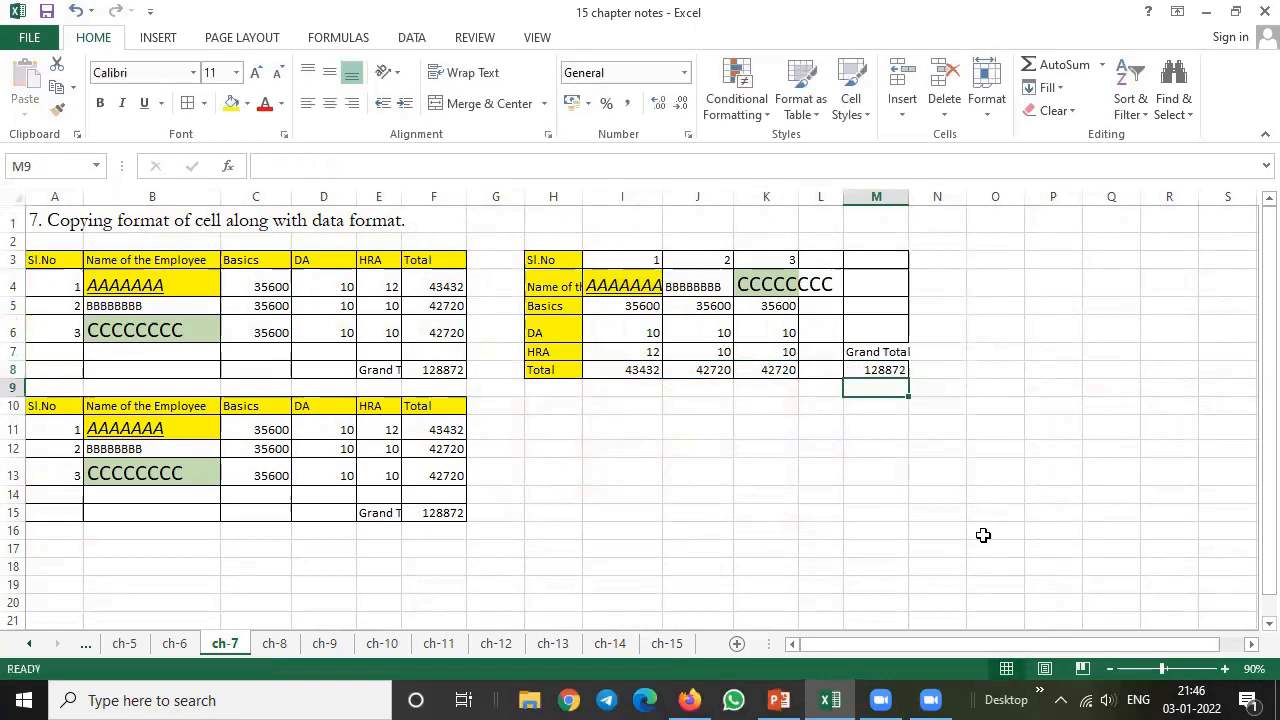
# Step: Copy the employee table A3:F8 and paste it at H10 as values with source formatting, checking the grand total cell M15 for a formula
pyautogui.click(553, 419)
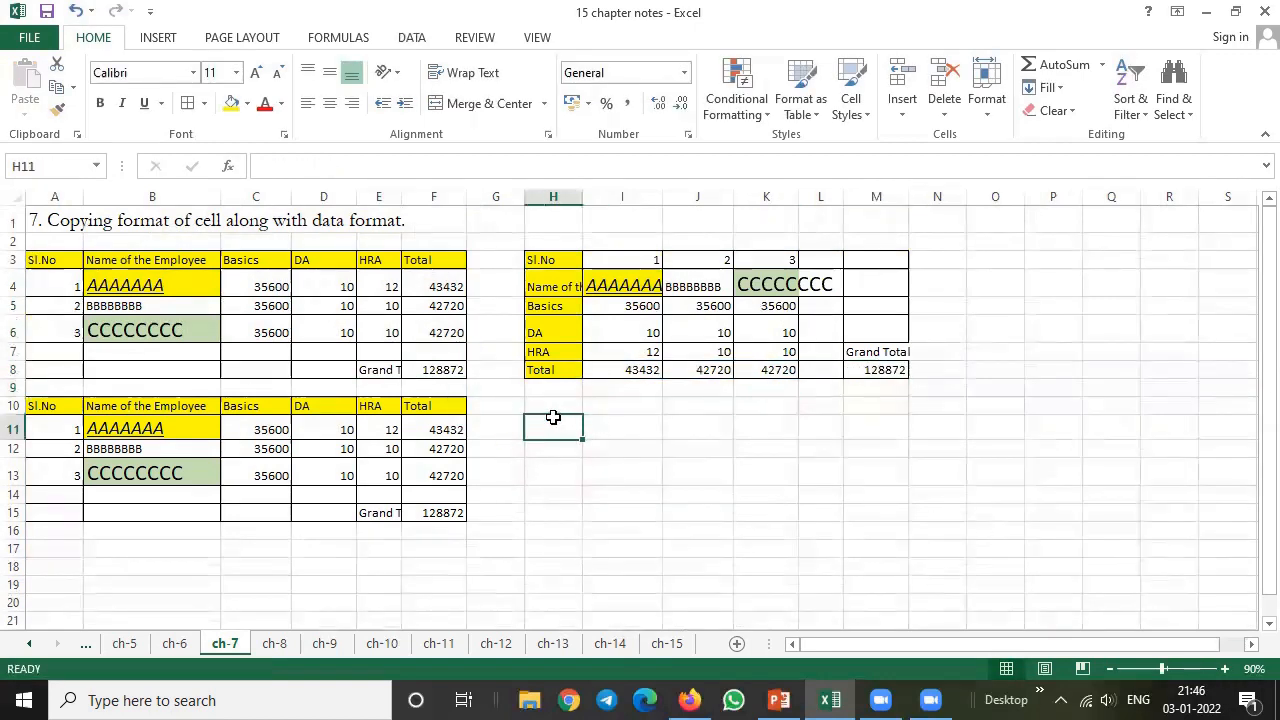
pyautogui.click(556, 408)
pyautogui.moveTo(30, 260); pyautogui.dragTo(443, 370)
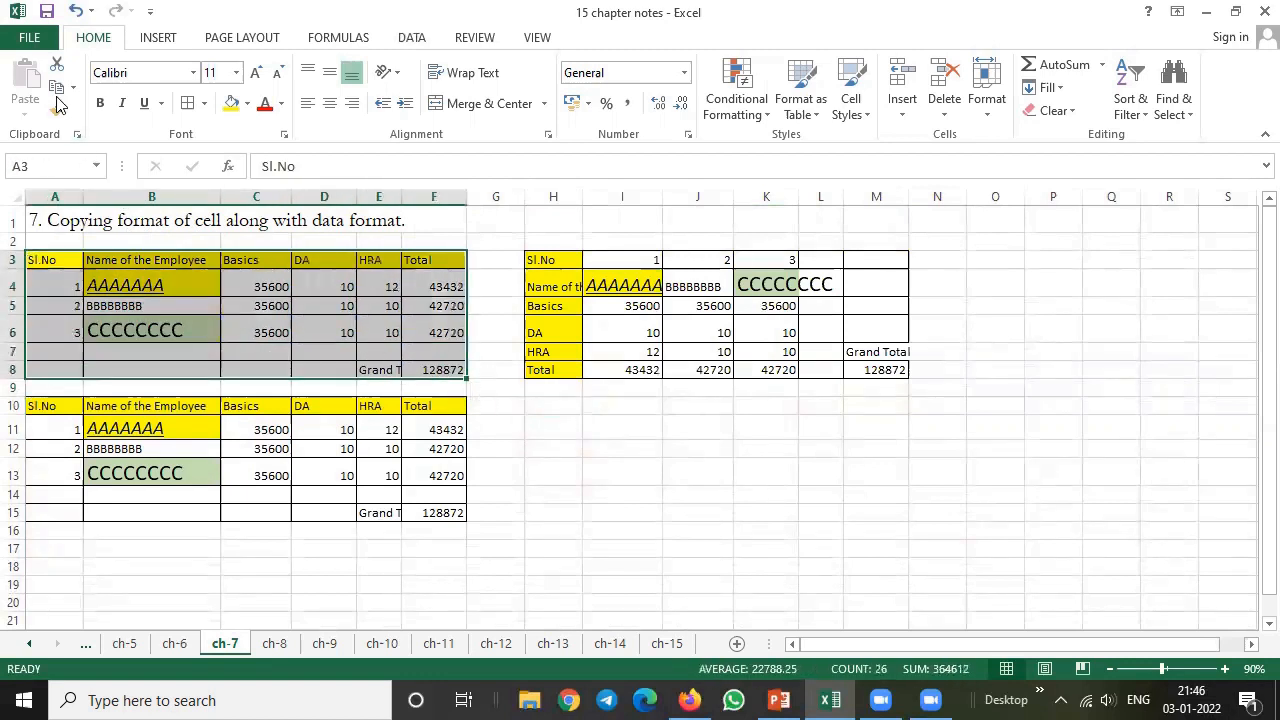
pyautogui.click(72, 88)
pyautogui.click(92, 114)
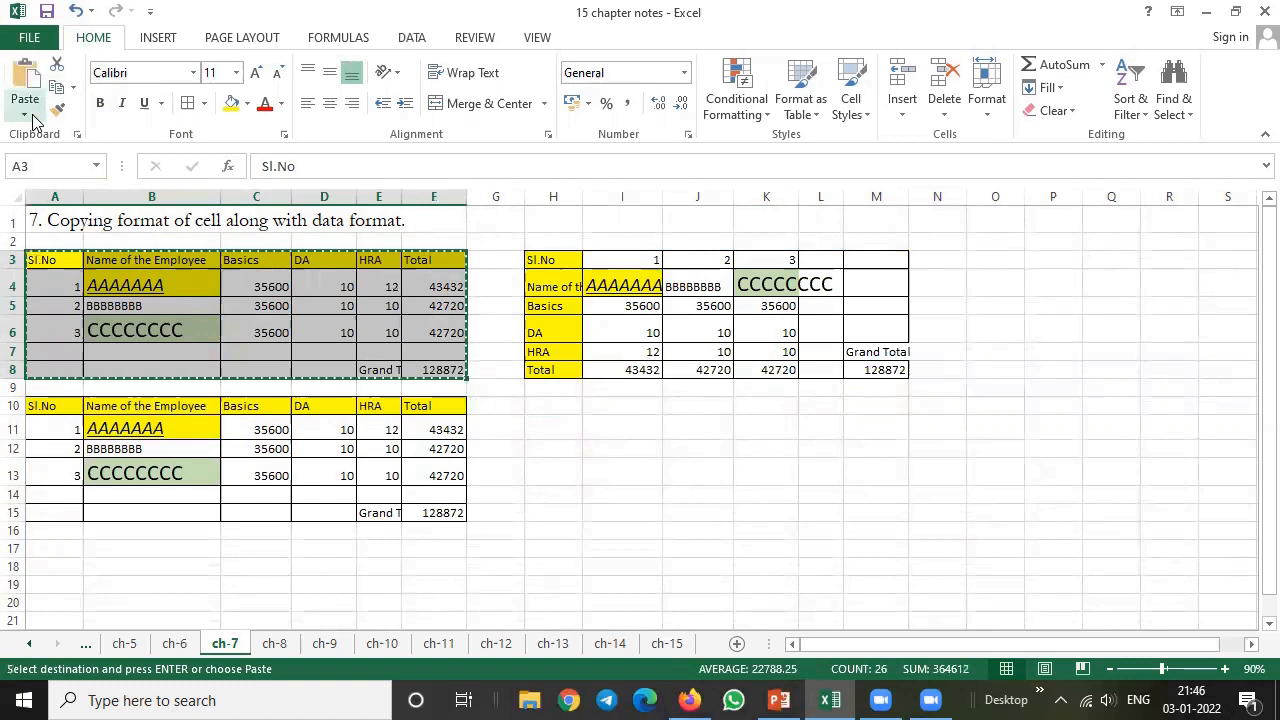
pyautogui.click(551, 403)
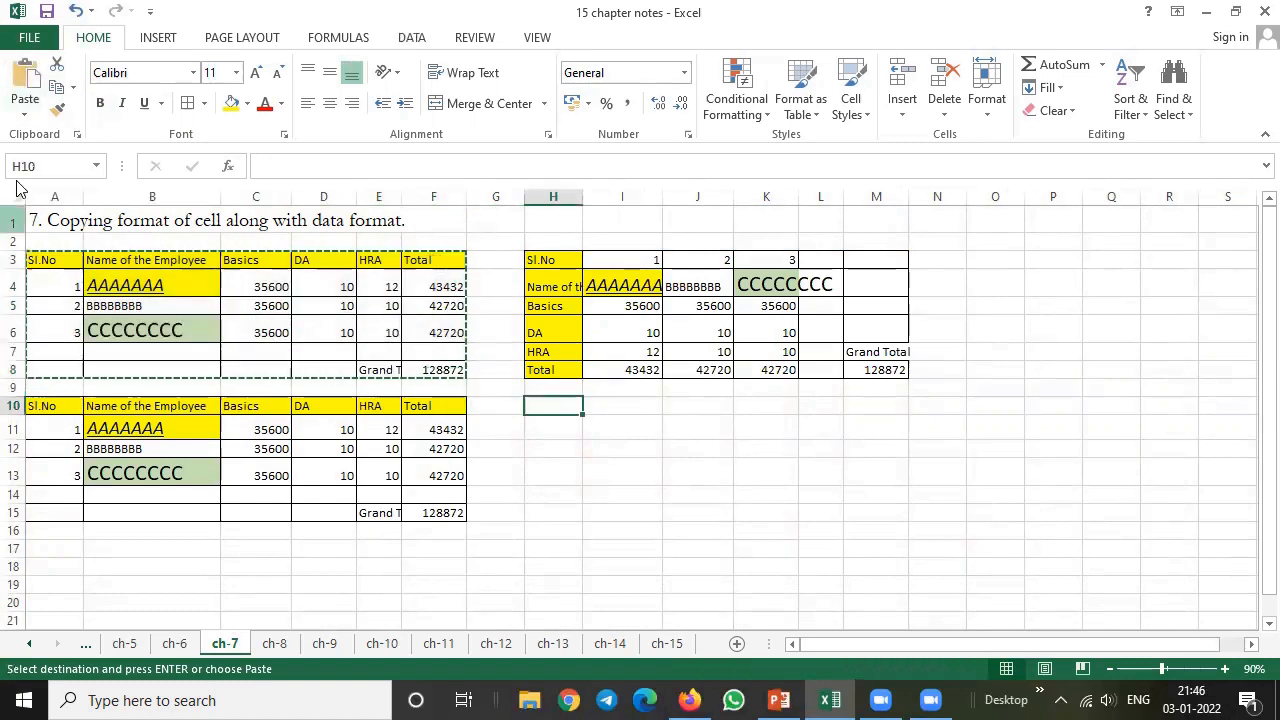
pyautogui.click(25, 112)
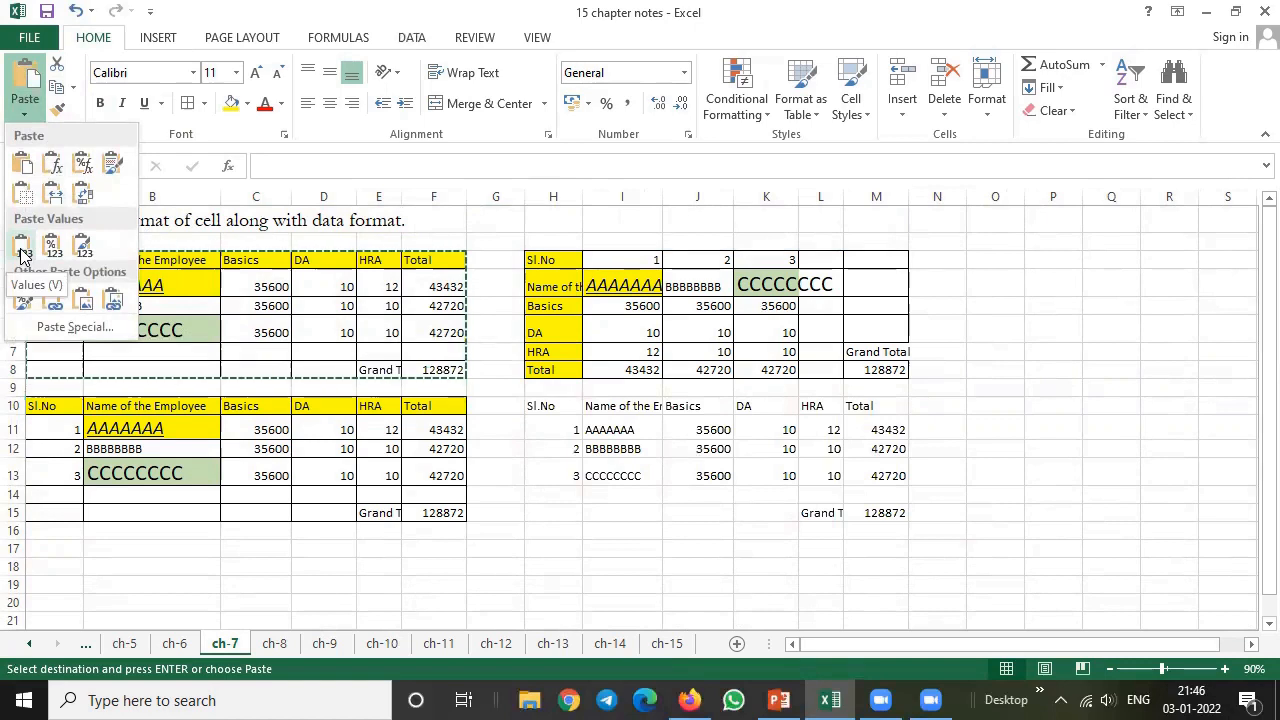
pyautogui.click(83, 247)
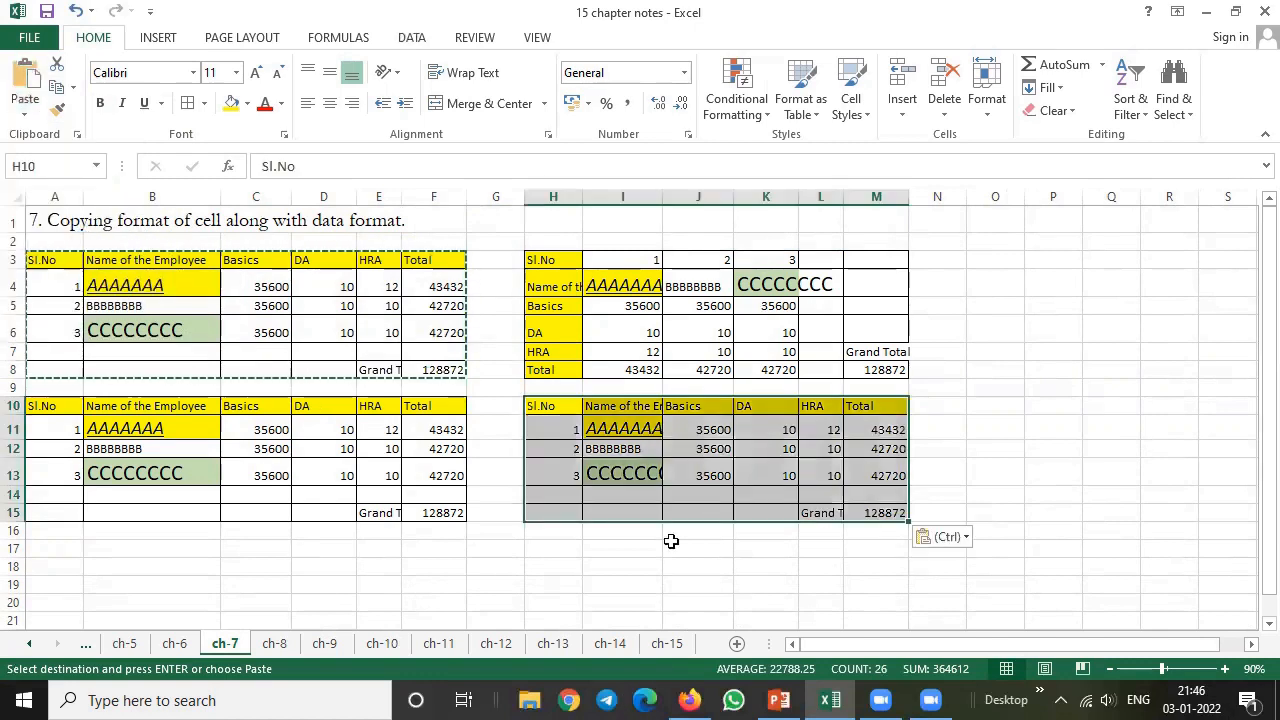
pyautogui.click(884, 512)
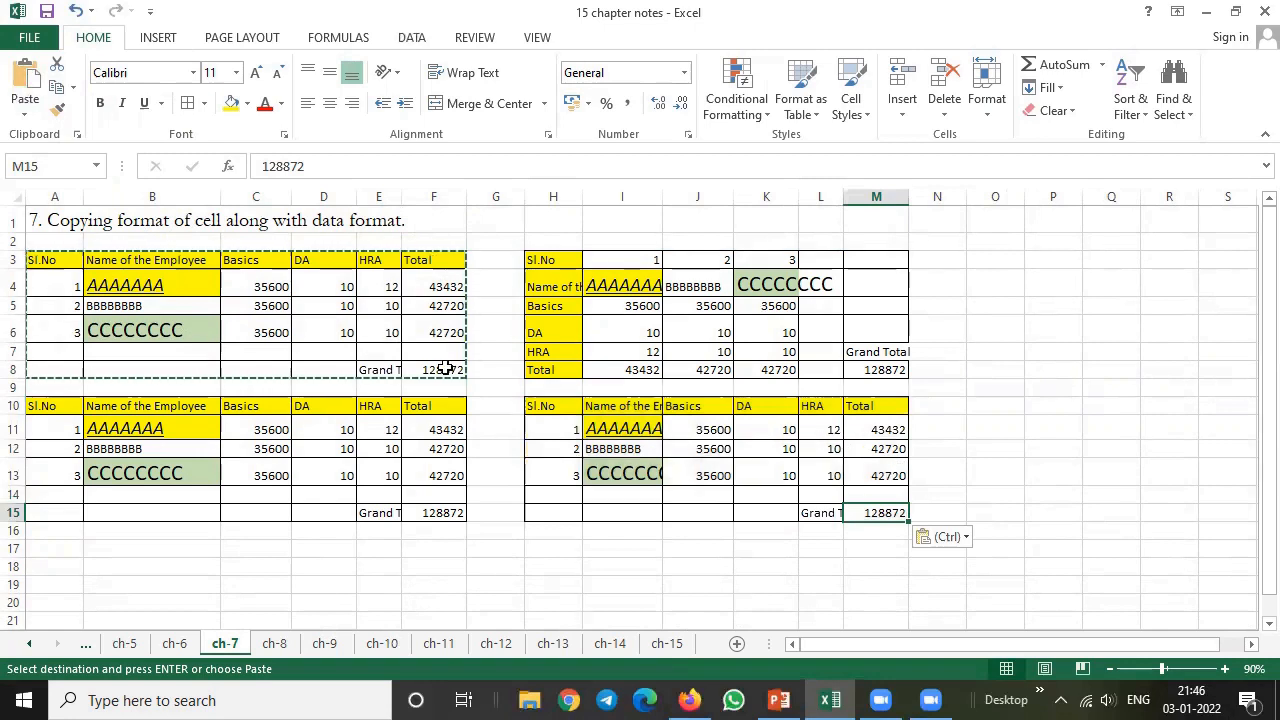
# Step: Paste only the formatting of the copied employee table at O3
pyautogui.click(25, 113)
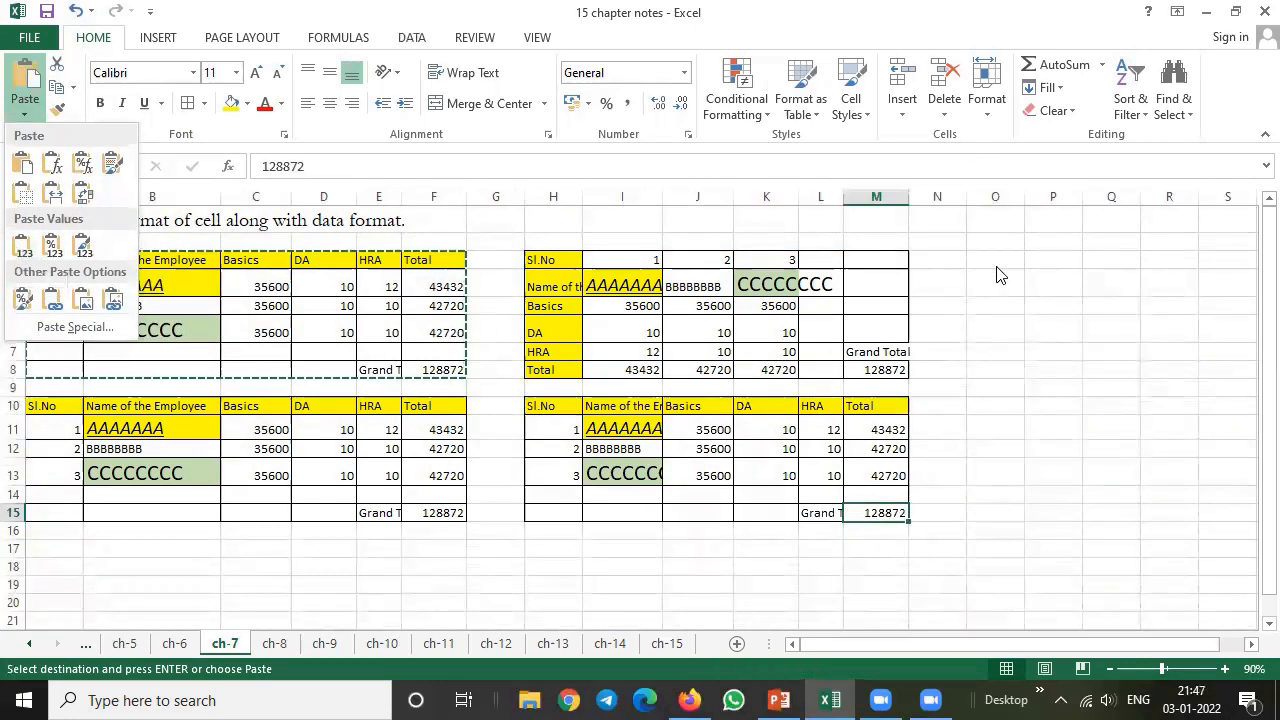
pyautogui.click(147, 297)
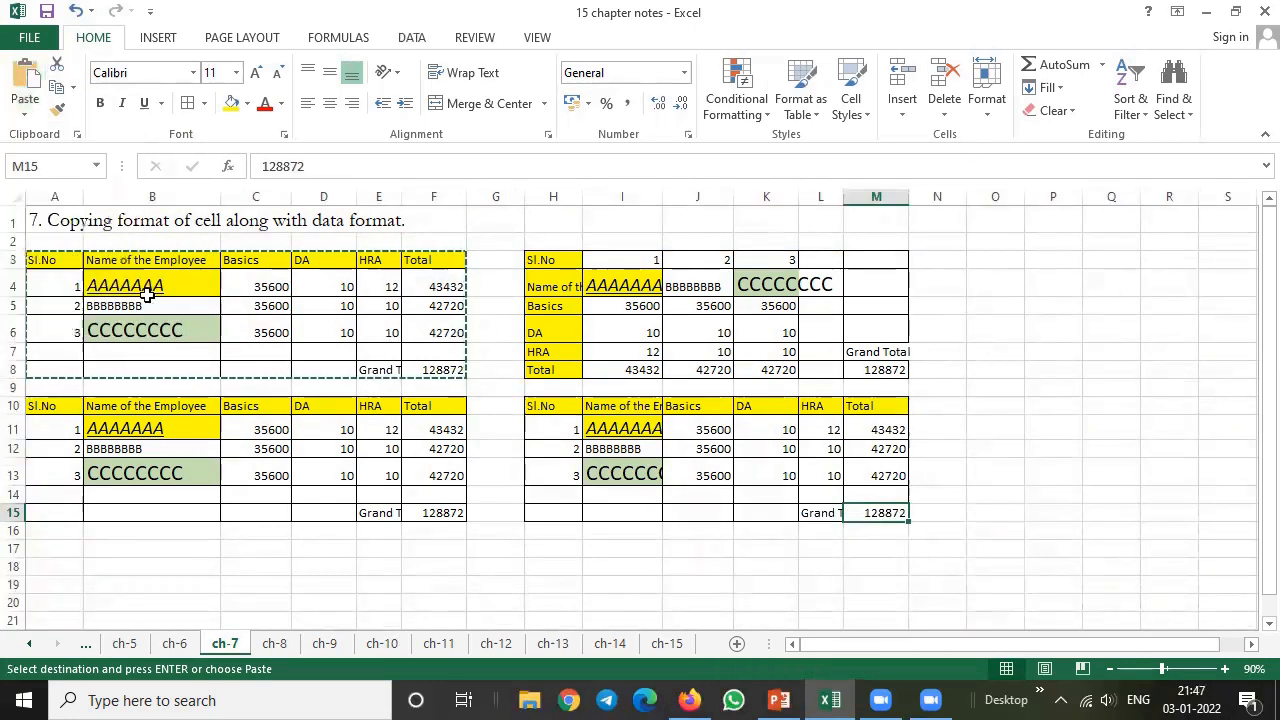
pyautogui.click(995, 257)
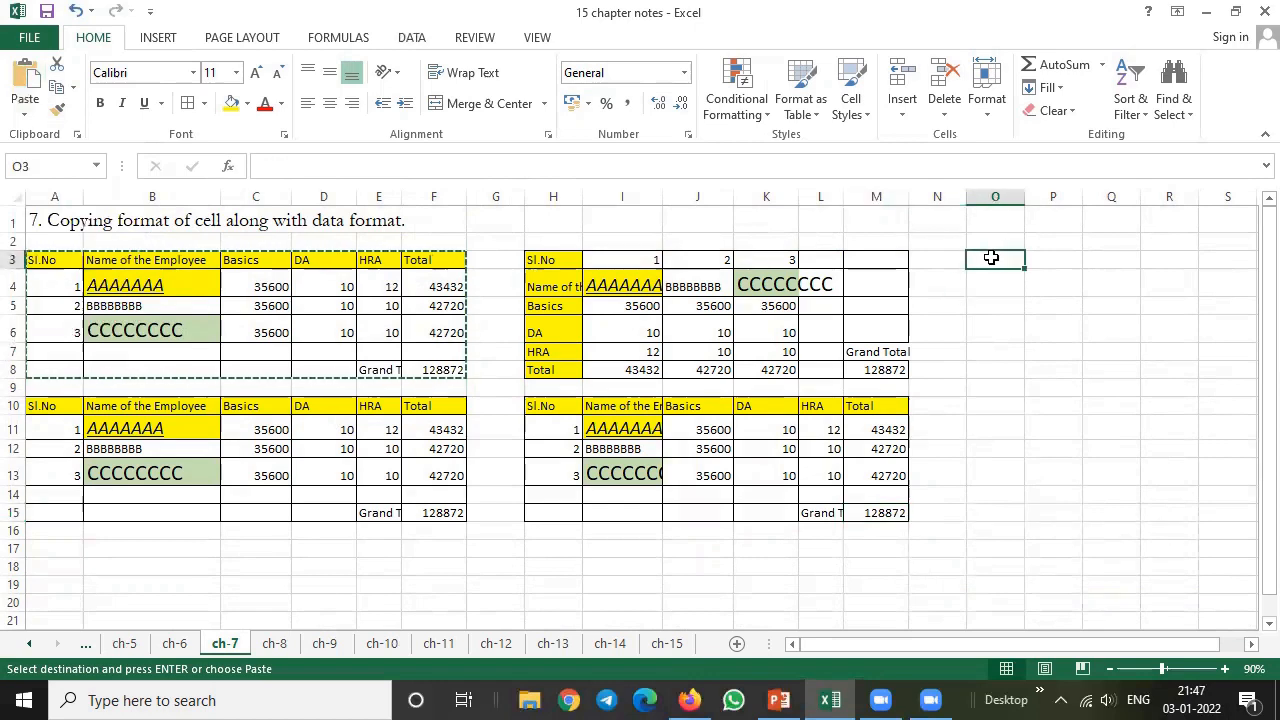
pyautogui.click(27, 118)
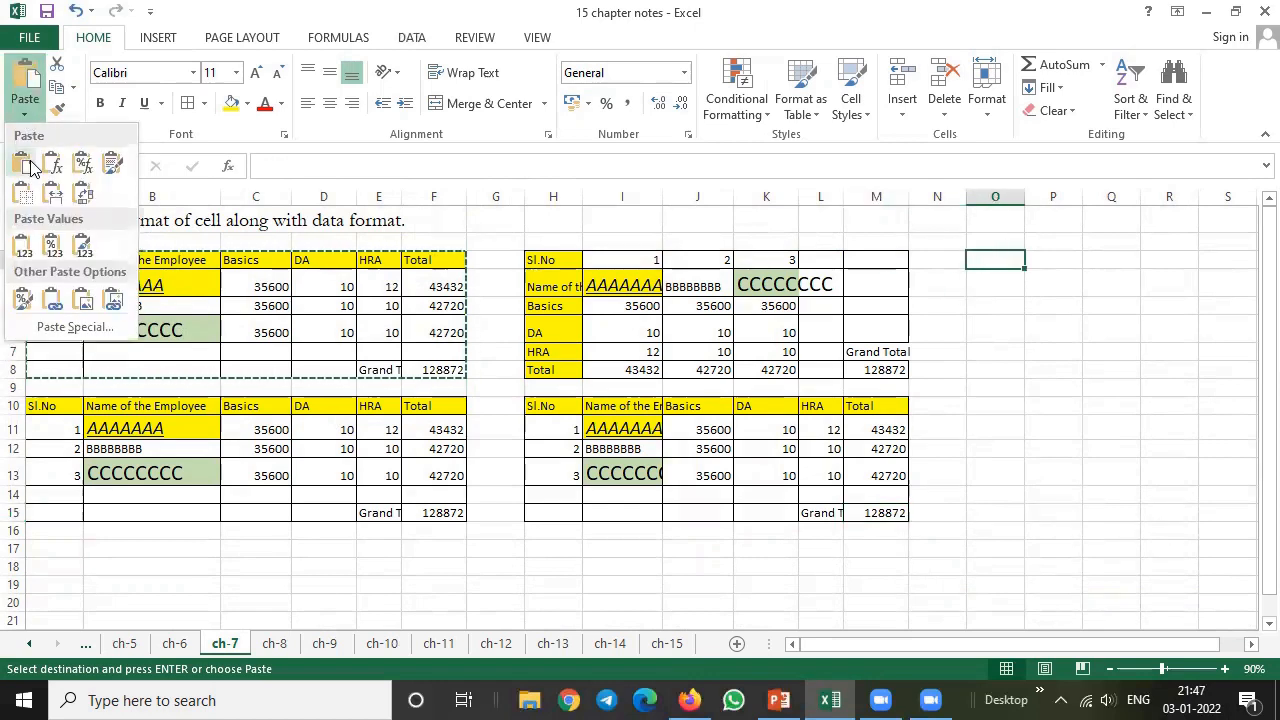
pyautogui.click(18, 302)
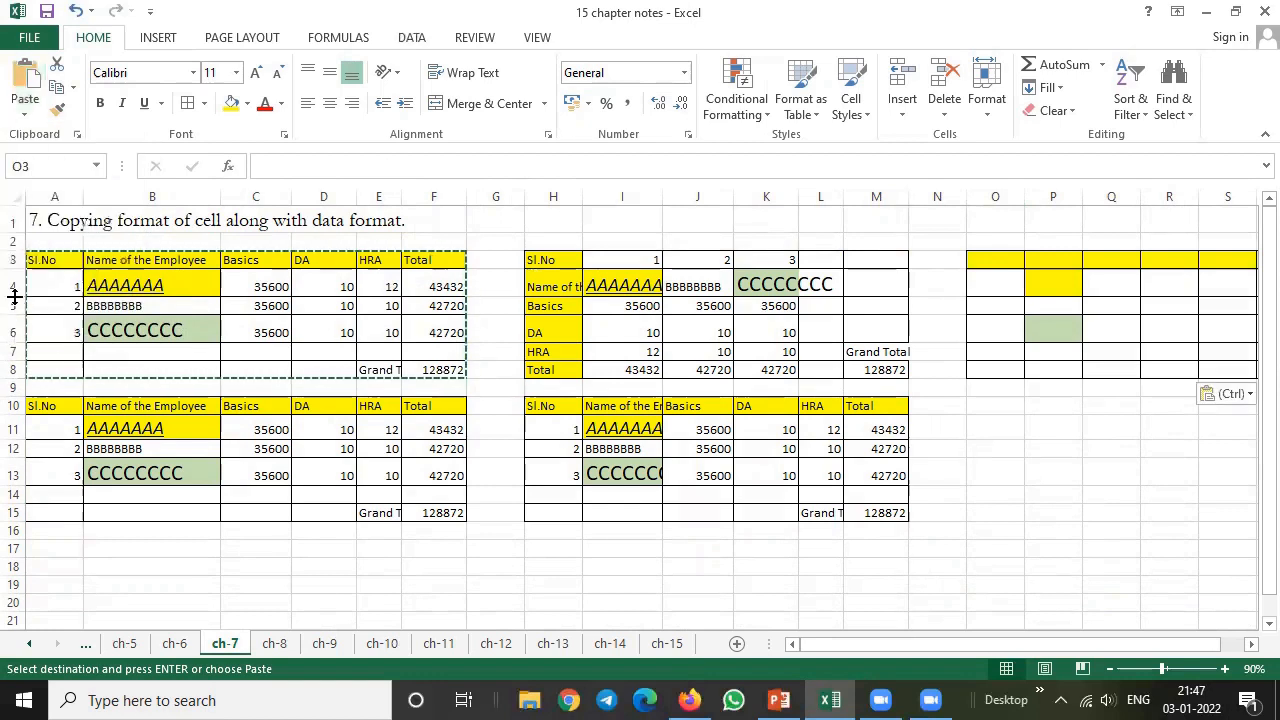
pyautogui.click(985, 400)
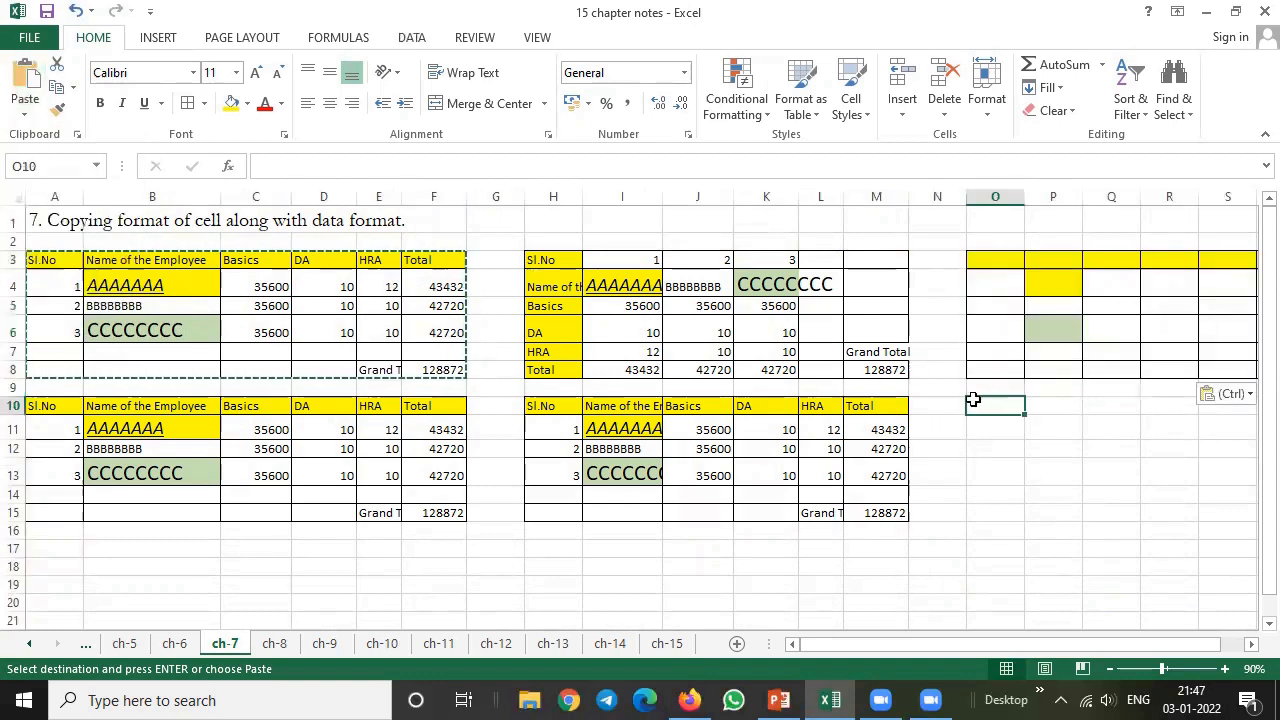
pyautogui.click(25, 108)
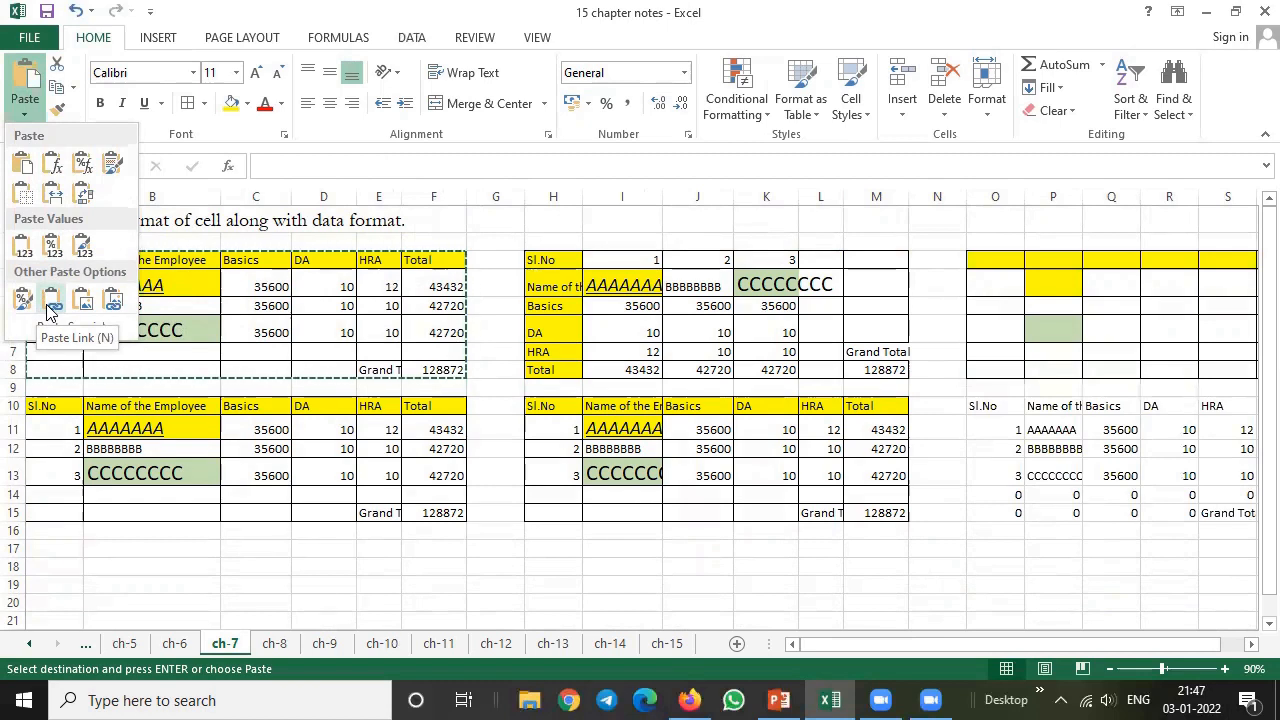
pyautogui.click(55, 546)
pyautogui.click(55, 546)
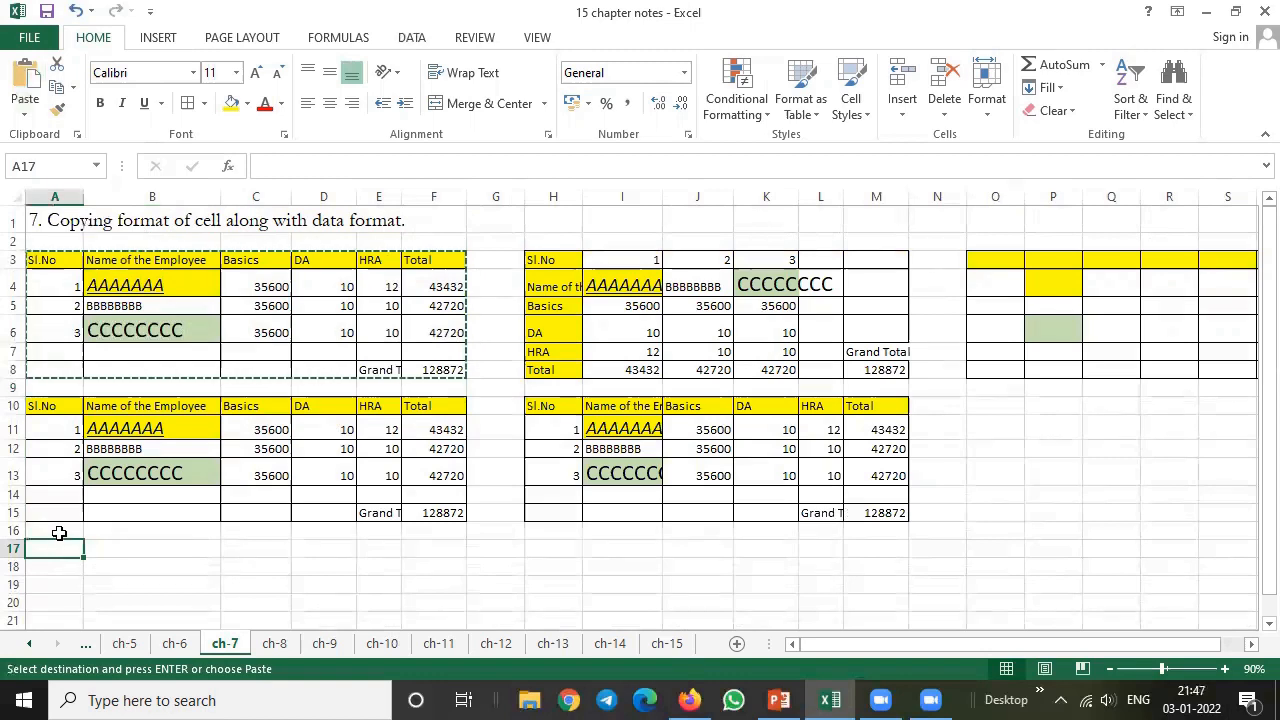
# Step: Paste the copied employee table at A16 with the Paste Link option and clear the copy selection
pyautogui.click(59, 533)
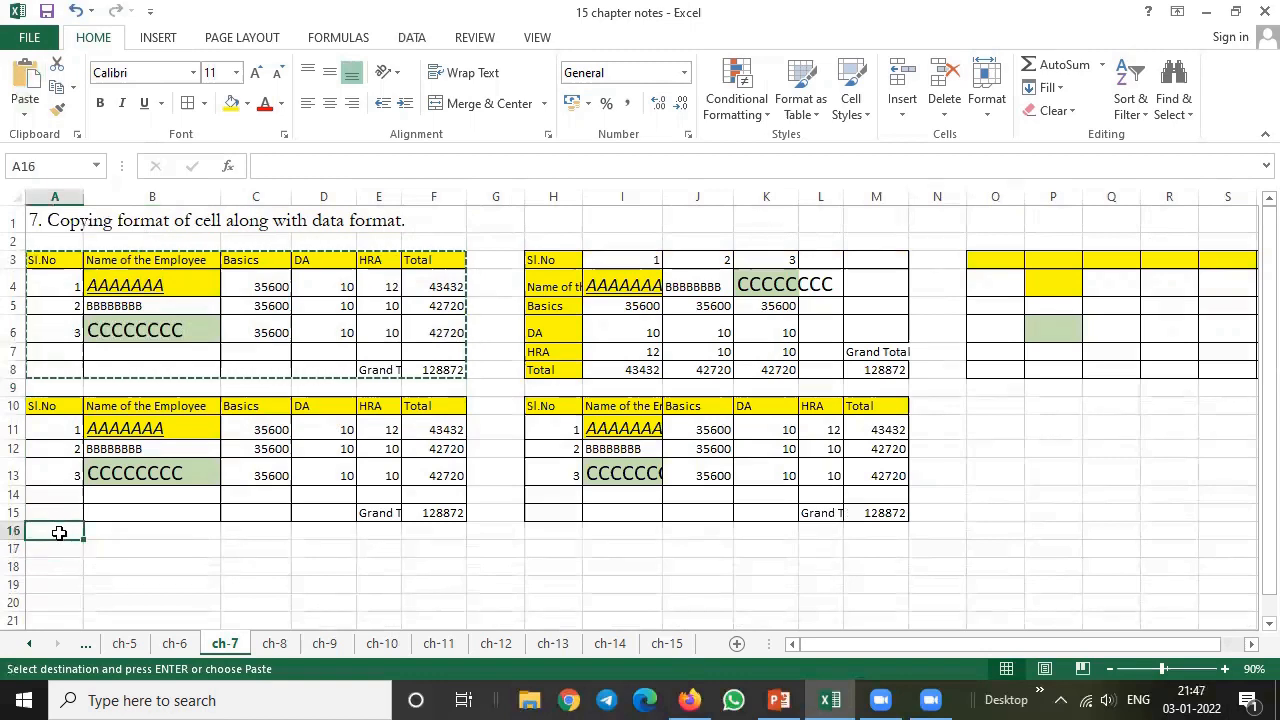
pyautogui.click(24, 118)
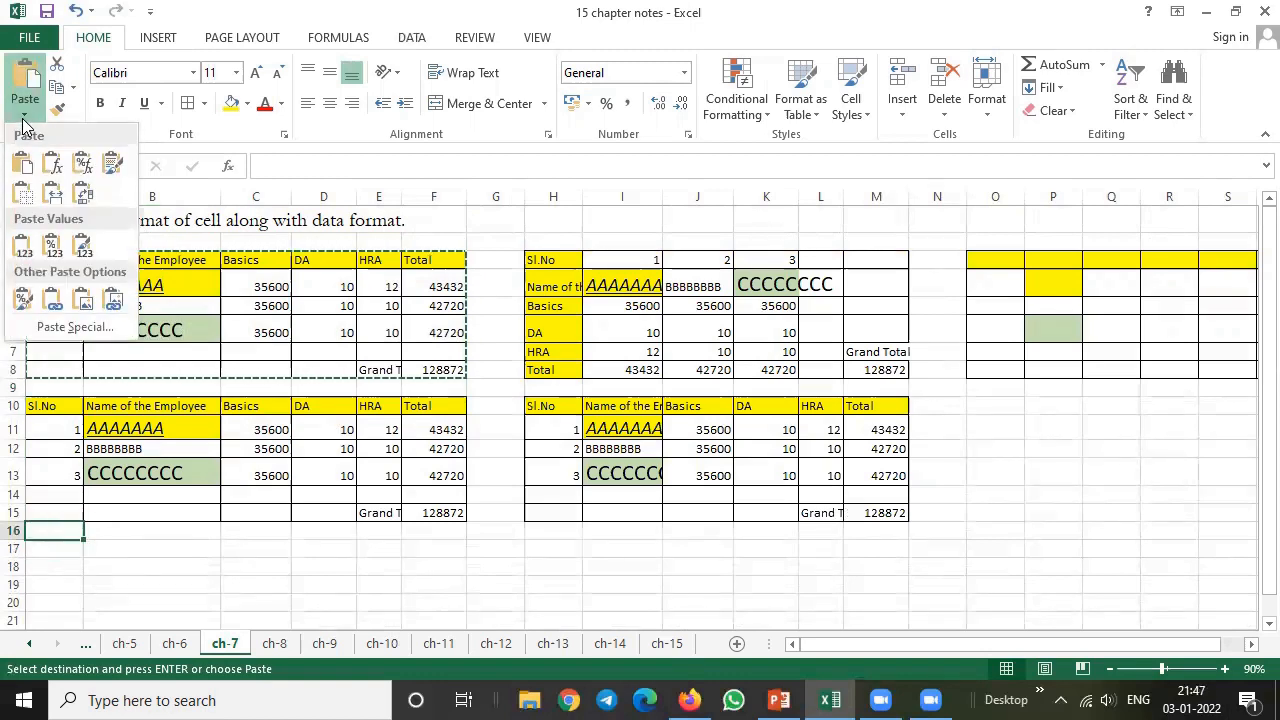
pyautogui.click(53, 300)
pyautogui.click(612, 551)
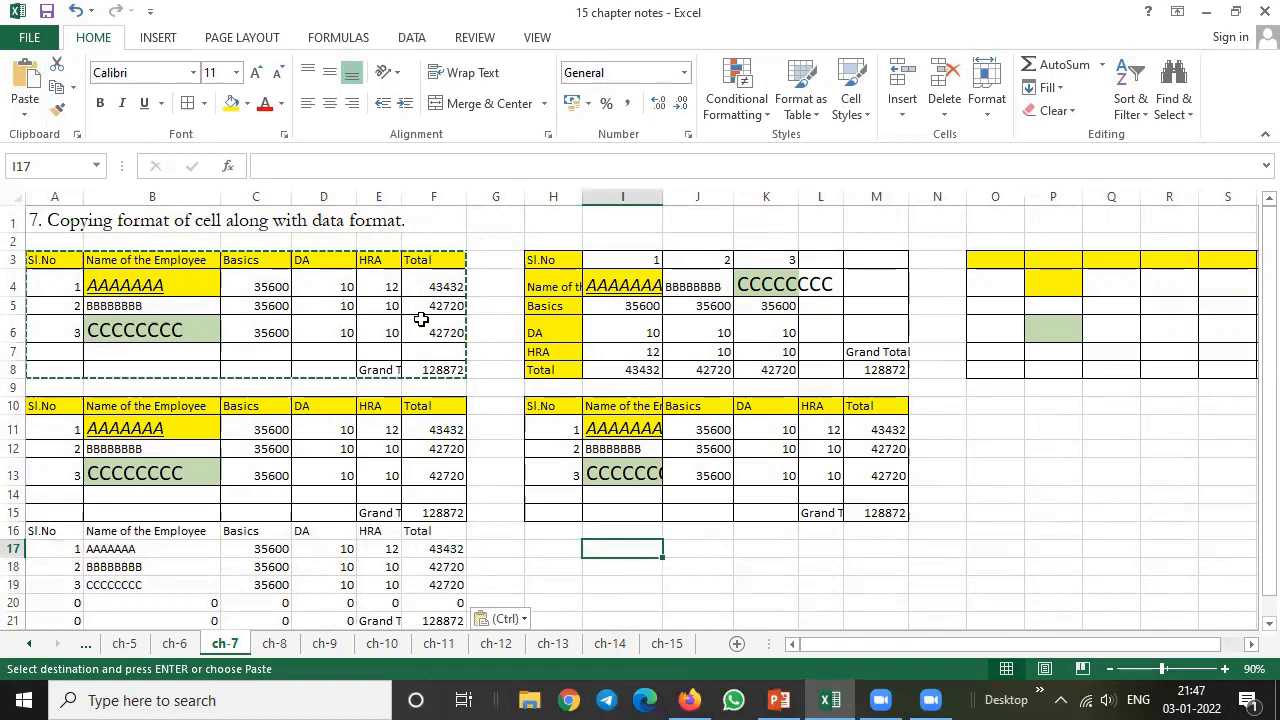
pyautogui.press('Escape')
# Step: Fill the first employee's total in F4 with yellow and set that employee's HRA in E4 to 15
pyautogui.click(383, 286)
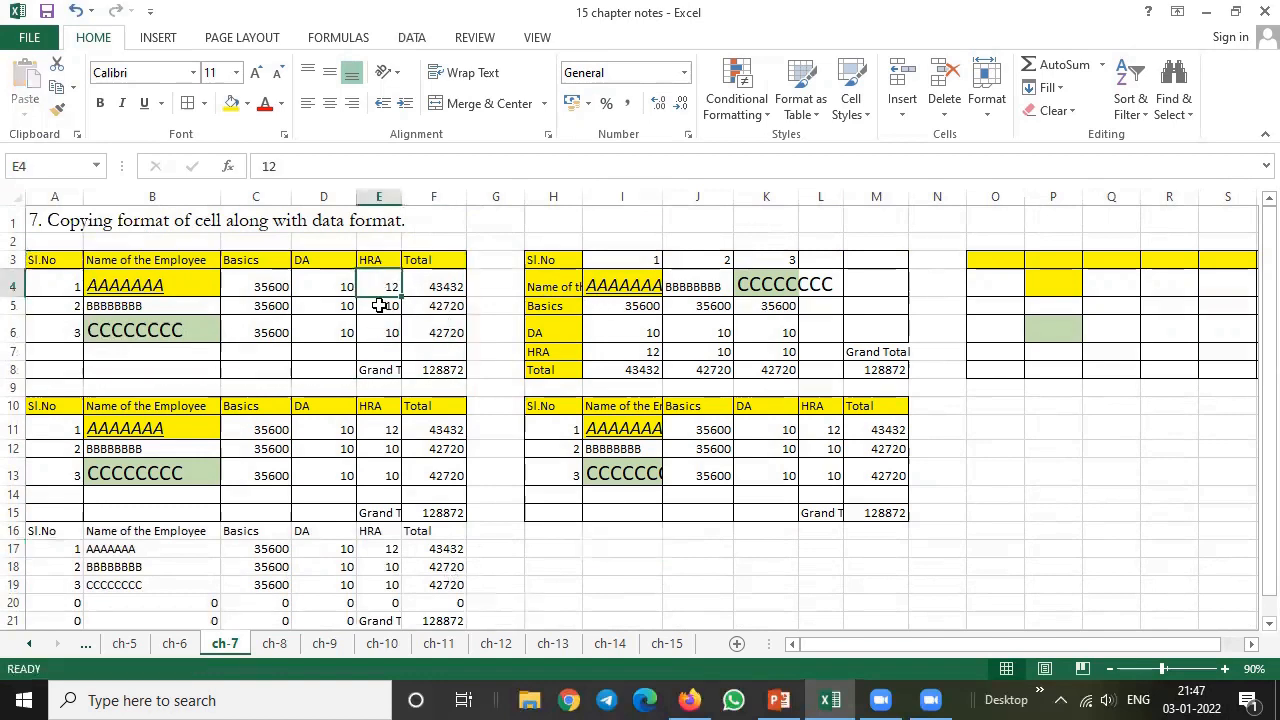
pyautogui.click(441, 287)
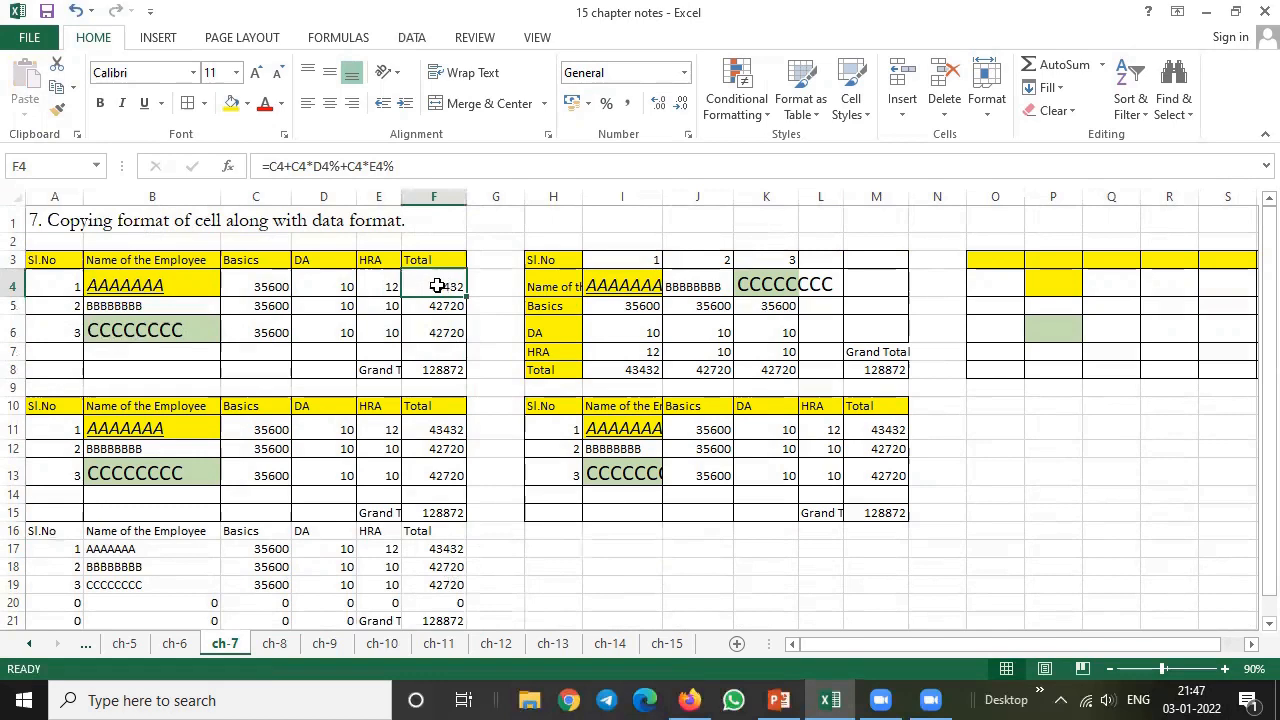
pyautogui.click(231, 103)
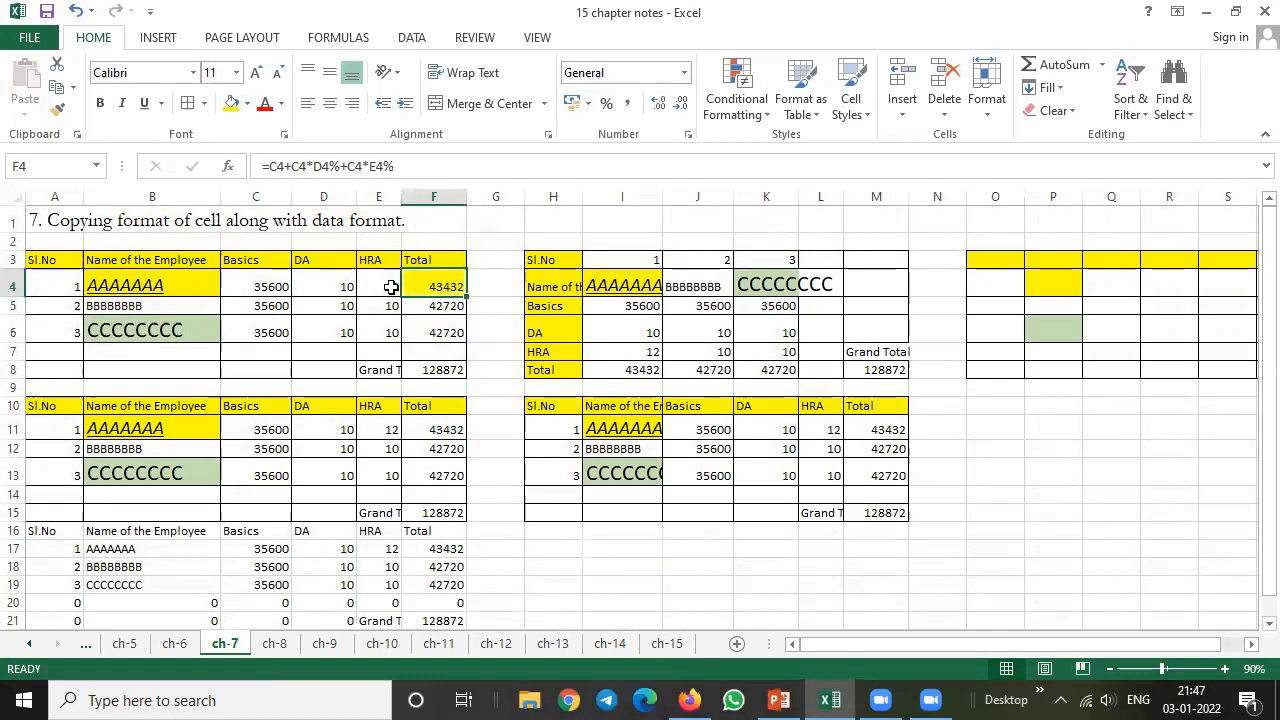
pyautogui.click(391, 287)
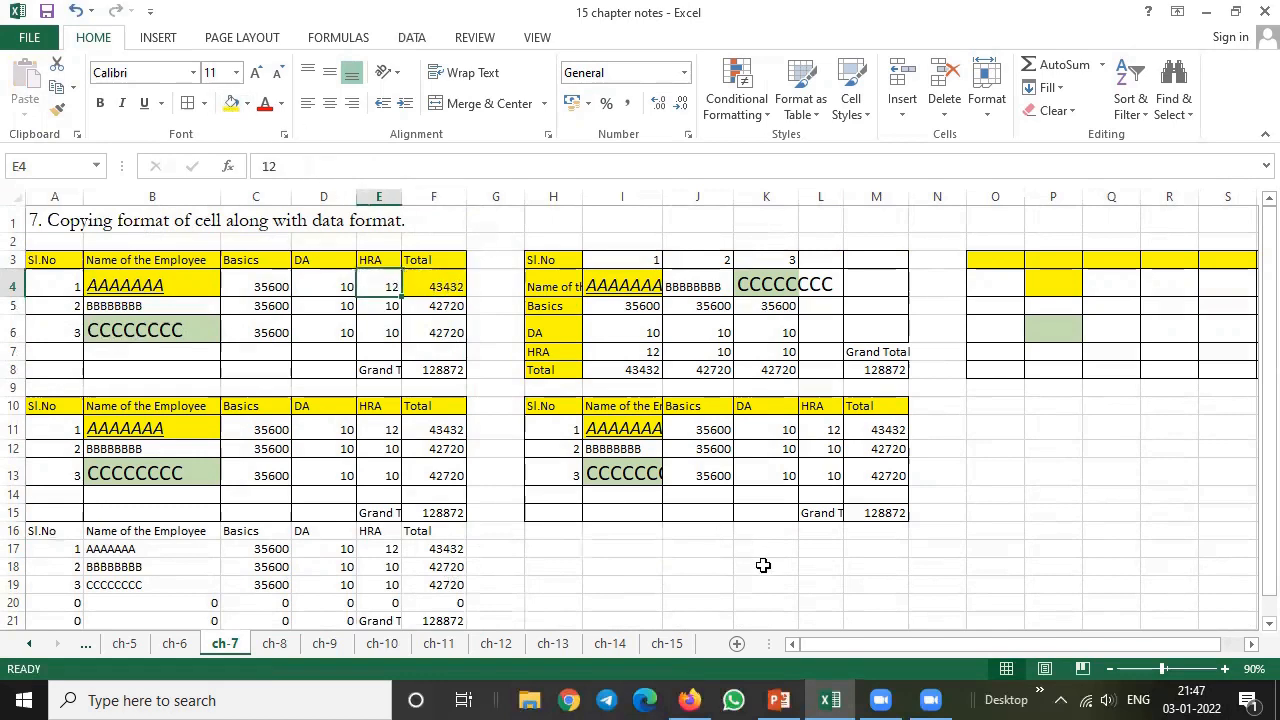
pyautogui.write('15')
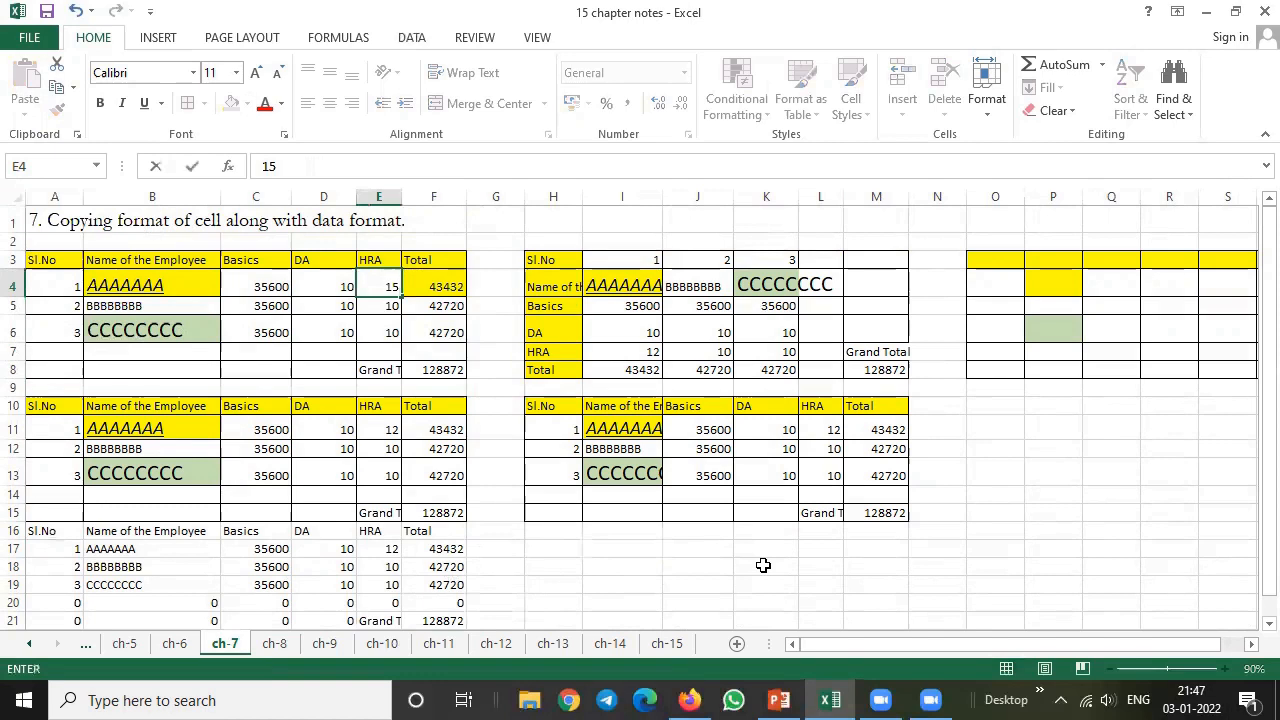
pyautogui.press('Return')
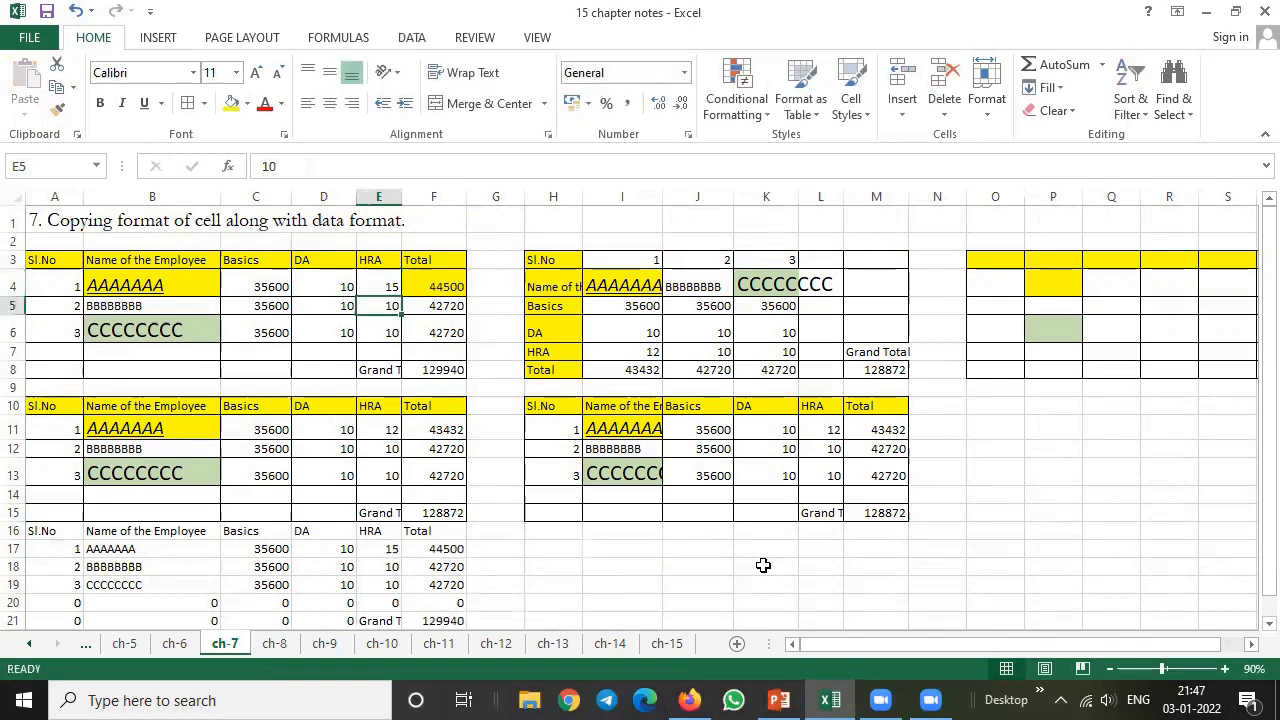
# Step: Fill the grand total cells F8 of the original table and F21 of the linked copy with yellow
pyautogui.click(443, 513)
pyautogui.click(443, 367)
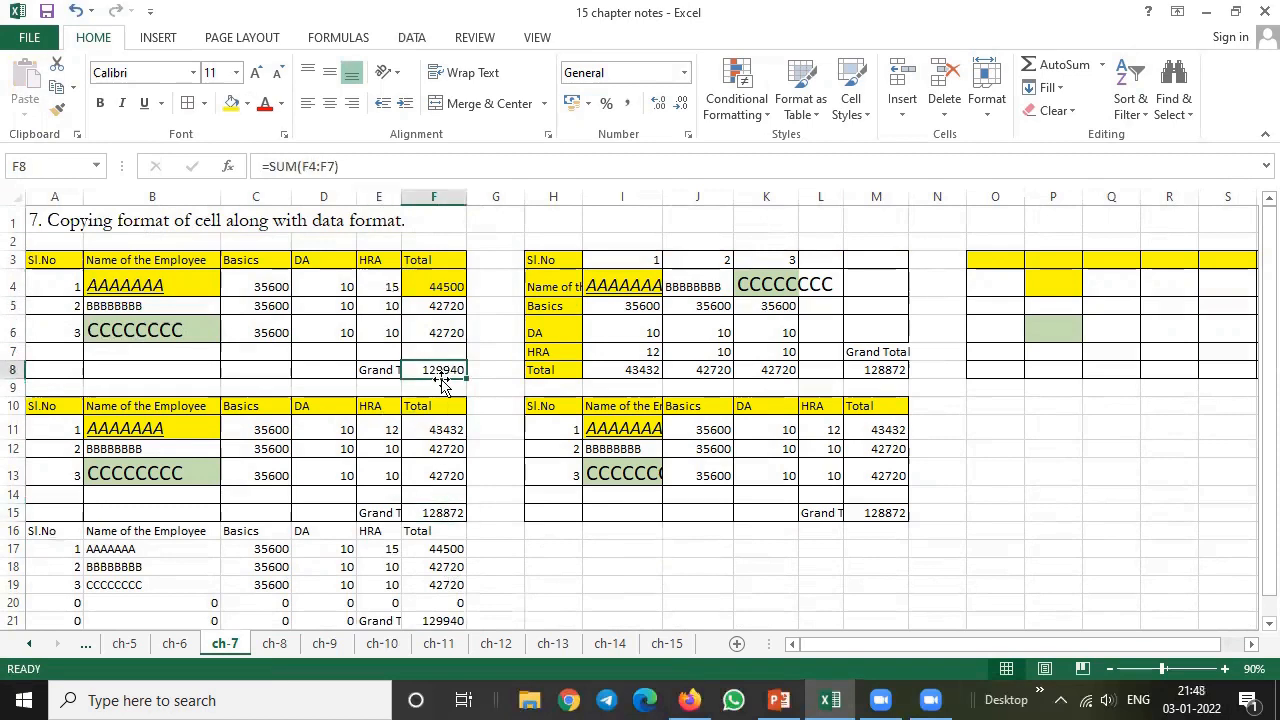
pyautogui.click(231, 103)
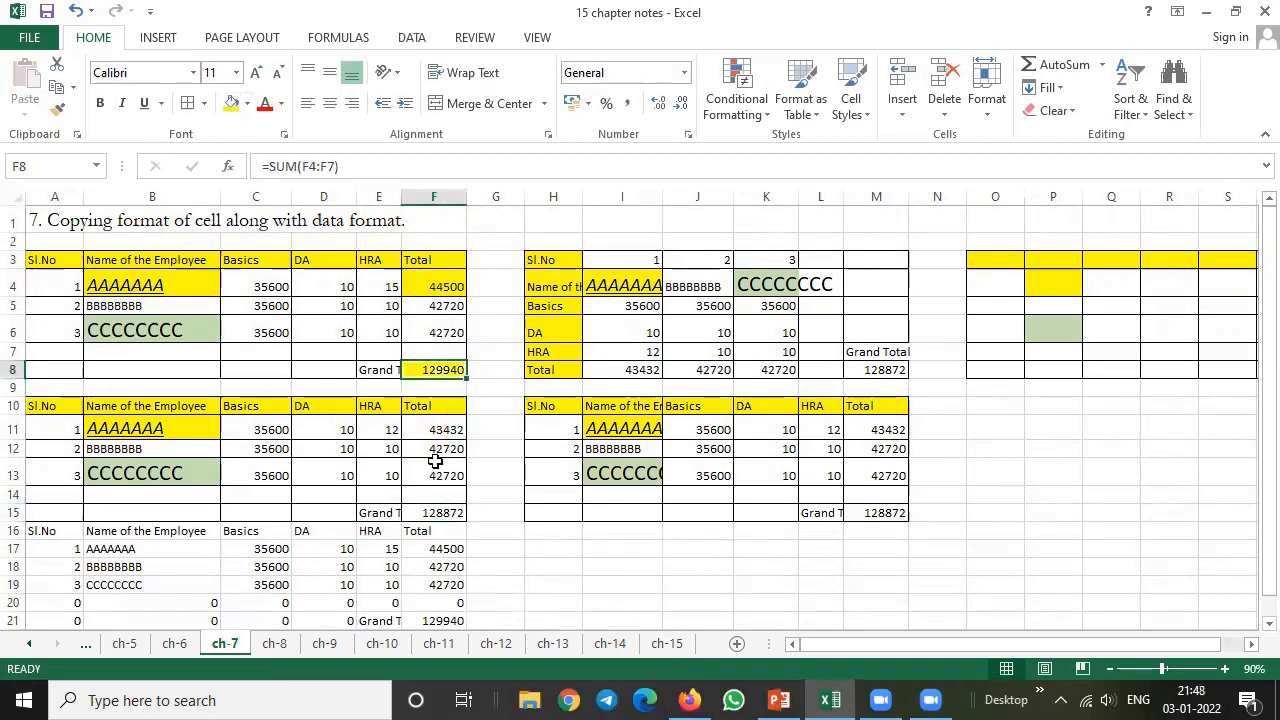
pyautogui.click(446, 621)
pyautogui.click(229, 103)
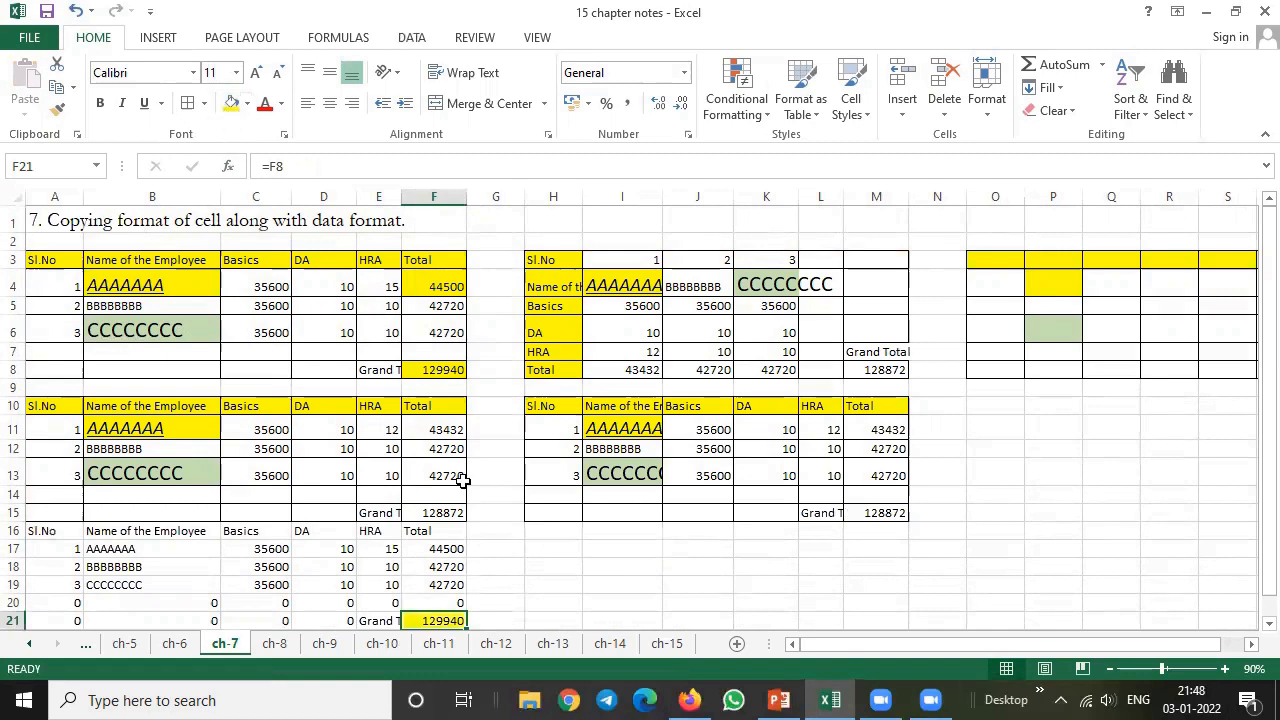
# Step: Compare the grand totals in F15, M15 and M8, and the original table A3:F8 with the linked copy A16:F21
pyautogui.click(441, 513)
pyautogui.click(890, 510)
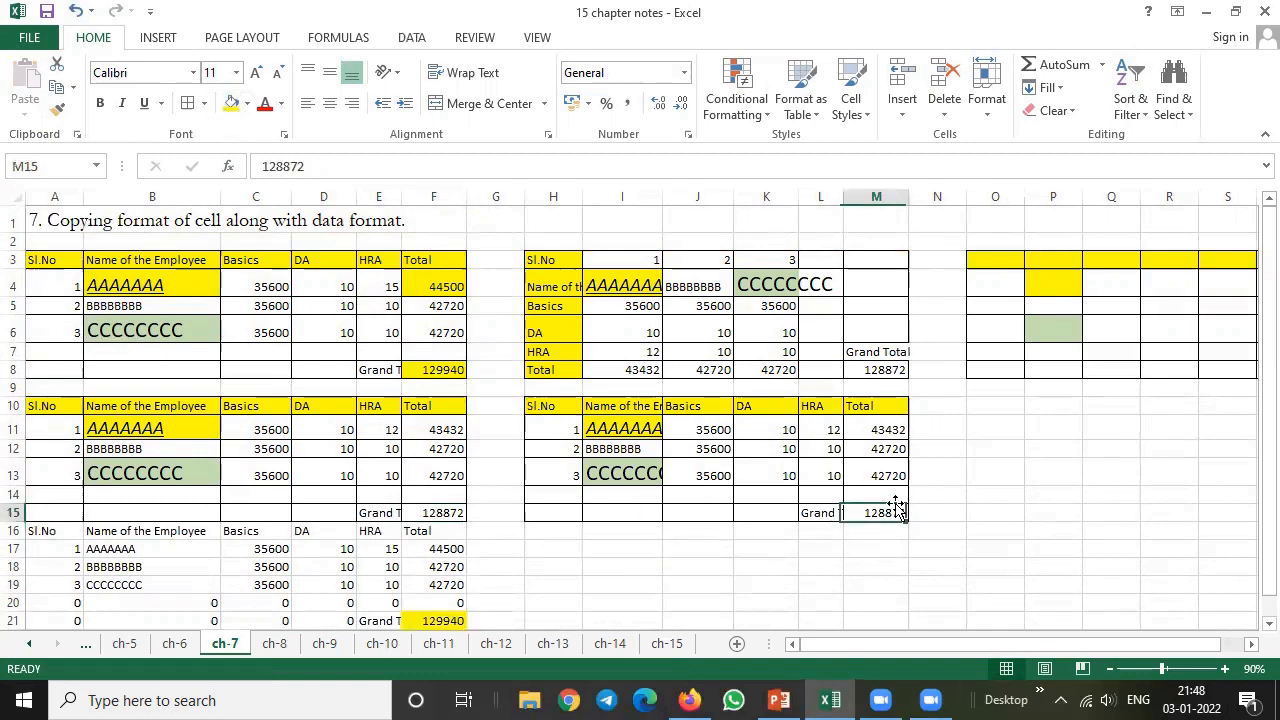
pyautogui.click(884, 370)
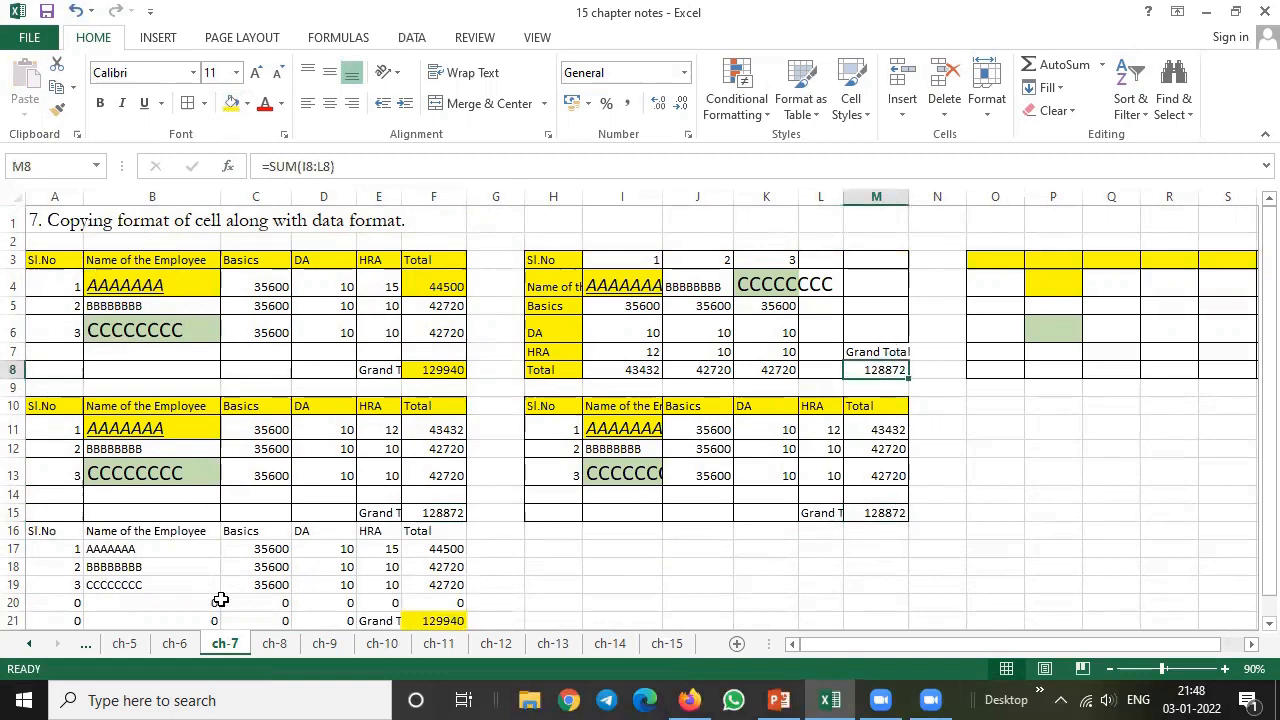
pyautogui.moveTo(62, 260); pyautogui.dragTo(440, 370)
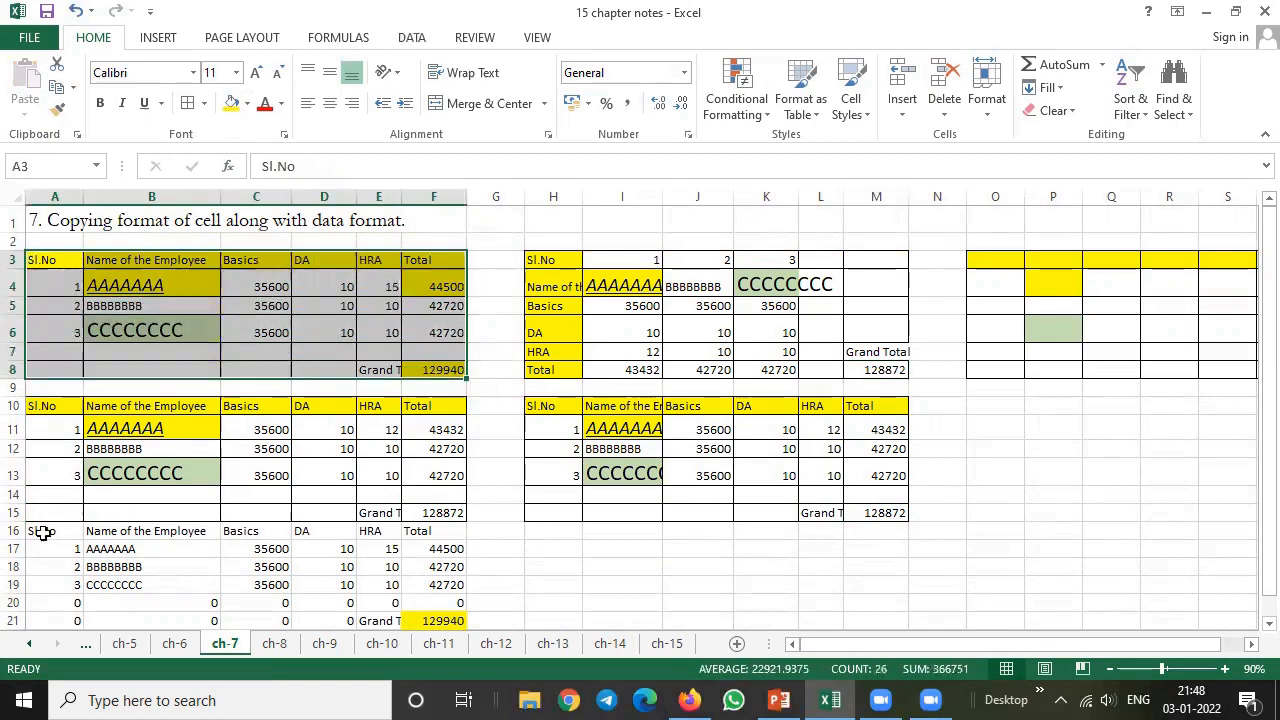
pyautogui.moveTo(48, 532); pyautogui.dragTo(452, 622)
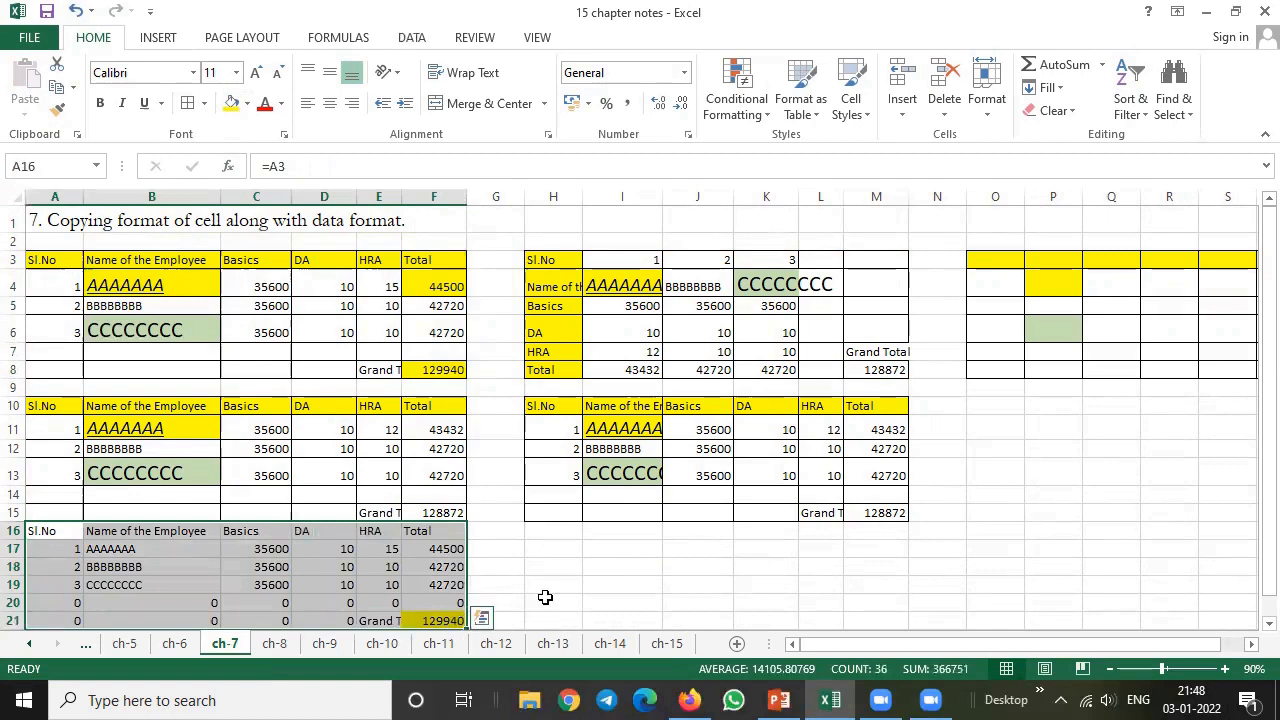
pyautogui.click(592, 566)
# Step: Copy the employee table A3:F8, paste it as a static picture at H16, and move the picture over columns L to S near rows 4 to 9
pyautogui.moveTo(28, 260); pyautogui.dragTo(440, 368)
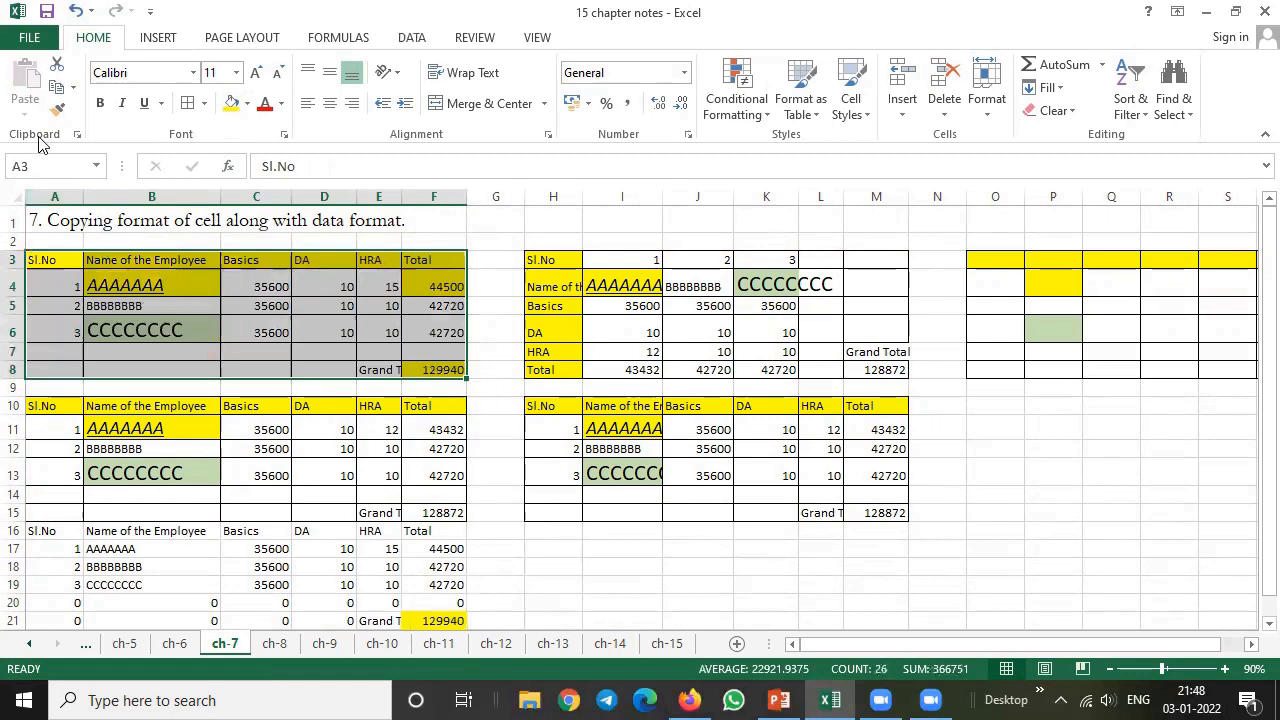
pyautogui.click(57, 87)
pyautogui.click(27, 118)
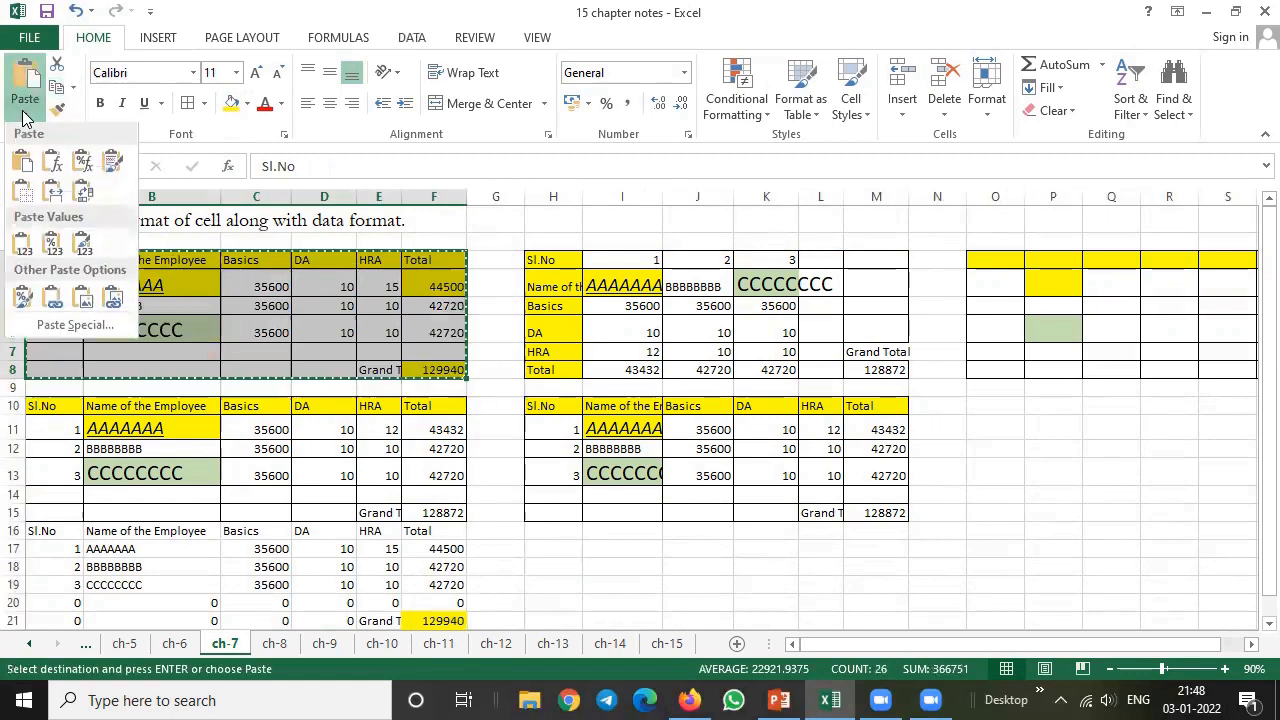
pyautogui.click(551, 549)
pyautogui.click(561, 543)
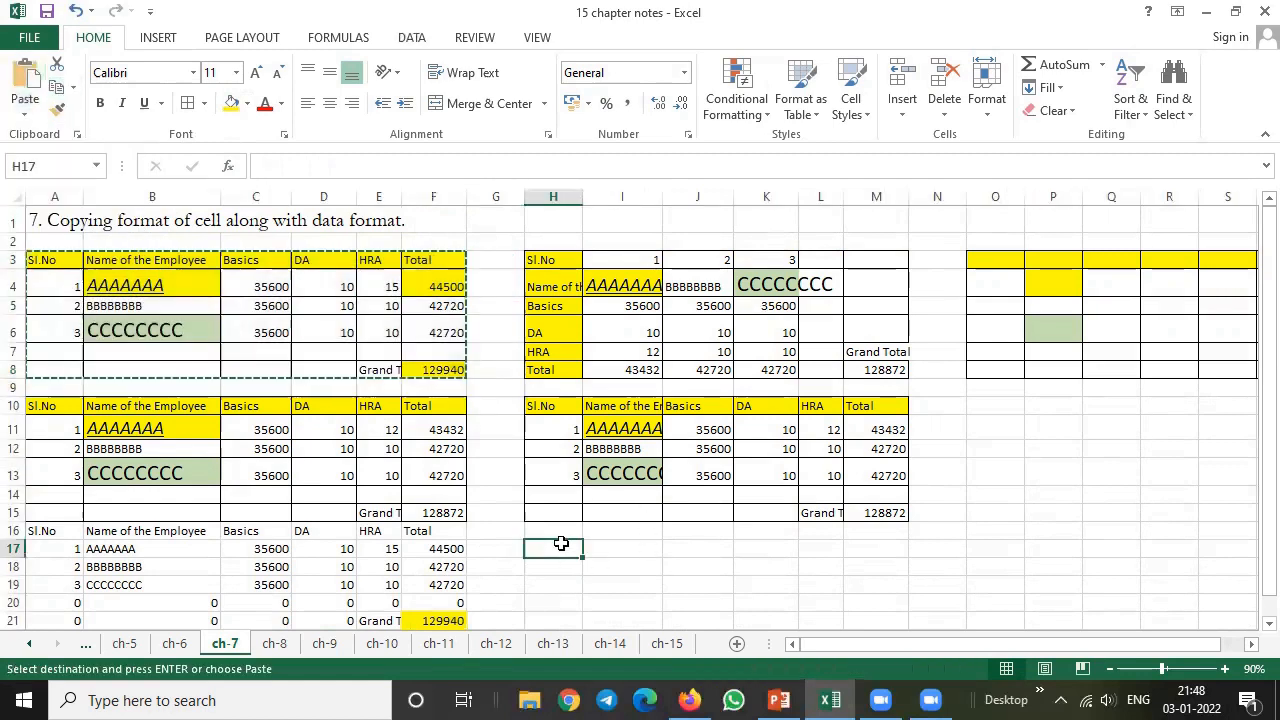
pyautogui.click(548, 531)
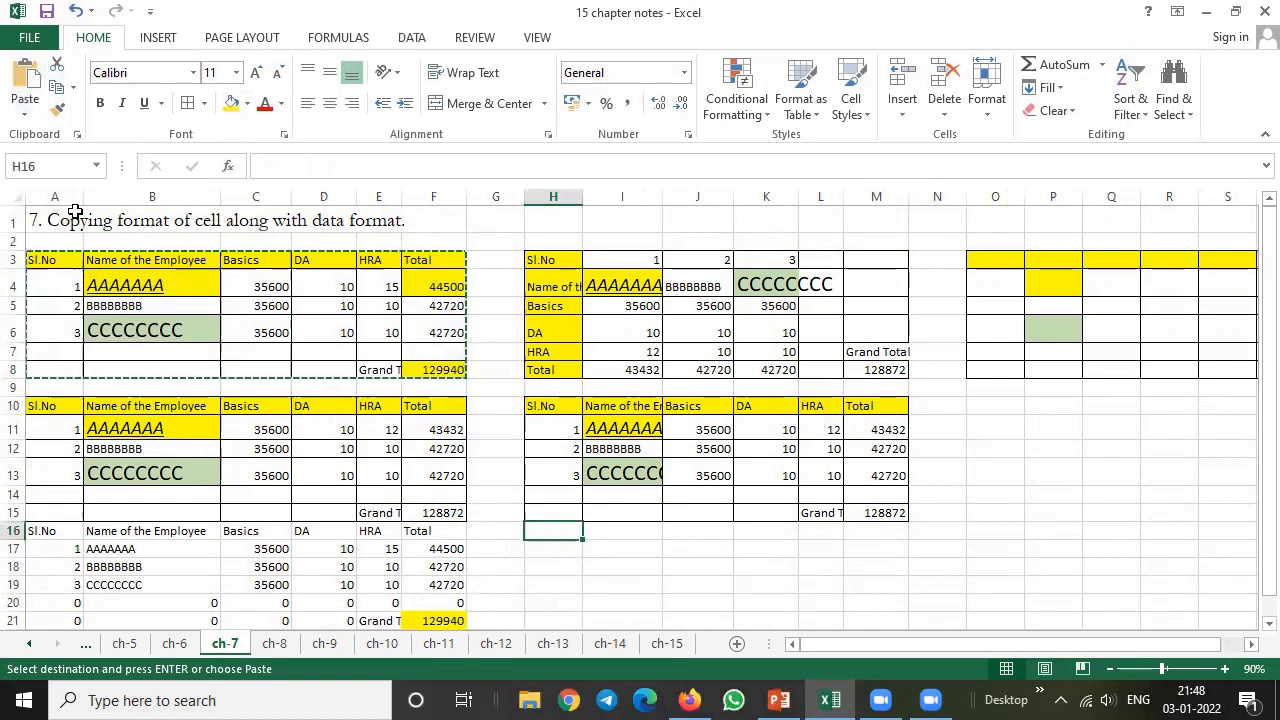
pyautogui.click(26, 114)
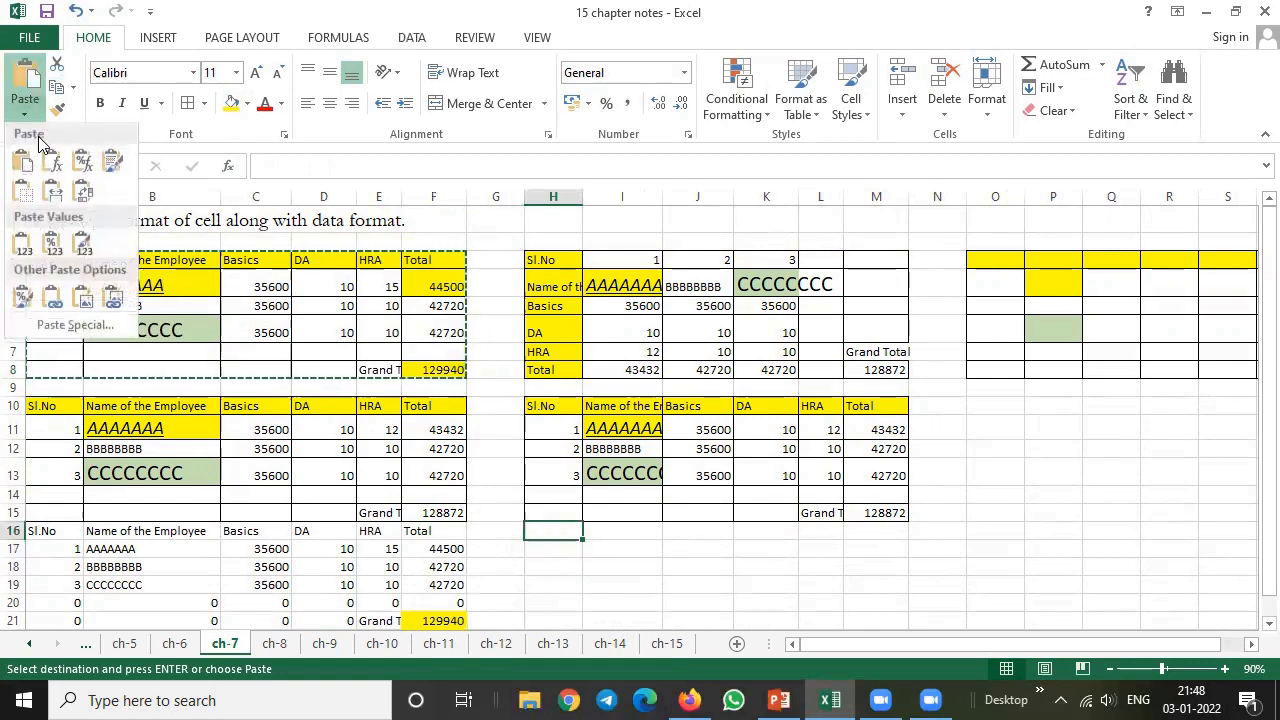
pyautogui.click(84, 299)
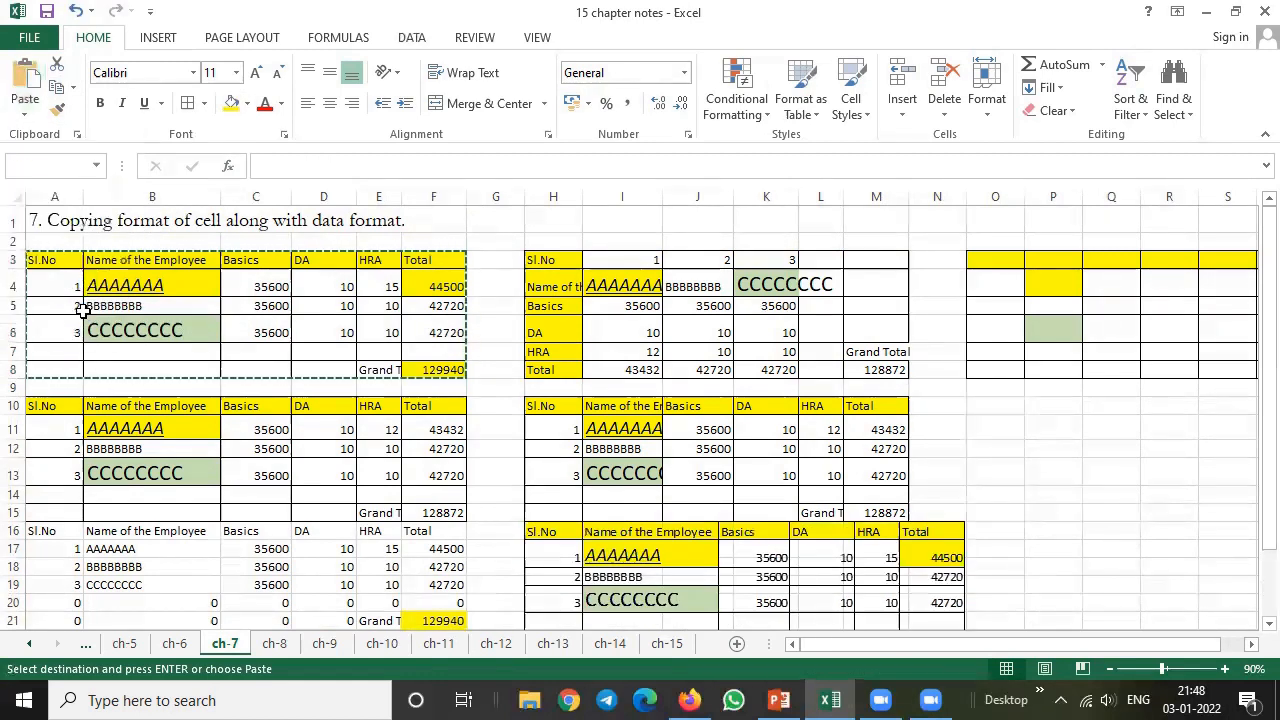
pyautogui.moveTo(628, 530); pyautogui.dragTo(960, 287)
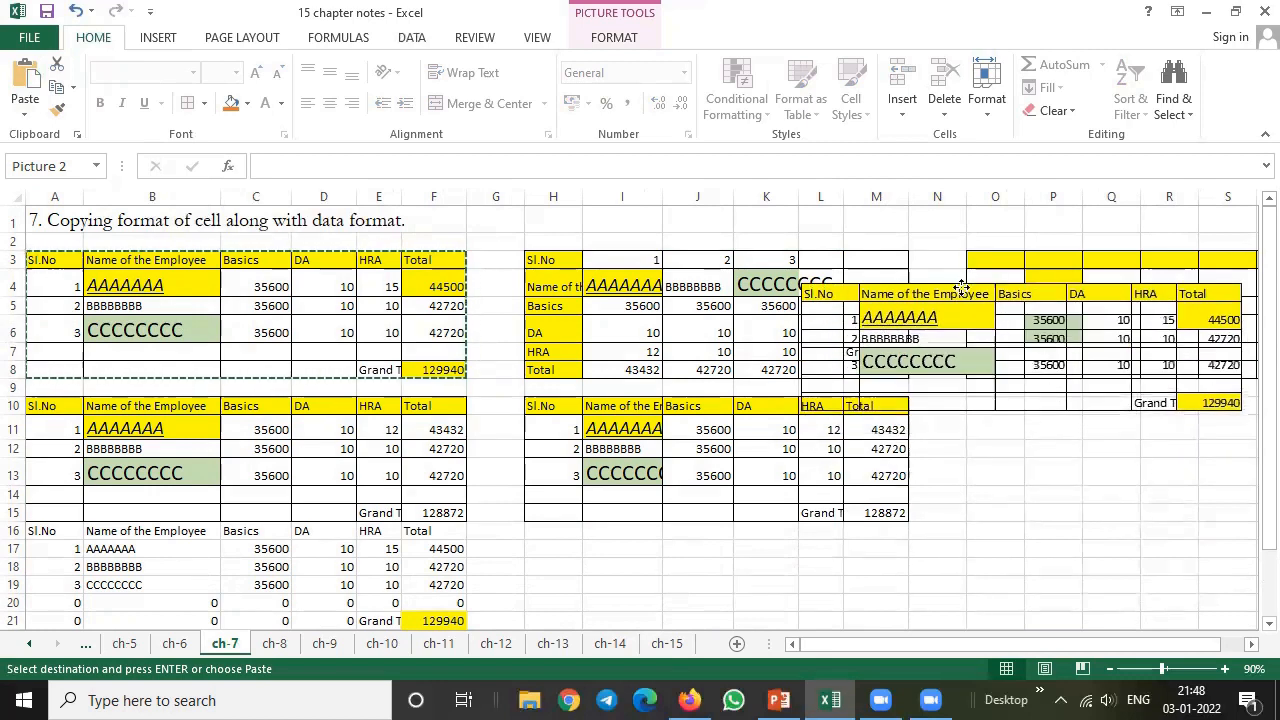
# Step: Paste the copied employee table as a linked picture at H16 and move it beneath the static picture
pyautogui.click(553, 543)
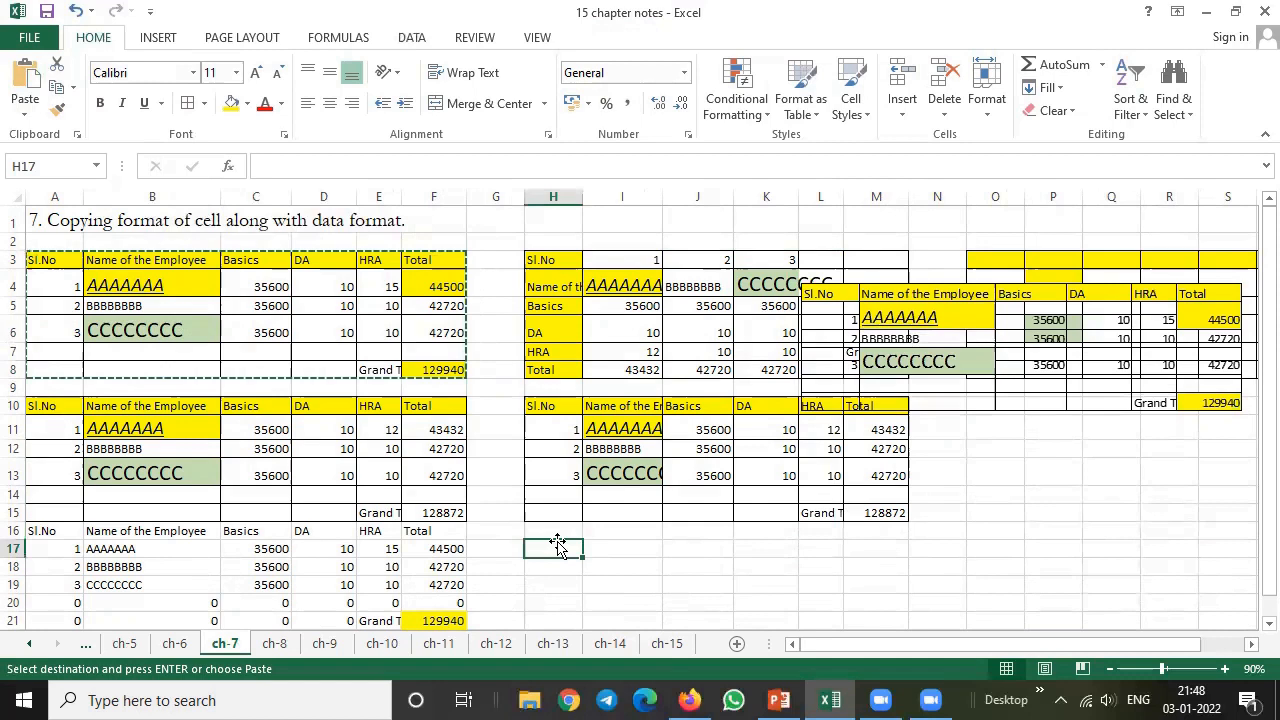
pyautogui.press('Up')
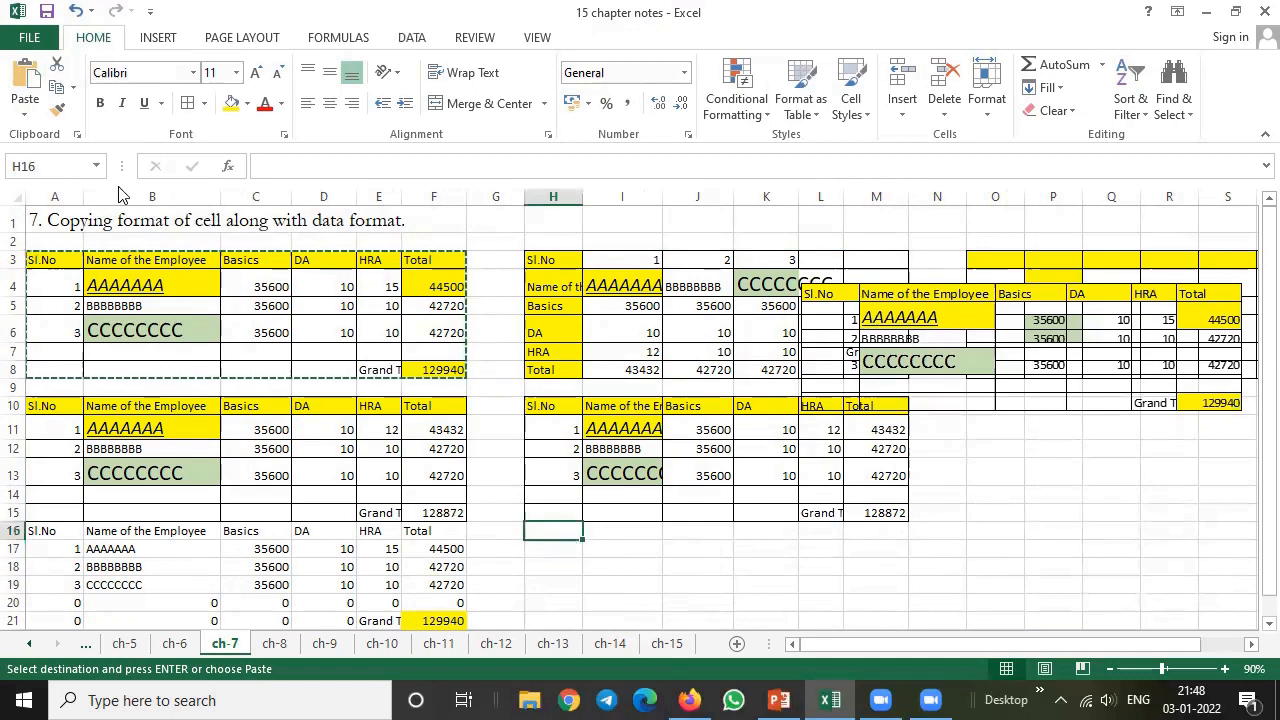
pyautogui.click(25, 106)
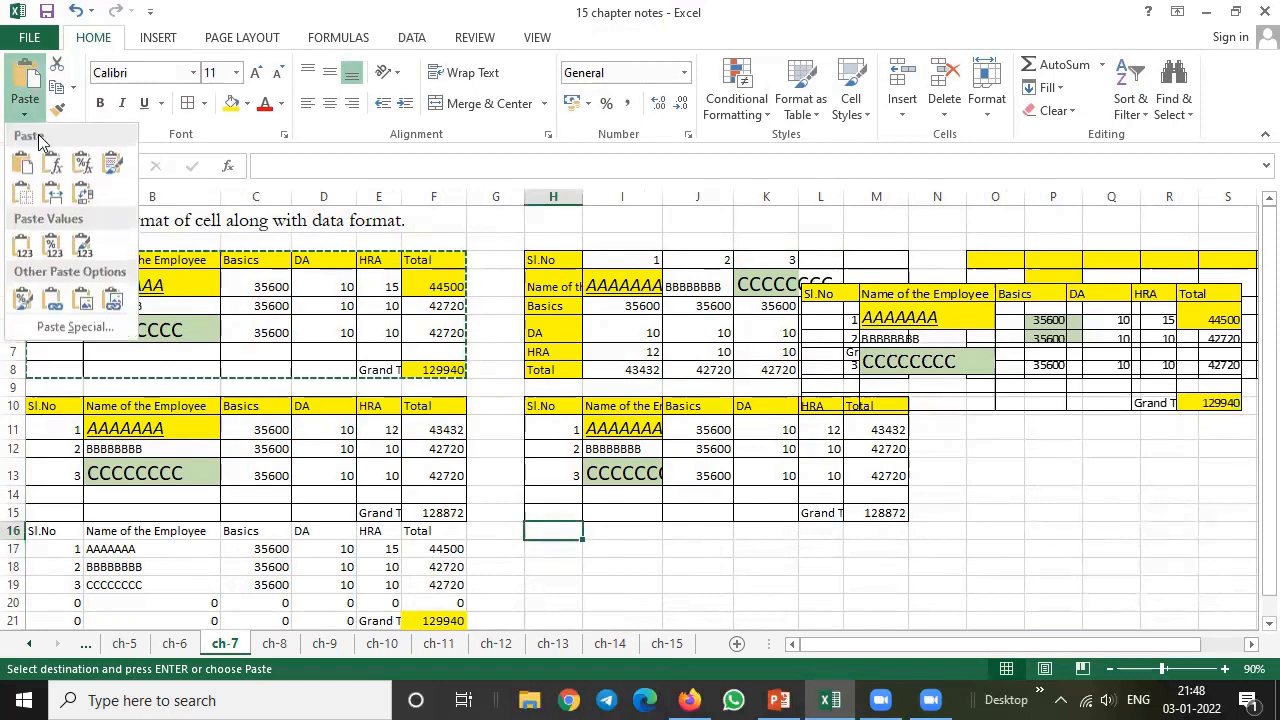
pyautogui.click(113, 300)
pyautogui.moveTo(720, 512); pyautogui.dragTo(831, 458)
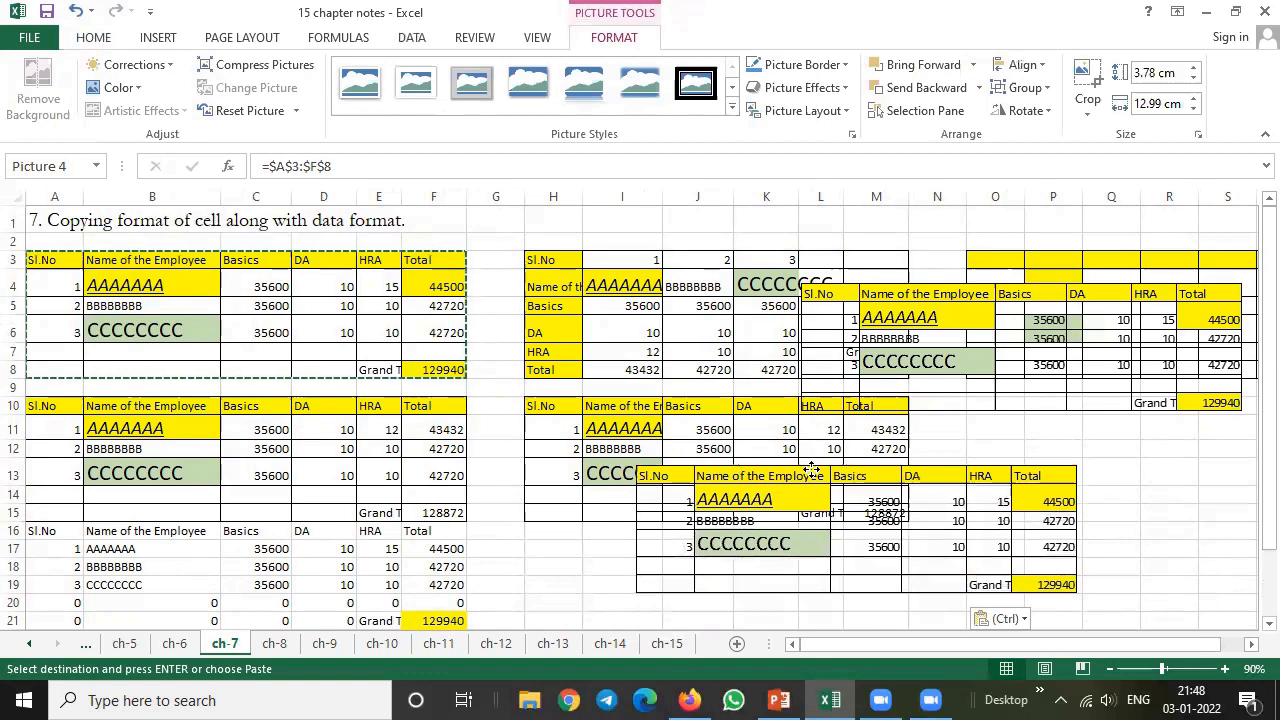
# Step: Set the first employee's HRA in E4 to 20 and check the grand totals in F8, F21 and the linked picture
pyautogui.click(376, 288)
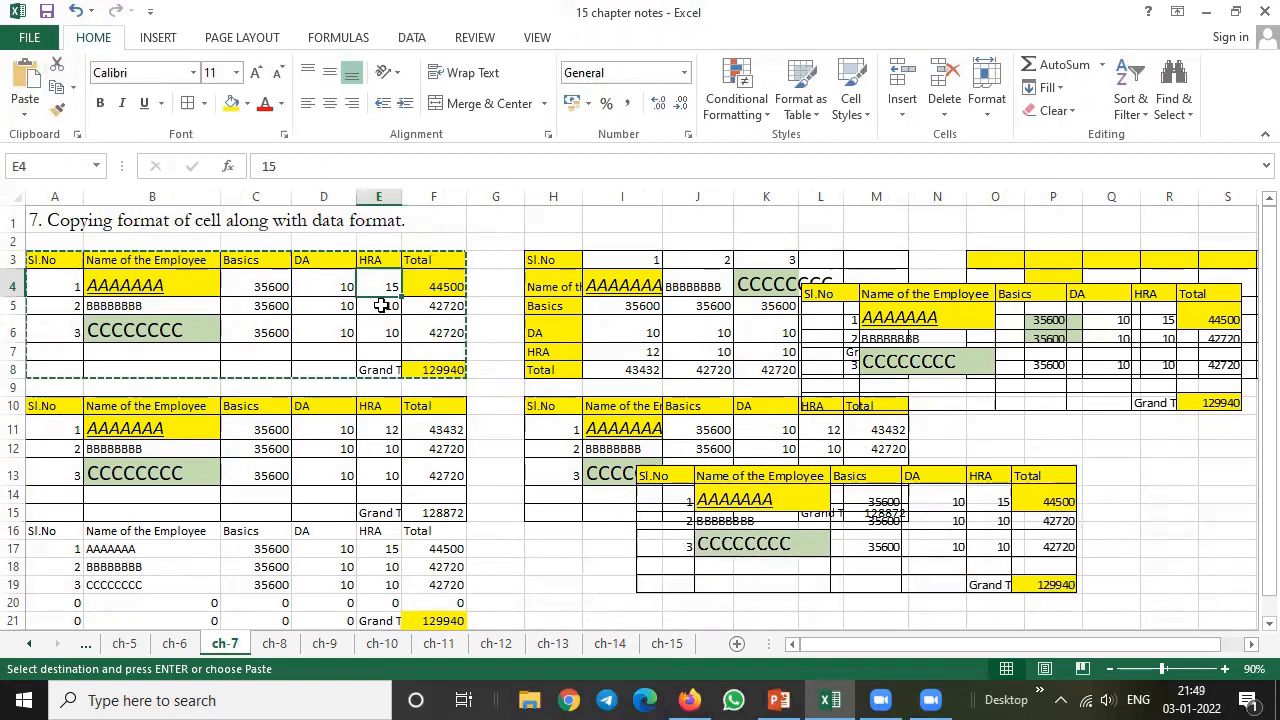
pyautogui.write('2')
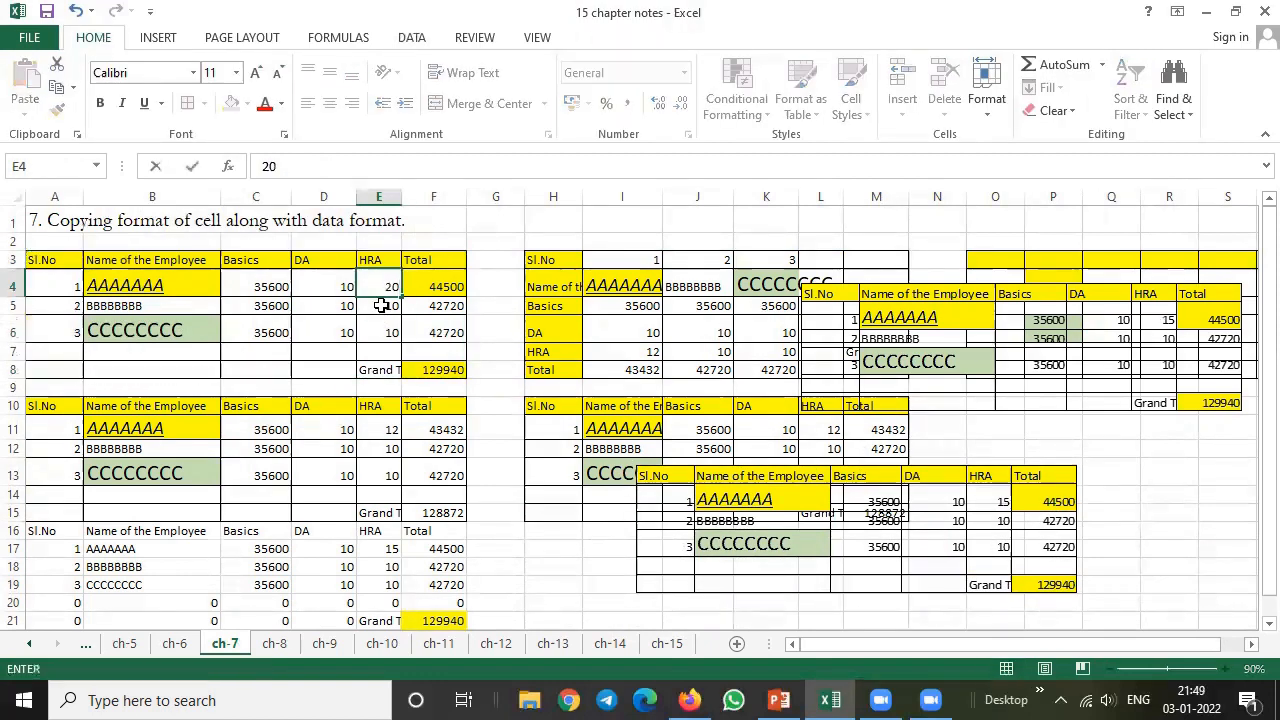
pyautogui.write('0')
pyautogui.press('Return')
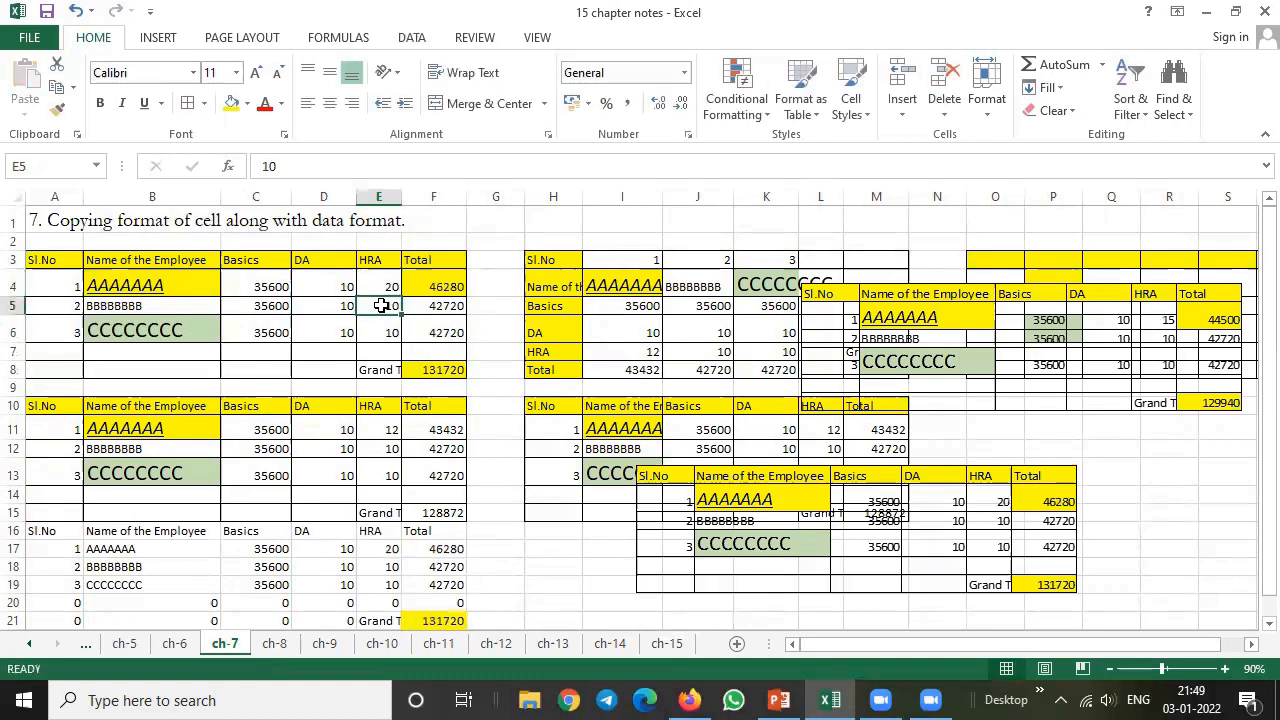
pyautogui.click(425, 366)
pyautogui.click(429, 621)
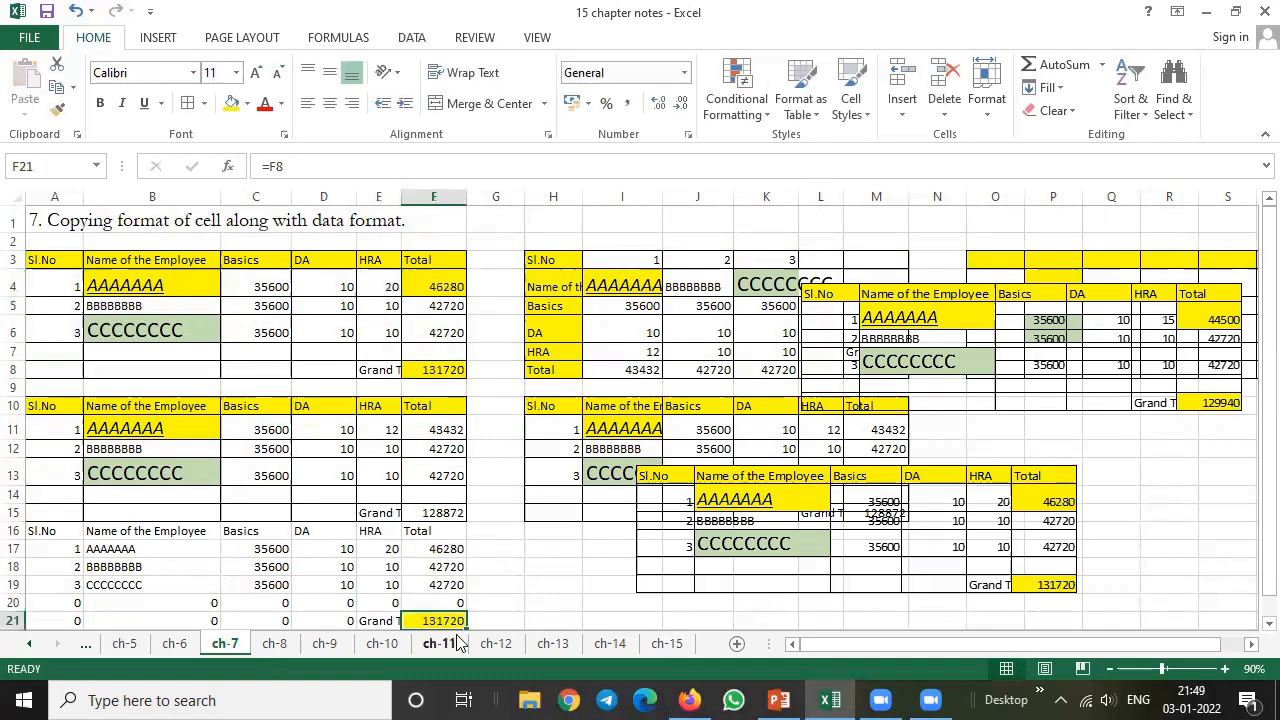
pyautogui.click(1074, 582)
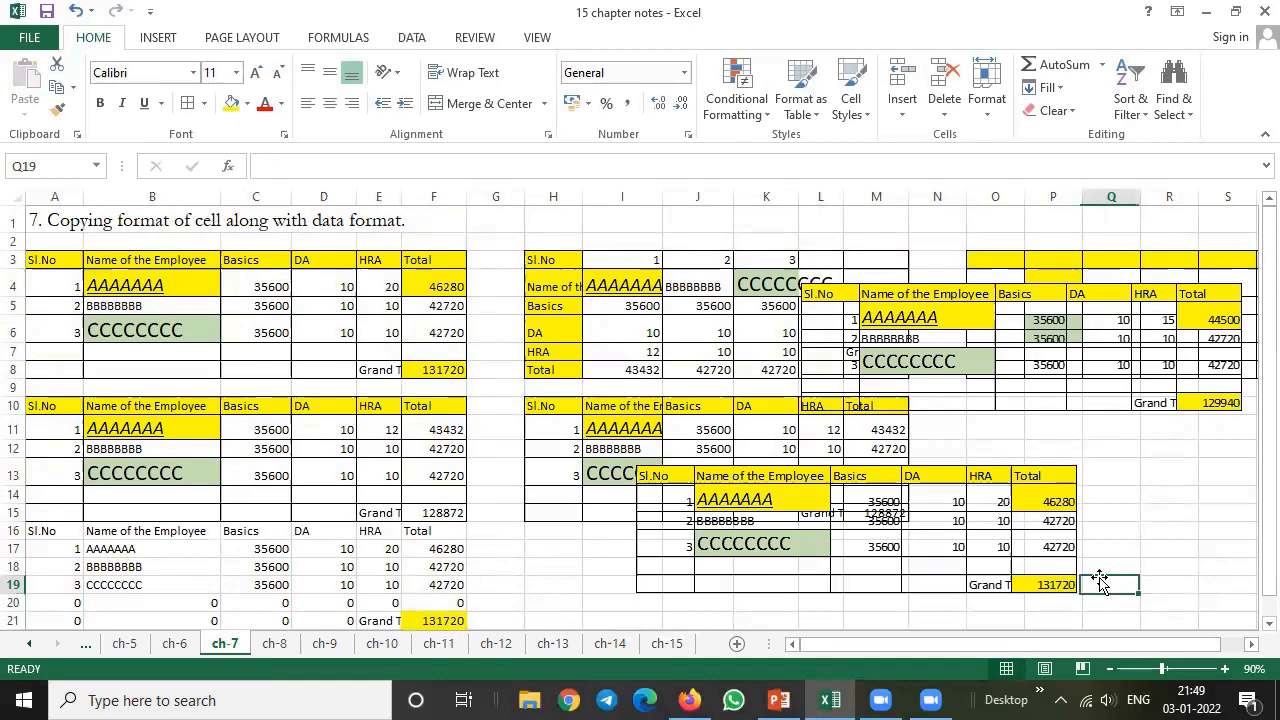
# Step: Reposition the linked and static table pictures one above the other, and check the grand total cells F21 and F8
pyautogui.moveTo(971, 458); pyautogui.dragTo(1017, 437)
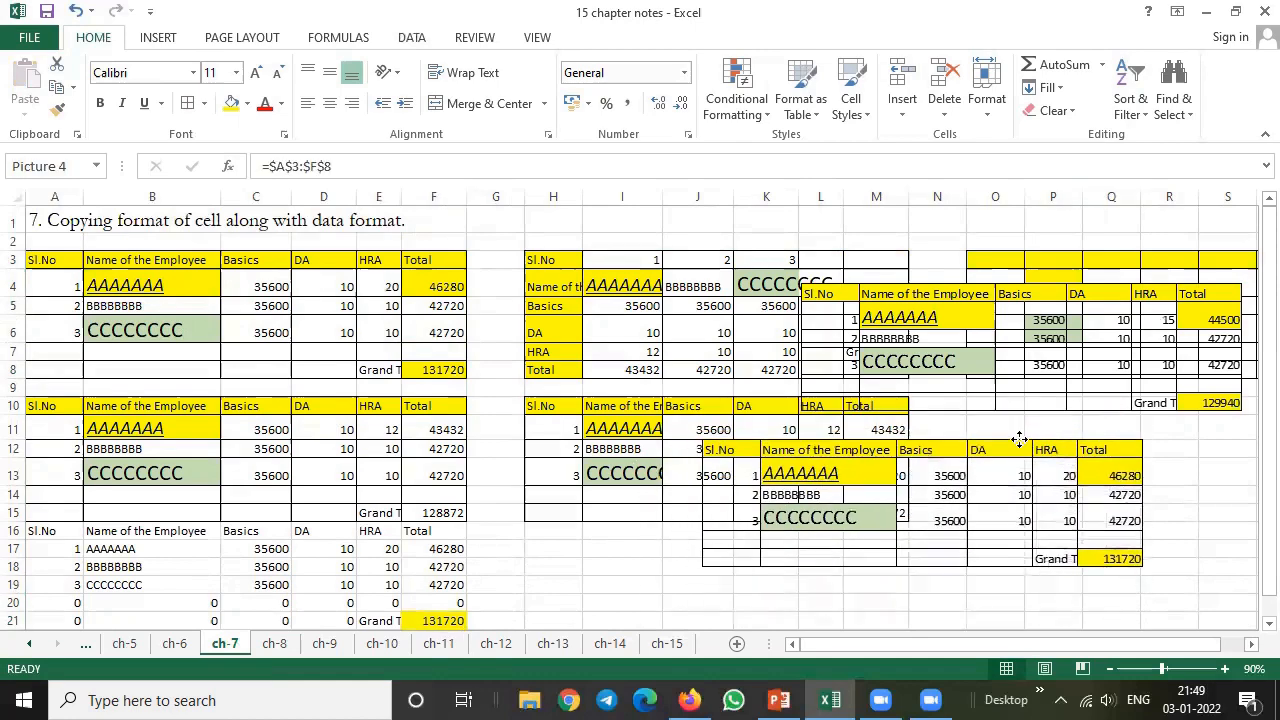
pyautogui.moveTo(991, 289); pyautogui.dragTo(955, 246)
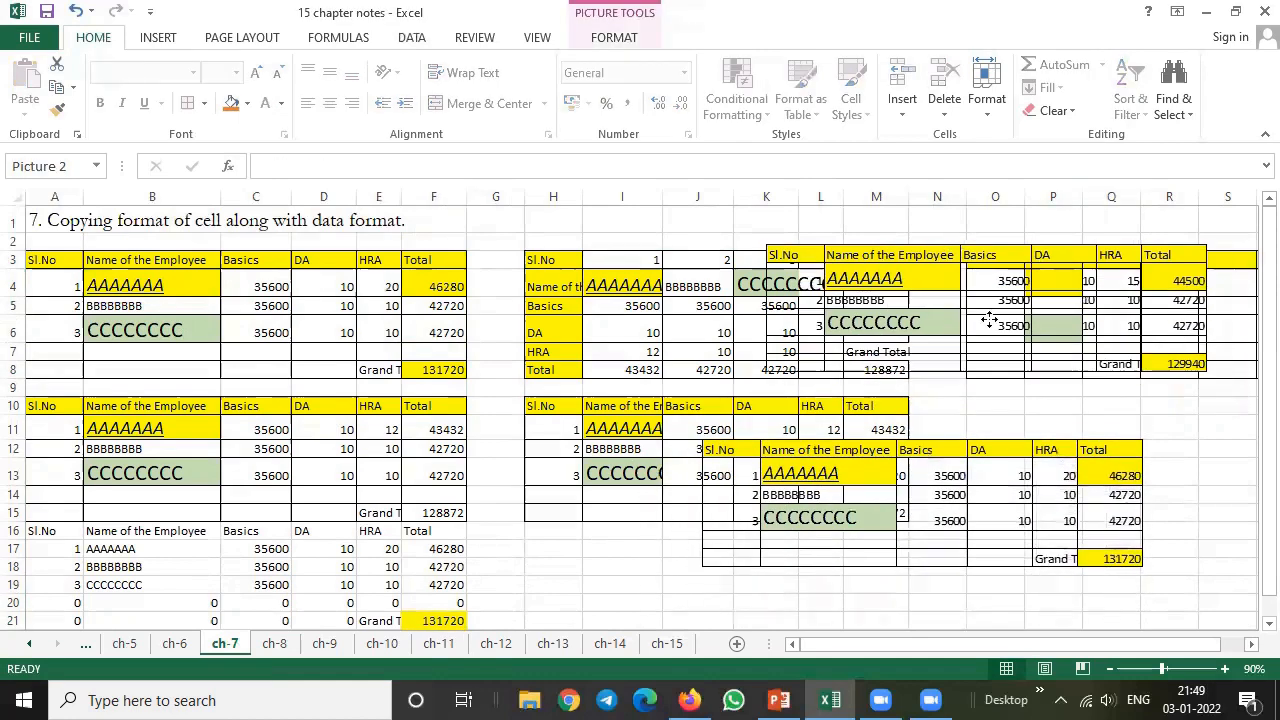
pyautogui.moveTo(989, 319); pyautogui.dragTo(1025, 394)
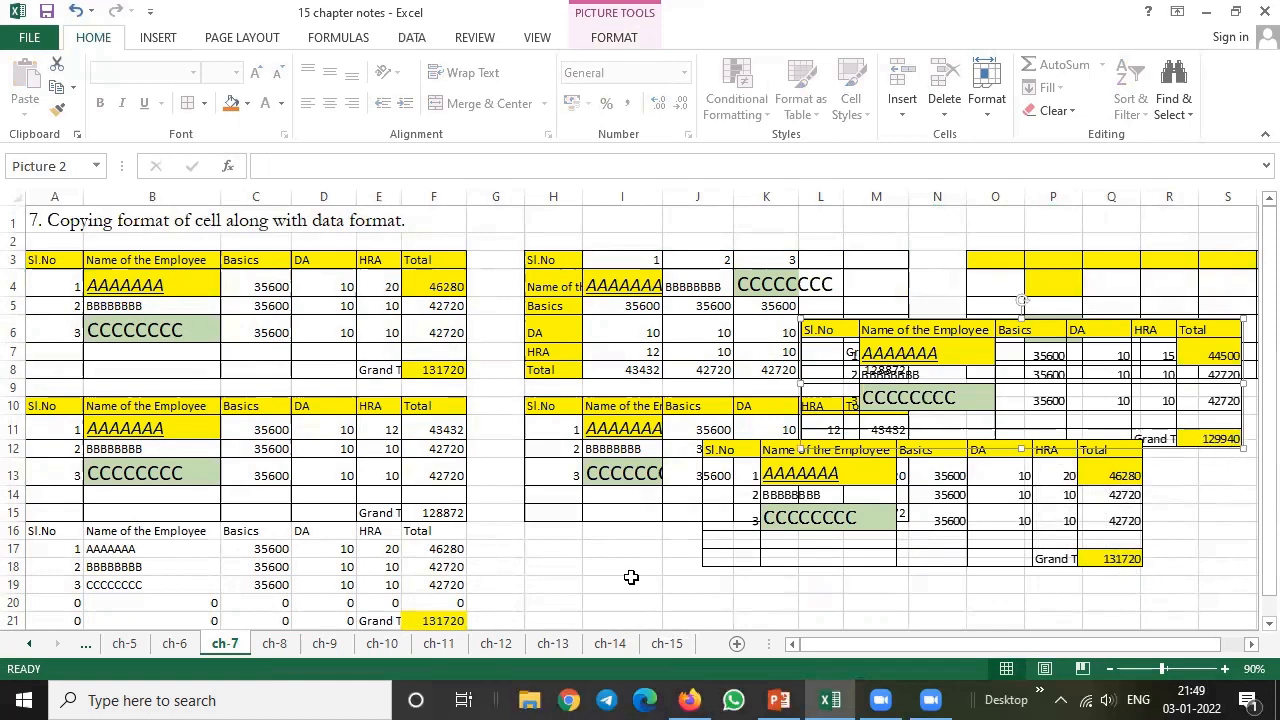
pyautogui.click(438, 621)
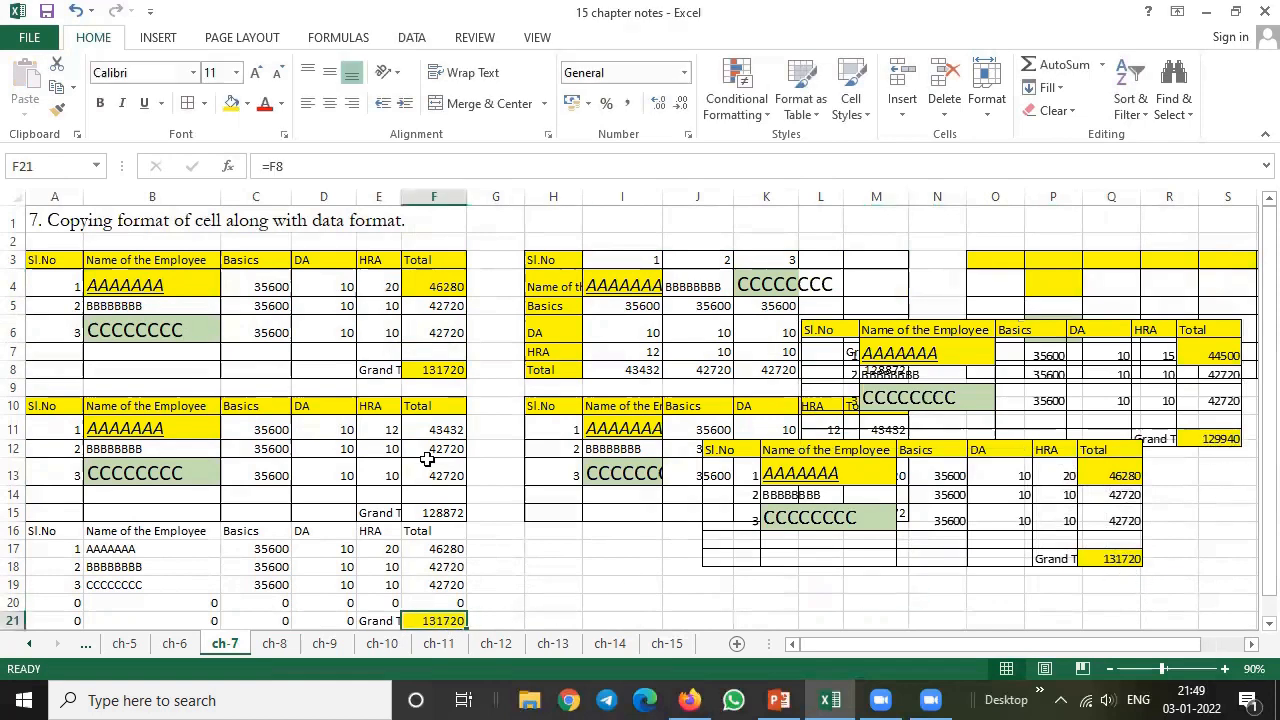
pyautogui.click(443, 370)
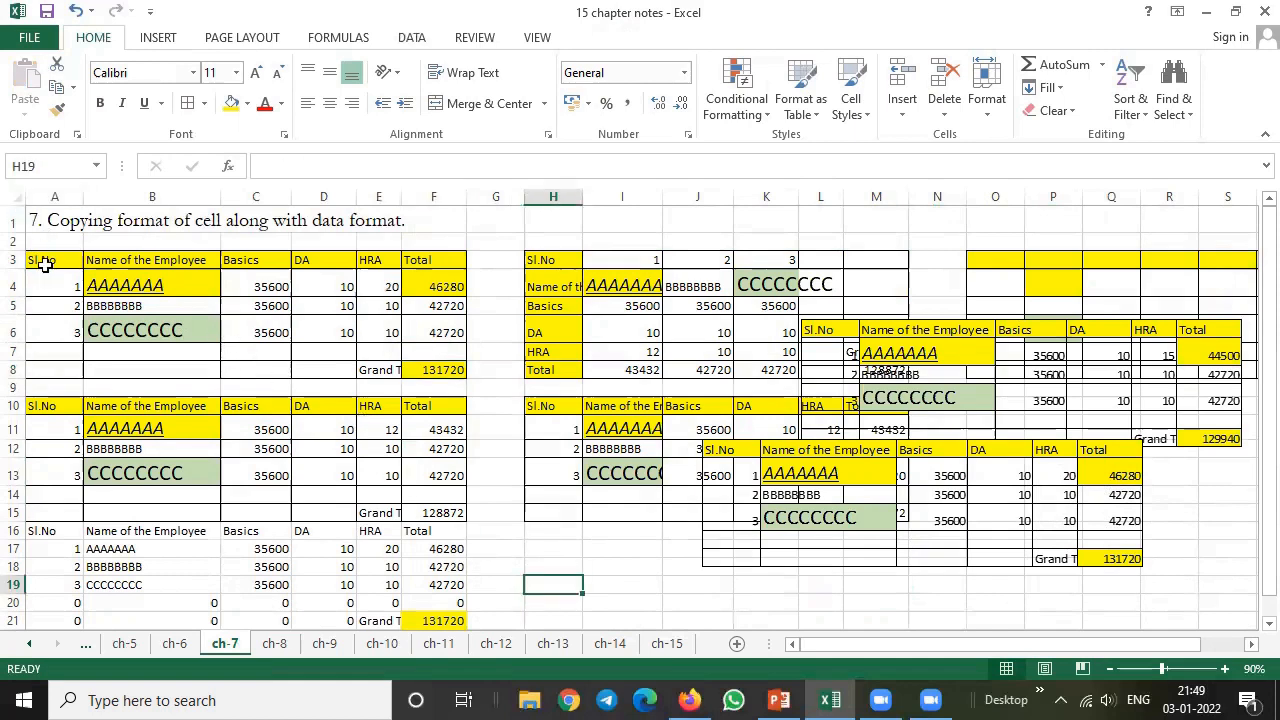
# Step: Copy the employee table A3:F8 as a picture, as shown on screen in Picture format, and paste it at H18
pyautogui.moveTo(42, 260); pyautogui.dragTo(190, 287)
pyautogui.moveTo(297, 305); pyautogui.dragTo(428, 372)
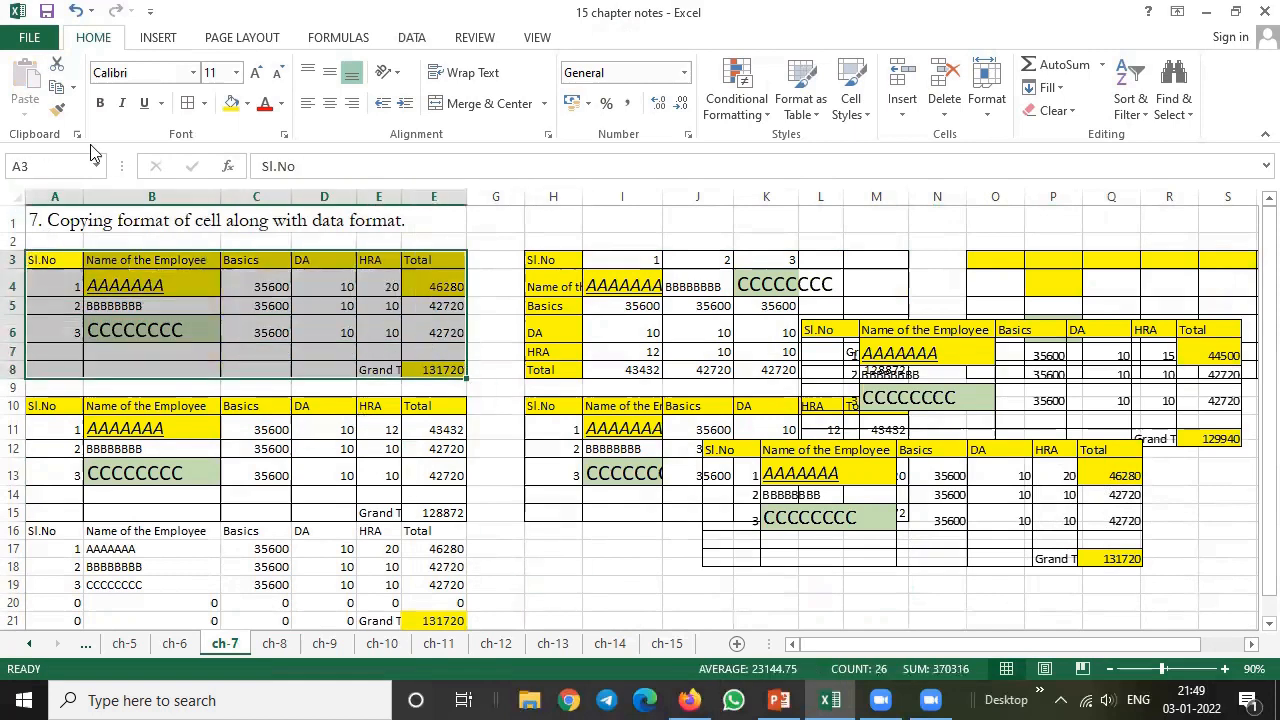
pyautogui.click(72, 88)
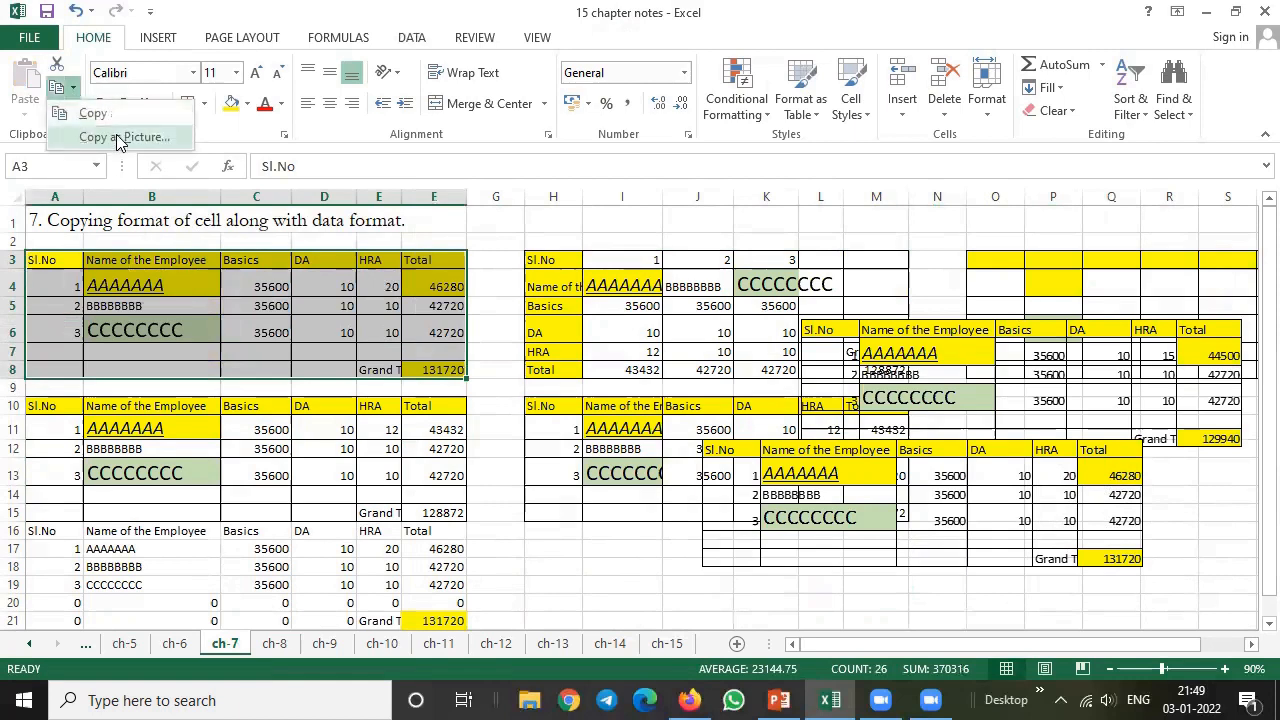
pyautogui.click(116, 137)
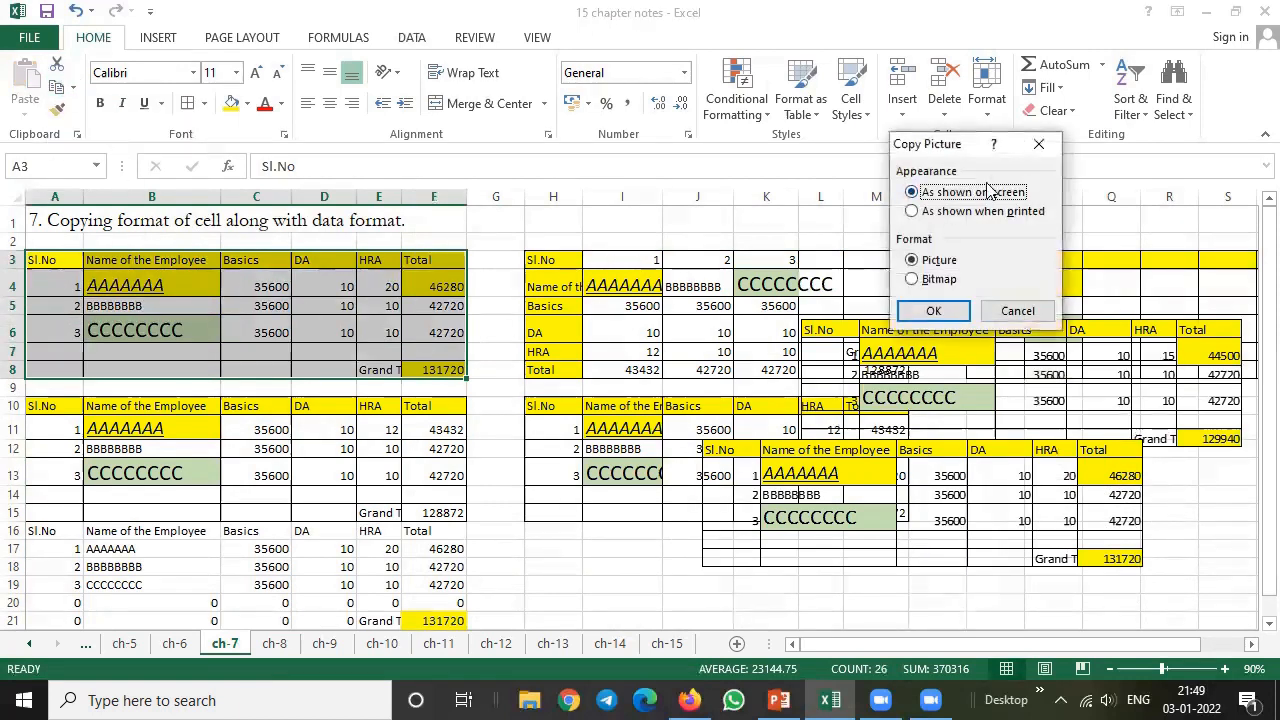
pyautogui.click(933, 311)
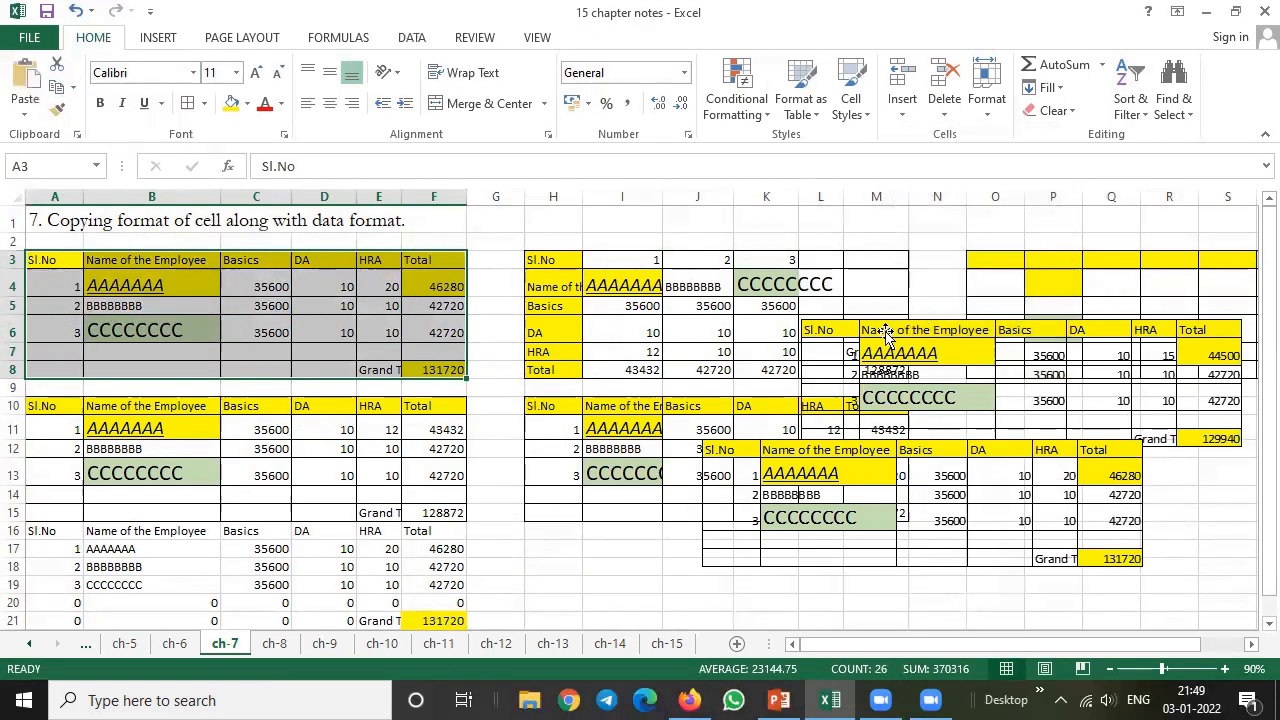
pyautogui.click(565, 560)
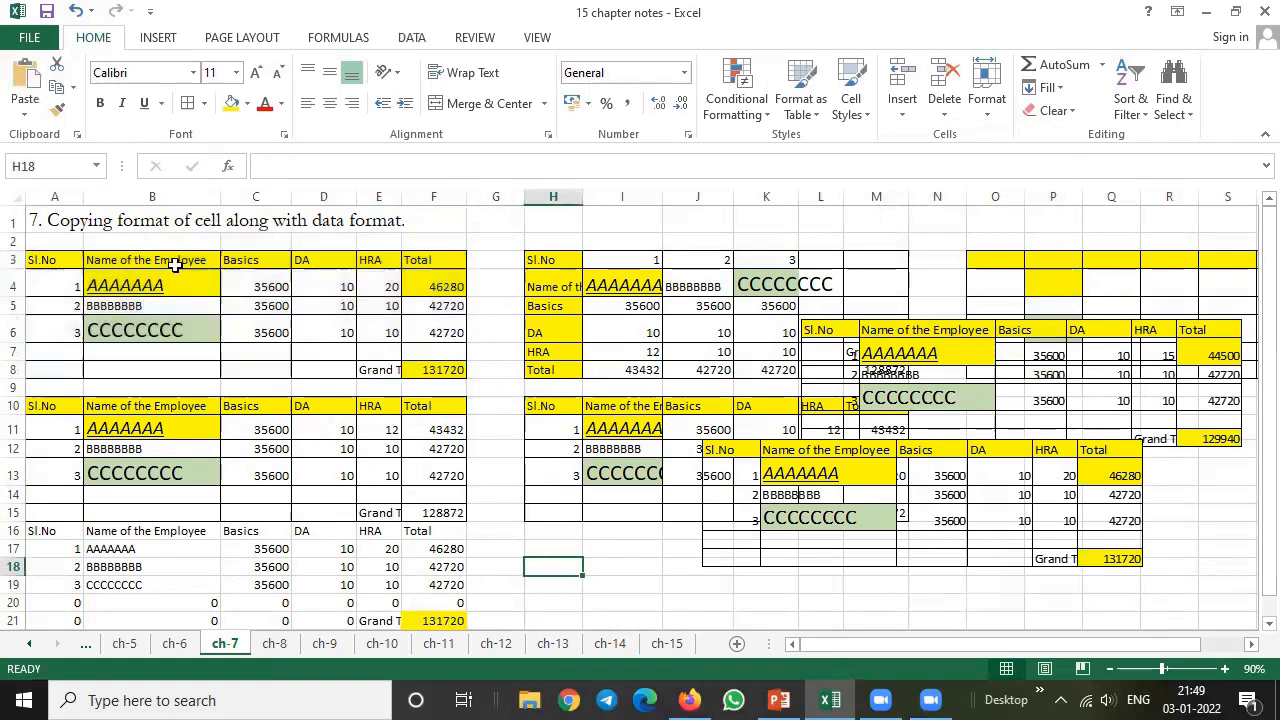
pyautogui.click(25, 88)
# Step: Rotate the newly pasted table picture counterclockwise to a diagonal angle, place it over the original table, and deselect it
pyautogui.moveTo(598, 565); pyautogui.dragTo(441, 402)
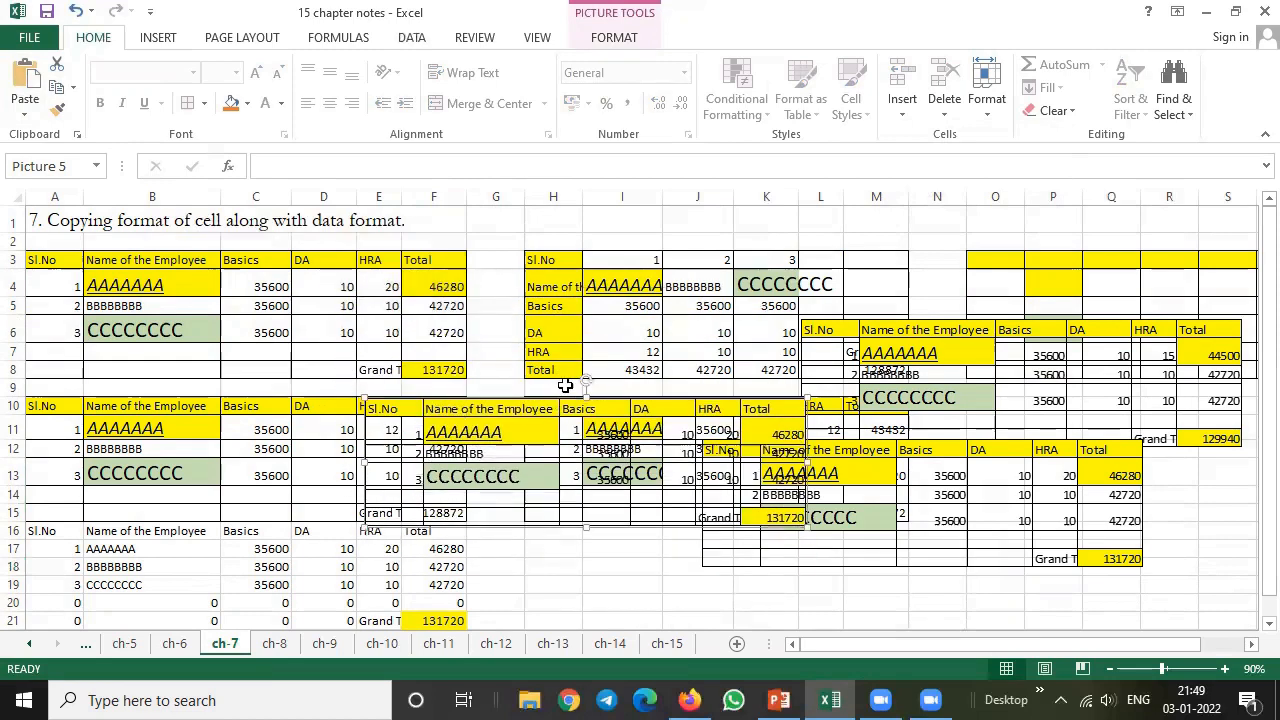
pyautogui.moveTo(586, 375); pyautogui.dragTo(470, 334)
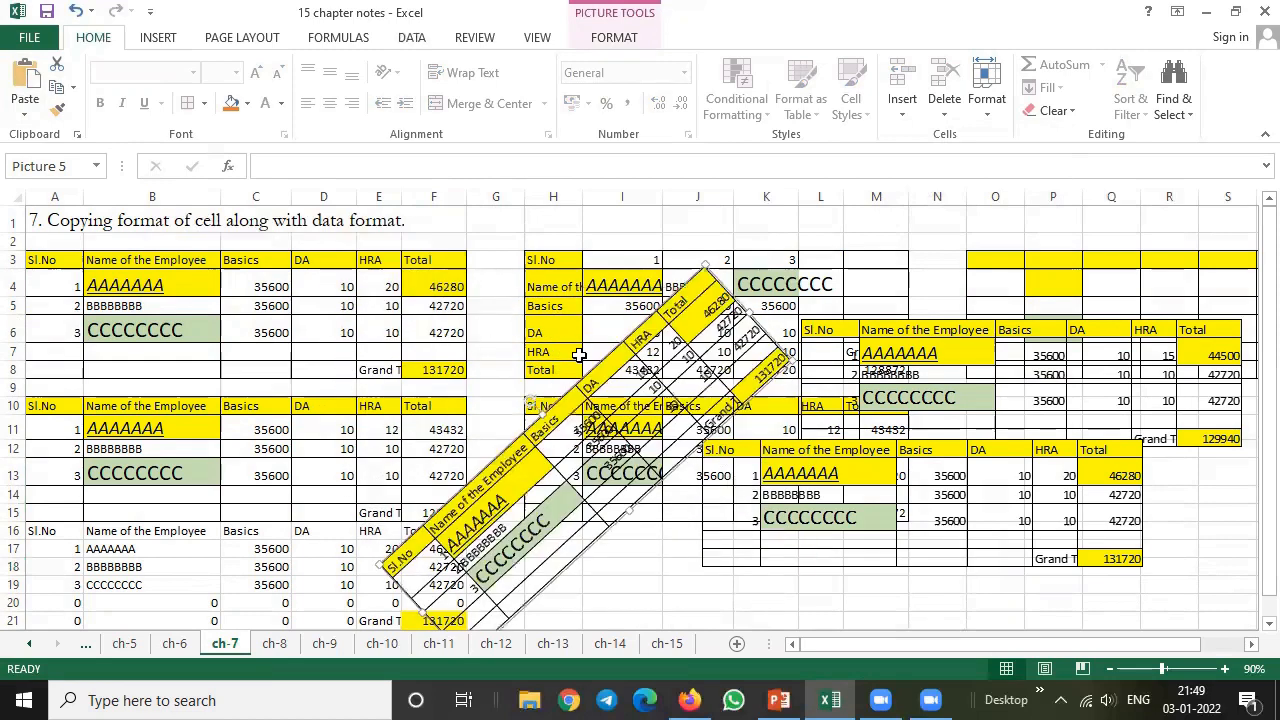
pyautogui.moveTo(591, 370); pyautogui.dragTo(325, 237)
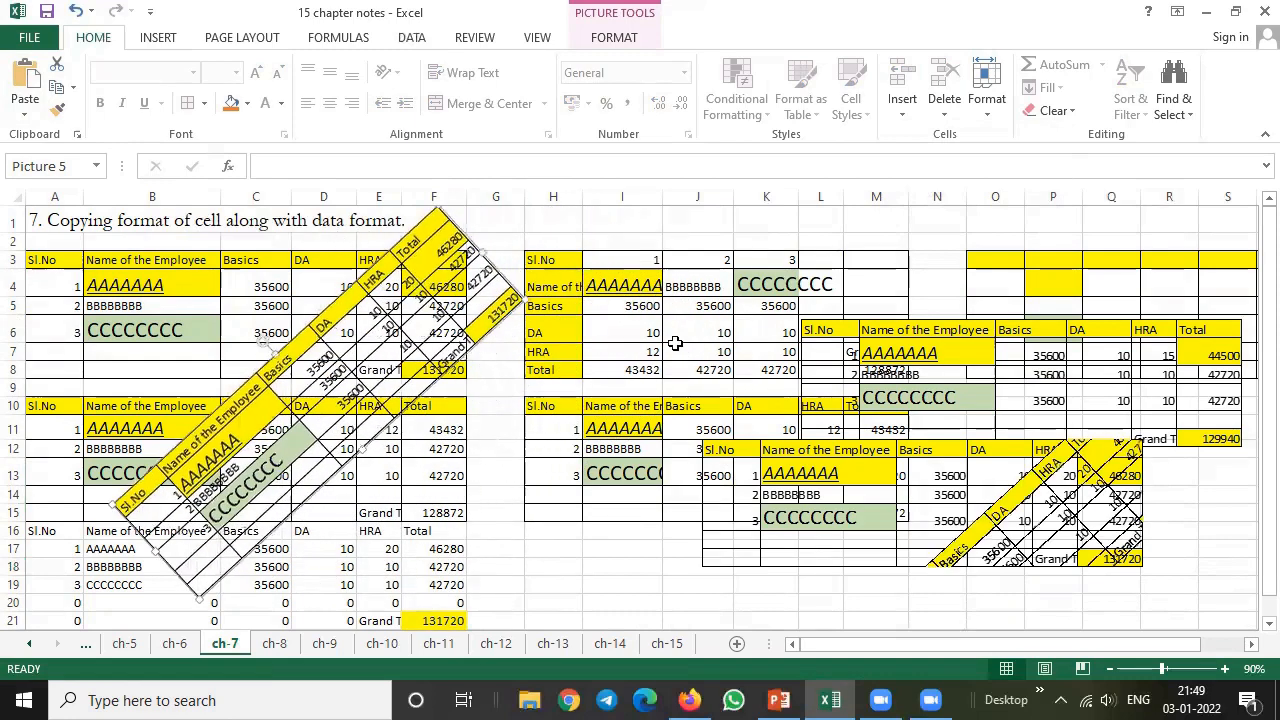
pyautogui.click(693, 578)
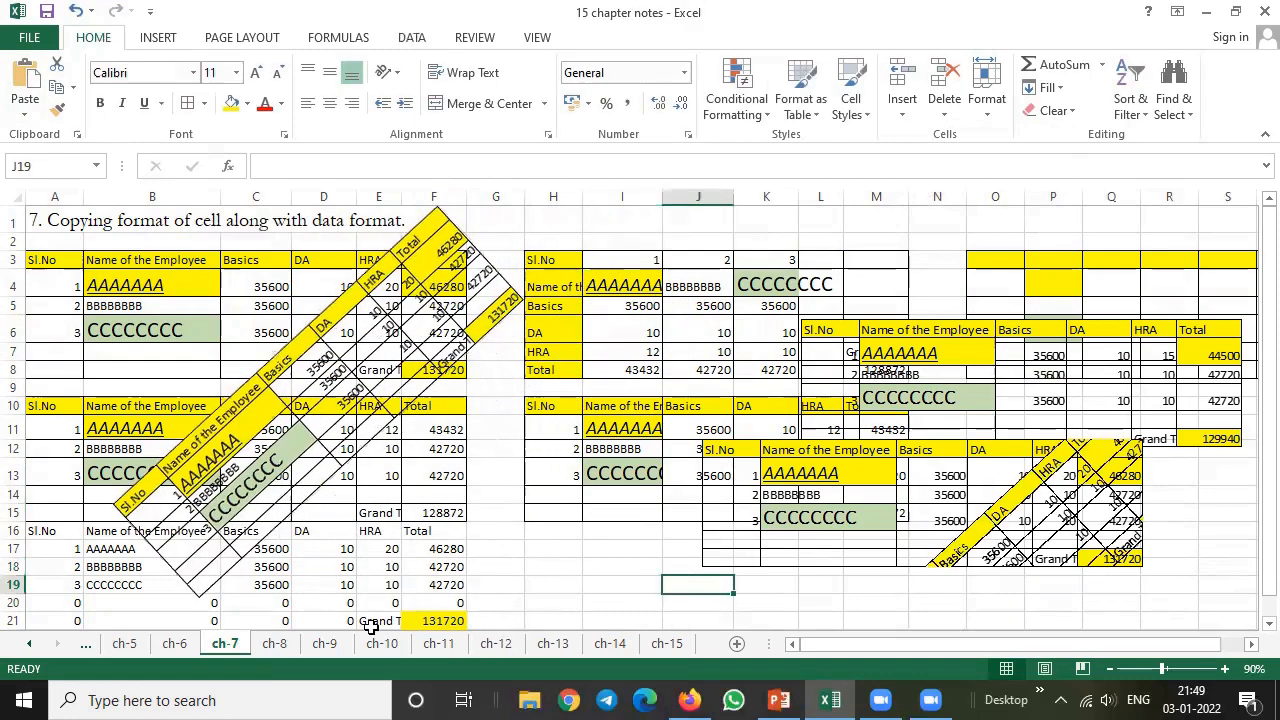
# Step: Switch to the ch-8 sheet about changing the height and width of cells
pyautogui.click(290, 644)
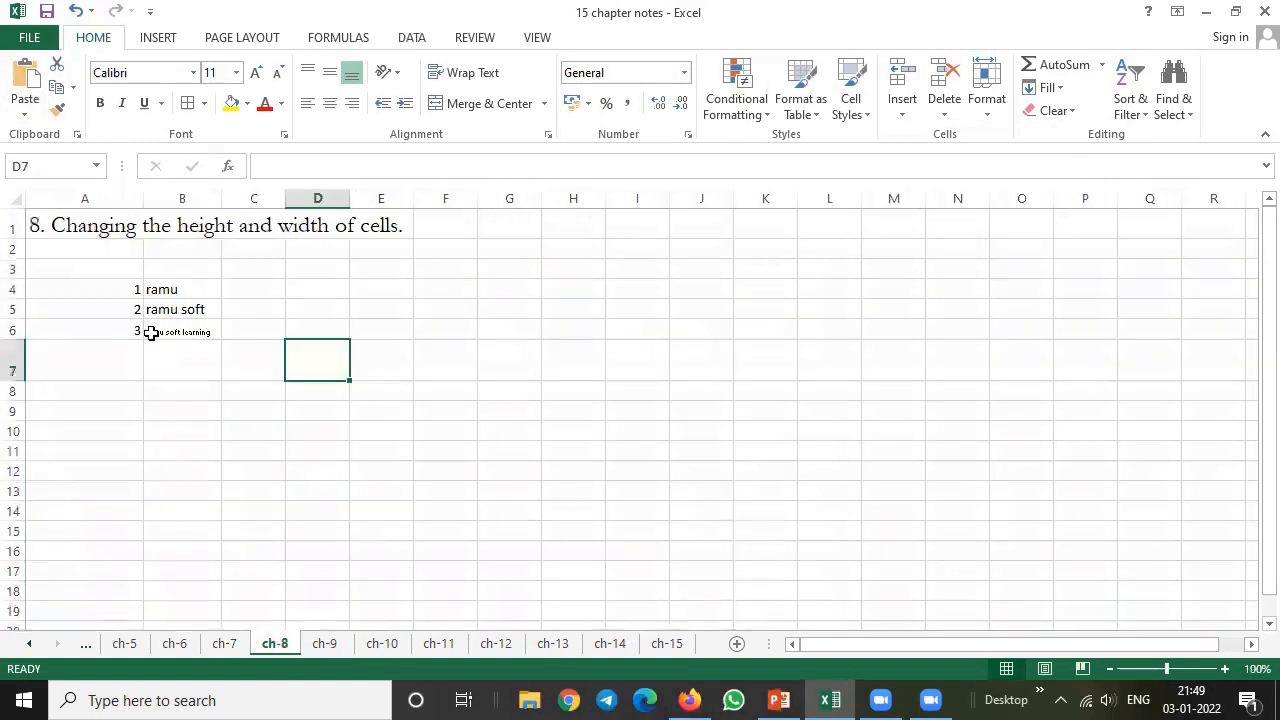
# Step: Highlight the chapter title across A1:E1 with a yellow fill
pyautogui.moveTo(40, 220); pyautogui.dragTo(372, 218)
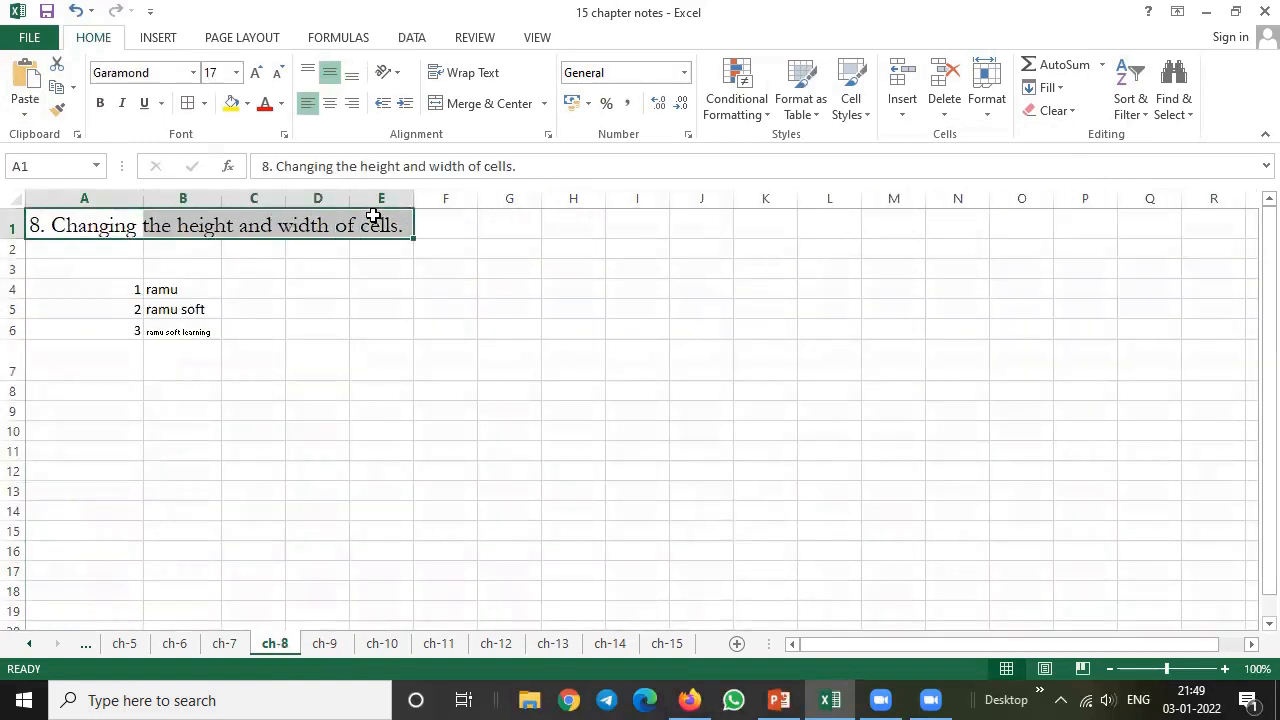
pyautogui.click(231, 106)
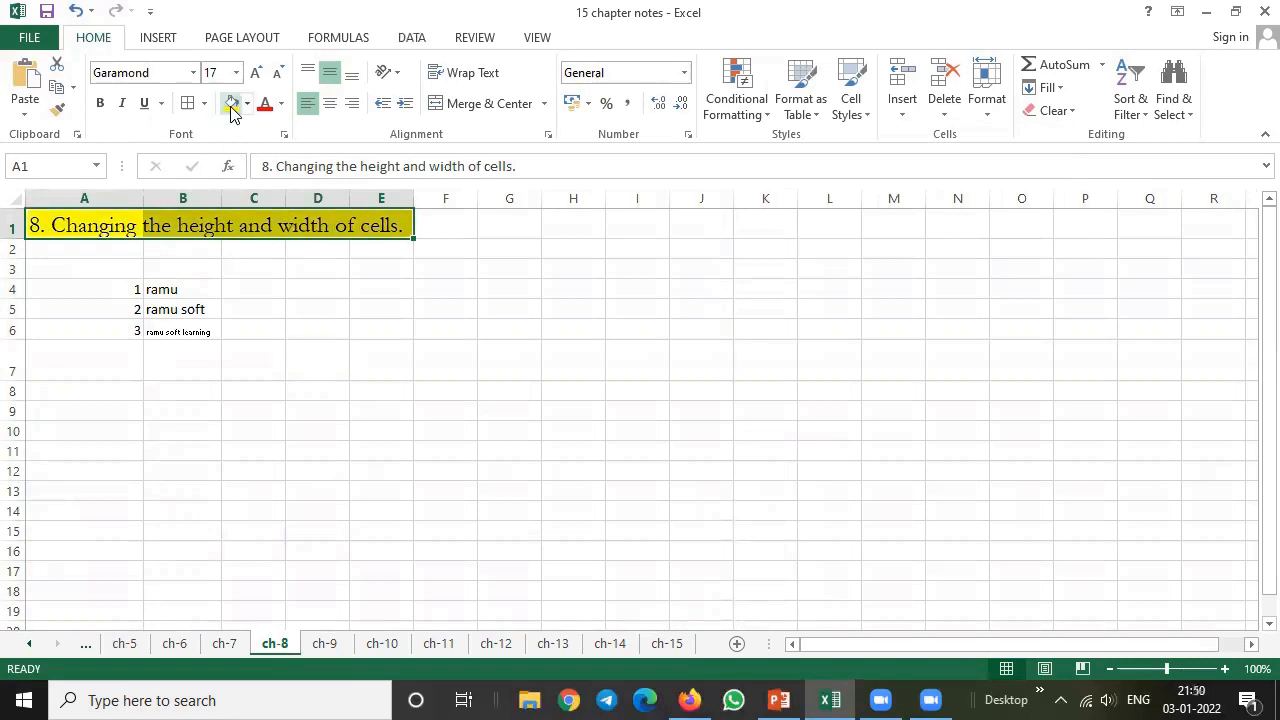
# Step: Widen column B freehand to about 18.71 and increase the height of row 4
pyautogui.click(165, 288)
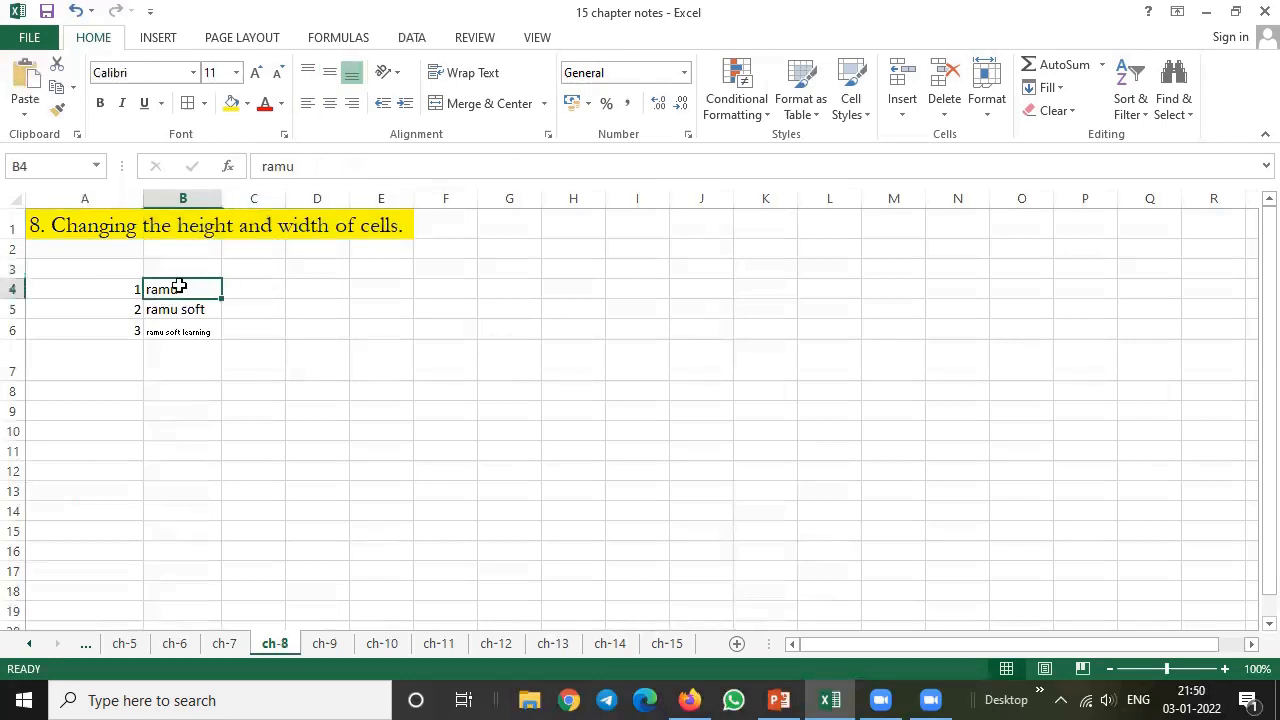
pyautogui.moveTo(217, 195); pyautogui.dragTo(280, 197)
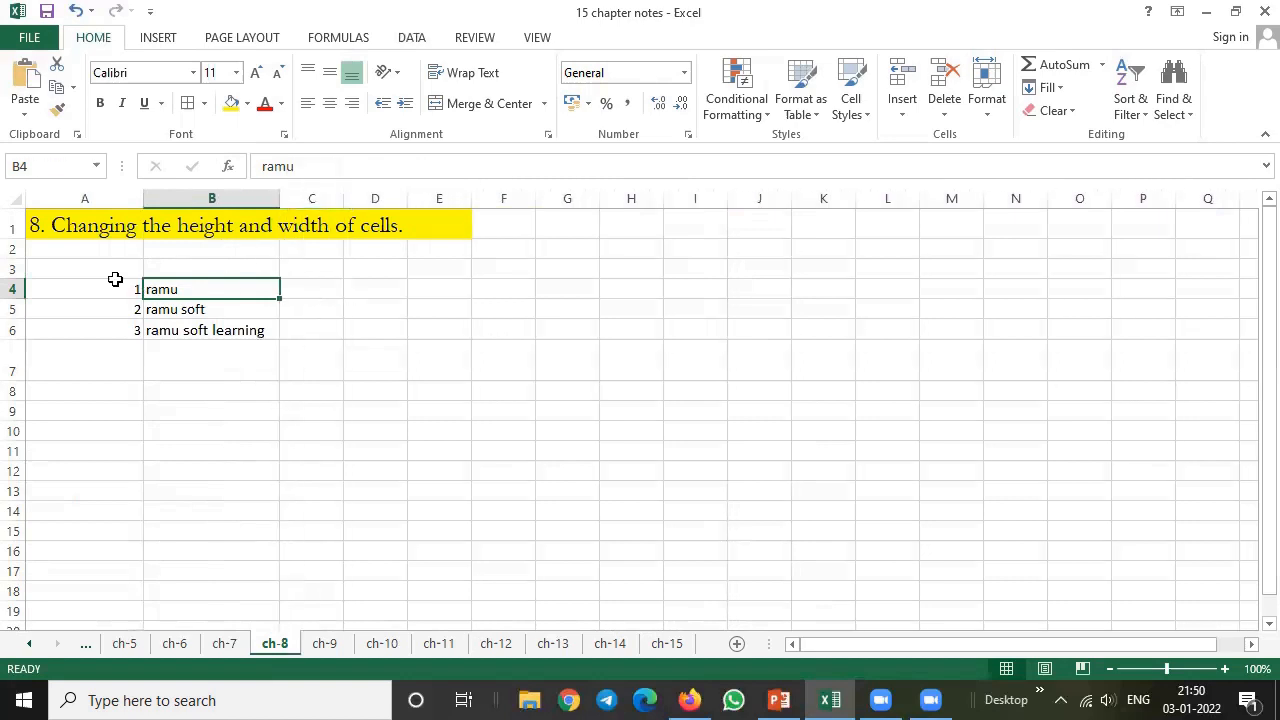
pyautogui.moveTo(22, 297); pyautogui.dragTo(22, 329)
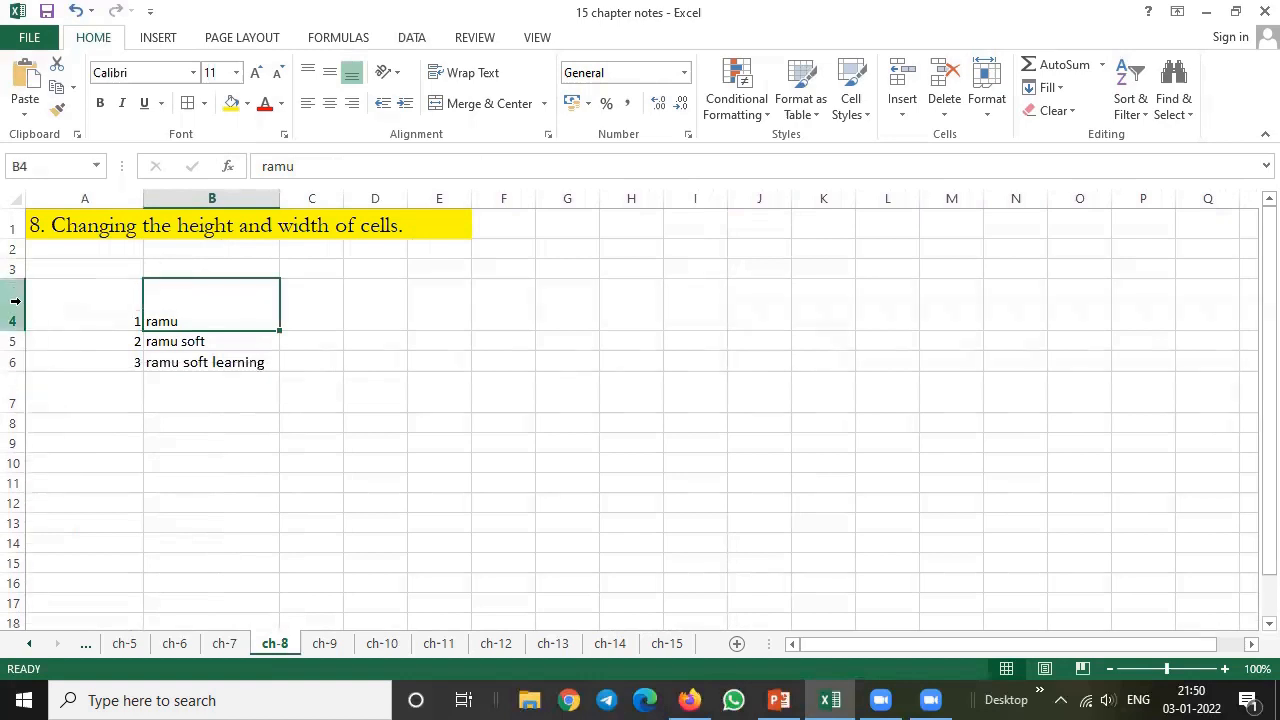
# Step: Set the height of row 5 to exactly 30 and deselect the row
pyautogui.click(15, 341)
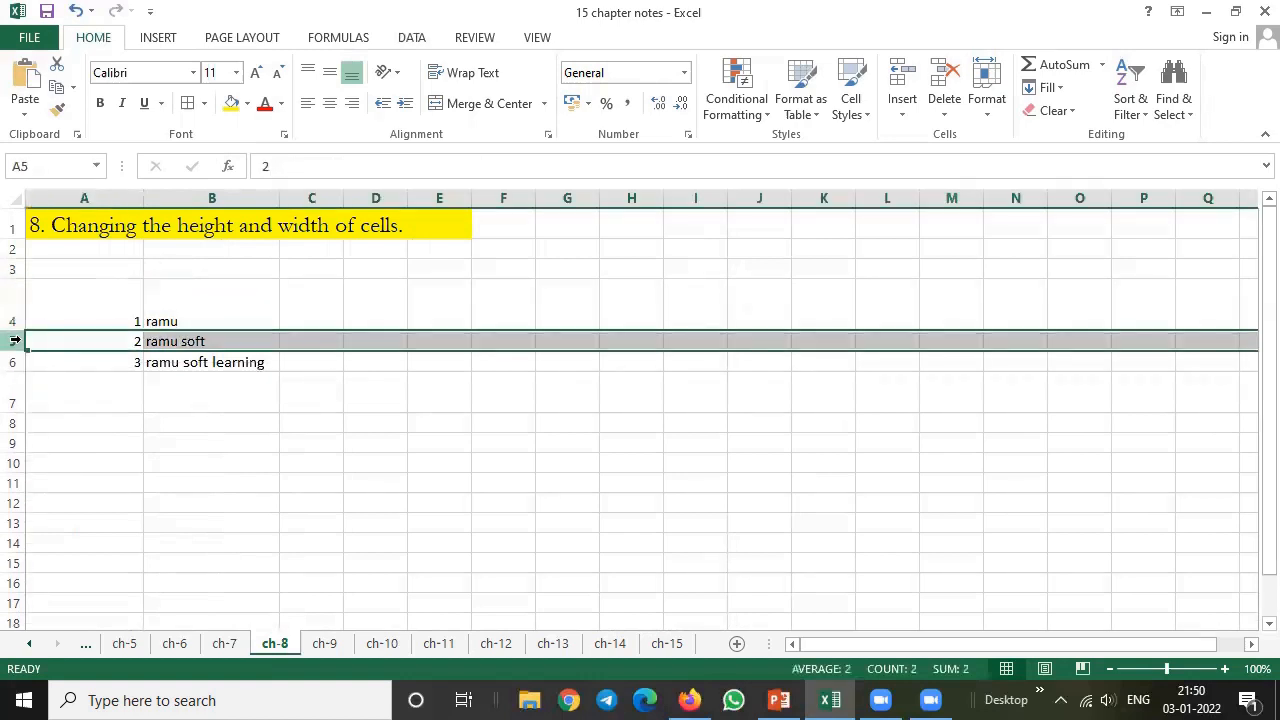
pyautogui.rightClick(15, 341)
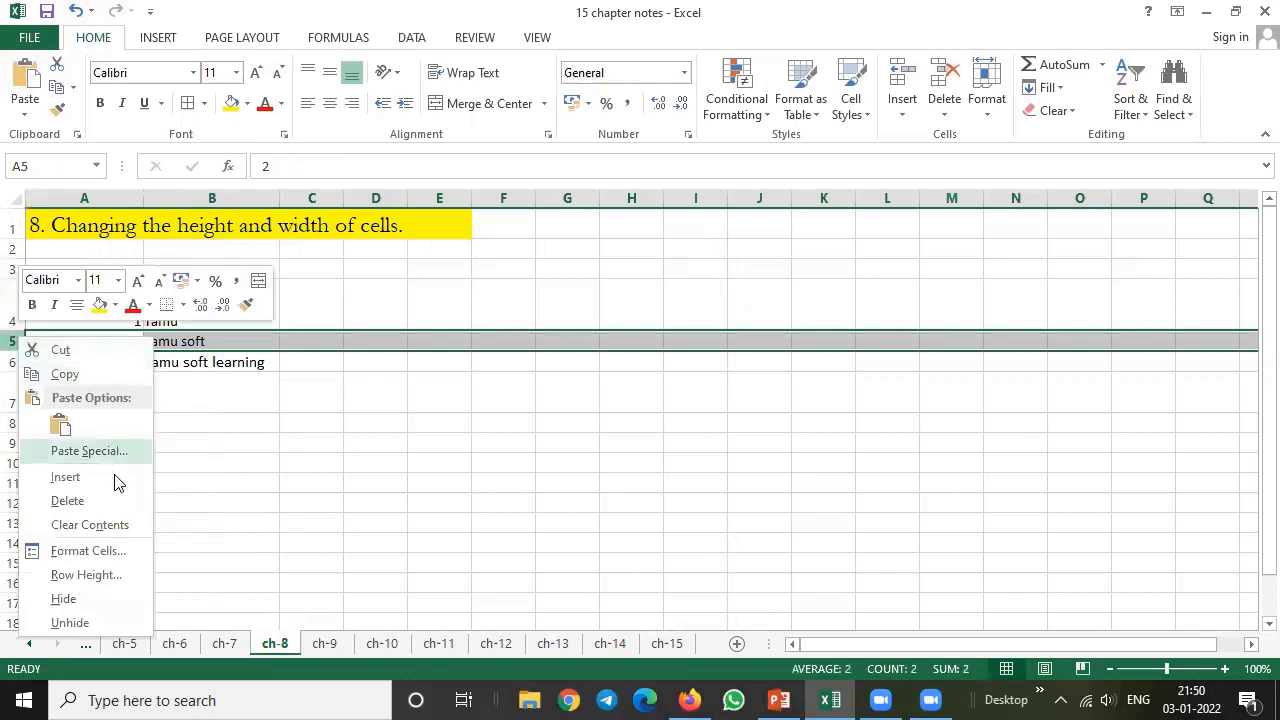
pyautogui.press('Escape')
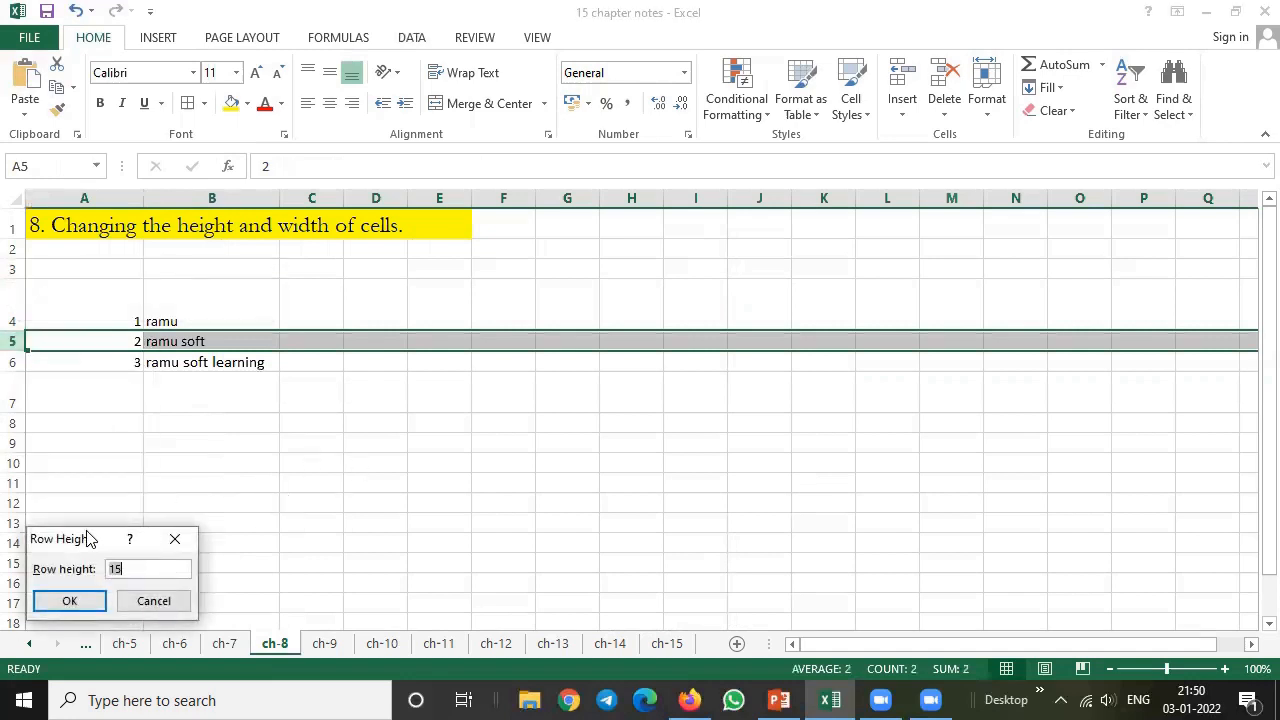
pyautogui.moveTo(88, 539); pyautogui.dragTo(396, 337)
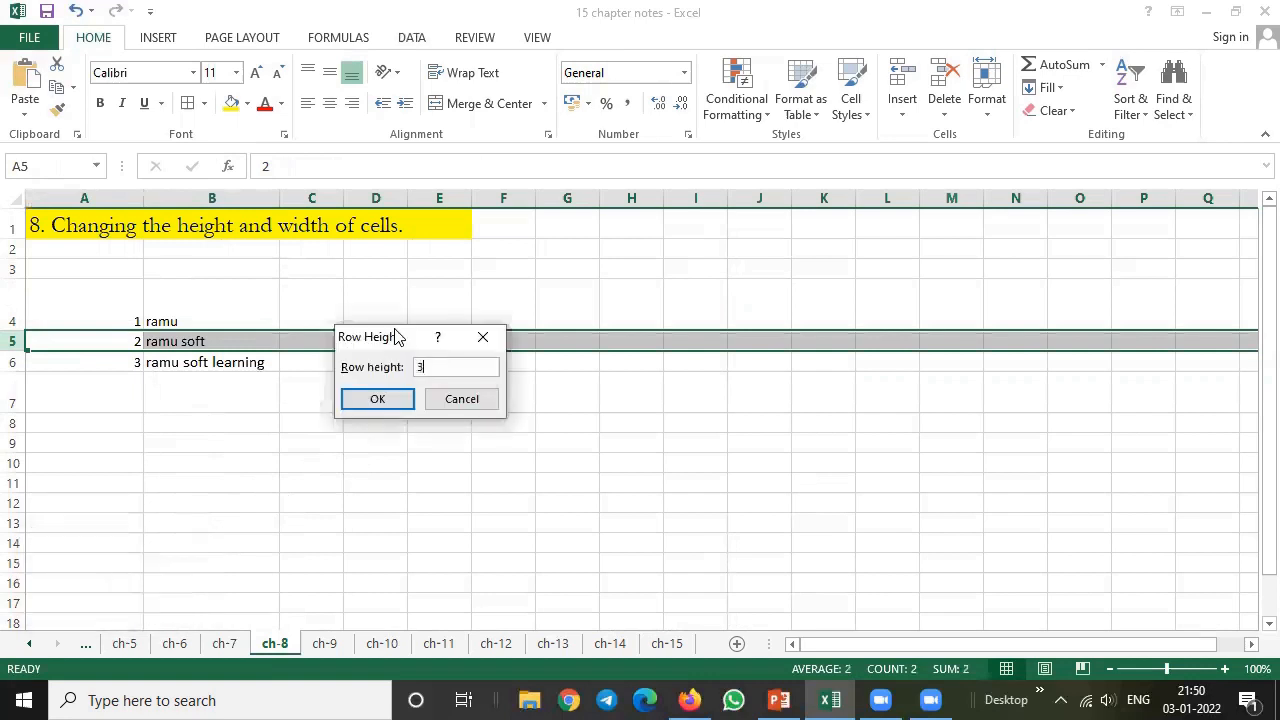
pyautogui.write('30')
pyautogui.click(391, 399)
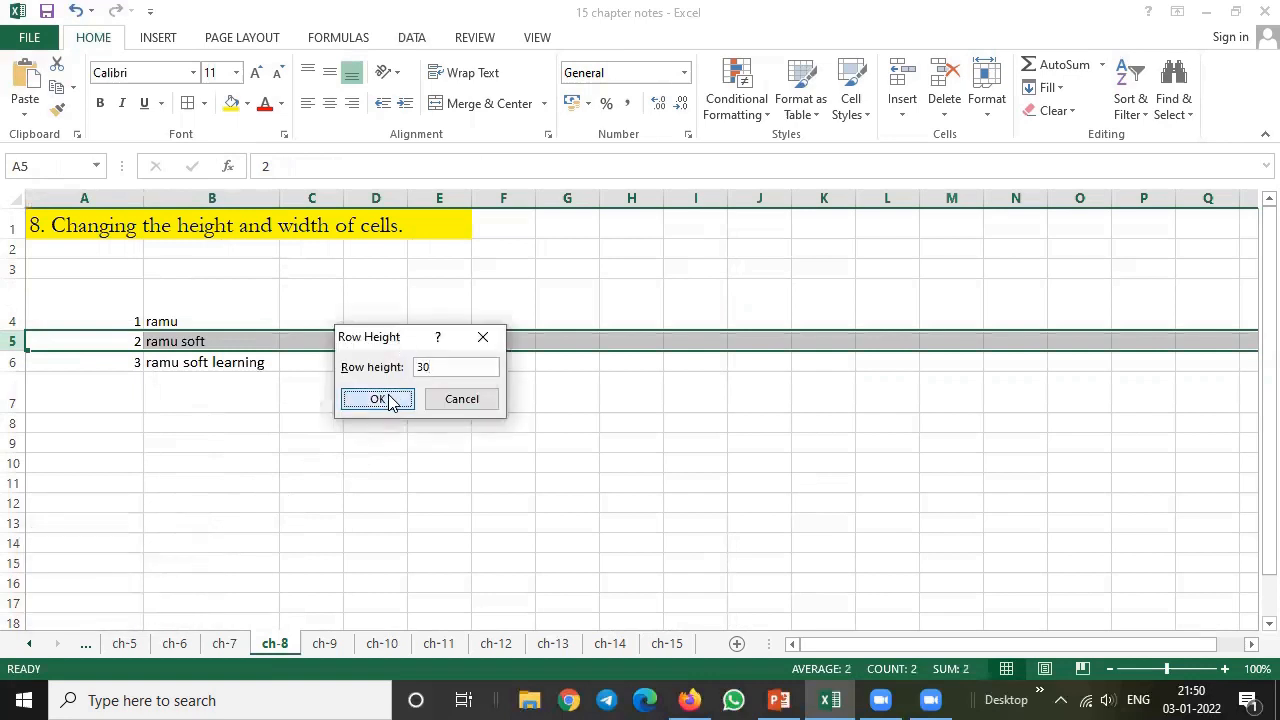
pyautogui.click(314, 440)
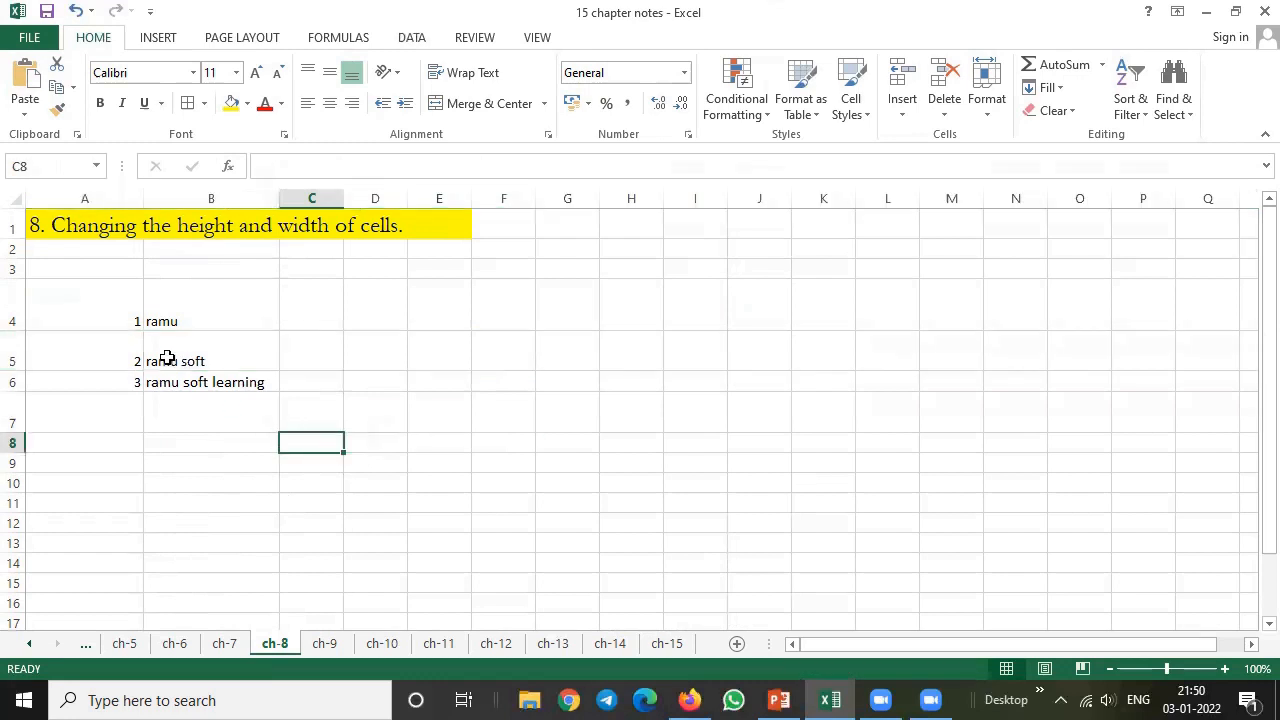
# Step: Set the height of rows 4 to 8 together to 30
pyautogui.click(11, 321)
pyautogui.moveTo(11, 321); pyautogui.dragTo(6, 445)
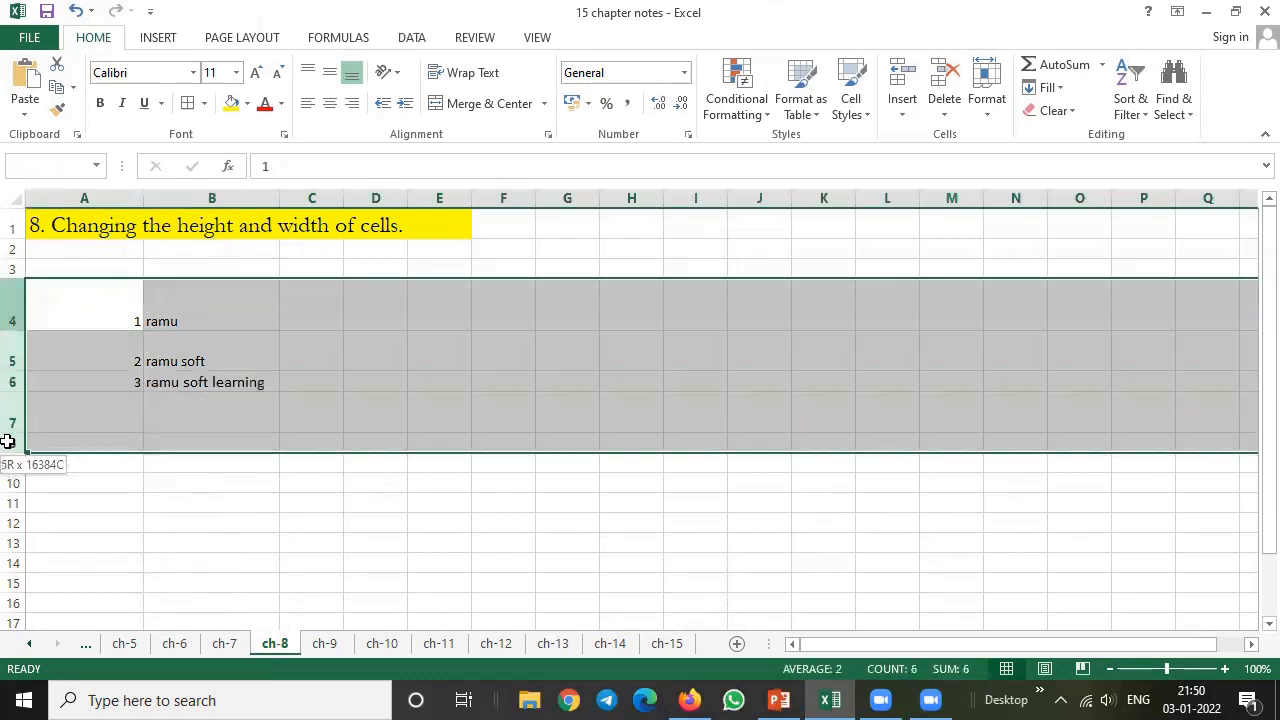
pyautogui.rightClick(12, 365)
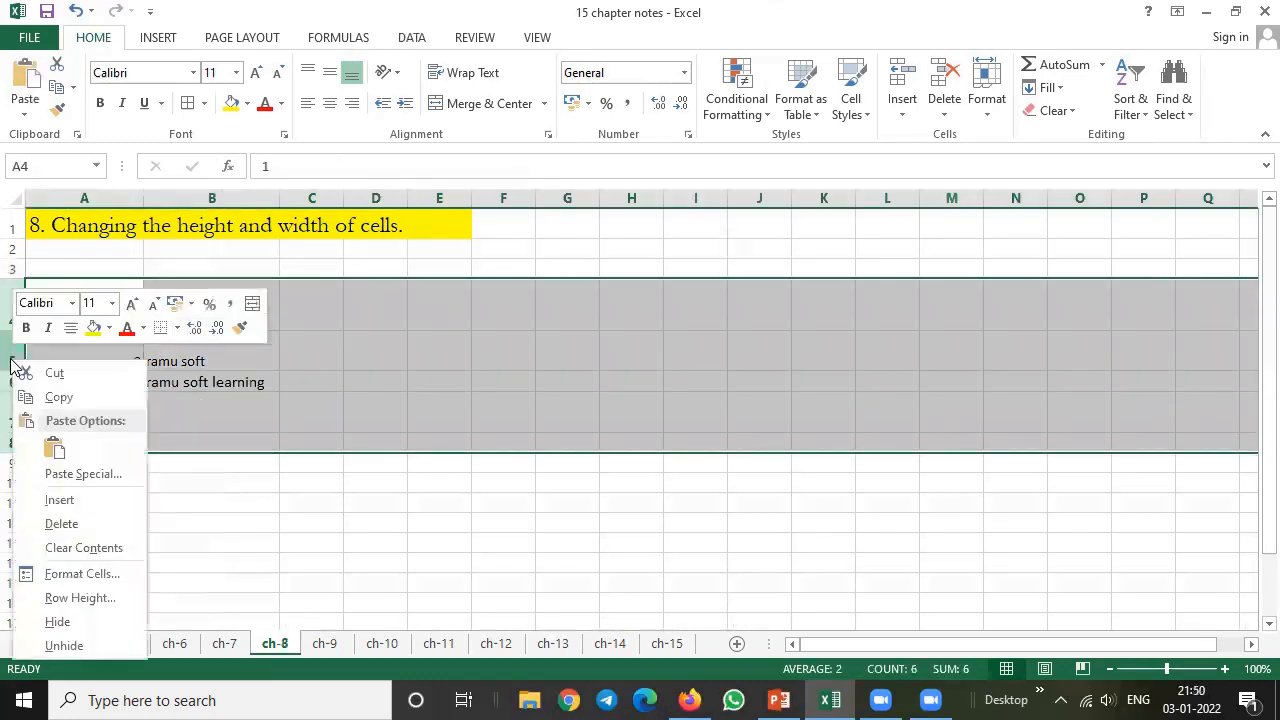
pyautogui.click(88, 598)
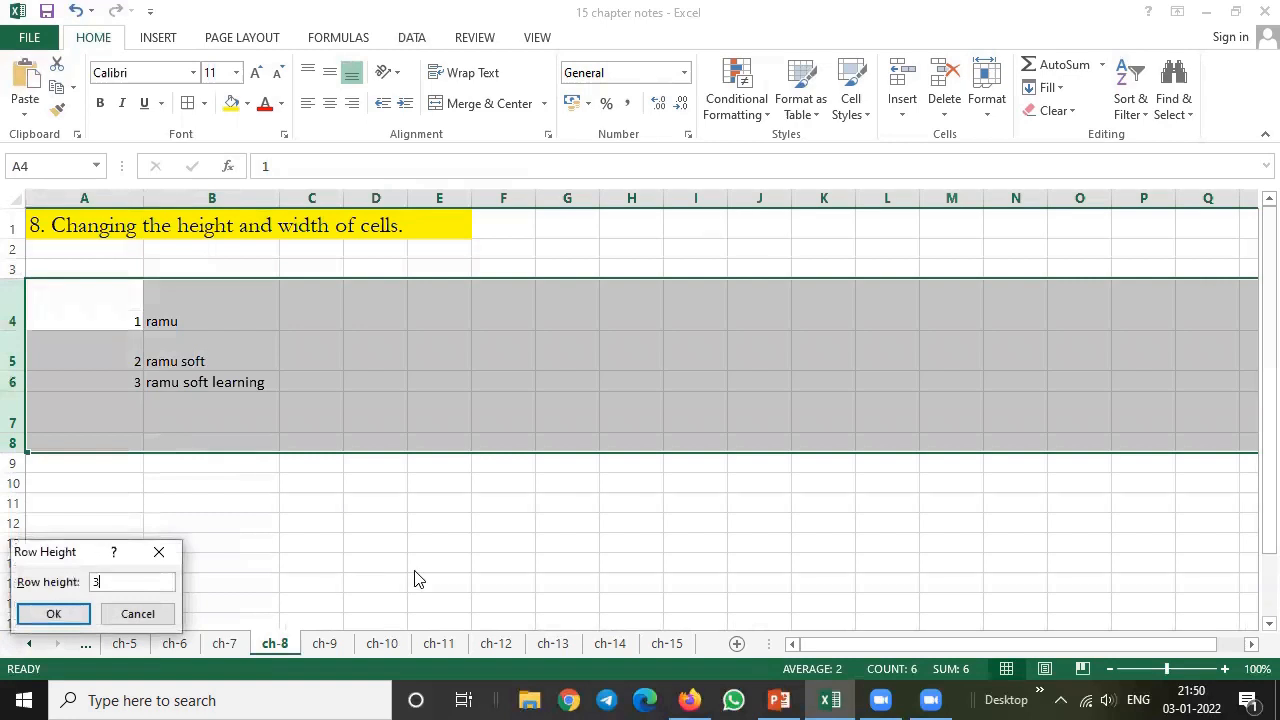
pyautogui.write('30')
pyautogui.click(50, 613)
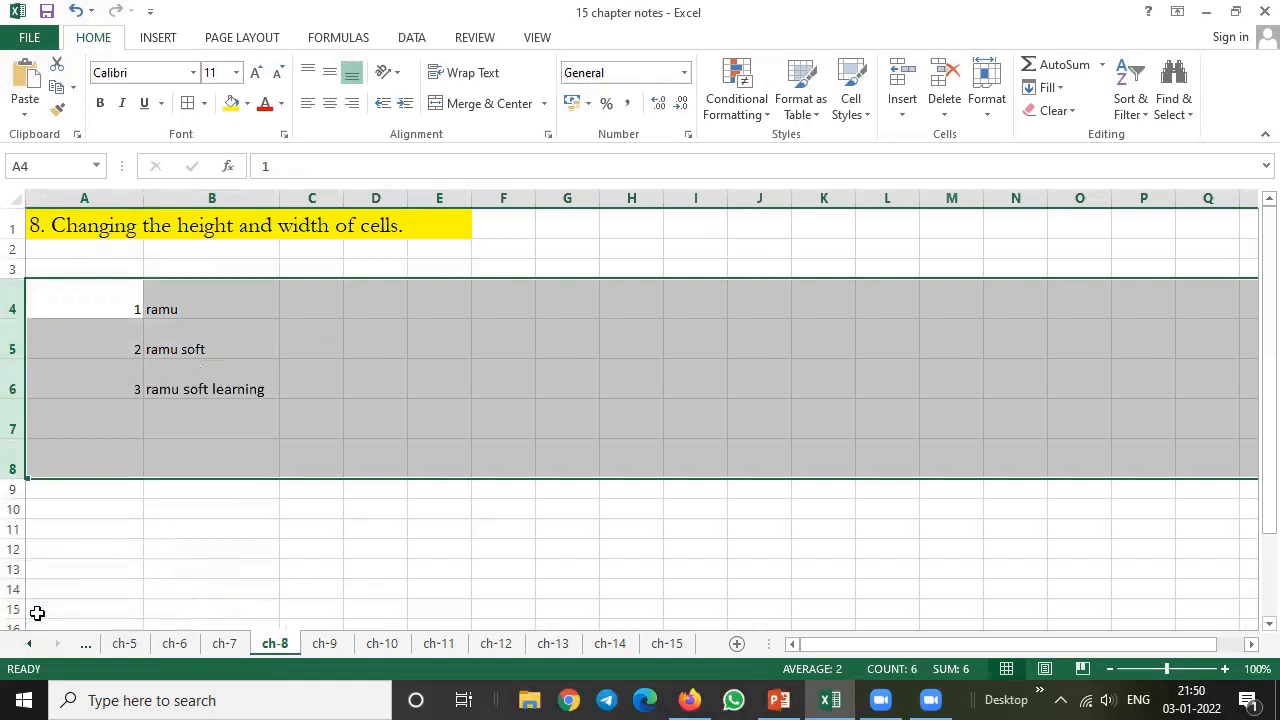
# Step: Set the width of column B to exactly 25
pyautogui.click(224, 197)
pyautogui.rightClick(226, 199)
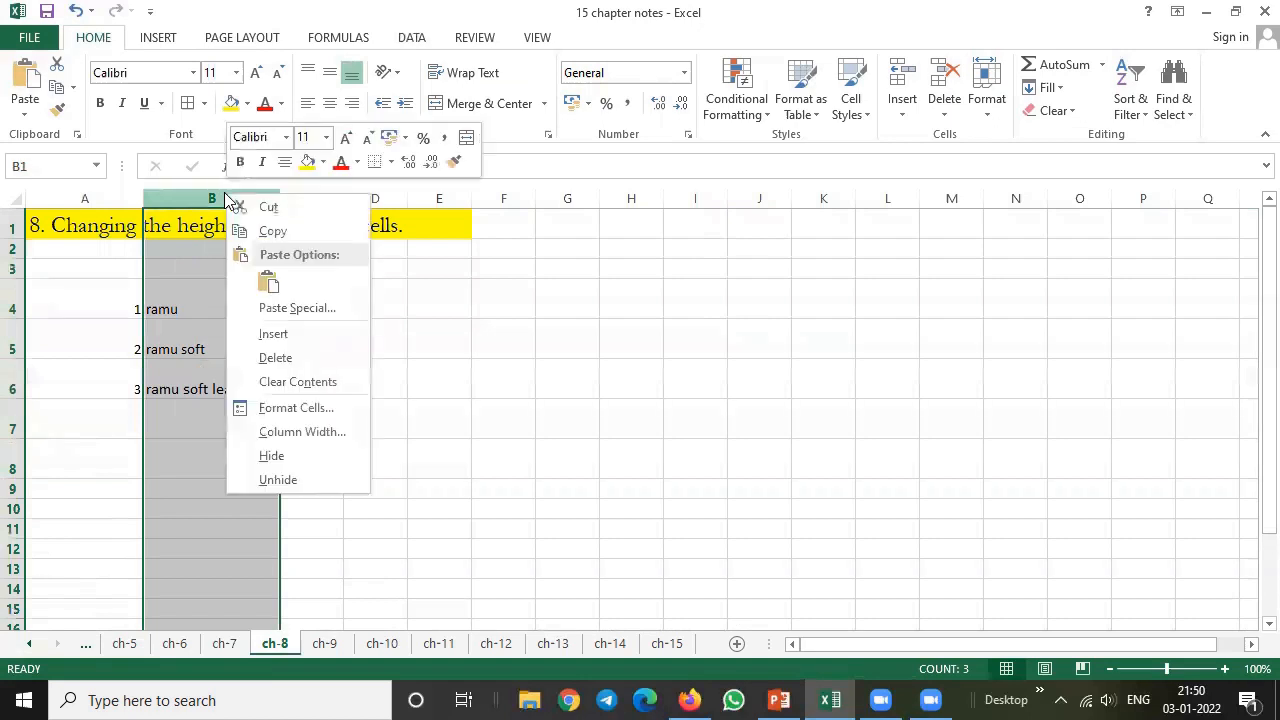
pyautogui.click(316, 430)
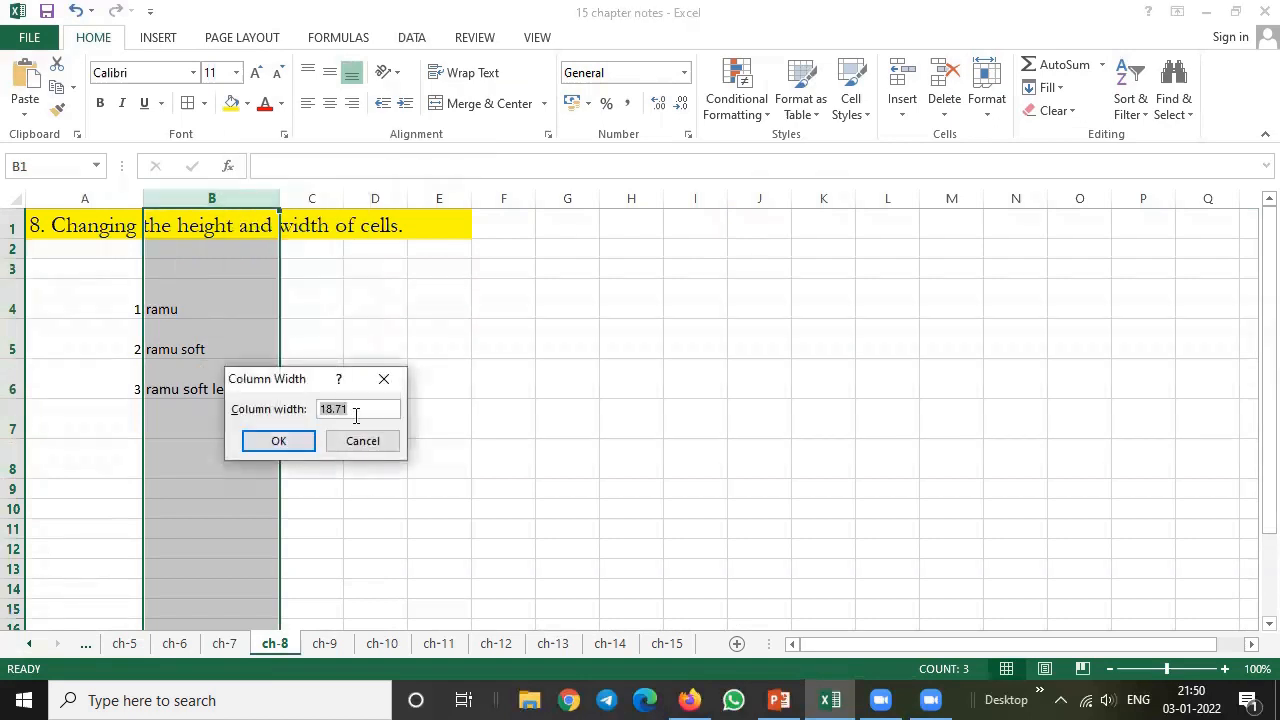
pyautogui.write('25')
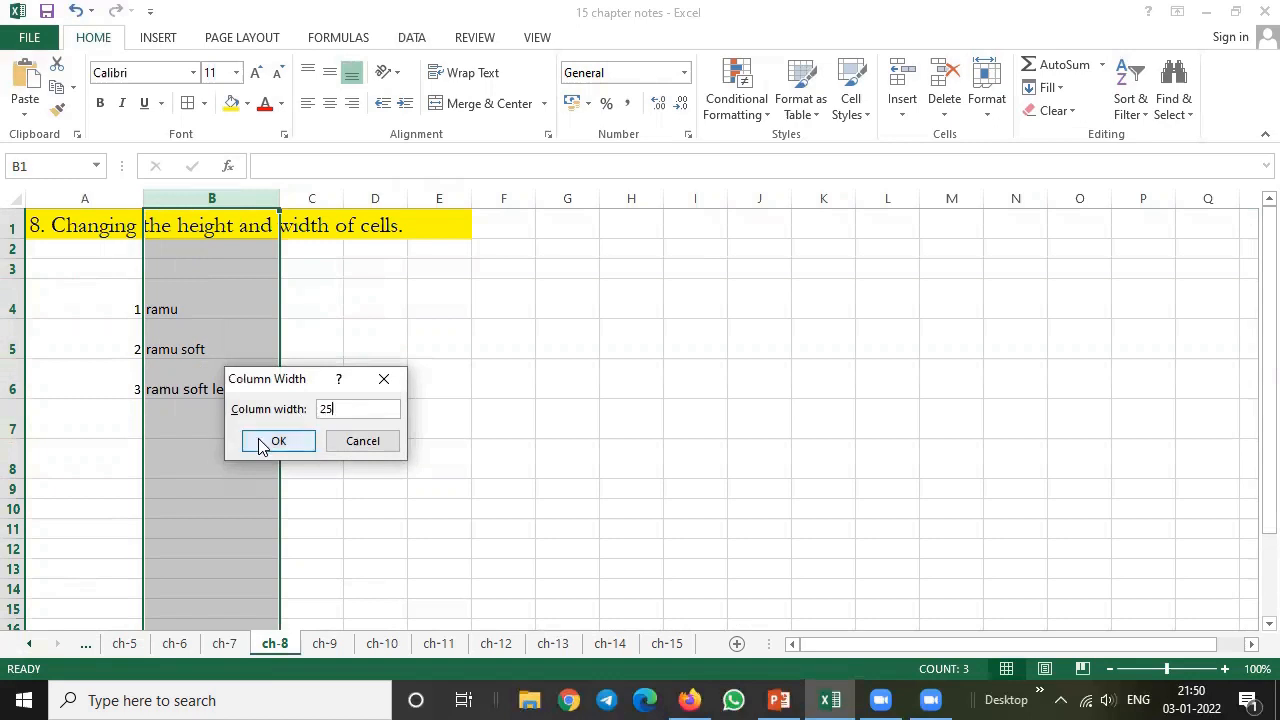
pyautogui.click(263, 441)
# Step: Set the width of columns B through G together to 25 and deselect them
pyautogui.moveTo(277, 200); pyautogui.dragTo(606, 194)
pyautogui.rightClick(577, 197)
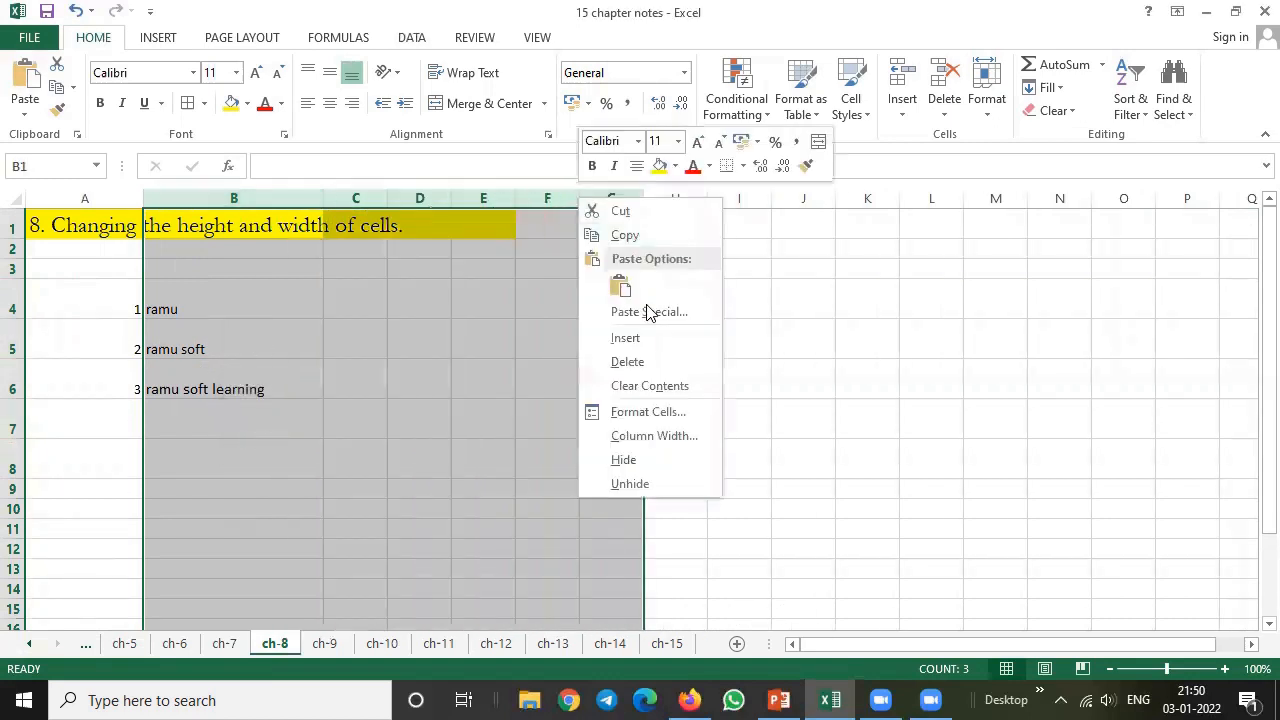
pyautogui.click(665, 433)
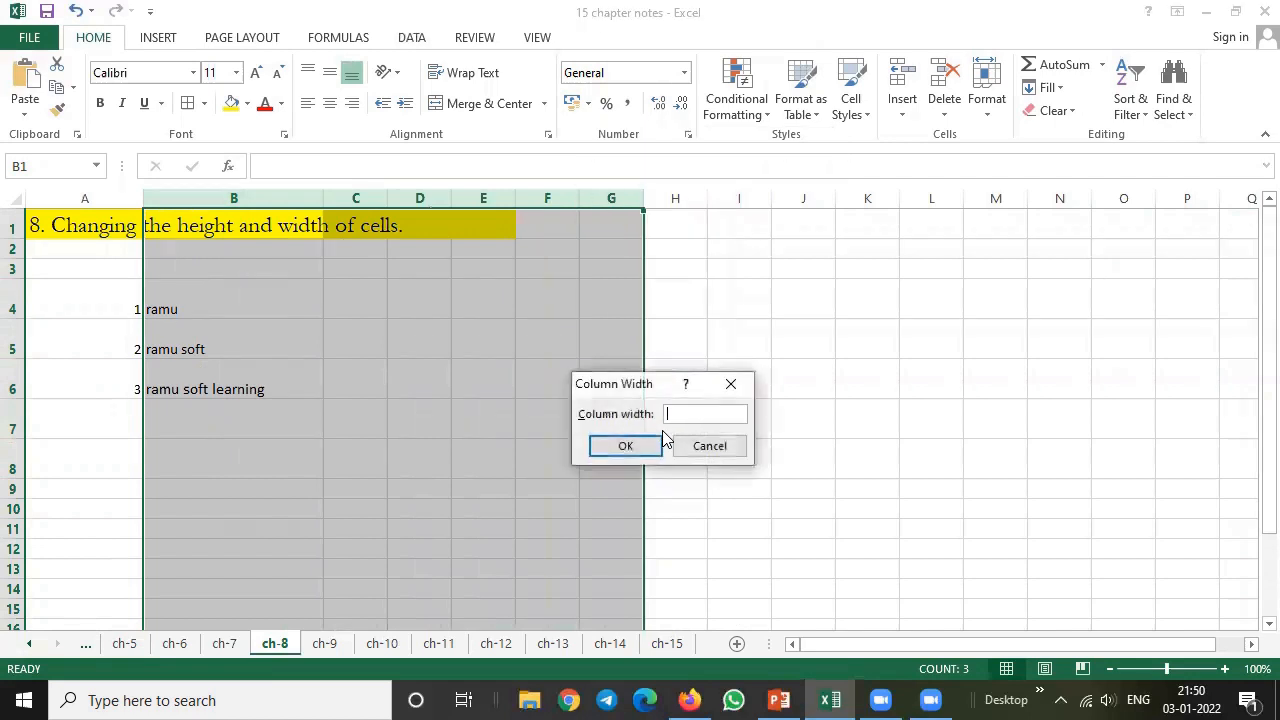
pyautogui.click(646, 446)
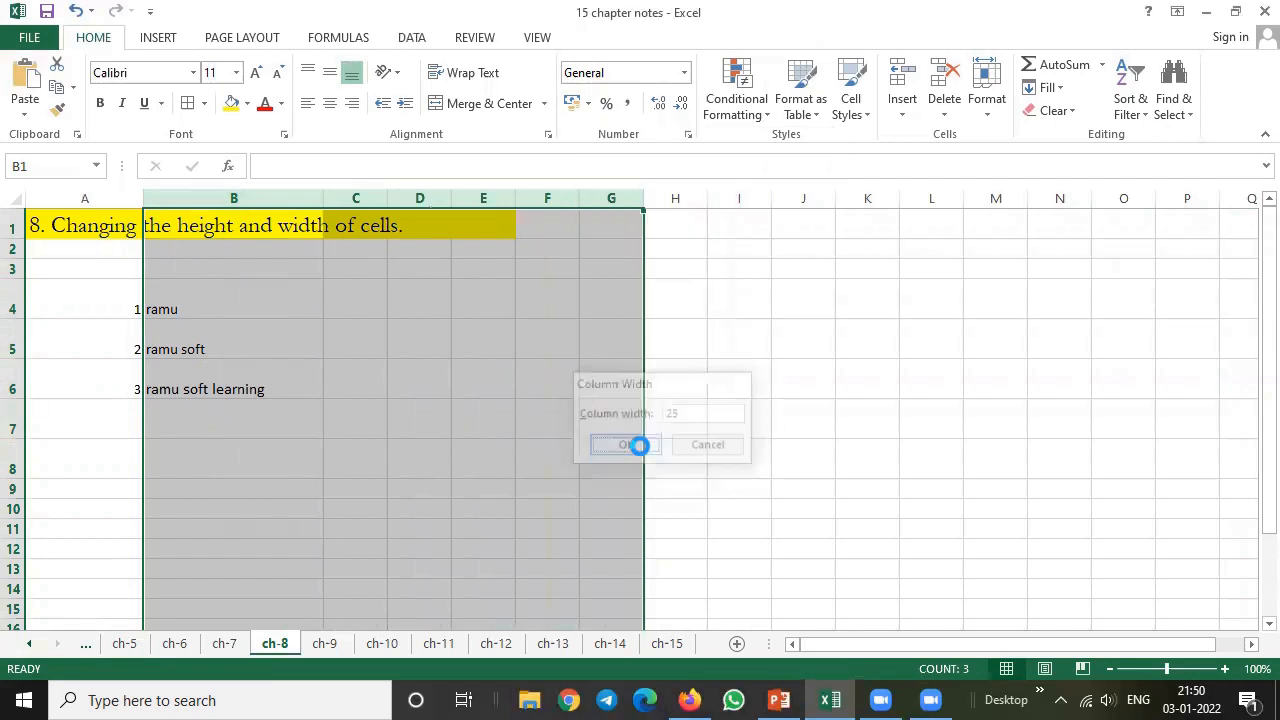
pyautogui.click(231, 292)
pyautogui.click(237, 224)
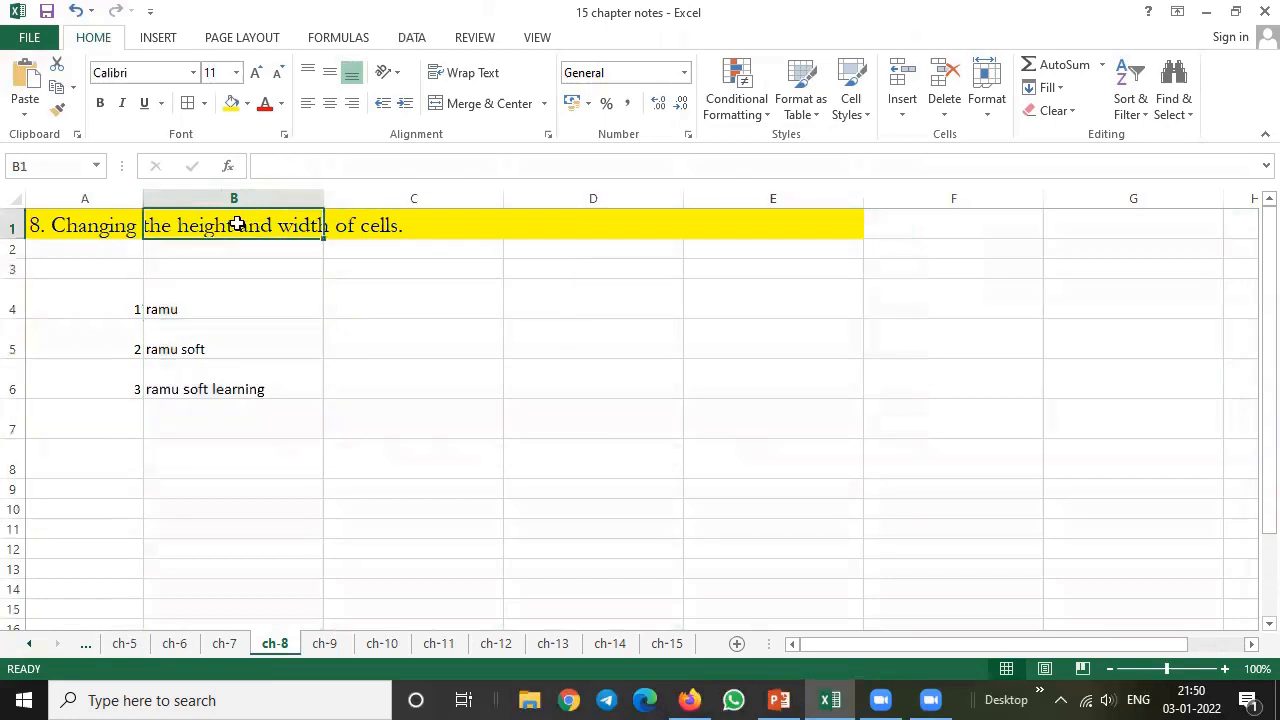
pyautogui.click(225, 304)
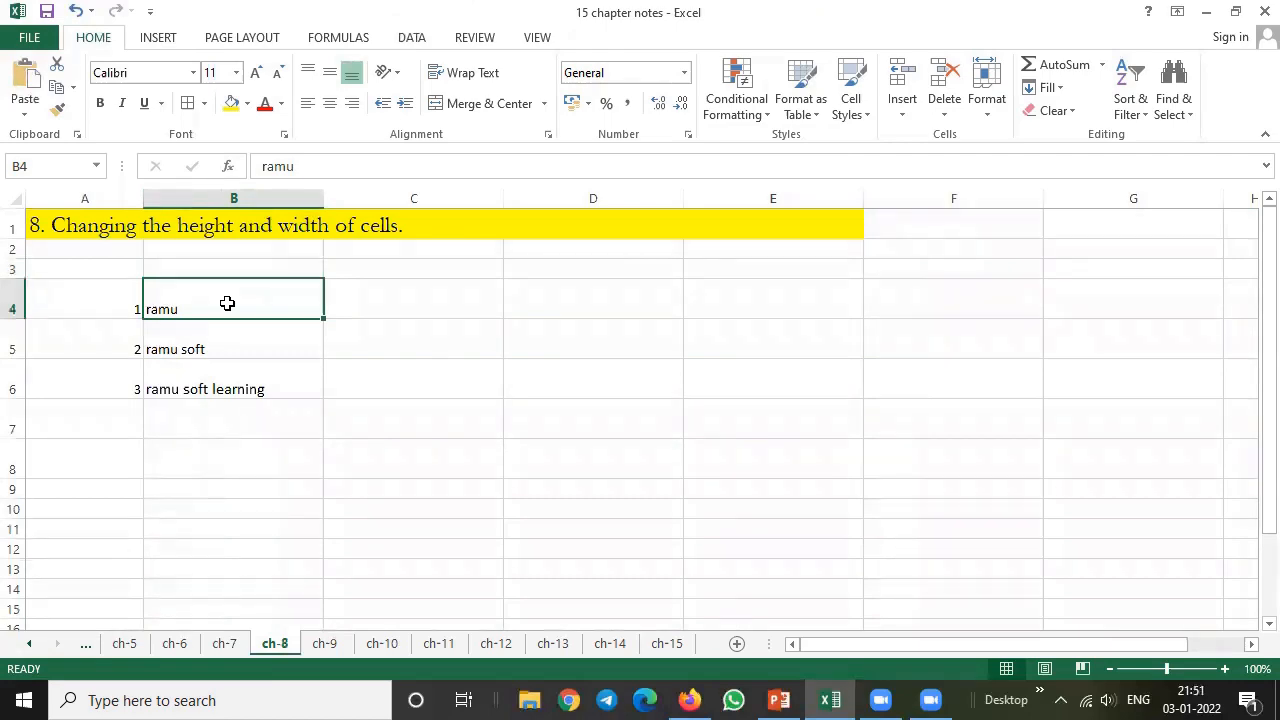
# Step: Switch to the ch-9 sheet about freezing titles and fill title cells A1:B1 with yellow
pyautogui.click(326, 643)
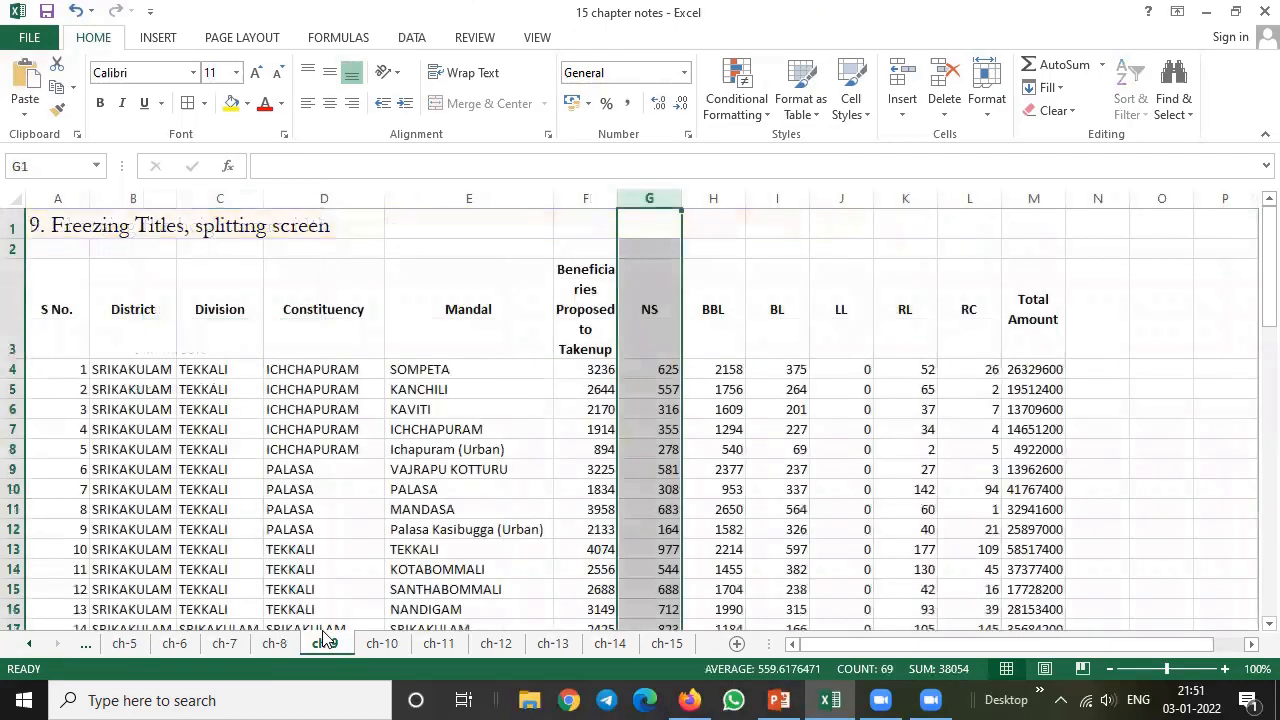
pyautogui.click(437, 243)
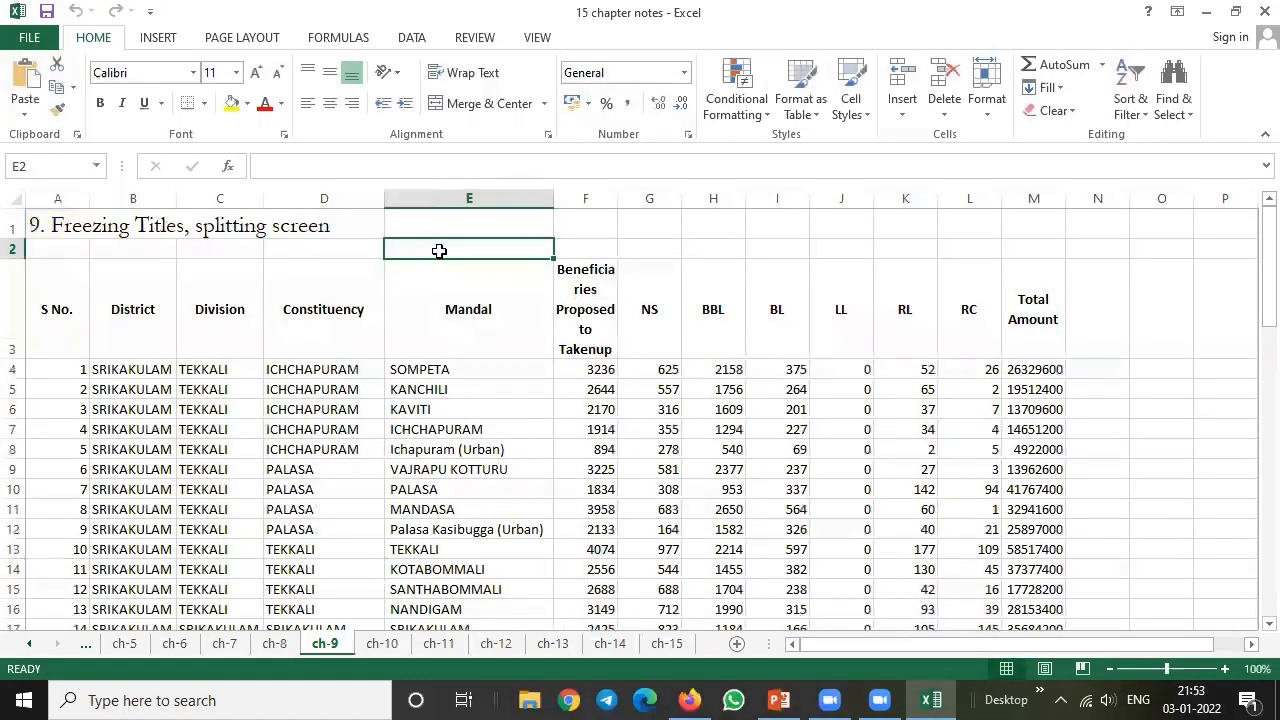
pyautogui.click(60, 226)
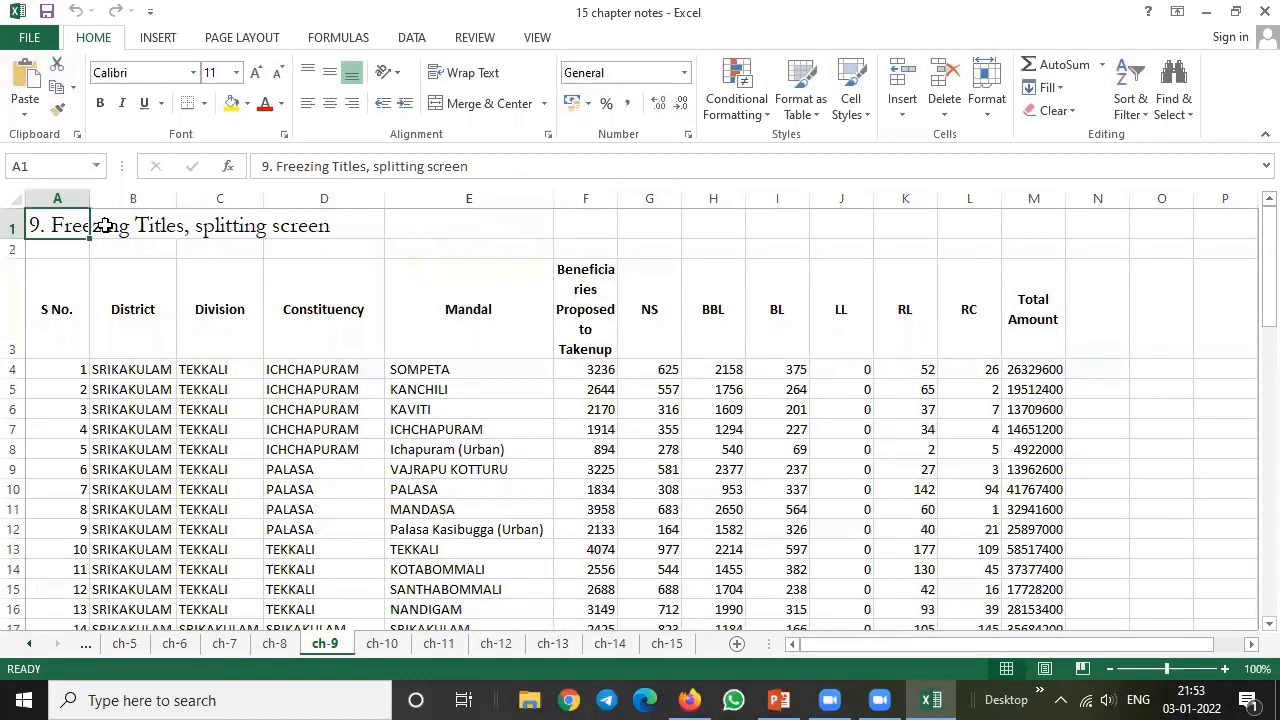
pyautogui.moveTo(73, 226); pyautogui.dragTo(131, 224)
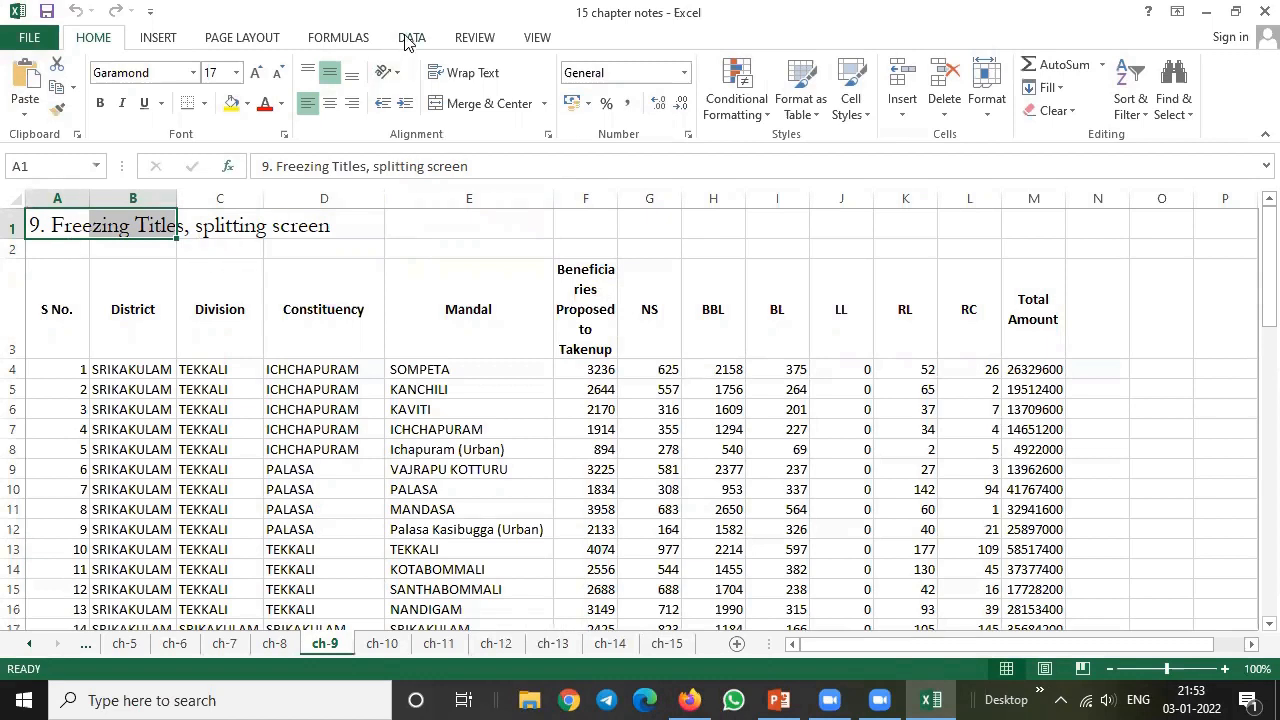
pyautogui.click(232, 103)
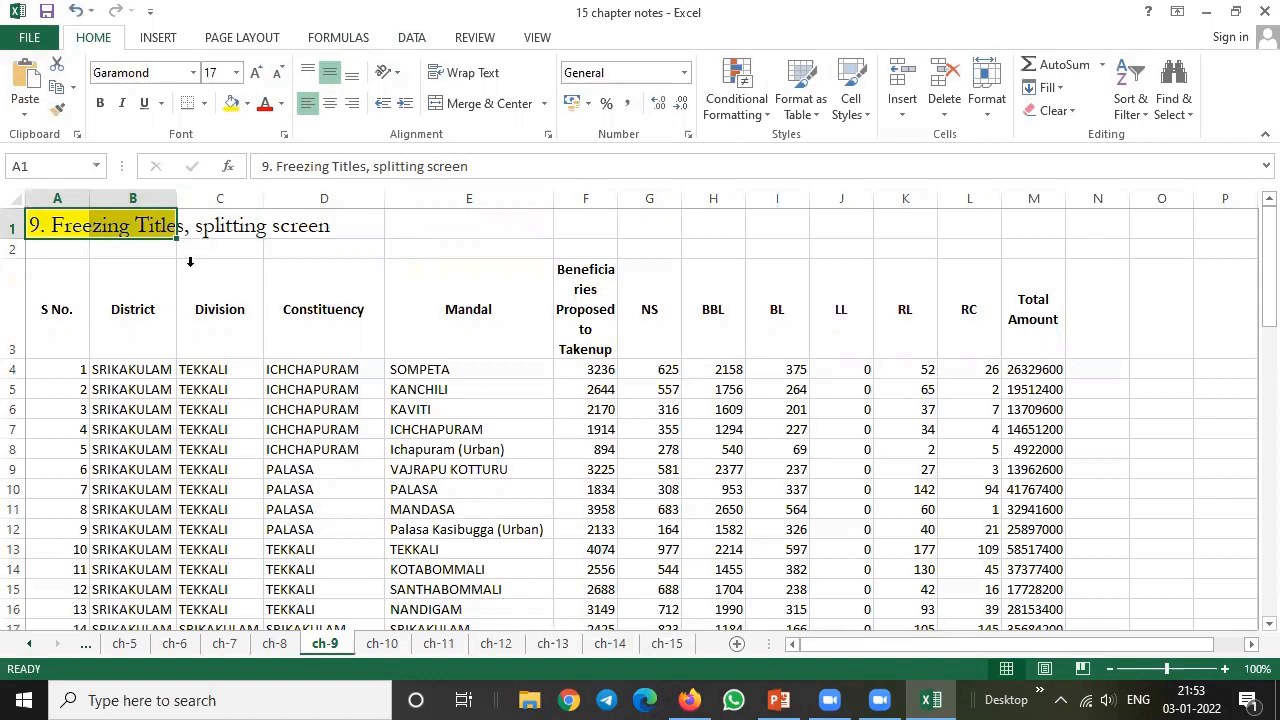
# Step: Hide the workbook window with column F selected, and restore it by unhiding the 15 chapter notes workbook
pyautogui.click(536, 38)
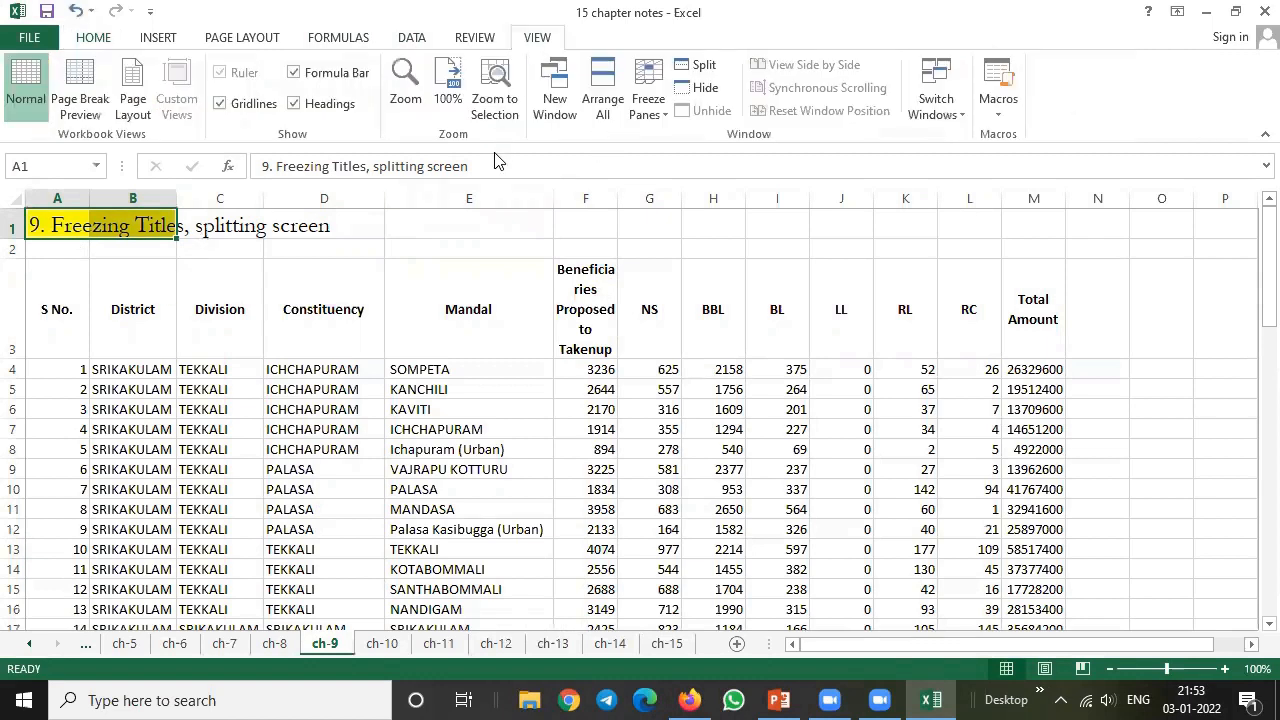
pyautogui.click(641, 326)
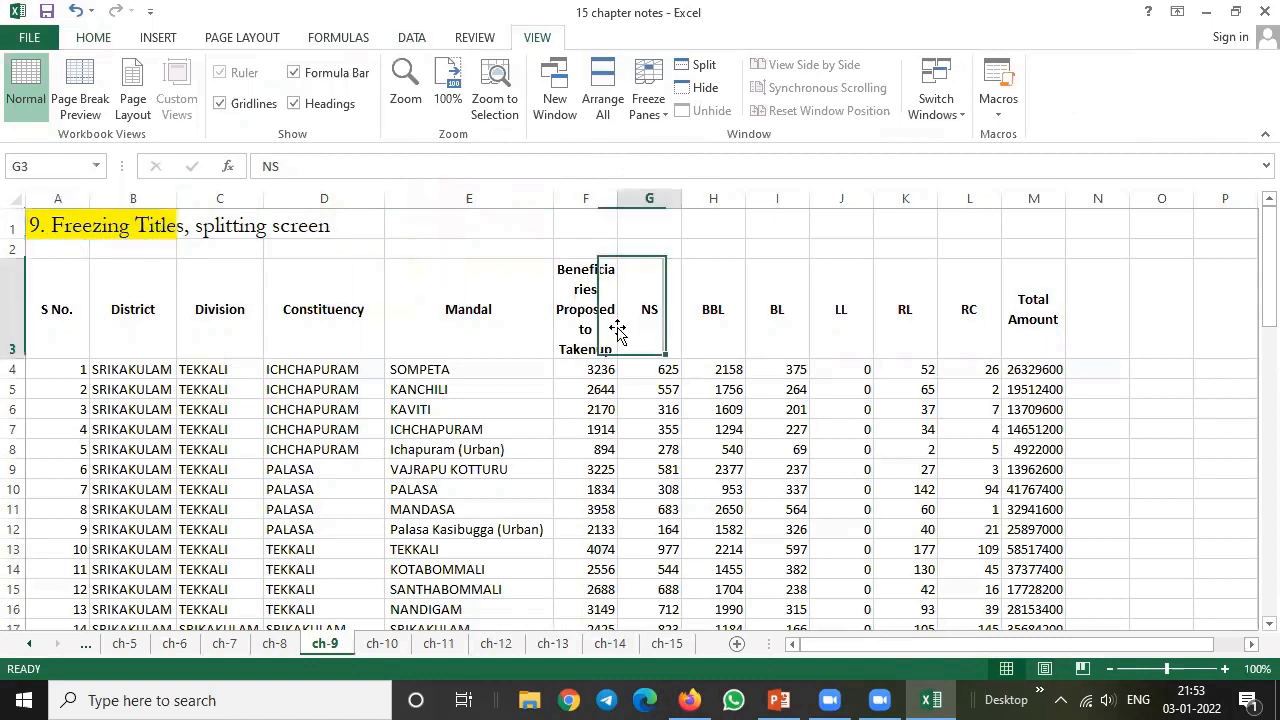
pyautogui.click(585, 199)
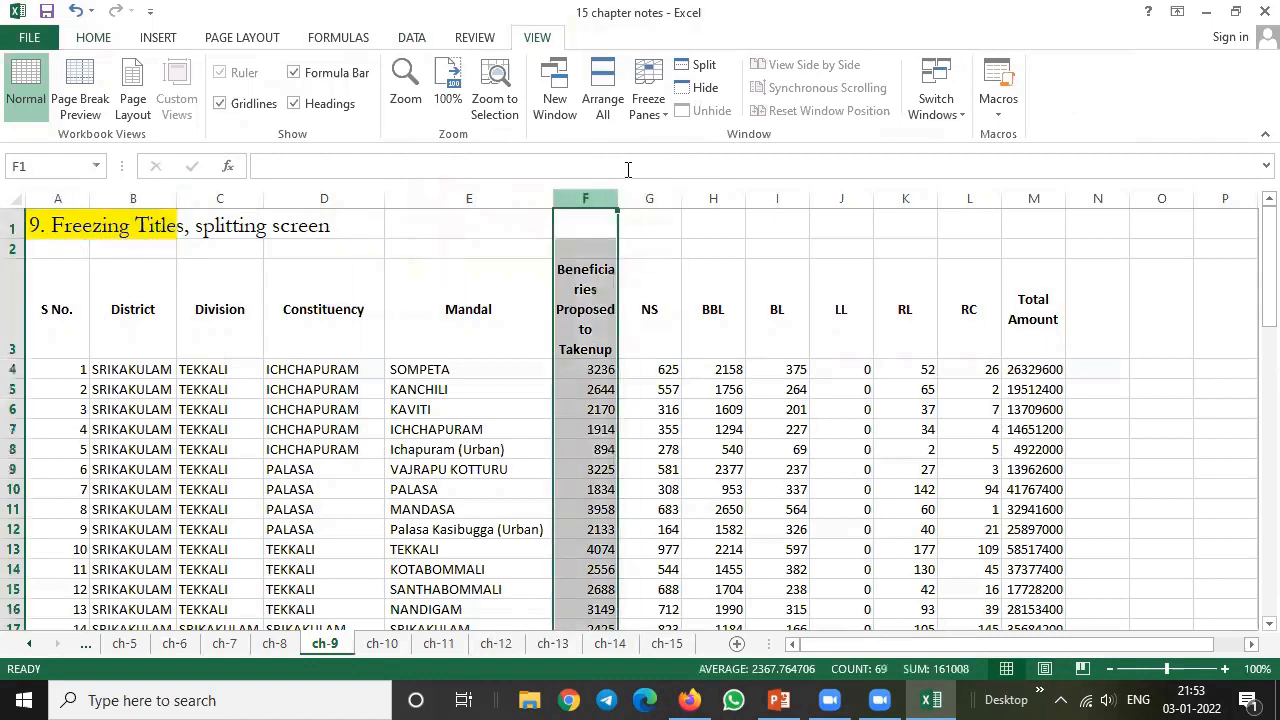
pyautogui.click(702, 88)
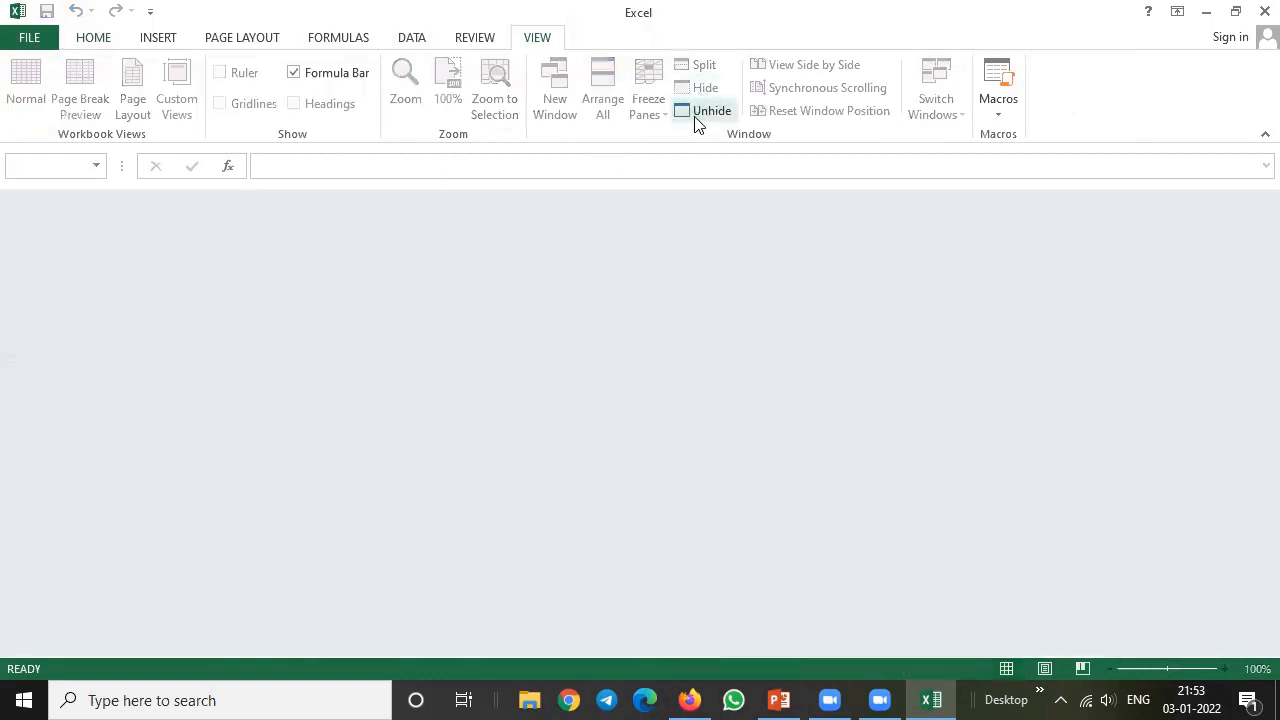
pyautogui.click(706, 112)
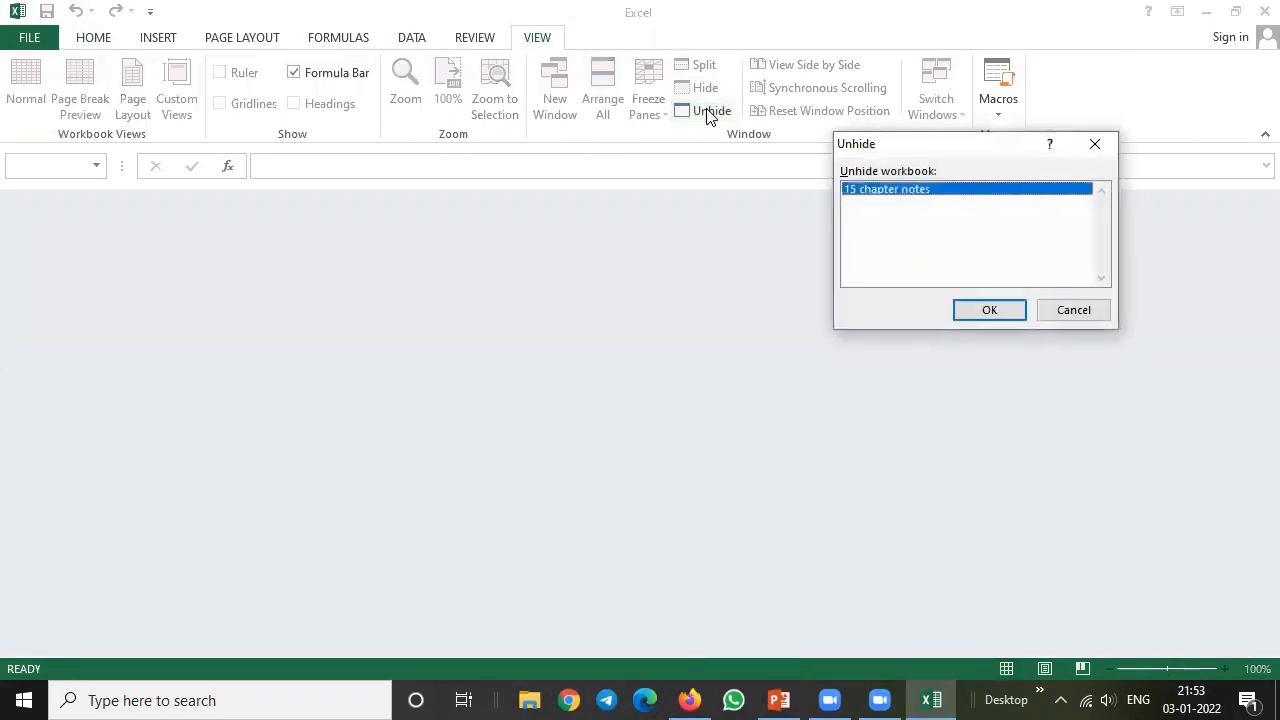
pyautogui.click(978, 310)
pyautogui.click(700, 340)
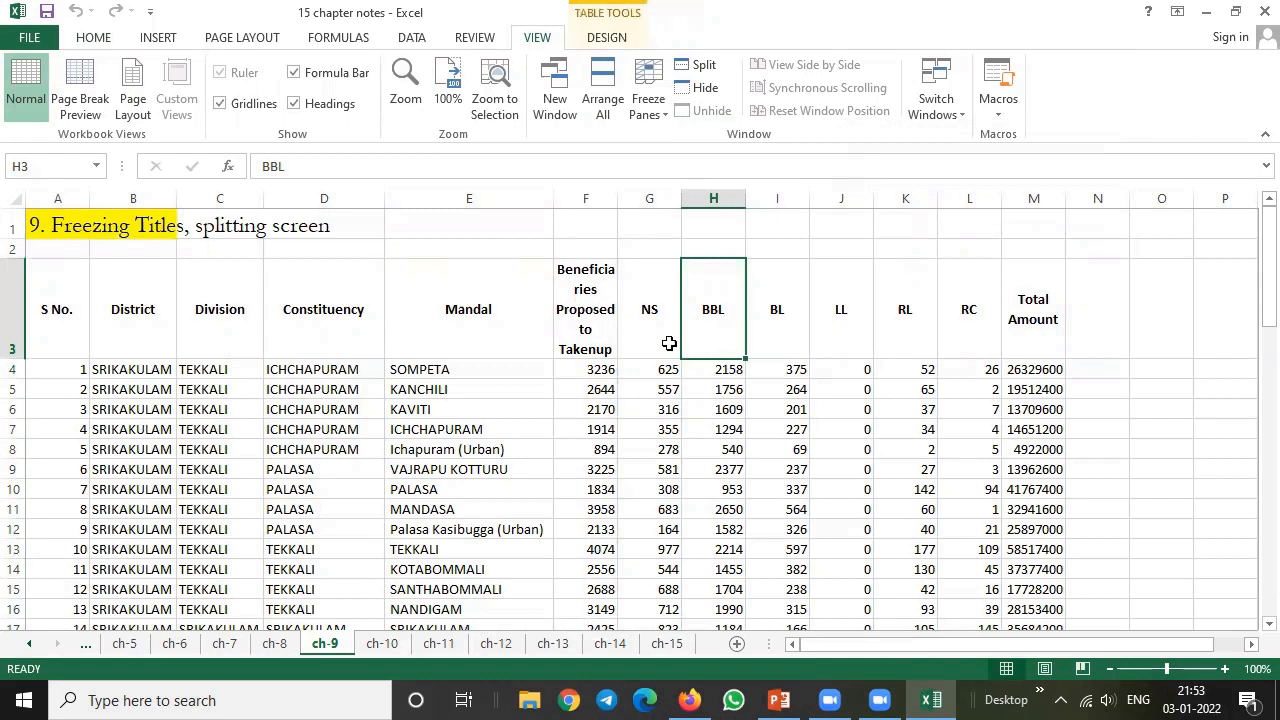
pyautogui.click(590, 198)
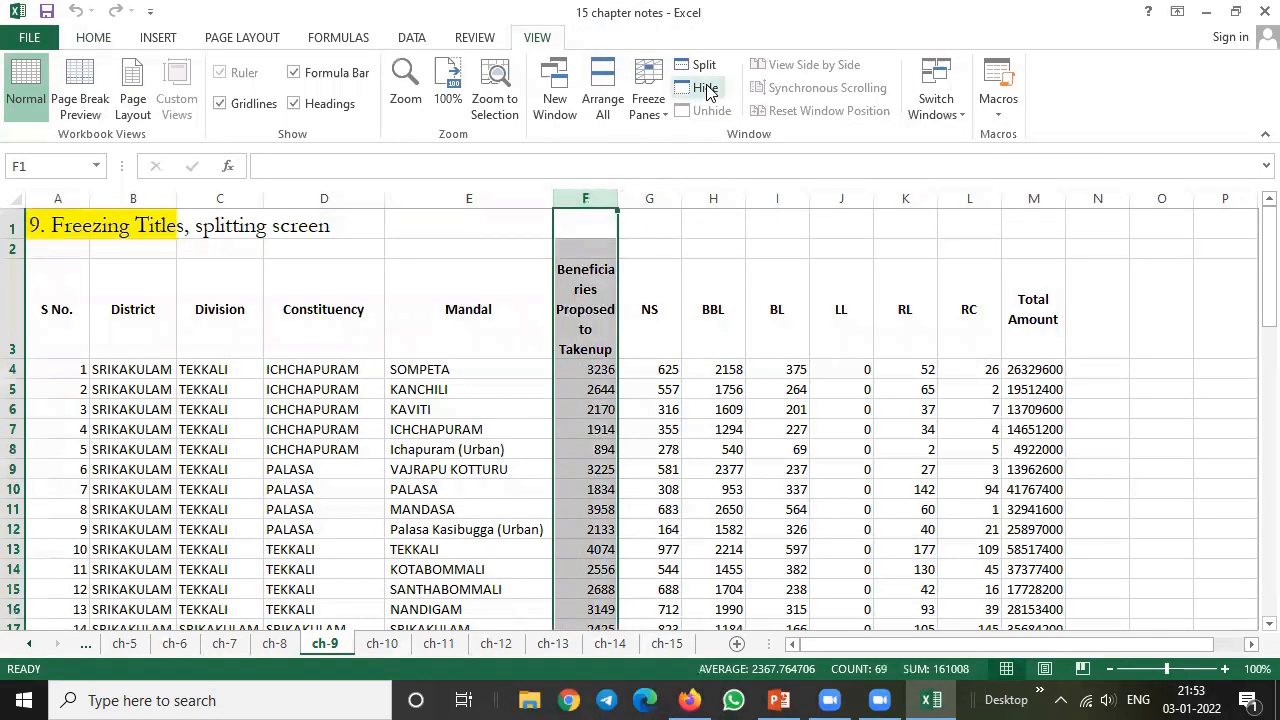
pyautogui.click(652, 256)
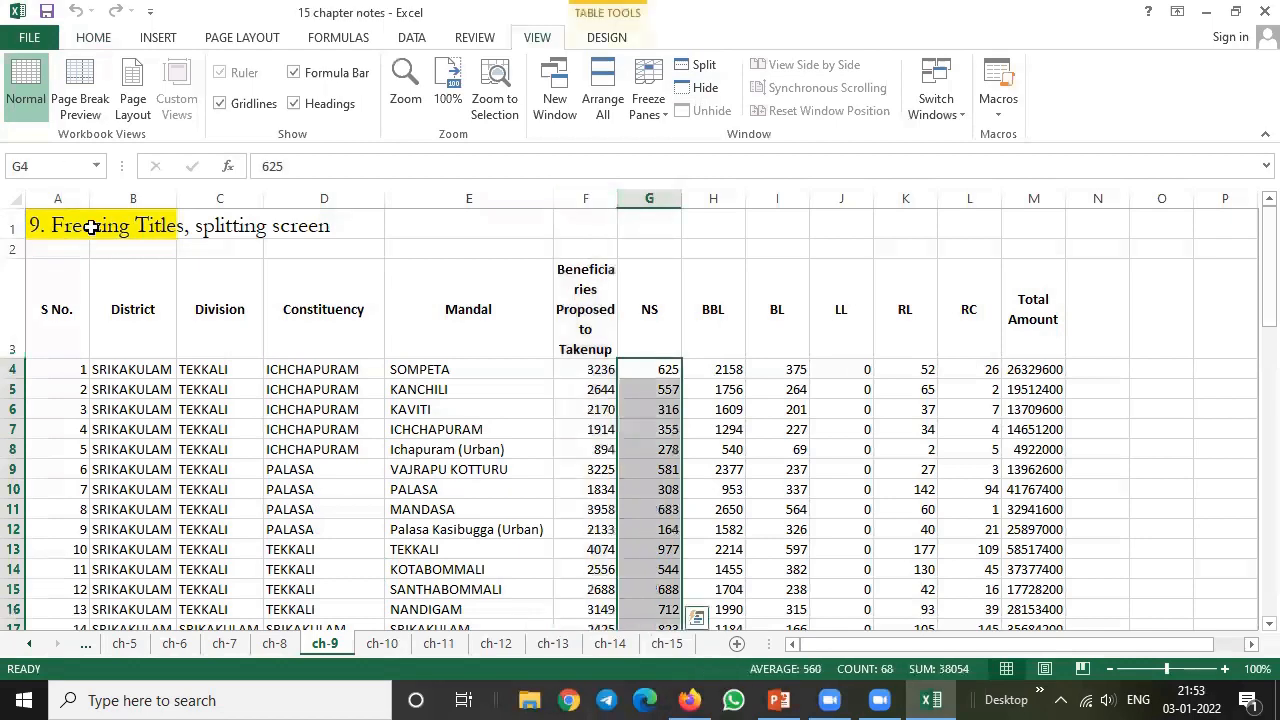
# Step: Hide rows 1 and 2 of the ch-9 sheet
pyautogui.click(17, 230)
pyautogui.moveTo(17, 235); pyautogui.dragTo(14, 246)
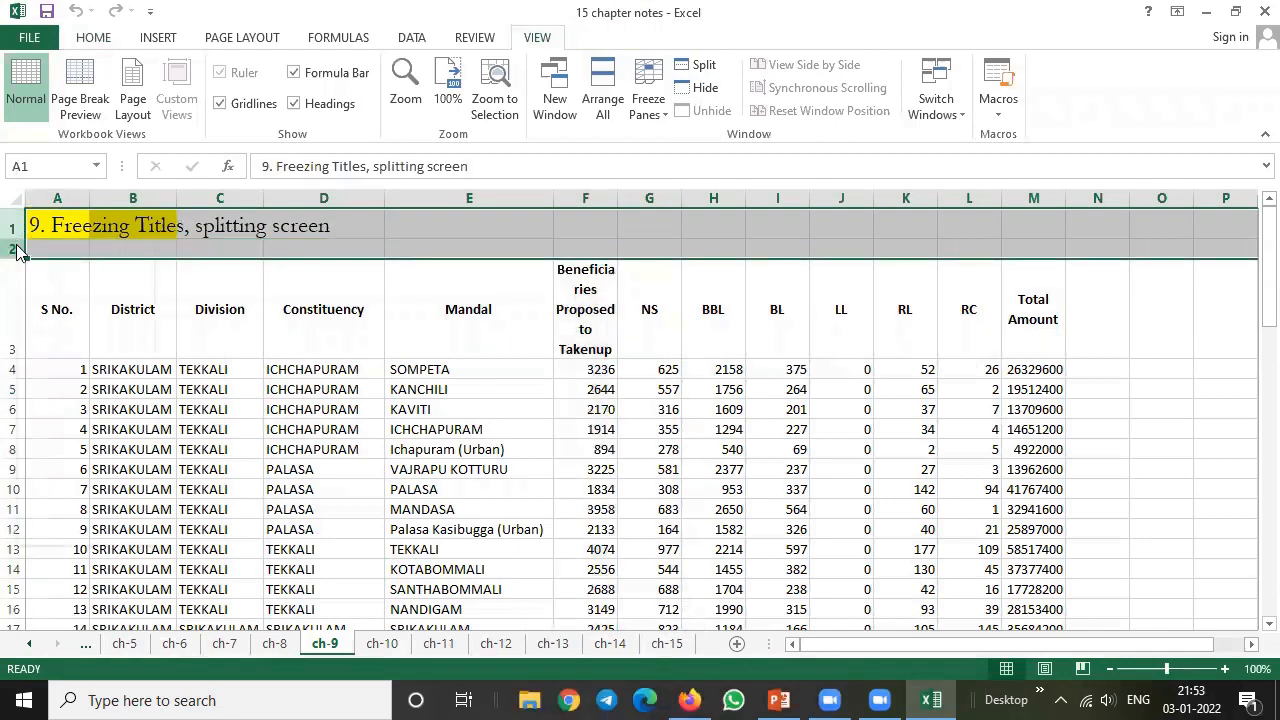
pyautogui.rightClick(15, 246)
pyautogui.click(63, 507)
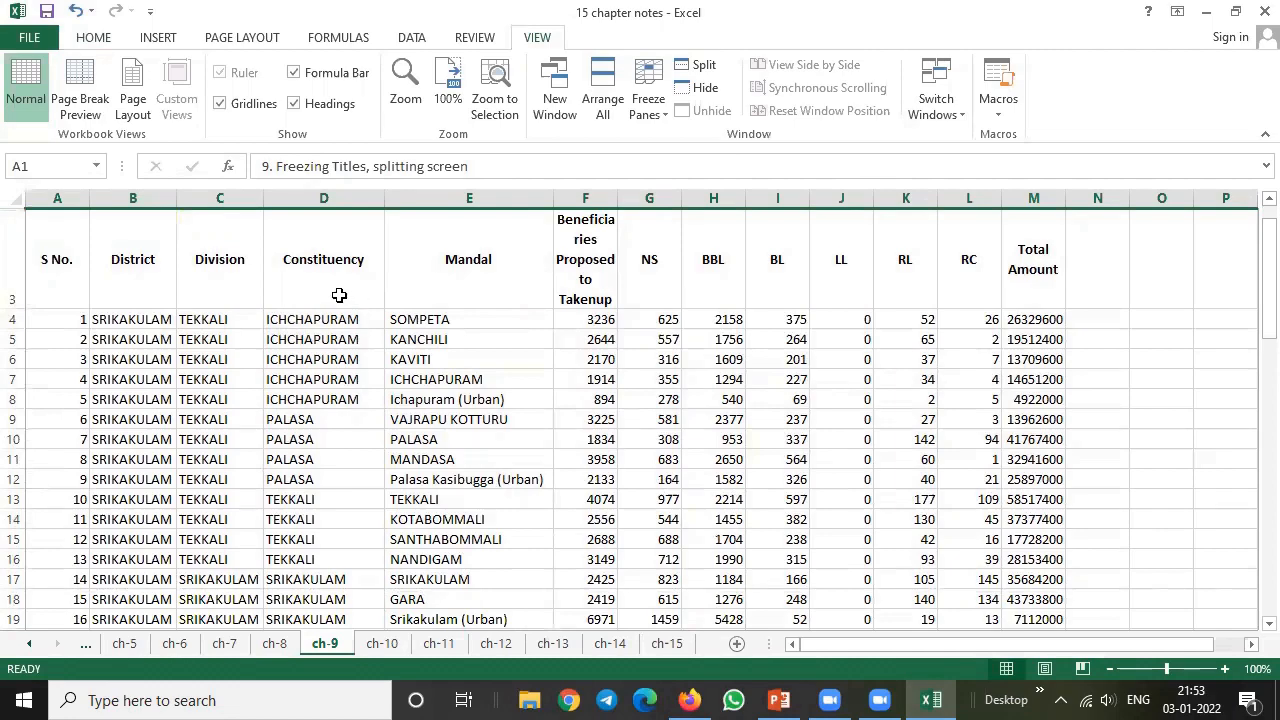
# Step: Freeze the top row that holds the table headings from S No. to Total Amount
pyautogui.moveTo(70, 260); pyautogui.dragTo(1030, 265)
pyautogui.scroll(-2, 541, 391)
pyautogui.scroll(-5, 541, 391)
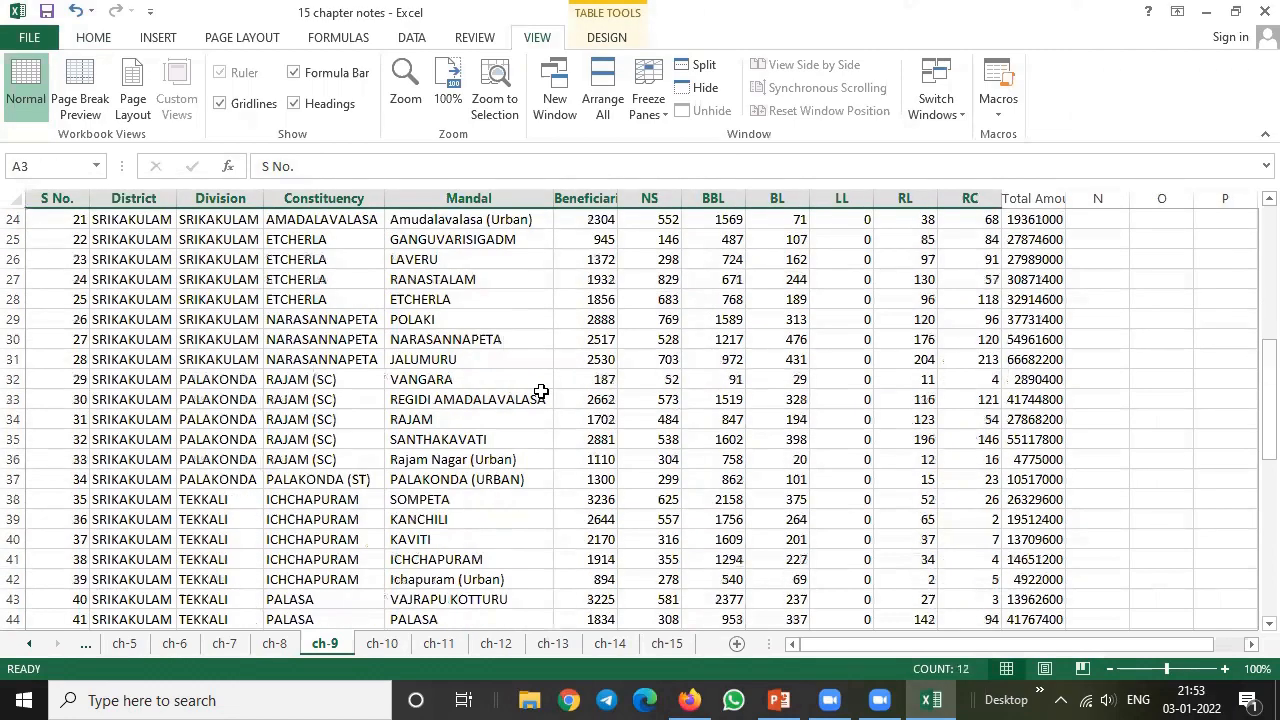
pyautogui.scroll(5, 535, 399)
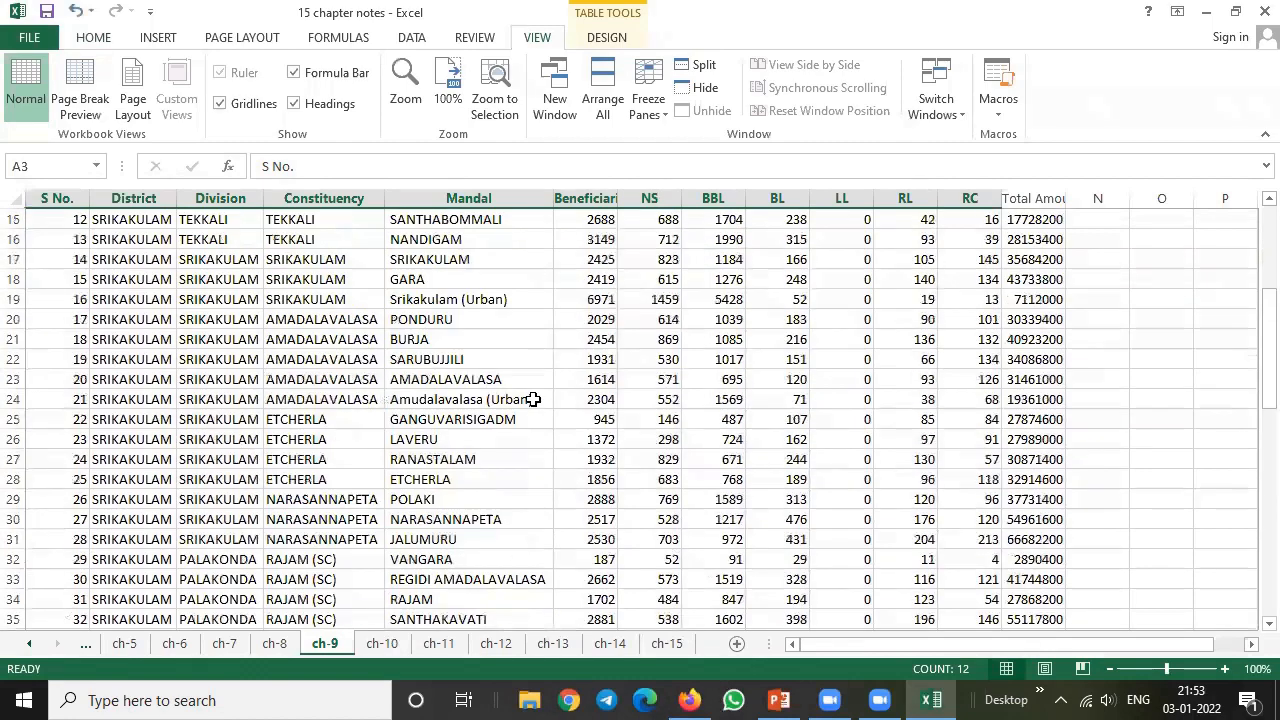
pyautogui.scroll(2, 533, 399)
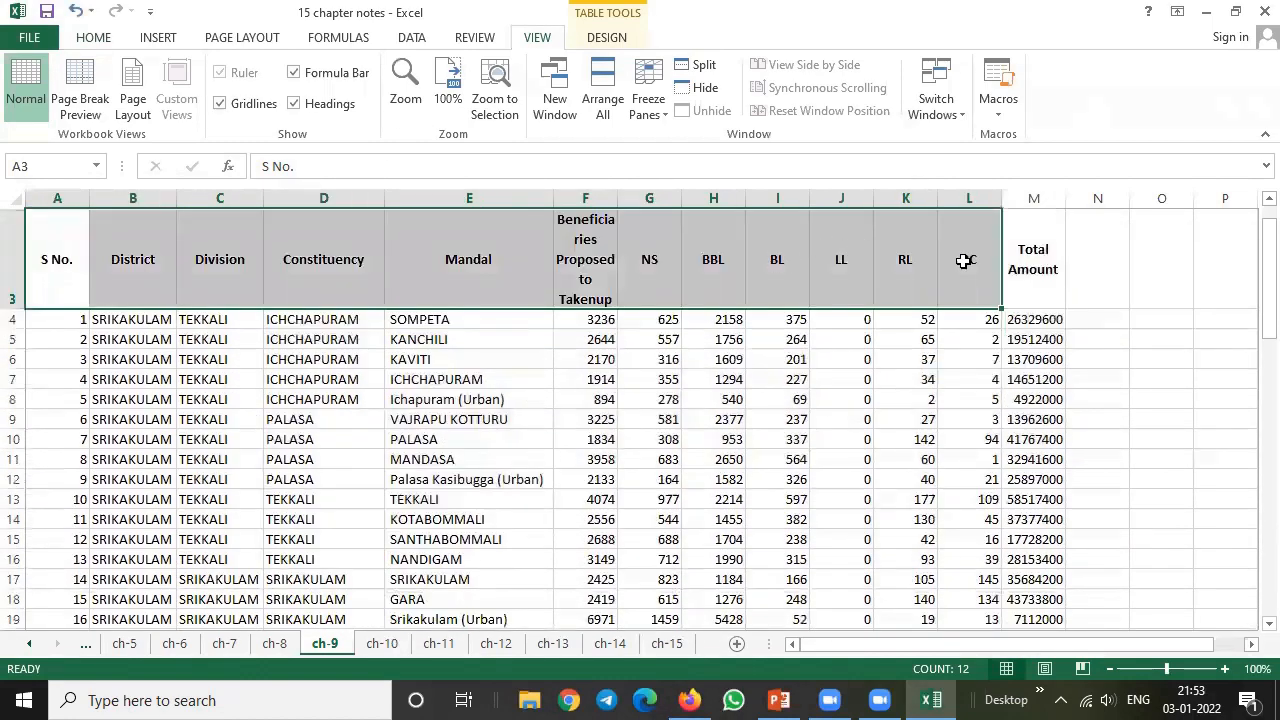
pyautogui.click(1033, 259)
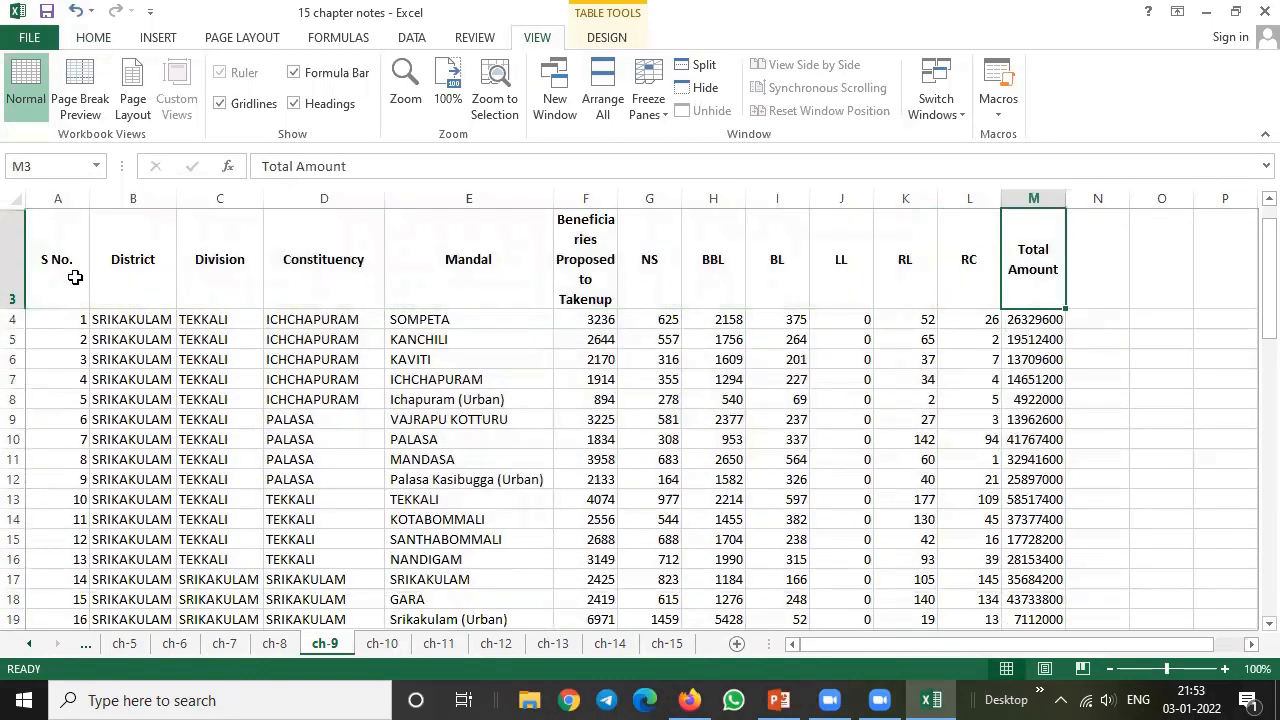
pyautogui.click(660, 112)
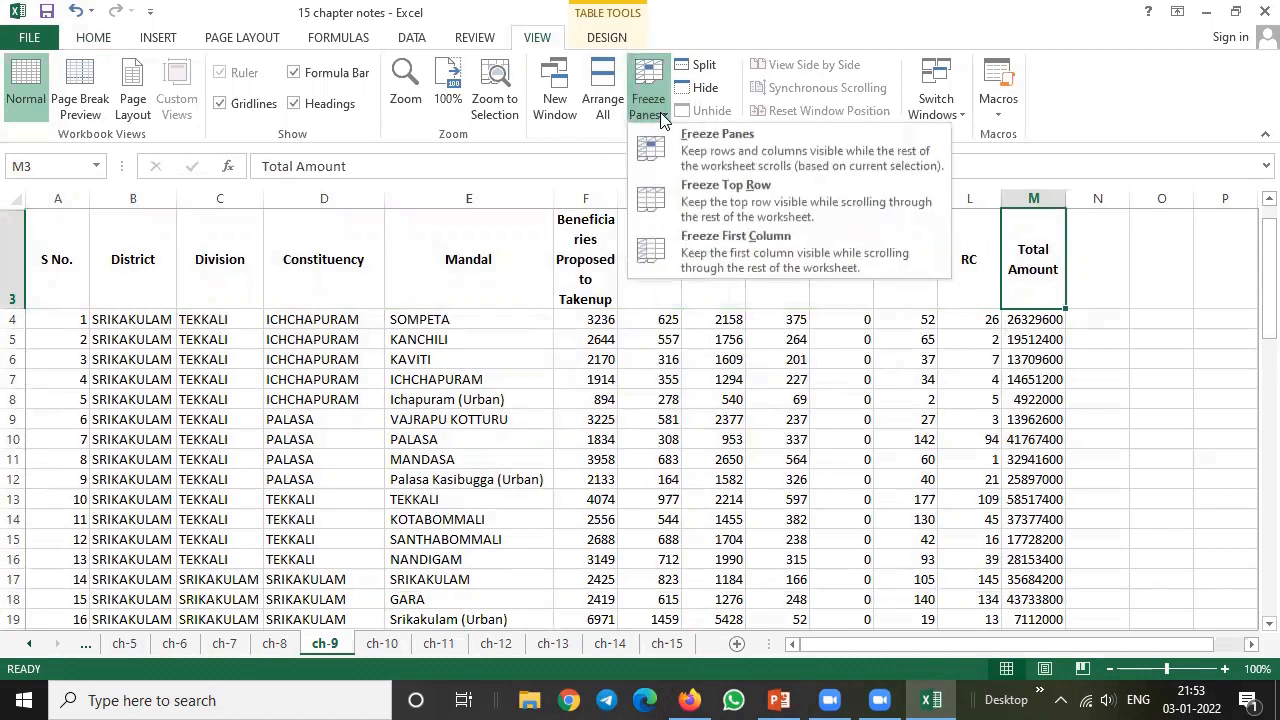
pyautogui.click(720, 194)
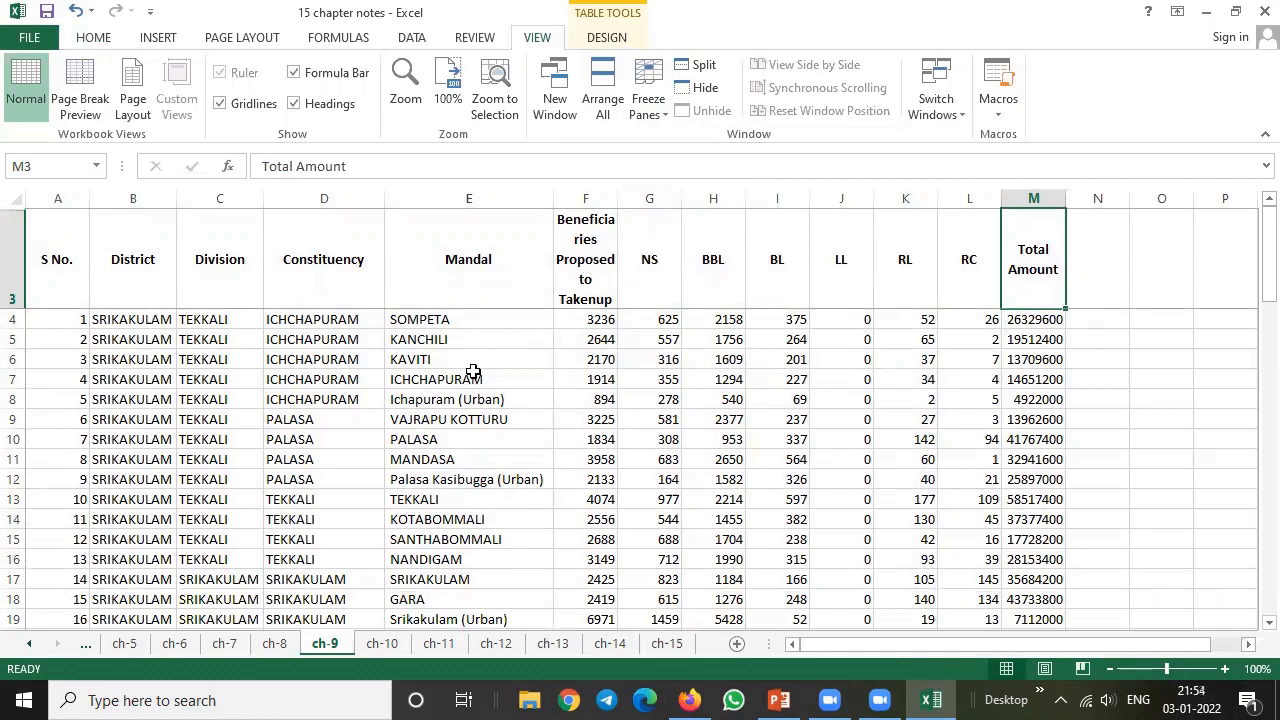
pyautogui.scroll(-1, 473, 368)
pyautogui.scroll(1, 471, 363)
pyautogui.scroll(-1, 471, 363)
pyautogui.moveTo(1268, 272); pyautogui.dragTo(1250, 194)
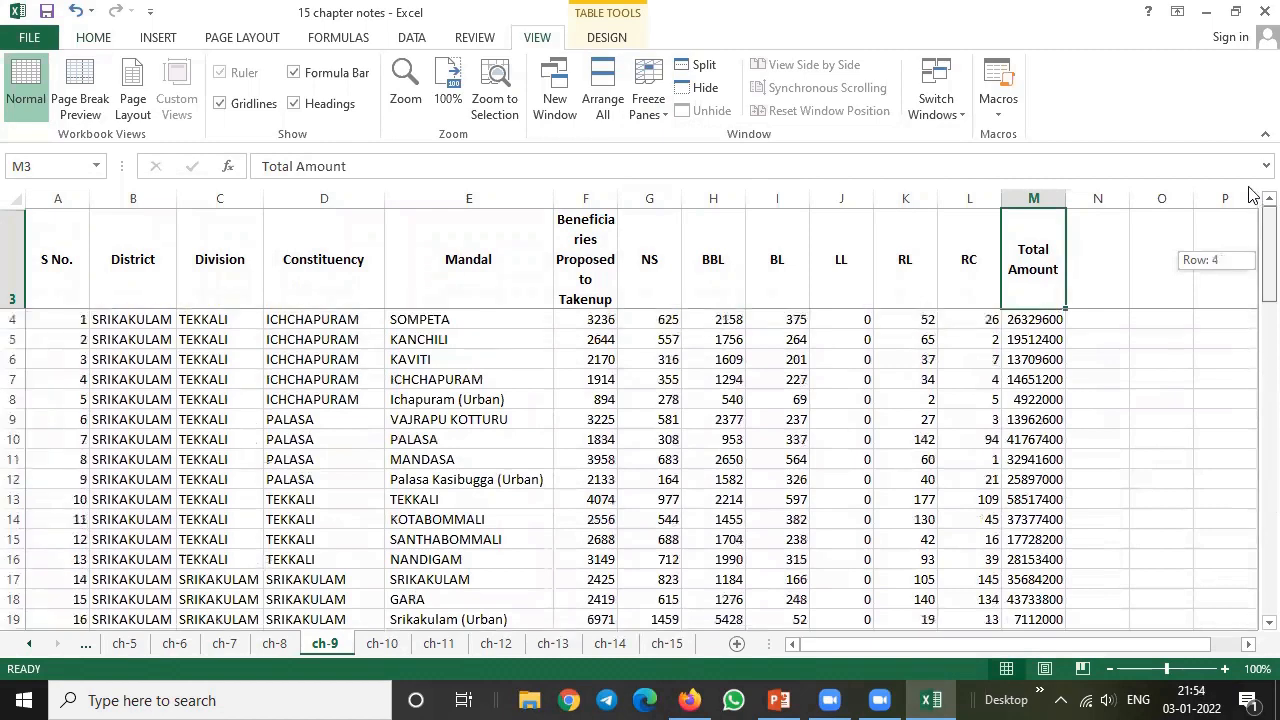
# Step: Freeze the first column of the sheet in place of the frozen top row
pyautogui.click(125, 340)
pyautogui.click(648, 115)
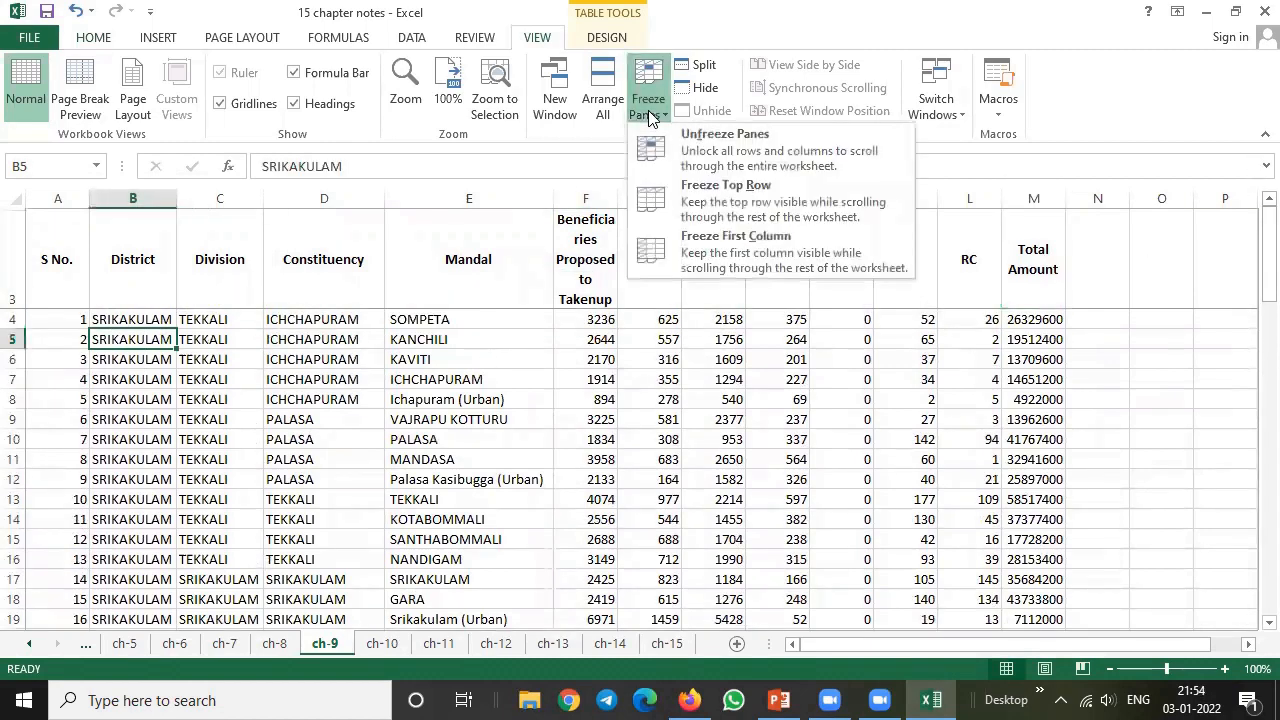
pyautogui.click(708, 240)
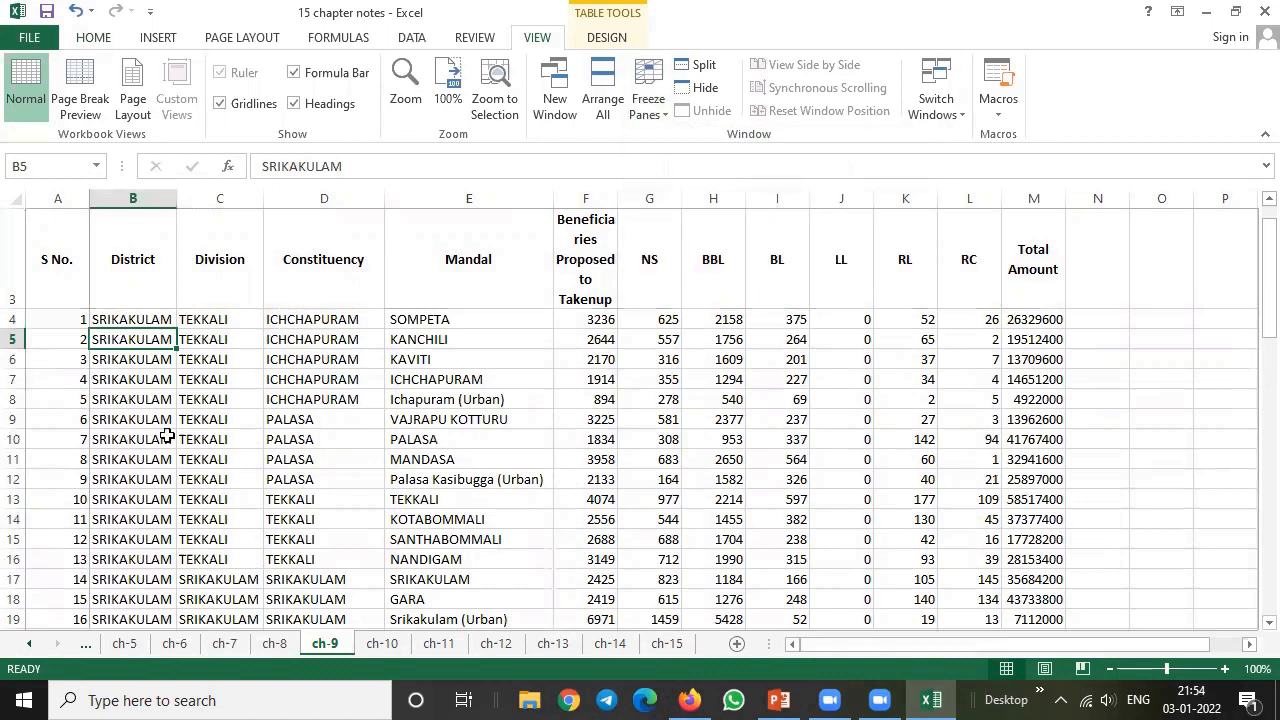
# Step: Fill the heading cells A3:M3 and the serial number cells A4:A26 with yellow
pyautogui.click(187, 259)
pyautogui.moveTo(62, 255); pyautogui.dragTo(586, 258)
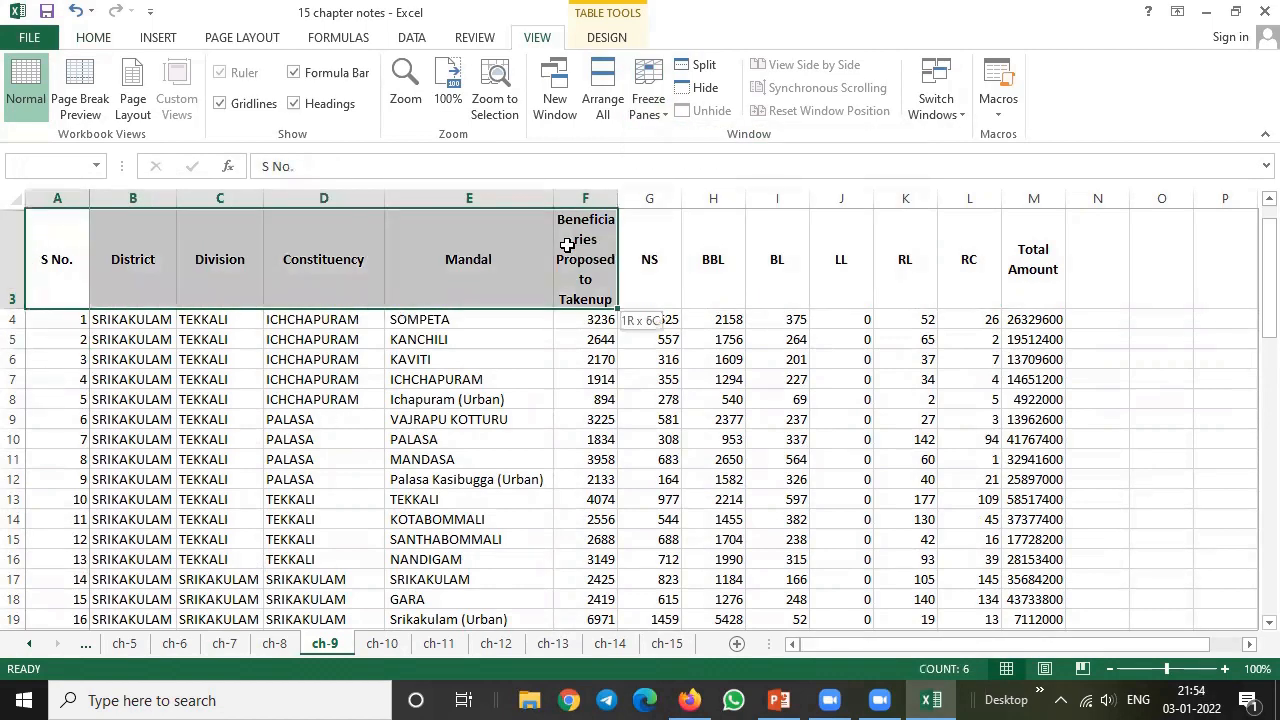
pyautogui.click(97, 39)
pyautogui.moveTo(51, 252); pyautogui.dragTo(1033, 252)
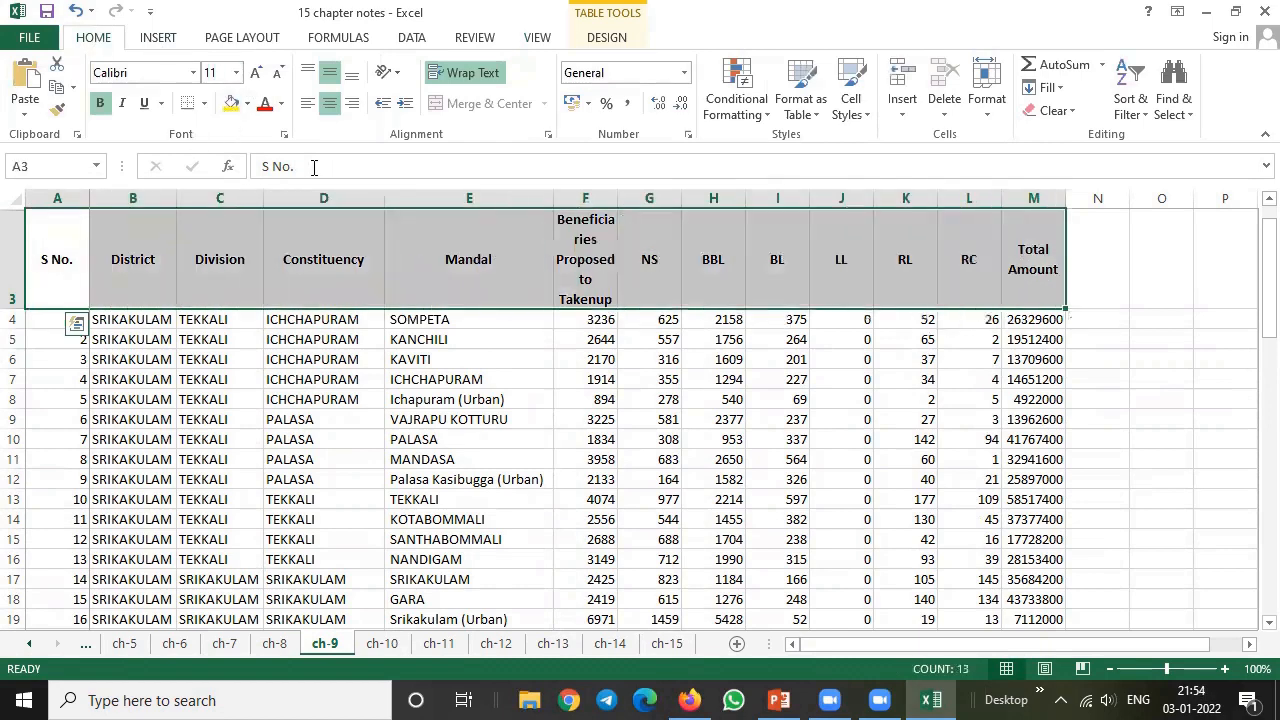
pyautogui.click(233, 103)
pyautogui.moveTo(51, 325); pyautogui.dragTo(50, 608)
pyautogui.click(233, 103)
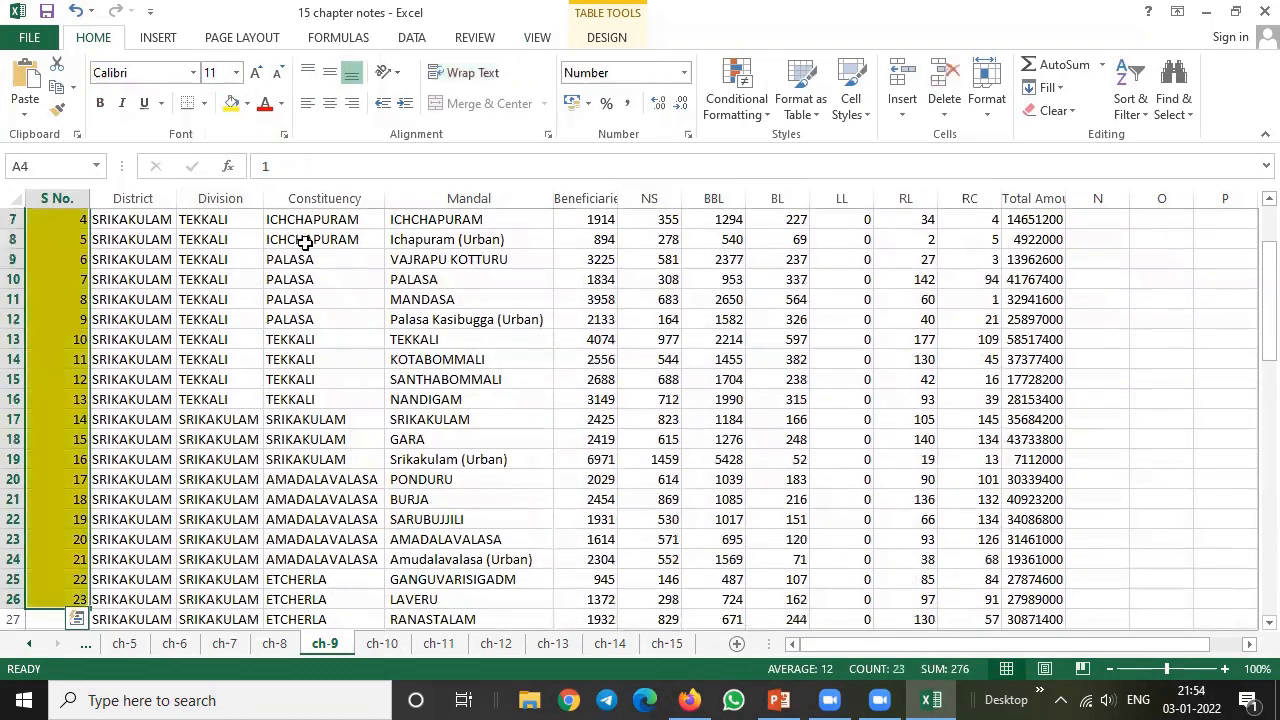
pyautogui.click(291, 260)
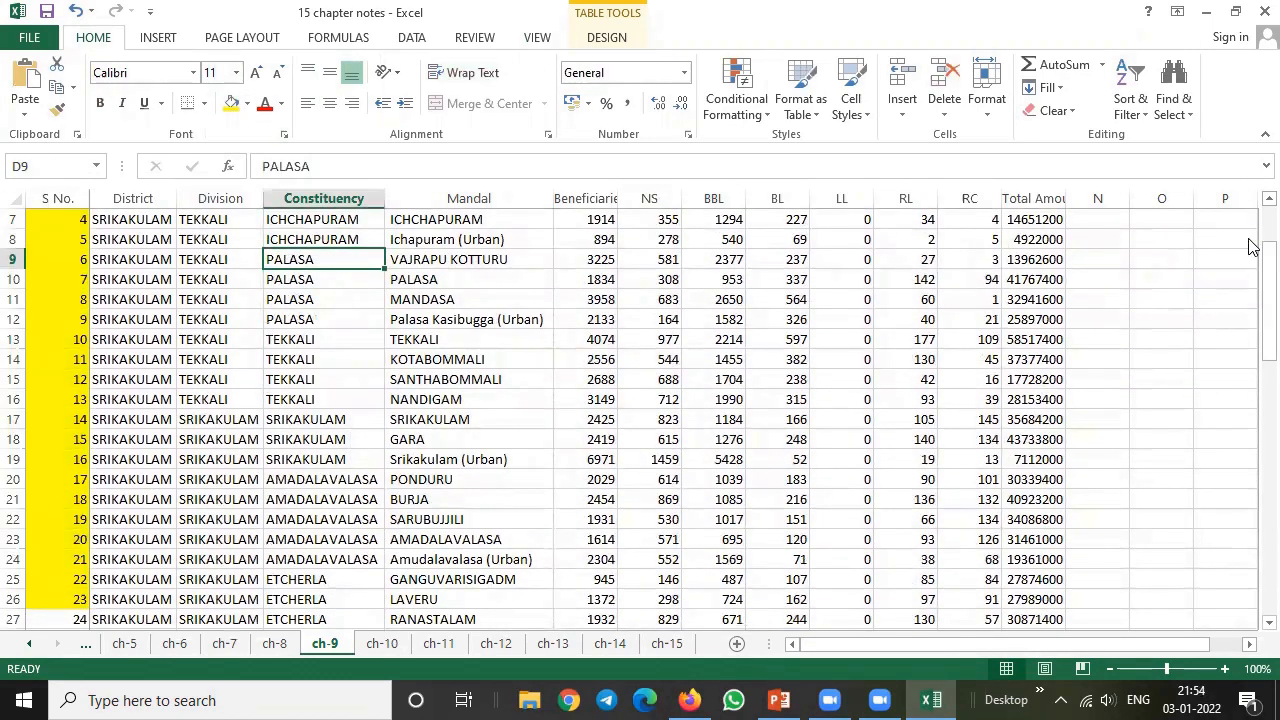
# Step: Examine how the frozen S No. column behaves while moving down, across and back through the sheet
pyautogui.moveTo(1268, 300); pyautogui.dragTo(1268, 264)
pyautogui.click(251, 400)
pyautogui.scroll(-3, 257, 402)
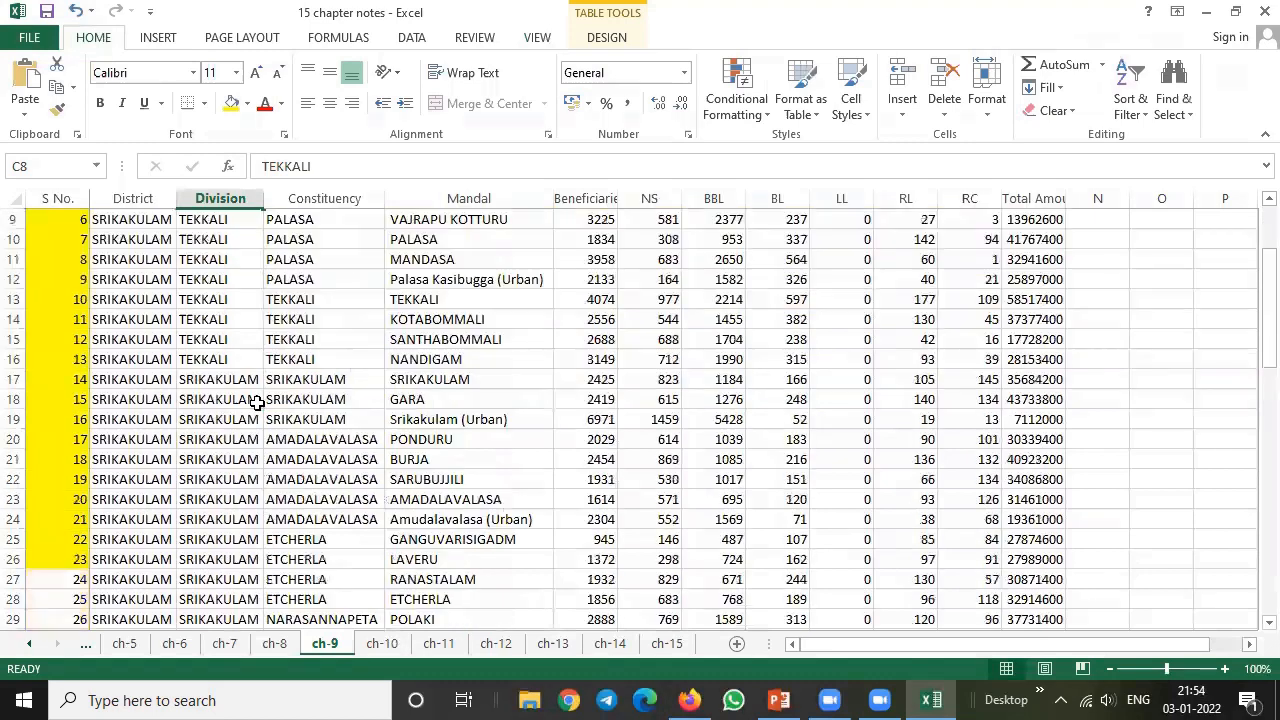
pyautogui.scroll(-5, 257, 402)
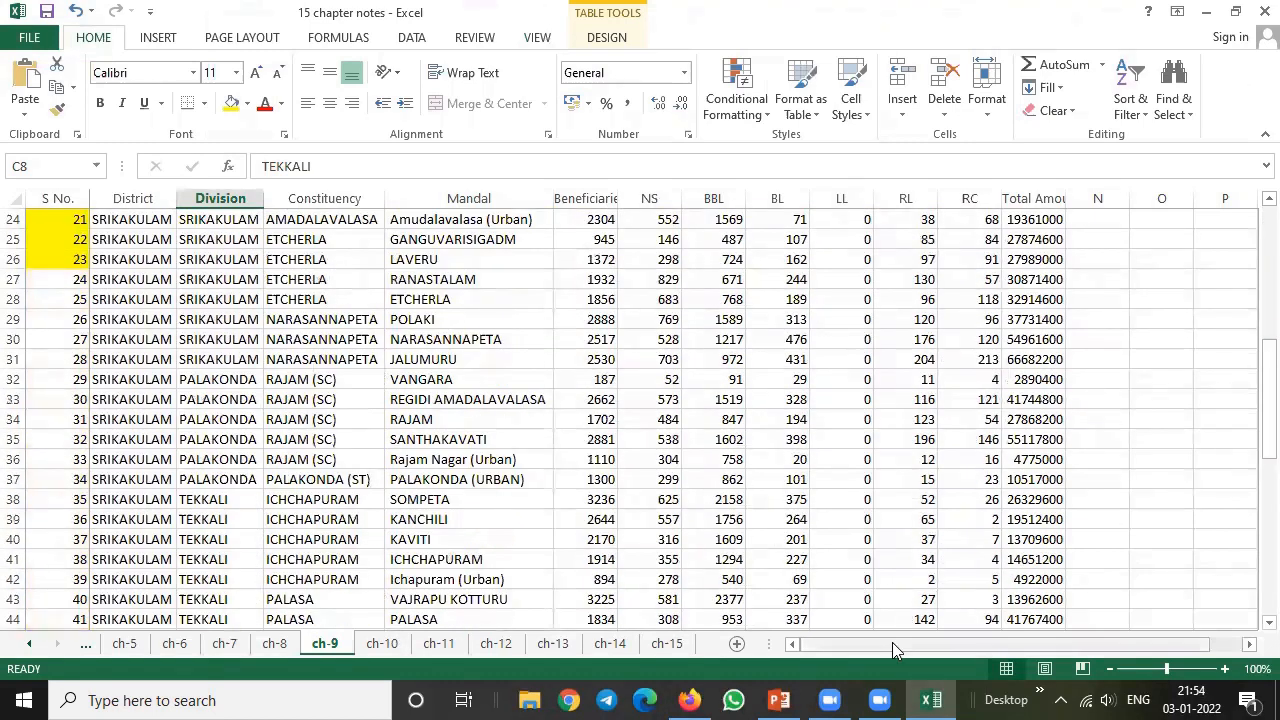
pyautogui.moveTo(892, 642); pyautogui.dragTo(1078, 650)
pyautogui.click(1075, 561)
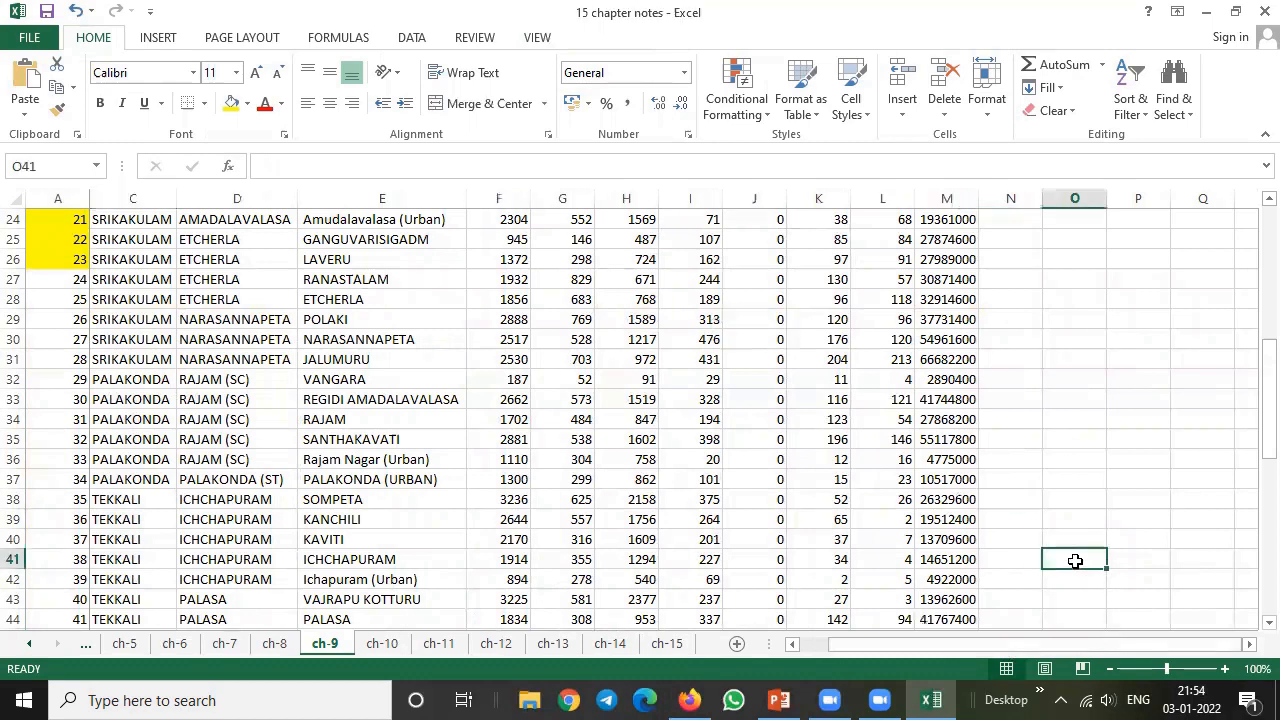
pyautogui.press('Right')
pyautogui.press('Right')
pyautogui.press('Right')
pyautogui.press('Right')
pyautogui.press('Right')
pyautogui.press('Right')
pyautogui.press('Right')
pyautogui.press('Right')
pyautogui.press('Right')
pyautogui.press('Right')
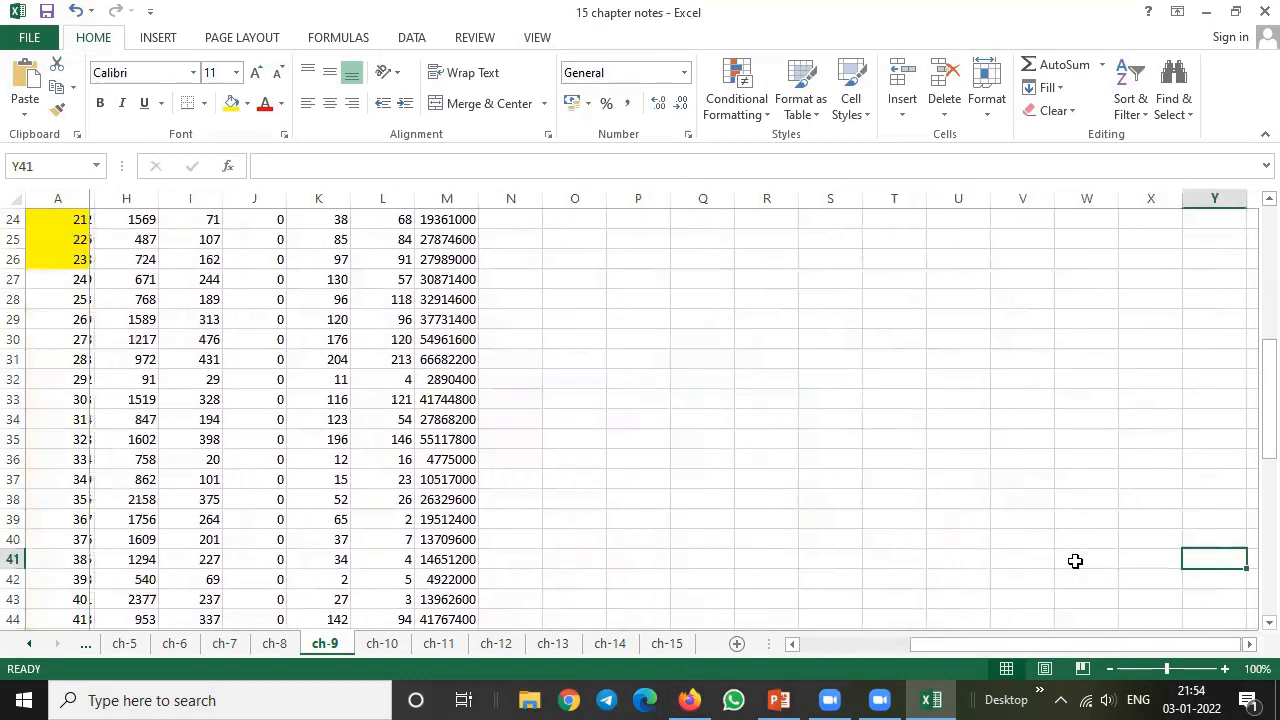
pyautogui.press('Right')
pyautogui.press('Up')
pyautogui.press('Up')
pyautogui.press('Up')
pyautogui.press('Up')
pyautogui.press('Up')
pyautogui.press('Up')
pyautogui.press('Up')
pyautogui.press('Up')
pyautogui.press('Up')
pyautogui.press('Up')
pyautogui.press('Up')
pyautogui.press('Up')
pyautogui.press('Up')
pyautogui.press('Up')
pyautogui.press('Up')
pyautogui.press('Up')
pyautogui.press('Up')
pyautogui.press('Up')
pyautogui.press('Up')
pyautogui.press('Up')
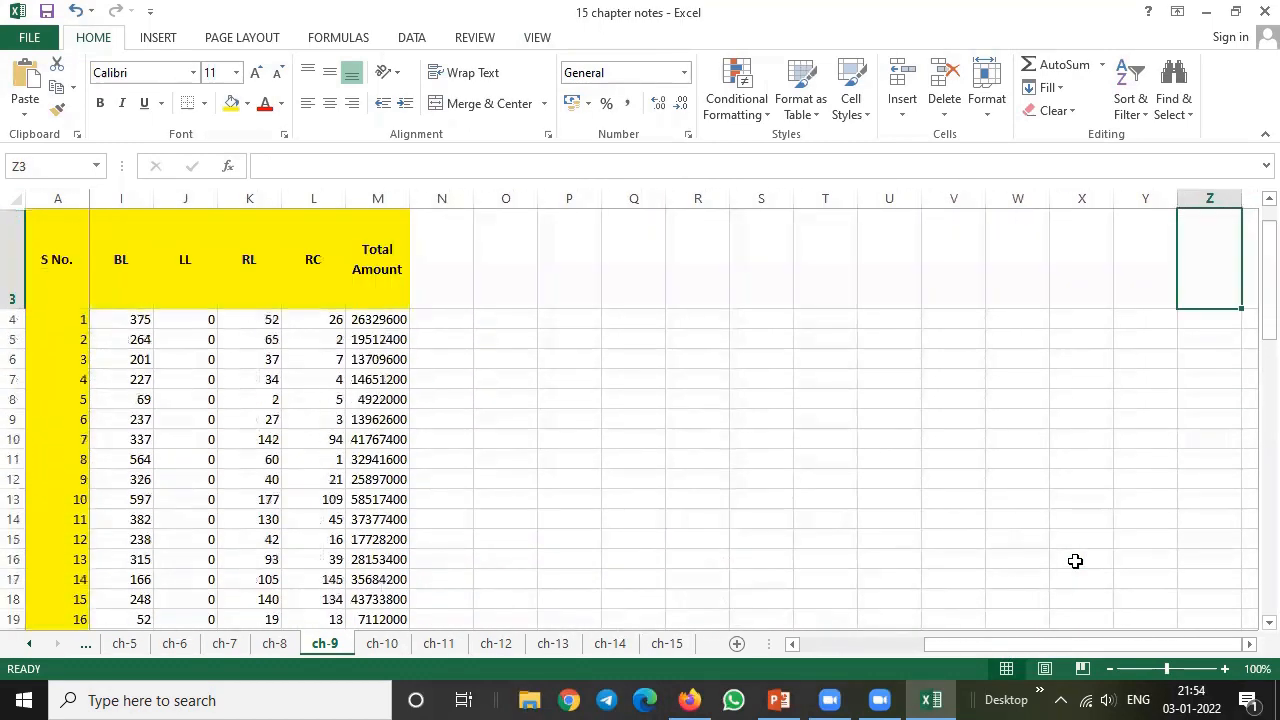
pyautogui.moveTo(948, 645); pyautogui.dragTo(823, 645)
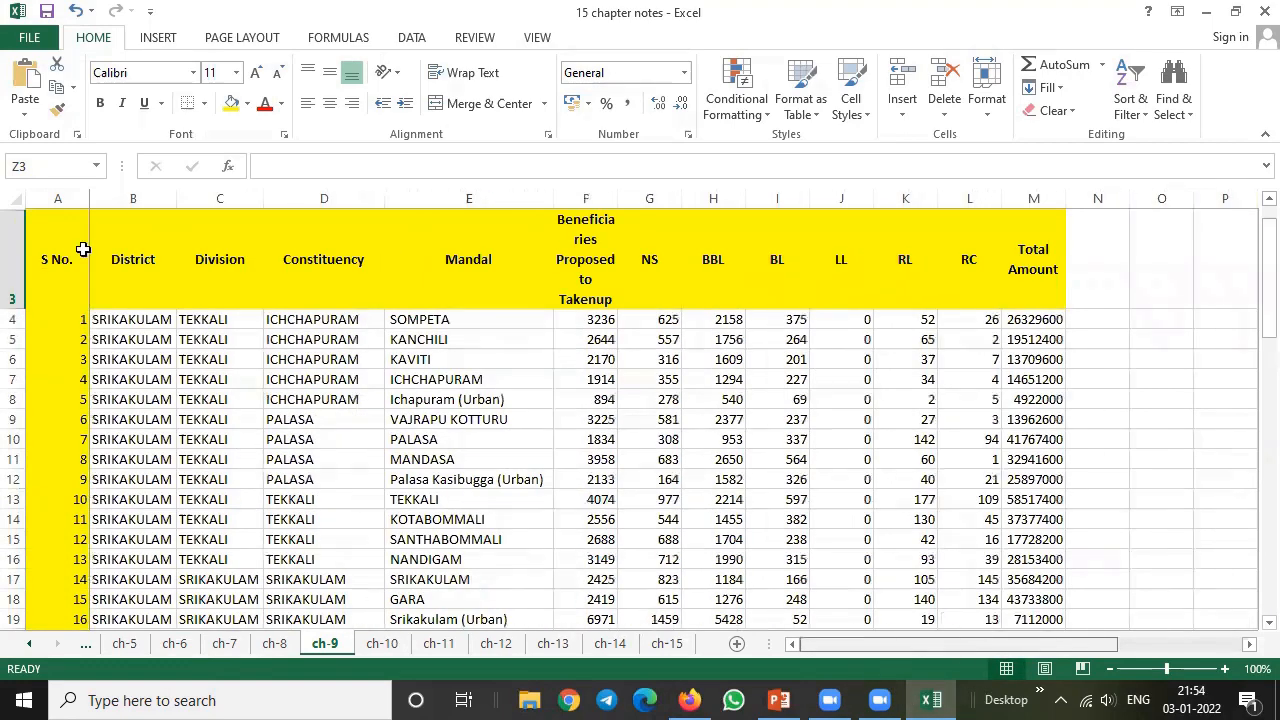
# Step: Unfreeze the first column and freeze panes at cell D4 to lock the heading row and columns A to C
pyautogui.click(537, 40)
pyautogui.click(652, 114)
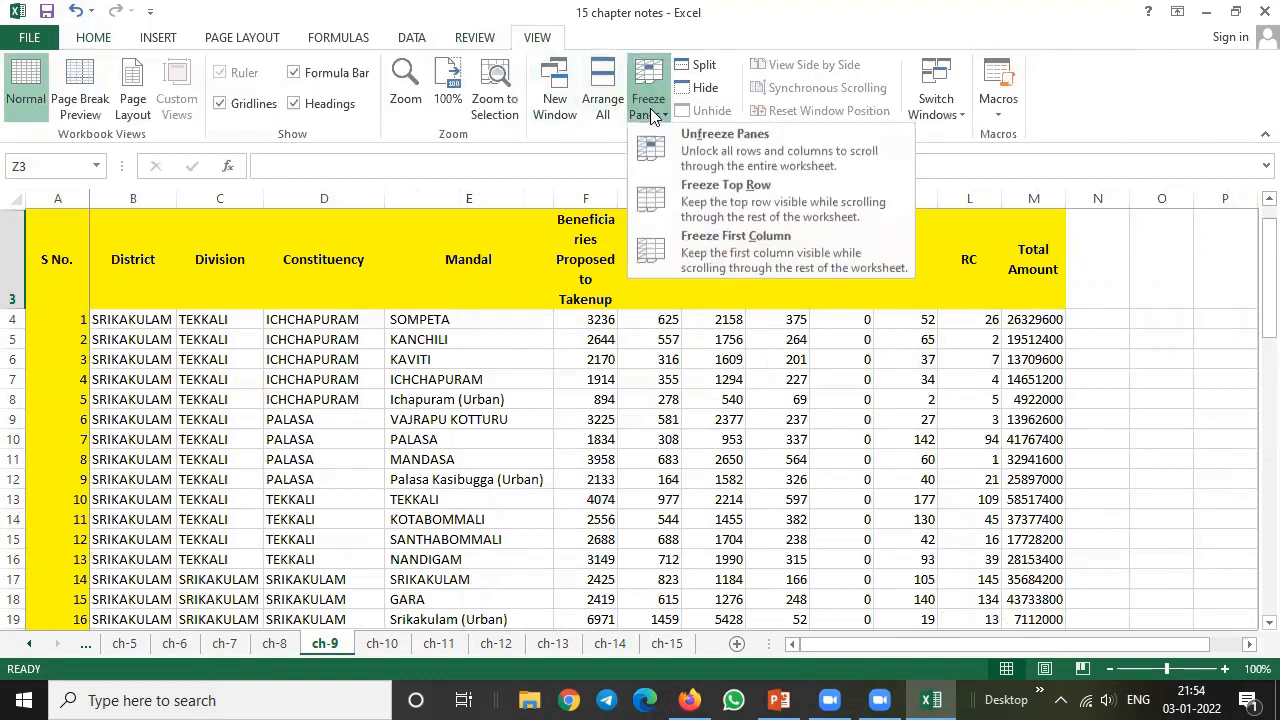
pyautogui.click(704, 152)
pyautogui.click(220, 319)
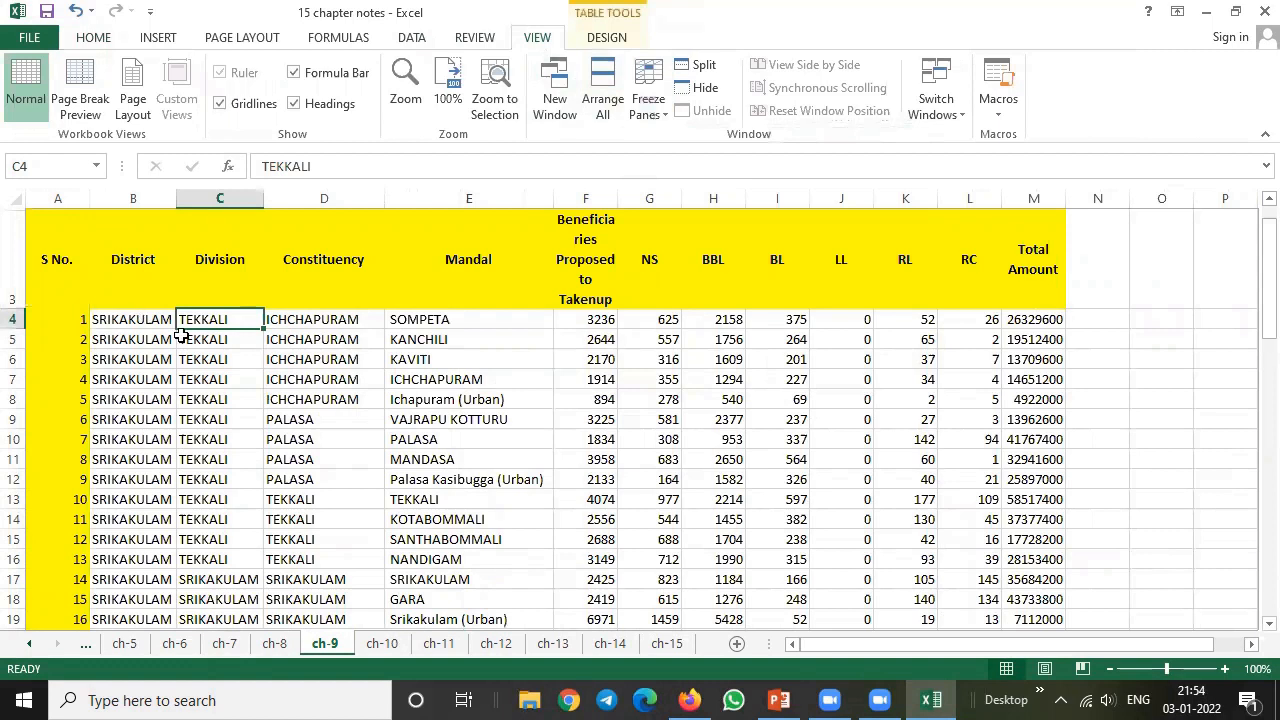
pyautogui.click(299, 321)
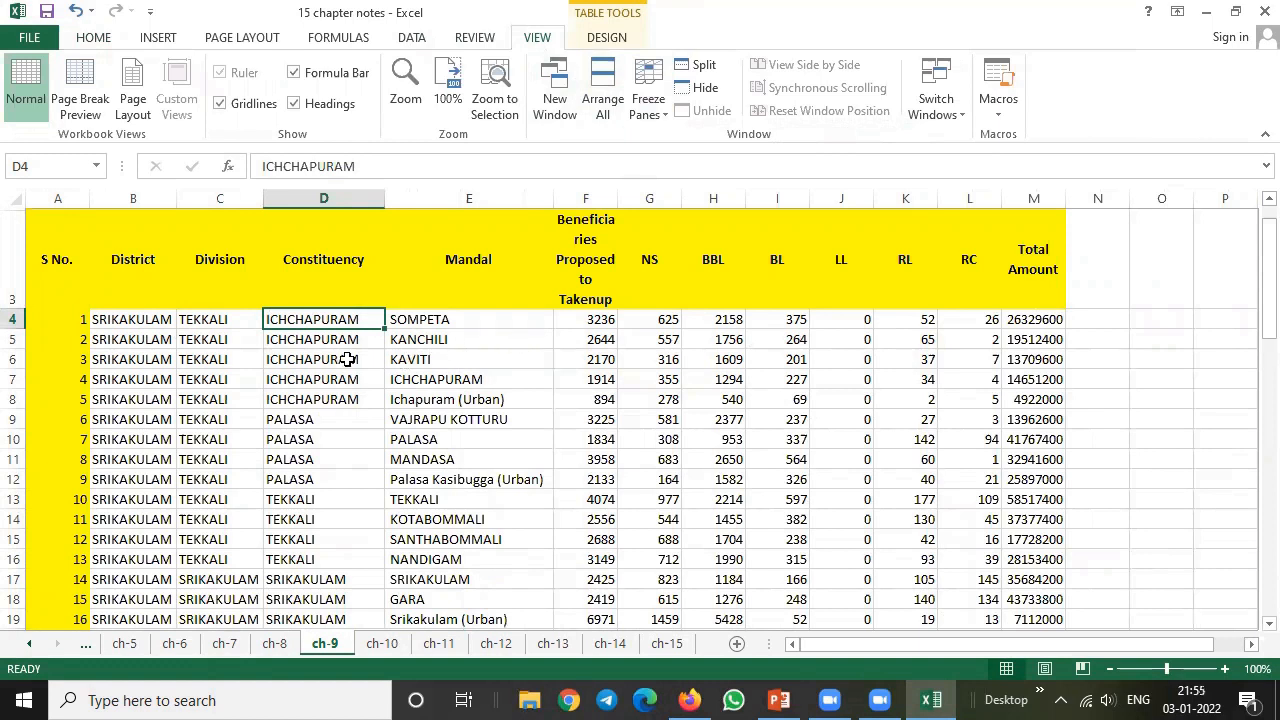
pyautogui.click(656, 110)
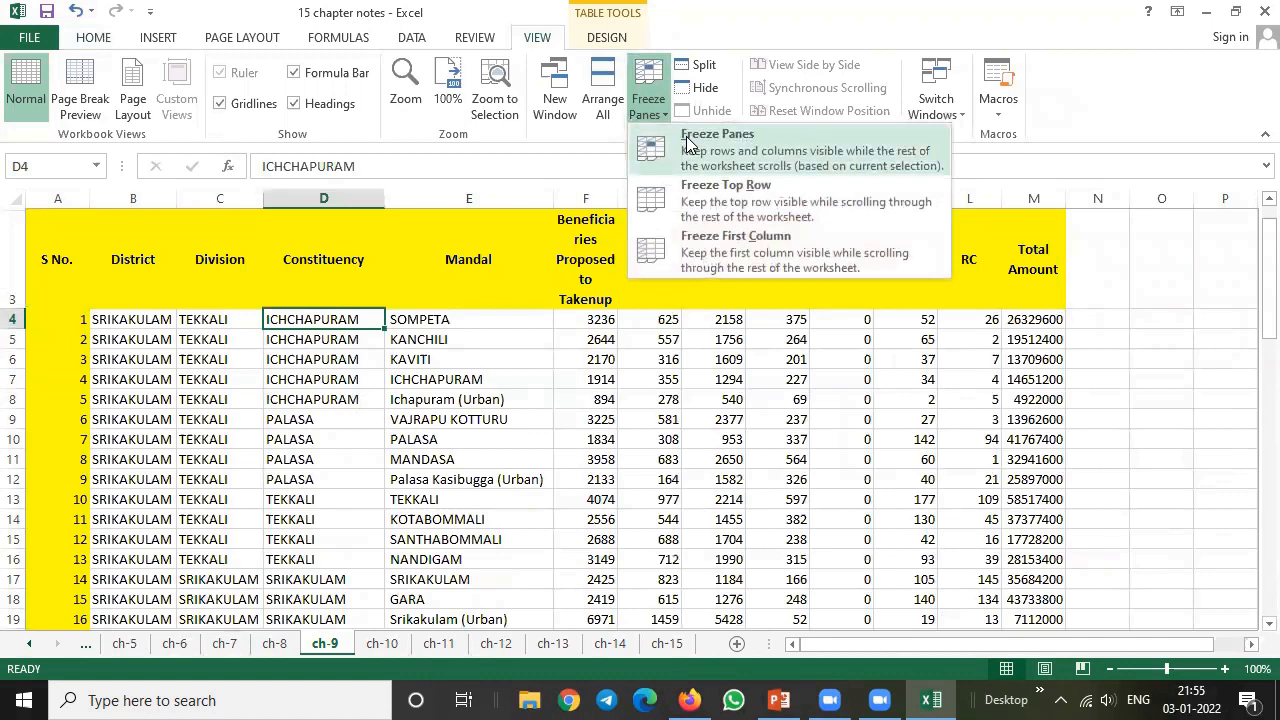
pyautogui.click(686, 143)
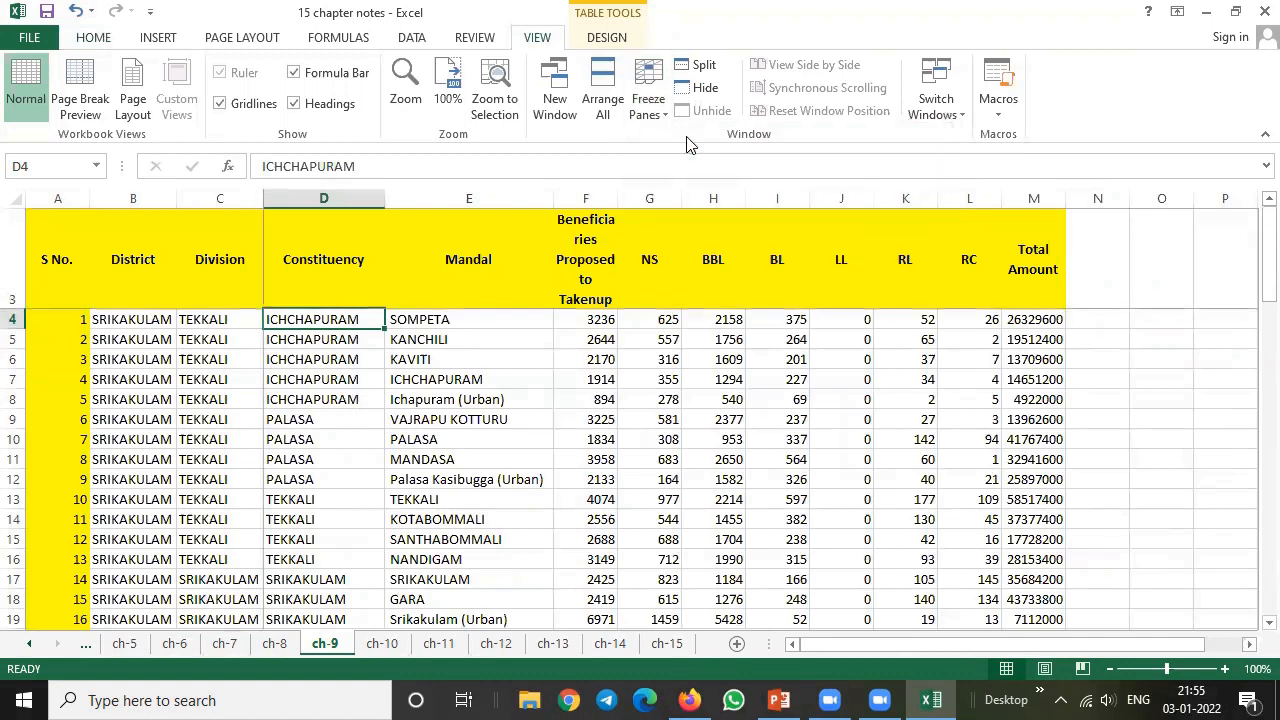
# Step: Examine how the frozen heading row and columns A to C behave while moving down the records and across to the far columns
pyautogui.click(287, 339)
pyautogui.press('Down')
pyautogui.press('Down')
pyautogui.press('Down')
pyautogui.press('Down')
pyautogui.press('Down')
pyautogui.press('Down')
pyautogui.press('Down')
pyautogui.press('Down')
pyautogui.press('Down')
pyautogui.press('Down')
pyautogui.press('Down')
pyautogui.press('Down')
pyautogui.press('Down')
pyautogui.press('Down')
pyautogui.press('Down')
pyautogui.press('Down')
pyautogui.press('Down')
pyautogui.press('Down')
pyautogui.press('Down')
pyautogui.press('Down')
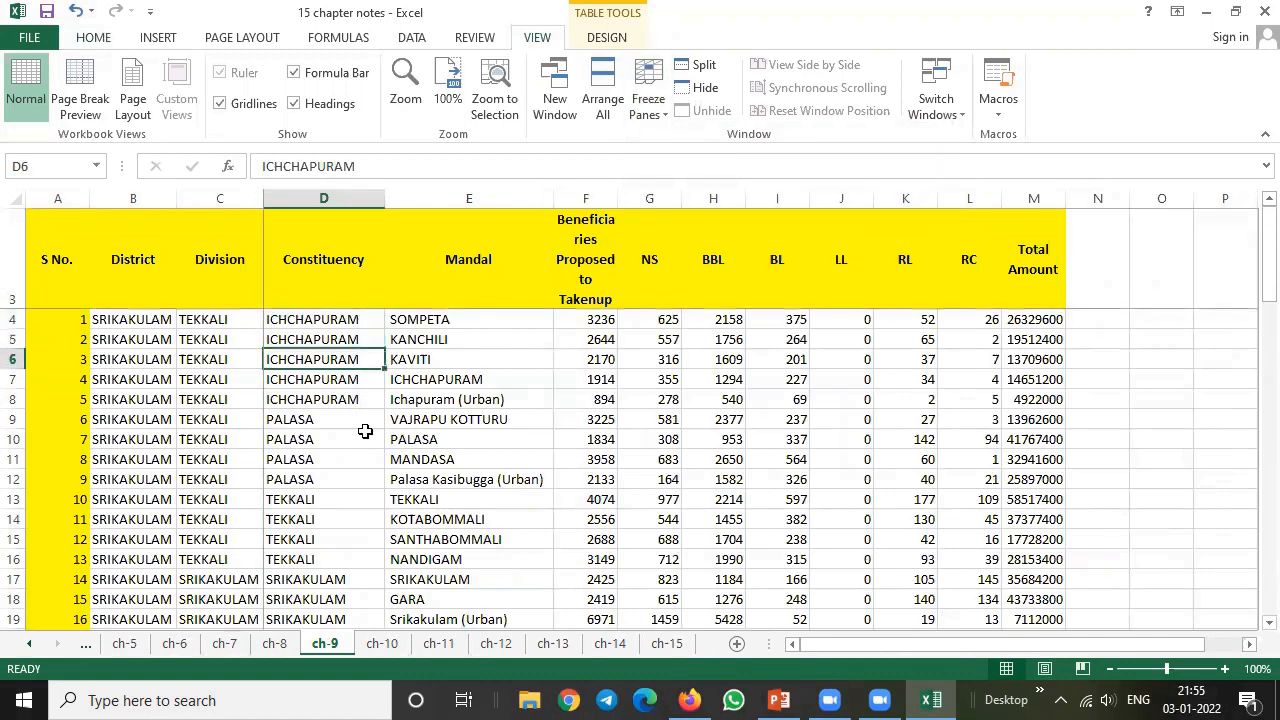
pyautogui.press('Down')
pyautogui.press('Down')
pyautogui.press('Down')
pyautogui.press('Down')
pyautogui.press('Down')
pyautogui.press('Down')
pyautogui.press('Up')
pyautogui.press('Up')
pyautogui.press('Up')
pyautogui.press('Up')
pyautogui.press('Up')
pyautogui.press('Up')
pyautogui.press('Up')
pyautogui.press('Up')
pyautogui.press('Up')
pyautogui.press('Up')
pyautogui.press('Up')
pyautogui.press('Up')
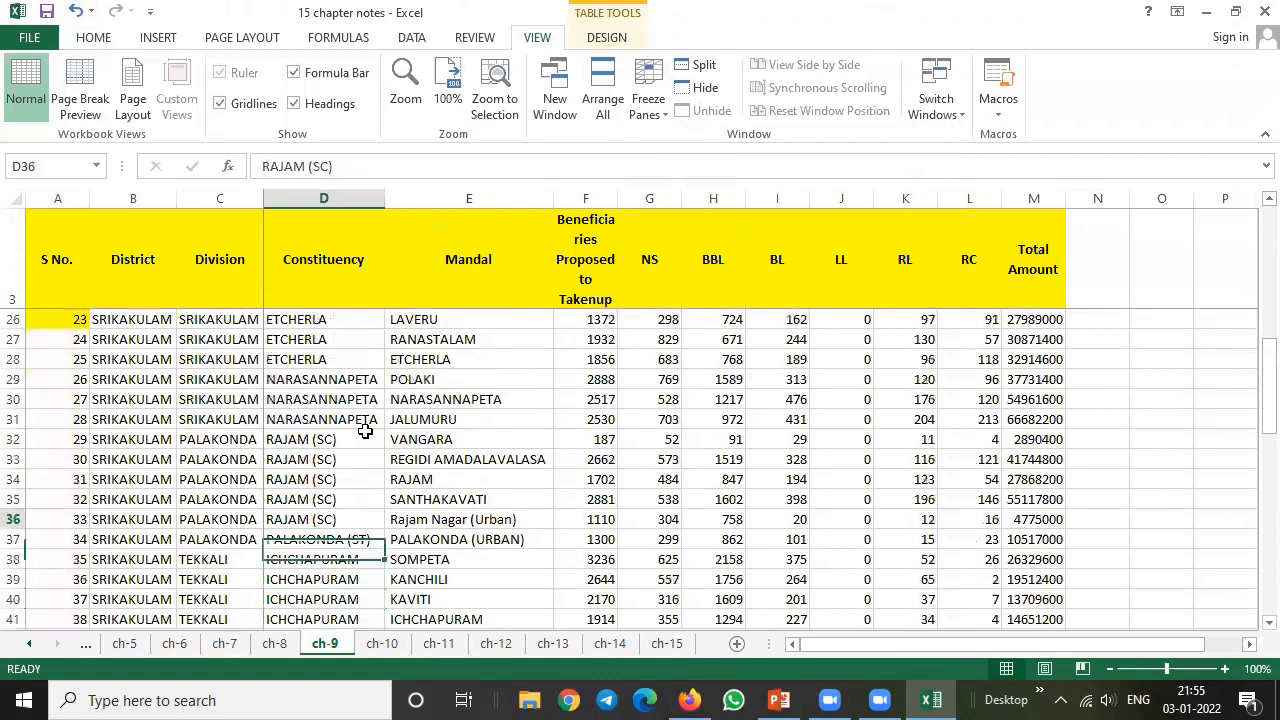
pyautogui.press('Right')
pyautogui.press('Right')
pyautogui.press('Right')
pyautogui.press('Right')
pyautogui.press('Right')
pyautogui.press('Right')
pyautogui.press('Right')
pyautogui.press('Right')
pyautogui.press('Right')
pyautogui.press('Right')
pyautogui.press('Right')
pyautogui.press('Right')
pyautogui.press('Right')
pyautogui.press('Right')
pyautogui.press('Right')
pyautogui.press('Right')
pyautogui.press('Right')
pyautogui.press('Right')
pyautogui.press('Right')
pyautogui.press('Right')
pyautogui.press('Right')
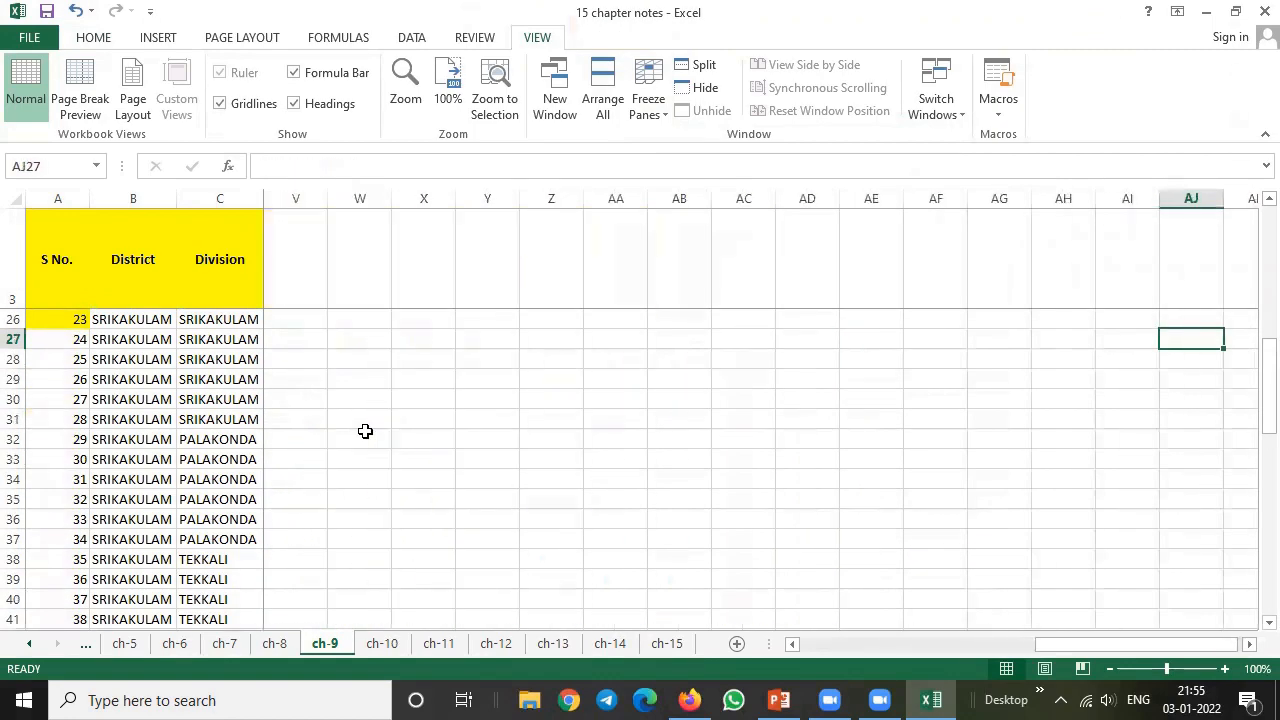
pyautogui.press('Left')
pyautogui.press('Left')
pyautogui.press('Left')
pyautogui.press('Left')
pyautogui.press('Left')
pyautogui.press('Left')
pyautogui.press('Left')
pyautogui.press('Left')
pyautogui.press('Left')
pyautogui.press('Left')
pyautogui.press('Left')
pyautogui.press('Left')
pyautogui.press('Left')
pyautogui.press('Left')
pyautogui.press('Left')
pyautogui.press('Left')
pyautogui.press('Left')
pyautogui.press('Left')
pyautogui.press('Left')
pyautogui.press('Left')
pyautogui.press('Left')
pyautogui.press('Left')
pyautogui.press('Left')
pyautogui.press('Left')
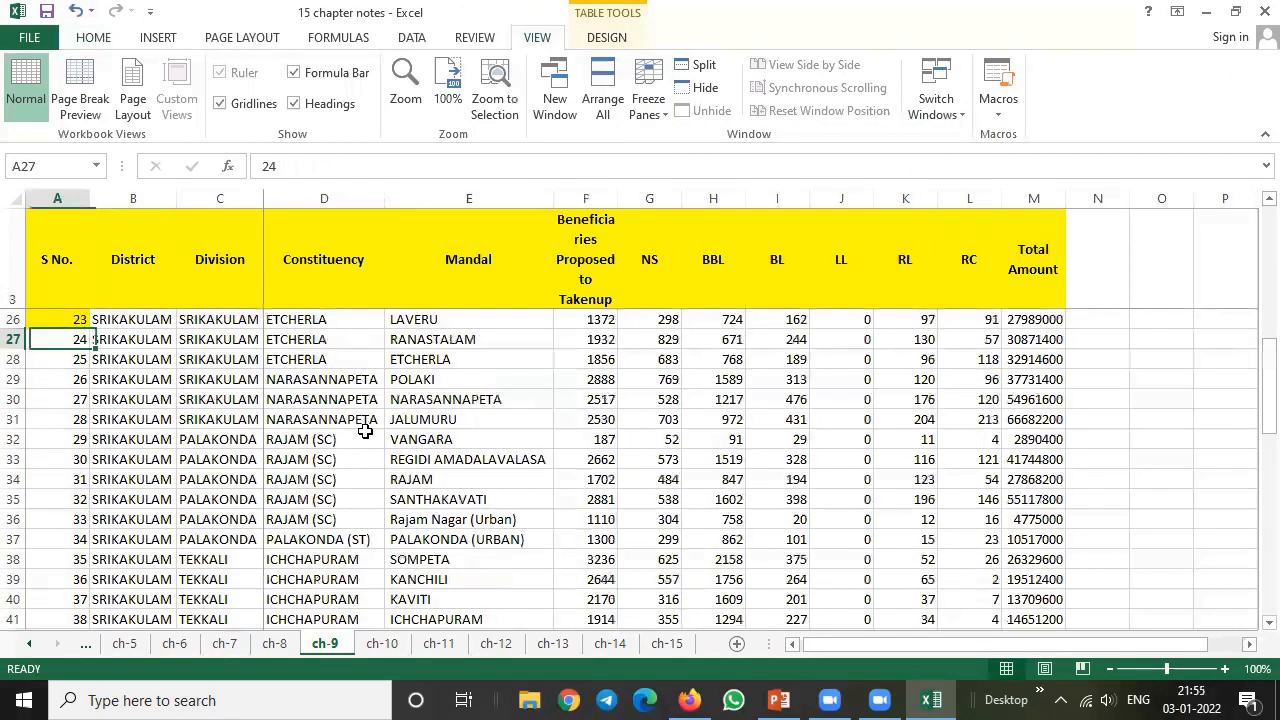
# Step: Move across row 27 to the Mandal column while checking the frozen panes
pyautogui.press('Right')
pyautogui.press('Right')
pyautogui.press('Right')
pyautogui.press('Right')
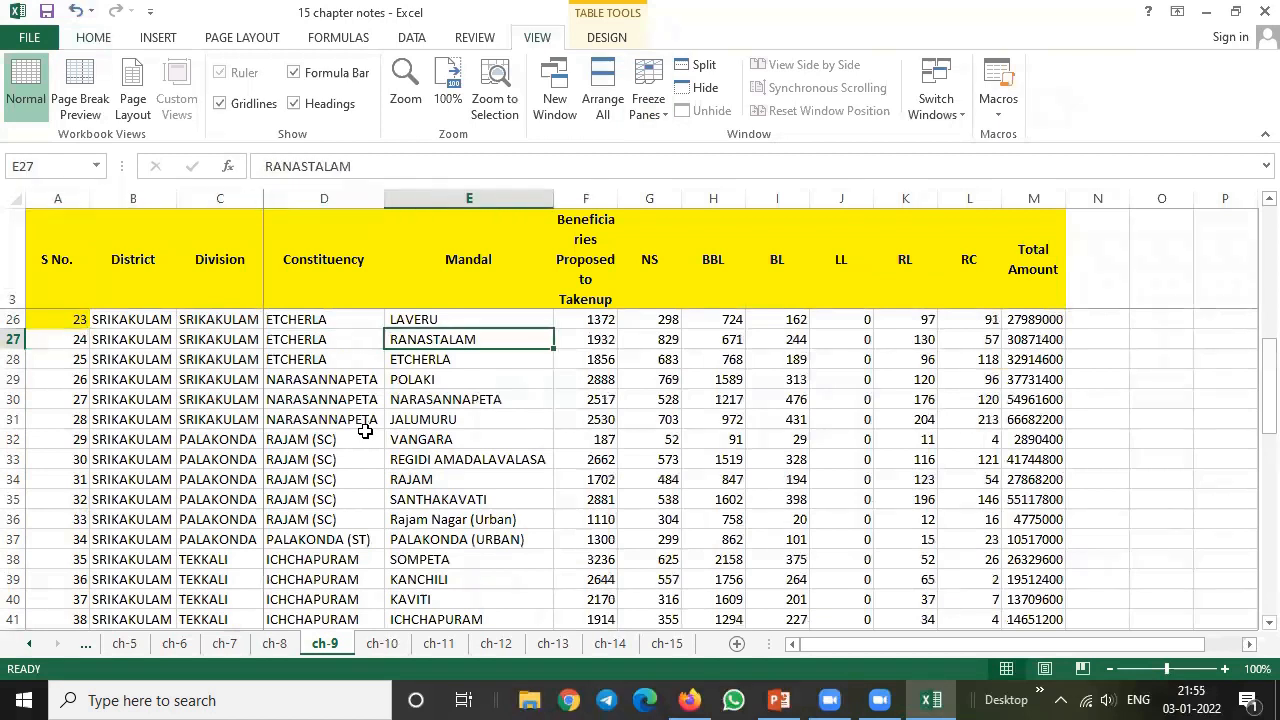
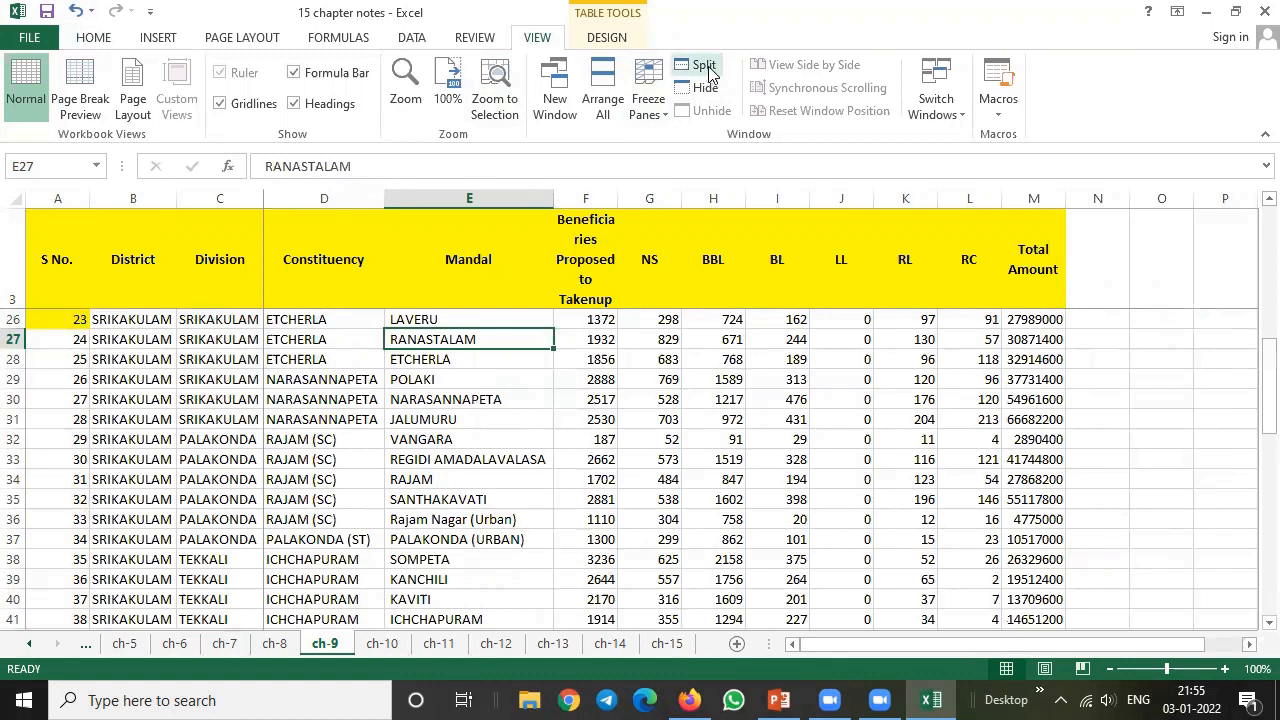
# Step: Split the window in place of the frozen panes and remove the vertical split bar
pyautogui.click(15, 499)
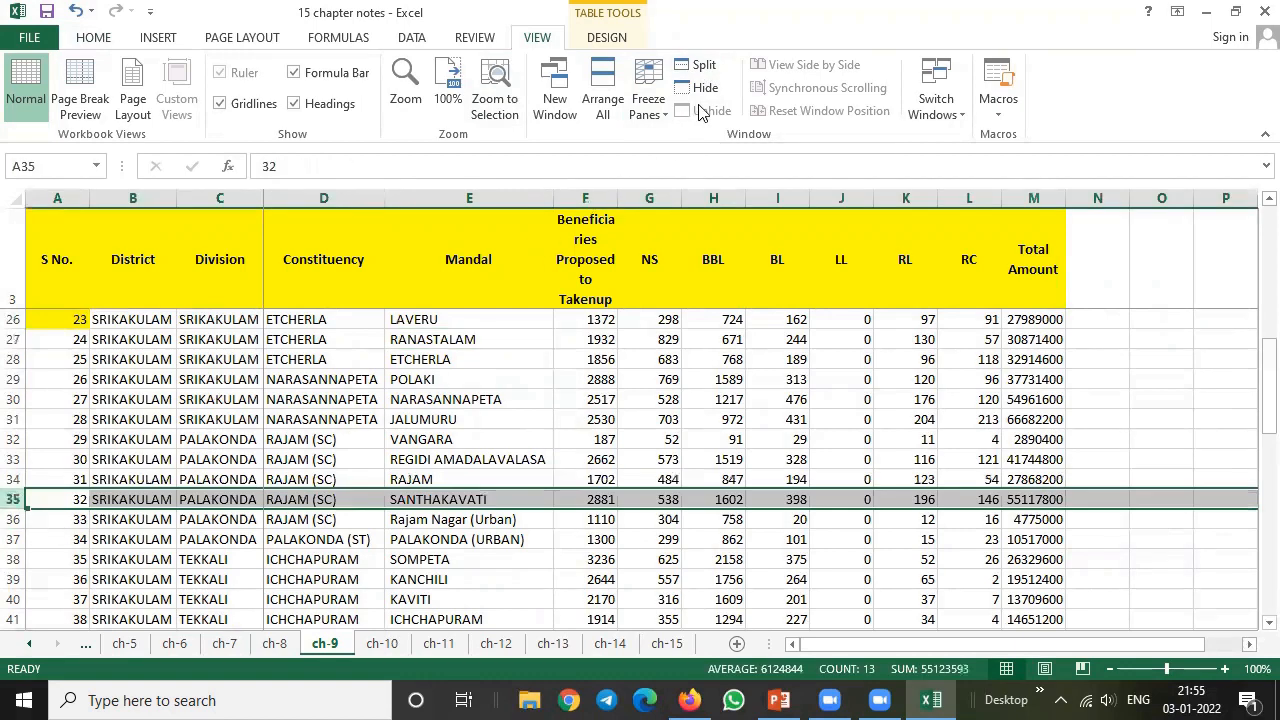
pyautogui.click(699, 66)
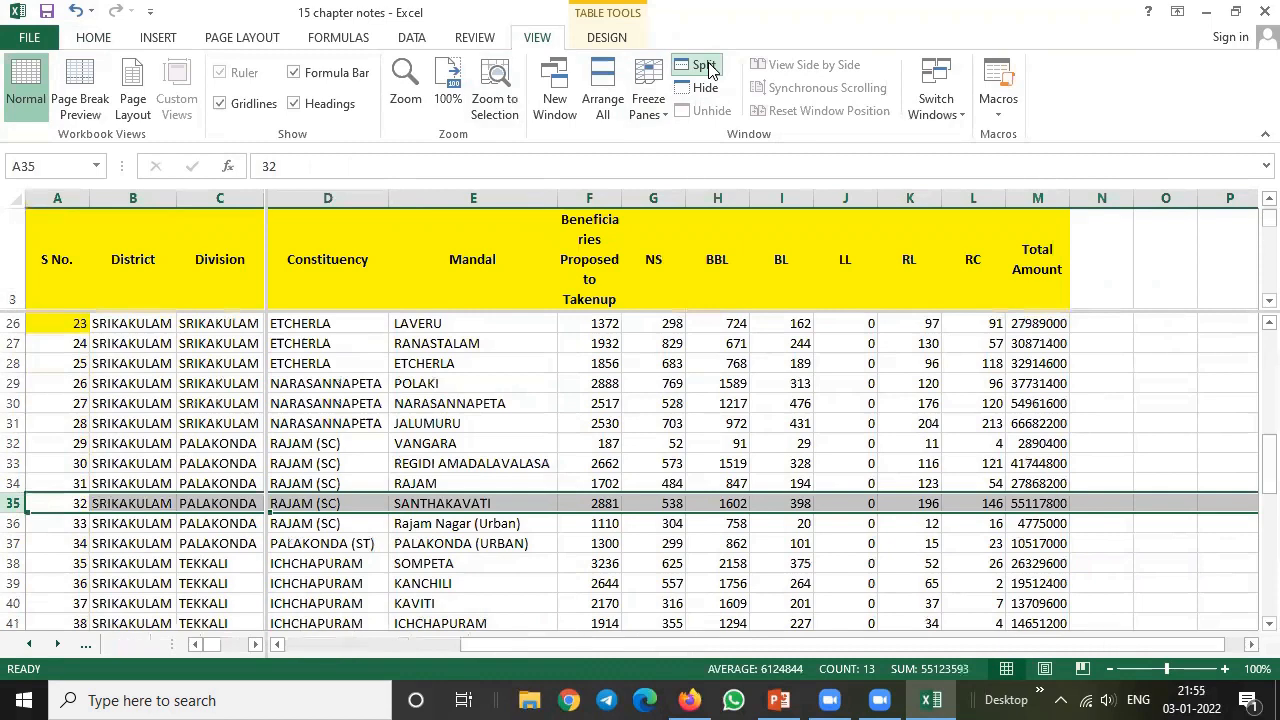
pyautogui.click(383, 462)
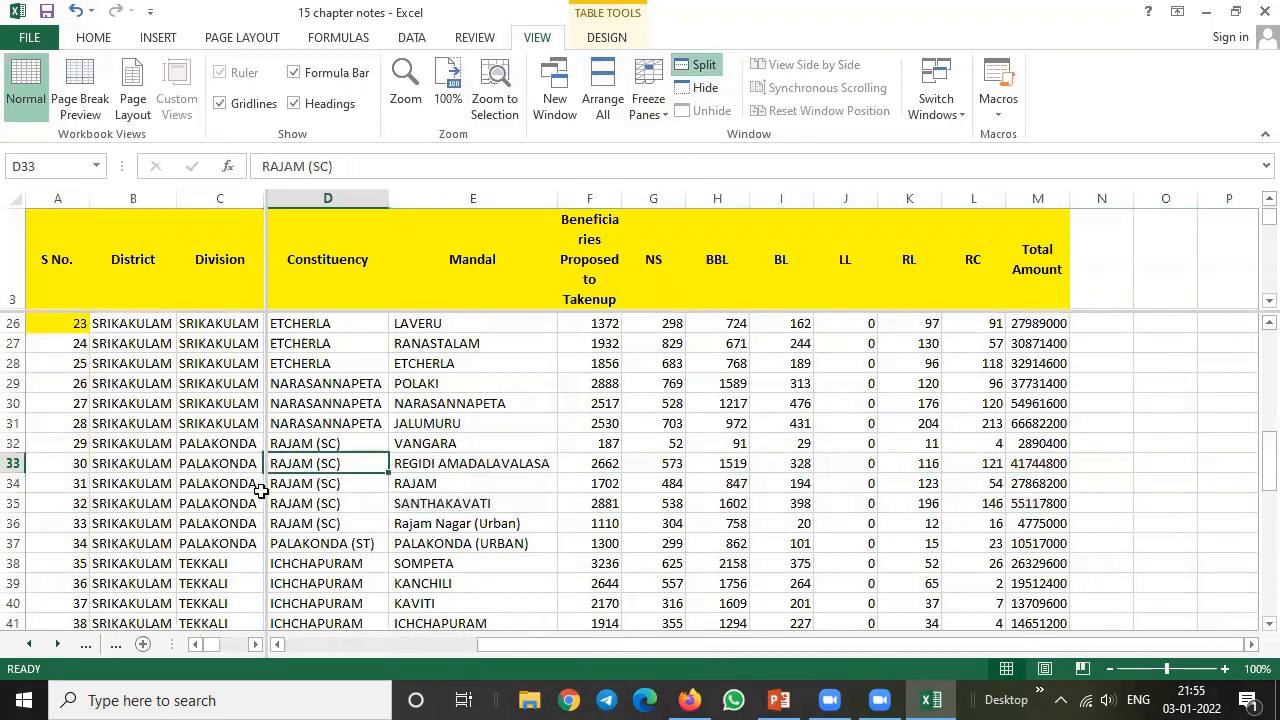
pyautogui.click(14, 463)
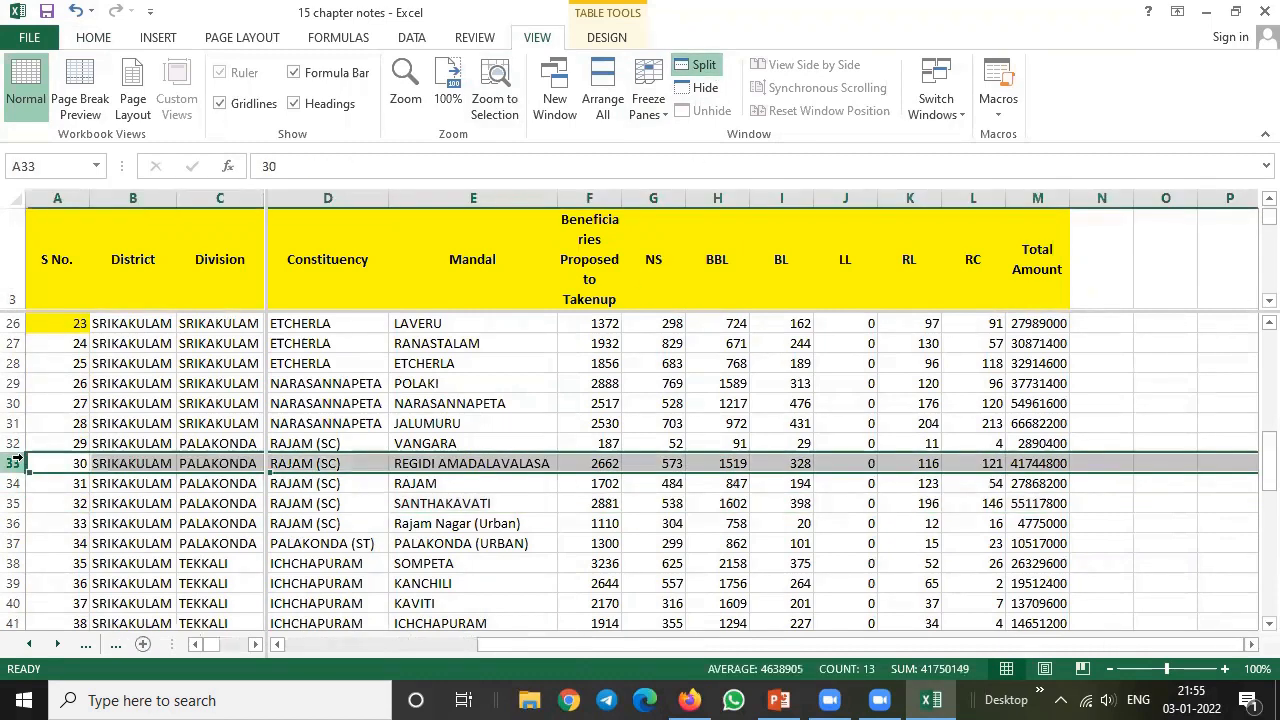
pyautogui.doubleClick(267, 395)
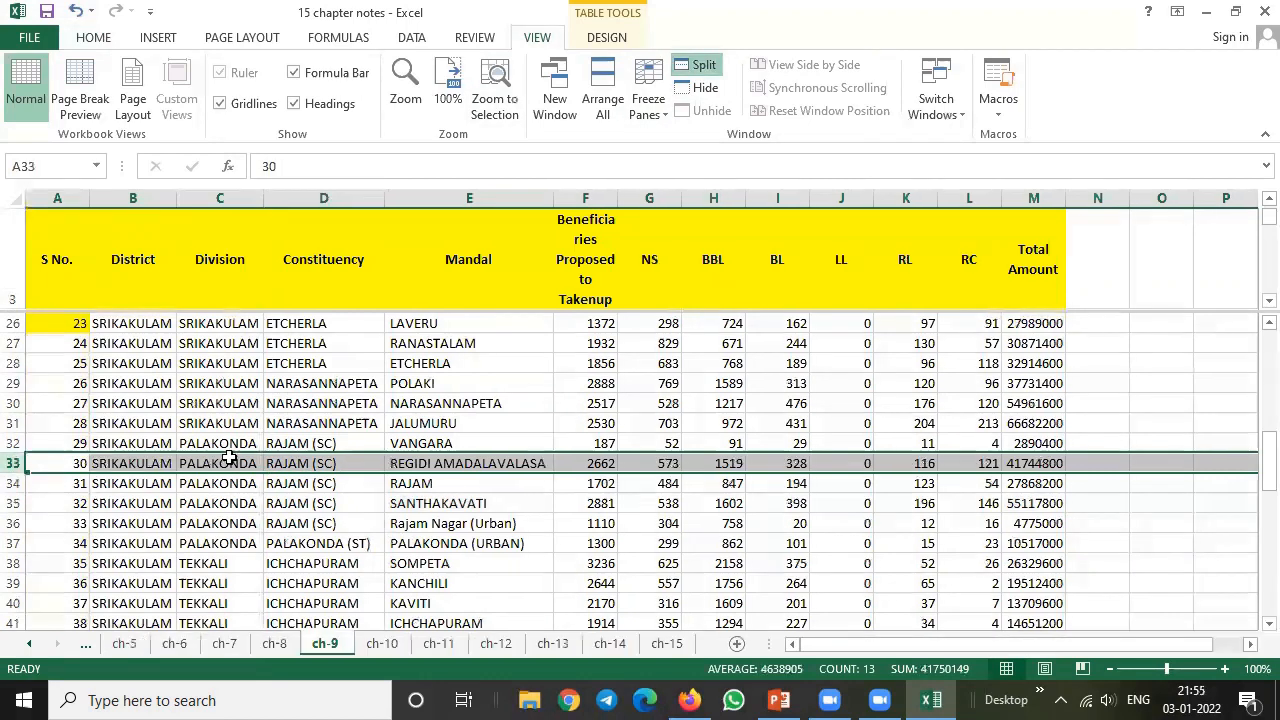
# Step: Remove the current split and split the window horizontally above row 11
pyautogui.click(704, 66)
pyautogui.click(518, 378)
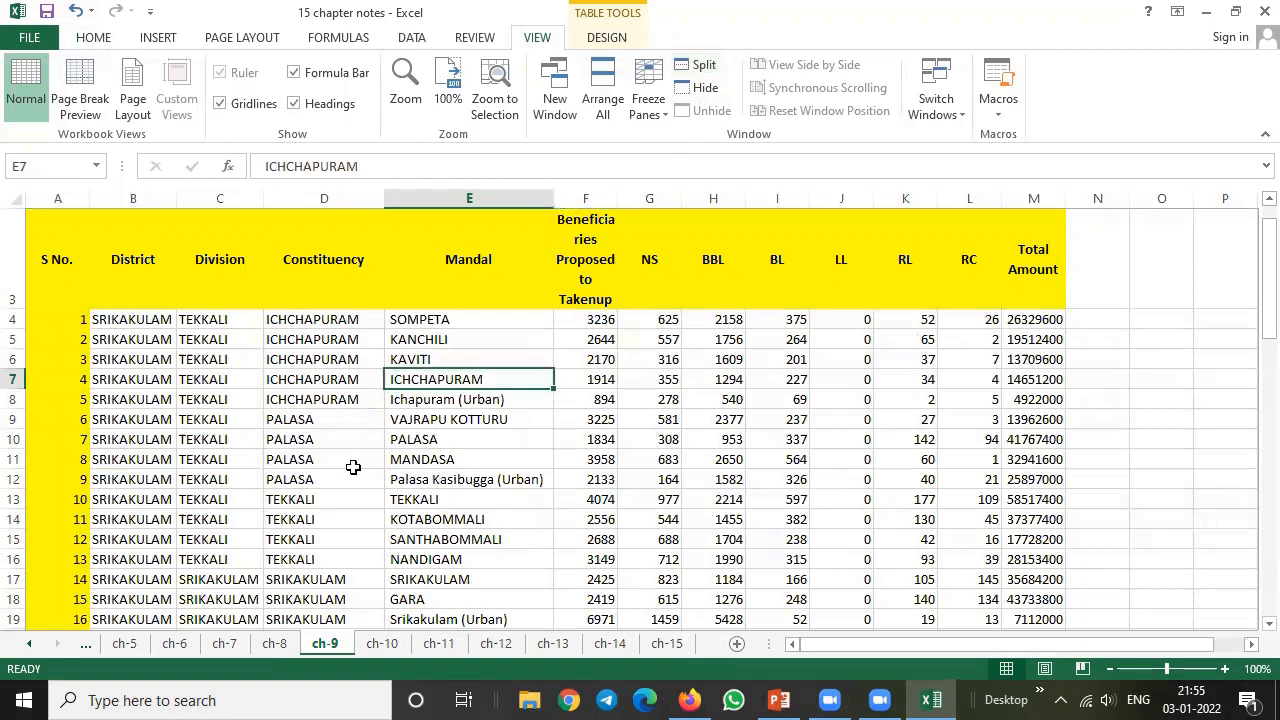
pyautogui.click(18, 459)
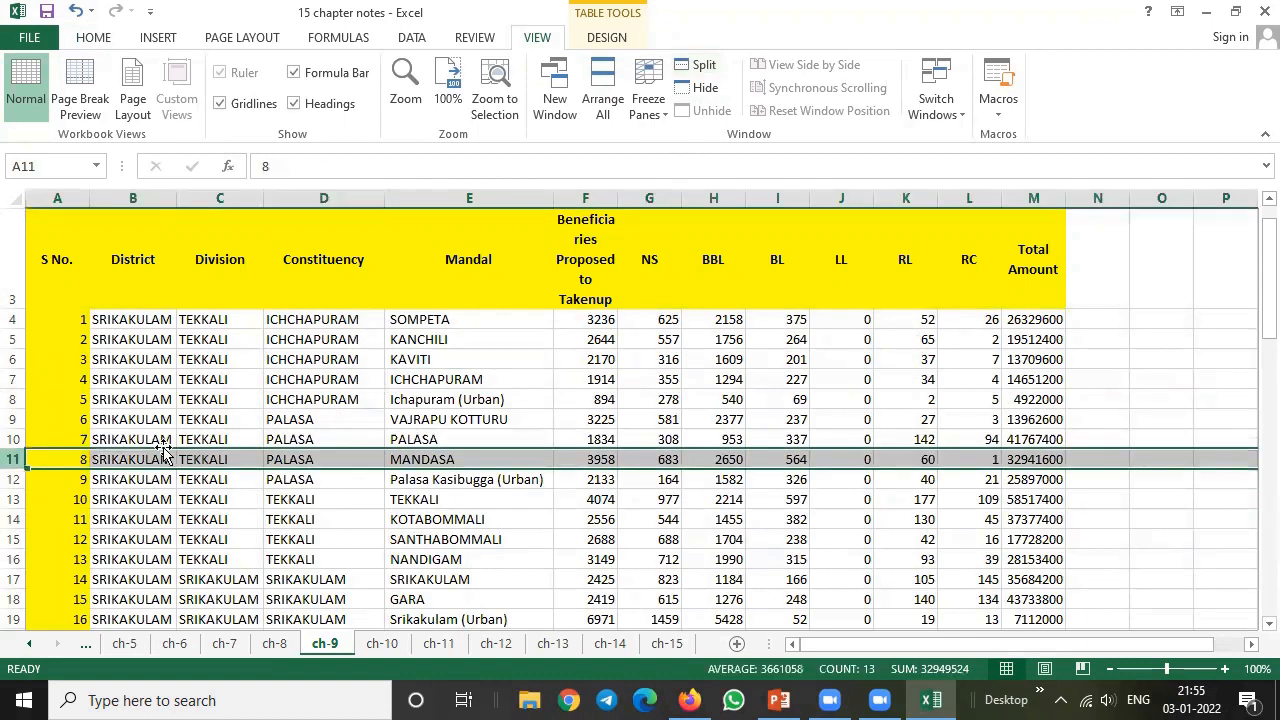
pyautogui.click(704, 66)
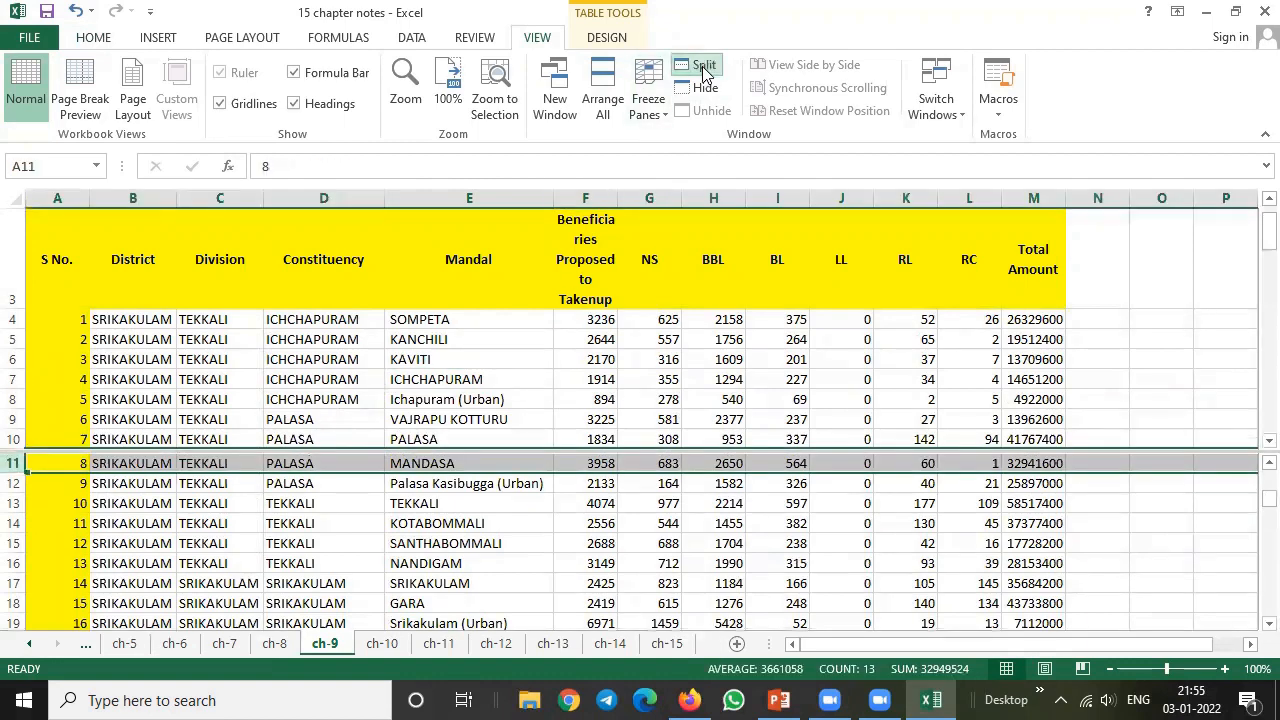
pyautogui.click(302, 503)
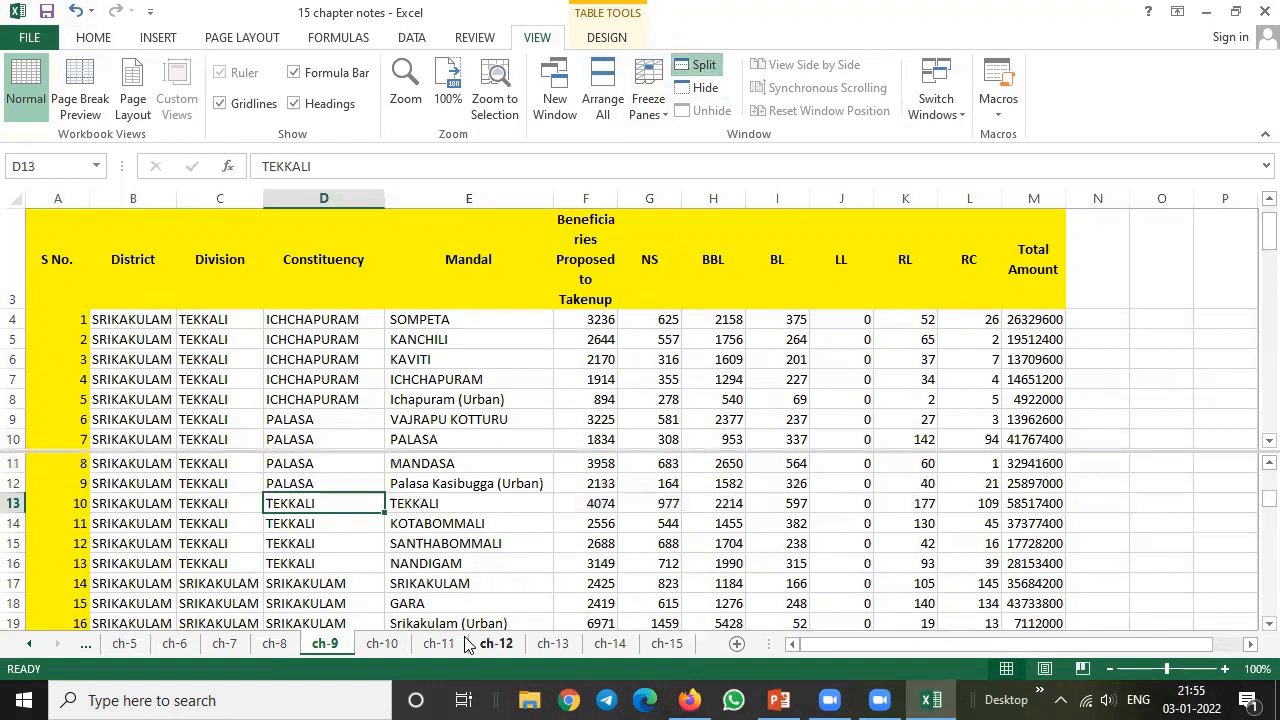
# Step: Examine how the upper pane scrolls while moving down the District column from row 5
pyautogui.click(135, 343)
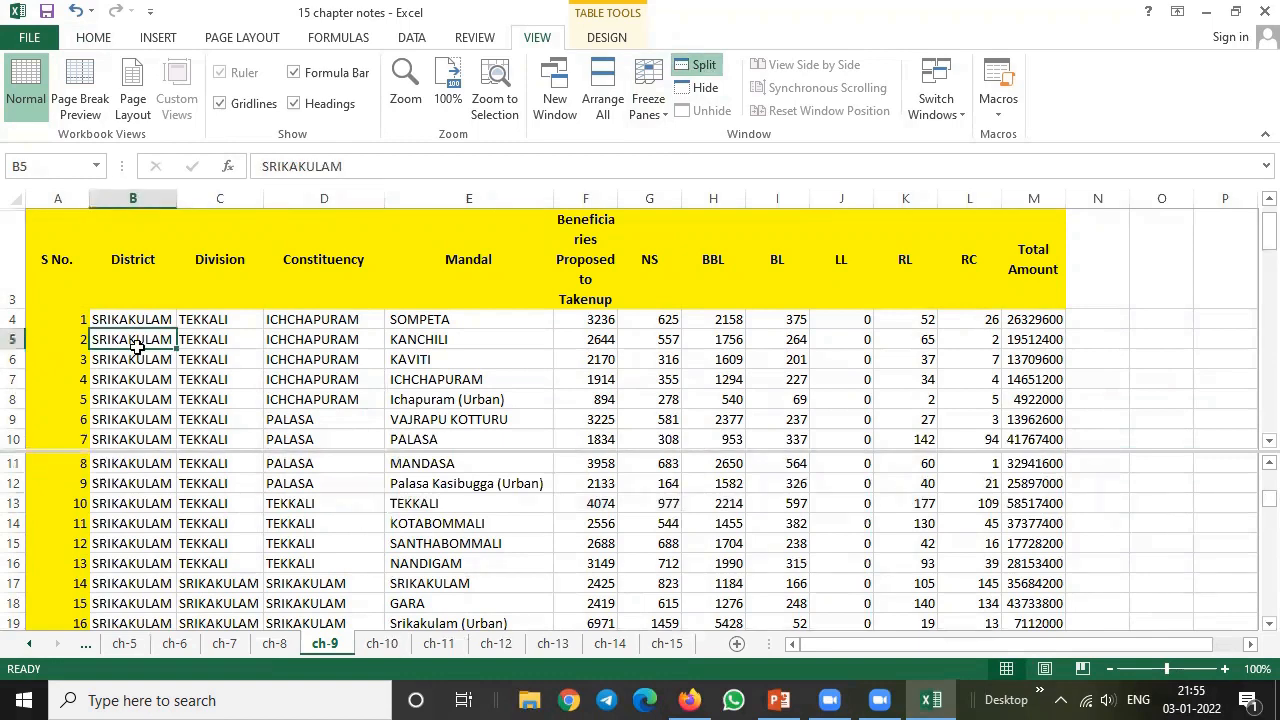
pyautogui.press('Down')
pyautogui.press('Down')
pyautogui.press('Down')
pyautogui.press('Down')
pyautogui.press('Down')
pyautogui.press('Down')
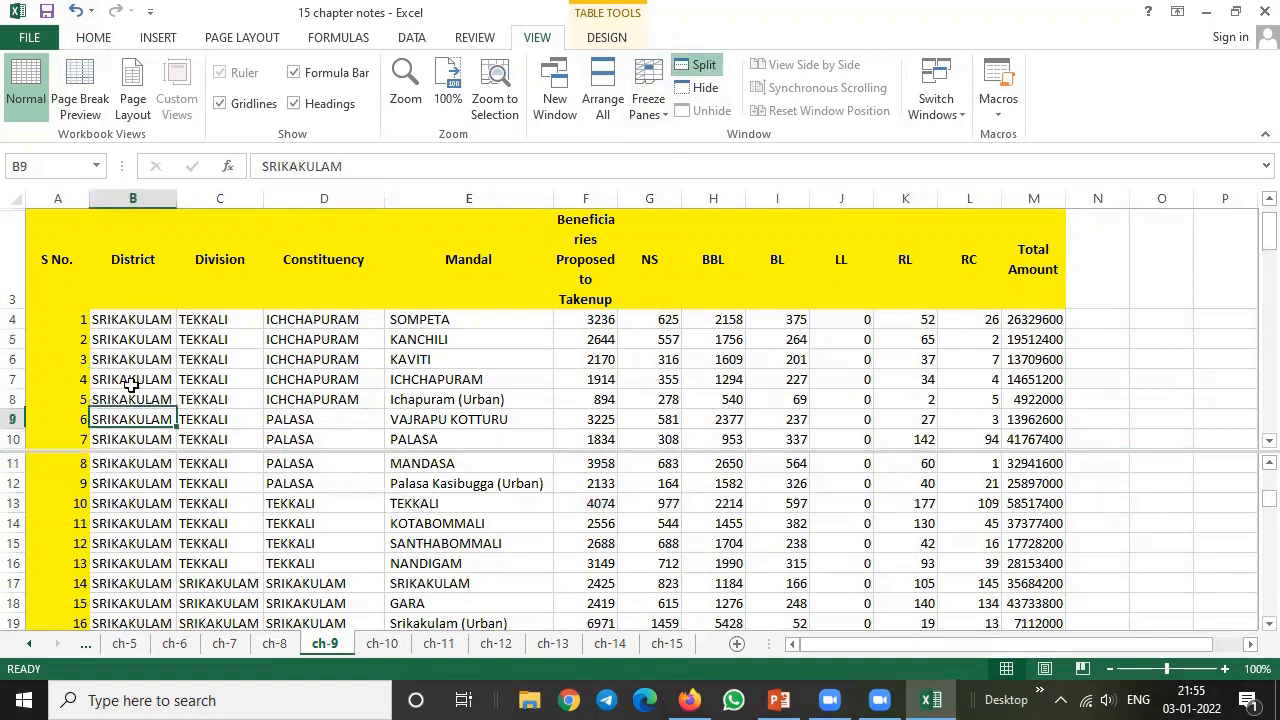
pyautogui.press('Down')
pyautogui.press('Down')
pyautogui.press('Down')
pyautogui.press('Down')
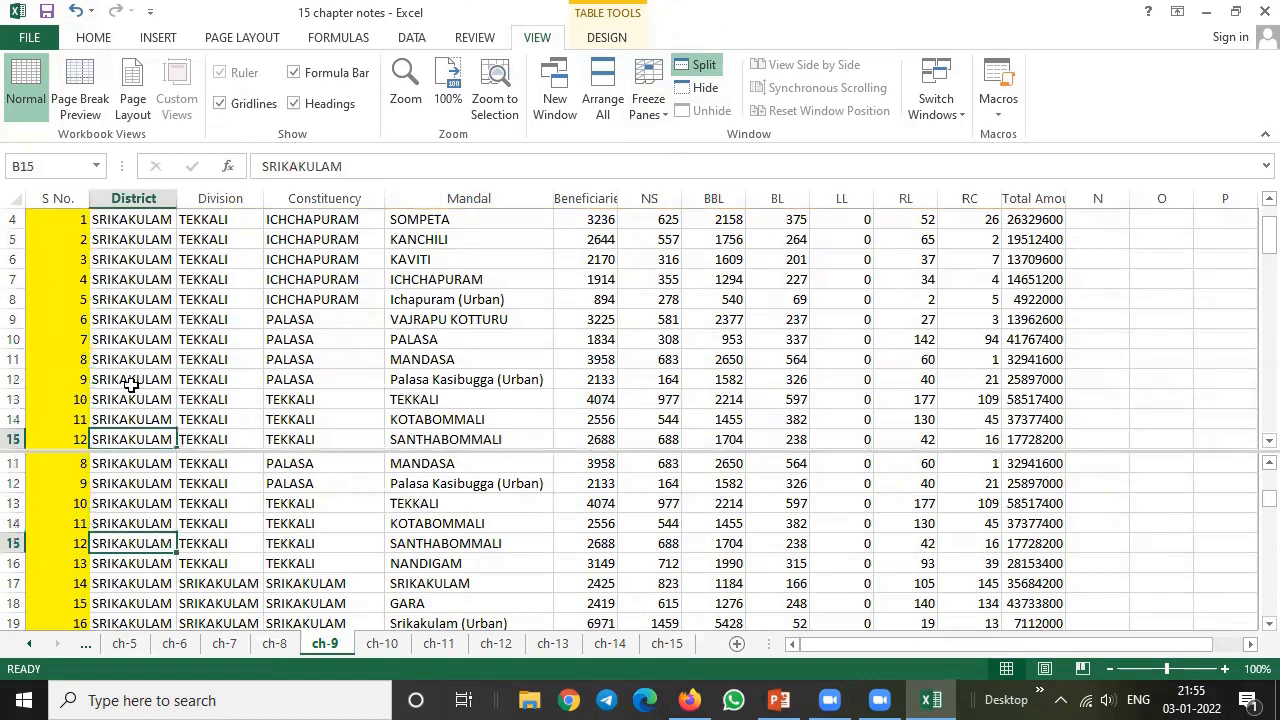
pyautogui.press('Down')
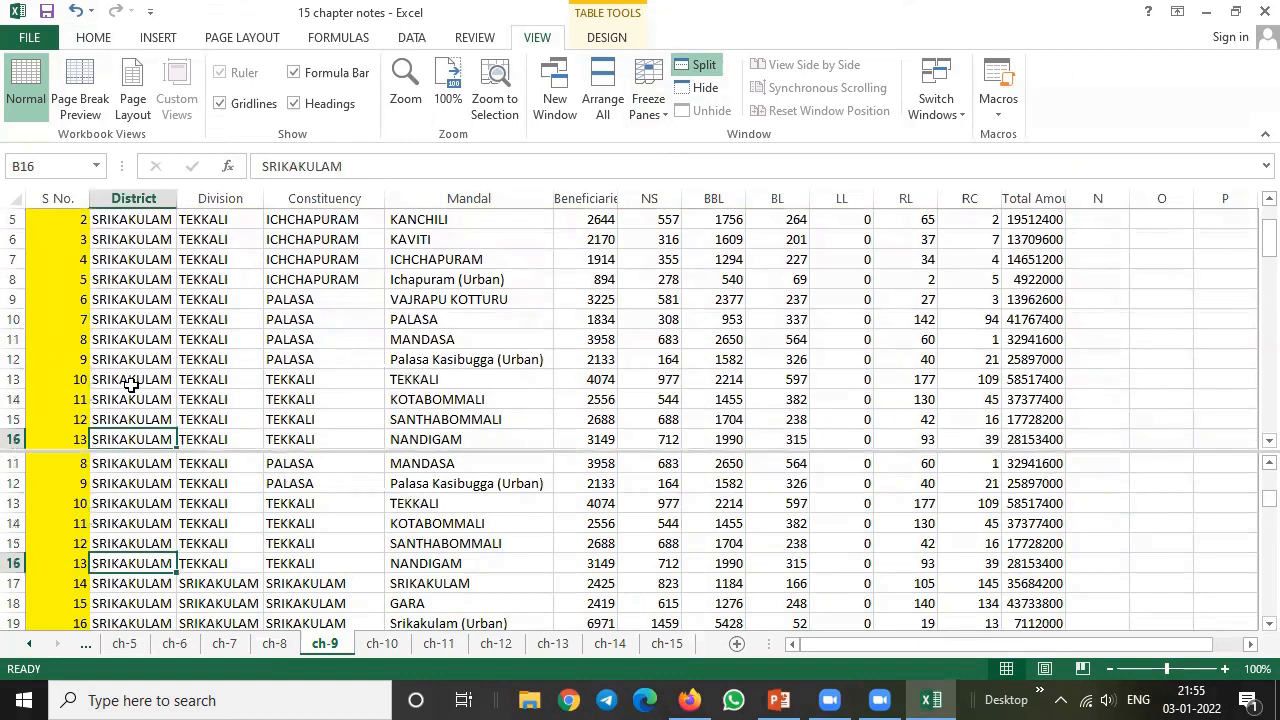
# Step: Examine how the lower pane scrolls while moving down the District column from row 14
pyautogui.click(167, 518)
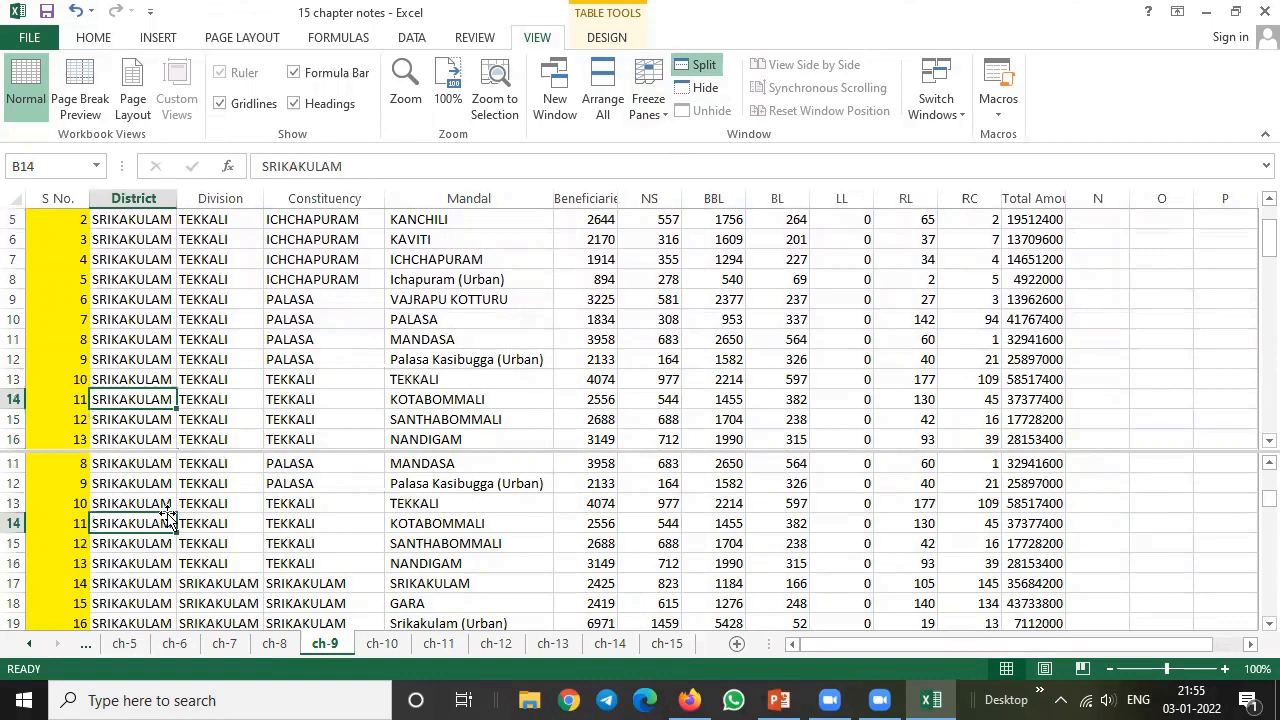
pyautogui.press('Down')
pyautogui.press('Down')
pyautogui.press('Down')
pyautogui.press('Down')
pyautogui.press('Down')
pyautogui.press('Down')
pyautogui.press('Down')
pyautogui.press('Down')
pyautogui.press('Down')
pyautogui.press('Down')
pyautogui.press('Down')
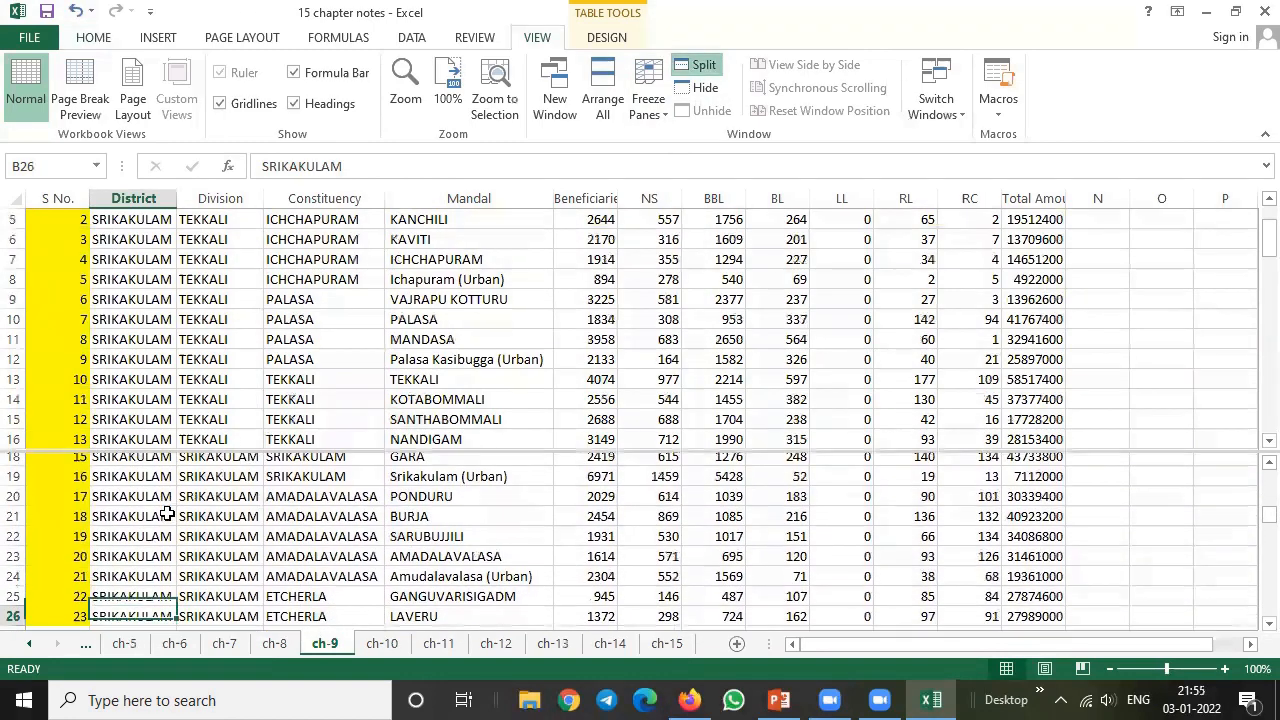
pyautogui.press('Down')
pyautogui.press('Down')
pyautogui.press('Down')
pyautogui.press('Down')
pyautogui.press('Down')
pyautogui.press('Down')
pyautogui.press('Down')
pyautogui.press('Down')
pyautogui.press('Down')
pyautogui.press('Down')
pyautogui.press('Down')
pyautogui.press('Down')
pyautogui.press('Down')
pyautogui.press('Down')
pyautogui.press('Down')
# Step: Move the horizontal split bar up to sit below row 12 and select cell B35 in the lower pane
pyautogui.moveTo(330, 452); pyautogui.dragTo(316, 375)
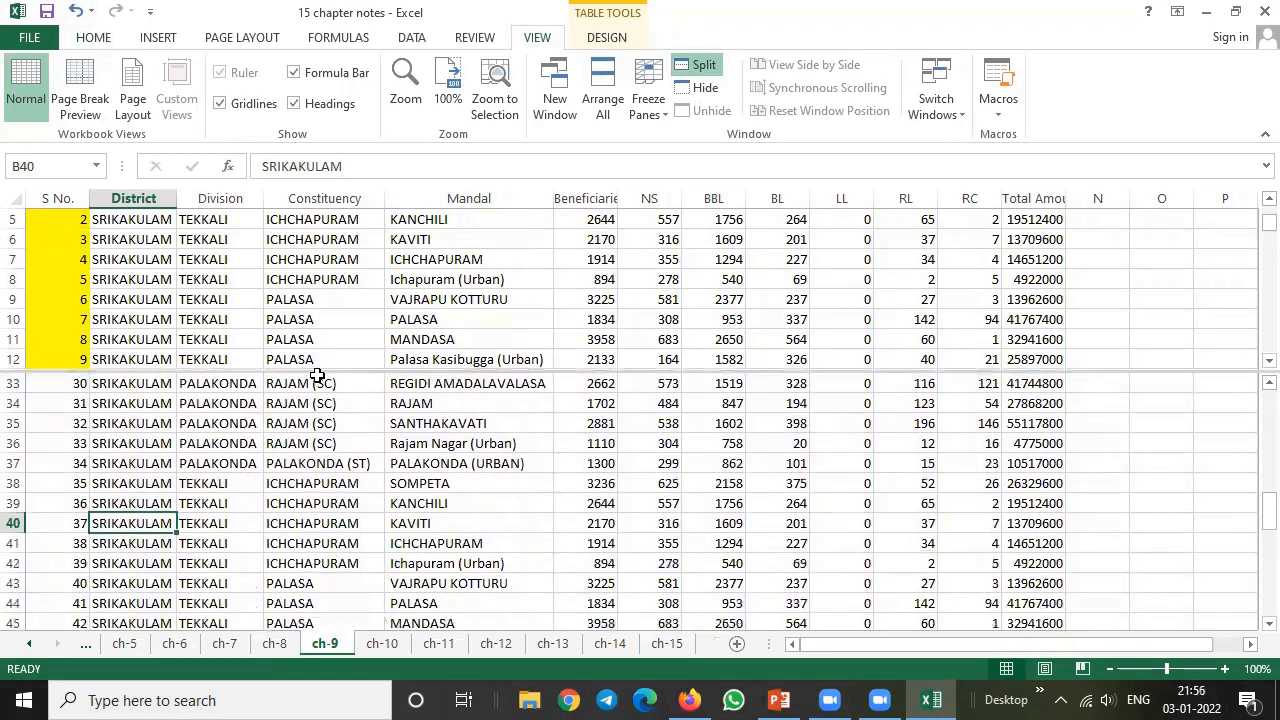
pyautogui.click(91, 352)
pyautogui.click(153, 426)
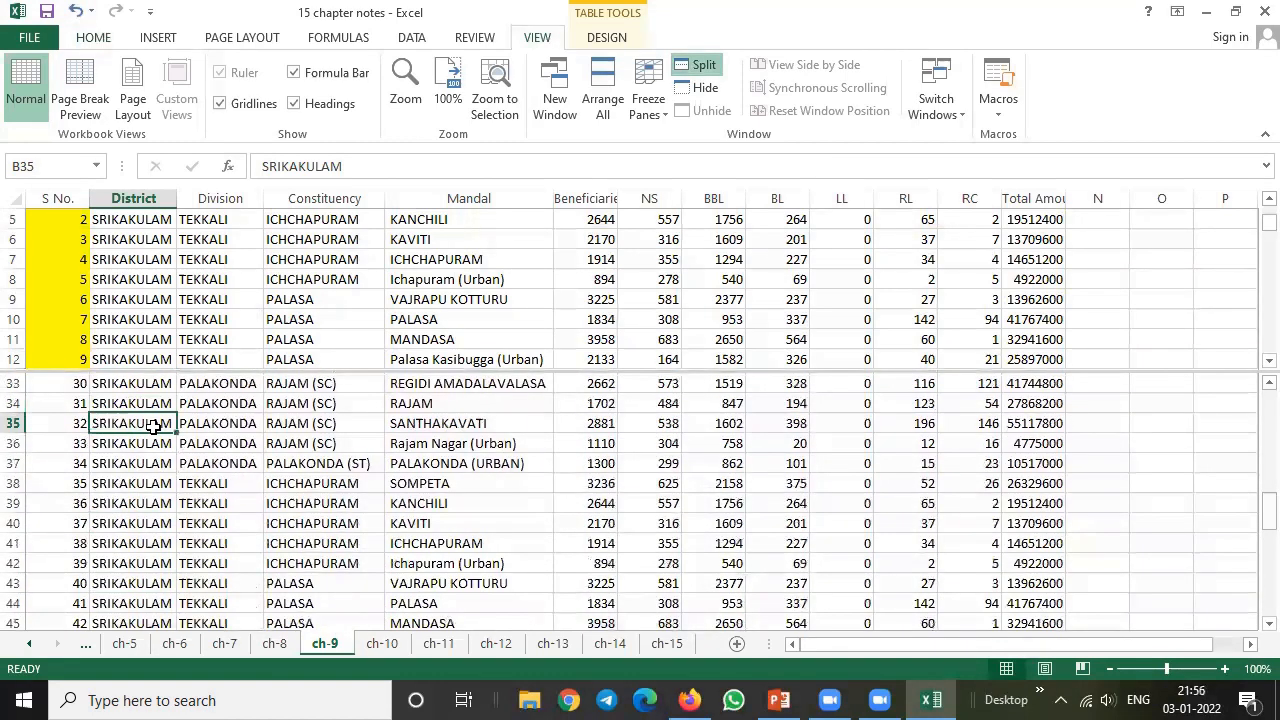
# Step: Examine the independent scrolling of both panes by moving down and up the District column below and scrolling the heading rows above
pyautogui.press('Down')
pyautogui.press('Down')
pyautogui.press('Down')
pyautogui.press('Down')
pyautogui.press('Down')
pyautogui.press('Down')
pyautogui.press('Down')
pyautogui.press('Down')
pyautogui.press('Up')
pyautogui.press('Up')
pyautogui.press('Up')
pyautogui.press('Up')
pyautogui.press('Up')
pyautogui.press('Up')
pyautogui.press('Up')
pyautogui.press('Up')
pyautogui.press('Up')
pyautogui.press('Up')
pyautogui.press('Up')
pyautogui.press('Up')
pyautogui.press('Up')
pyautogui.press('Up')
pyautogui.press('Up')
pyautogui.press('Up')
pyautogui.press('Up')
pyautogui.press('Up')
pyautogui.press('Up')
pyautogui.press('Up')
pyautogui.press('Down')
pyautogui.press('Down')
pyautogui.press('Down')
pyautogui.press('Down')
pyautogui.press('Down')
pyautogui.press('Down')
pyautogui.press('Down')
pyautogui.press('Down')
pyautogui.press('Down')
pyautogui.press('Down')
pyautogui.press('Down')
pyautogui.press('Down')
pyautogui.press('Down')
pyautogui.press('Down')
pyautogui.press('Down')
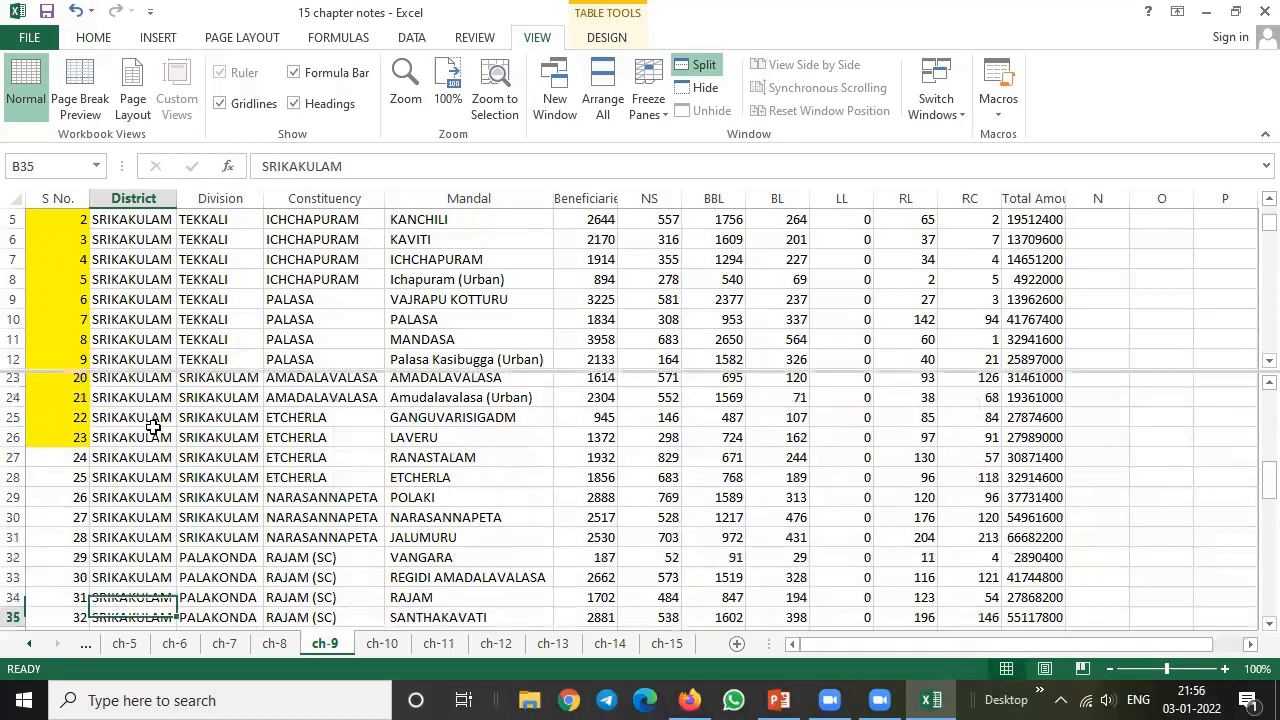
pyautogui.press('Down')
pyautogui.press('Down')
pyautogui.press('Down')
pyautogui.press('Down')
pyautogui.press('Up')
pyautogui.press('Up')
pyautogui.press('Up')
pyautogui.press('Up')
pyautogui.press('Up')
pyautogui.press('Up')
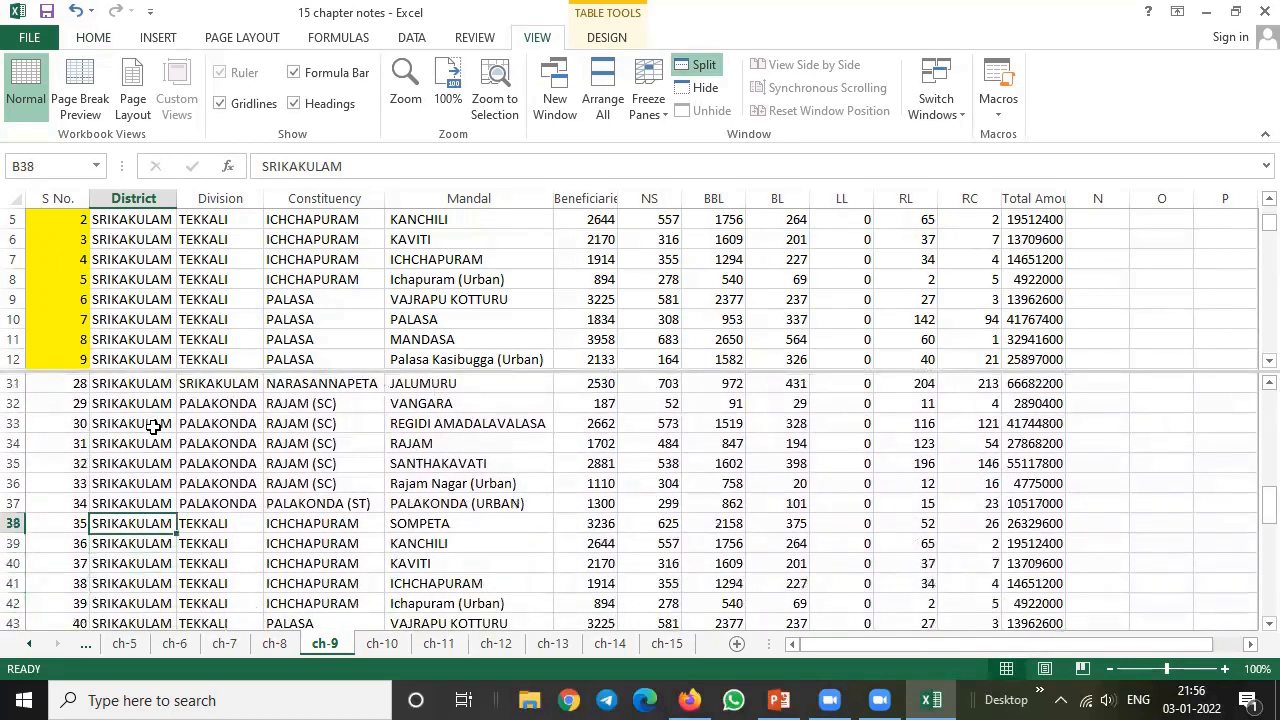
pyautogui.press('Up')
pyautogui.press('Up')
pyautogui.press('Up')
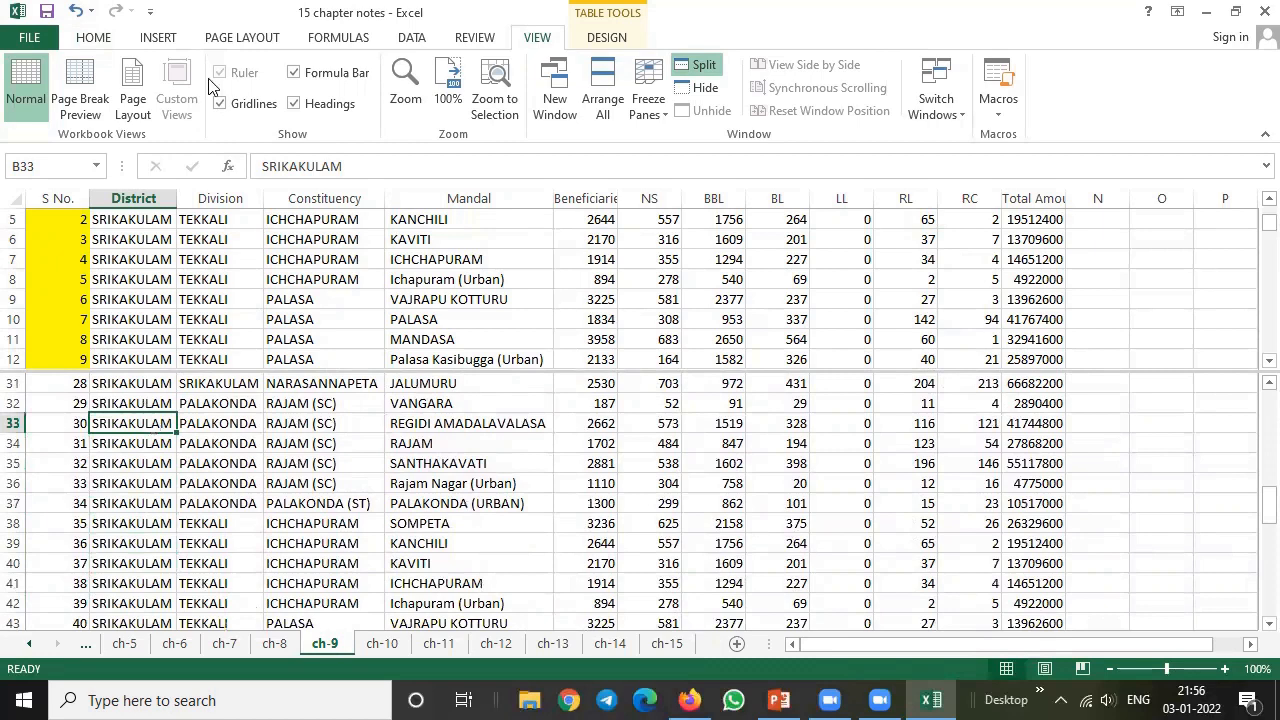
pyautogui.click(192, 239)
pyautogui.scroll(1, 205, 260)
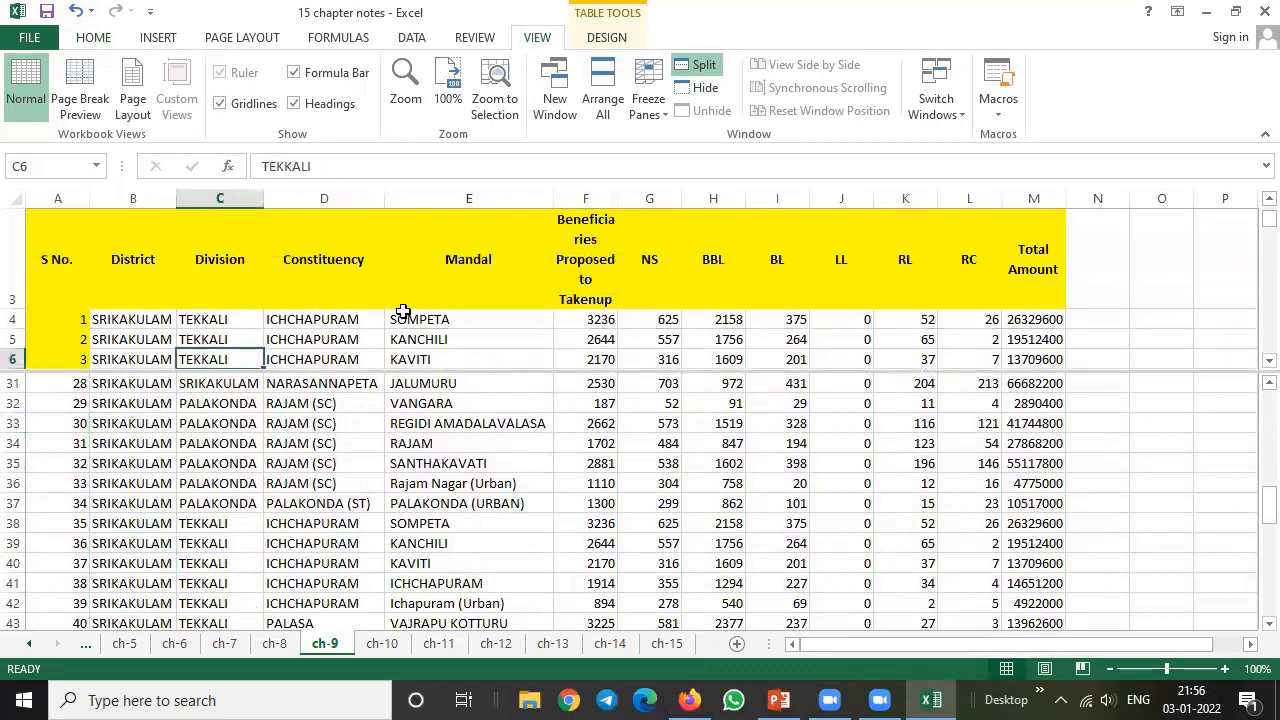
pyautogui.scroll(-2, 233, 299)
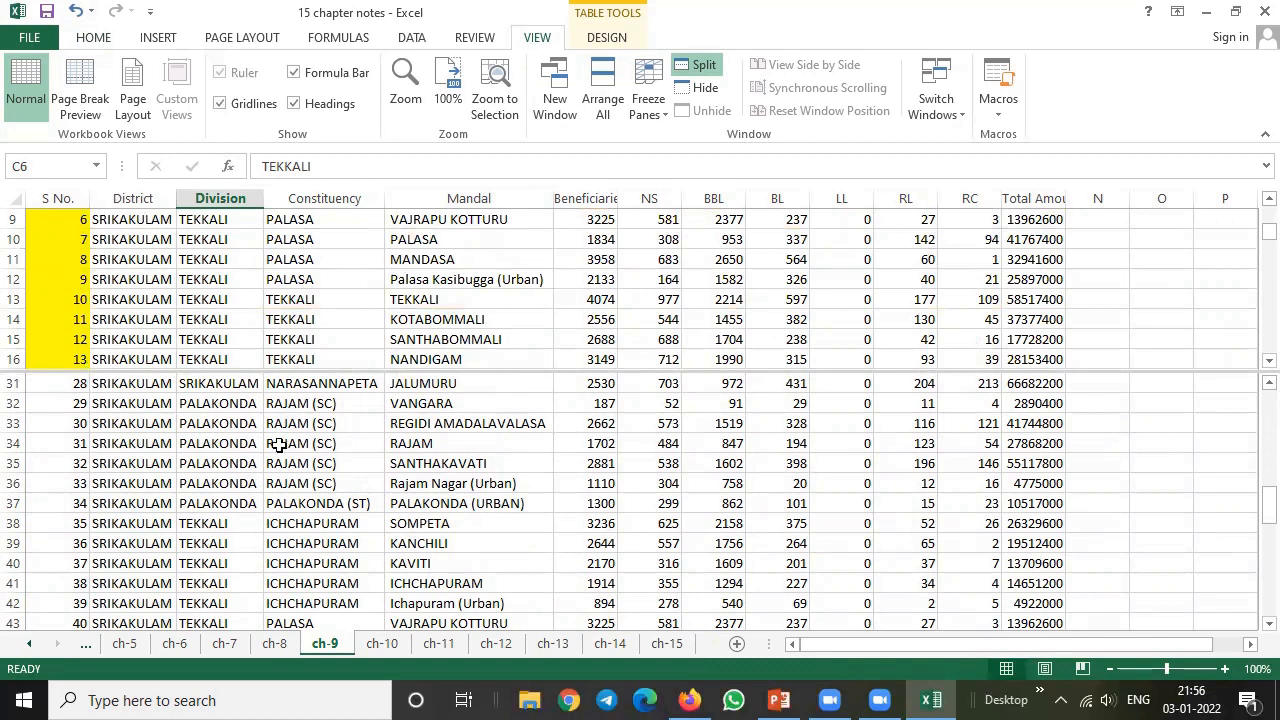
# Step: Open the ch-10 sheet on entering formulae and zoom it to 110%, glancing at ch-11 on the way
pyautogui.click(386, 646)
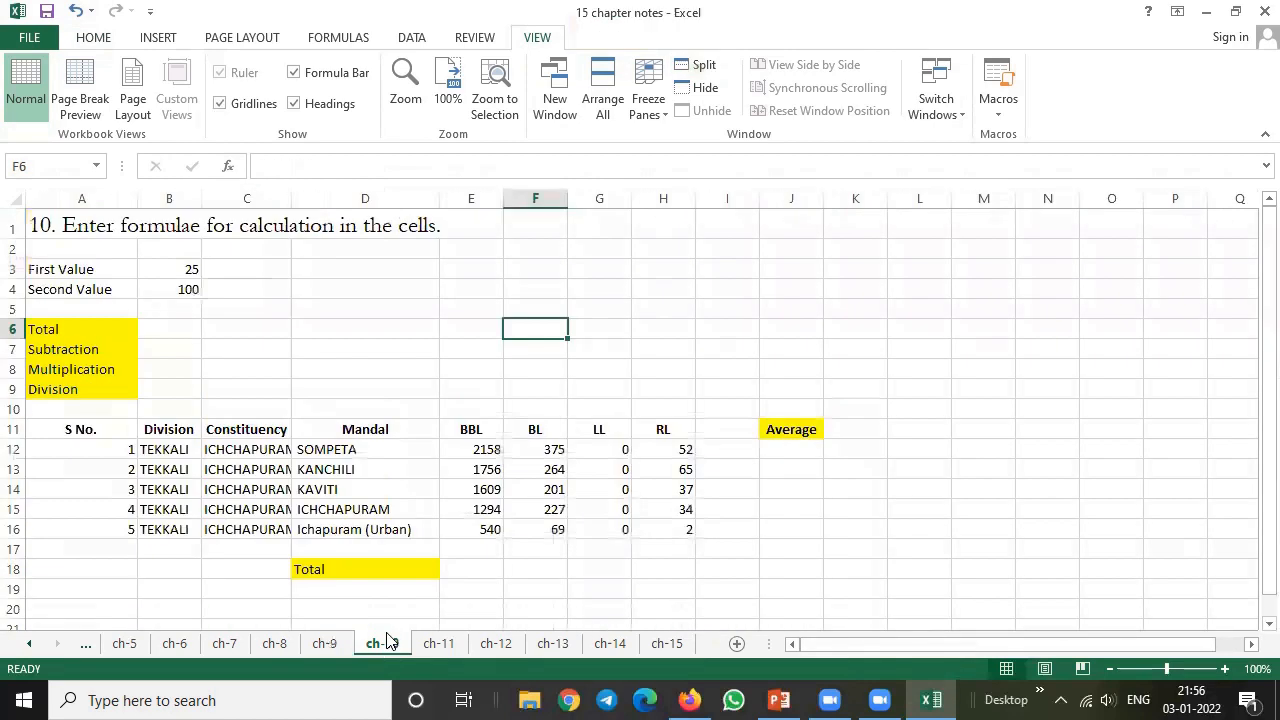
pyautogui.click(84, 228)
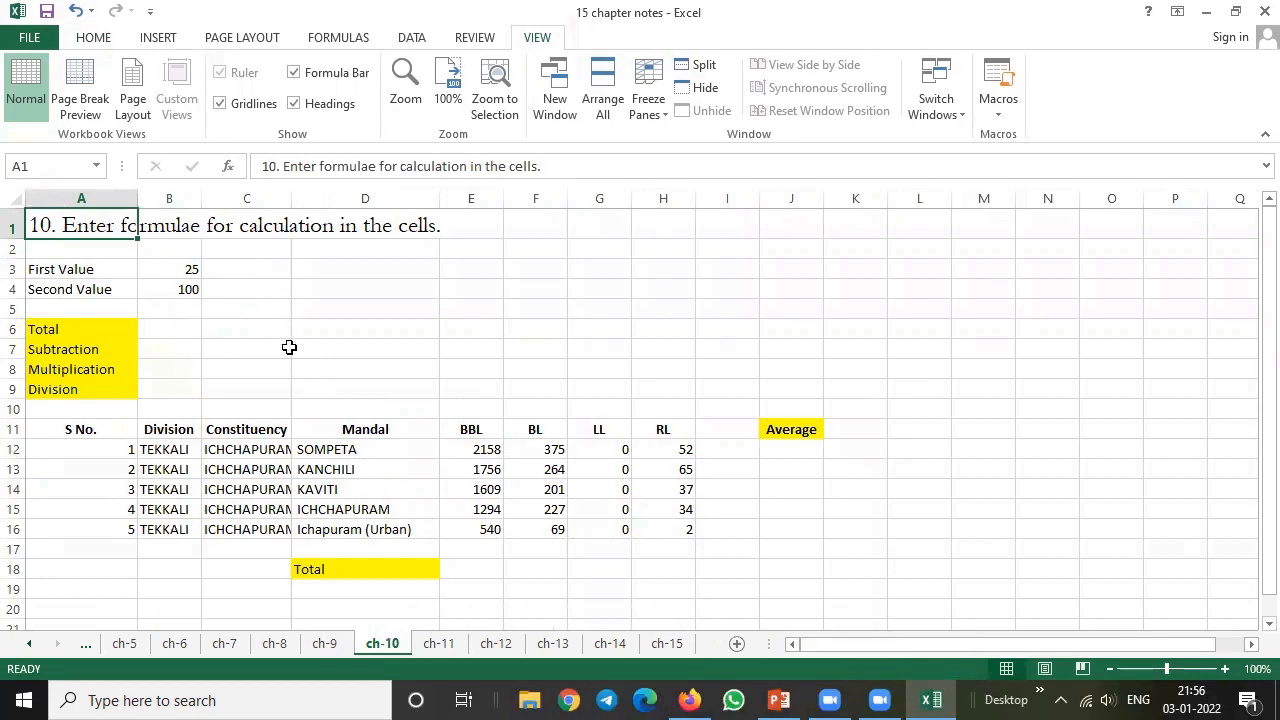
pyautogui.click(440, 645)
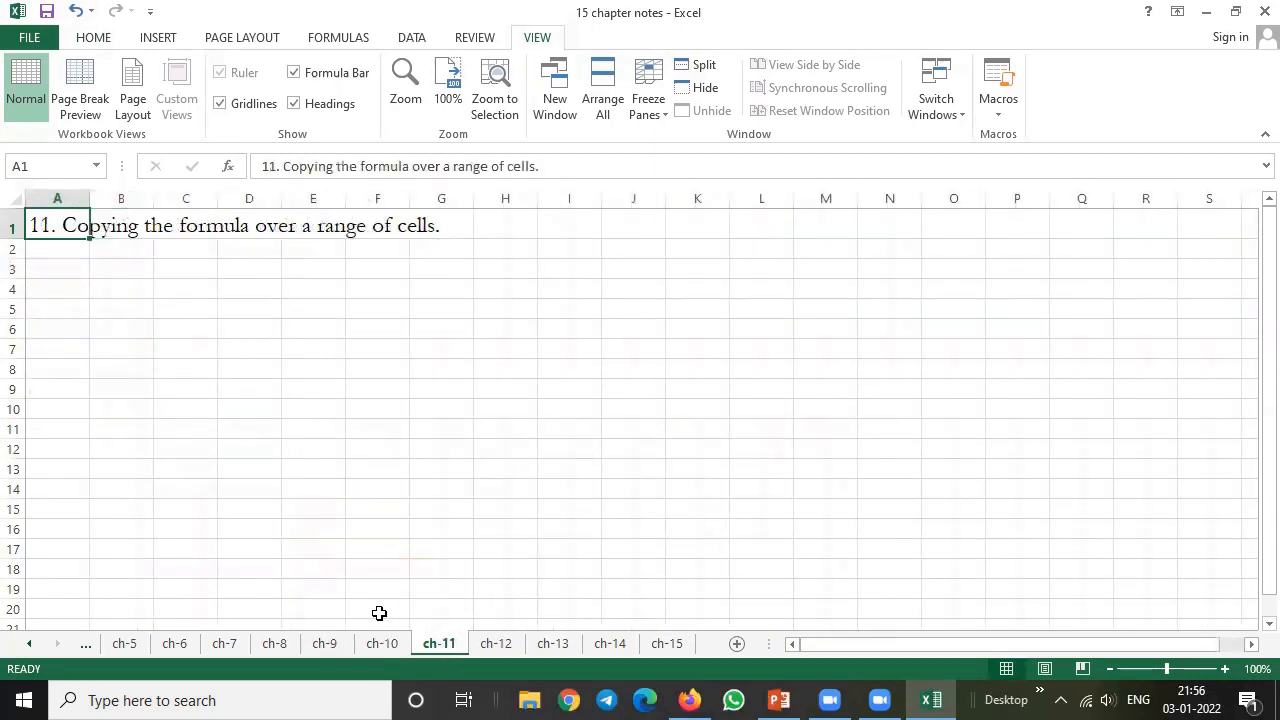
pyautogui.click(385, 645)
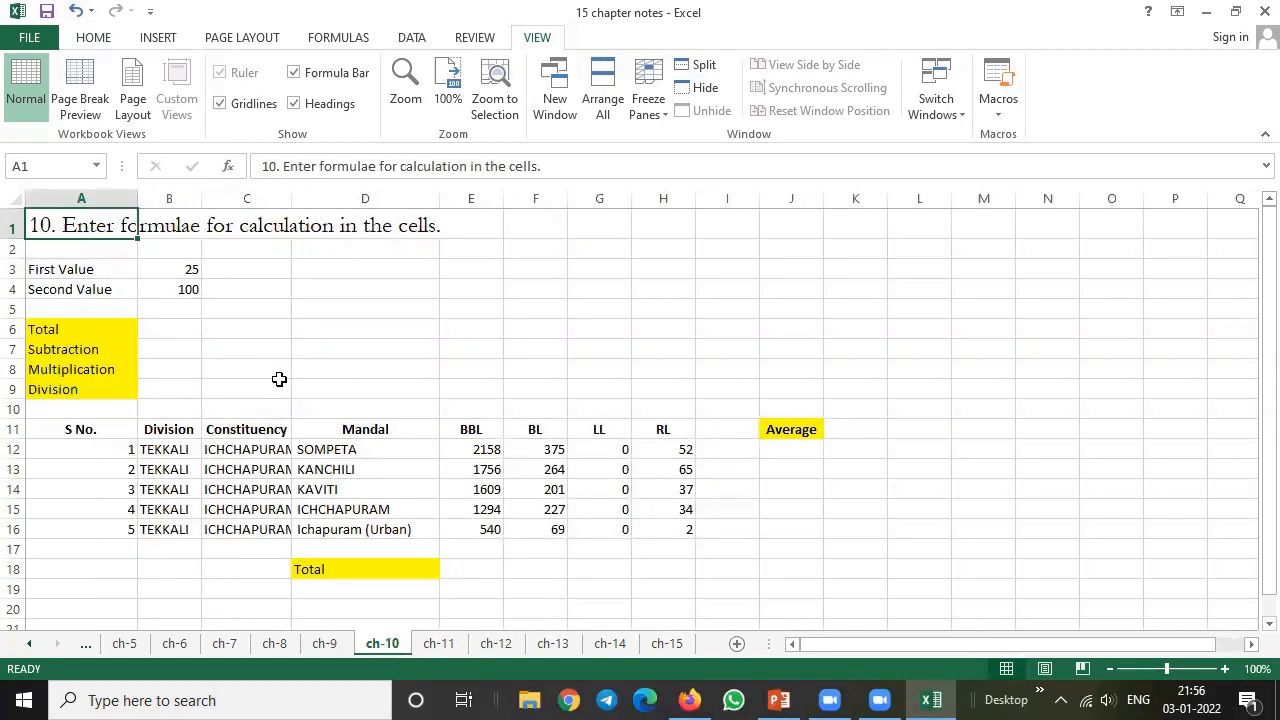
pyautogui.click(1225, 668)
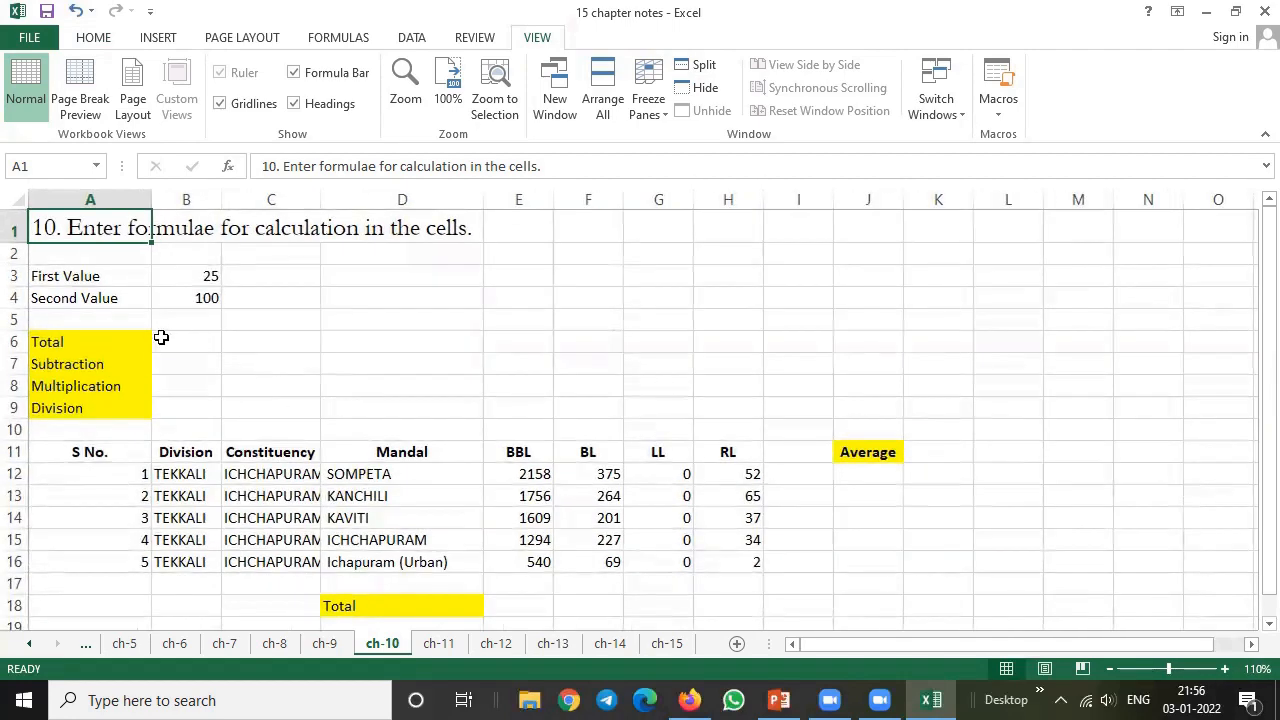
# Step: Enter the formula =25+100 in the Total cell B6
pyautogui.moveTo(86, 277); pyautogui.dragTo(190, 297)
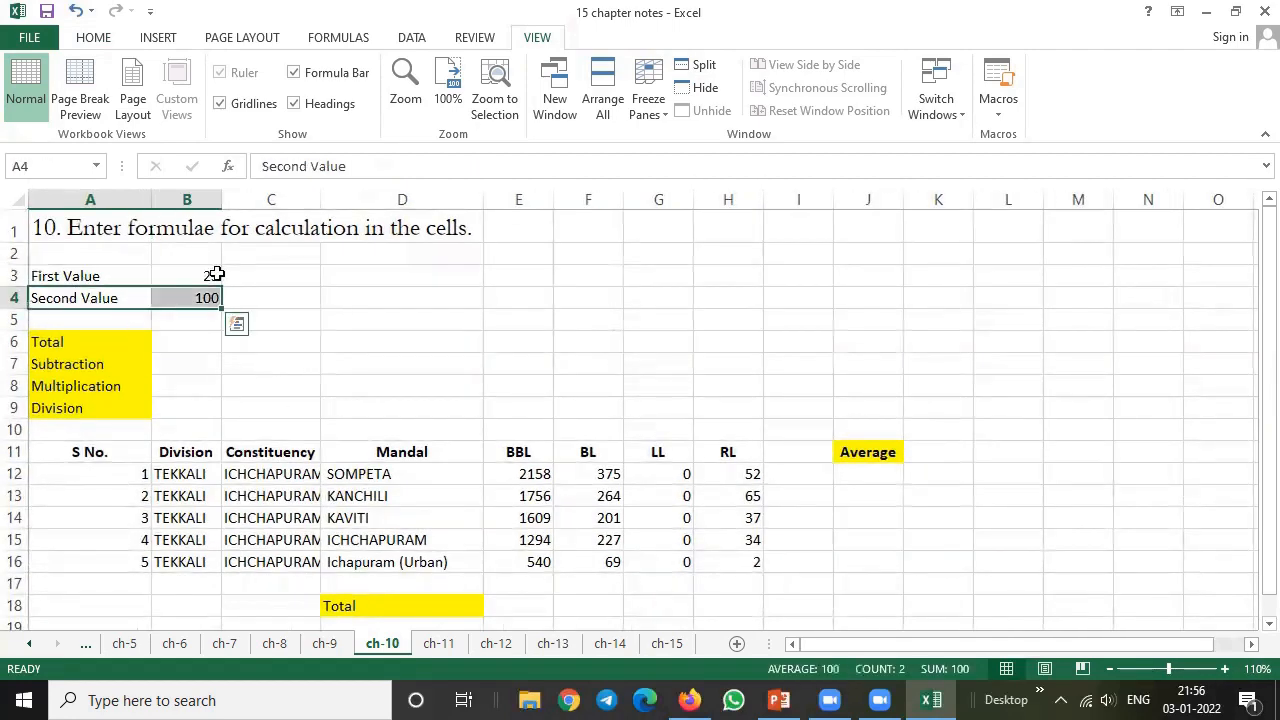
pyautogui.click(196, 342)
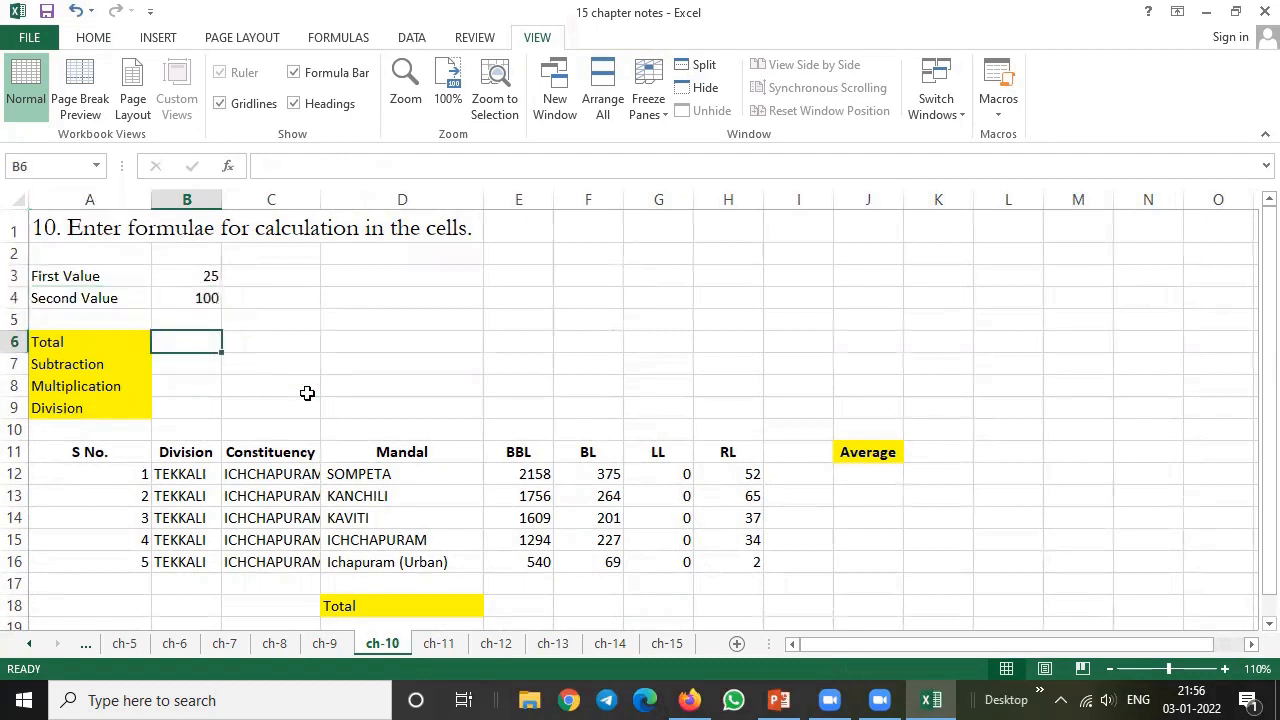
pyautogui.write('=25+100')
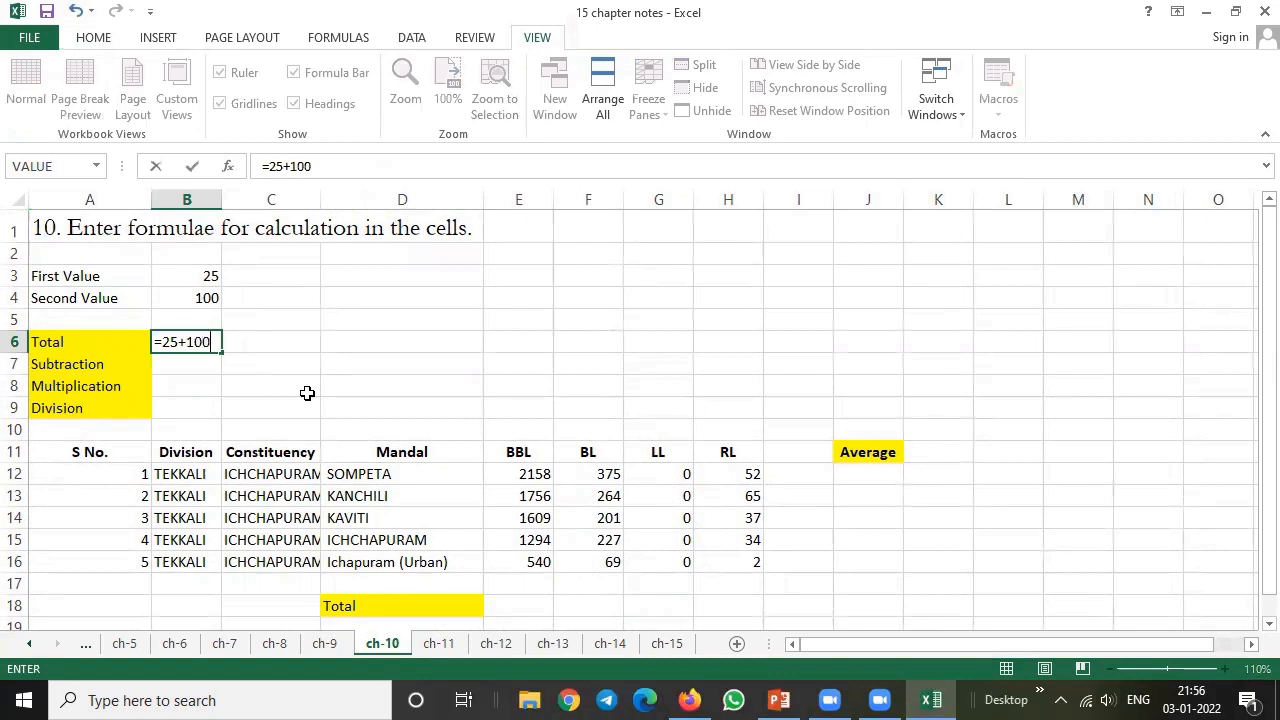
pyautogui.press('Return')
# Step: Replace the formula in the Total cell B6 with =B3+B4, using references to the first and second values
pyautogui.press('Up')
pyautogui.write('=')
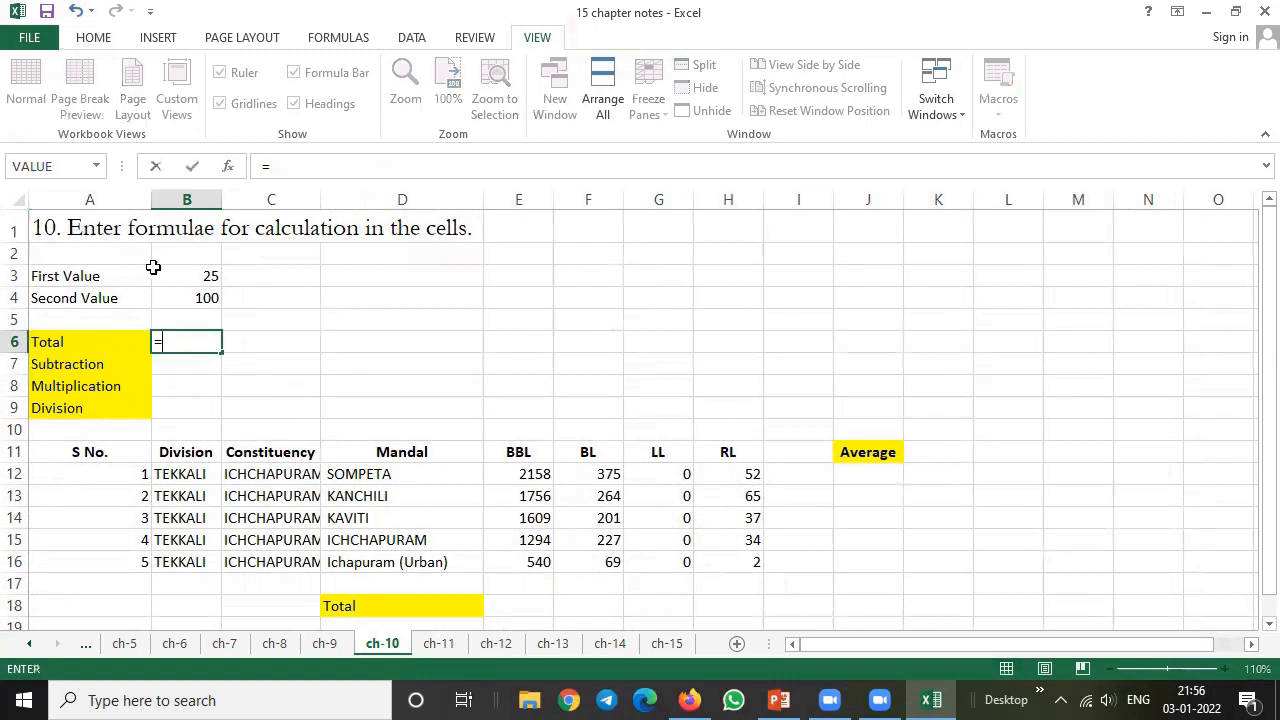
pyautogui.click(197, 277)
pyautogui.write('+')
pyautogui.click(185, 300)
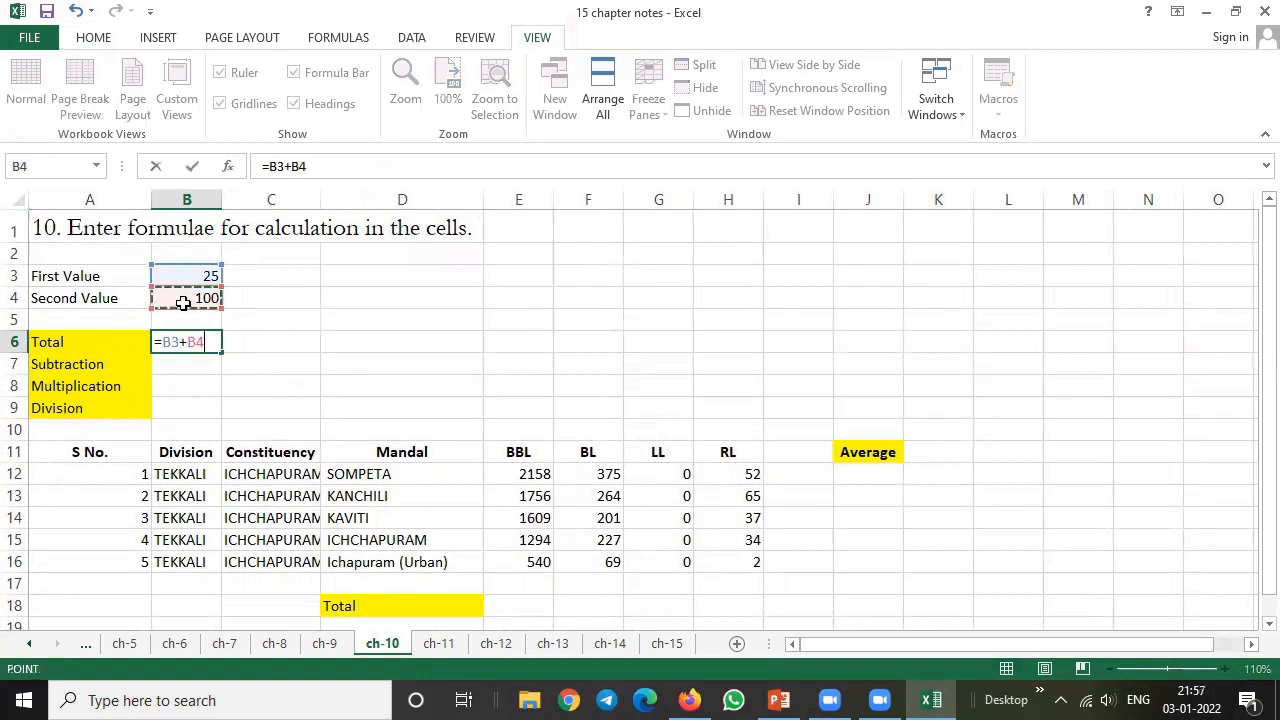
pyautogui.press('Return')
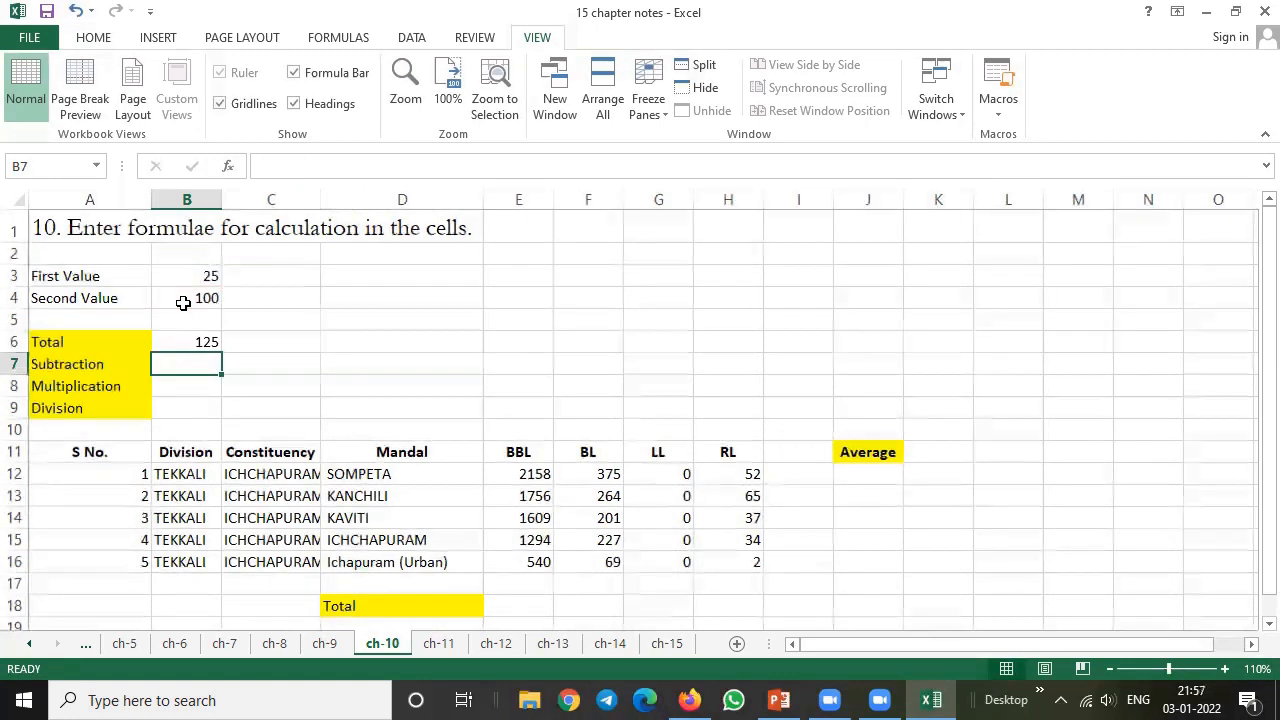
# Step: Enter the formula =B3-B4 in the Subtraction cell B7, using references to the first and second values
pyautogui.write('=')
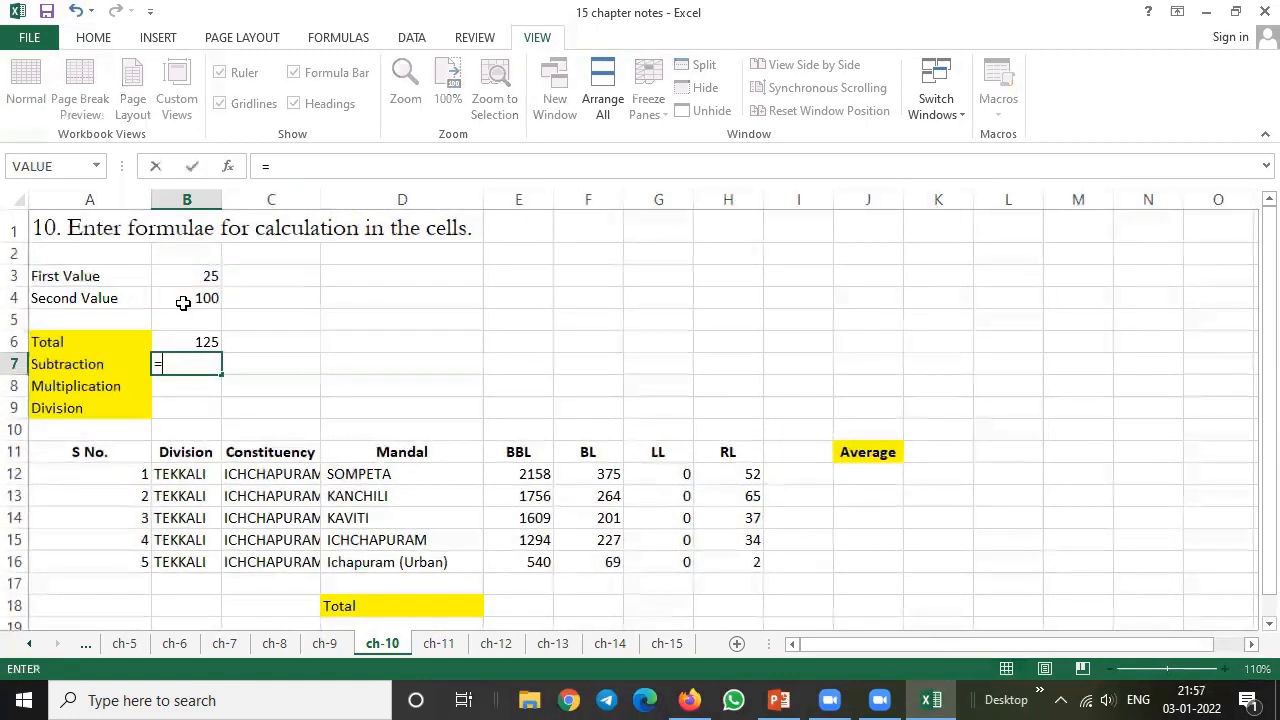
pyautogui.click(211, 275)
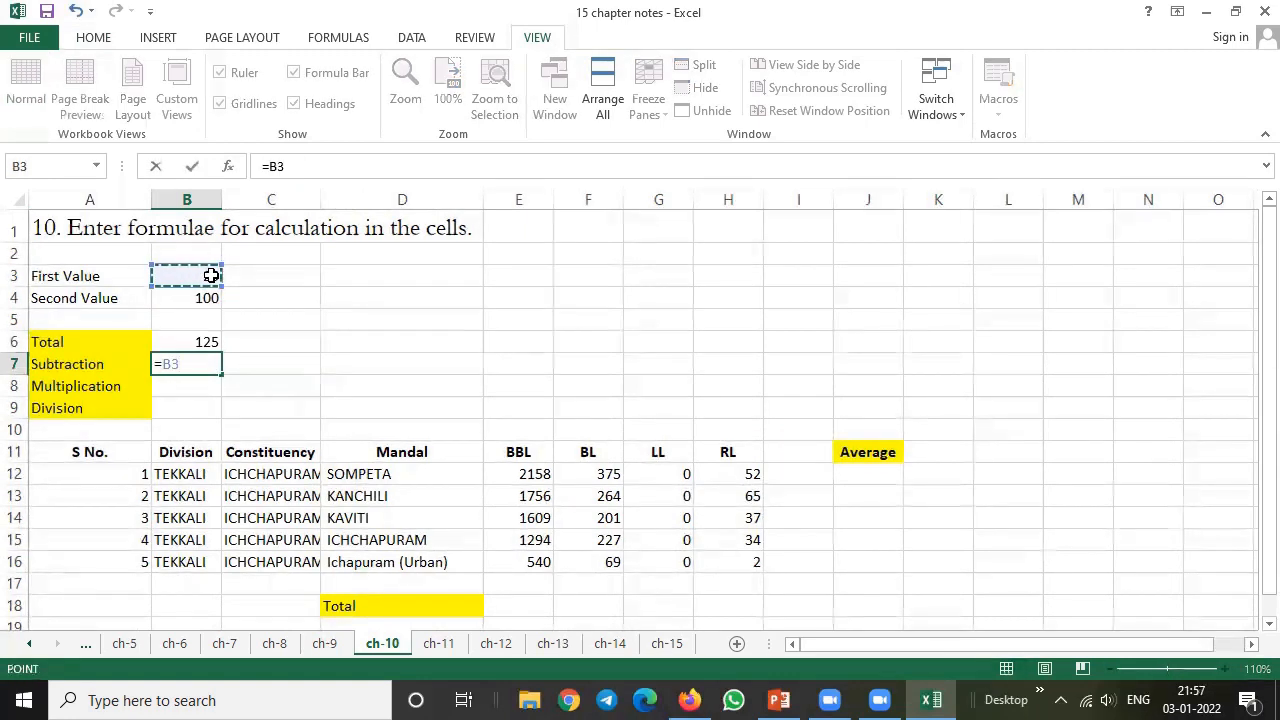
pyautogui.write('-')
pyautogui.click(211, 298)
pyautogui.press('Return')
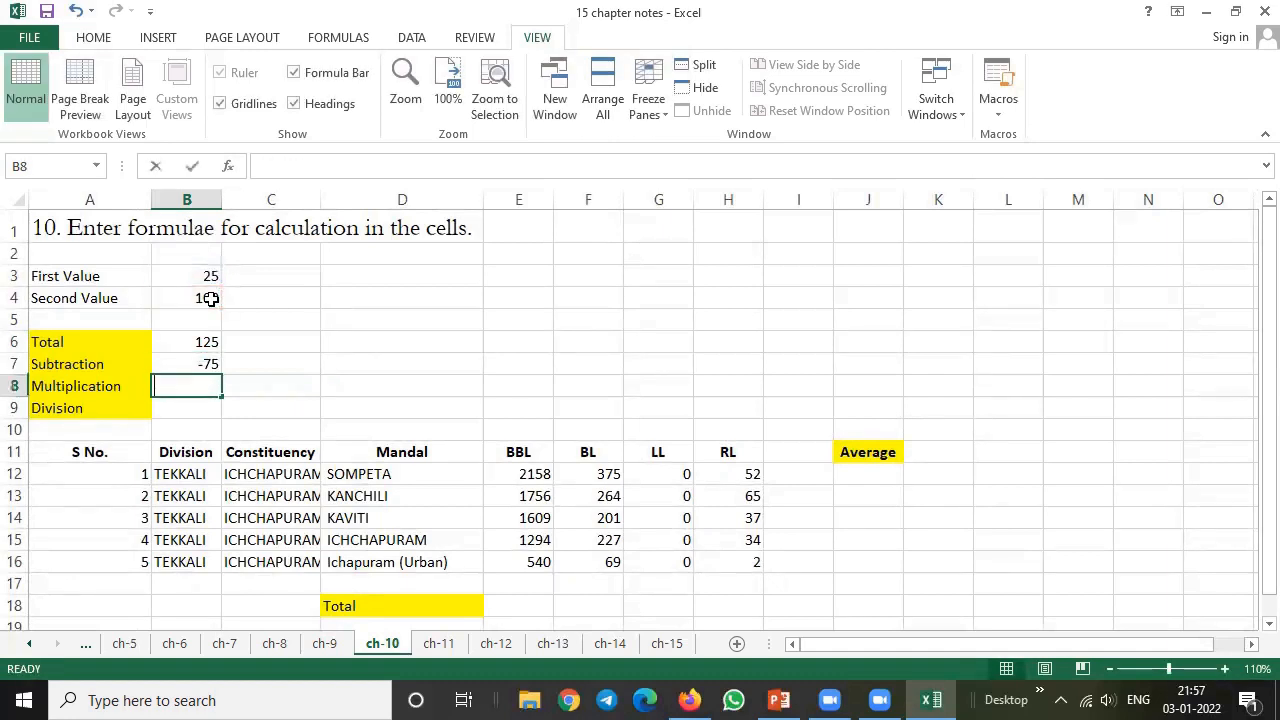
# Step: Enter the formula =B3*B4 in the Multiplication cell B8
pyautogui.write('=')
pyautogui.click(193, 276)
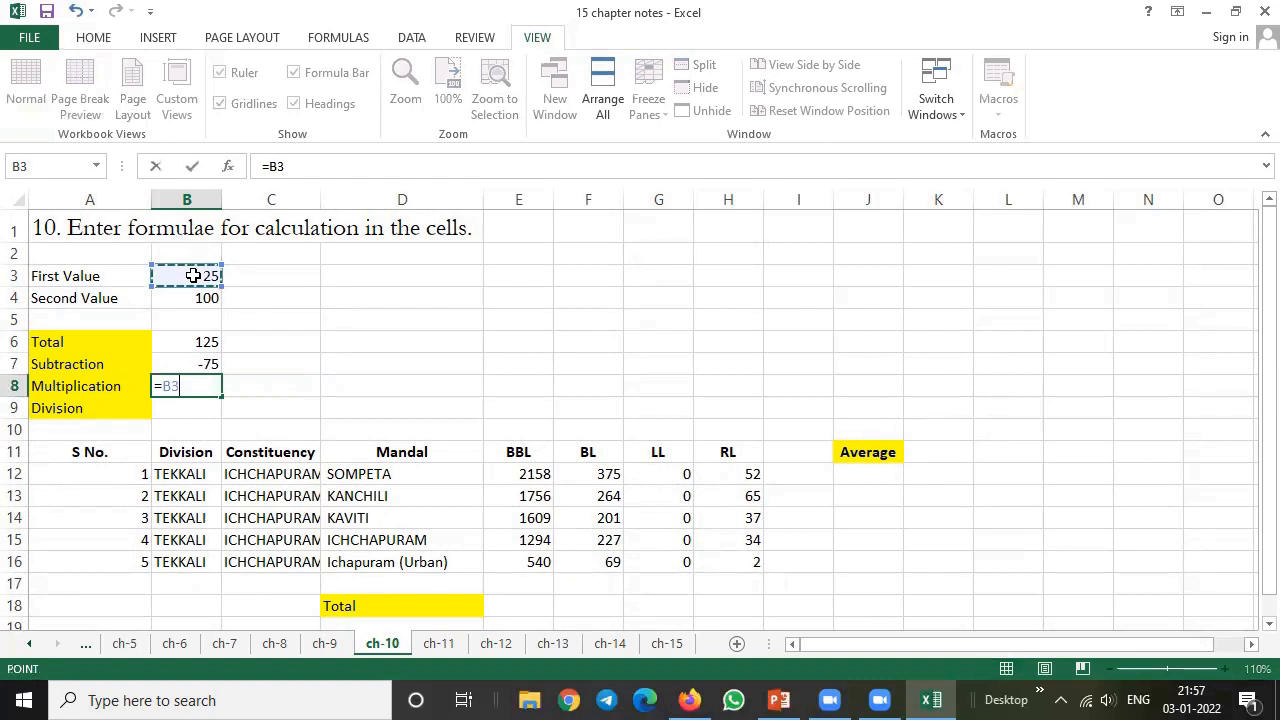
pyautogui.write('*')
pyautogui.click(184, 300)
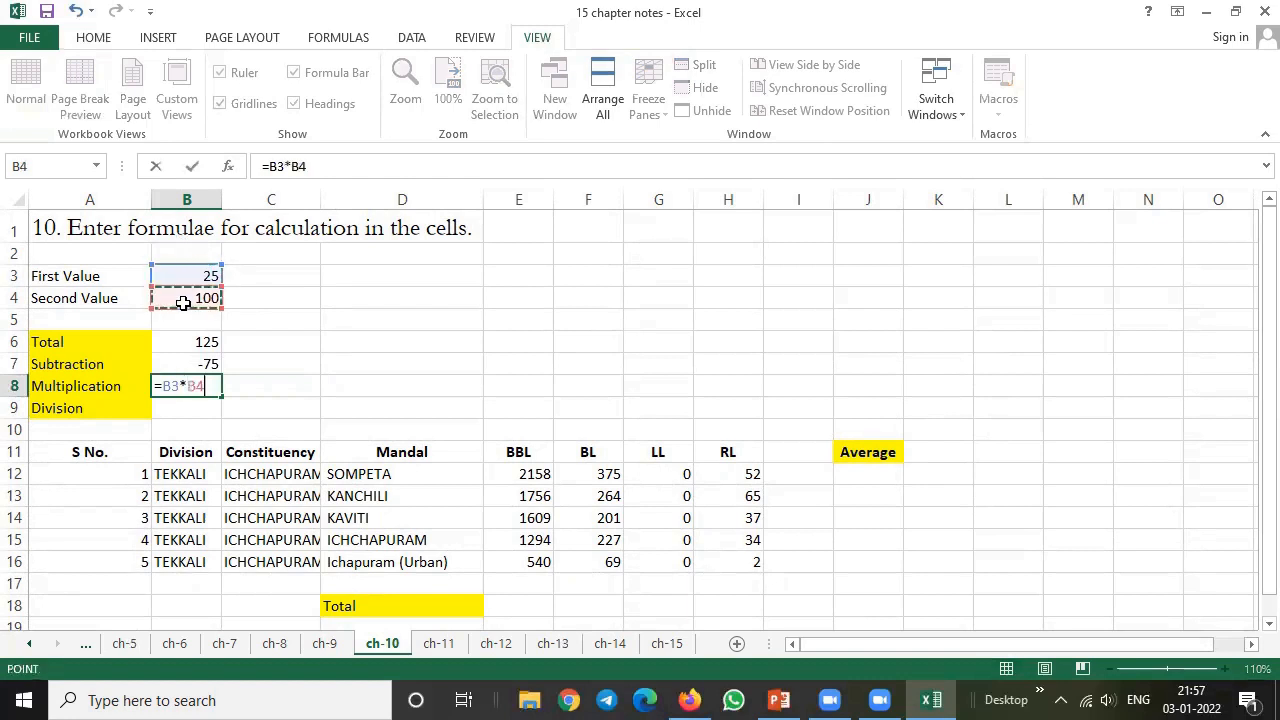
pyautogui.press('Return')
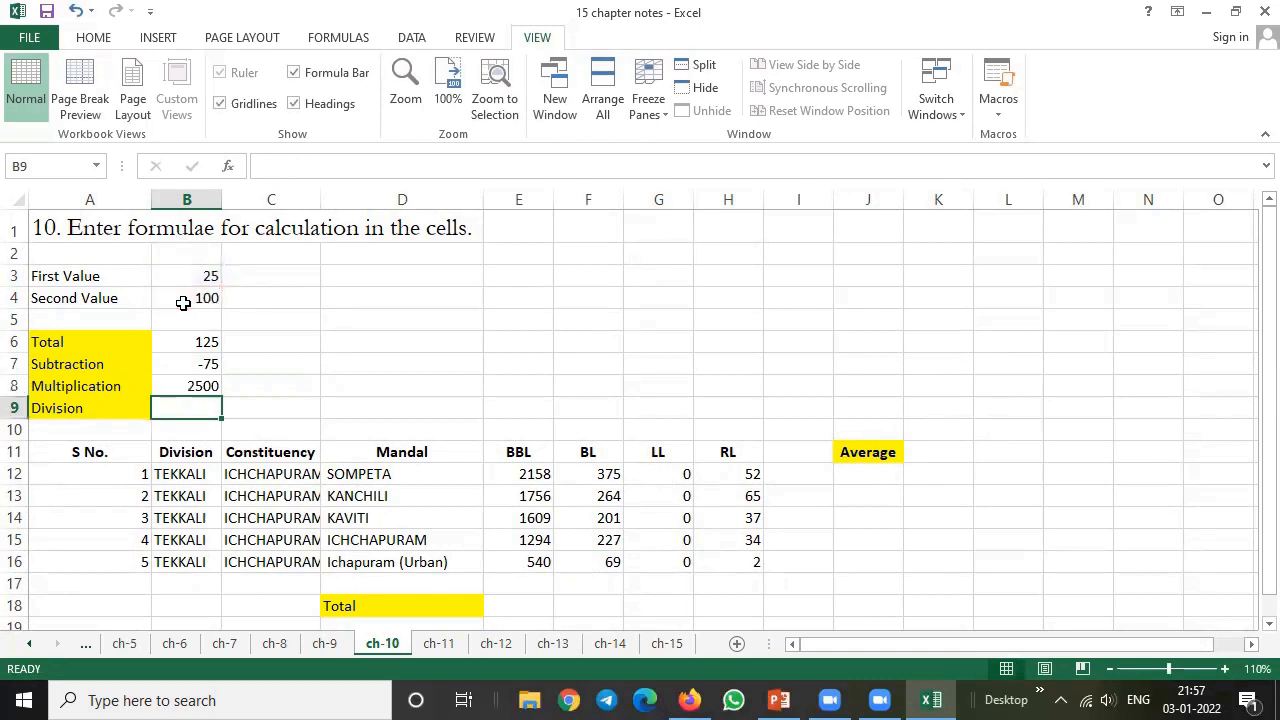
# Step: Enter the formula =B3/B4 in the Division cell B9
pyautogui.write('=')
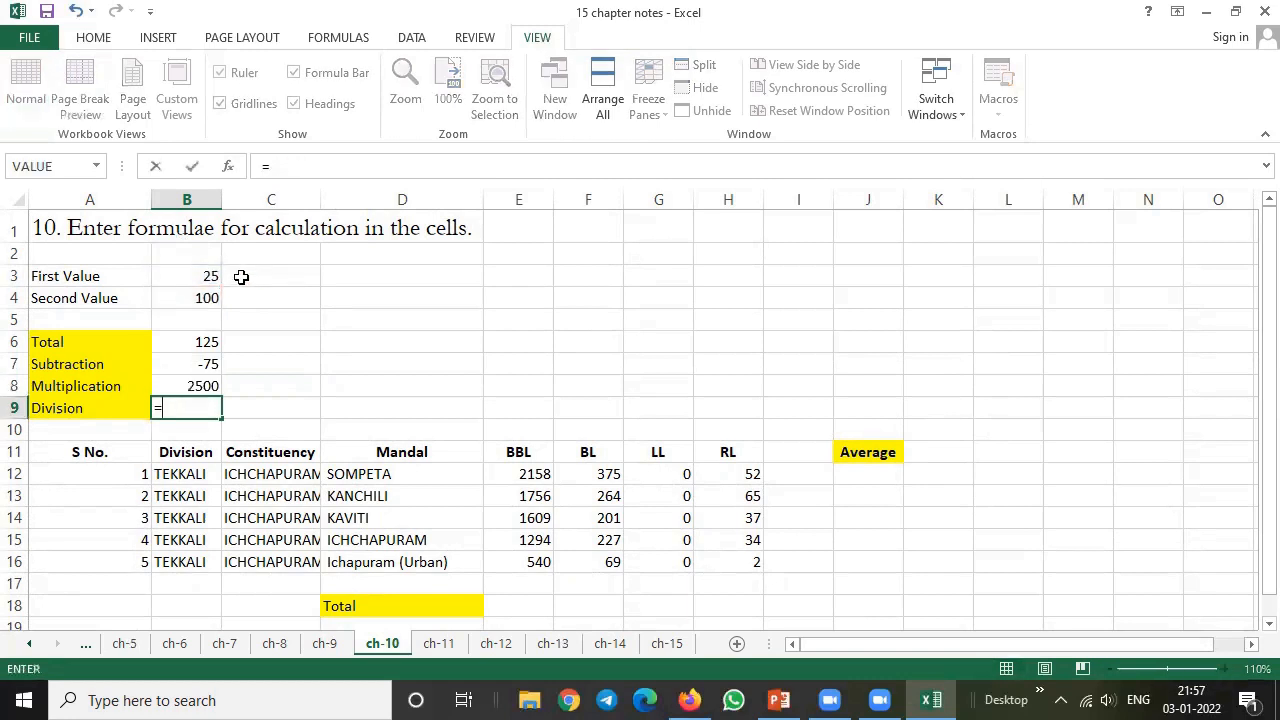
pyautogui.click(197, 281)
pyautogui.write('/')
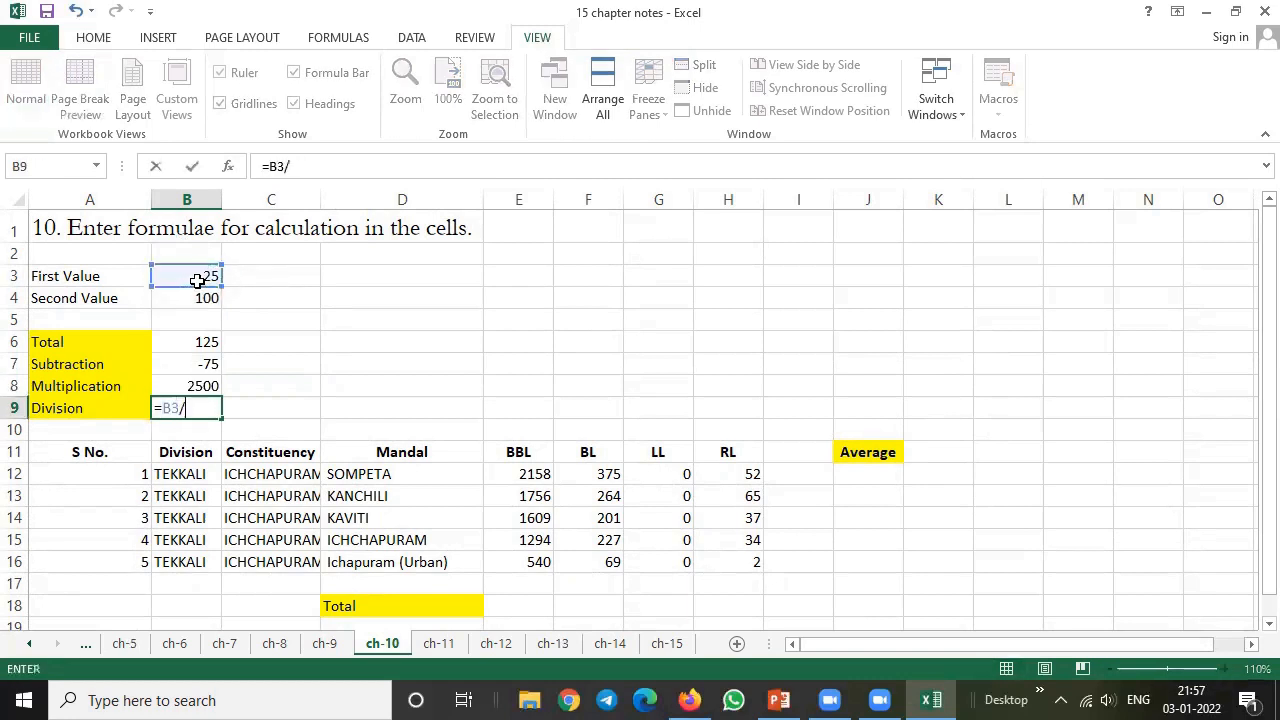
pyautogui.click(201, 296)
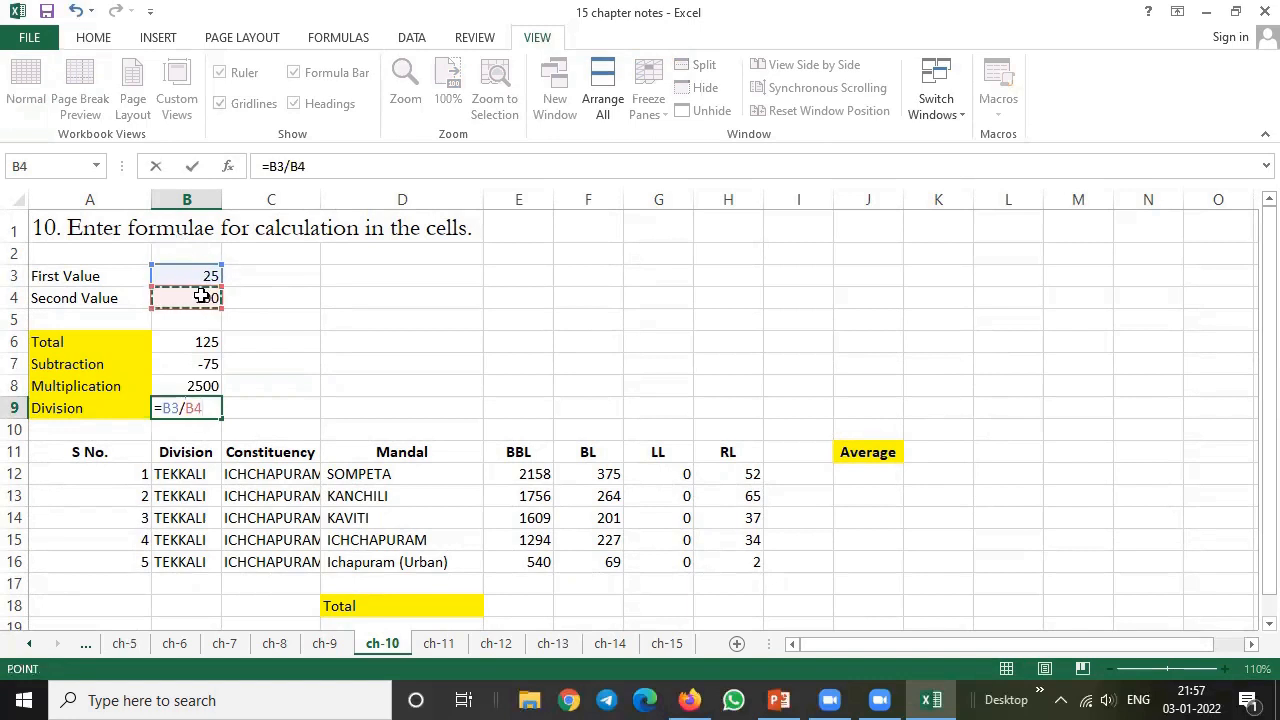
pyautogui.press('Return')
# Step: Change the First Value in B3 to 125 and the Second Value in B4 to 52
pyautogui.press('Up')
pyautogui.press('Up')
pyautogui.press('Up')
pyautogui.press('Up')
pyautogui.press('Up')
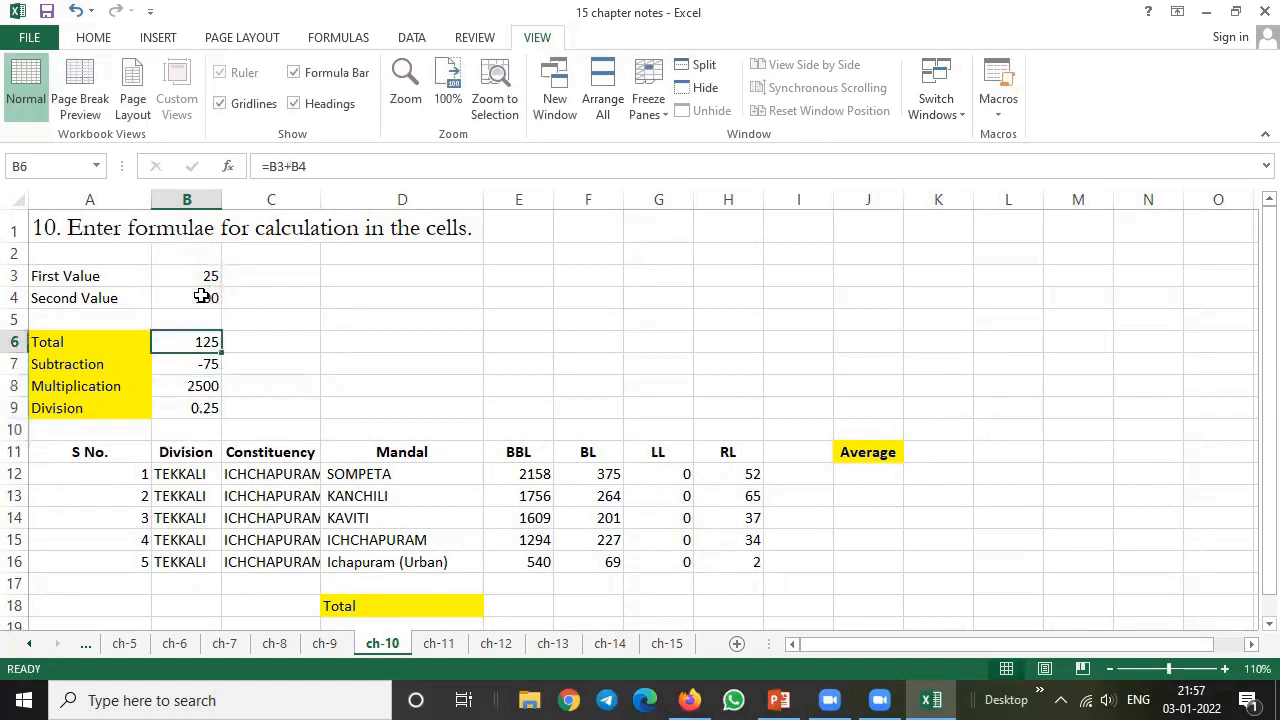
pyautogui.press('Up')
pyautogui.press('Up')
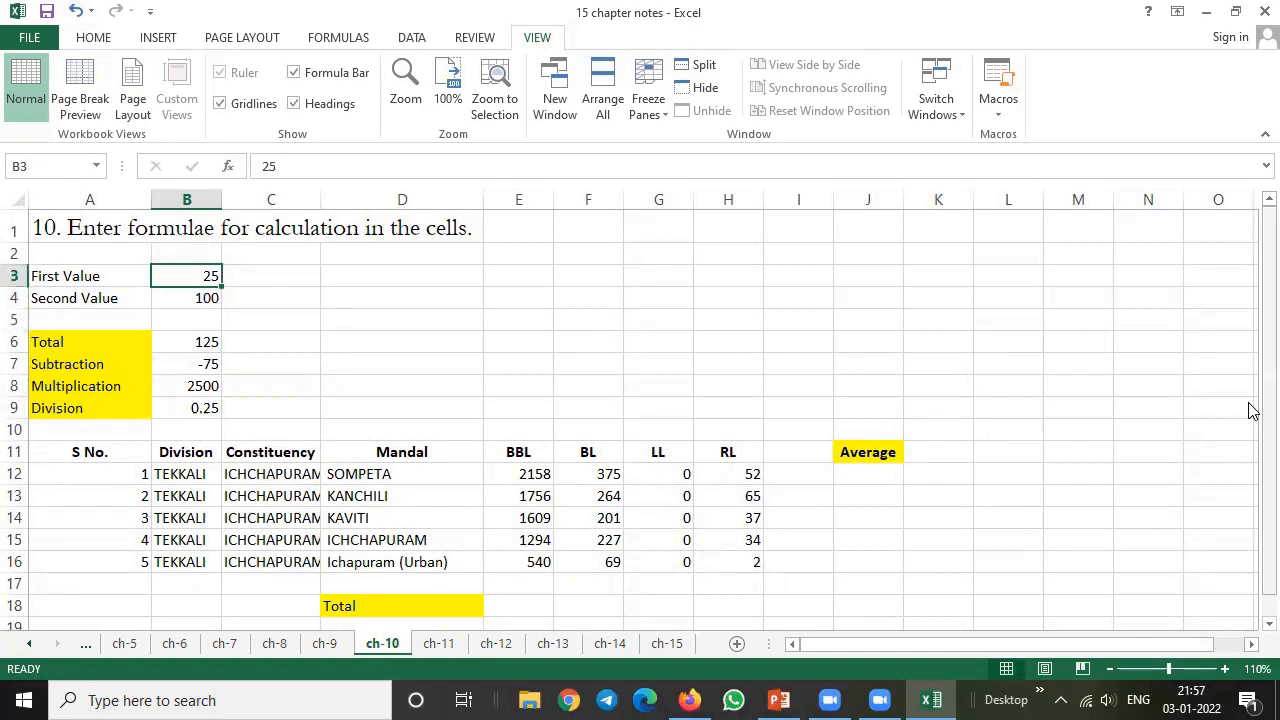
pyautogui.write('125')
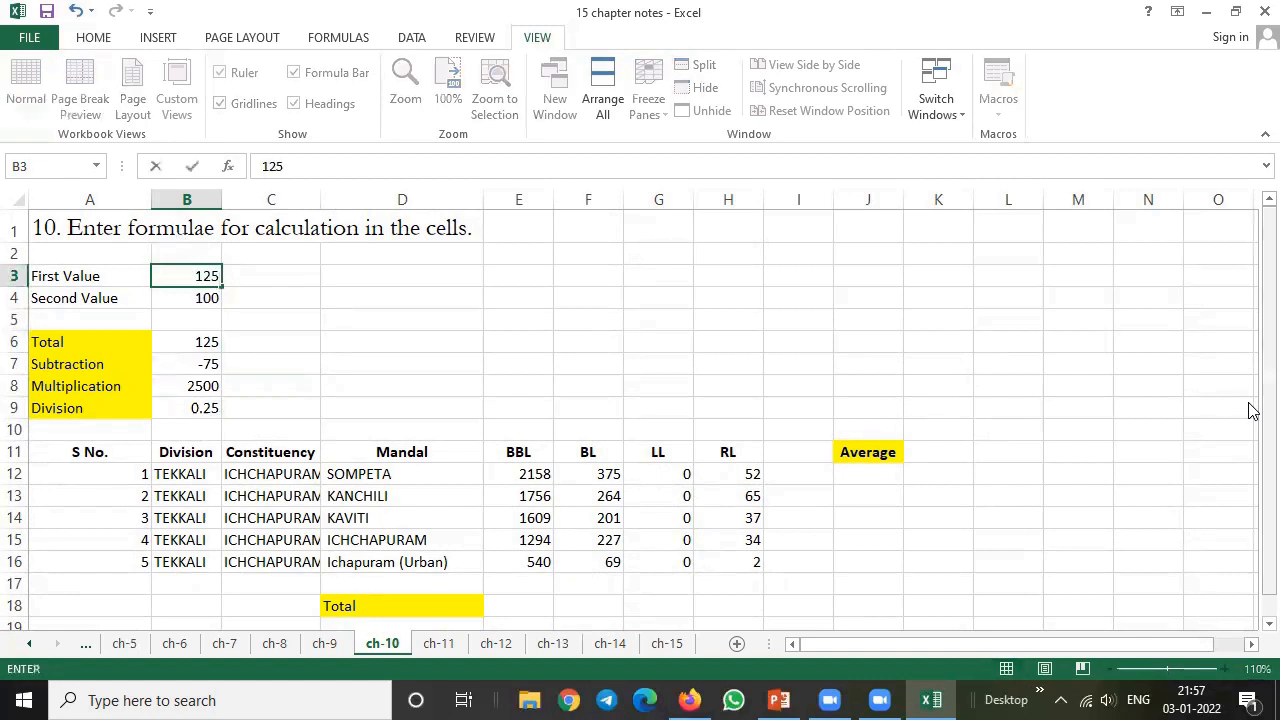
pyautogui.press('Return')
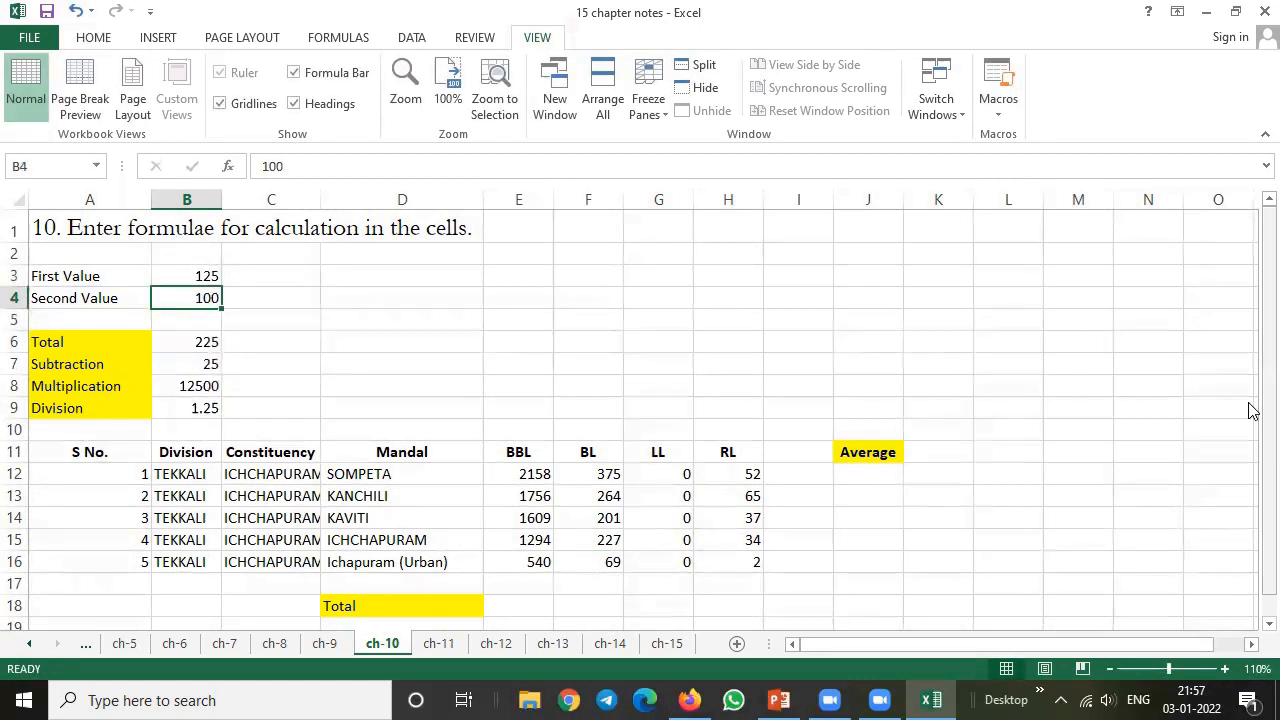
pyautogui.write('52')
pyautogui.press('Return')
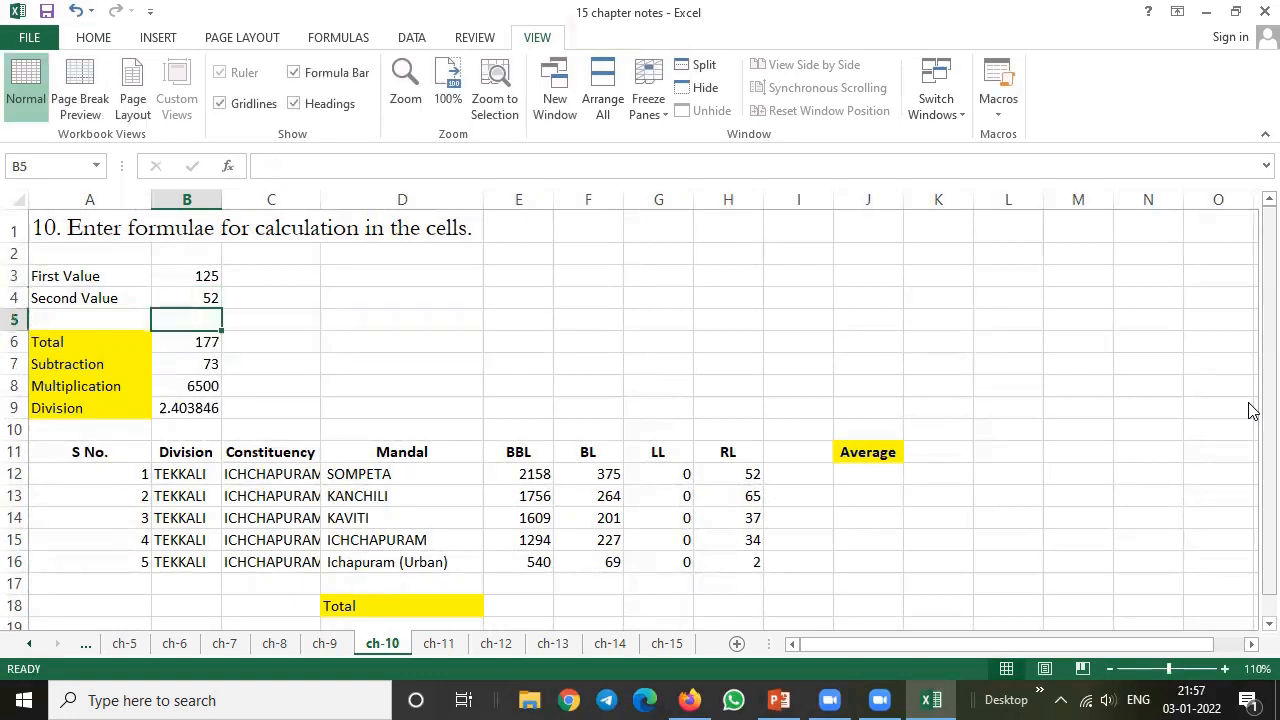
# Step: Examine the BBL and BL columns of the mandal table, ending on the BBL Total cell E18
pyautogui.press('Down')
pyautogui.press('Down')
pyautogui.press('Down')
pyautogui.press('Down')
pyautogui.press('Down')
pyautogui.press('Down')
pyautogui.press('Down')
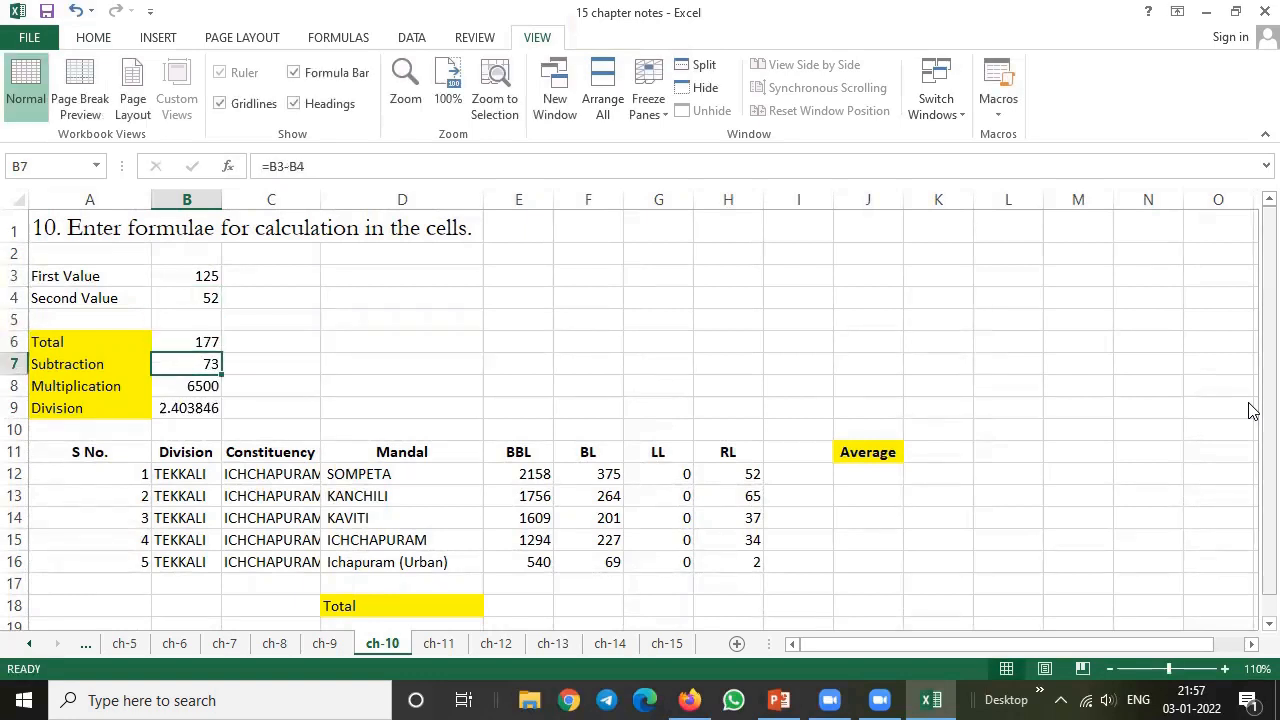
pyautogui.press('Right')
pyautogui.press('Right')
pyautogui.press('Right')
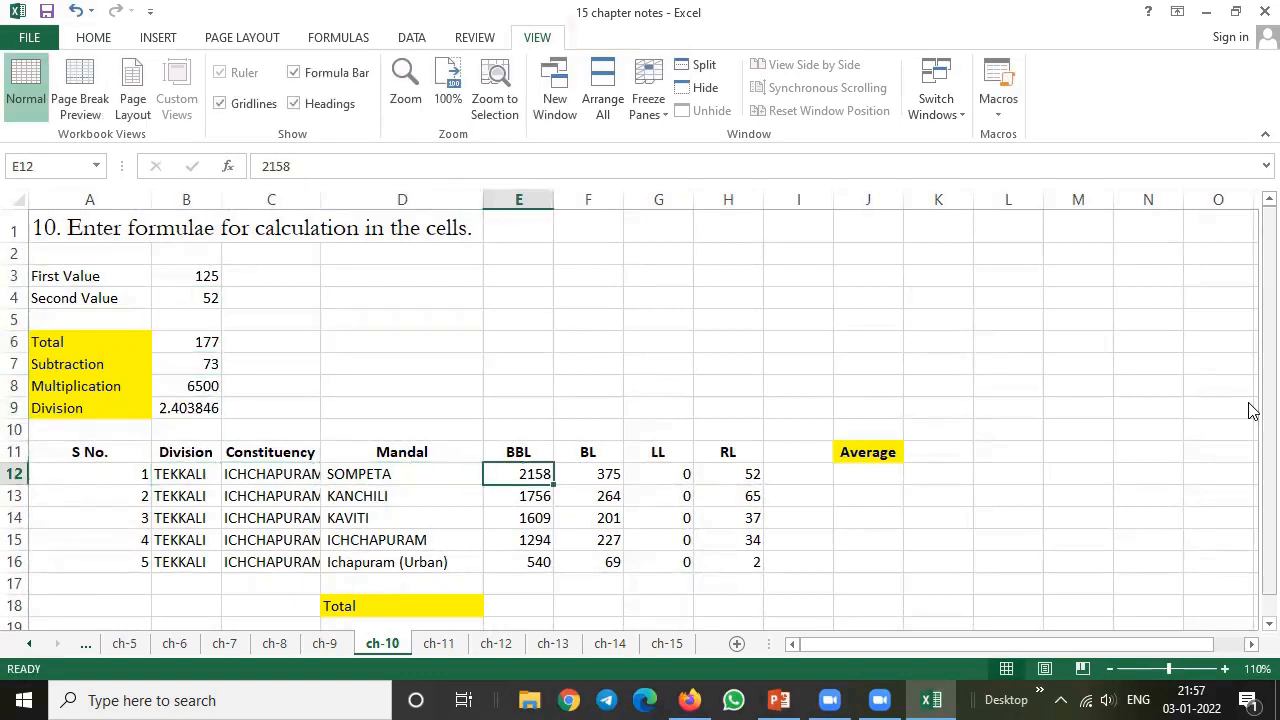
pyautogui.press('Right')
pyautogui.press('Down')
pyautogui.press('Down')
pyautogui.press('Down')
pyautogui.press('Down')
pyautogui.press('Down')
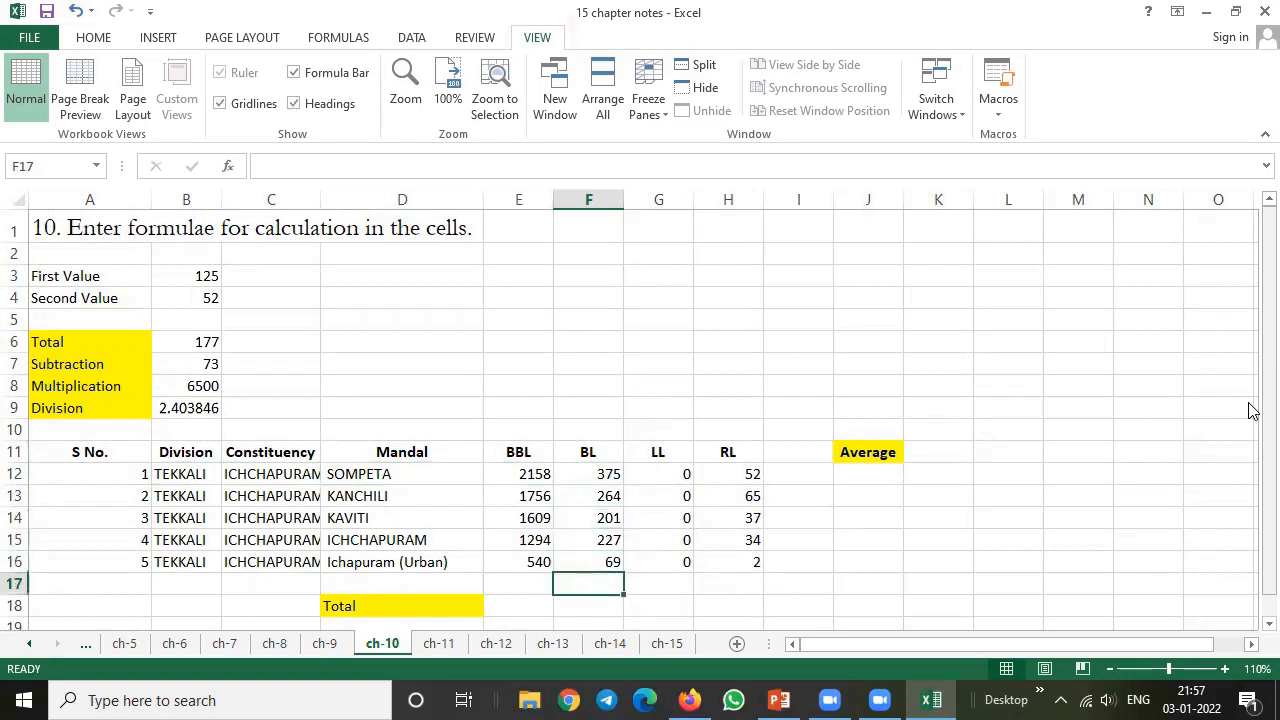
pyautogui.press('Down')
pyautogui.press('Left')
pyautogui.press('Up')
pyautogui.press('Up')
pyautogui.press('Up')
pyautogui.press('Up')
pyautogui.press('Up')
pyautogui.press('Up')
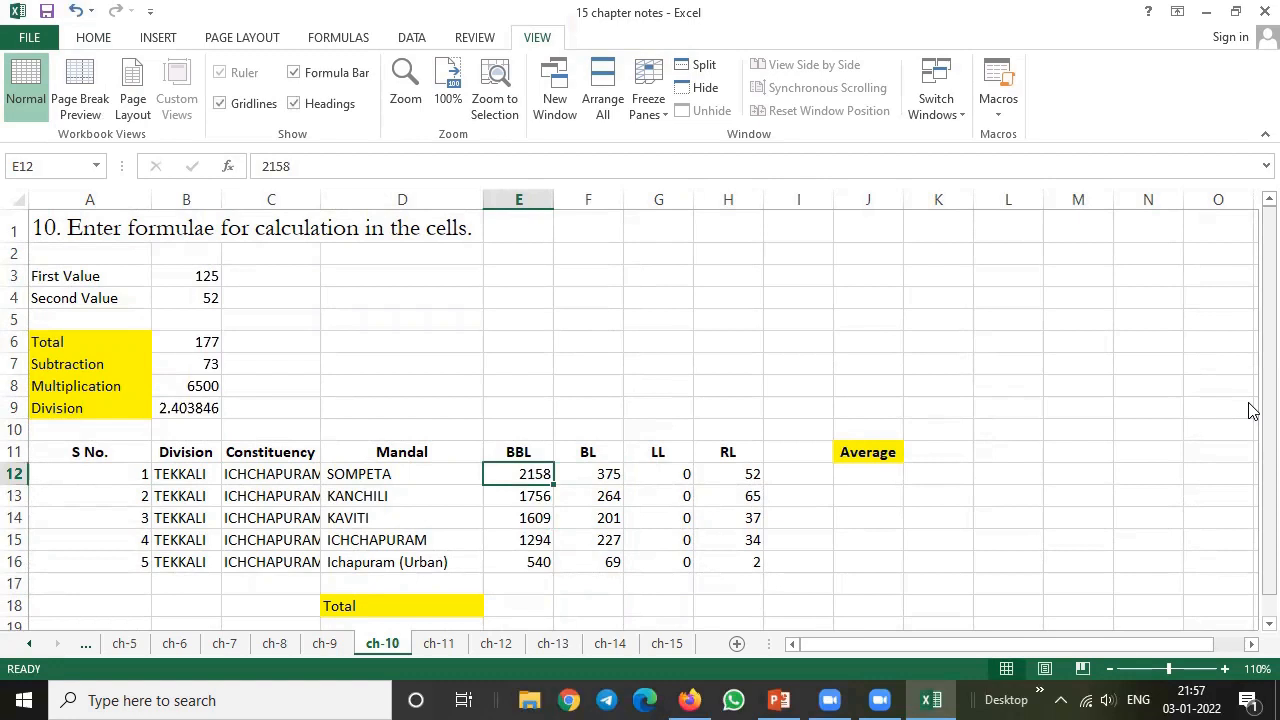
pyautogui.press('Down')
pyautogui.press('Down')
pyautogui.press('Down')
pyautogui.press('Down')
pyautogui.press('Down')
pyautogui.press('Down')
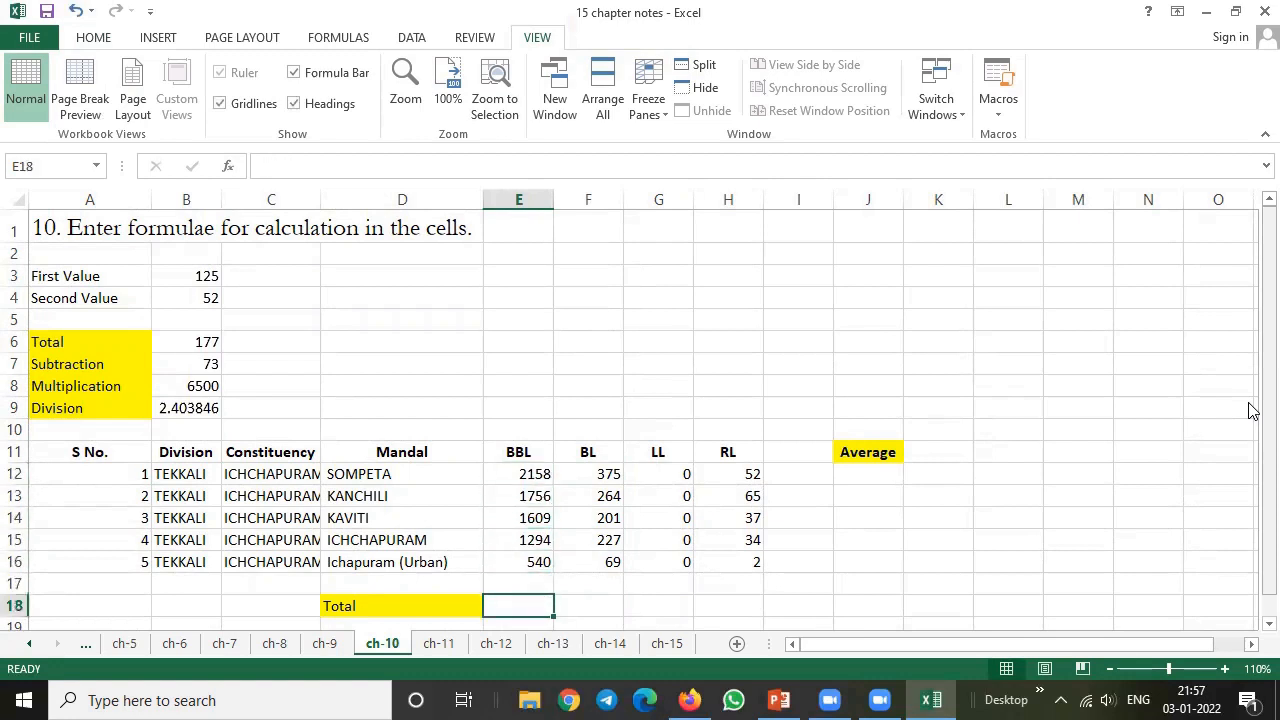
pyautogui.write('=')
pyautogui.click(528, 476)
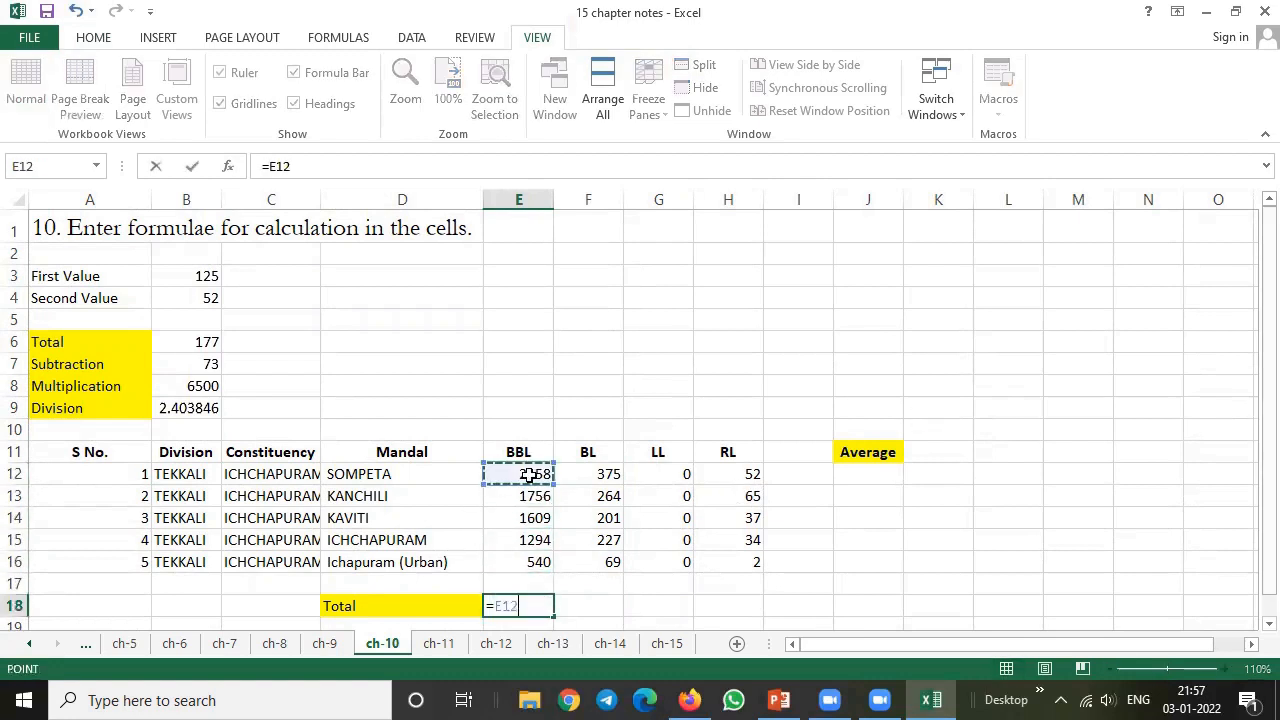
pyautogui.write('+')
pyautogui.click(541, 495)
pyautogui.write('+')
pyautogui.press('BackSpace')
pyautogui.press('BackSpace')
pyautogui.press('BackSpace')
pyautogui.press('BackSpace')
pyautogui.press('BackSpace')
pyautogui.press('BackSpace')
pyautogui.press('BackSpace')
pyautogui.press('BackSpace')
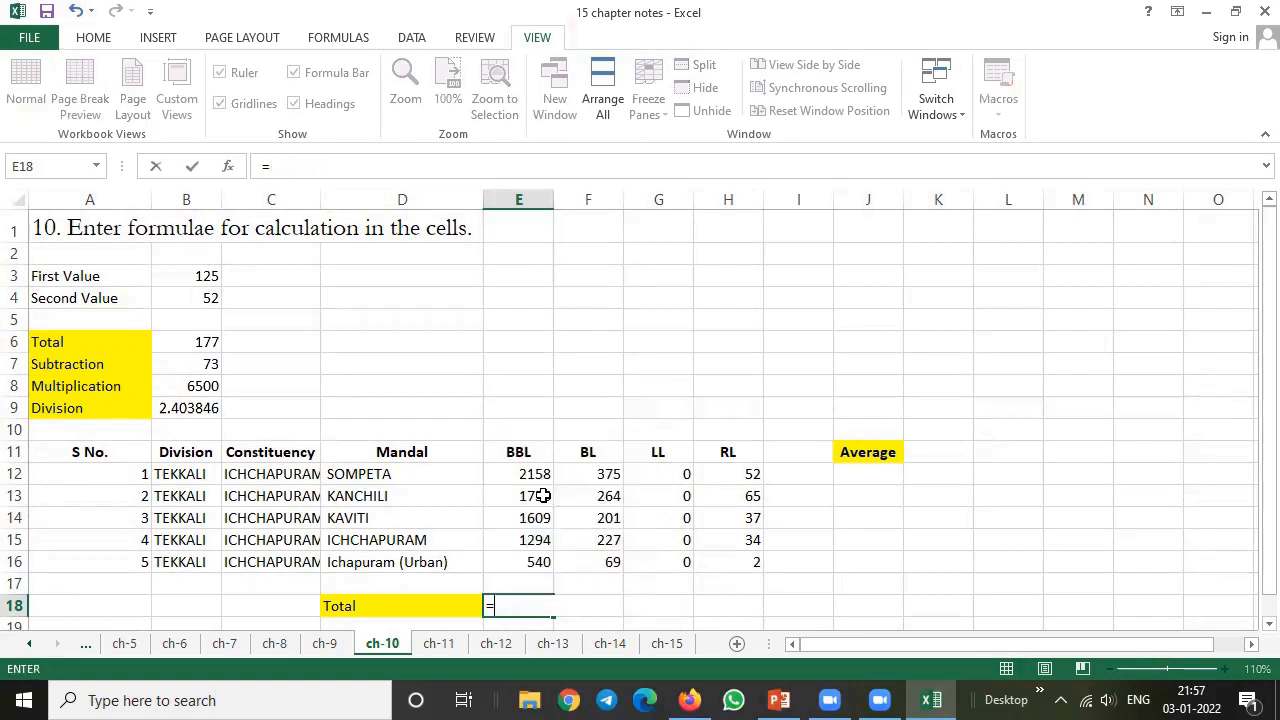
pyautogui.press('Escape')
# Step: Total the BBL column in cell E18 with AutoSum, using the range E12:E17
pyautogui.scroll(-1, 543, 495)
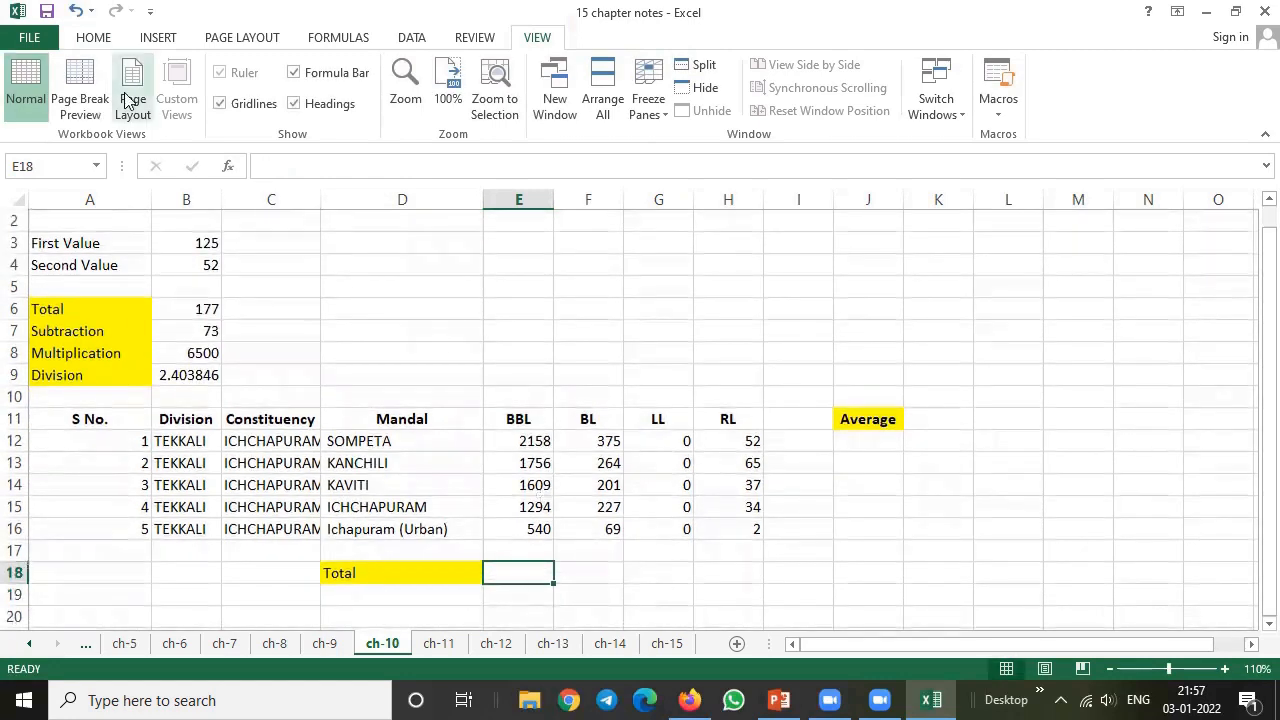
pyautogui.click(97, 38)
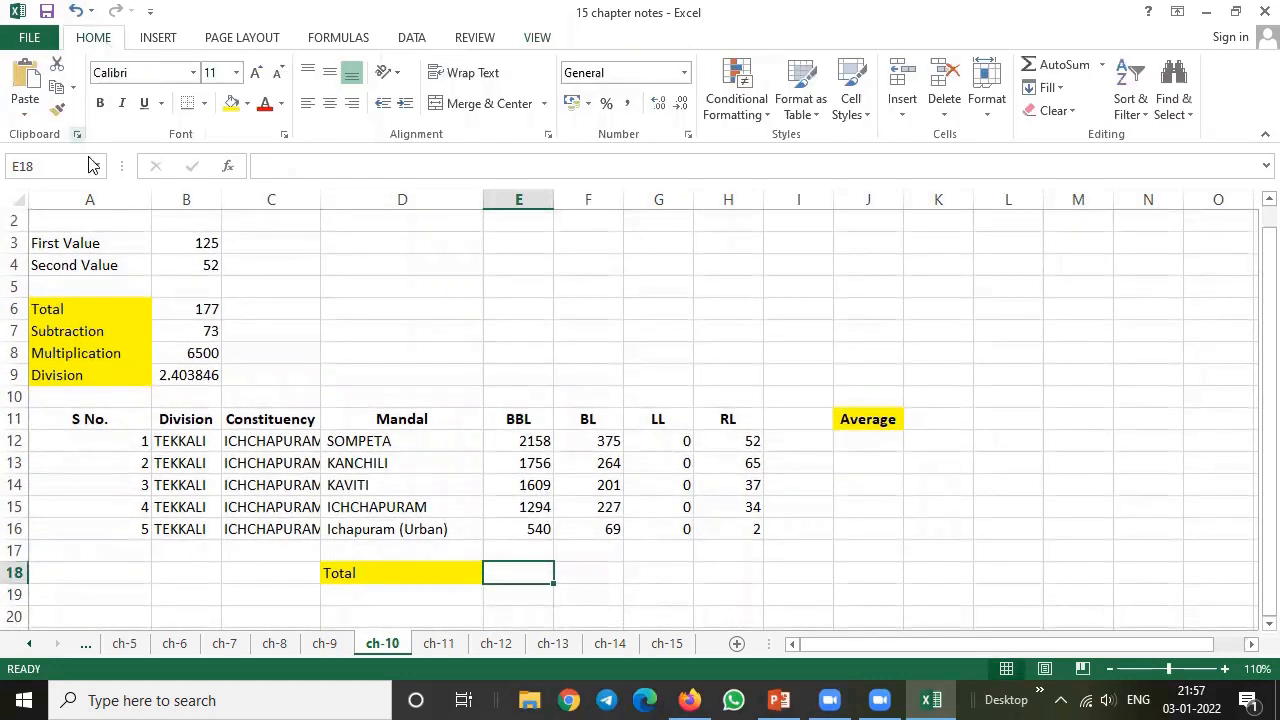
pyautogui.click(1057, 64)
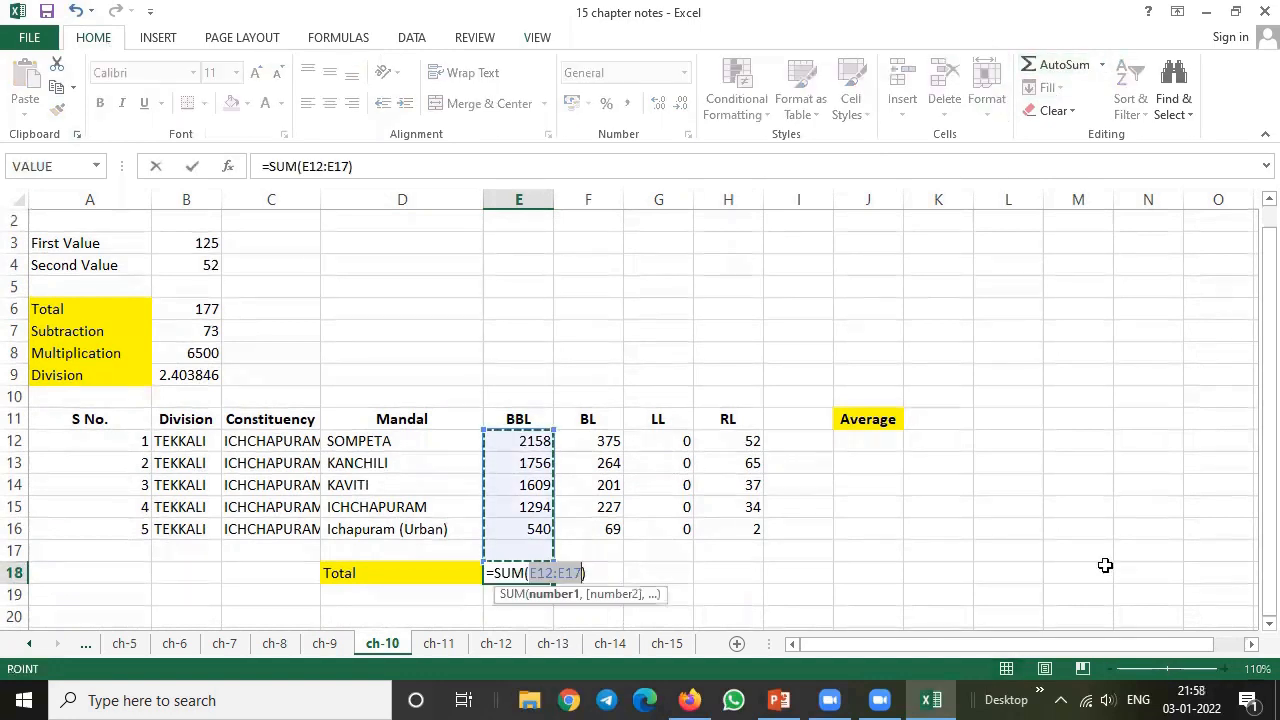
pyautogui.press('Return')
pyautogui.press('Up')
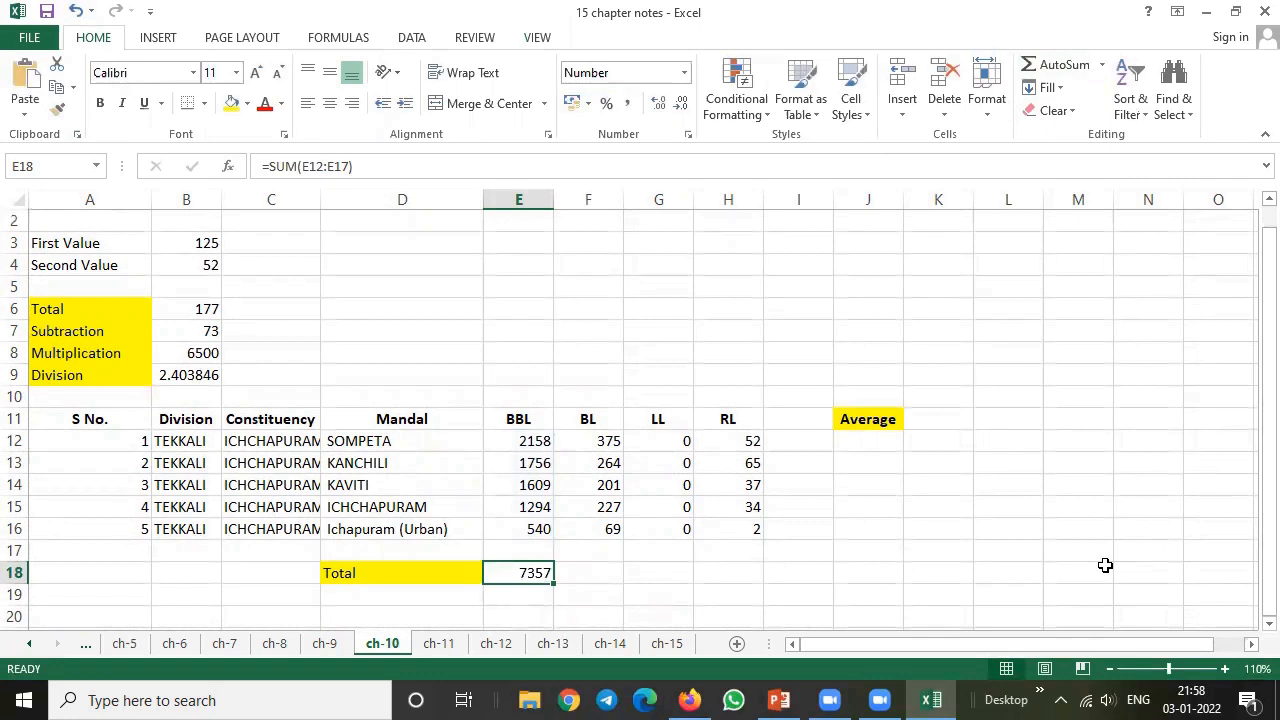
# Step: Enter =SUM(F12:F16) in the BL Total cell F18 and fill it across to the LL and RL totals in G18:H18
pyautogui.press('Right')
pyautogui.write('=s')
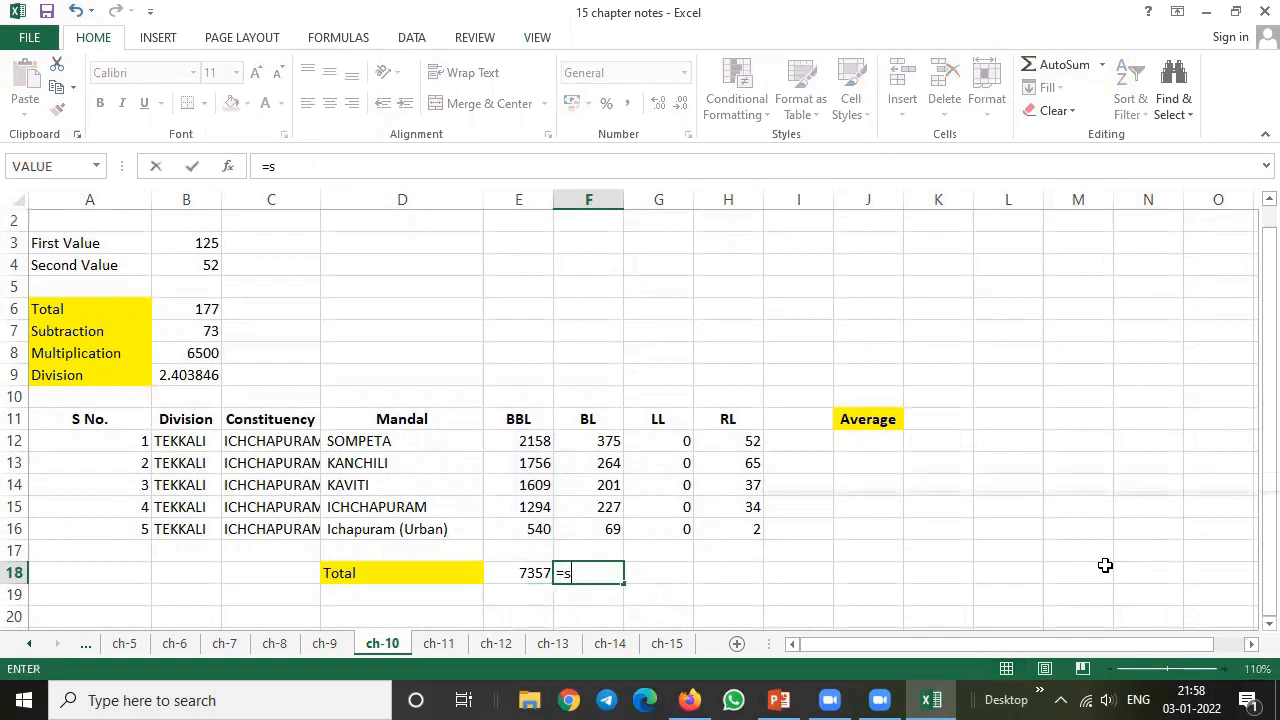
pyautogui.write('um')
pyautogui.press('Tab')
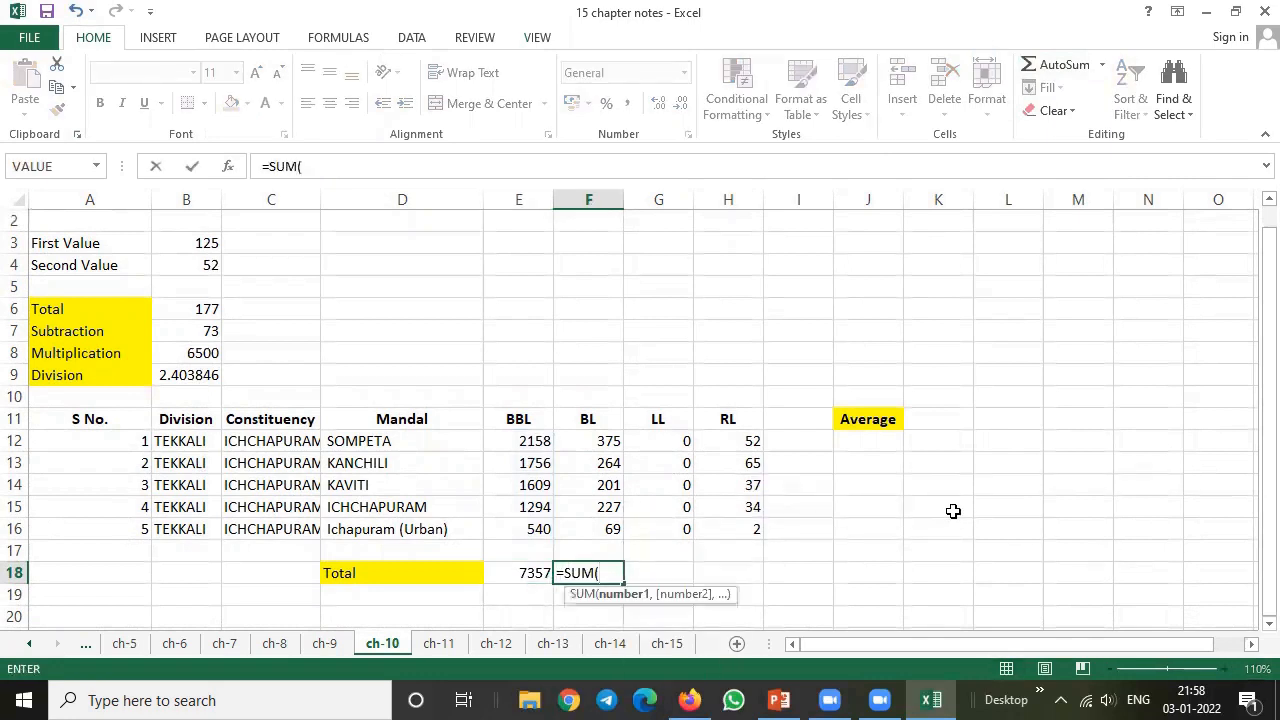
pyautogui.moveTo(608, 443); pyautogui.dragTo(606, 527)
pyautogui.write(')')
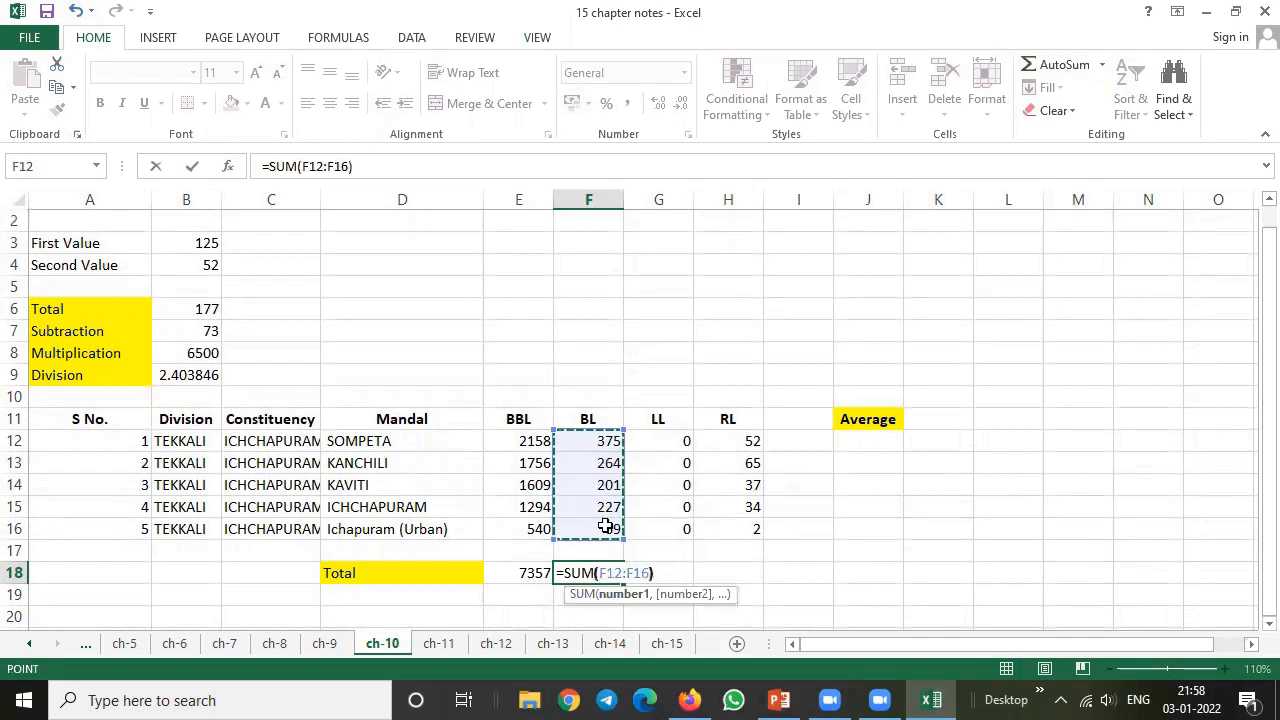
pyautogui.press('Return')
pyautogui.press('Up')
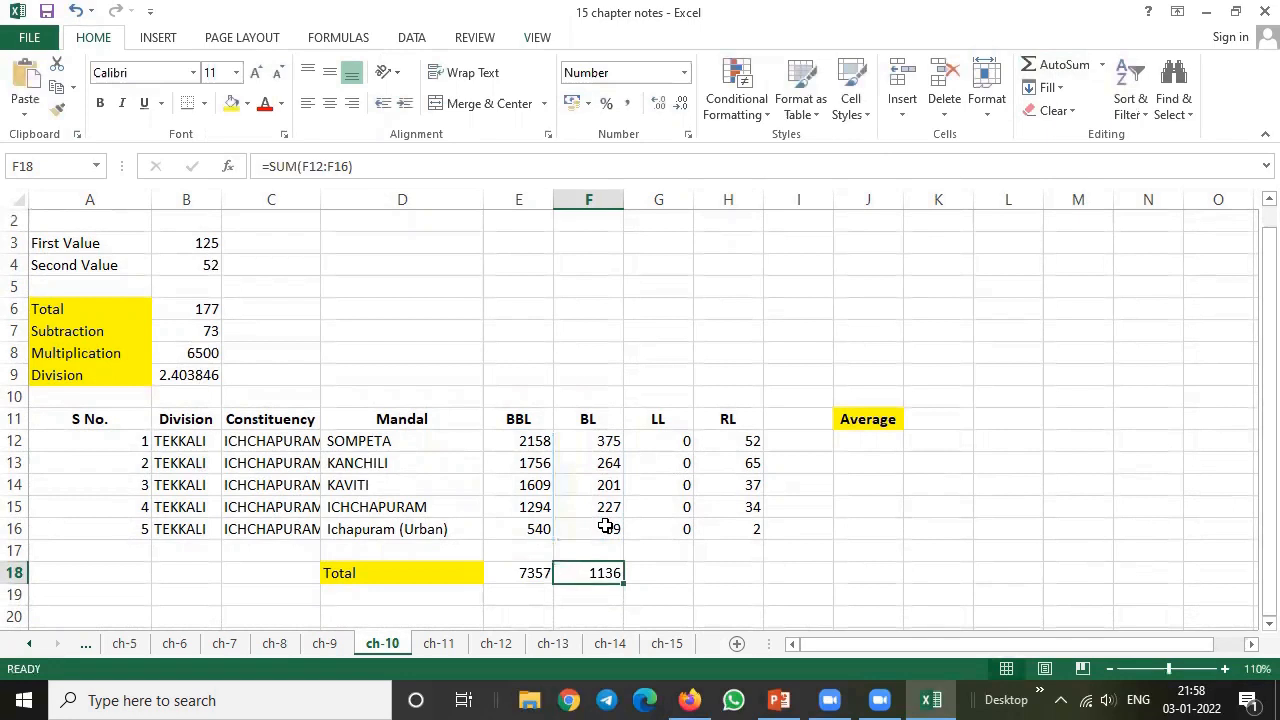
pyautogui.moveTo(621, 584); pyautogui.dragTo(758, 590)
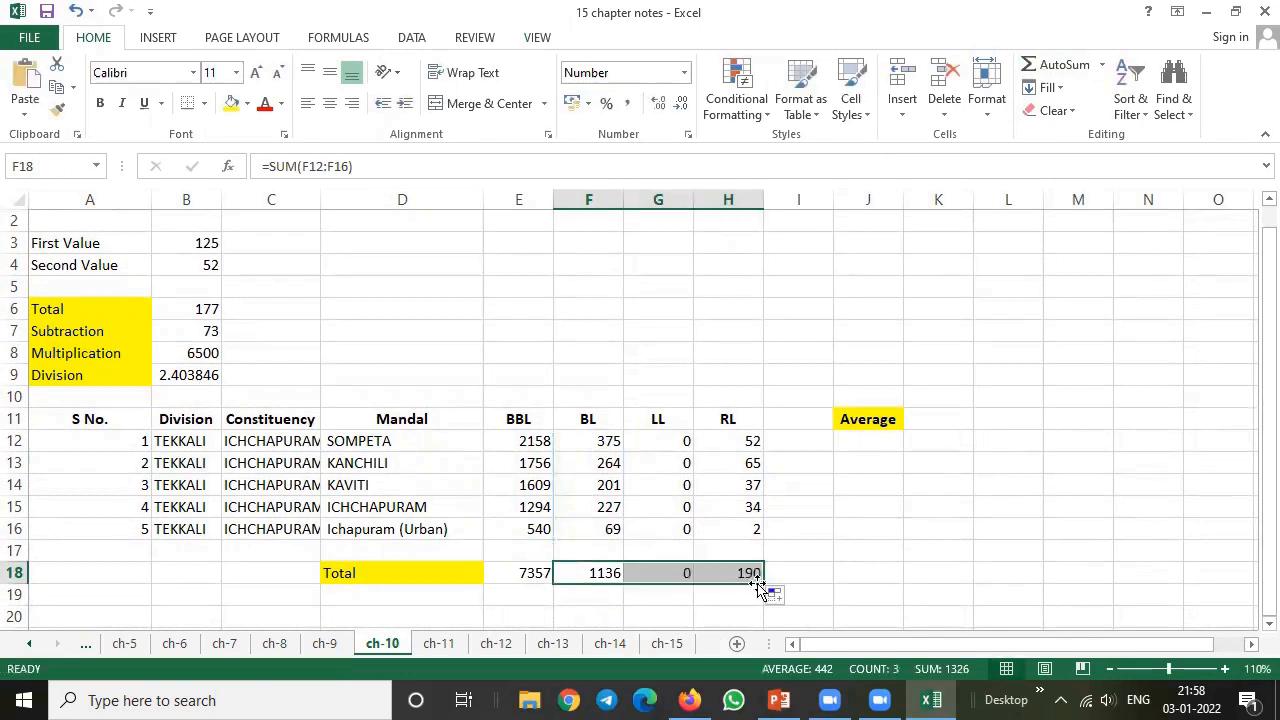
# Step: Set the LL values to 25 for KANCHILI in G13 and 15 for KAVITI in G14
pyautogui.click(663, 461)
pyautogui.write('25')
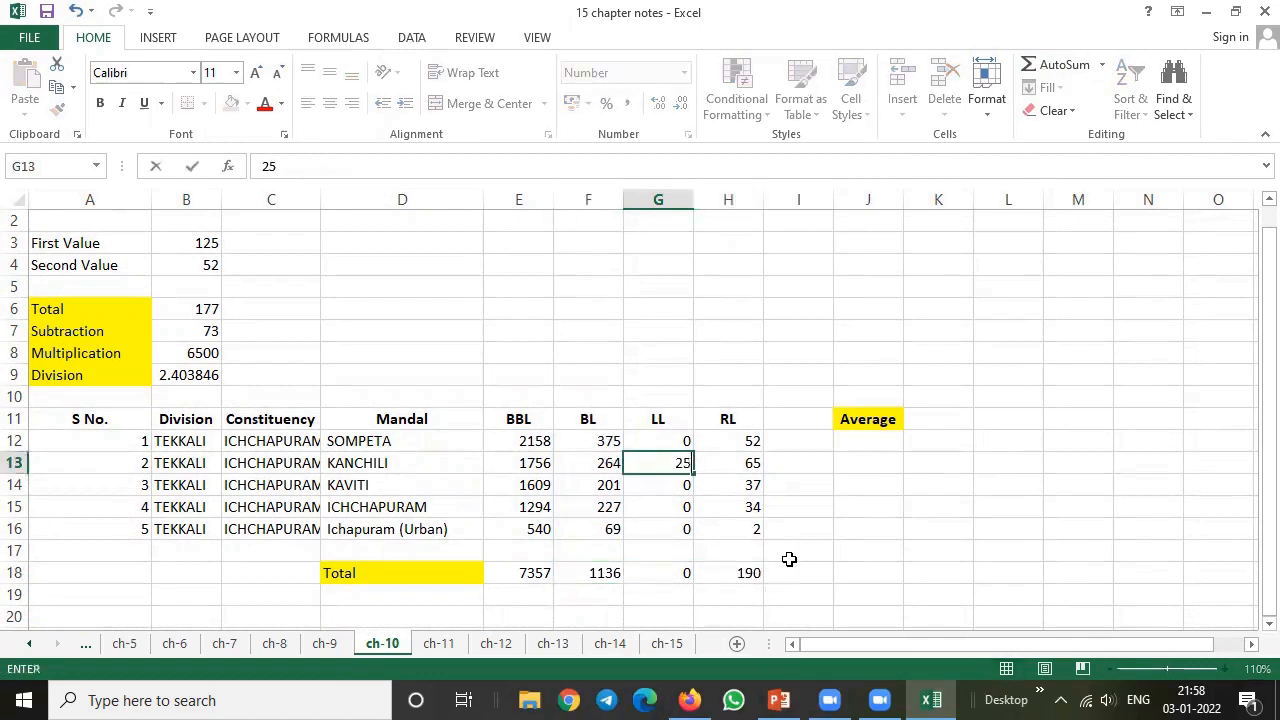
pyautogui.press('Return')
pyautogui.write('15')
pyautogui.press('Return')
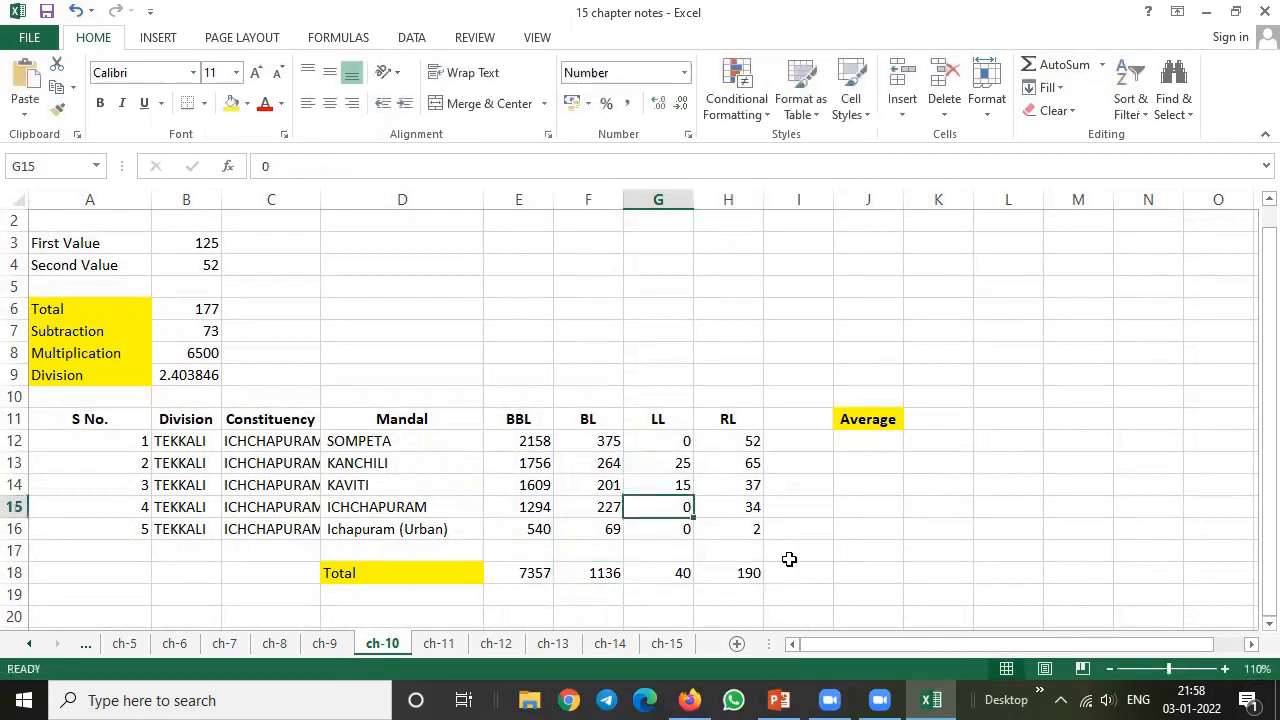
# Step: Enter =AVERAGE(E12:H12) in J12 under the Average heading for the SOMPETA row
pyautogui.press('Up')
pyautogui.press('Up')
pyautogui.press('Up')
pyautogui.press('Right')
pyautogui.press('Right')
pyautogui.press('Right')
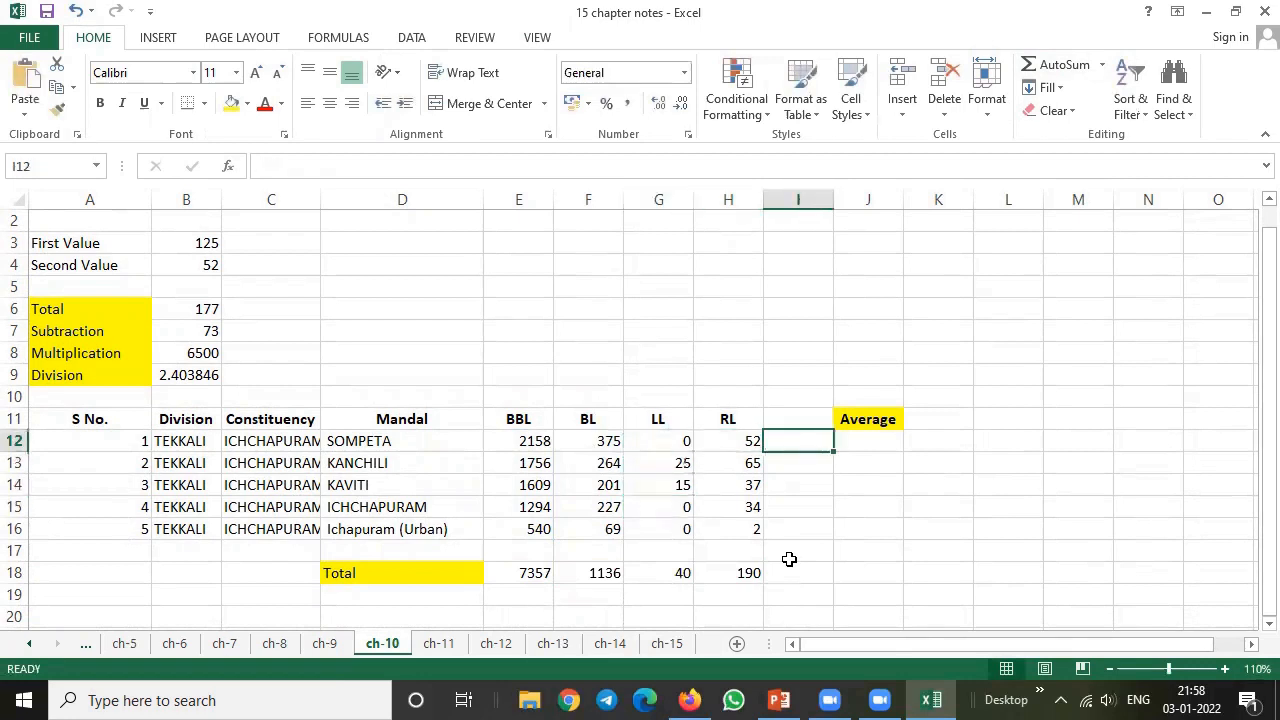
pyautogui.write('=ave')
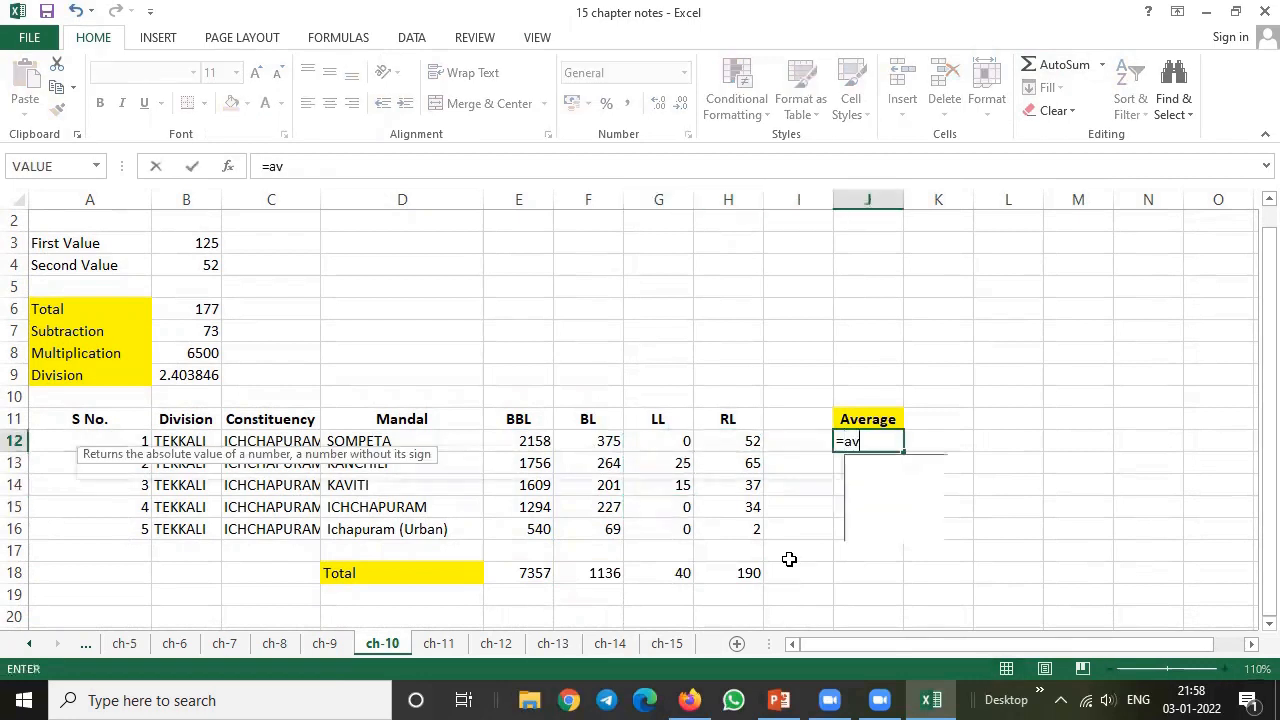
pyautogui.press('Down')
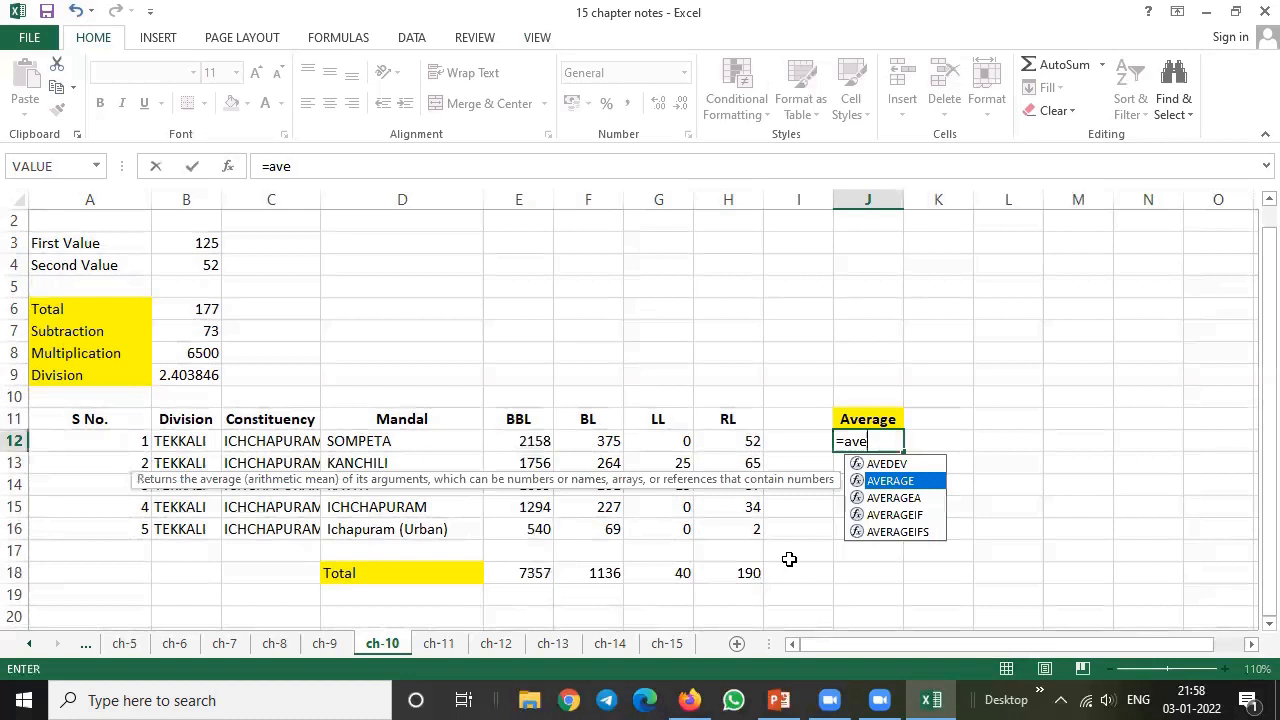
pyautogui.press('Tab')
pyautogui.moveTo(531, 443); pyautogui.dragTo(727, 438)
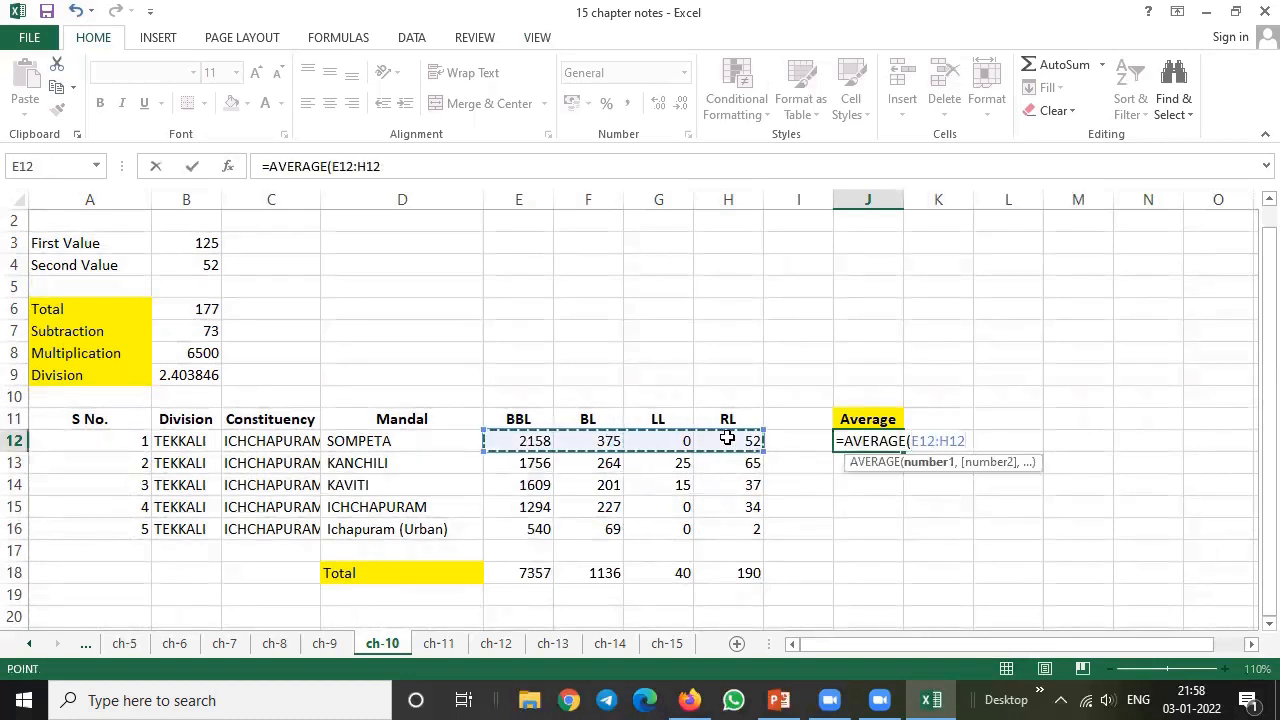
pyautogui.press('Return')
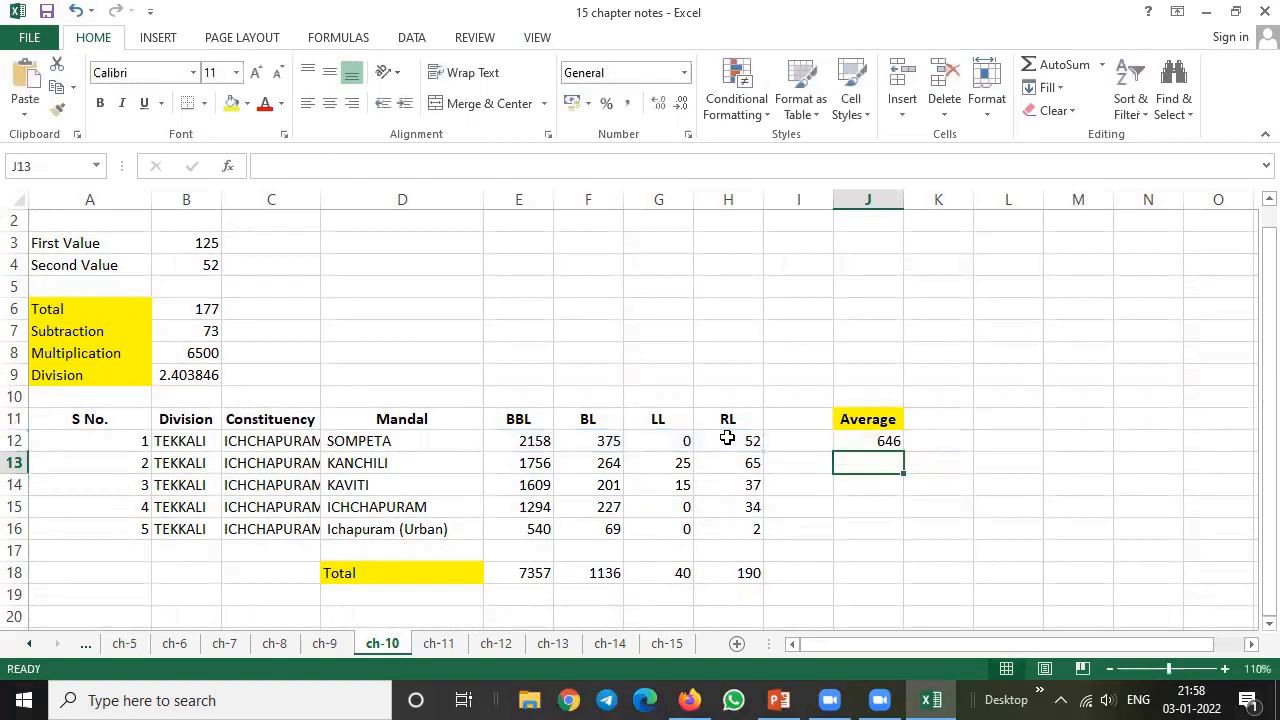
# Step: Fill the AVERAGE formula from J12 down to J18 and clear it from the empty row's cell J17
pyautogui.press('Up')
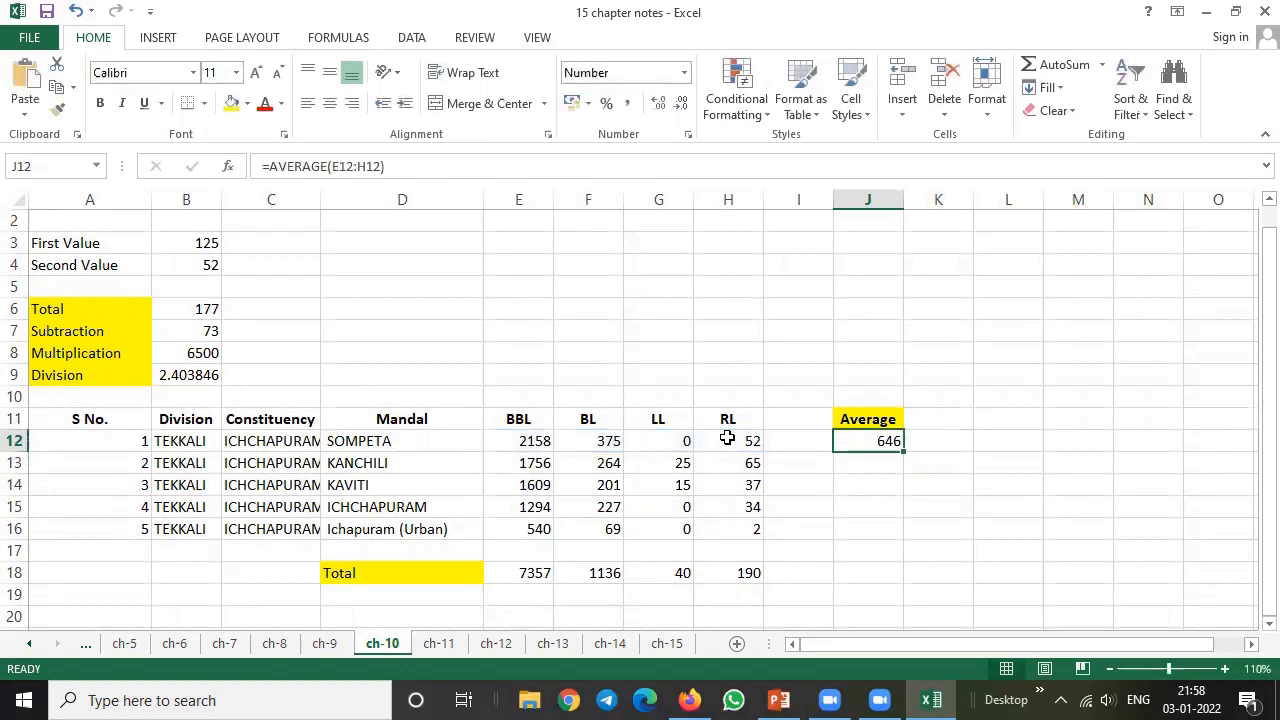
pyautogui.moveTo(903, 452); pyautogui.dragTo(894, 574)
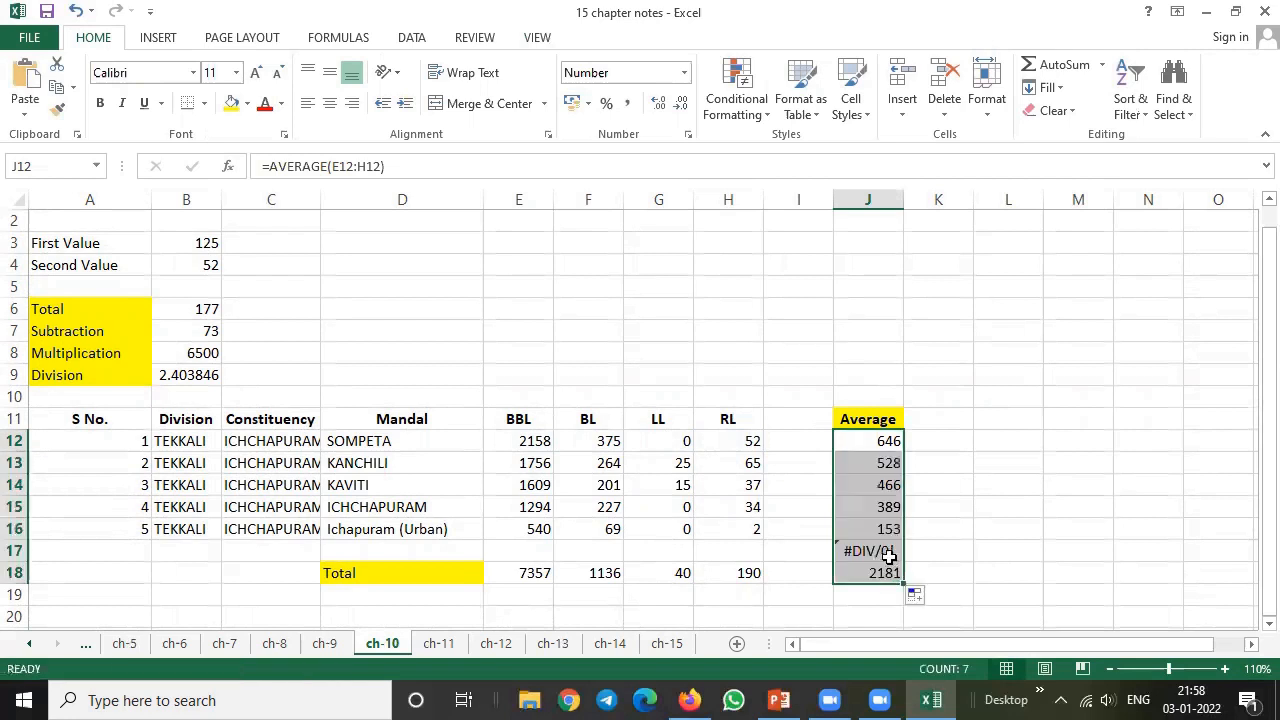
pyautogui.click(680, 549)
pyautogui.click(862, 551)
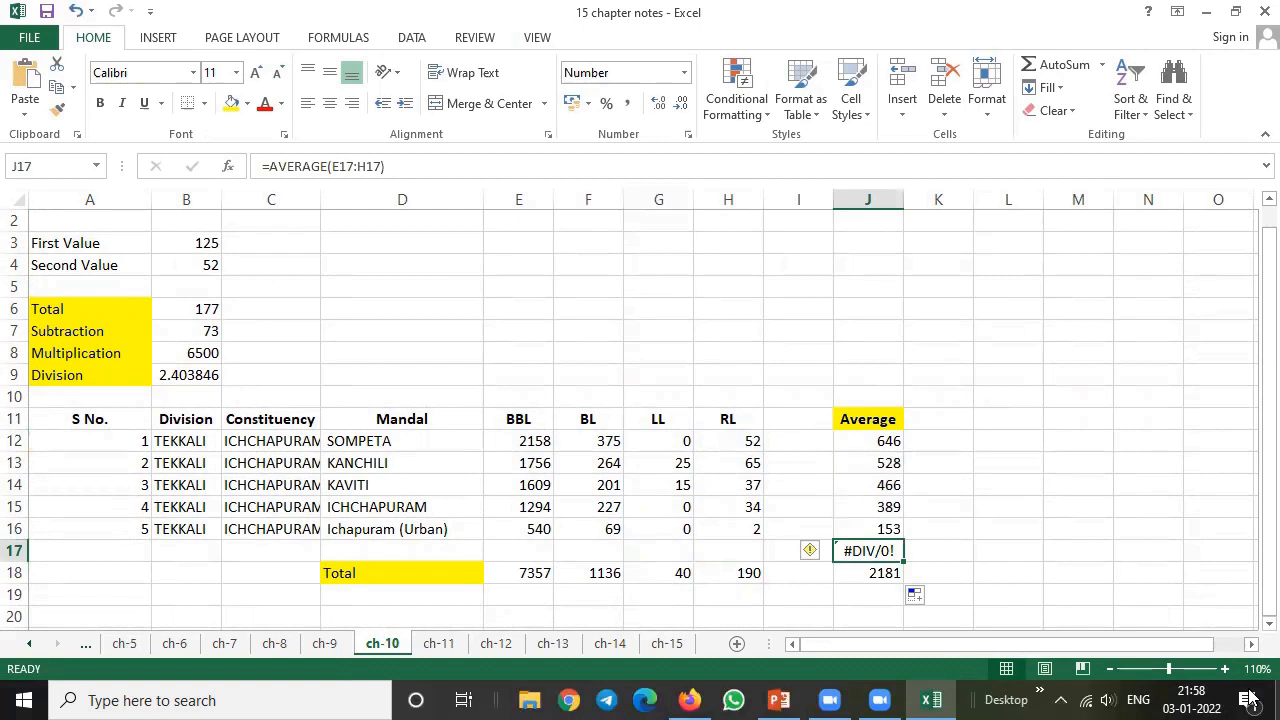
pyautogui.press('Delete')
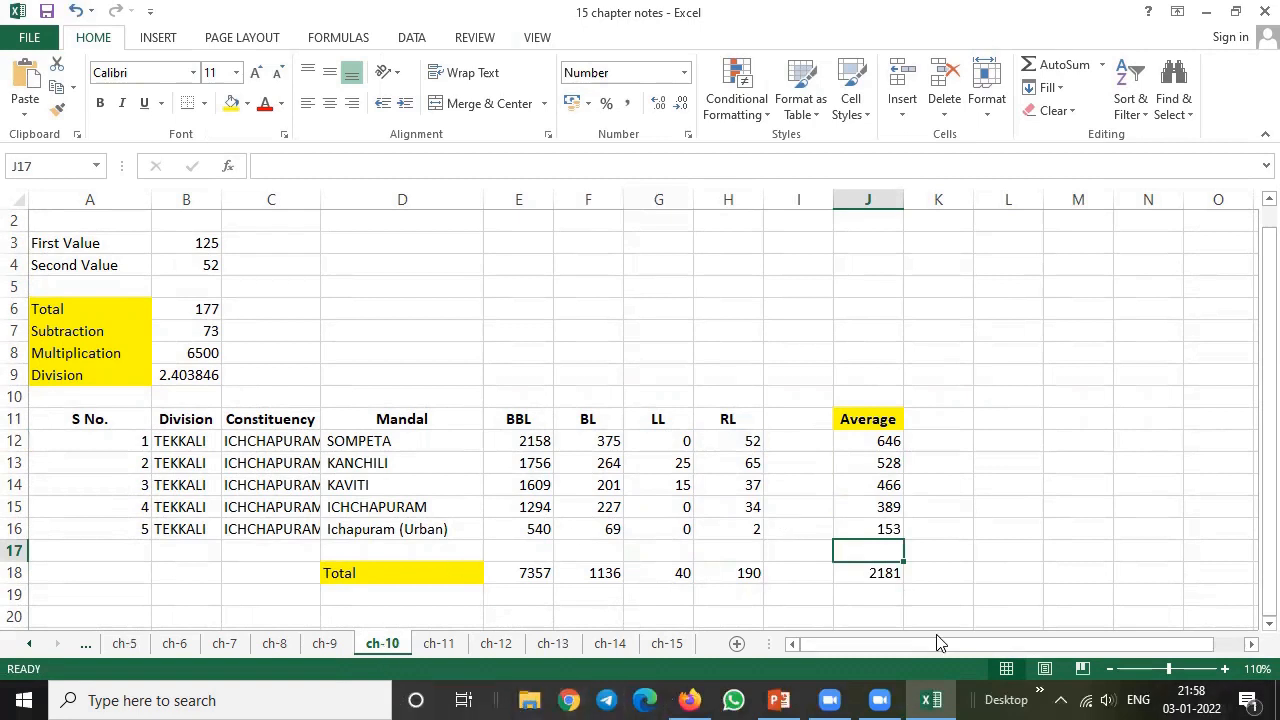
# Step: Advance the slide show to the Excel syllabus slide, end the show and switch back to the 15 chapter notes workbook in Excel
pyautogui.click(588, 698)
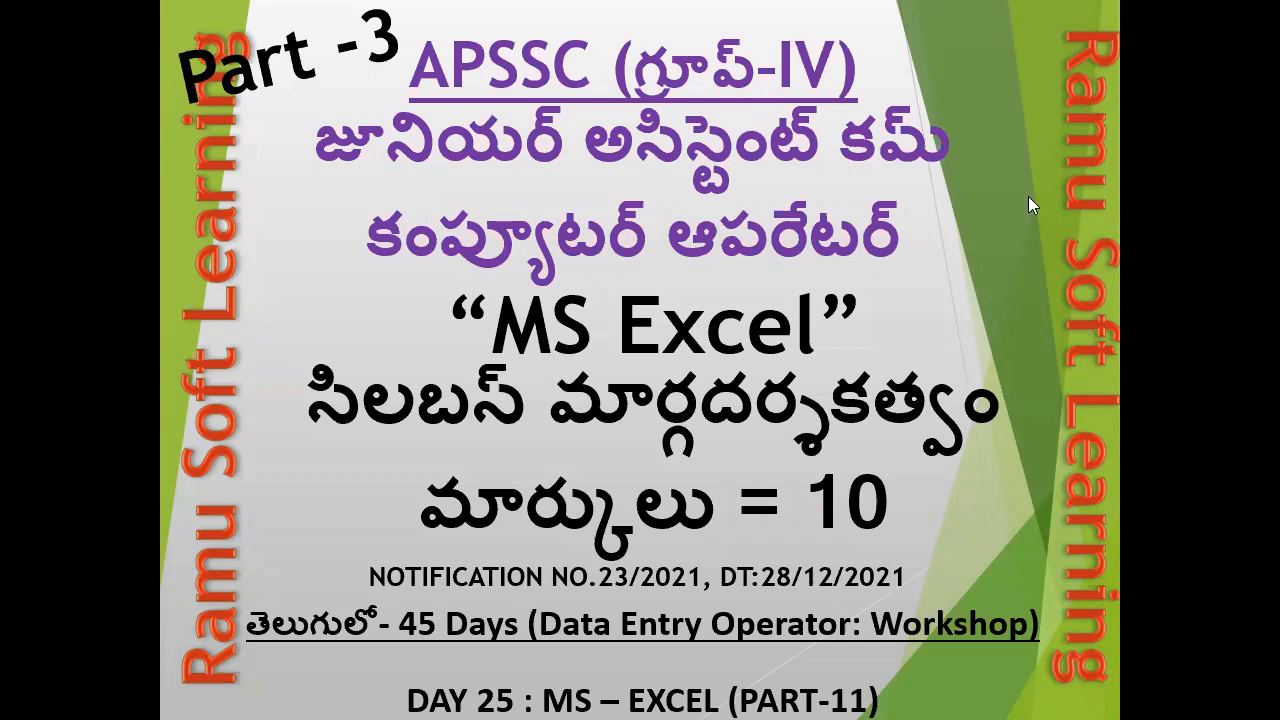
pyautogui.rightClick(902, 212)
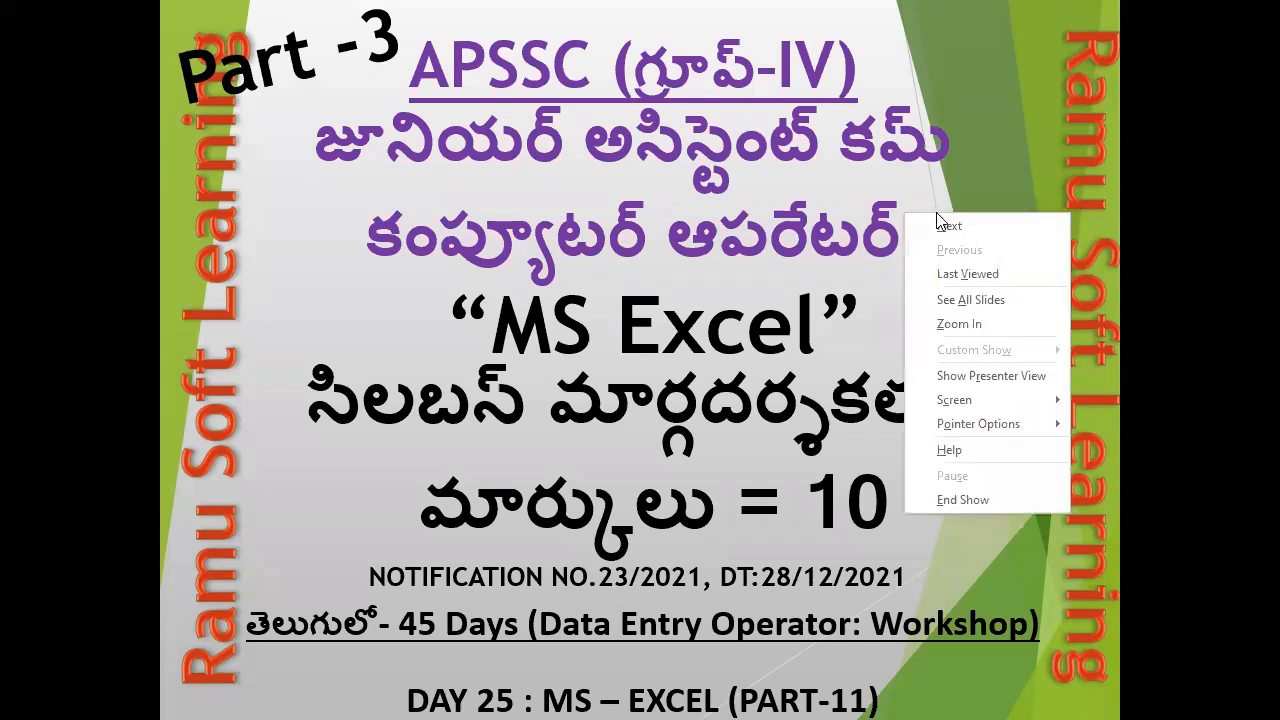
pyautogui.click(934, 218)
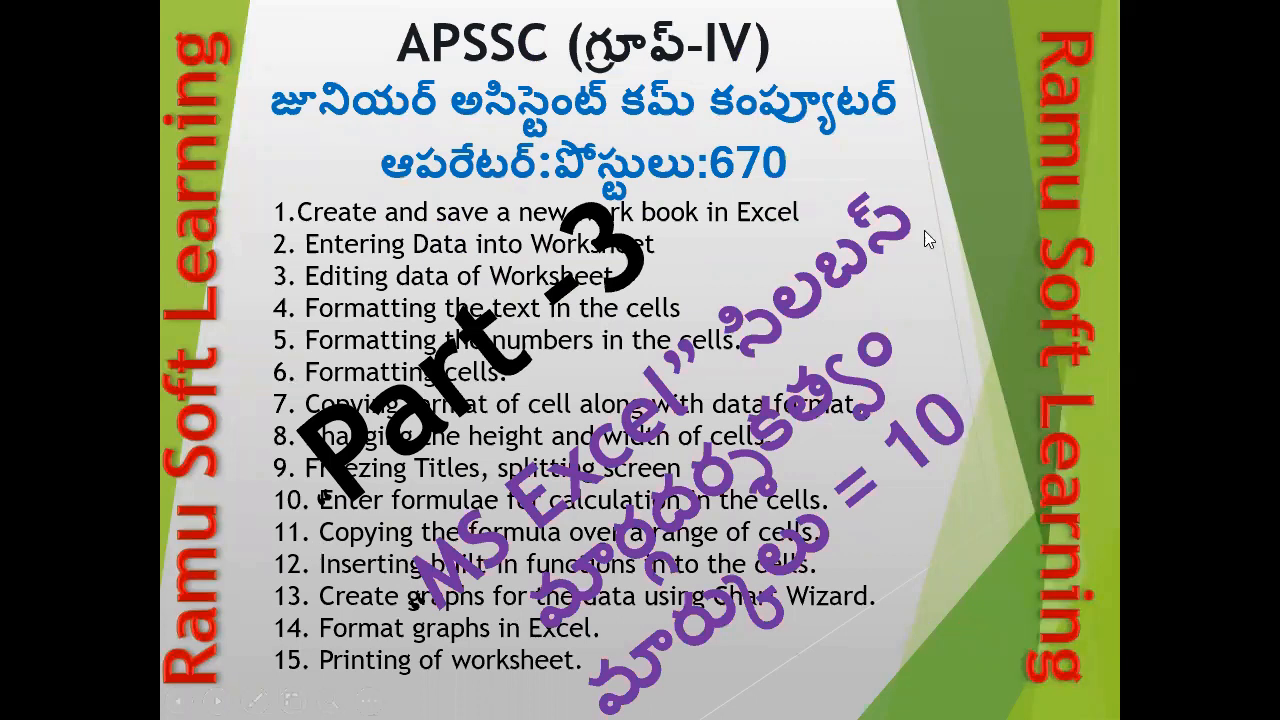
pyautogui.rightClick(966, 124)
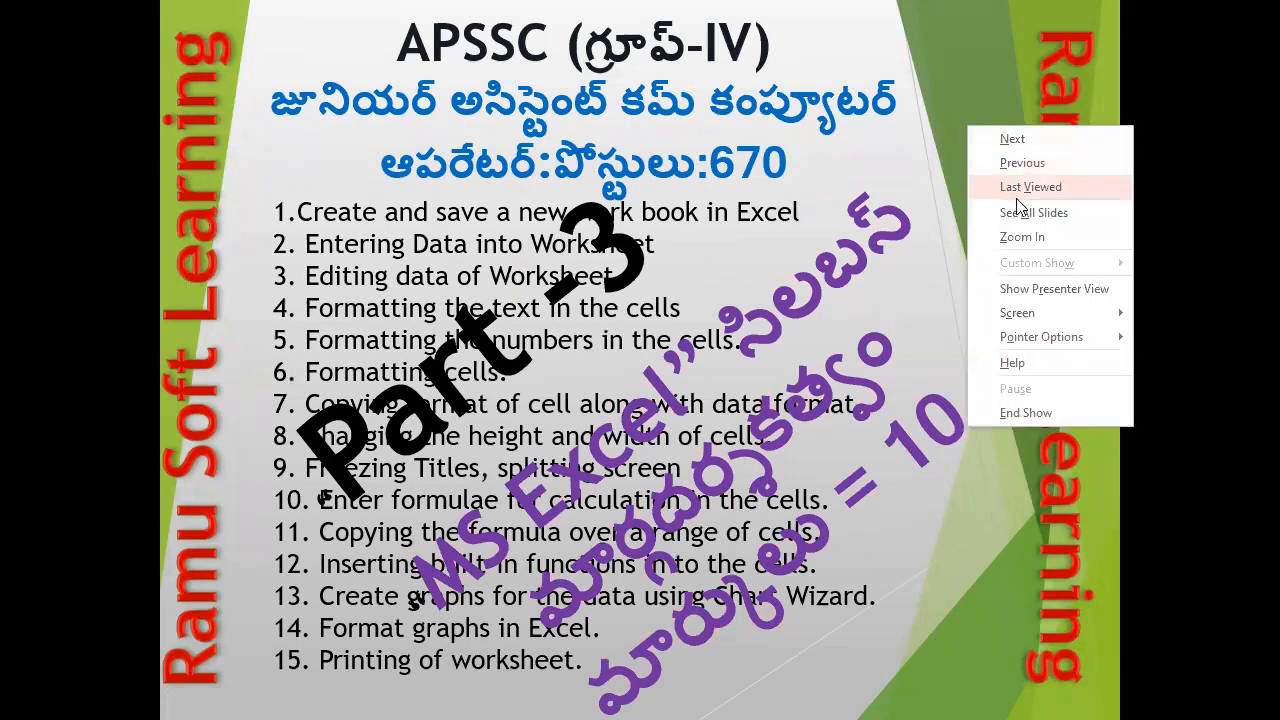
pyautogui.click(1030, 404)
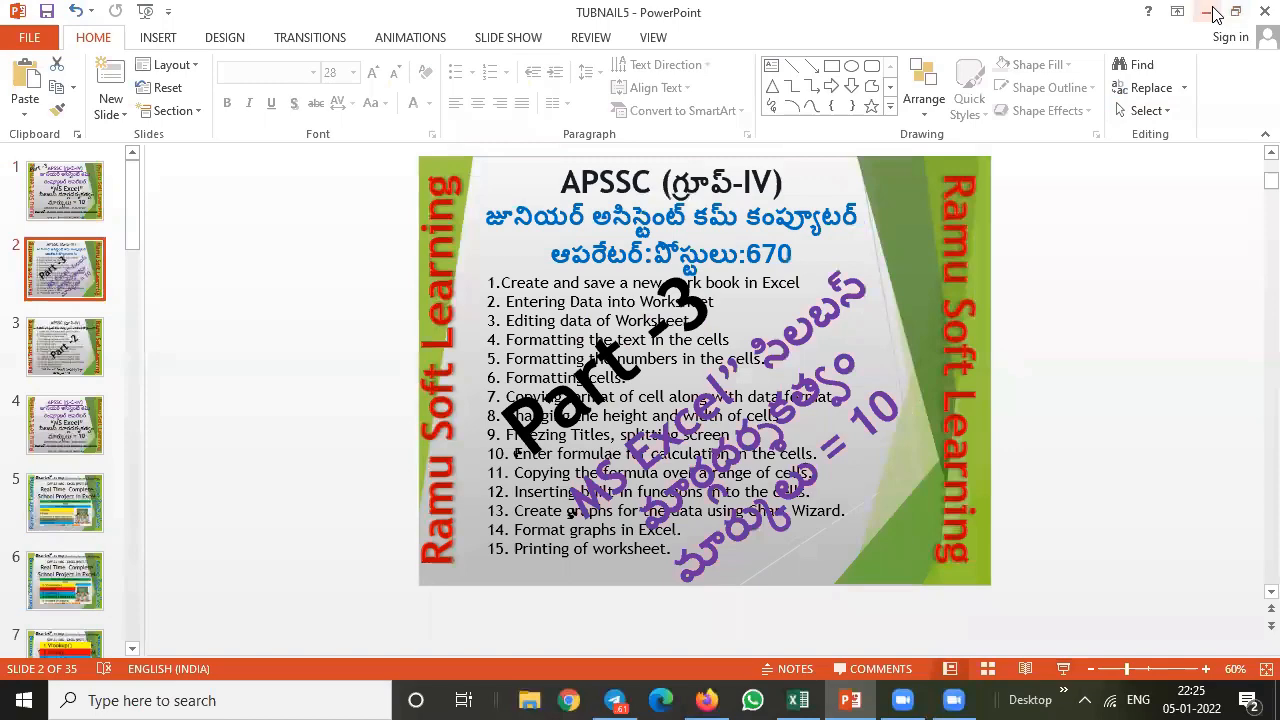
pyautogui.click(1210, 12)
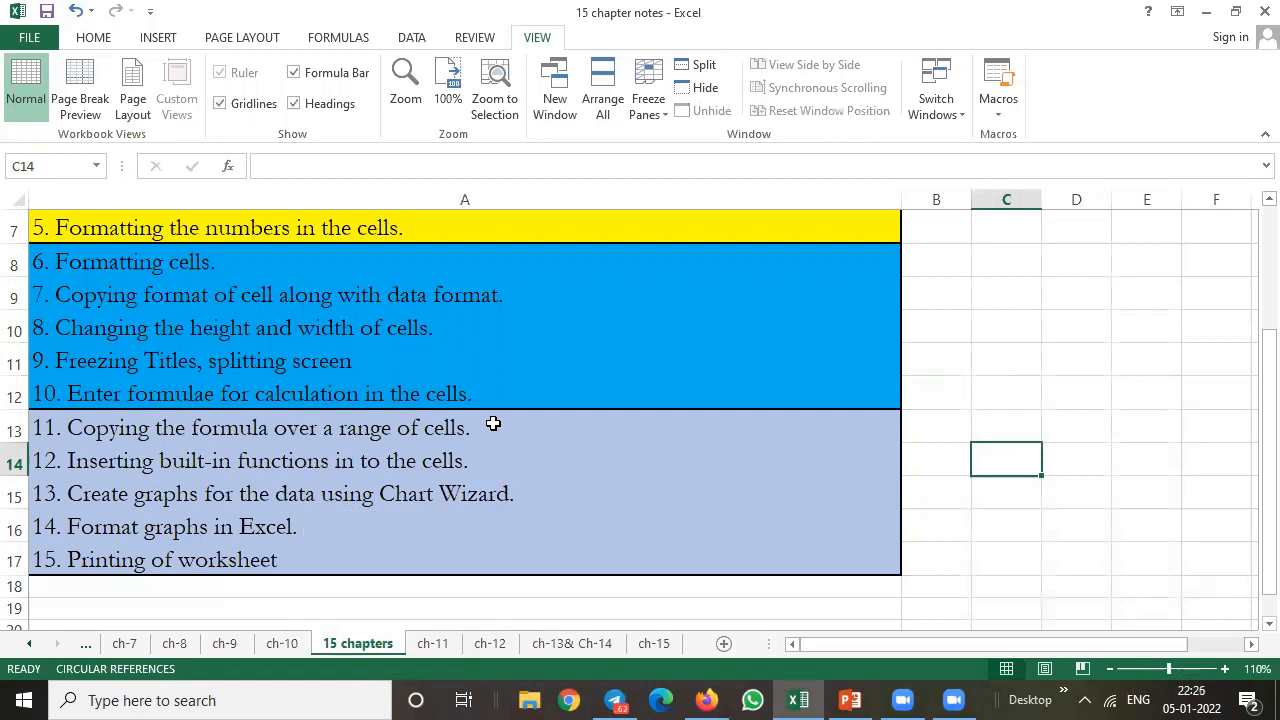
# Step: Review topics 11 to 15 in the chapter list, cells A13:A17 of the 15 chapters sheet
pyautogui.moveTo(493, 424); pyautogui.dragTo(451, 554)
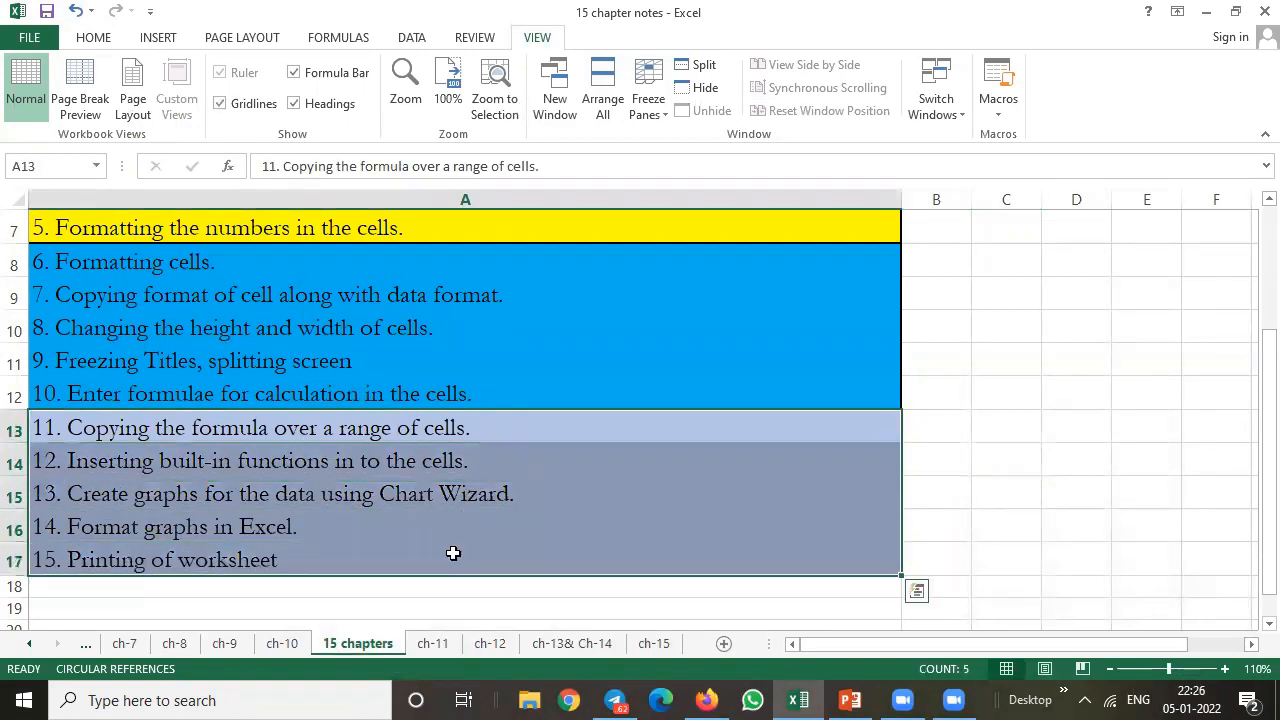
pyautogui.click(298, 435)
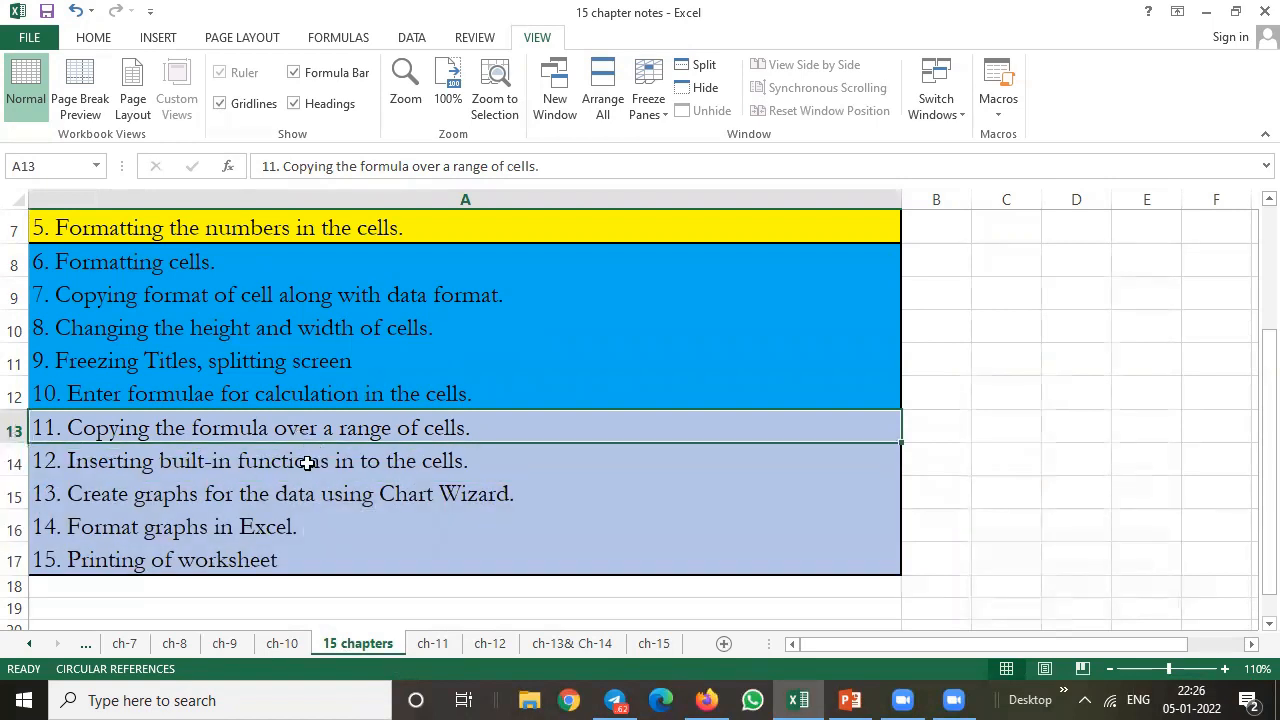
pyautogui.click(306, 462)
pyautogui.click(330, 498)
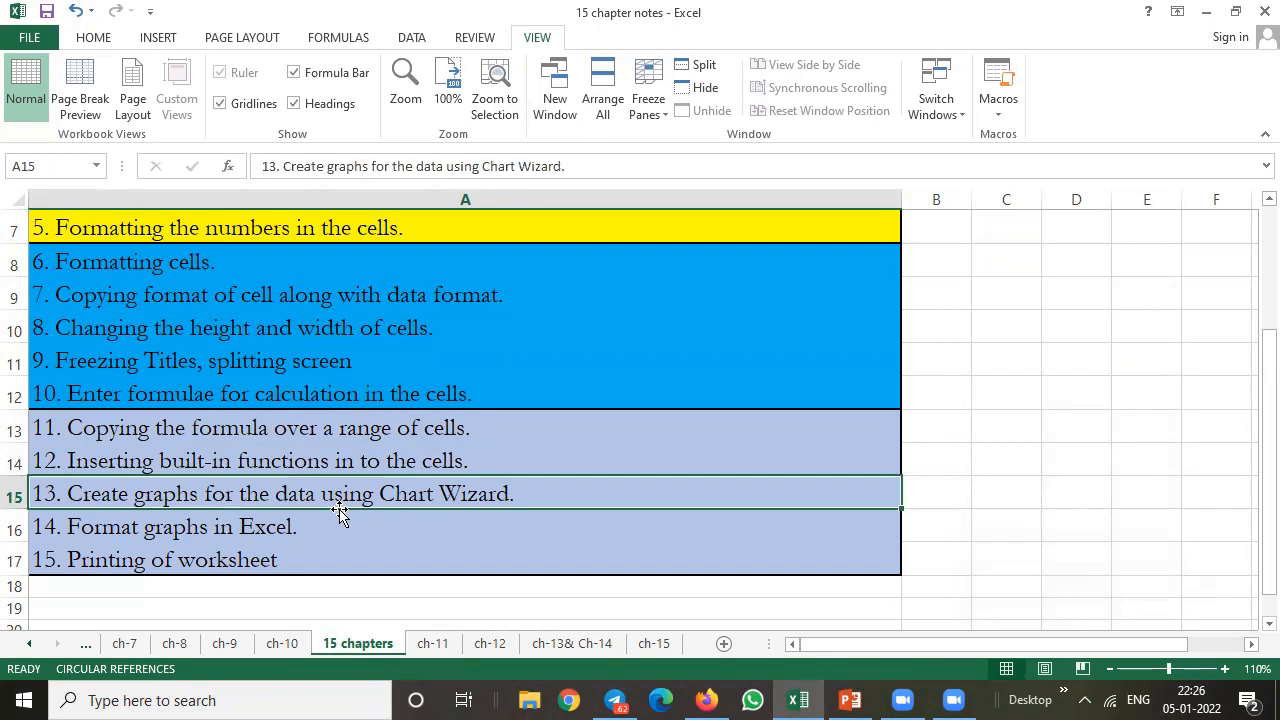
pyautogui.click(270, 524)
pyautogui.click(285, 557)
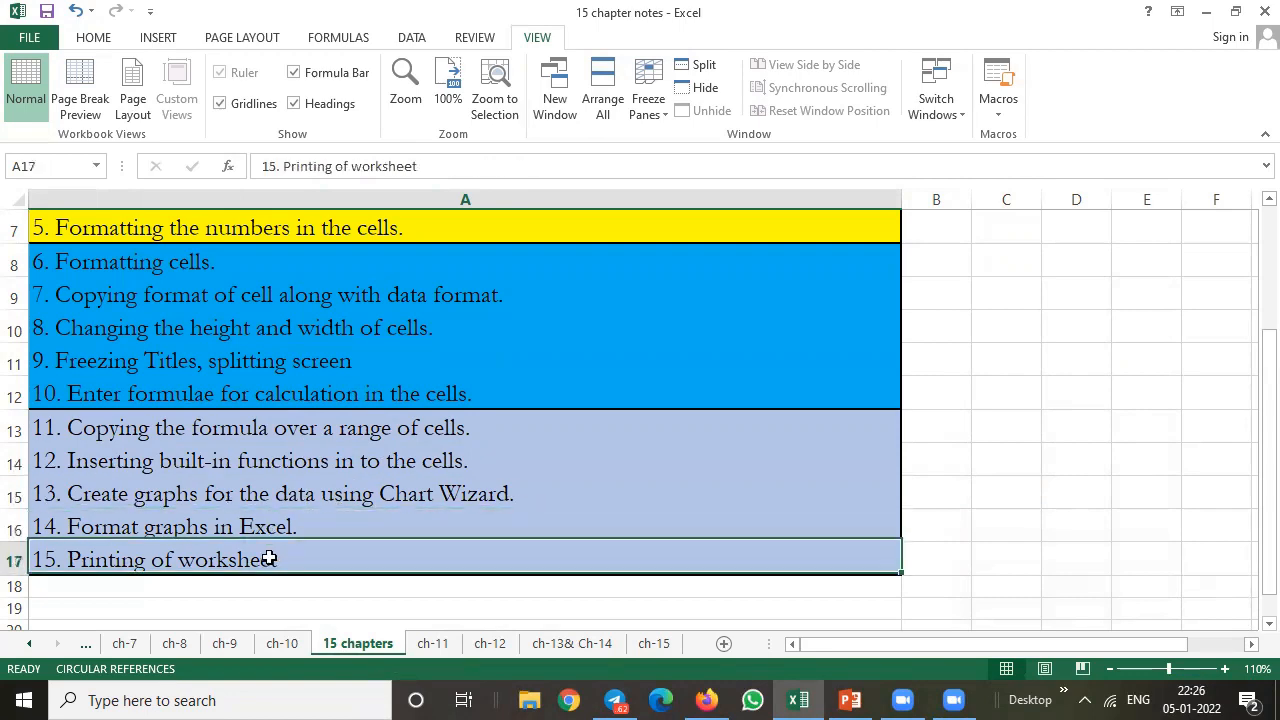
# Step: Open the ch-11 sheet and look over its mandal, Relative Reference and Absolutive Reference tables
pyautogui.click(428, 643)
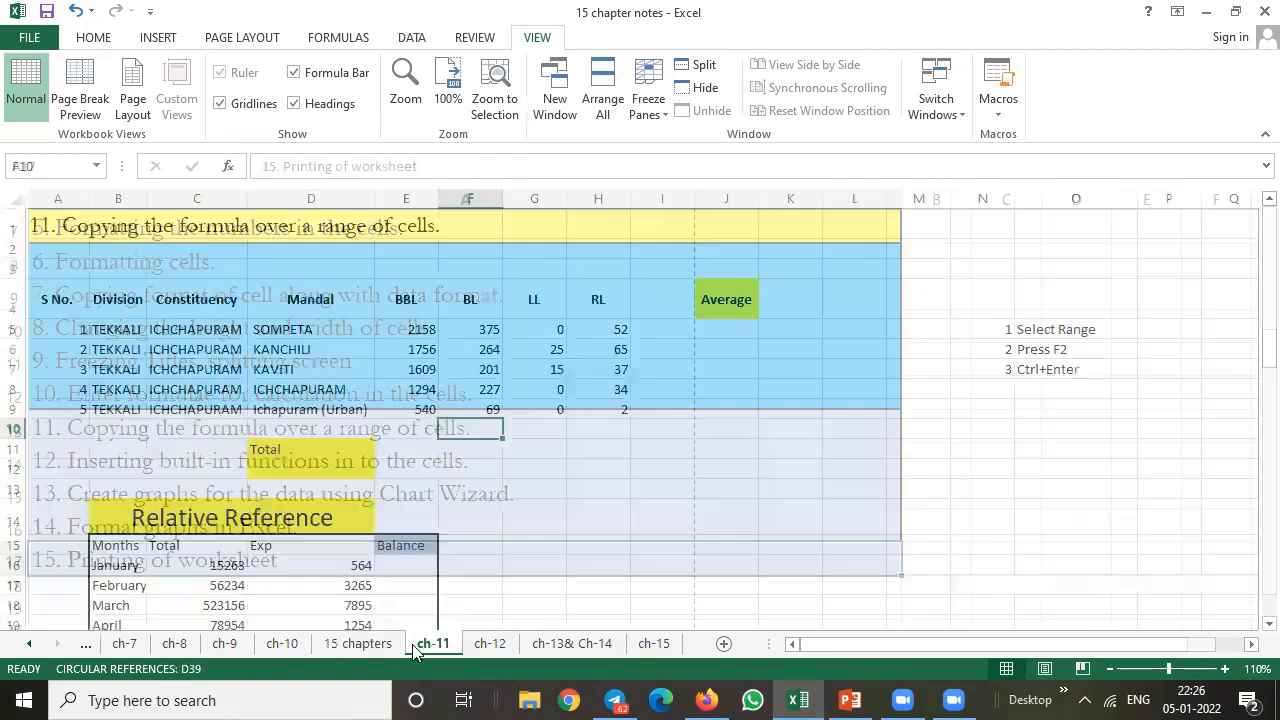
pyautogui.click(55, 225)
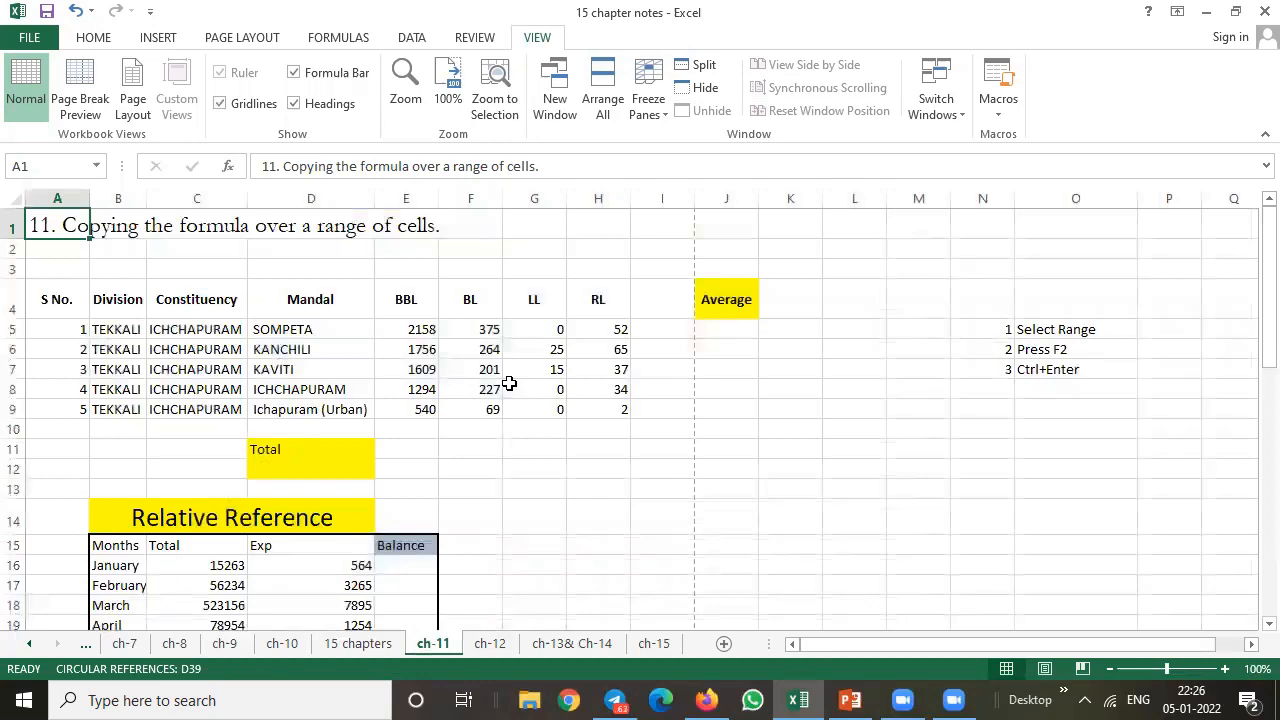
pyautogui.scroll(-1, 509, 383)
pyautogui.scroll(-7, 511, 430)
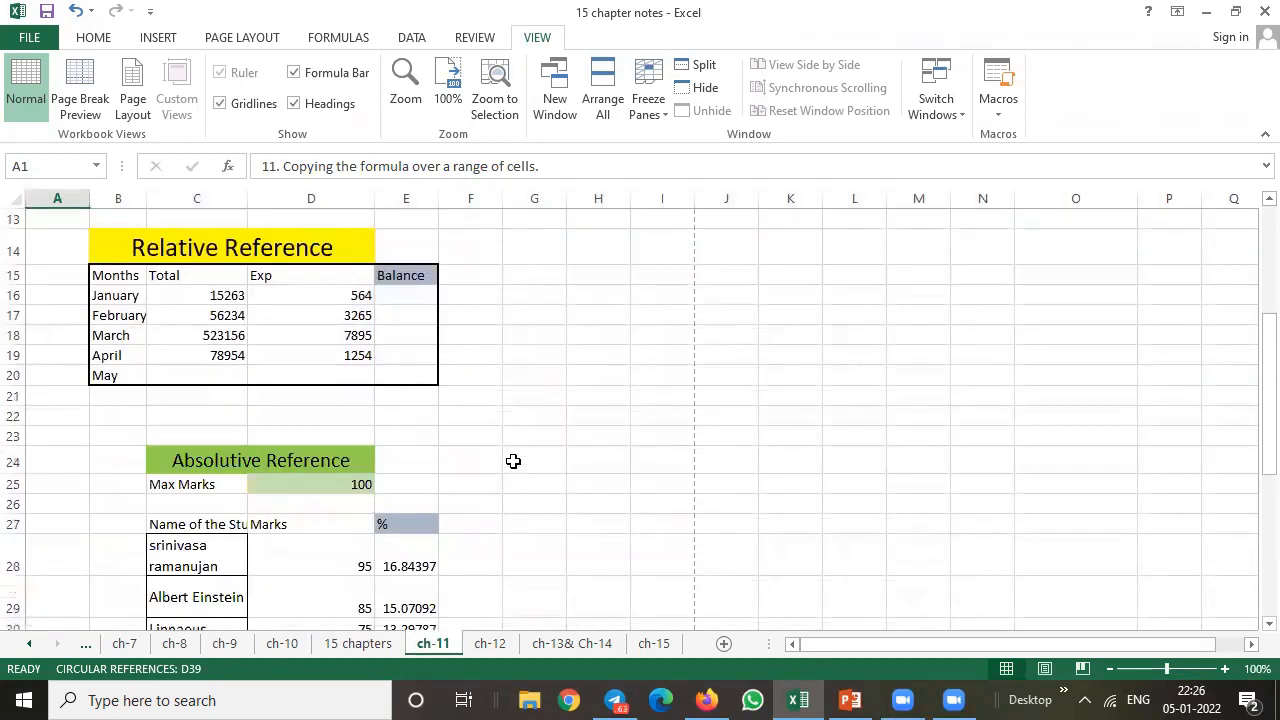
pyautogui.scroll(5, 513, 467)
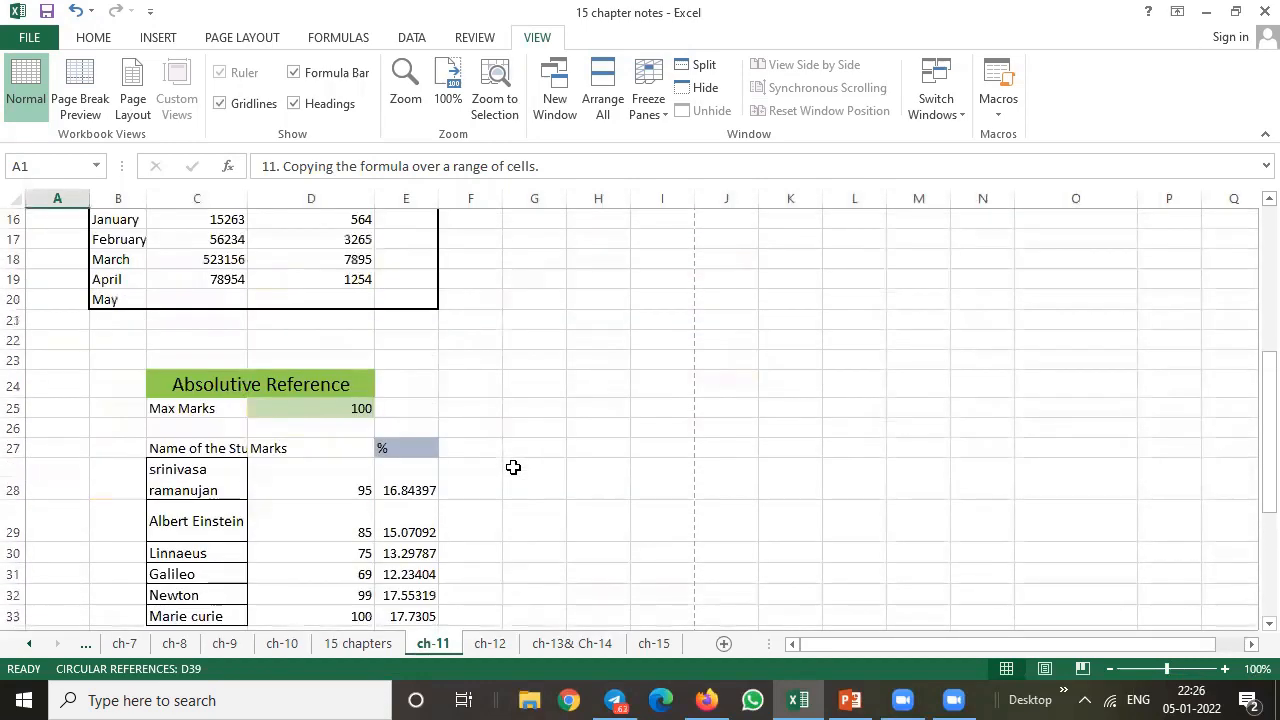
pyautogui.moveTo(1249, 366); pyautogui.dragTo(1249, 234)
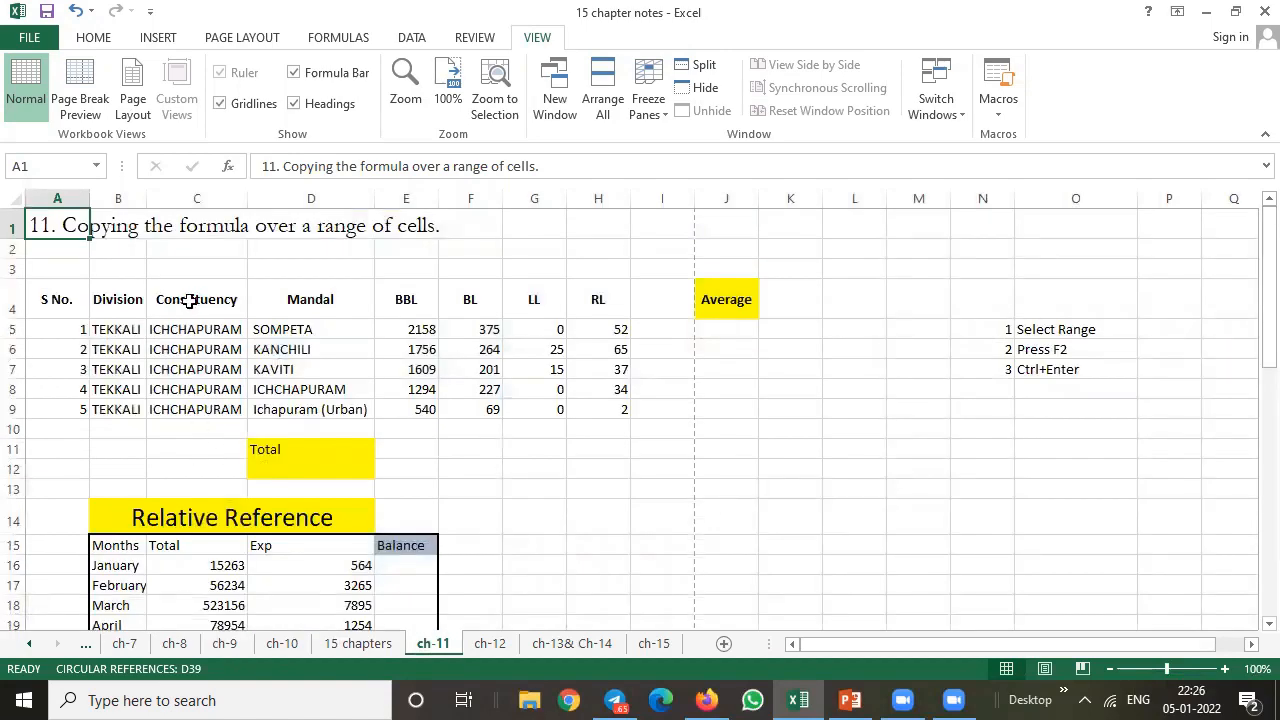
# Step: Enter =AVERAGE(E5:H5) in J5 under the Average heading for the SOMPETA row of ch-11
pyautogui.click(638, 330)
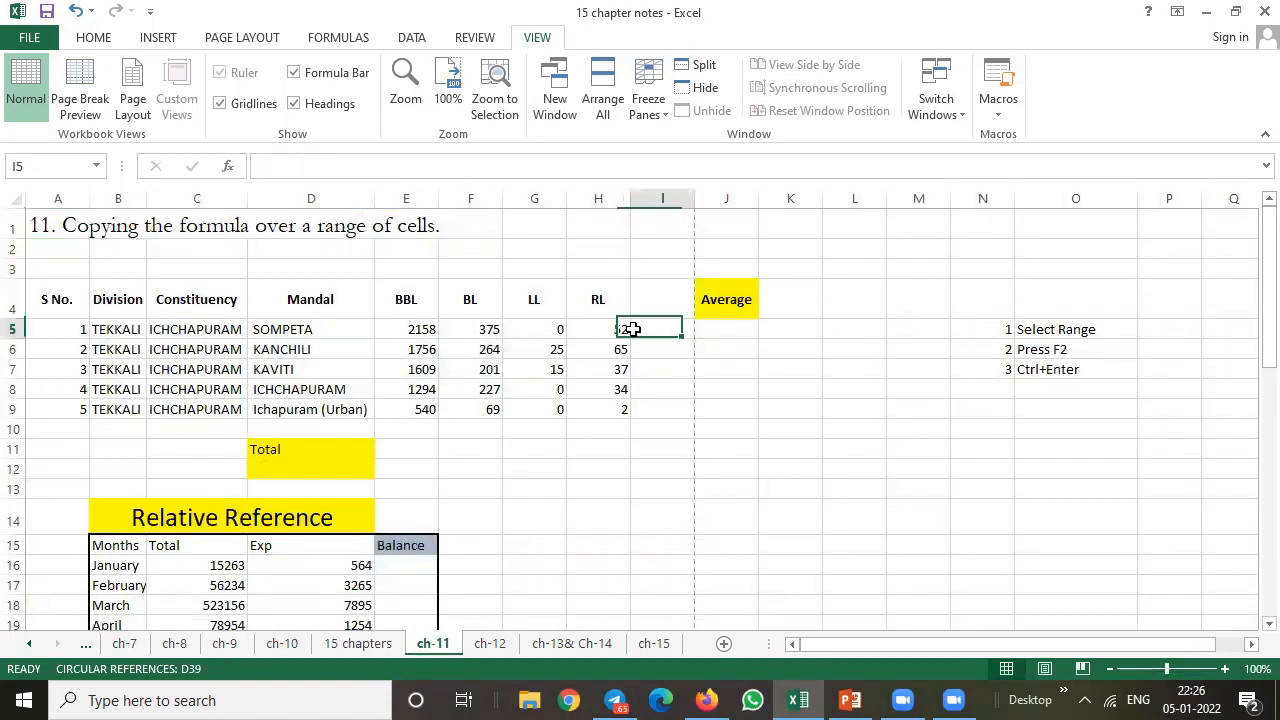
pyautogui.click(728, 330)
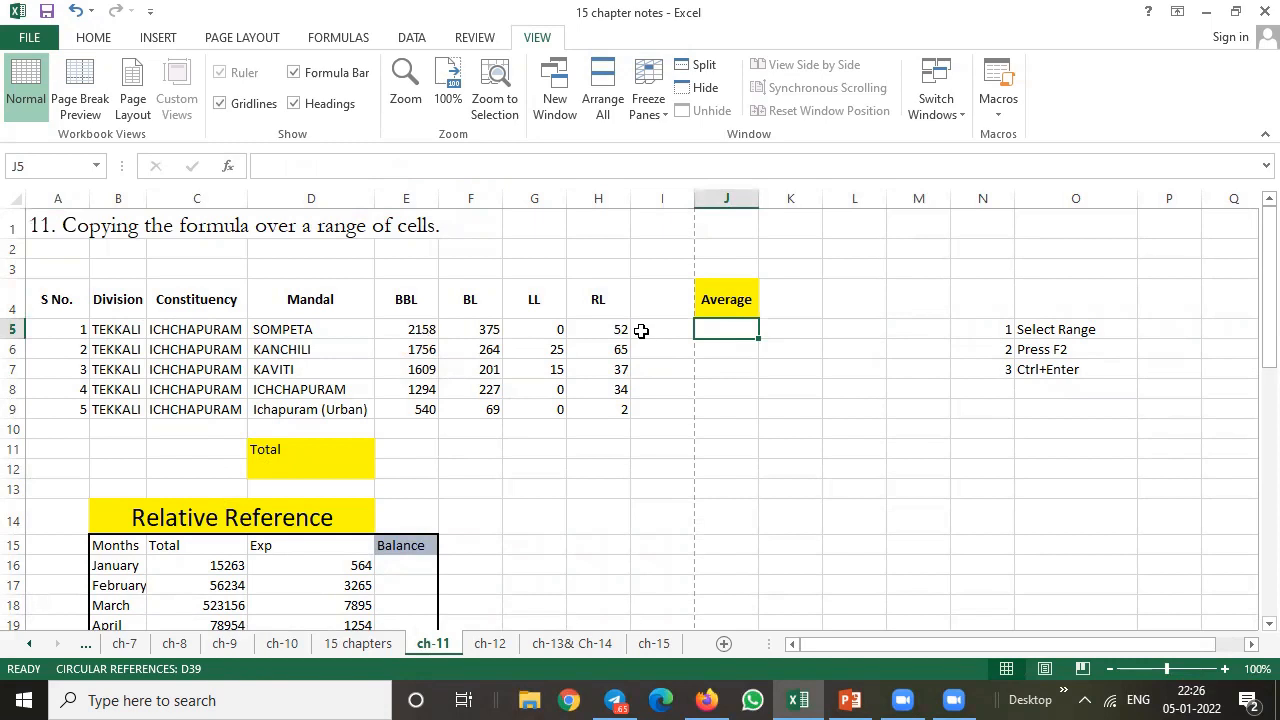
pyautogui.write('=a')
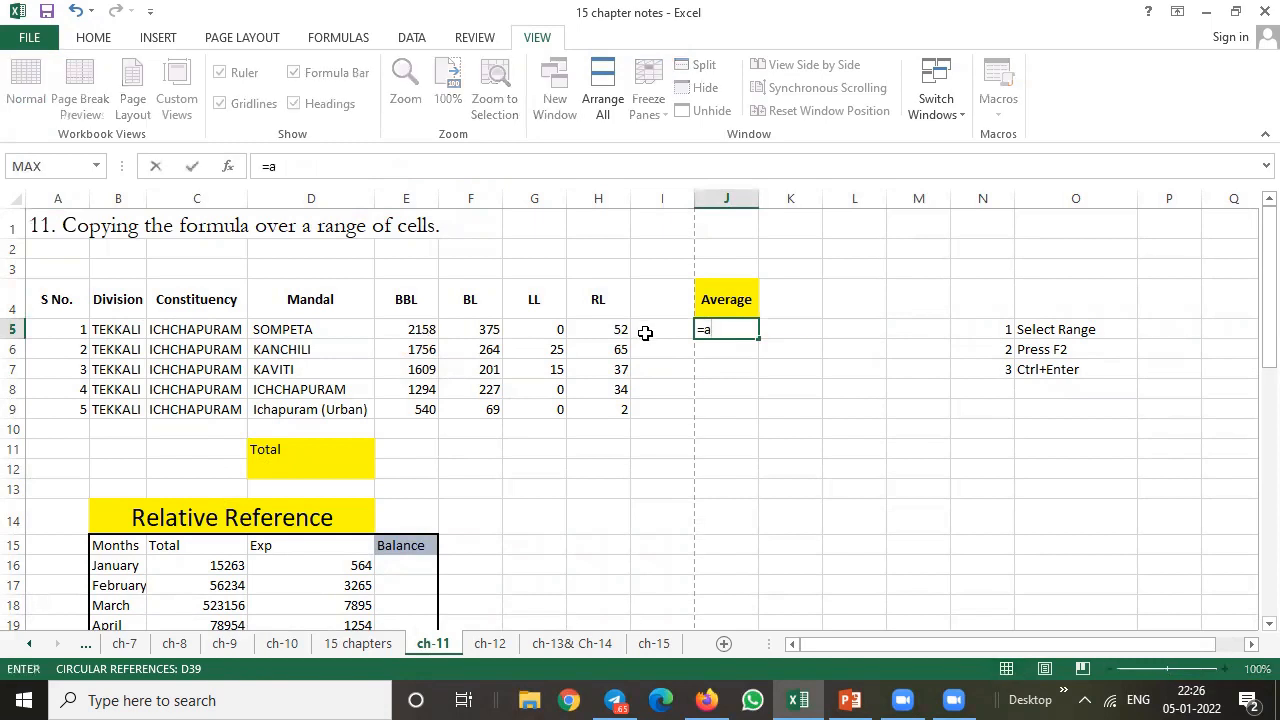
pyautogui.write('verag')
pyautogui.press('Tab')
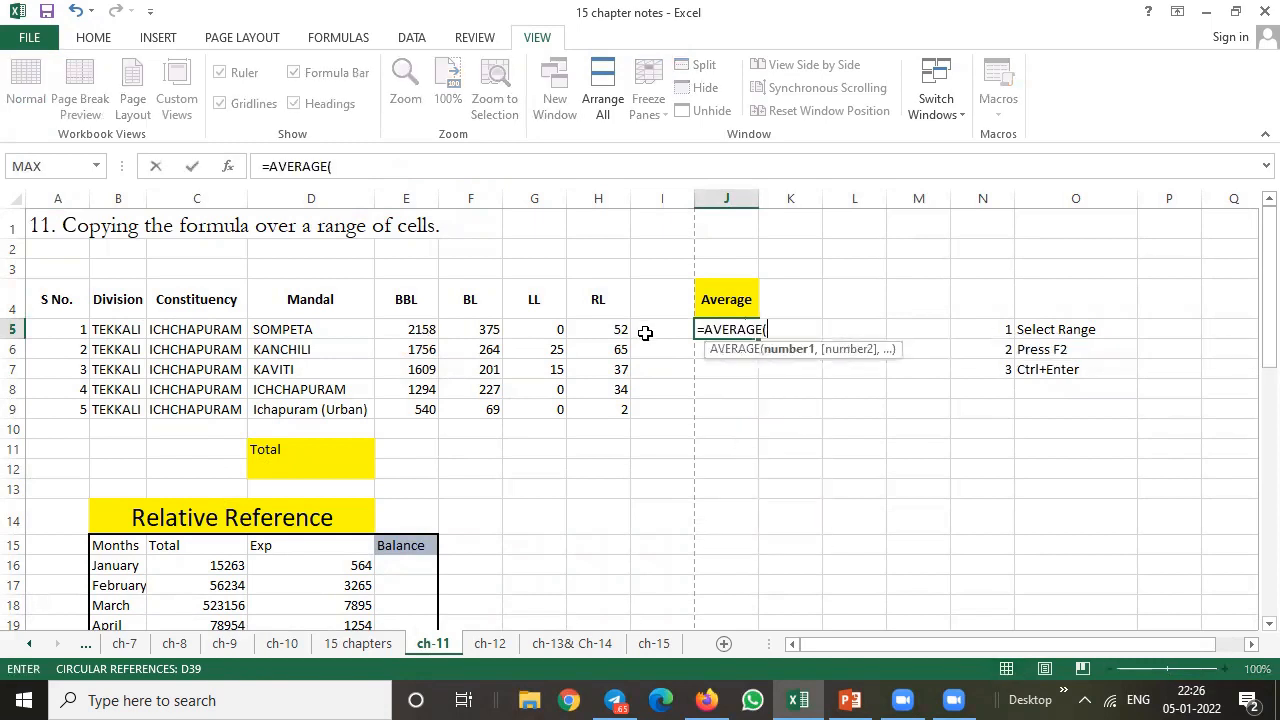
pyautogui.moveTo(392, 328); pyautogui.dragTo(609, 328)
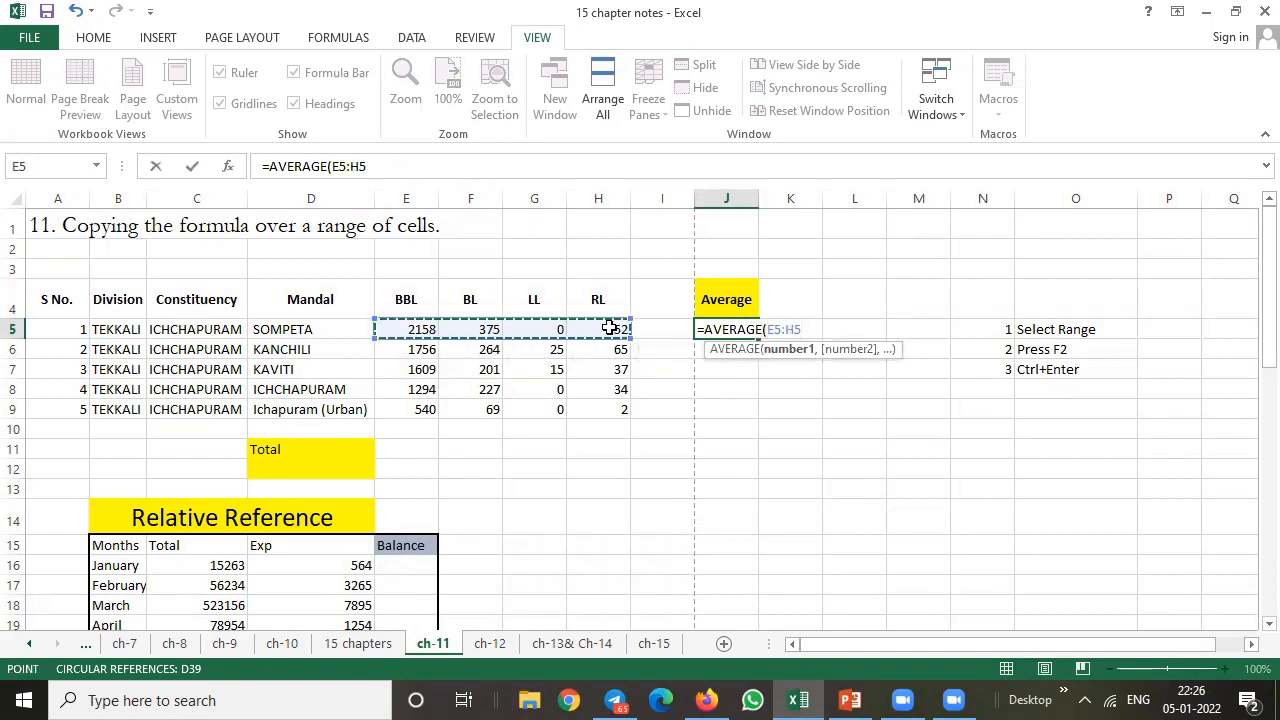
pyautogui.press('Return')
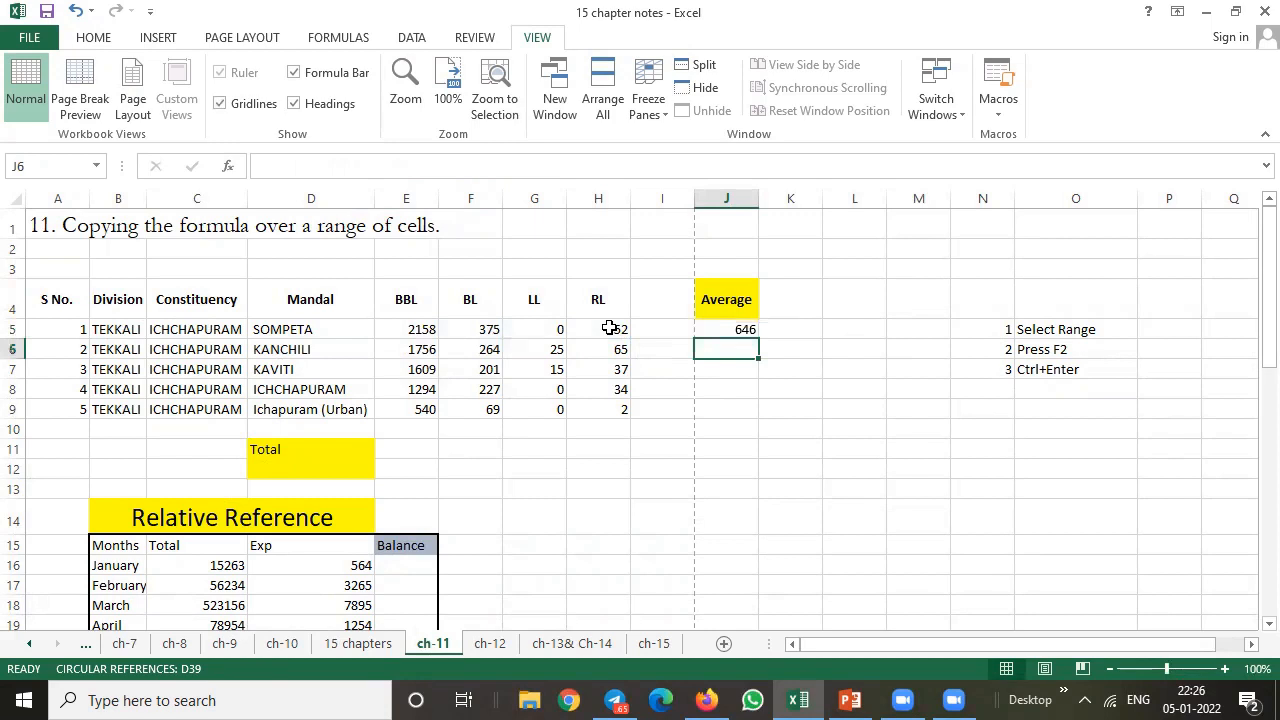
# Step: Fill the AVERAGE formula from J5 down to J9, and undo the fill
pyautogui.press('Up')
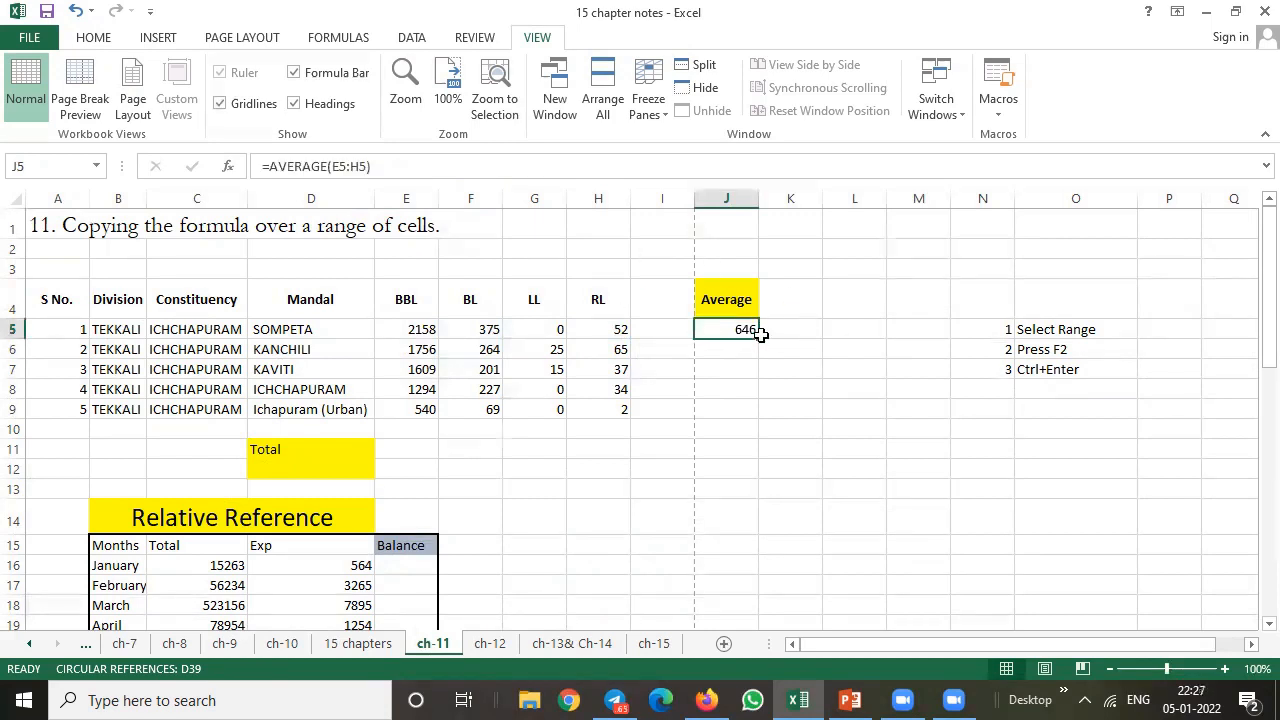
pyautogui.moveTo(762, 339); pyautogui.dragTo(758, 414)
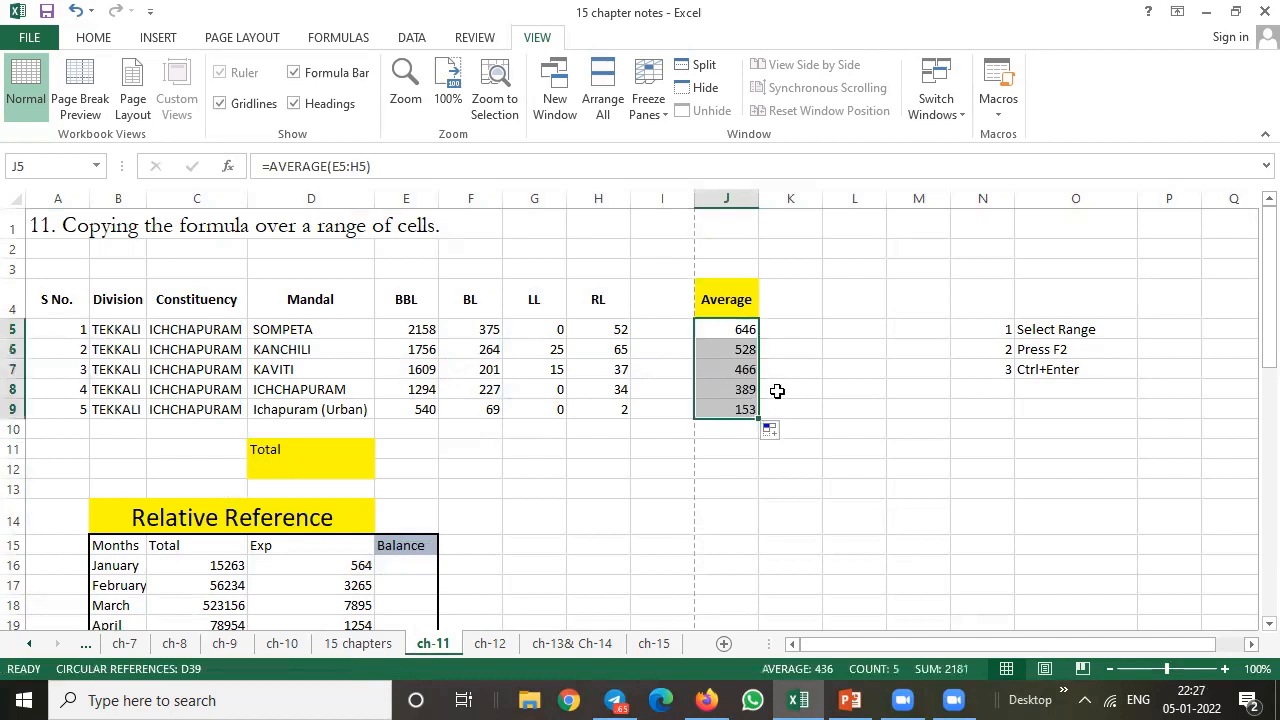
pyautogui.hotkey('ctrl', 'z')
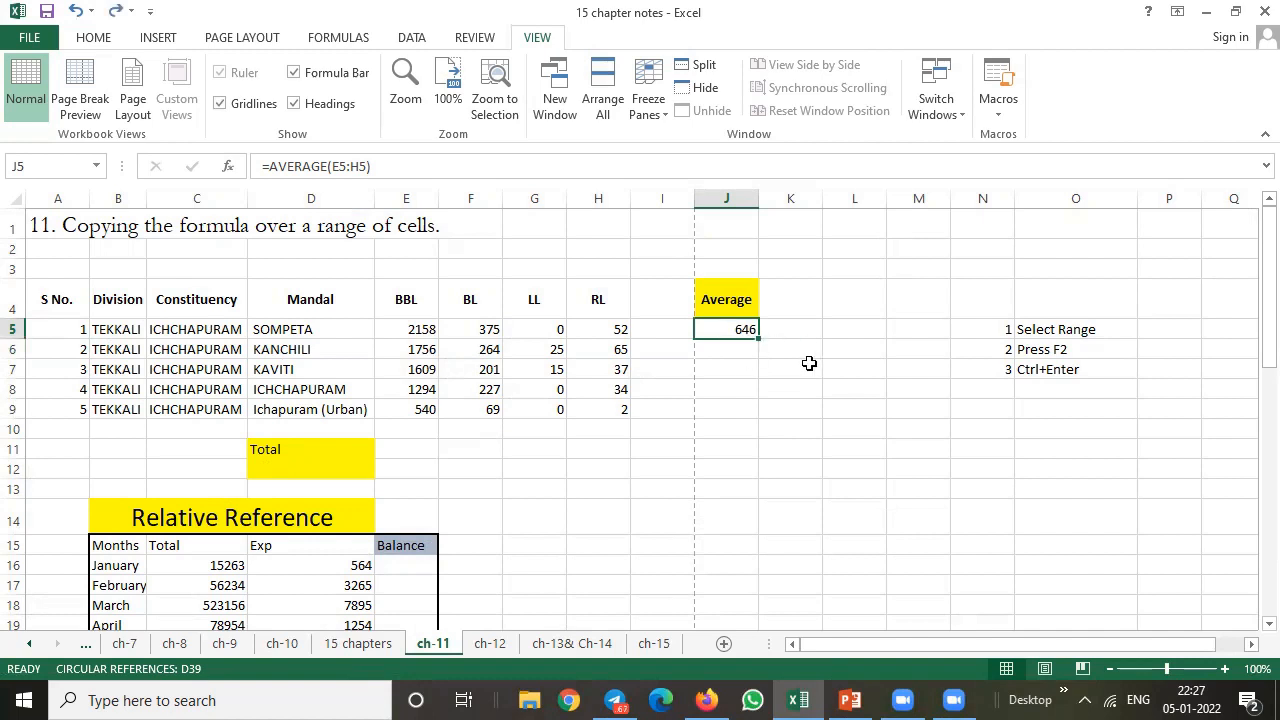
# Step: Enter the AVERAGE formula of J5 into the whole range J5:J9 at once by range entry
pyautogui.moveTo(734, 329); pyautogui.dragTo(727, 409)
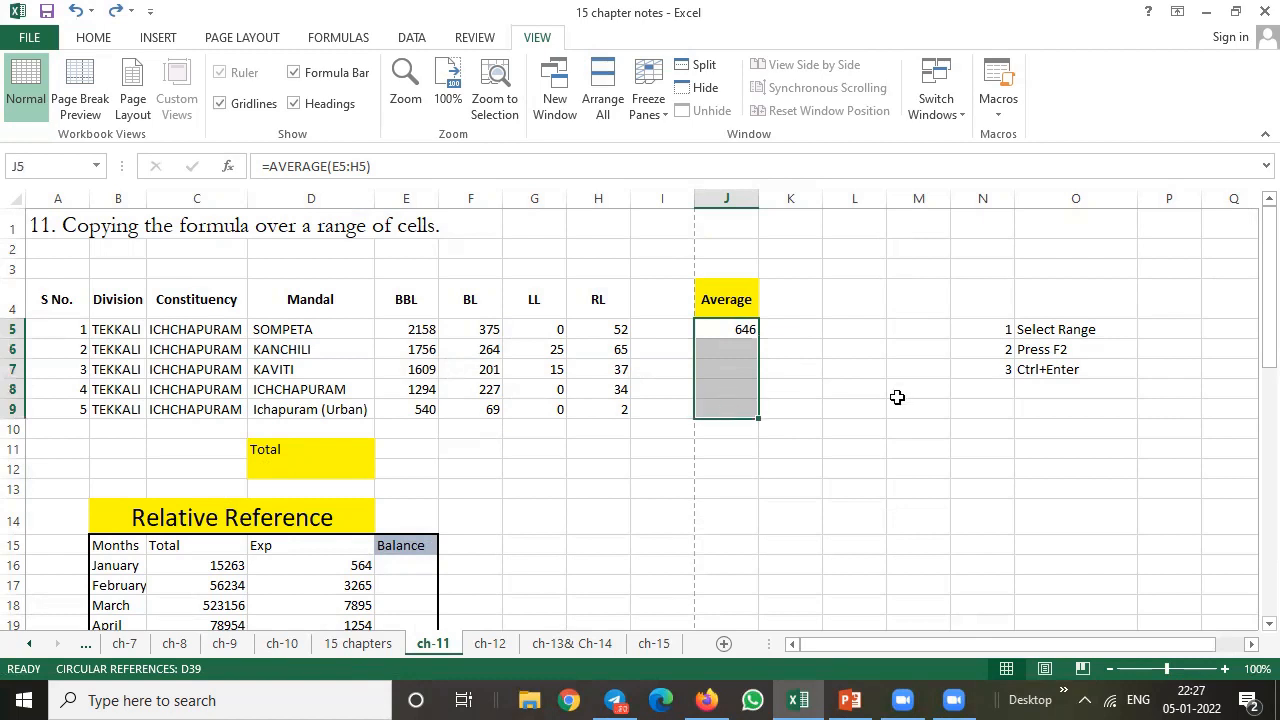
pyautogui.press('F2')
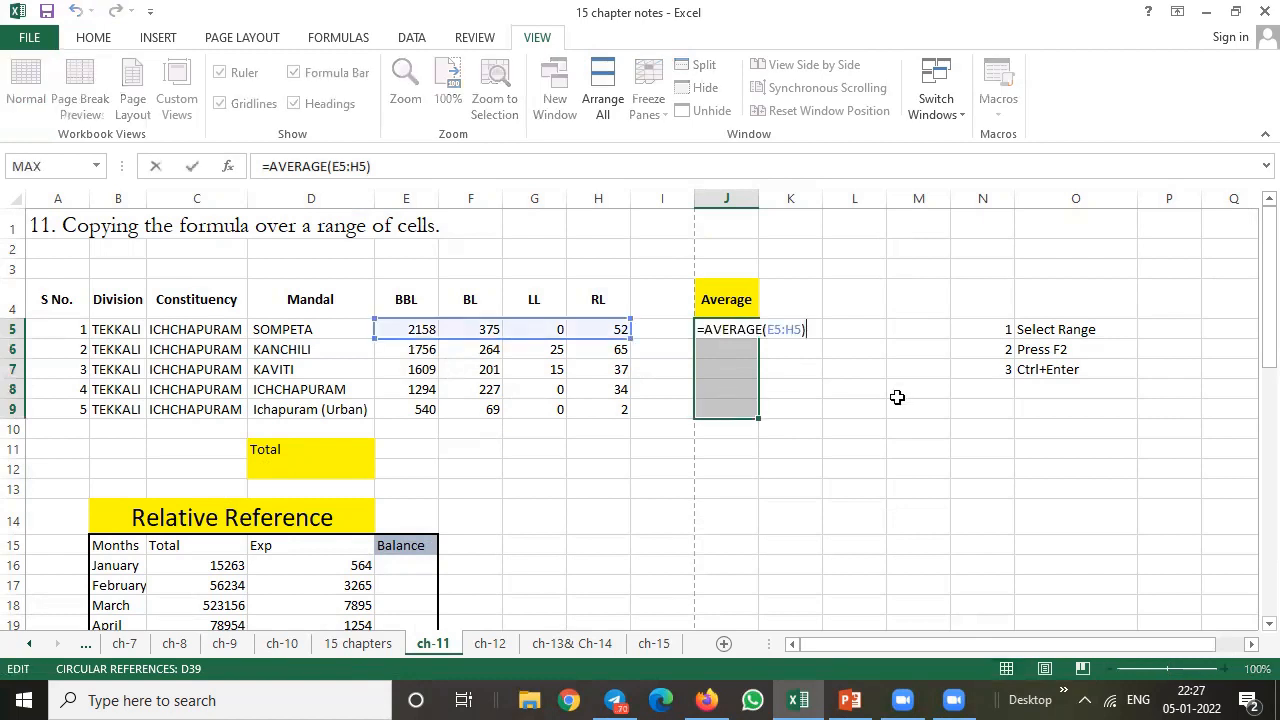
pyautogui.hotkey('ctrl', 'Return')
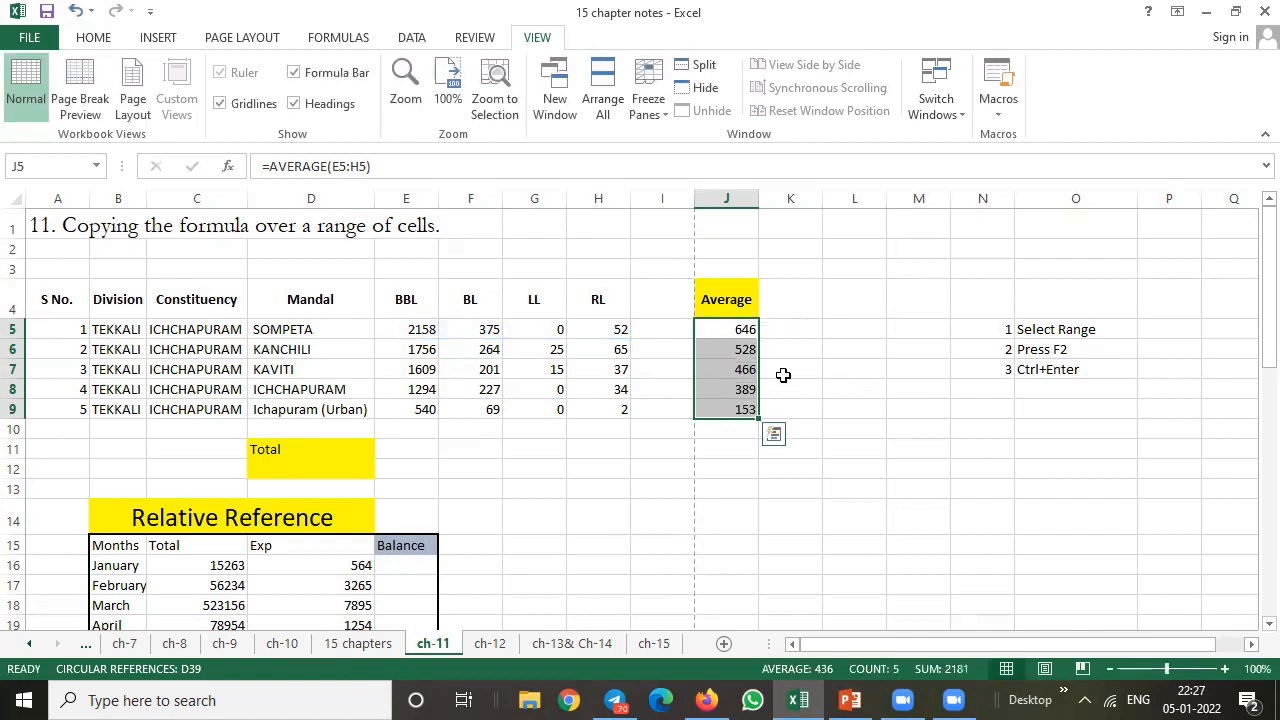
# Step: Shade the range-entry instructions in O5:O7 with a yellow fill
pyautogui.moveTo(1018, 329); pyautogui.dragTo(1035, 368)
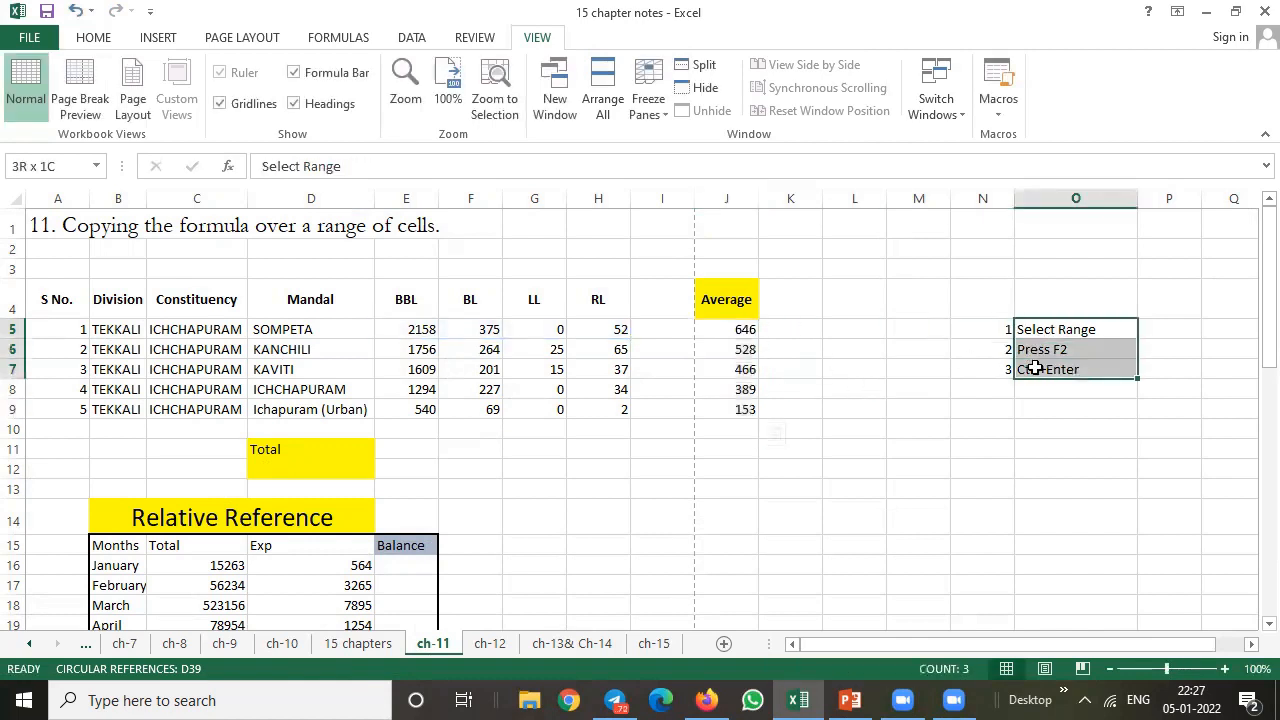
pyautogui.click(90, 38)
pyautogui.click(232, 104)
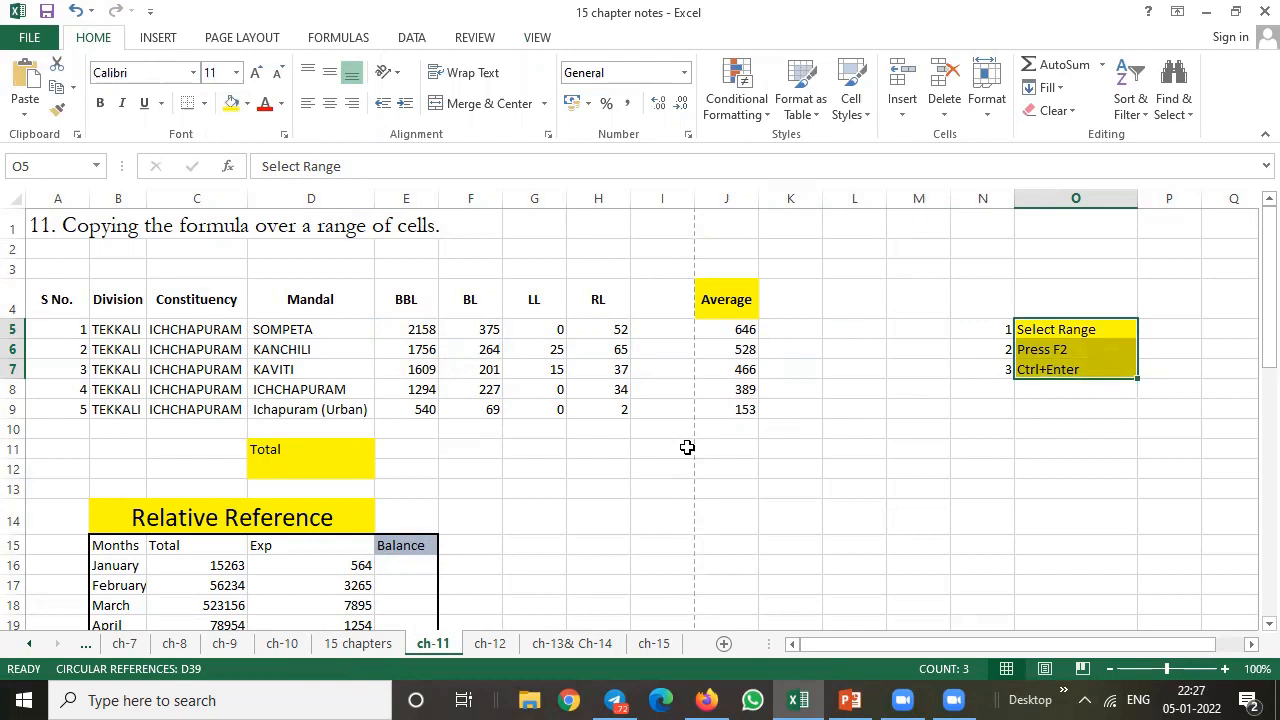
pyautogui.click(581, 457)
# Step: Look over the Total, Exp and Balance headings of the Relative Reference table at 110% zoom
pyautogui.scroll(-2, 581, 457)
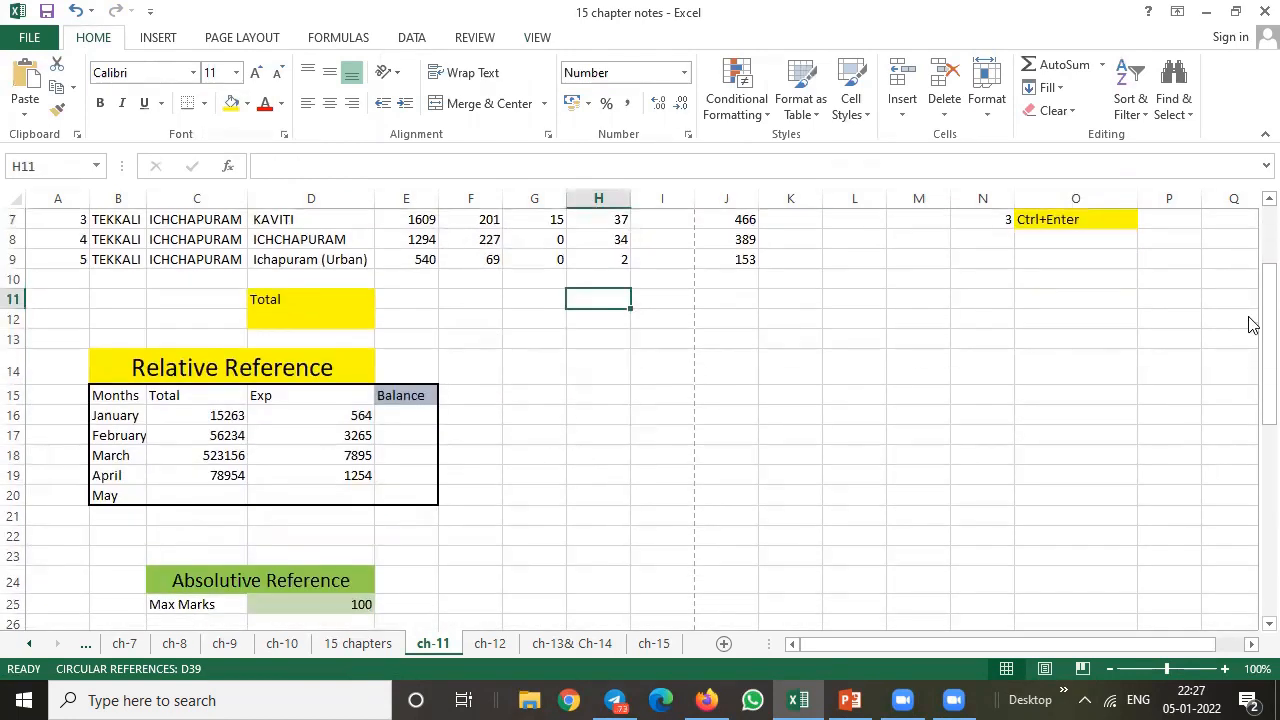
pyautogui.moveTo(1252, 326); pyautogui.dragTo(1246, 357)
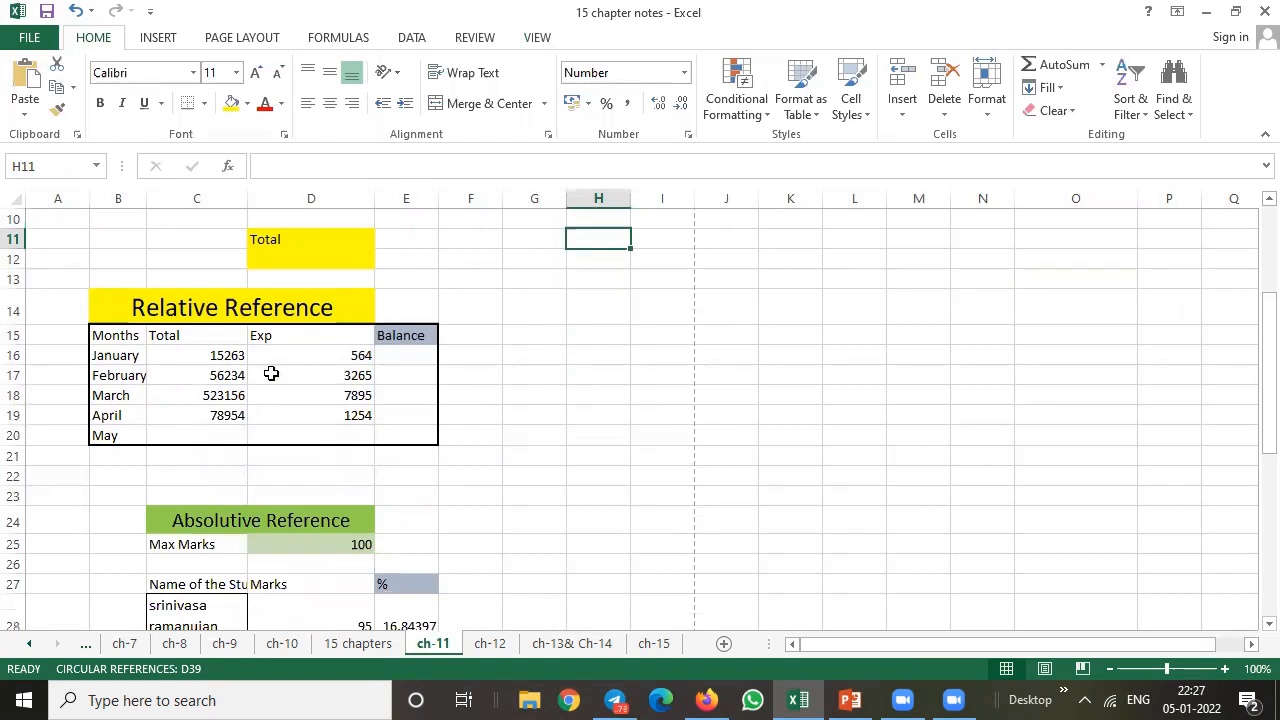
pyautogui.click(180, 336)
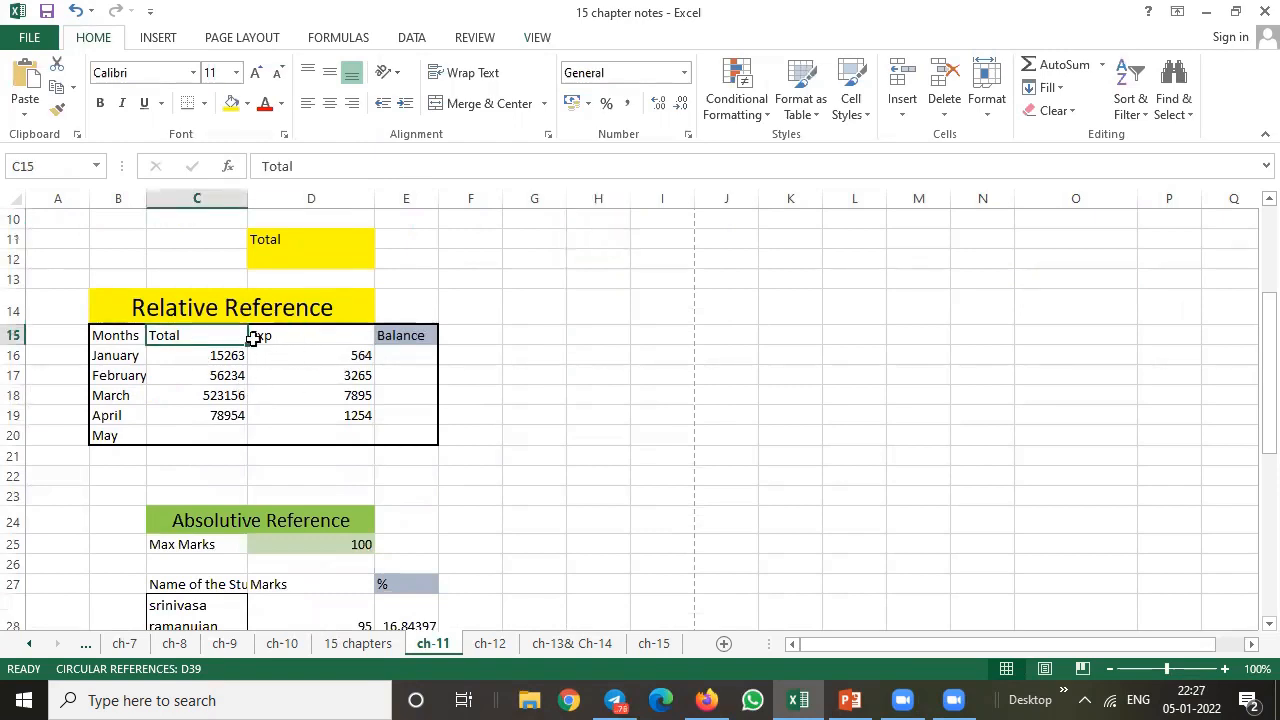
pyautogui.click(286, 335)
pyautogui.click(413, 337)
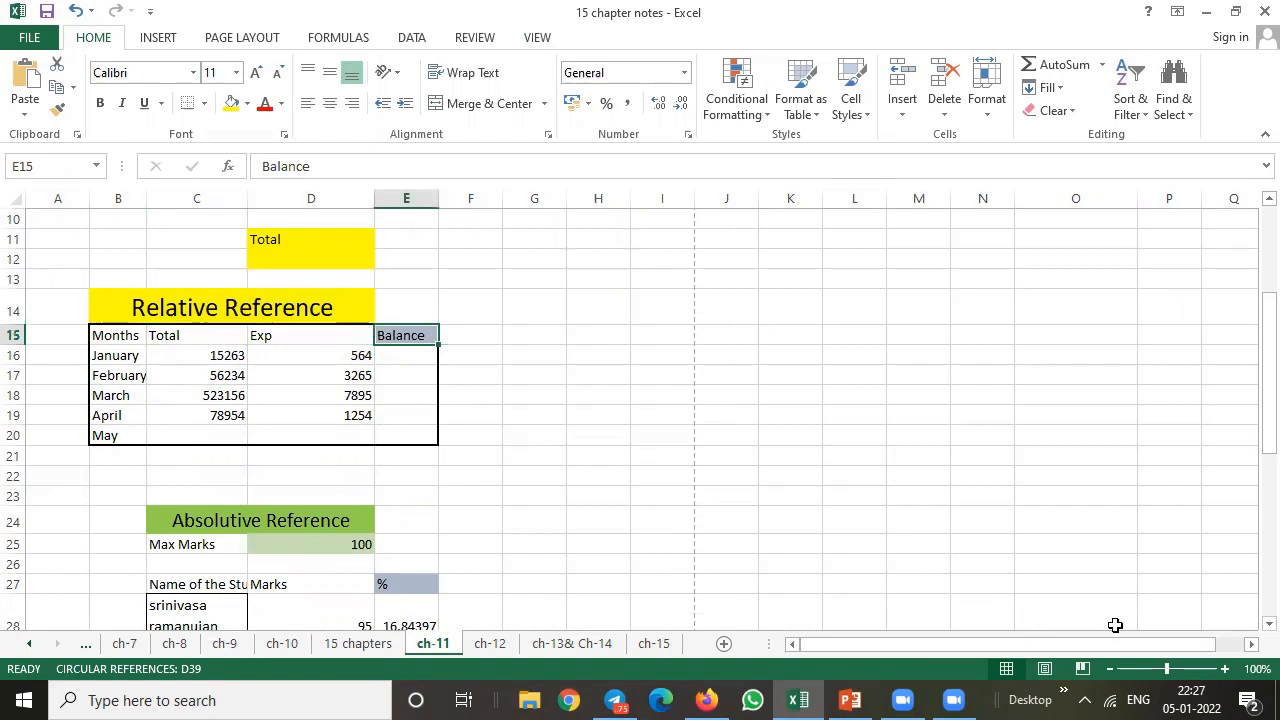
pyautogui.click(1225, 669)
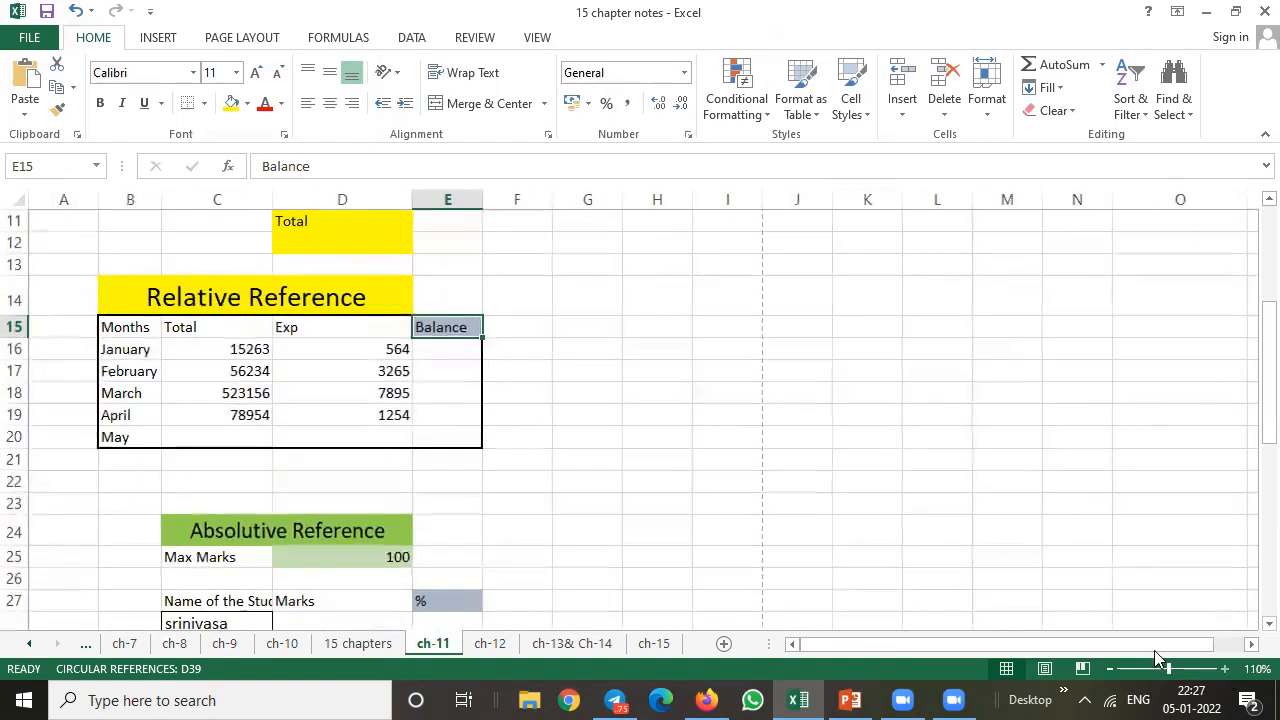
# Step: Enter =C16-D16 as January's balance in E16 and fill the formula down to April in E19
pyautogui.click(443, 352)
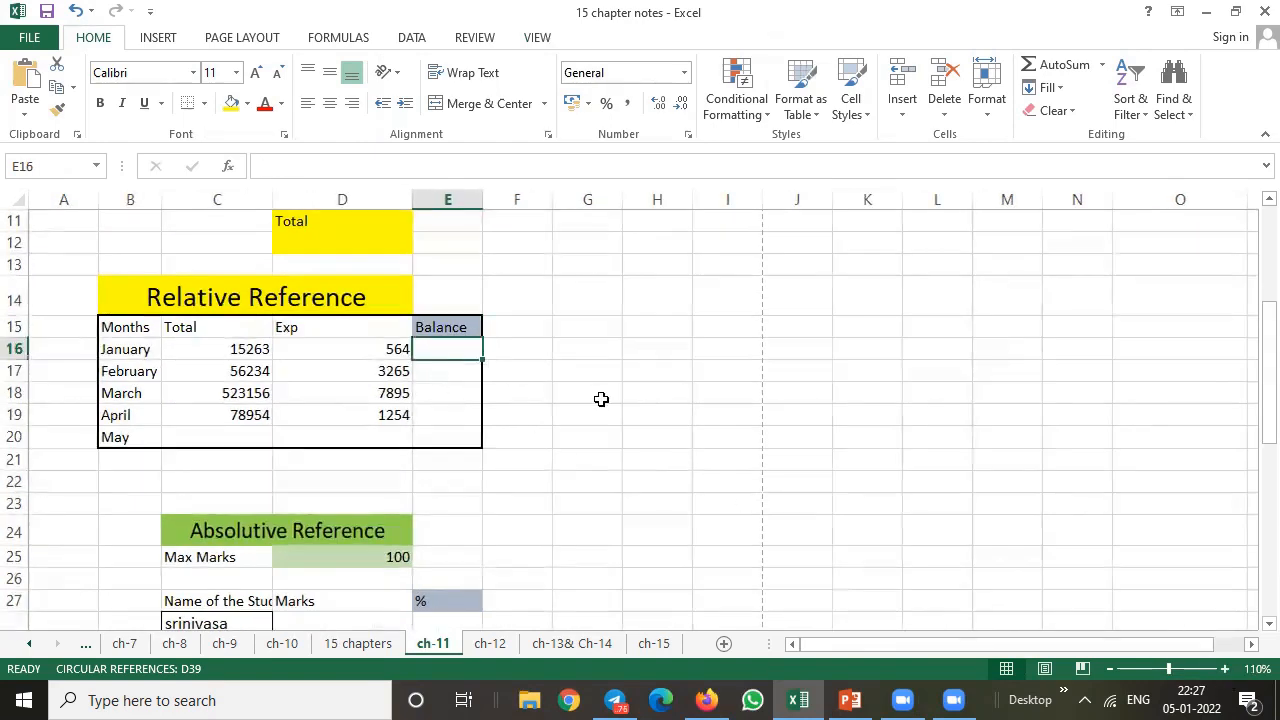
pyautogui.write('=')
pyautogui.click(221, 351)
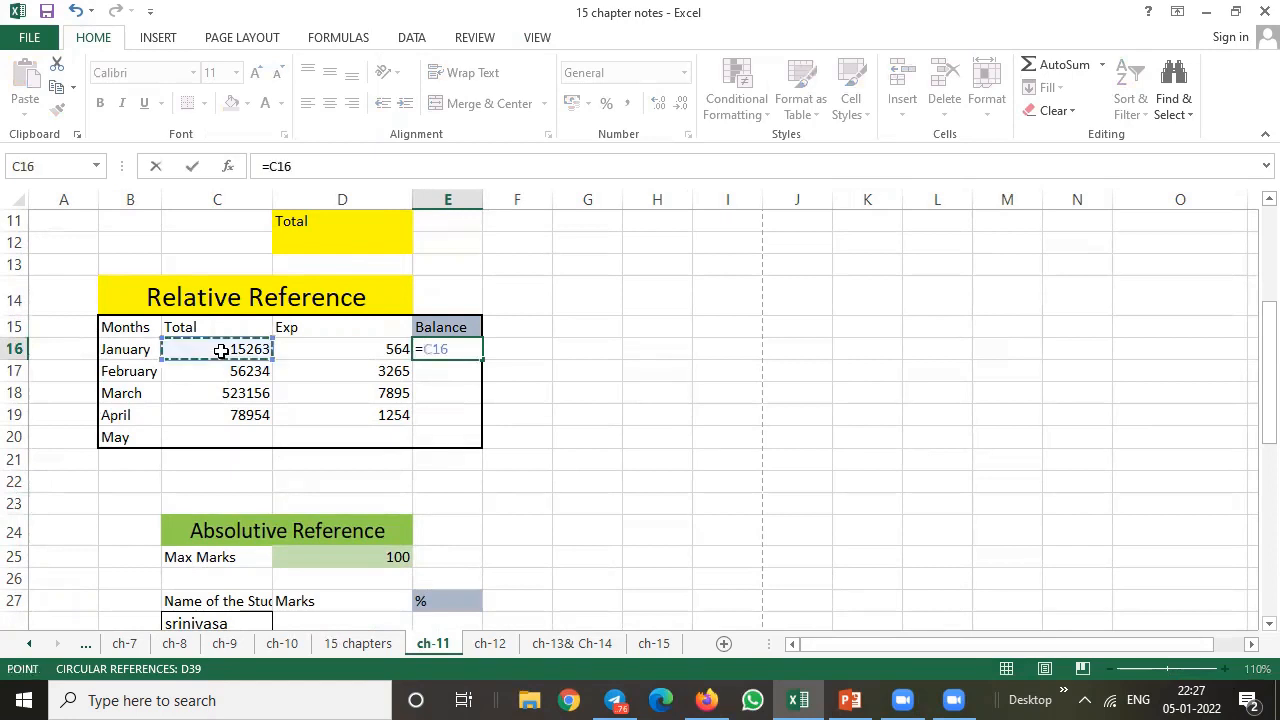
pyautogui.write('-')
pyautogui.click(360, 347)
pyautogui.press('Return')
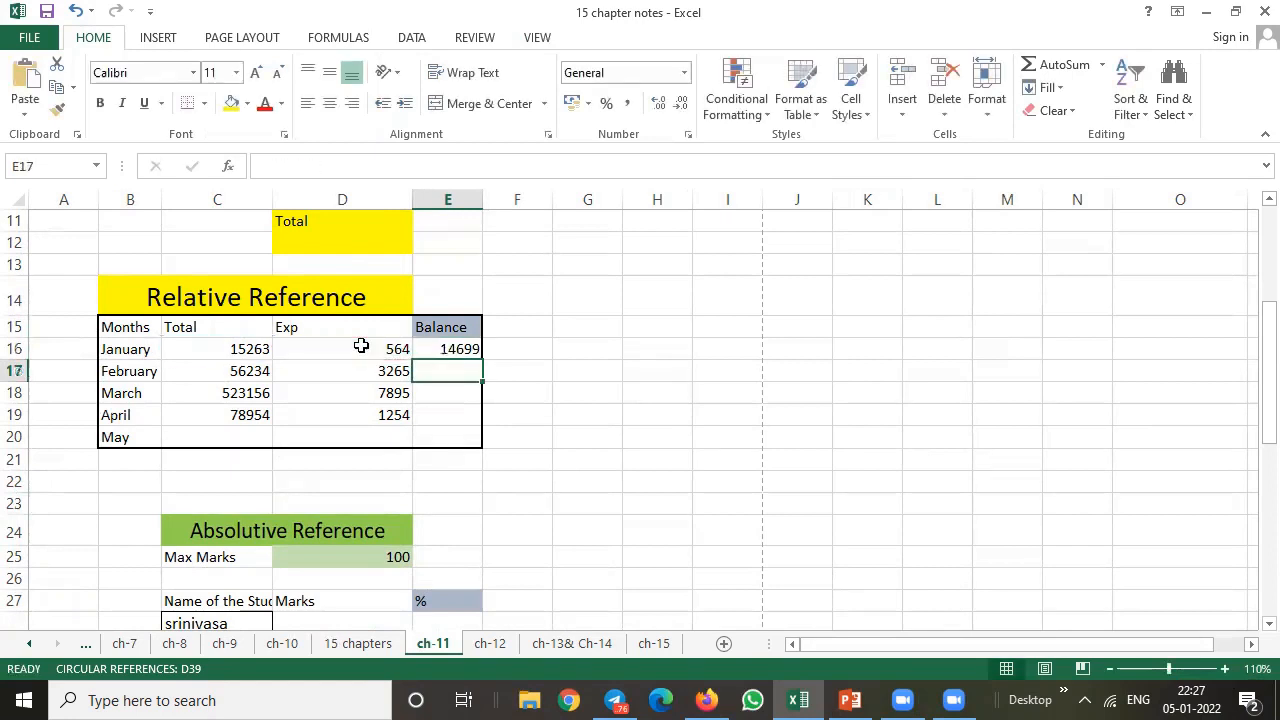
pyautogui.press('Up')
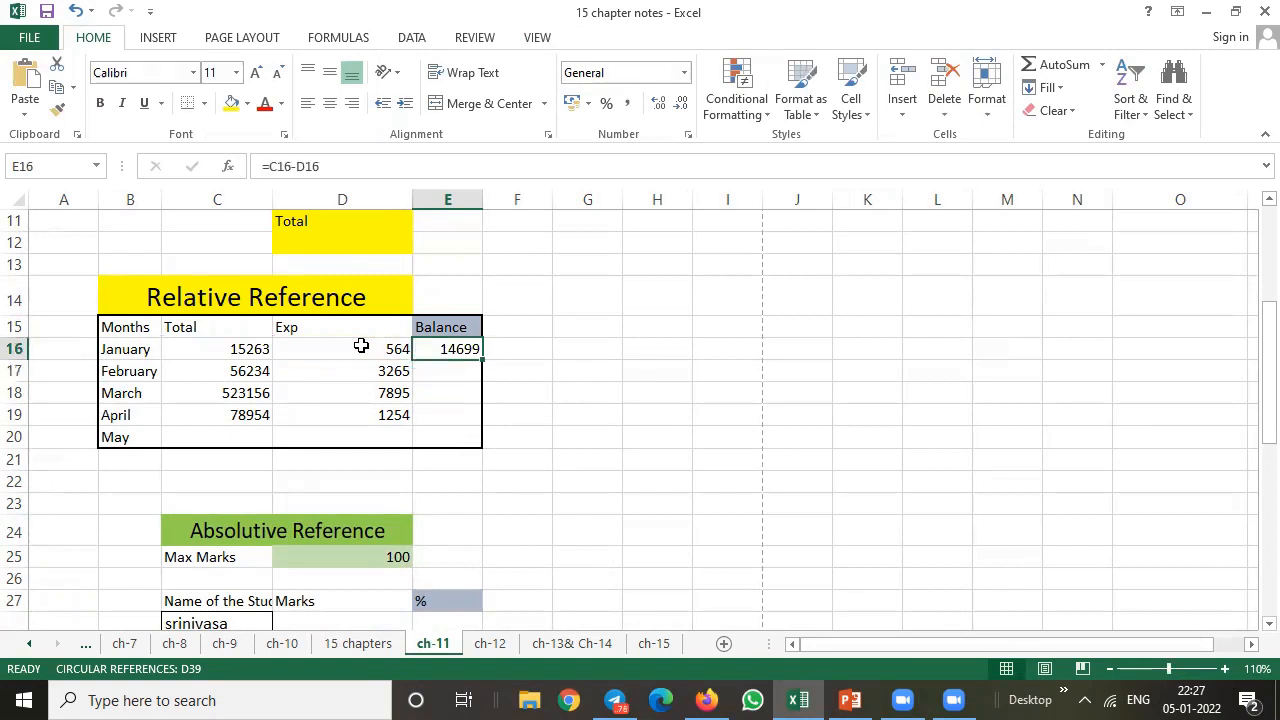
pyautogui.moveTo(483, 356); pyautogui.dragTo(484, 420)
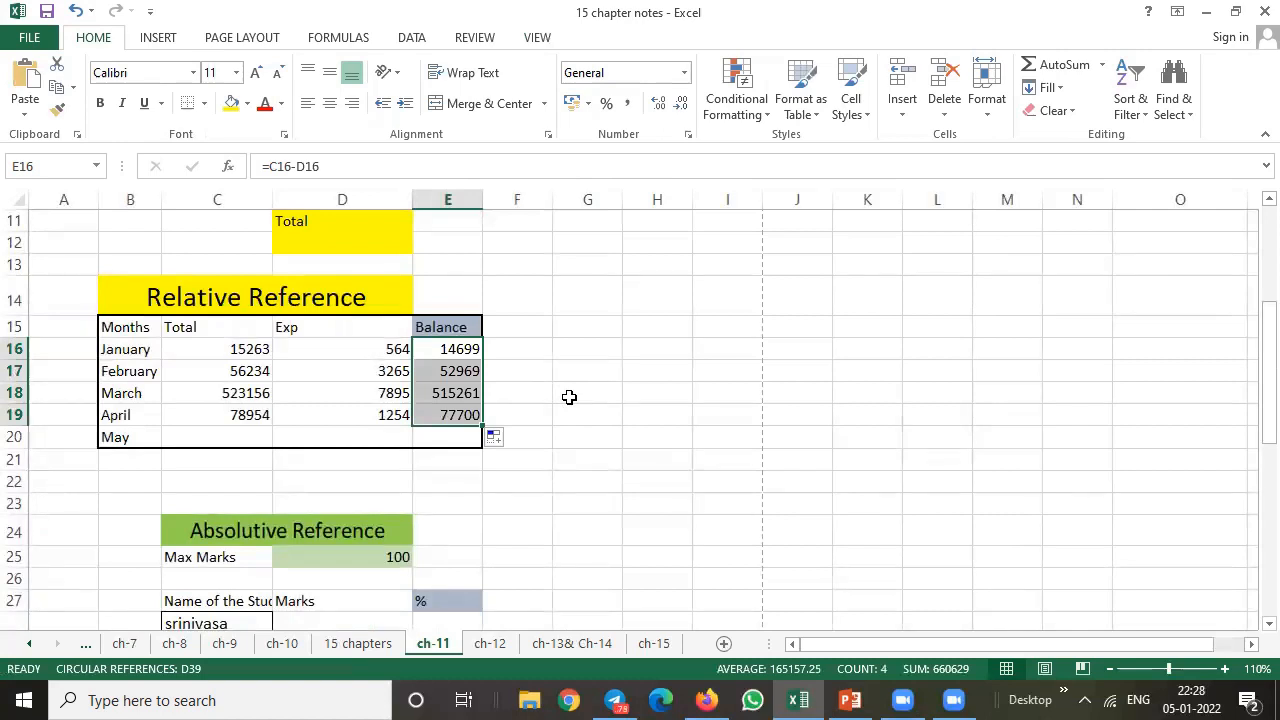
# Step: Clear the percentages in E28:E33 of the Absolutive Reference table
pyautogui.scroll(-4, 569, 395)
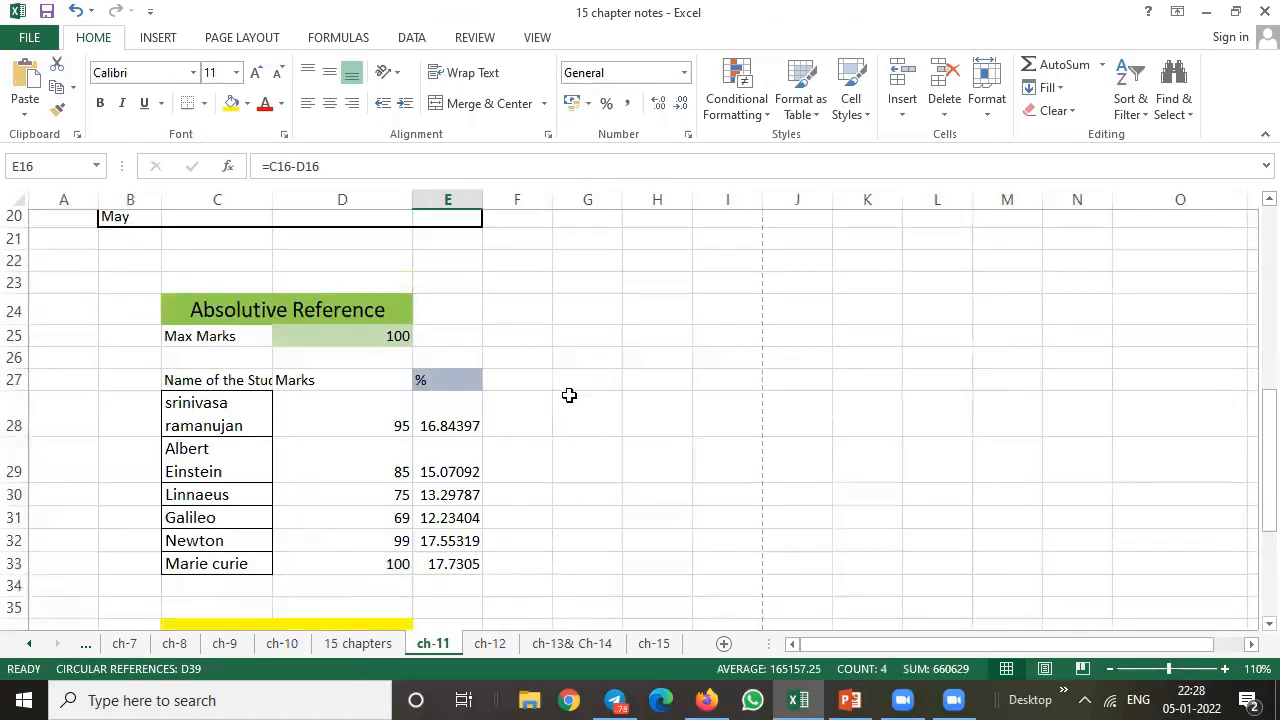
pyautogui.moveTo(449, 343); pyautogui.dragTo(458, 503)
pyautogui.press('Delete')
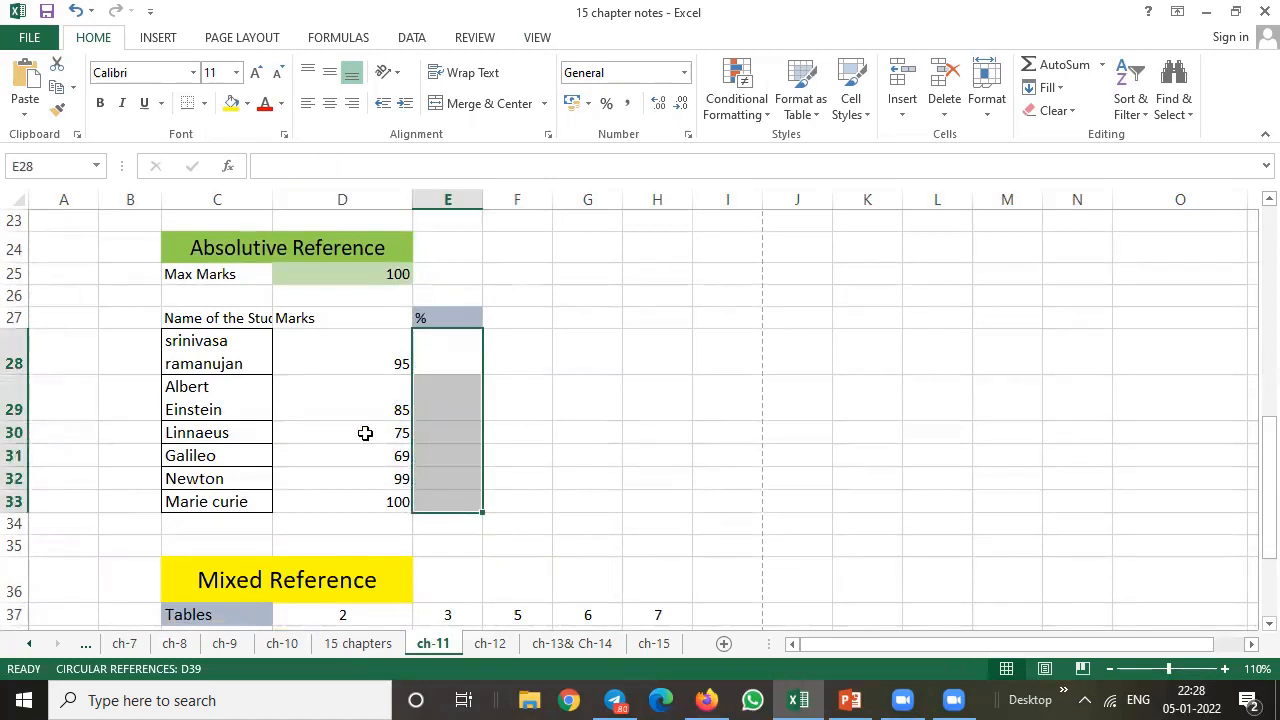
# Step: Review the student names and their marks in the Absolutive Reference table
pyautogui.moveTo(178, 336); pyautogui.dragTo(189, 473)
pyautogui.moveTo(346, 351); pyautogui.dragTo(337, 488)
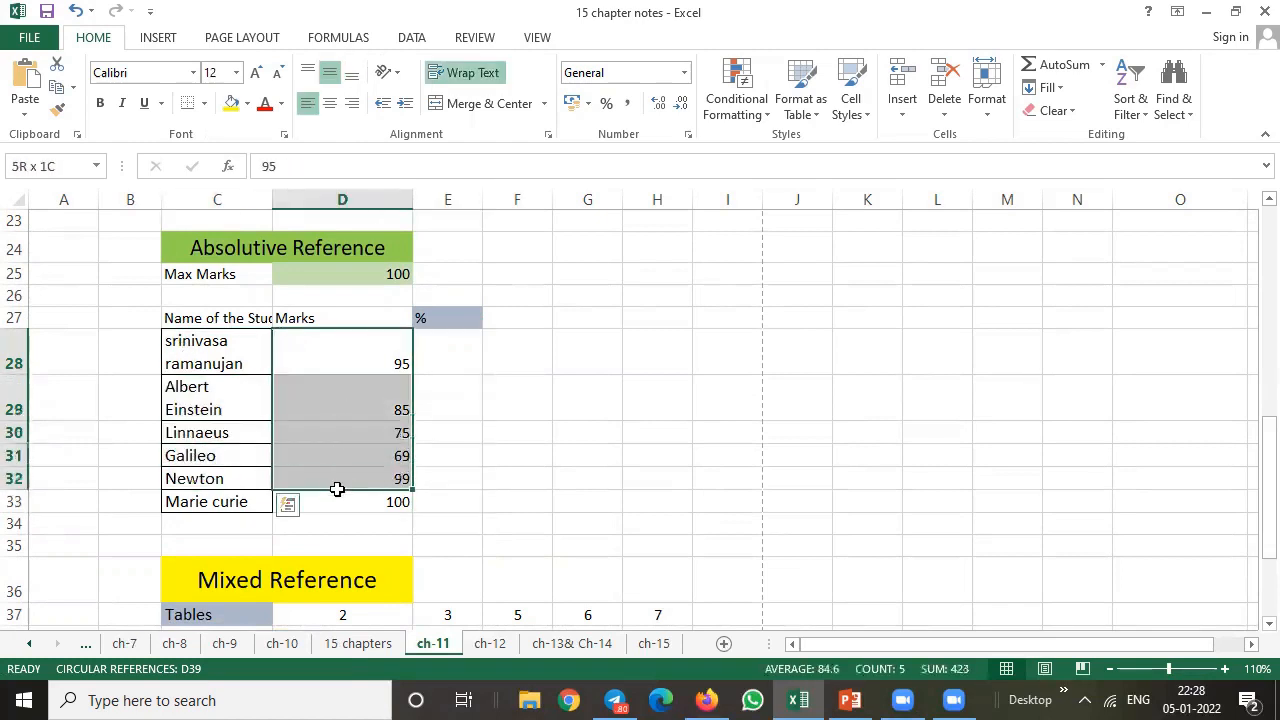
# Step: Enter the percentage formula =D28/D25% in E28 and fill it down through E33
pyautogui.click(443, 354)
pyautogui.moveTo(340, 351); pyautogui.dragTo(347, 503)
pyautogui.click(370, 273)
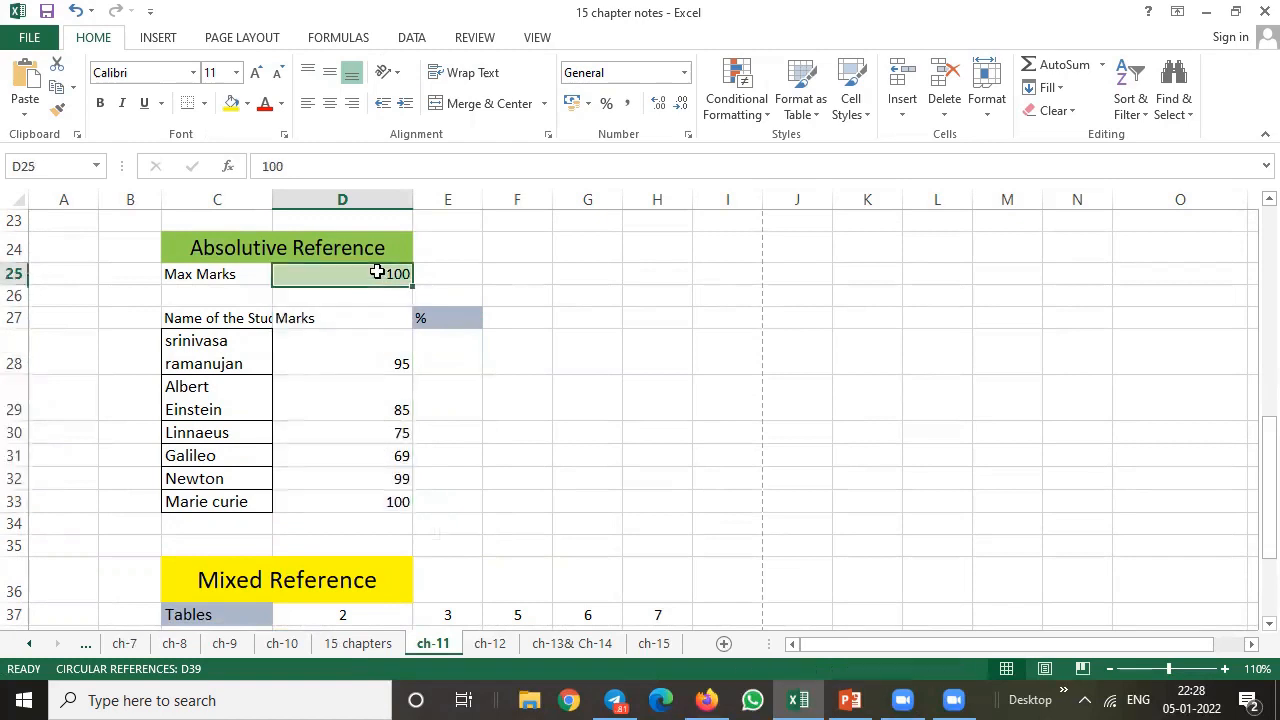
pyautogui.click(440, 350)
pyautogui.write('=')
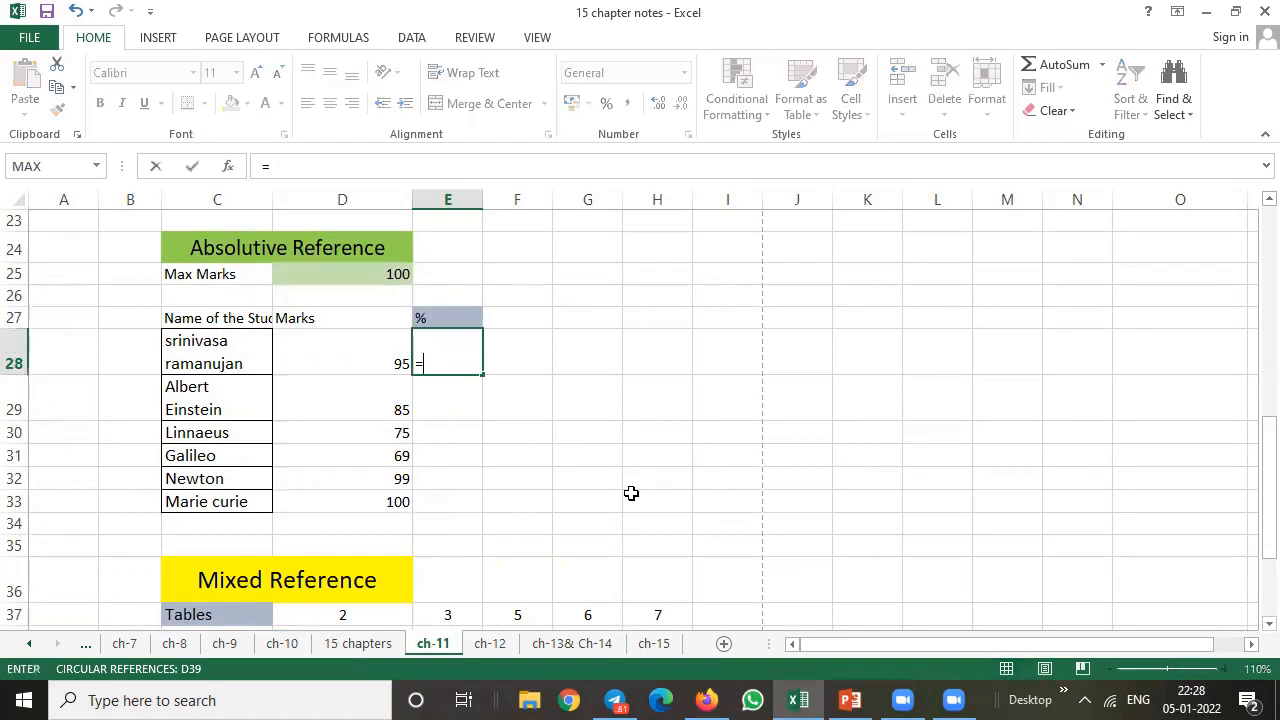
pyautogui.click(371, 365)
pyautogui.write('/')
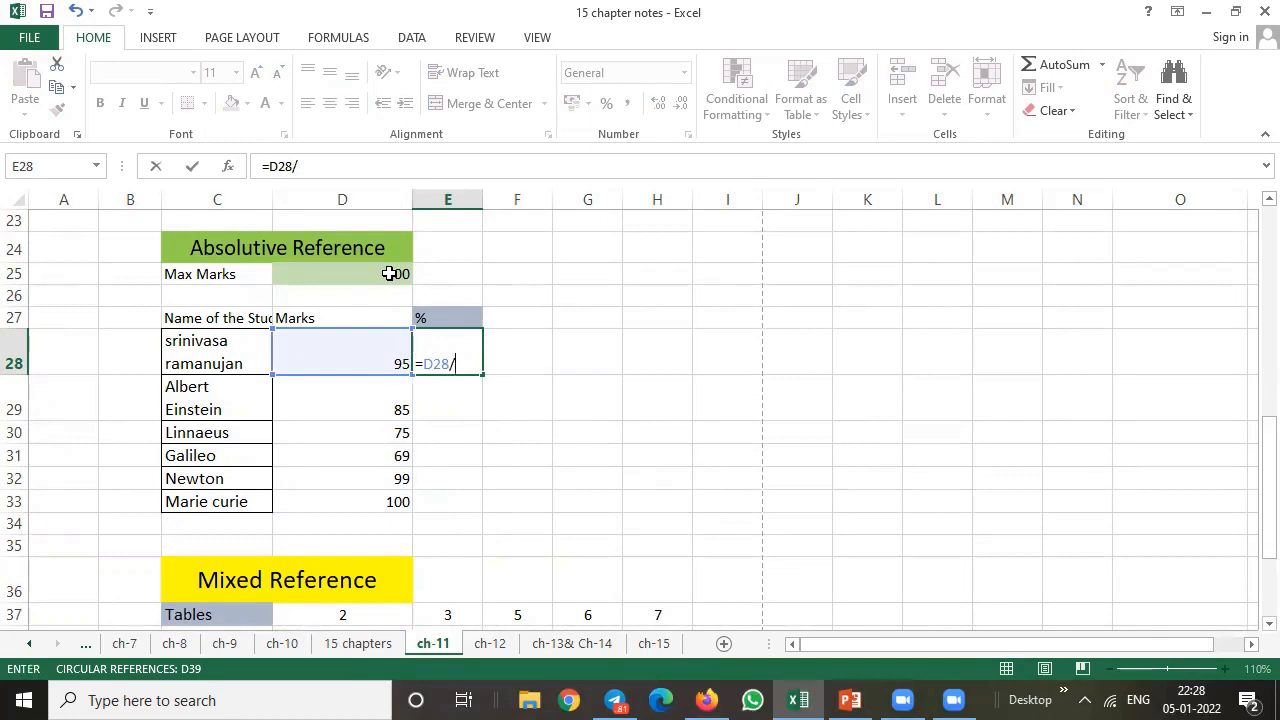
pyautogui.click(389, 273)
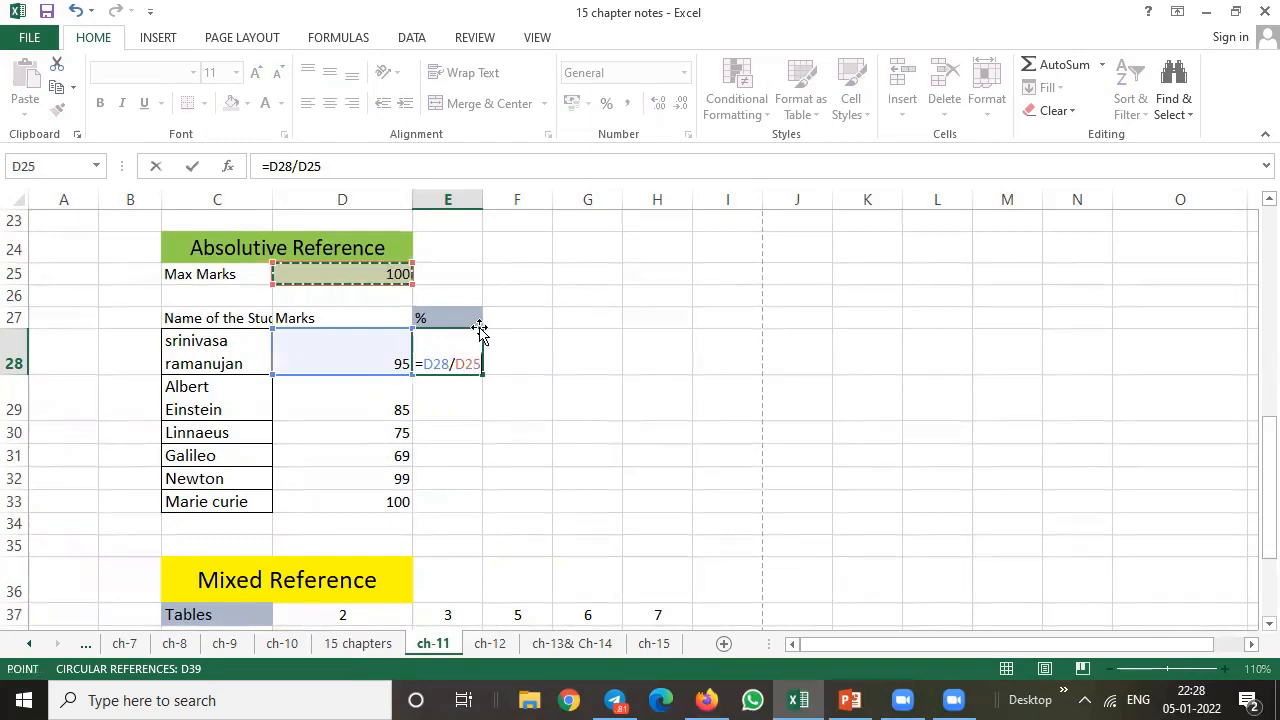
pyautogui.write('%')
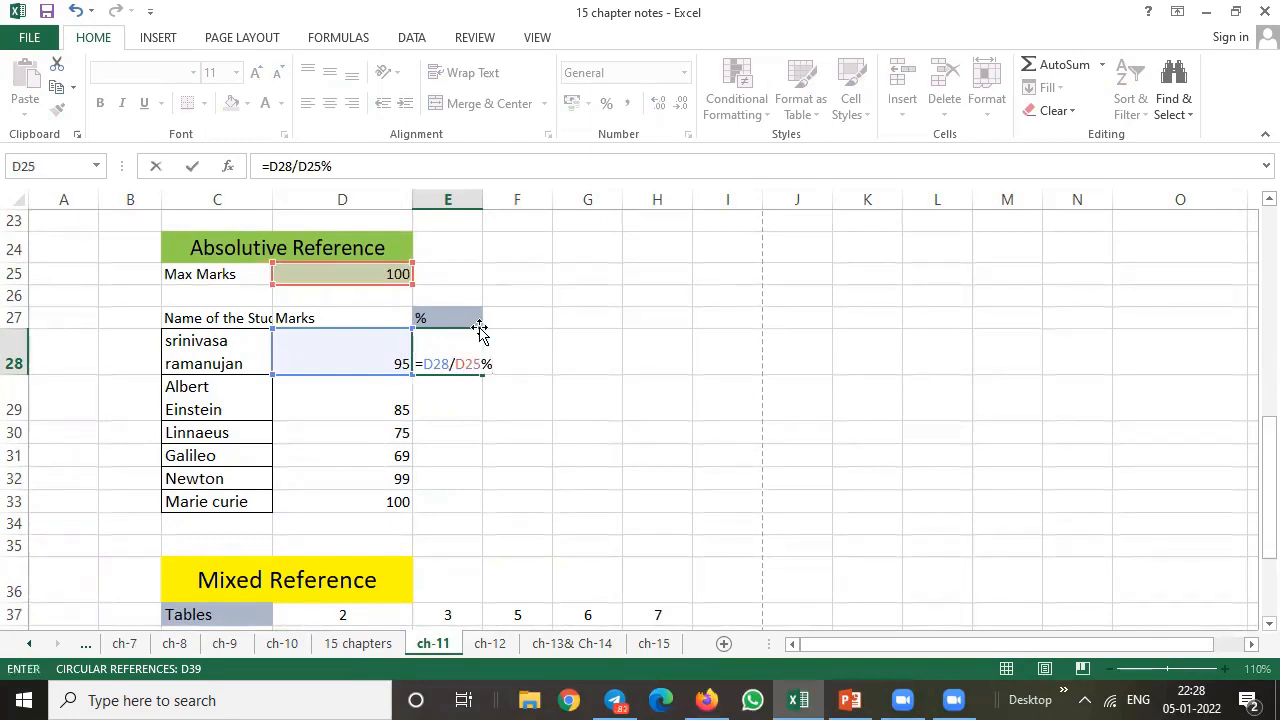
pyautogui.press('Return')
pyautogui.click(480, 331)
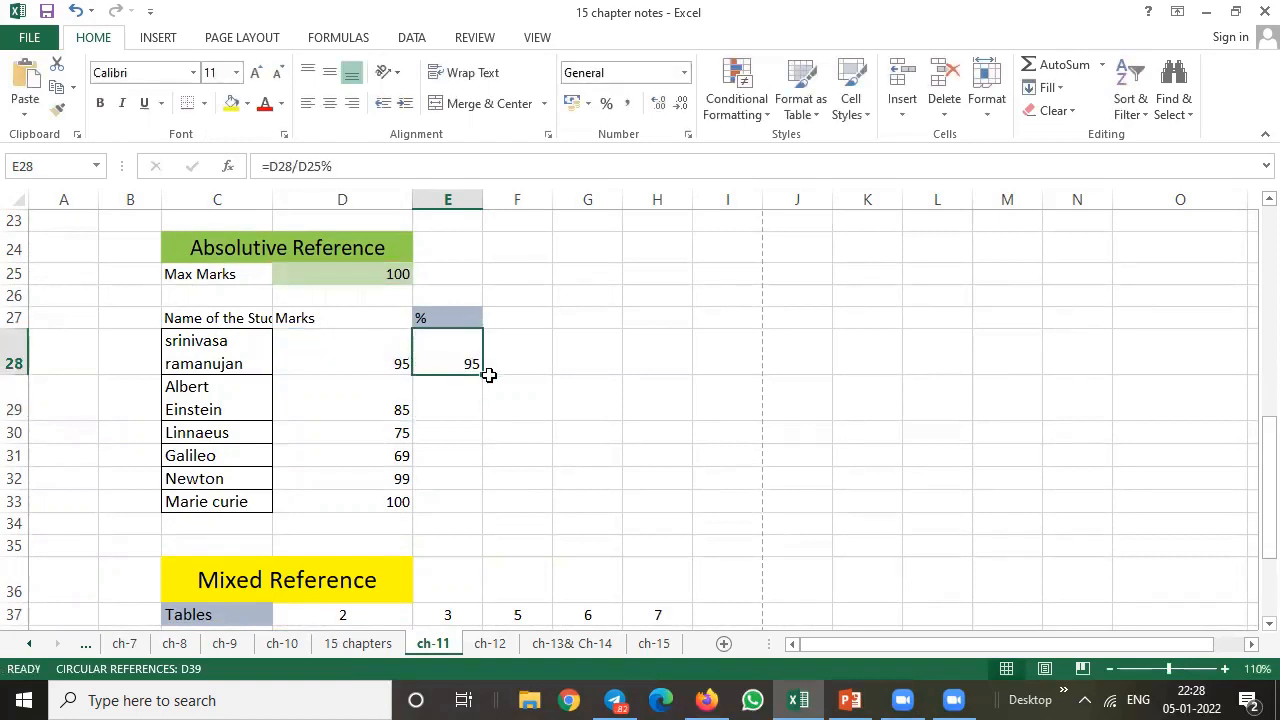
pyautogui.moveTo(484, 374); pyautogui.dragTo(469, 503)
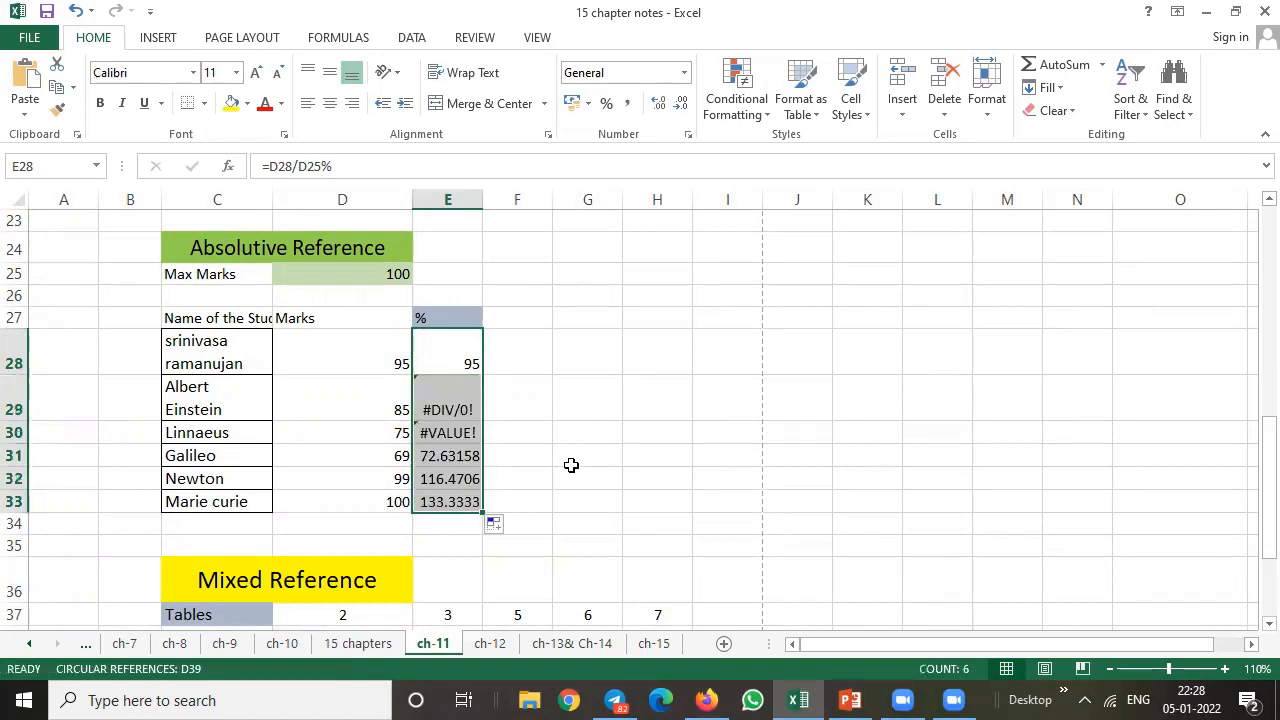
# Step: Examine the copied formulas in the % column against the marks in D28:D33 and the maximum marks in D25
pyautogui.click(450, 410)
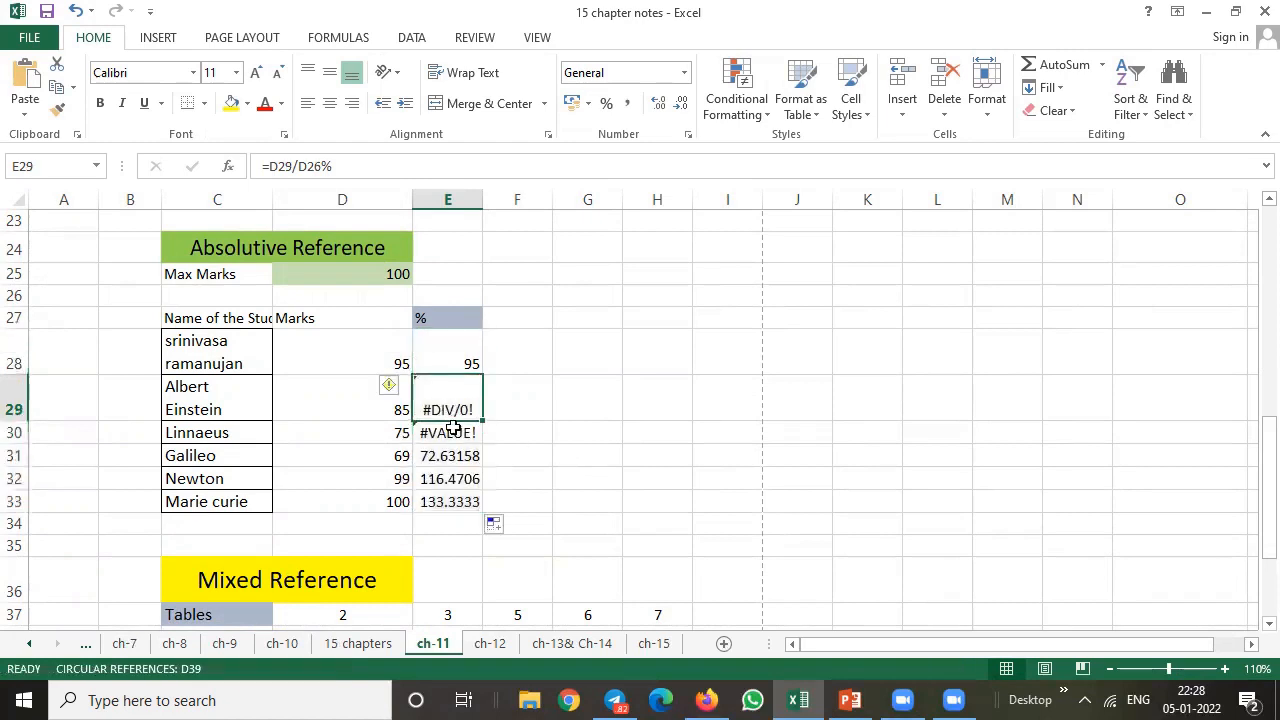
pyautogui.click(453, 432)
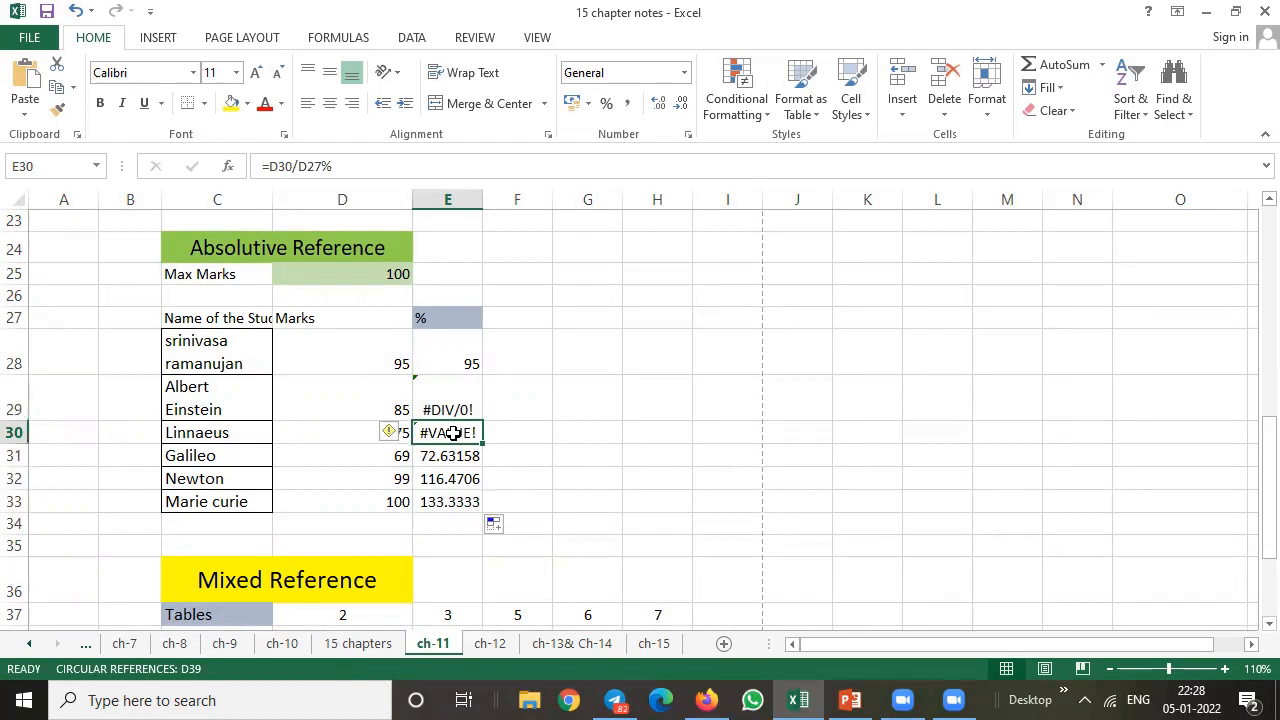
pyautogui.click(450, 352)
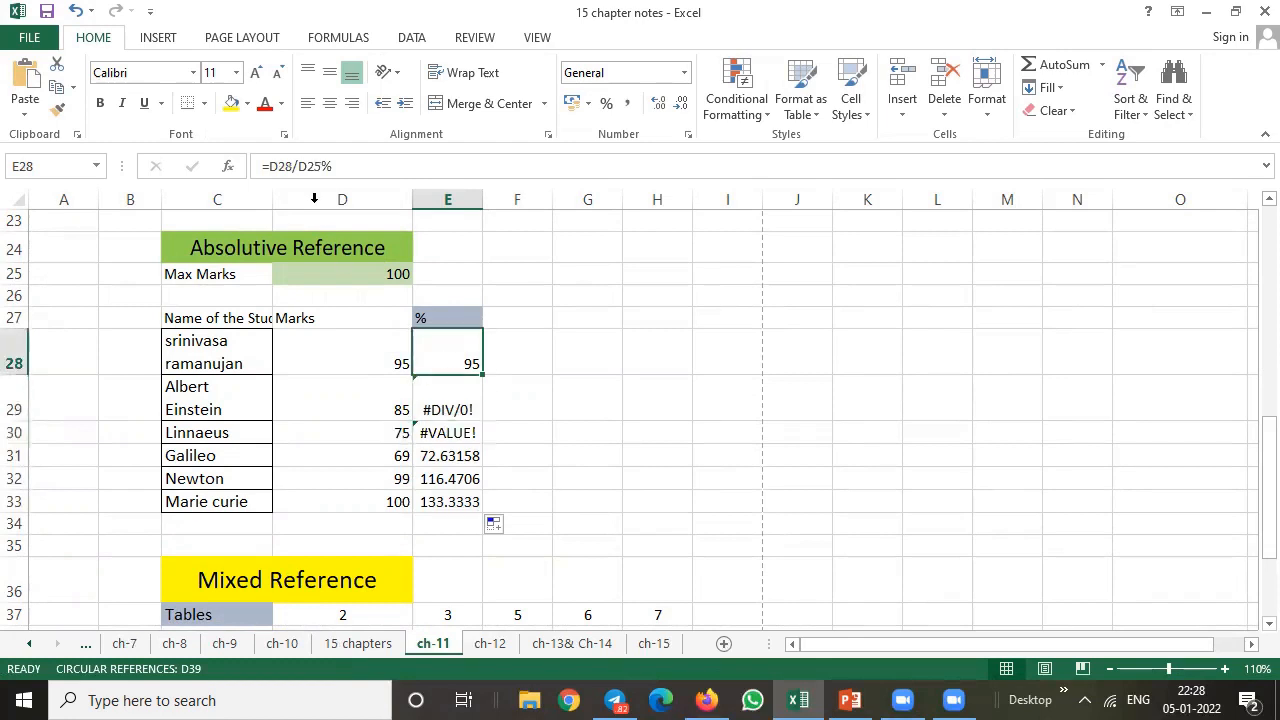
pyautogui.click(371, 355)
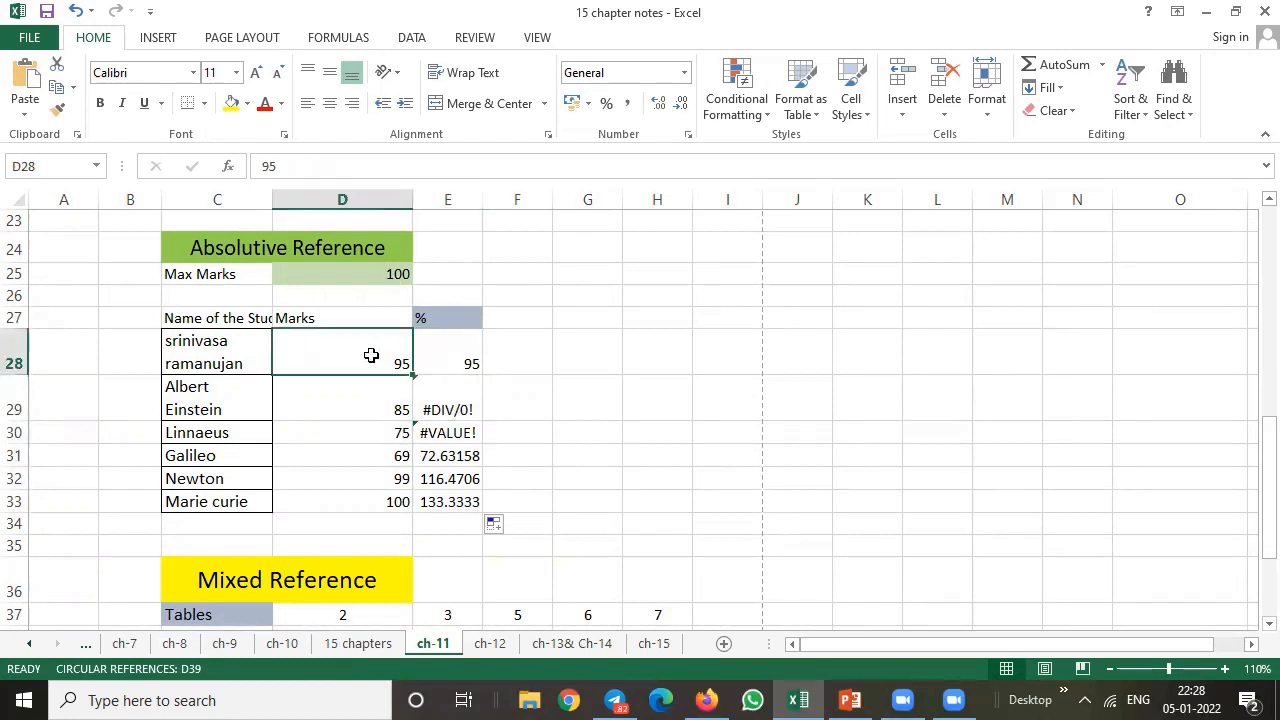
pyautogui.click(463, 362)
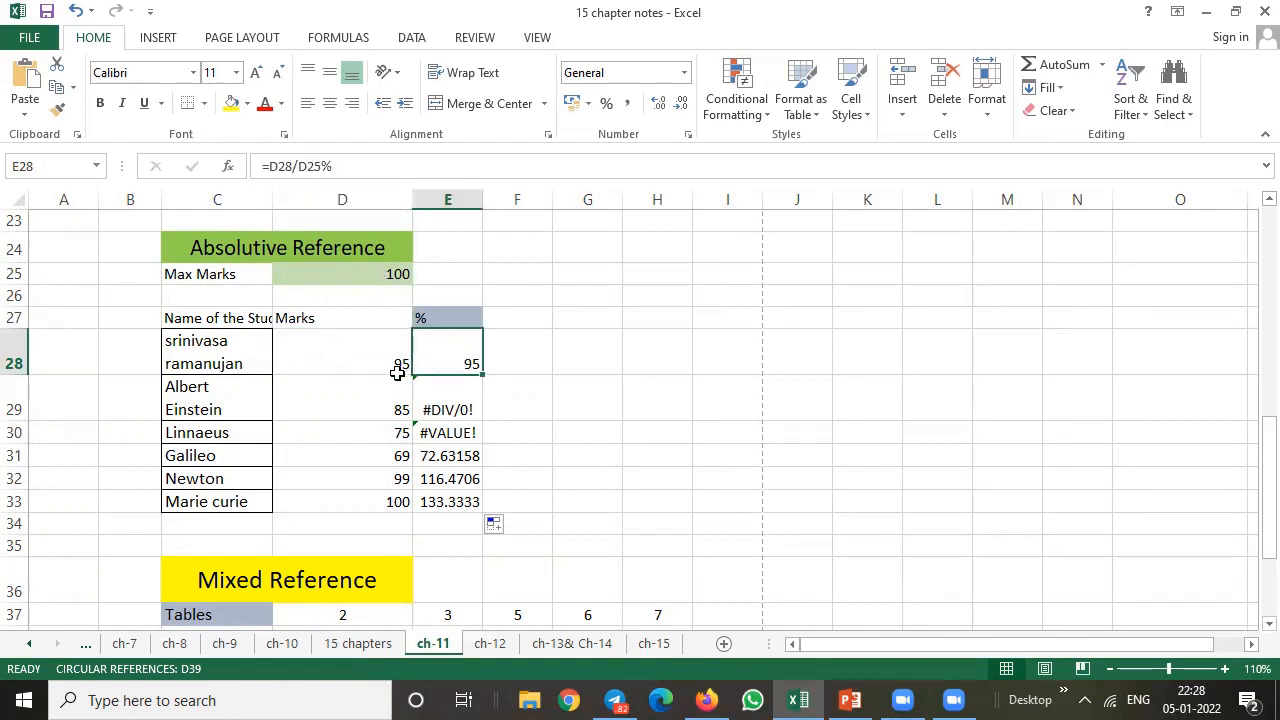
pyautogui.click(441, 396)
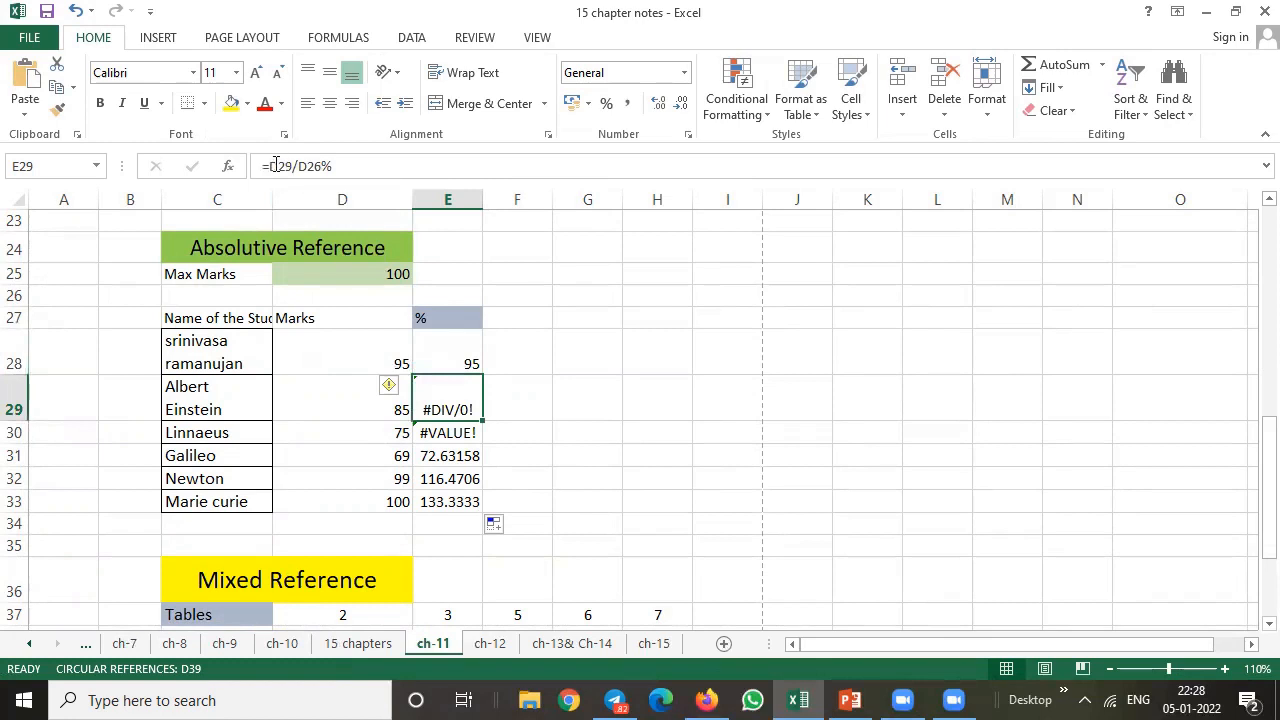
pyautogui.click(388, 275)
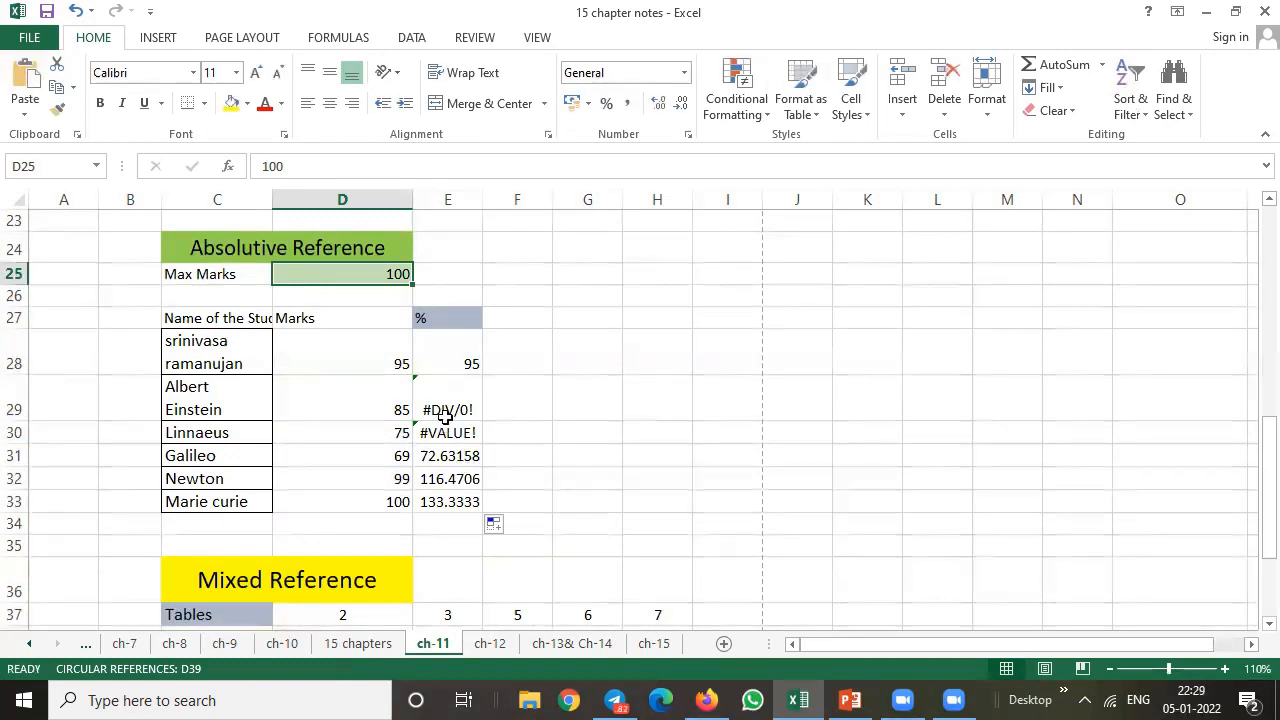
pyautogui.click(443, 364)
pyautogui.click(441, 395)
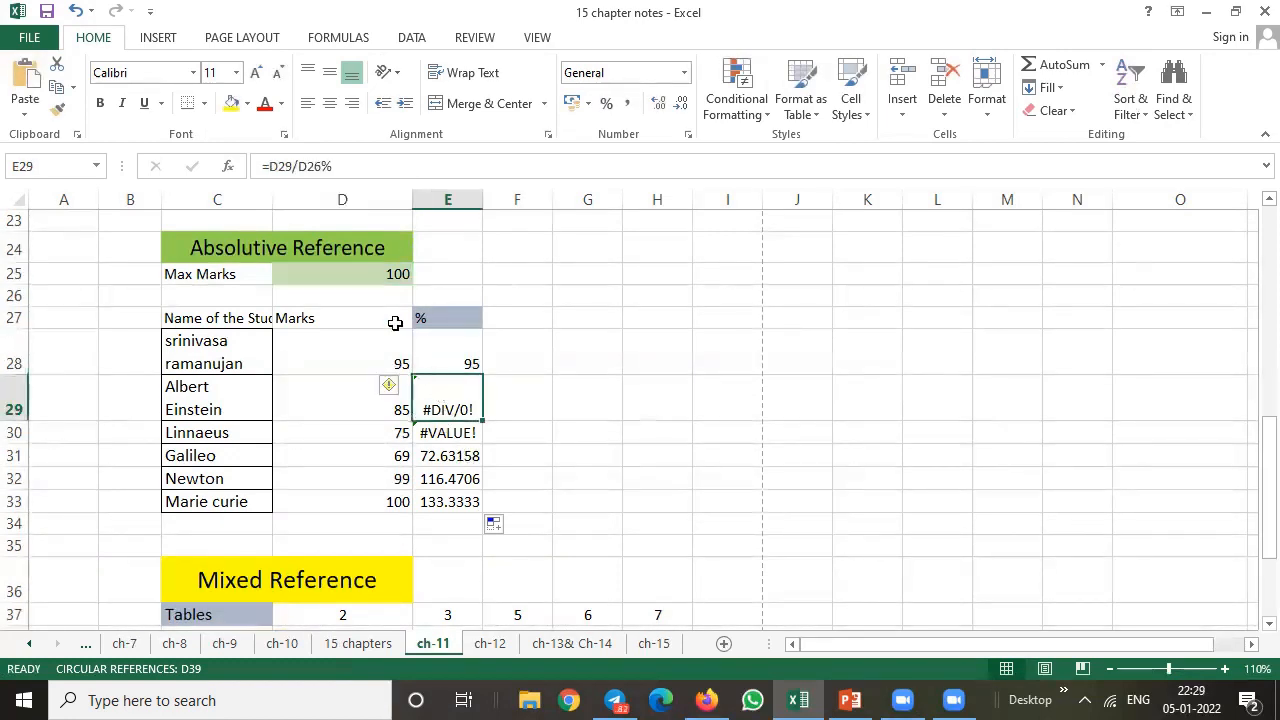
pyautogui.click(375, 275)
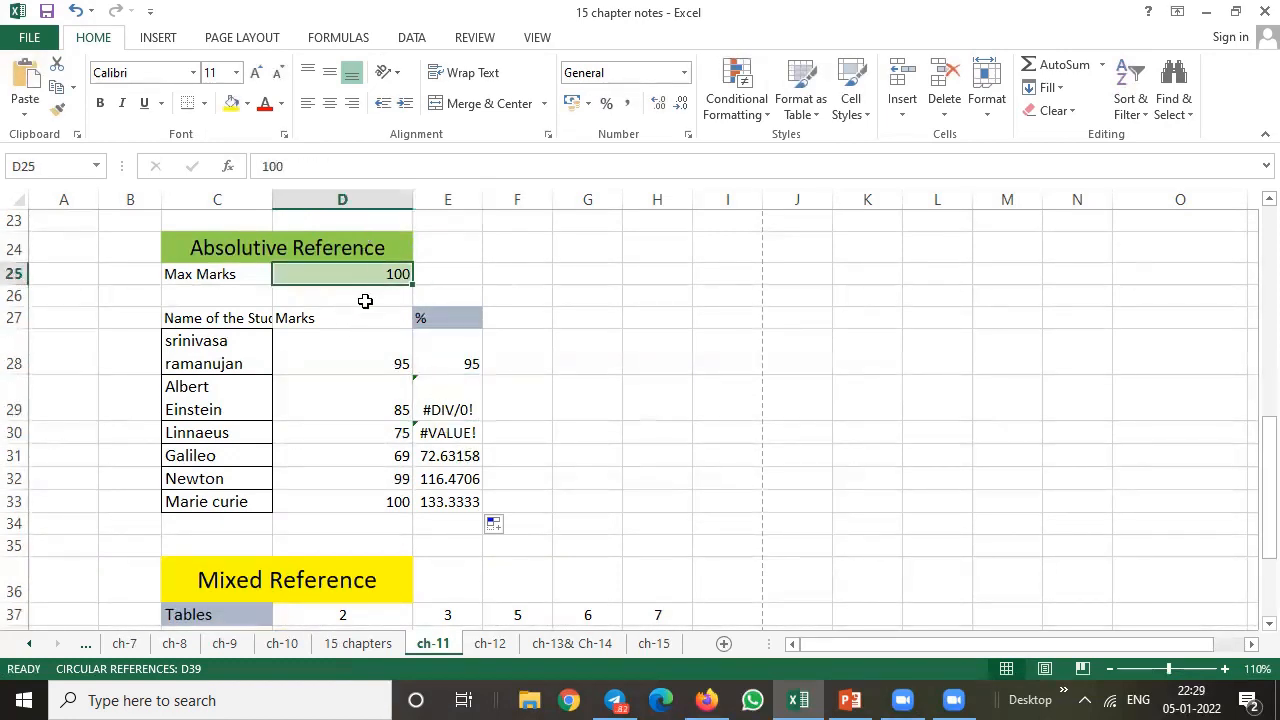
pyautogui.click(366, 300)
pyautogui.click(458, 405)
pyautogui.moveTo(377, 361); pyautogui.dragTo(389, 501)
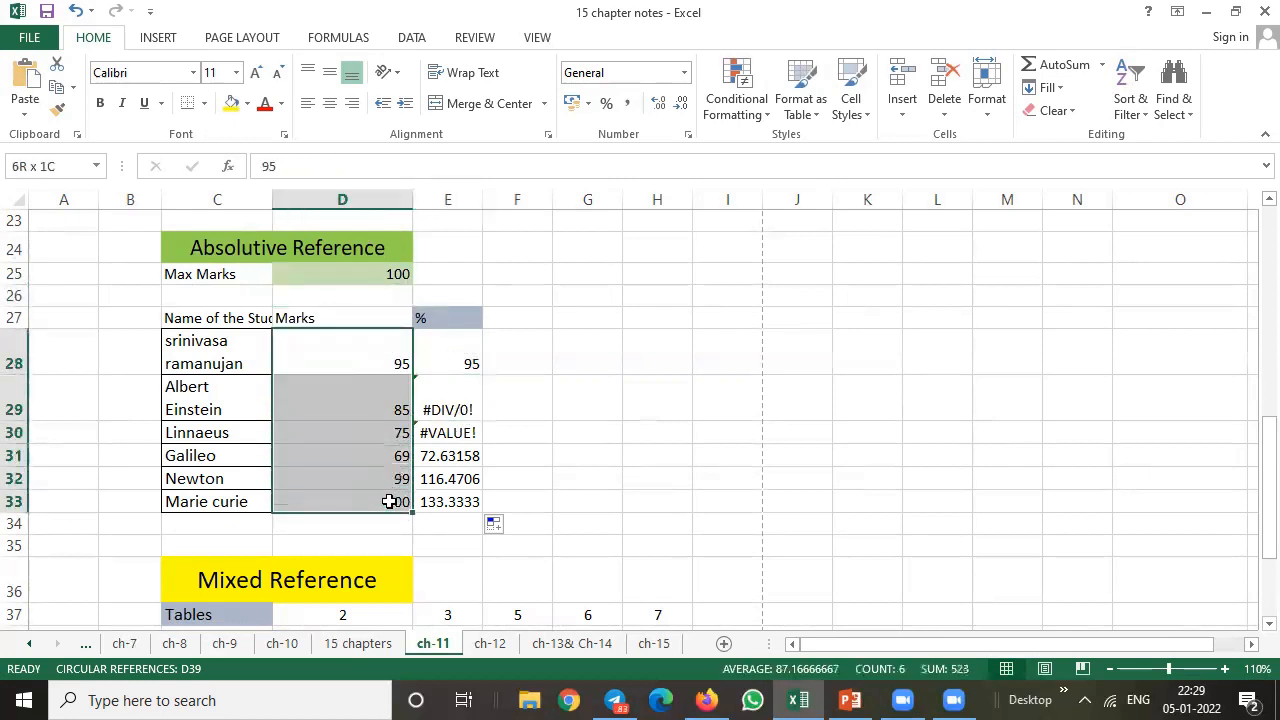
pyautogui.click(396, 274)
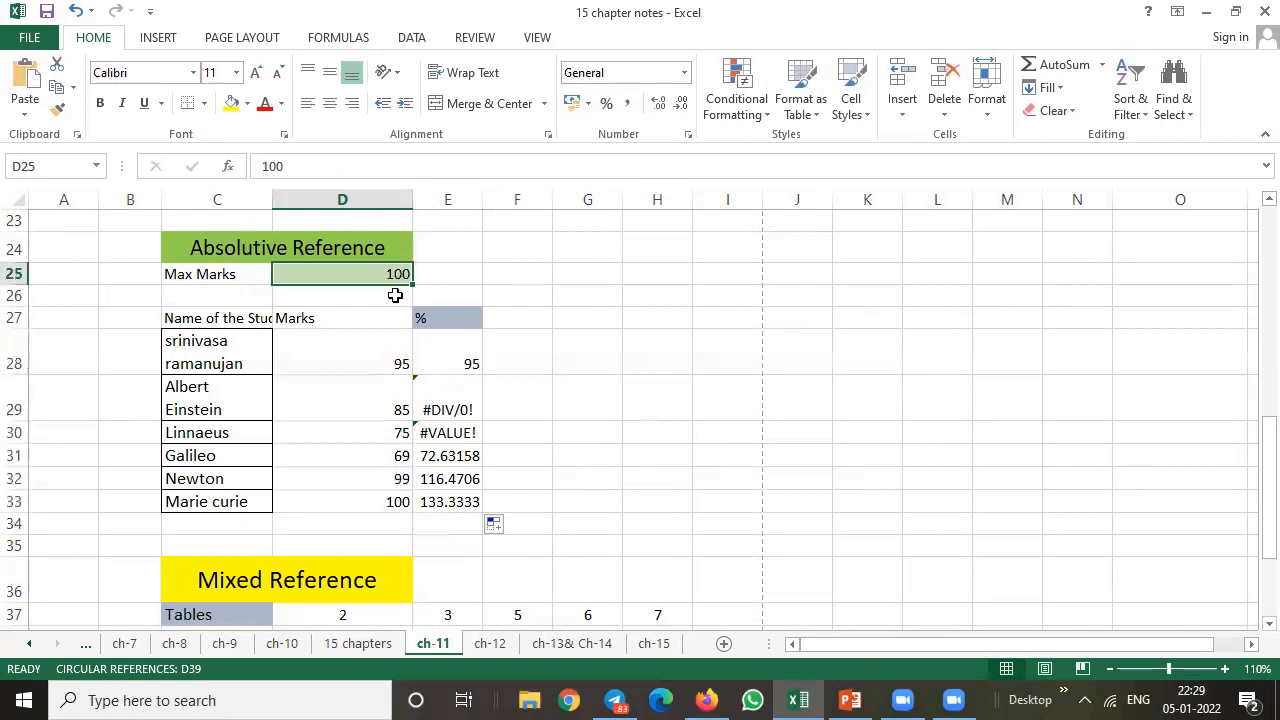
# Step: Replace the formula in E28 with =D28/$D$25, making the maximum marks reference absolute
pyautogui.click(455, 360)
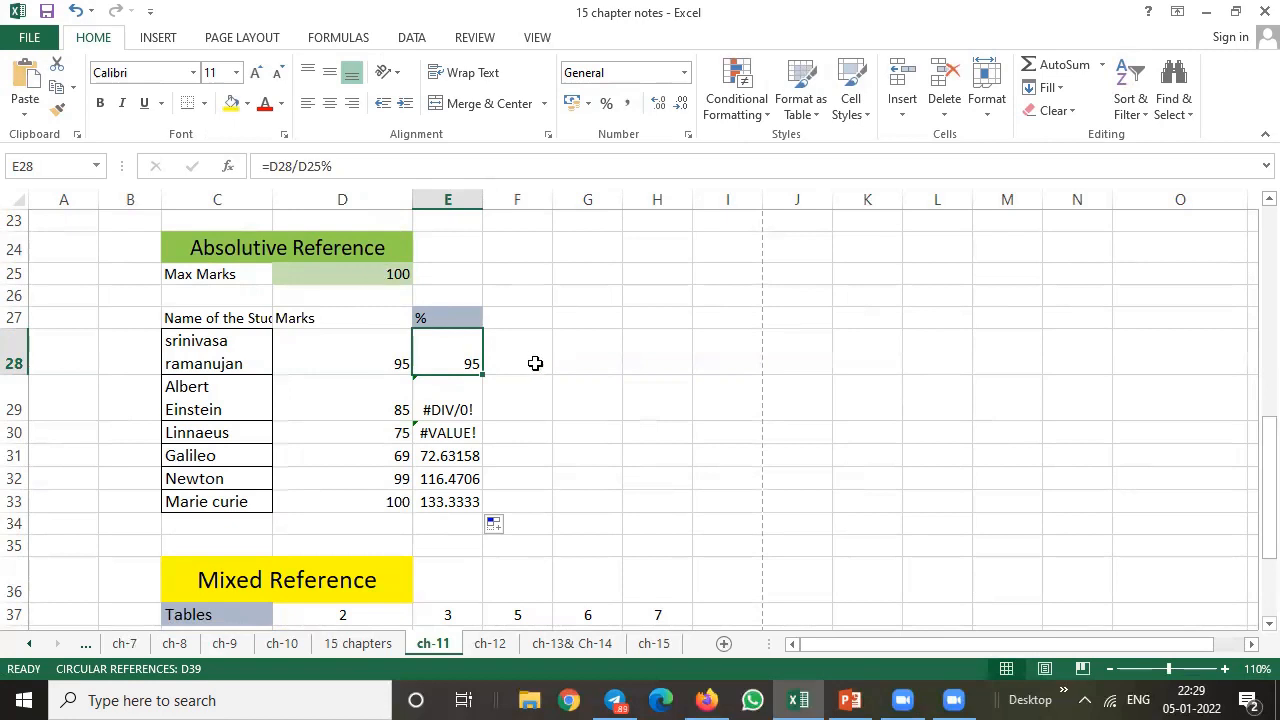
pyautogui.write('=')
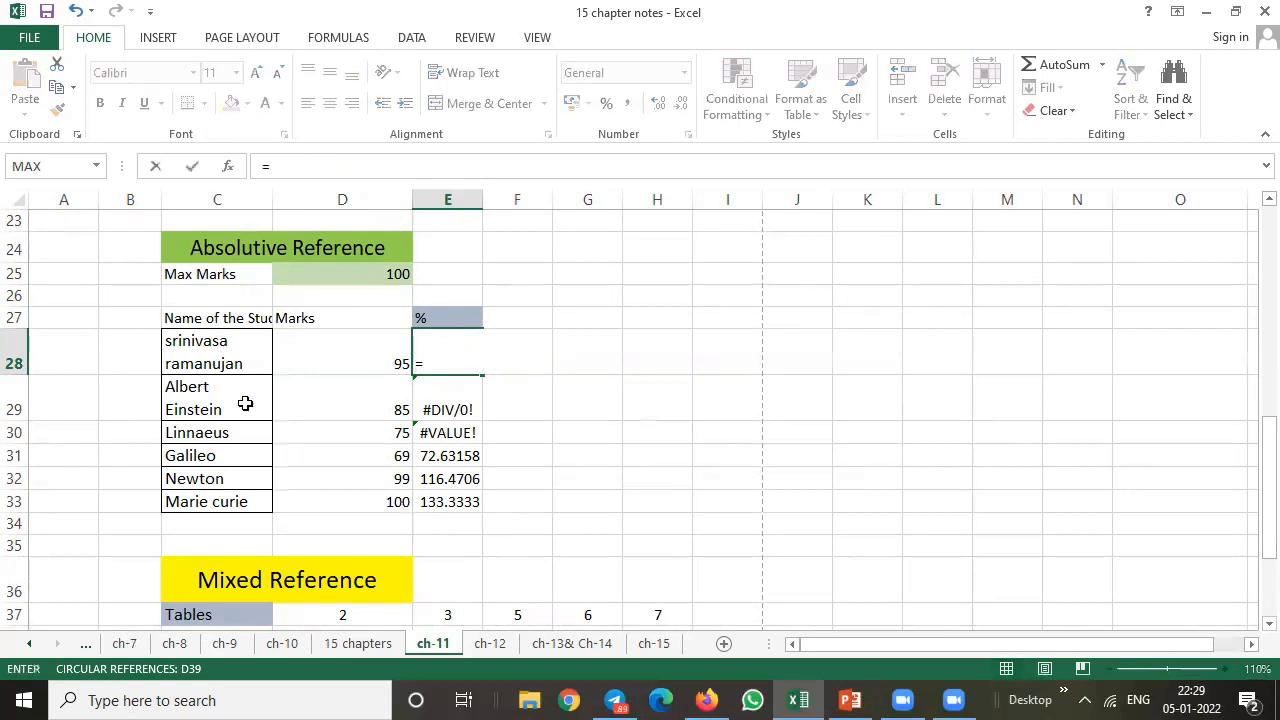
pyautogui.click(377, 356)
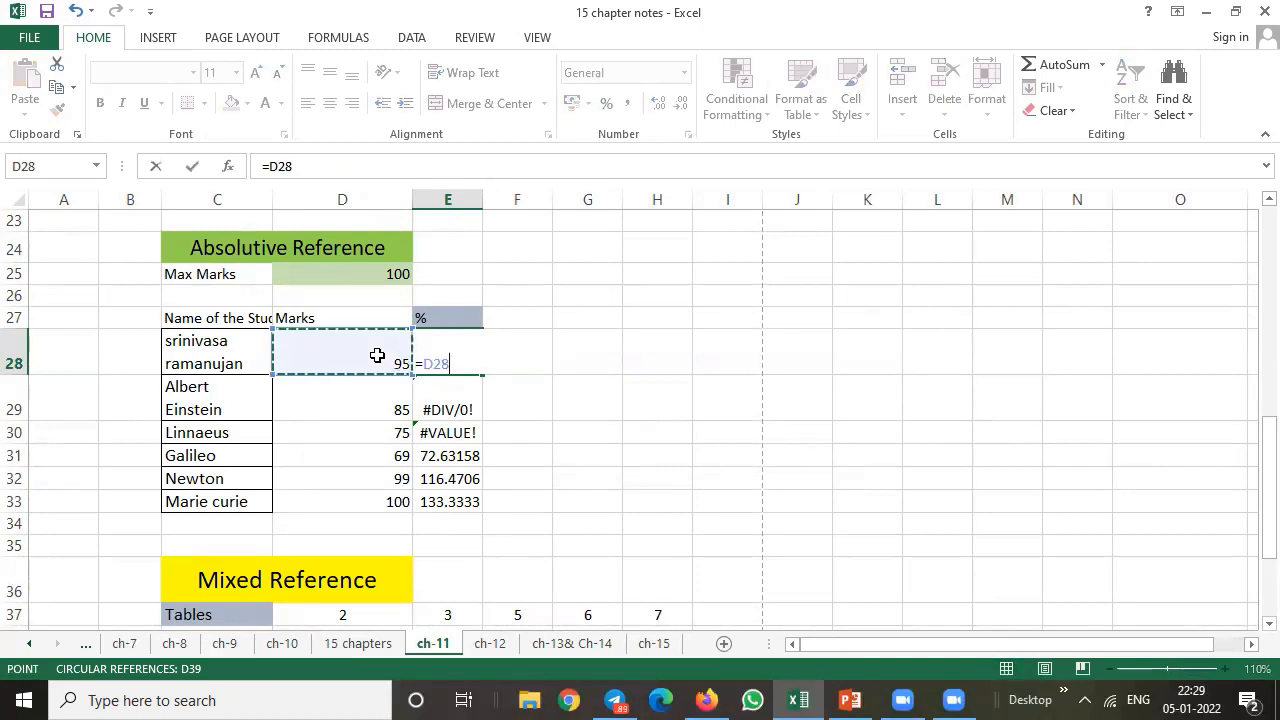
pyautogui.write('/')
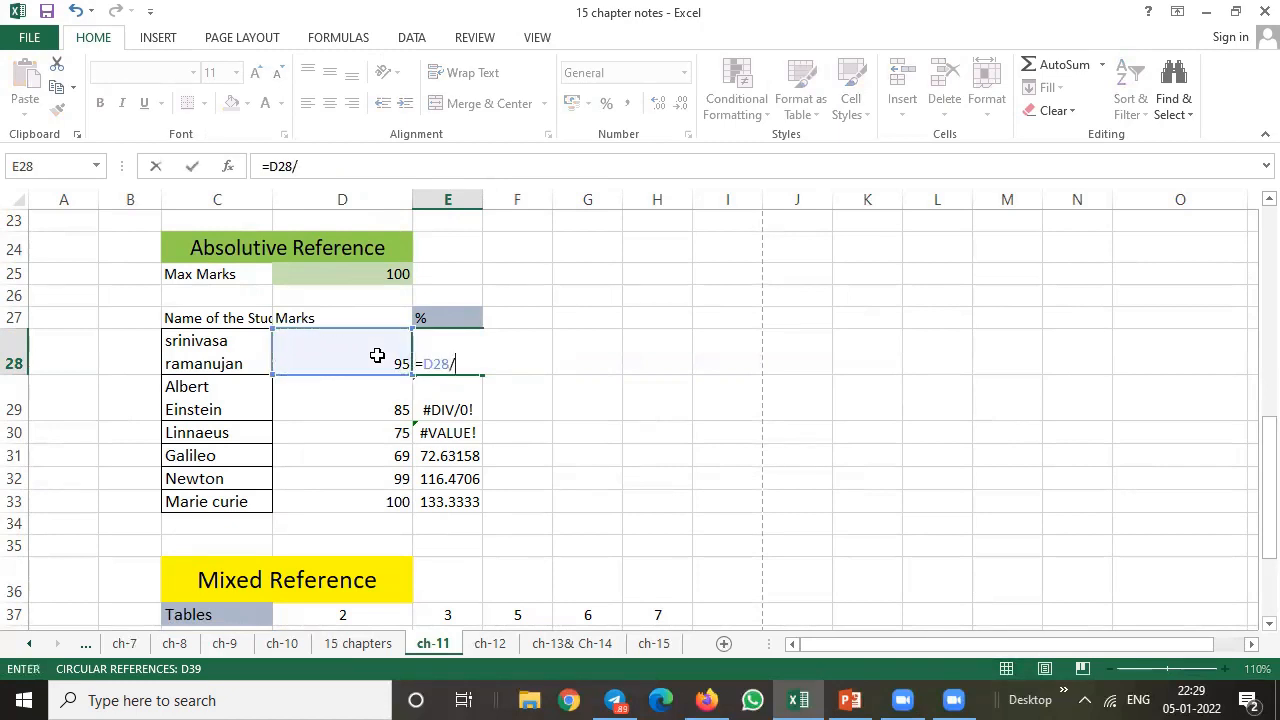
pyautogui.click(369, 268)
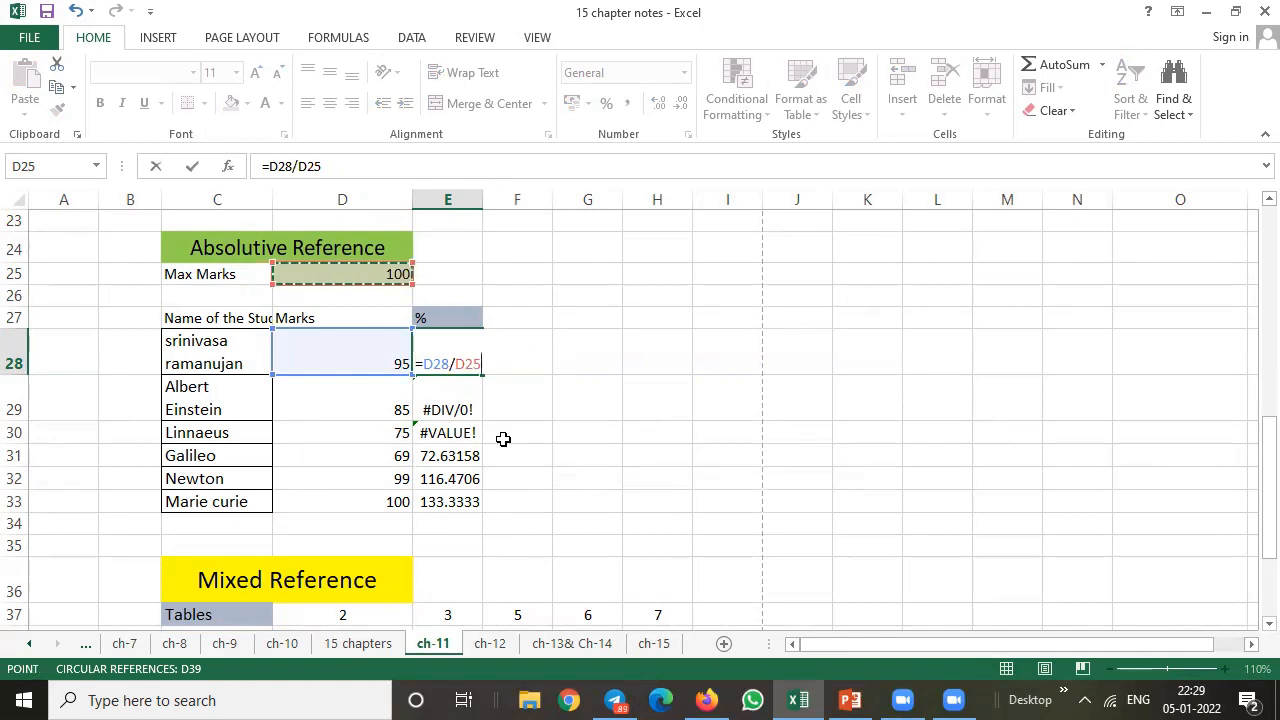
pyautogui.click(469, 364)
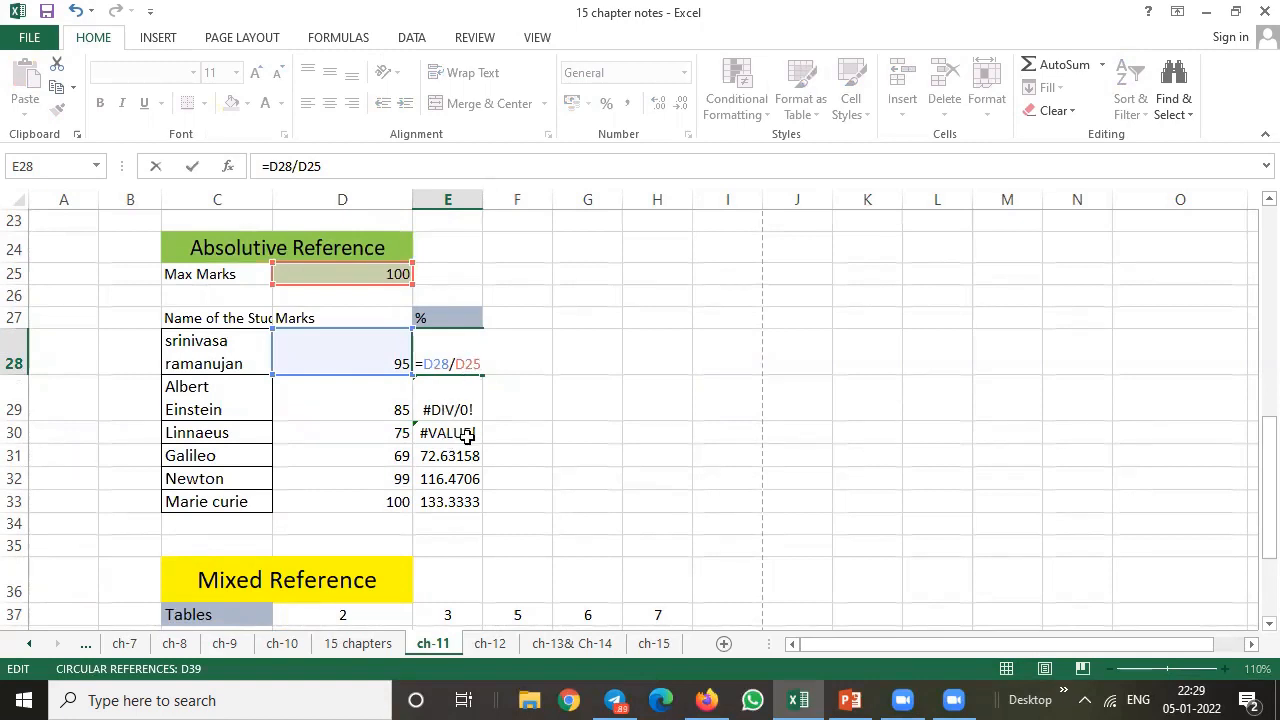
pyautogui.press('F4')
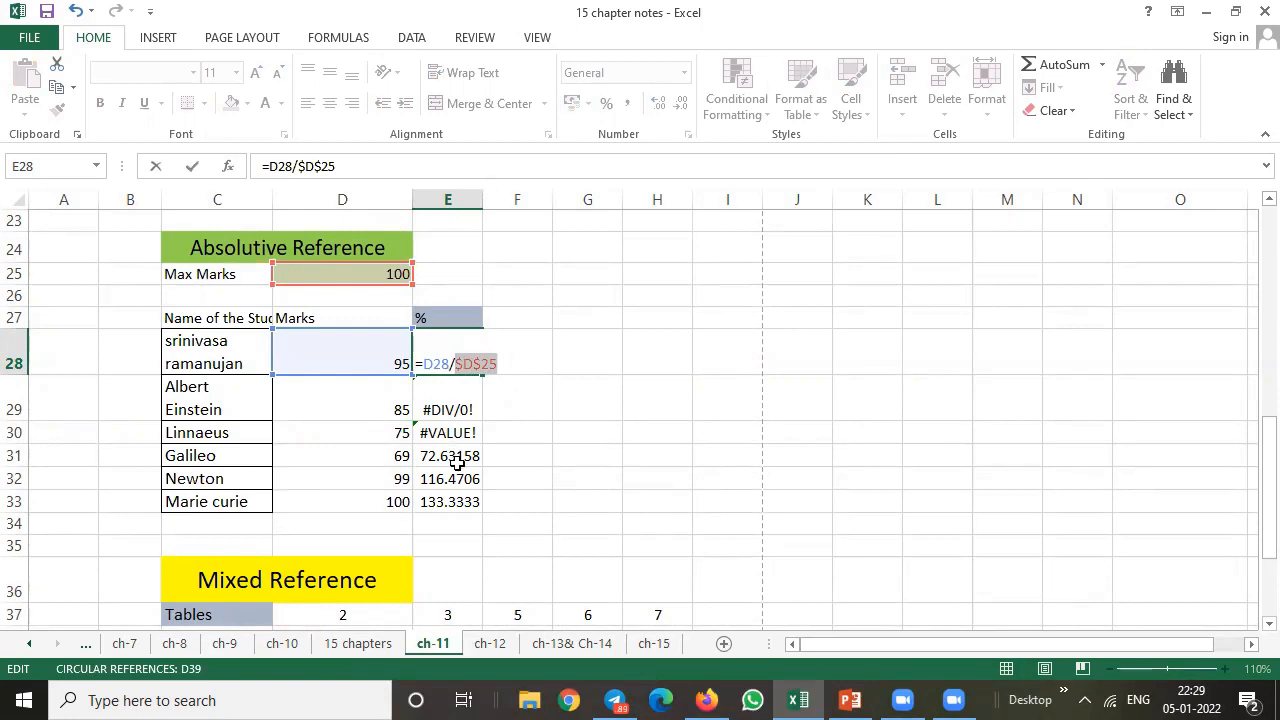
pyautogui.press('Return')
pyautogui.press('Up')
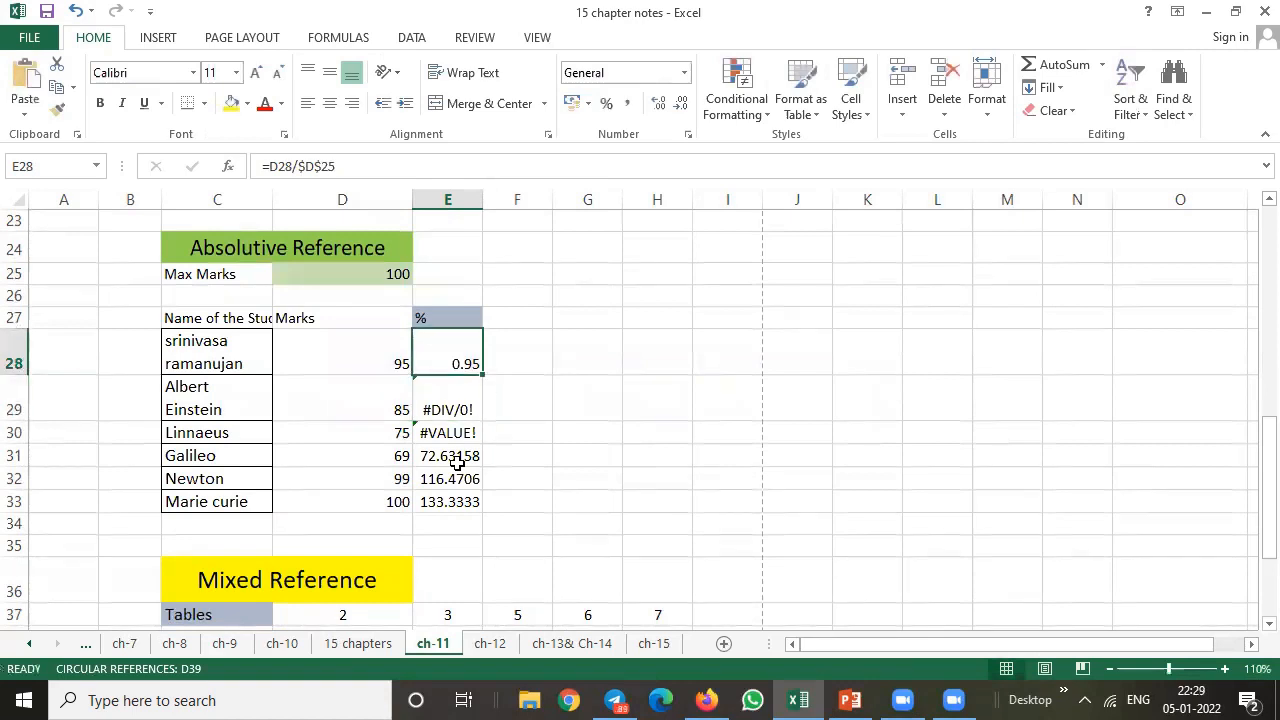
# Step: Append a percent sign to the formula in E28 so it reads =D28/$D$25%
pyautogui.press('F2')
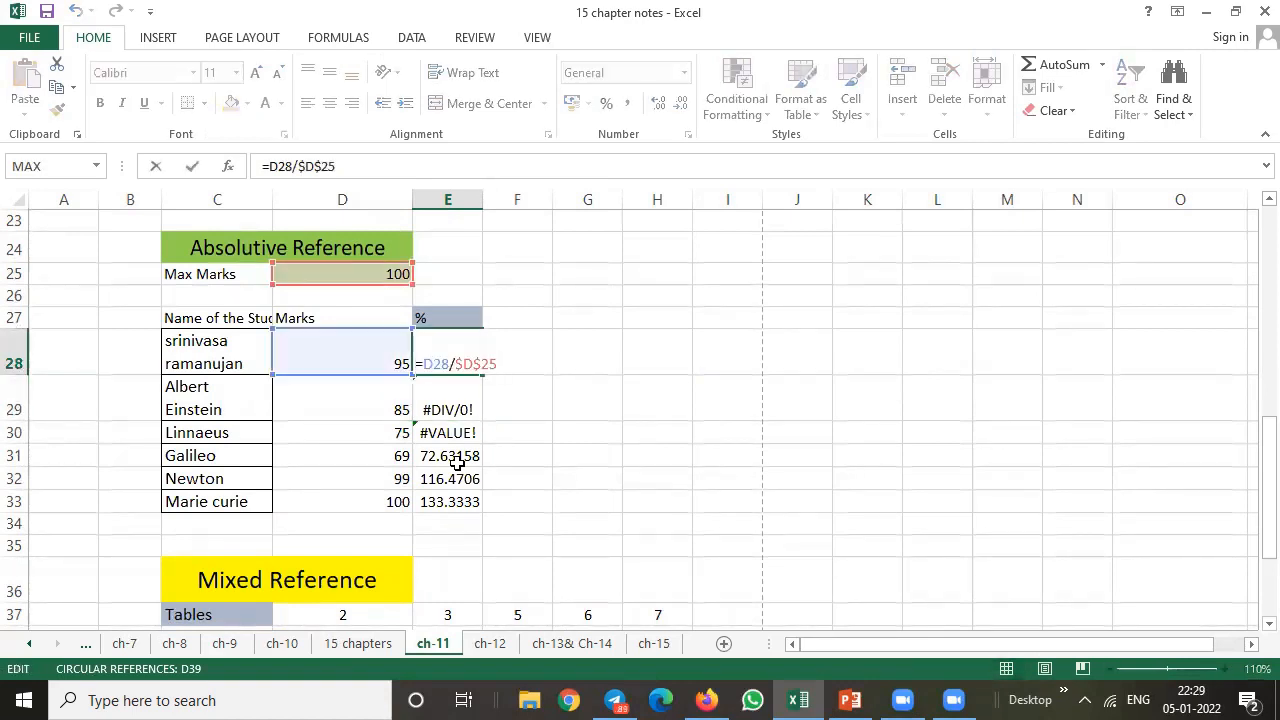
pyautogui.write('%')
pyautogui.press('Return')
pyautogui.press('Up')
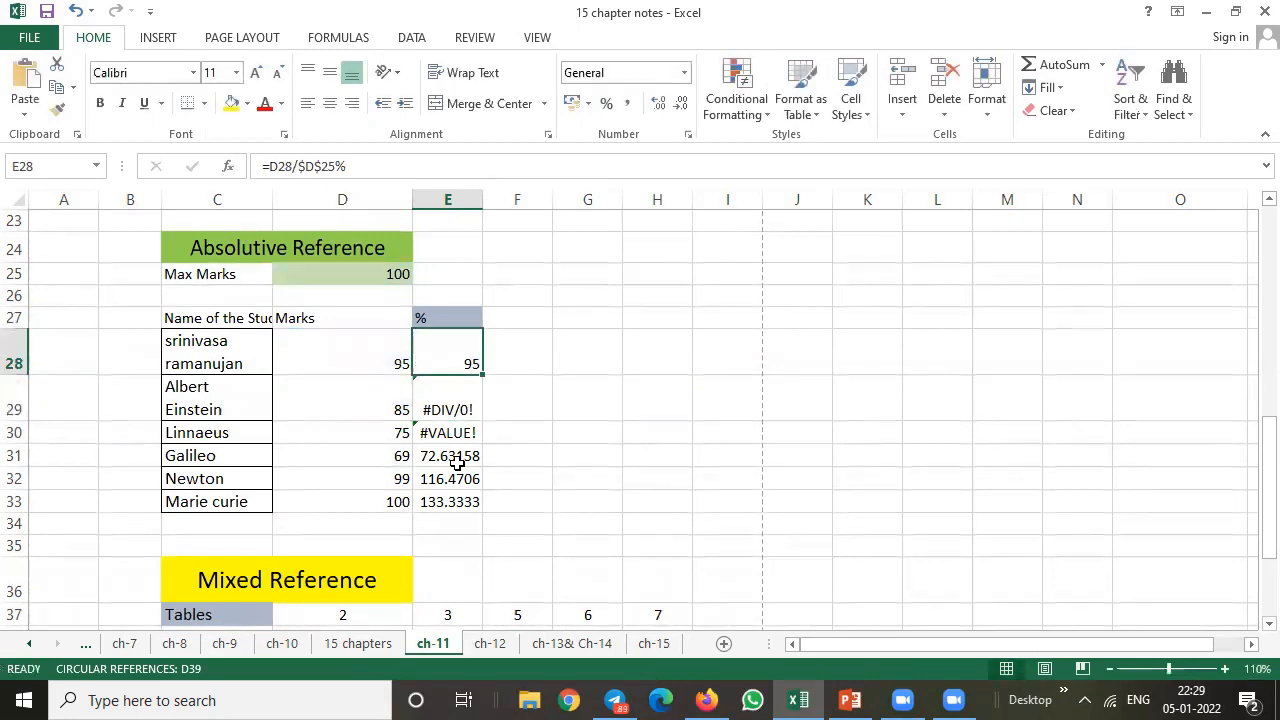
# Step: Fill the E28 formula down through E33 and shade the range E28:E33 yellow
pyautogui.moveTo(481, 373); pyautogui.dragTo(481, 508)
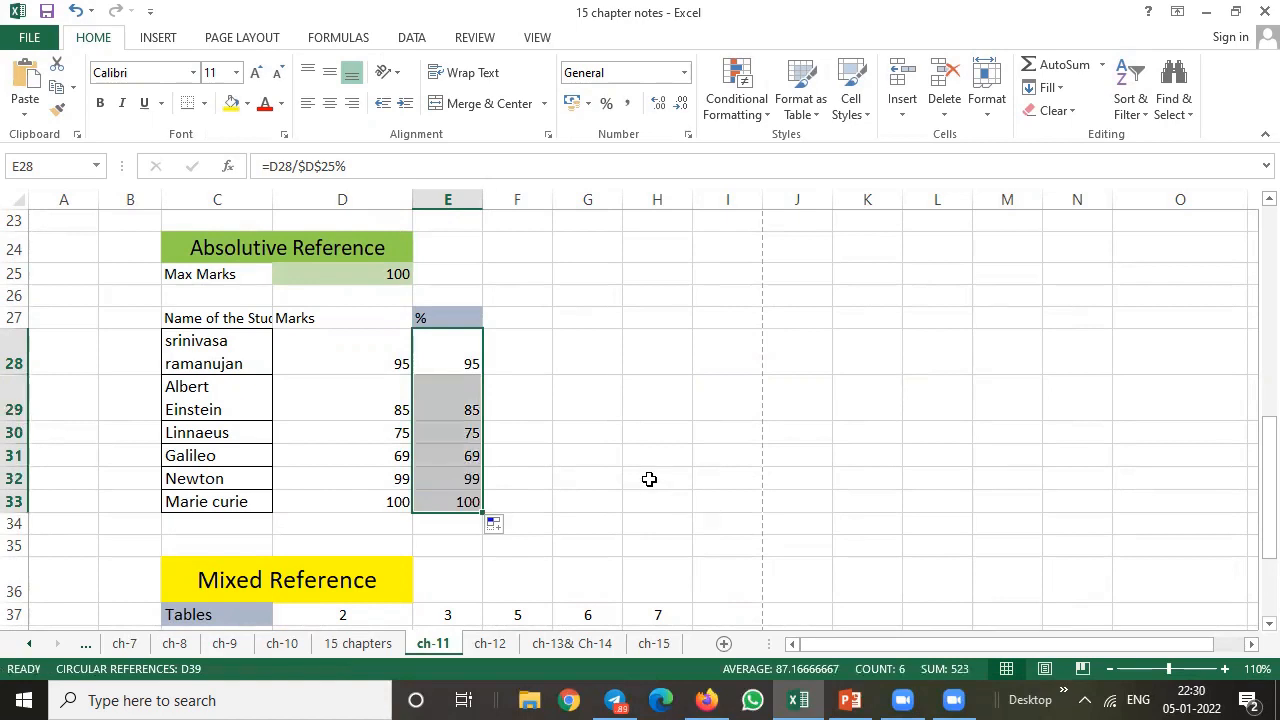
pyautogui.click(231, 103)
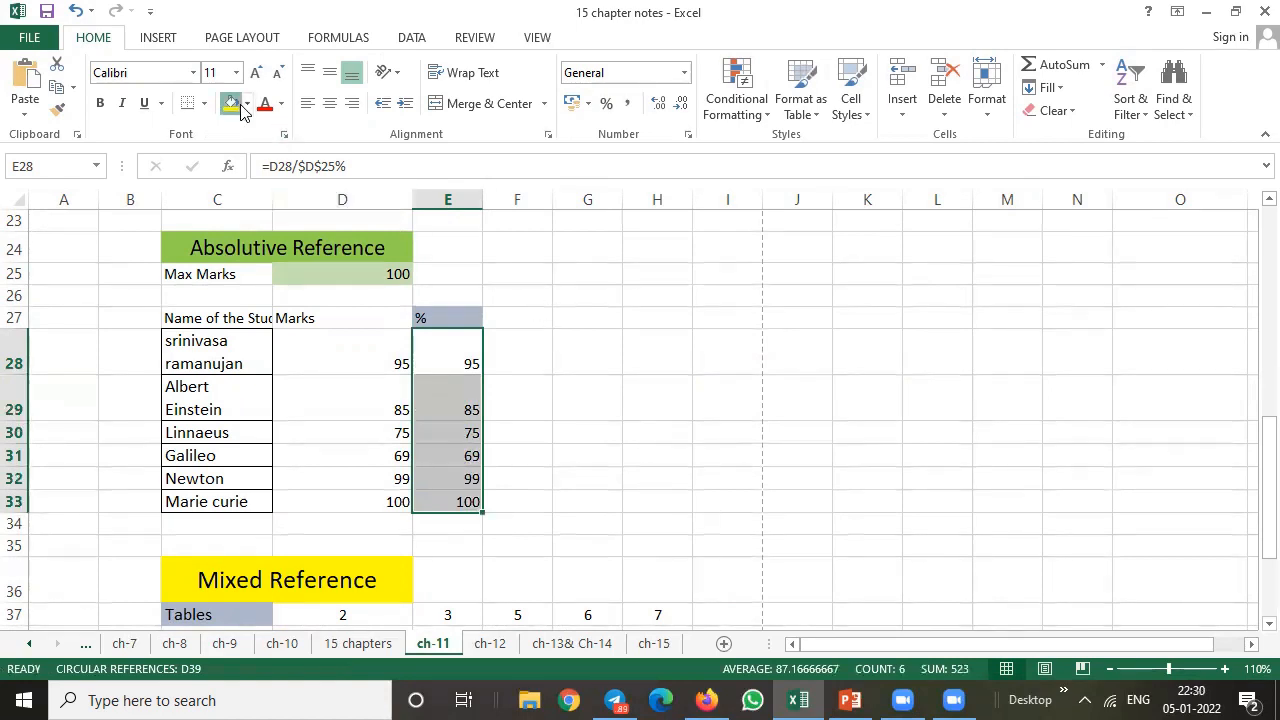
# Step: Check the formulas in E29 and E30 for the fixed $D$25 reference, and return to the Relative Reference table
pyautogui.click(462, 398)
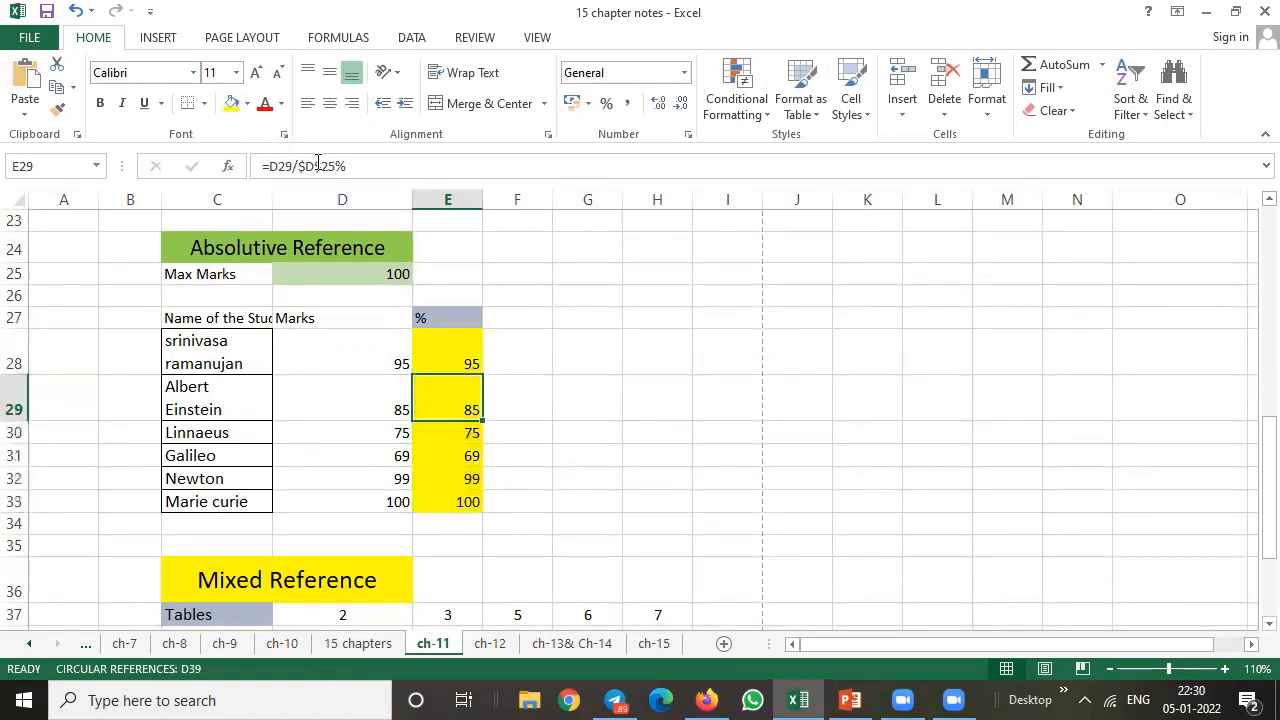
pyautogui.click(317, 165)
pyautogui.press('Return')
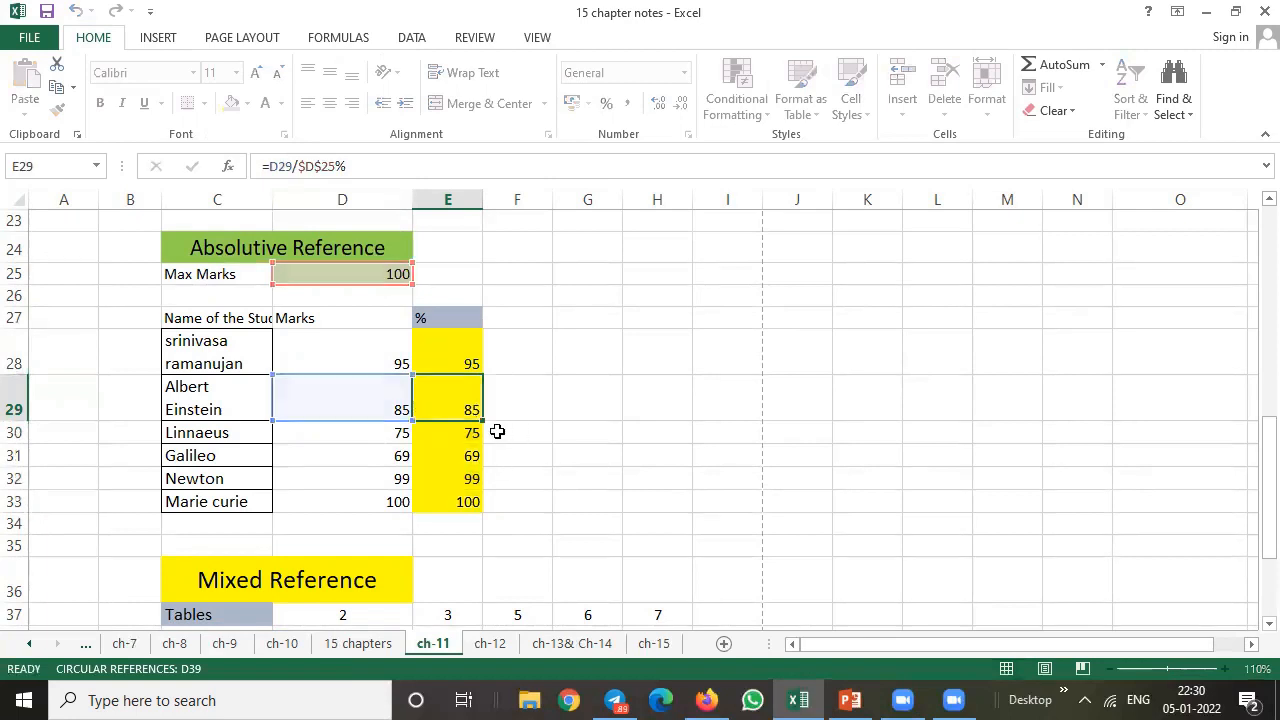
pyautogui.click(325, 165)
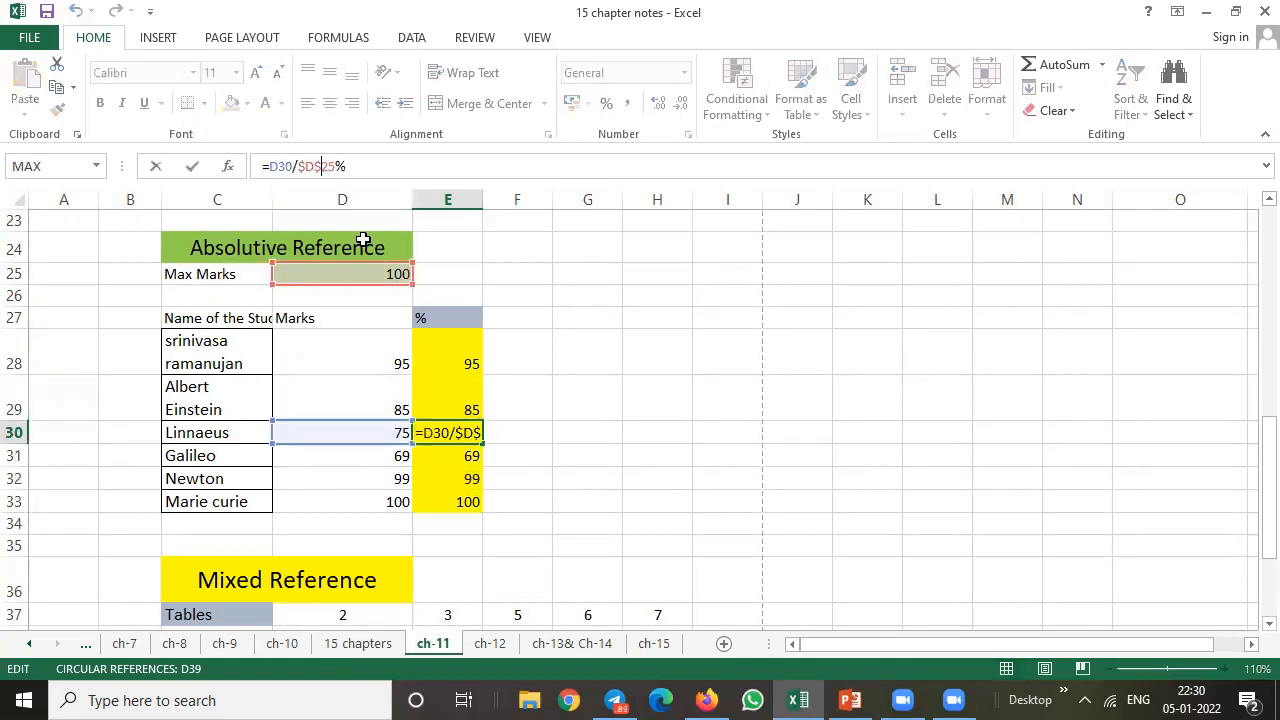
pyautogui.click(550, 338)
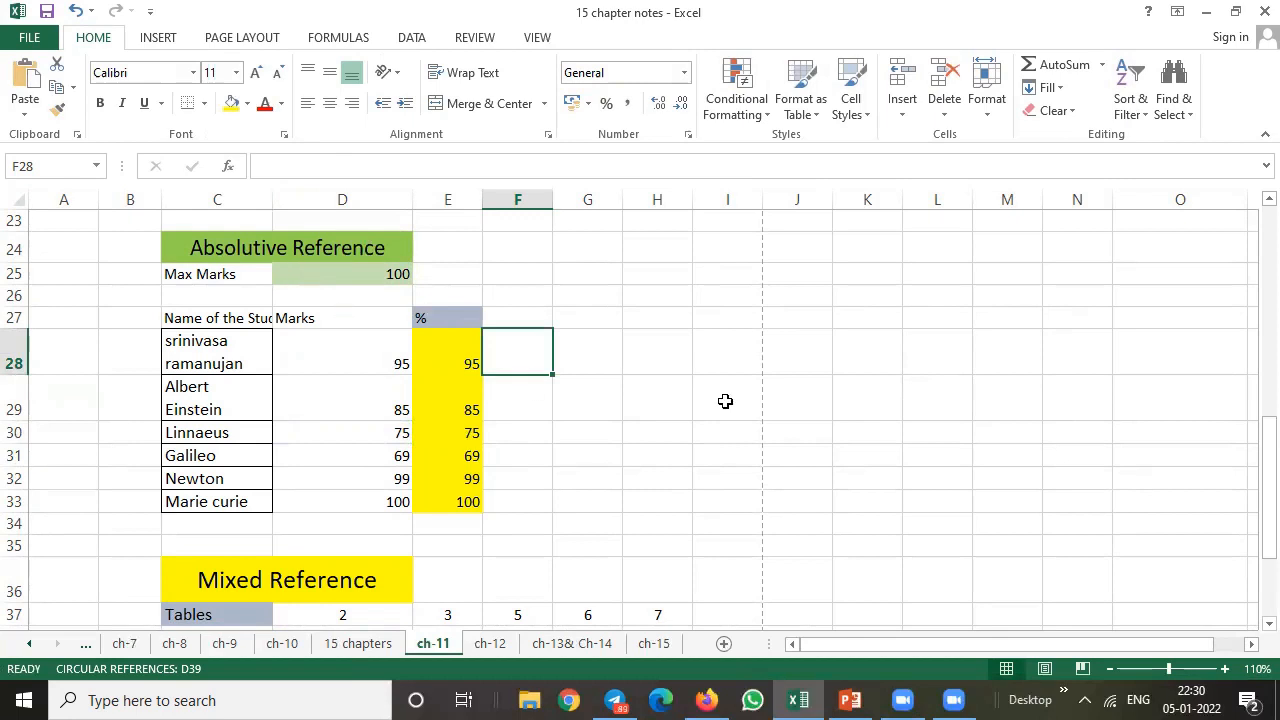
pyautogui.moveTo(1266, 444); pyautogui.dragTo(1252, 346)
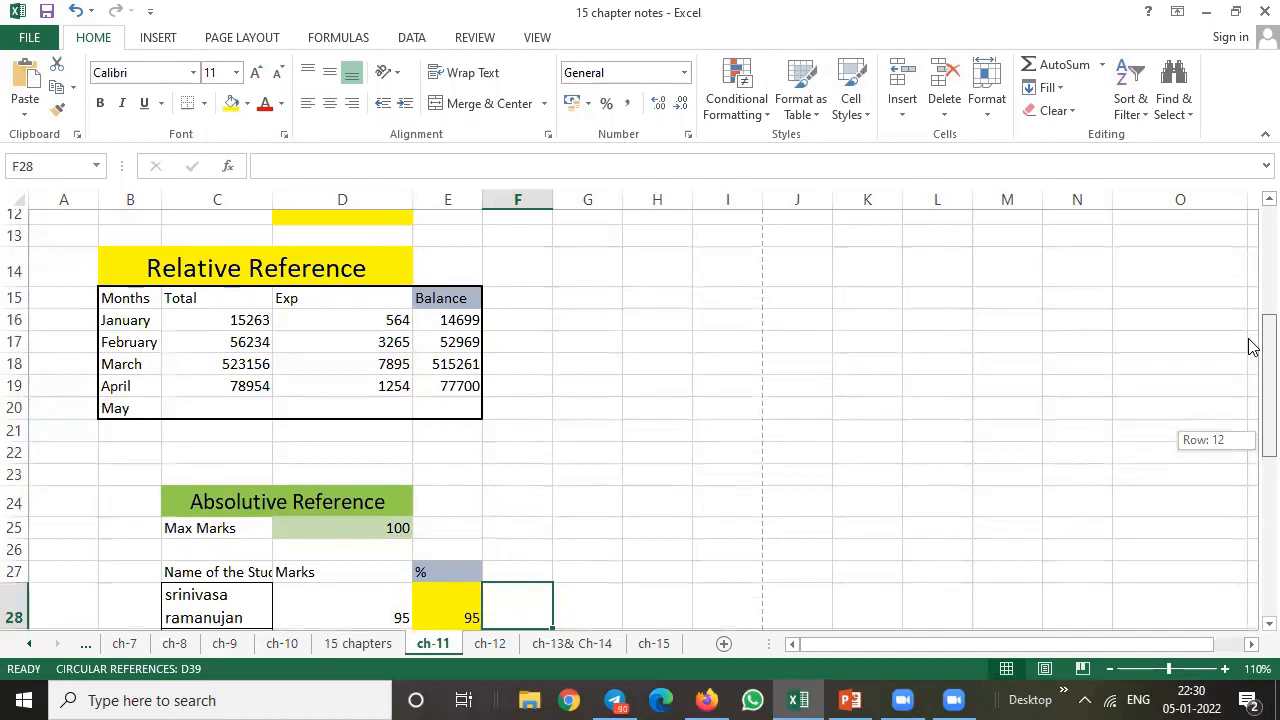
# Step: Clear the multiplication results in D39:H43 of the Mixed Reference table
pyautogui.moveTo(1252, 346); pyautogui.dragTo(1251, 566)
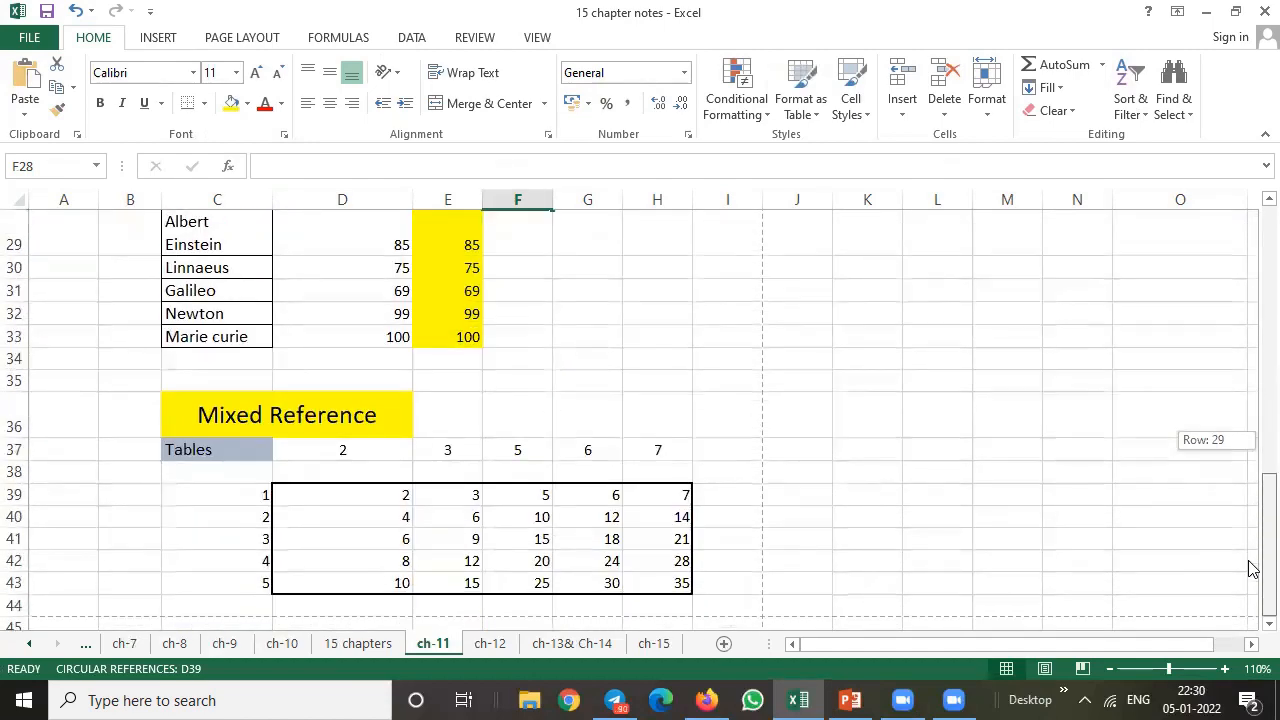
pyautogui.click(1008, 562)
pyautogui.click(346, 449)
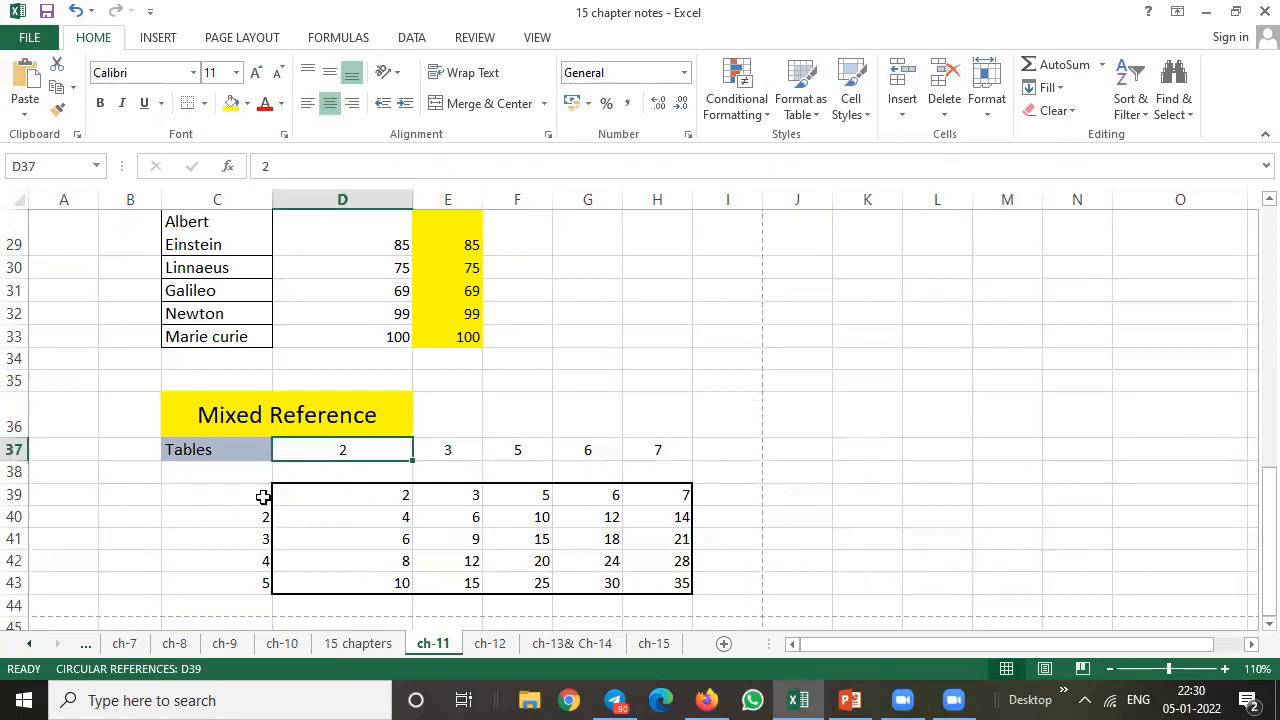
pyautogui.click(263, 494)
pyautogui.click(246, 517)
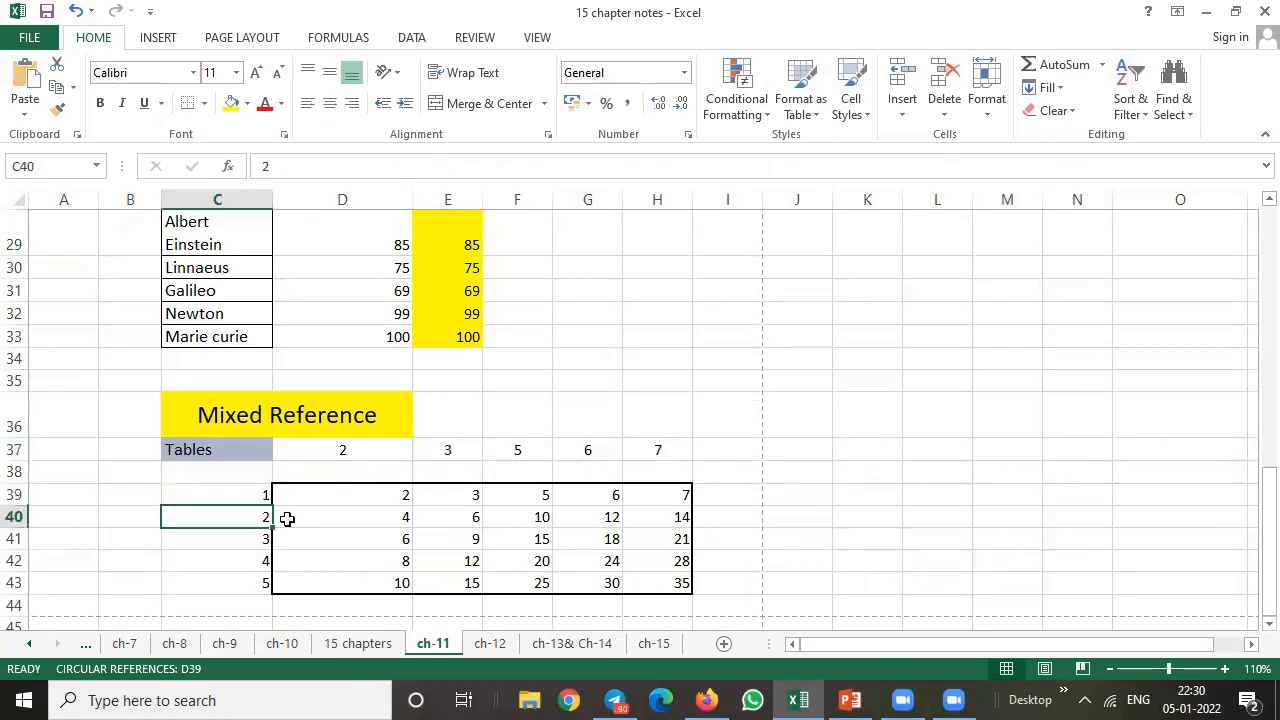
pyautogui.click(383, 498)
pyautogui.moveTo(383, 498); pyautogui.dragTo(661, 573)
pyautogui.press('Delete')
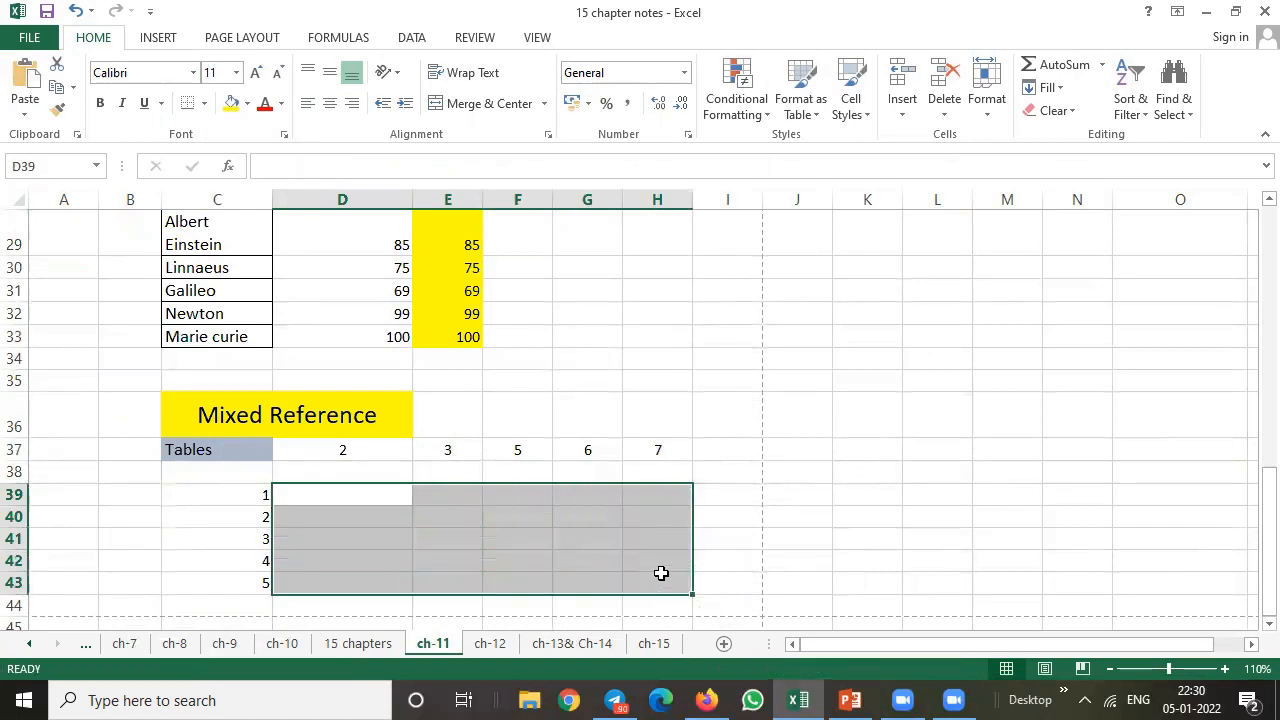
# Step: Enter the formula =D37*C39 in cell D39 to multiply the table number by the first row's multiplier
pyautogui.press('Left')
pyautogui.press('Right')
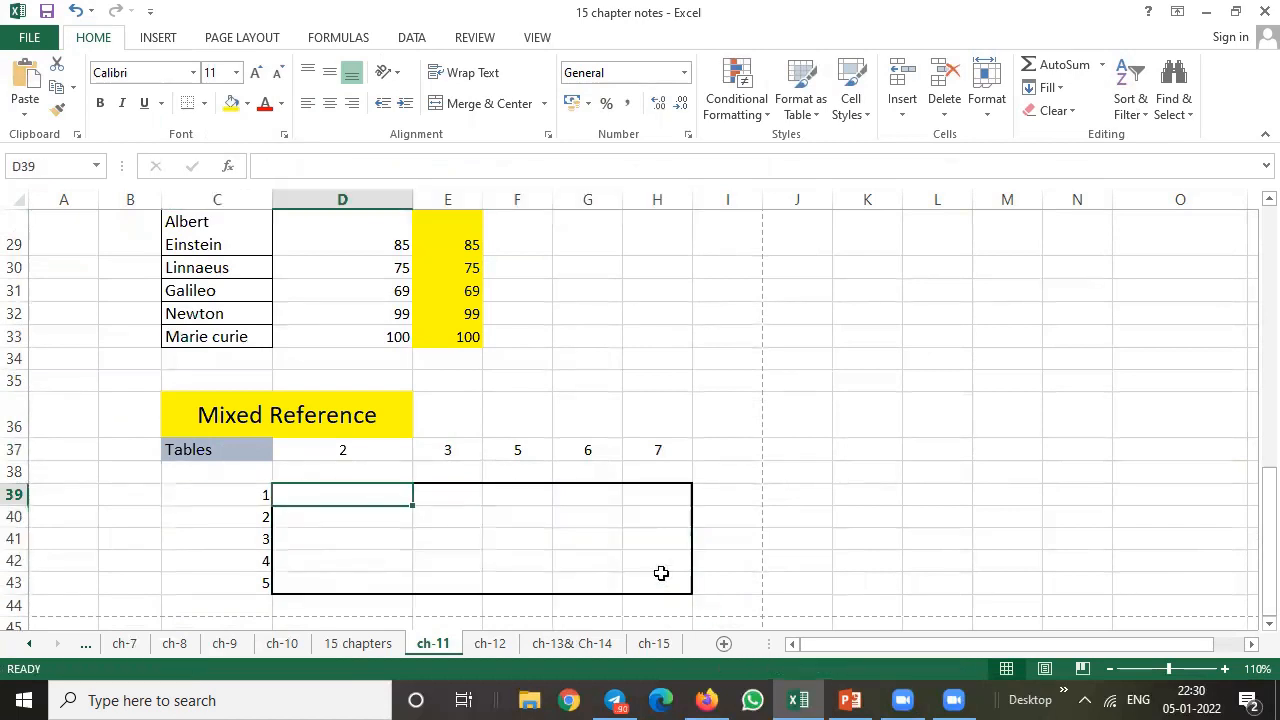
pyautogui.write('=')
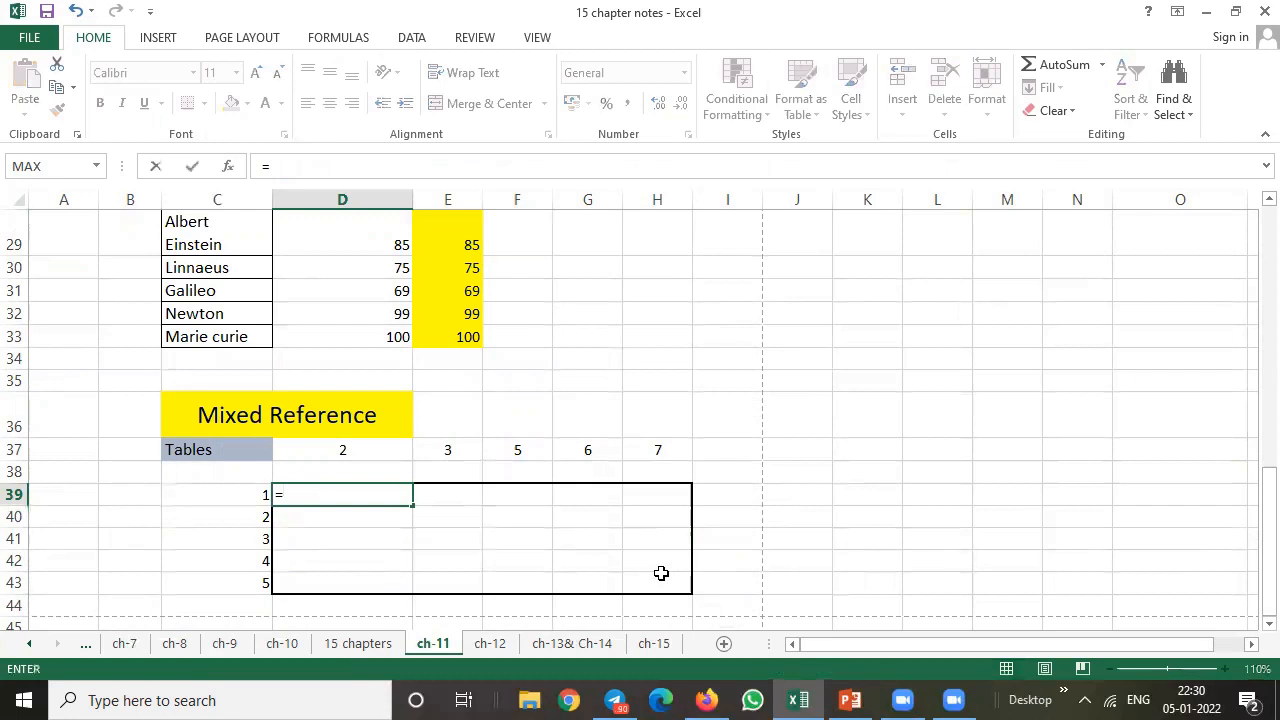
pyautogui.click(361, 453)
pyautogui.write('*')
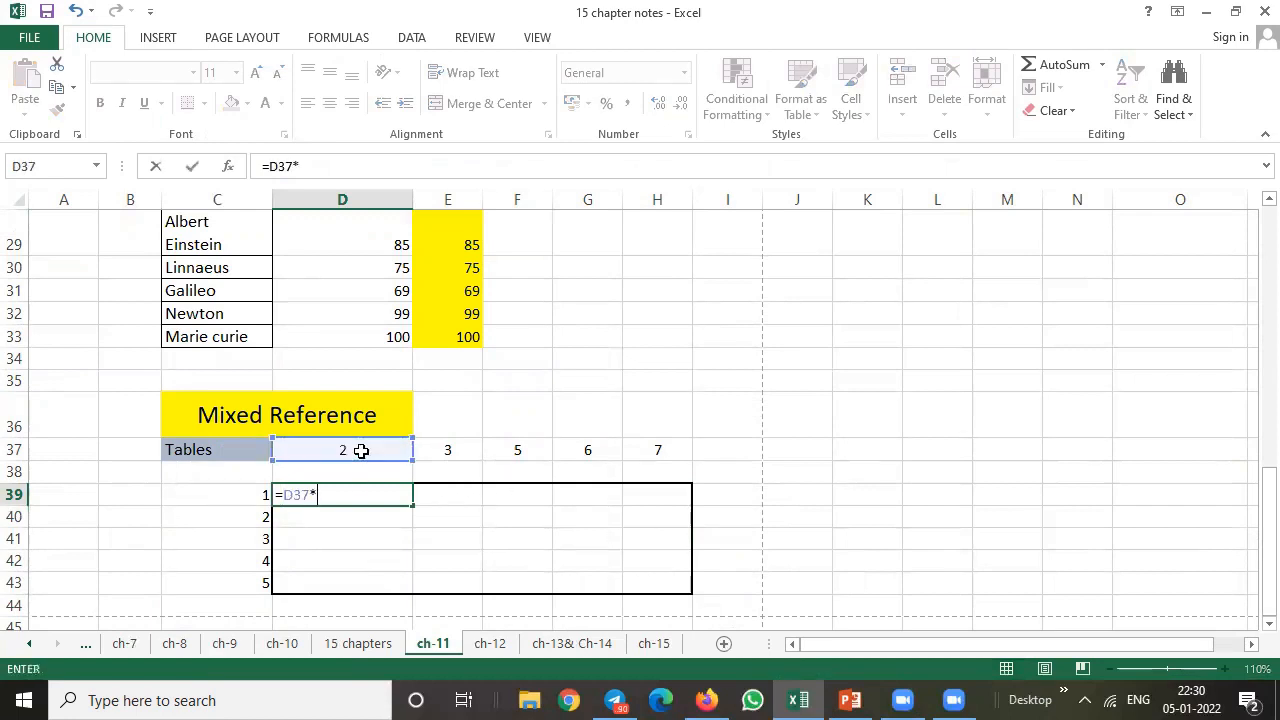
pyautogui.click(259, 496)
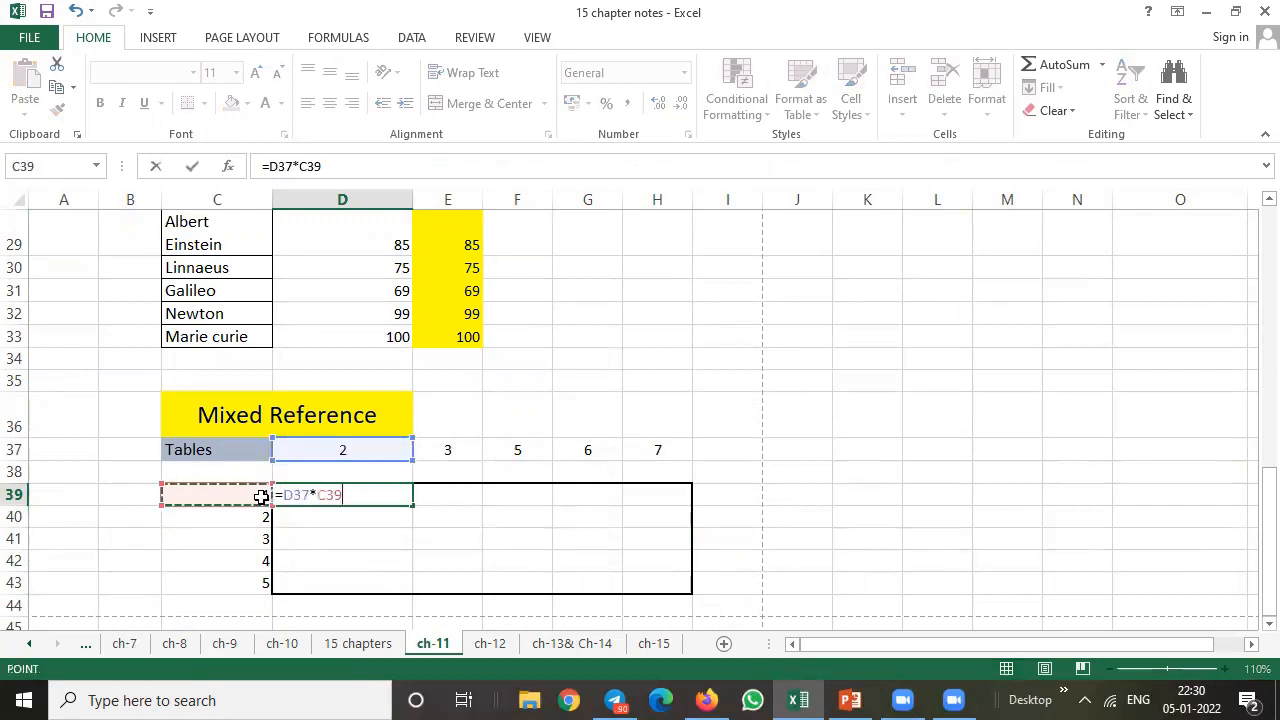
pyautogui.press('Return')
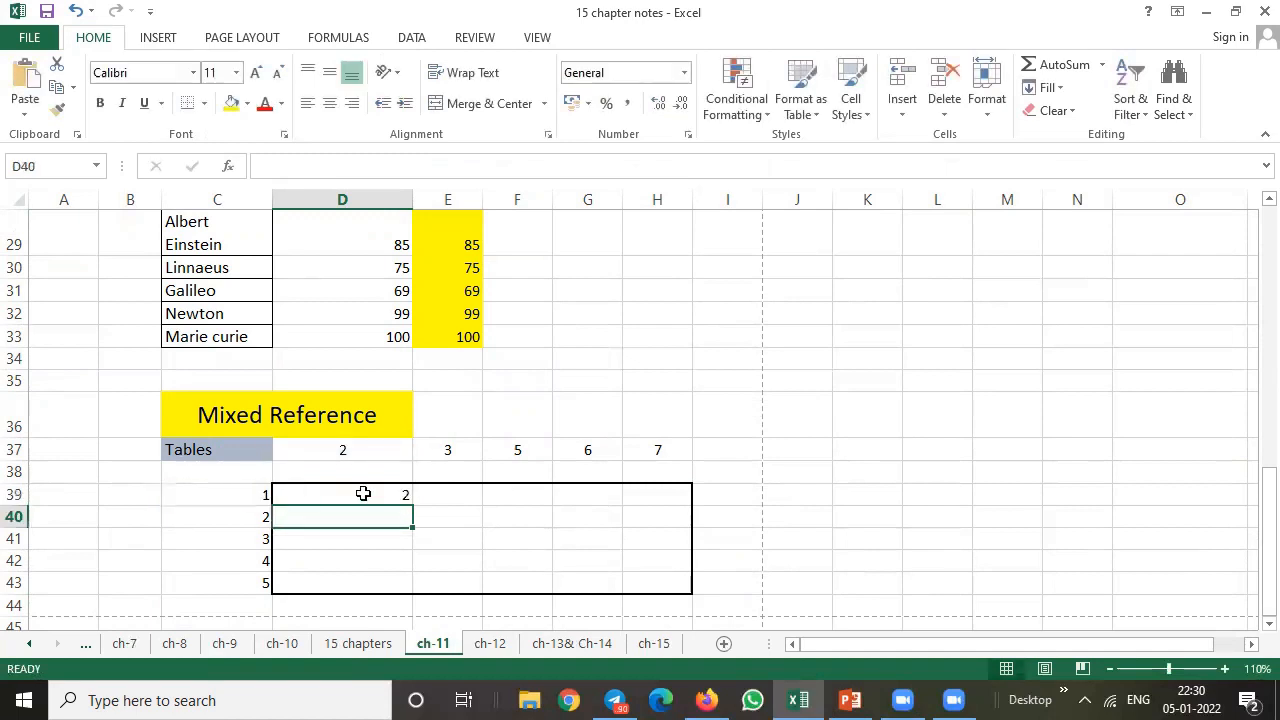
# Step: Fill the D39 formula down through D43 and across through H39 using its relative references
pyautogui.click(404, 498)
pyautogui.moveTo(412, 507); pyautogui.dragTo(420, 585)
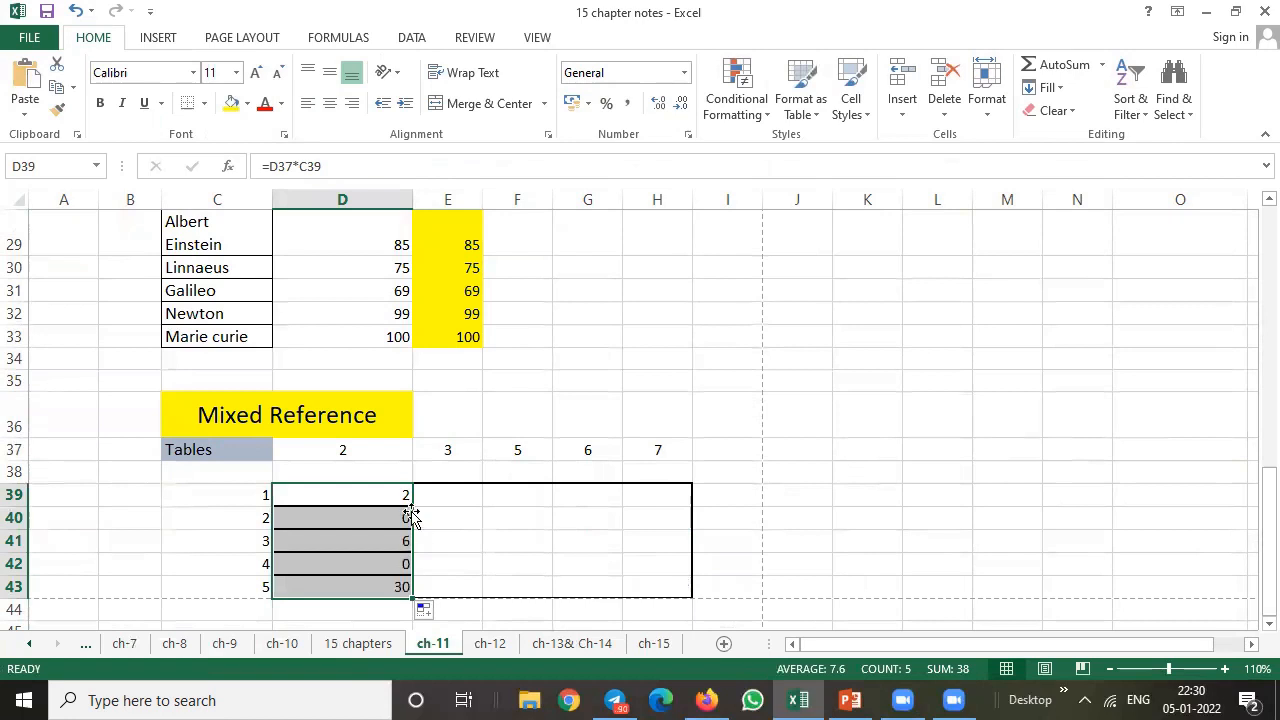
pyautogui.click(357, 494)
pyautogui.moveTo(414, 509); pyautogui.dragTo(681, 512)
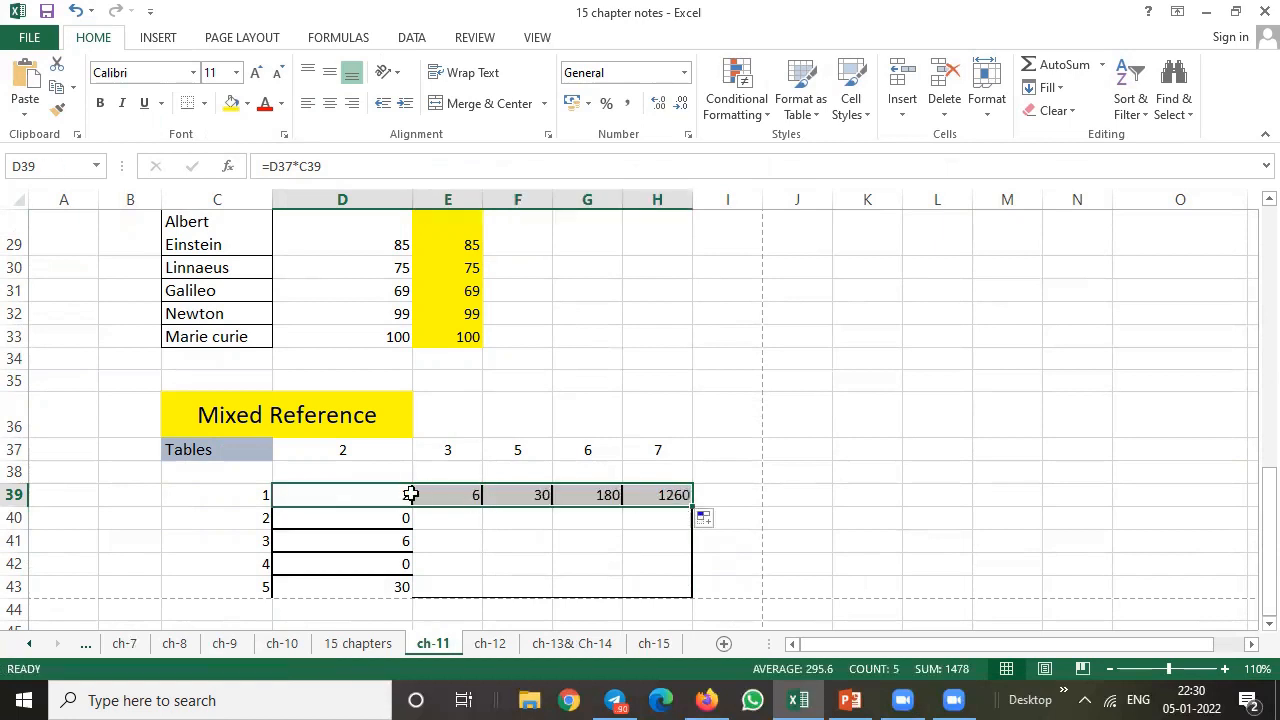
# Step: Examine the formulas in D39 and E39 against the table number in D37 and the multipliers in C39:C43
pyautogui.click(363, 501)
pyautogui.click(461, 496)
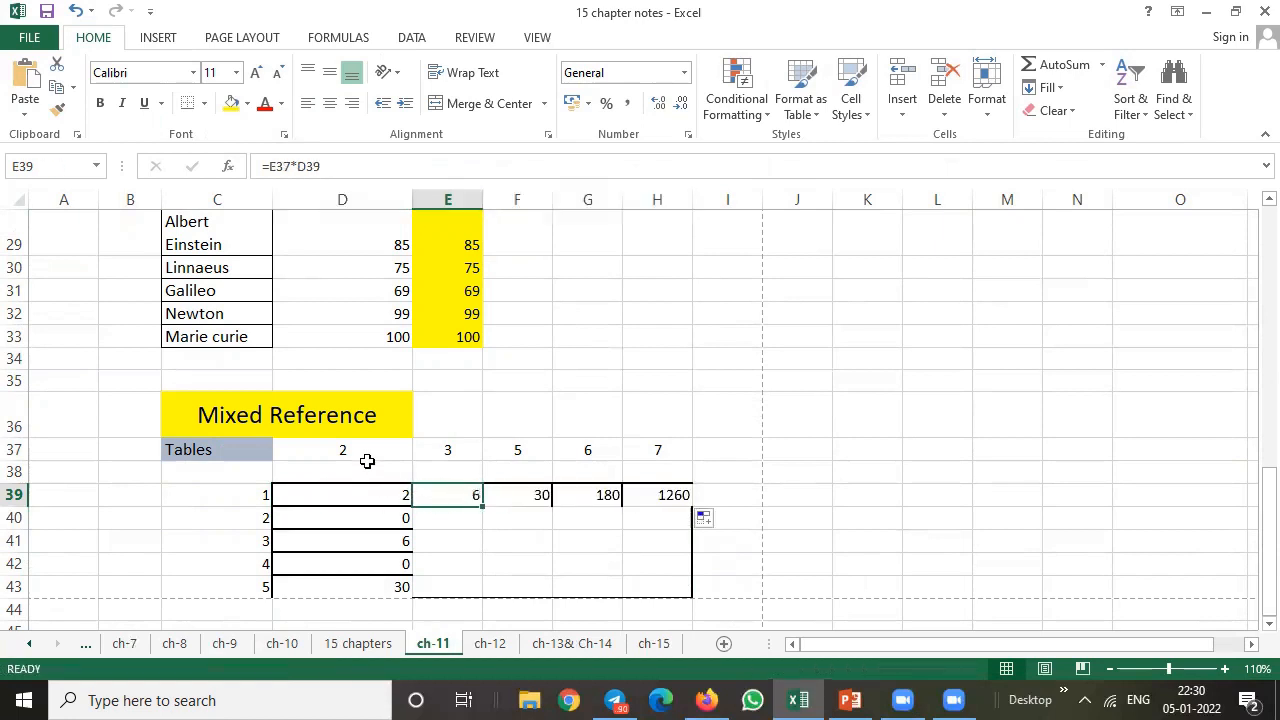
pyautogui.click(362, 452)
pyautogui.click(256, 502)
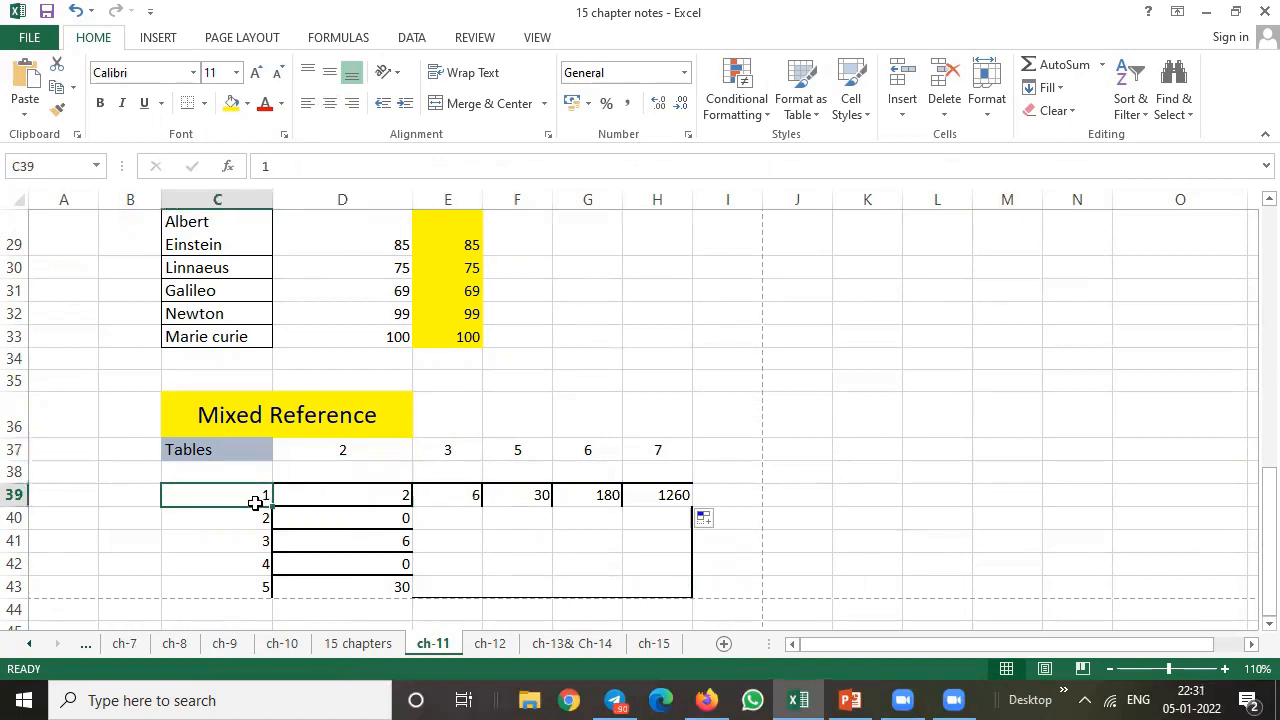
pyautogui.click(345, 452)
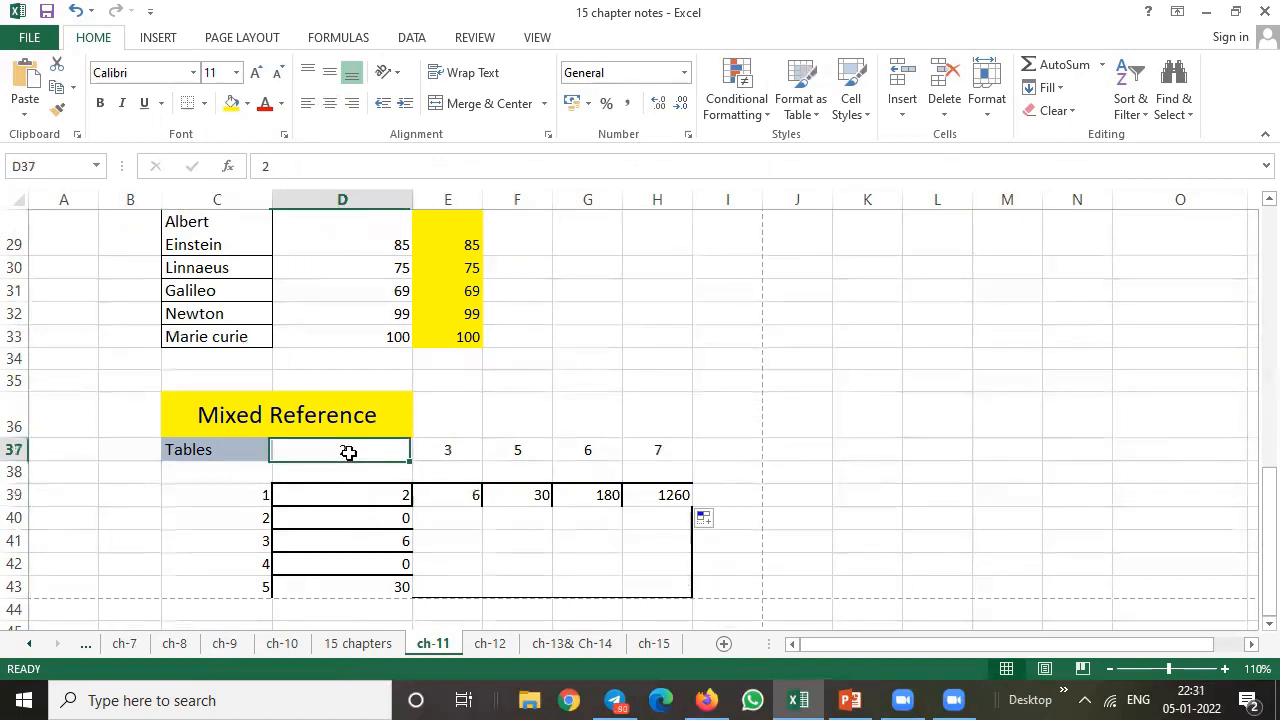
pyautogui.moveTo(347, 494); pyautogui.dragTo(343, 527)
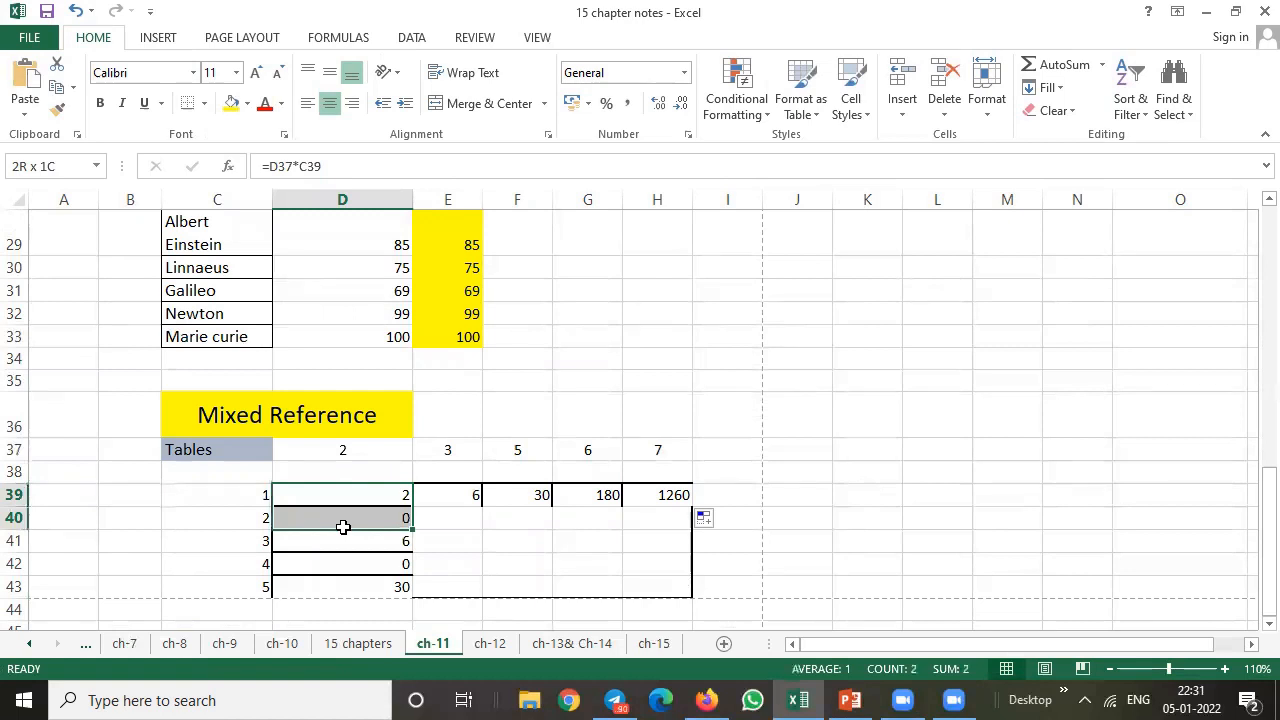
pyautogui.click(340, 449)
pyautogui.click(240, 500)
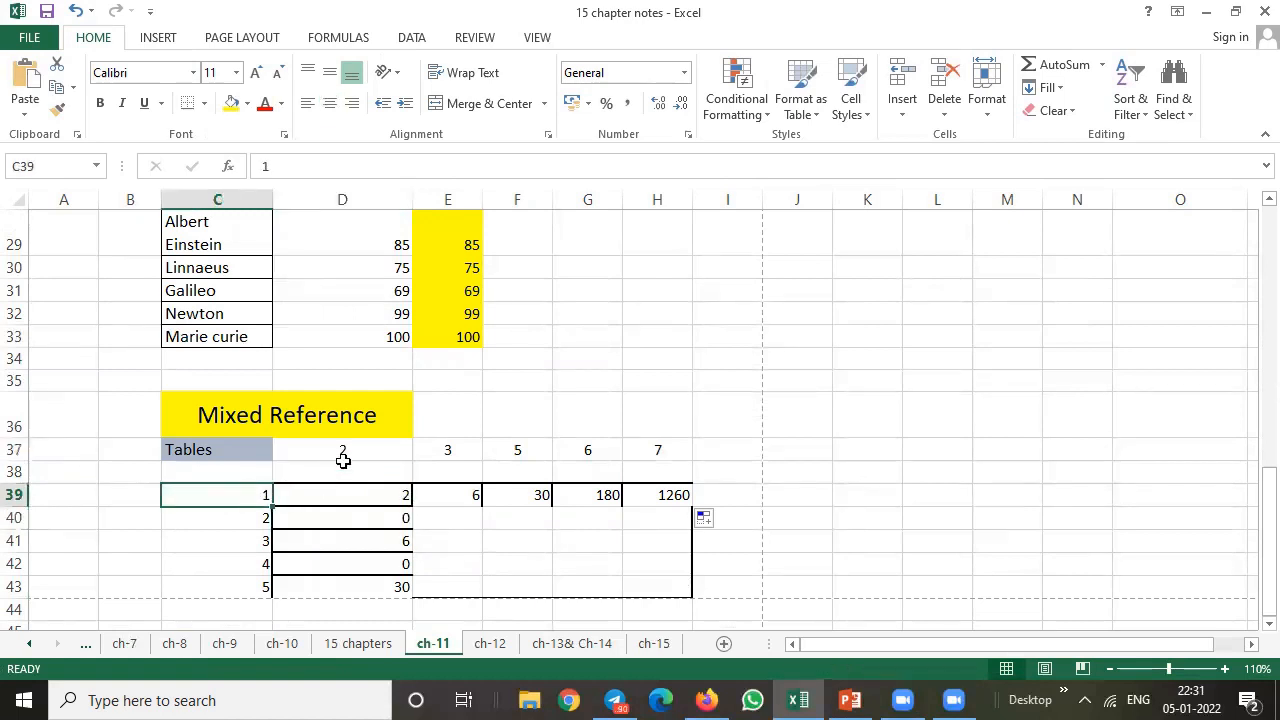
pyautogui.click(343, 449)
pyautogui.moveTo(251, 494); pyautogui.dragTo(245, 585)
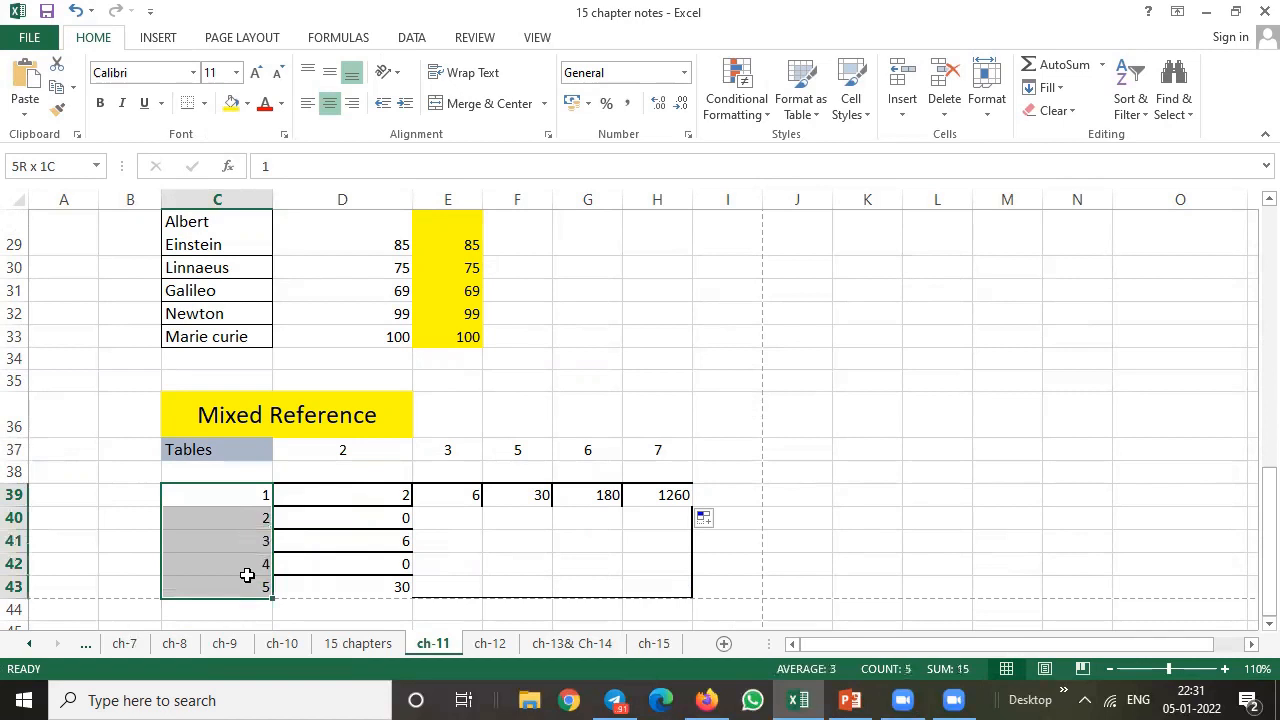
pyautogui.click(331, 495)
pyautogui.click(357, 443)
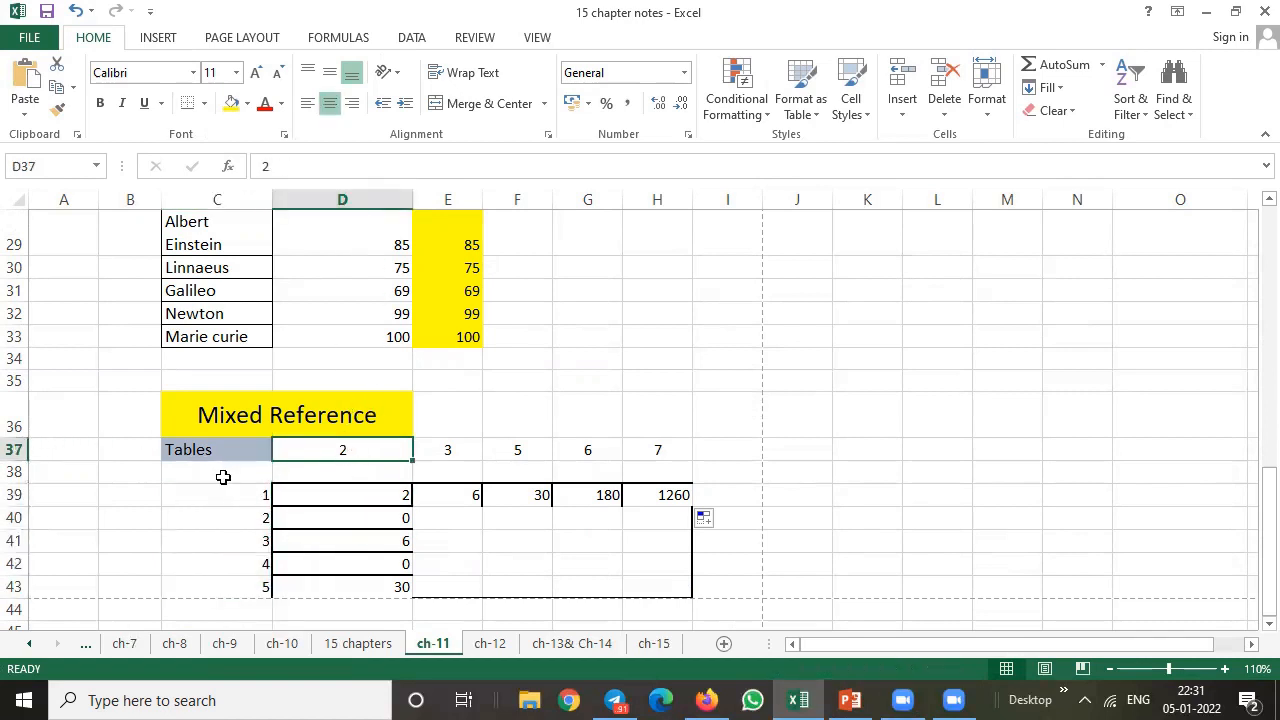
pyautogui.click(338, 495)
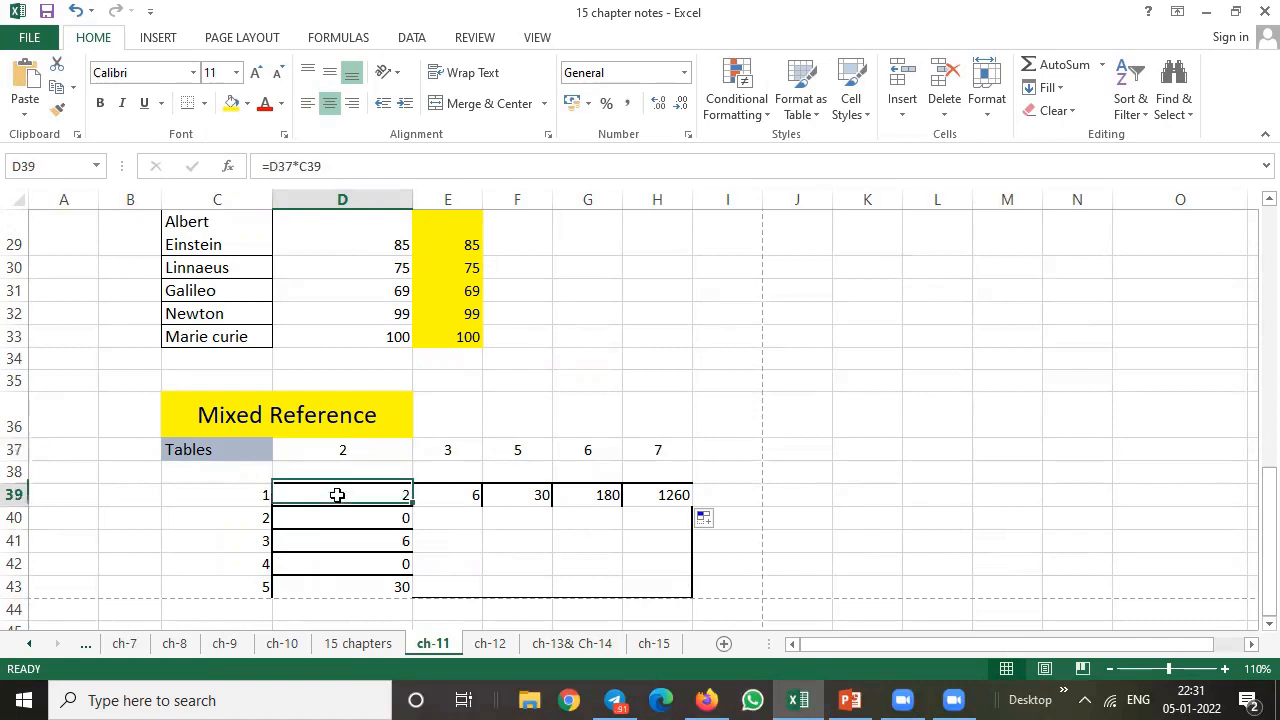
pyautogui.click(240, 494)
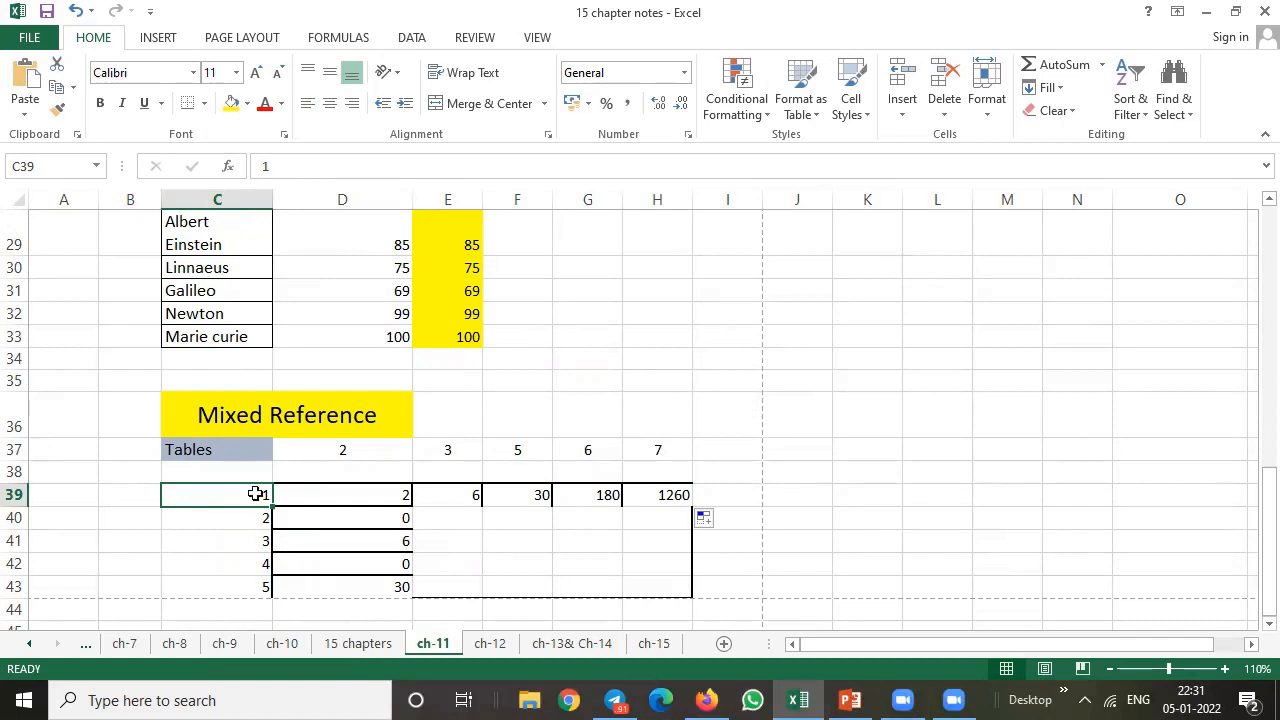
pyautogui.click(345, 498)
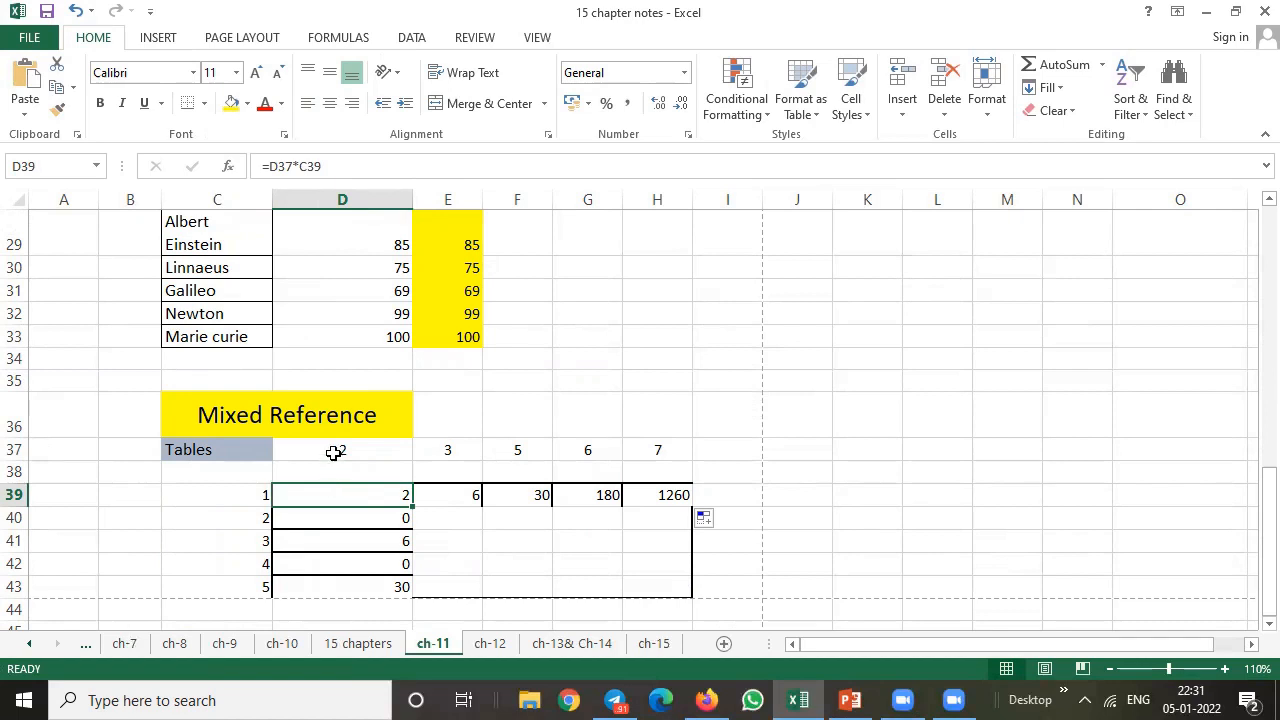
pyautogui.click(334, 453)
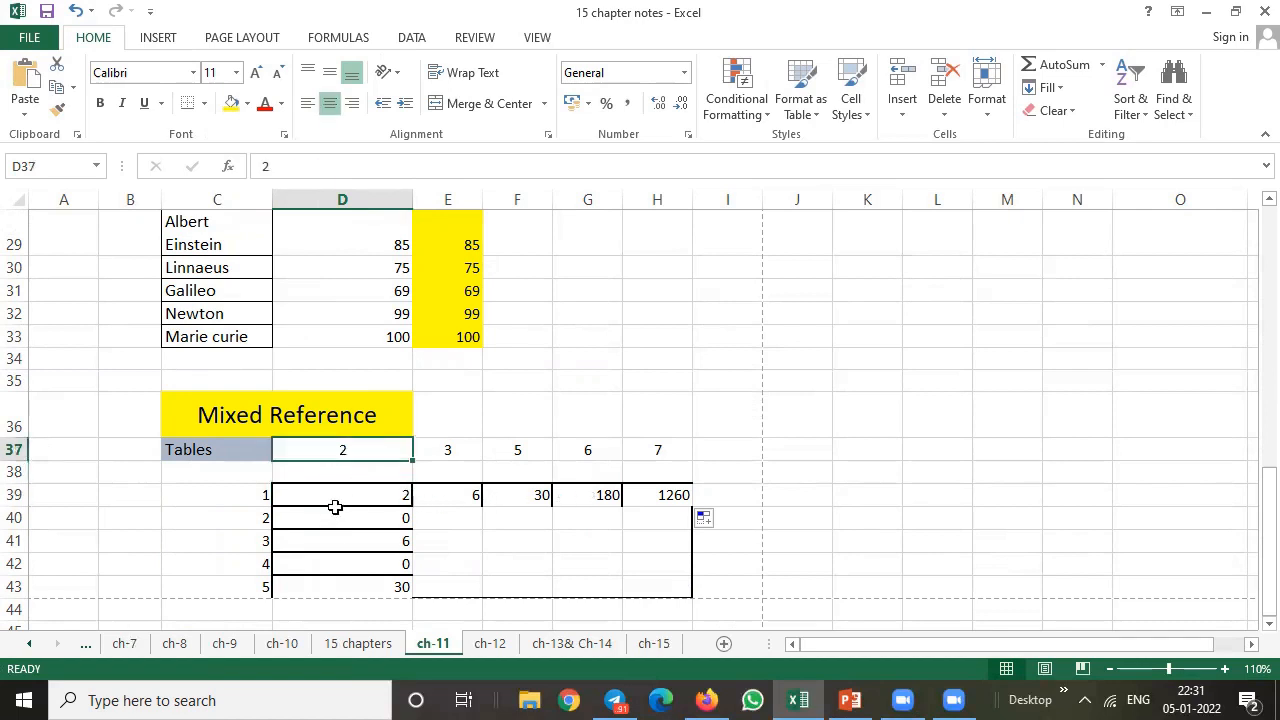
pyautogui.write('=')
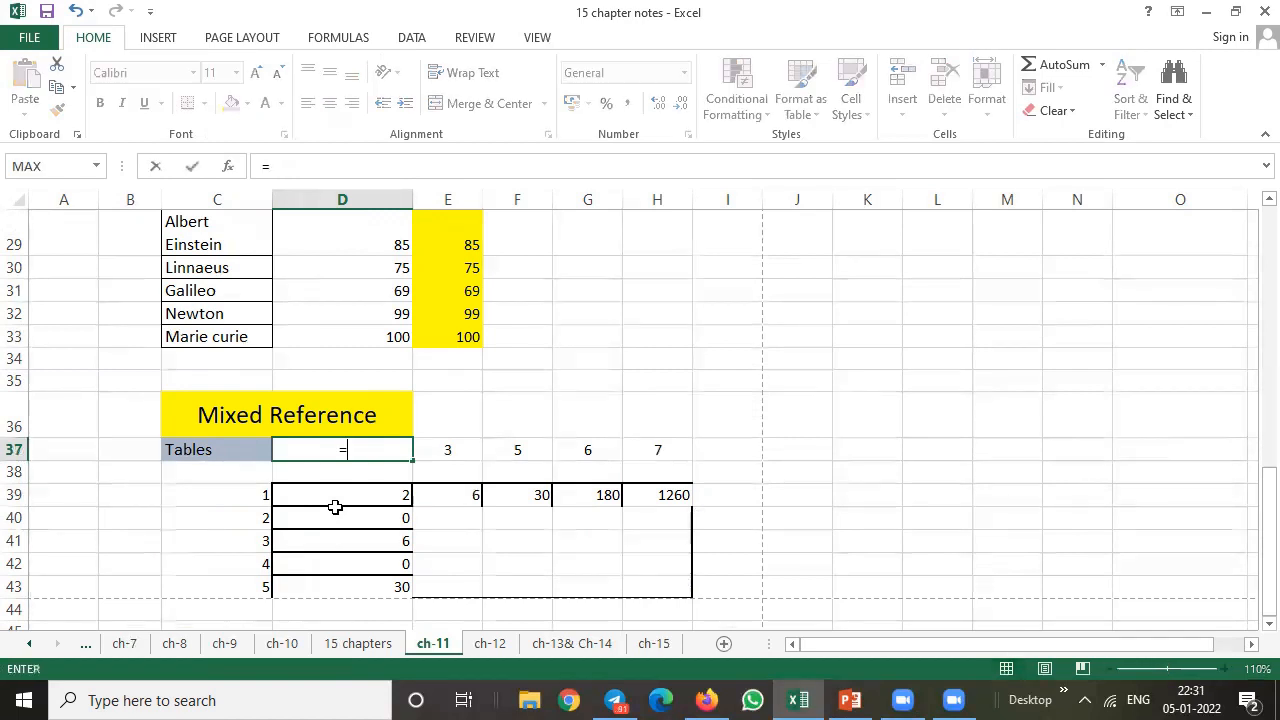
pyautogui.press('Return')
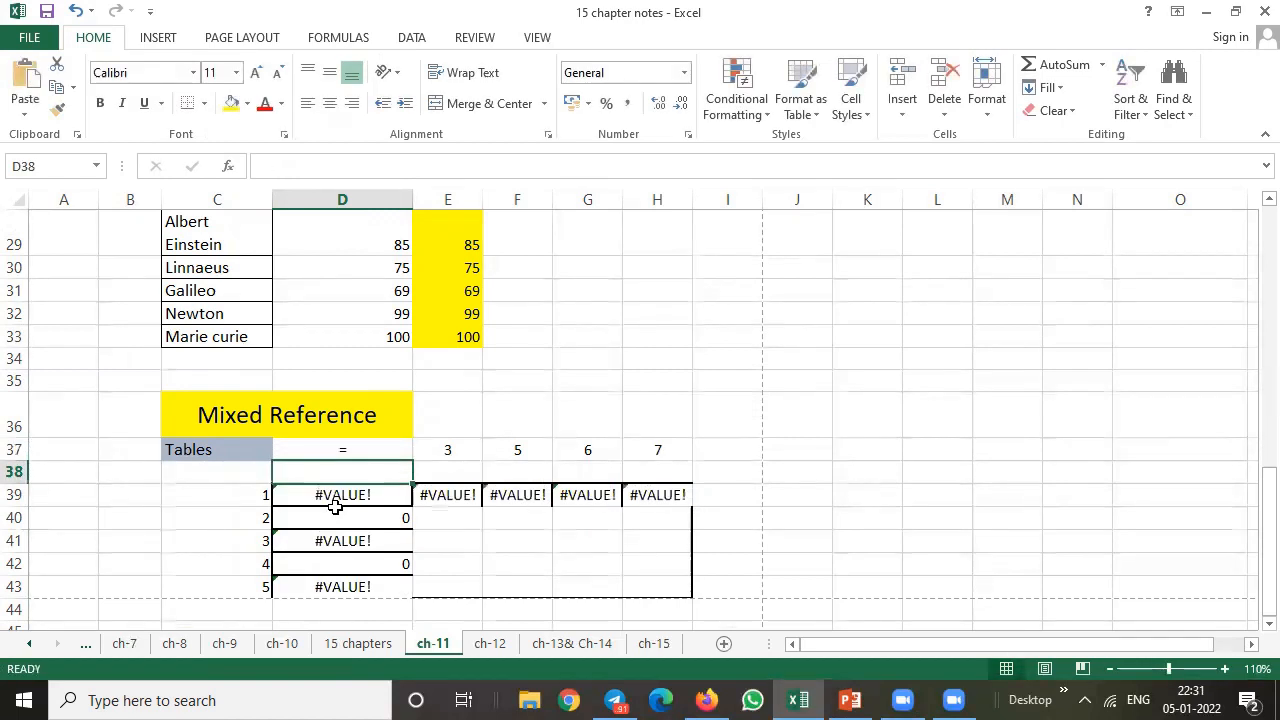
pyautogui.hotkey('ctrl', 'z')
# Step: Re-enter the formula =D37*C39 in cell D39
pyautogui.press('Down')
pyautogui.press('Down')
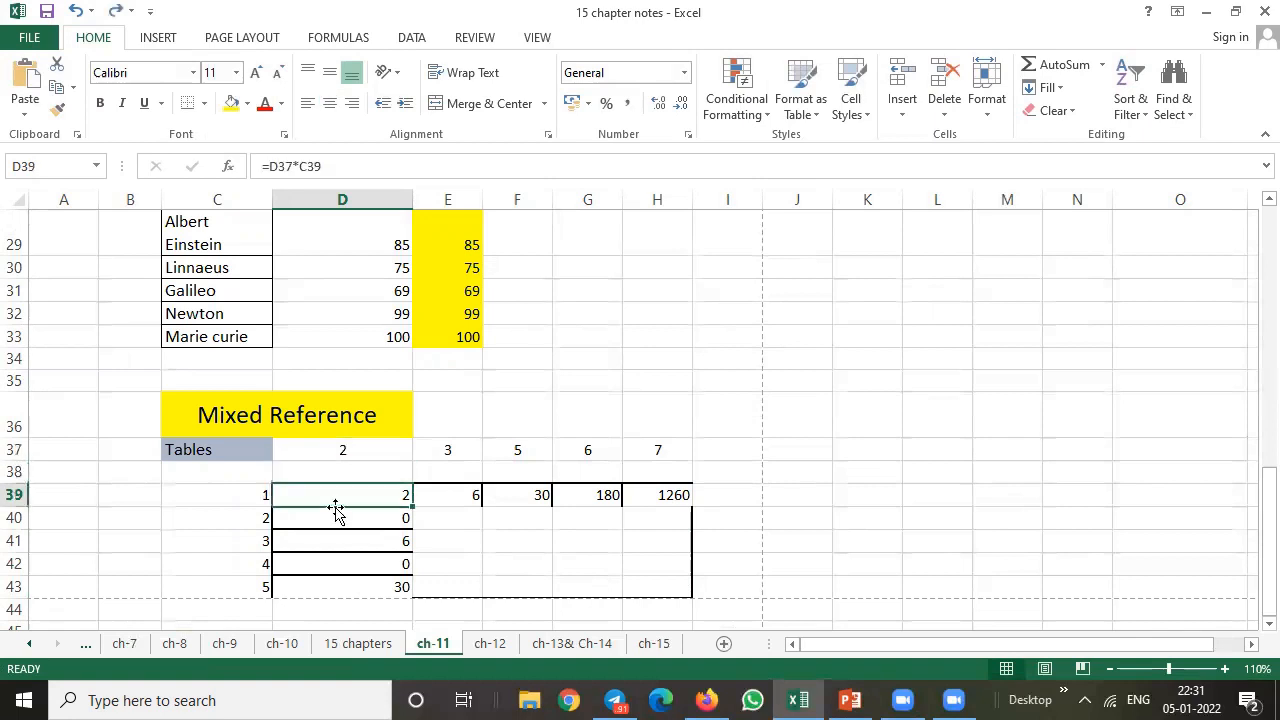
pyautogui.press('F2')
pyautogui.press('Escape')
pyautogui.write('=')
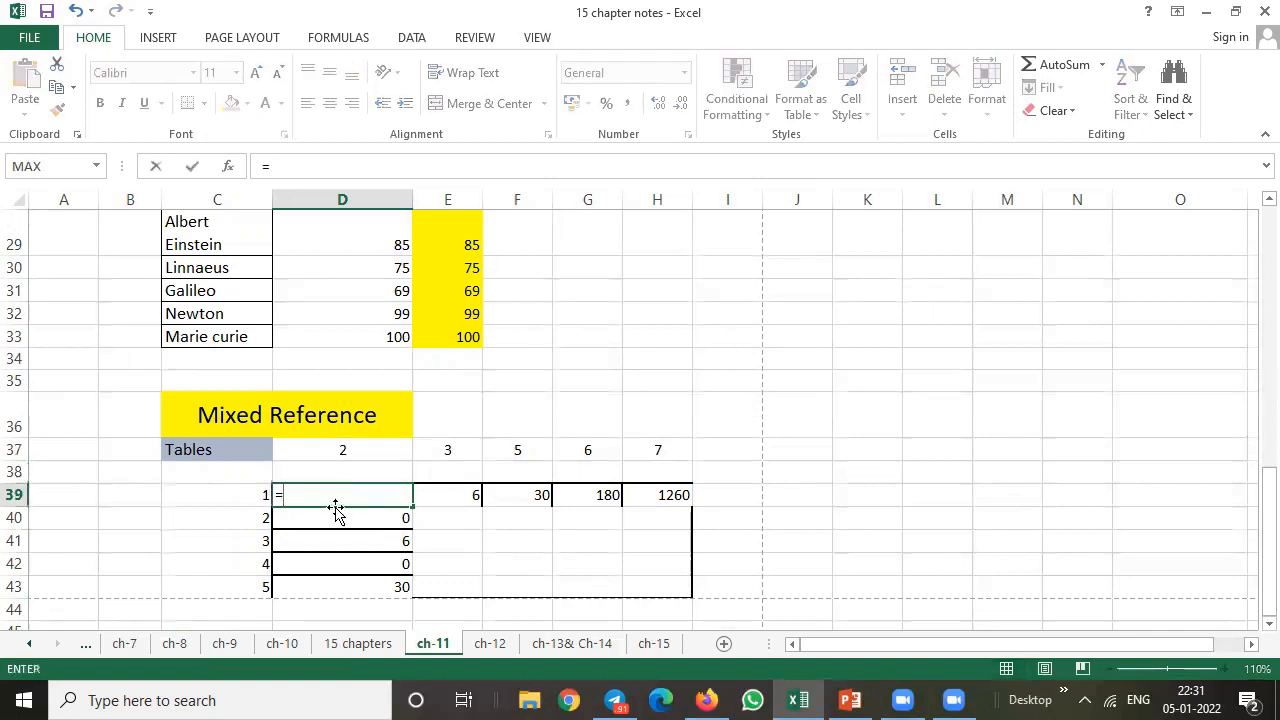
pyautogui.click(346, 446)
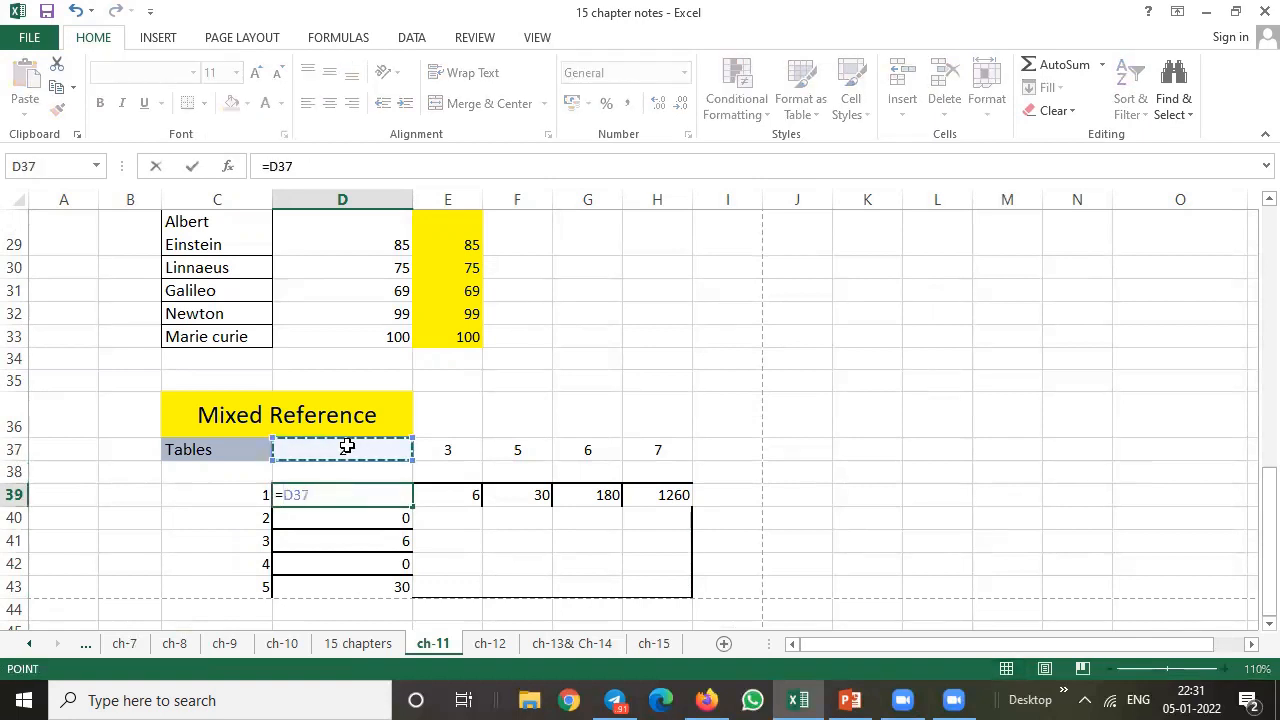
pyautogui.write('*')
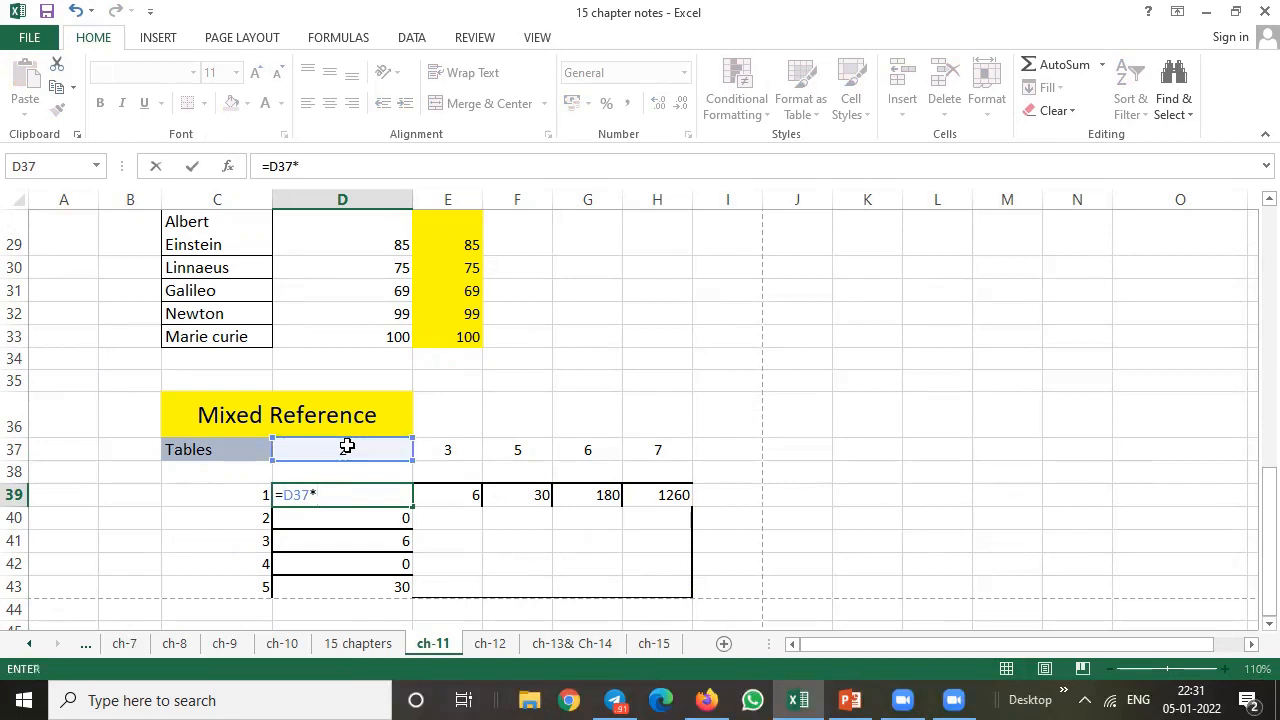
pyautogui.click(251, 495)
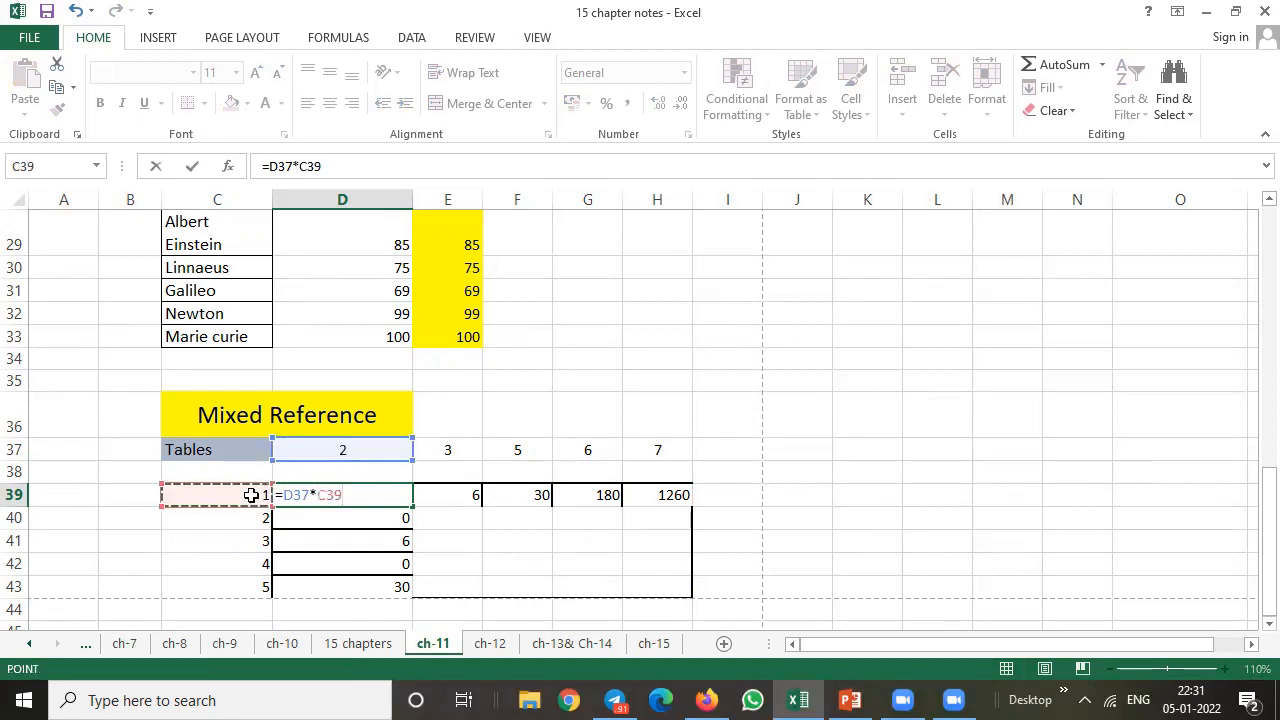
pyautogui.press('Return')
pyautogui.press('Up')
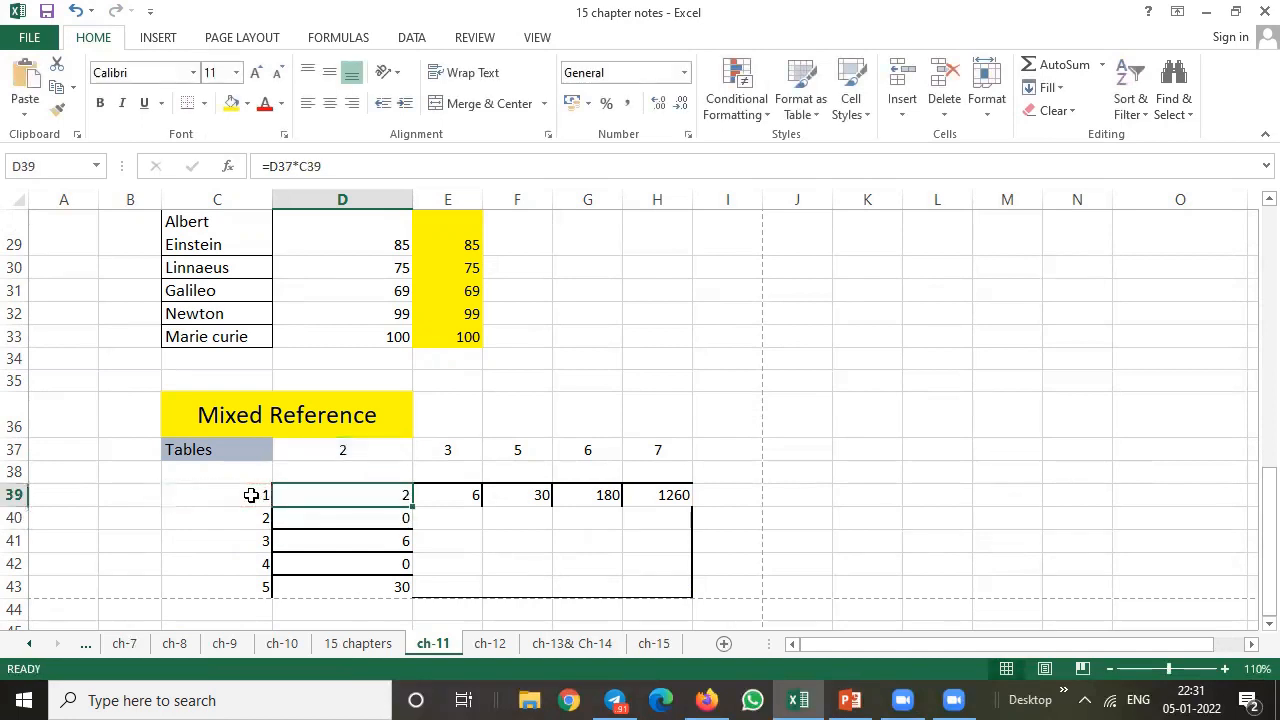
# Step: Change the formula in D39 to the mixed reference =D$37*$C39 and fill it across through H39
pyautogui.press('F2')
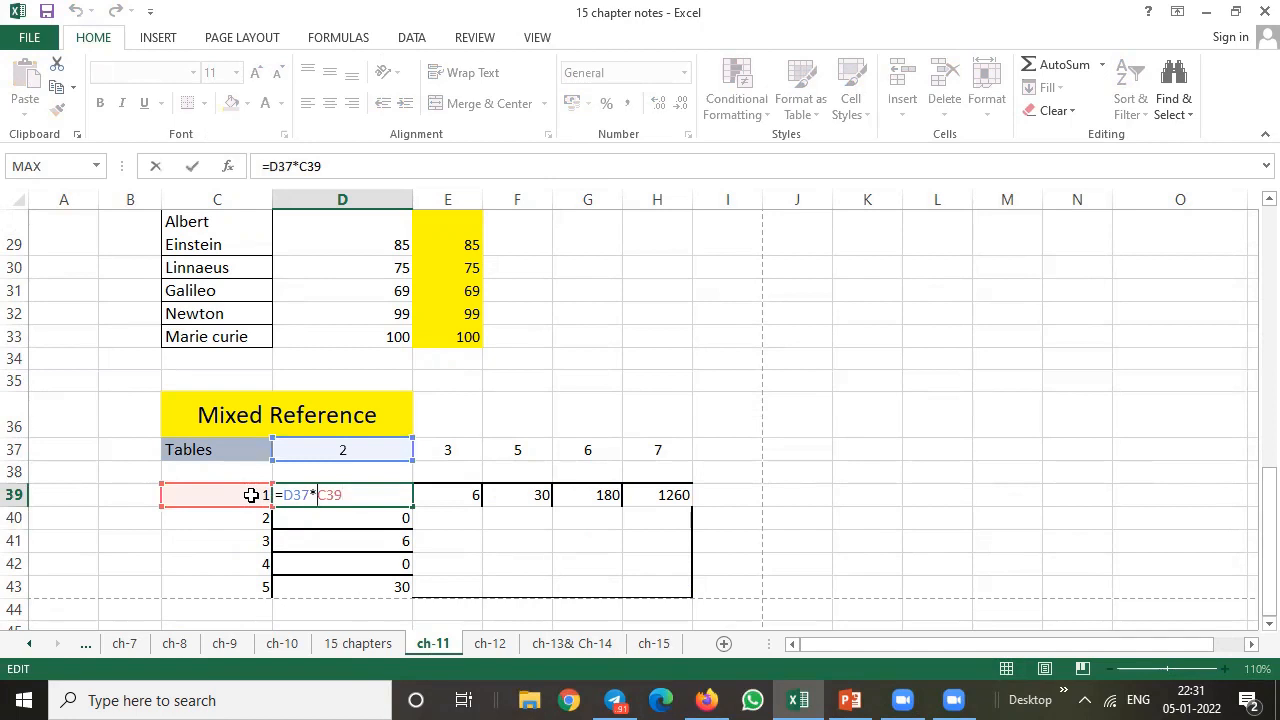
pyautogui.write('$')
pyautogui.write('$')
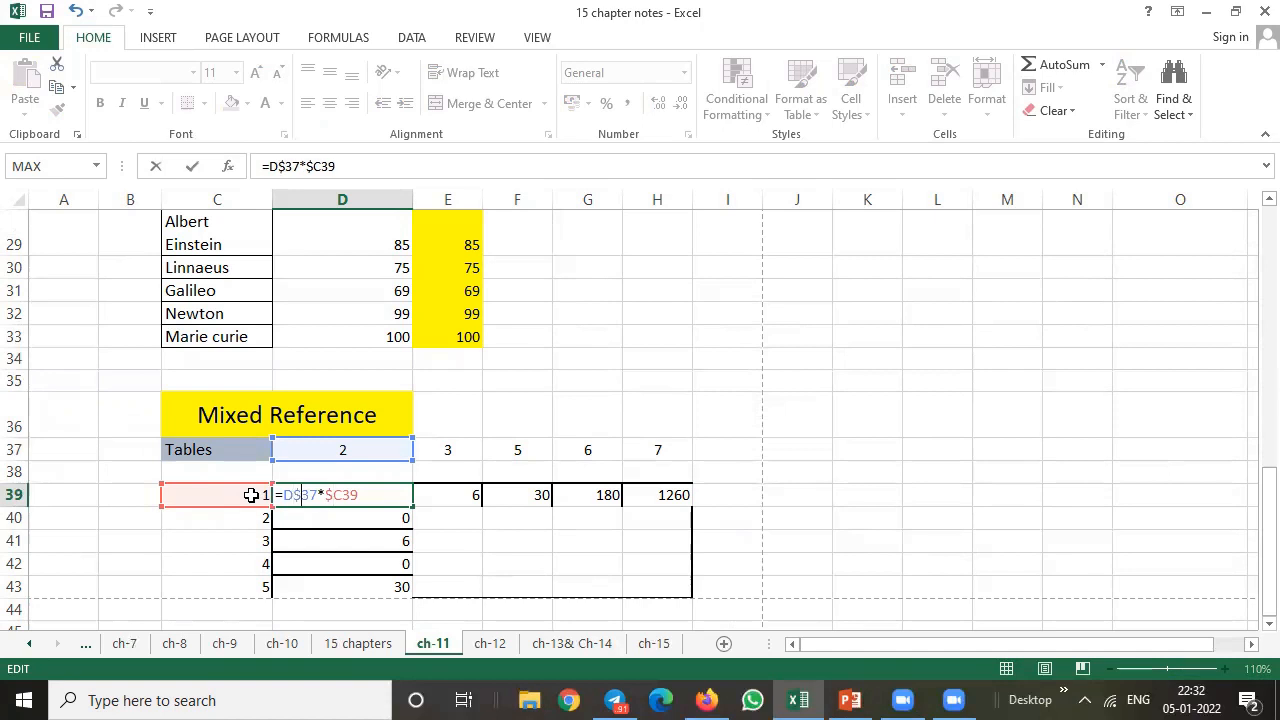
pyautogui.press('Return')
pyautogui.press('Up')
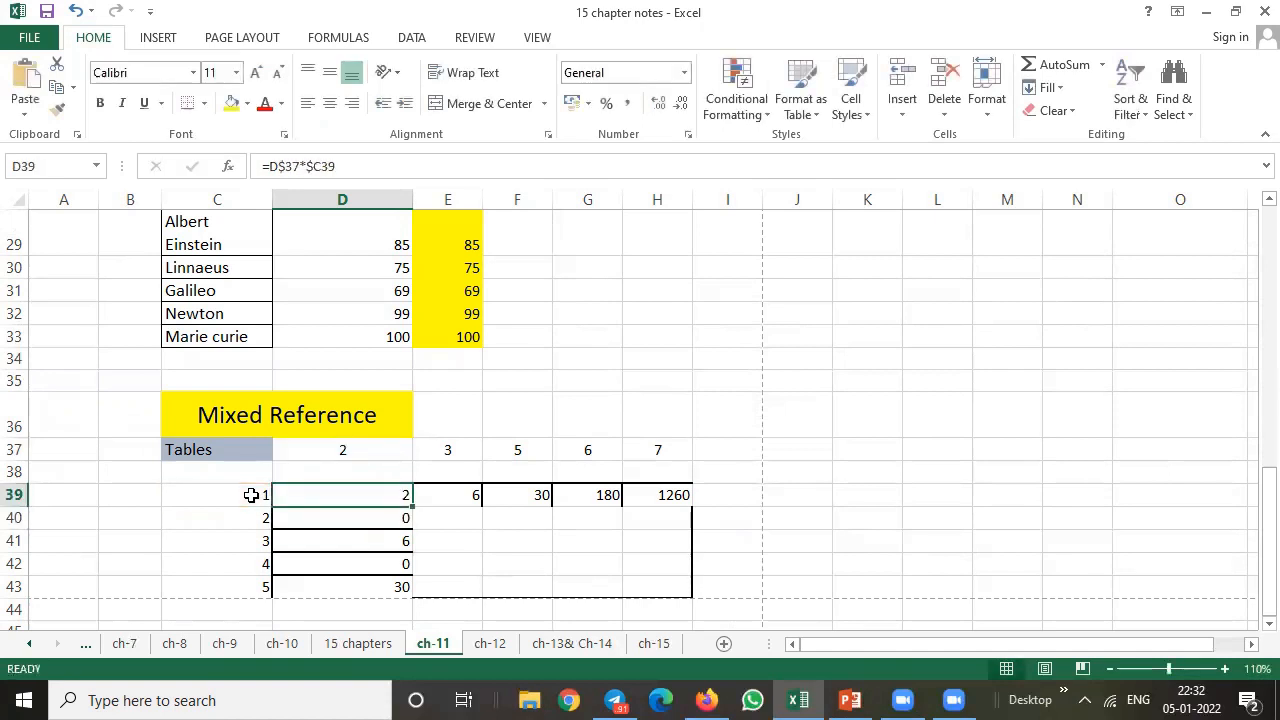
pyautogui.moveTo(413, 509); pyautogui.dragTo(659, 509)
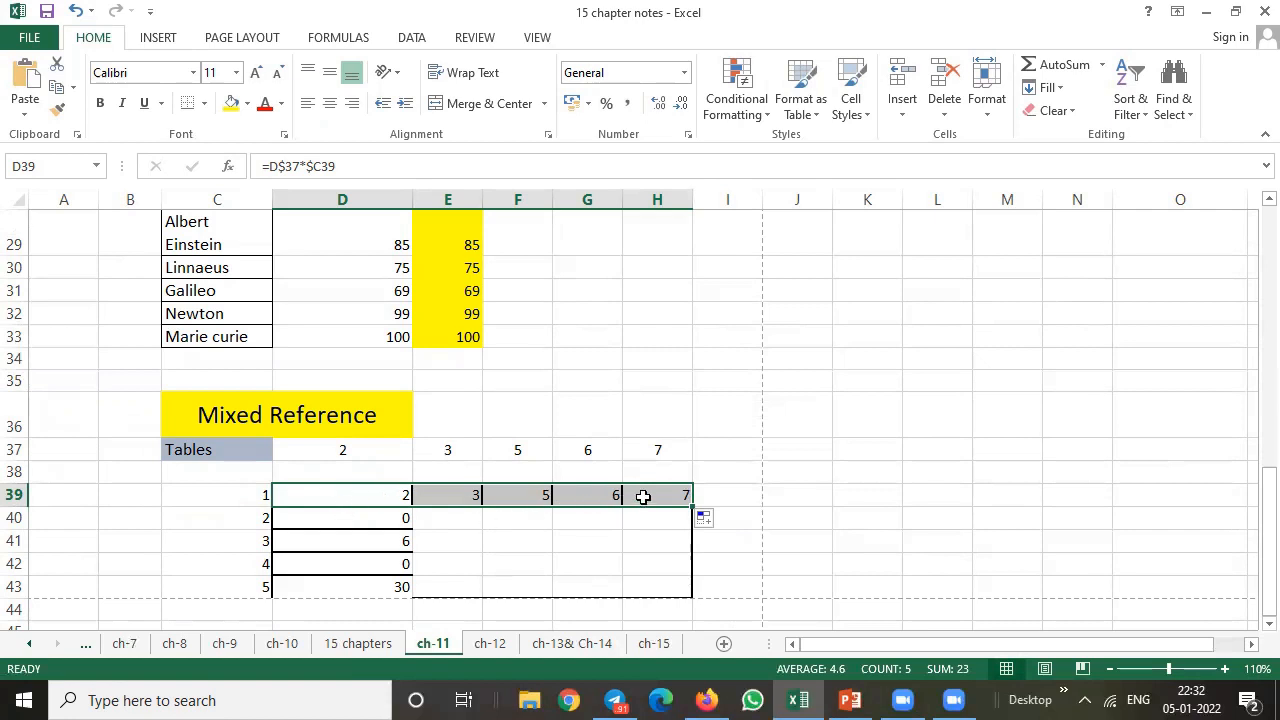
pyautogui.click(388, 495)
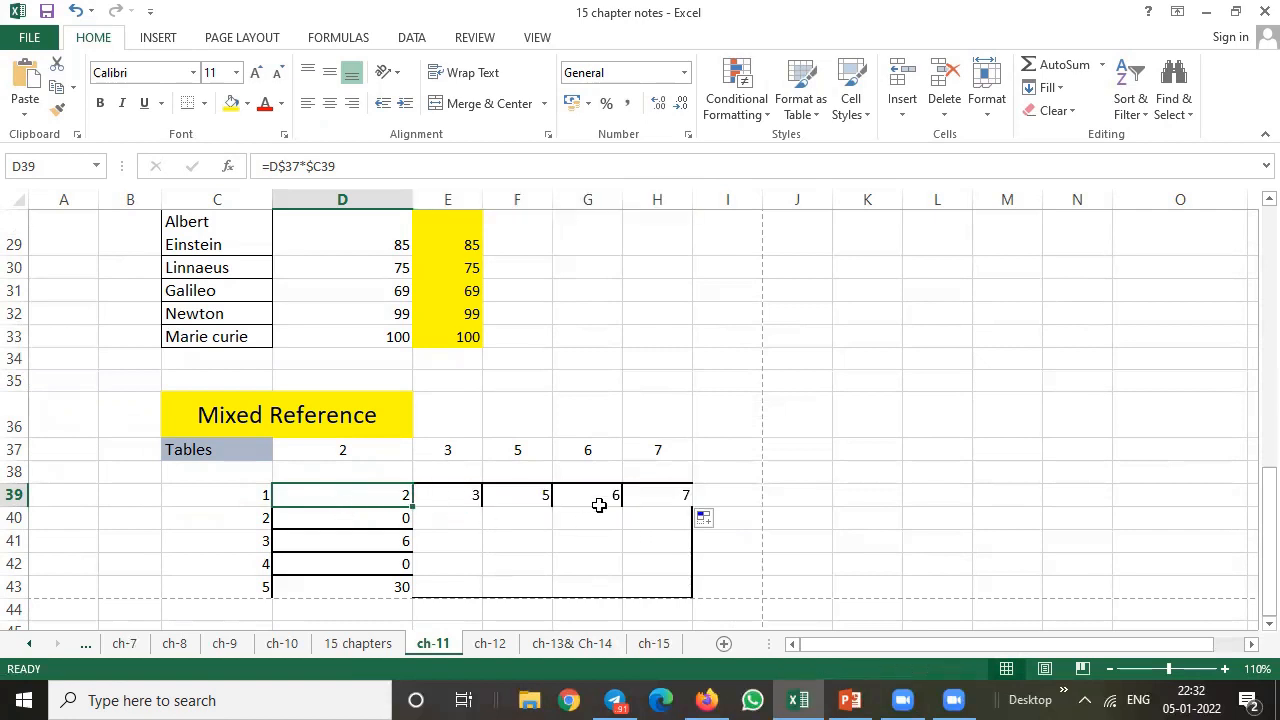
# Step: Fill the mixed-reference formula from D39:H39 down through row 43 and check the products against the table numbers and multipliers
pyautogui.moveTo(388, 495); pyautogui.dragTo(686, 598)
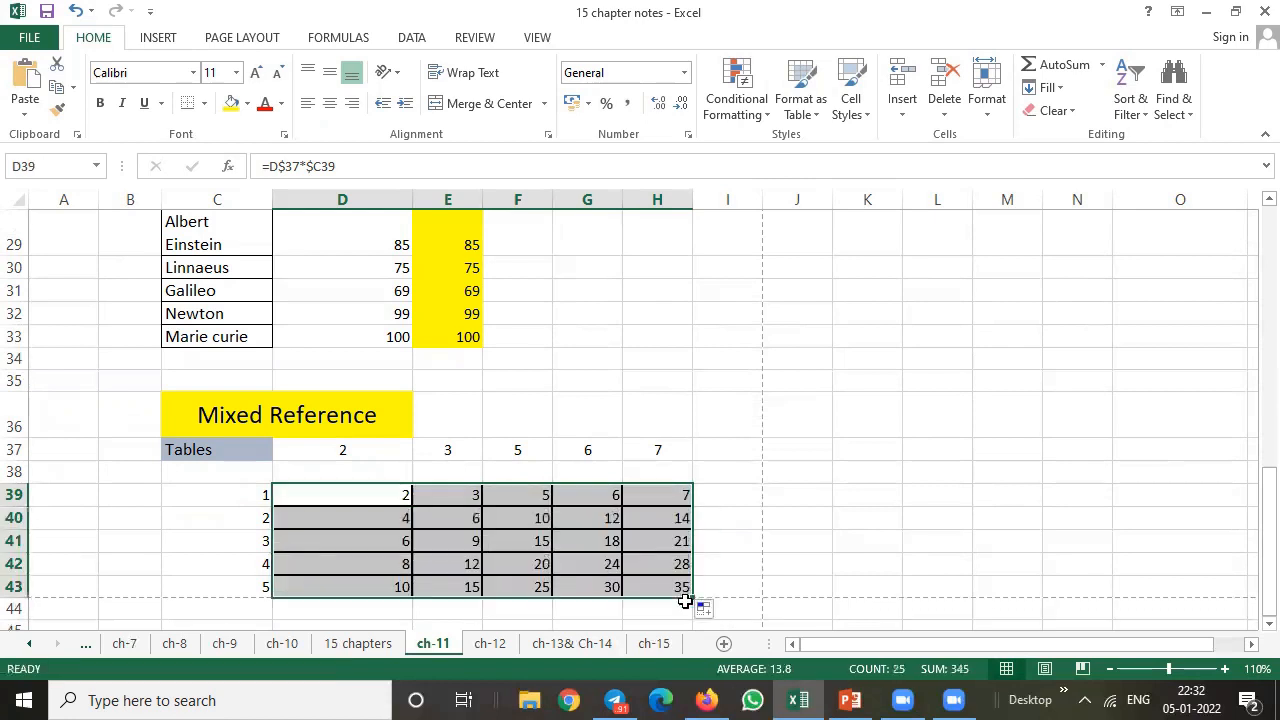
pyautogui.click(351, 451)
pyautogui.click(257, 584)
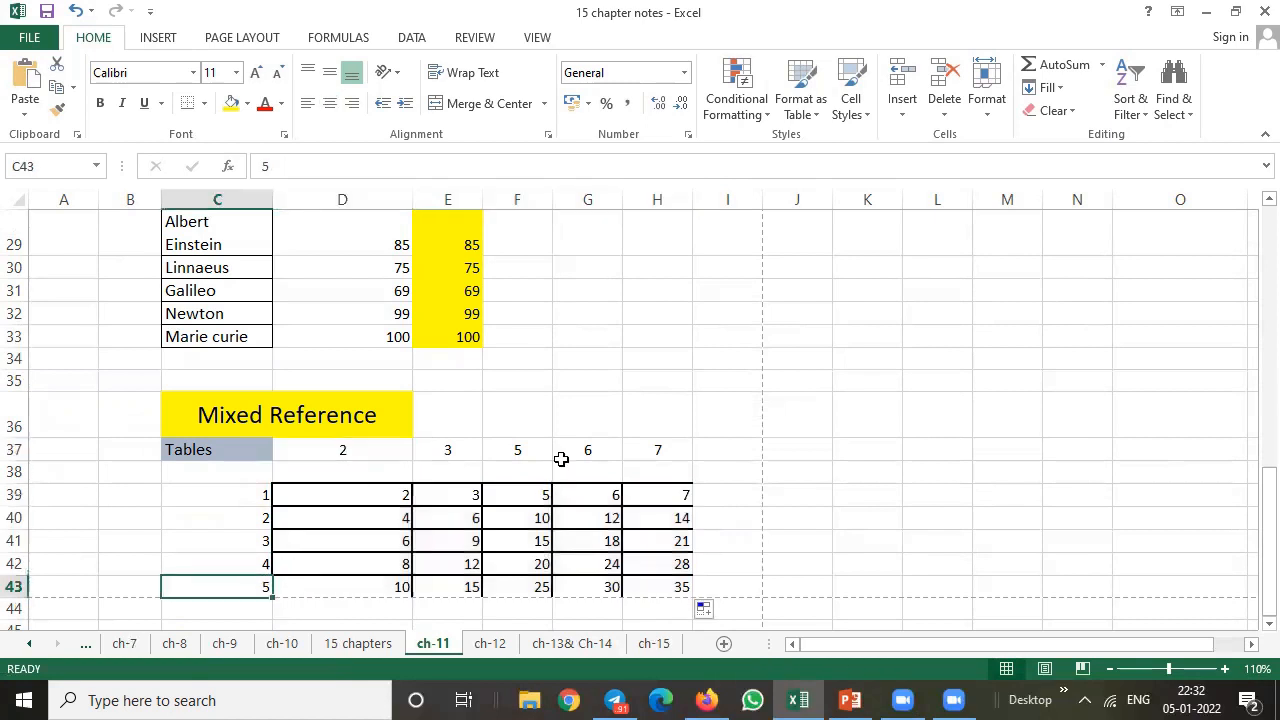
pyautogui.click(526, 449)
pyautogui.click(534, 585)
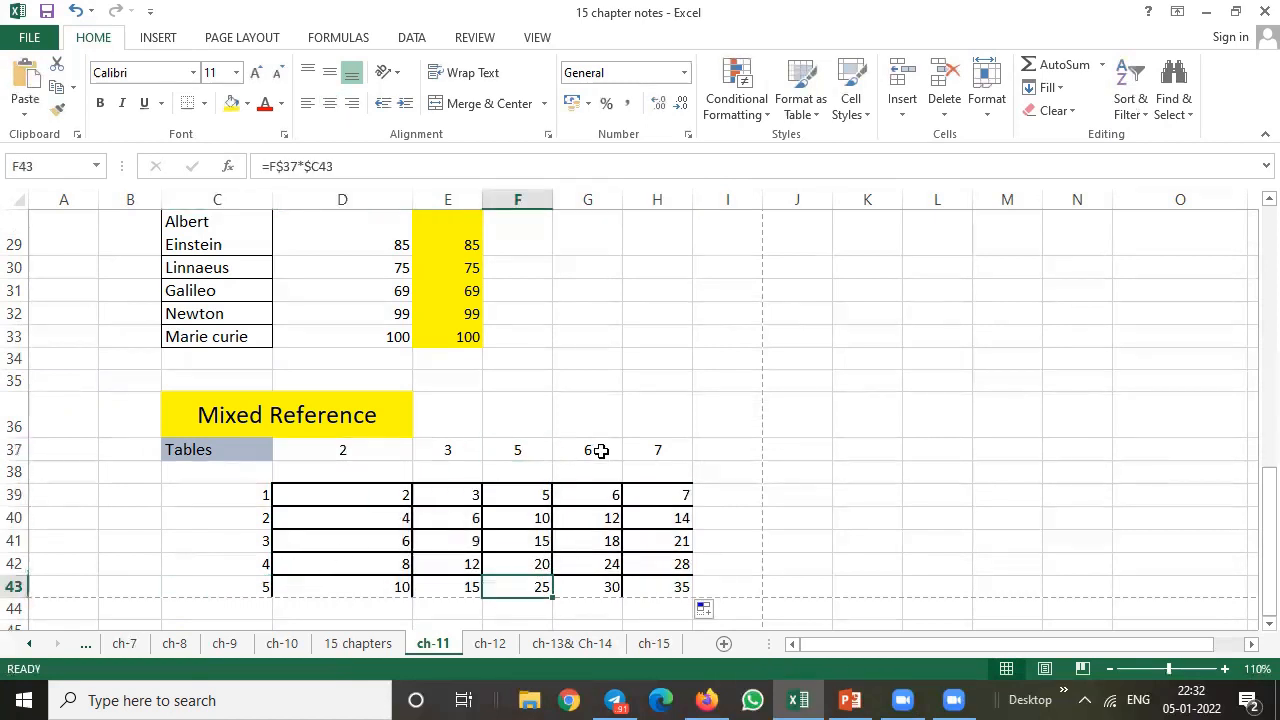
pyautogui.click(600, 451)
pyautogui.click(610, 587)
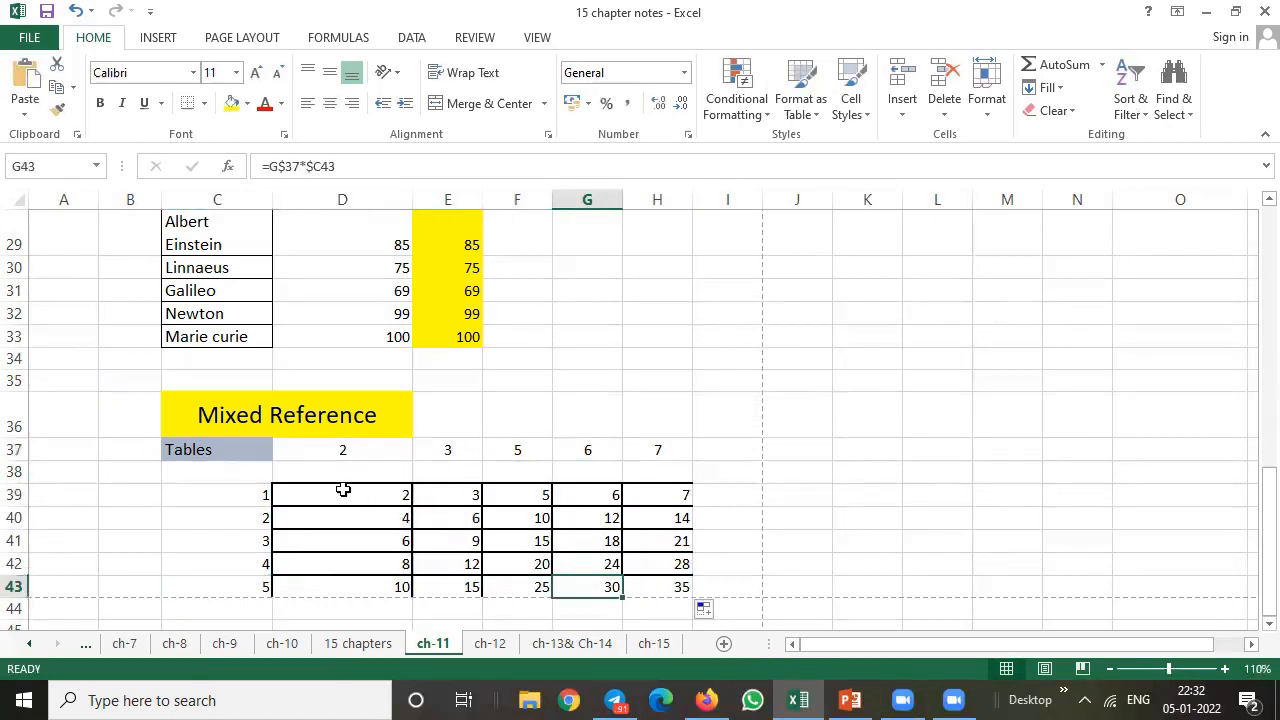
pyautogui.moveTo(268, 450); pyautogui.dragTo(665, 591)
# Step: Return to the heading in A1 of the ch-11 sheet and switch to the ch-12 sheet on inserting built-in functions
pyautogui.moveTo(1267, 520); pyautogui.dragTo(1250, 226)
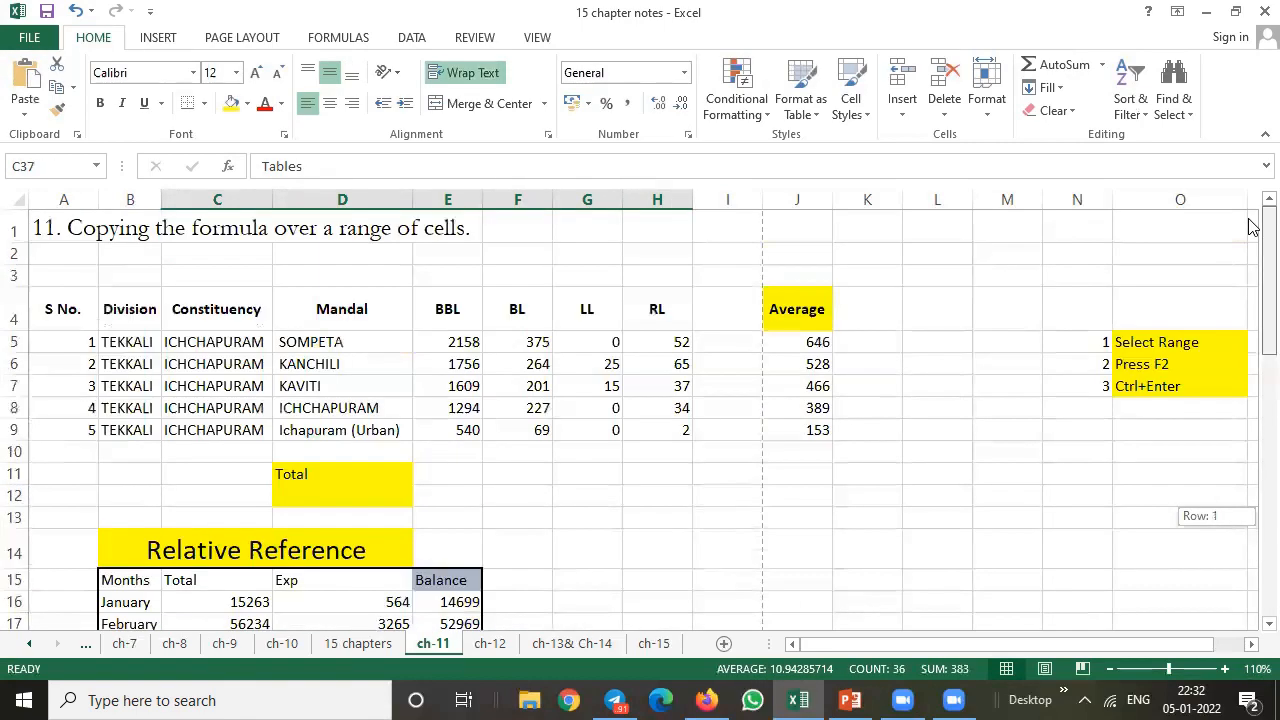
pyautogui.click(88, 226)
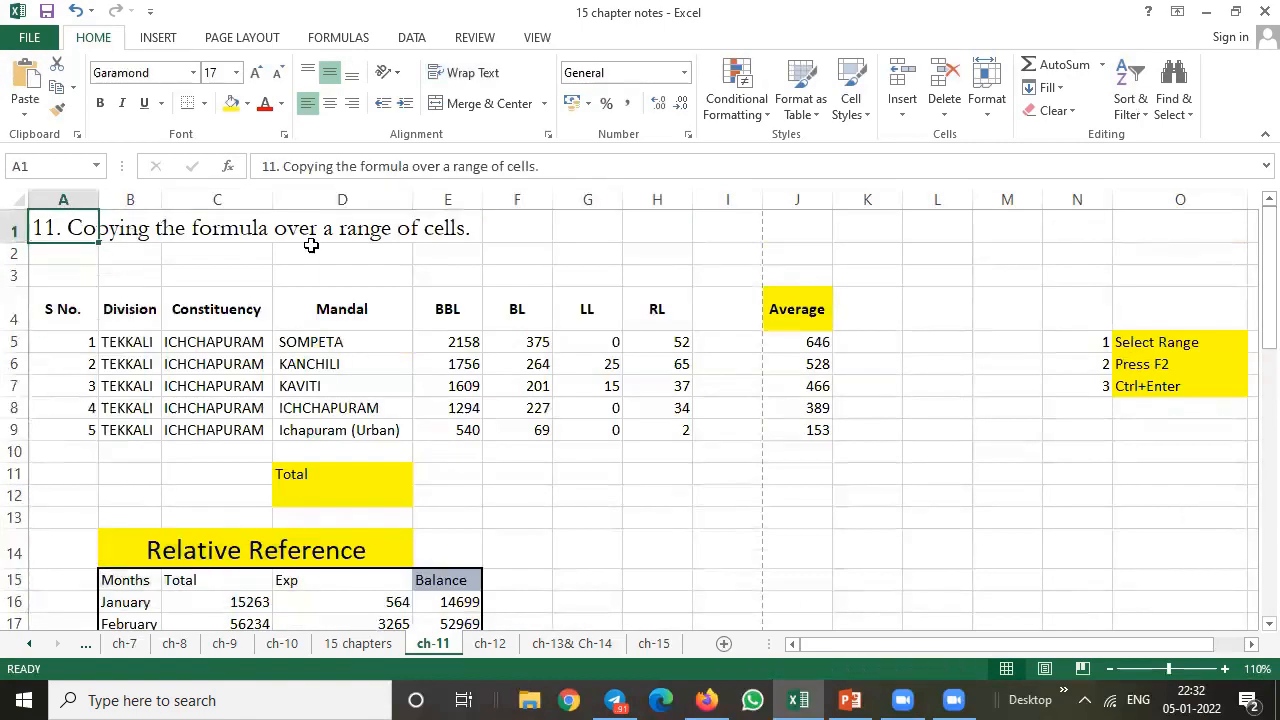
pyautogui.click(491, 644)
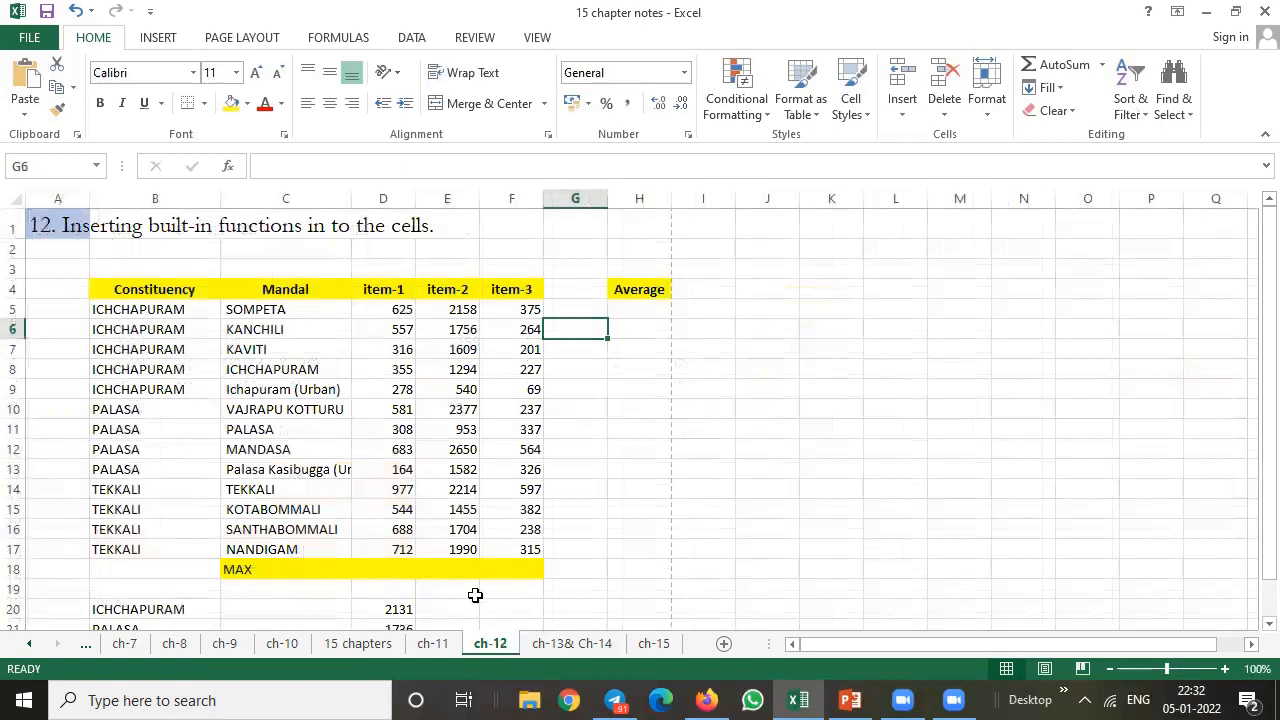
pyautogui.click(440, 643)
pyautogui.click(462, 645)
pyautogui.scroll(-2, 447, 508)
pyautogui.scroll(2, 447, 508)
# Step: Enter =AVERAGE(D5:F5) directly in cell H5, and clear that cell again
pyautogui.click(637, 310)
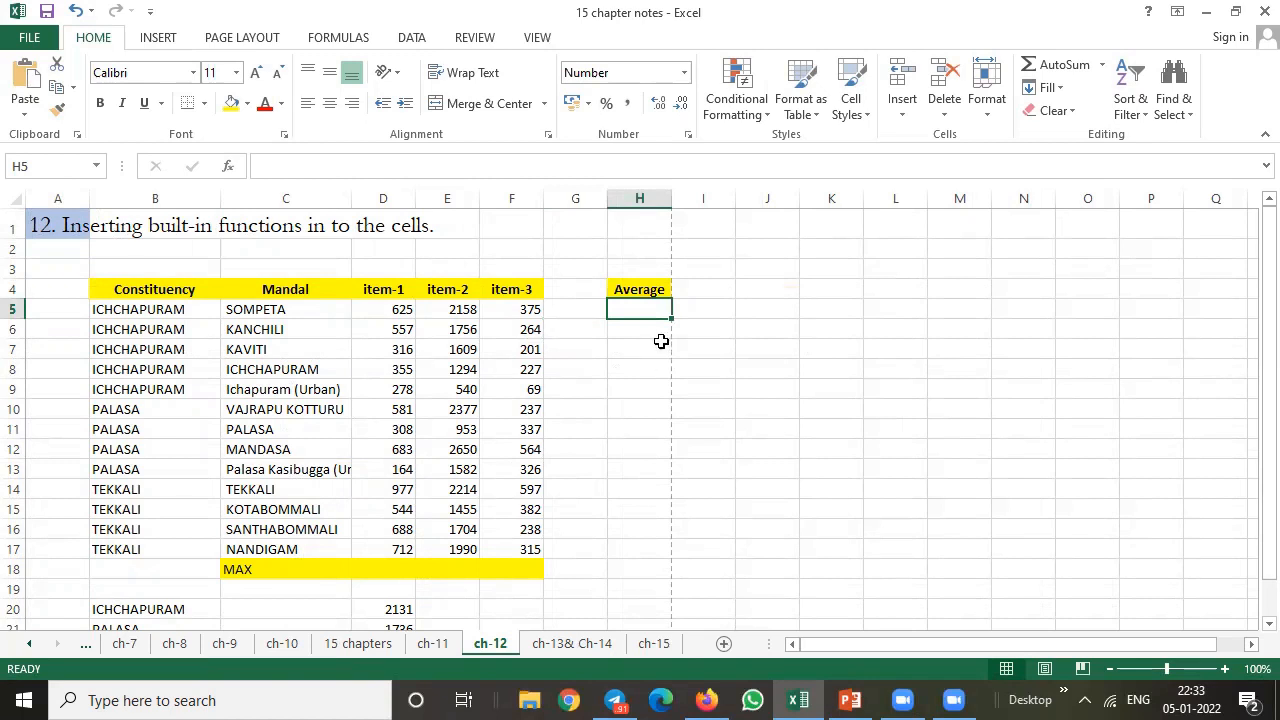
pyautogui.write('=aver')
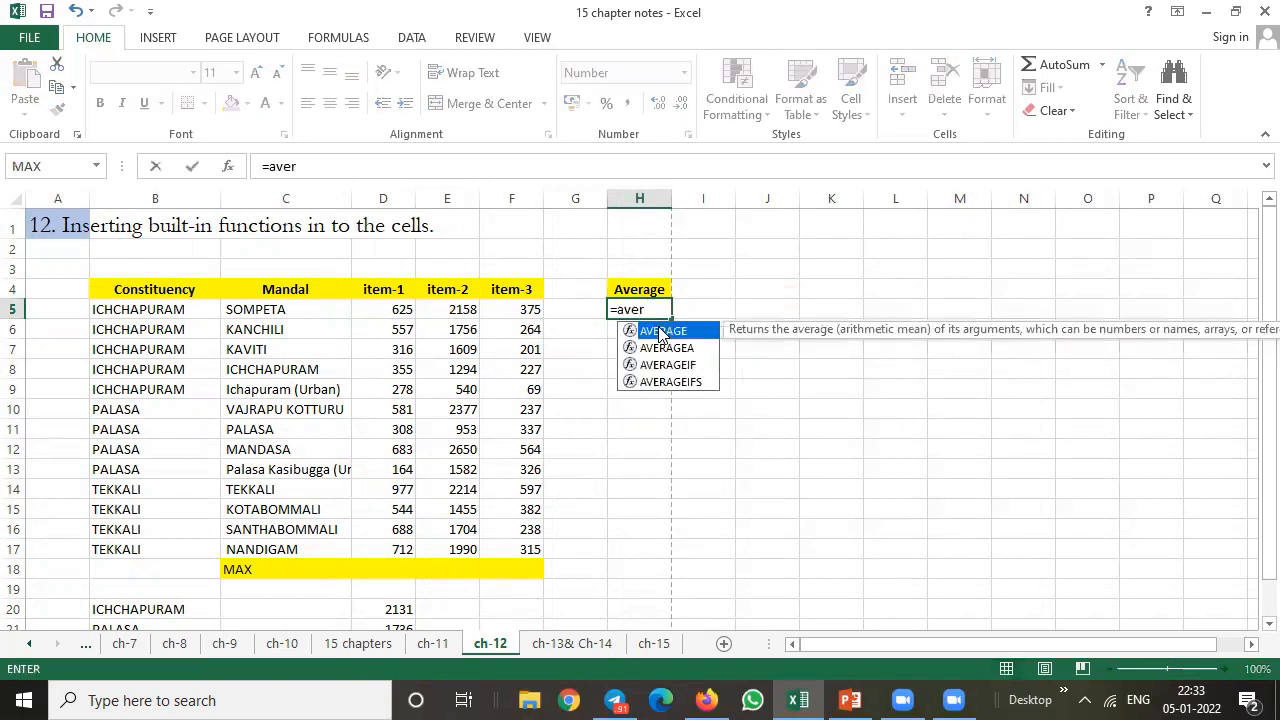
pyautogui.doubleClick(659, 331)
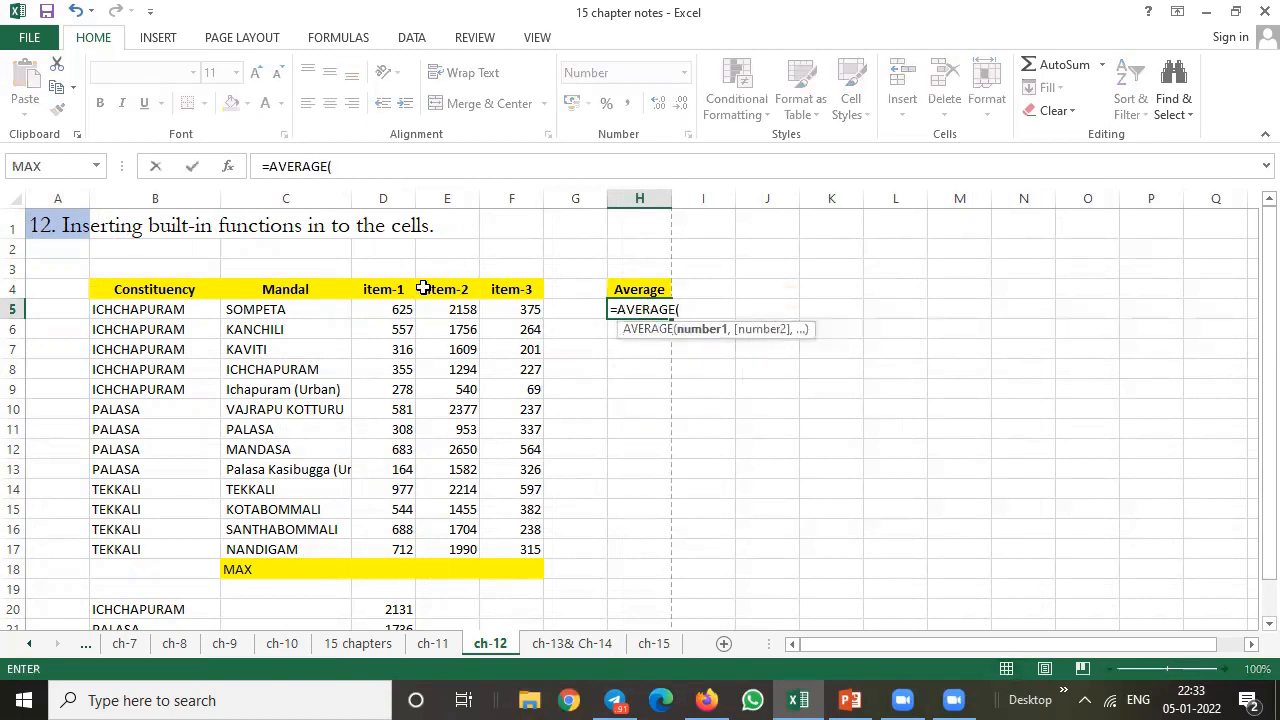
pyautogui.moveTo(378, 308); pyautogui.dragTo(524, 311)
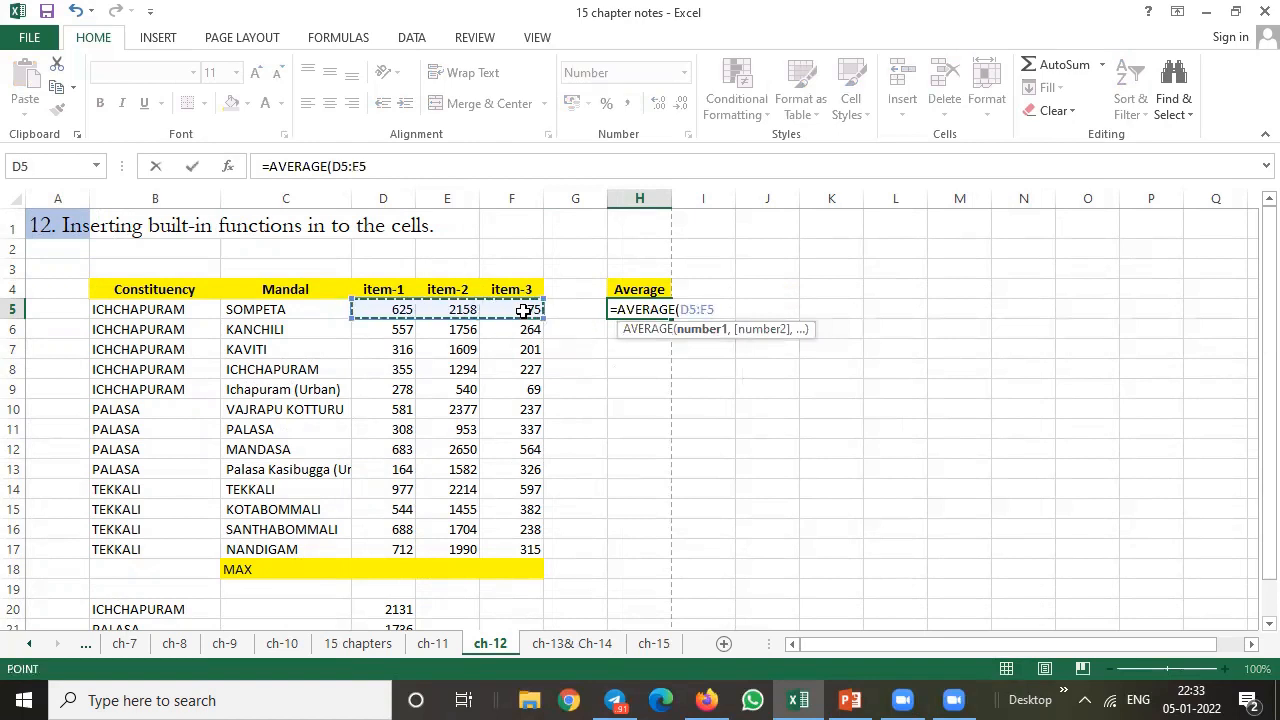
pyautogui.press('Return')
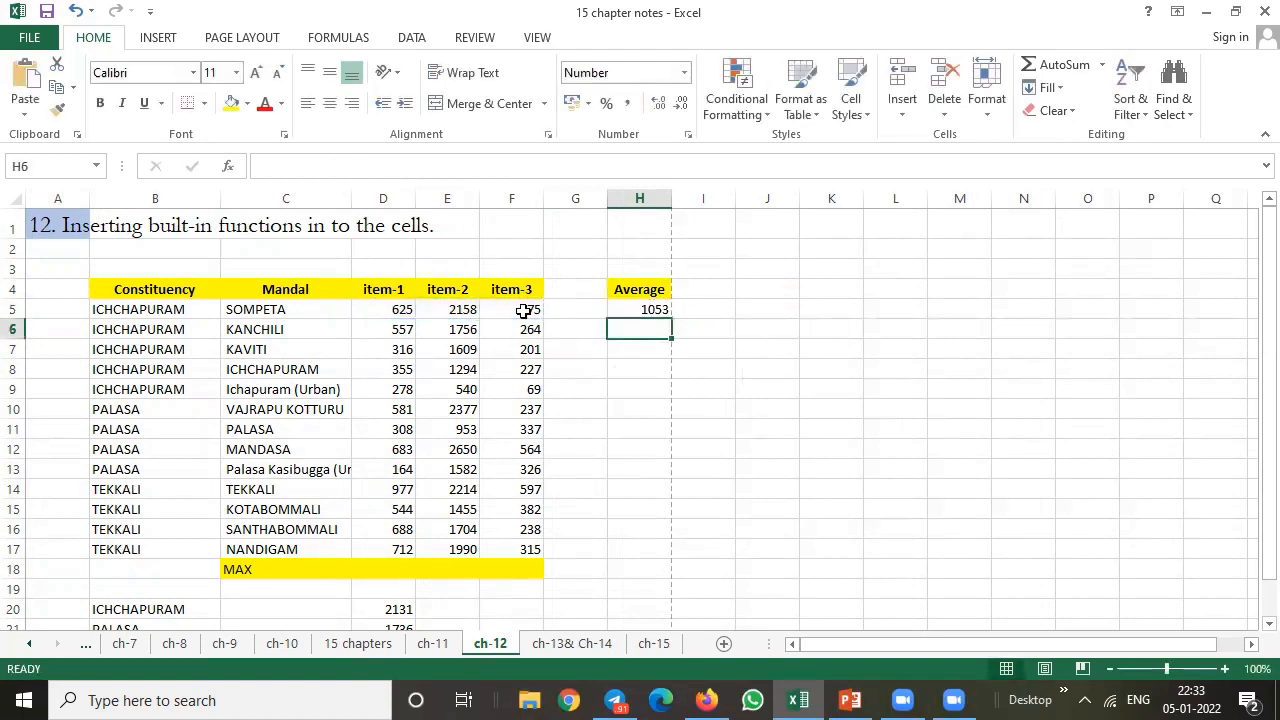
pyautogui.press('Up')
pyautogui.press('Delete')
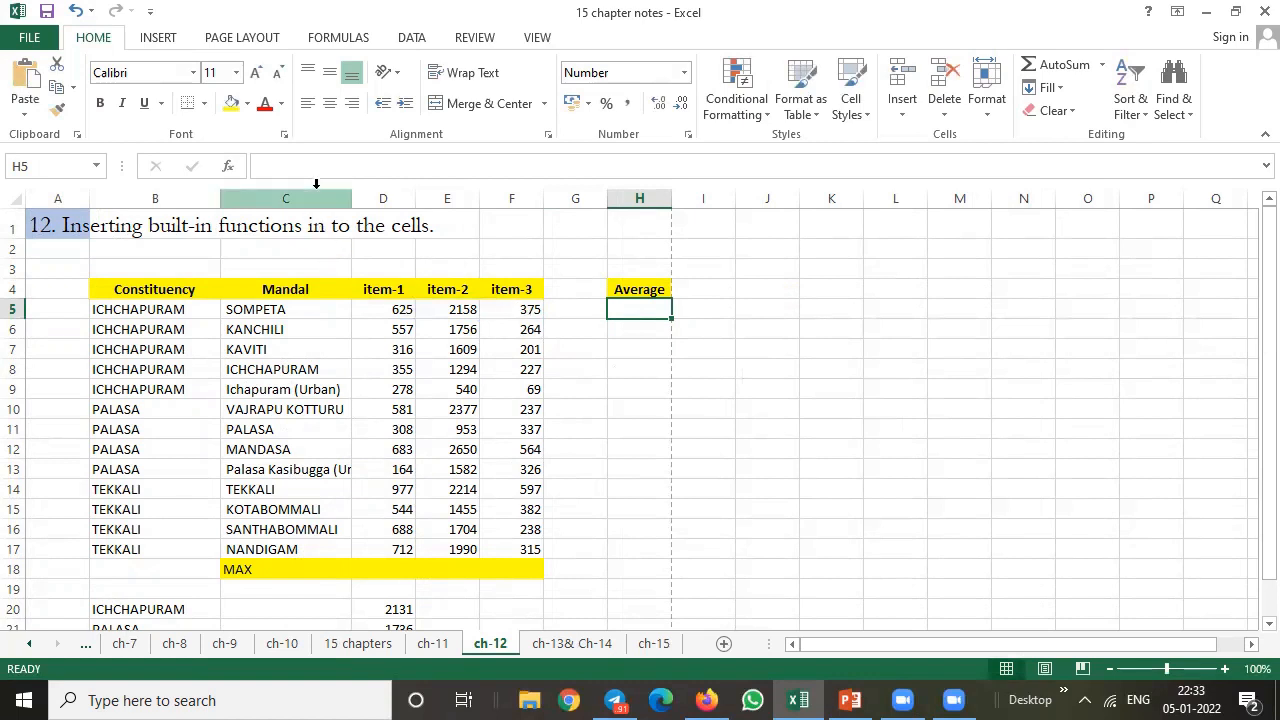
# Step: Insert the AVERAGE function from the statistical function library in H5 over D5:F5 and fill it down through H17
pyautogui.click(345, 38)
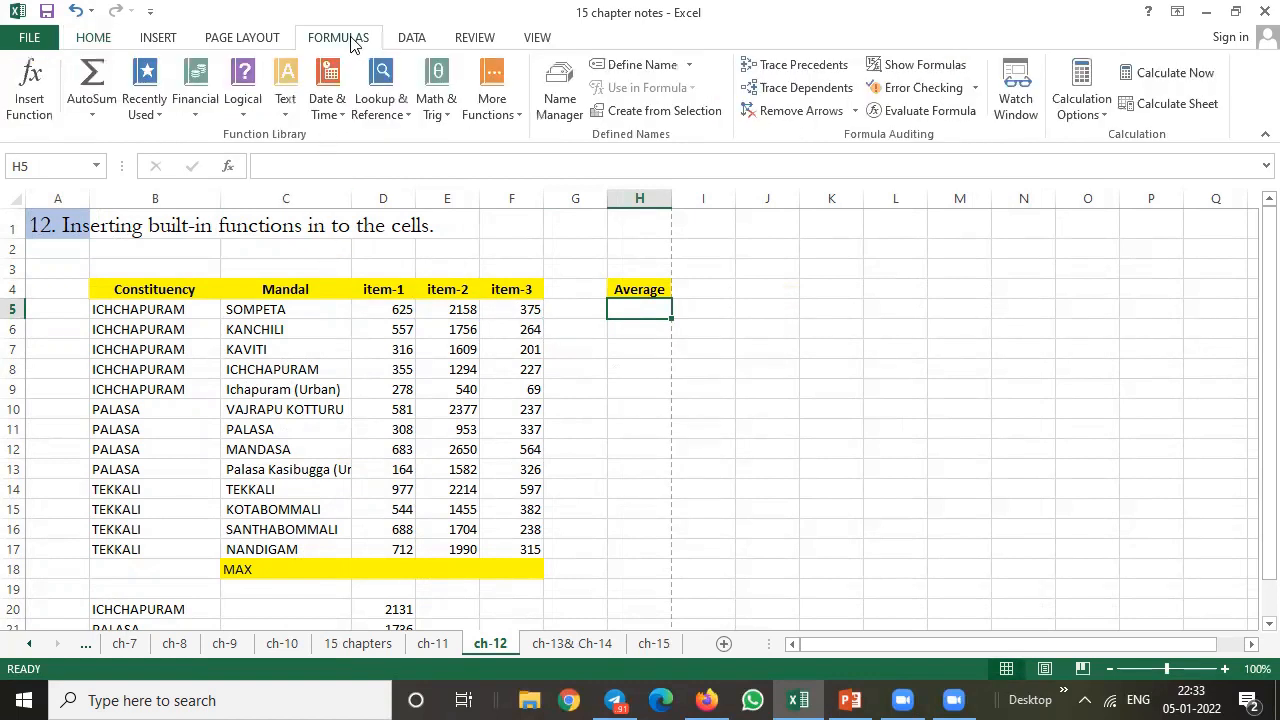
pyautogui.click(497, 108)
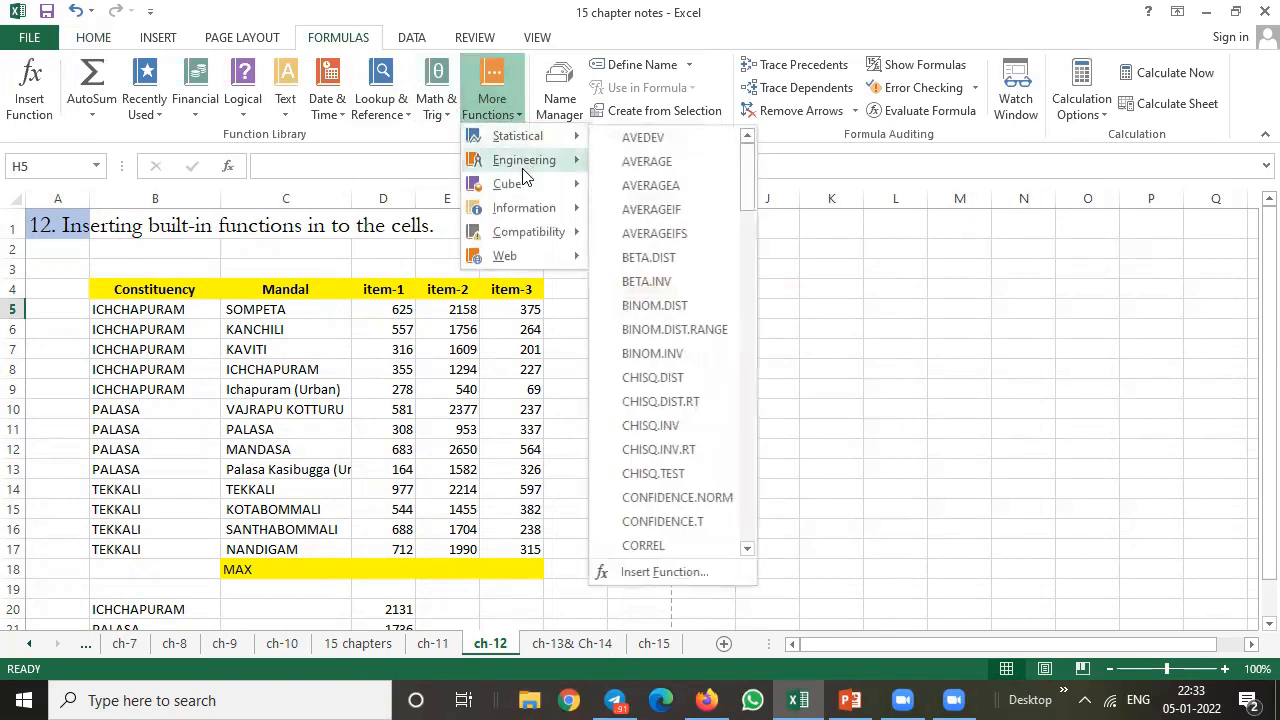
pyautogui.moveTo(525, 170)
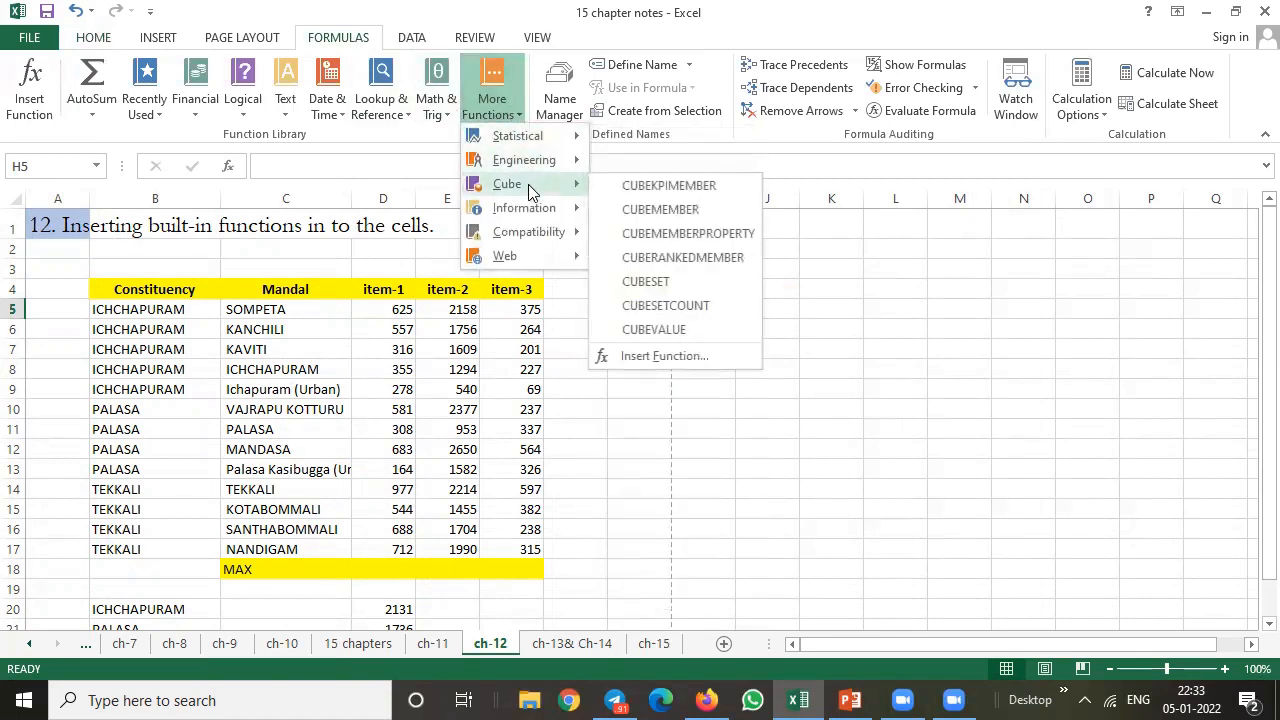
pyautogui.moveTo(530, 245)
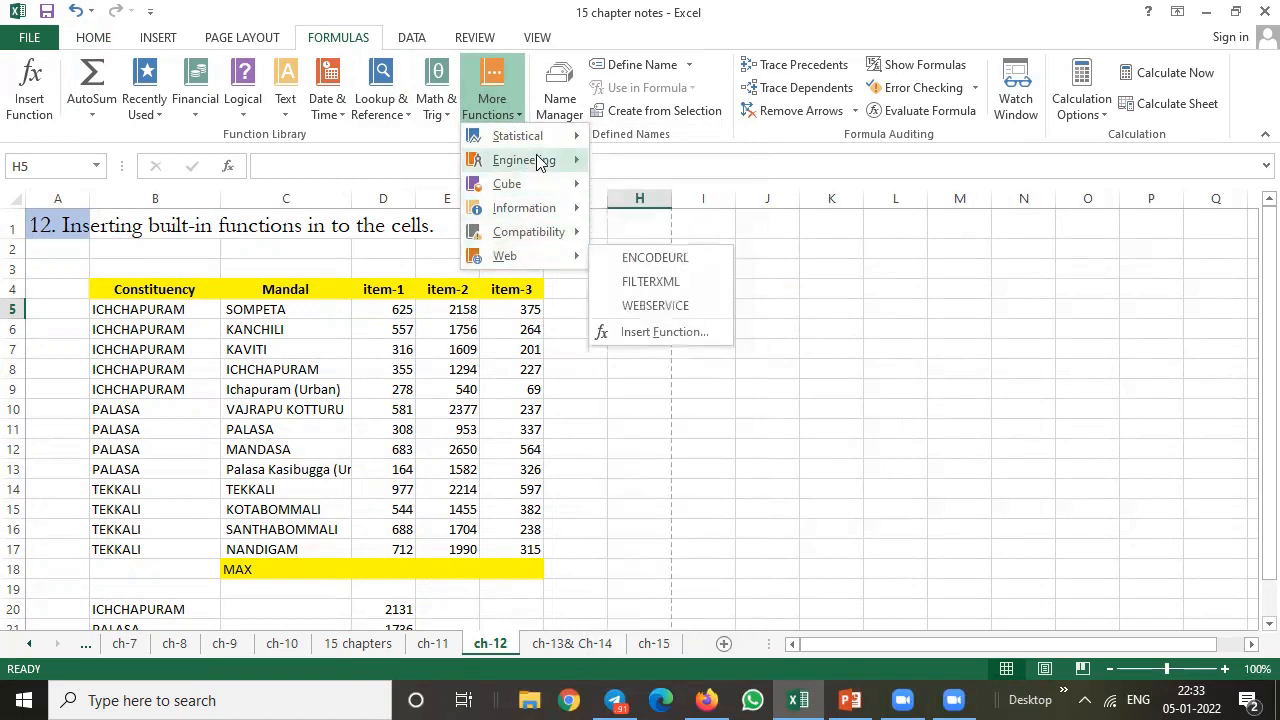
pyautogui.moveTo(539, 142)
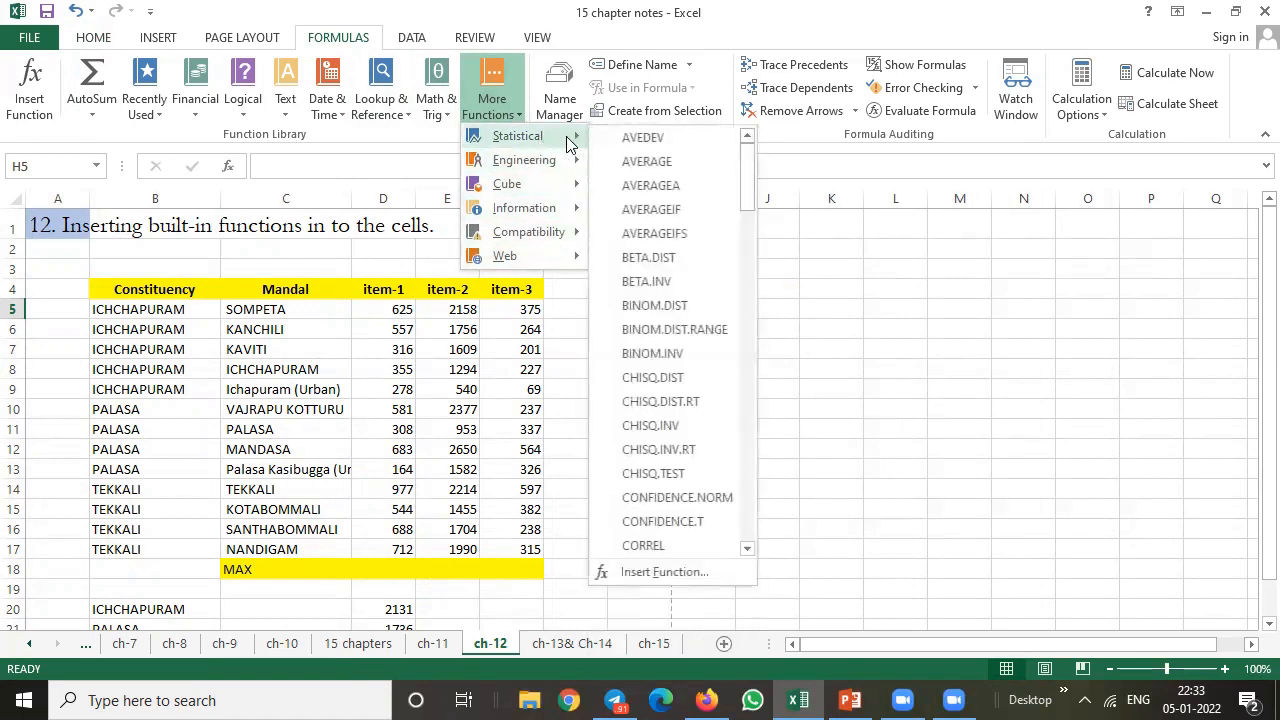
pyautogui.click(630, 162)
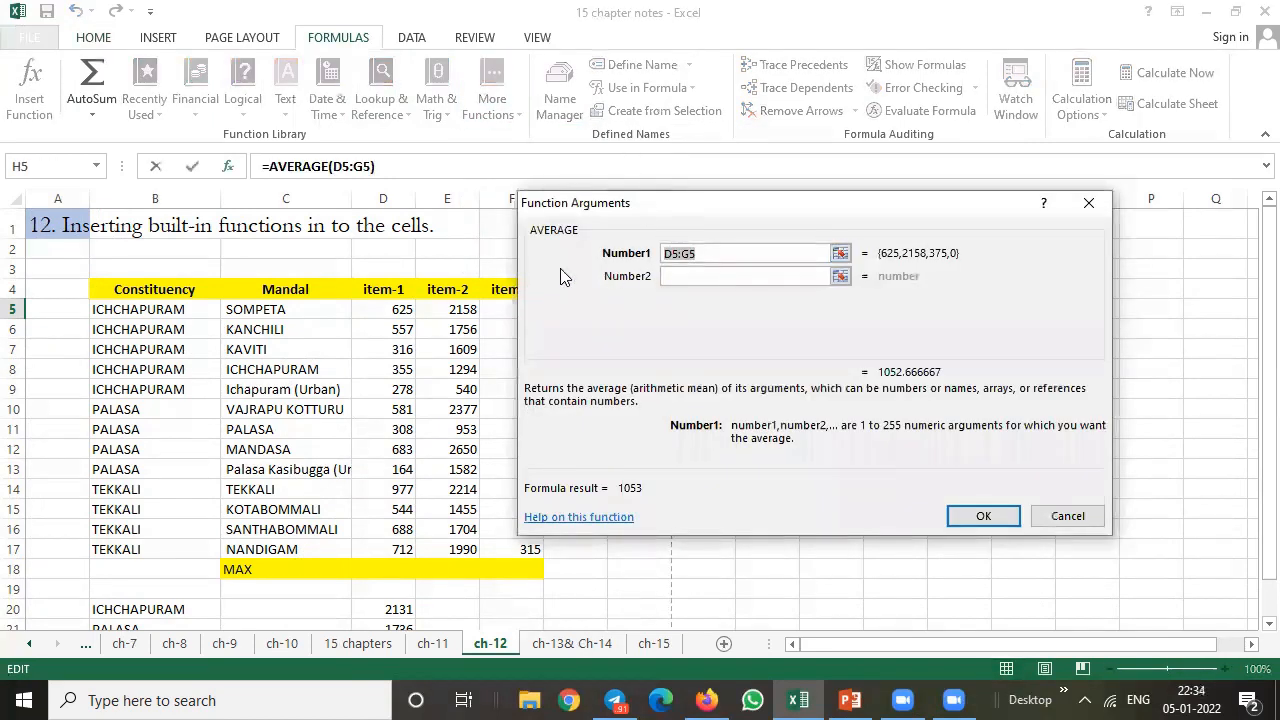
pyautogui.moveTo(400, 309); pyautogui.dragTo(500, 309)
pyautogui.click(966, 520)
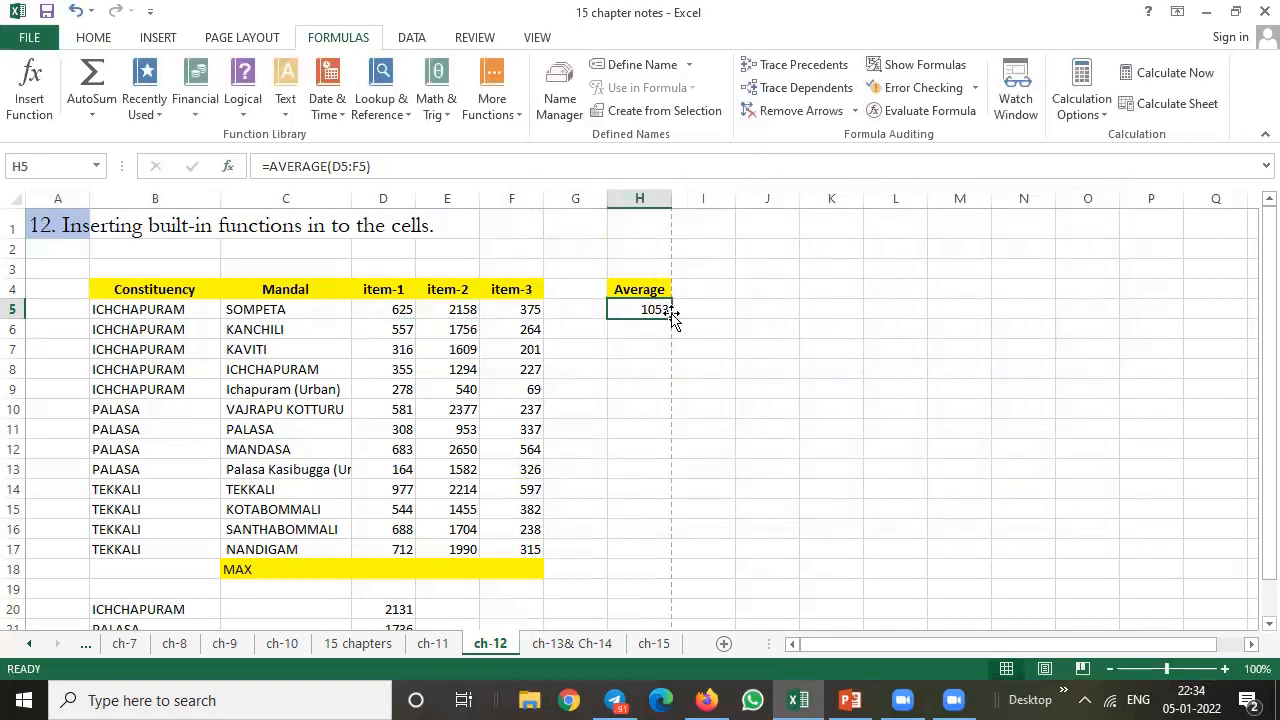
pyautogui.moveTo(672, 316); pyautogui.dragTo(659, 552)
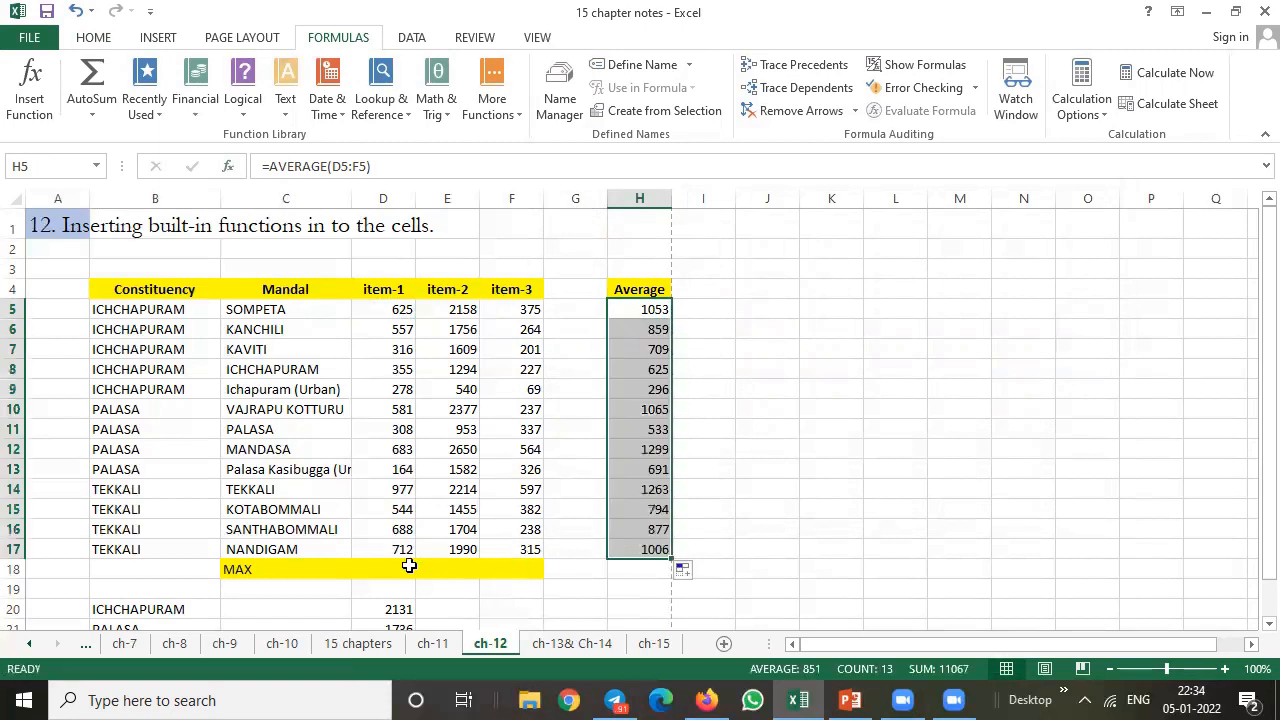
# Step: Insert the statistical MAX function in D18 over D5:D17 and fill it across through H18
pyautogui.click(369, 565)
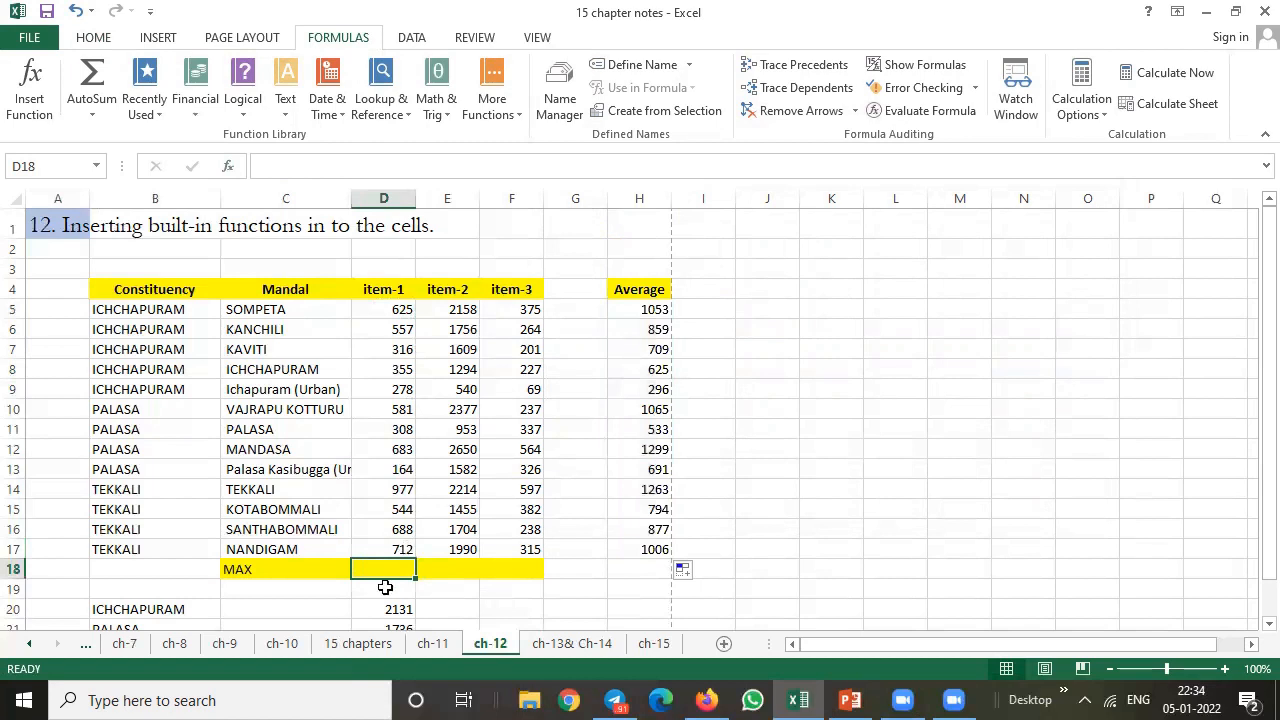
pyautogui.click(511, 113)
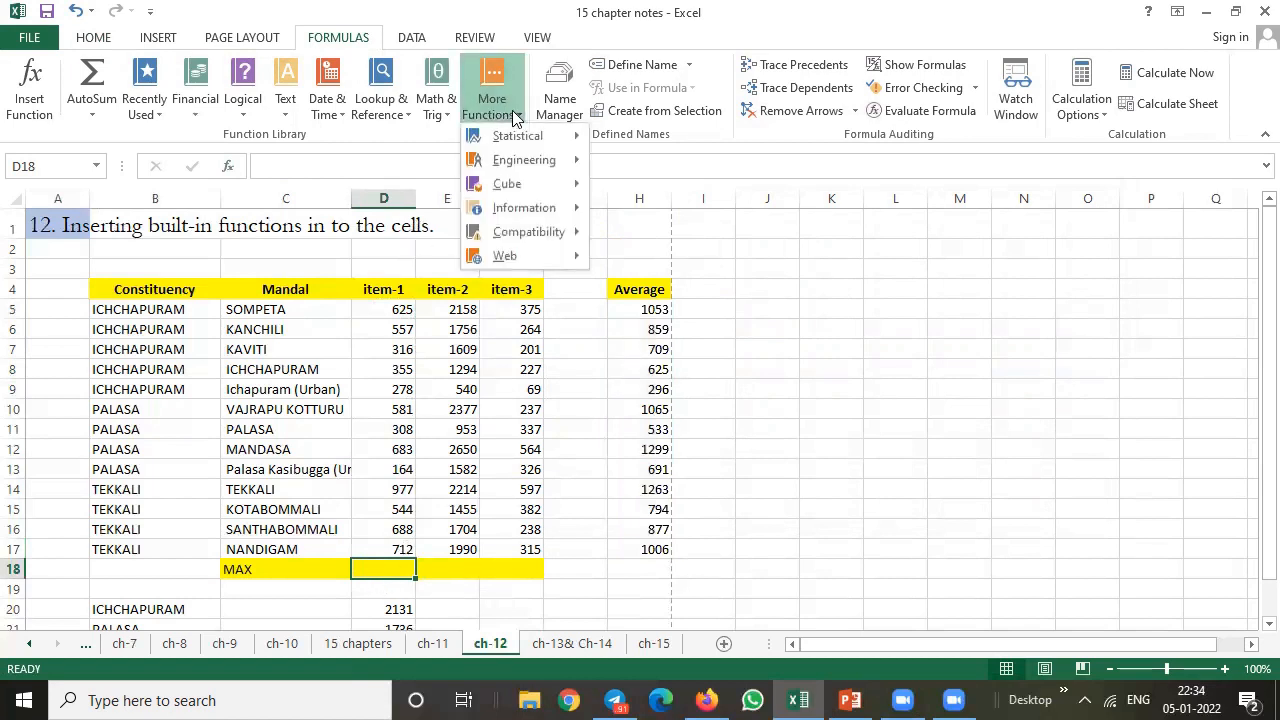
pyautogui.moveTo(530, 142)
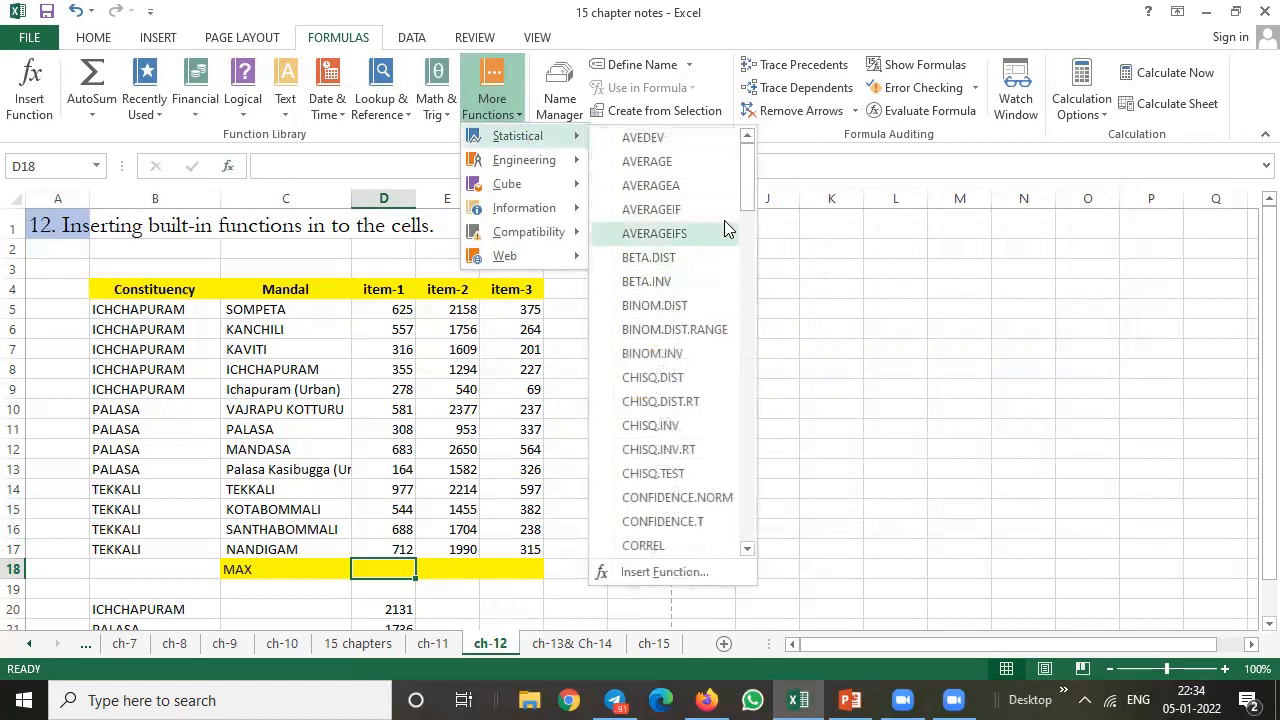
pyautogui.moveTo(744, 192); pyautogui.dragTo(748, 378)
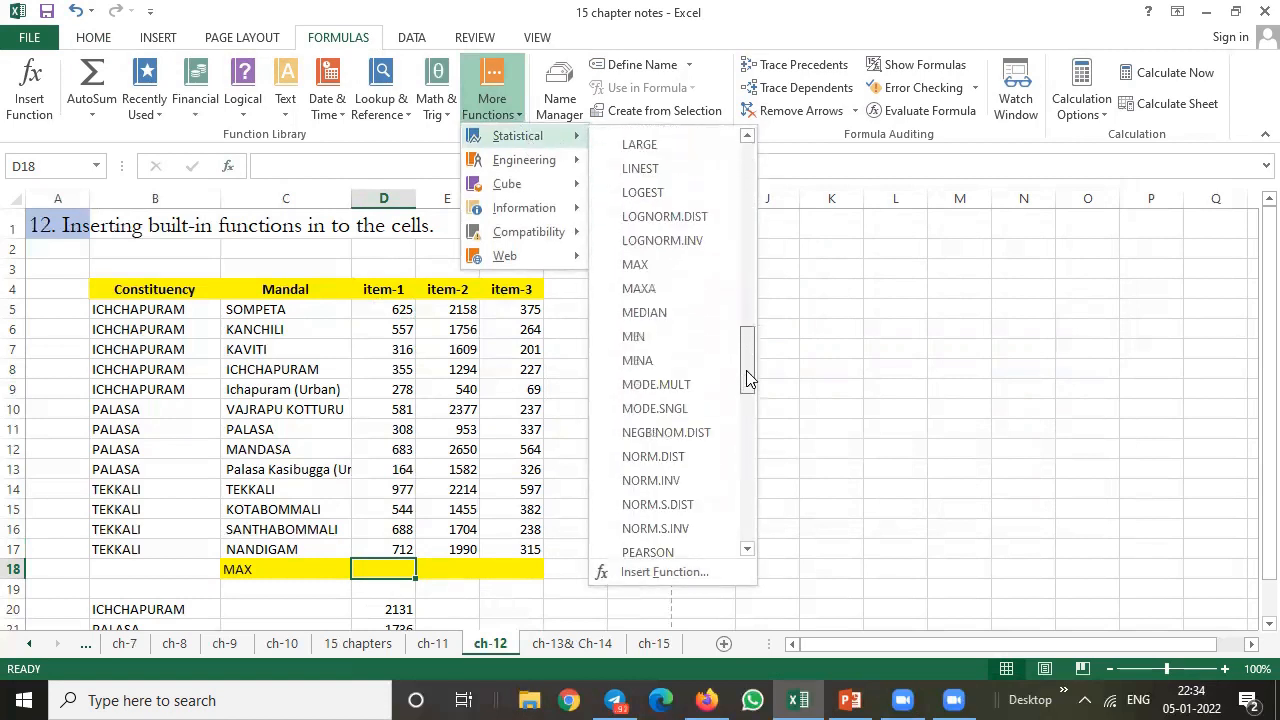
pyautogui.click(696, 274)
pyautogui.moveTo(385, 311); pyautogui.dragTo(398, 545)
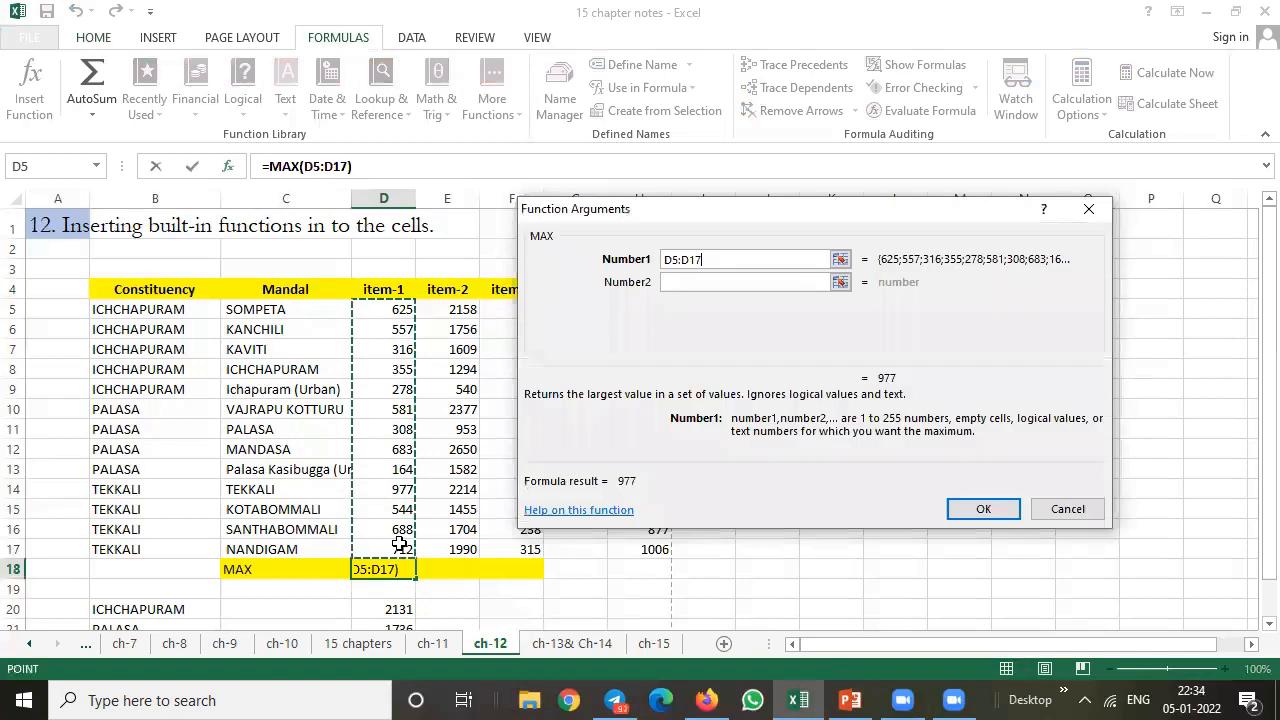
pyautogui.click(985, 510)
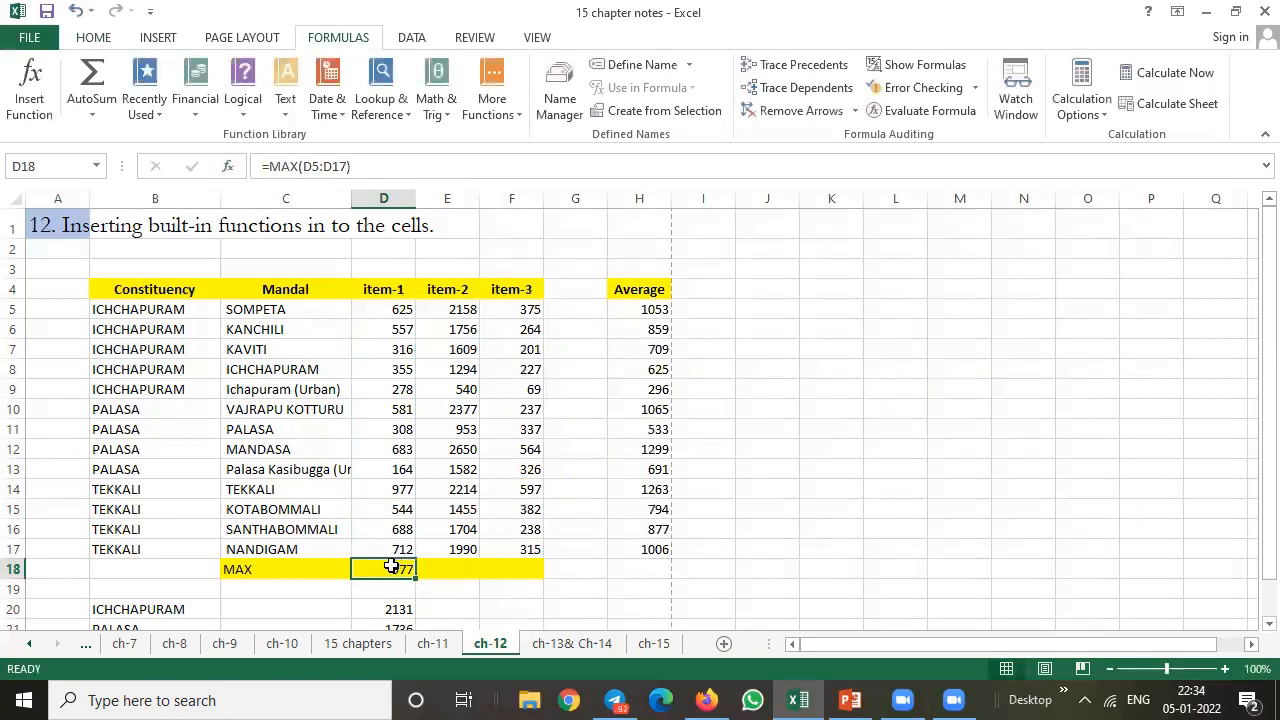
pyautogui.moveTo(414, 576); pyautogui.dragTo(668, 588)
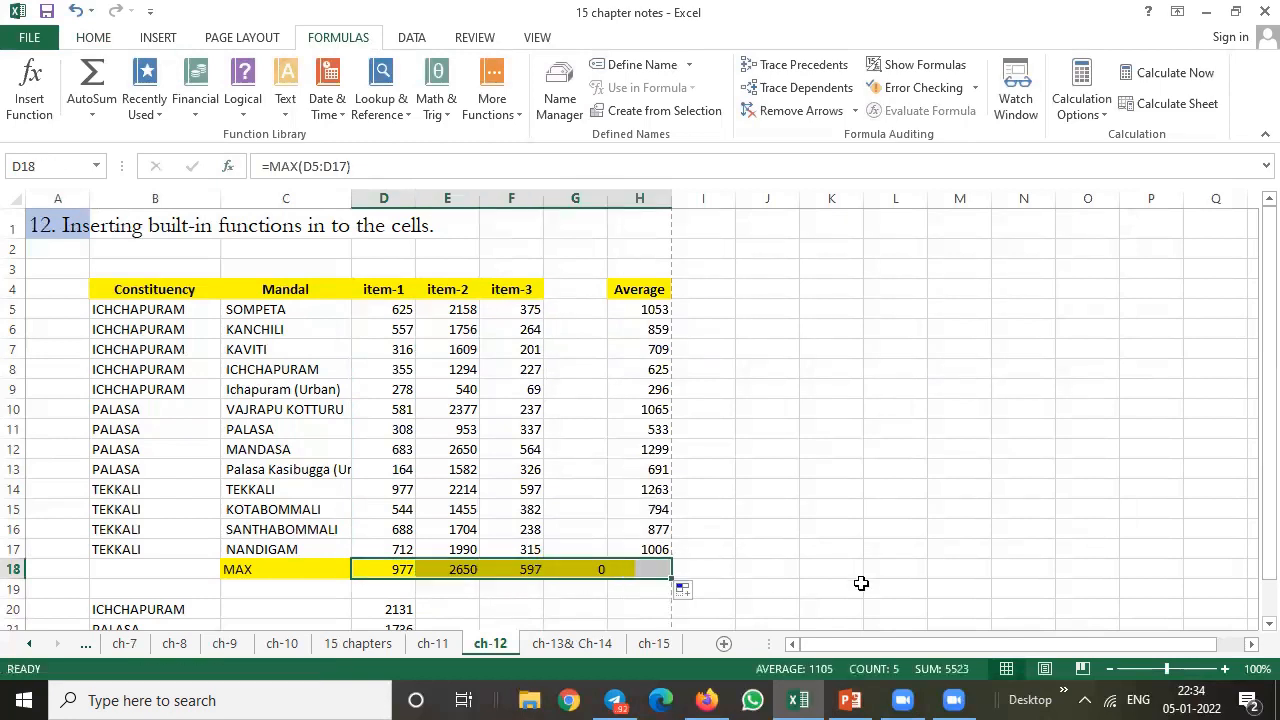
pyautogui.click(652, 569)
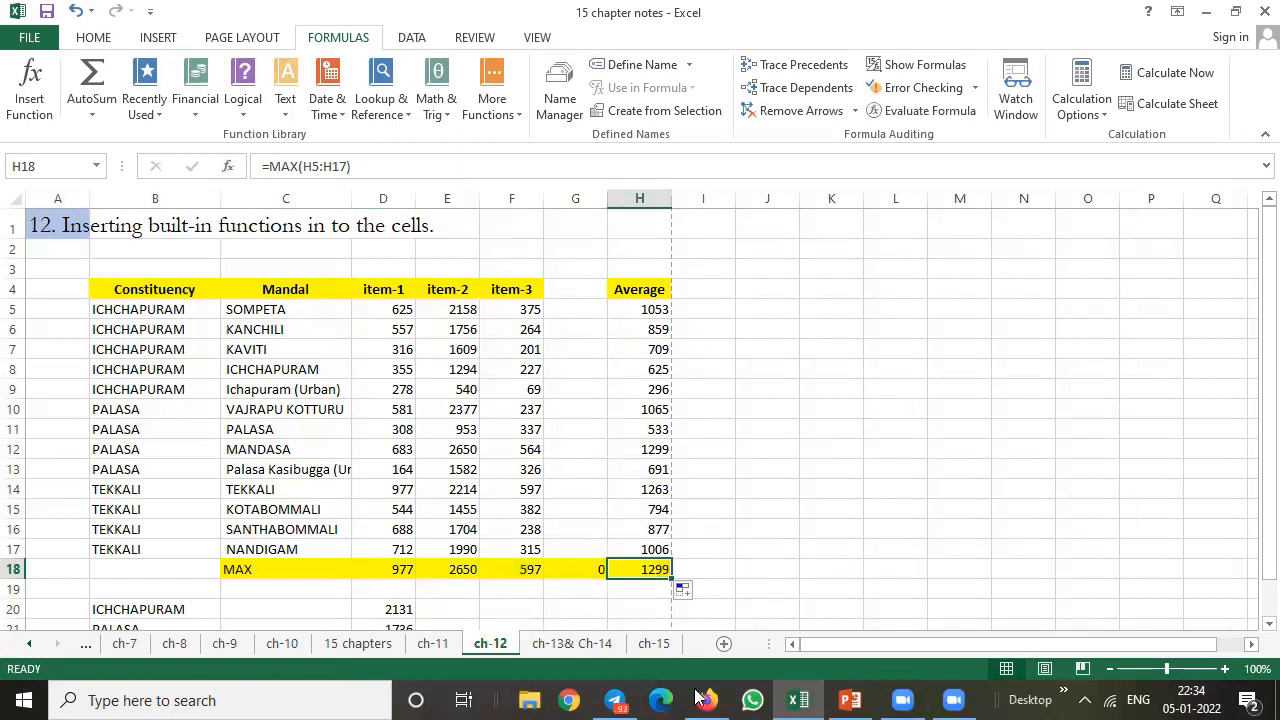
pyautogui.click(857, 317)
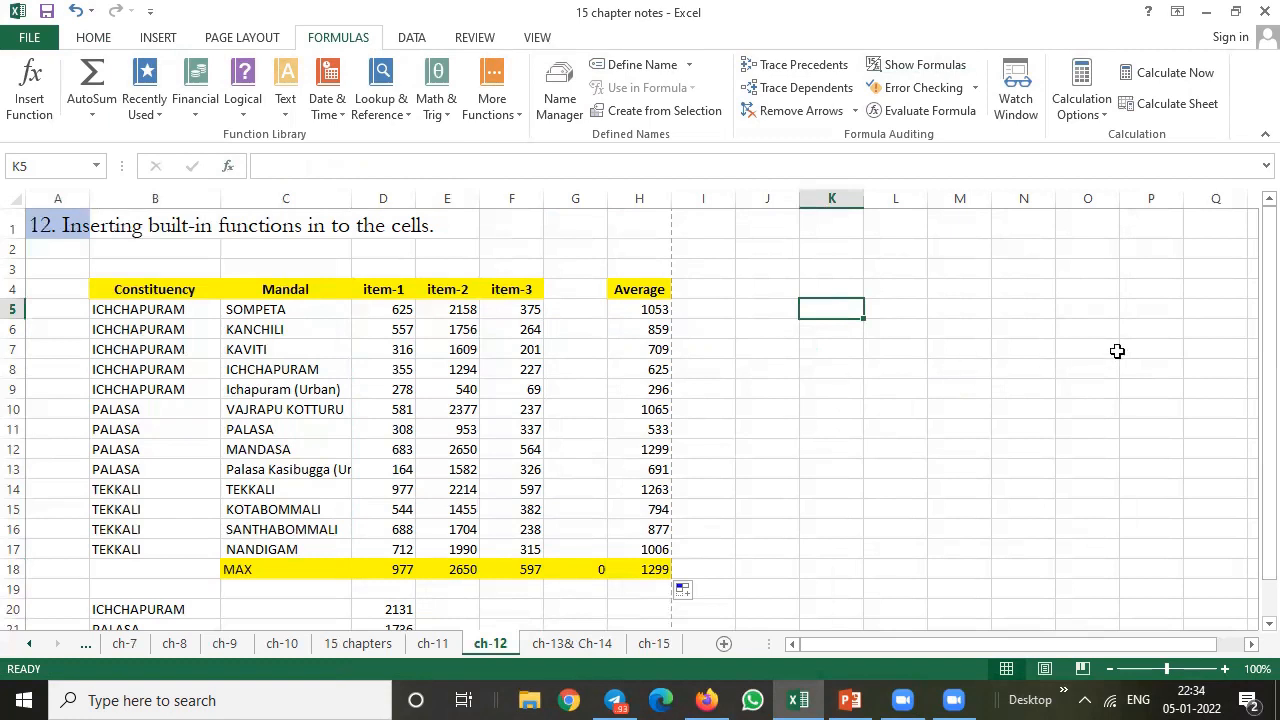
# Step: Clear the SUMIFS constituency totals in D20, D21 and D22
pyautogui.moveTo(1250, 265); pyautogui.dragTo(1249, 326)
pyautogui.click(395, 559)
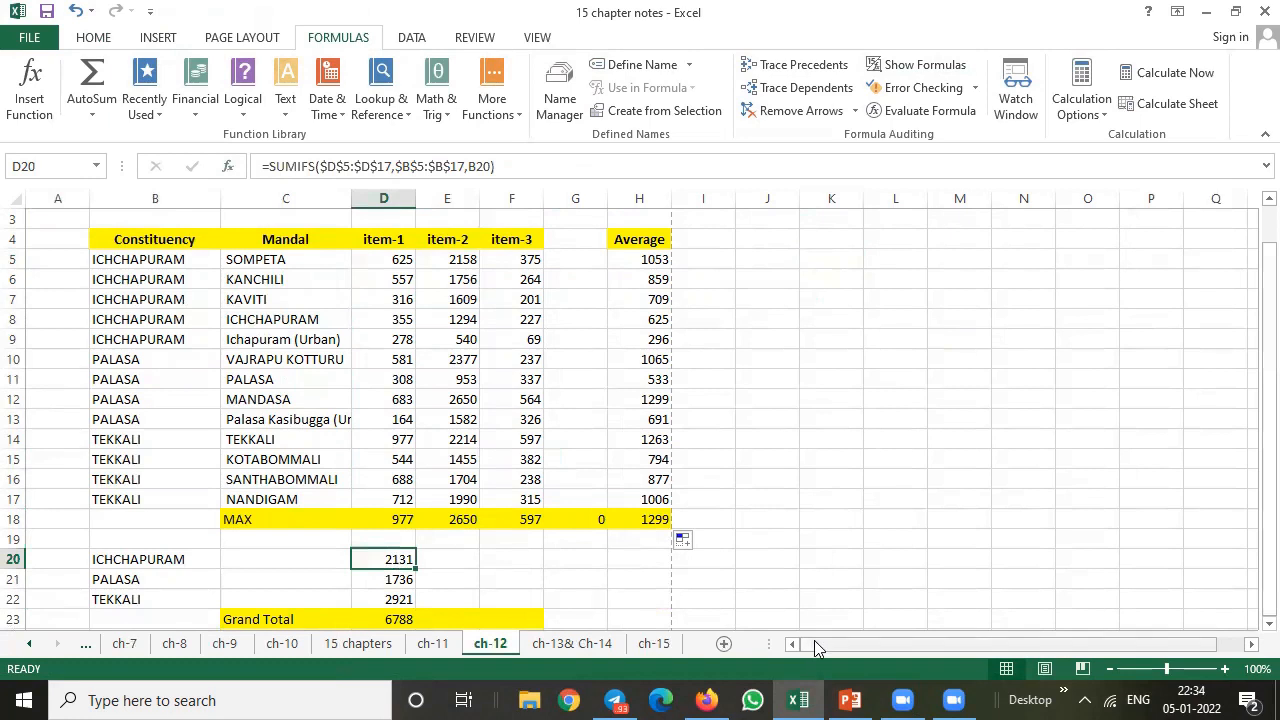
pyautogui.press('Delete')
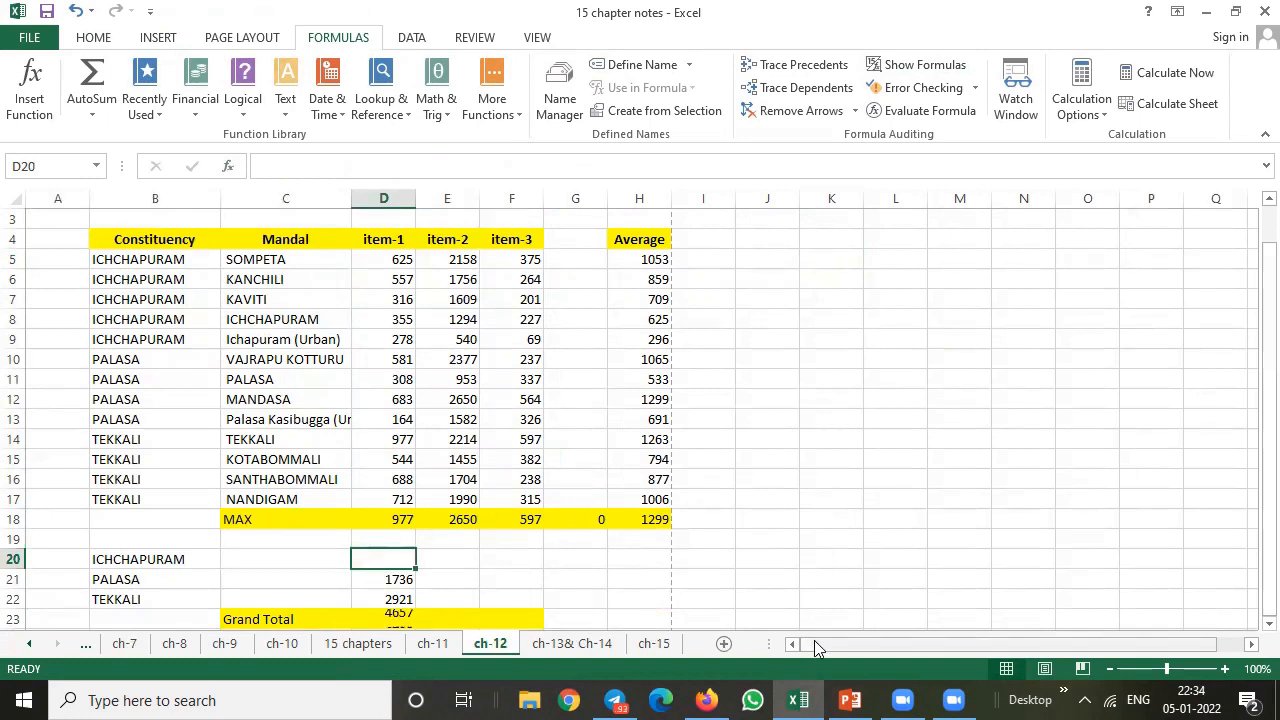
pyautogui.press('Down')
pyautogui.press('Delete')
pyautogui.press('Down')
pyautogui.press('Delete')
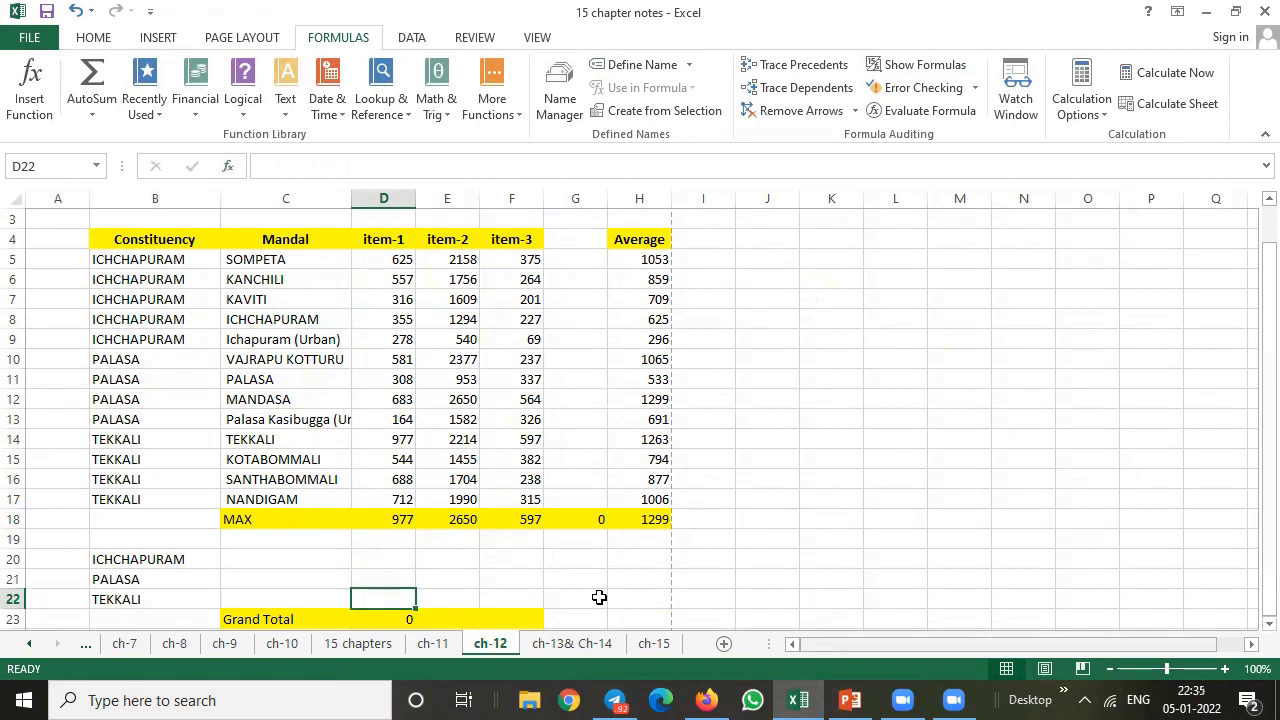
# Step: Examine the Mandal and Constituency columns, including the ICHCHAPURAM rows in B5:B9, against the constituency summary starting in row 20
pyautogui.moveTo(277, 242); pyautogui.dragTo(300, 407)
pyautogui.moveTo(155, 241); pyautogui.dragTo(190, 378)
pyautogui.moveTo(155, 257); pyautogui.dragTo(157, 337)
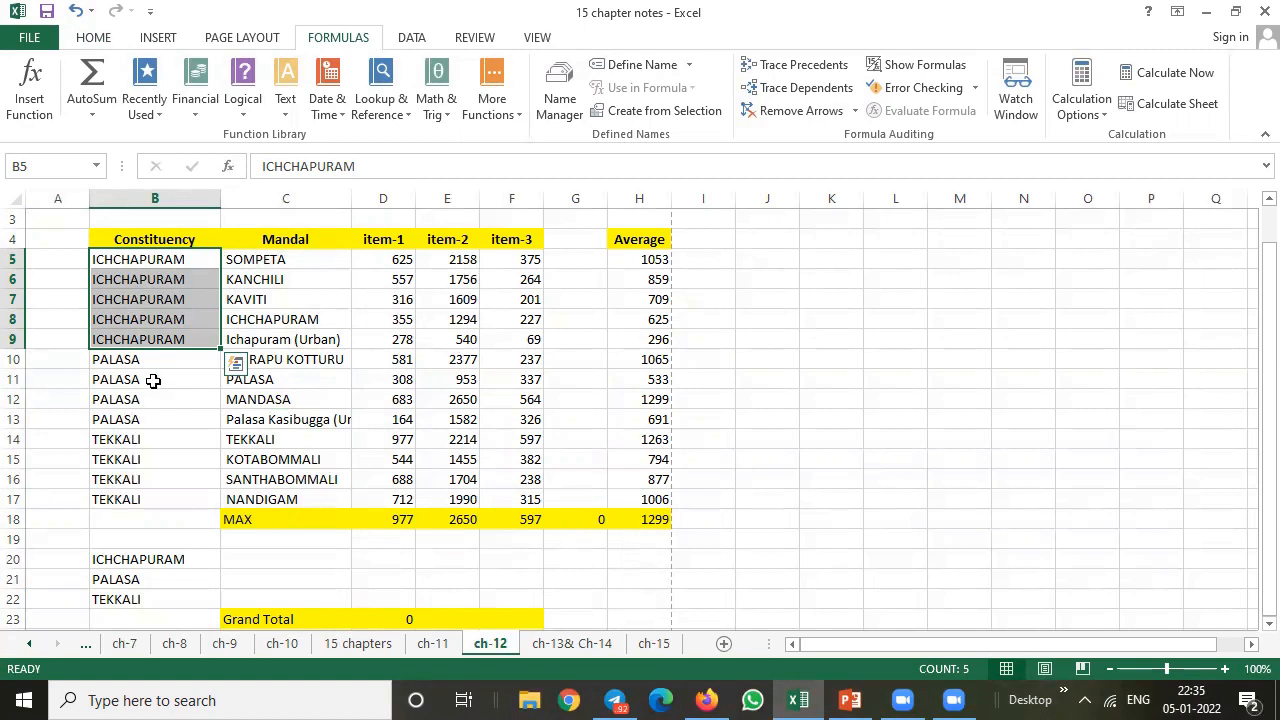
pyautogui.click(241, 555)
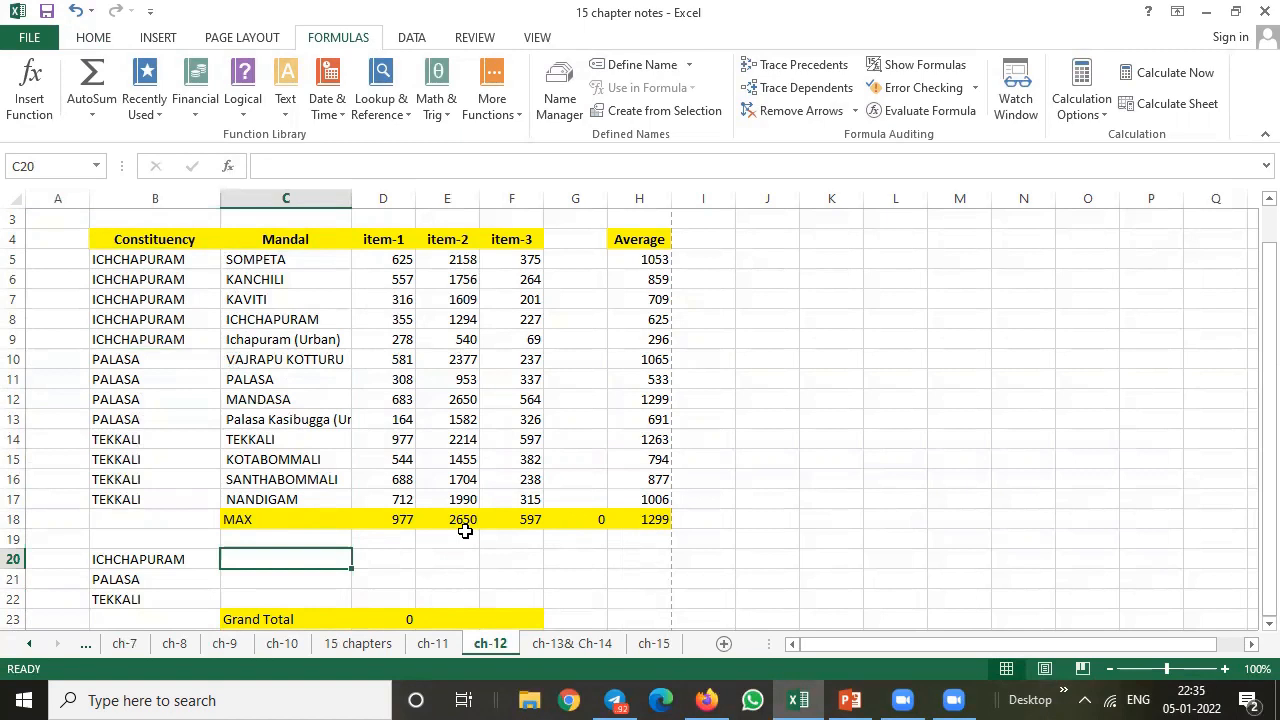
# Step: Enter a SUMIFS formula in D20 that totals D5:D17 where B5:B17 matches the constituency in B20
pyautogui.click(400, 565)
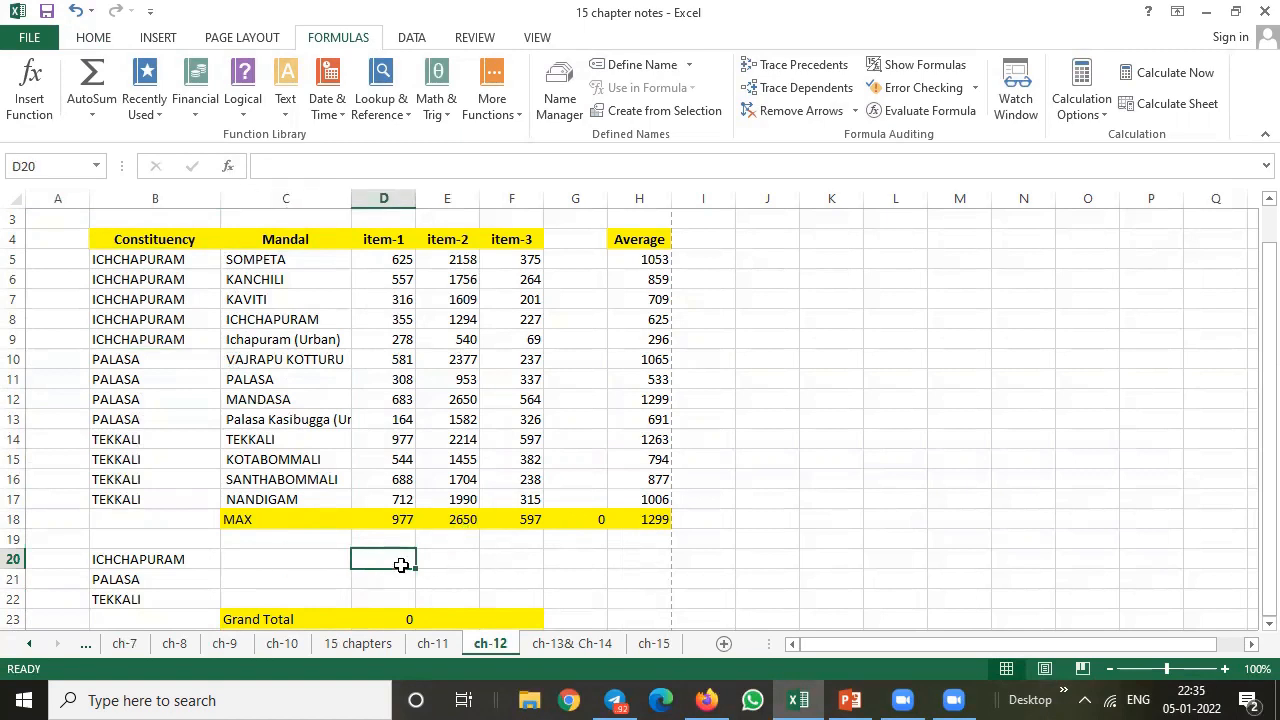
pyautogui.write('=sum')
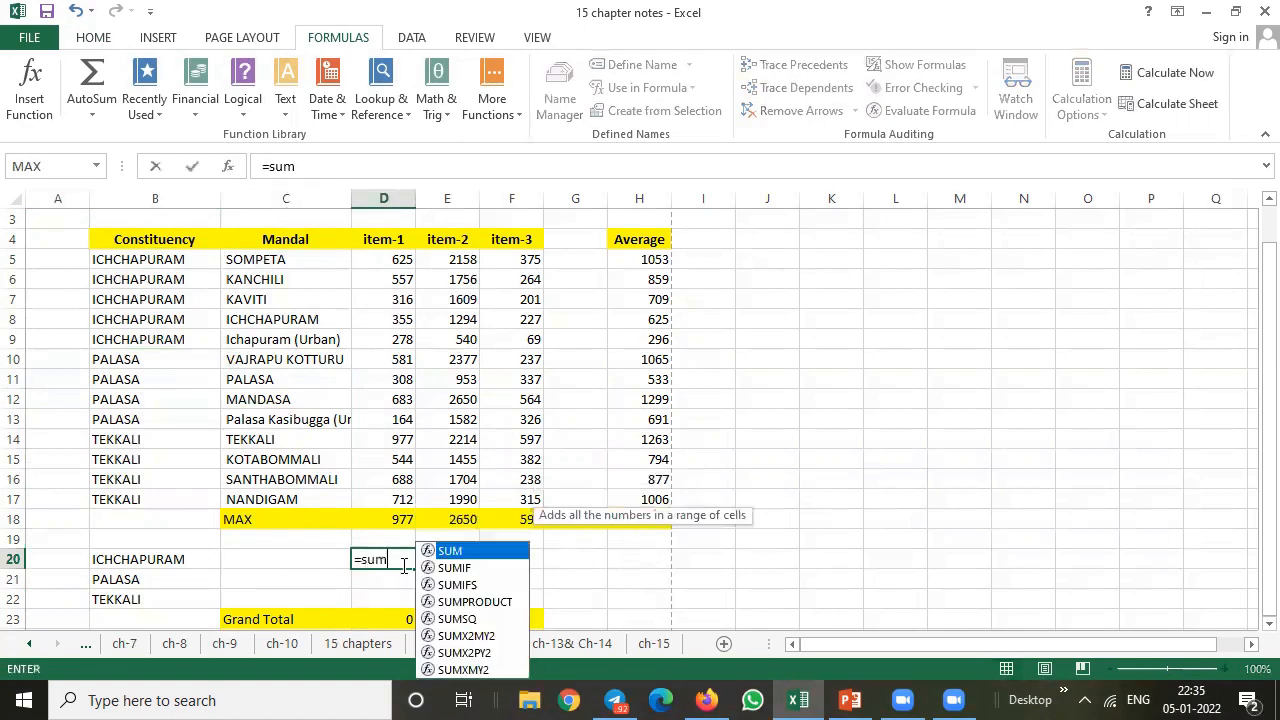
pyautogui.write('ifs')
pyautogui.press('Tab')
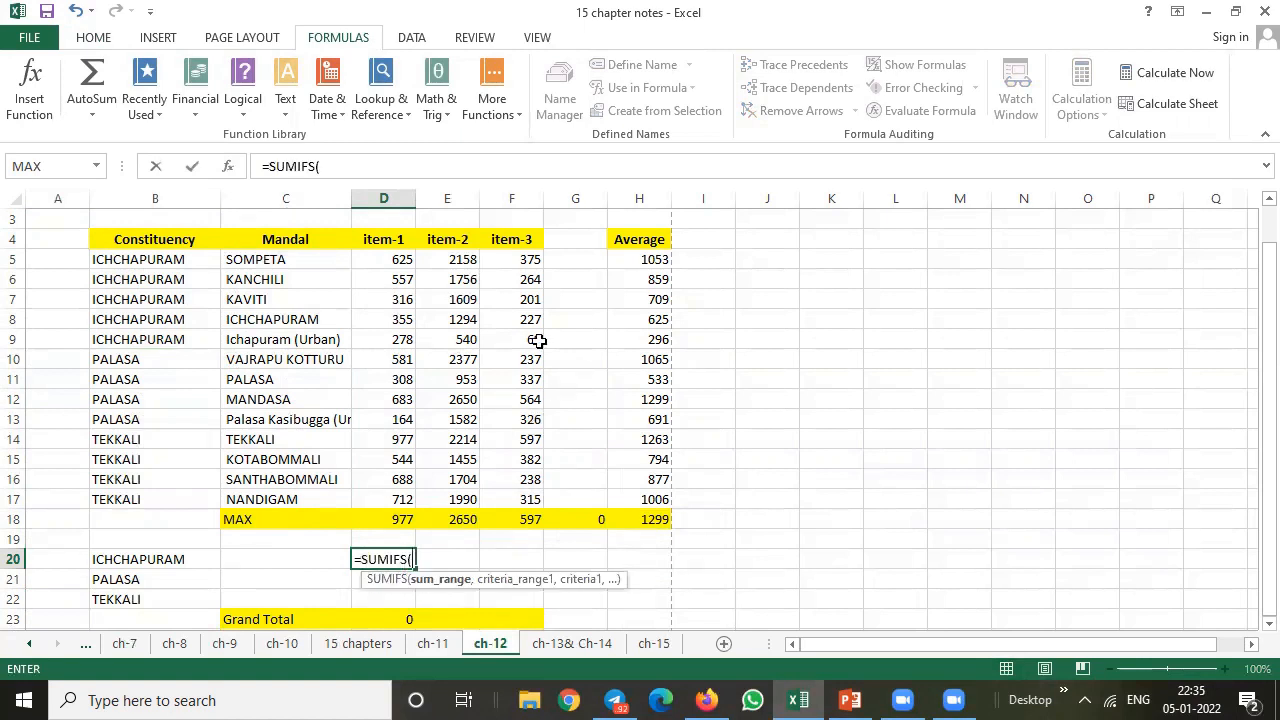
pyautogui.moveTo(396, 267); pyautogui.dragTo(396, 494)
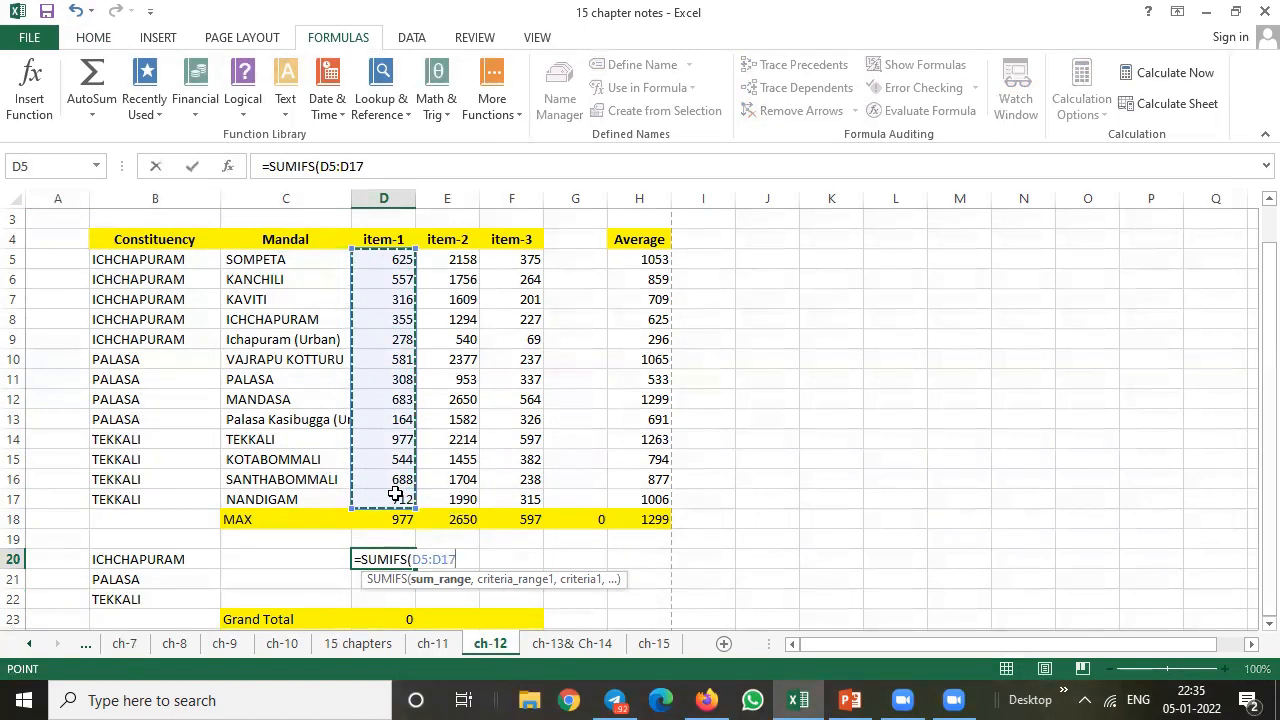
pyautogui.write(',')
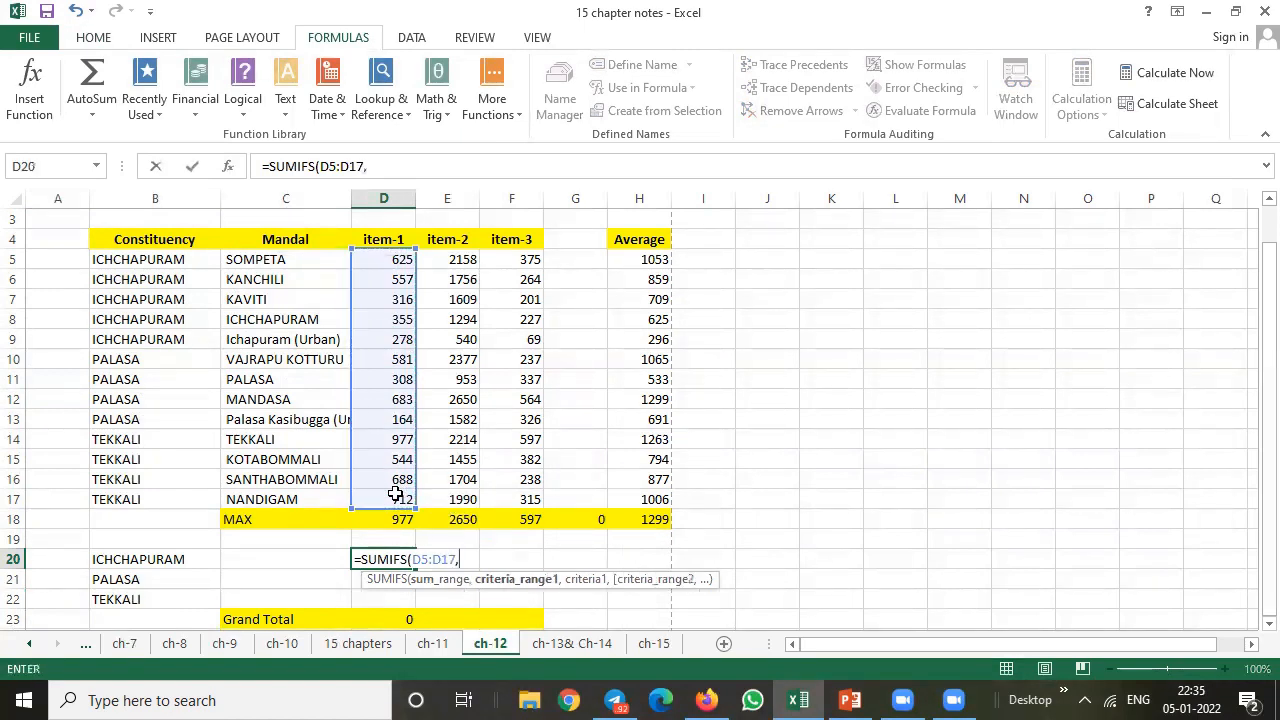
pyautogui.moveTo(149, 262); pyautogui.dragTo(149, 498)
pyautogui.write(',')
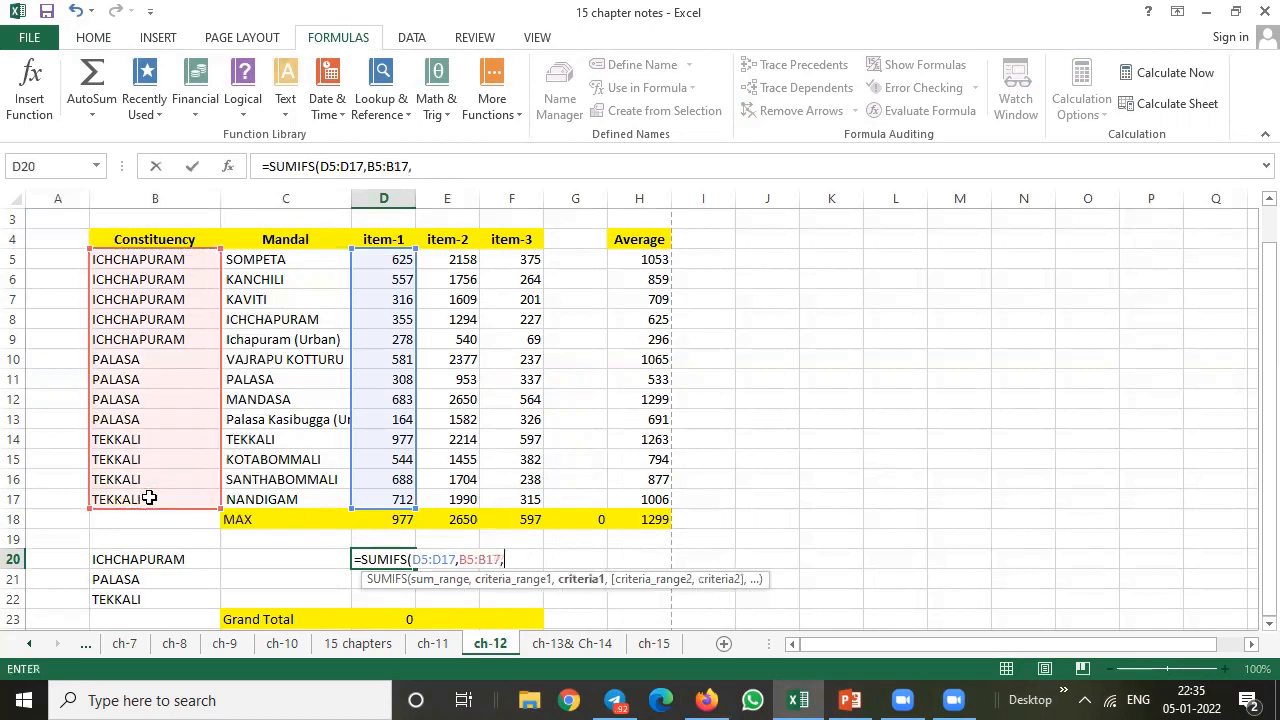
pyautogui.click(122, 558)
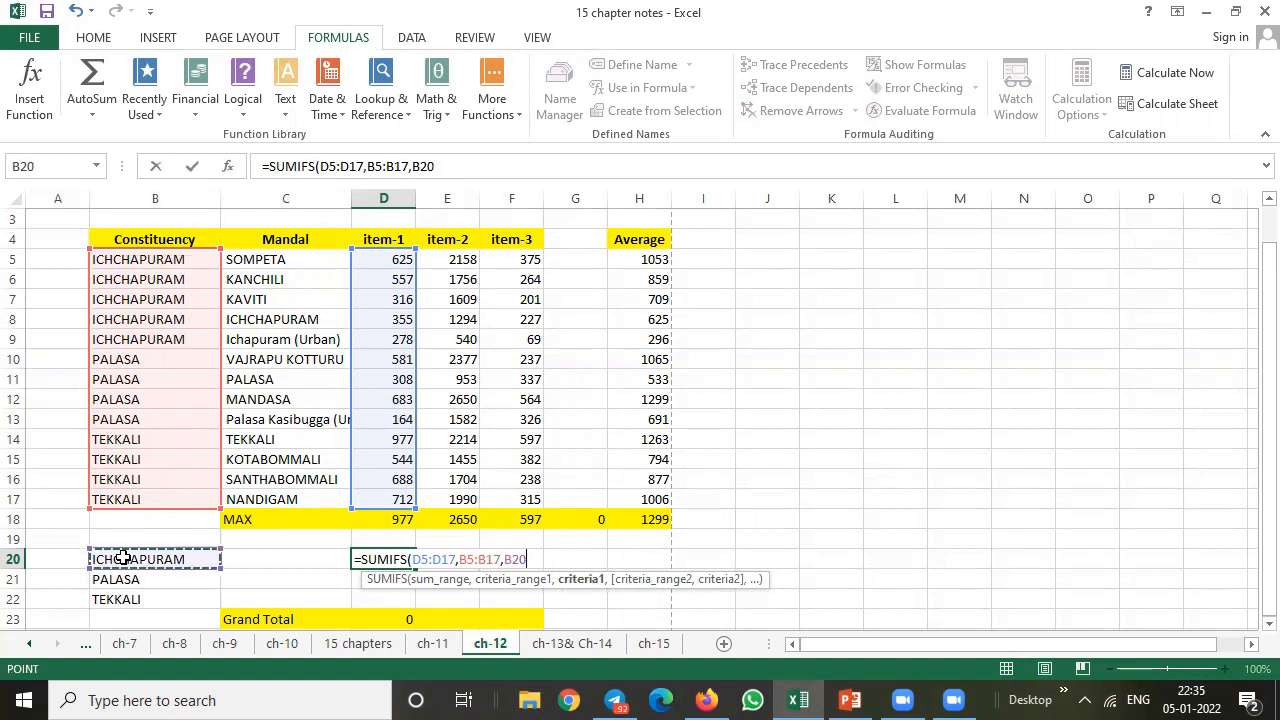
pyautogui.write(')')
pyautogui.press('Return')
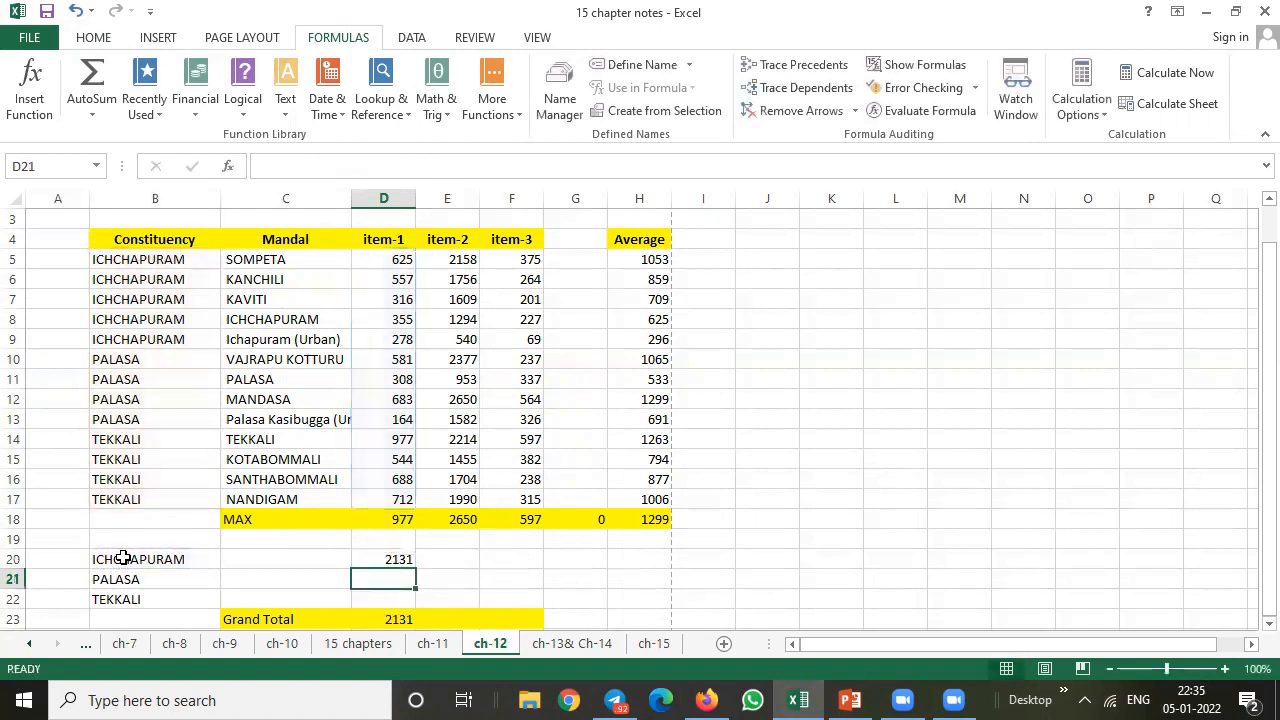
# Step: Reopen the SUMIFS formula in D20 and make its sum range absolute as $D$5:$D$17
pyautogui.press('Up')
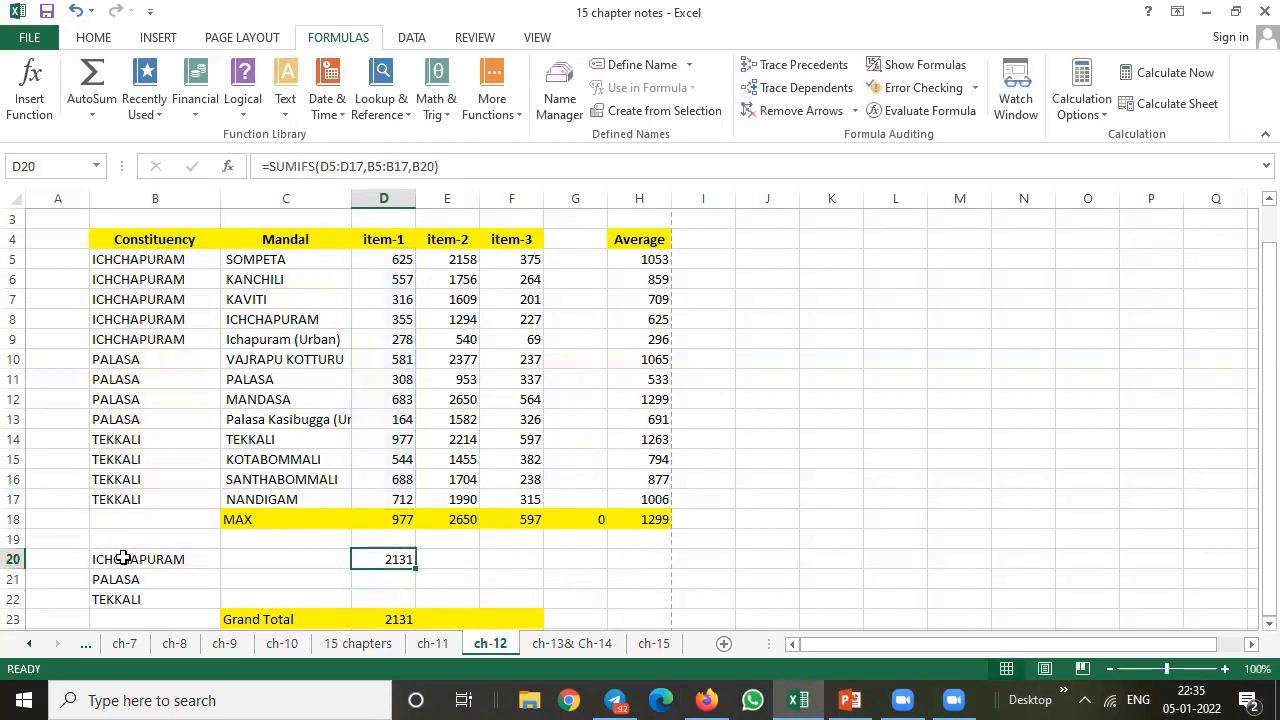
pyautogui.press('F2')
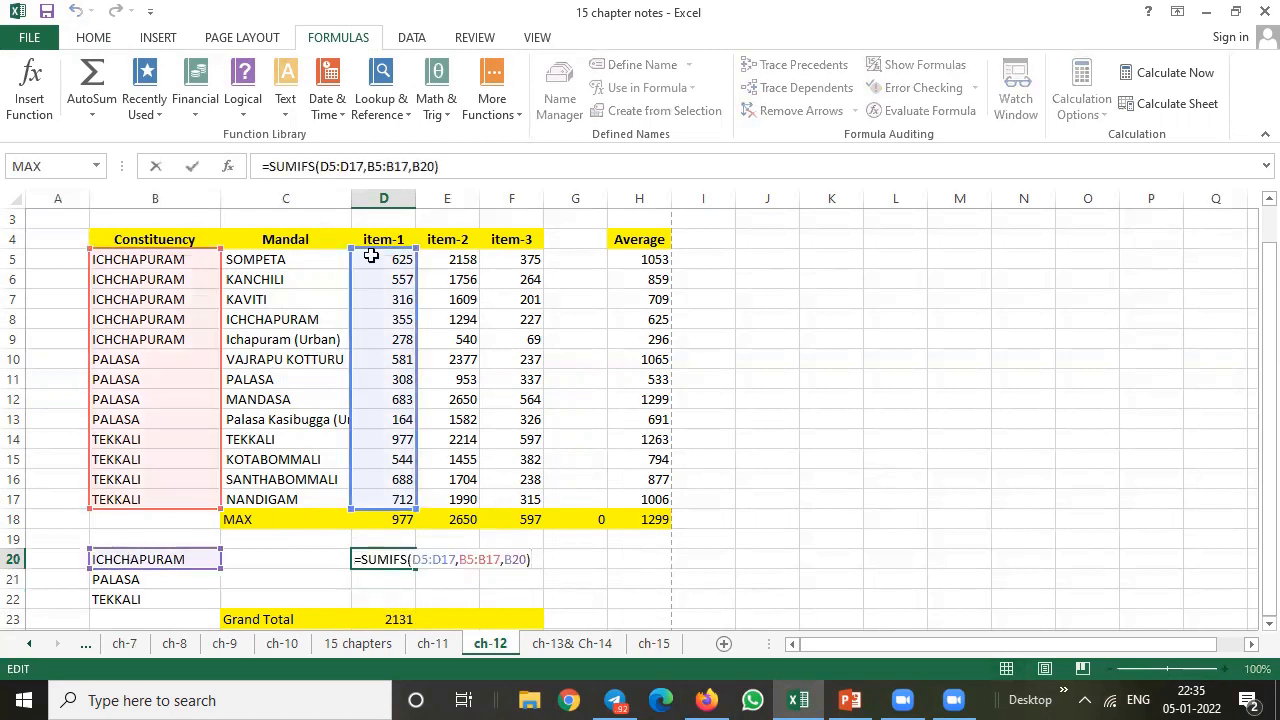
pyautogui.click(435, 561)
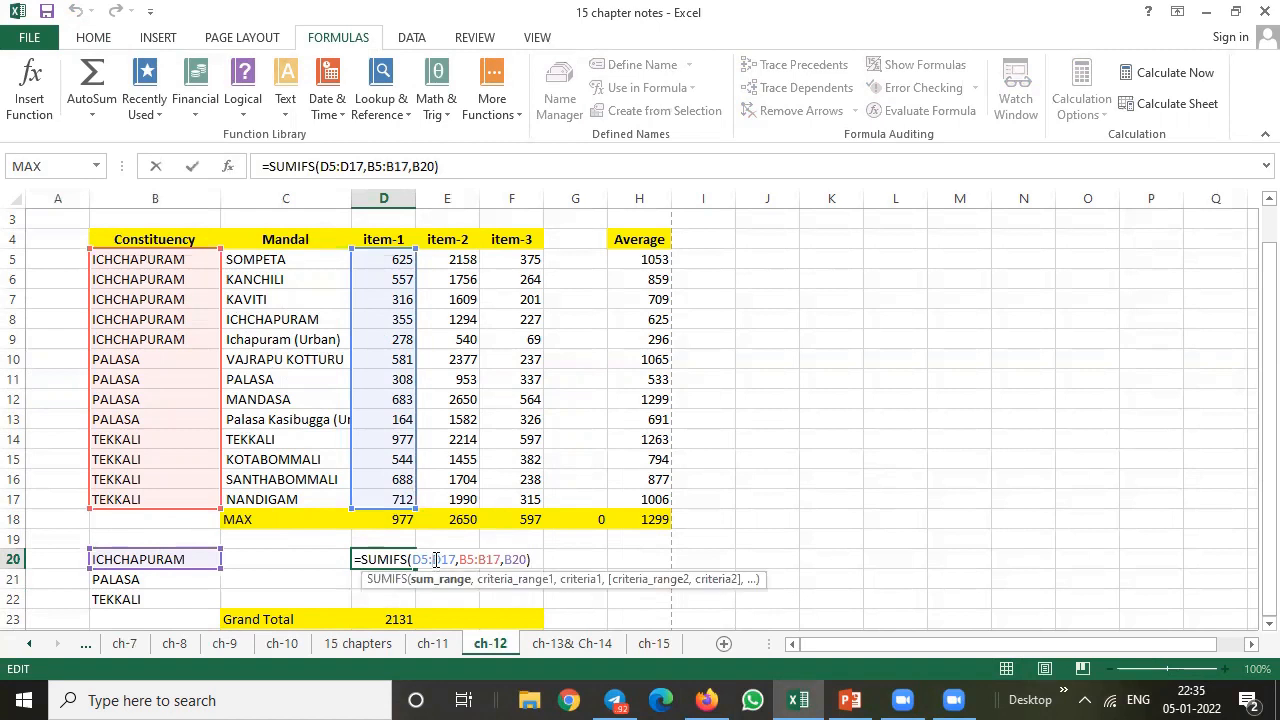
pyautogui.press('F4')
pyautogui.click(415, 561)
pyautogui.press('F4')
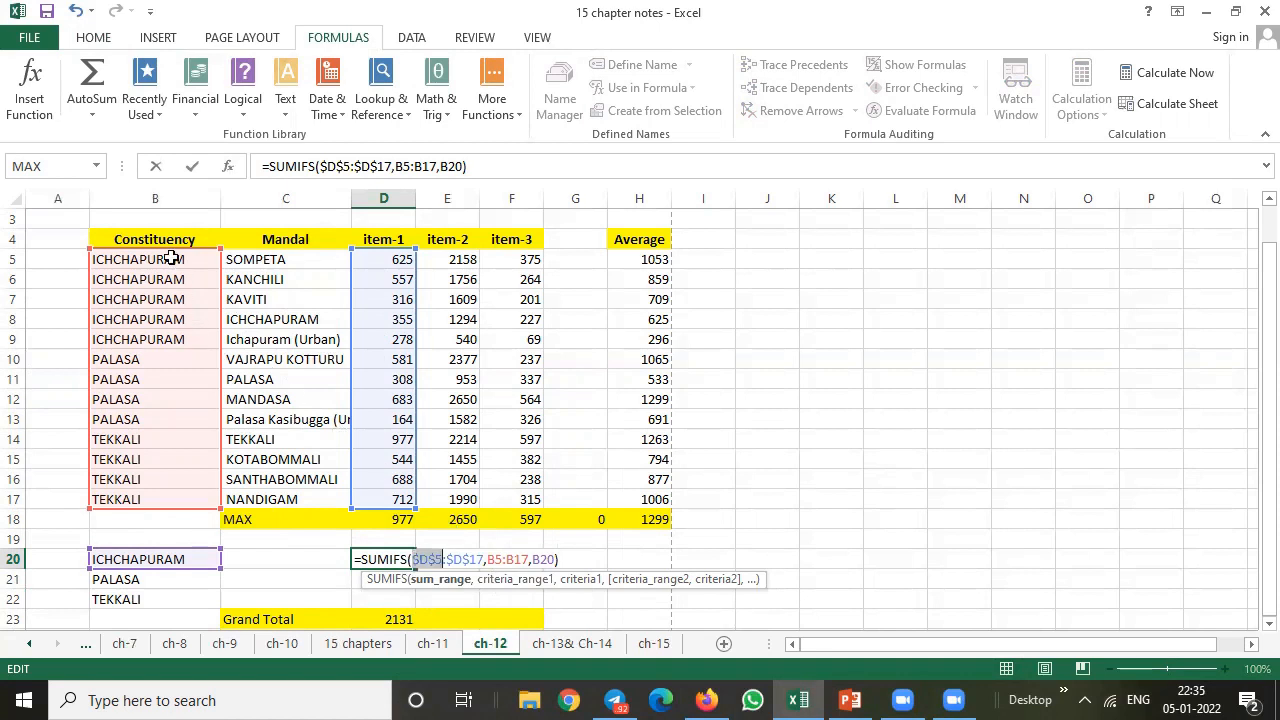
pyautogui.click(470, 559)
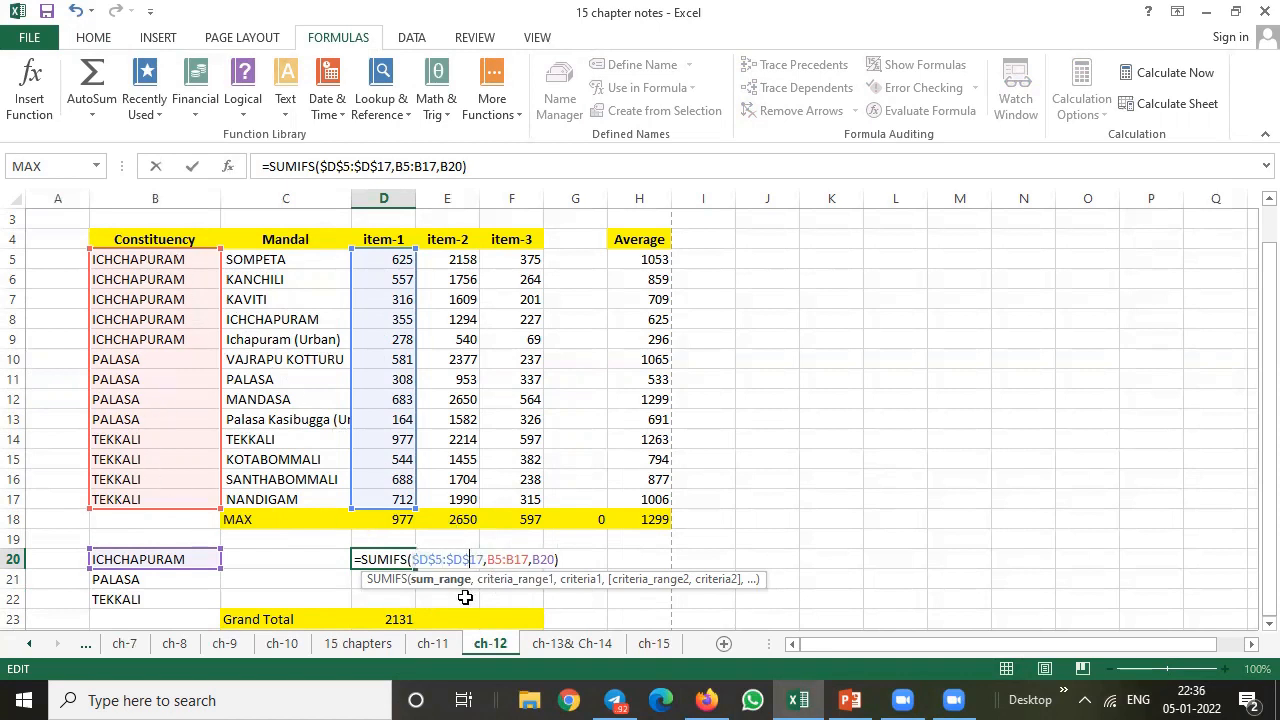
# Step: Rewrite the D20 formula as SUMIFS with absolute ranges $D$5:$D$17 and $B$5:$B$17 and the relative criterion B20
pyautogui.click(581, 559)
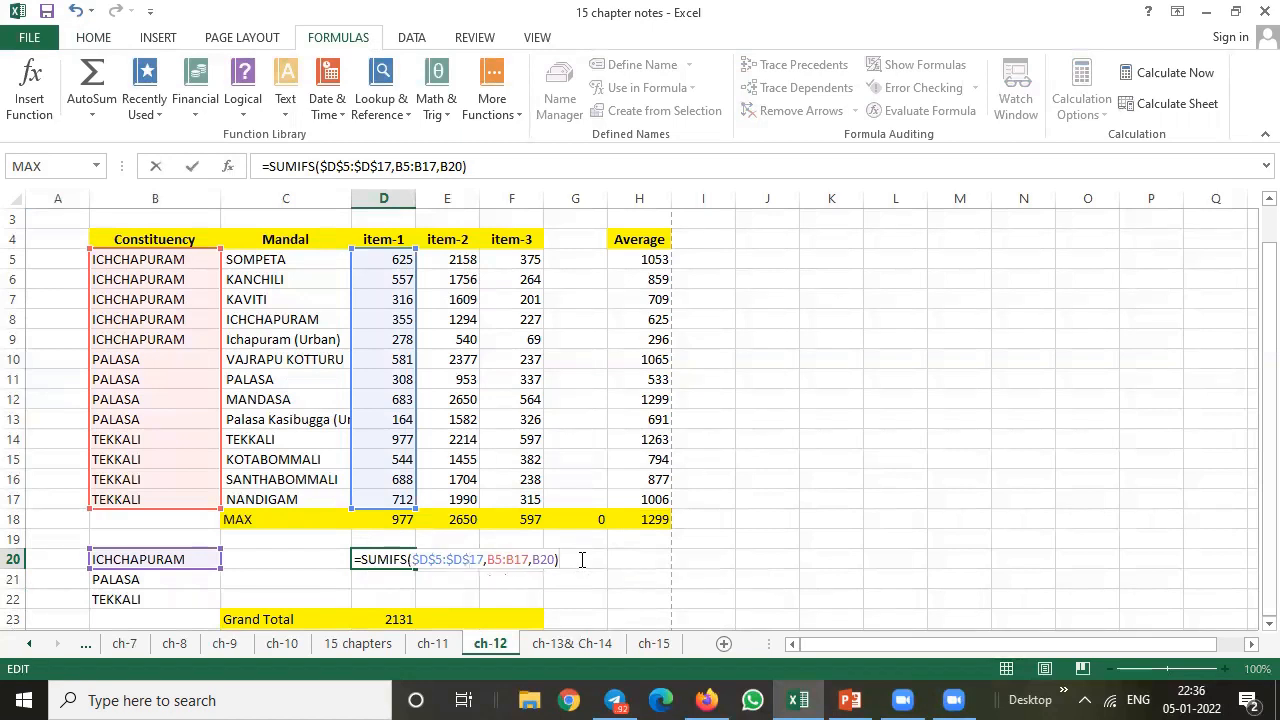
pyautogui.press('BackSpace')
pyautogui.press('BackSpace')
pyautogui.press('BackSpace')
pyautogui.press('BackSpace')
pyautogui.press('BackSpace')
pyautogui.press('BackSpace')
pyautogui.press('BackSpace')
pyautogui.press('BackSpace')
pyautogui.press('BackSpace')
pyautogui.press('BackSpace')
pyautogui.press('BackSpace')
pyautogui.press('BackSpace')
pyautogui.press('BackSpace')
pyautogui.press('BackSpace')
pyautogui.press('BackSpace')
pyautogui.press('BackSpace')
pyautogui.press('BackSpace')
pyautogui.press('BackSpace')
pyautogui.press('BackSpace')
pyautogui.press('BackSpace')
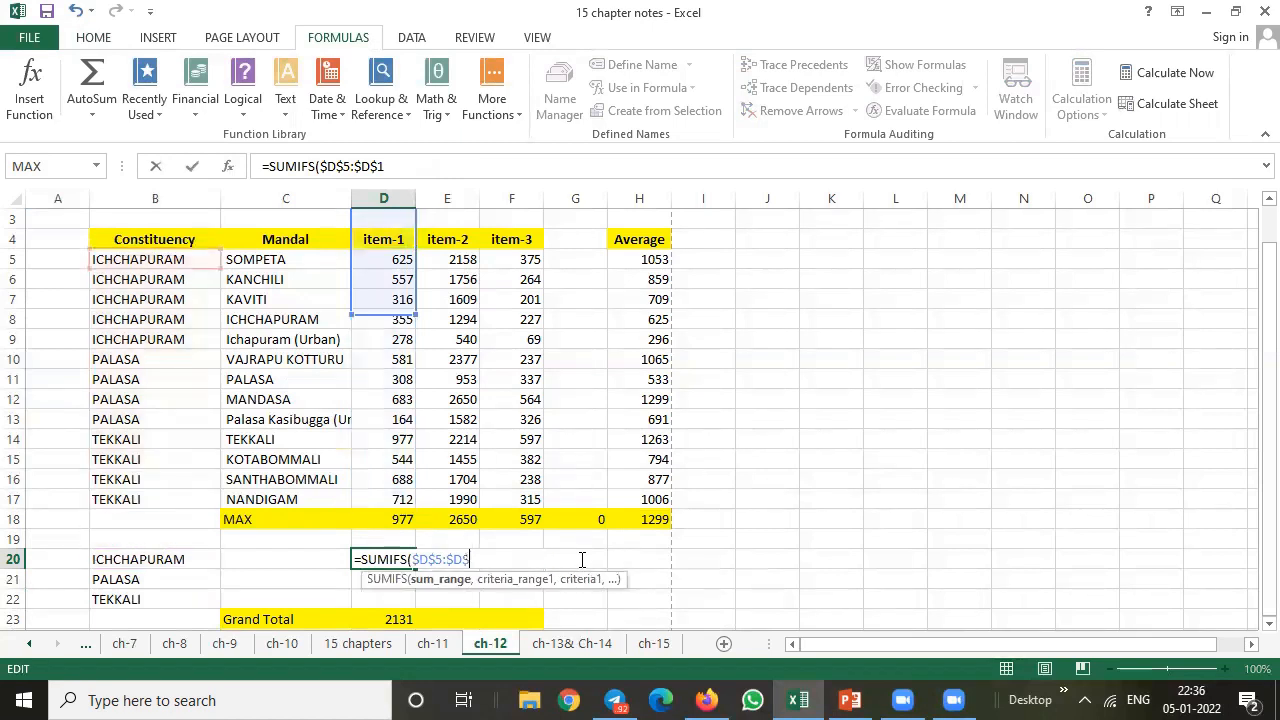
pyautogui.press('BackSpace')
pyautogui.press('BackSpace')
pyautogui.press('BackSpace')
pyautogui.press('BackSpace')
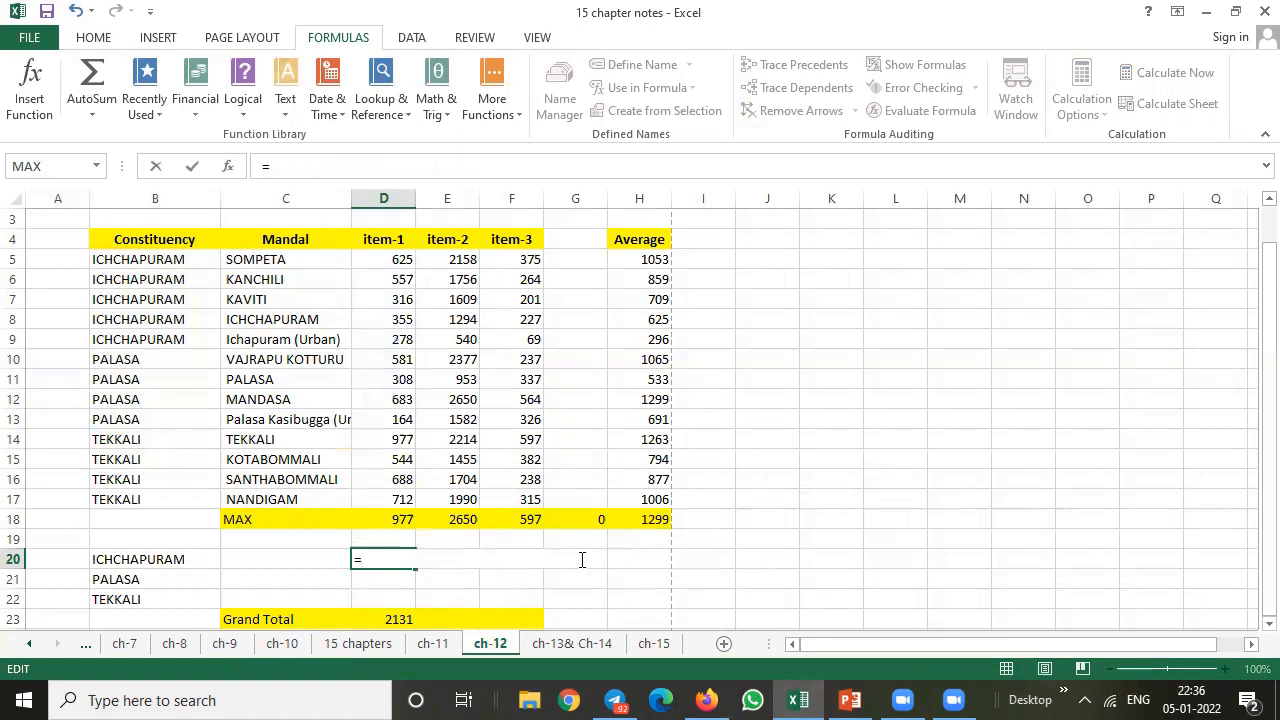
pyautogui.write('sumis')
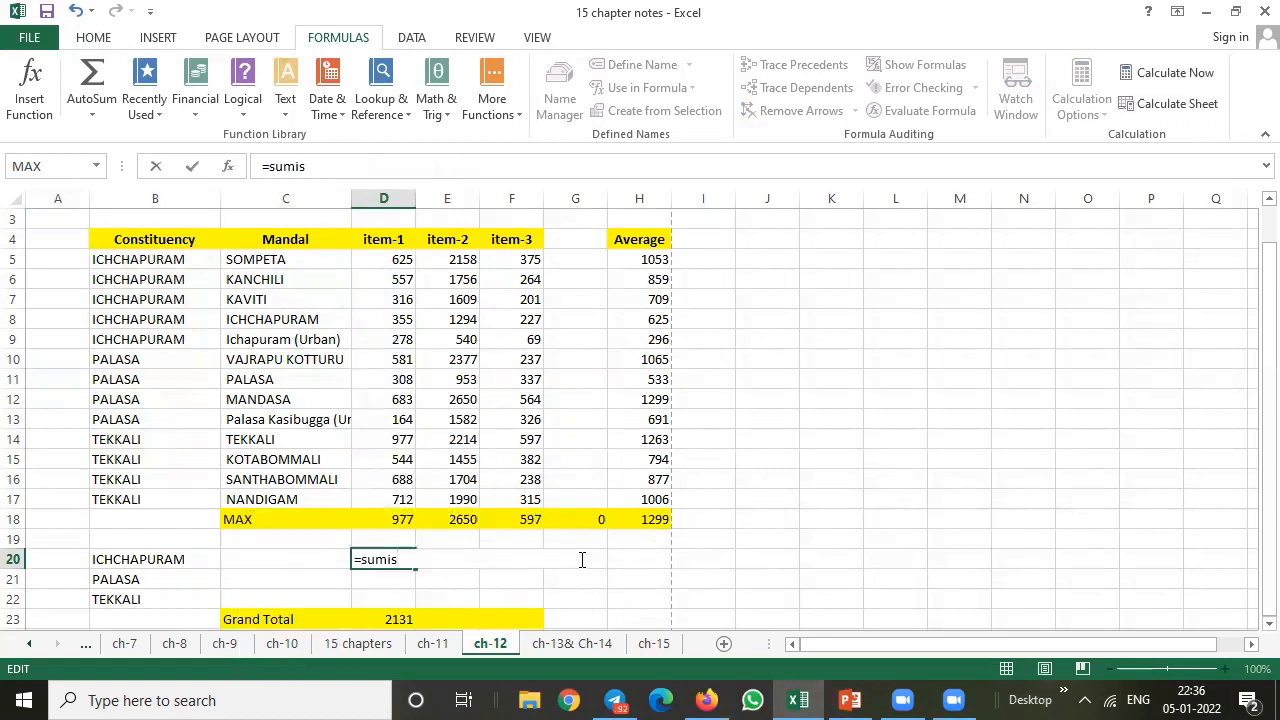
pyautogui.press('BackSpace')
pyautogui.write('fs')
pyautogui.press('Tab')
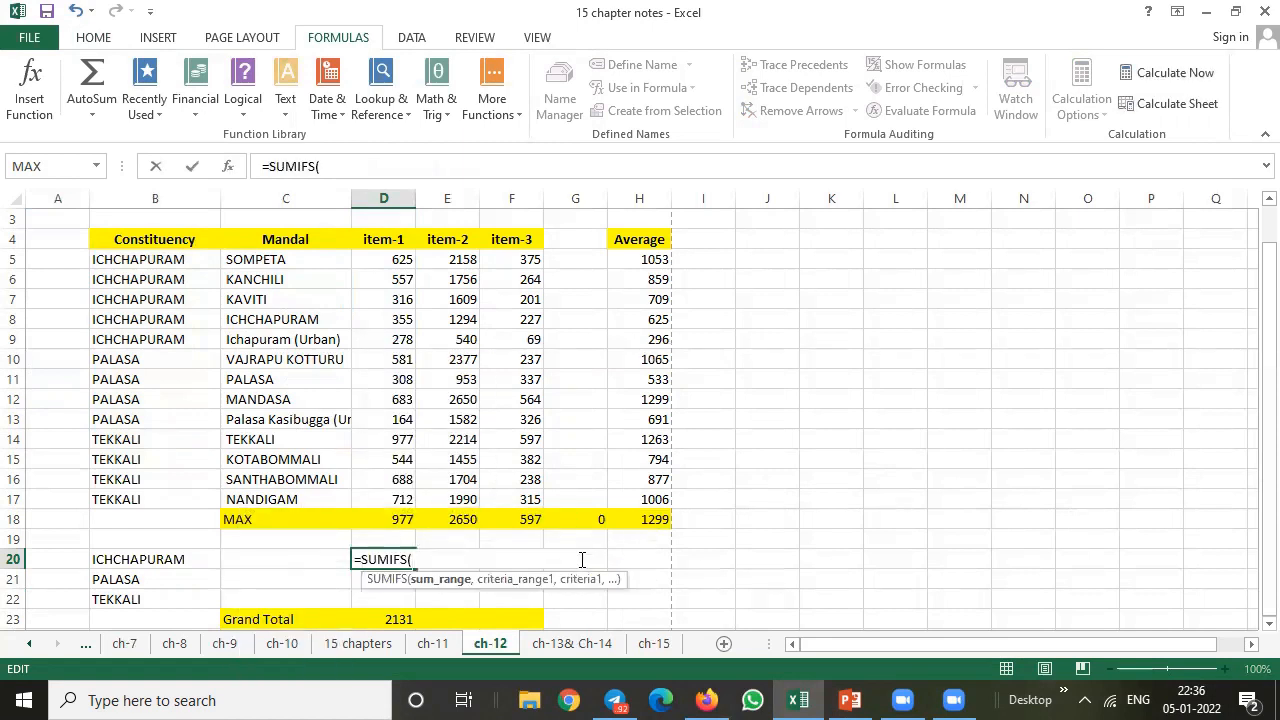
pyautogui.moveTo(394, 256); pyautogui.dragTo(396, 488)
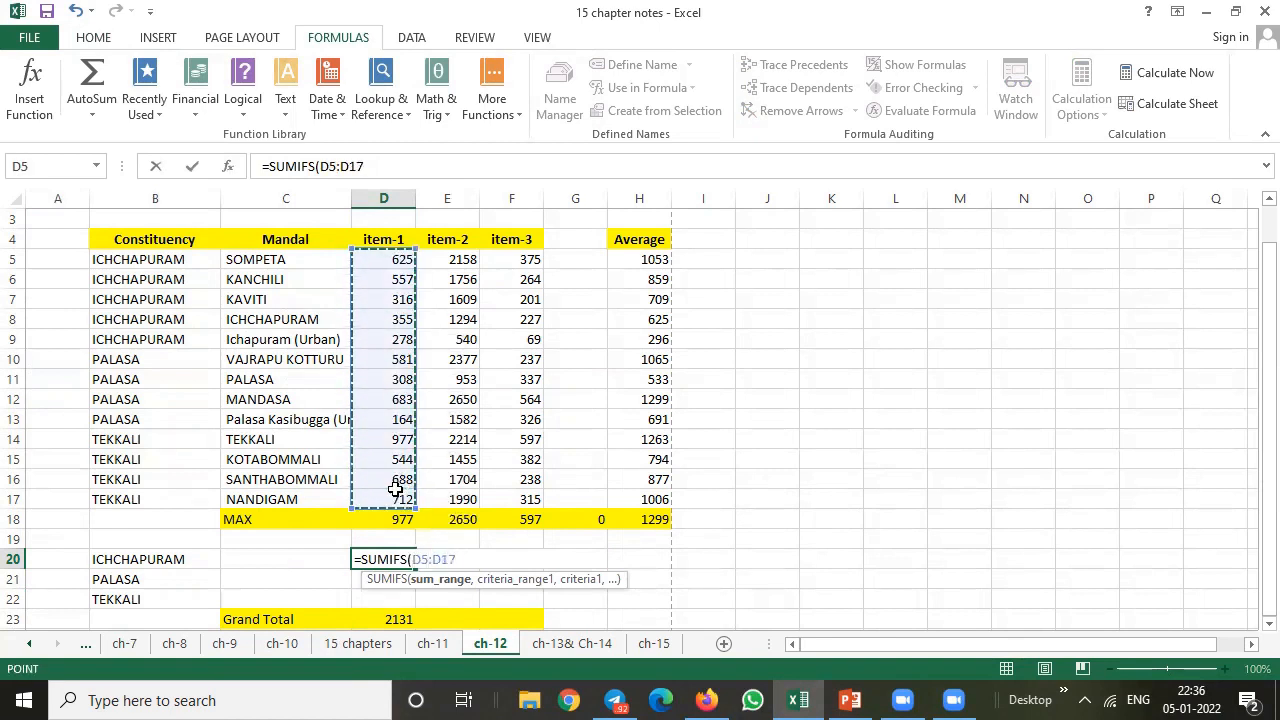
pyautogui.press('F4')
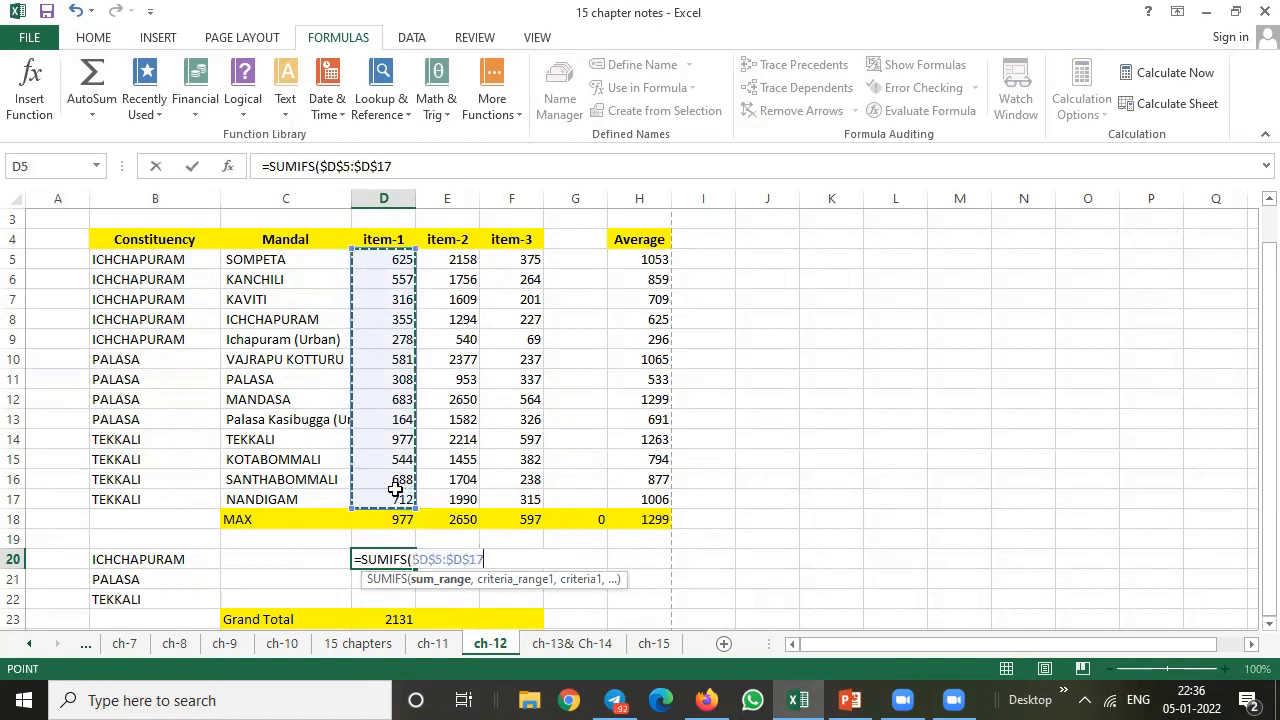
pyautogui.write(',')
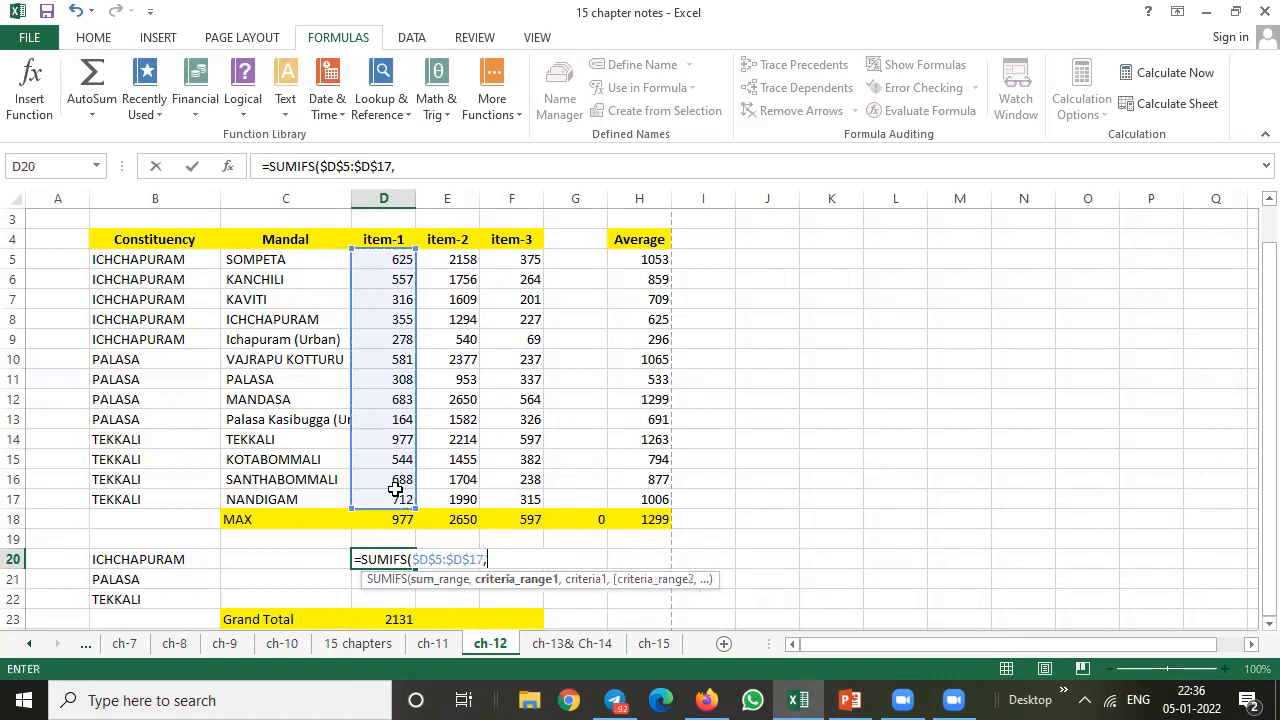
pyautogui.moveTo(170, 262); pyautogui.dragTo(175, 495)
pyautogui.moveTo(173, 497); pyautogui.dragTo(173, 497)
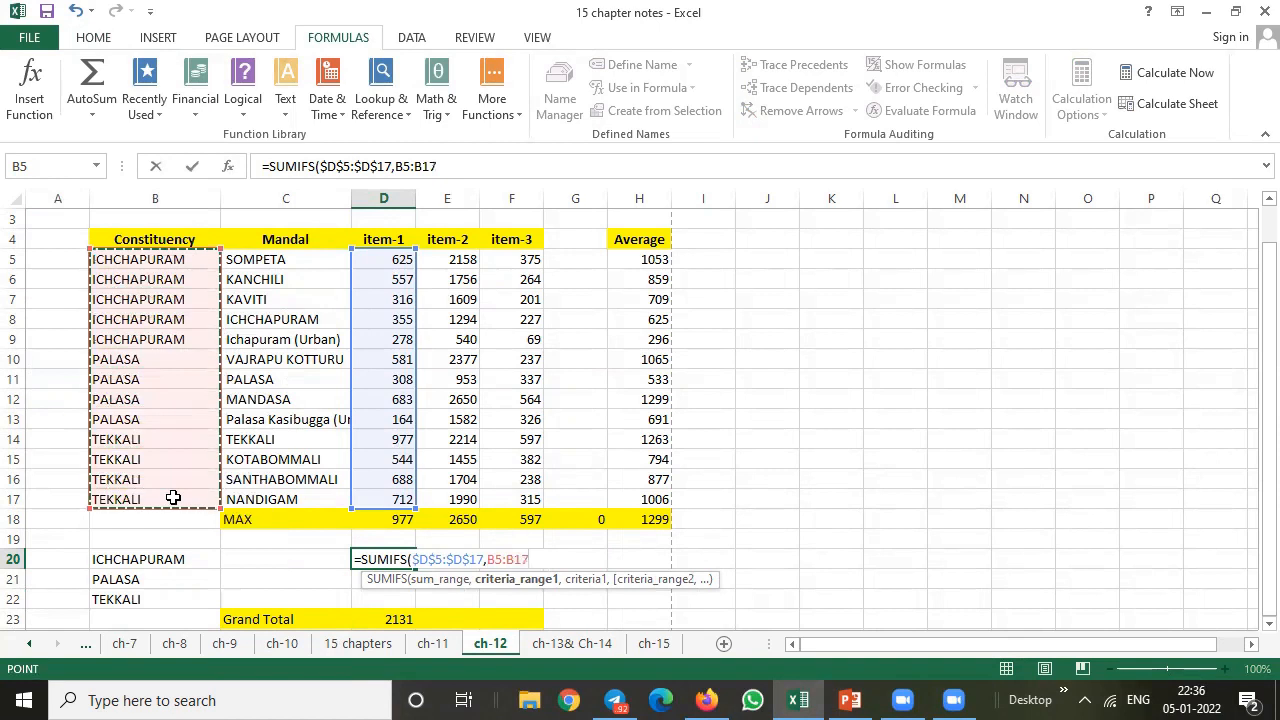
pyautogui.press('F4')
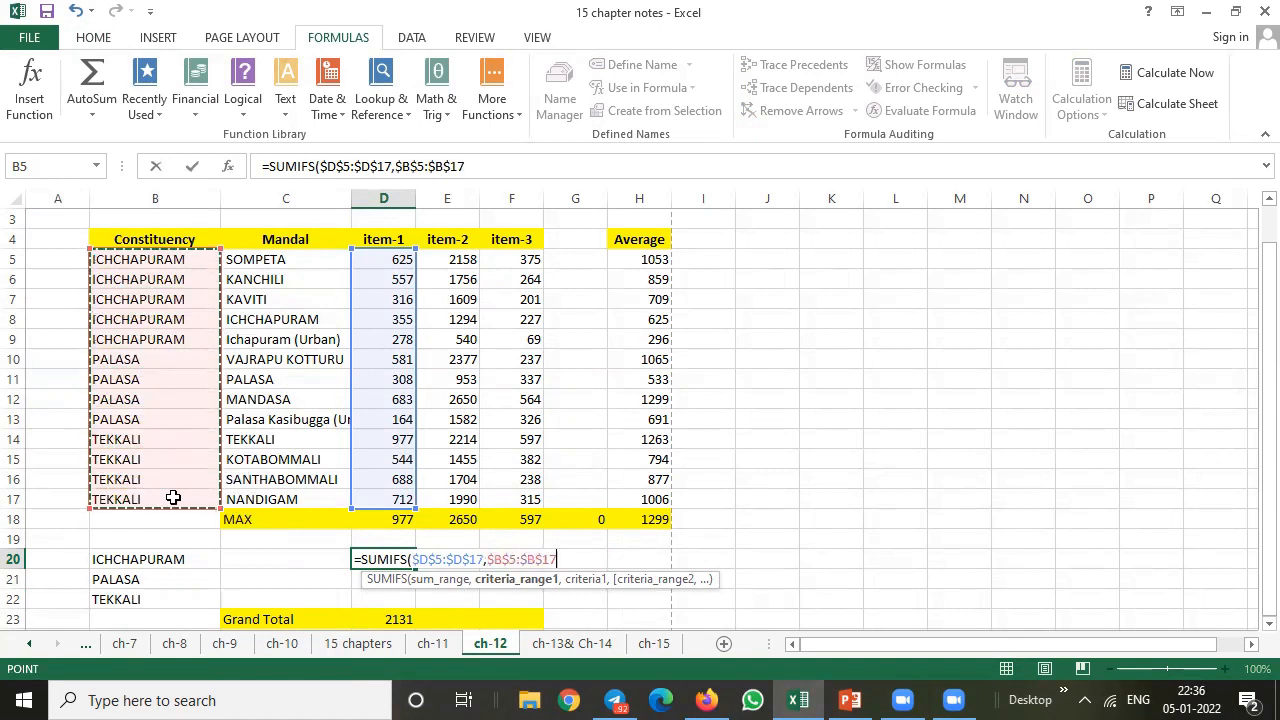
pyautogui.write(',')
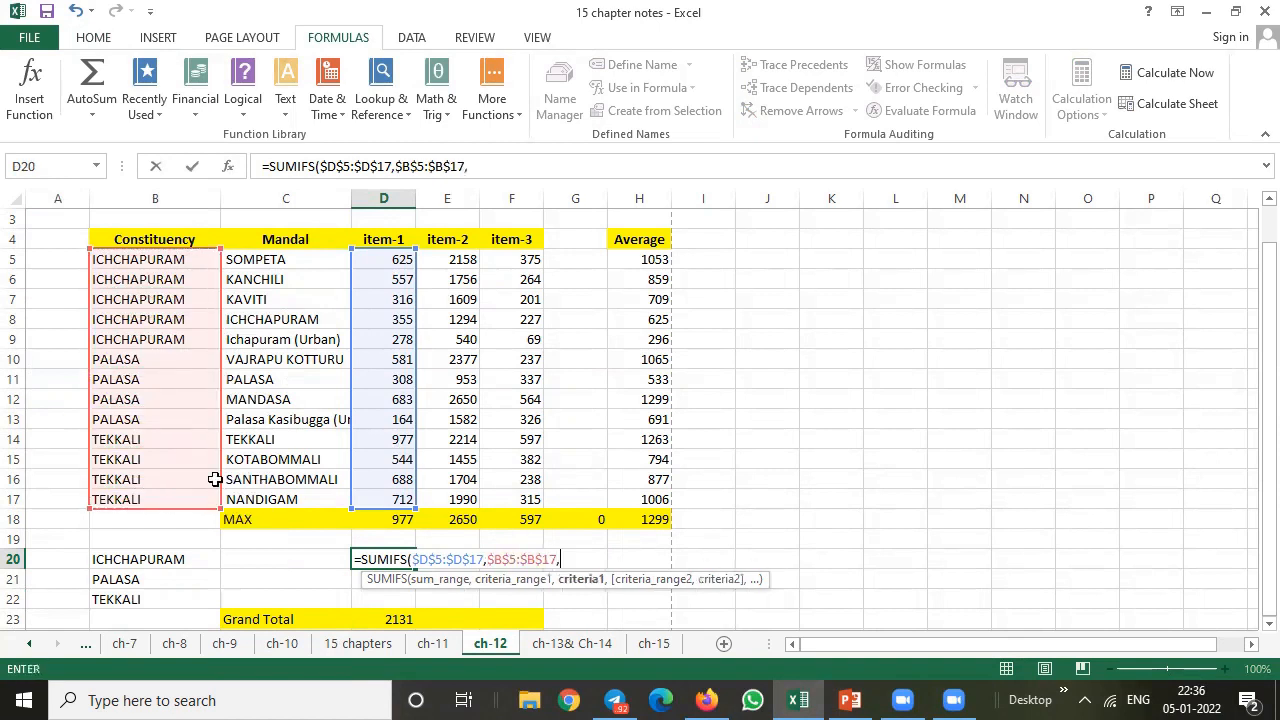
pyautogui.click(143, 558)
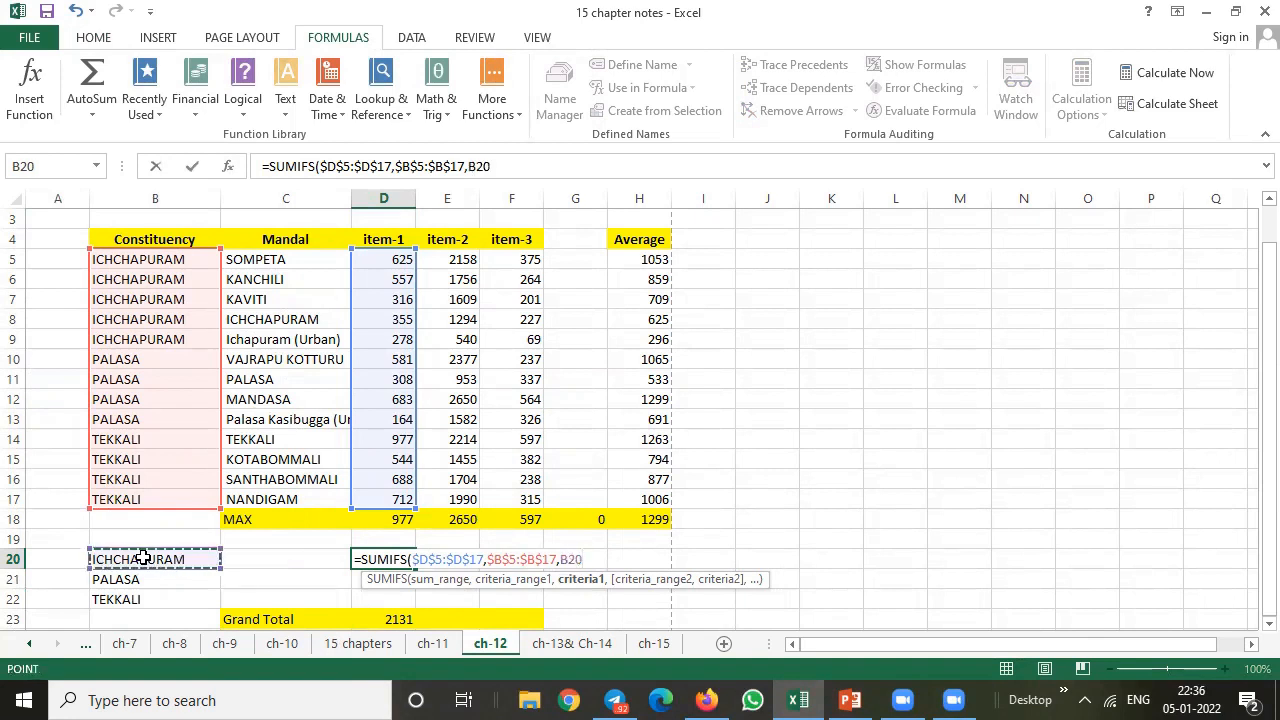
pyautogui.press('Return')
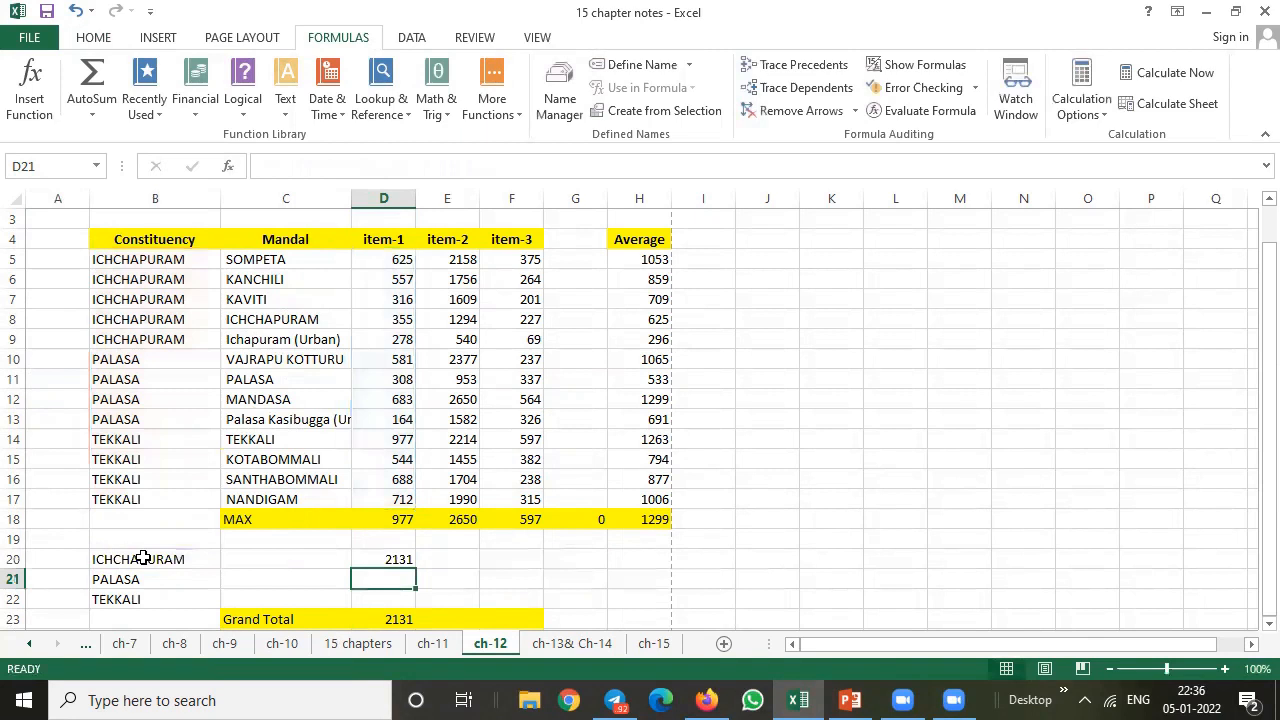
# Step: Check the ICHCHAPURAM total in D20 against the sum of that constituency's item-1 values in D5:D9
pyautogui.press('Up')
pyautogui.moveTo(140, 262); pyautogui.dragTo(148, 332)
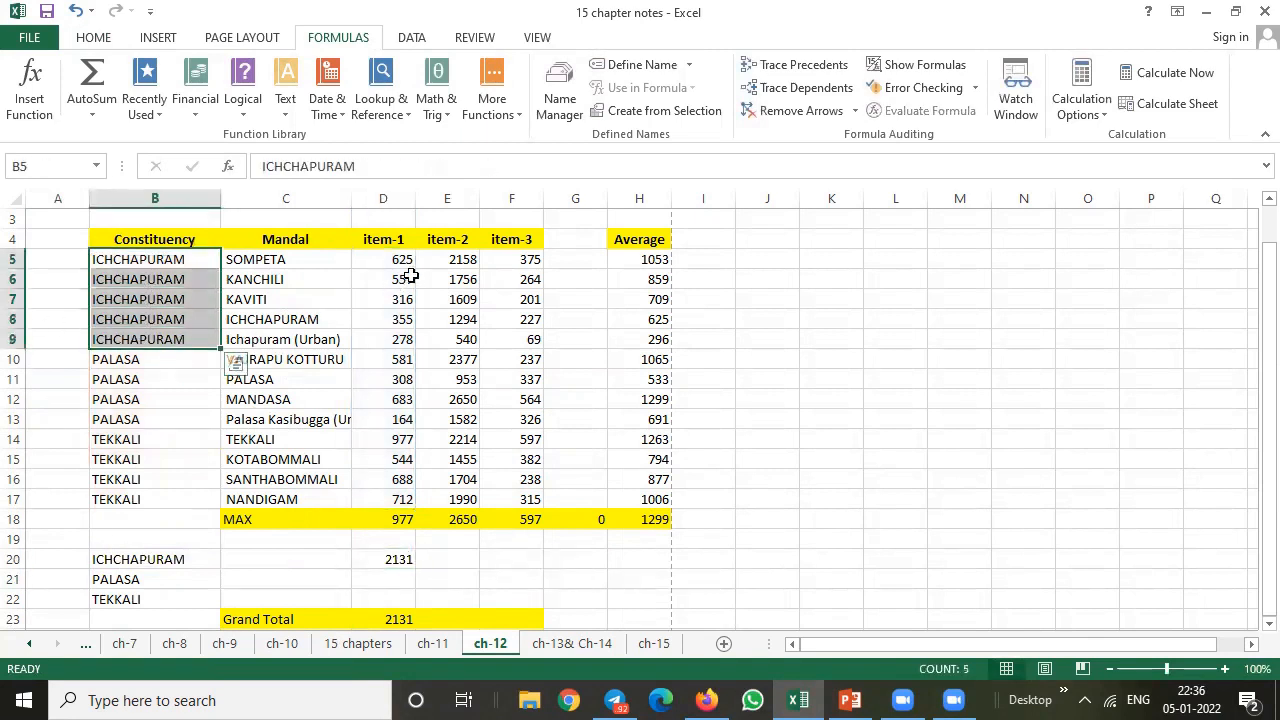
pyautogui.moveTo(403, 261); pyautogui.dragTo(396, 338)
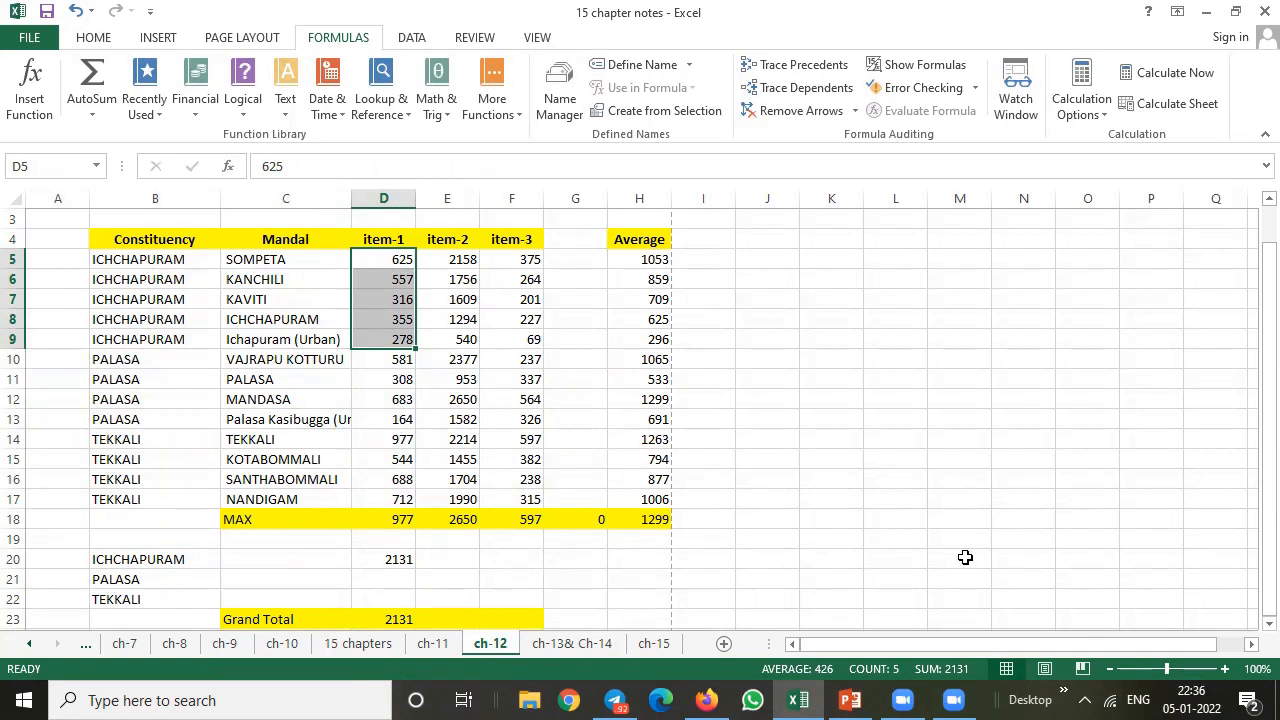
# Step: Copy the SUMIFS formula from D20 into D21 and D22 for PALASA and TEKKALI
pyautogui.click(397, 558)
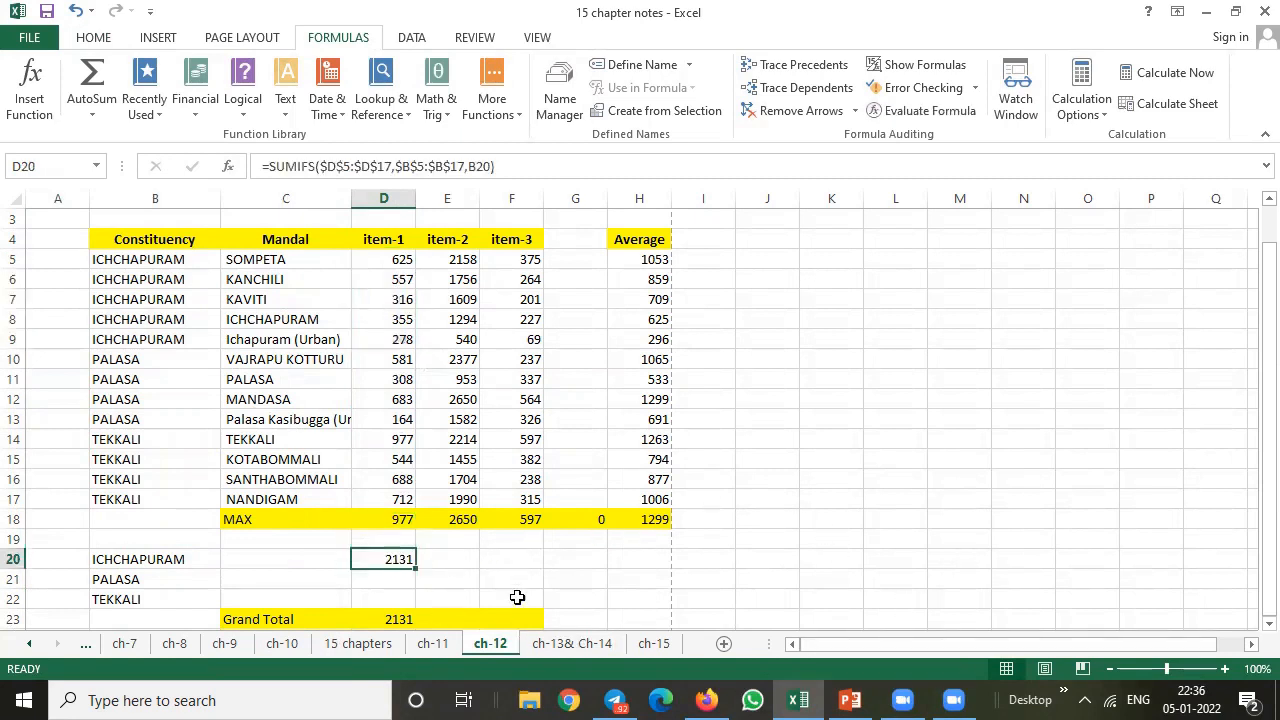
pyautogui.hotkey('ctrl', 'c')
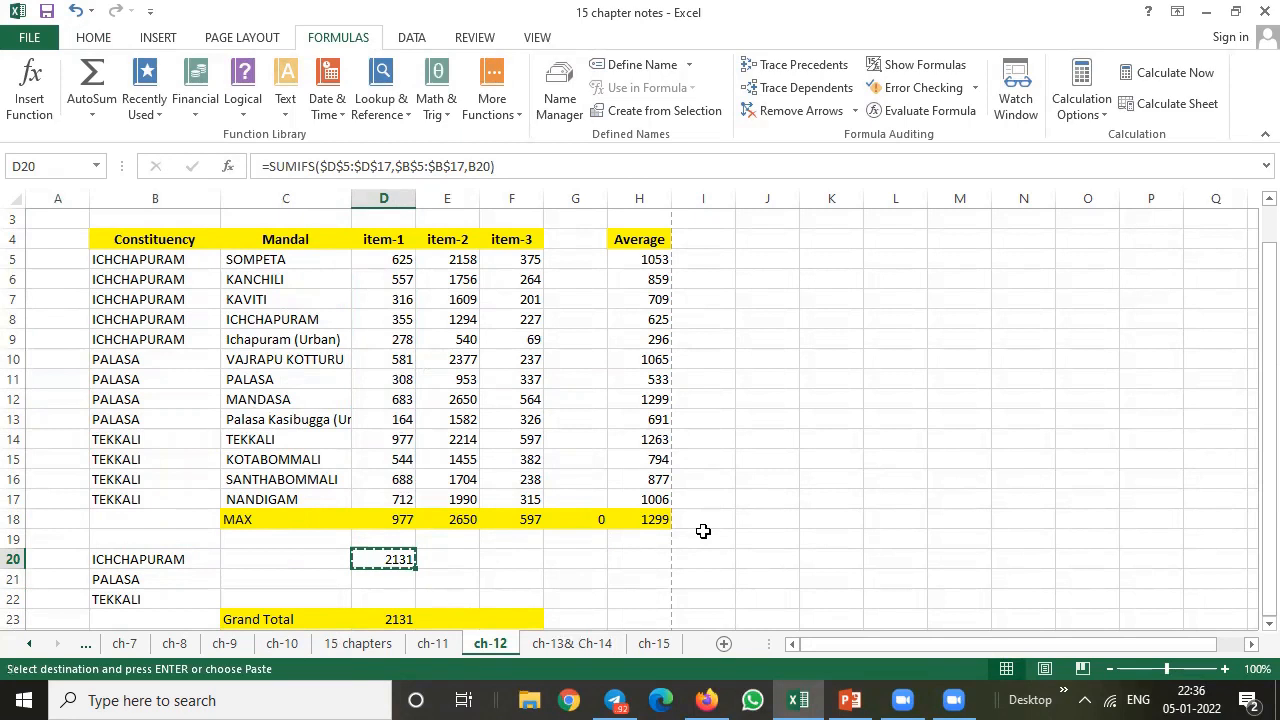
pyautogui.press('Down')
pyautogui.hotkey('ctrl', 'v')
pyautogui.press('Down')
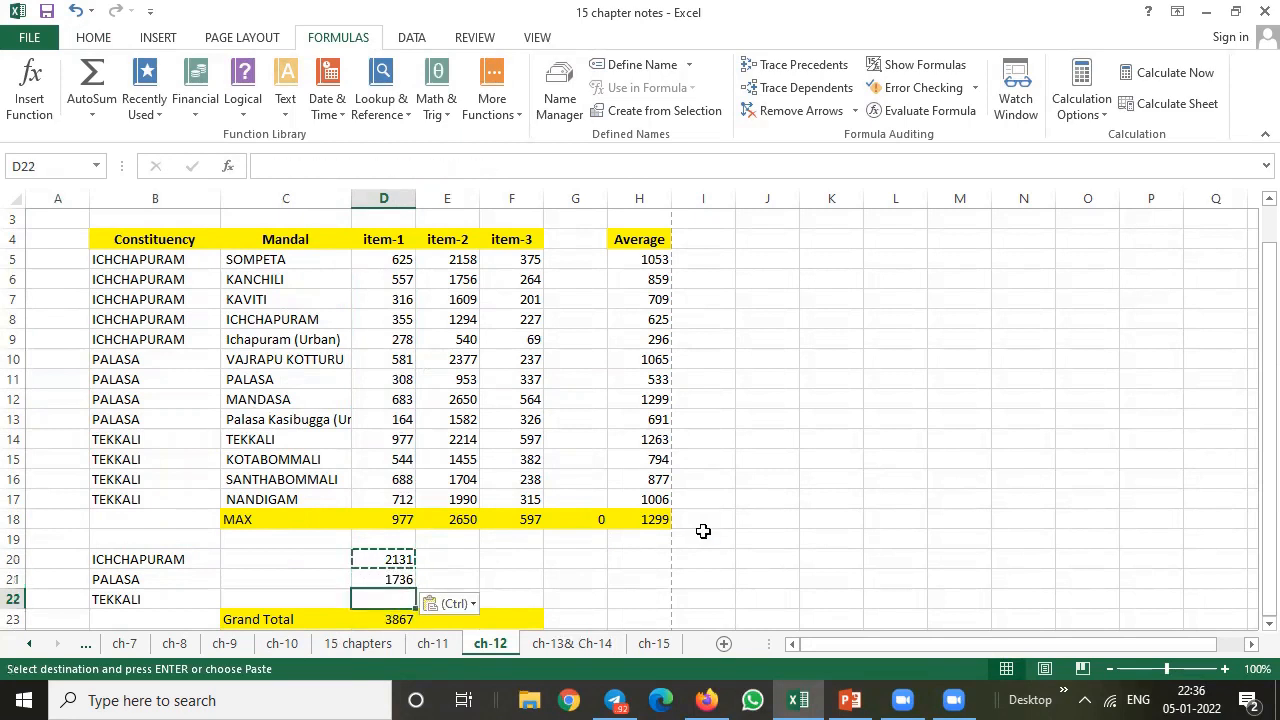
pyautogui.hotkey('ctrl', 'v')
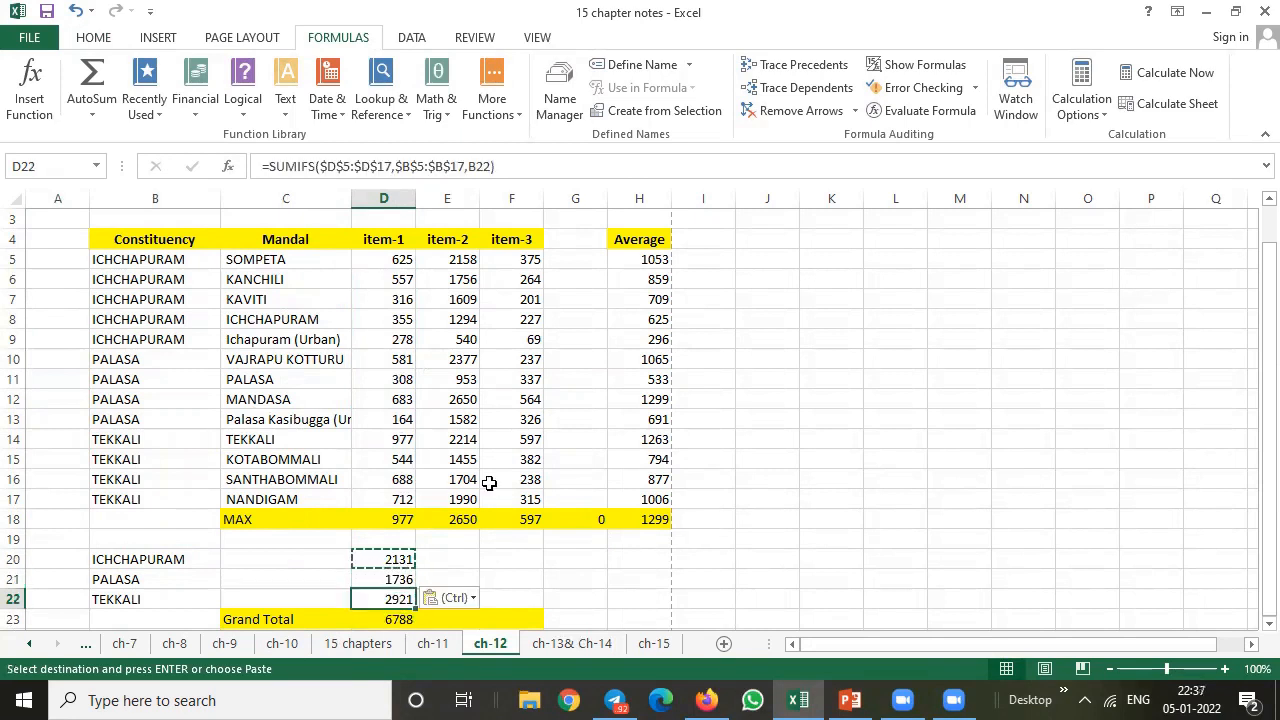
# Step: Replace the MAX label in C18 with "G Total" and clear the MAX formula in D18
pyautogui.click(403, 521)
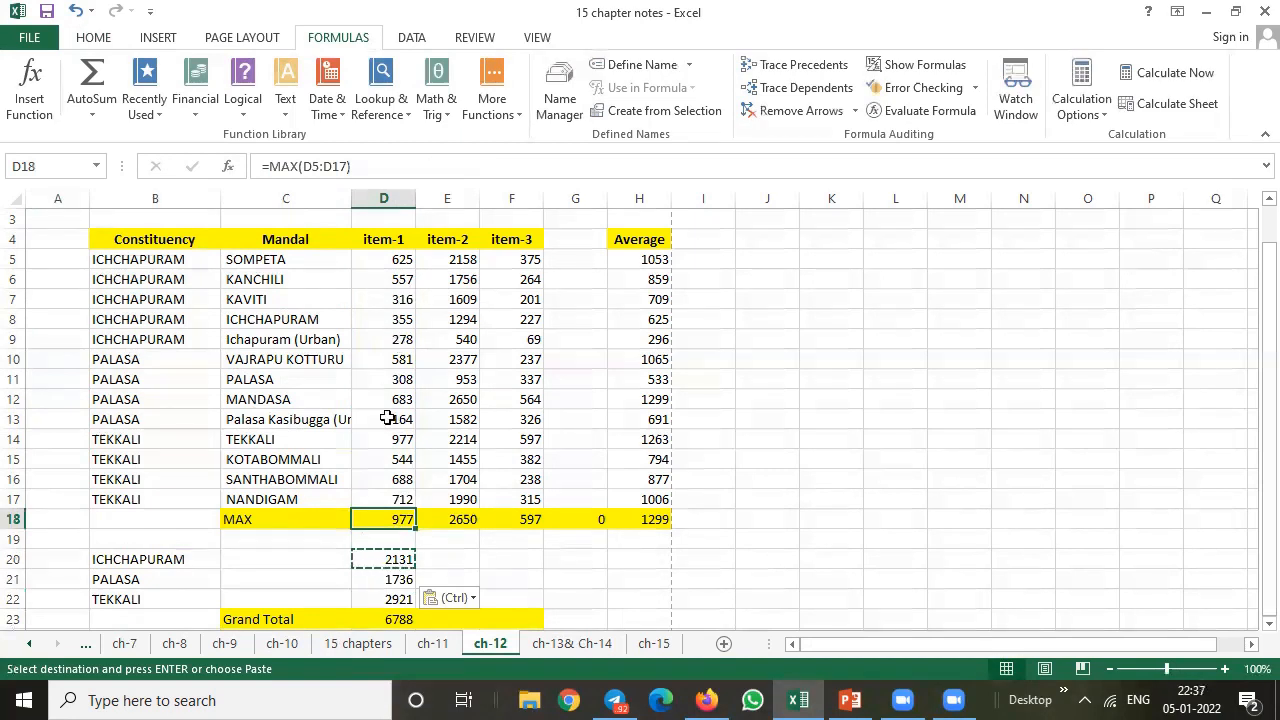
pyautogui.click(253, 521)
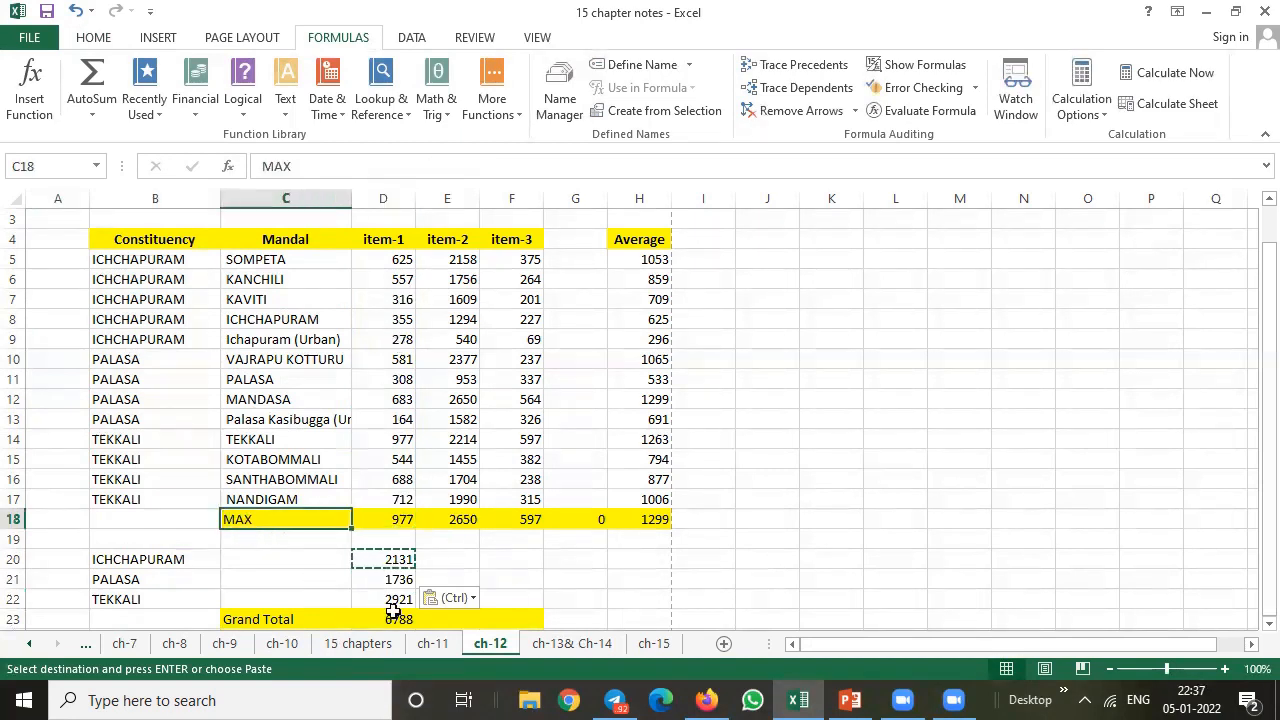
pyautogui.write('G T')
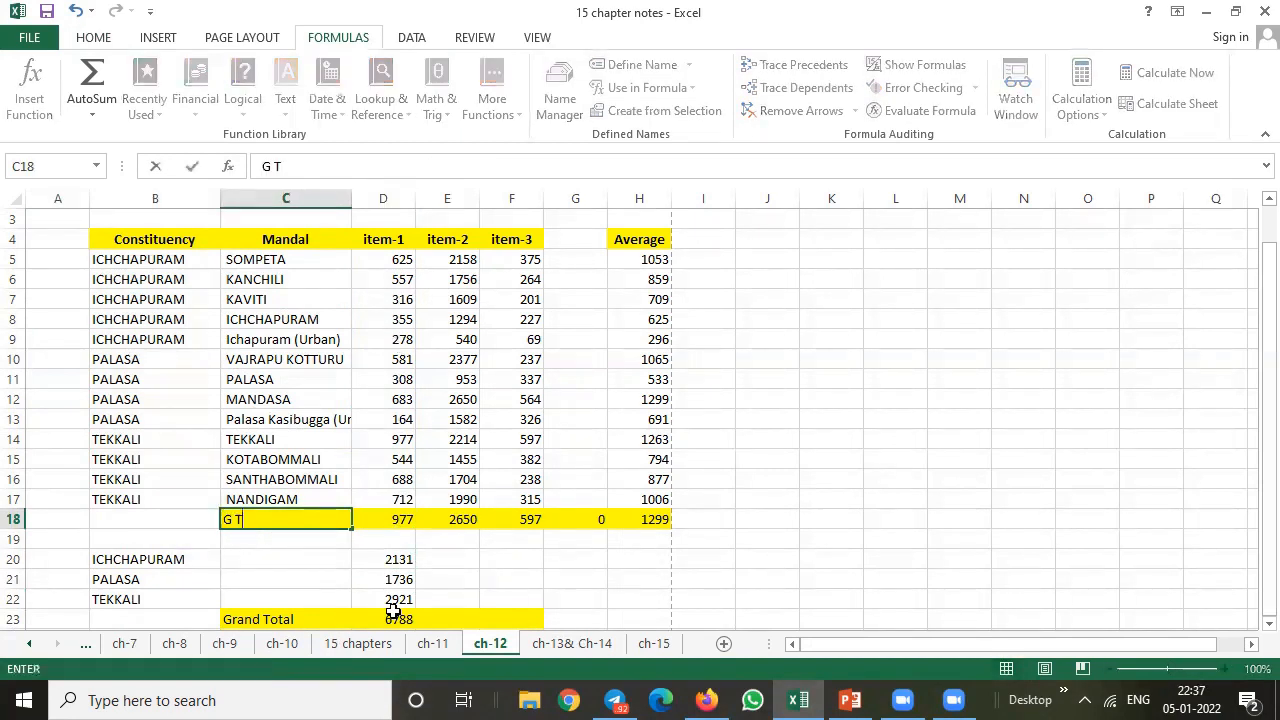
pyautogui.write('otal')
pyautogui.press('Tab')
pyautogui.press('Delete')
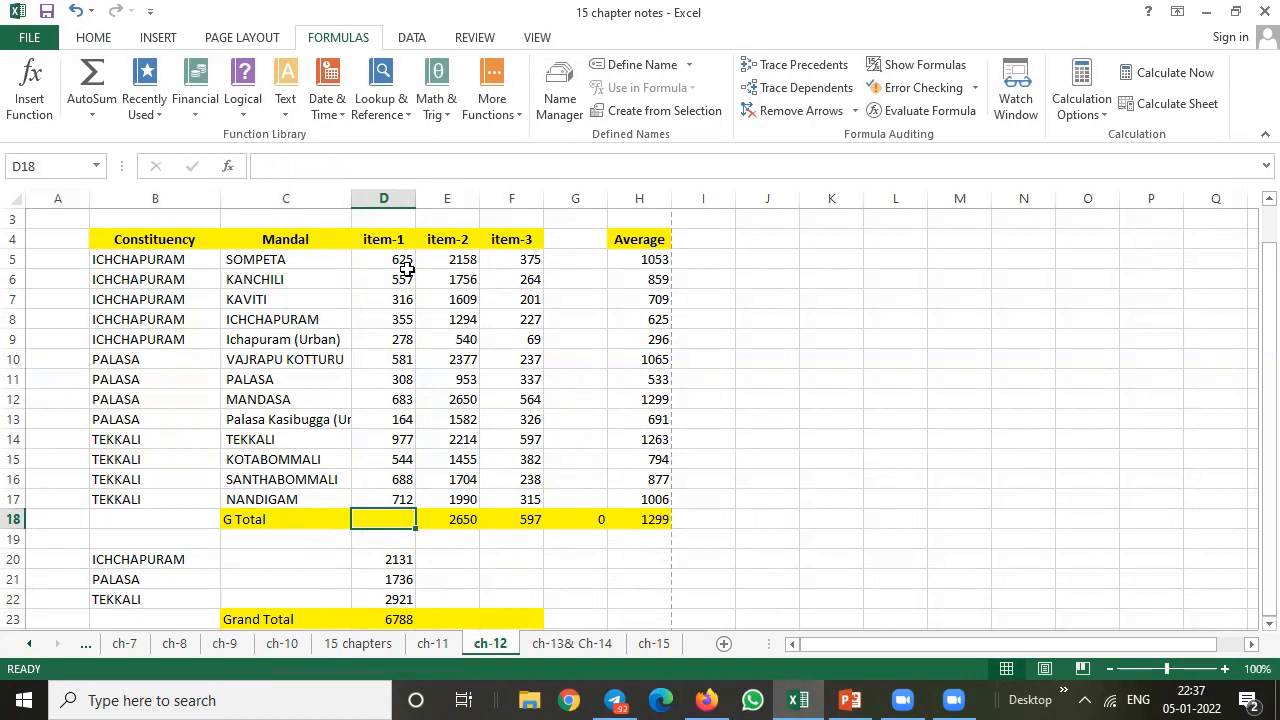
# Step: Total the item-1 values of D5:D17 in D18 with AutoSum
pyautogui.moveTo(396, 259); pyautogui.dragTo(389, 515)
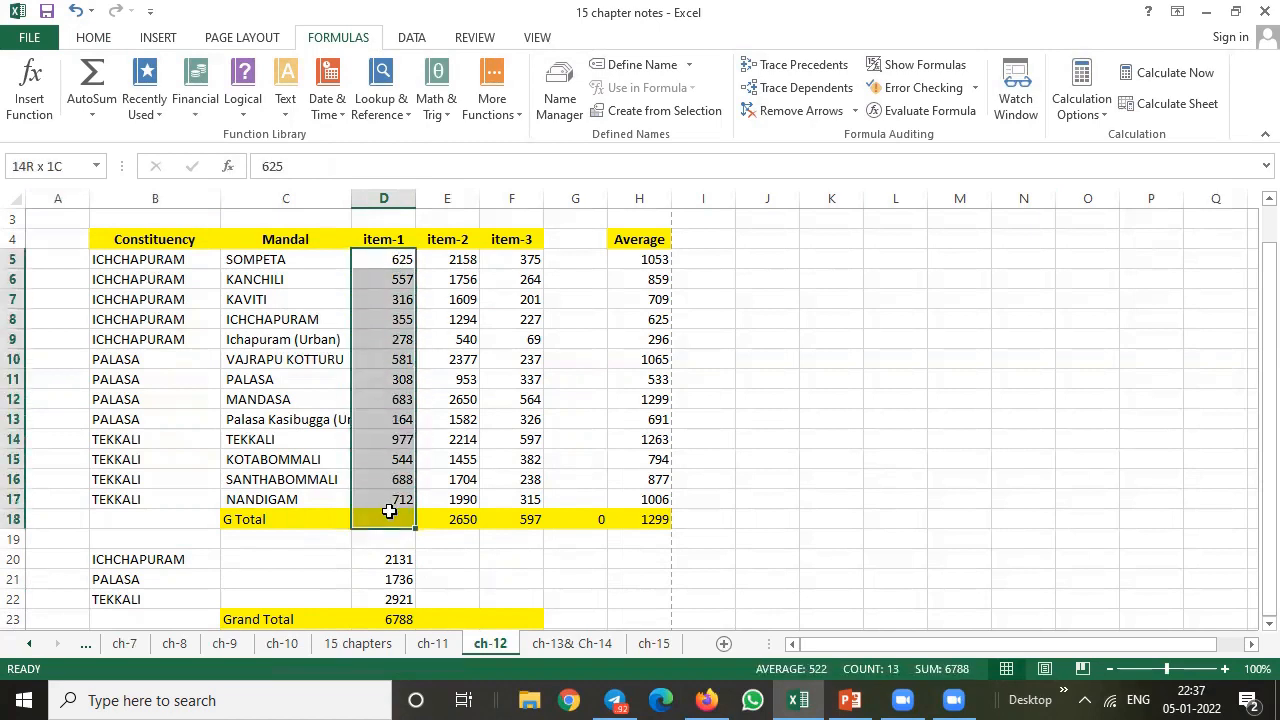
pyautogui.click(92, 37)
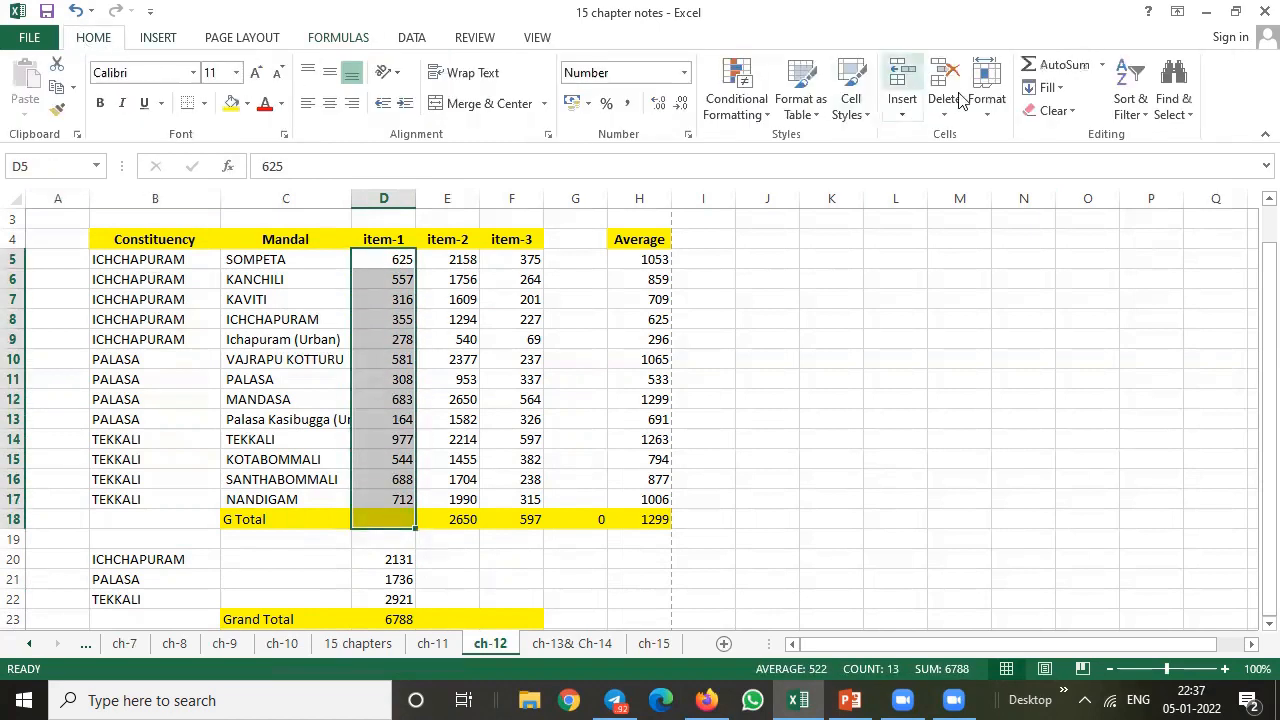
pyautogui.click(1068, 66)
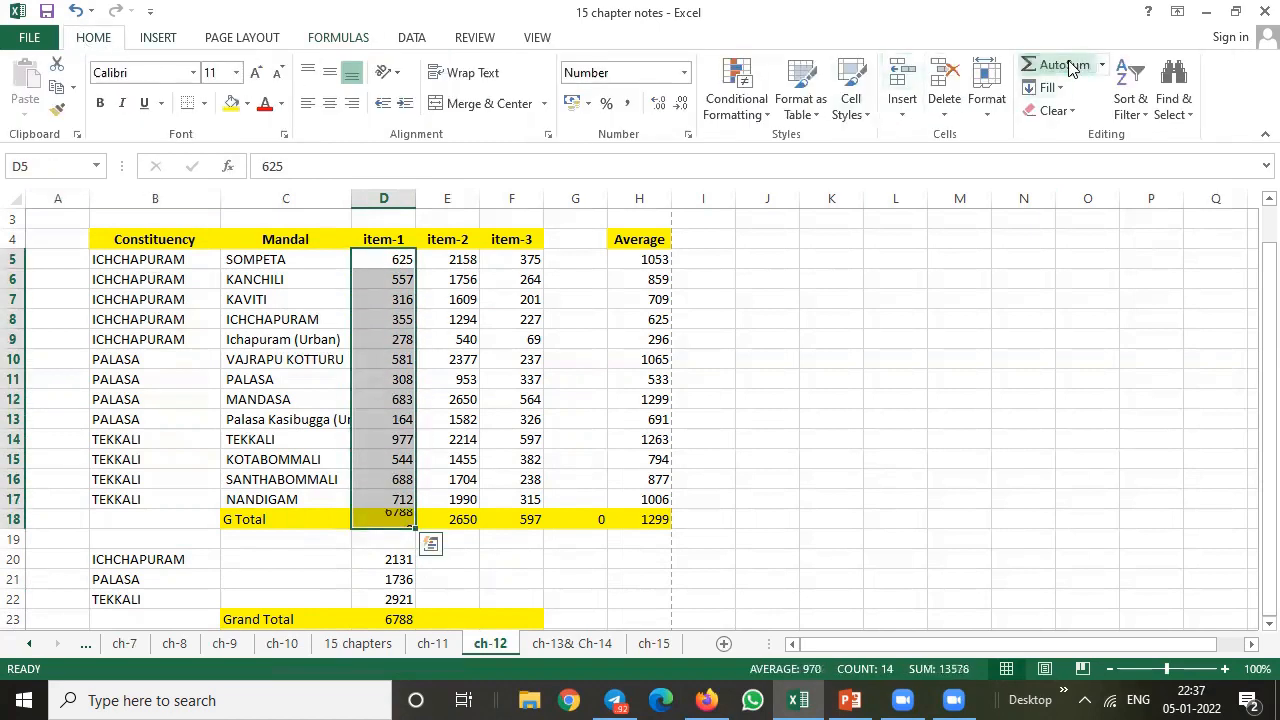
pyautogui.click(523, 545)
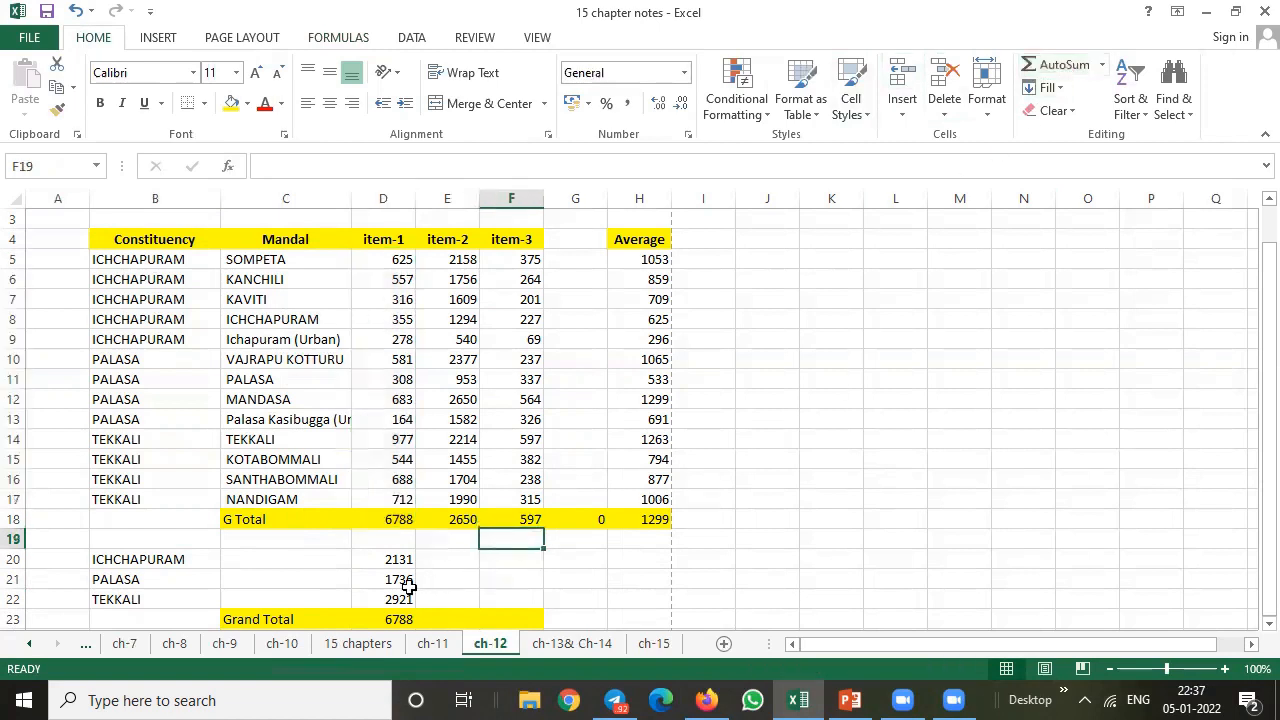
# Step: Clear the constituency names in B9 and B10, beside Ichapuram (Urban) and VAJRAPU KOTTURU
pyautogui.click(126, 360)
pyautogui.click(143, 337)
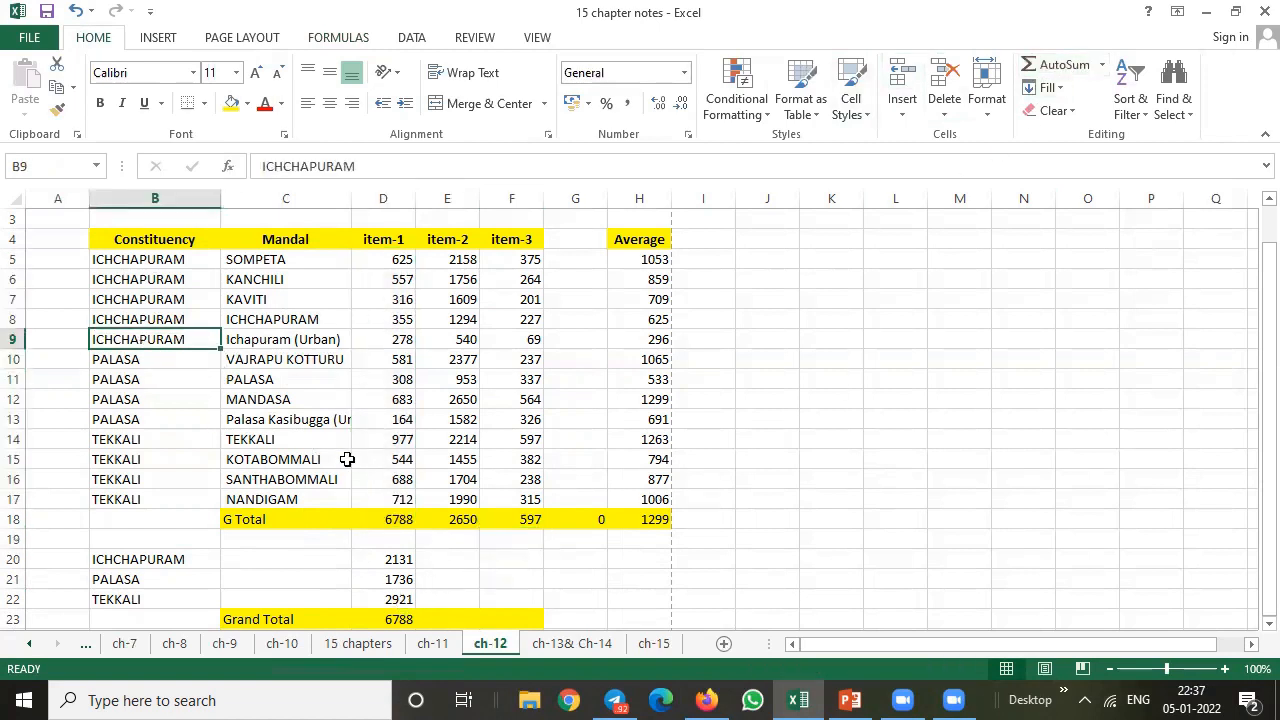
pyautogui.press('Down')
pyautogui.press('Up')
pyautogui.press('Delete')
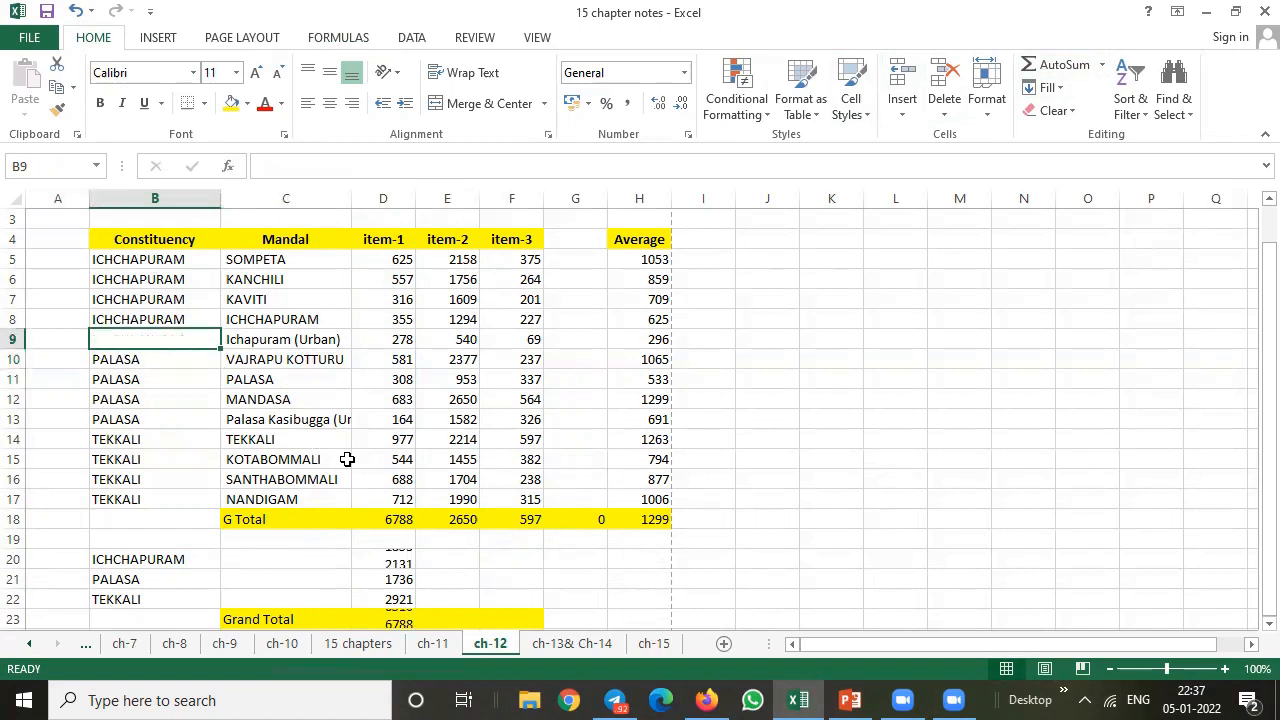
pyautogui.press('Right')
pyautogui.press('Right')
pyautogui.press('Right')
pyautogui.press('Left')
pyautogui.press('Left')
pyautogui.press('Left')
pyautogui.press('Left')
pyautogui.press('Down')
pyautogui.press('Right')
pyautogui.press('Delete')
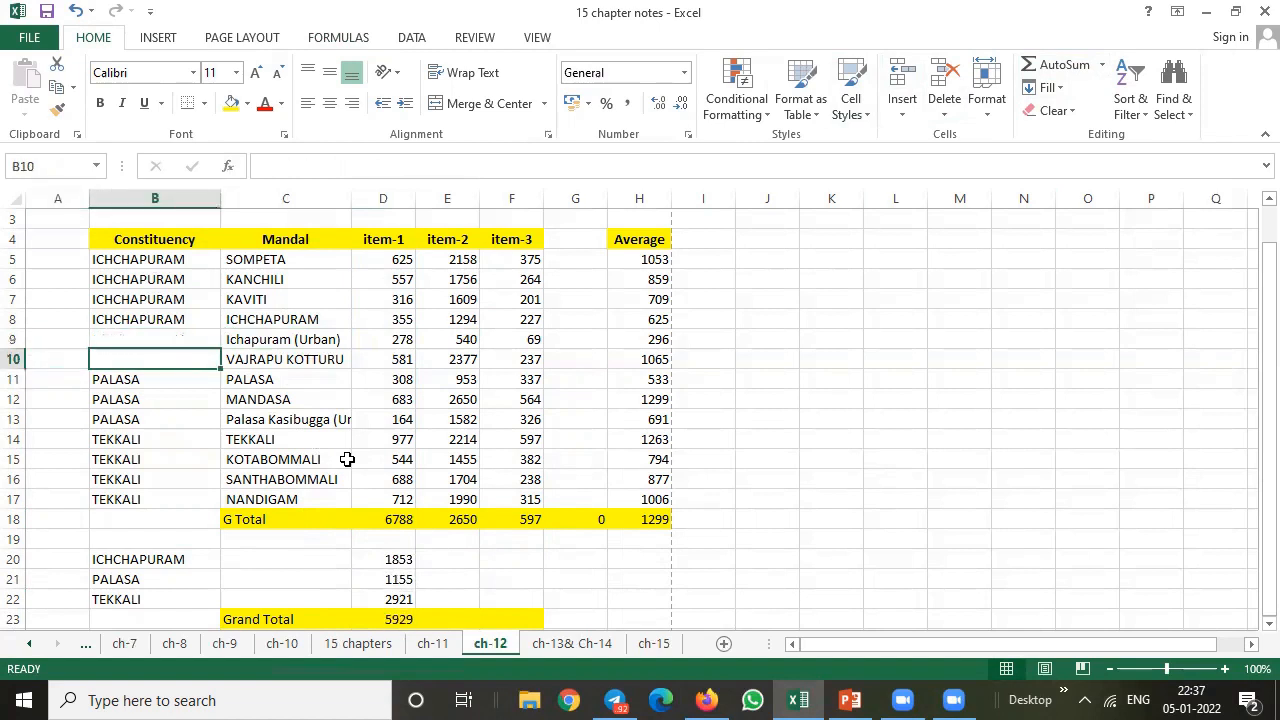
# Step: Copy the constituency TEKKALI from B14 into the empty cells B9:B10
pyautogui.press('Right')
pyautogui.press('Left')
pyautogui.press('Left')
pyautogui.press('Down')
pyautogui.press('Down')
pyautogui.press('Down')
pyautogui.press('Down')
pyautogui.press('Right')
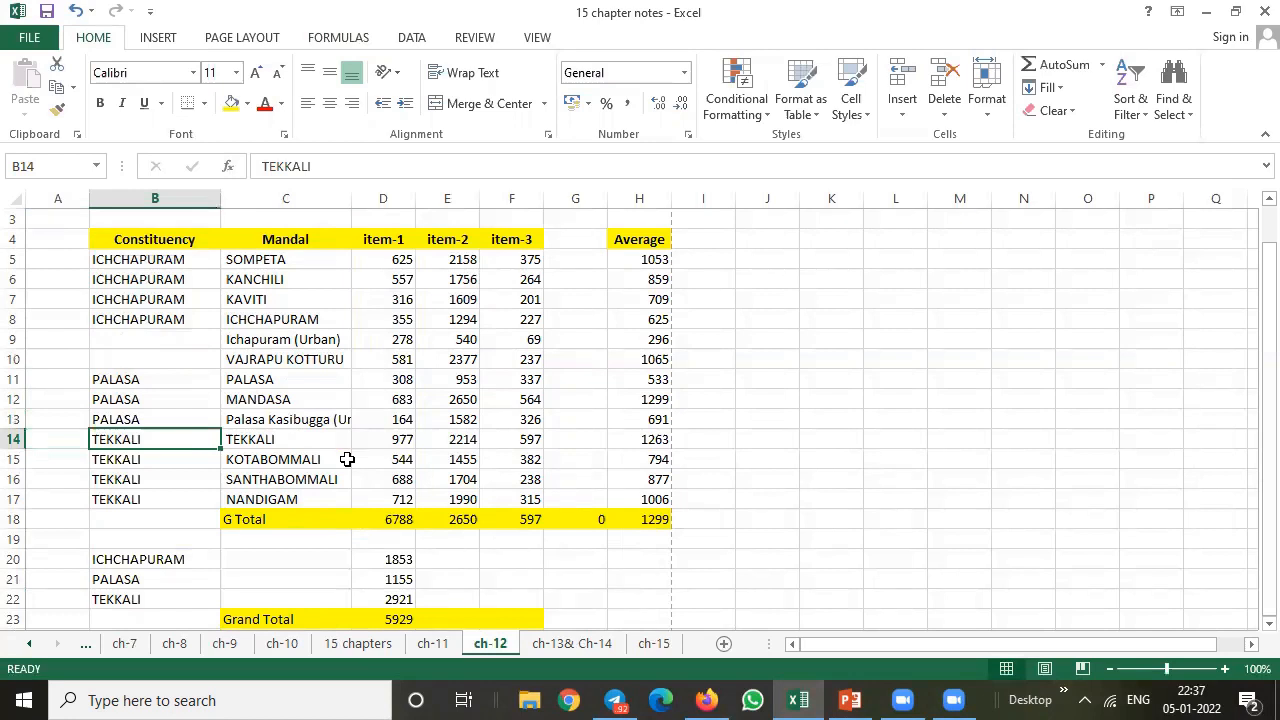
pyautogui.hotkey('ctrl', 'c')
pyautogui.press('Up')
pyautogui.press('Up')
pyautogui.press('Up')
pyautogui.press('Up')
pyautogui.press('Up')
pyautogui.hotkey('shift', 'Down')
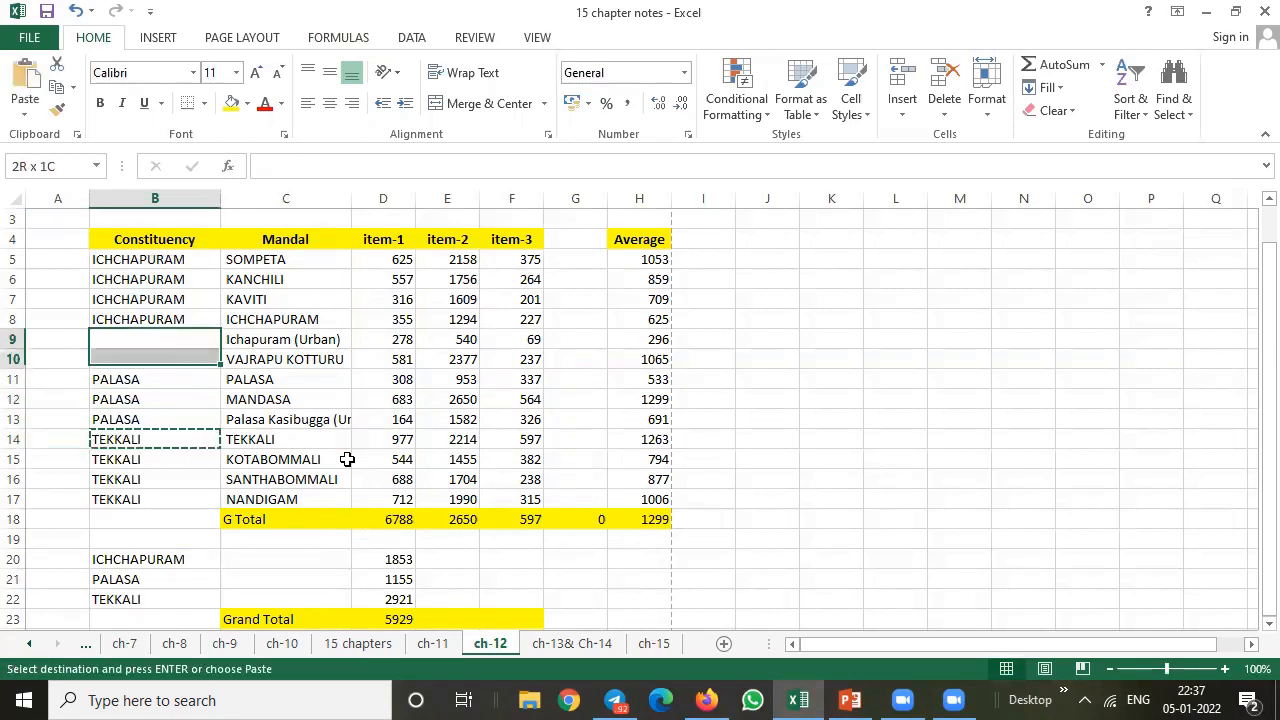
pyautogui.hotkey('ctrl', 'v')
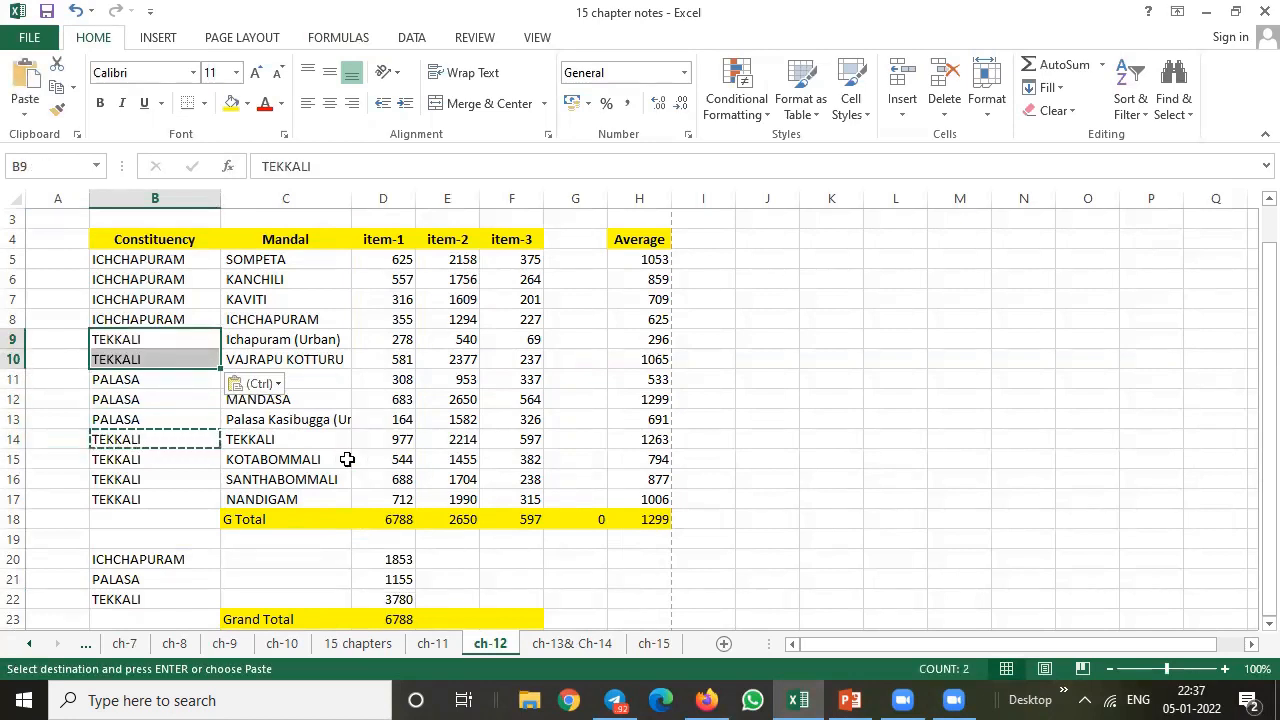
# Step: Examine the ranges and criterion of the SUMIFS formula in D20 and cancel the edit
pyautogui.click(385, 563)
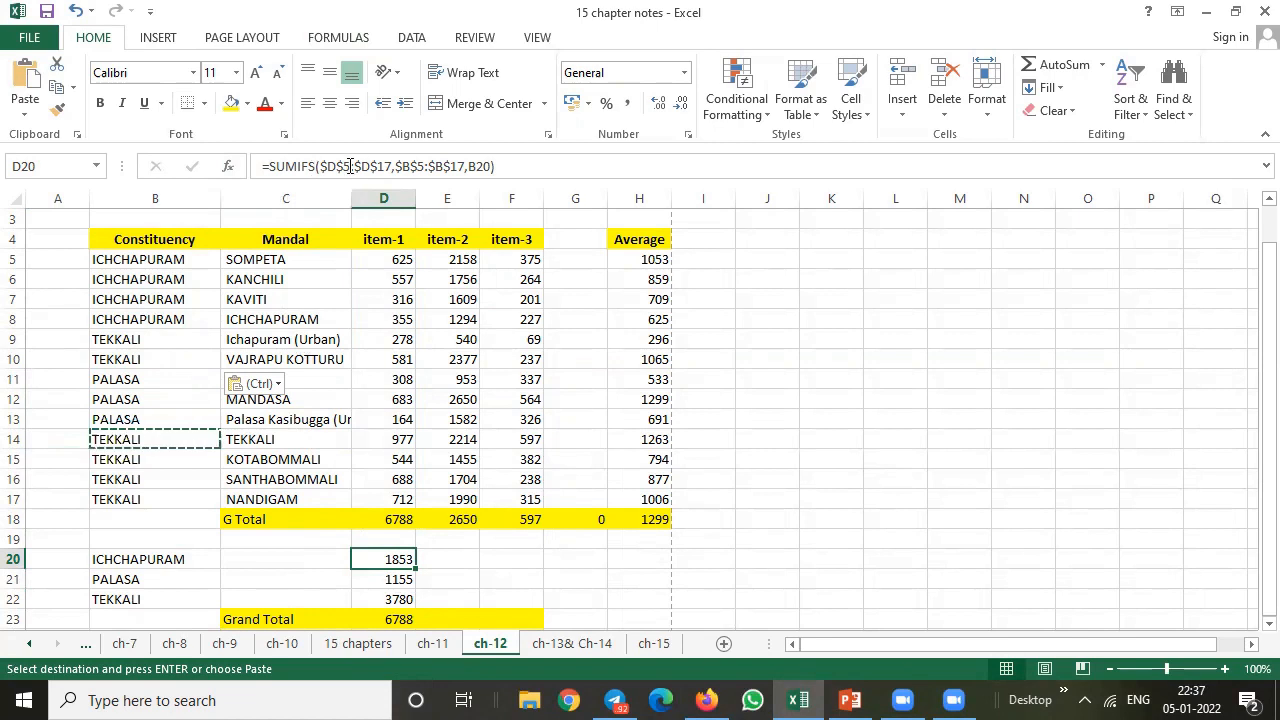
pyautogui.click(446, 165)
pyautogui.moveTo(446, 165); pyautogui.dragTo(262, 166)
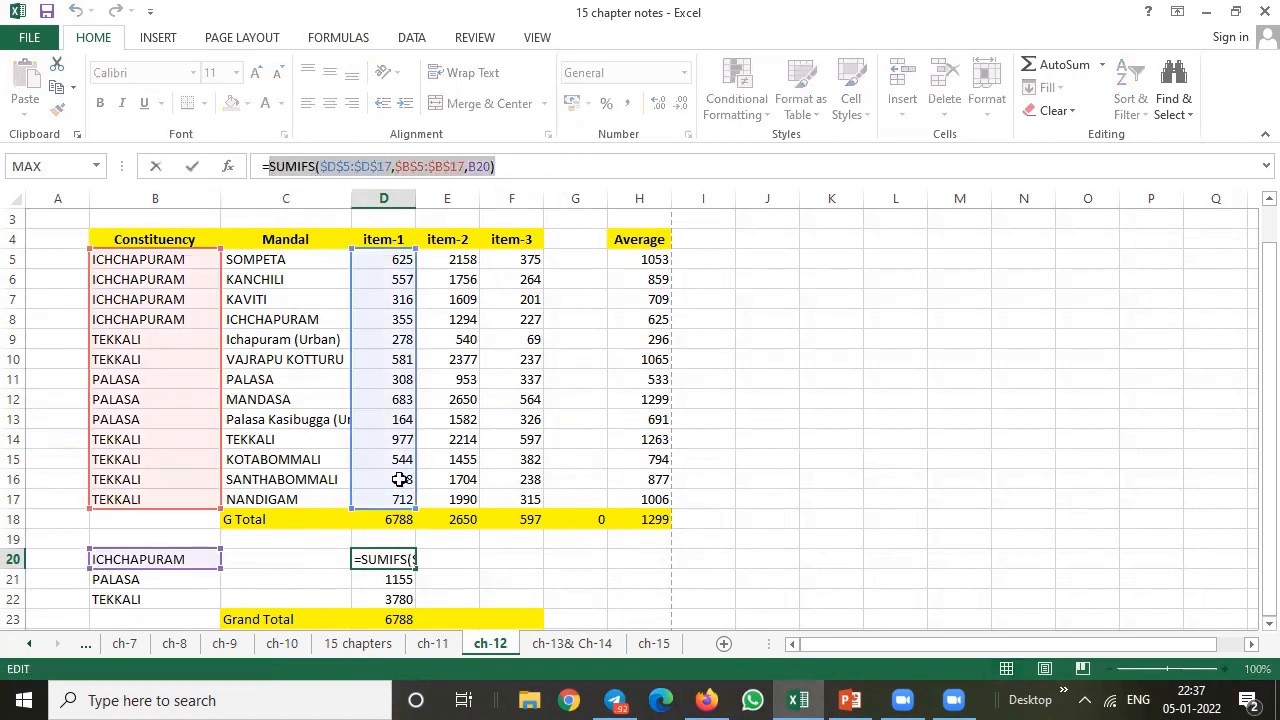
pyautogui.write('=')
pyautogui.click(567, 541)
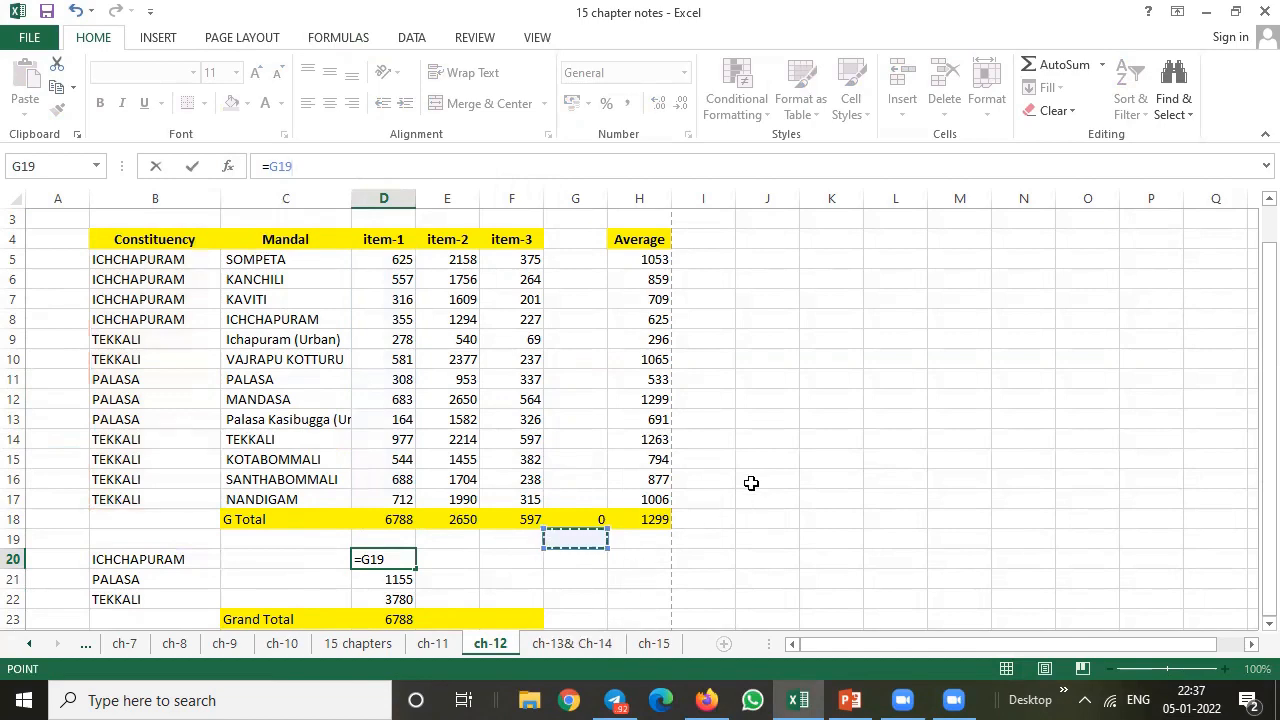
pyautogui.press('Escape')
# Step: Switch to the ch-13& Ch-14 sheet and review the column headings in B4:F4 and the subjects in A5:A9
pyautogui.click(570, 645)
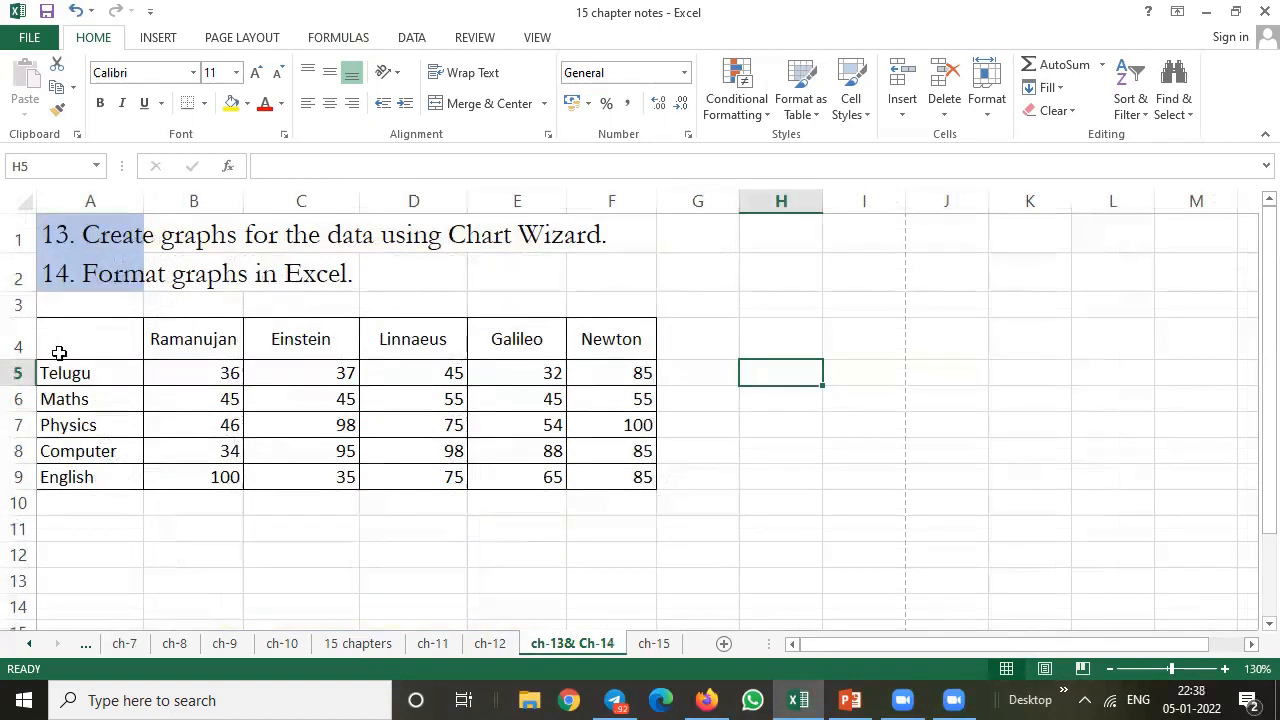
pyautogui.moveTo(77, 329); pyautogui.dragTo(552, 402)
pyautogui.click(780, 339)
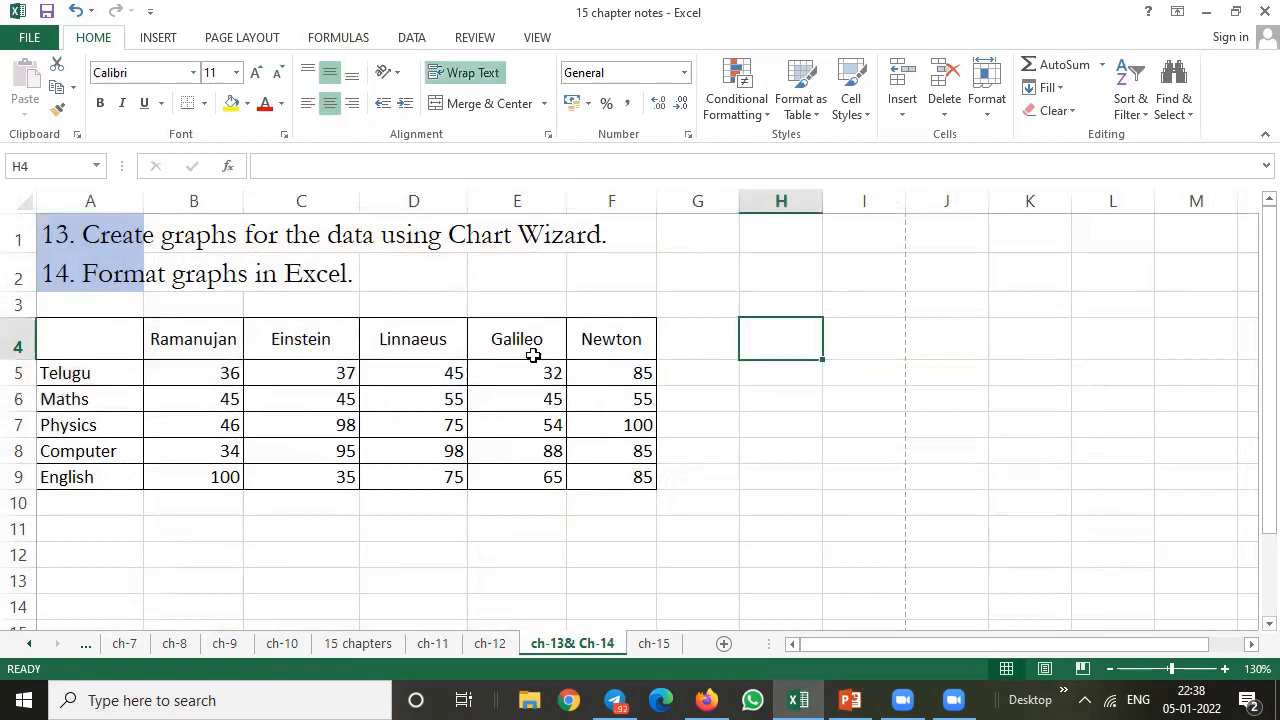
pyautogui.moveTo(186, 334); pyautogui.dragTo(603, 333)
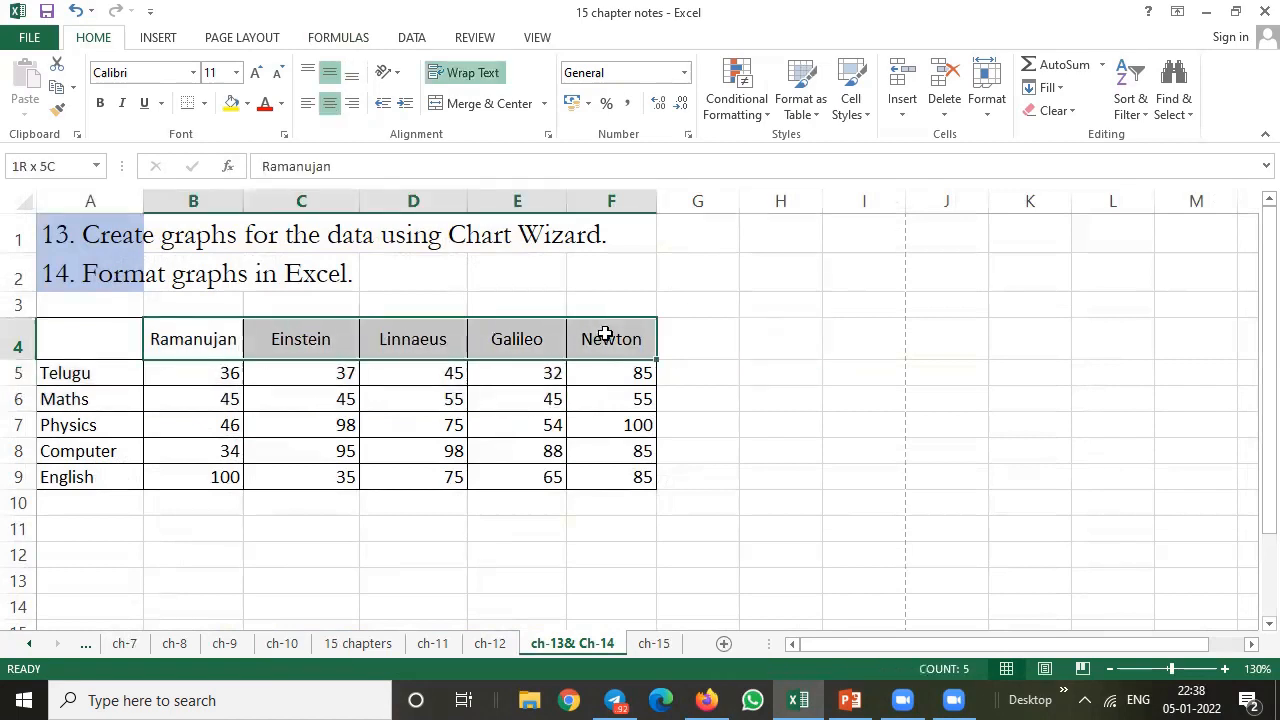
pyautogui.click(97, 372)
pyautogui.moveTo(97, 372); pyautogui.dragTo(91, 480)
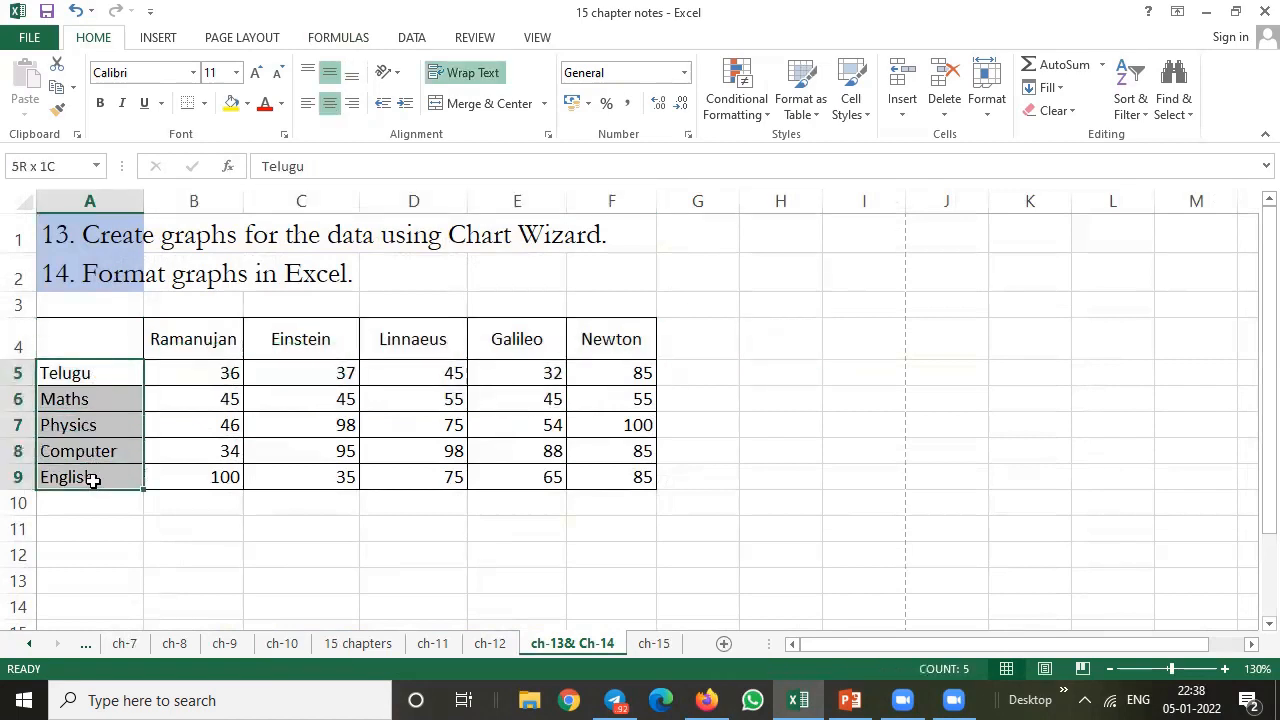
# Step: Select the marks table A4:F9 and open the Insert Chart dialog for it
pyautogui.click(73, 325)
pyautogui.moveTo(73, 325); pyautogui.dragTo(617, 479)
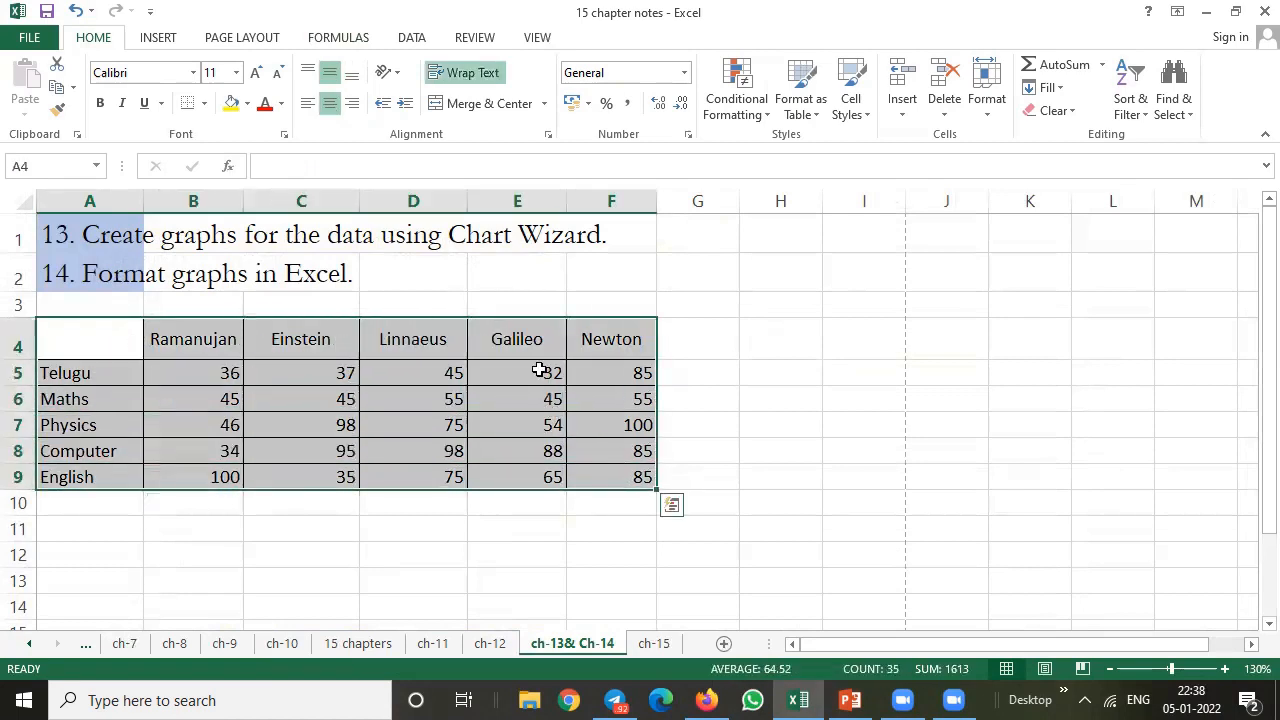
pyautogui.click(160, 38)
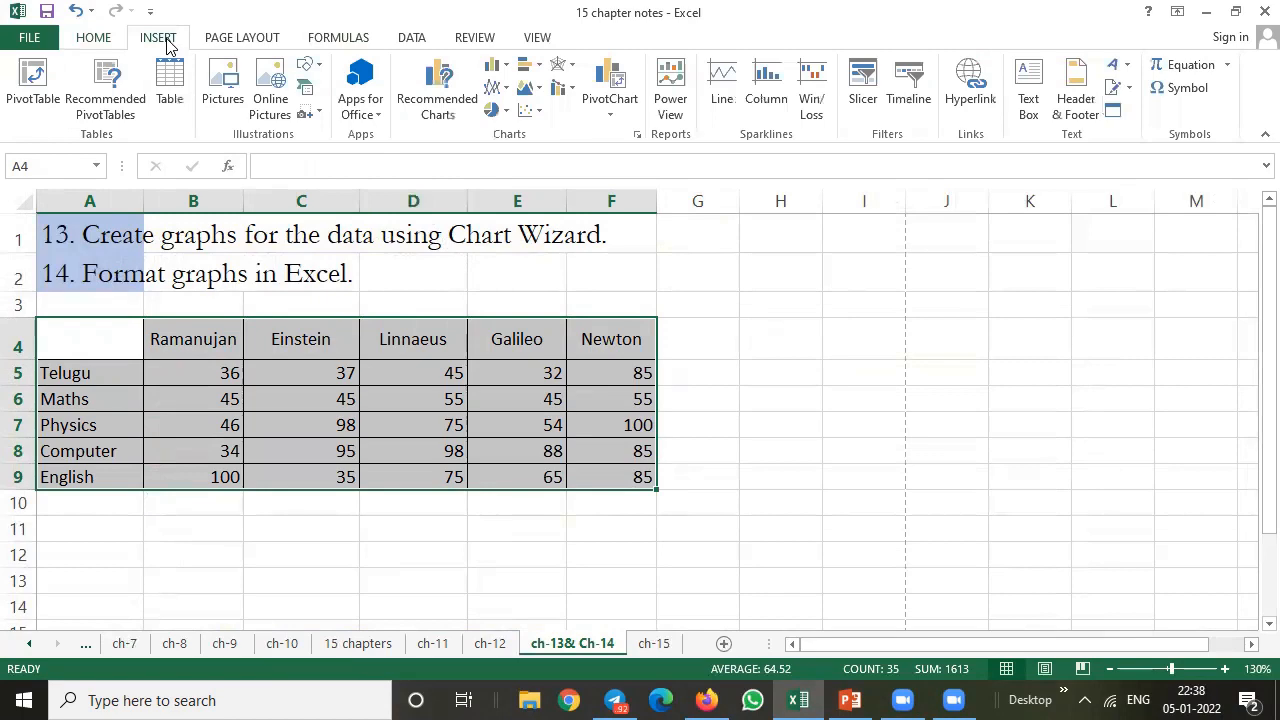
pyautogui.click(637, 134)
pyautogui.moveTo(655, 64); pyautogui.dragTo(758, 69)
pyautogui.moveTo(621, 176)
pyautogui.mouseDown()
pyautogui.moveTo(642, 460)
pyautogui.moveTo(619, 160)
pyautogui.mouseUp()
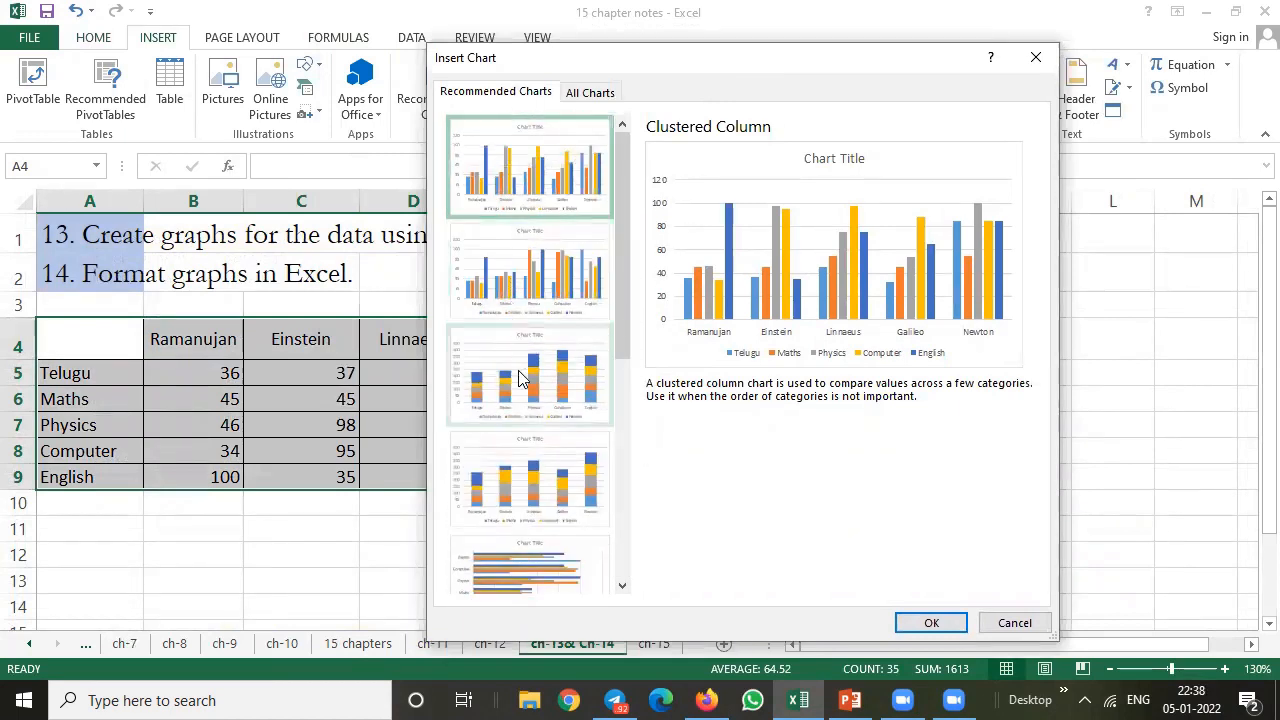
# Step: Browse all chart categories, previewing Templates, Column, Line, Pie, Bar and Area
pyautogui.click(590, 92)
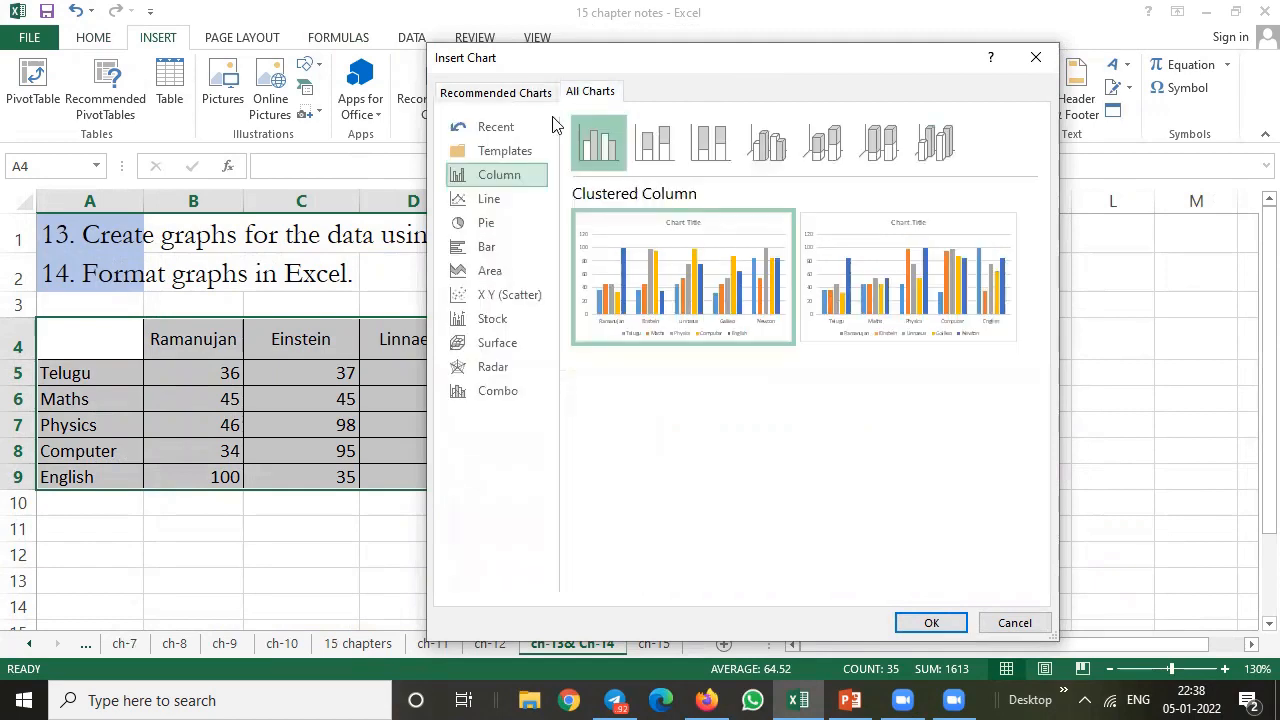
pyautogui.click(512, 150)
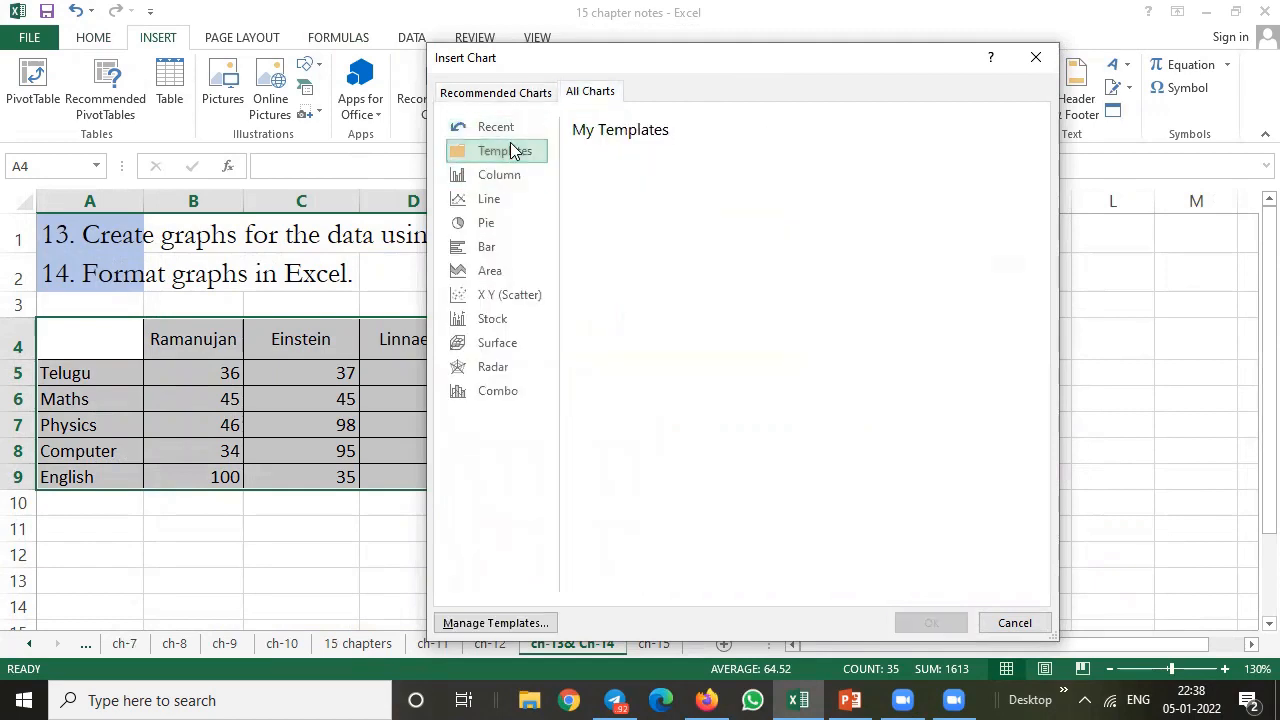
pyautogui.click(506, 176)
pyautogui.click(506, 200)
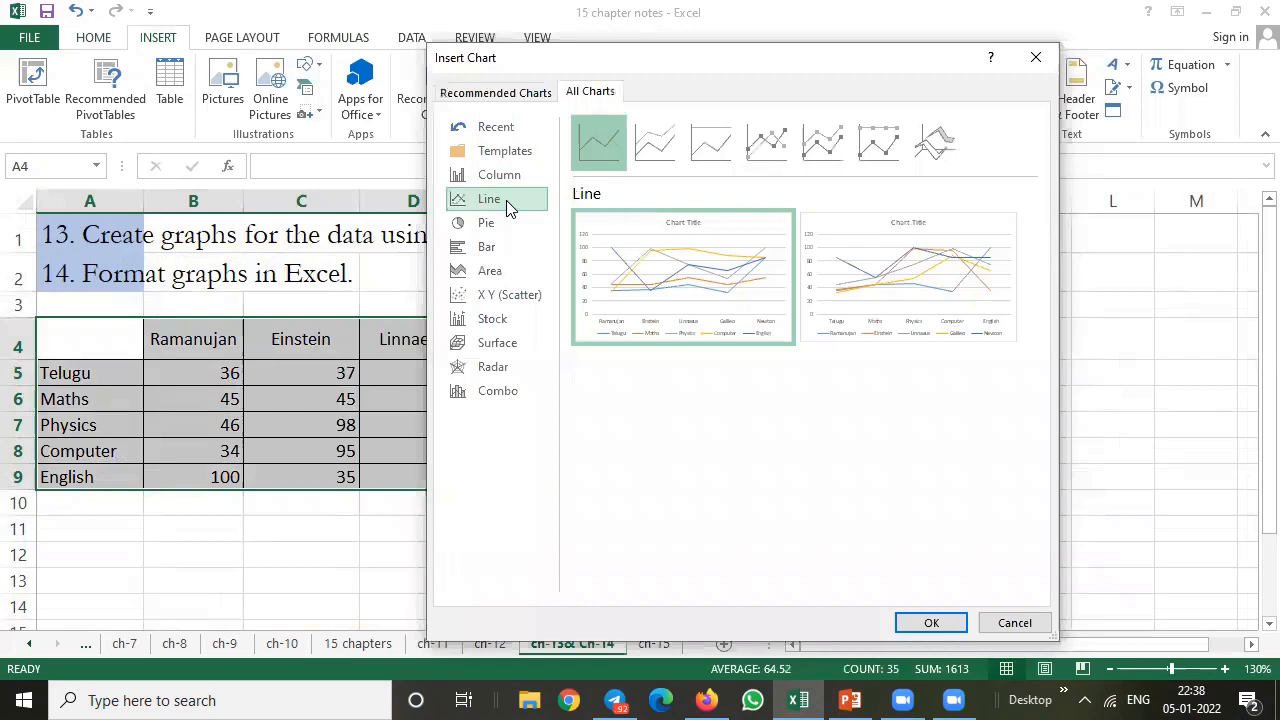
pyautogui.click(508, 223)
pyautogui.click(508, 247)
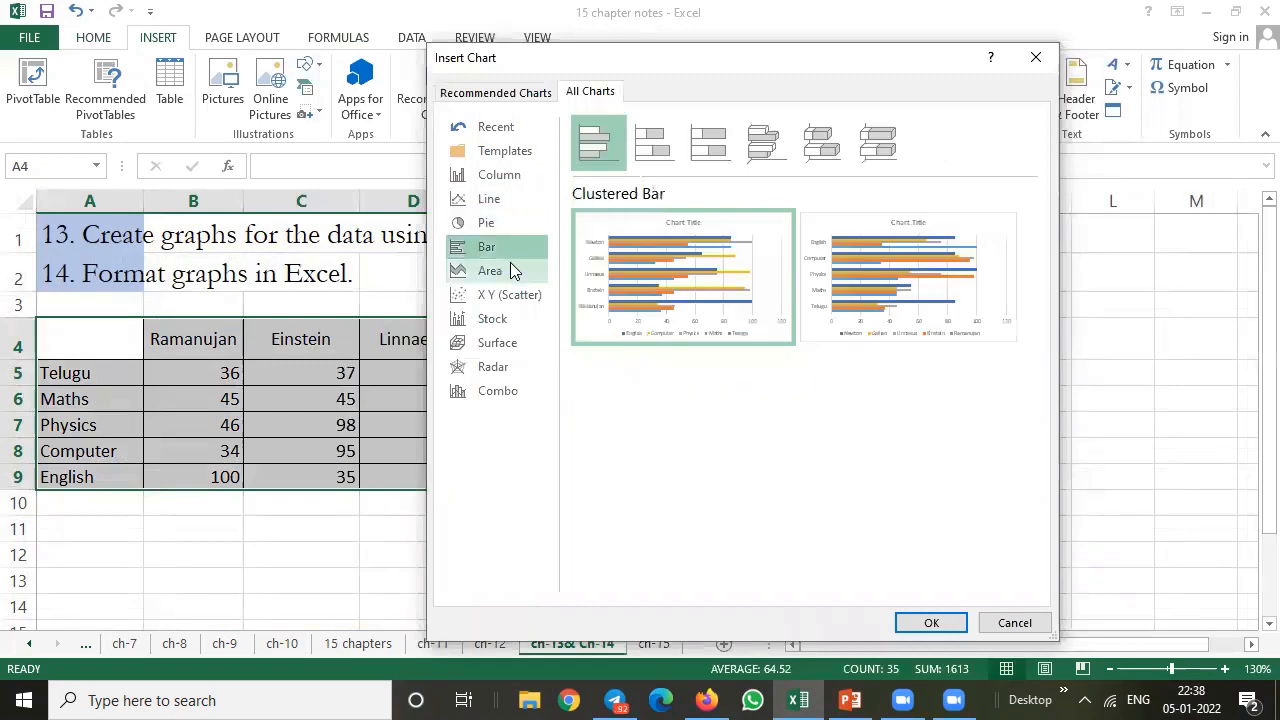
pyautogui.click(511, 271)
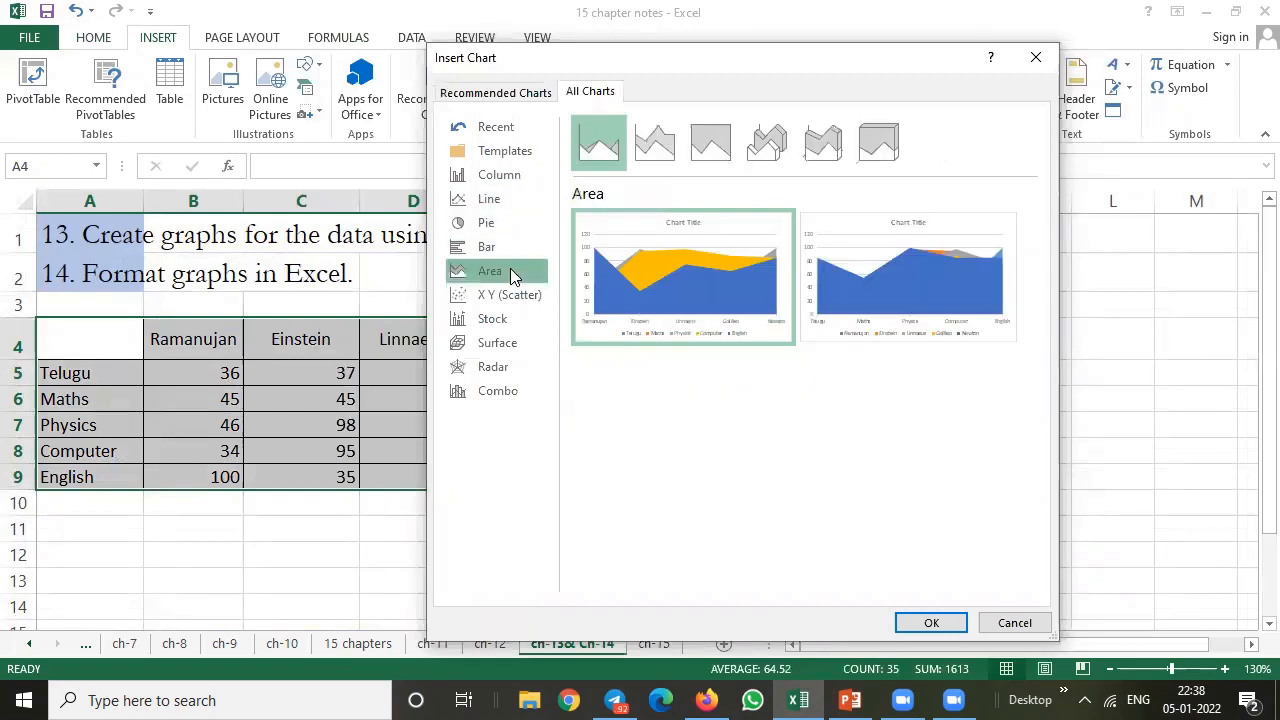
# Step: Compare the stacked and 3-D column variants and insert the Clustered Column chart with Ramanujan to Newton as categories
pyautogui.click(519, 176)
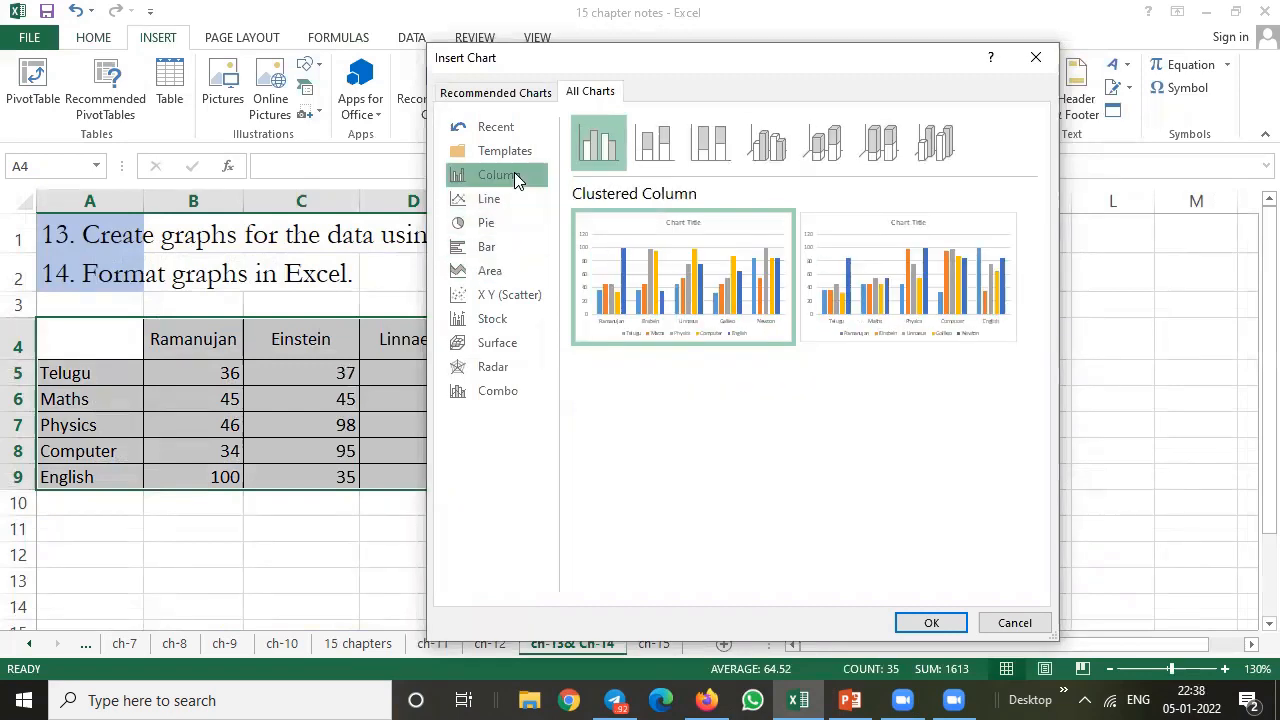
pyautogui.click(650, 150)
pyautogui.click(708, 150)
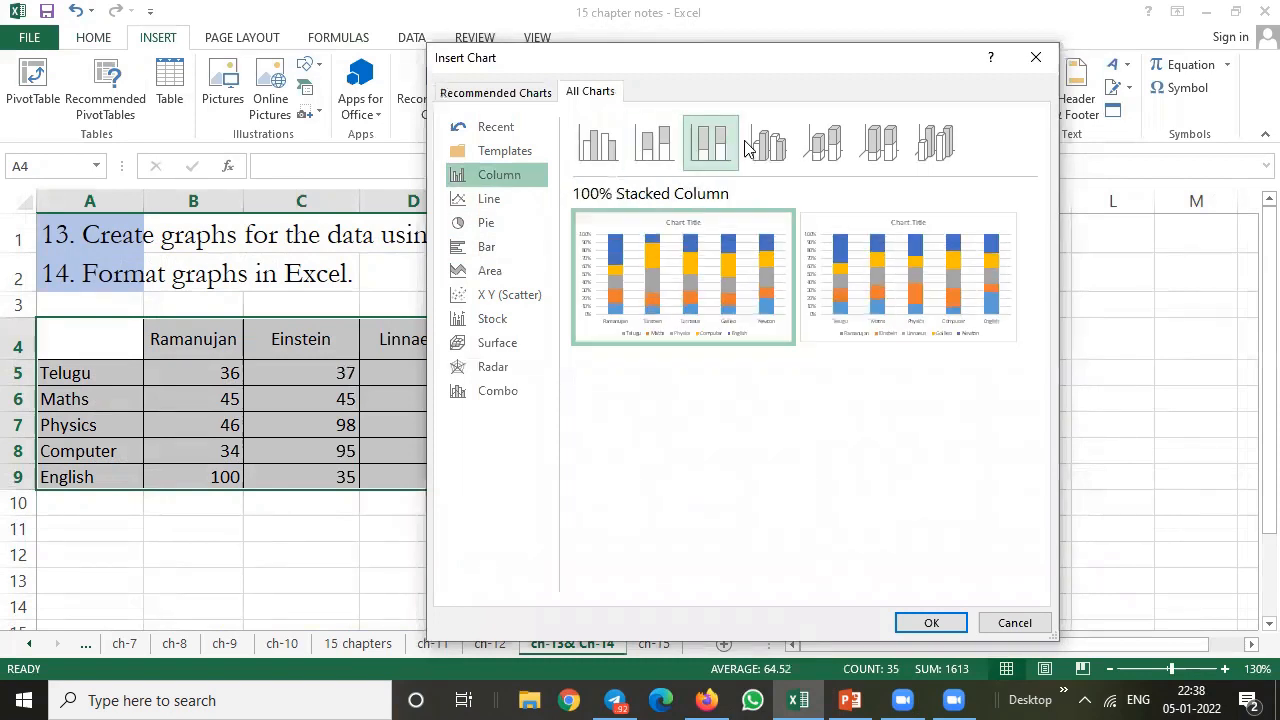
pyautogui.click(750, 148)
pyautogui.click(605, 152)
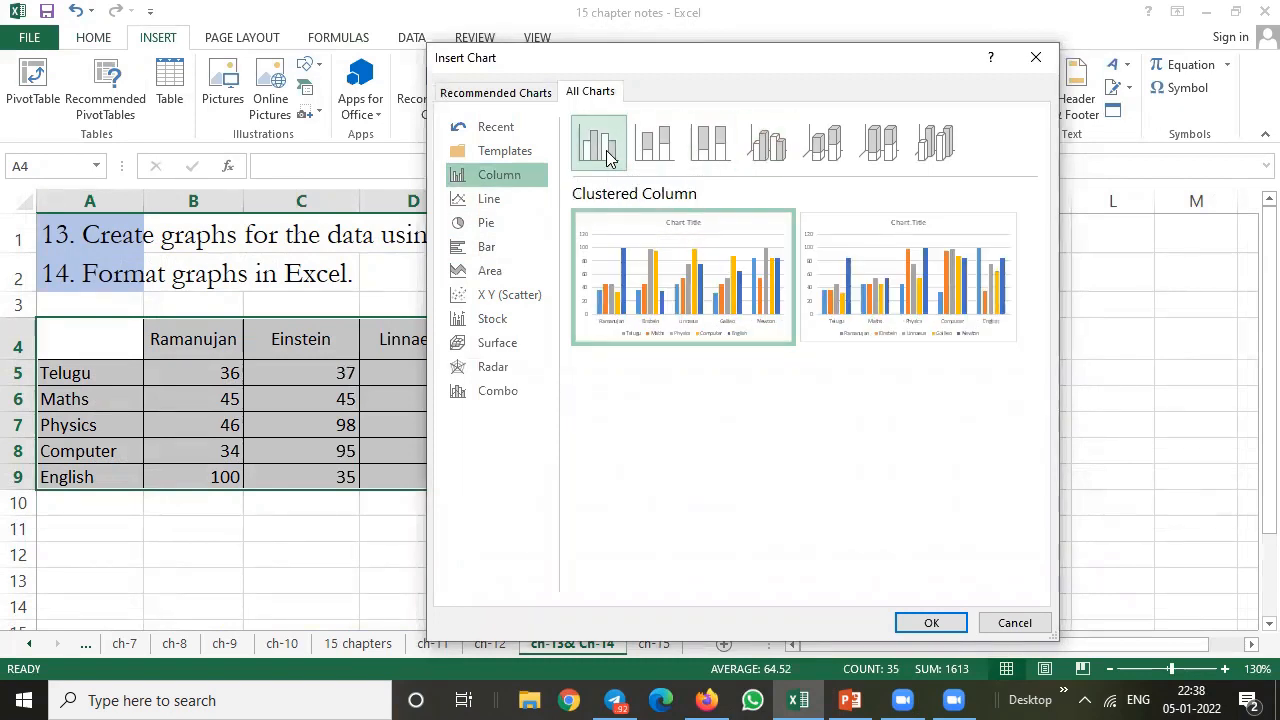
pyautogui.moveTo(657, 259)
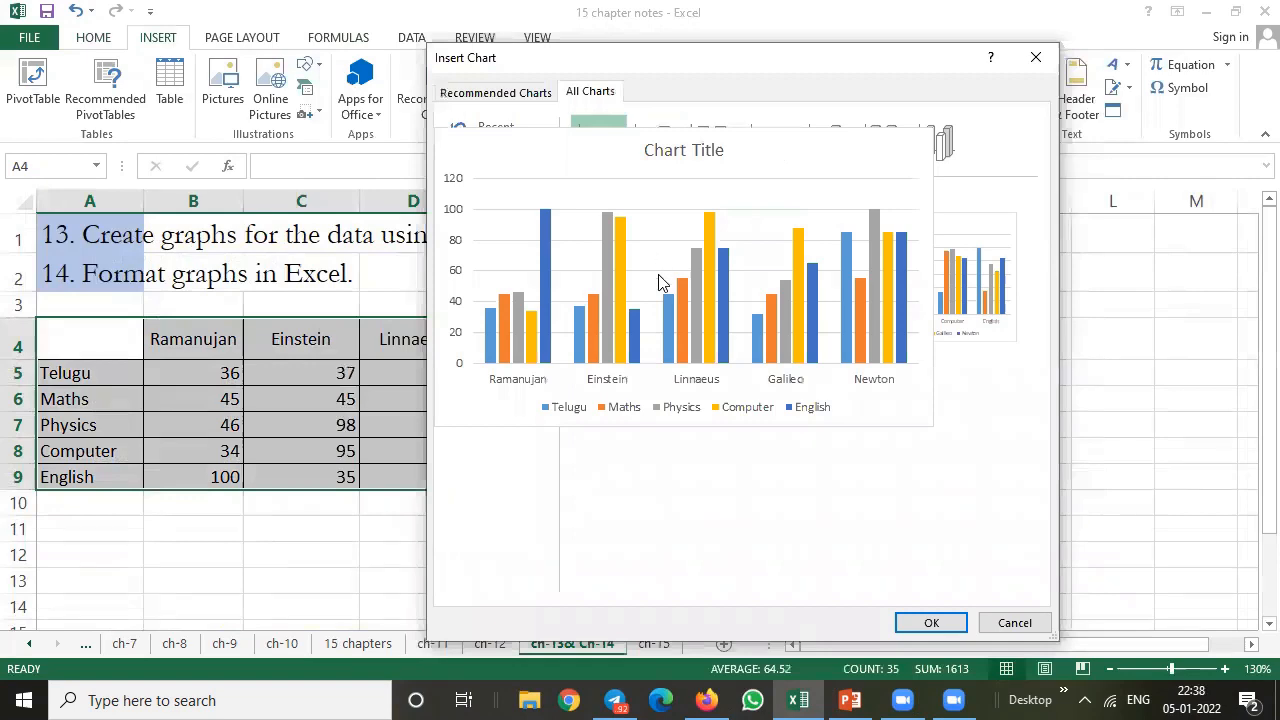
pyautogui.click(928, 620)
# Step: Enlarge the clustered column chart and position it over about columns D to L, starting in row 1
pyautogui.moveTo(720, 258); pyautogui.dragTo(804, 225)
pyautogui.moveTo(1062, 588); pyautogui.dragTo(1119, 606)
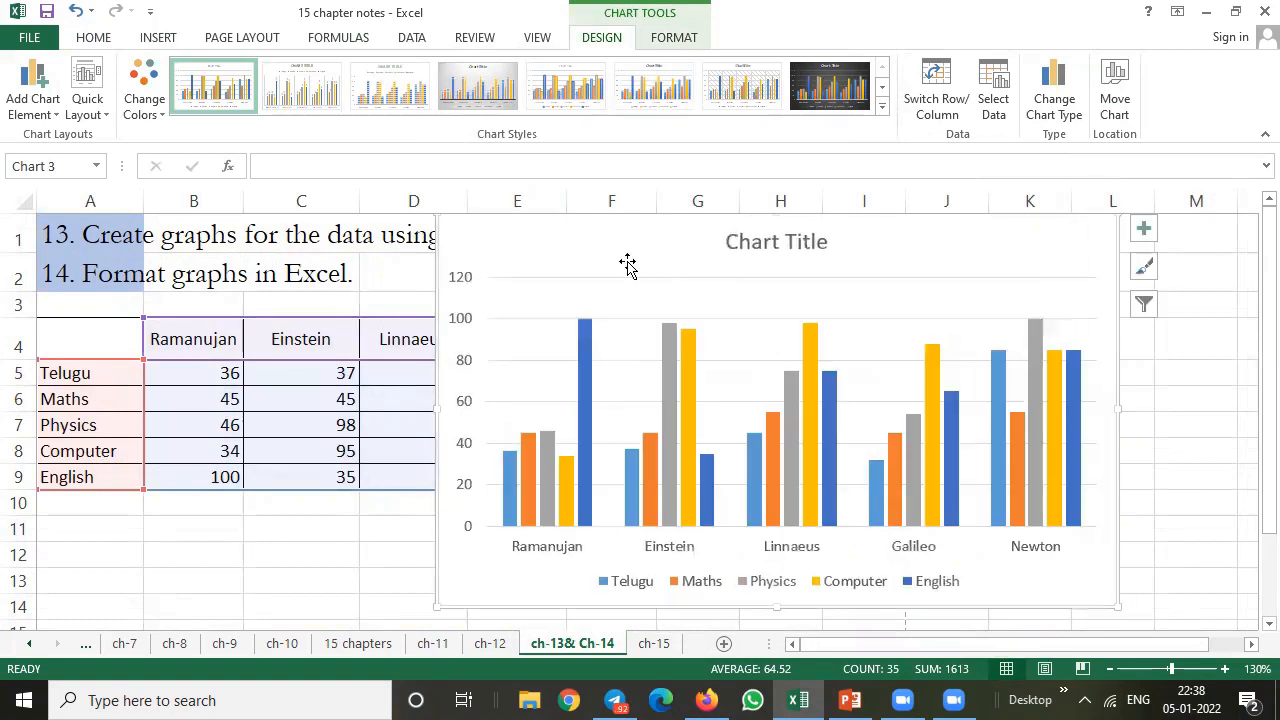
pyautogui.moveTo(627, 263); pyautogui.dragTo(614, 277)
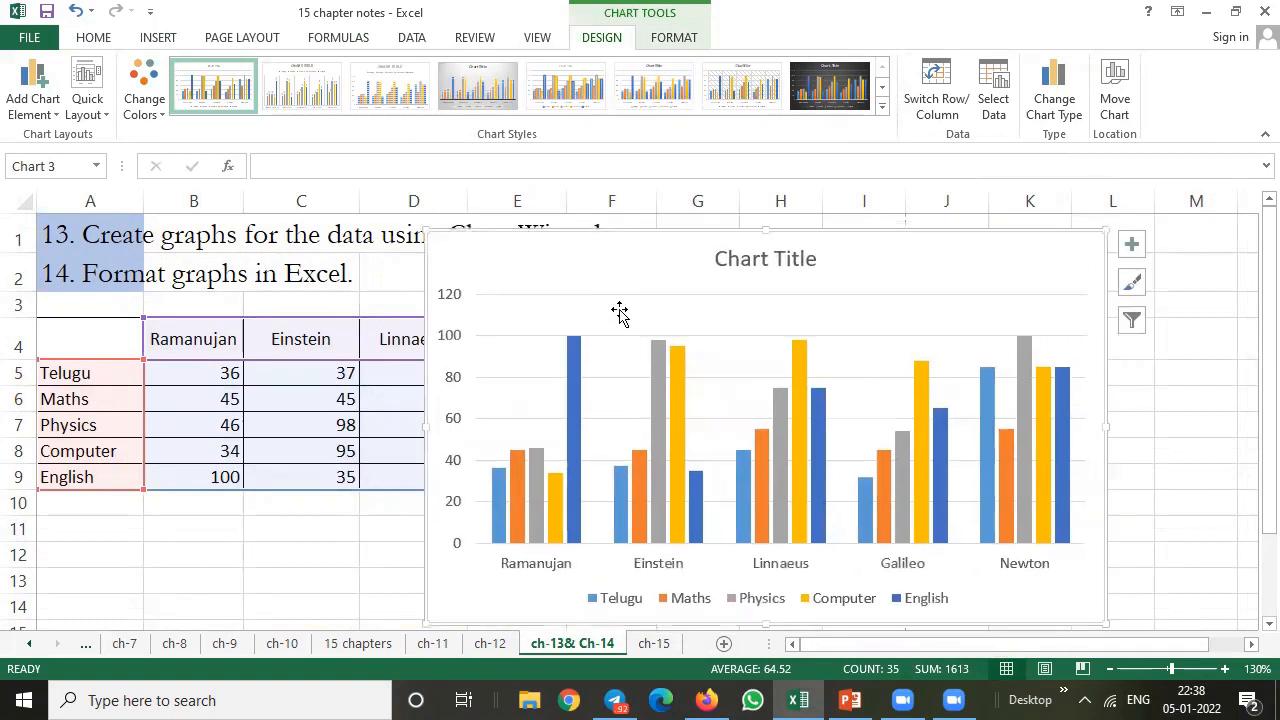
pyautogui.click(1108, 668)
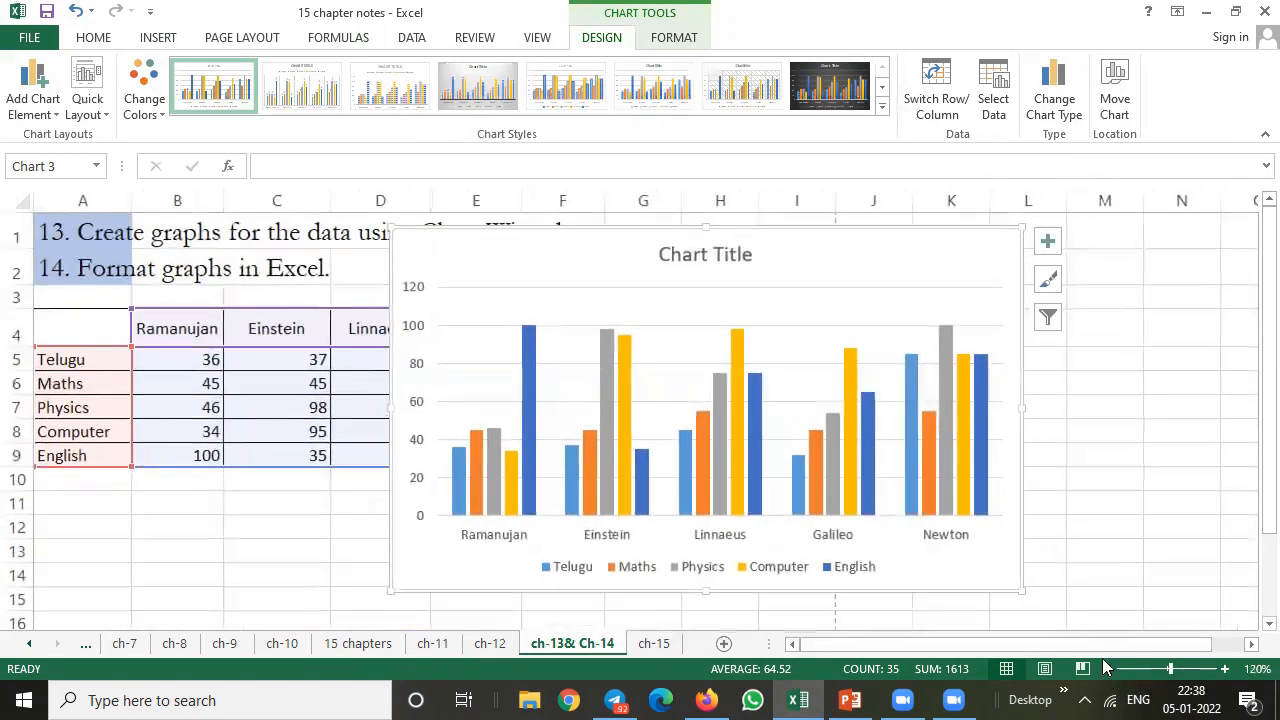
pyautogui.click(719, 305)
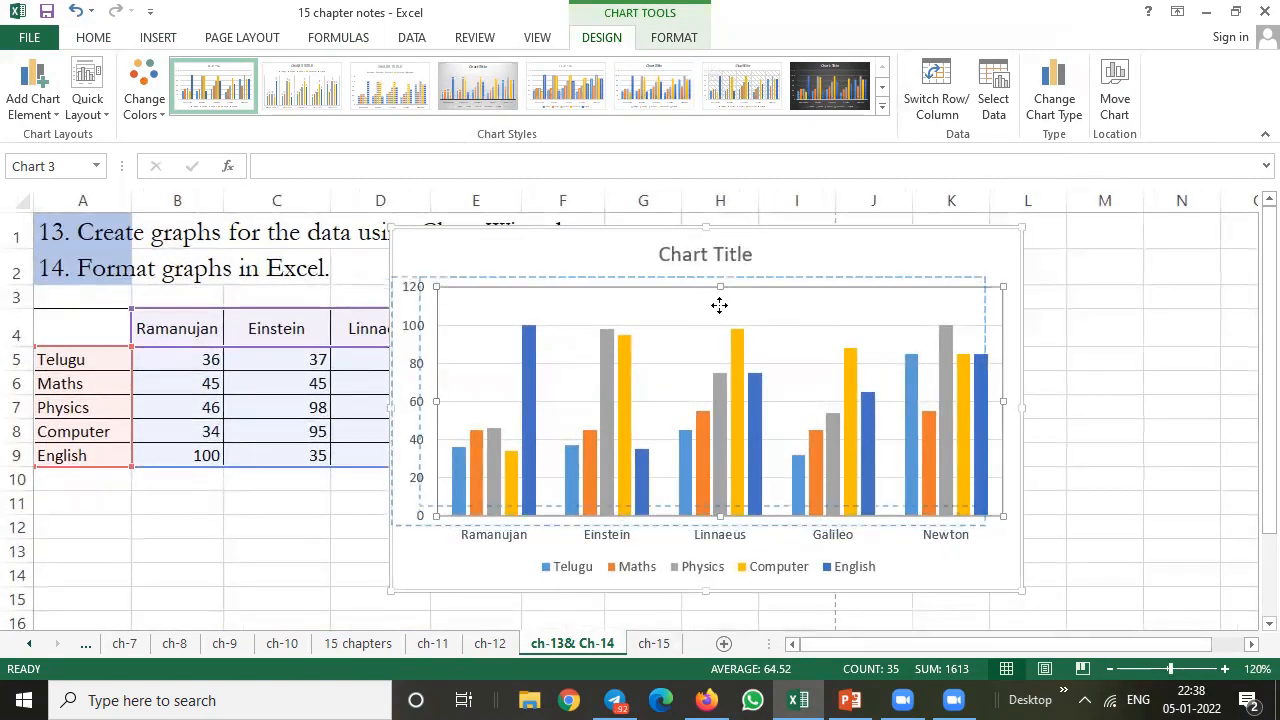
pyautogui.moveTo(719, 305); pyautogui.dragTo(748, 316)
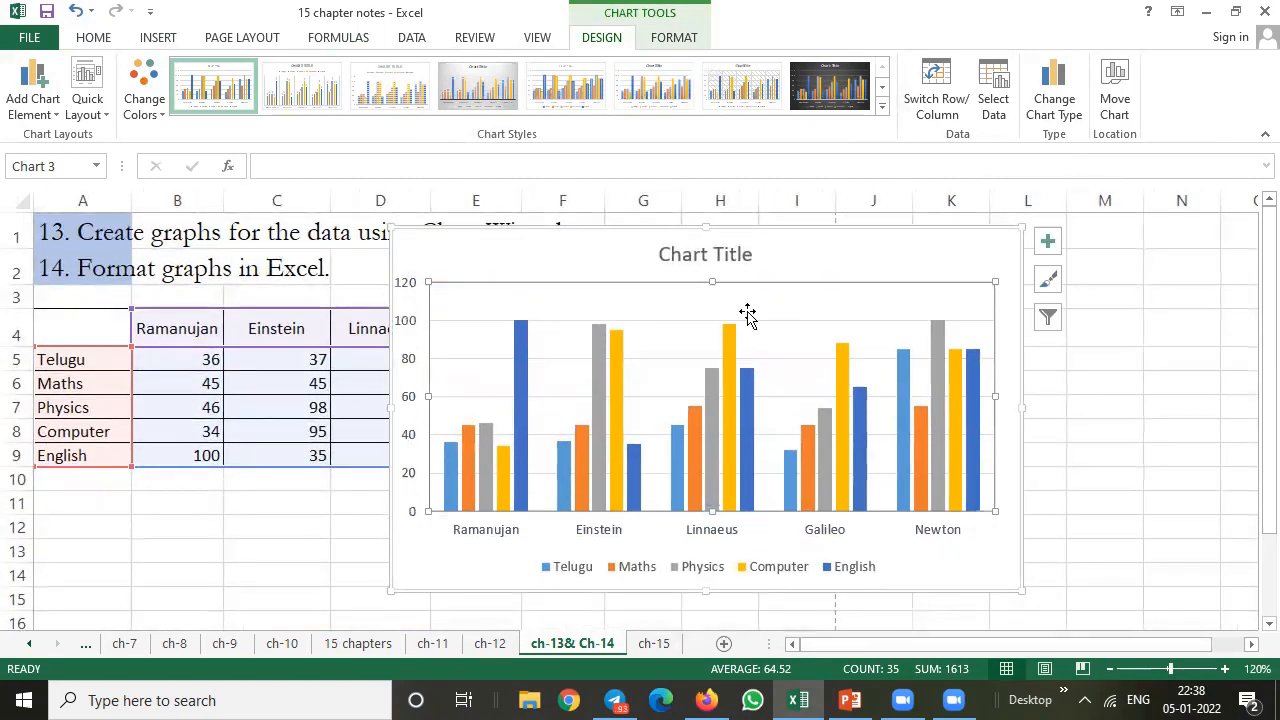
pyautogui.hotkey('ctrl', 'z')
# Step: Move the chart up to row 1 starting at column D and enlarge it to about column L, row 14
pyautogui.moveTo(608, 246); pyautogui.dragTo(564, 232)
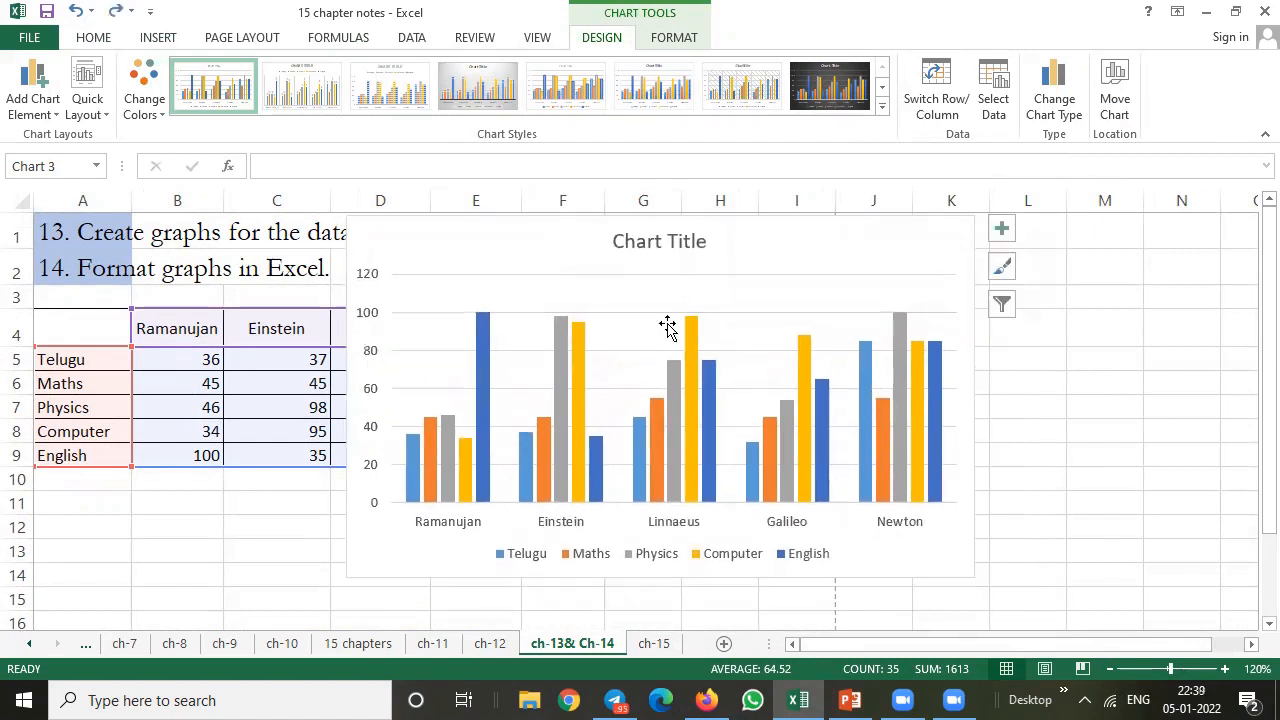
pyautogui.moveTo(974, 580); pyautogui.dragTo(1066, 598)
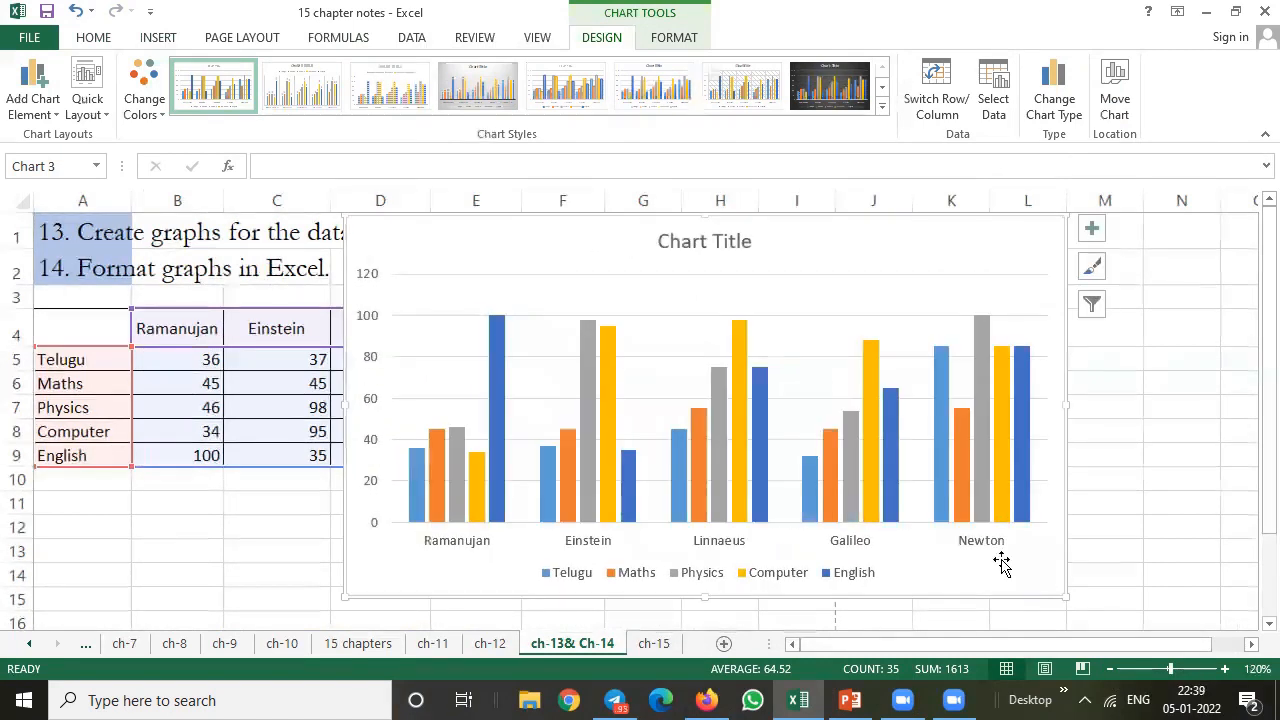
# Step: Add a primary horizontal axis title to the chart reading "Students"
pyautogui.click(53, 120)
pyautogui.moveTo(49, 143)
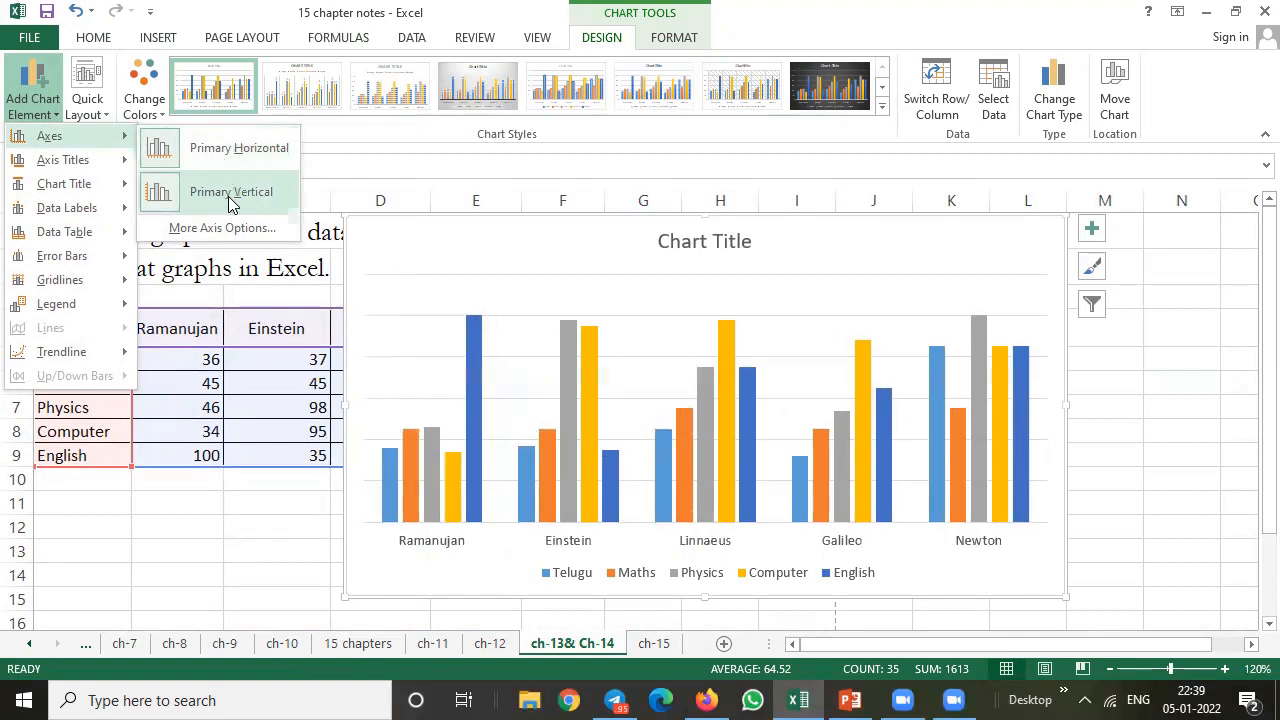
pyautogui.moveTo(92, 163)
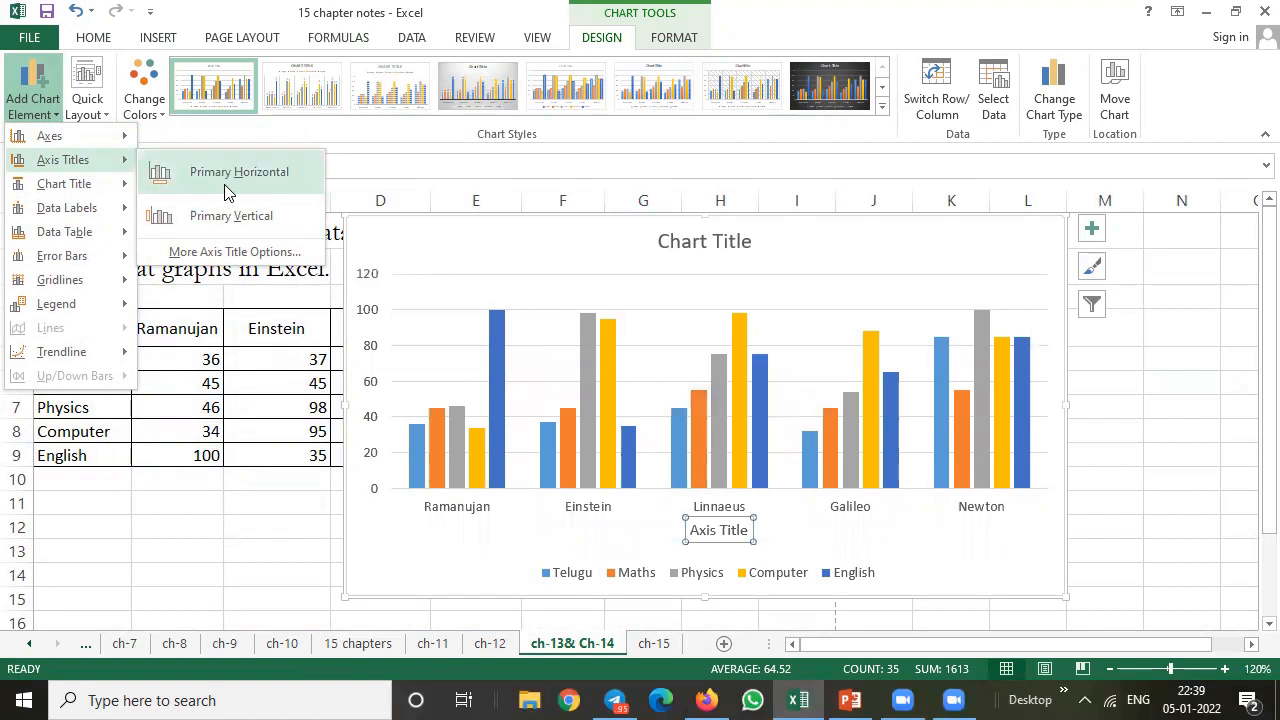
pyautogui.click(226, 192)
pyautogui.tripleClick(749, 526)
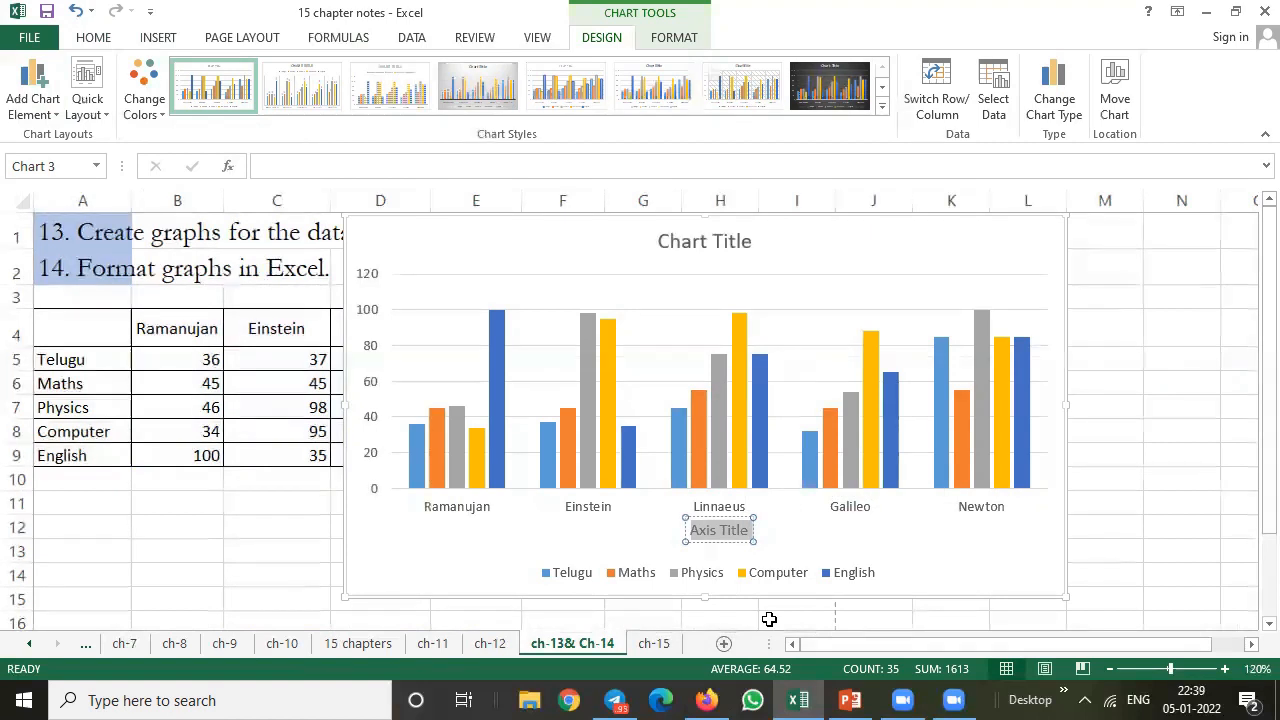
pyautogui.write('Student')
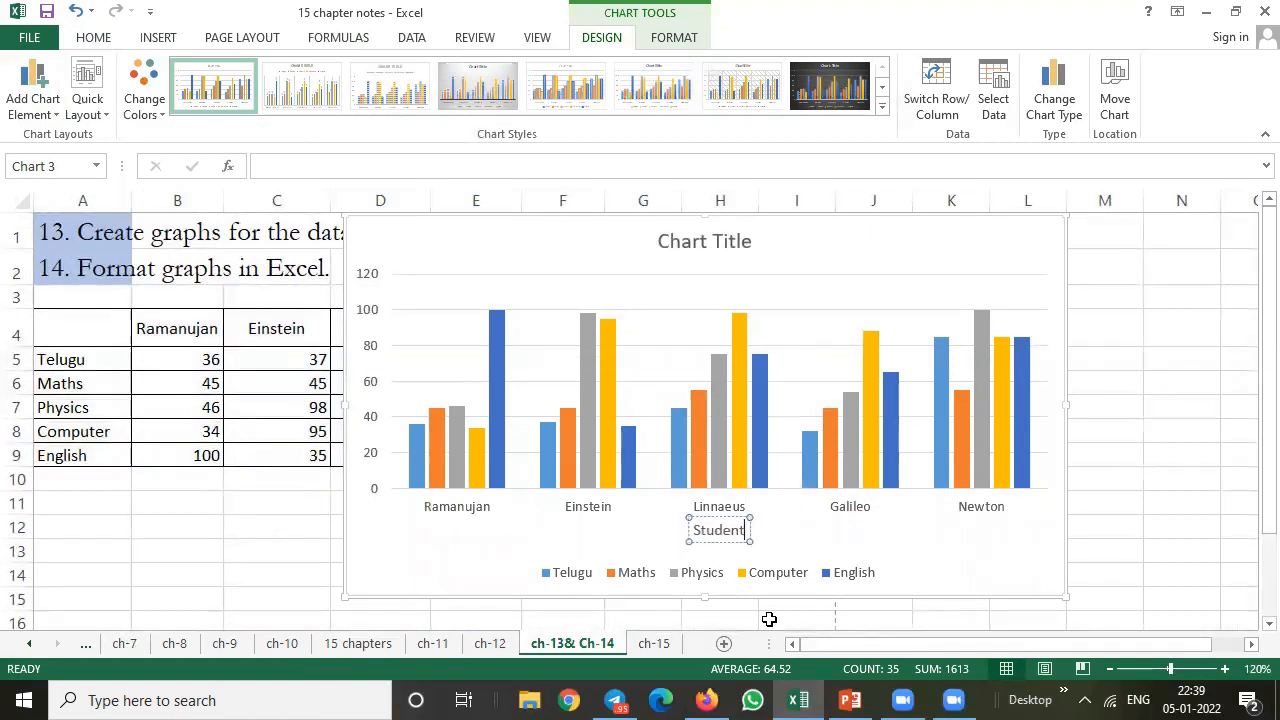
pyautogui.write('s')
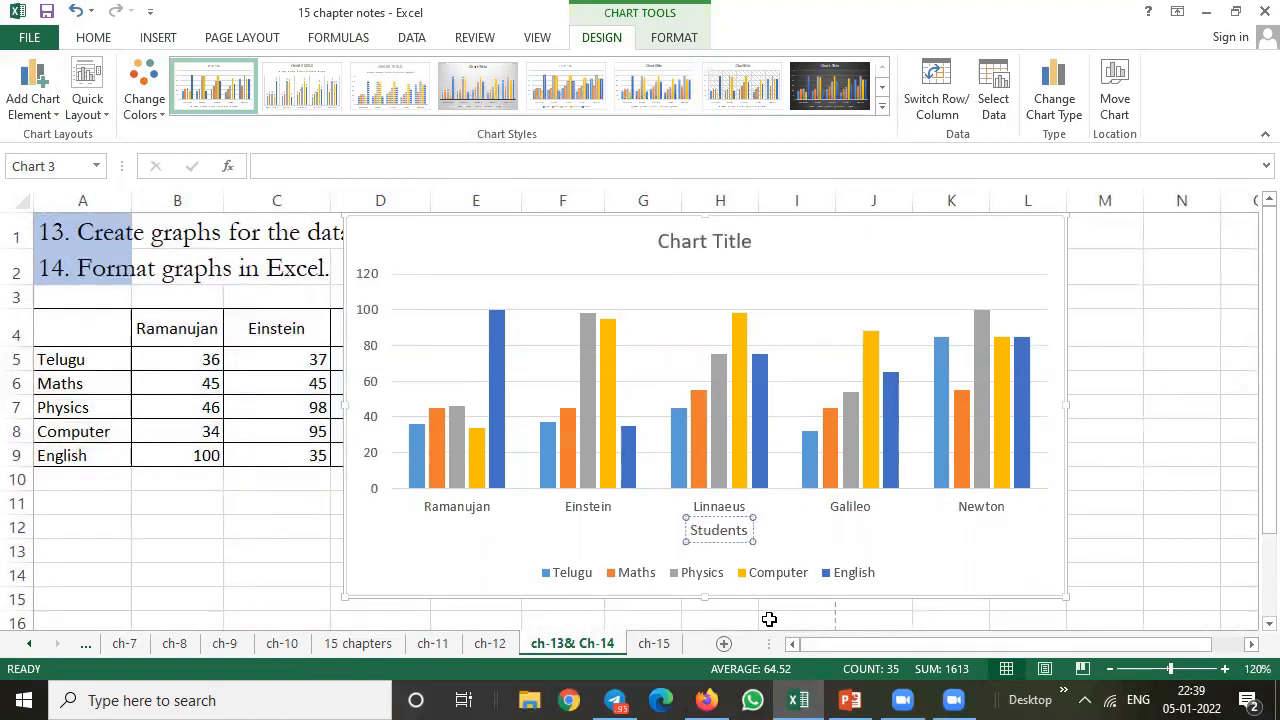
pyautogui.click(1150, 432)
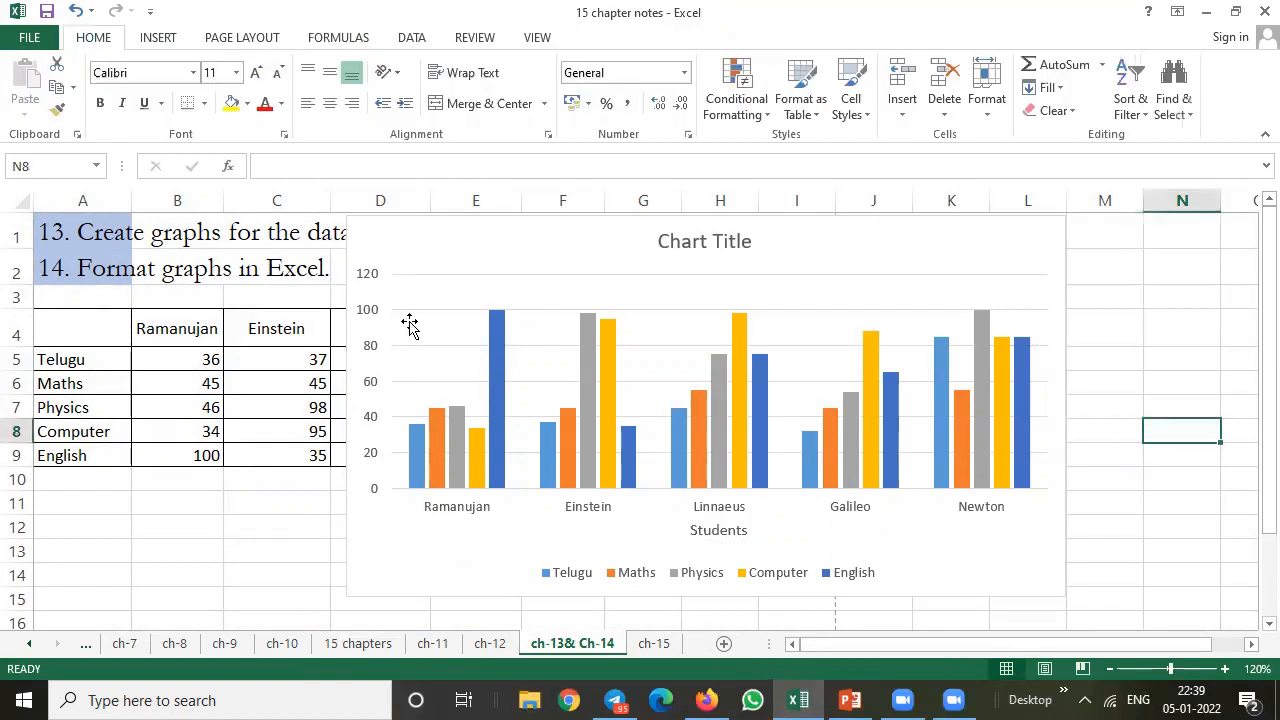
# Step: Add a primary vertical axis title to the chart reading "Marks"
pyautogui.click(521, 349)
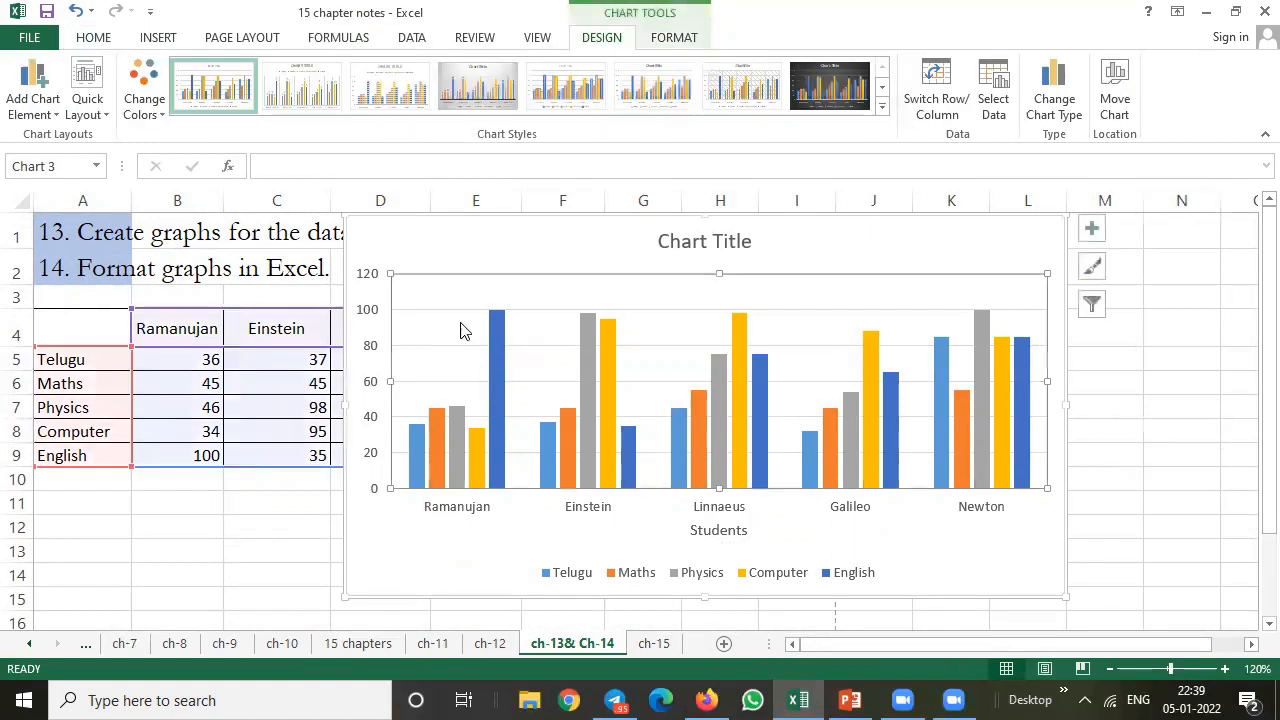
pyautogui.click(30, 108)
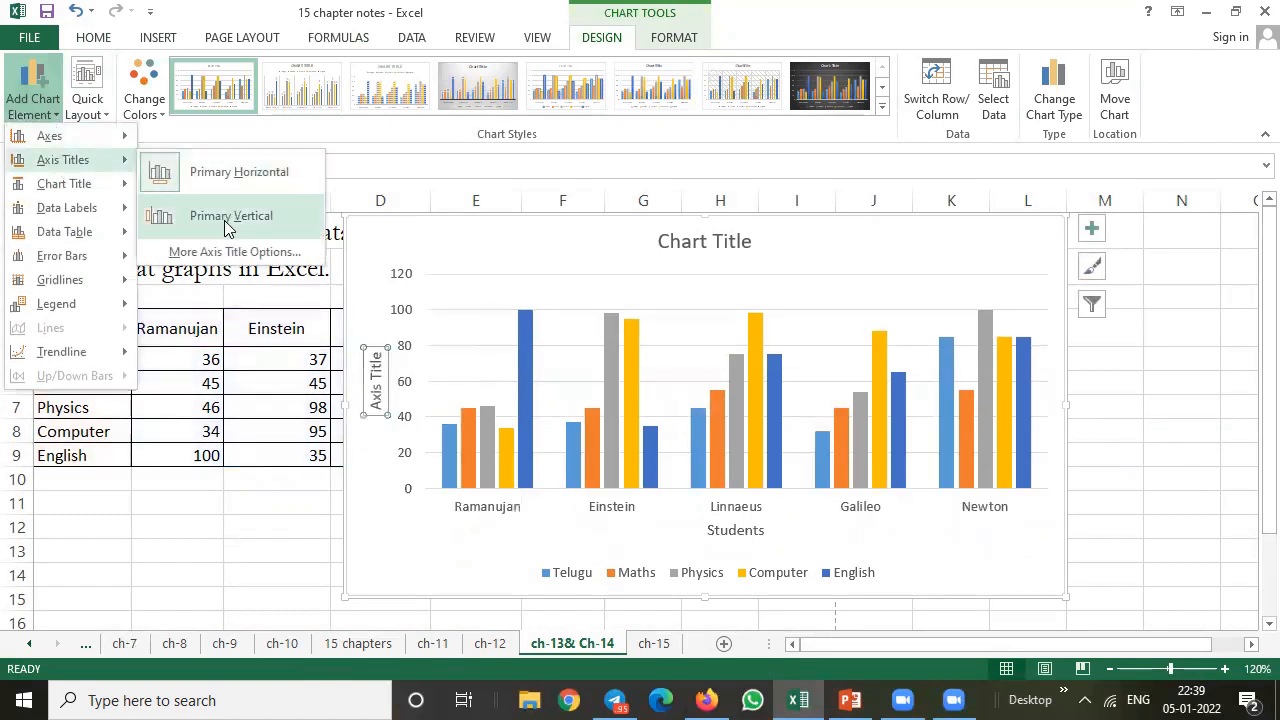
pyautogui.click(389, 383)
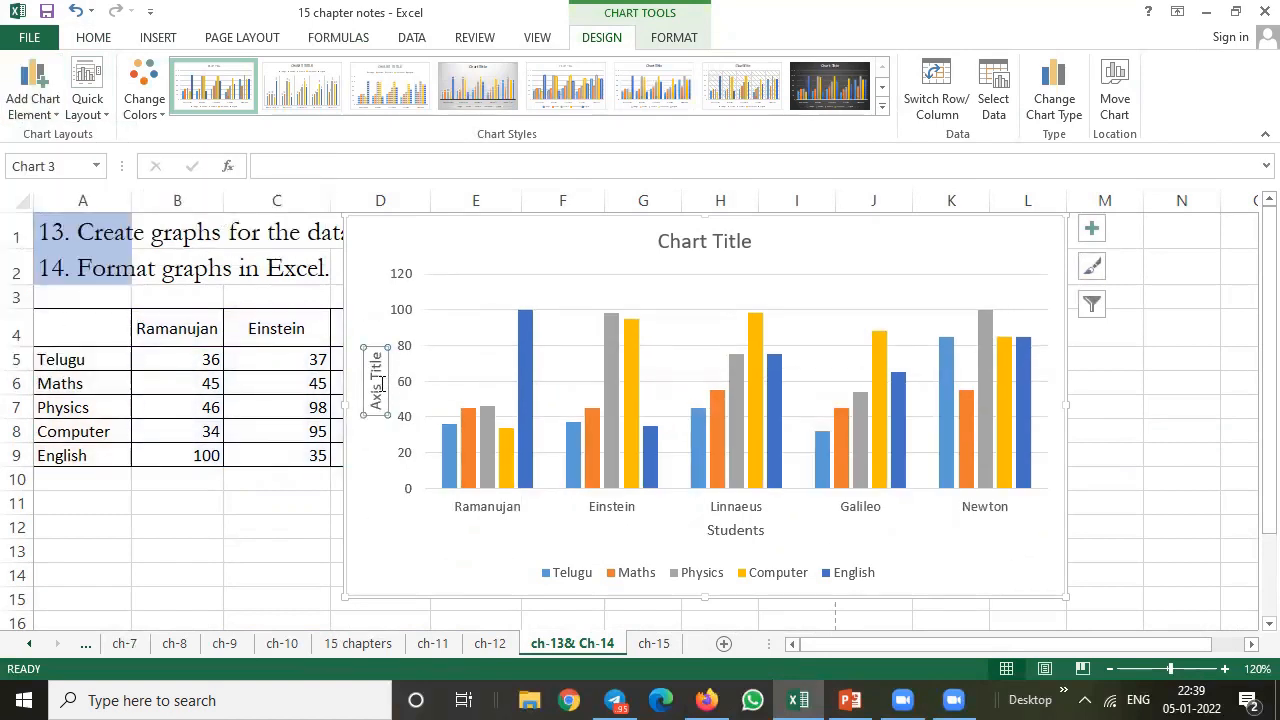
pyautogui.doubleClick(380, 388)
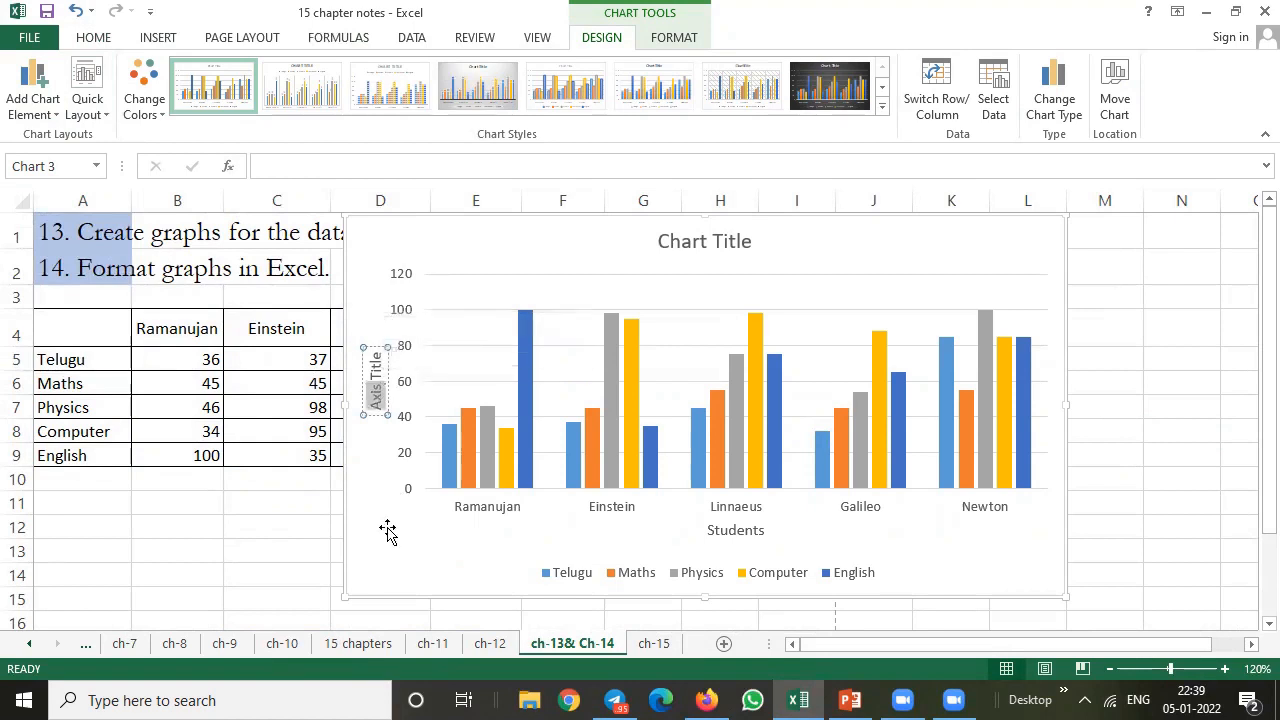
pyautogui.press('Delete')
pyautogui.press('Delete')
pyautogui.press('Delete')
pyautogui.press('Delete')
pyautogui.press('Delete')
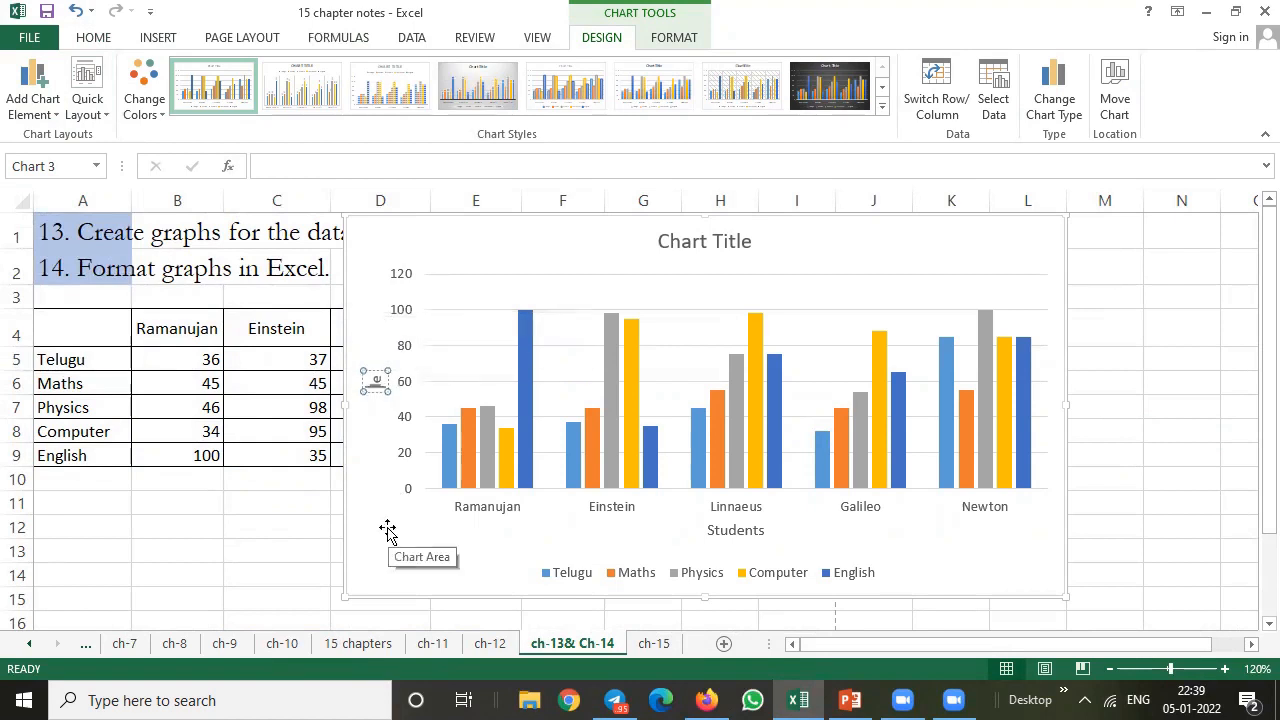
pyautogui.write('Marsk')
pyautogui.press('BackSpace')
pyautogui.press('BackSpace')
pyautogui.write('ks')
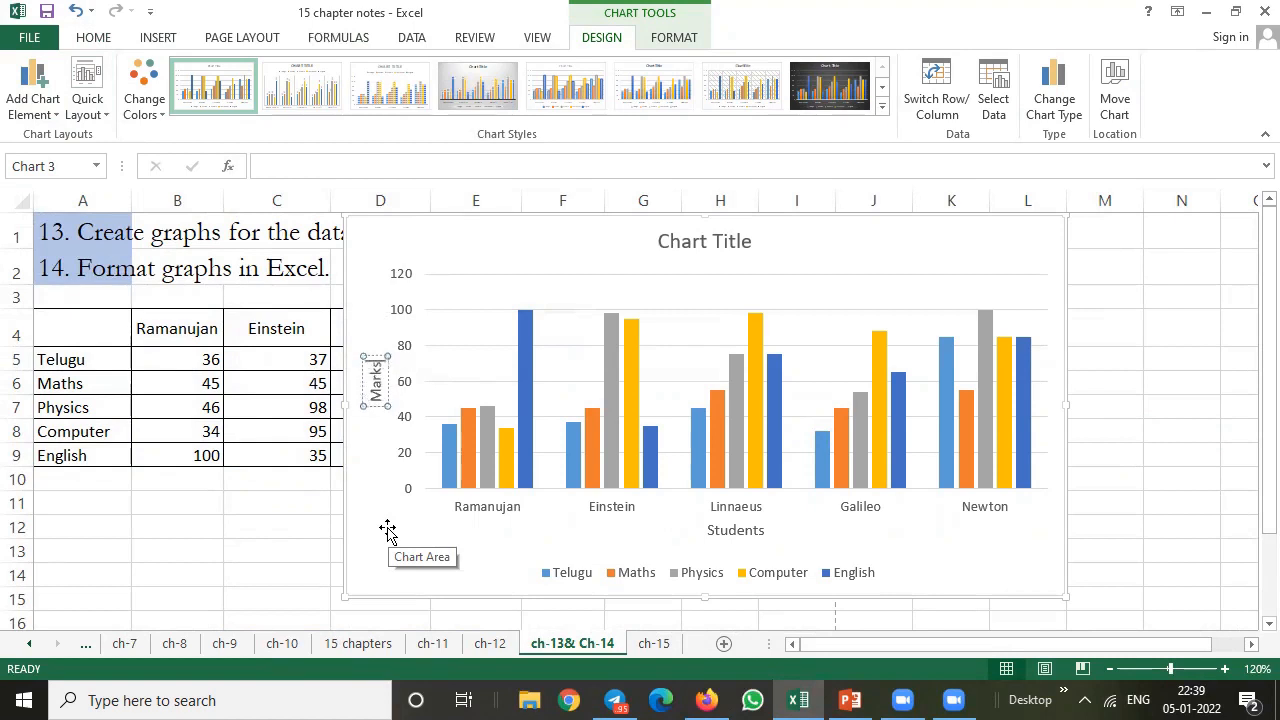
pyautogui.click(376, 410)
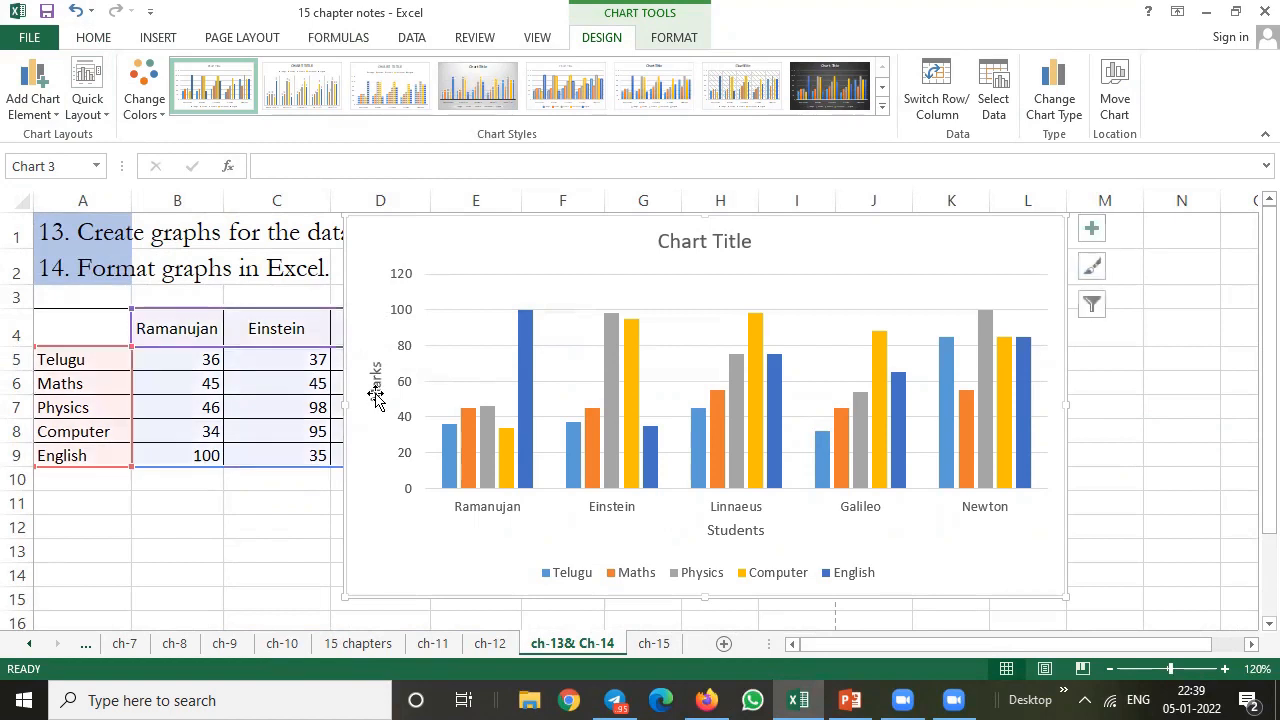
pyautogui.click(376, 395)
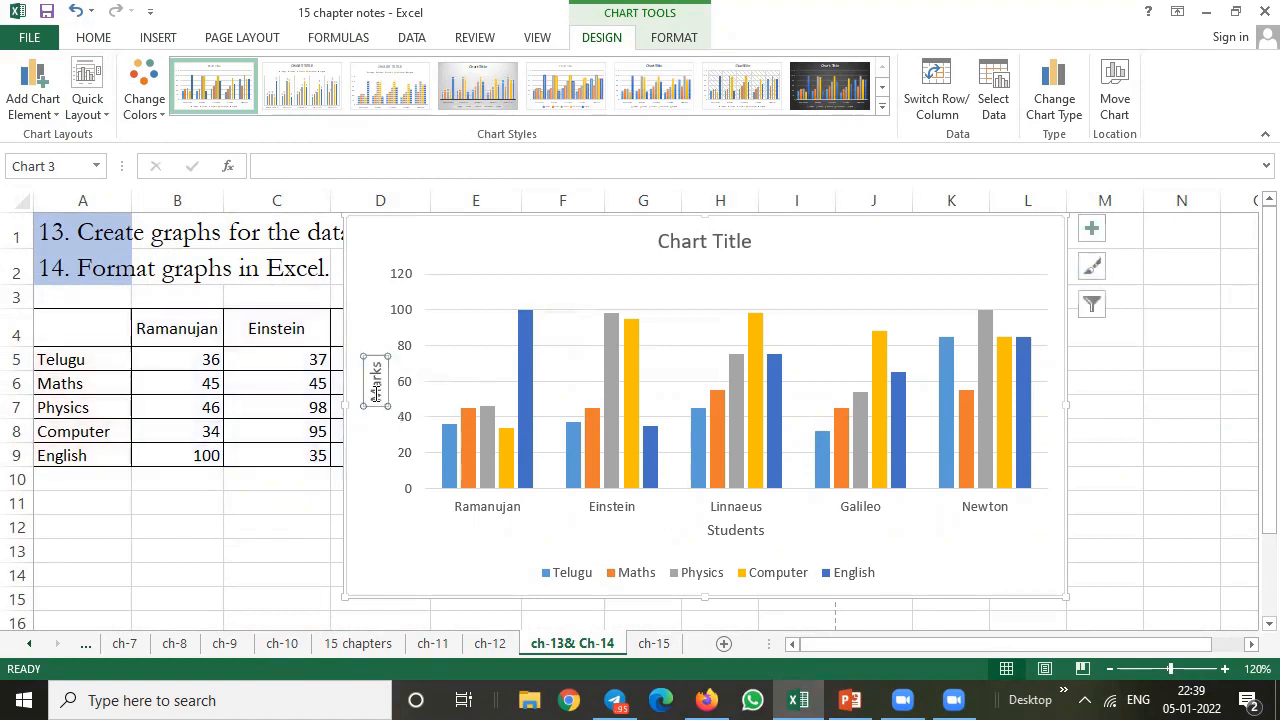
pyautogui.click(480, 227)
# Step: Place the chart title above the chart and change its text to "Student Marks Report"
pyautogui.click(55, 118)
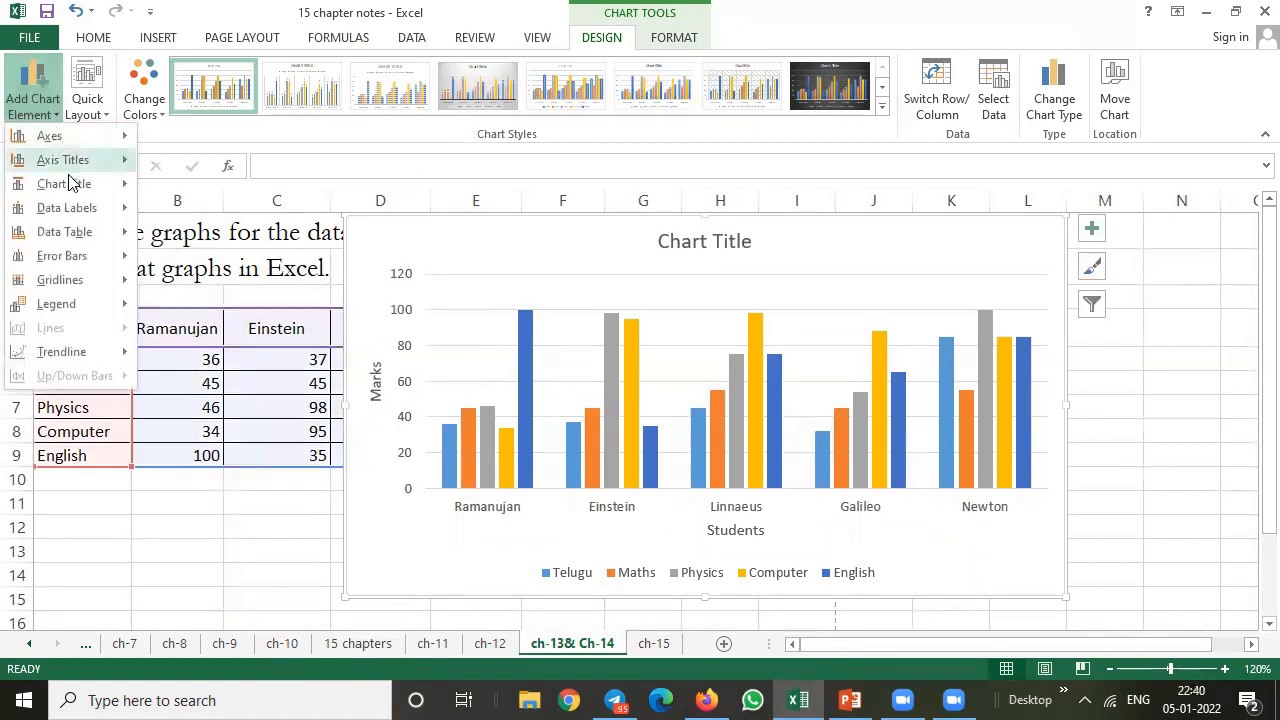
pyautogui.moveTo(70, 192)
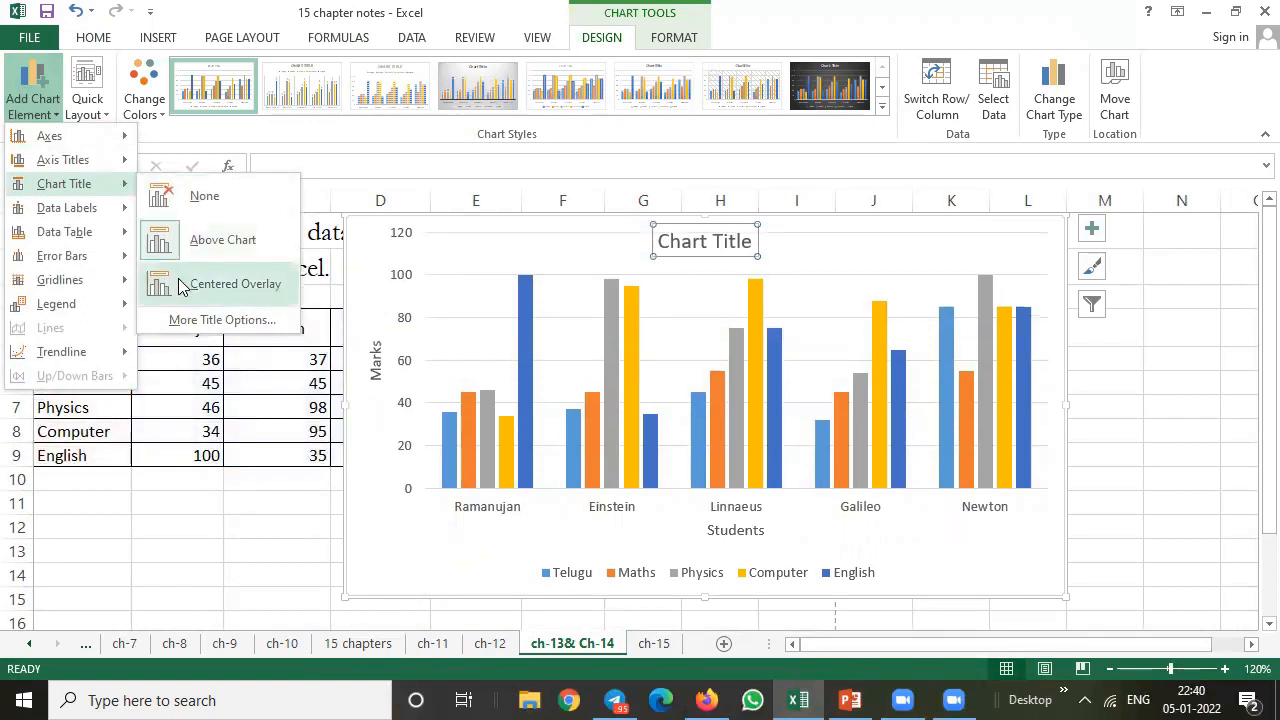
pyautogui.click(192, 244)
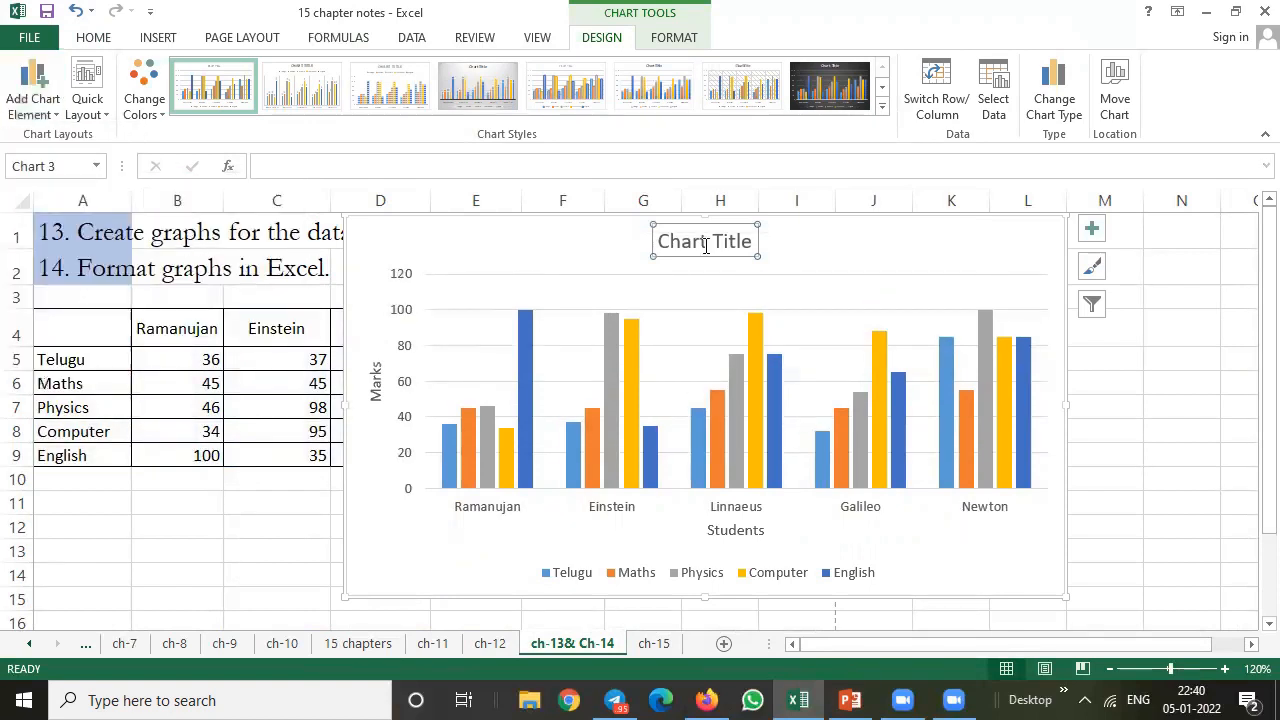
pyautogui.tripleClick(726, 237)
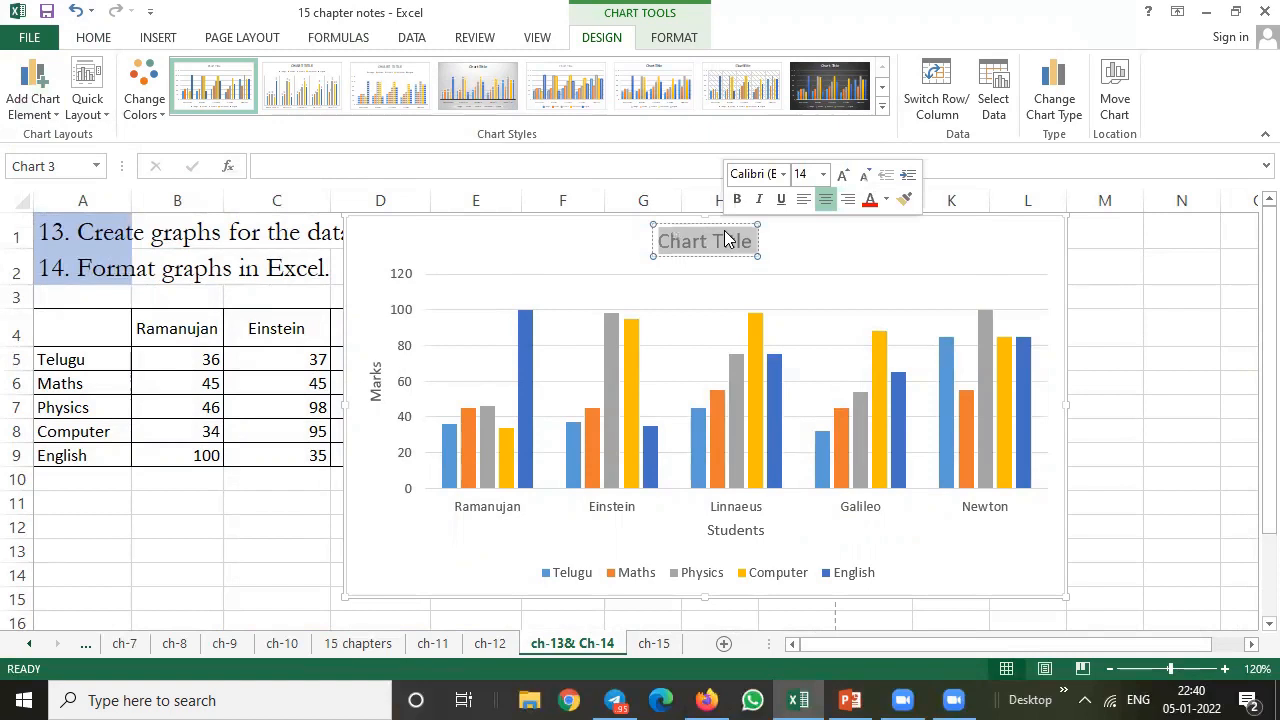
pyautogui.write('Stude')
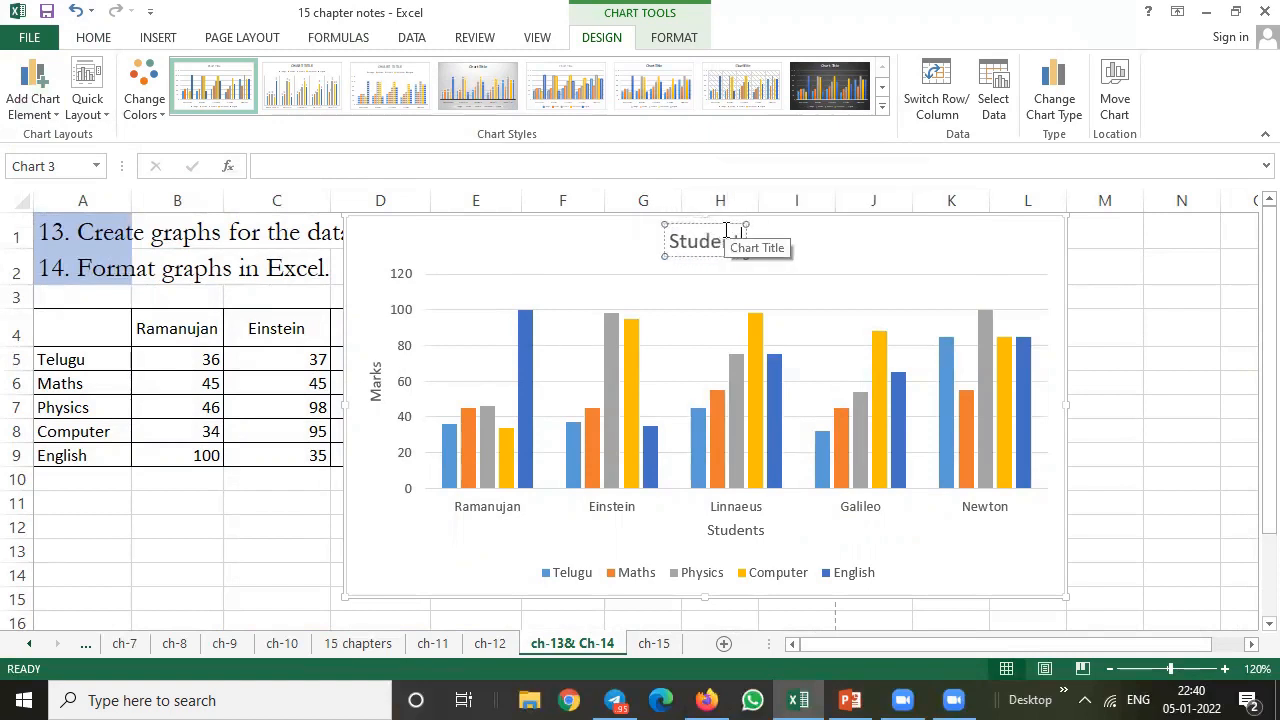
pyautogui.write('nt M')
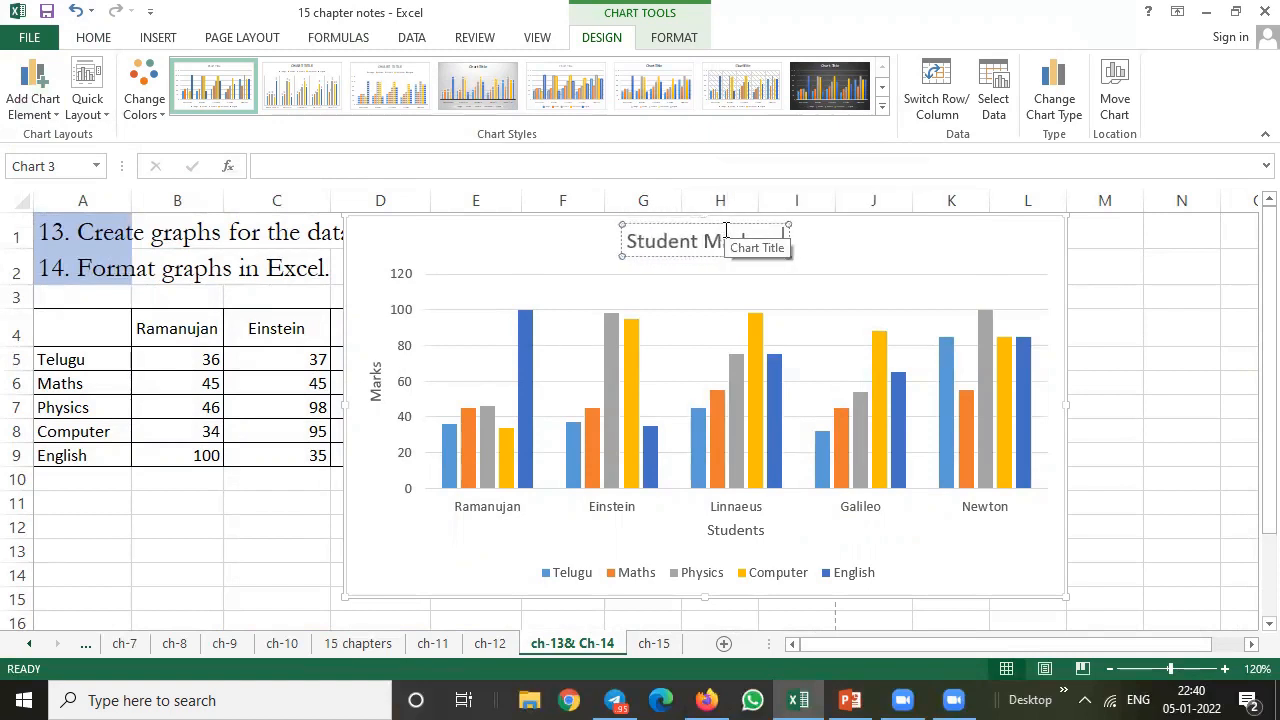
pyautogui.write('arks Chart')
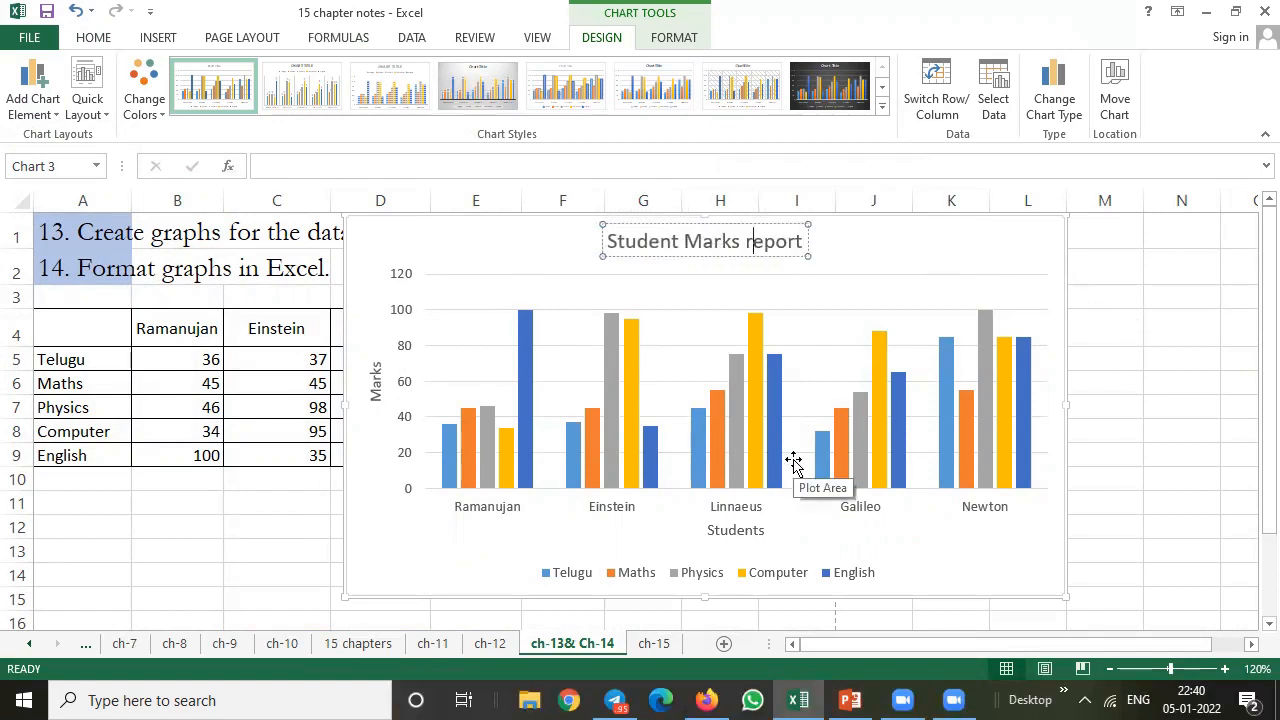
pyautogui.press('BackSpace')
pyautogui.write('R')
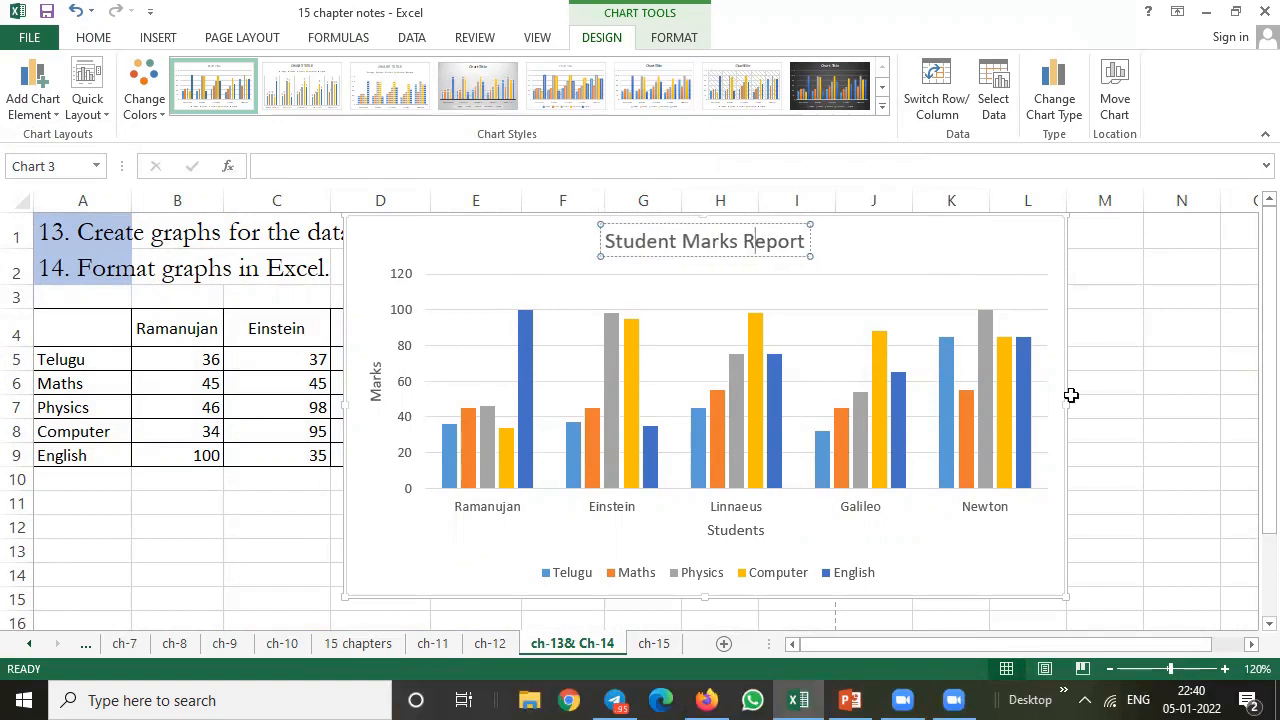
pyautogui.click(1120, 355)
# Step: Add Outside End data labels and a data table with legend keys to the chart
pyautogui.click(755, 294)
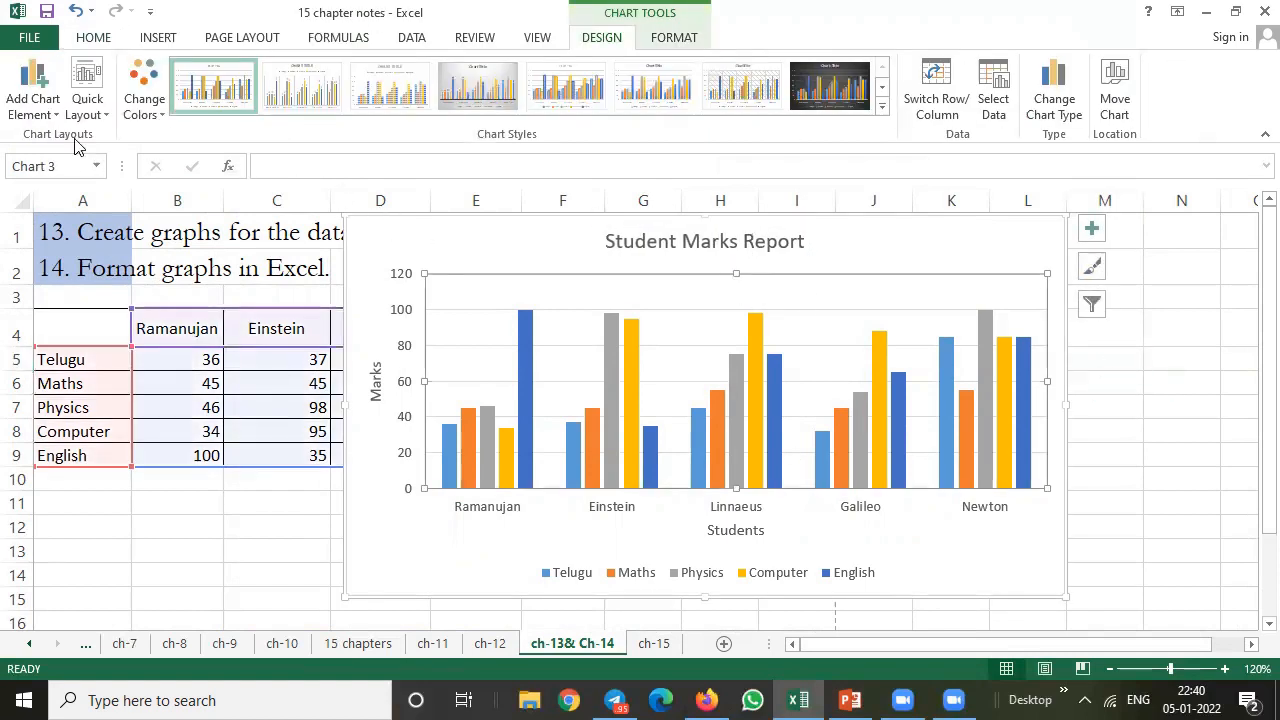
pyautogui.click(33, 105)
pyautogui.moveTo(82, 215)
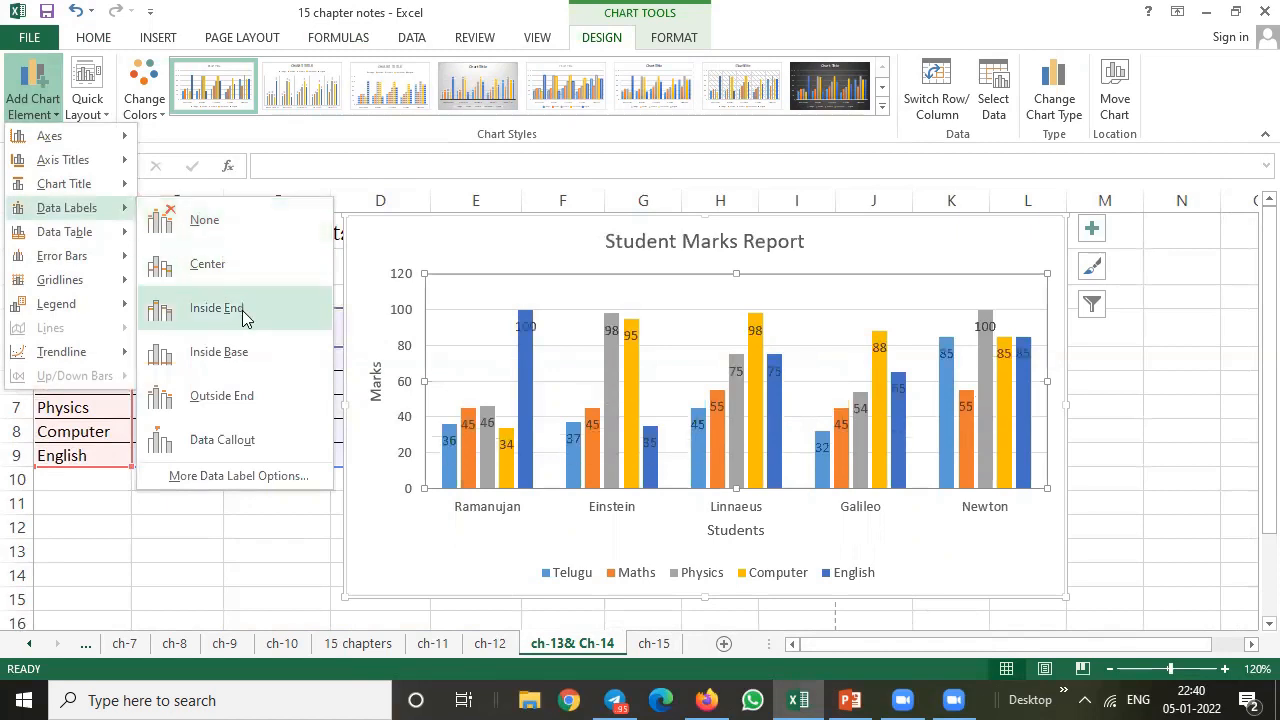
pyautogui.click(249, 397)
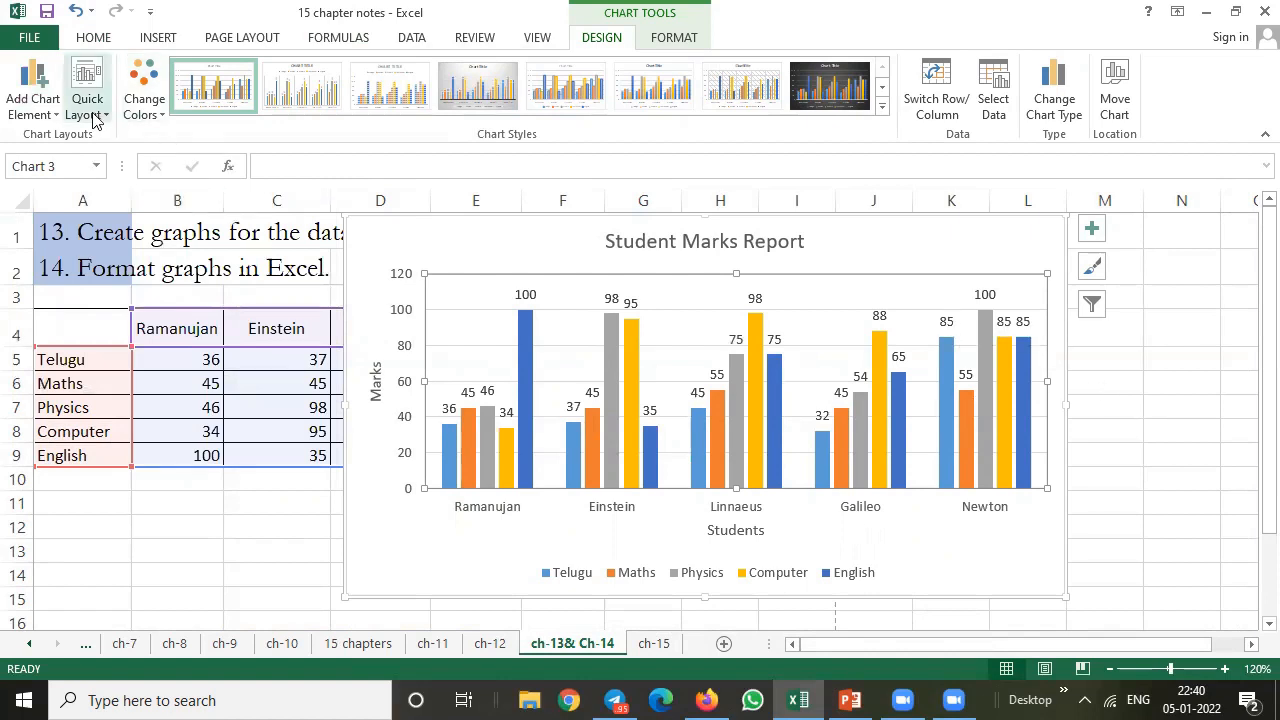
pyautogui.click(44, 112)
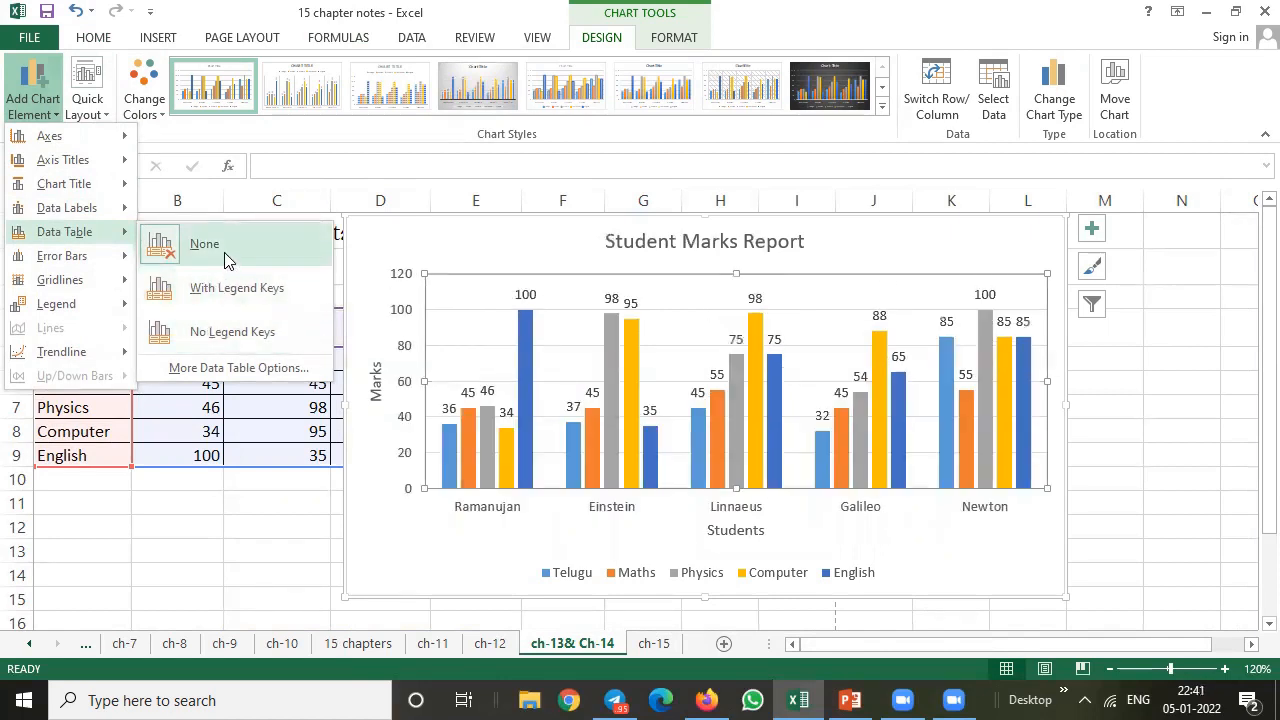
pyautogui.click(228, 287)
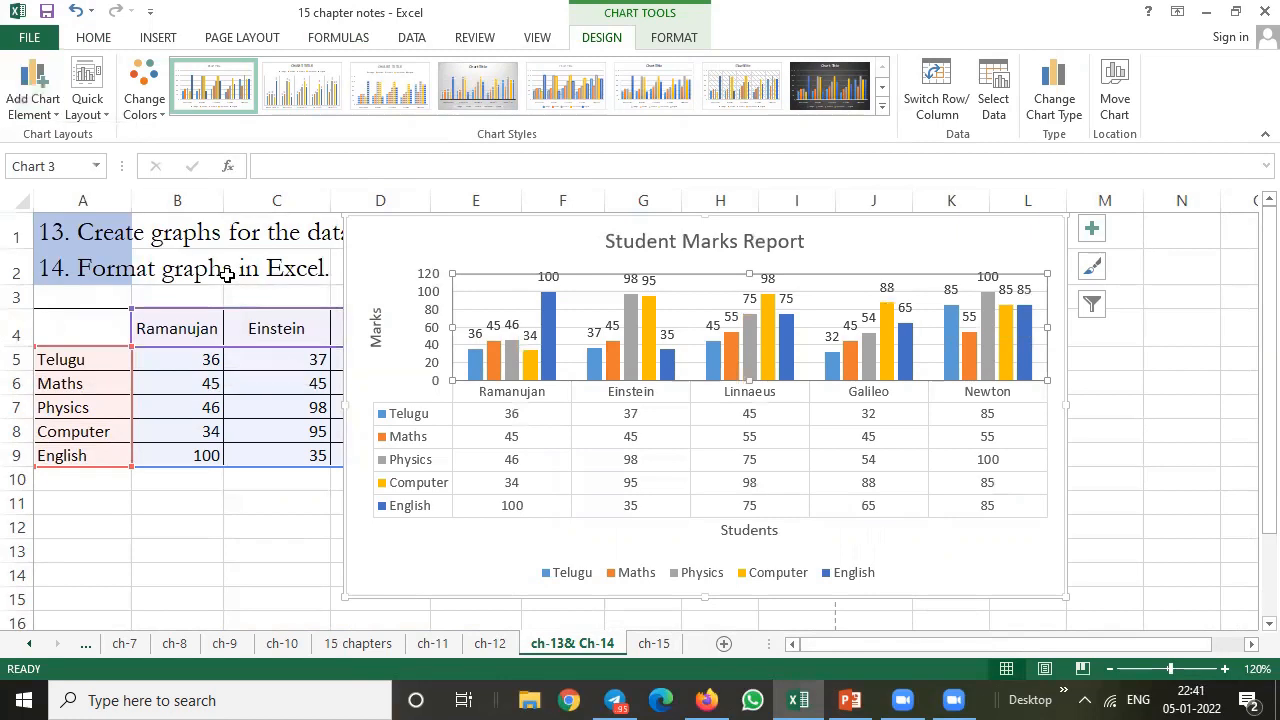
pyautogui.click(56, 120)
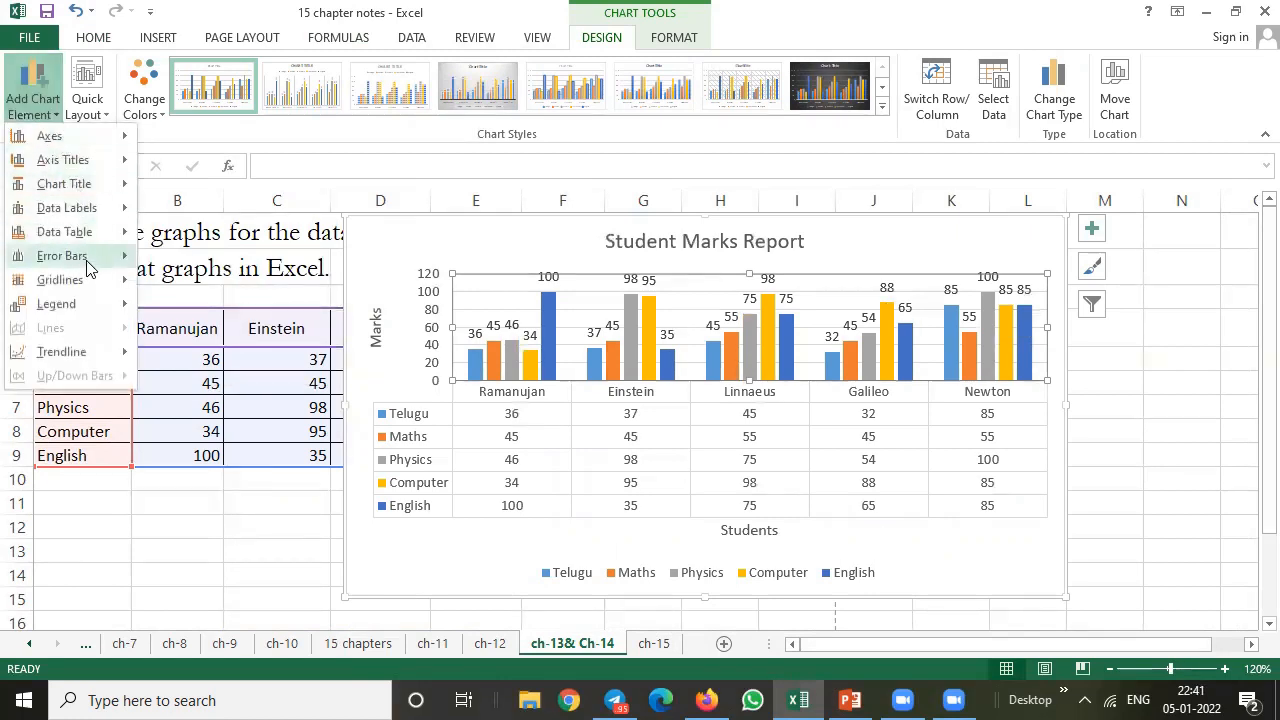
pyautogui.moveTo(86, 270)
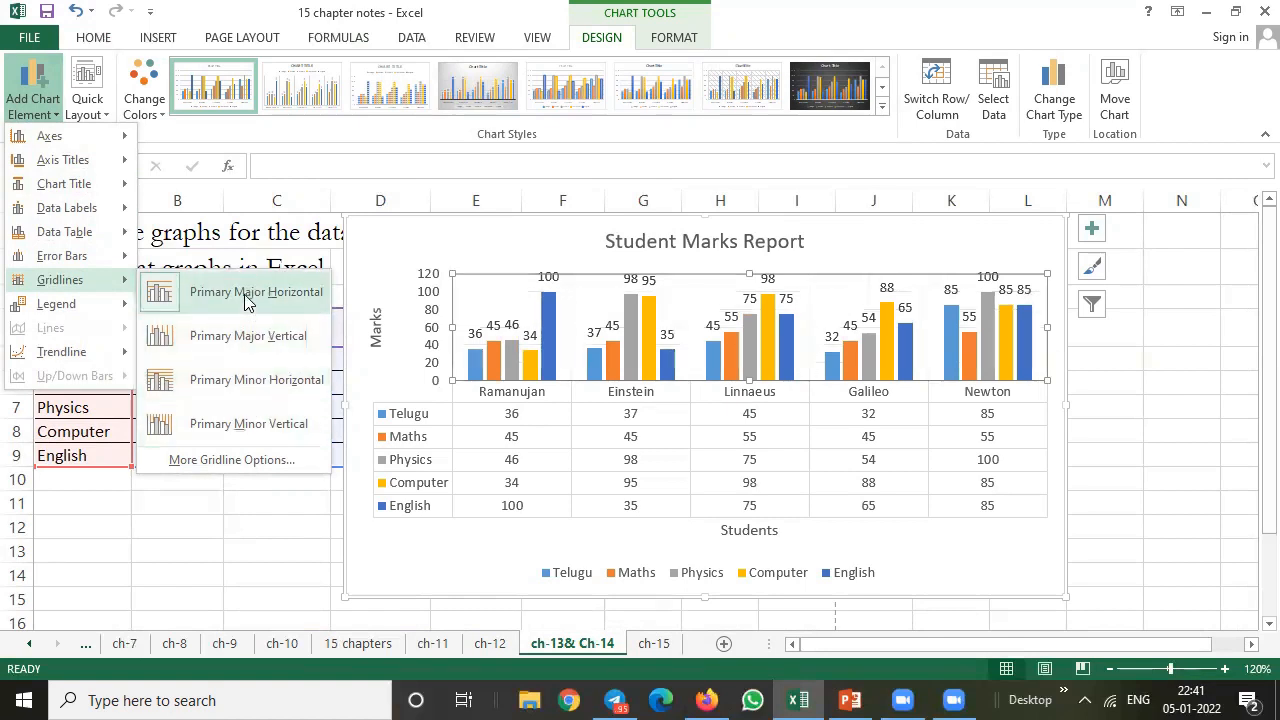
pyautogui.moveTo(98, 303)
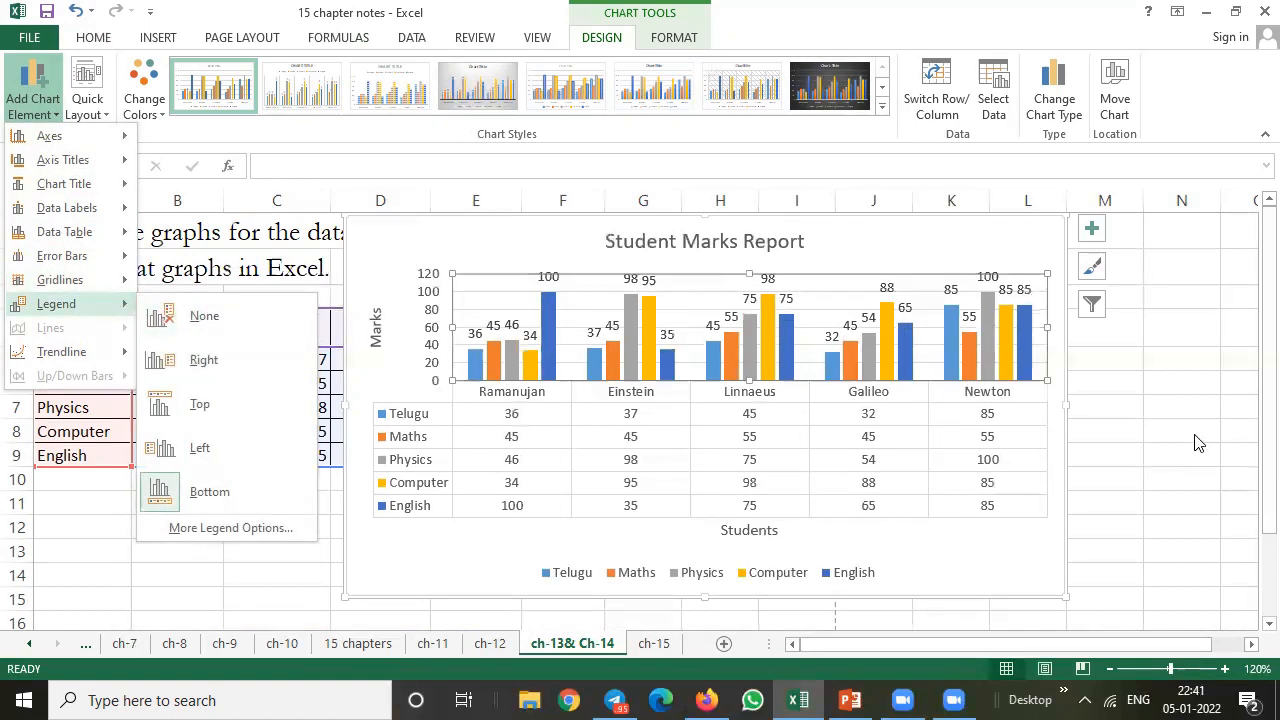
# Step: Turn the chart's axes off and on again, and reset both axis titles to their placeholder text by removing and re-adding them
pyautogui.click(1098, 232)
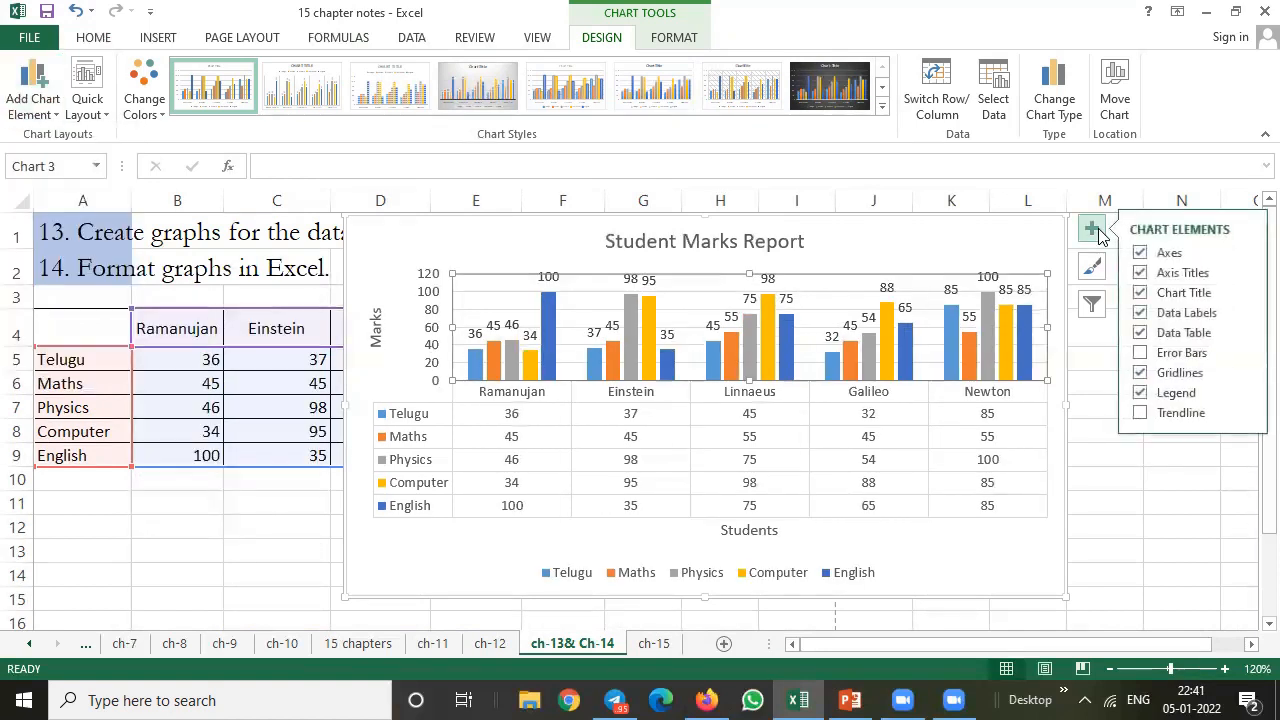
pyautogui.click(1156, 260)
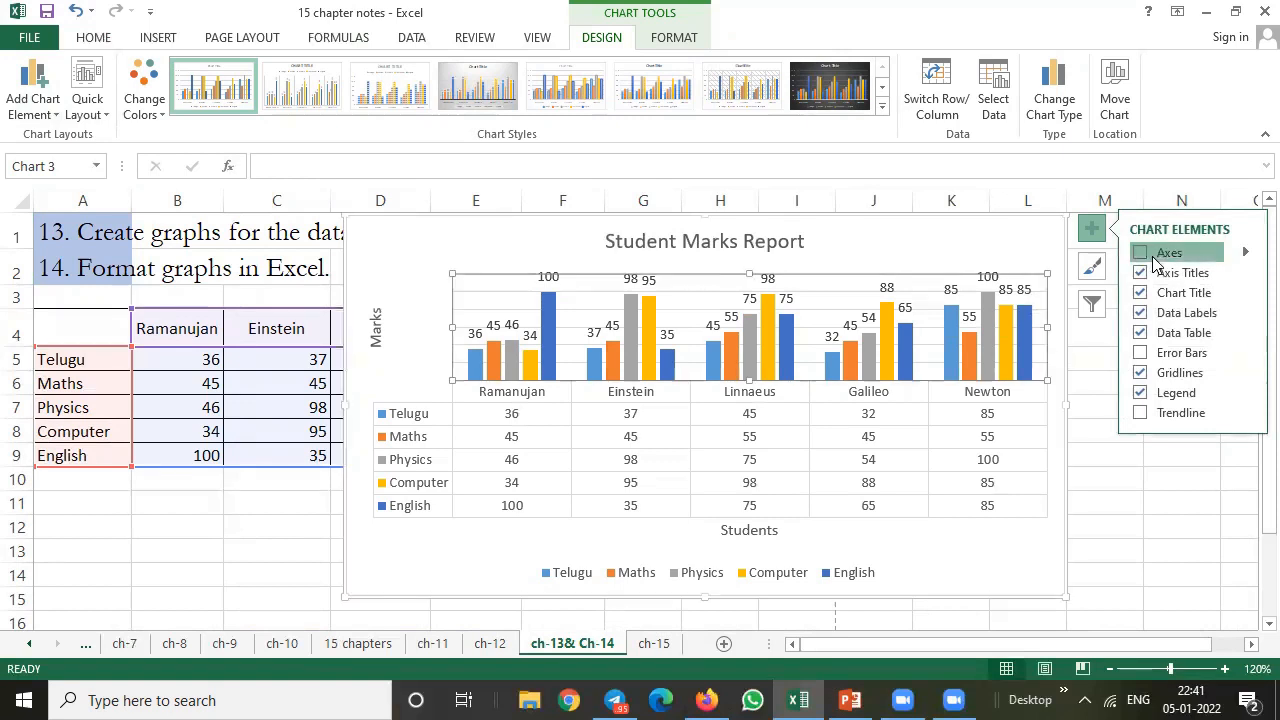
pyautogui.click(1156, 260)
pyautogui.click(1158, 272)
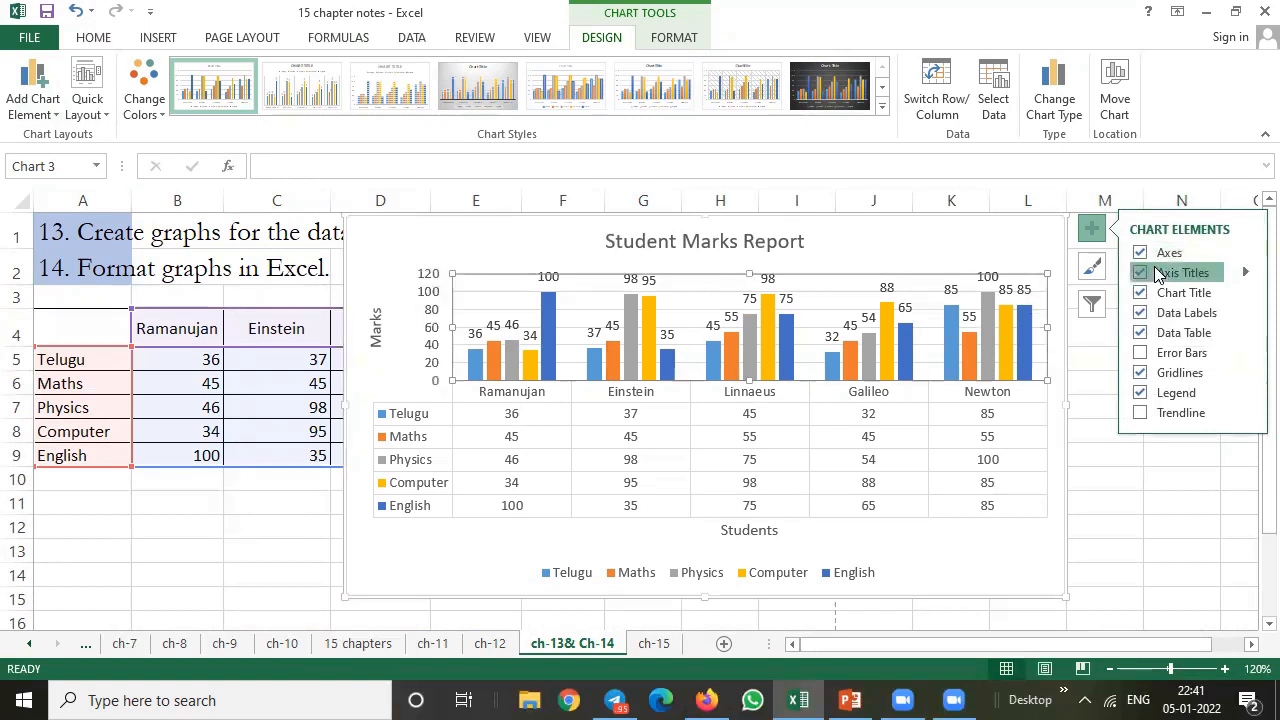
pyautogui.click(1158, 272)
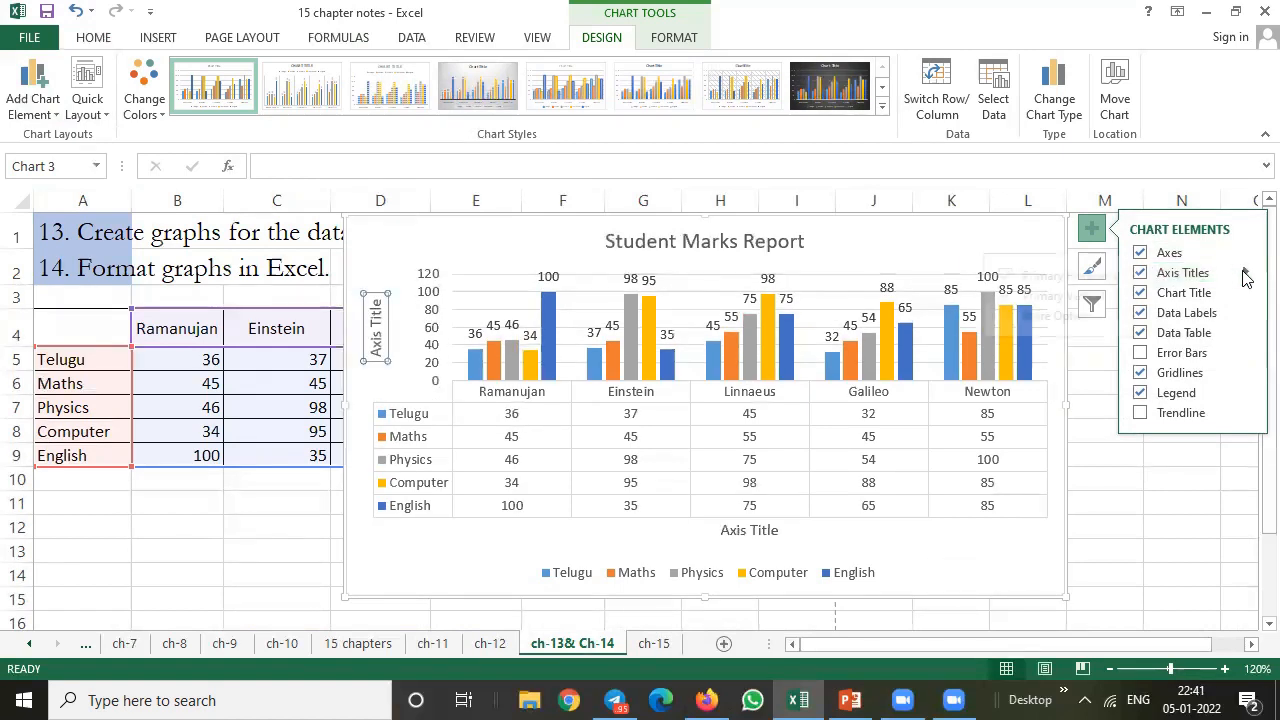
pyautogui.click(1244, 272)
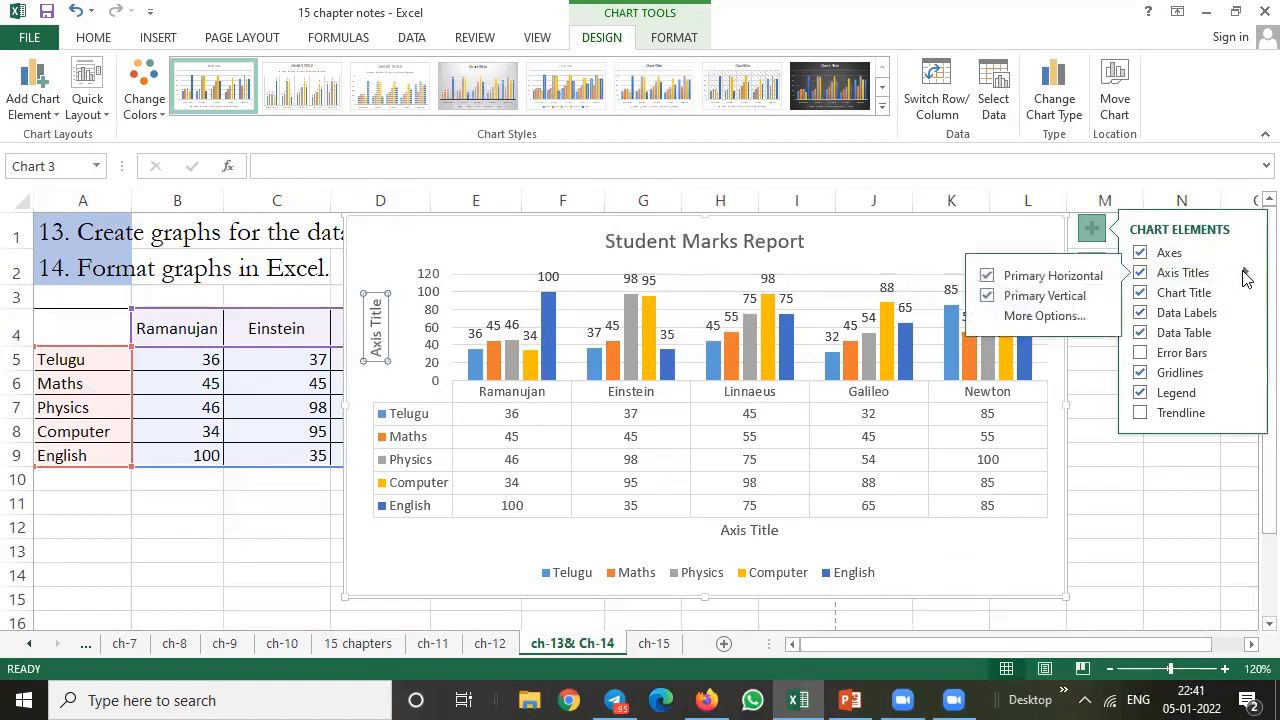
# Step: Remove the chart title and add it back with its placeholder text
pyautogui.click(1186, 294)
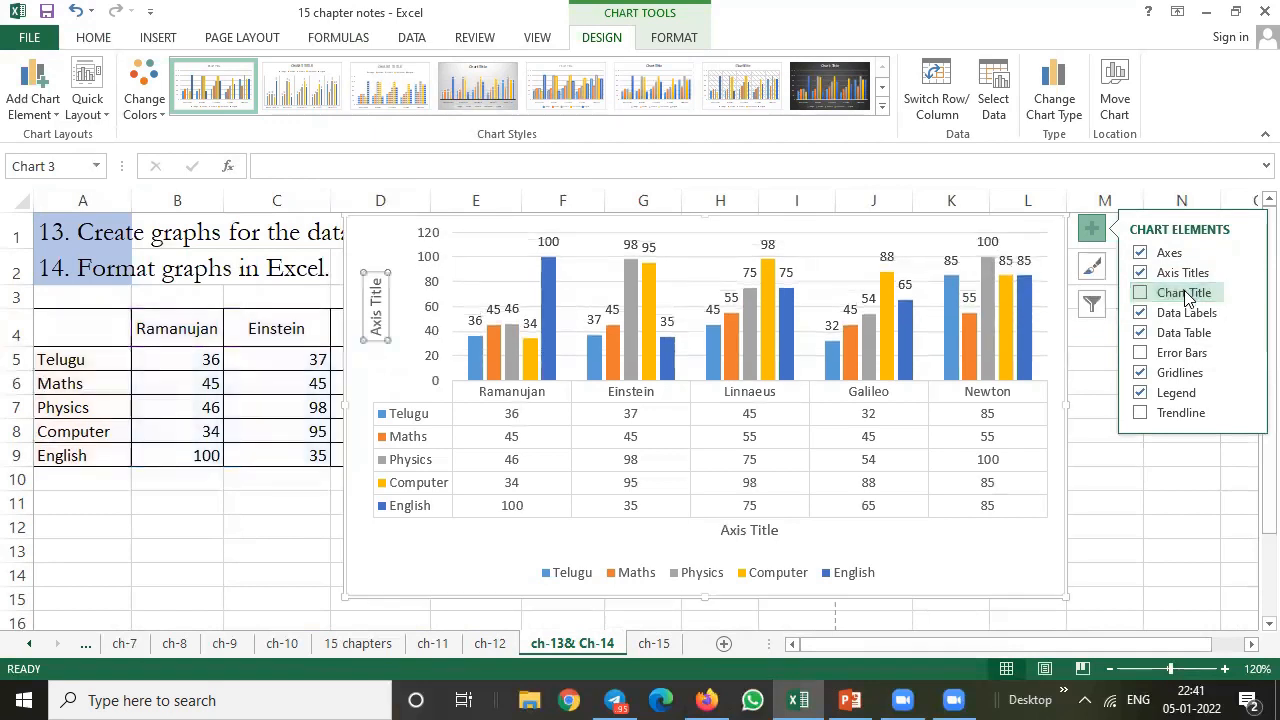
pyautogui.click(1186, 294)
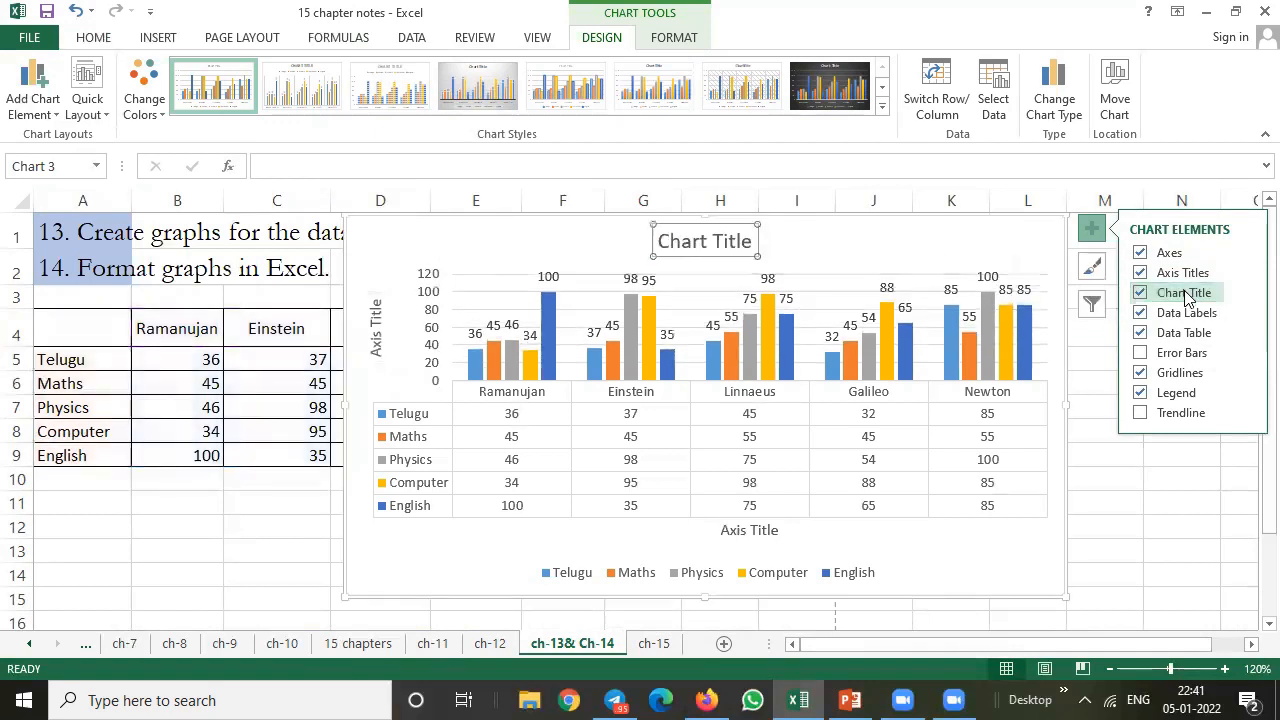
pyautogui.click(1125, 461)
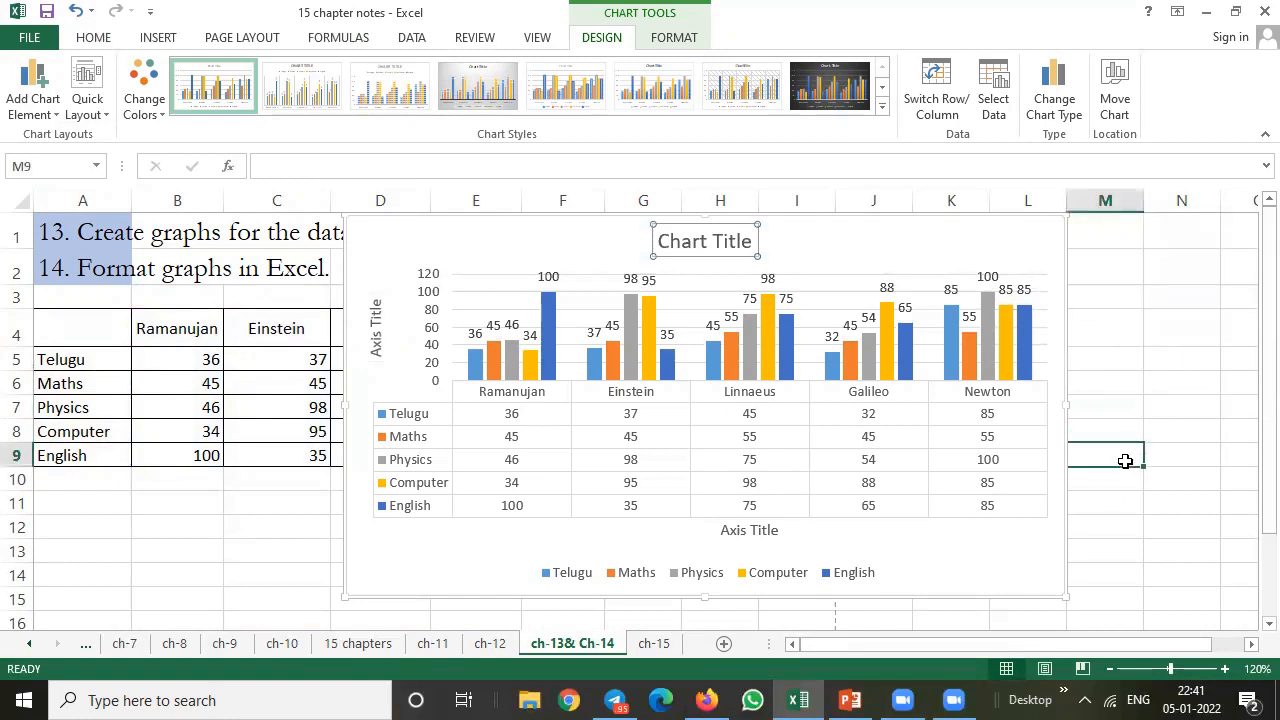
# Step: Try the second and third chart styles, apply the fourth style with the grey gradient background, and choose the first Colorful palette
pyautogui.click(826, 300)
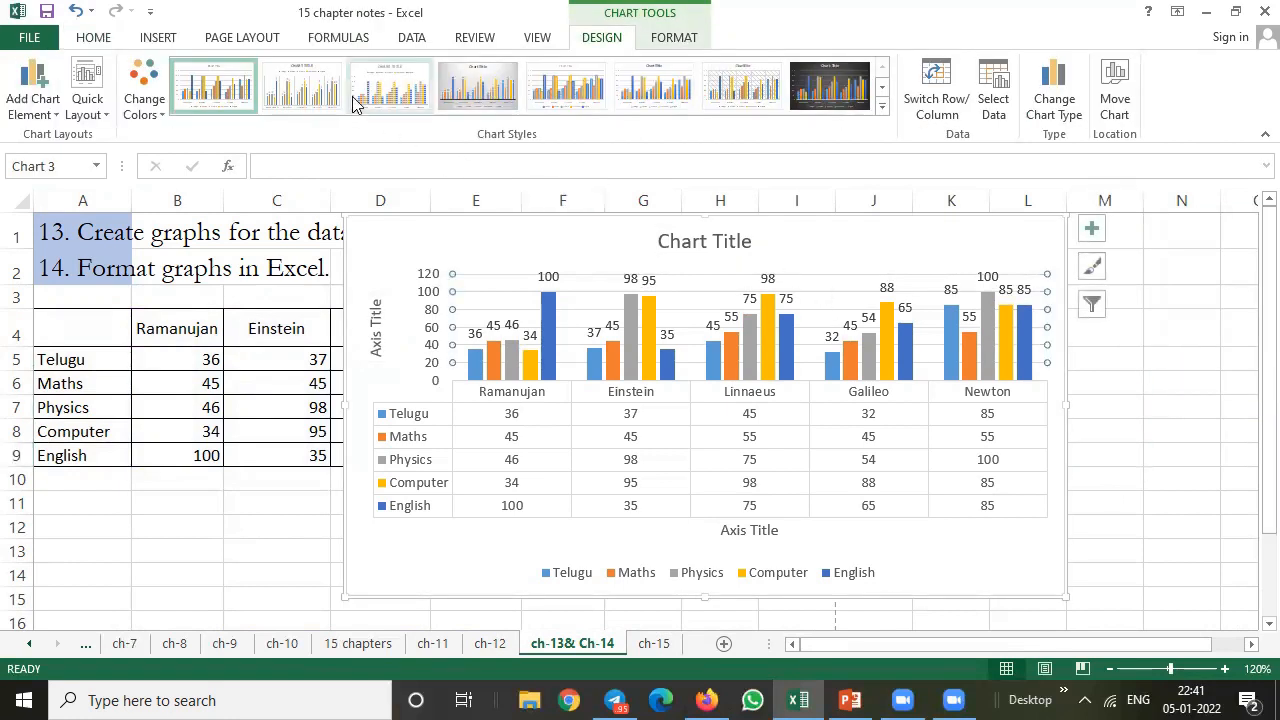
pyautogui.click(306, 92)
pyautogui.click(390, 88)
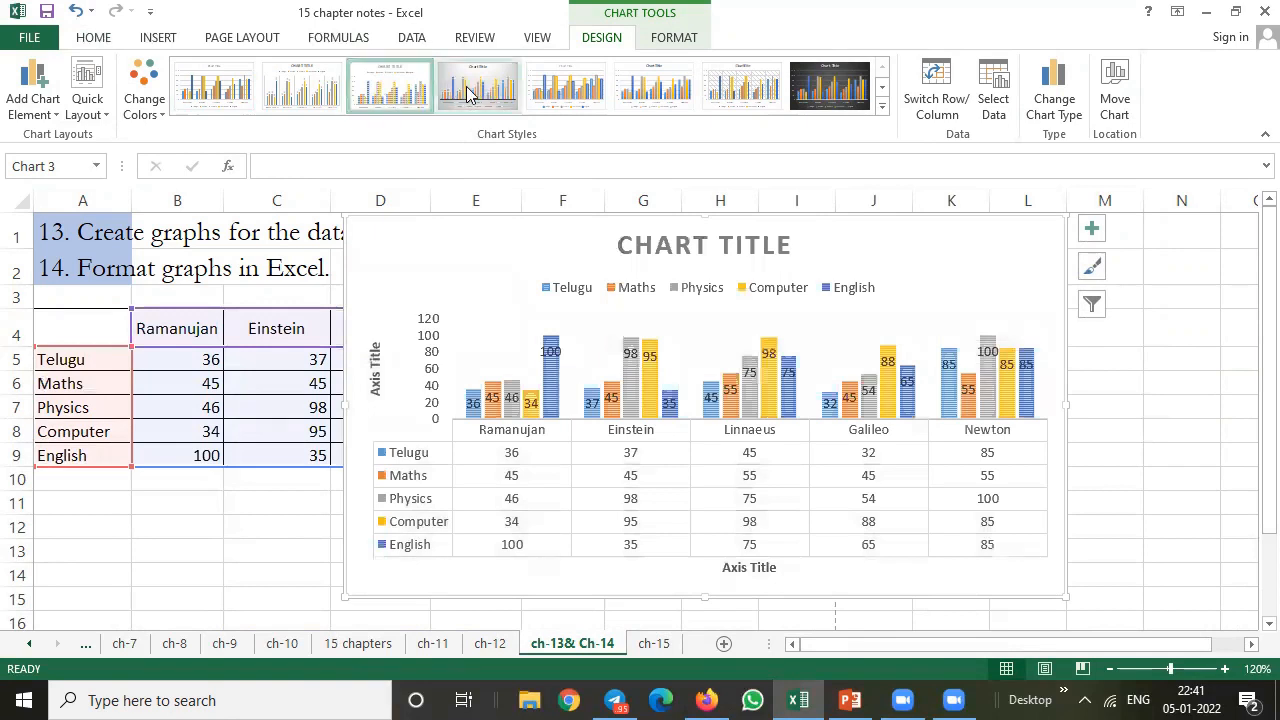
pyautogui.click(467, 92)
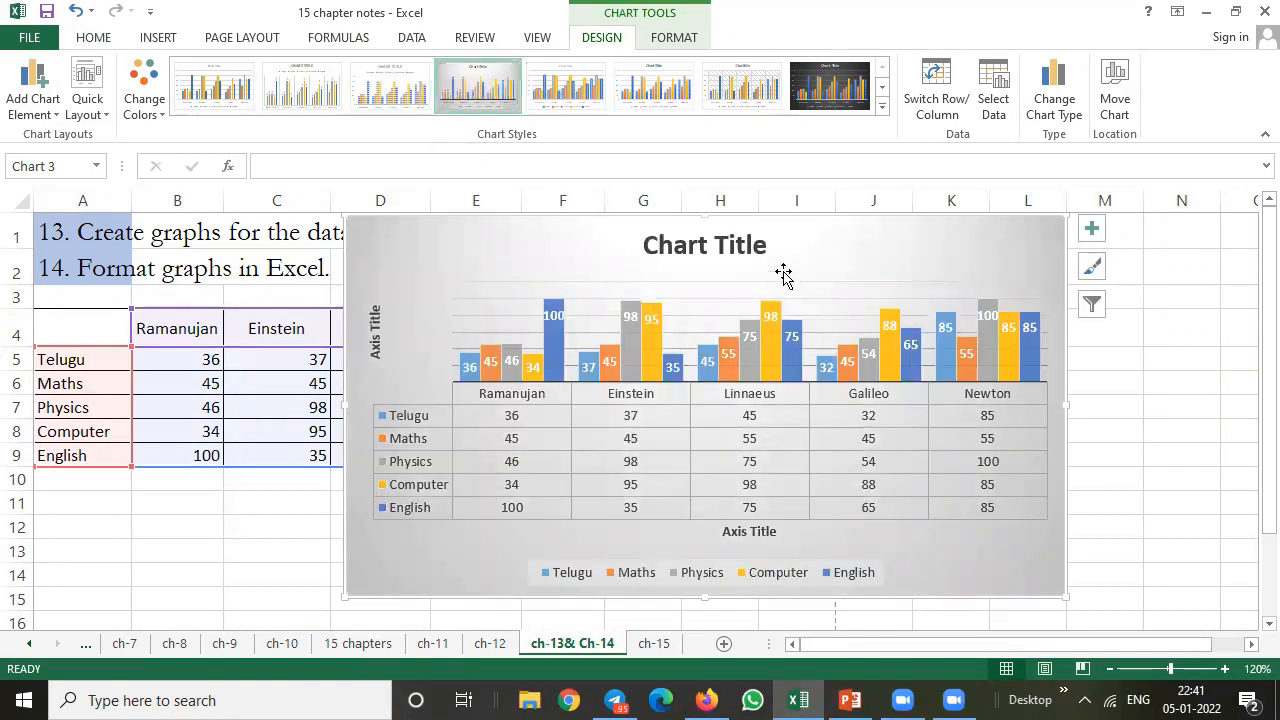
pyautogui.click(150, 92)
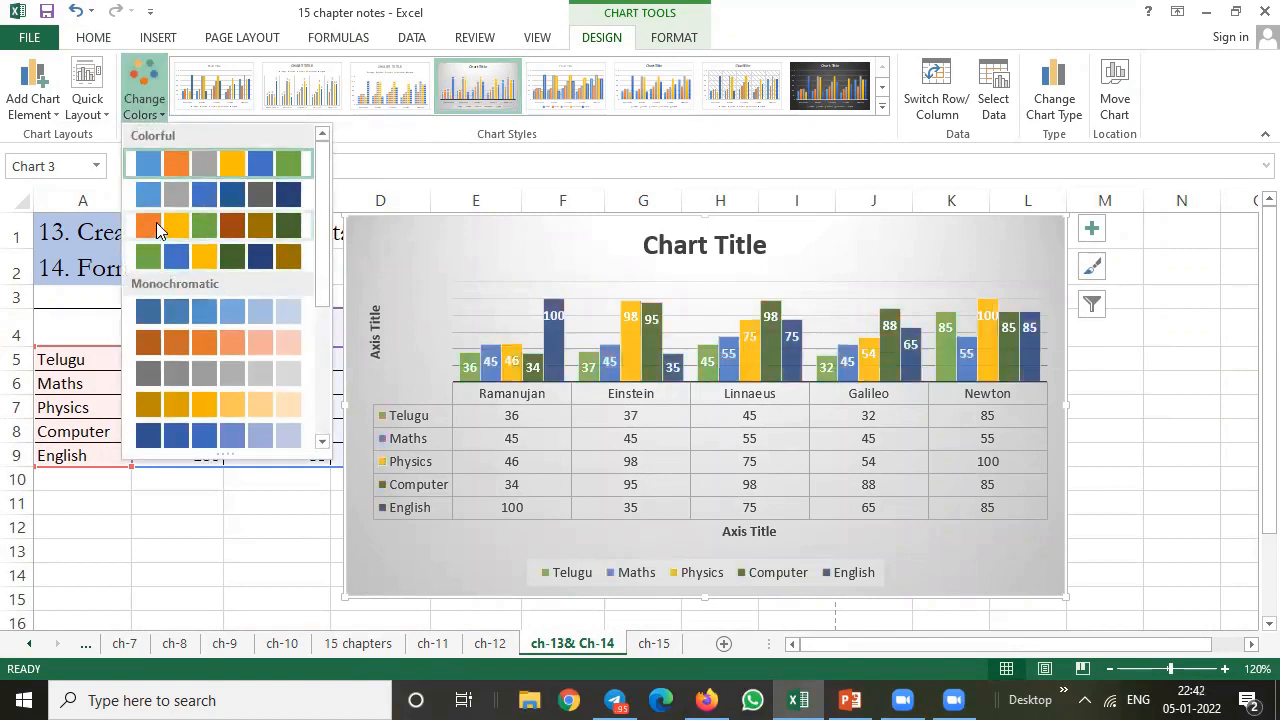
pyautogui.click(229, 171)
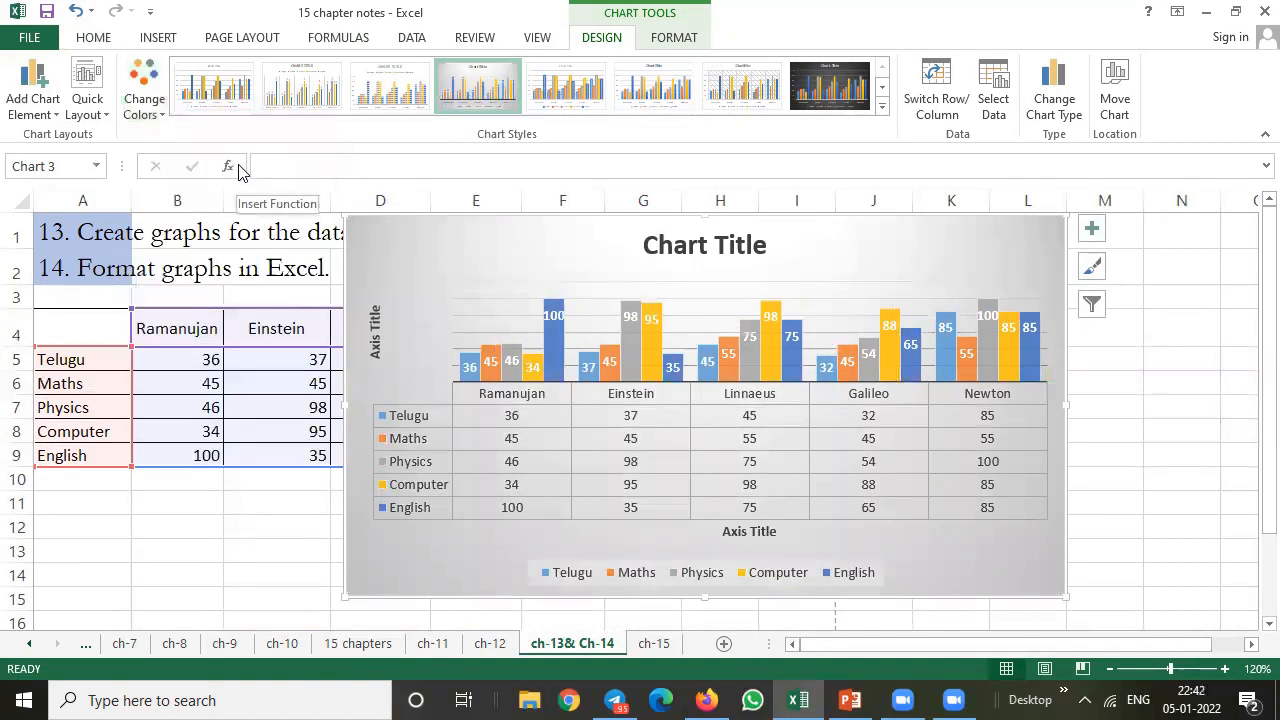
pyautogui.click(88, 100)
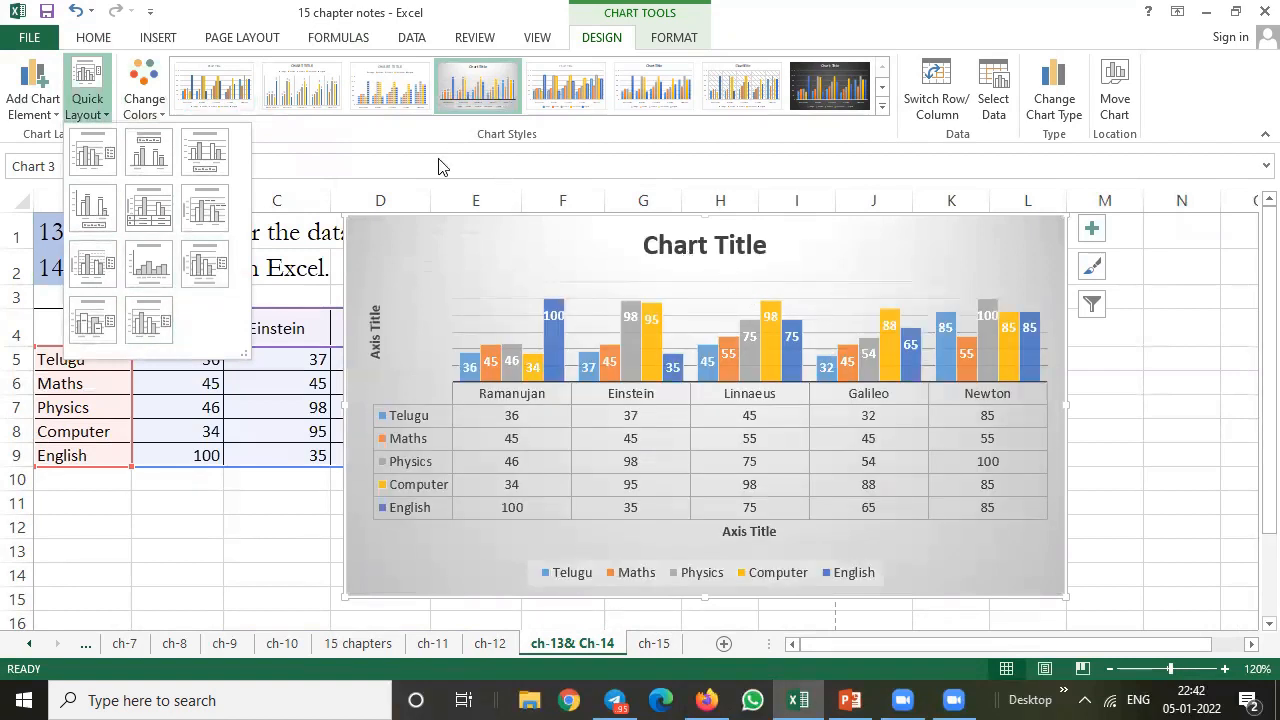
pyautogui.click(1193, 379)
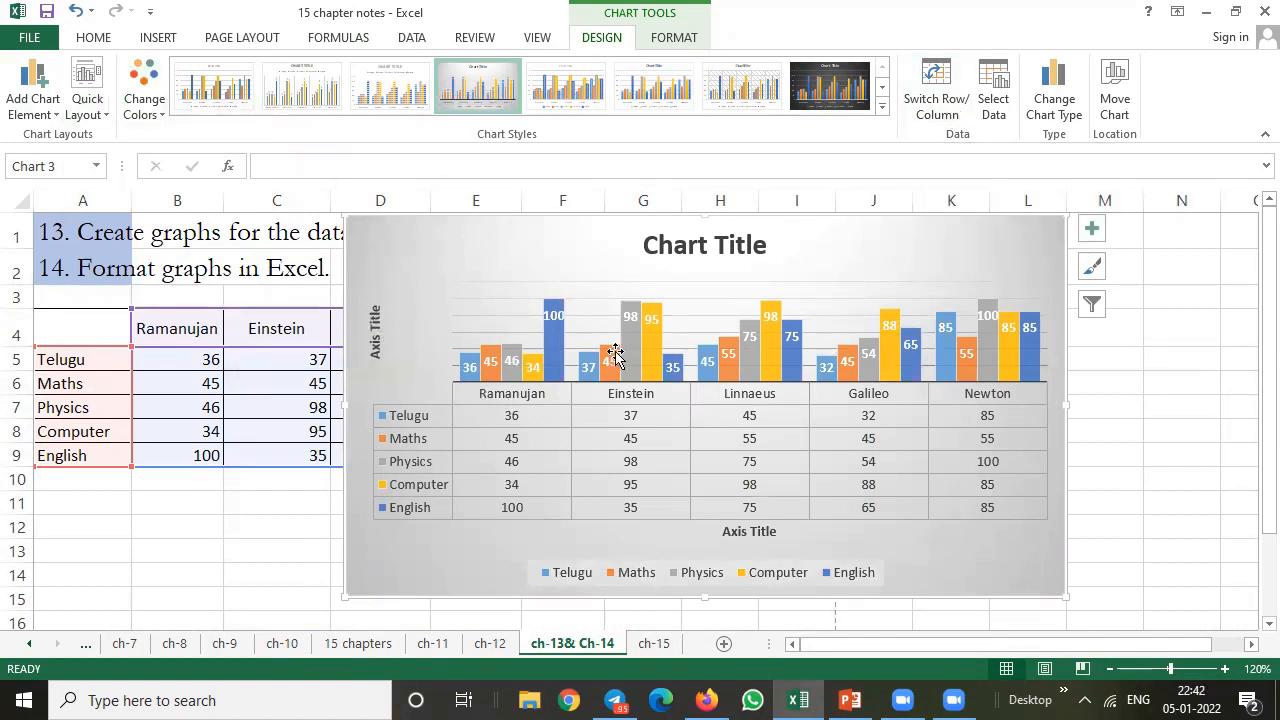
# Step: Switch the chart's rows and columns so subjects form the categories, and switch back, doing this twice
pyautogui.click(940, 88)
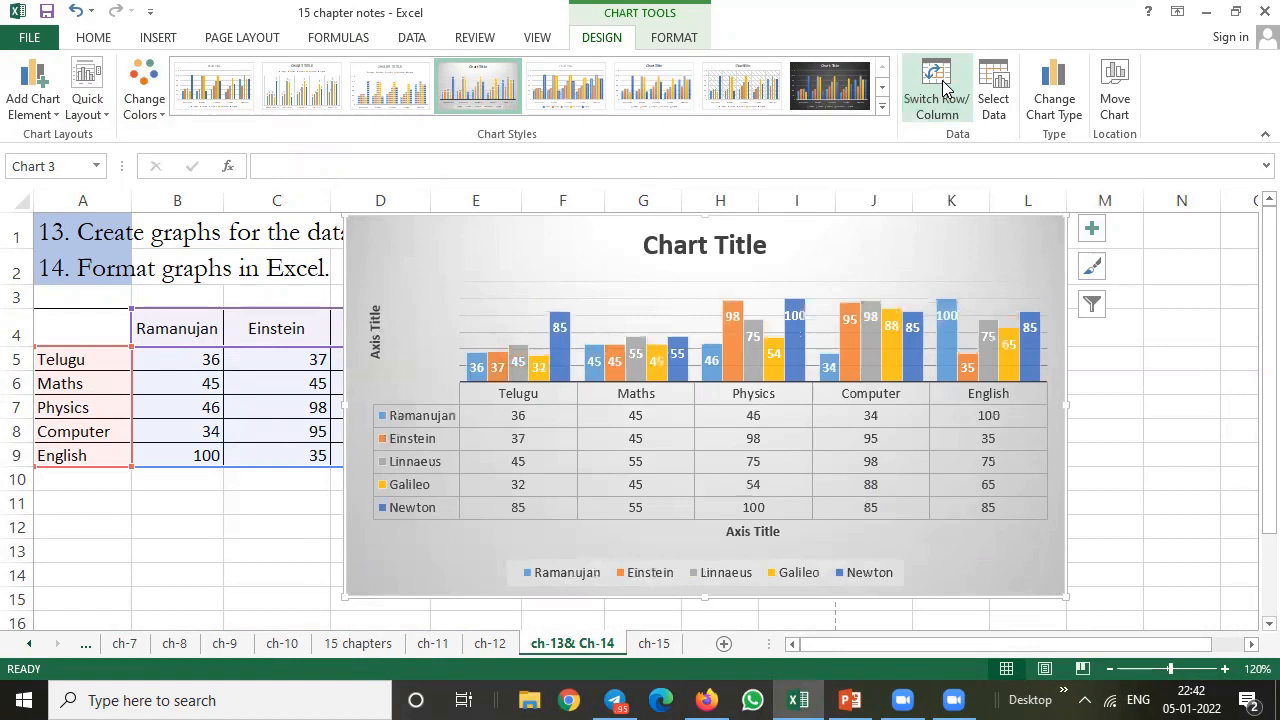
pyautogui.click(944, 88)
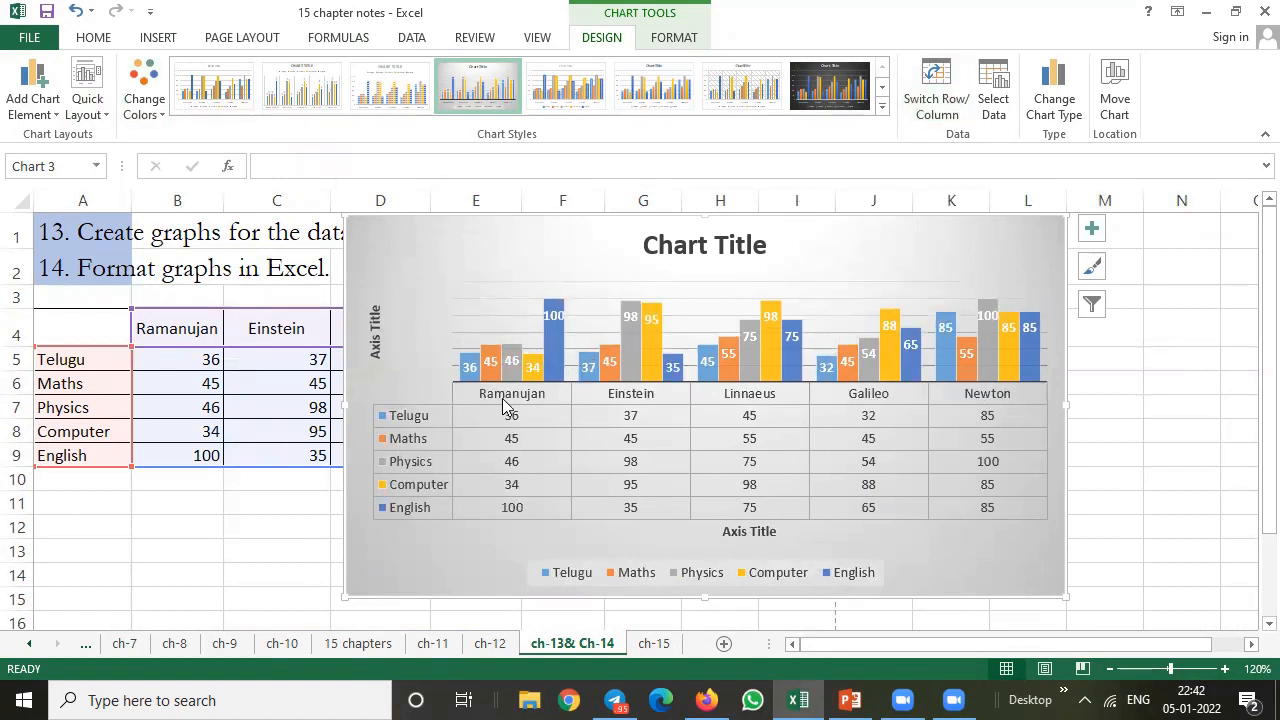
pyautogui.click(936, 92)
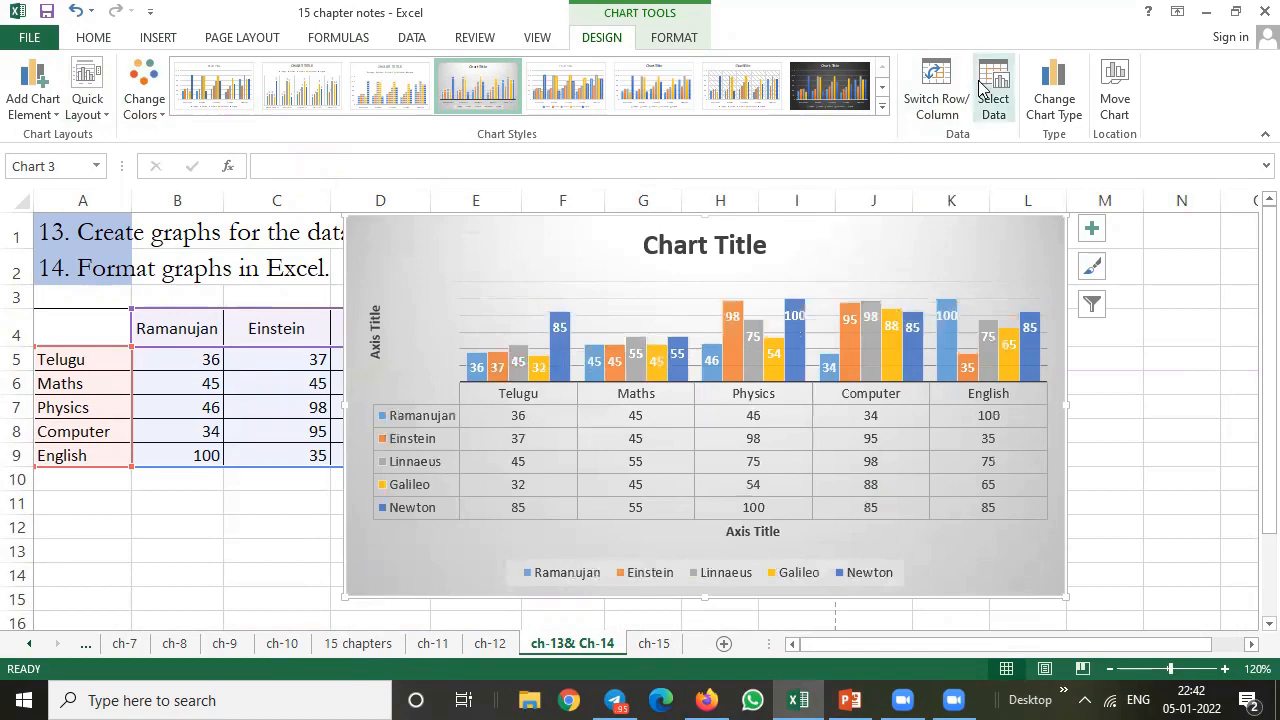
pyautogui.click(932, 88)
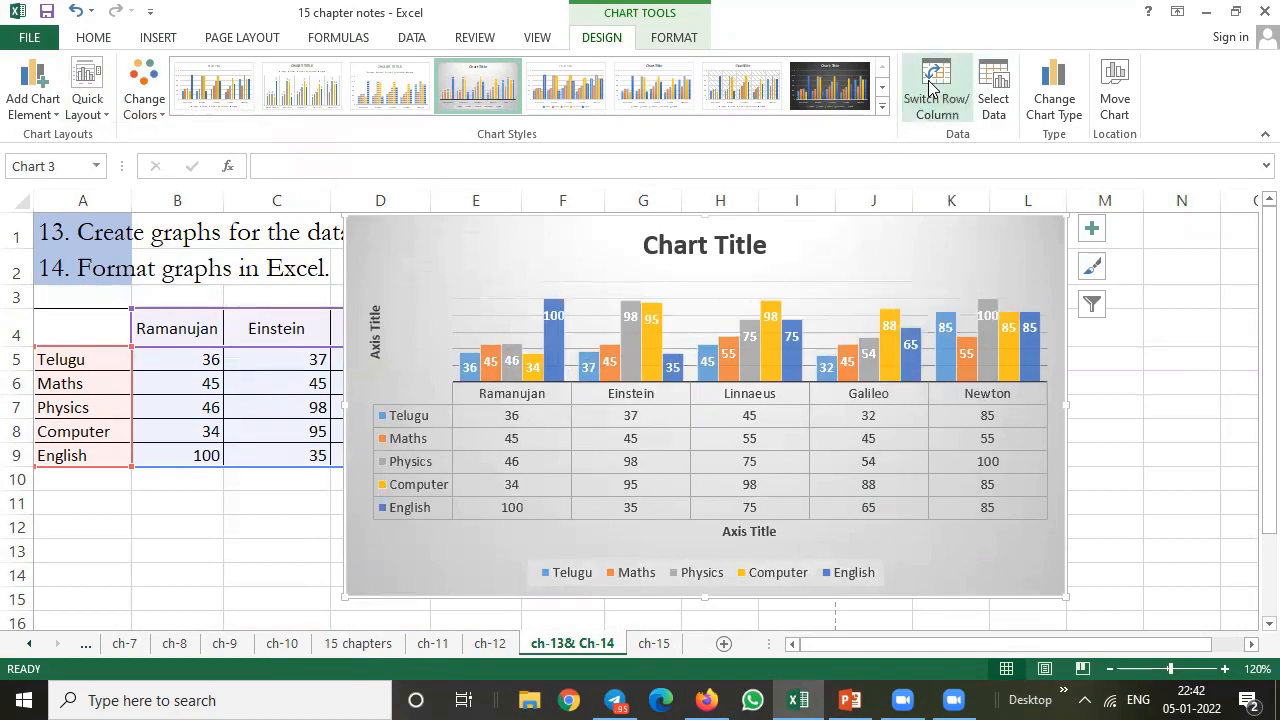
# Step: Examine the chart's data range and series in the source data settings without changing them
pyautogui.click(993, 92)
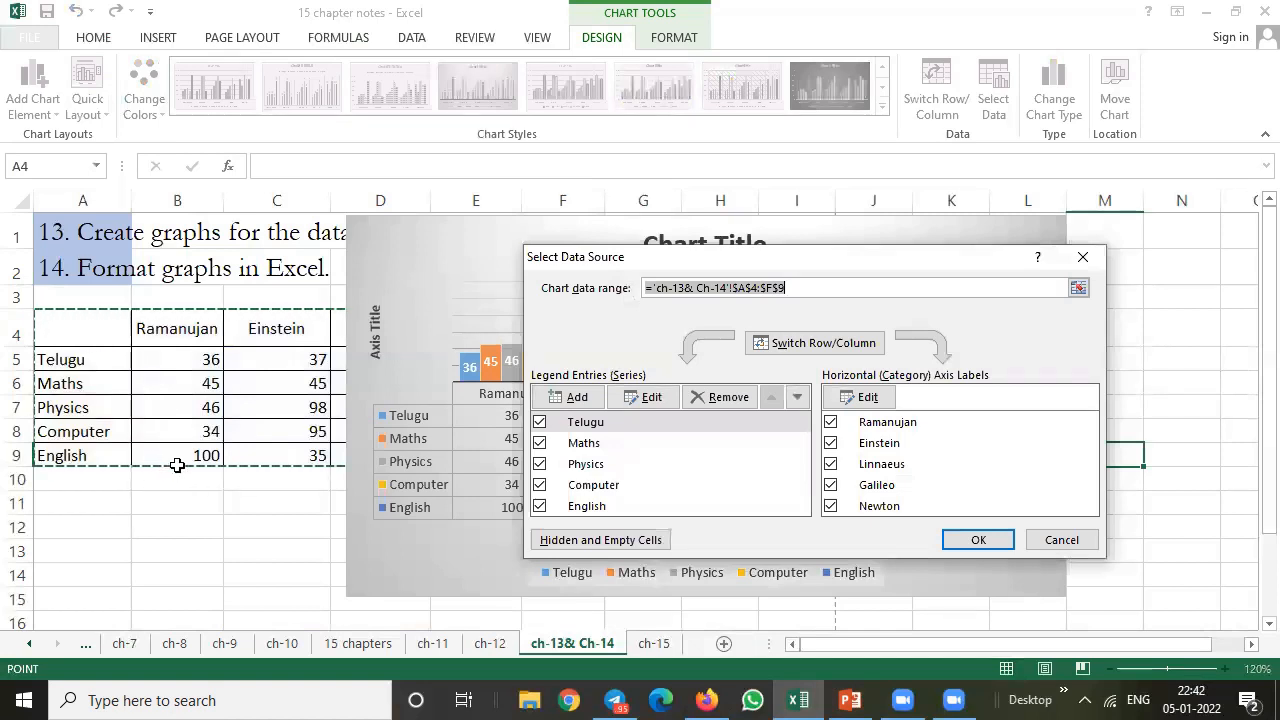
pyautogui.click(826, 287)
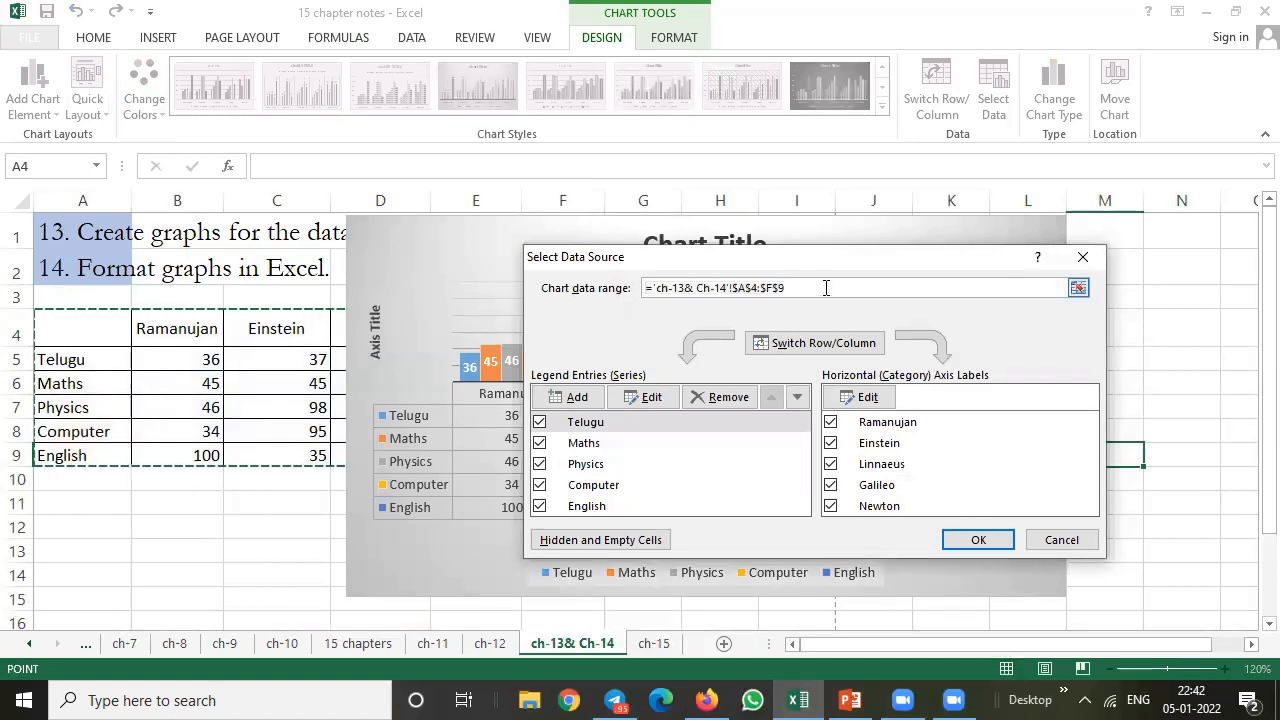
pyautogui.click(1062, 541)
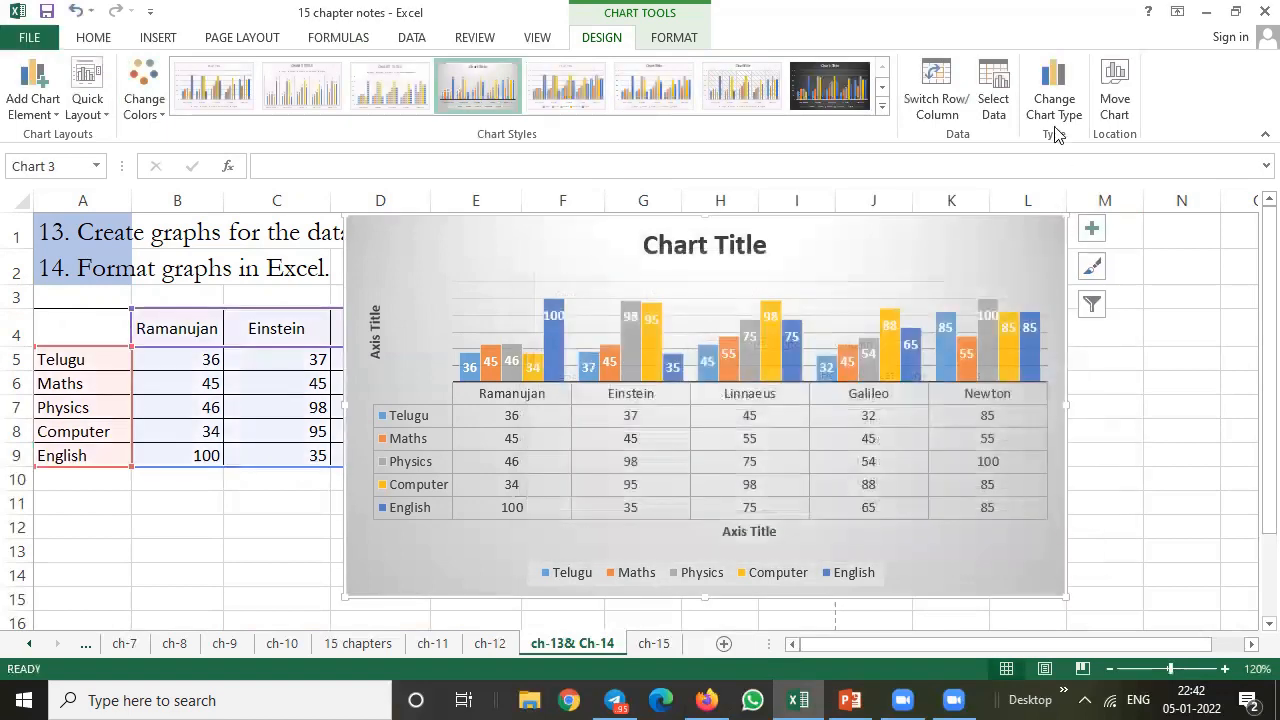
# Step: Change the column chart to a Stacked Line chart
pyautogui.click(1055, 90)
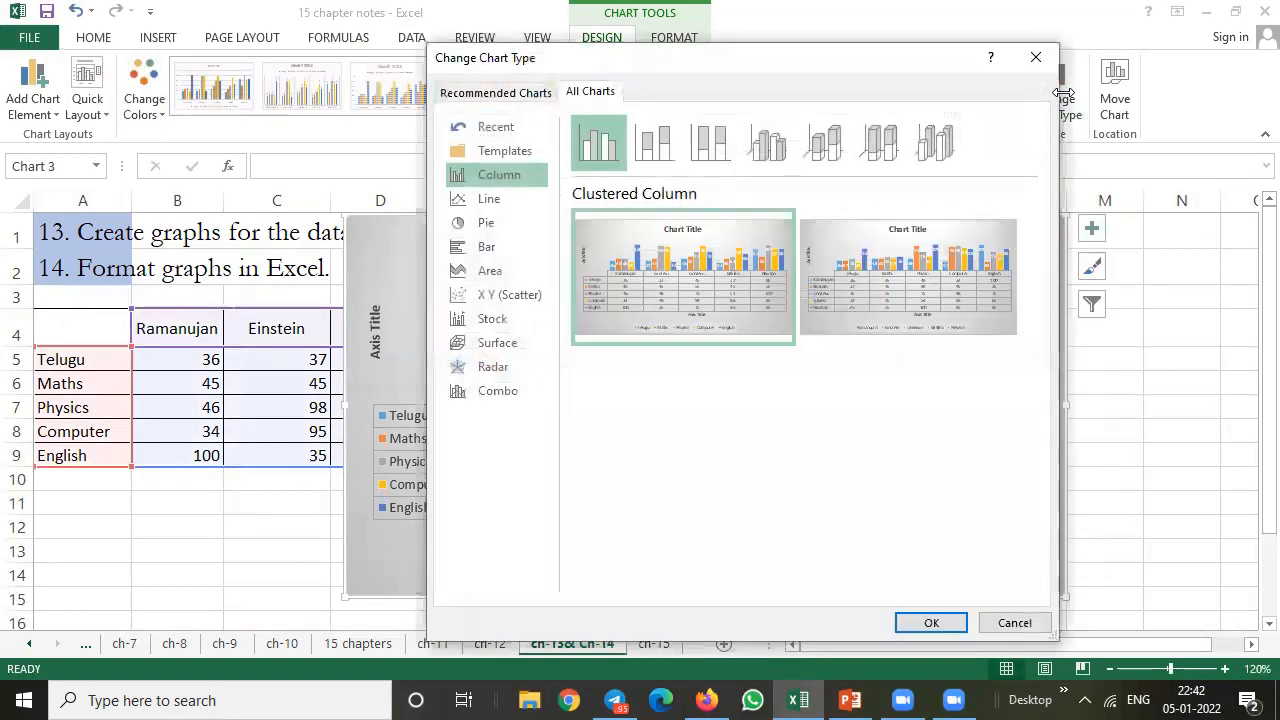
pyautogui.click(489, 198)
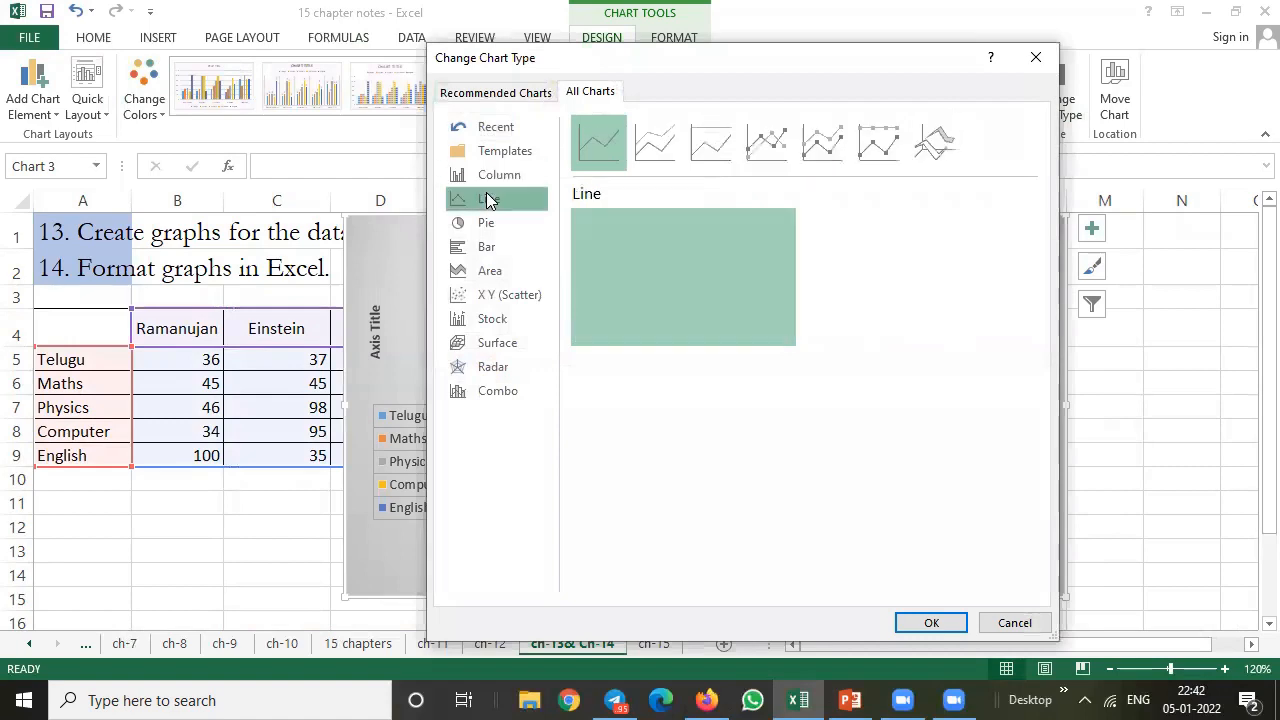
pyautogui.click(653, 145)
pyautogui.click(922, 624)
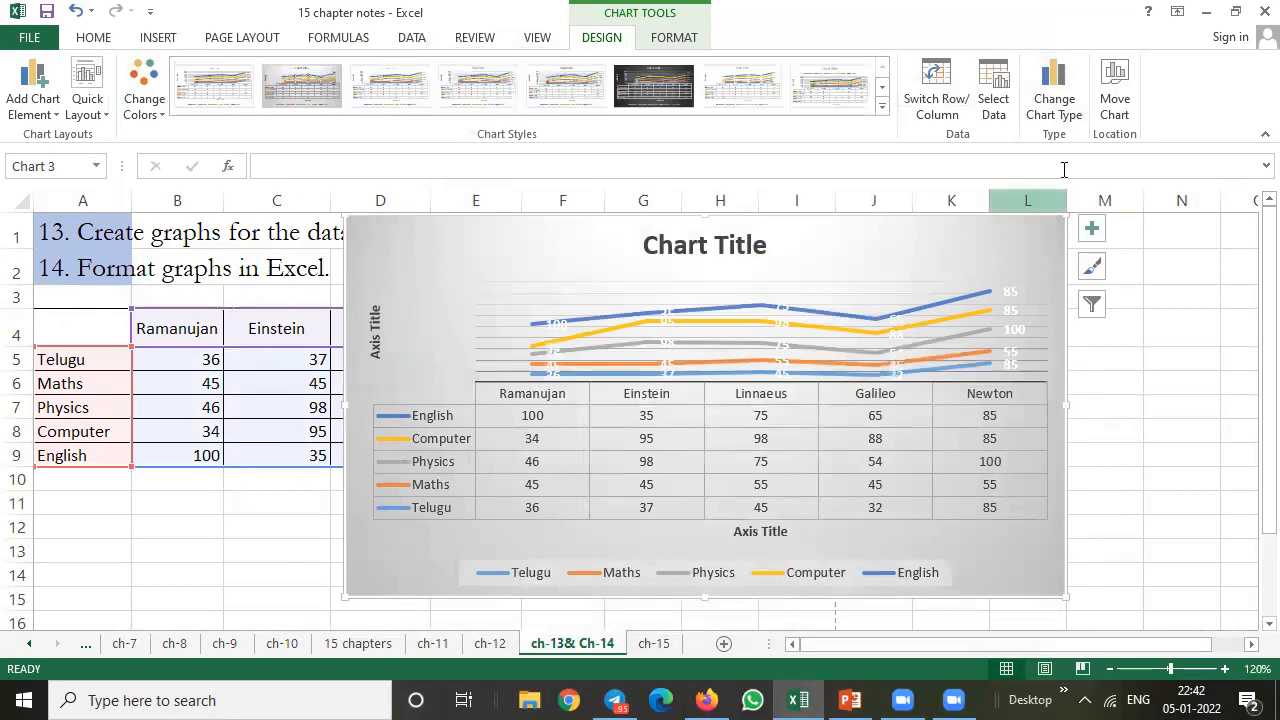
# Step: Change the stacked line chart to a 3-D Pie chart
pyautogui.click(1057, 100)
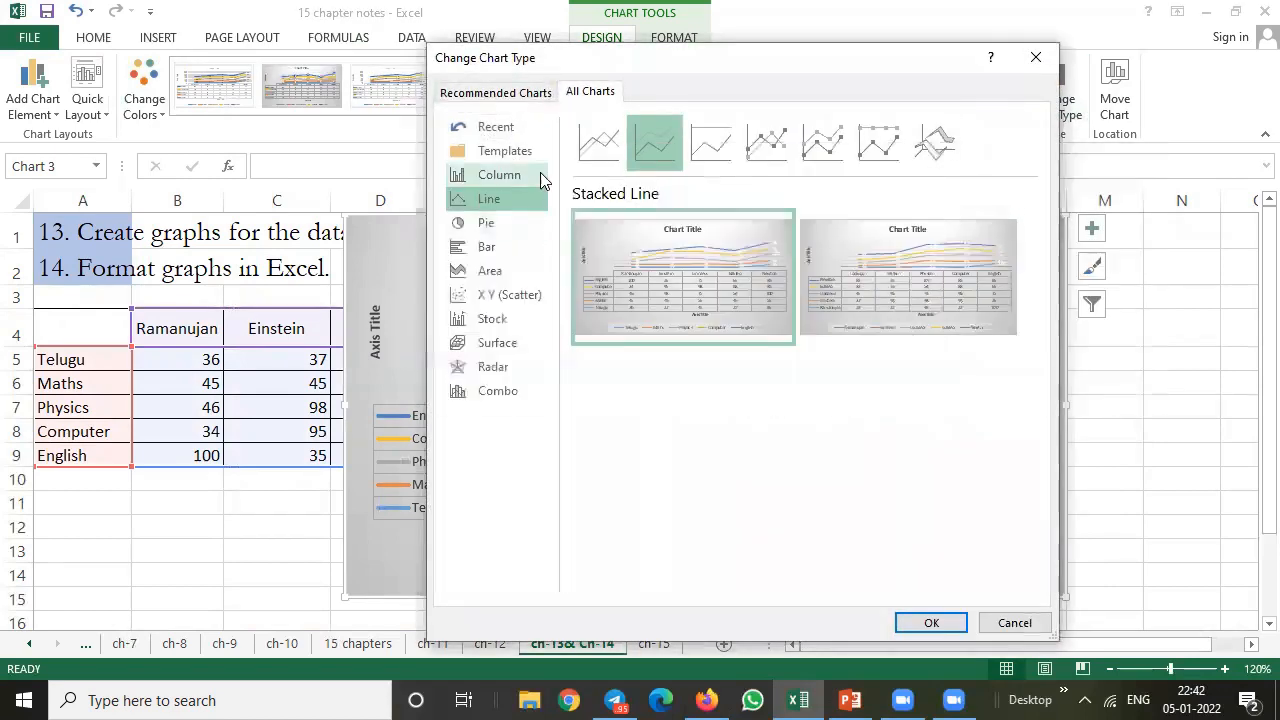
pyautogui.click(486, 222)
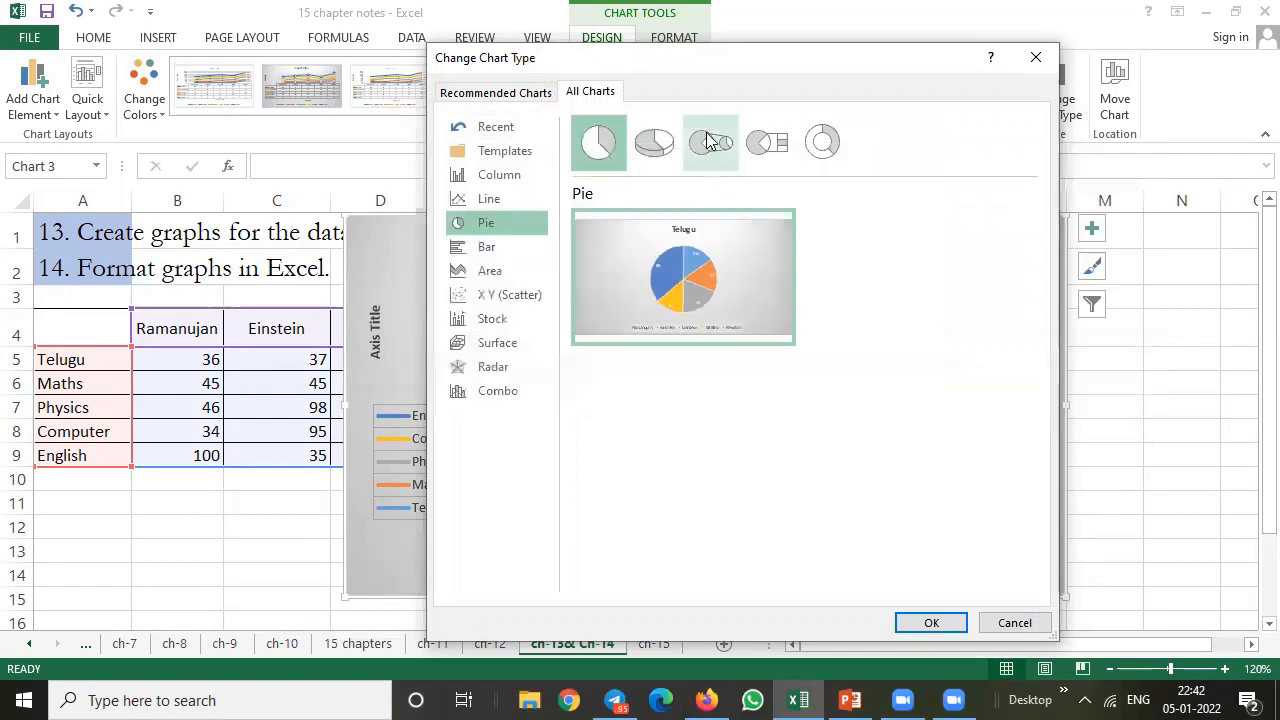
pyautogui.click(655, 143)
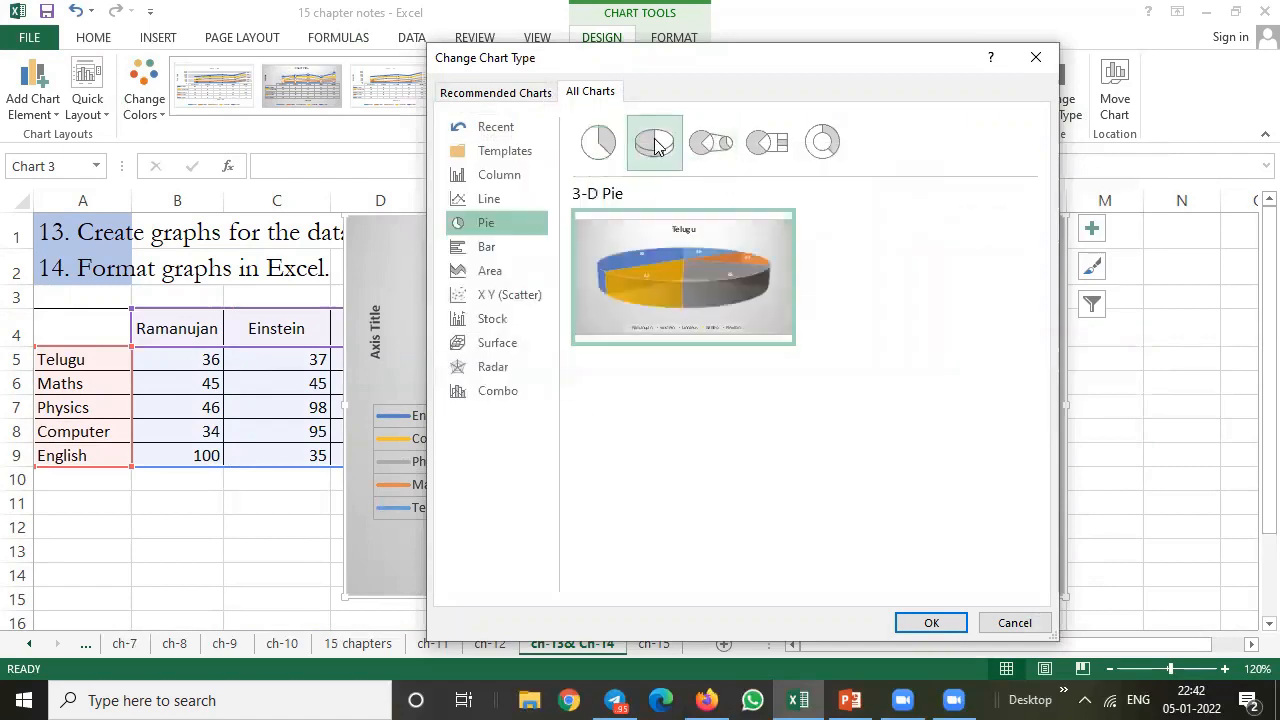
pyautogui.click(929, 623)
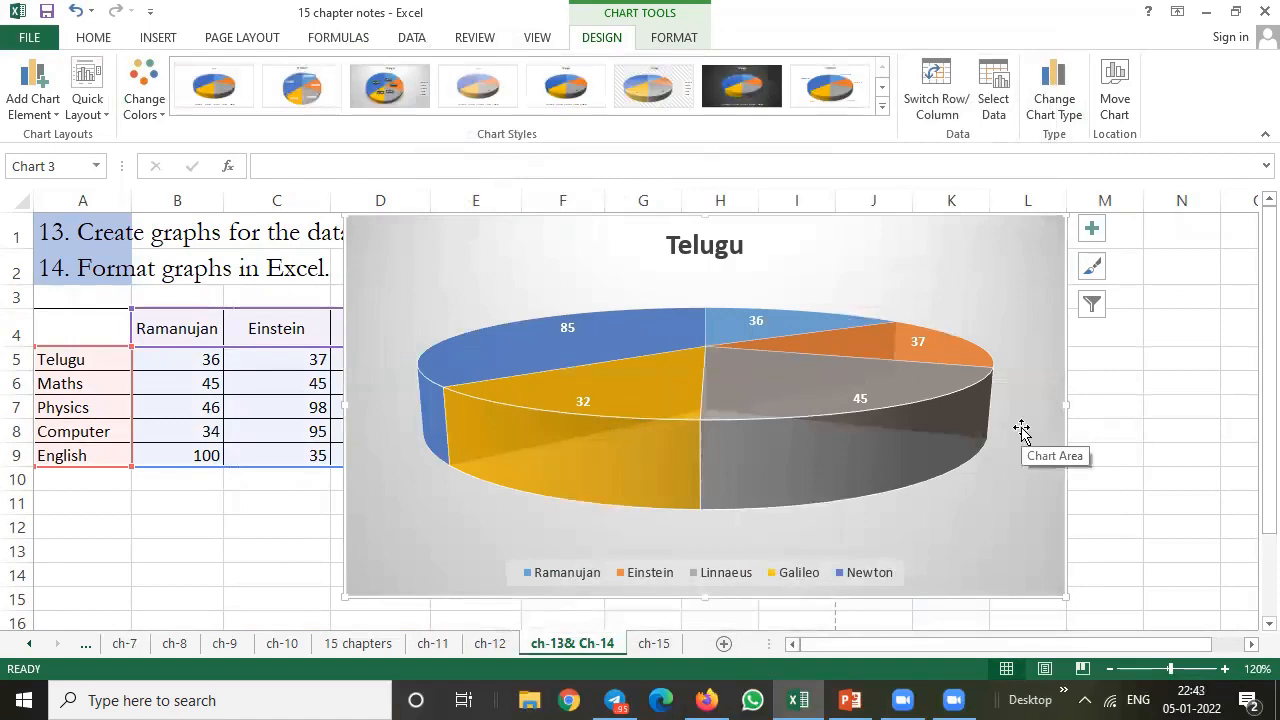
# Step: Change the pie chart to a 3-D Clustered Bar chart
pyautogui.click(1058, 95)
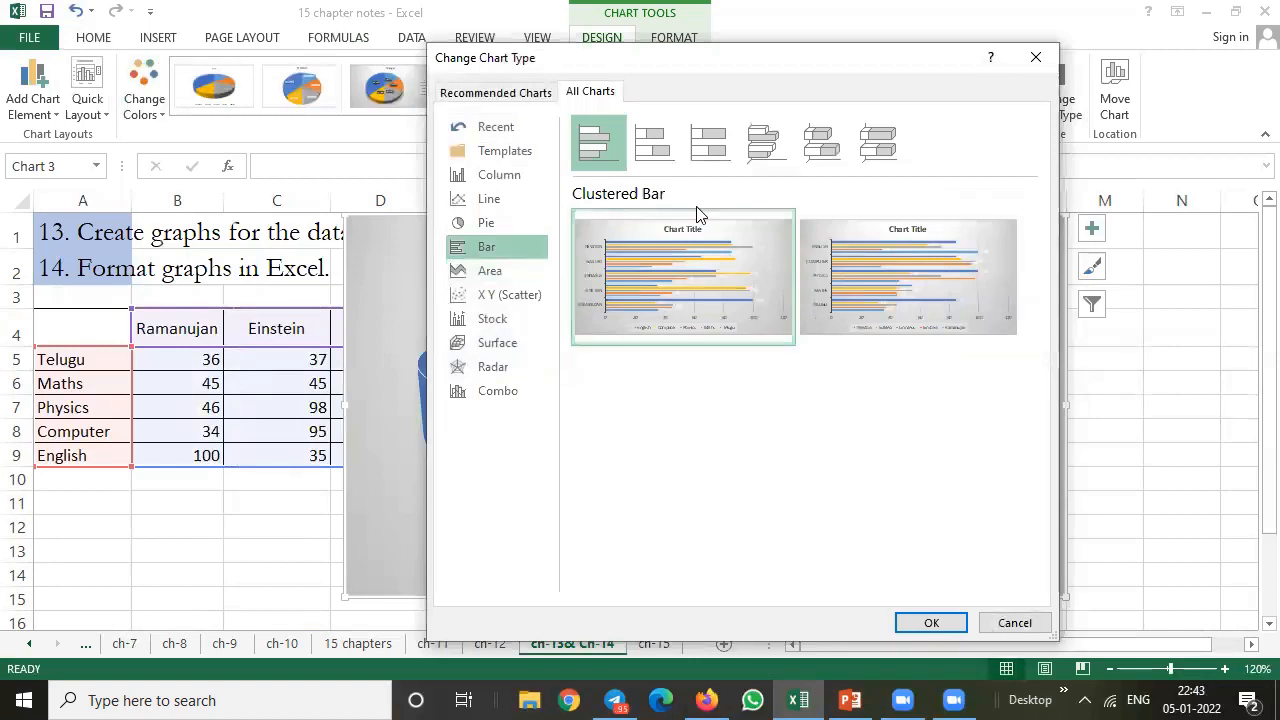
pyautogui.click(763, 150)
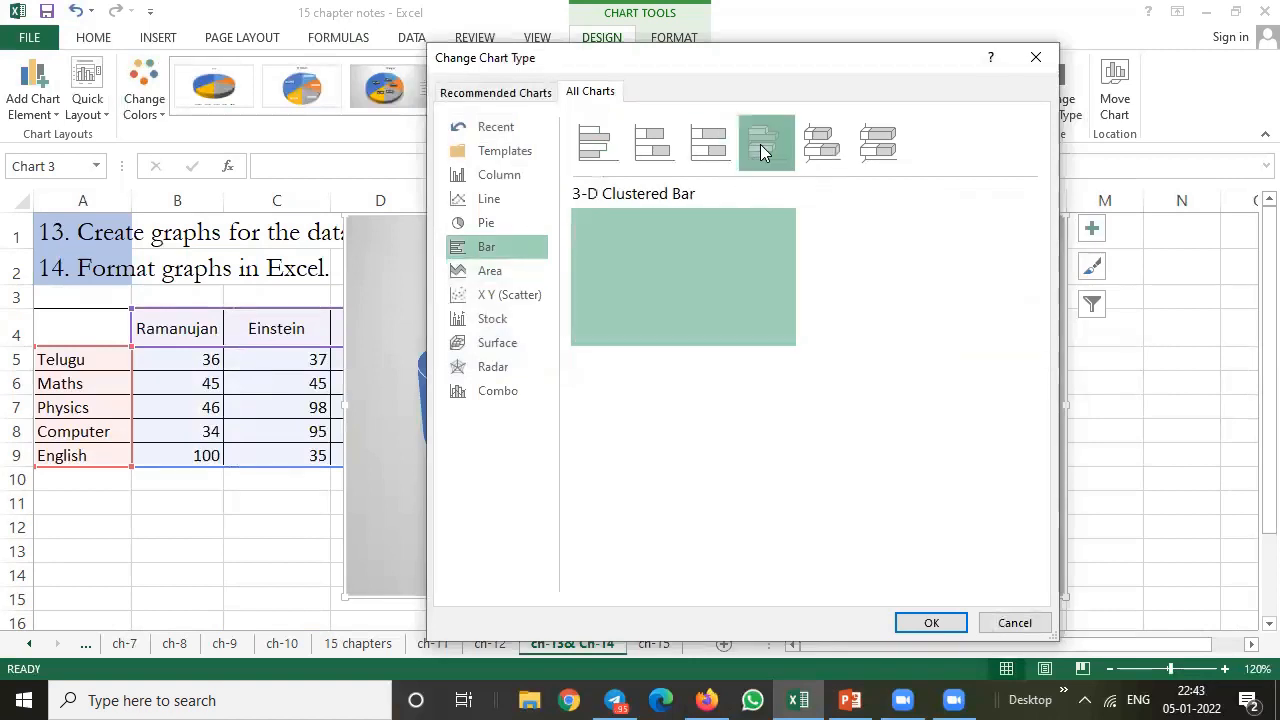
pyautogui.click(925, 624)
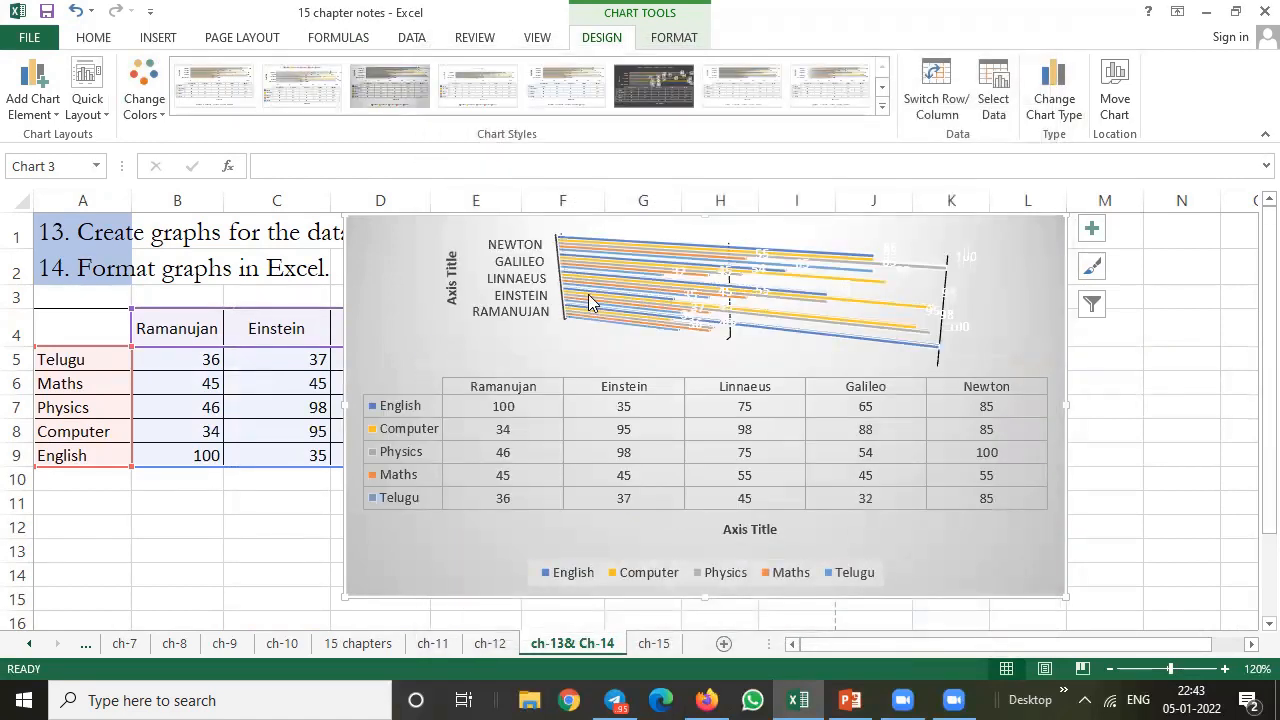
pyautogui.click(668, 40)
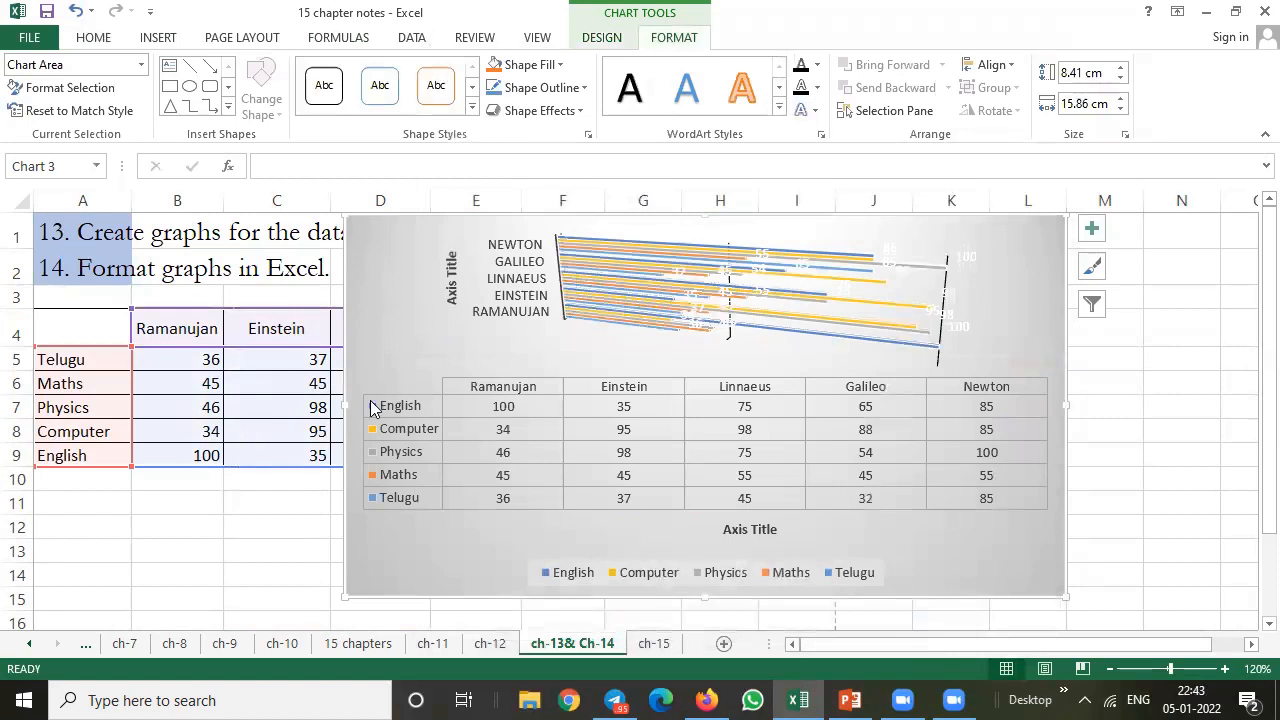
pyautogui.rightClick(500, 330)
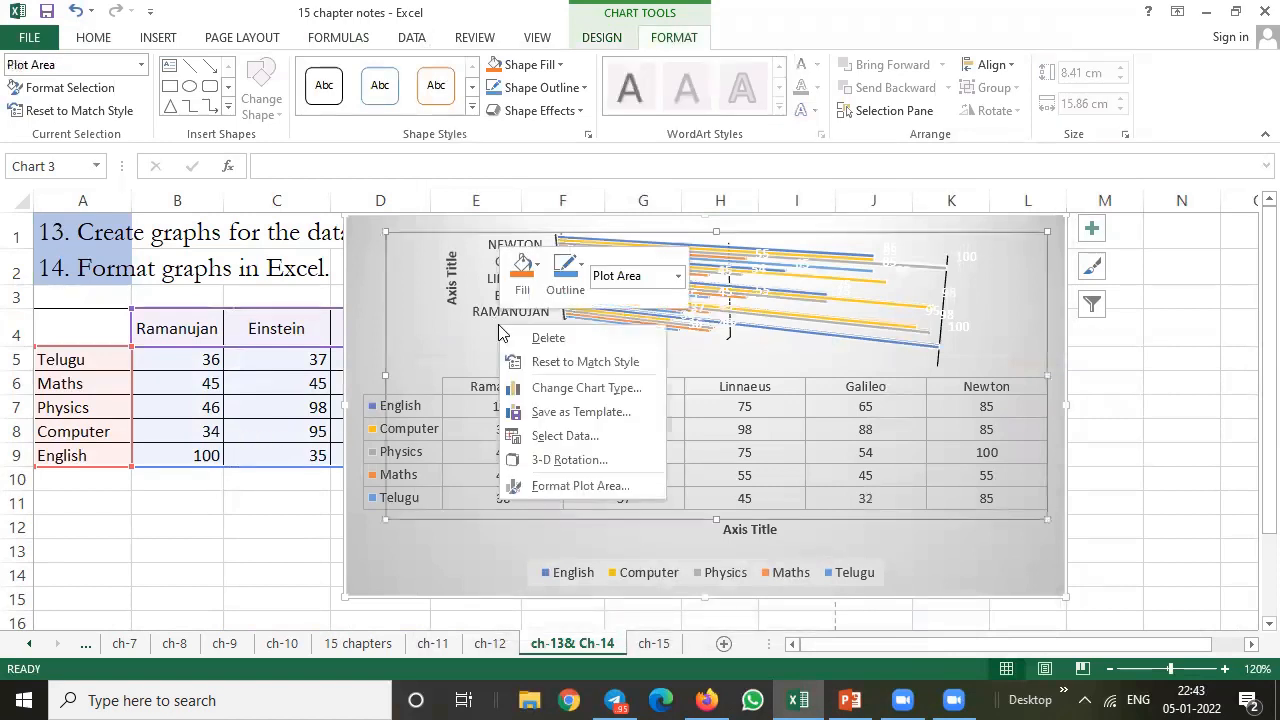
pyautogui.press('Escape')
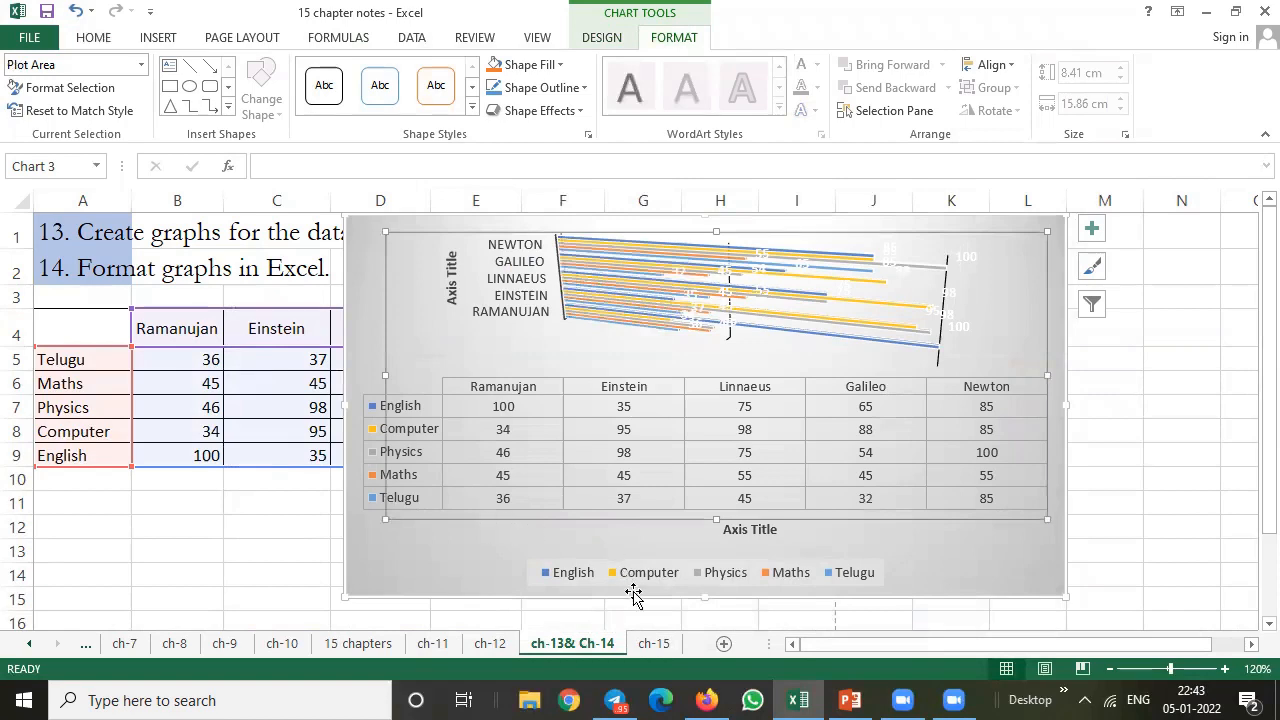
# Step: Open the ch-15 sheet and merge and center the title across A1:M1
pyautogui.click(655, 644)
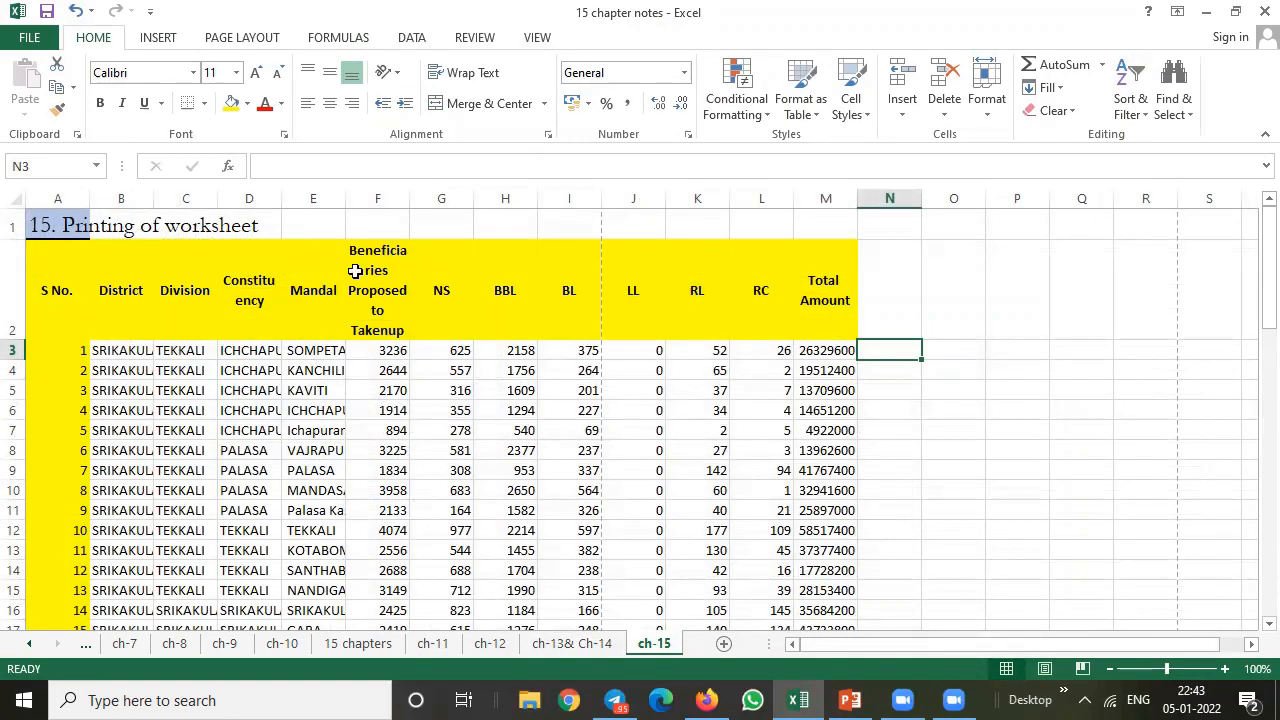
pyautogui.click(1019, 364)
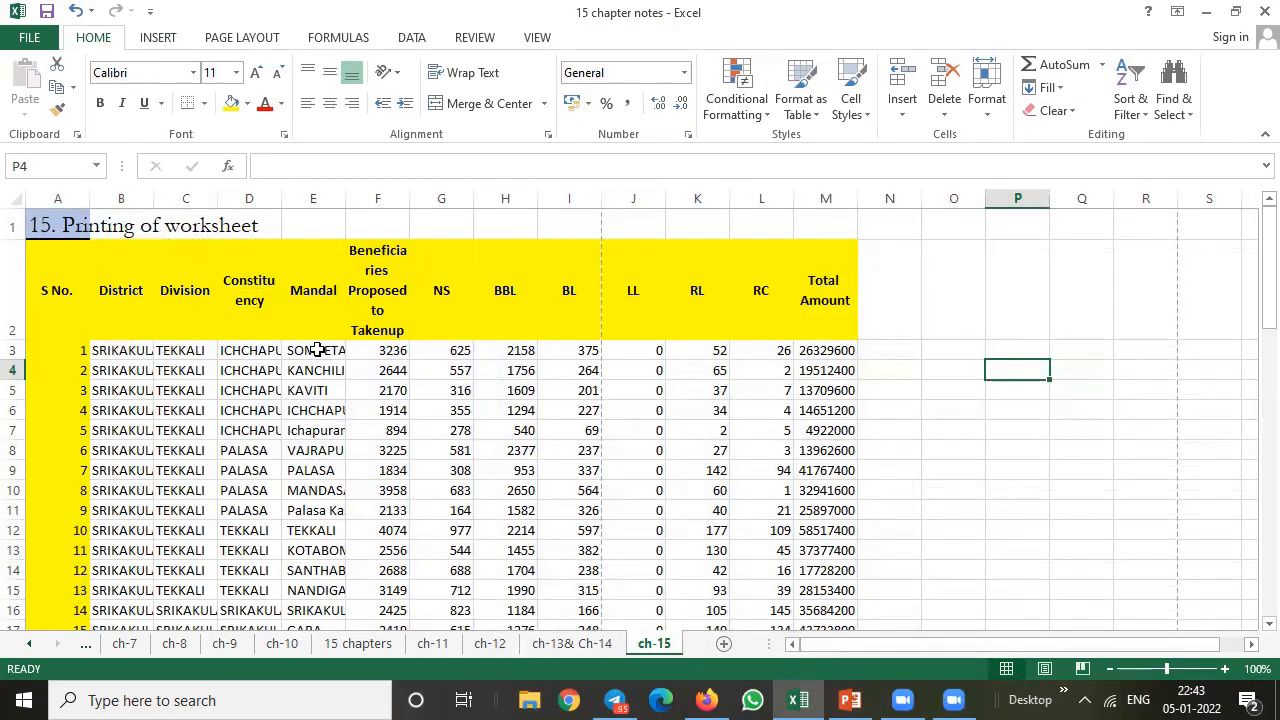
pyautogui.moveTo(60, 226); pyautogui.dragTo(850, 226)
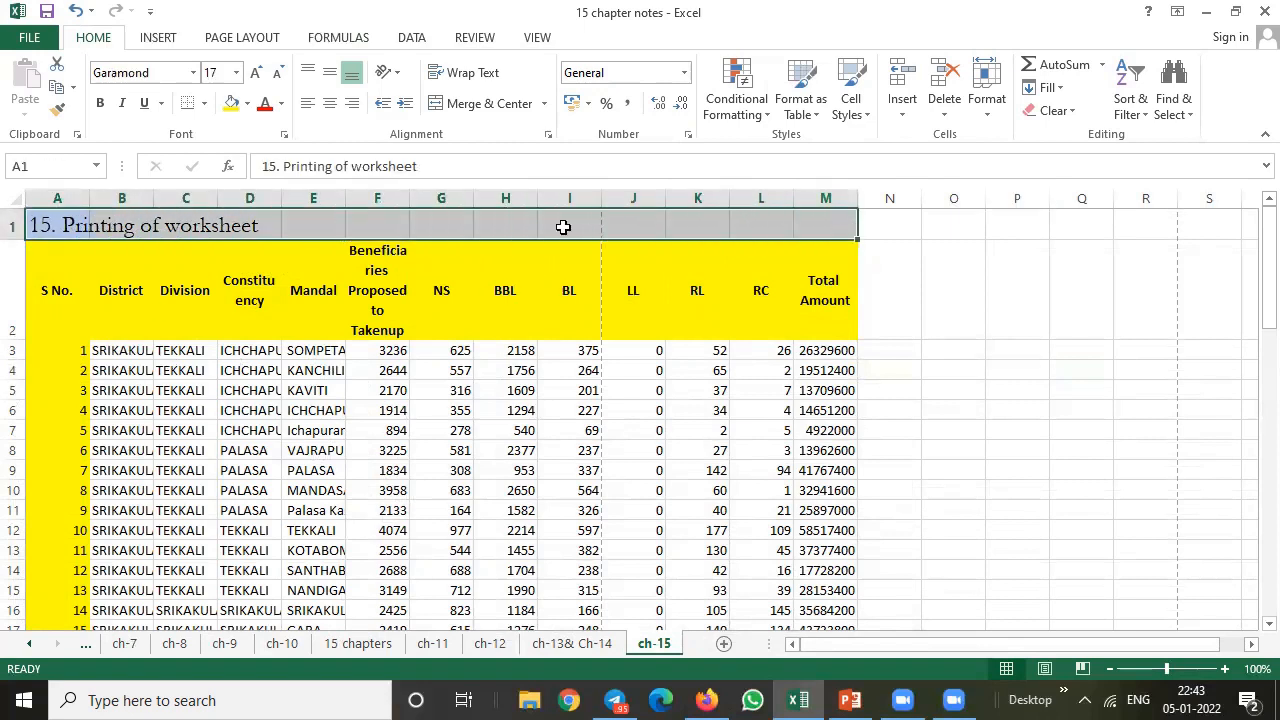
pyautogui.click(448, 104)
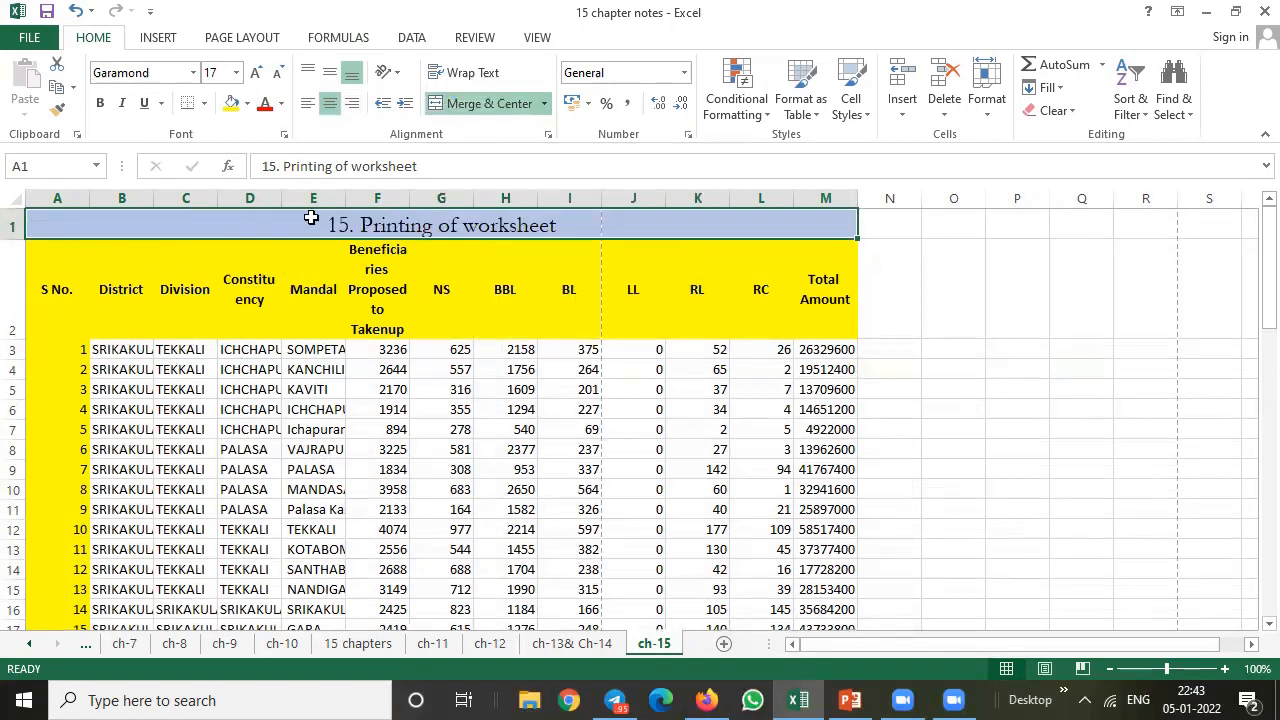
# Step: Apply all borders to the whole data table in A2:M70
pyautogui.click(786, 297)
pyautogui.moveTo(46, 271); pyautogui.dragTo(842, 557)
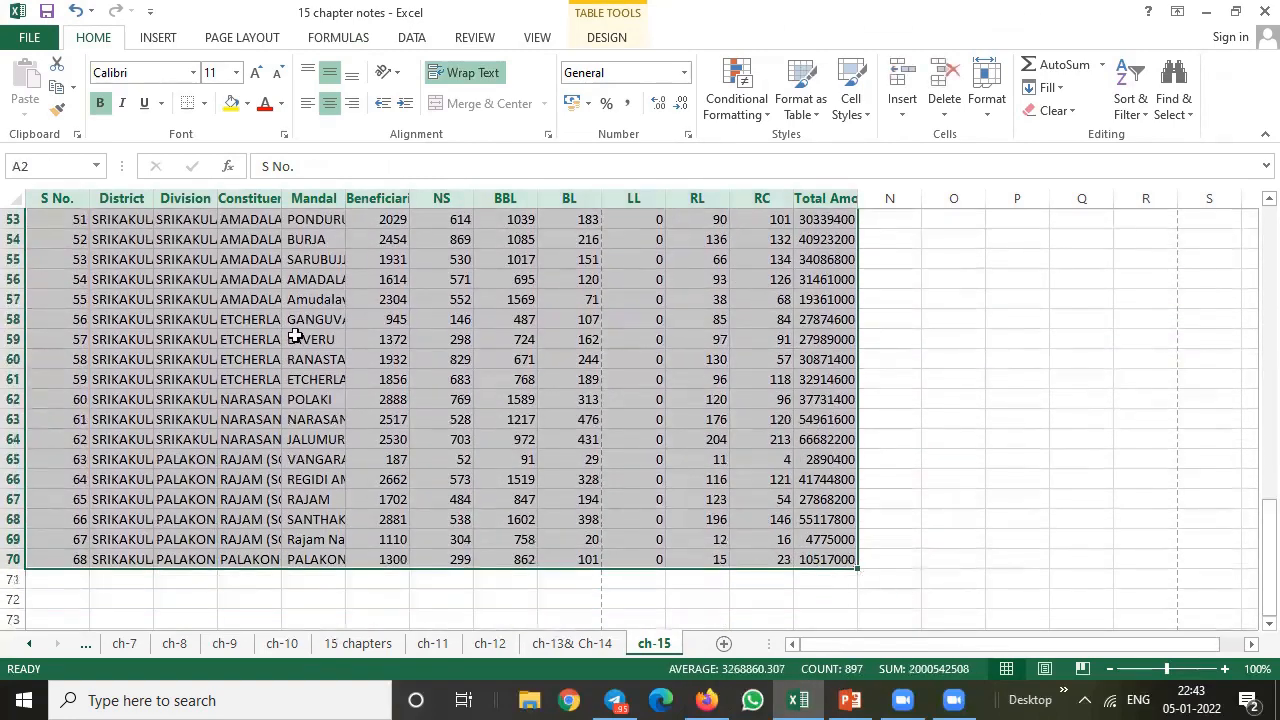
pyautogui.click(203, 103)
pyautogui.click(200, 269)
pyautogui.scroll(17, 387, 347)
pyautogui.scroll(1, 387, 347)
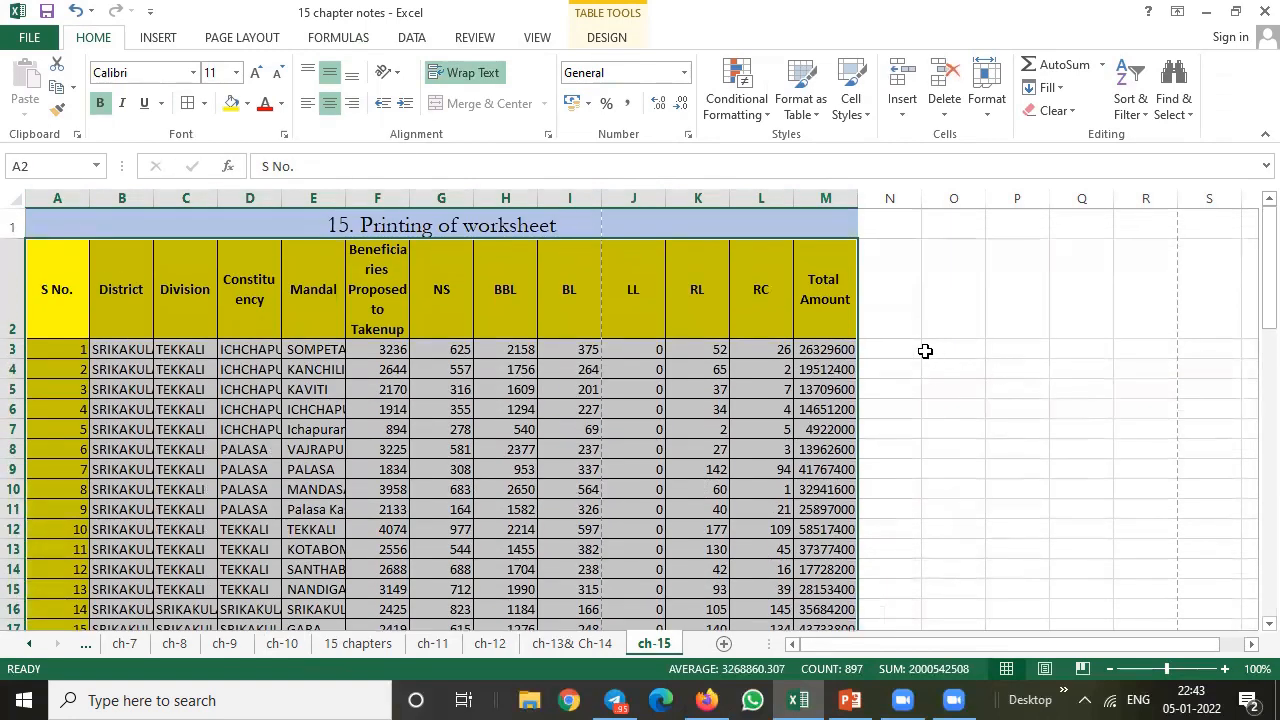
pyautogui.click(926, 350)
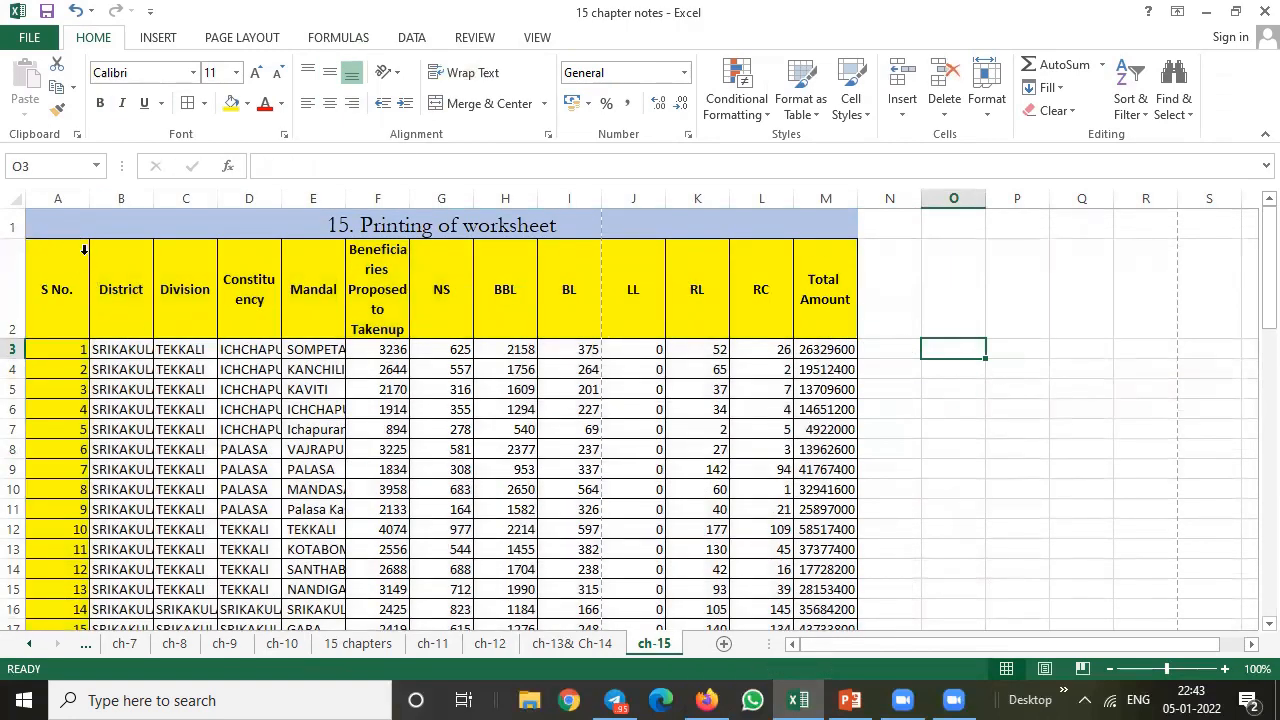
# Step: Autofit the S No. column and the District through Mandal columns to their contents
pyautogui.doubleClick(92, 198)
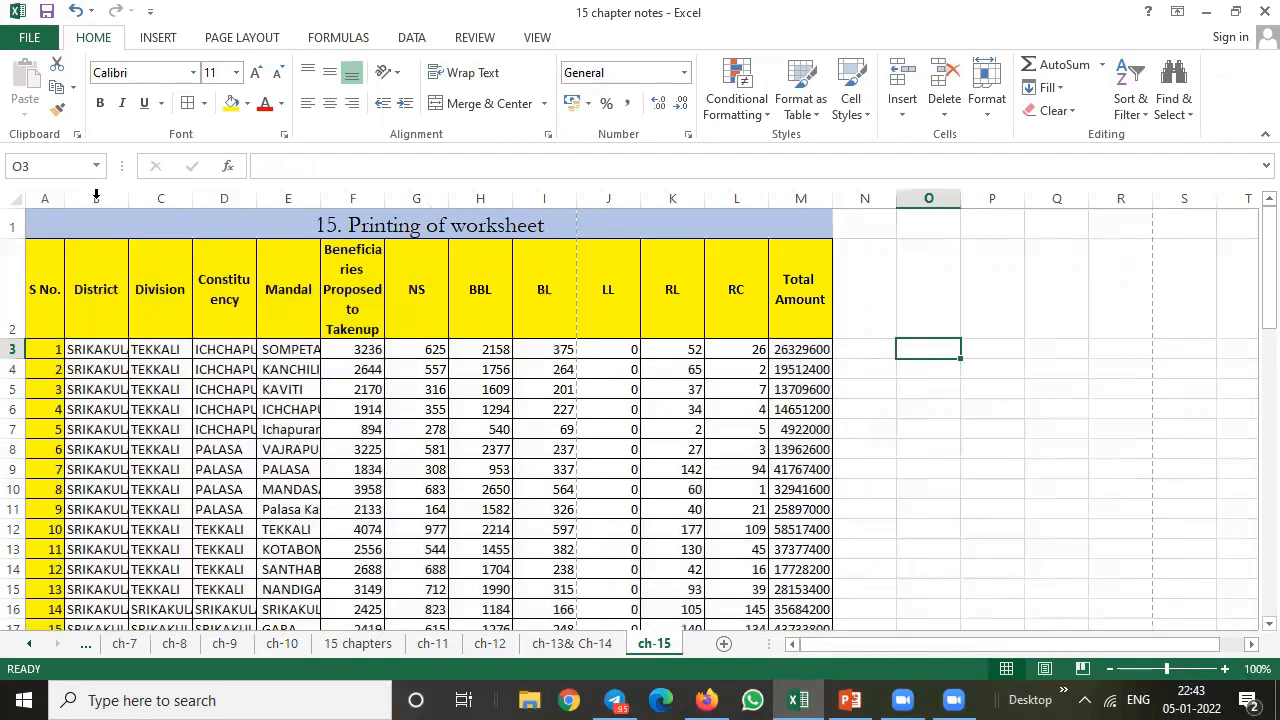
pyautogui.click(102, 213)
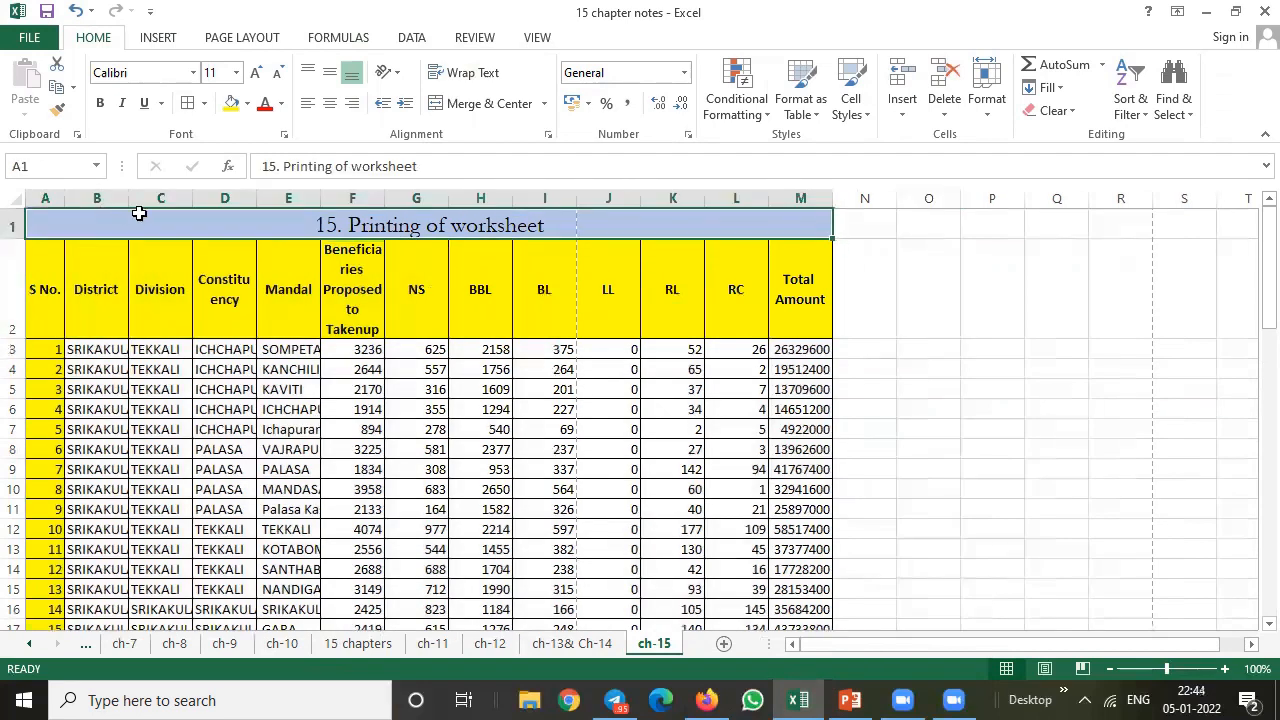
pyautogui.click(120, 199)
pyautogui.moveTo(128, 199); pyautogui.dragTo(289, 205)
pyautogui.doubleClick(256, 198)
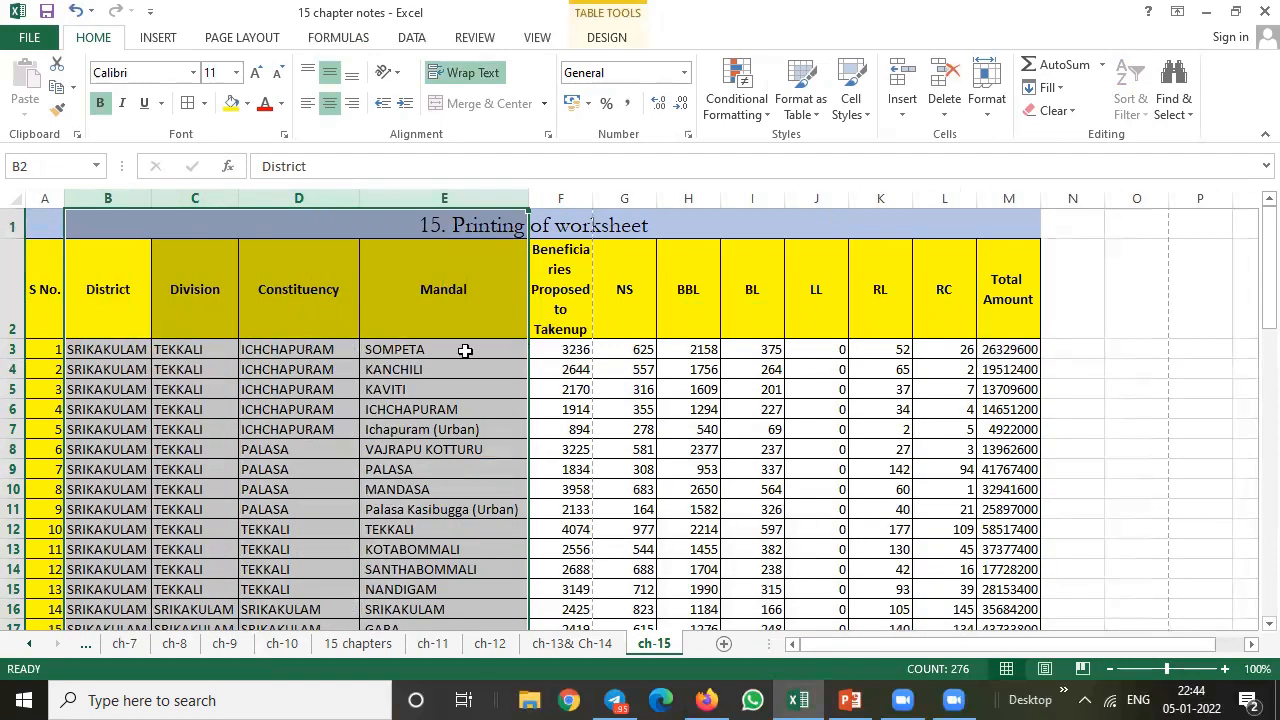
pyautogui.click(387, 375)
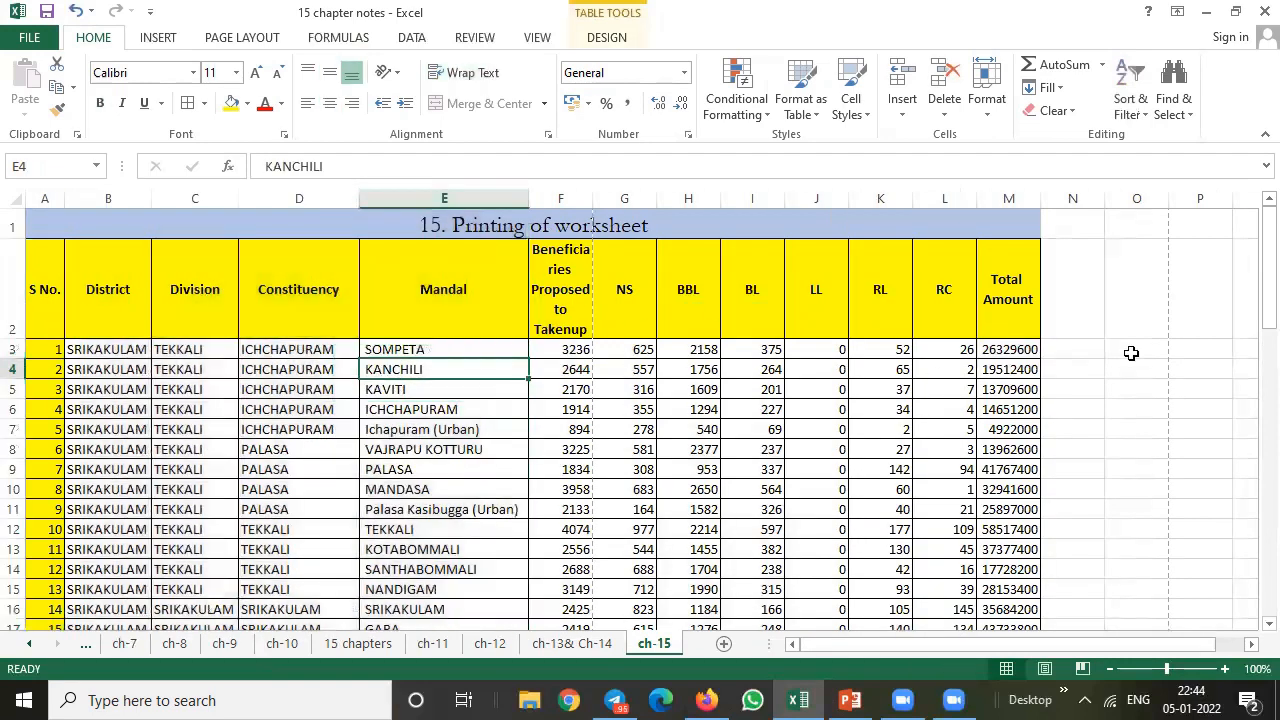
# Step: Narrow the Mandal column slightly and widen the Beneficiaries Proposed to Takenup column so its header wraps on three lines
pyautogui.click(518, 201)
pyautogui.moveTo(522, 203); pyautogui.dragTo(513, 203)
pyautogui.click(1109, 340)
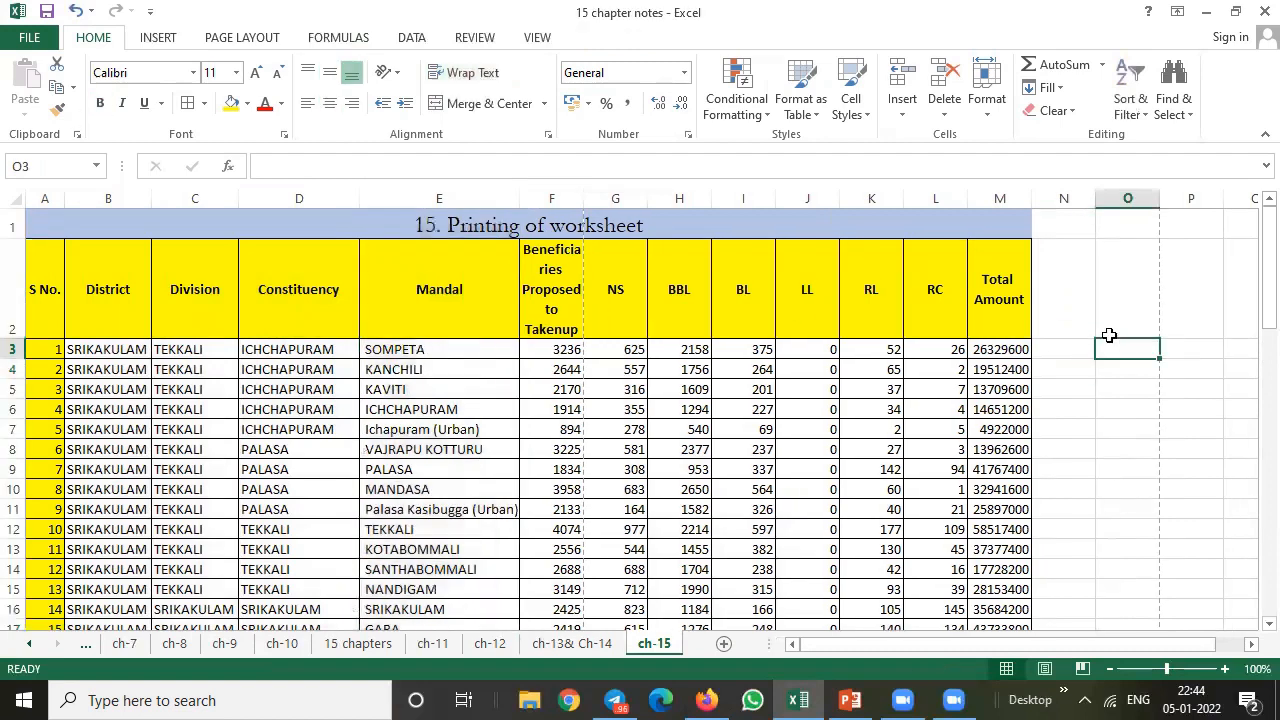
pyautogui.moveTo(580, 201); pyautogui.dragTo(598, 203)
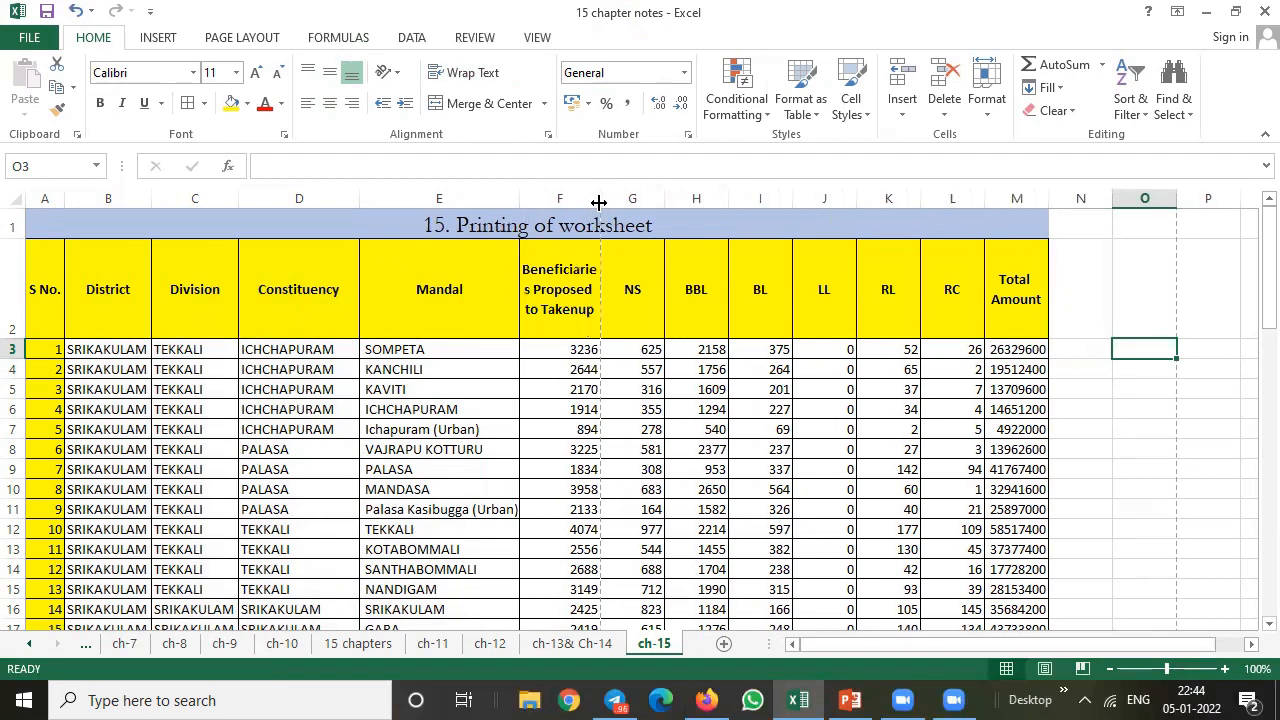
# Step: Examine in the print preview how the worksheet's columns and rows split across pages, and return to the sheet
pyautogui.click(34, 38)
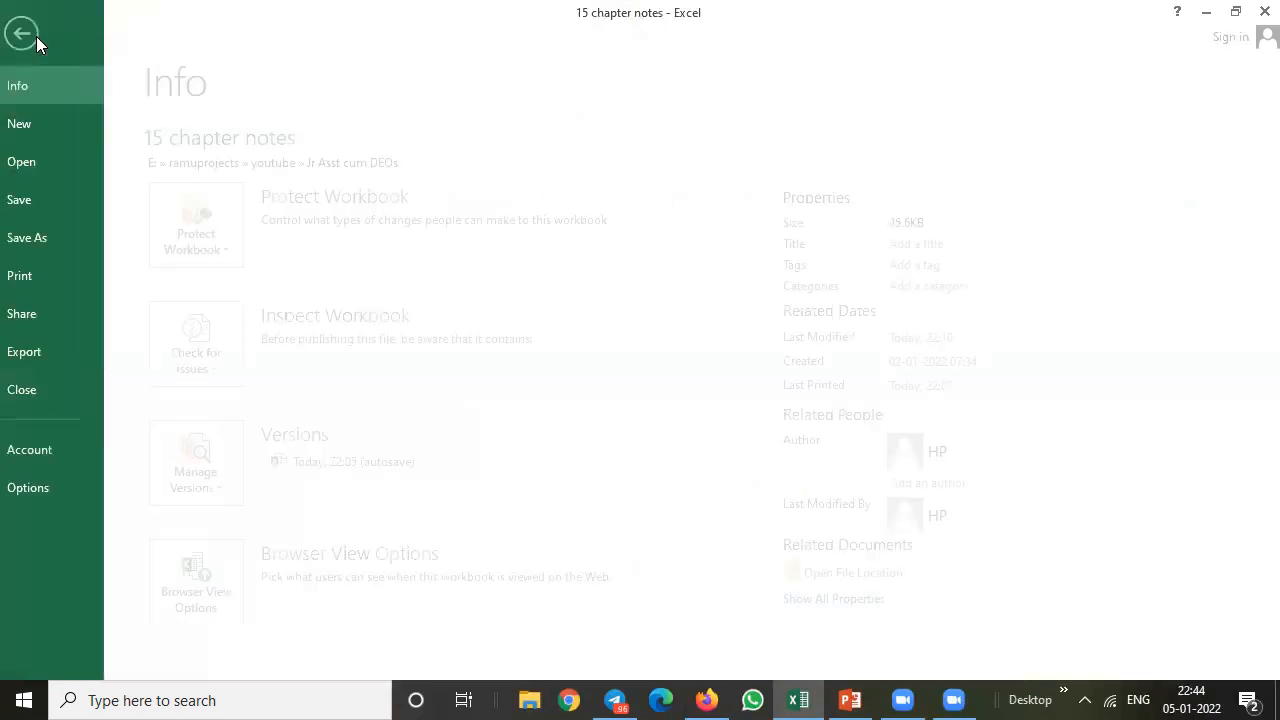
pyautogui.click(52, 282)
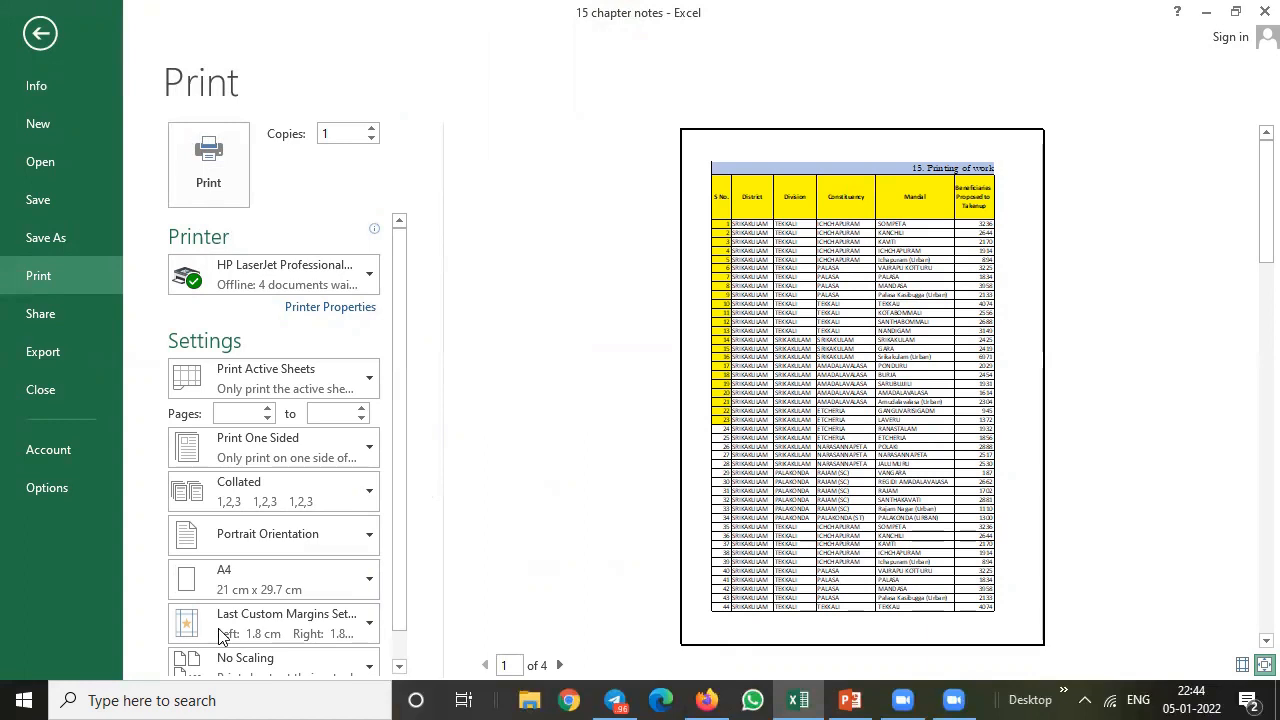
pyautogui.click(560, 666)
pyautogui.click(560, 666)
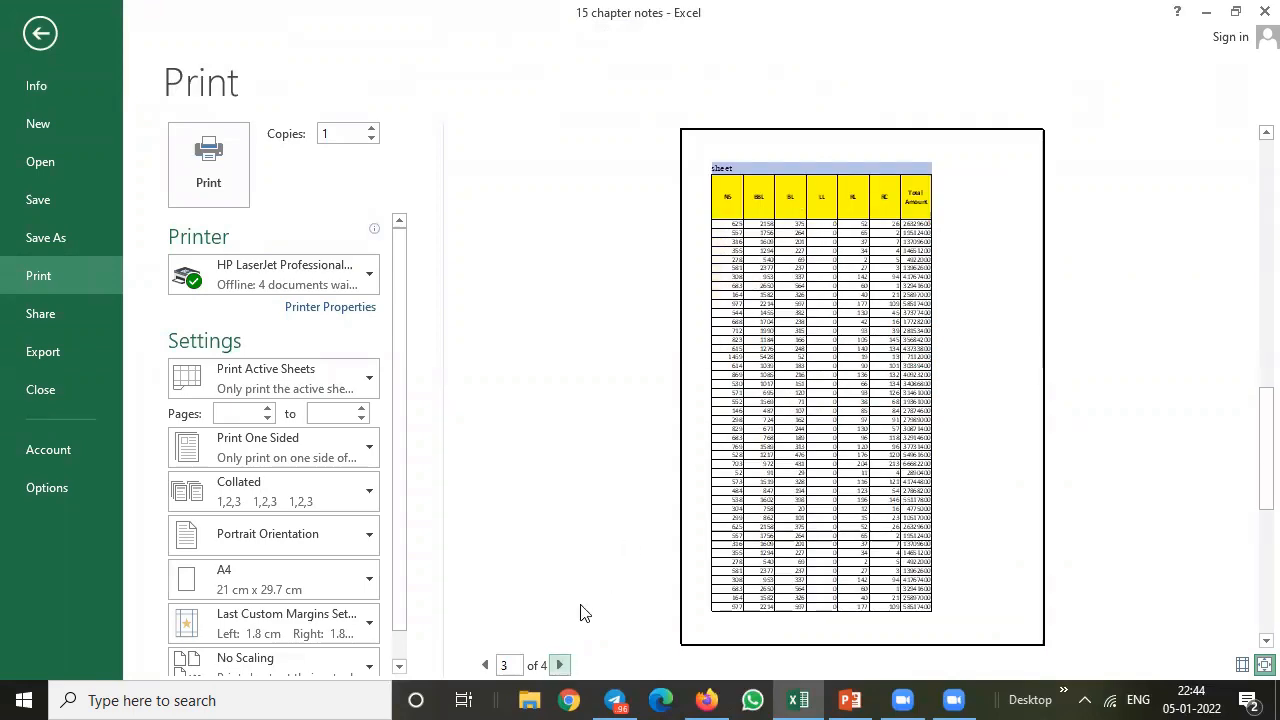
pyautogui.click(482, 666)
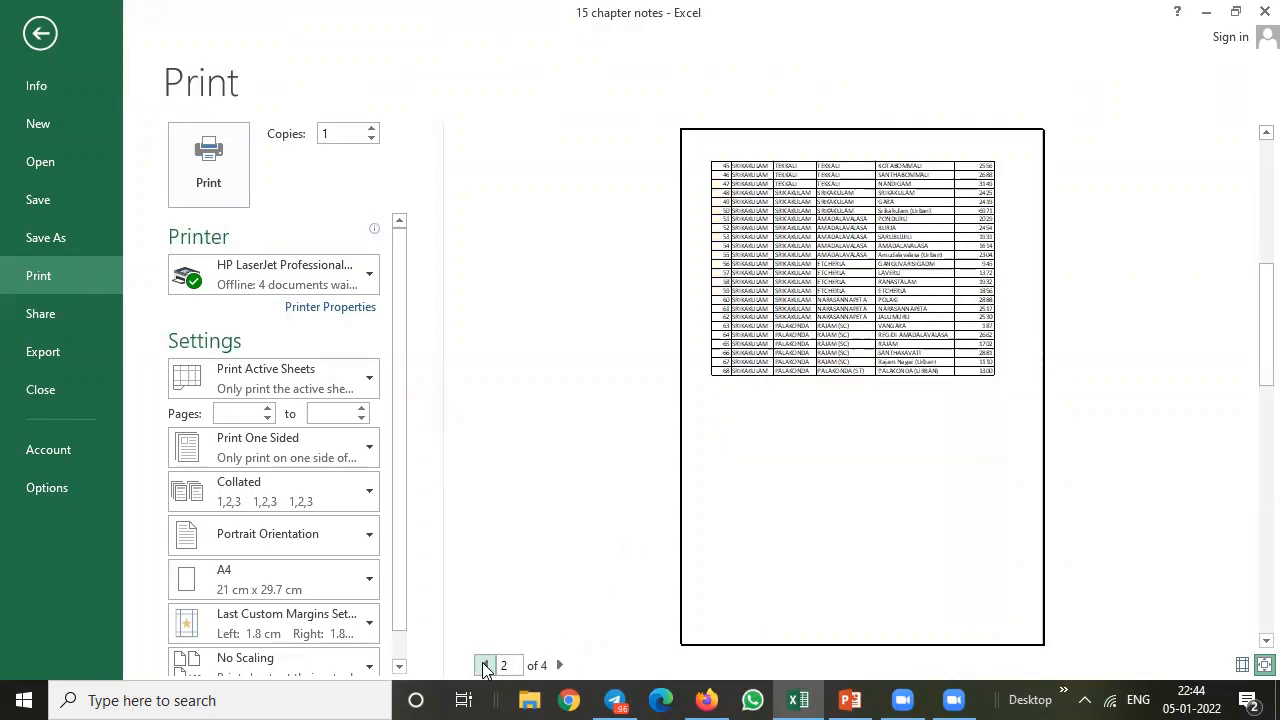
pyautogui.click(484, 666)
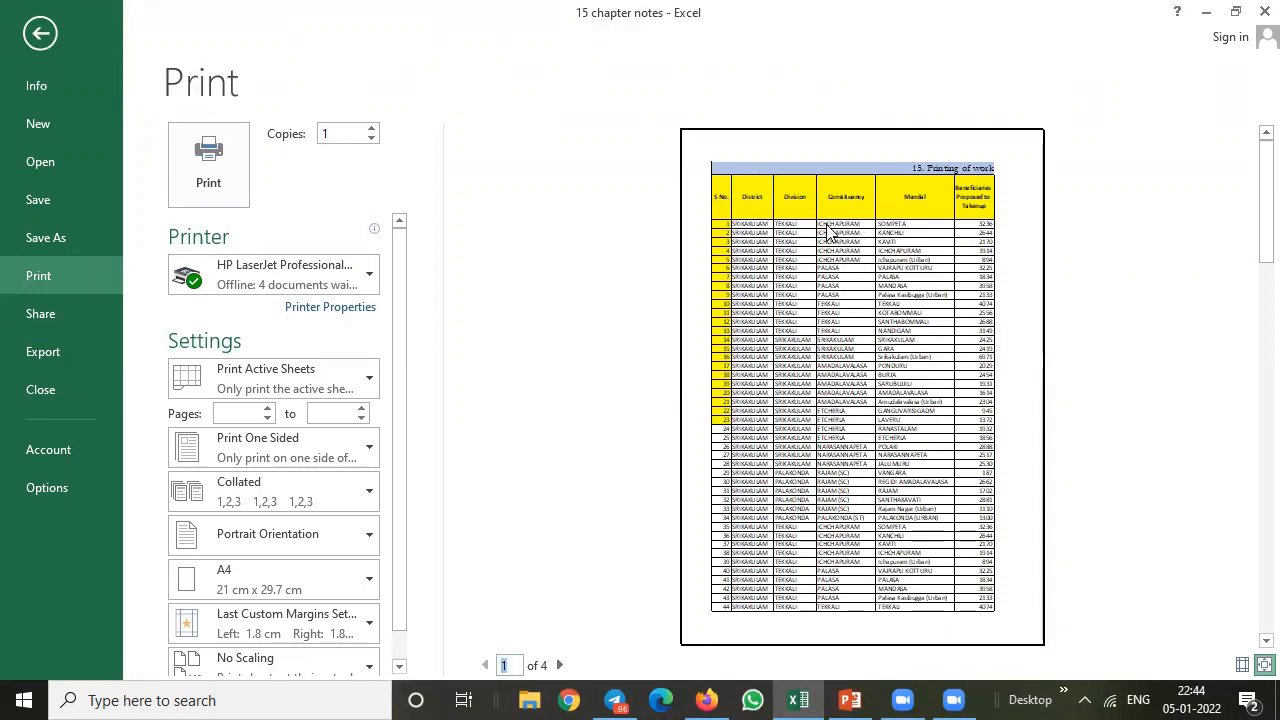
pyautogui.click(559, 665)
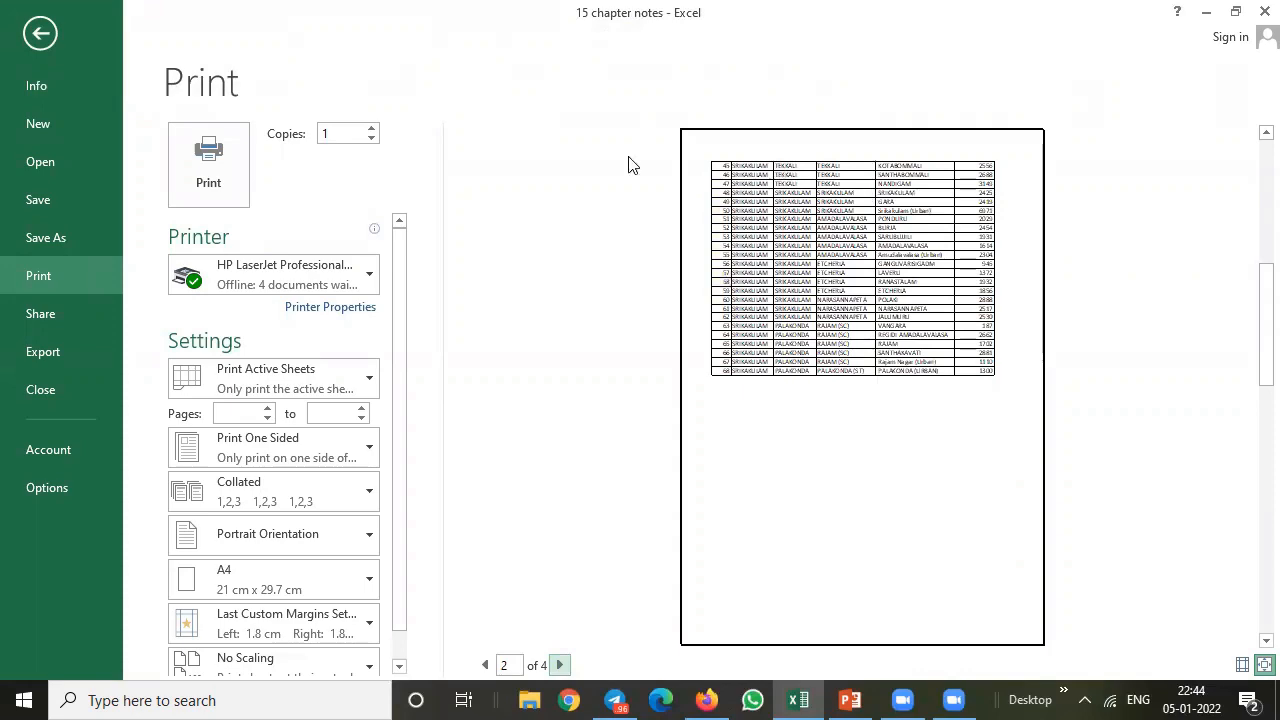
pyautogui.click(40, 33)
pyautogui.moveTo(54, 283); pyautogui.dragTo(980, 254)
pyautogui.click(386, 411)
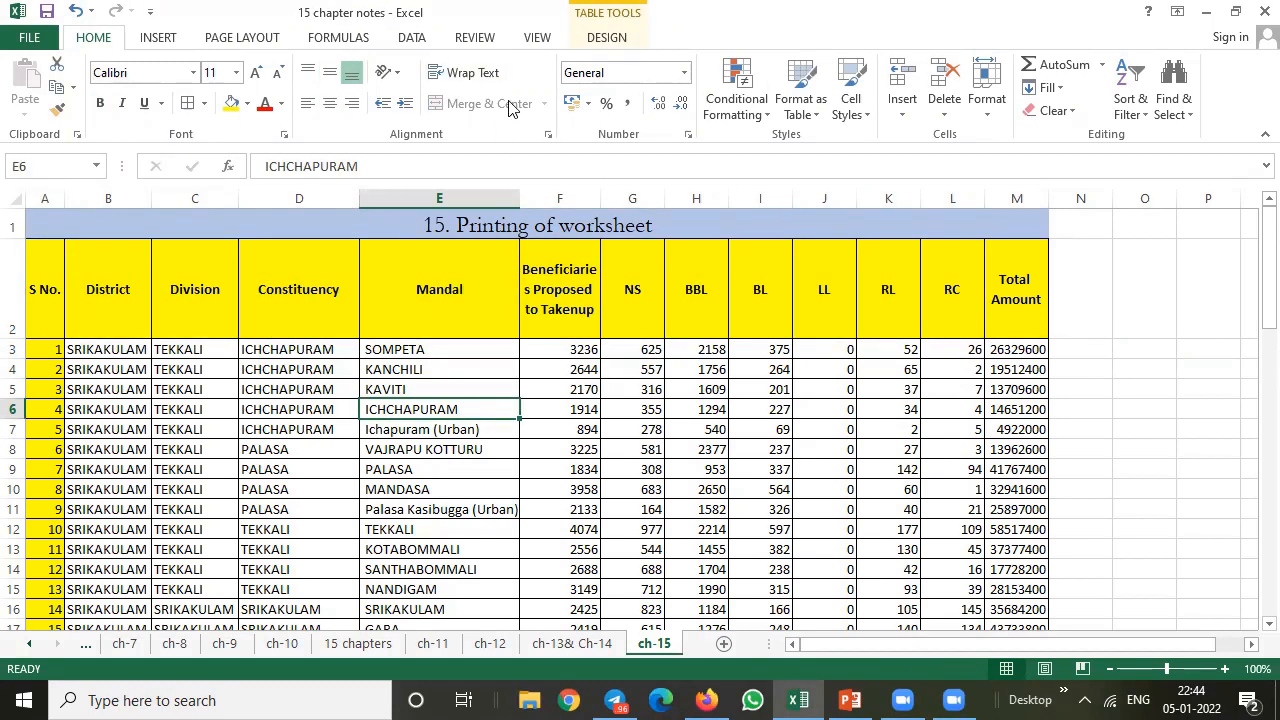
# Step: Display the sheet in Page Break Preview and examine where the page boundaries fall, at 80% zoom
pyautogui.click(538, 40)
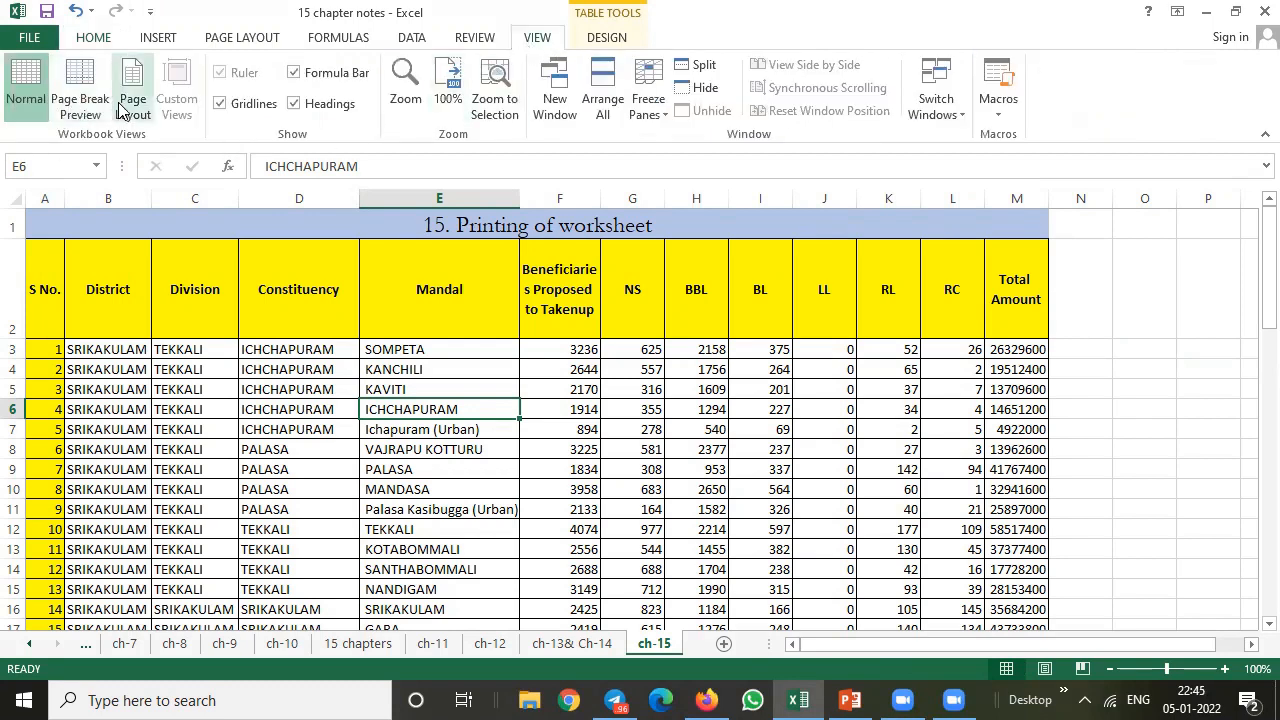
pyautogui.click(82, 104)
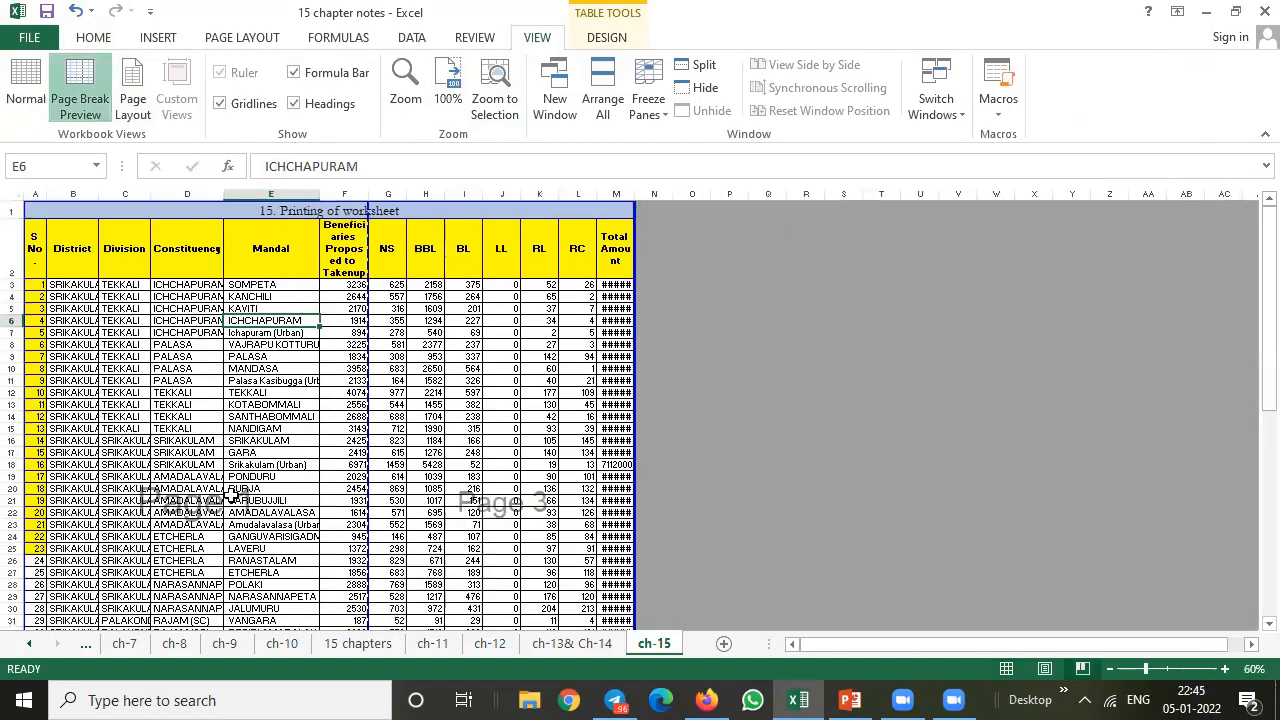
pyautogui.scroll(-8, 512, 500)
pyautogui.scroll(4, 512, 500)
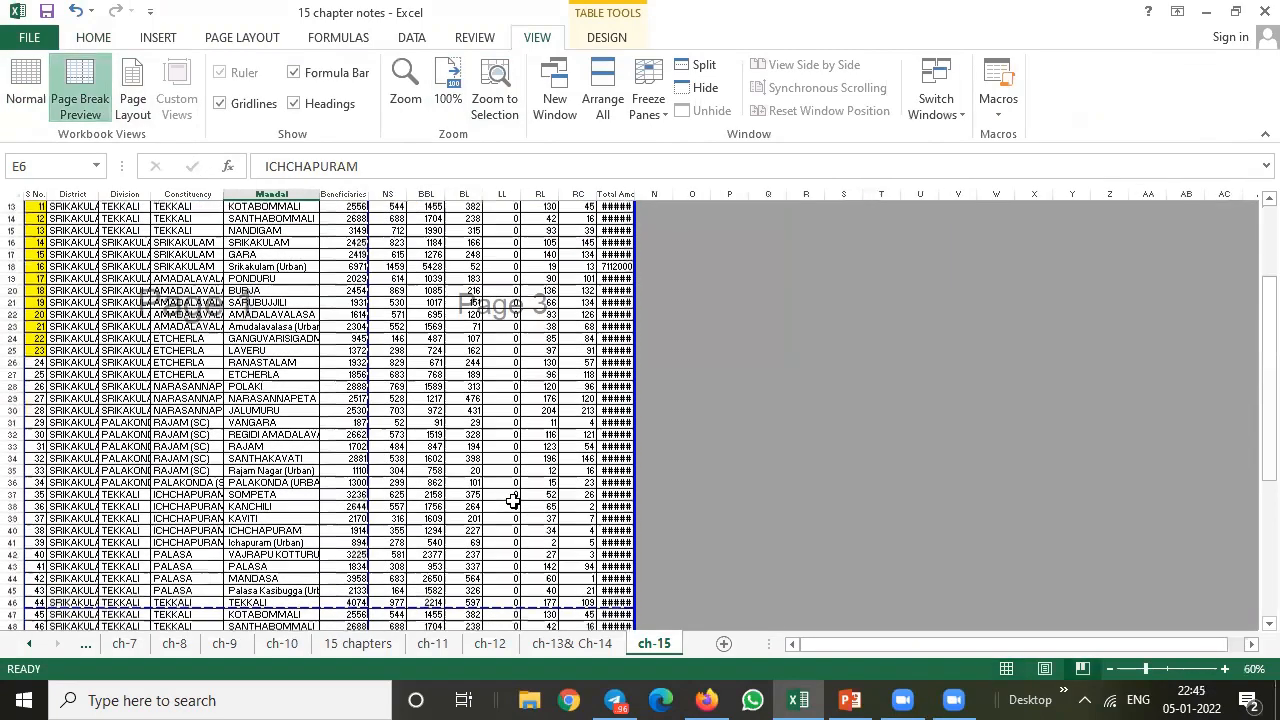
pyautogui.scroll(-2, 512, 500)
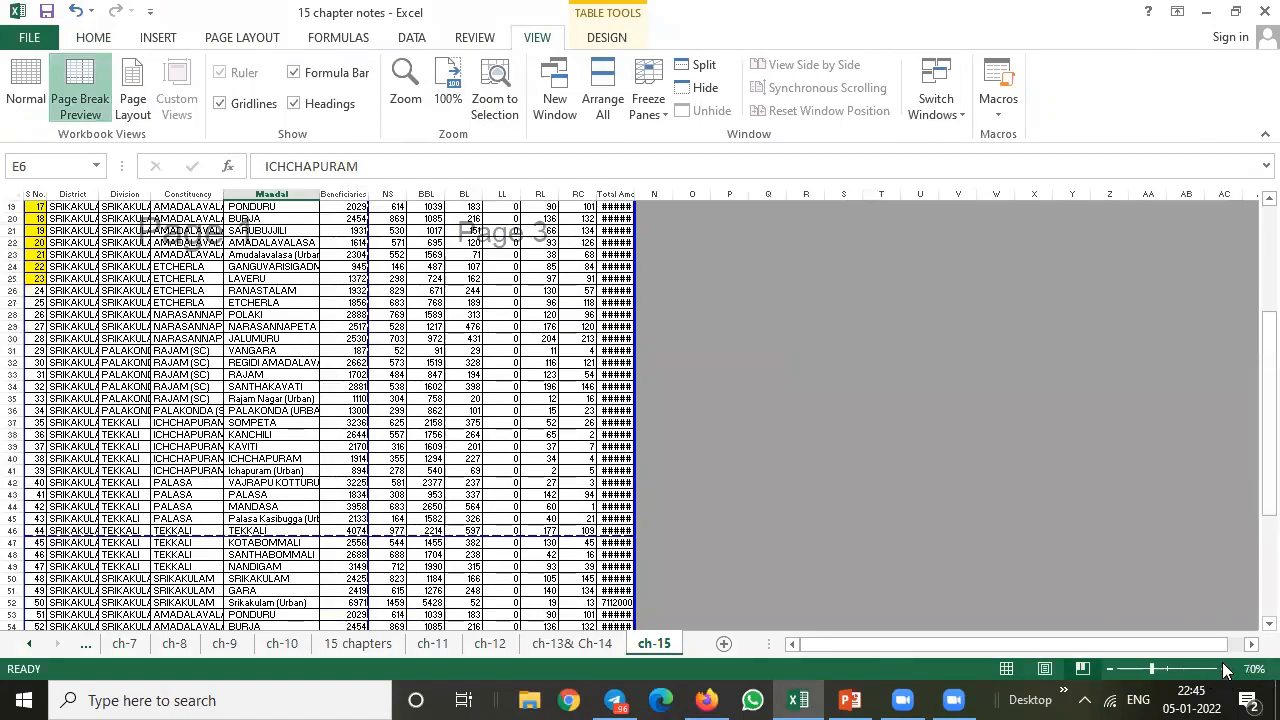
pyautogui.click(1225, 669)
pyautogui.click(1225, 669)
pyautogui.scroll(1, 360, 409)
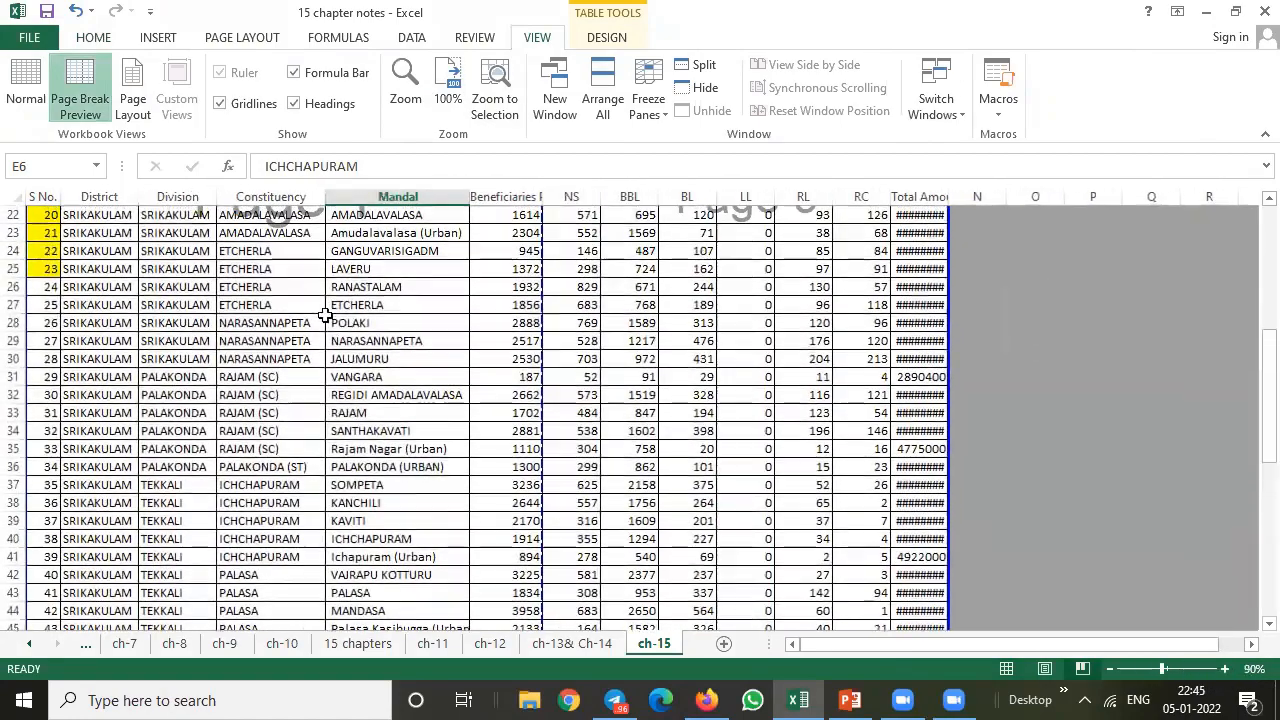
pyautogui.moveTo(1254, 368); pyautogui.dragTo(1250, 288)
pyautogui.moveTo(1254, 358); pyautogui.dragTo(1250, 290)
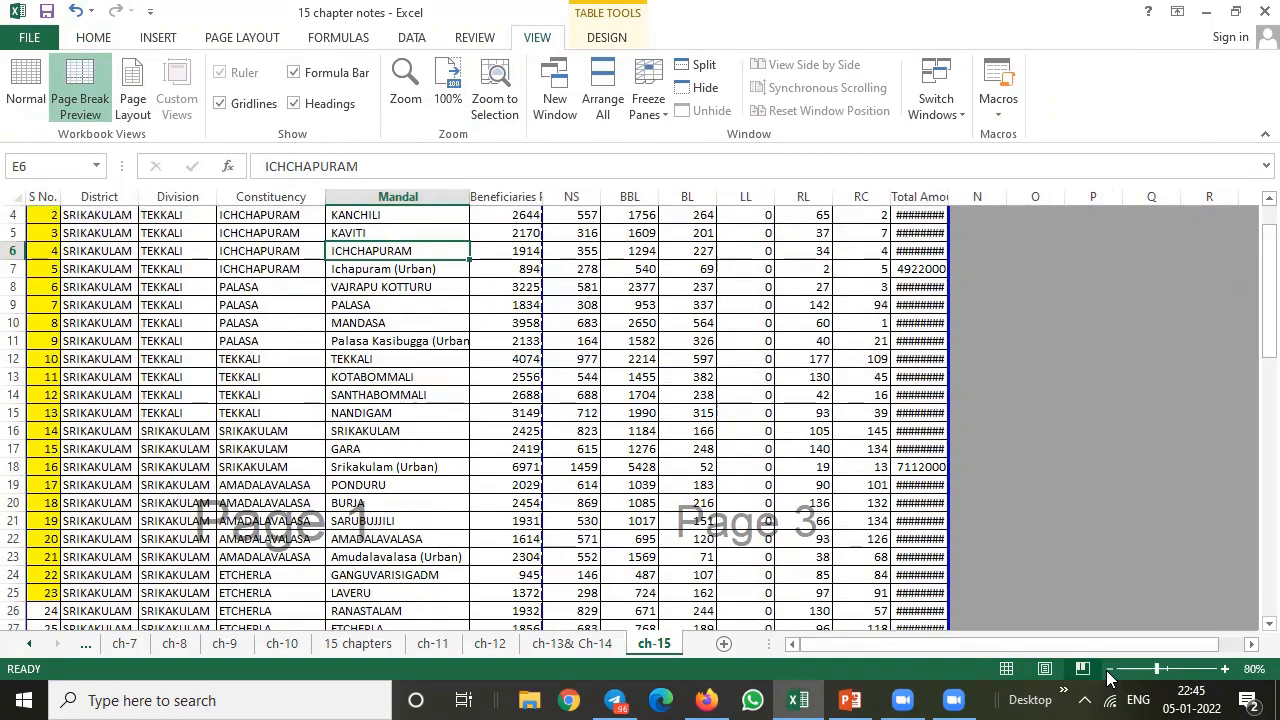
pyautogui.click(1109, 668)
pyautogui.scroll(-2, 274, 444)
pyautogui.scroll(1, 274, 444)
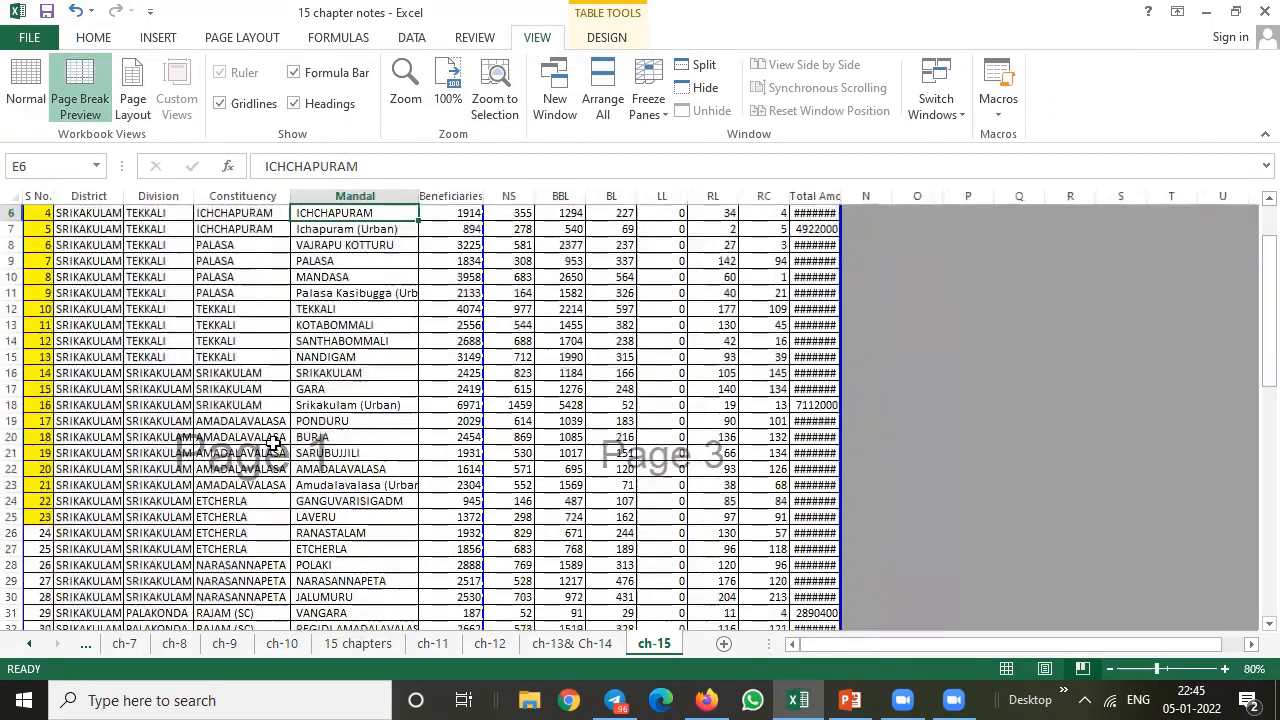
# Step: Widen the Total Amount column slightly so its amounts fit
pyautogui.moveTo(1254, 404); pyautogui.dragTo(1250, 313)
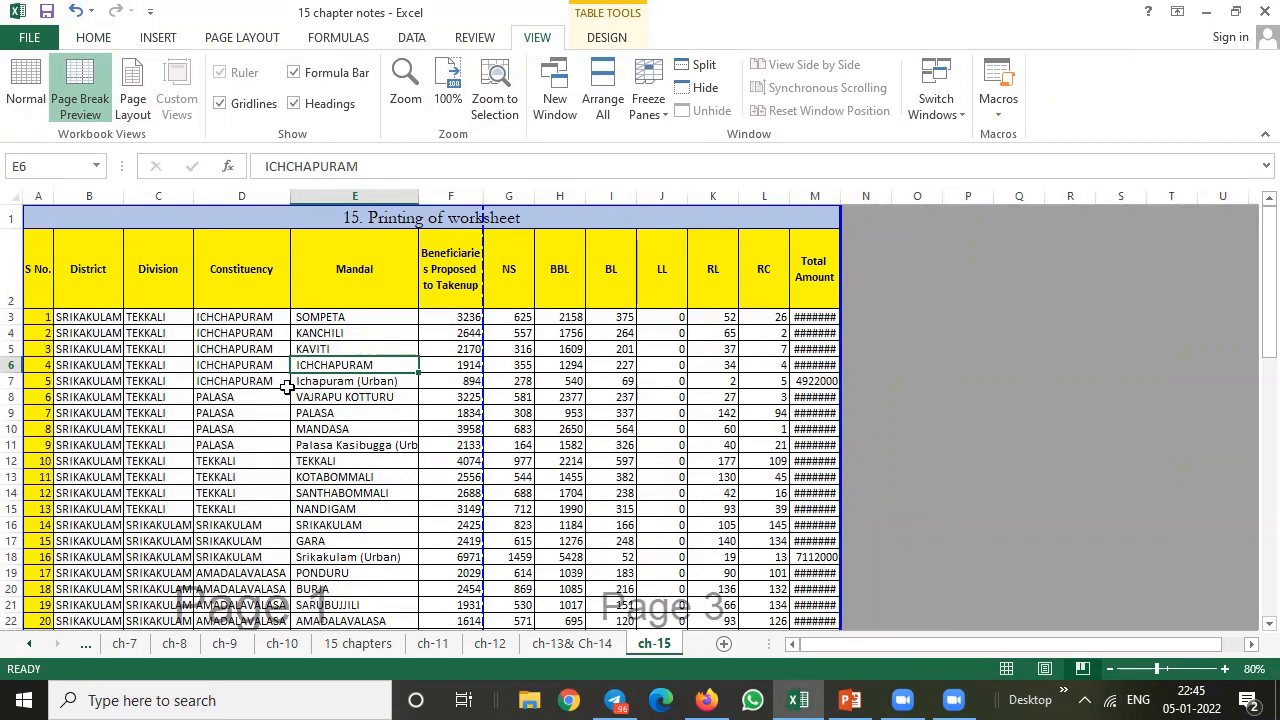
pyautogui.moveTo(837, 197); pyautogui.dragTo(844, 197)
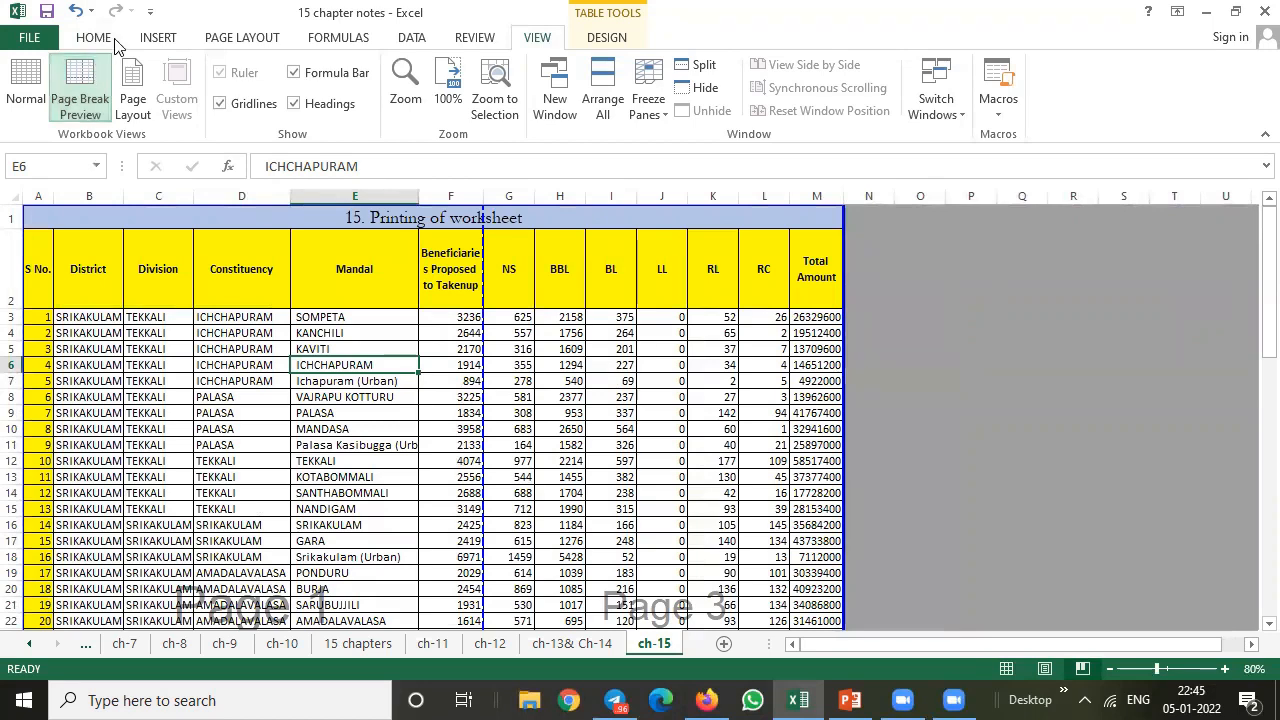
# Step: Set the ch-15 worksheet's page orientation to landscape
pyautogui.click(270, 40)
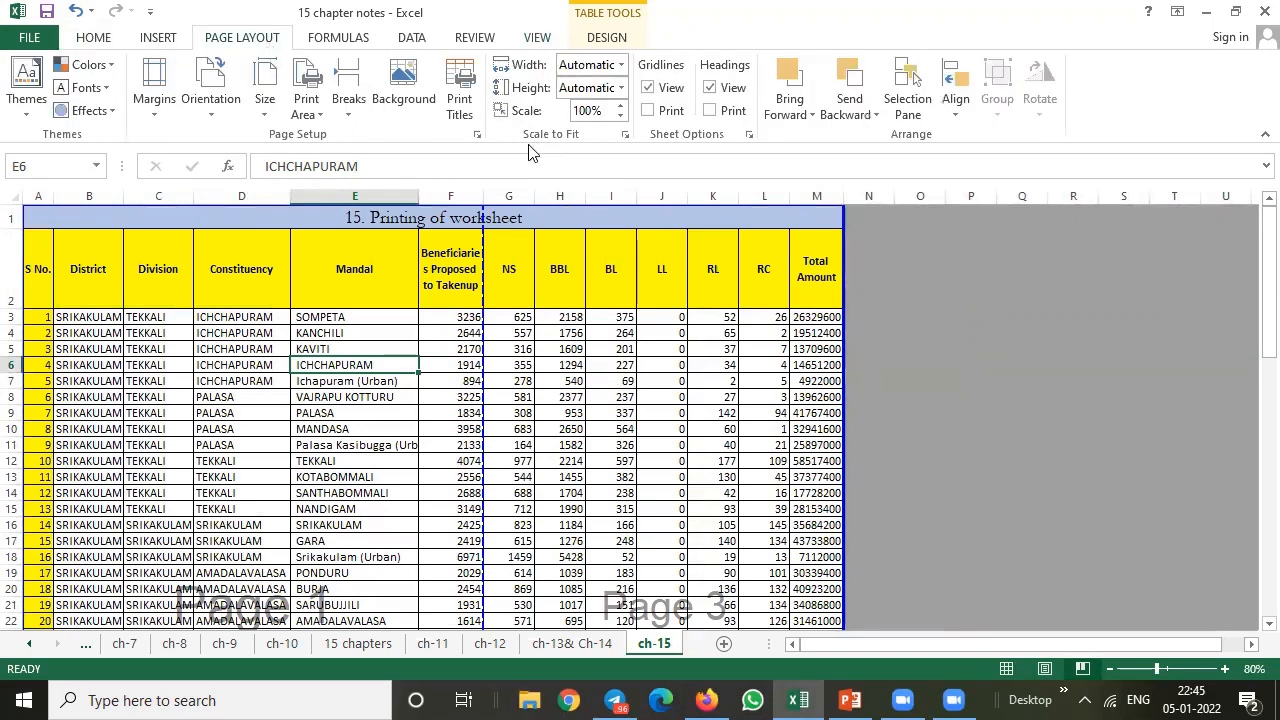
pyautogui.click(477, 135)
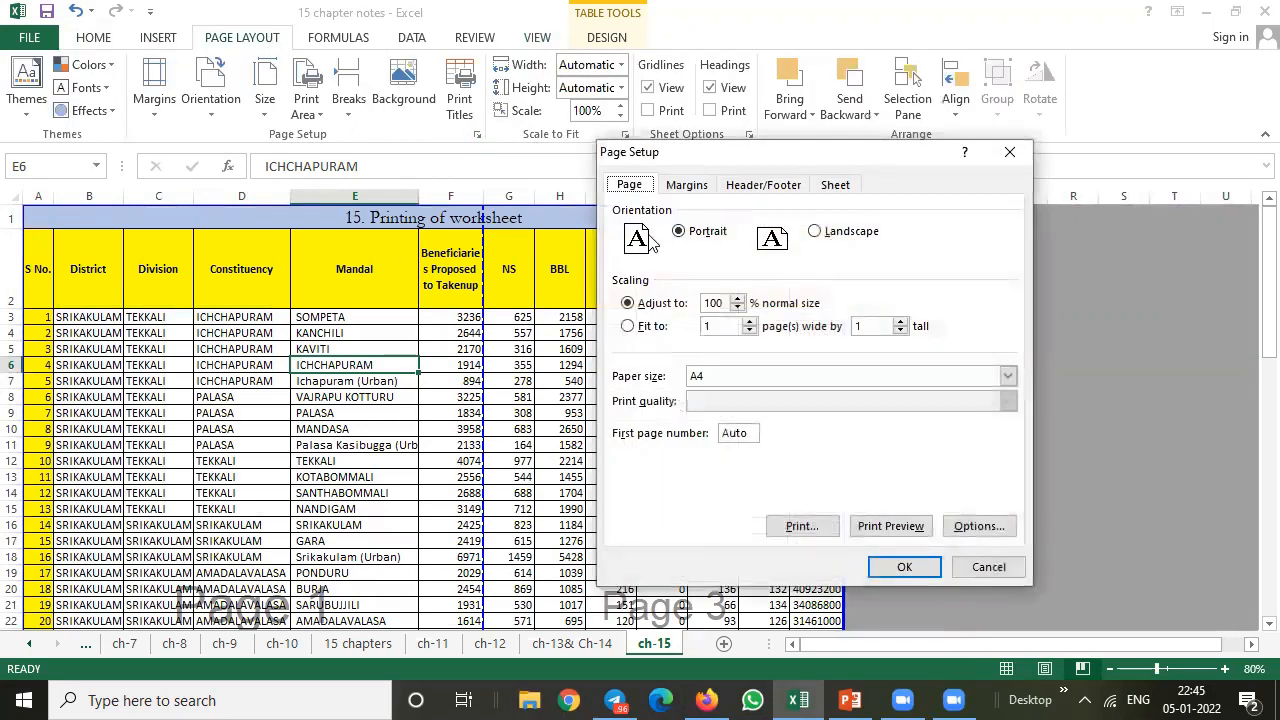
pyautogui.click(818, 232)
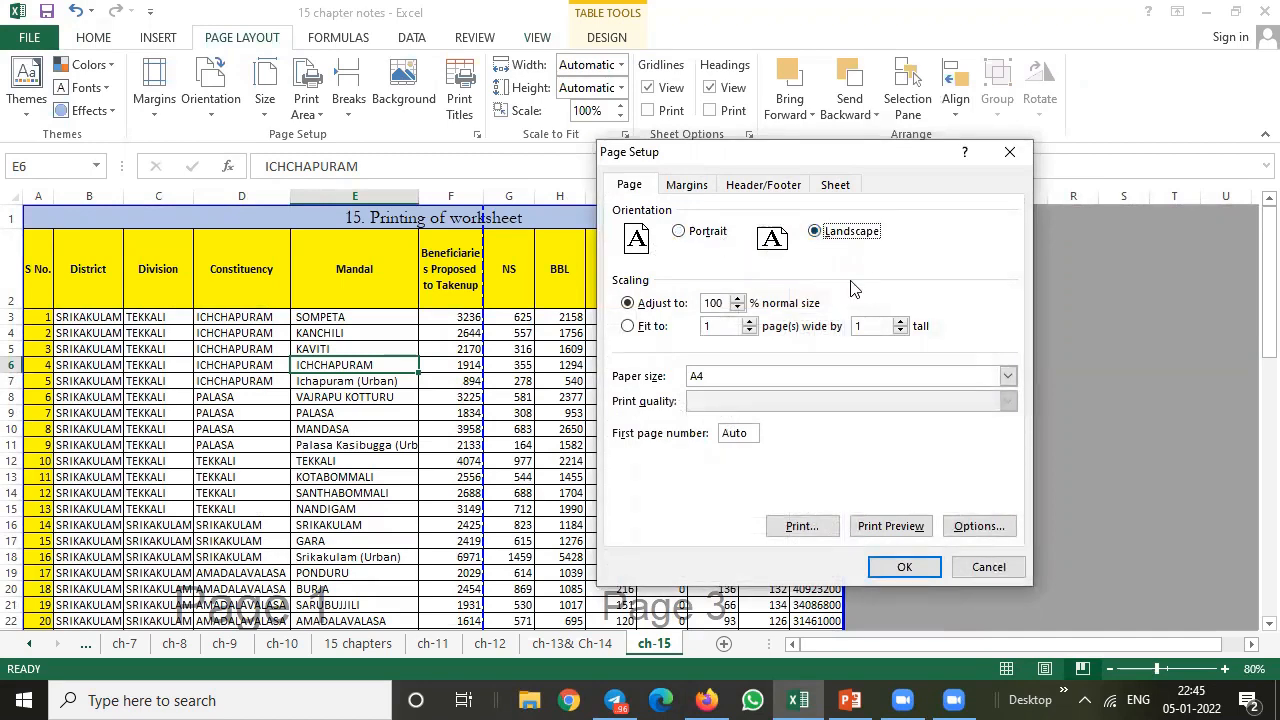
pyautogui.click(903, 567)
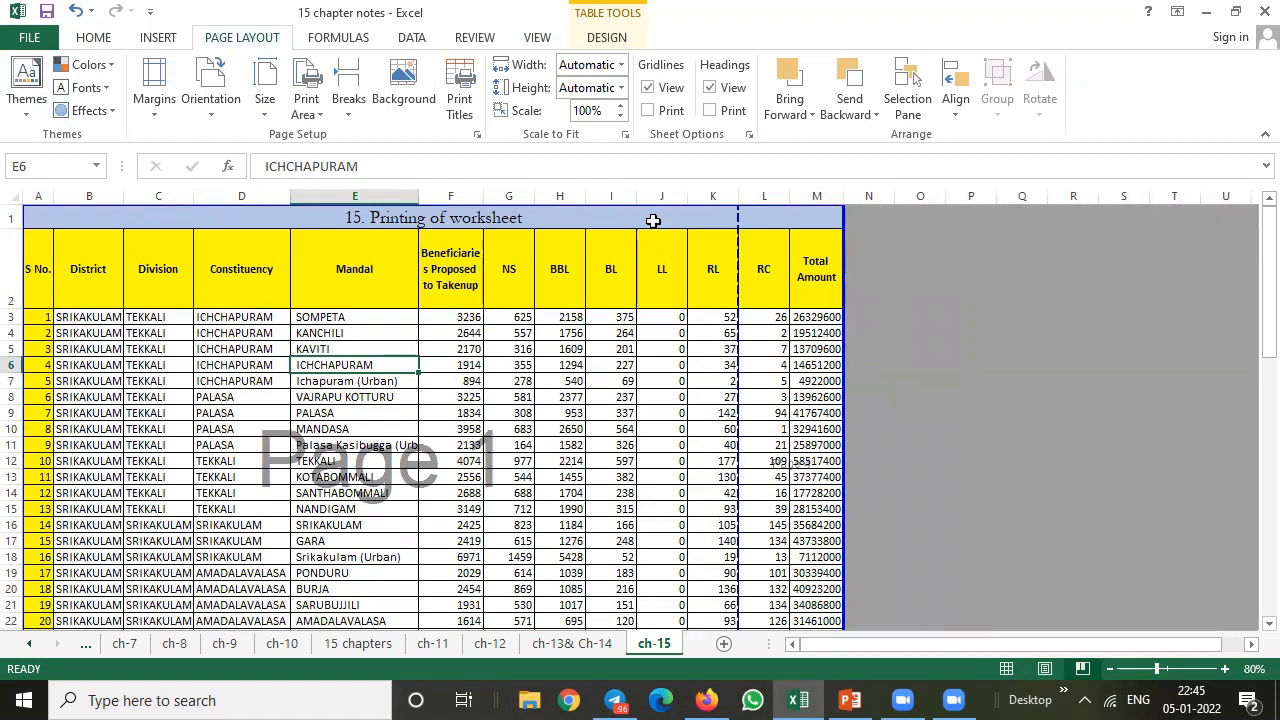
# Step: Narrow the LL, RL and NS columns slightly and check where the page breaks fall down the sheet
pyautogui.moveTo(687, 196); pyautogui.dragTo(720, 197)
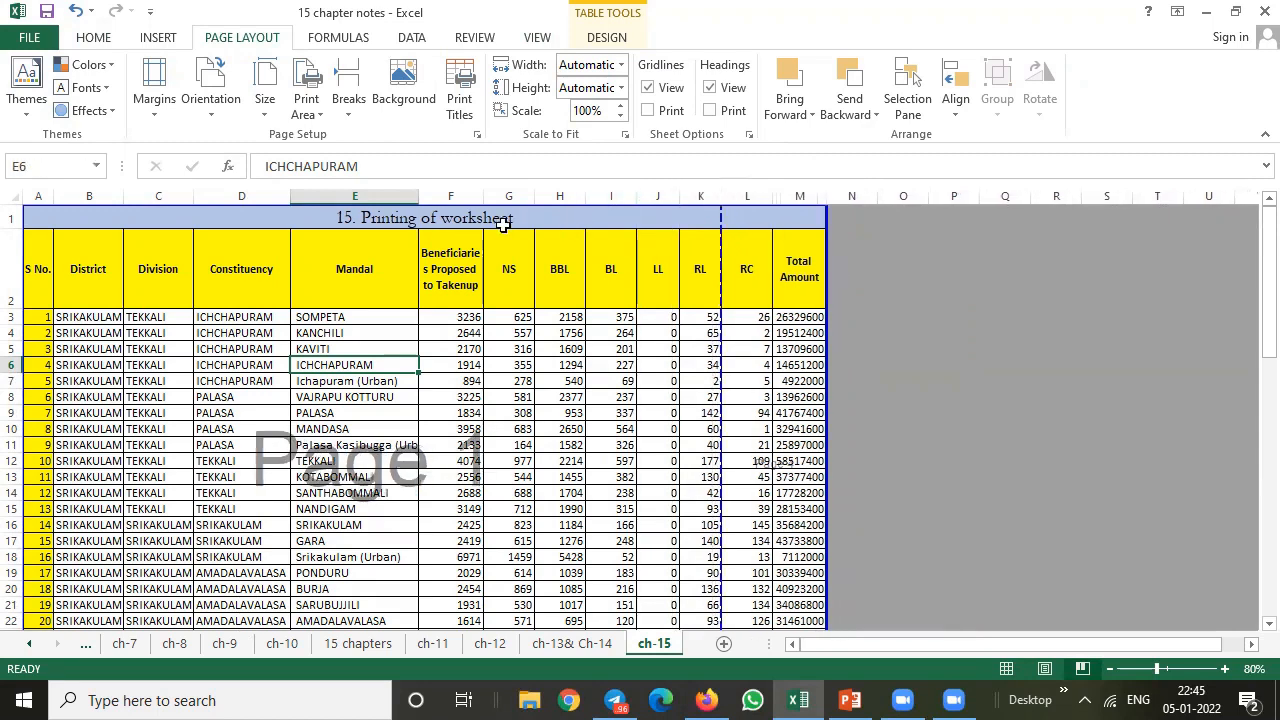
pyautogui.moveTo(537, 197); pyautogui.dragTo(527, 197)
pyautogui.scroll(-2, 583, 390)
pyautogui.scroll(-2, 583, 390)
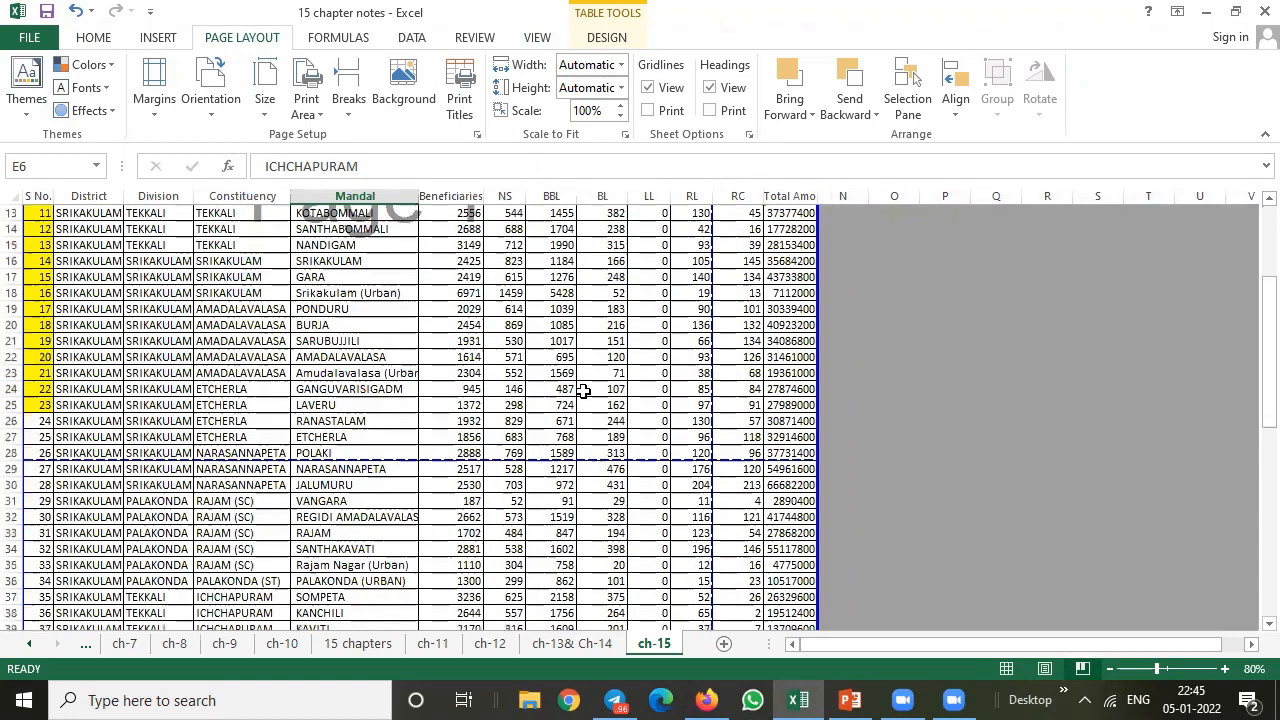
pyautogui.scroll(-8, 652, 443)
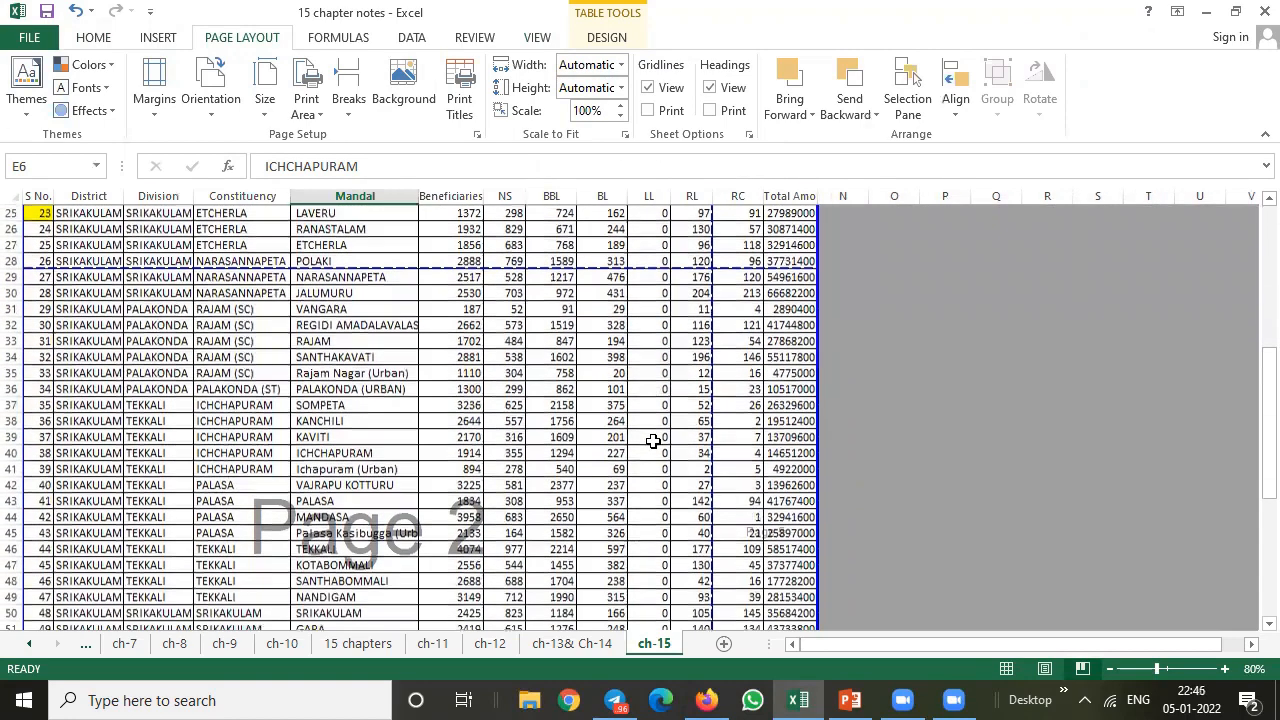
pyautogui.scroll(-1, 652, 443)
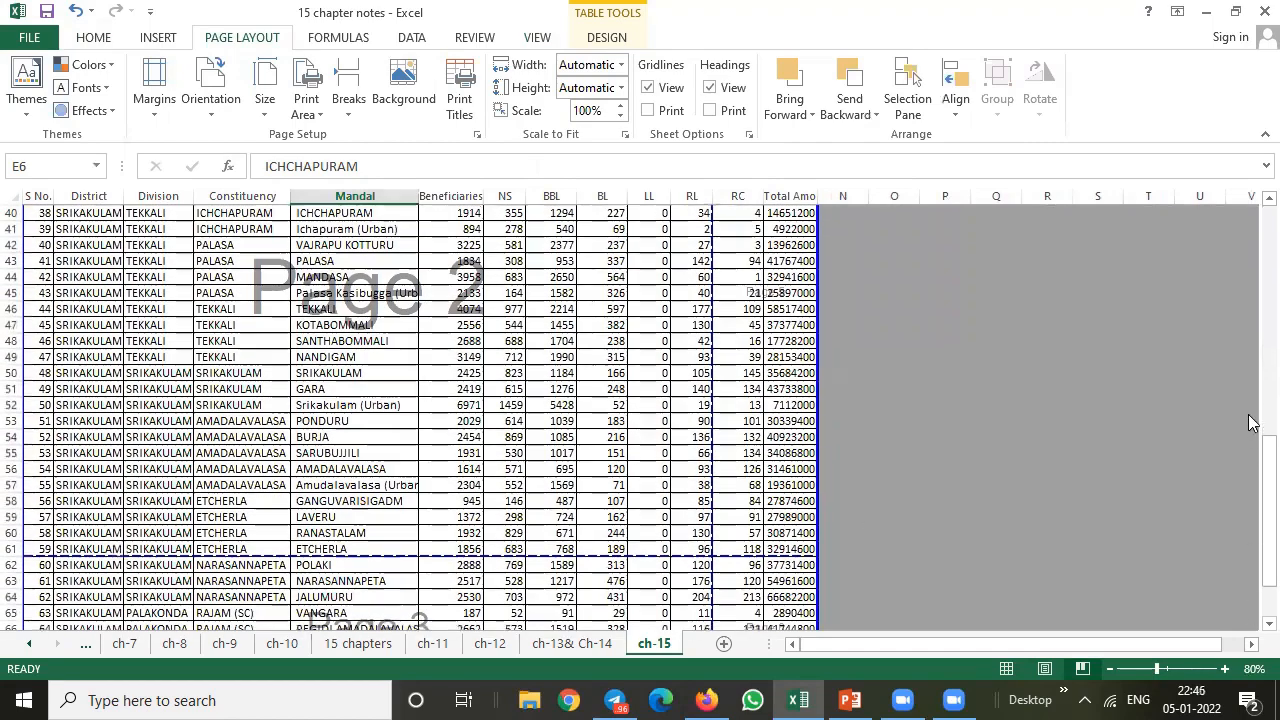
pyautogui.moveTo(1262, 455); pyautogui.dragTo(1254, 285)
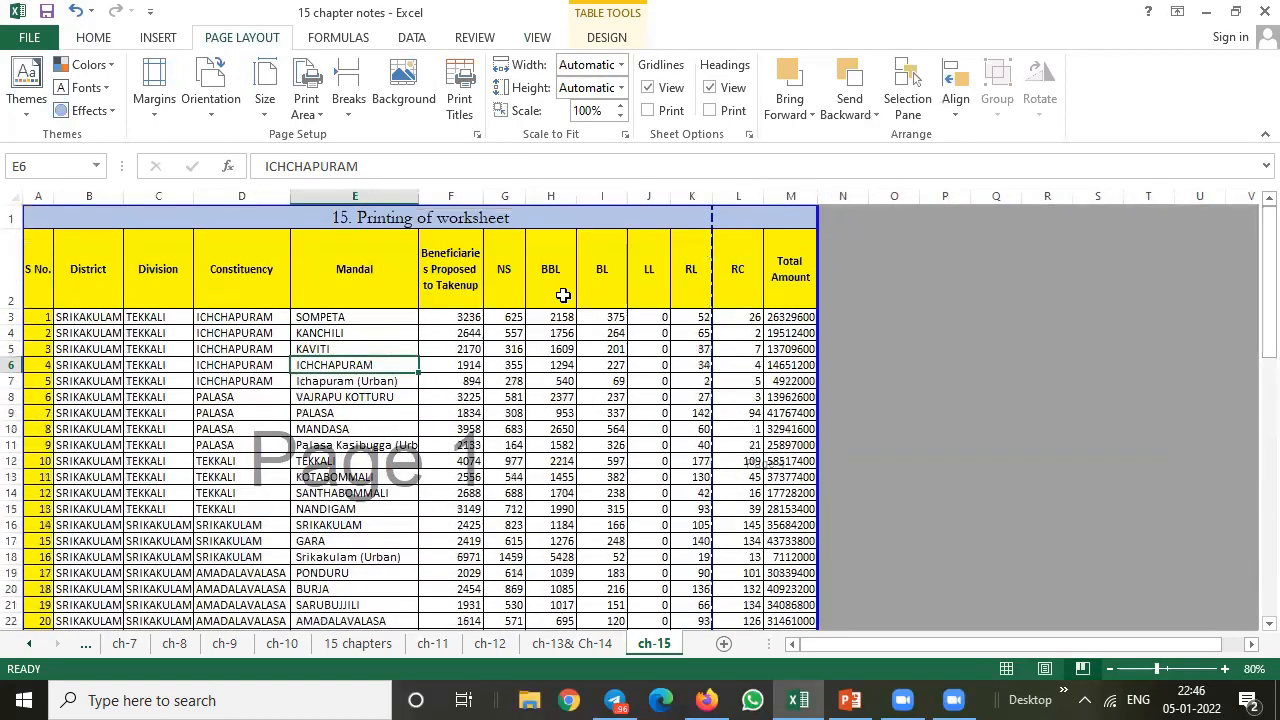
# Step: Set the left and right page margins to 1 cm
pyautogui.click(477, 135)
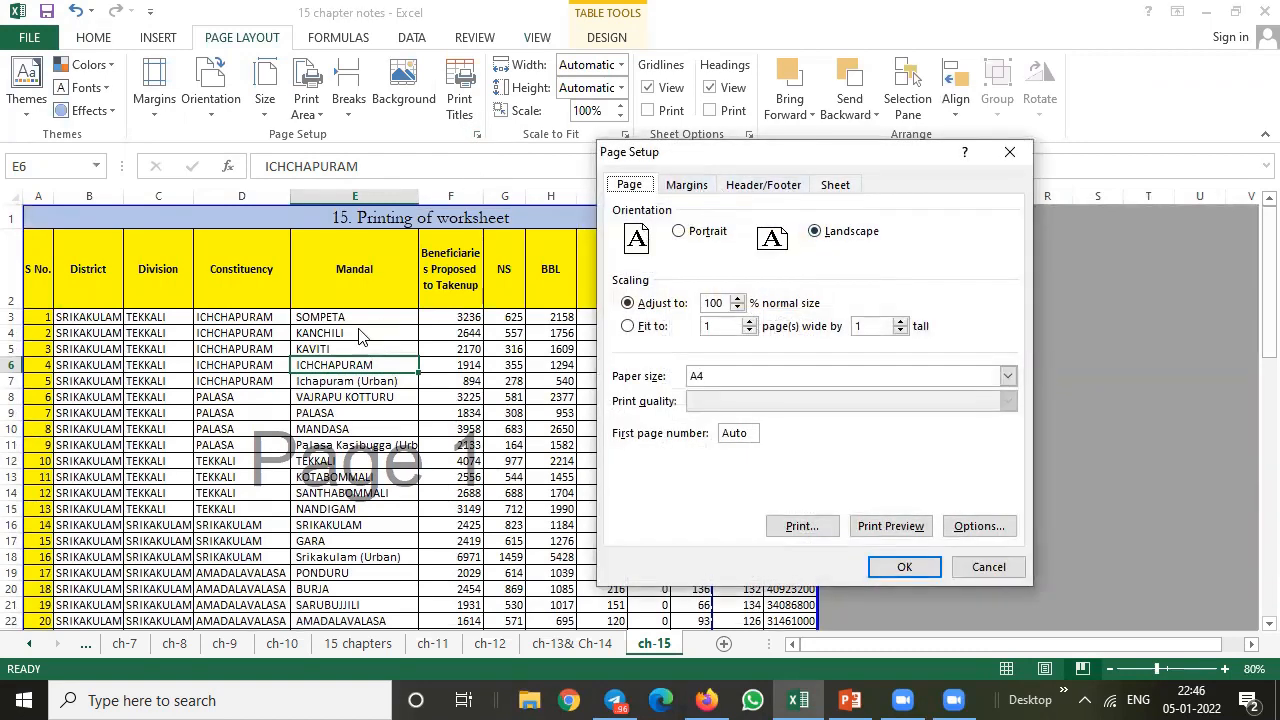
pyautogui.click(686, 186)
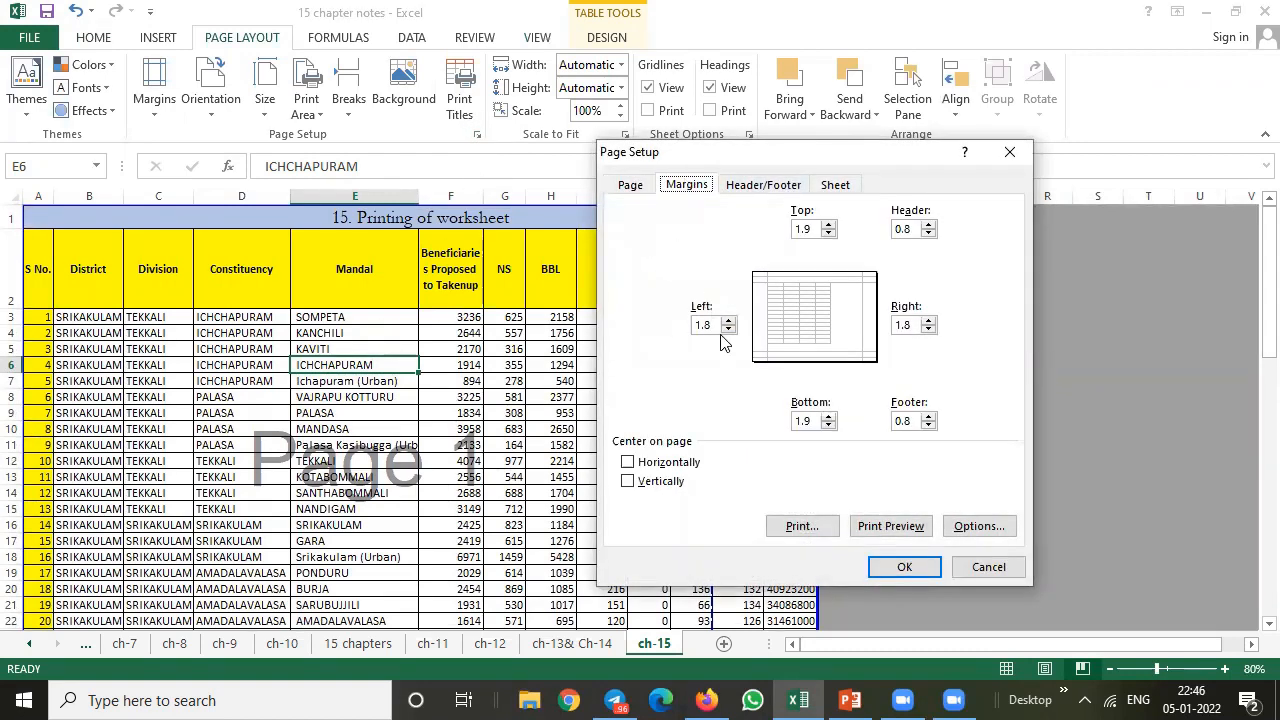
pyautogui.moveTo(716, 325); pyautogui.dragTo(688, 324)
pyautogui.moveTo(913, 322); pyautogui.dragTo(895, 330)
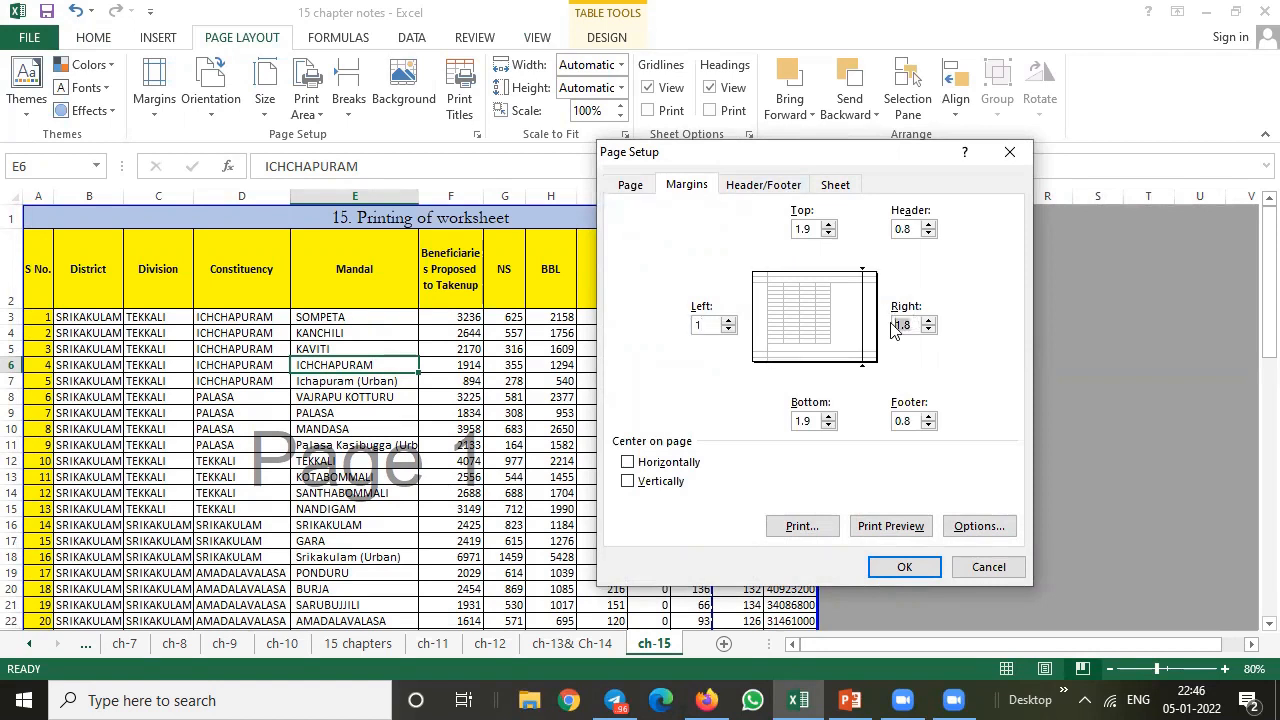
pyautogui.press('Tab')
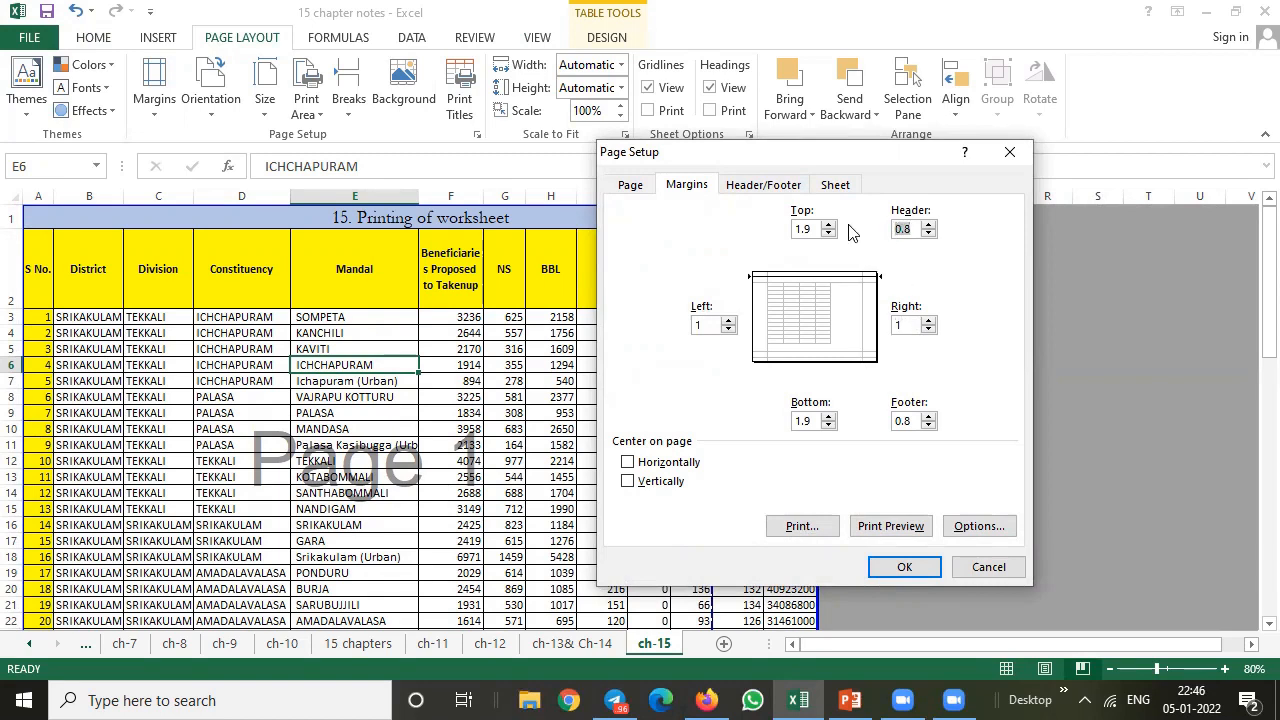
pyautogui.click(904, 566)
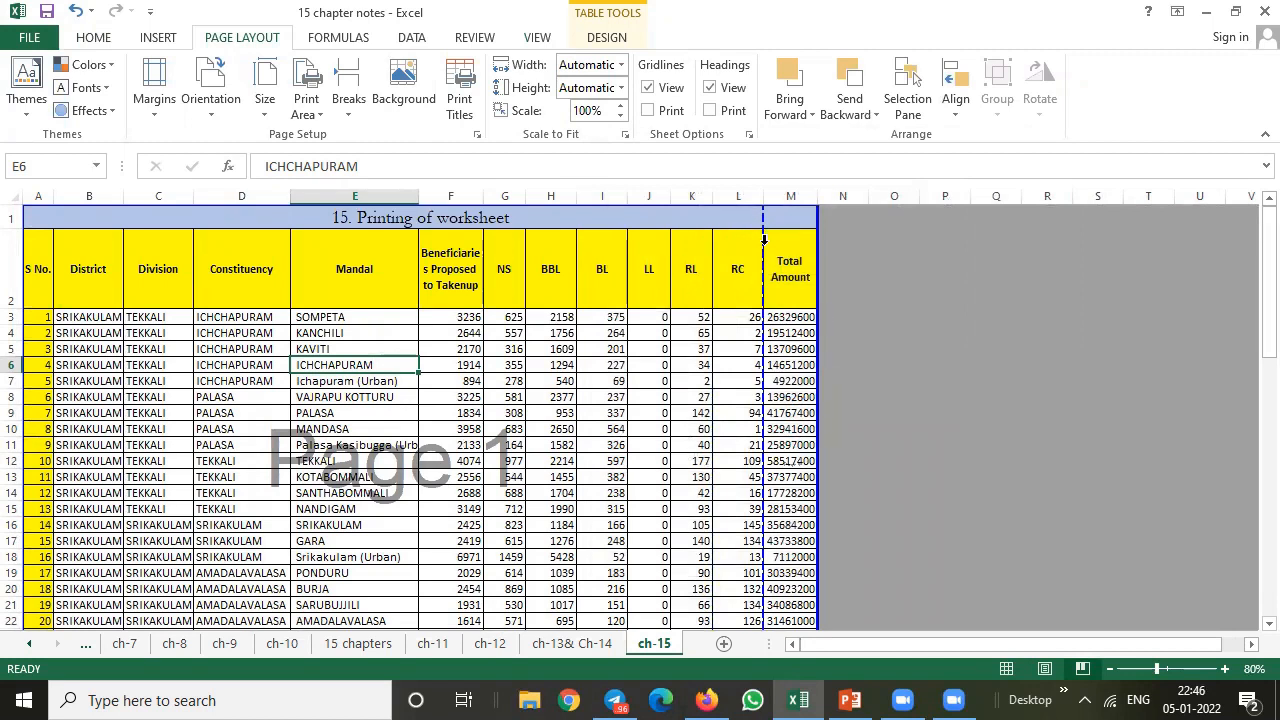
# Step: Move the vertical page break to the outer edge of the Total Amount column, then undo and redo the move
pyautogui.moveTo(812, 261); pyautogui.dragTo(817, 261)
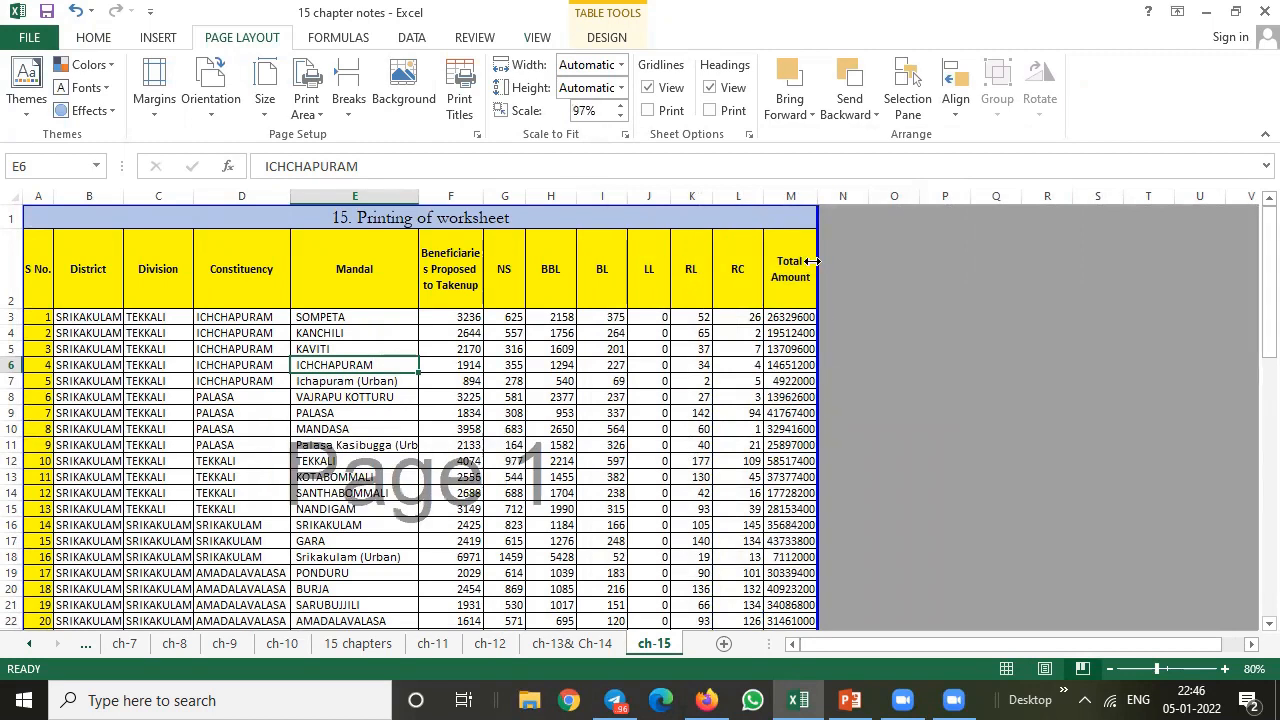
pyautogui.scroll(-2, 699, 394)
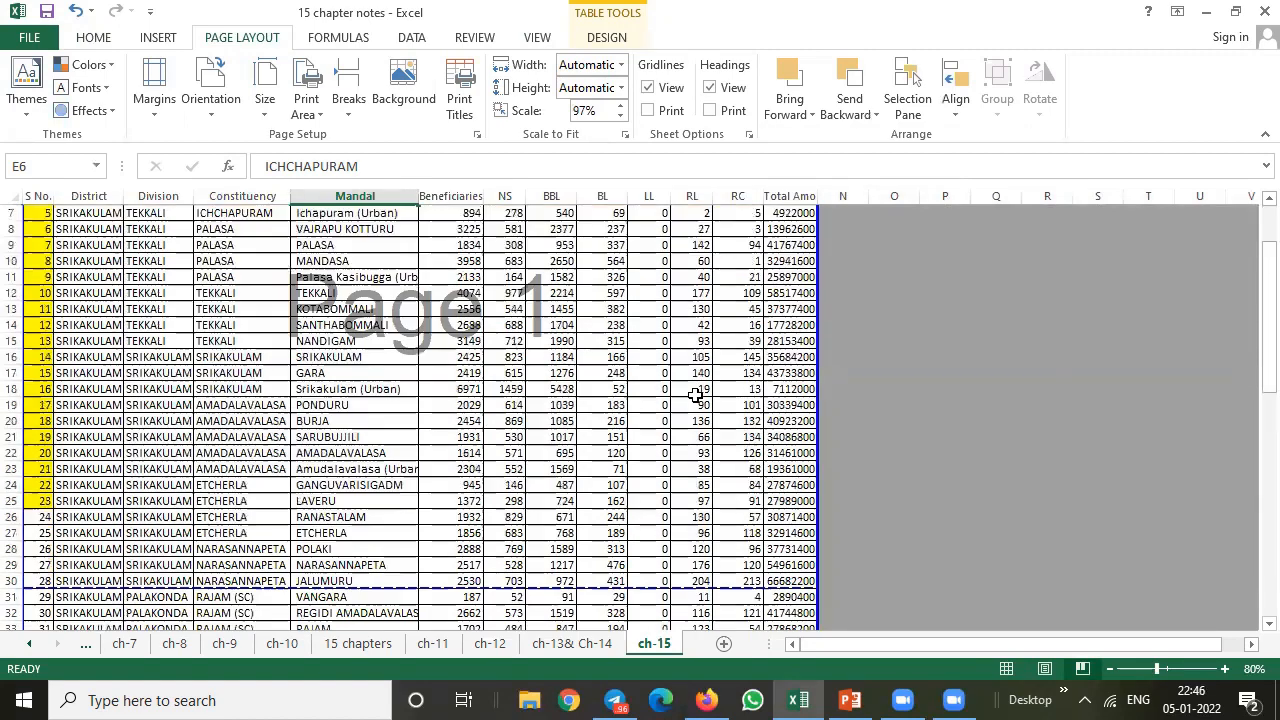
pyautogui.scroll(3, 704, 390)
pyautogui.hotkey('ctrl', 'z')
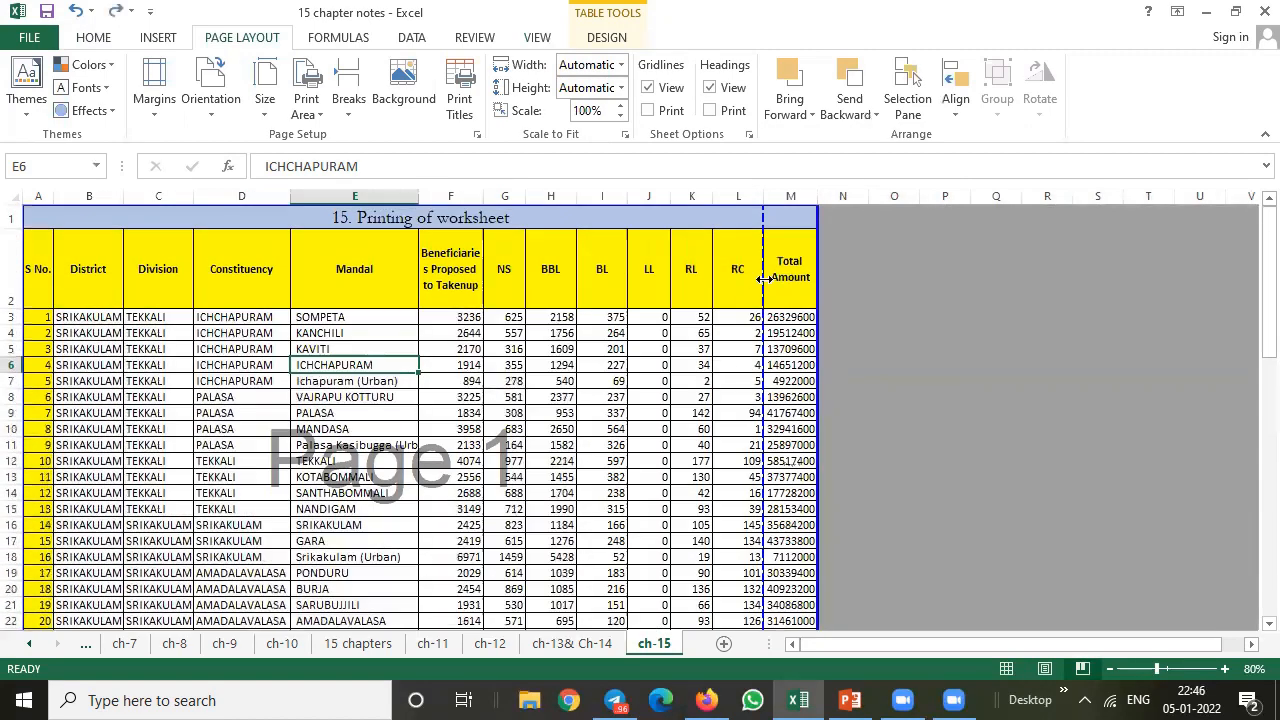
pyautogui.hotkey('ctrl', 'y')
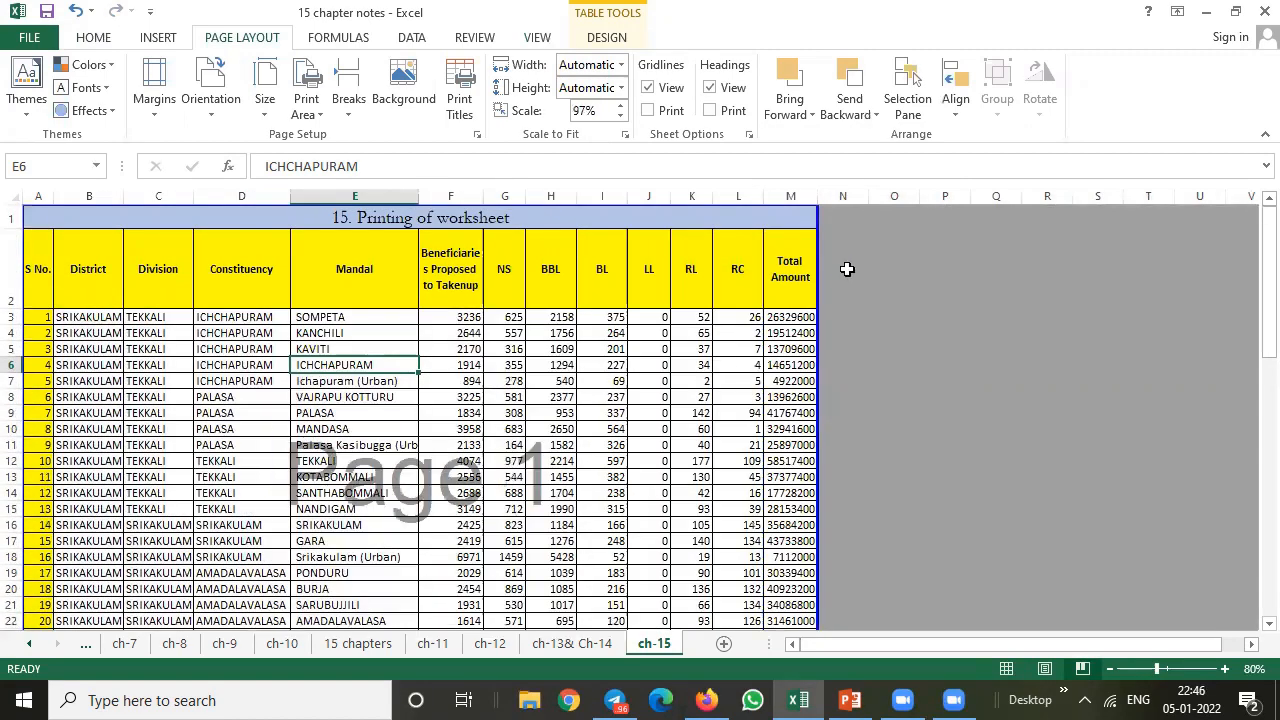
# Step: Examine the horizontal page breaks on the sheet and each page in the print preview, and return to the sheet
pyautogui.scroll(-2, 362, 430)
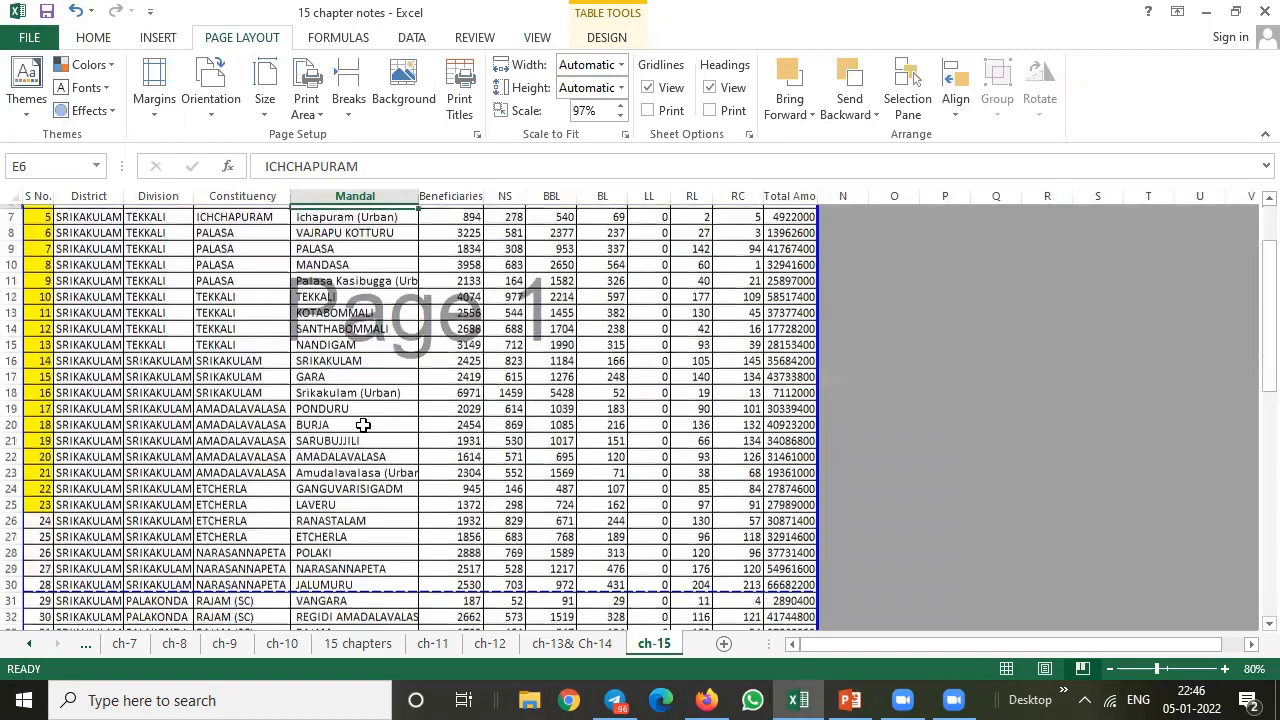
pyautogui.scroll(-4, 362, 443)
pyautogui.moveTo(1249, 334); pyautogui.dragTo(1253, 478)
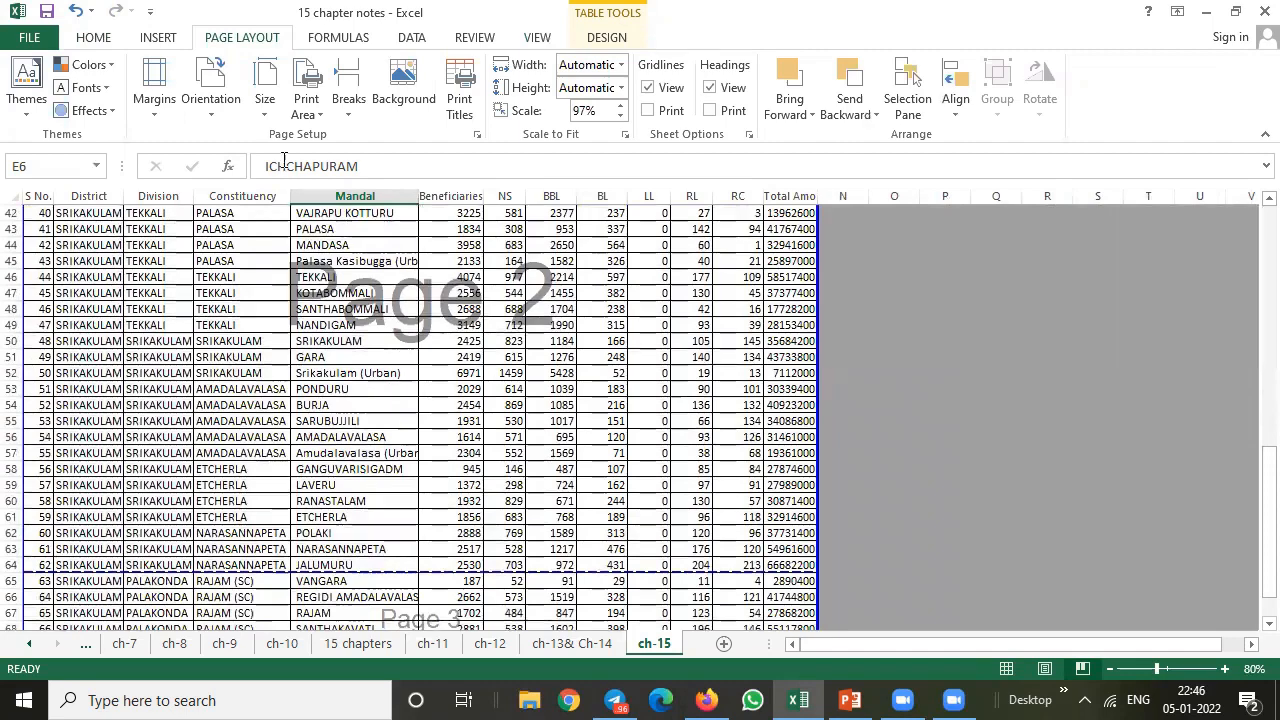
pyautogui.click(16, 40)
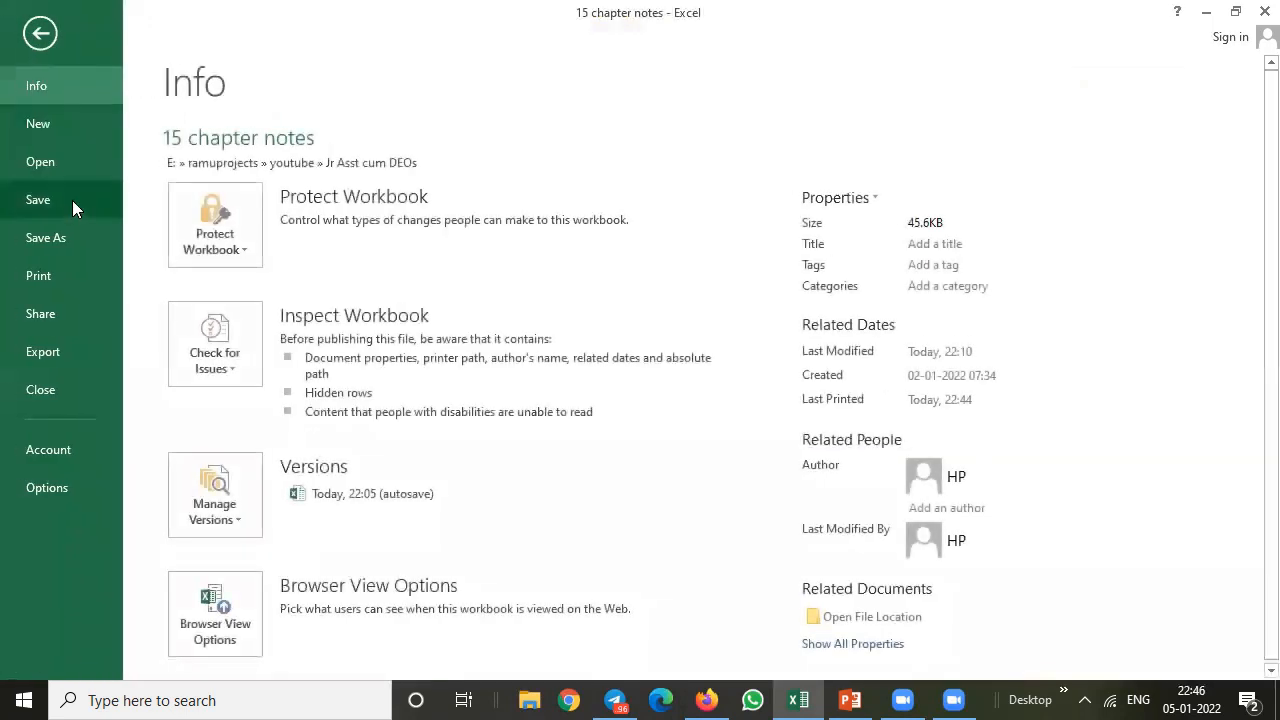
pyautogui.click(58, 278)
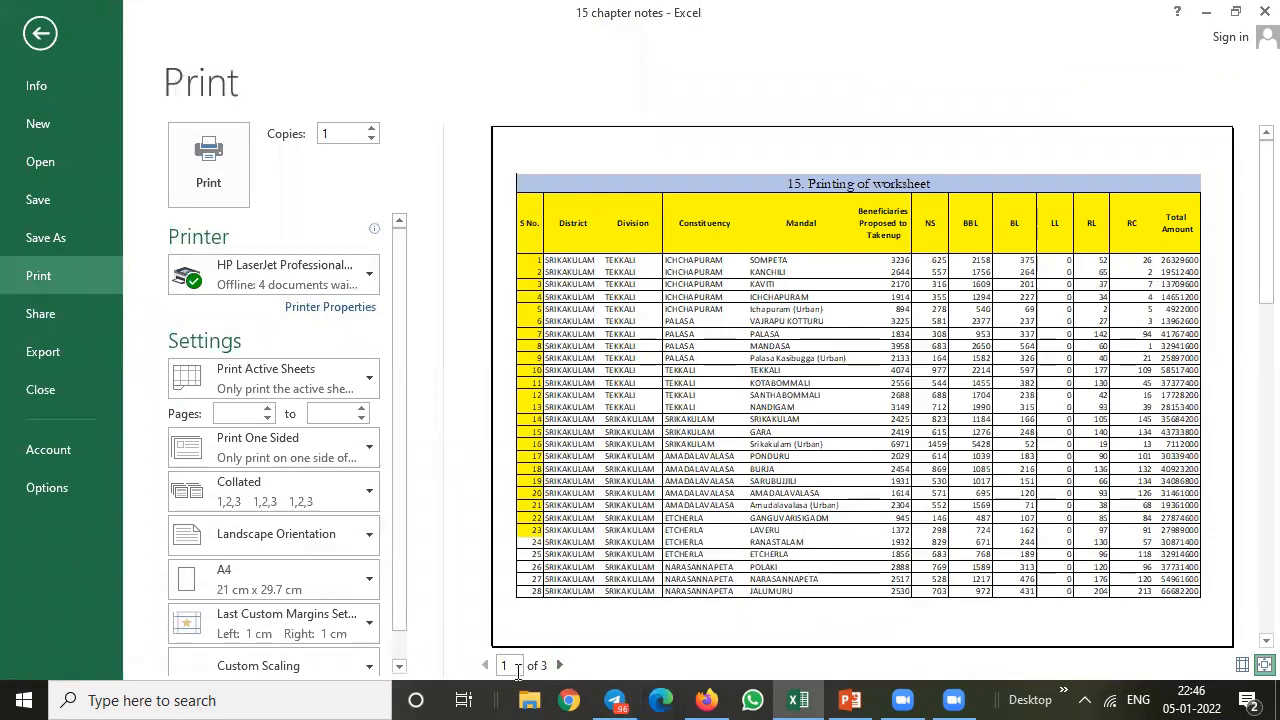
pyautogui.click(560, 666)
pyautogui.click(561, 667)
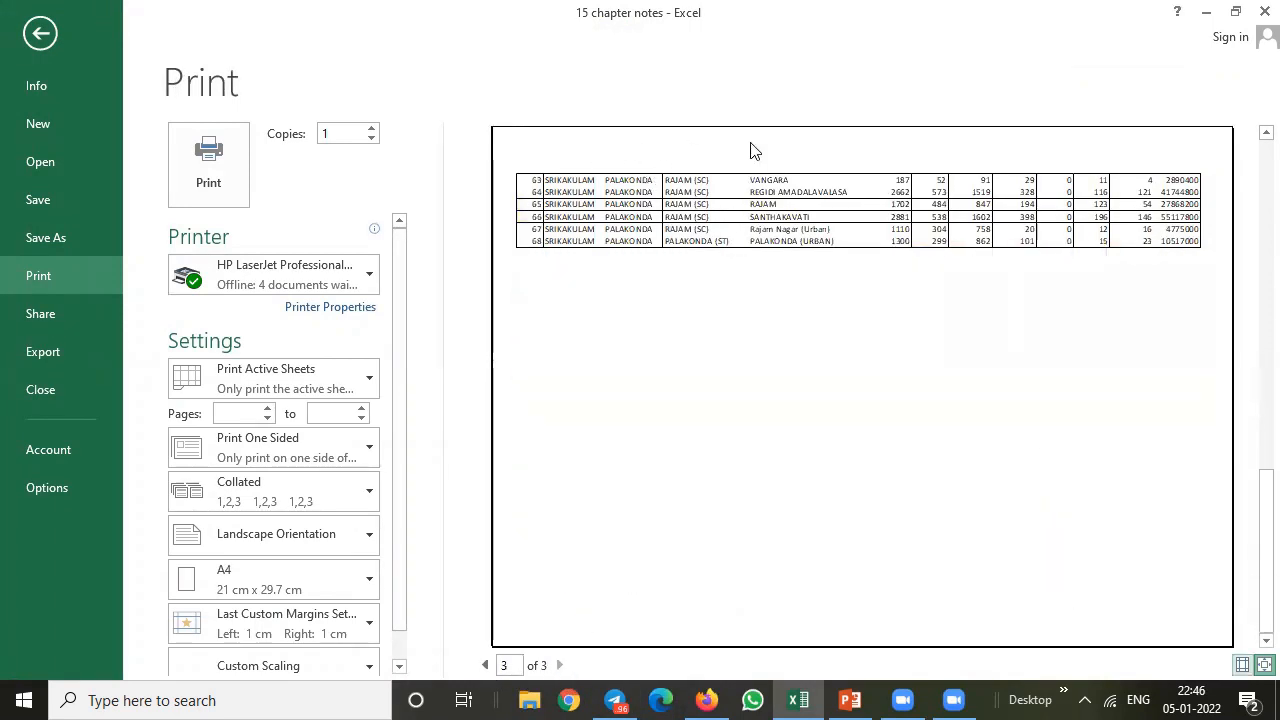
pyautogui.click(484, 665)
pyautogui.click(483, 665)
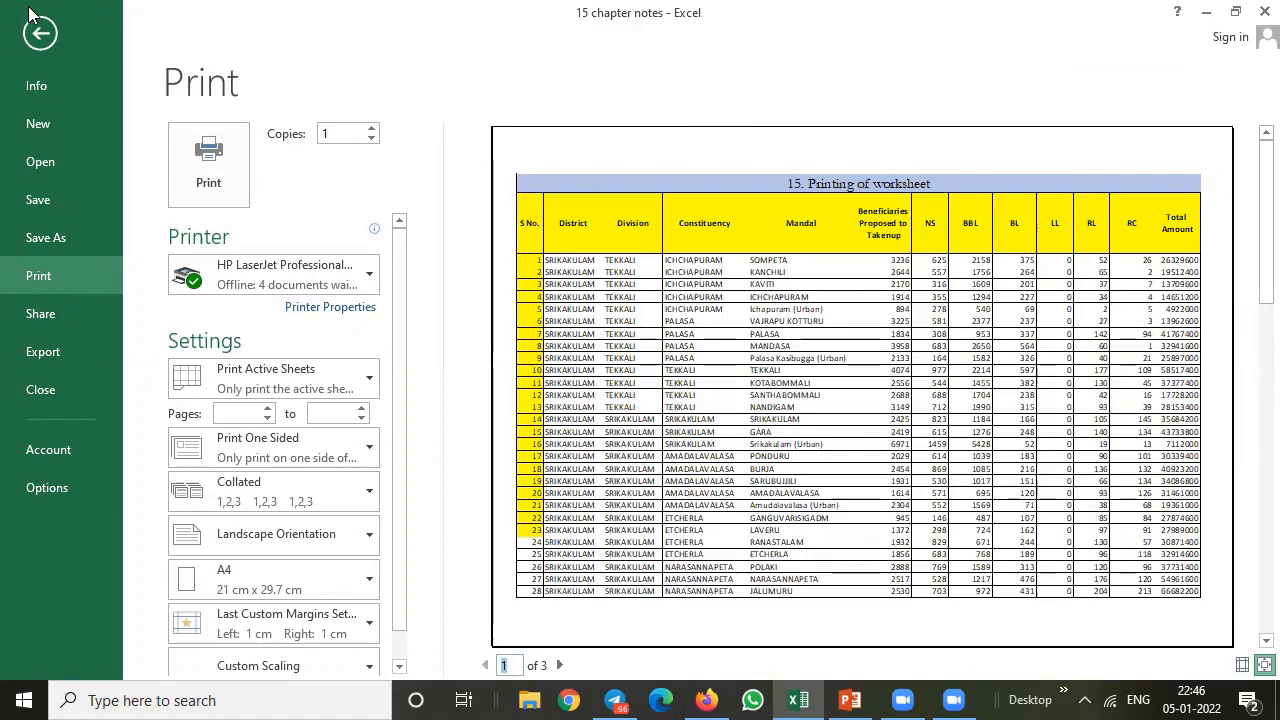
pyautogui.click(41, 35)
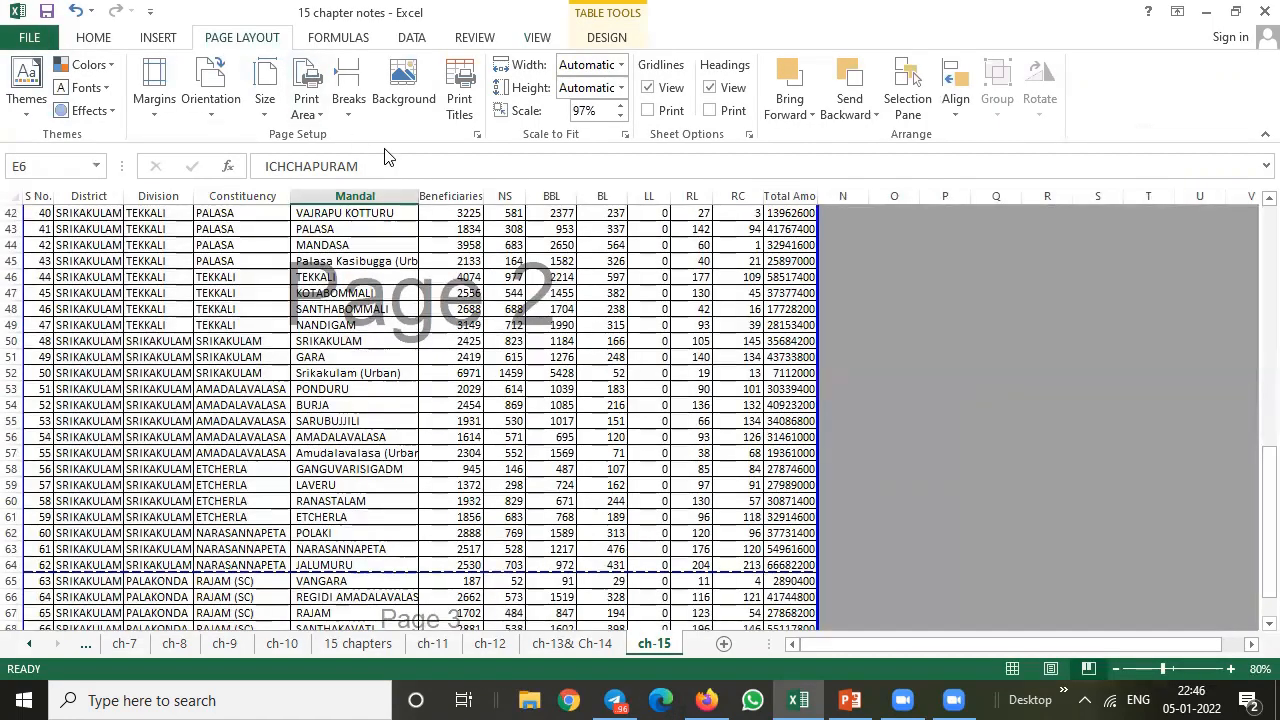
pyautogui.click(477, 135)
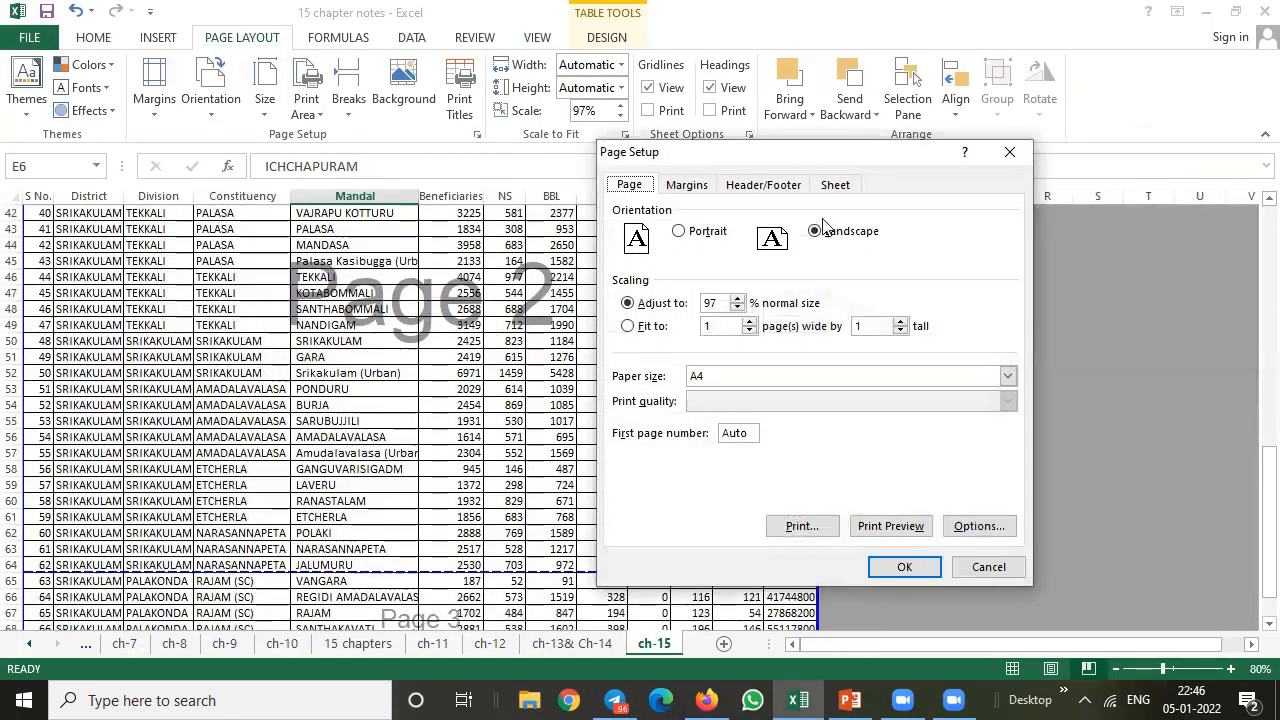
pyautogui.click(684, 187)
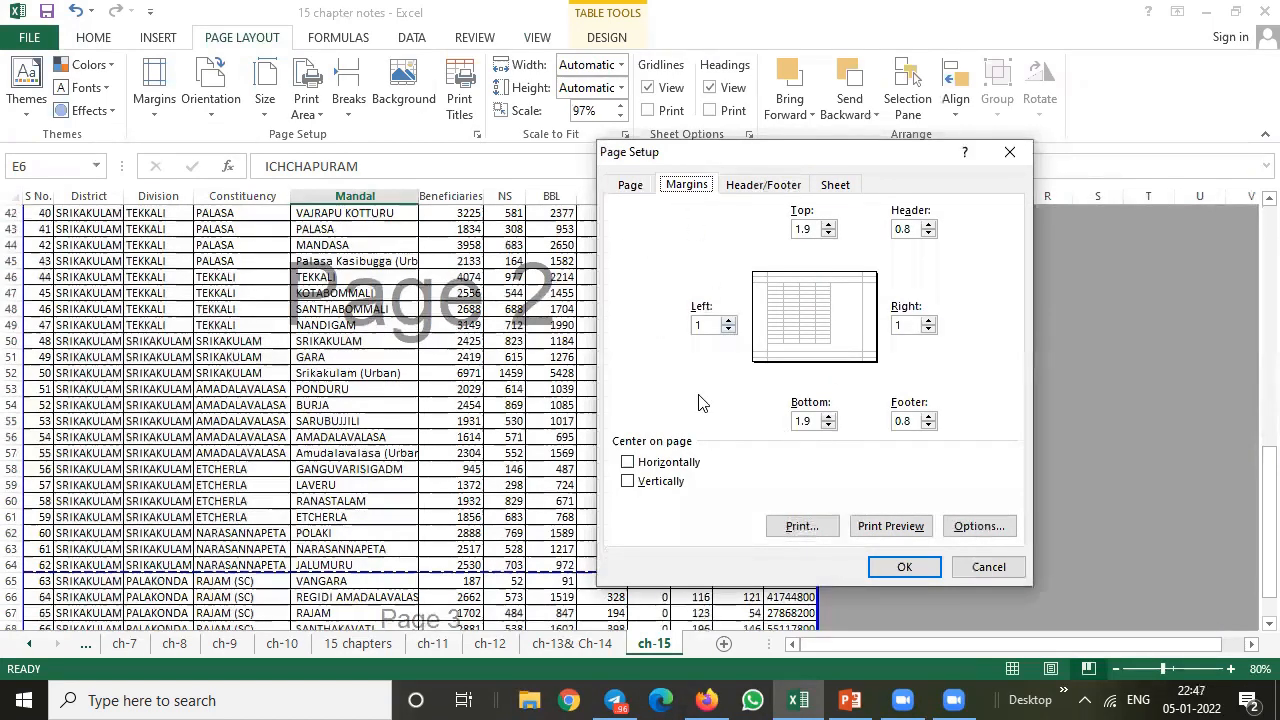
pyautogui.click(829, 425)
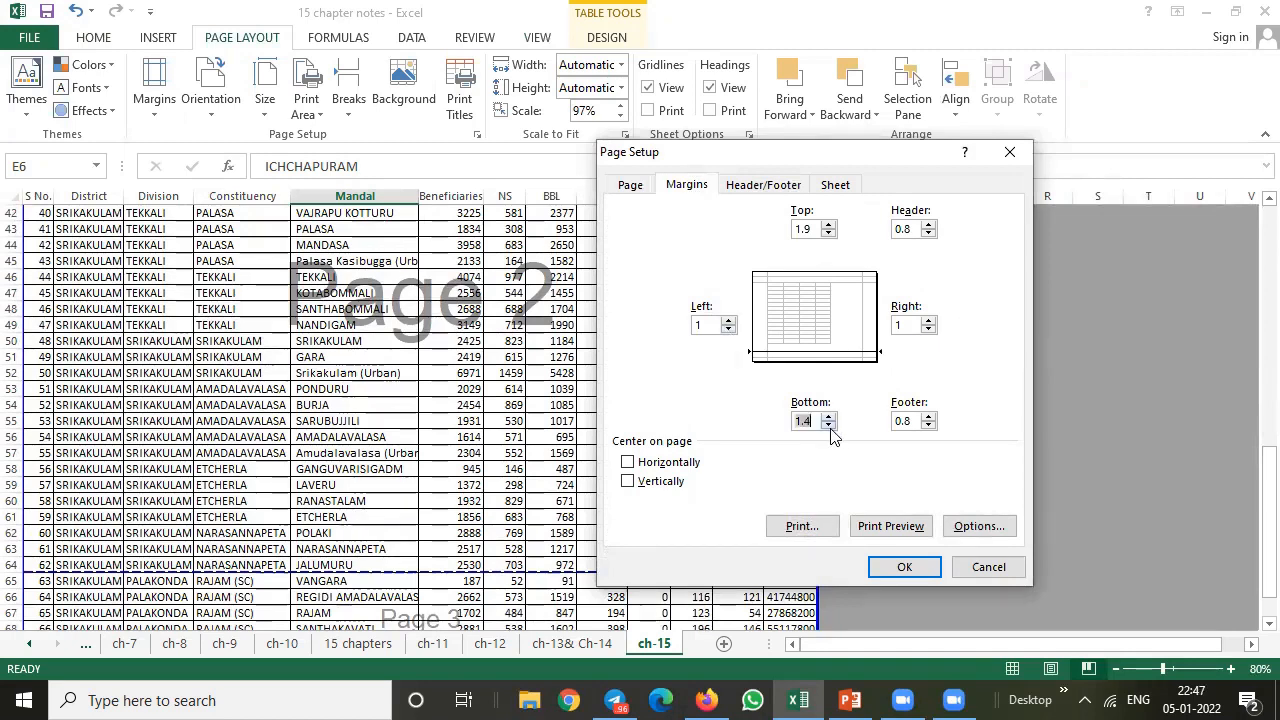
pyautogui.click(988, 567)
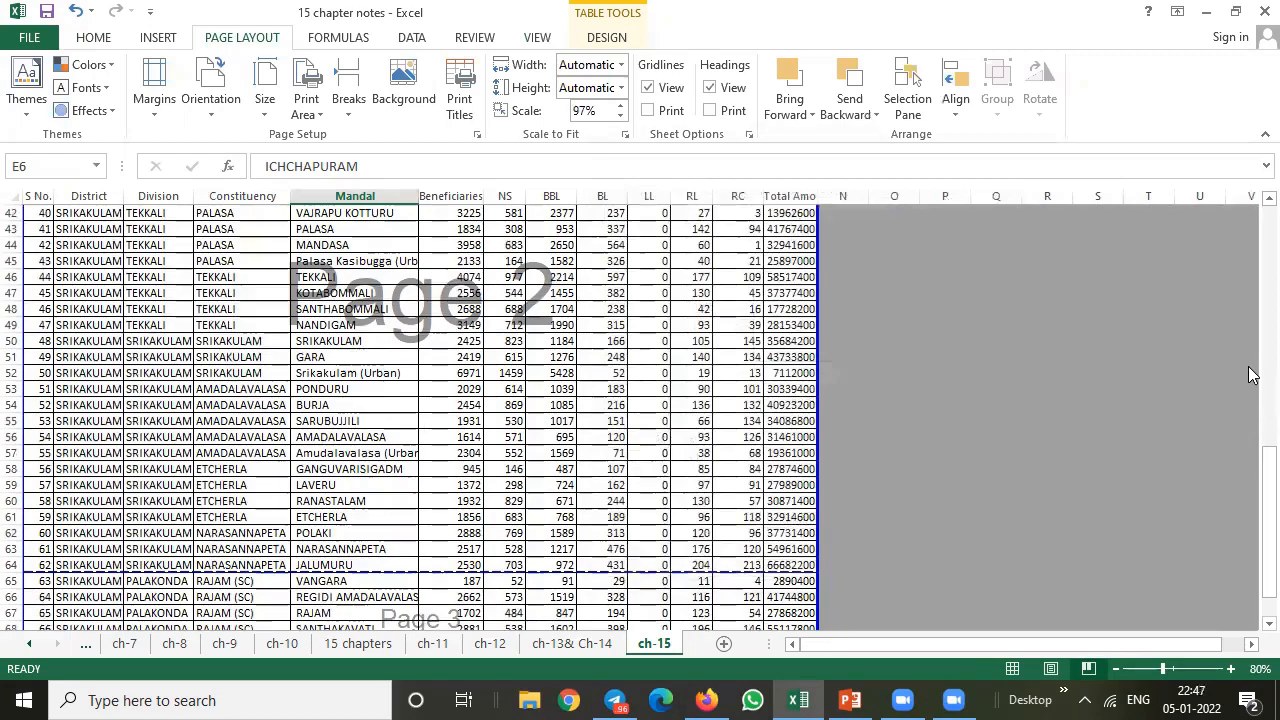
# Step: Set the bottom page margin to 0.4 cm and the top page margin to 0.9 cm
pyautogui.moveTo(1268, 458); pyautogui.dragTo(1251, 545)
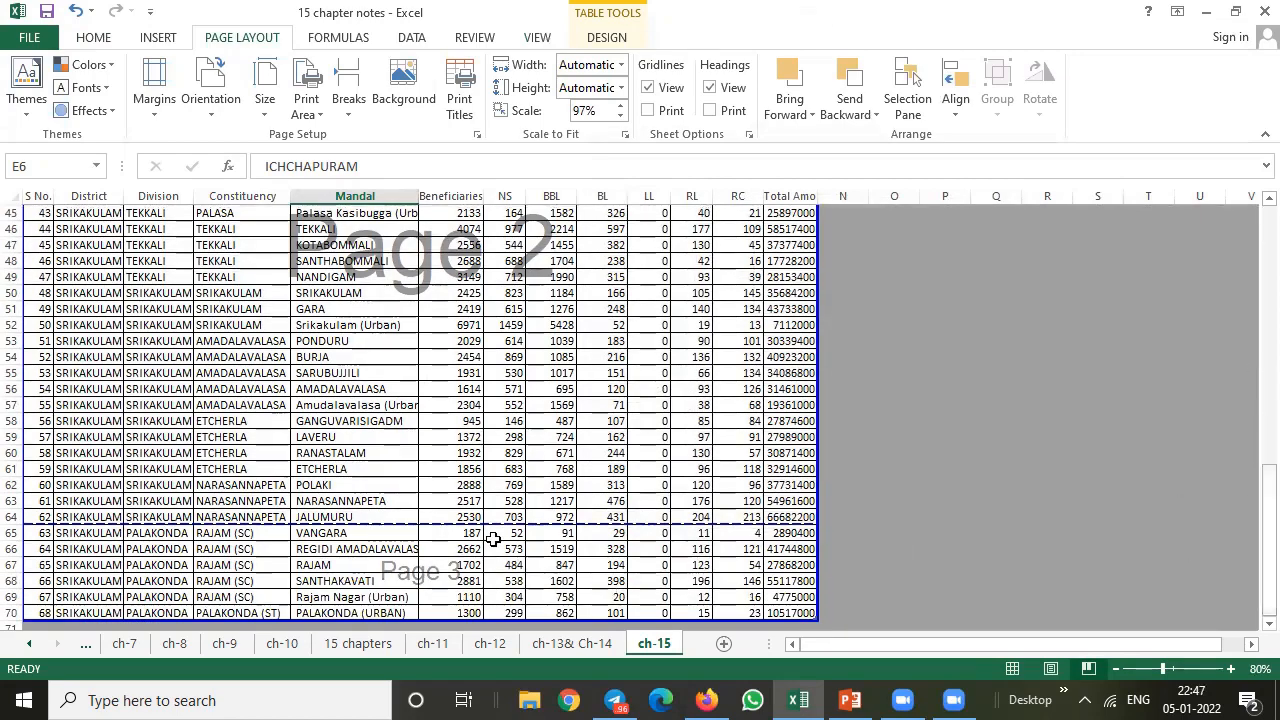
pyautogui.moveTo(1254, 604)
pyautogui.mouseDown()
pyautogui.moveTo(1250, 274)
pyautogui.moveTo(1254, 596)
pyautogui.mouseUp()
pyautogui.click(477, 134)
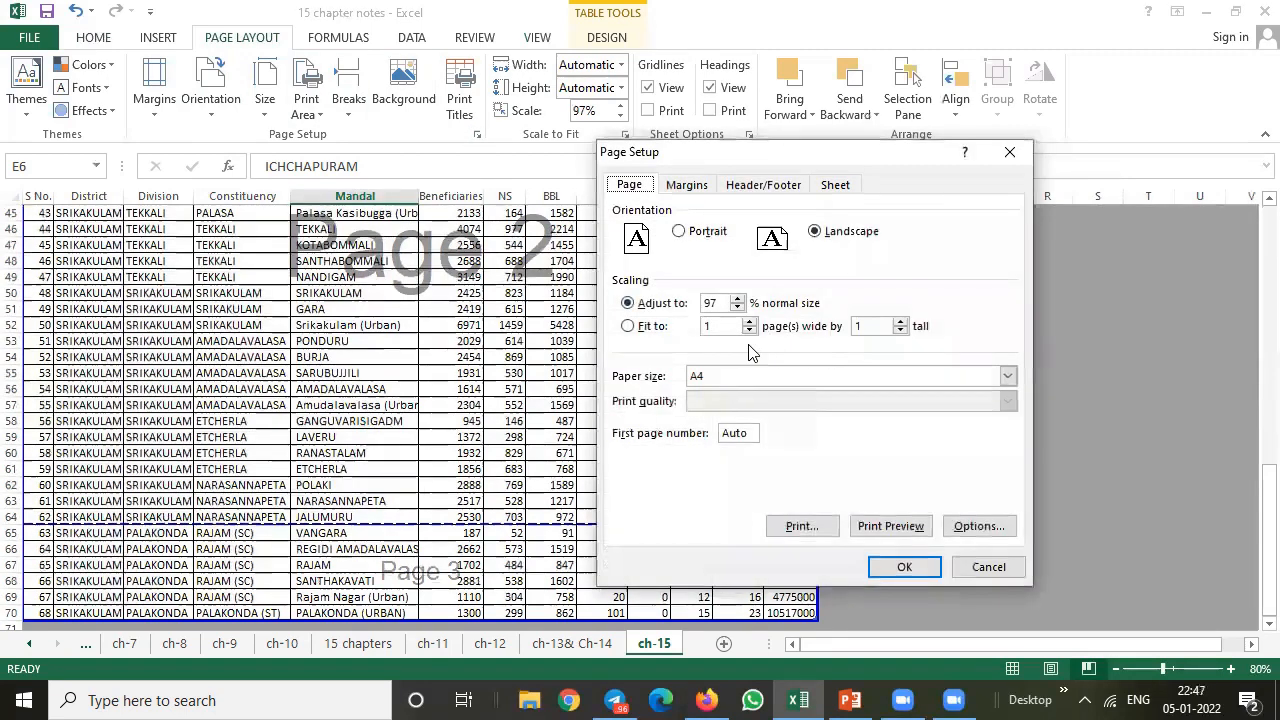
pyautogui.click(687, 186)
pyautogui.click(828, 425)
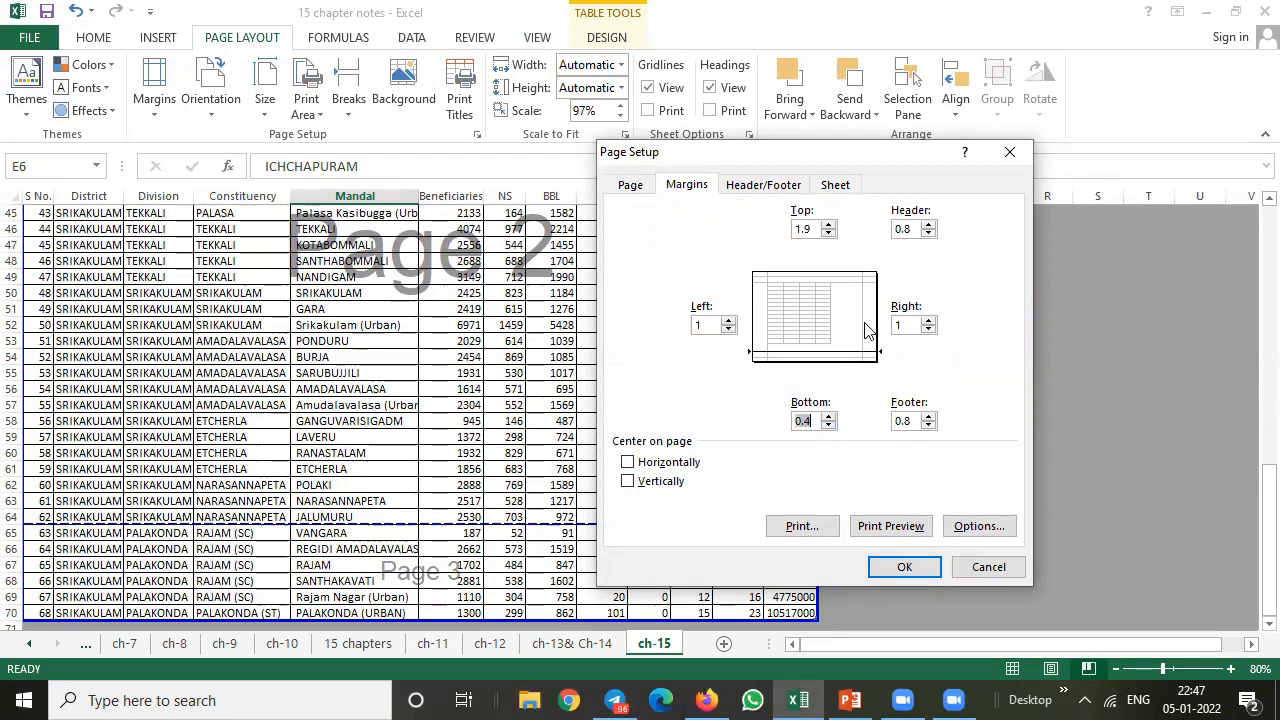
pyautogui.click(831, 236)
pyautogui.click(831, 236)
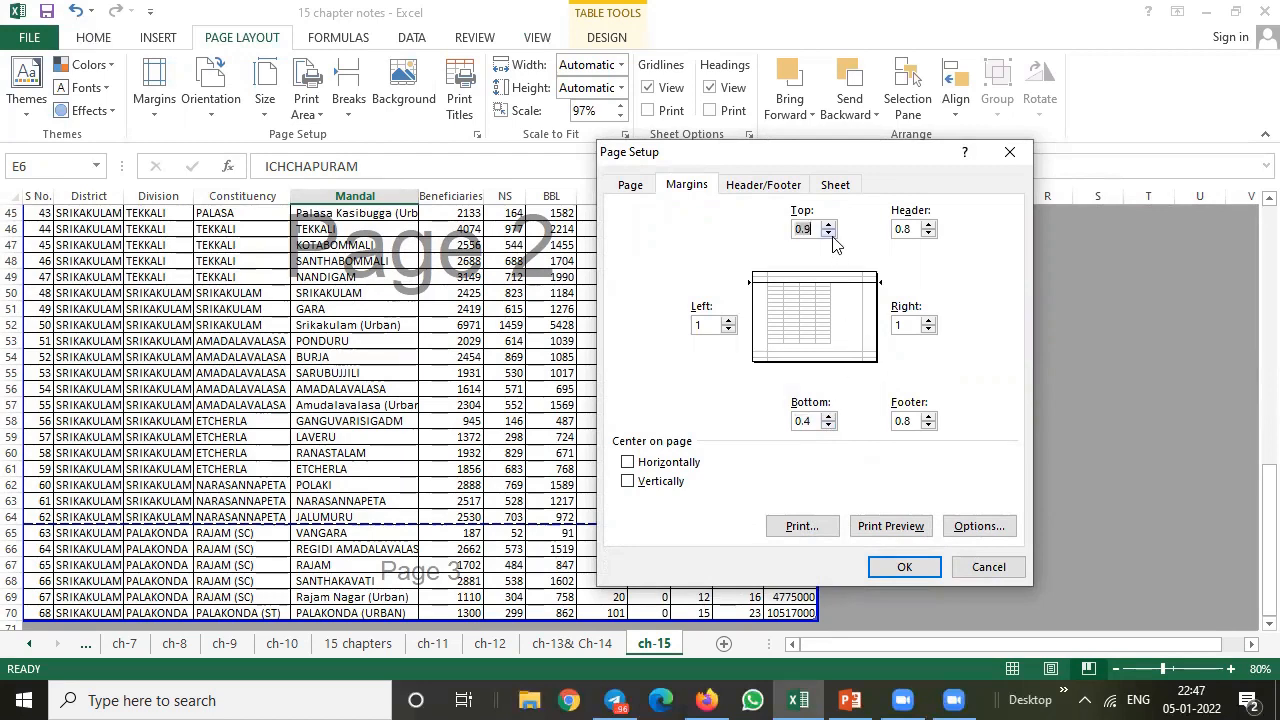
pyautogui.click(893, 562)
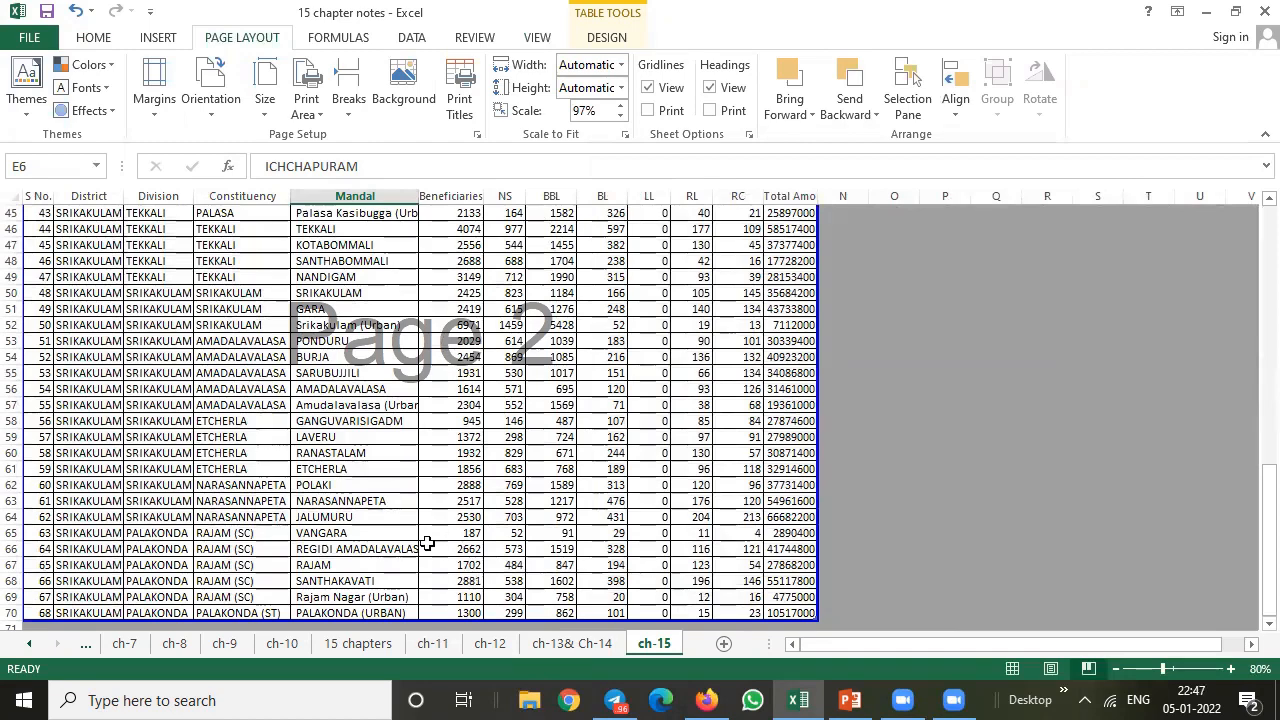
# Step: Examine both pages of the ch-15 sheet in the print preview and return to the sheet
pyautogui.click(30, 40)
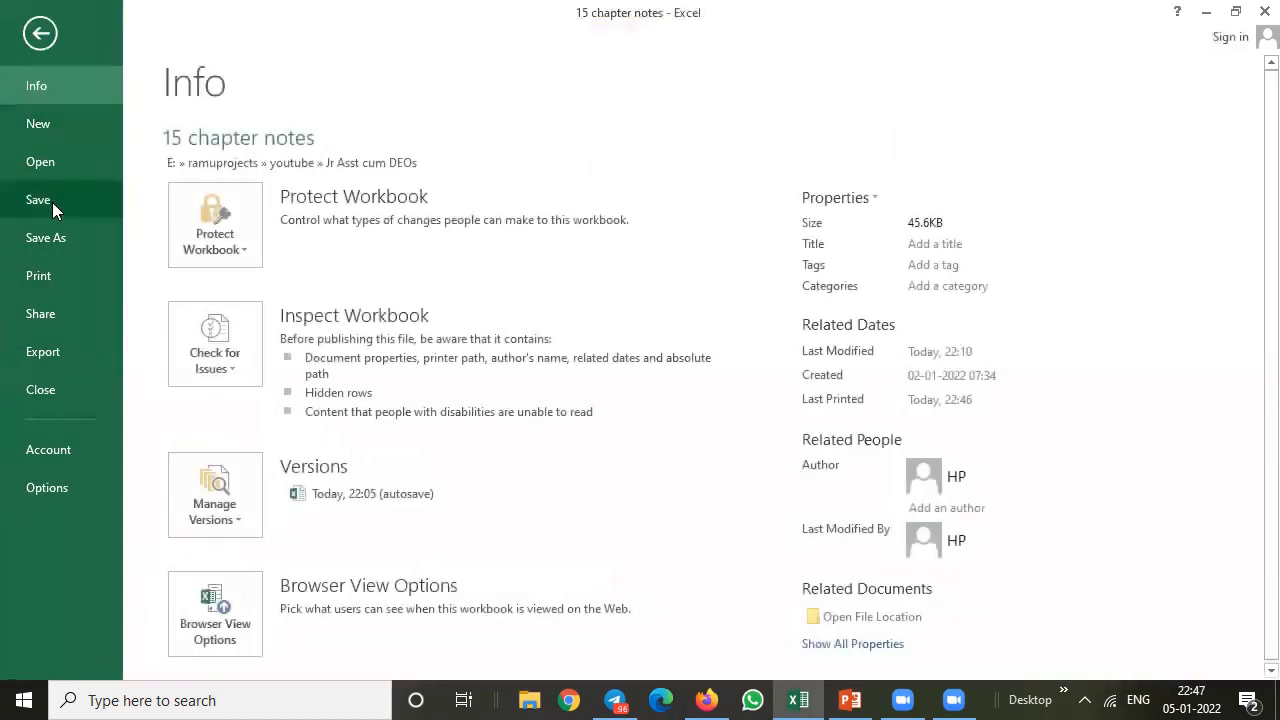
pyautogui.click(56, 272)
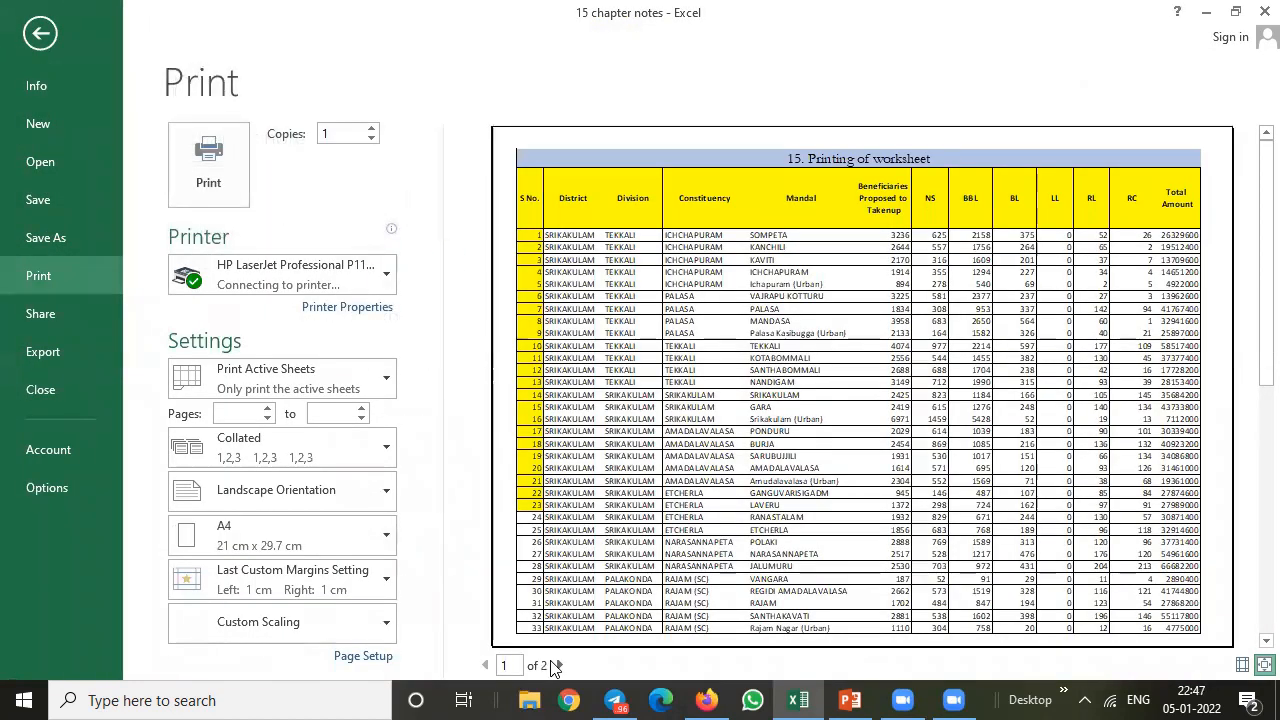
pyautogui.click(561, 665)
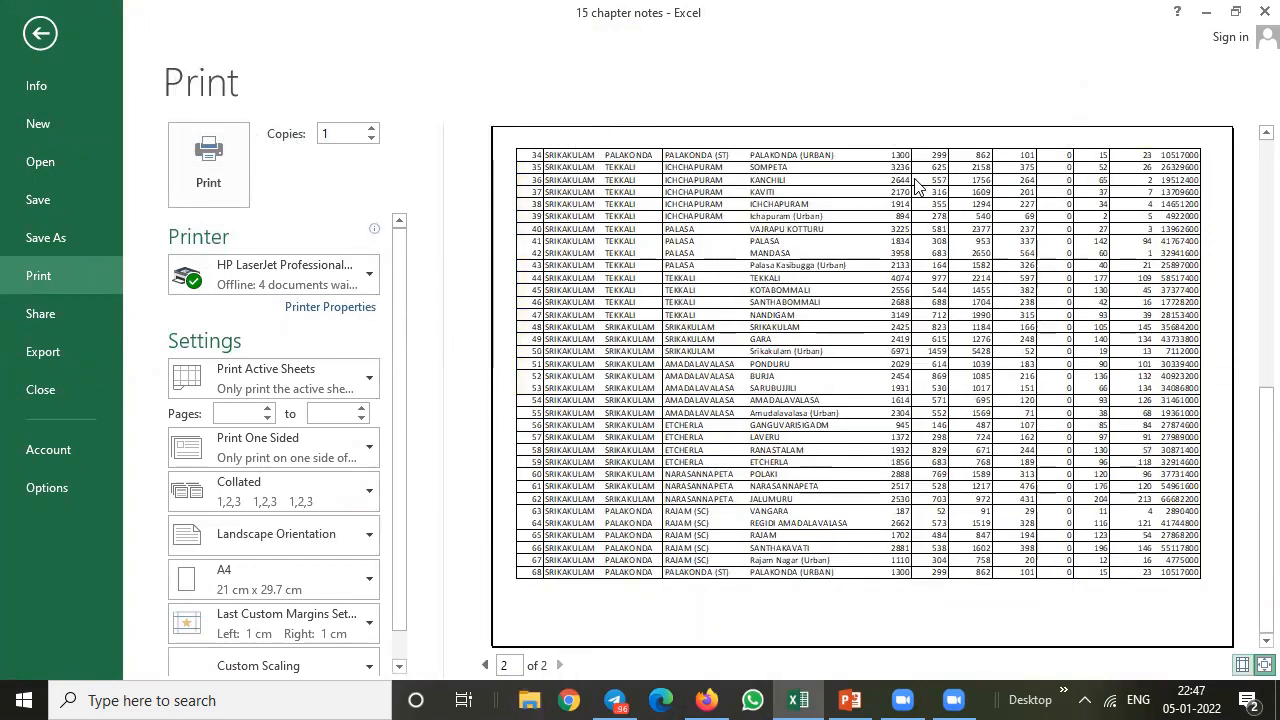
pyautogui.click(40, 33)
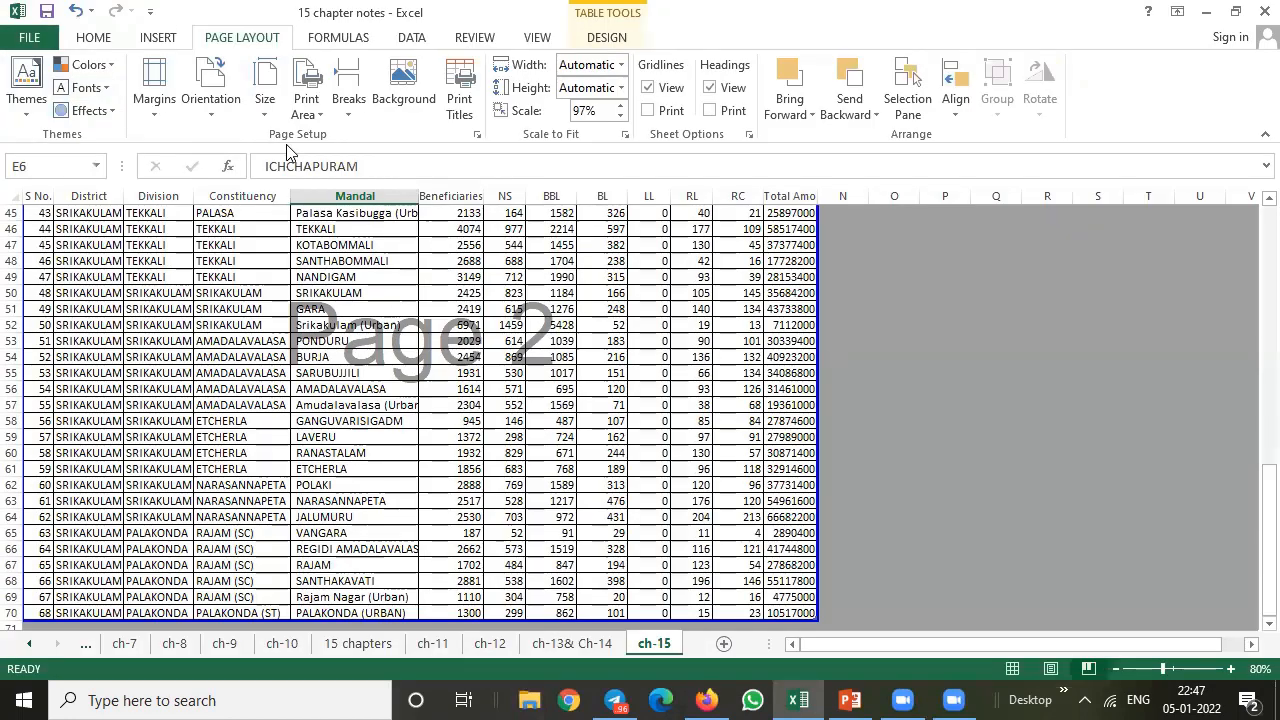
# Step: Set header row 2 ($2:$2) as the row to repeat at the top of every printed page
pyautogui.click(477, 135)
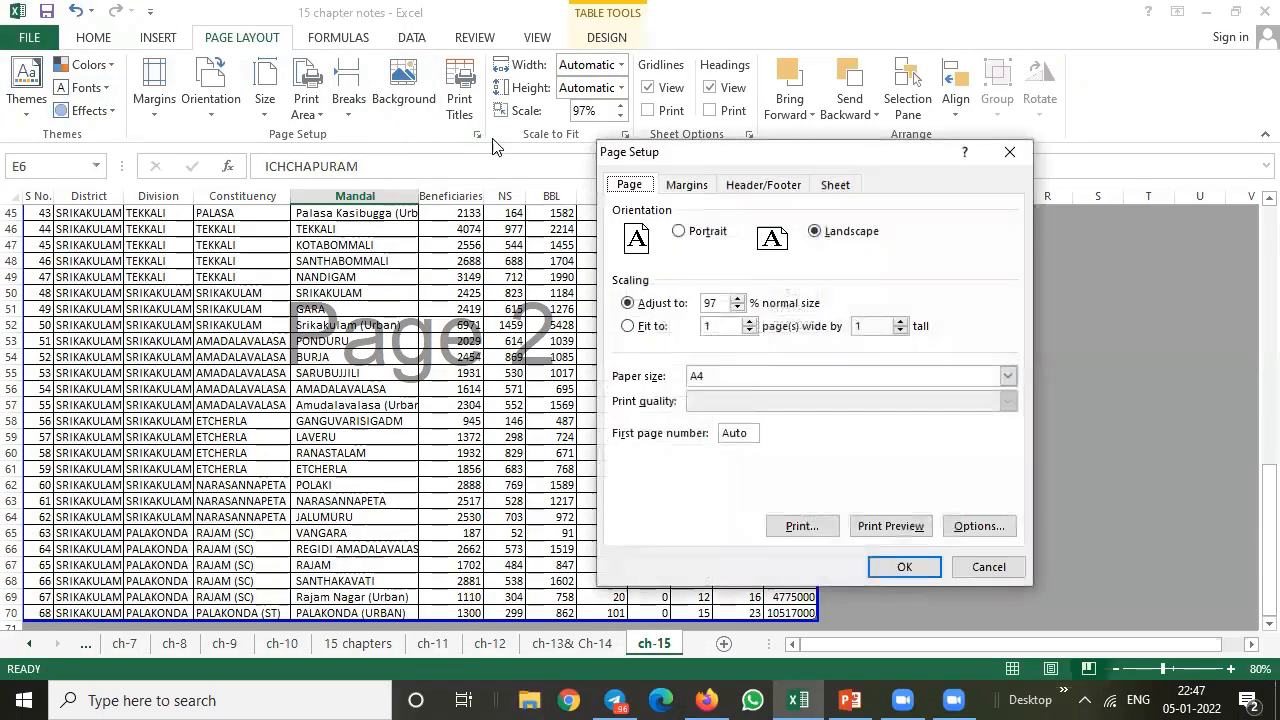
pyautogui.click(767, 186)
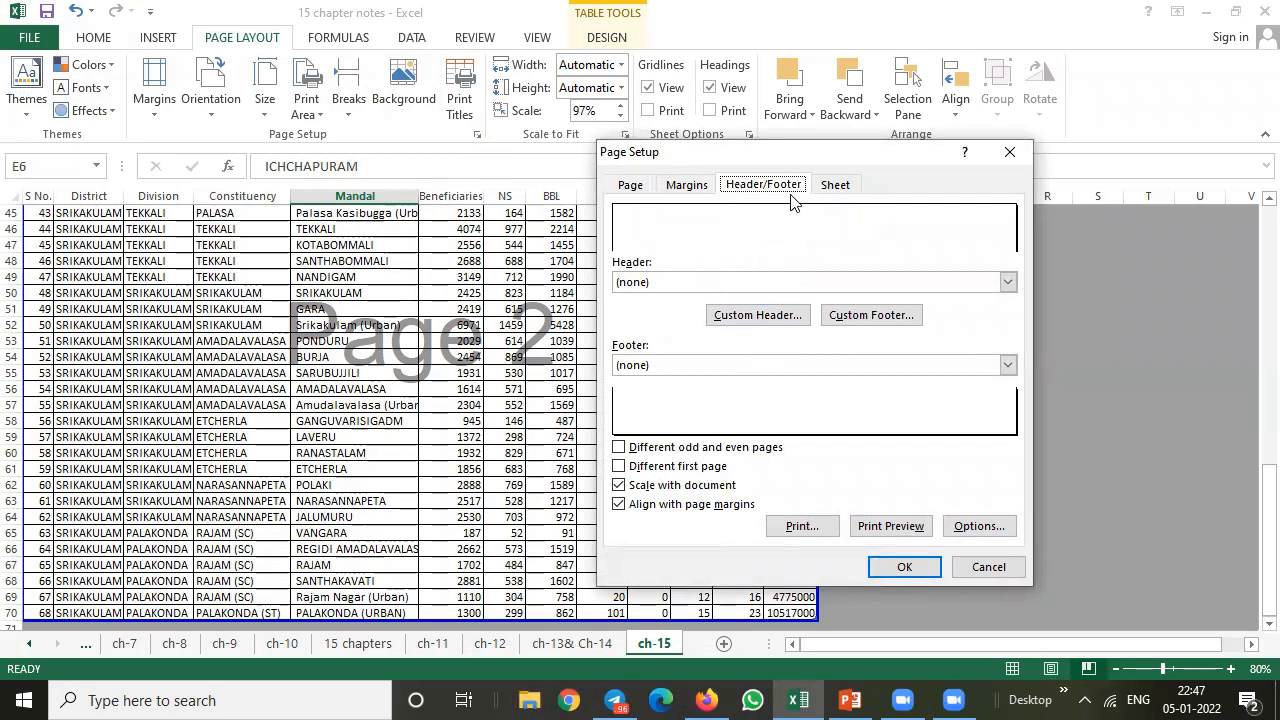
pyautogui.click(836, 189)
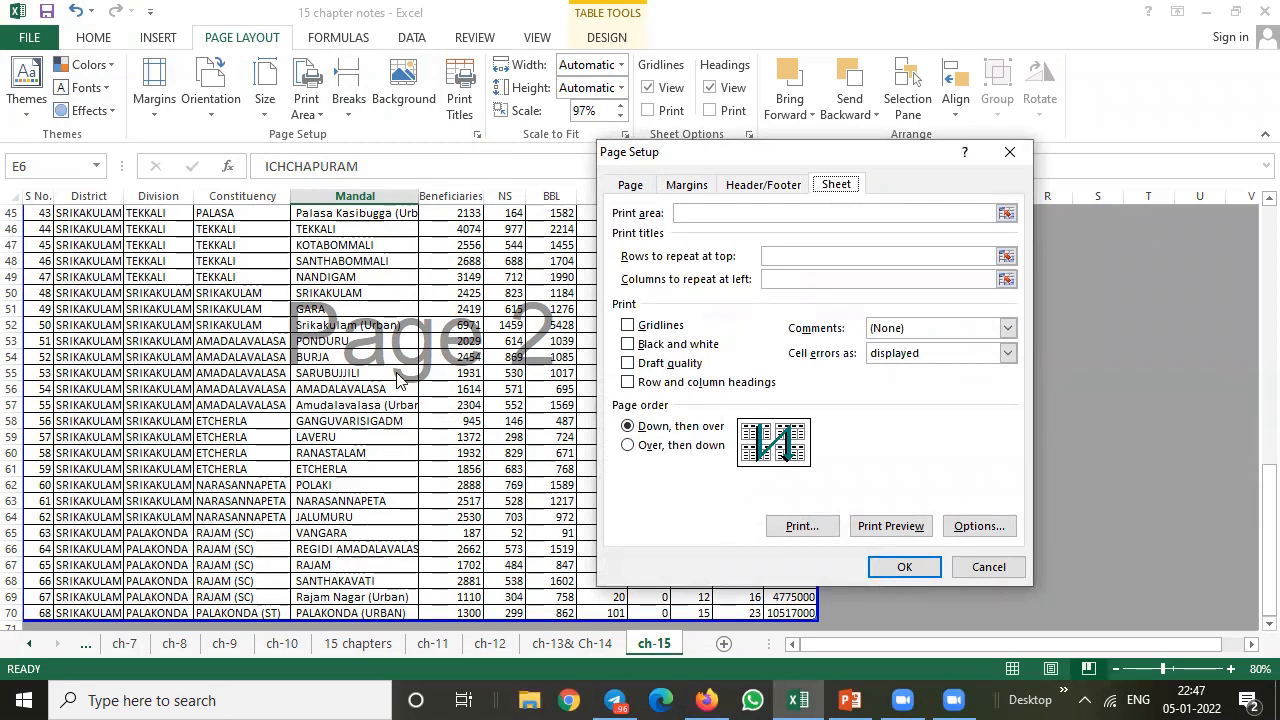
pyautogui.click(786, 256)
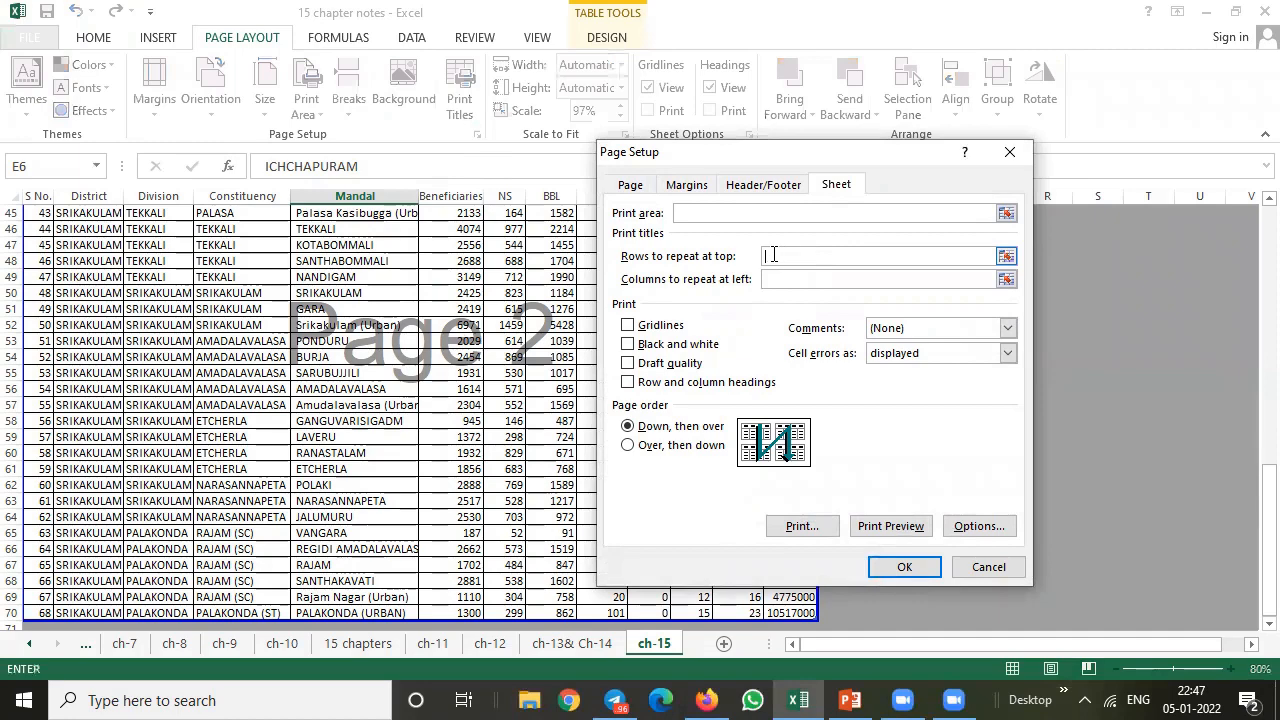
pyautogui.moveTo(1268, 508); pyautogui.dragTo(75, 341)
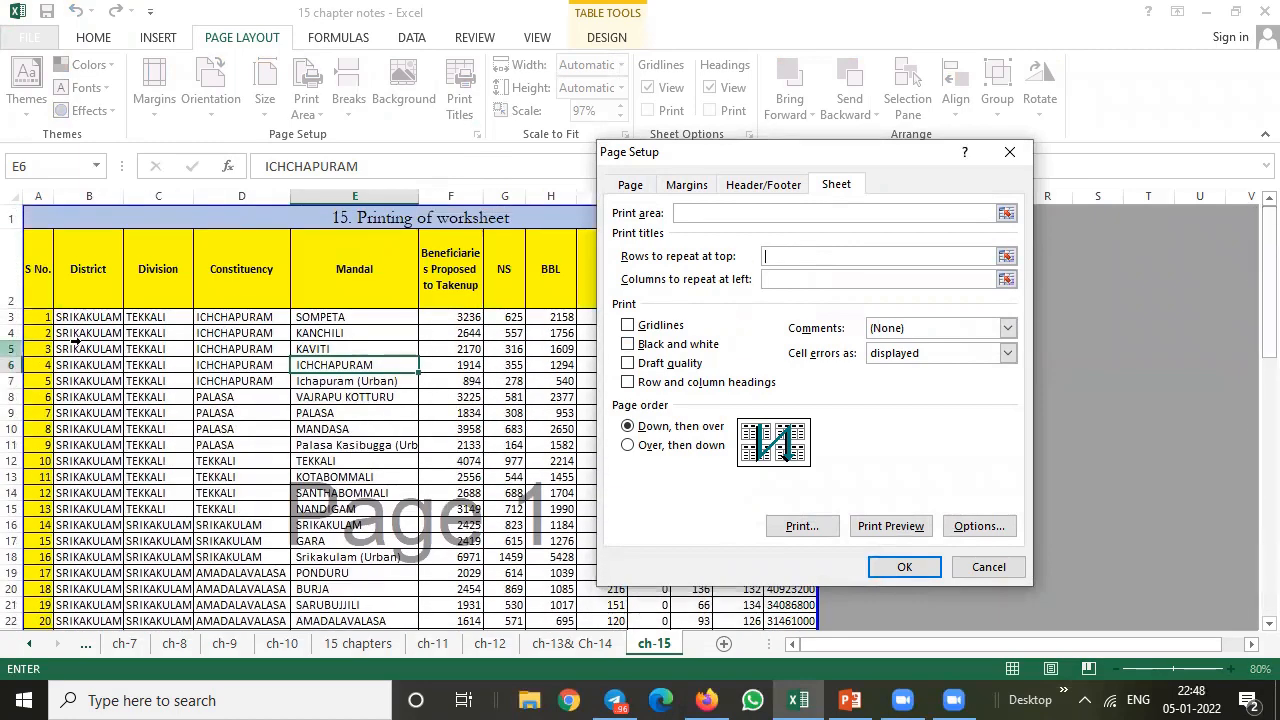
pyautogui.moveTo(15, 244); pyautogui.dragTo(780, 290)
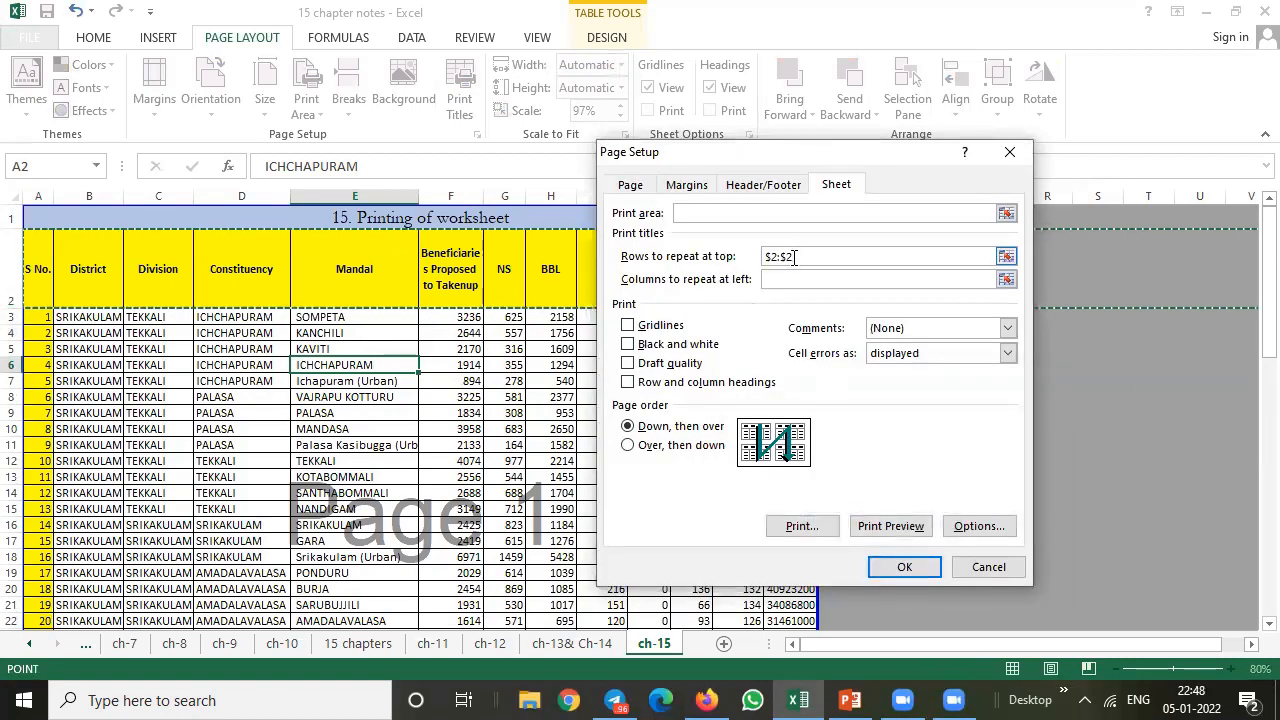
pyautogui.click(904, 567)
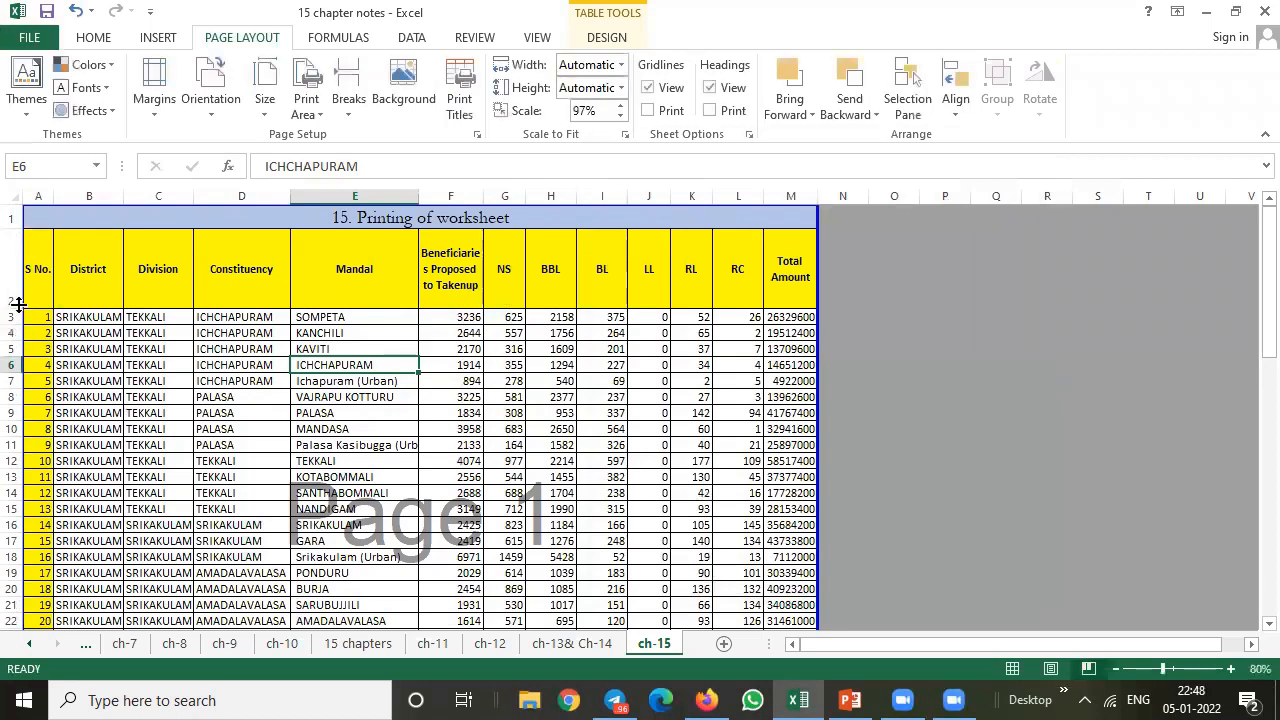
# Step: Reduce the height of header row 2 and select its cells from S No. to Total Amount
pyautogui.moveTo(13, 305); pyautogui.dragTo(14, 277)
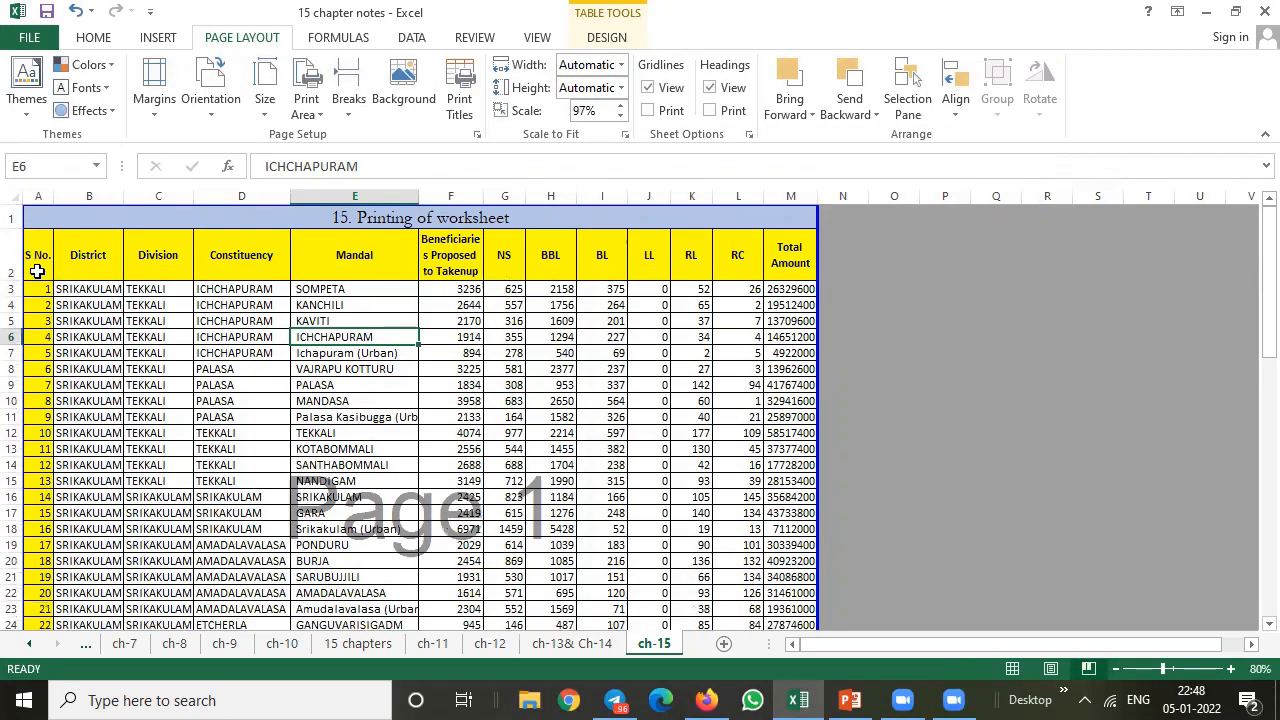
pyautogui.click(335, 252)
pyautogui.moveTo(48, 250); pyautogui.dragTo(790, 262)
# Step: Check both pages for the repeated header row in the print preview, and print one copy of the active sheet
pyautogui.click(29, 37)
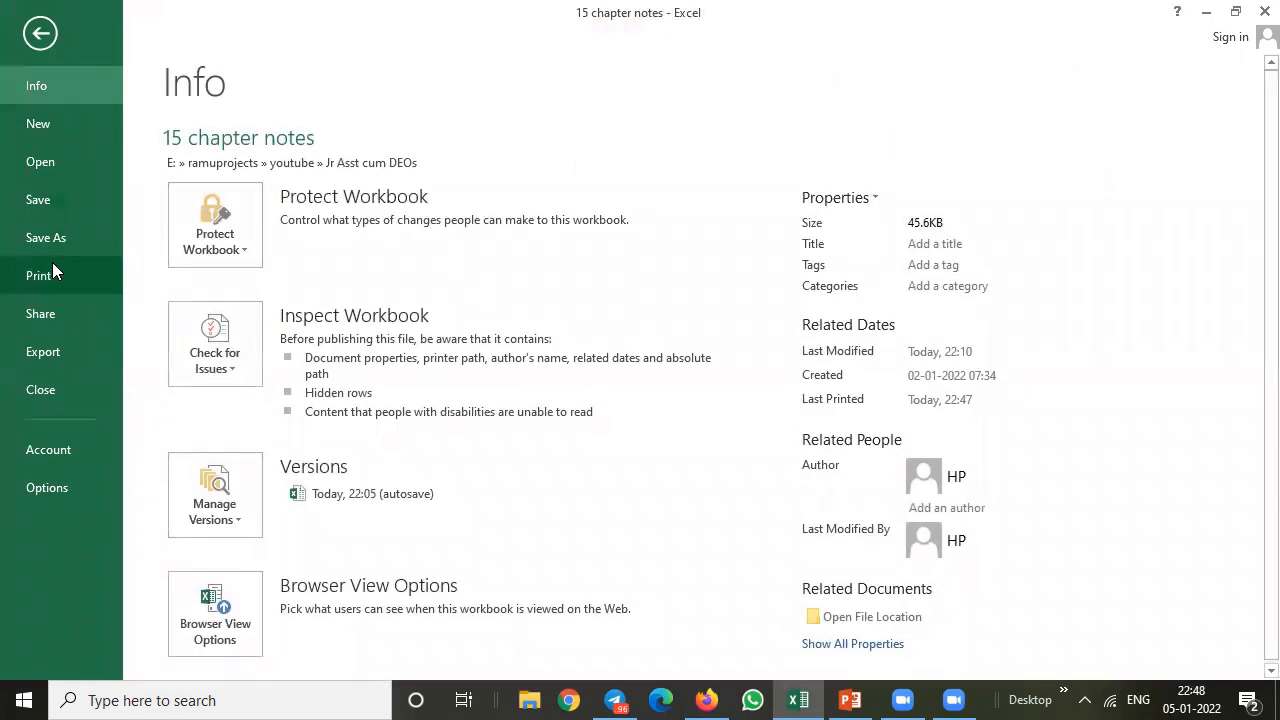
pyautogui.click(53, 263)
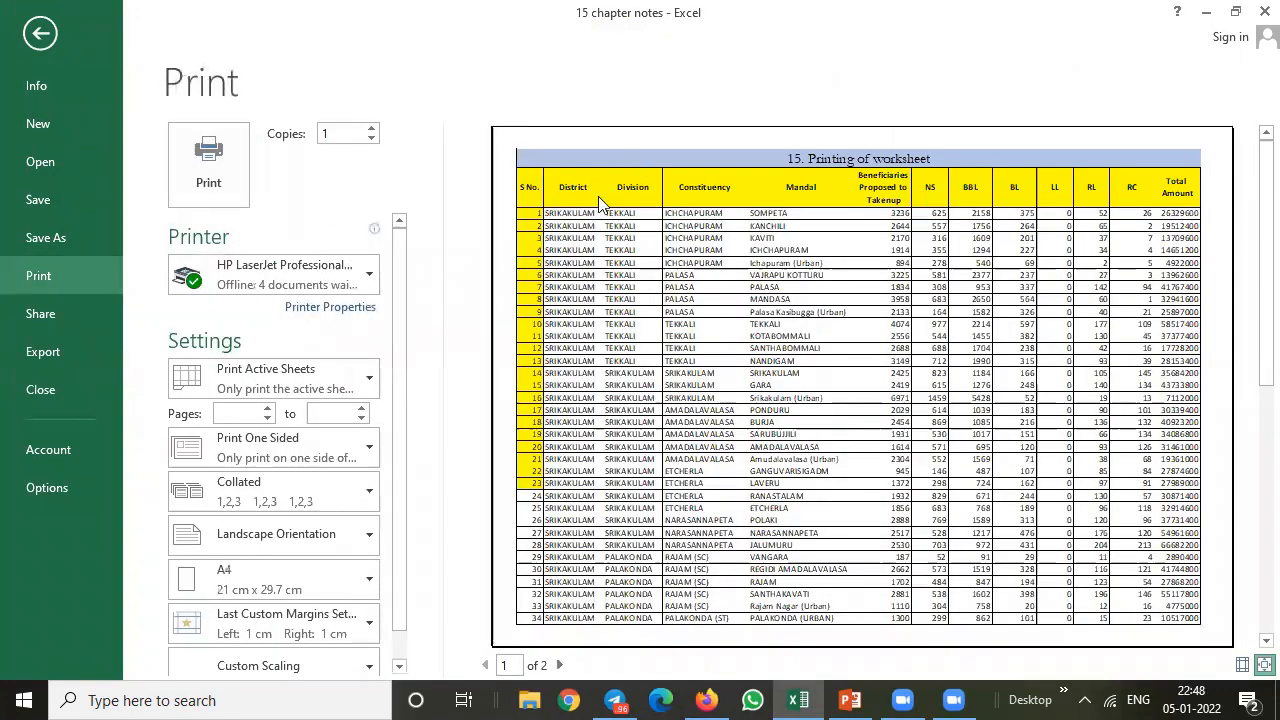
pyautogui.click(559, 665)
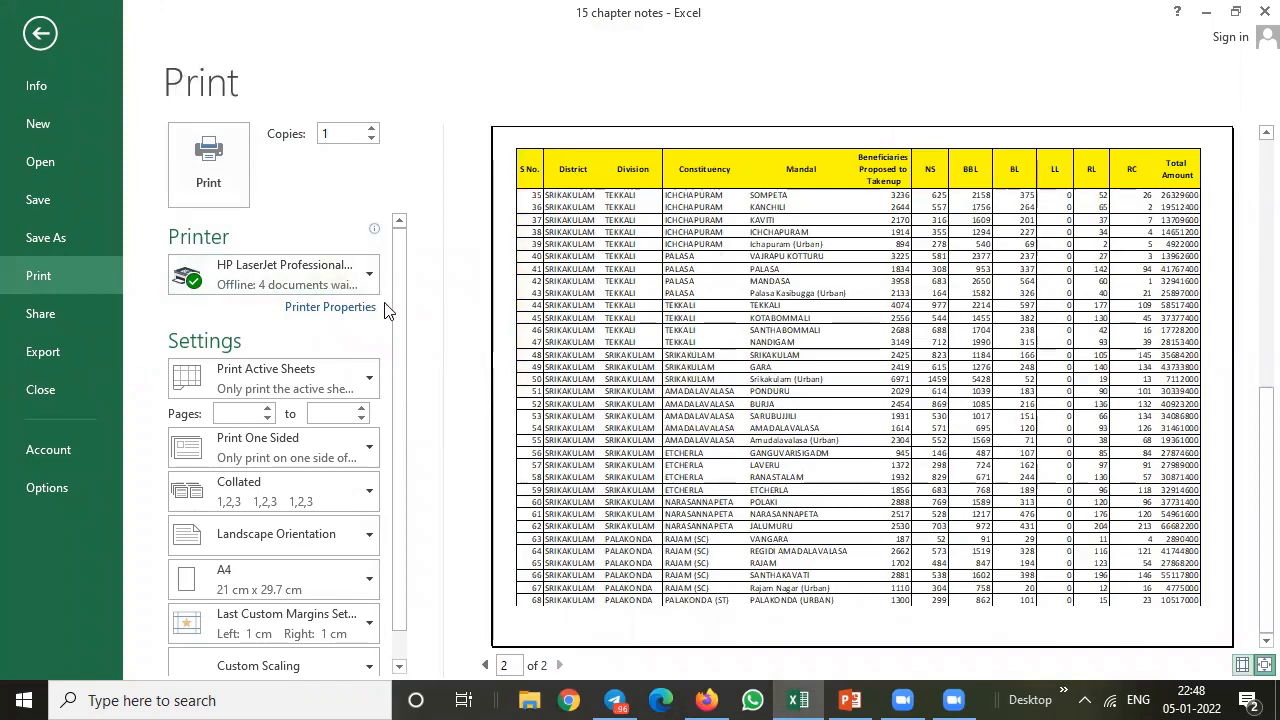
pyautogui.click(218, 172)
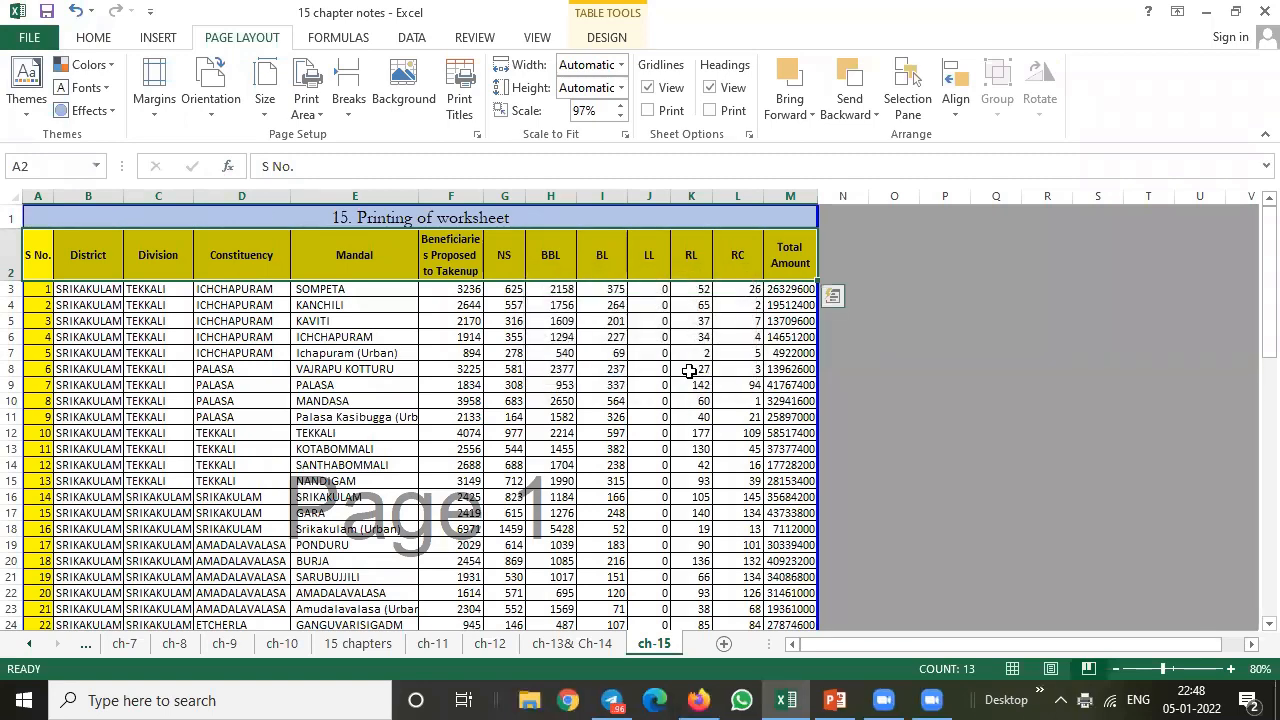
# Step: Minimize the workbook, dismiss the Zoom Cloud Meetings window and switch to the PowerPoint presentation with the chapter list
pyautogui.click(1210, 14)
pyautogui.click(858, 153)
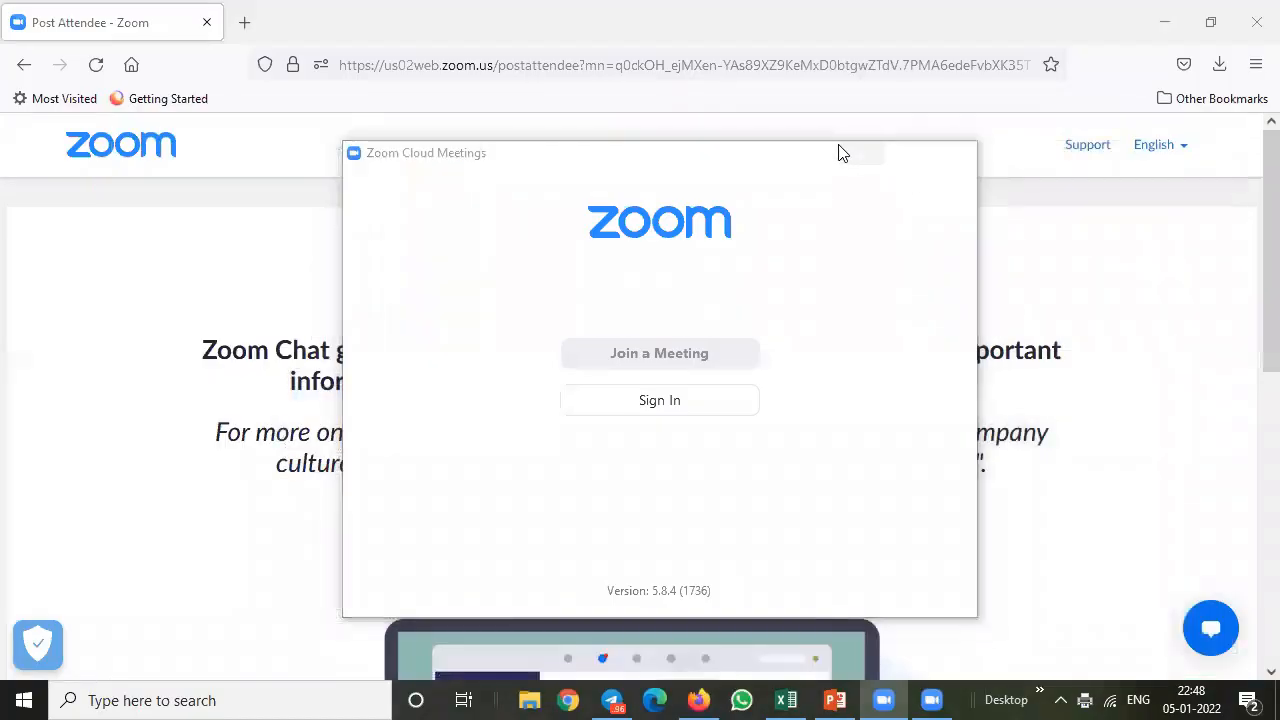
pyautogui.click(835, 700)
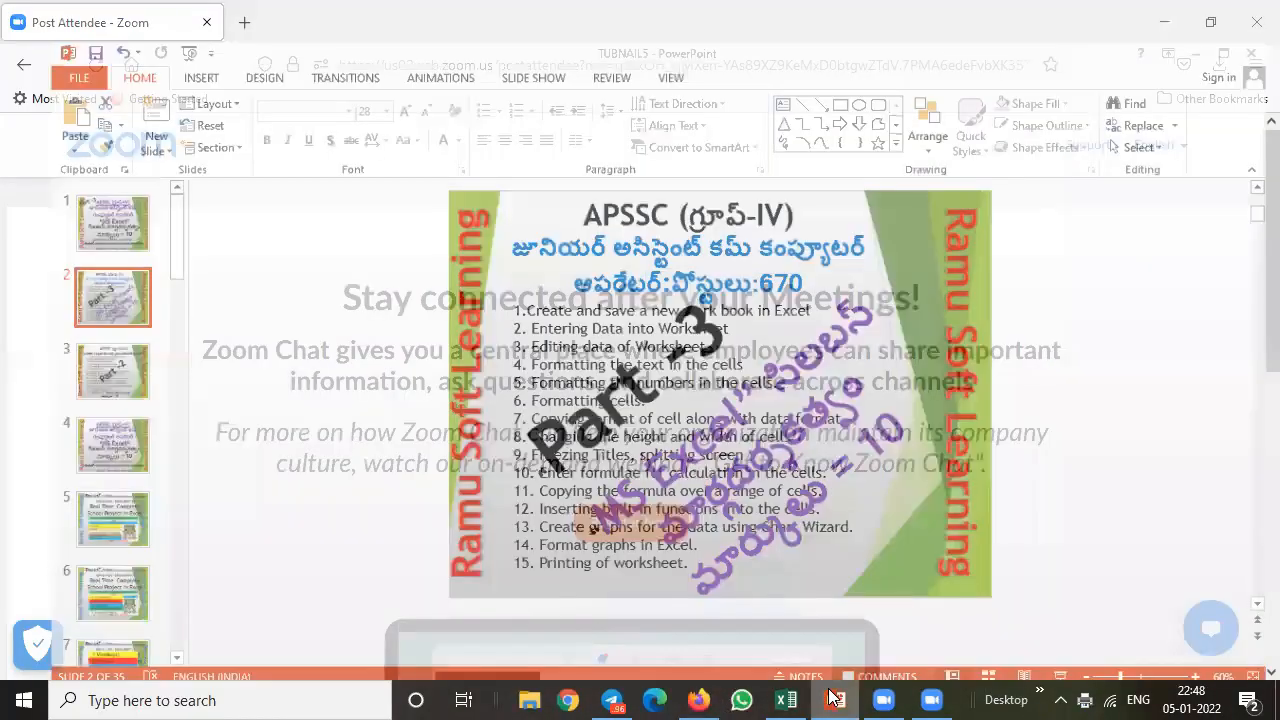